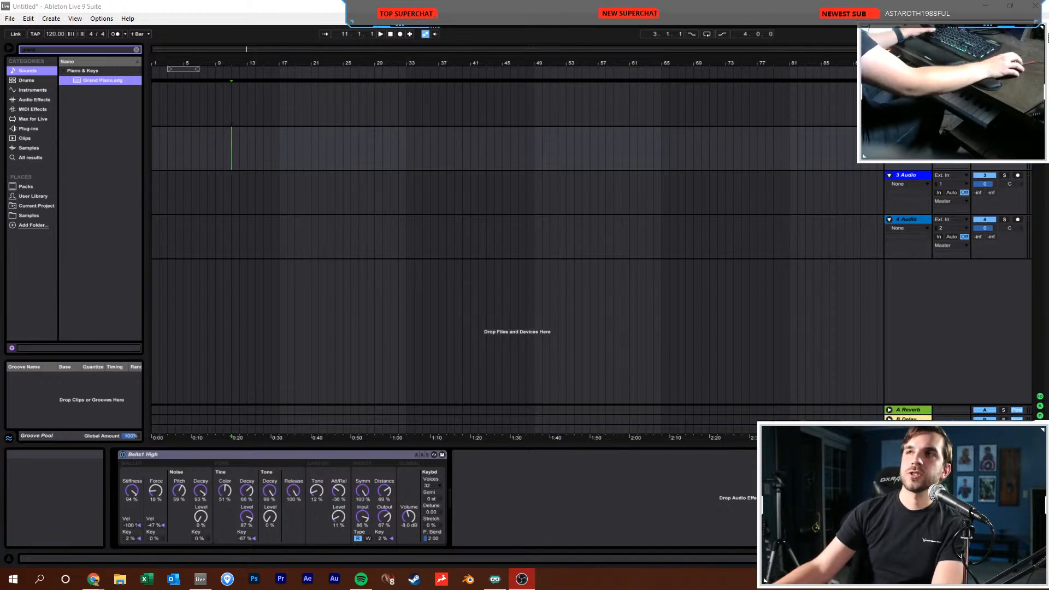
{"action": "left_click", "coordinate": [227, 162]}
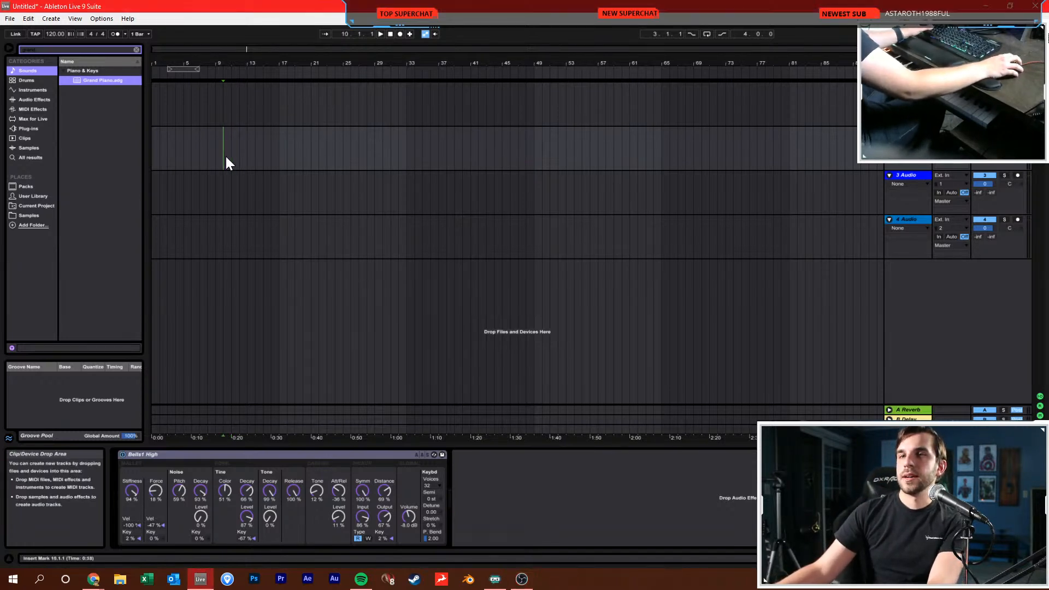
{"action": "left_click", "coordinate": [390, 34]}
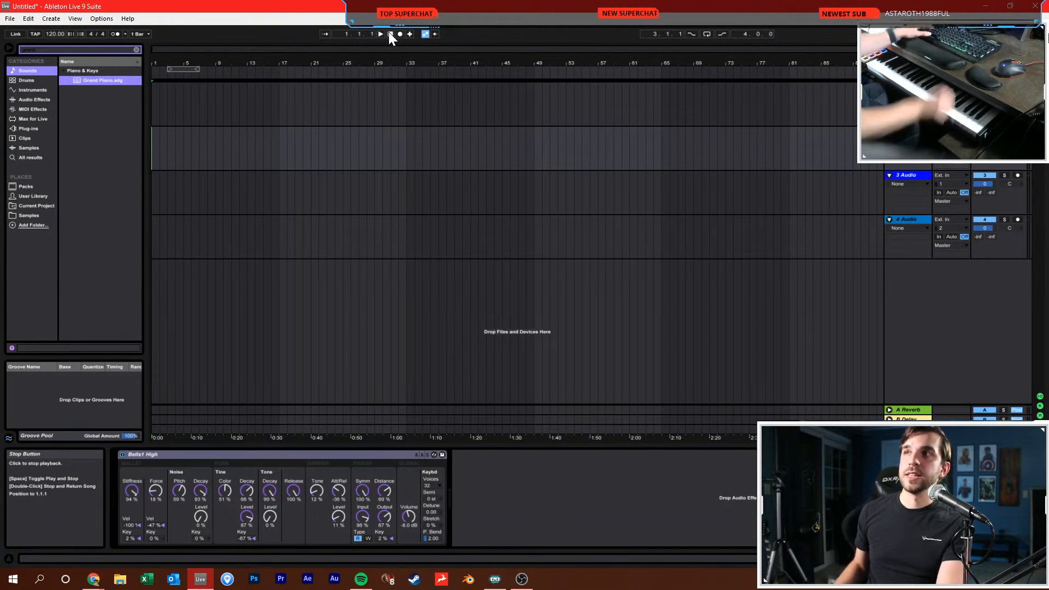
{"action": "left_click", "coordinate": [265, 134]}
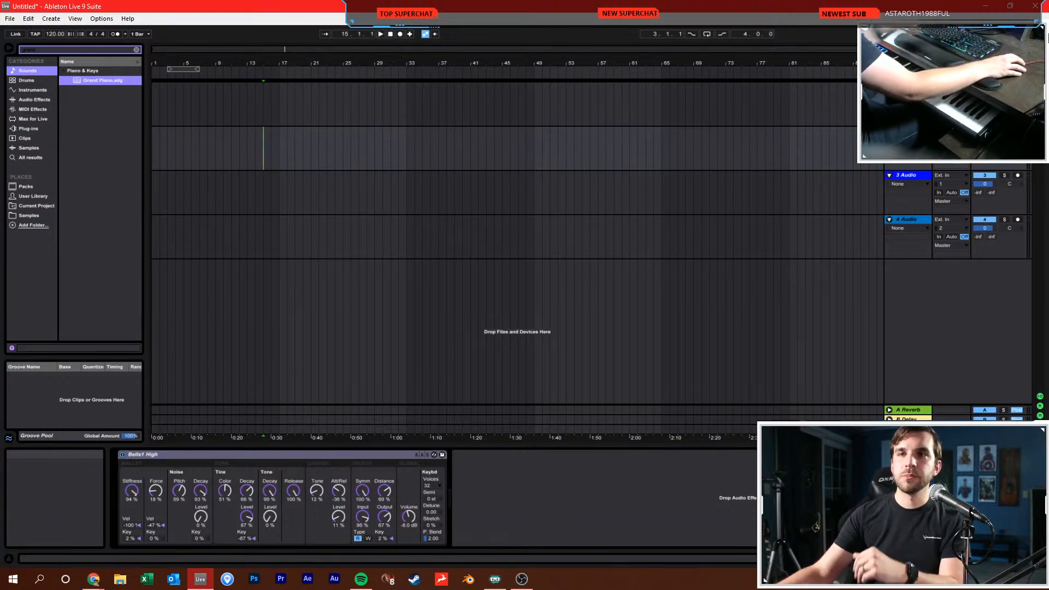
{"action": "key", "text": "alt+Tab"}
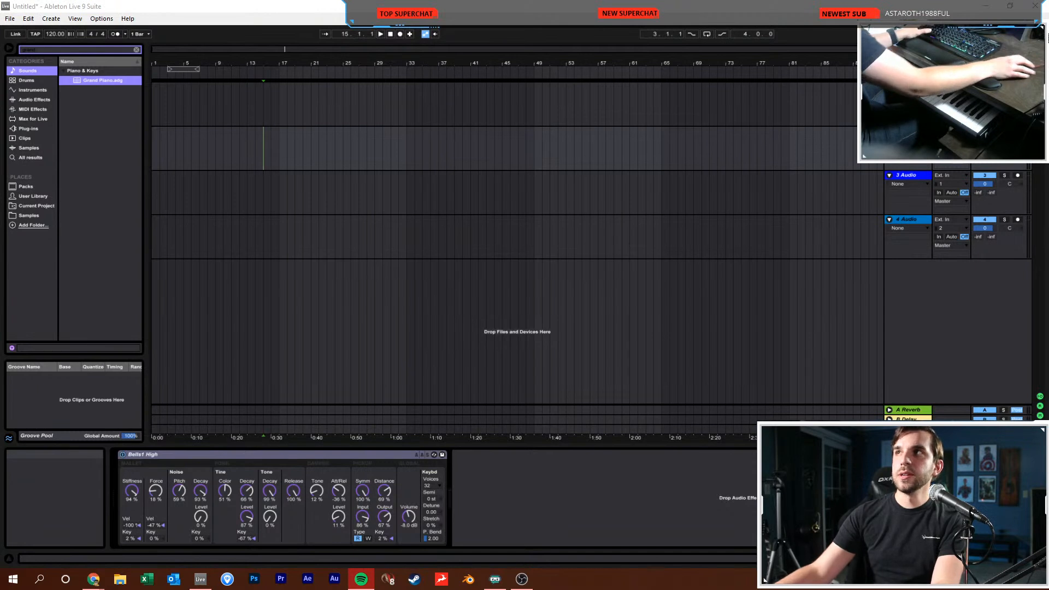
{"action": "key", "text": "alt+Tab"}
{"action": "left_click", "coordinate": [240, 148]}
{"action": "left_click", "coordinate": [390, 35]}
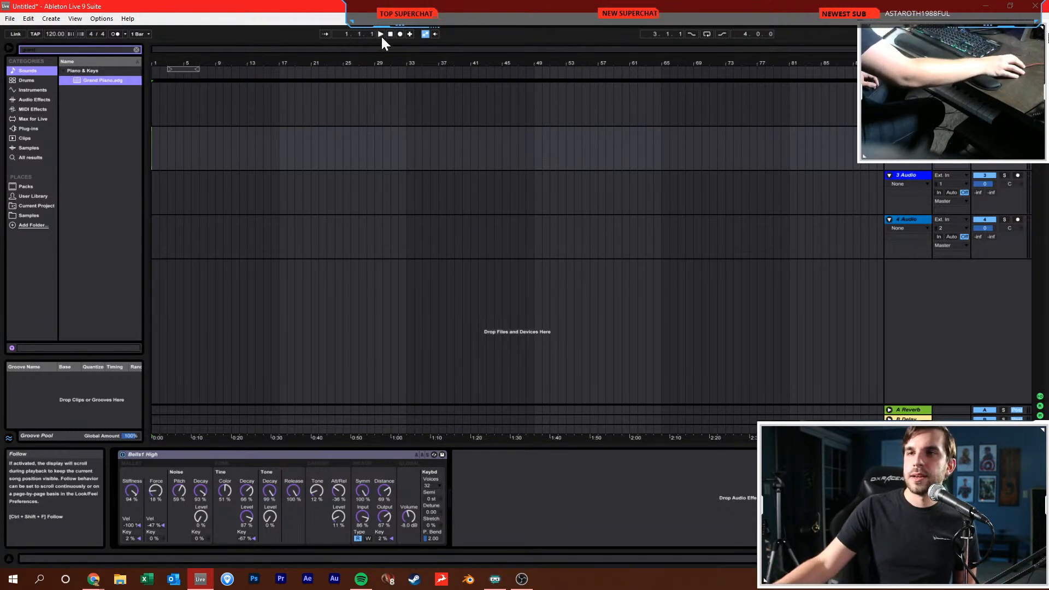
{"action": "left_click", "coordinate": [204, 154]}
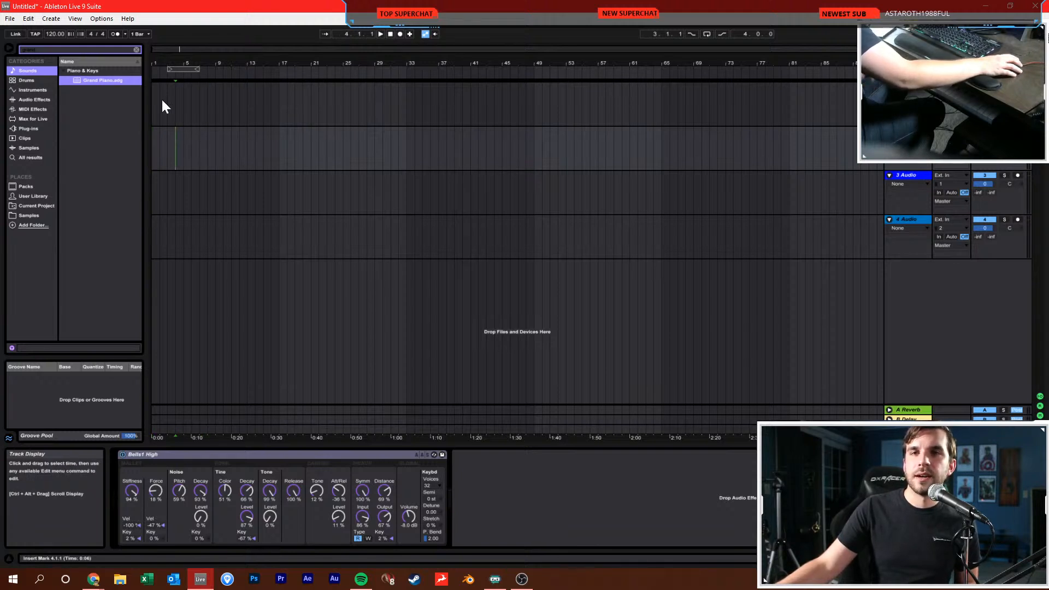
Find the Serum synth in the browser, load it onto the first track and rename the track BASS
{"action": "left_click", "coordinate": [136, 50]}
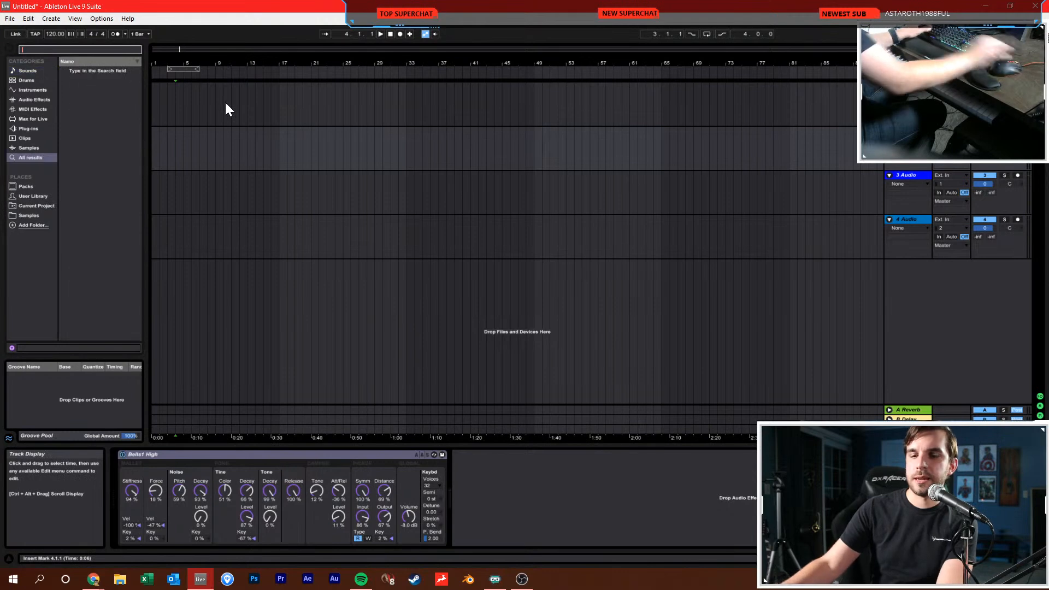
{"action": "type", "text": "serum"}
{"action": "left_click_drag", "start_coordinate": [90, 71], "coordinate": [253, 114]}
{"action": "left_click", "coordinate": [906, 86]}
{"action": "key", "text": "ctrl+r"}
{"action": "type", "text": "BASS"}
{"action": "left_click", "coordinate": [682, 53]}
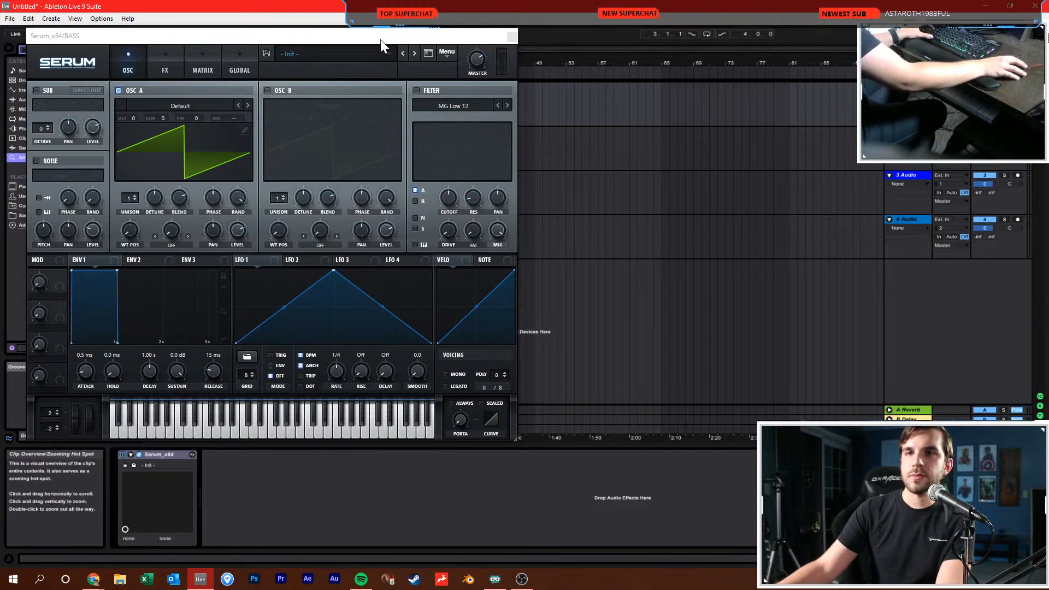
Set Serum's oscillator A to 6 unison voices and enable the sub oscillator at octave -1
{"action": "left_click_drag", "start_coordinate": [357, 39], "coordinate": [556, 46]}
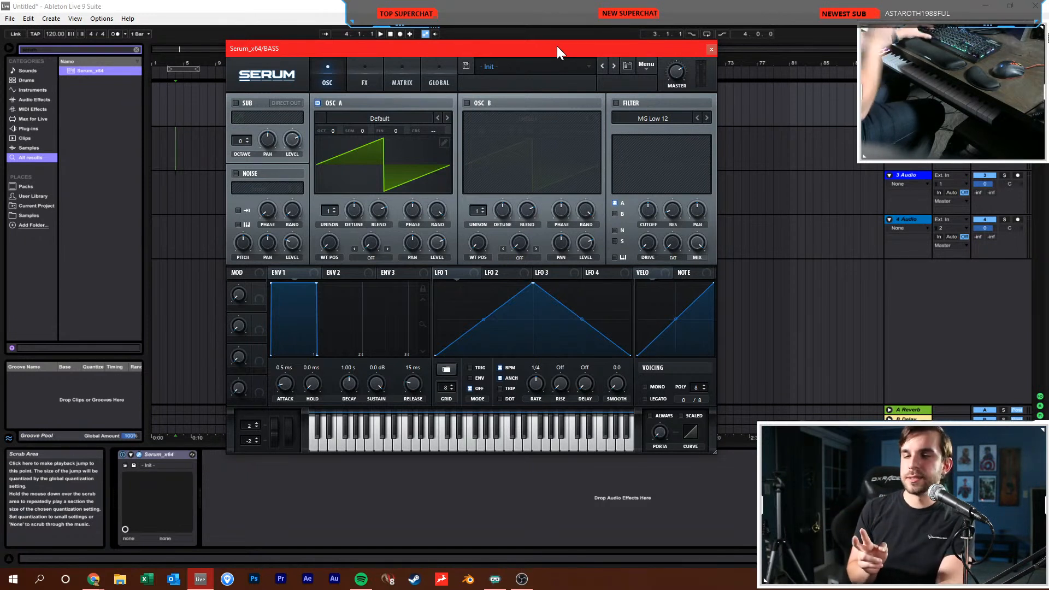
{"action": "left_click_drag", "start_coordinate": [520, 46], "coordinate": [519, 61]}
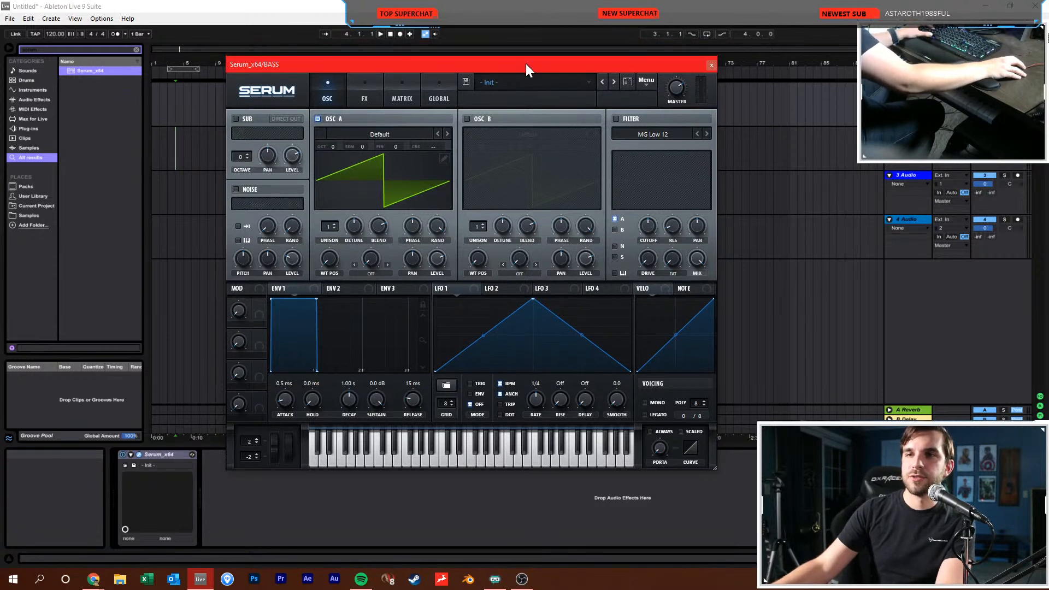
{"action": "left_click_drag", "start_coordinate": [329, 226], "coordinate": [335, 189]}
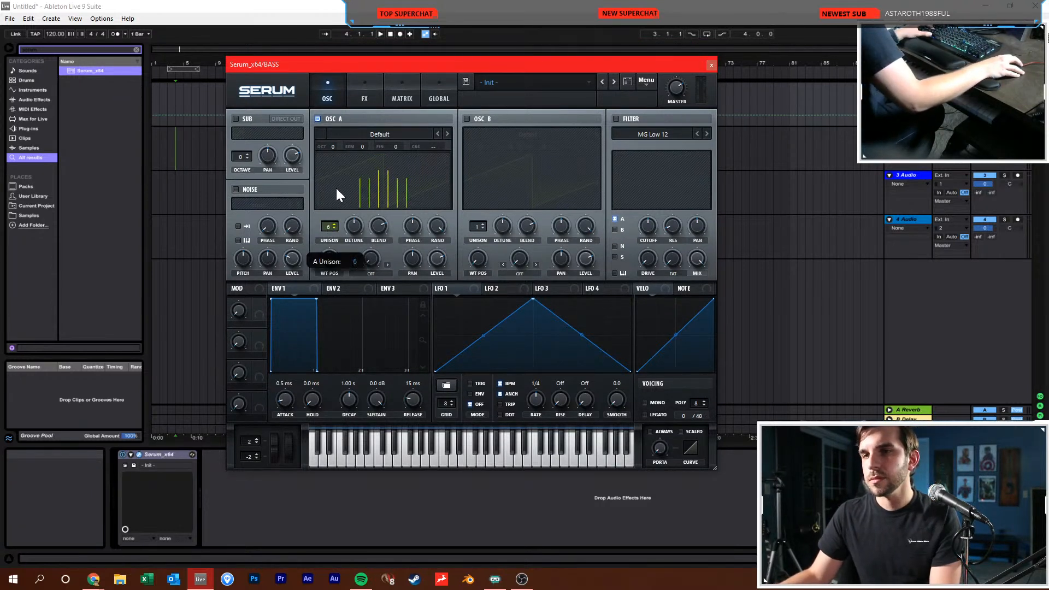
{"action": "left_click", "coordinate": [234, 120]}
{"action": "left_click", "coordinate": [248, 158]}
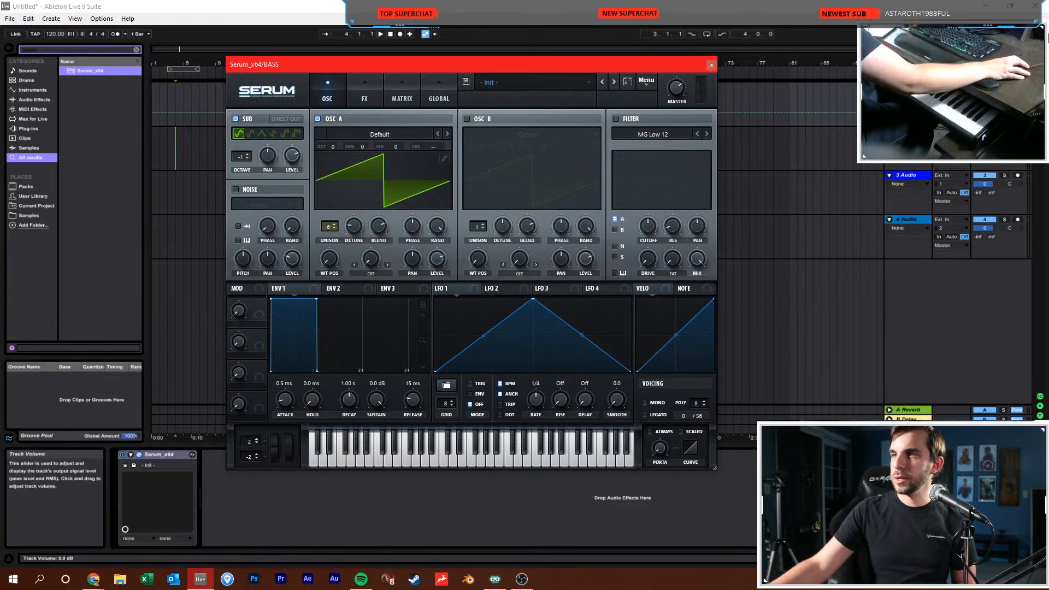
Lower the BASS track's volume and enable the Tube distortion effect in Serum
{"action": "left_click_drag", "start_coordinate": [984, 95], "coordinate": [984, 108]}
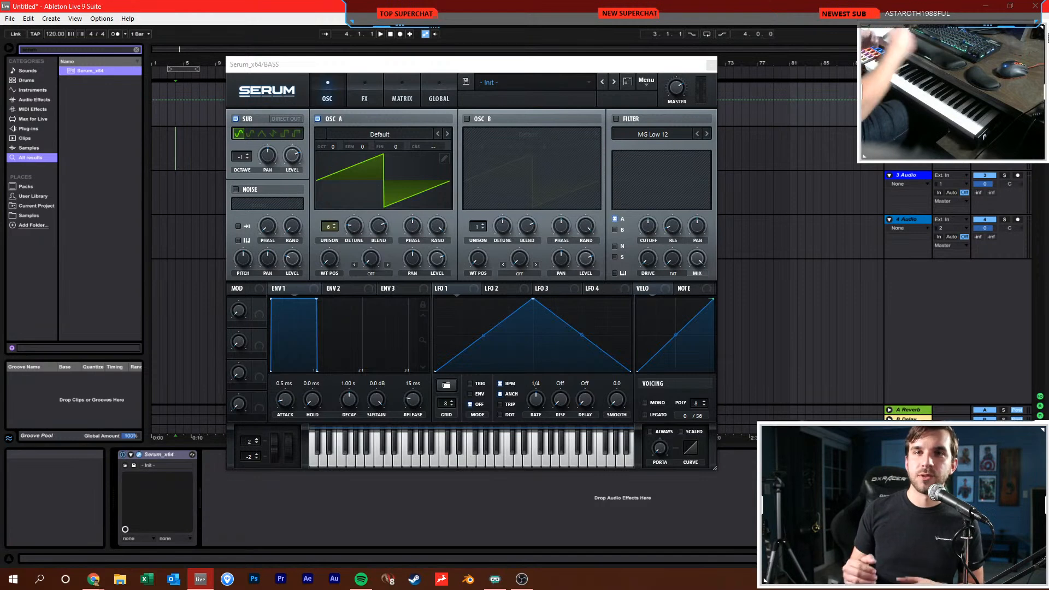
{"action": "left_click_drag", "start_coordinate": [531, 65], "coordinate": [569, 77]}
{"action": "left_click", "coordinate": [438, 106]}
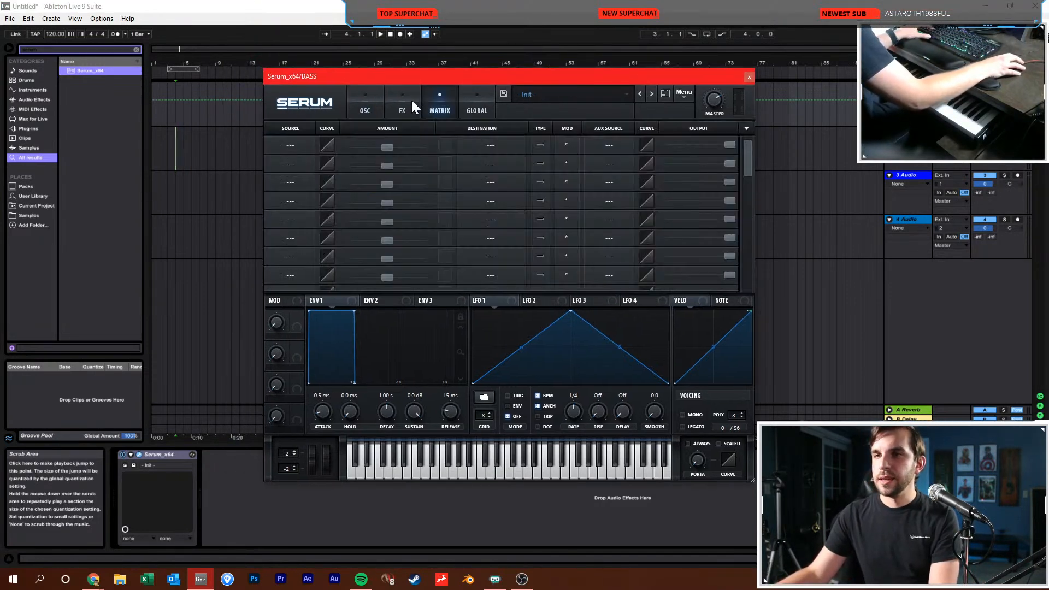
{"action": "left_click", "coordinate": [404, 104]}
{"action": "left_click", "coordinate": [279, 151]}
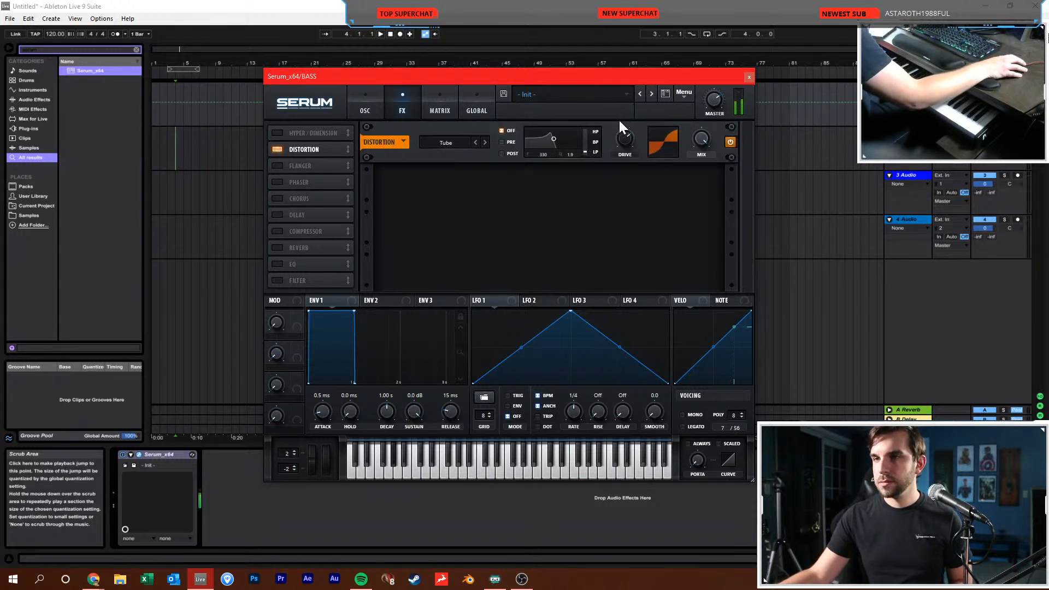
Fine-tune oscillator A's detune and enable oscillator B at octave -1
{"action": "left_click", "coordinate": [368, 111]}
{"action": "mouse_move", "coordinate": [391, 237]}
{"action": "left_mouse_down"}
{"action": "mouse_move", "coordinate": [392, 222]}
{"action": "mouse_move", "coordinate": [391, 235]}
{"action": "left_mouse_up"}
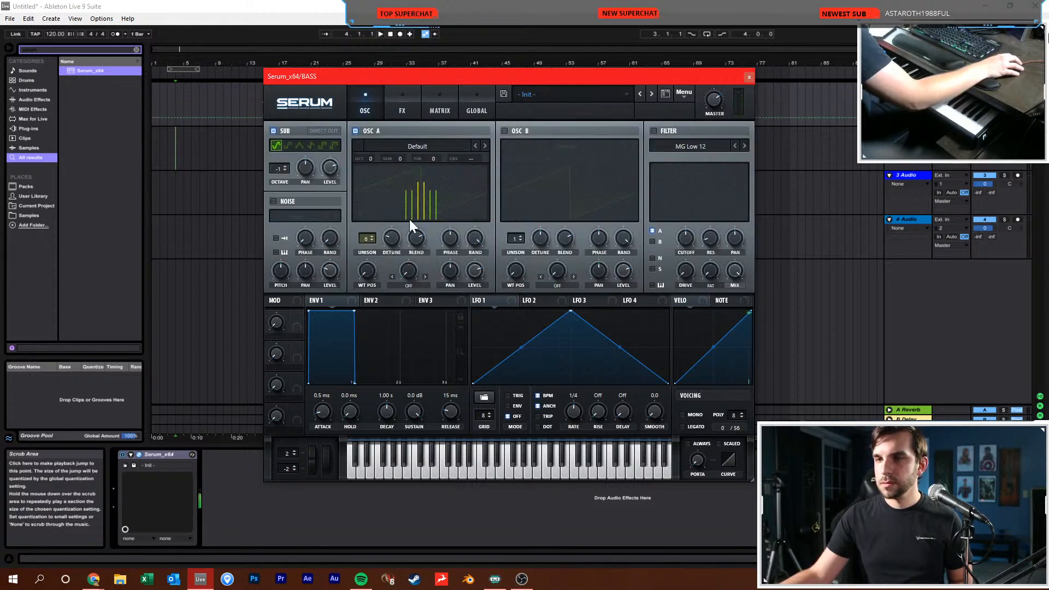
{"action": "left_click", "coordinate": [504, 131]}
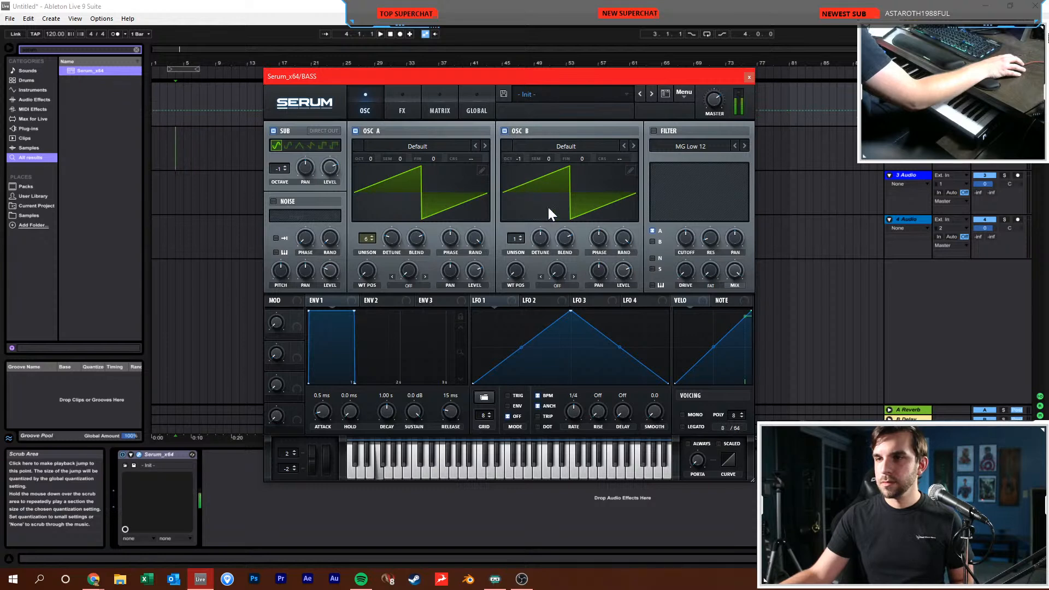
Raise the drive of Serum's distortion and lower the BASS track's volume further to compensate
{"action": "left_click", "coordinate": [440, 108]}
{"action": "left_click", "coordinate": [403, 106]}
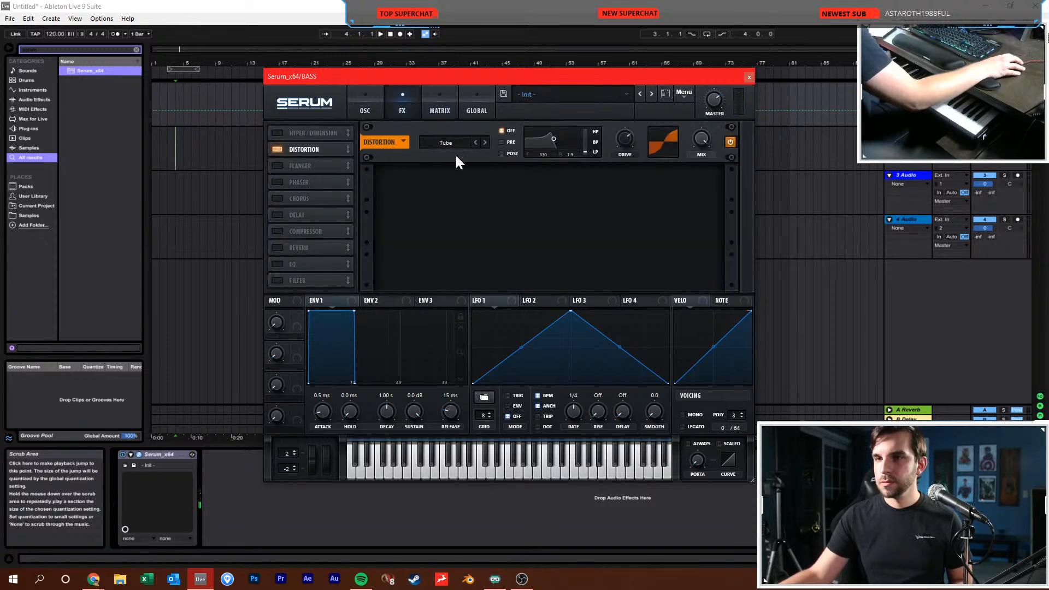
{"action": "left_click_drag", "start_coordinate": [622, 142], "coordinate": [626, 101]}
{"action": "left_click_drag", "start_coordinate": [984, 95], "coordinate": [984, 119]}
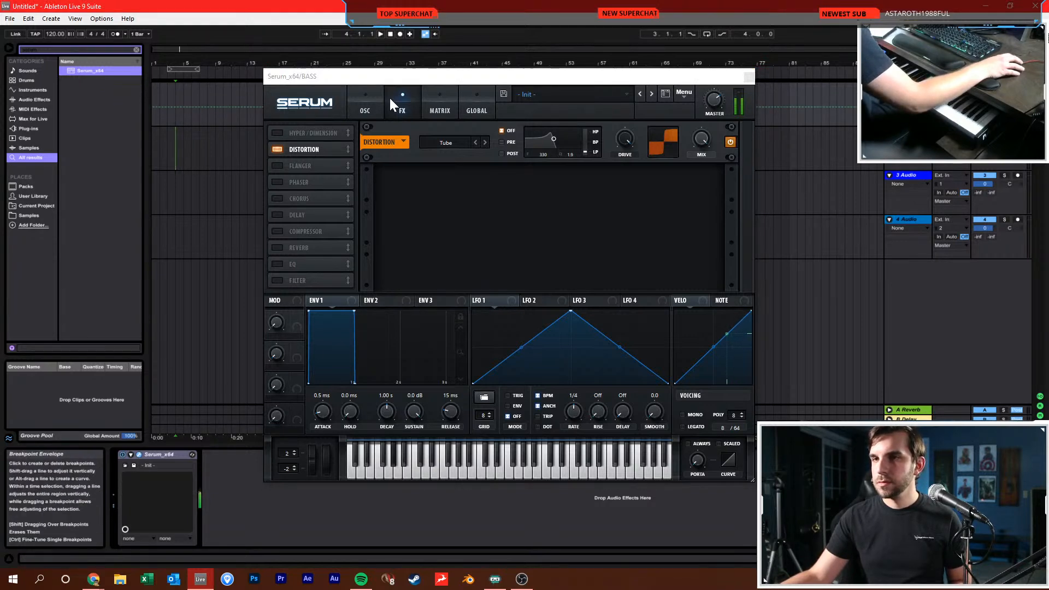
Set oscillator B to 4 unison voices and close the Serum window
{"action": "left_click", "coordinate": [361, 105]}
{"action": "left_click_drag", "start_coordinate": [518, 238], "coordinate": [527, 221]}
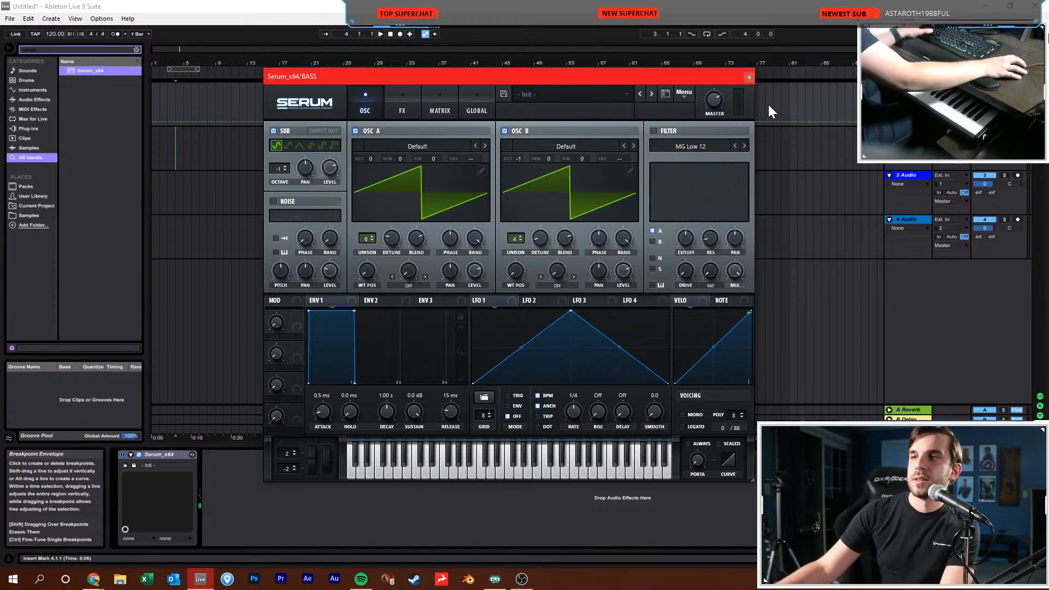
{"action": "left_click", "coordinate": [749, 76]}
Return the song position to the start and save the set as Meat in the BigBlue_Synthwave project
{"action": "left_click", "coordinate": [390, 35]}
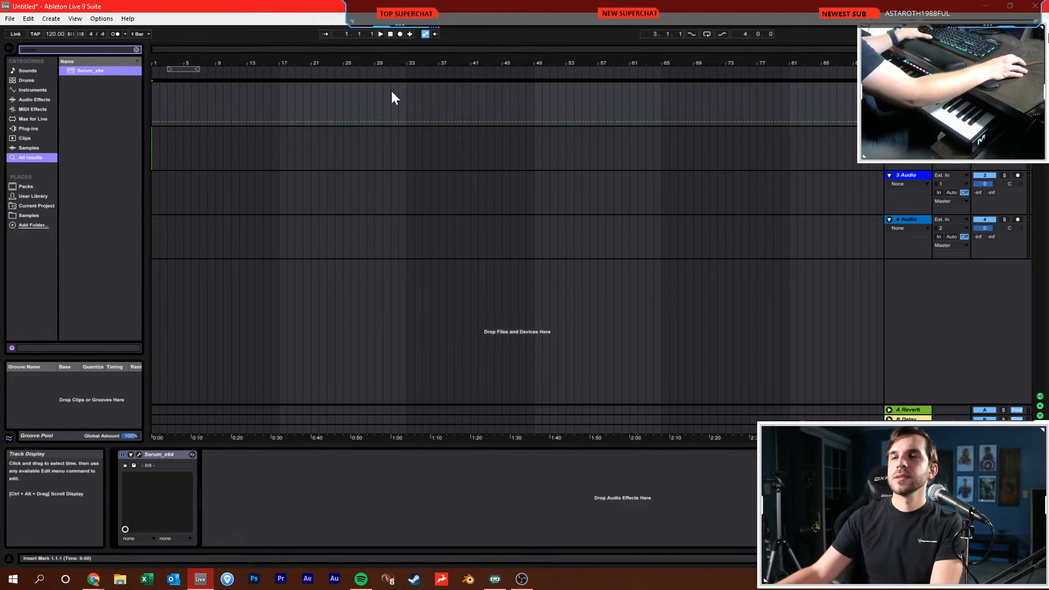
{"action": "key", "text": "ctrl+s"}
{"action": "key", "text": "Escape"}
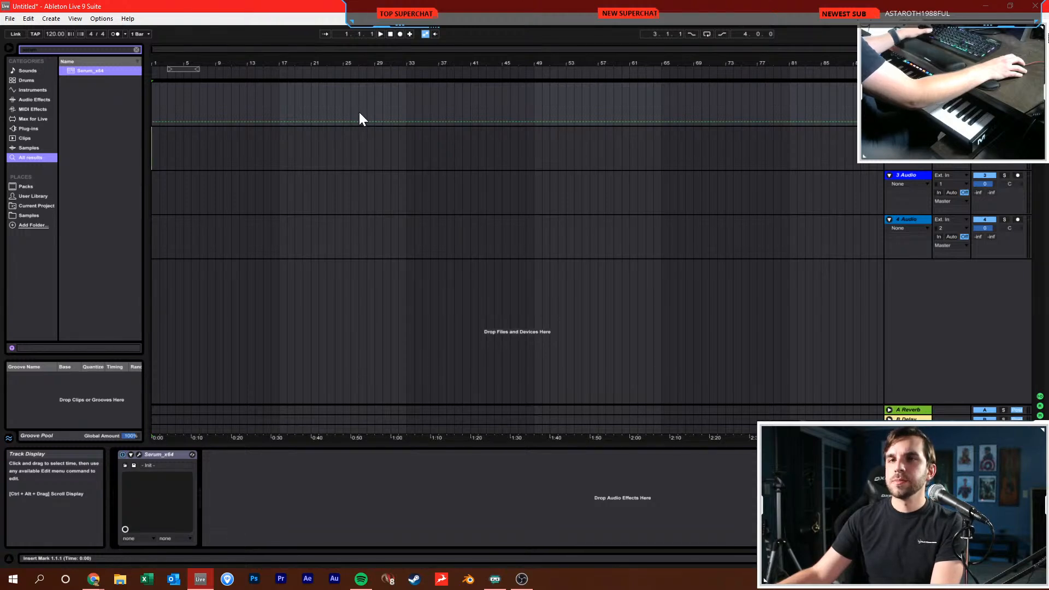
{"action": "key", "text": "ctrl+s"}
{"action": "type", "text": "test"}
{"action": "key", "text": "Return"}
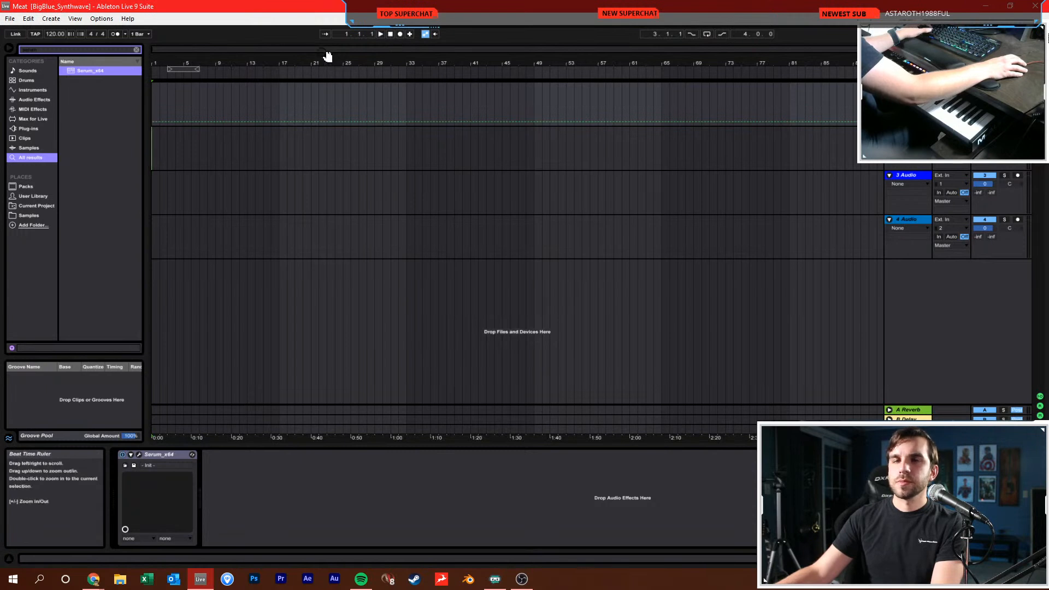
Turn on the metronome, tap in a rough tempo and set it to 155 BPM
{"action": "left_click", "coordinate": [117, 34]}
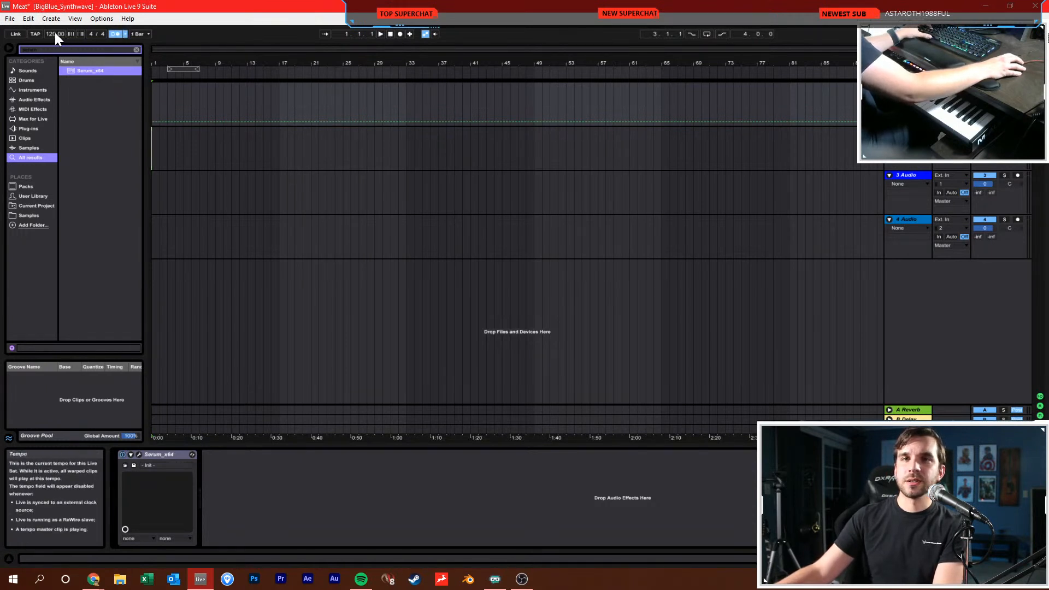
{"action": "left_click", "coordinate": [35, 33]}
{"action": "left_click", "coordinate": [34, 34]}
{"action": "left_click", "coordinate": [35, 34]}
{"action": "left_click", "coordinate": [34, 34]}
{"action": "left_click", "coordinate": [34, 34]}
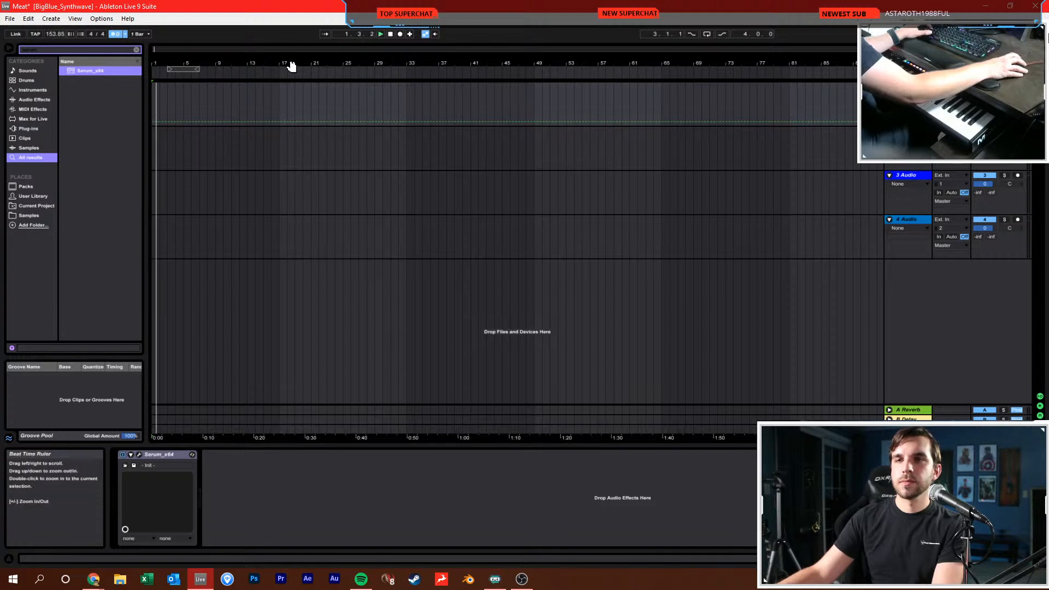
{"action": "type", "text": "155"}
{"action": "key", "text": "Return"}
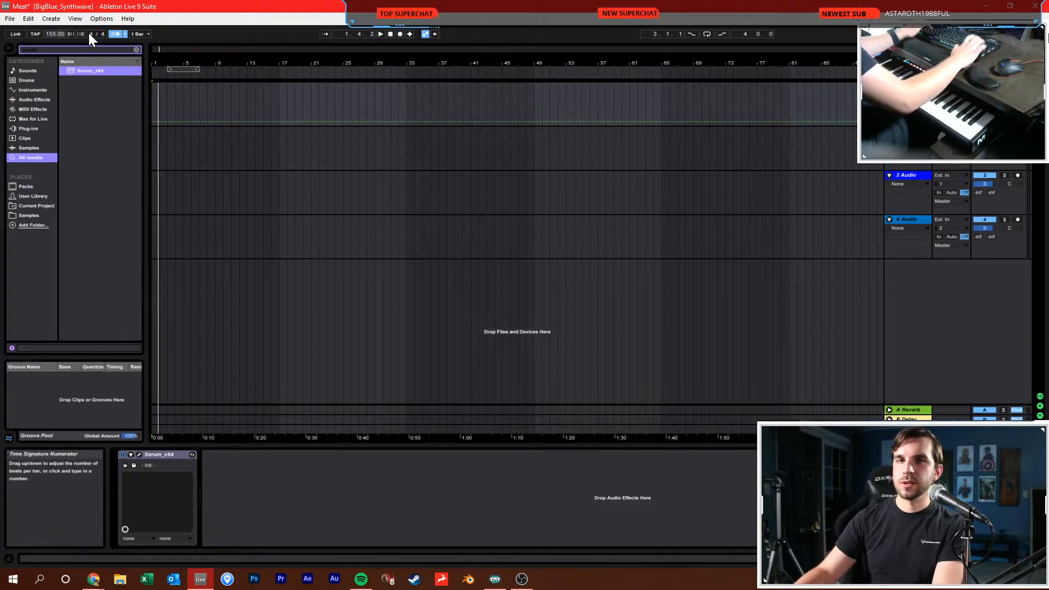
Record a bass part of about 17 bars on the BASS track from the start of the arrangement
{"action": "left_click", "coordinate": [390, 34]}
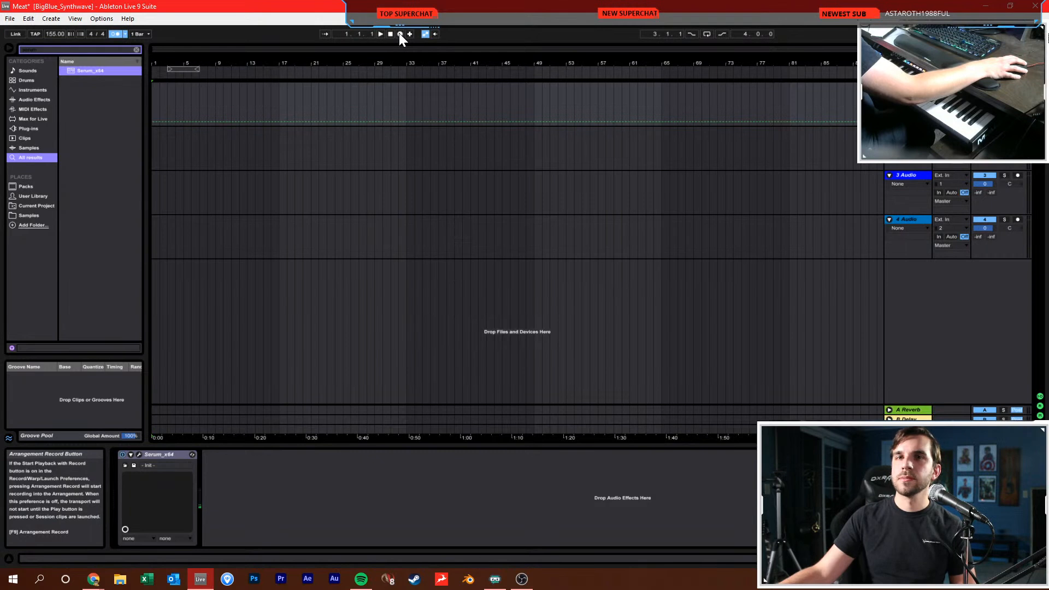
{"action": "left_click", "coordinate": [400, 33]}
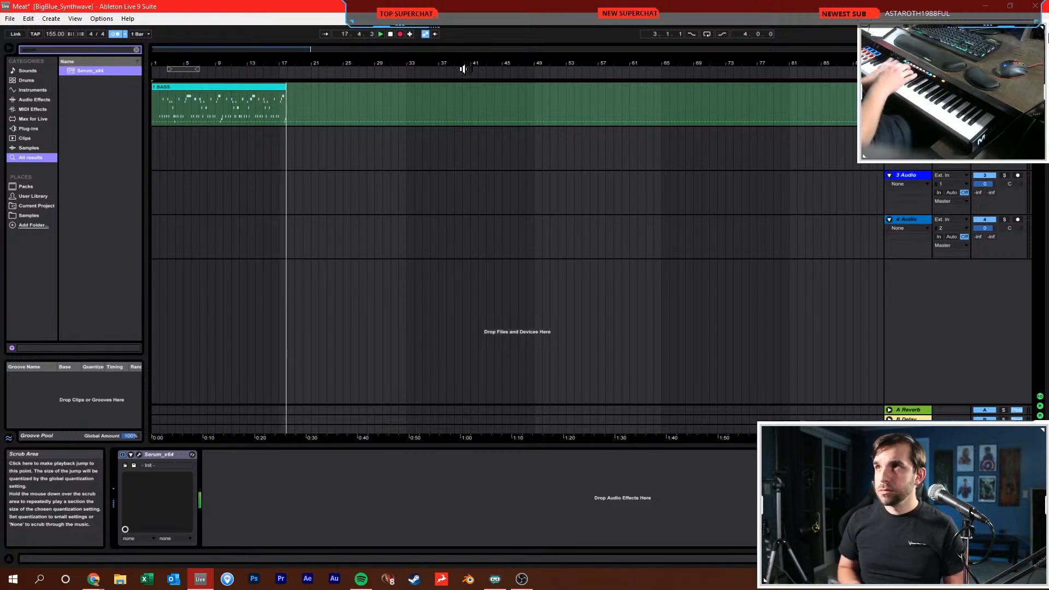
{"action": "key", "text": "space"}
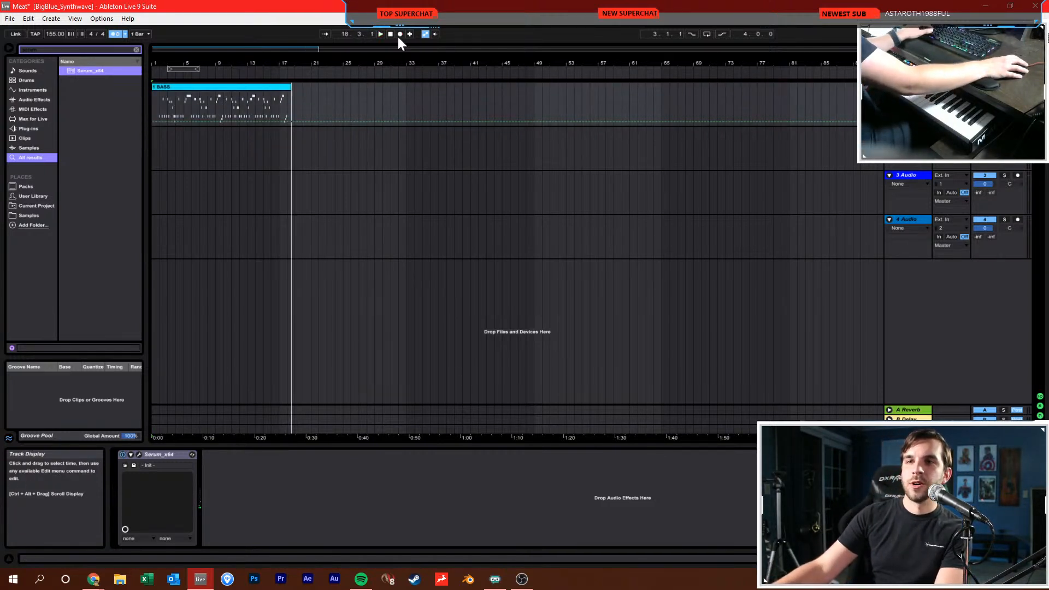
Record a second bass take of about 9 bars on the BASS track, starting at bar 21
{"action": "left_click", "coordinate": [303, 114]}
{"action": "left_click", "coordinate": [310, 108]}
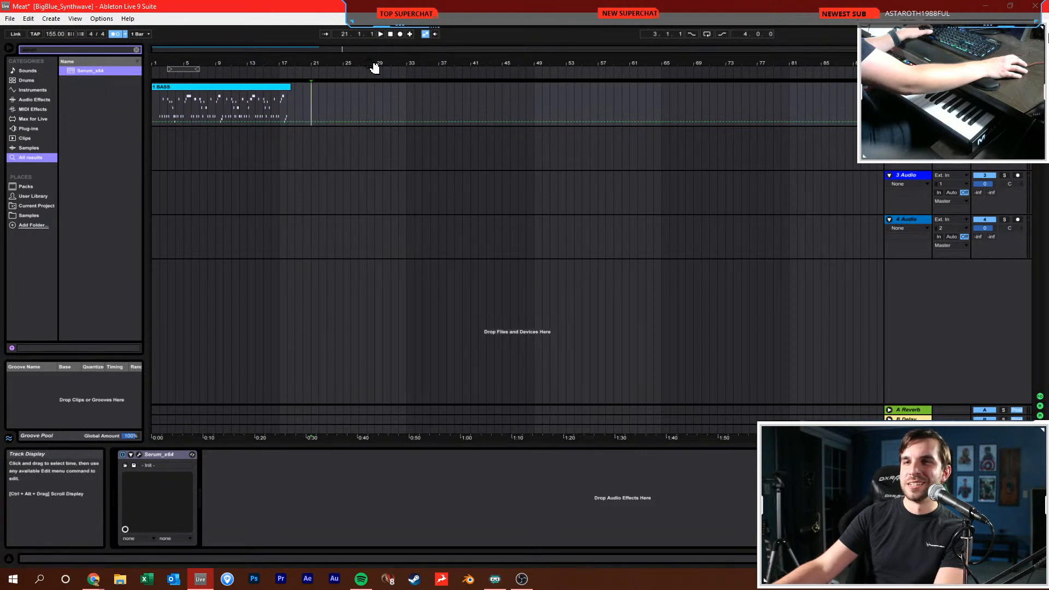
{"action": "left_click", "coordinate": [399, 33]}
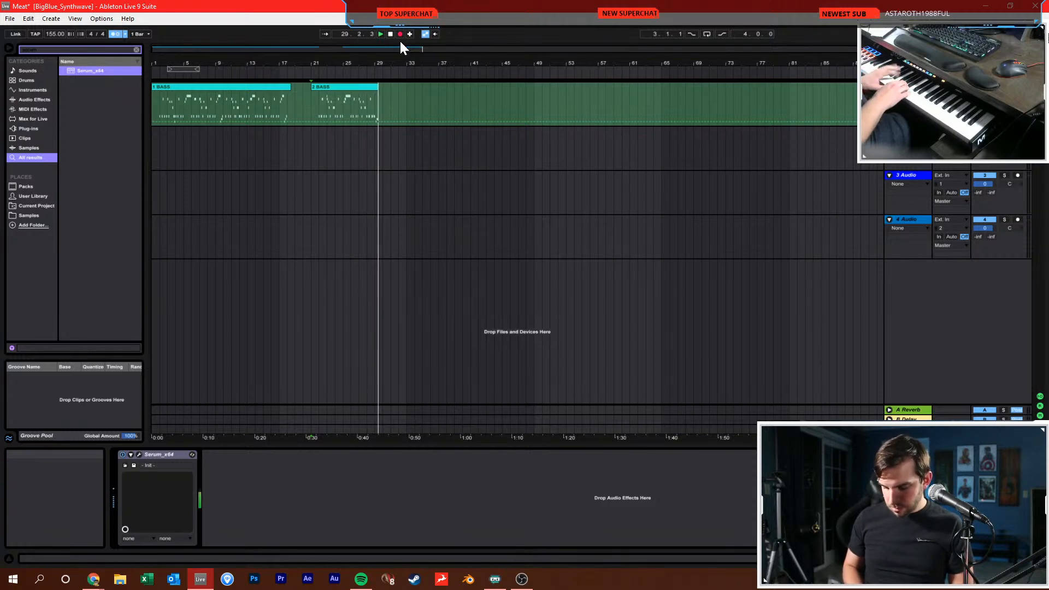
{"action": "key", "text": "space"}
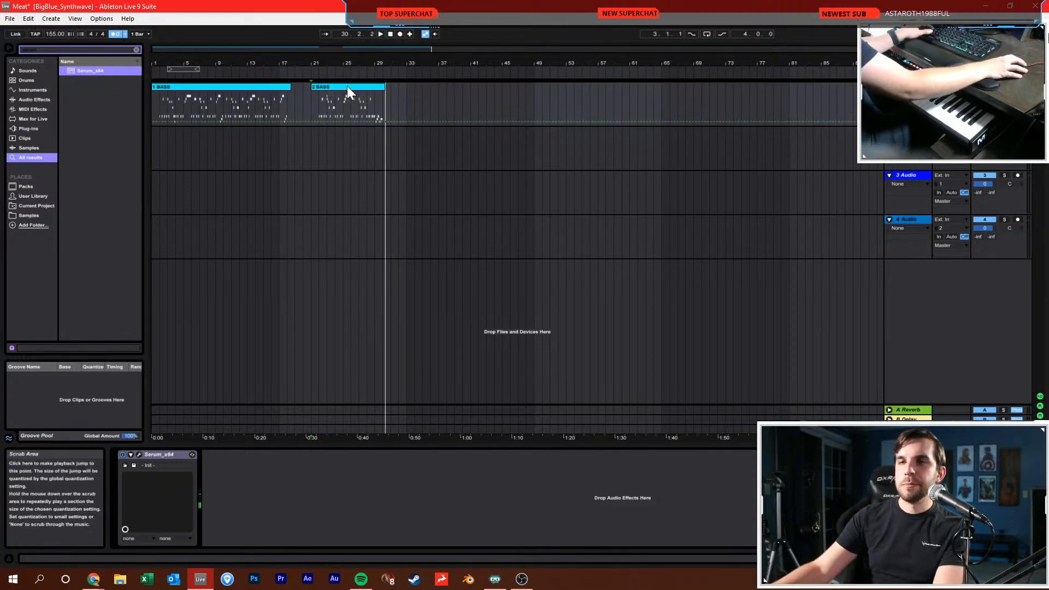
Open the second BASS take in the note editor and remove the stray short note at the start of bar 3
{"action": "double_click", "coordinate": [345, 87]}
{"action": "scroll", "coordinate": [404, 408], "scroll_direction": "up", "scroll_amount": 1}
{"action": "left_click", "coordinate": [427, 398]}
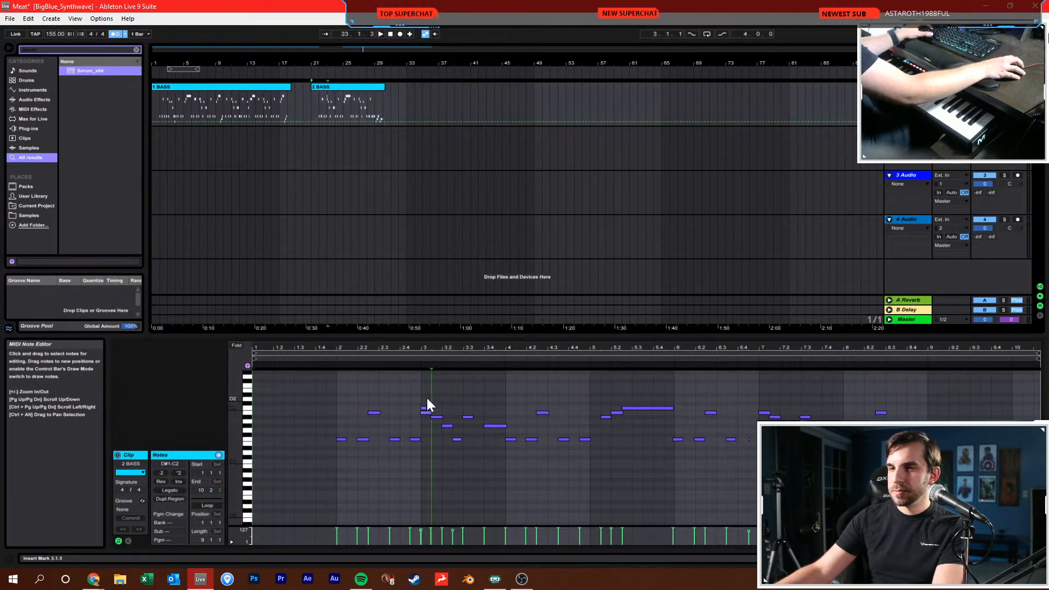
{"action": "left_click", "coordinate": [352, 376]}
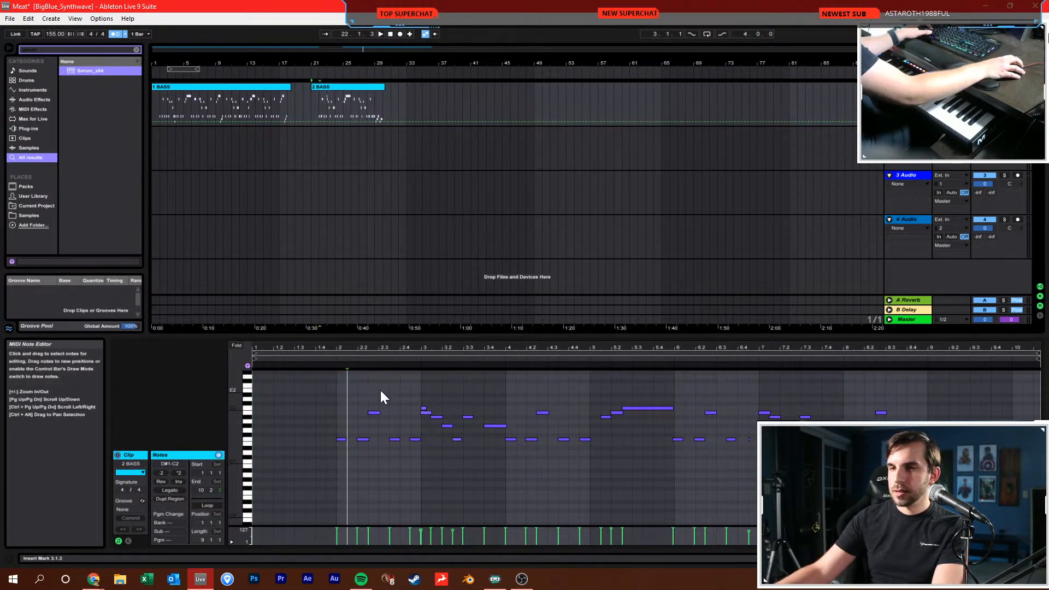
{"action": "left_click", "coordinate": [378, 392]}
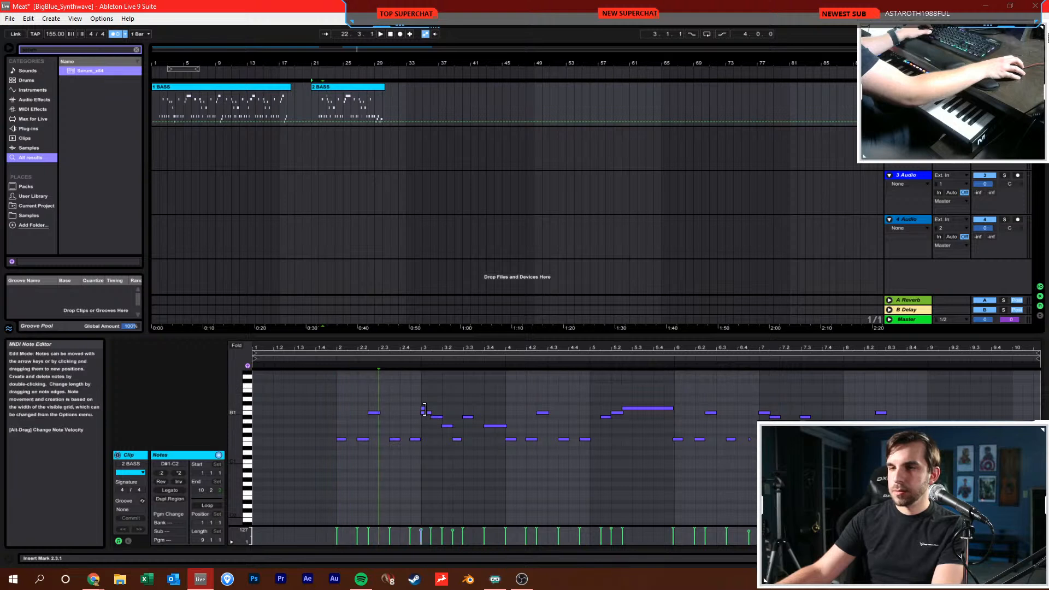
{"action": "left_click_drag", "start_coordinate": [428, 353], "coordinate": [438, 391]}
{"action": "left_click", "coordinate": [446, 408]}
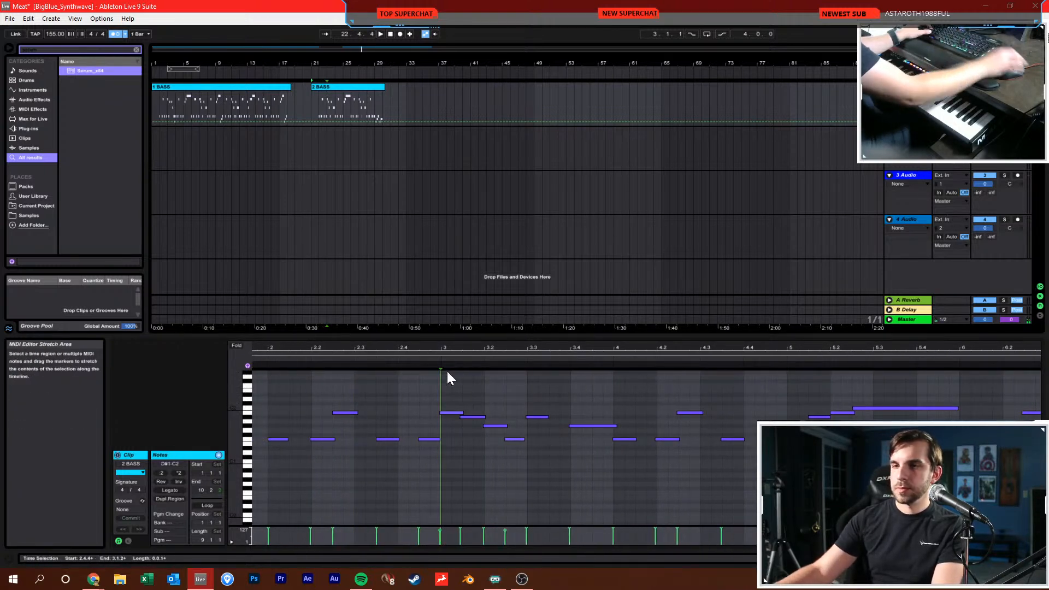
Set the note editor's fixed grid to 1/8 and quantize the notes of the second BASS take
{"action": "right_click", "coordinate": [415, 380]}
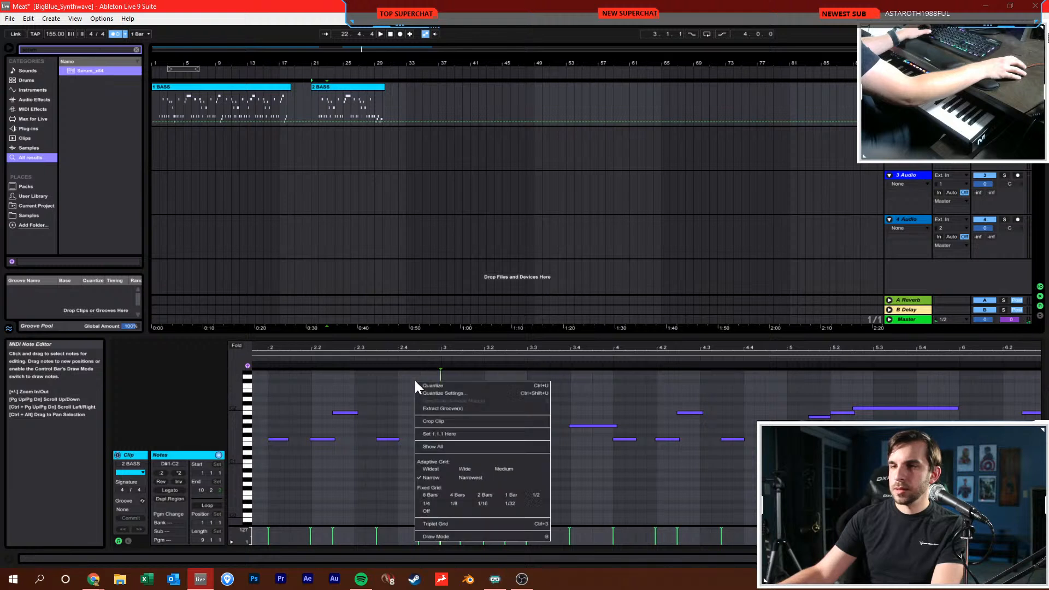
{"action": "left_click", "coordinate": [464, 503]}
{"action": "right_click", "coordinate": [437, 452]}
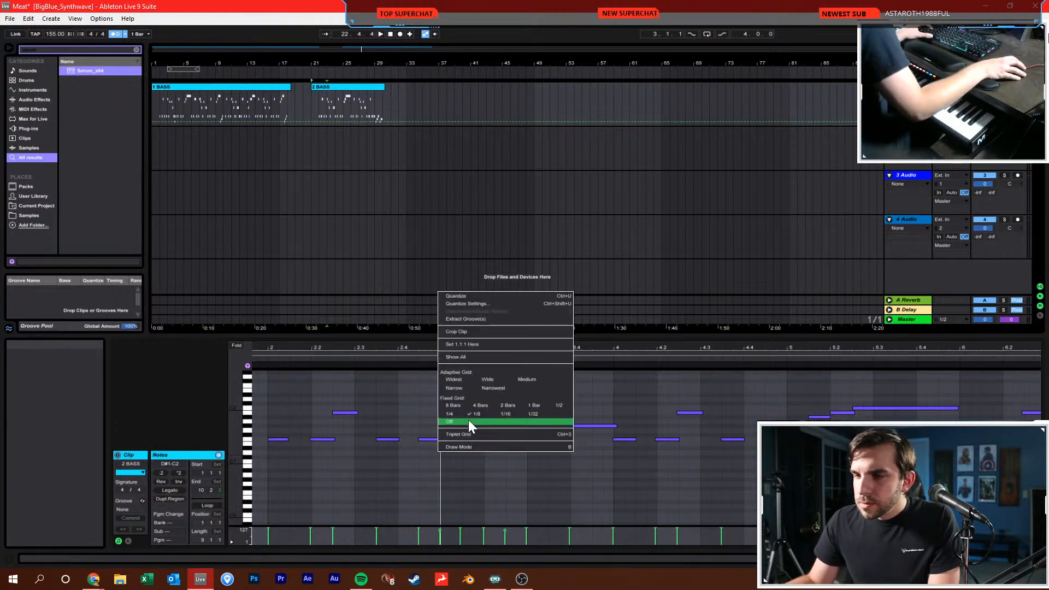
{"action": "left_click", "coordinate": [476, 303]}
{"action": "left_click", "coordinate": [513, 322]}
{"action": "left_click", "coordinate": [422, 386]}
{"action": "scroll", "coordinate": [381, 394], "scroll_direction": "down", "scroll_amount": 1}
{"action": "scroll", "coordinate": [381, 394], "scroll_direction": "up", "scroll_amount": 2}
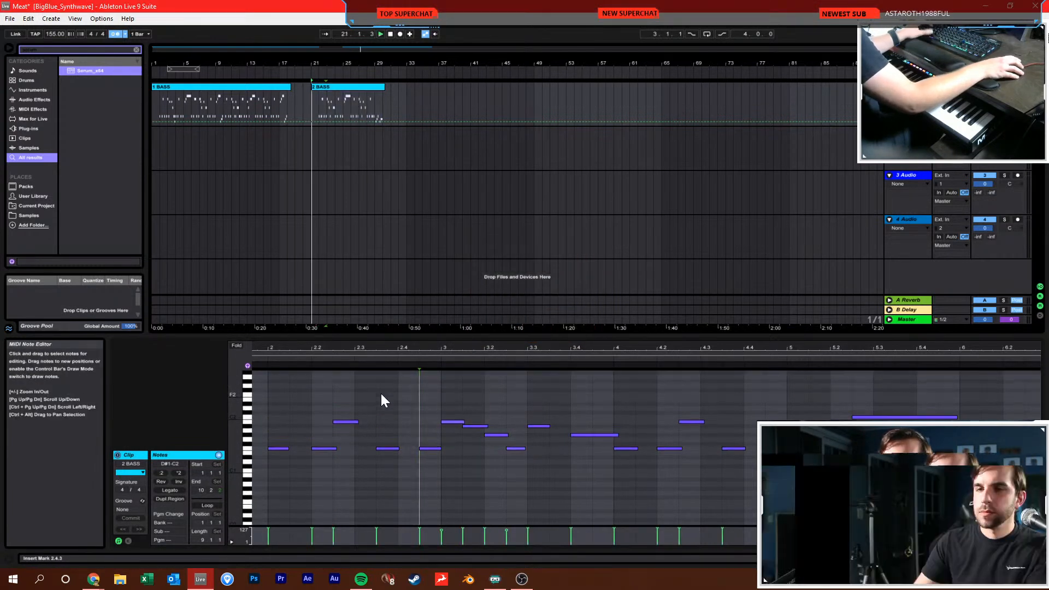
Trim the second BASS take to bars 22 through 29 and delete the first take and the leftover end pieces
{"action": "left_click", "coordinate": [319, 107]}
{"action": "left_click_drag", "start_coordinate": [319, 106], "coordinate": [381, 106]}
{"action": "left_click", "coordinate": [256, 87]}
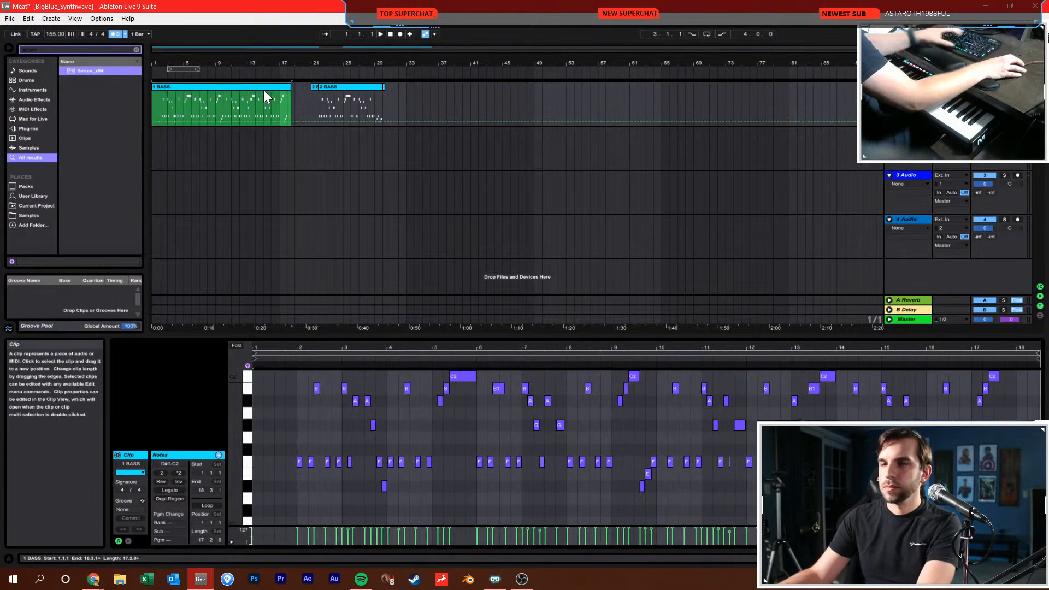
{"action": "key", "text": "Delete"}
{"action": "left_click", "coordinate": [316, 86]}
{"action": "key", "text": "Delete"}
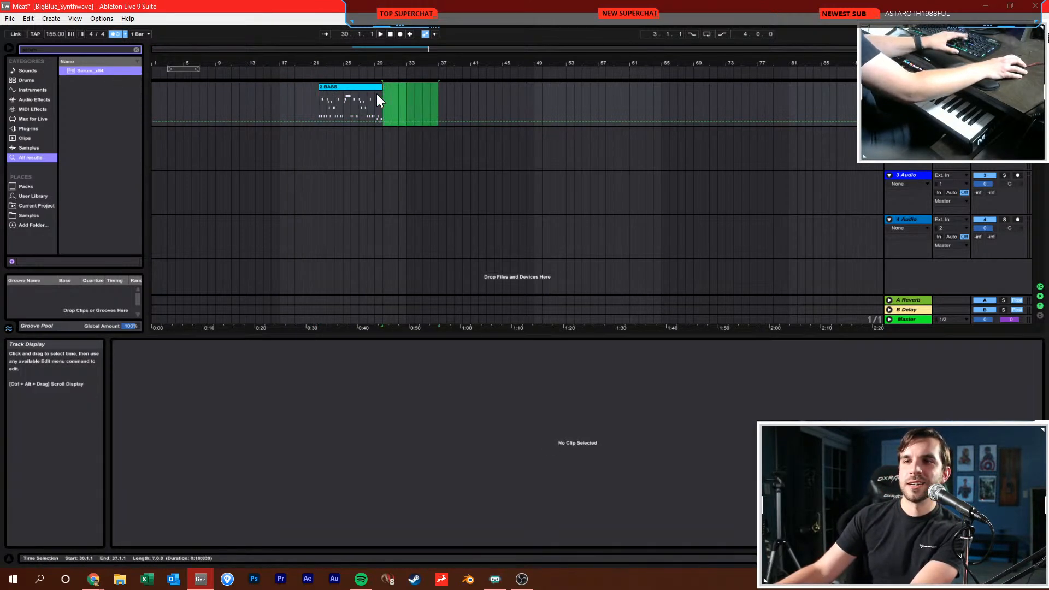
Move the trimmed BASS clip to start at bar 2 and play it back
{"action": "left_click_drag", "start_coordinate": [359, 87], "coordinate": [242, 87]}
{"action": "left_click", "coordinate": [215, 87]}
{"action": "key", "text": "space"}
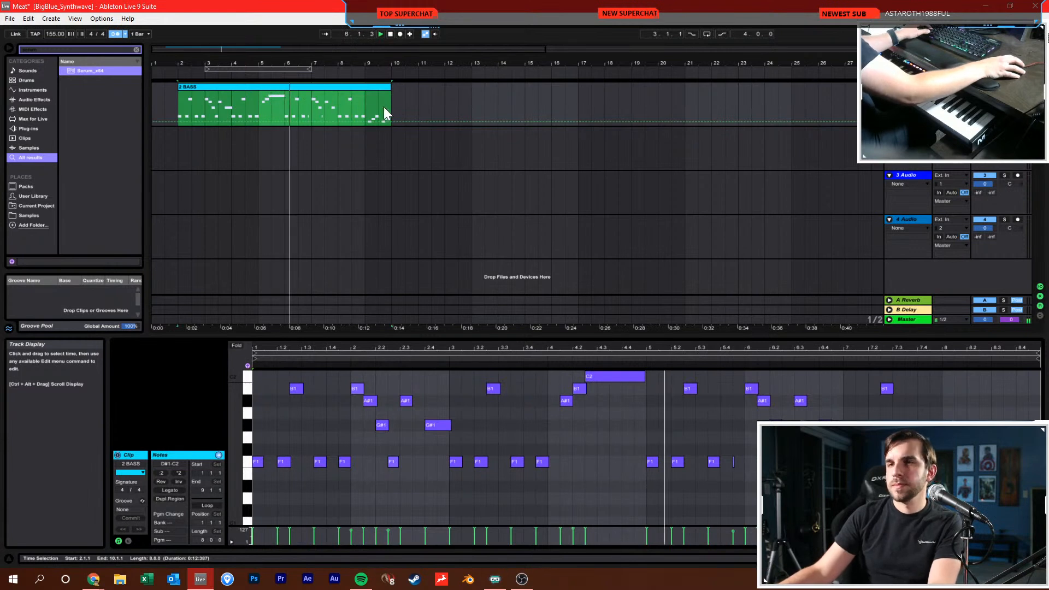
{"action": "left_click", "coordinate": [418, 104]}
{"action": "left_click", "coordinate": [317, 88]}
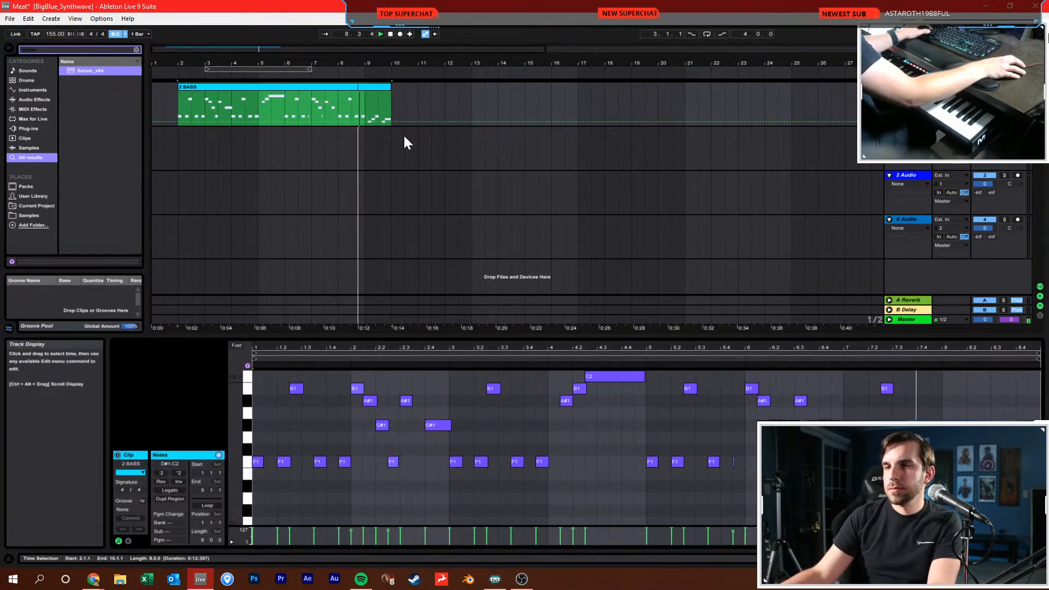
{"action": "key", "text": "space"}
{"action": "left_click", "coordinate": [834, 423]}
{"action": "left_click", "coordinate": [836, 422]}
{"action": "left_click", "coordinate": [843, 412]}
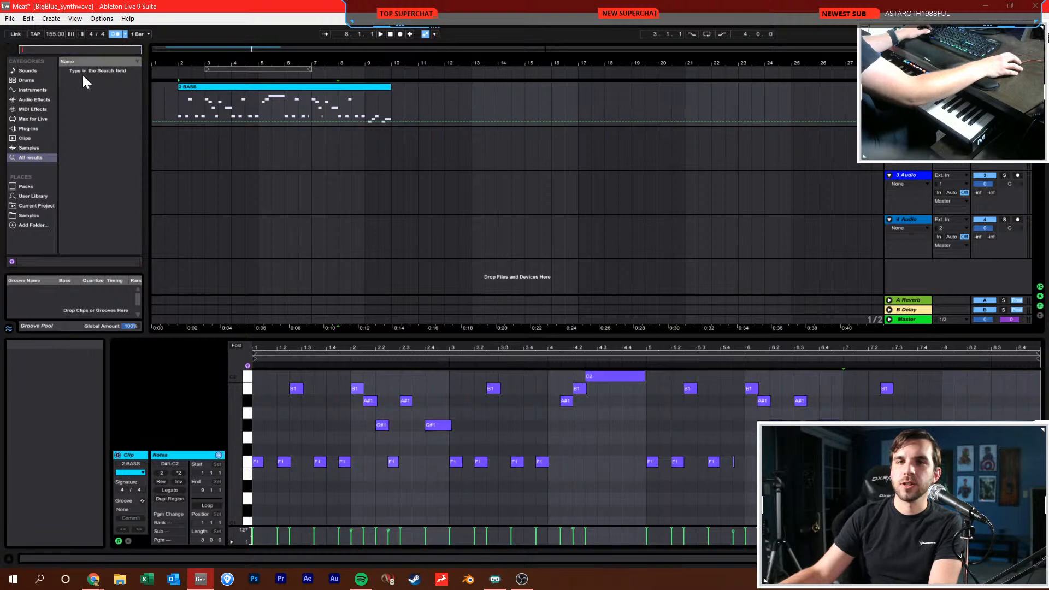
Clear the browser search to show the Drums category and delete the three unused tracks below BASS
{"action": "left_click", "coordinate": [136, 49]}
{"action": "left_click", "coordinate": [25, 79]}
{"action": "left_click", "coordinate": [907, 131]}
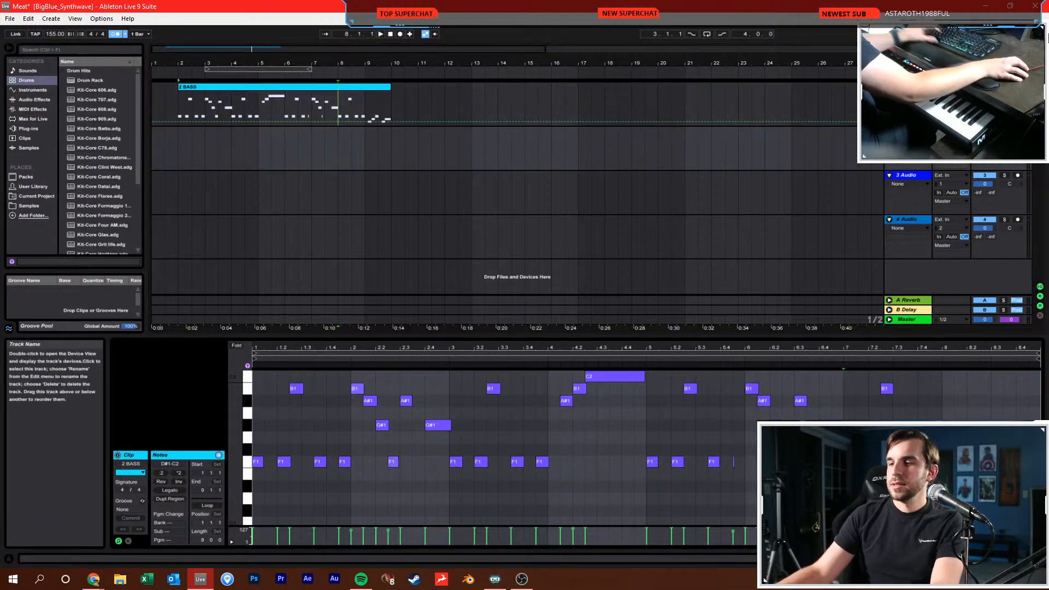
{"action": "key", "text": "Delete"}
{"action": "key", "text": "Delete"}
{"action": "key", "text": "Delete"}
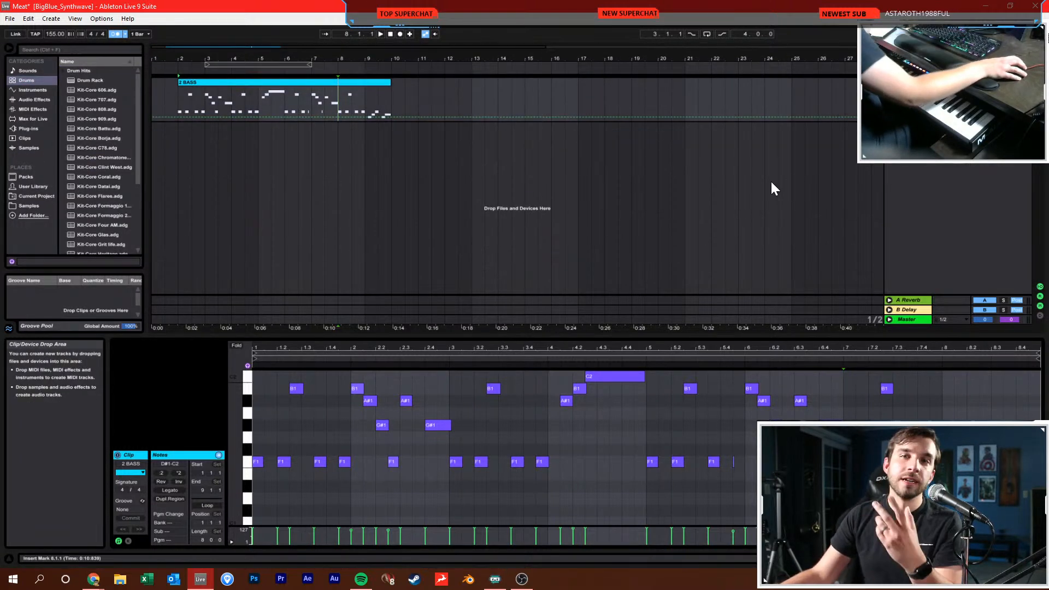
Browse the drum kits and audition them from Kit-Core Glas through Kit-Core Thicket and Selector Kit Clean
{"action": "scroll", "coordinate": [116, 128], "scroll_direction": "down", "scroll_amount": 3}
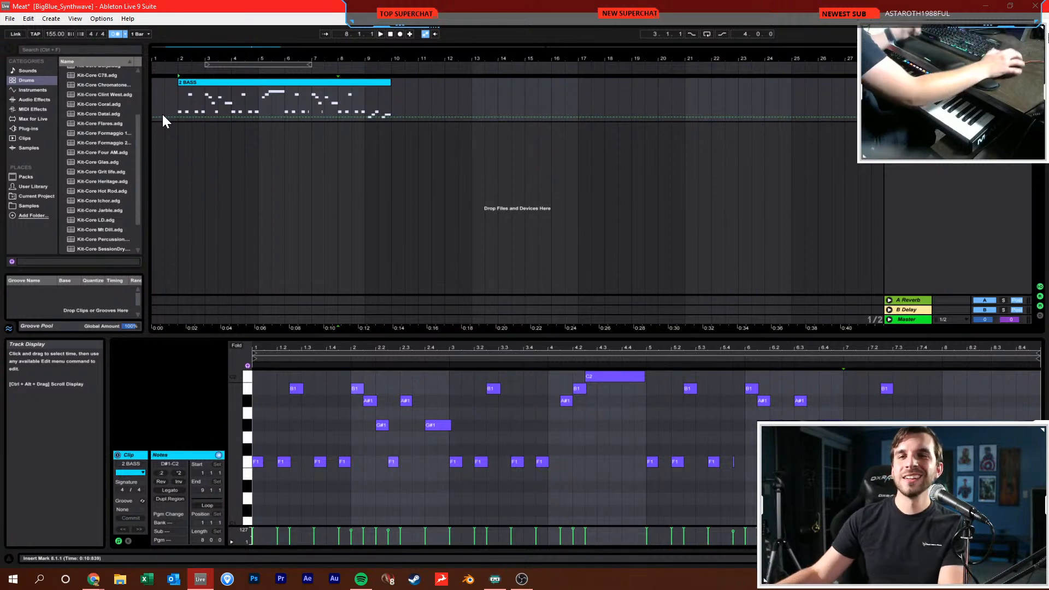
{"action": "scroll", "coordinate": [105, 107], "scroll_direction": "up", "scroll_amount": 2}
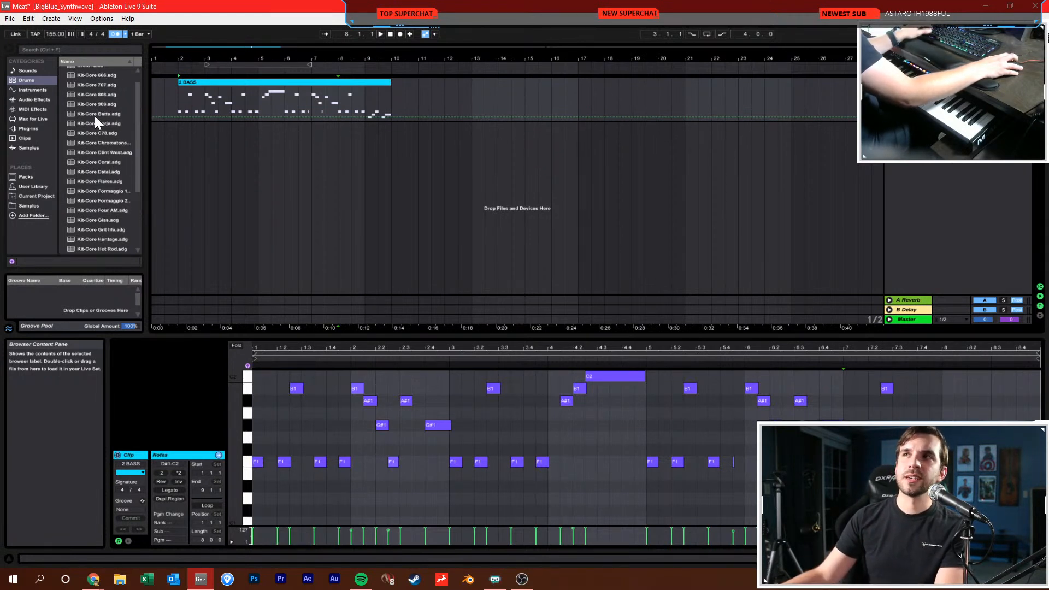
{"action": "scroll", "coordinate": [98, 117], "scroll_direction": "up", "scroll_amount": 5}
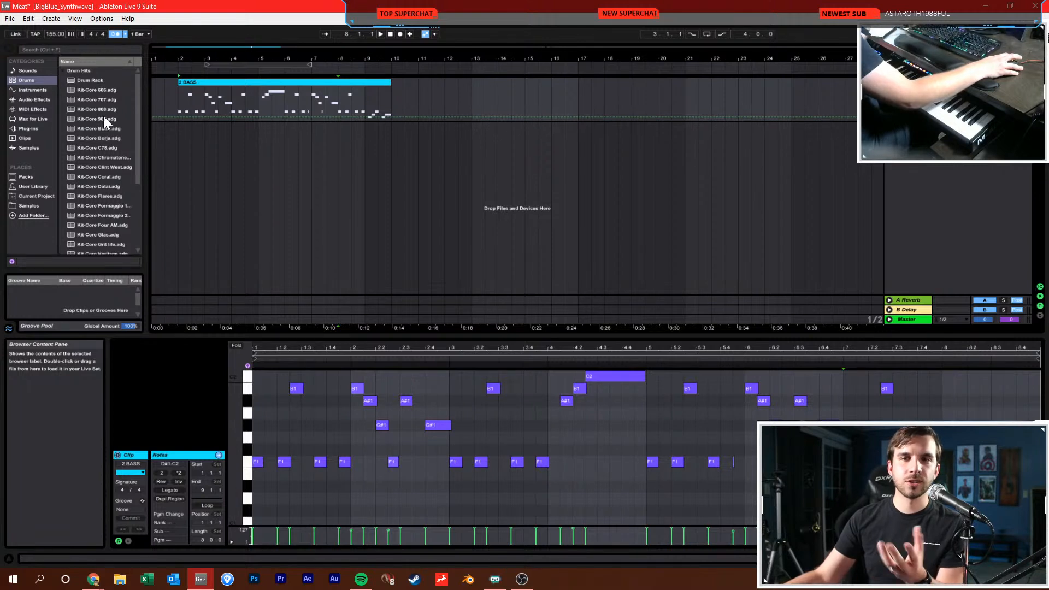
{"action": "scroll", "coordinate": [105, 117], "scroll_direction": "down", "scroll_amount": 5}
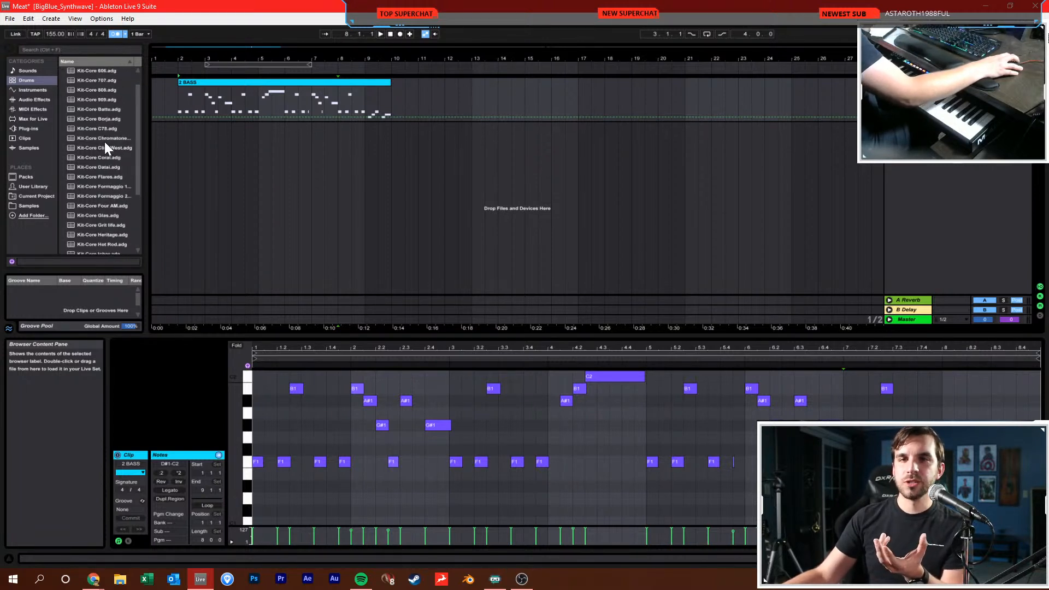
{"action": "scroll", "coordinate": [97, 159], "scroll_direction": "down", "scroll_amount": 1}
{"action": "scroll", "coordinate": [97, 160], "scroll_direction": "down", "scroll_amount": 4}
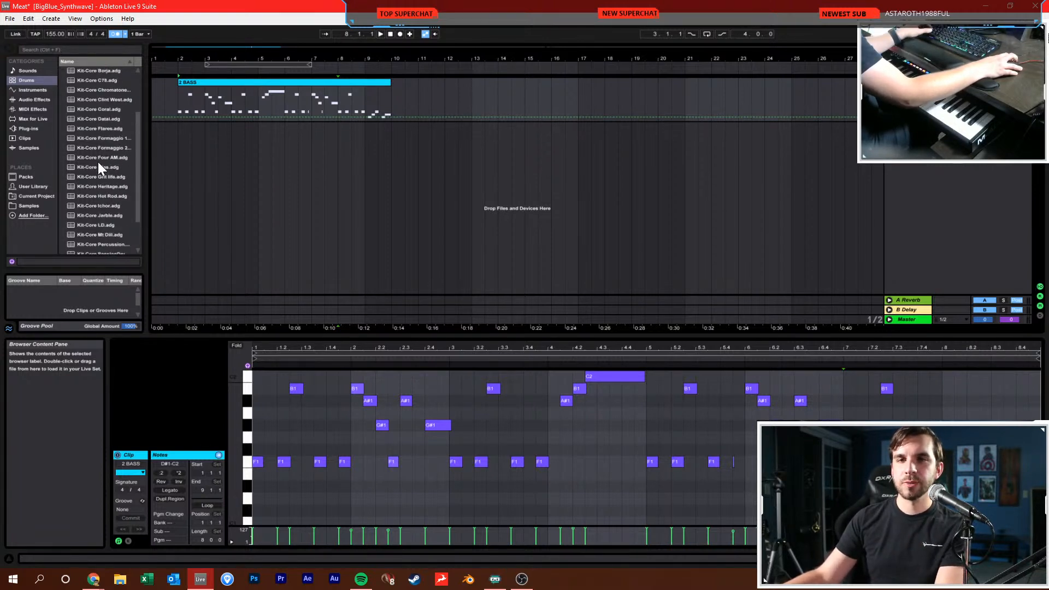
{"action": "left_click", "coordinate": [98, 160]}
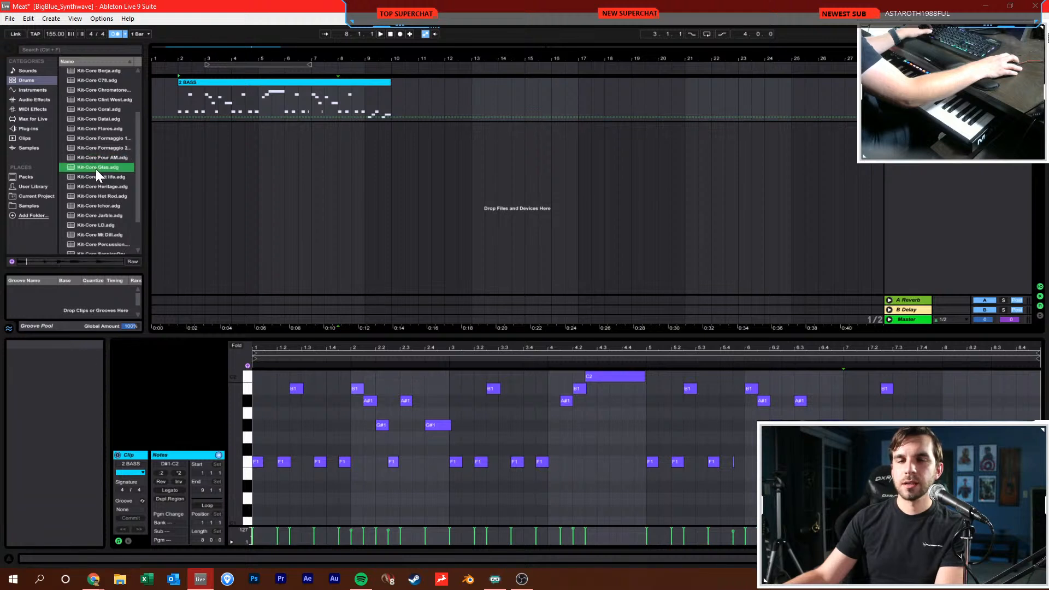
{"action": "left_click", "coordinate": [98, 178]}
{"action": "scroll", "coordinate": [99, 180], "scroll_direction": "down", "scroll_amount": 4}
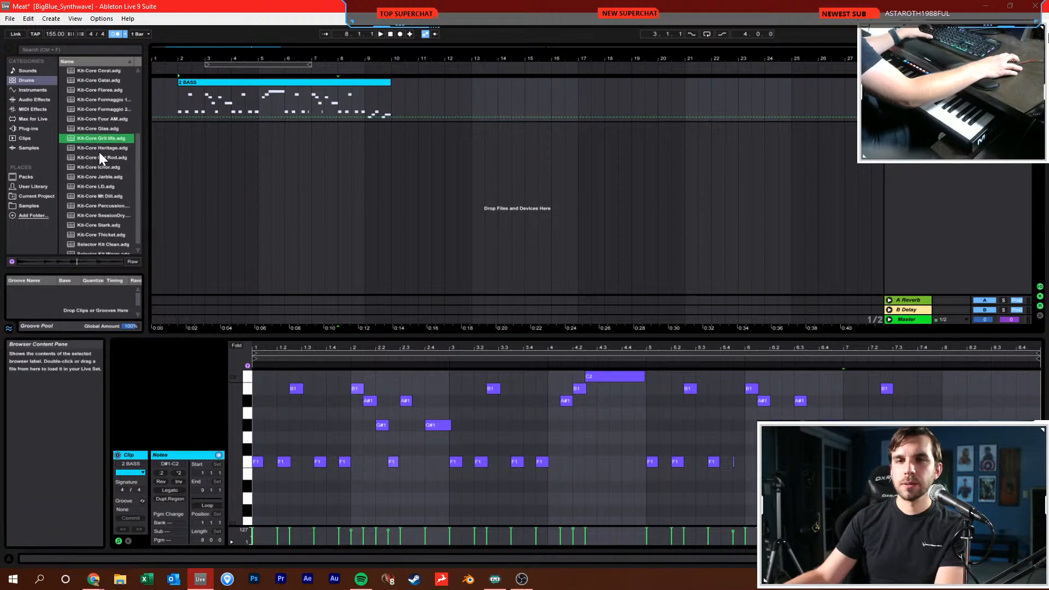
{"action": "left_click", "coordinate": [98, 150]}
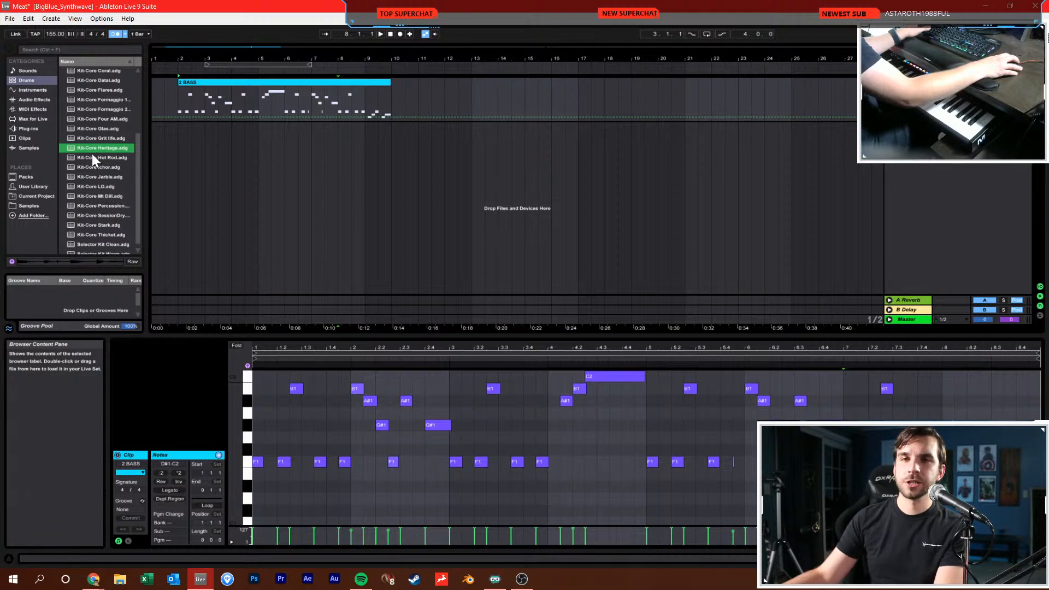
{"action": "left_click", "coordinate": [91, 156]}
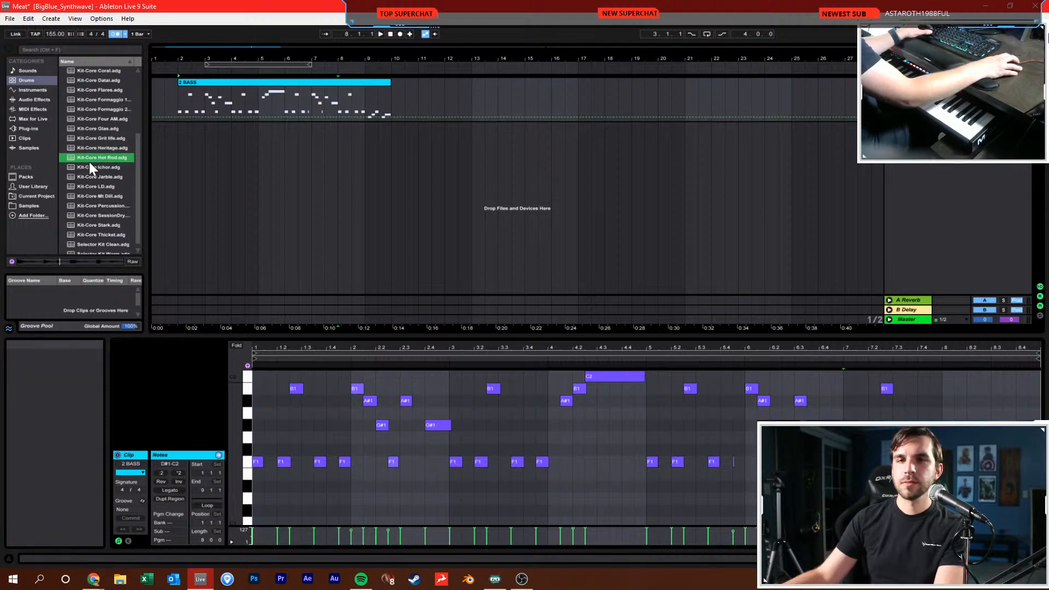
{"action": "left_click", "coordinate": [88, 168]}
{"action": "left_click", "coordinate": [94, 177]}
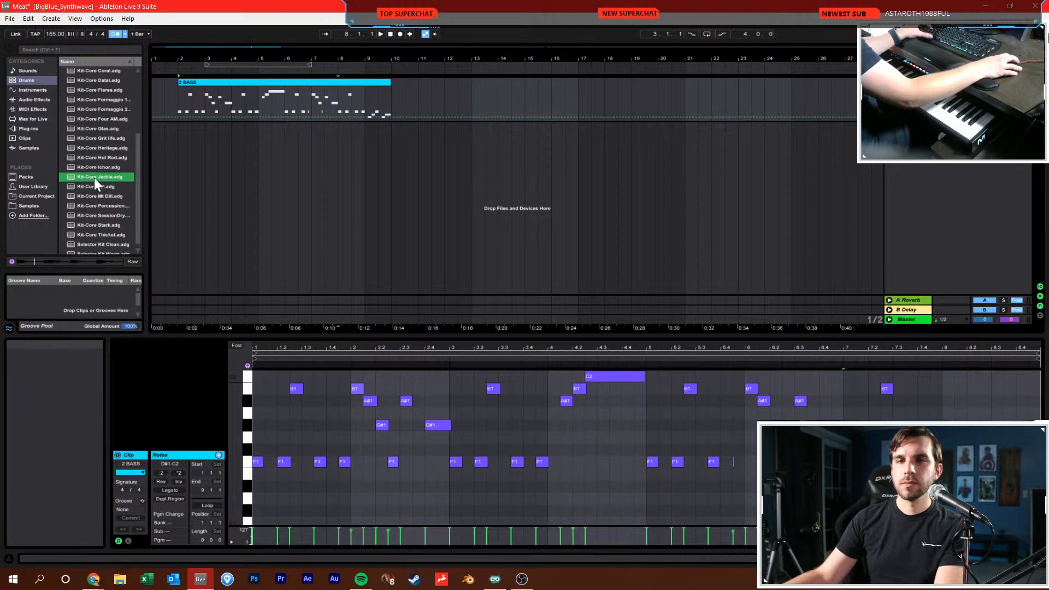
{"action": "left_click", "coordinate": [94, 187]}
{"action": "left_click", "coordinate": [97, 196]}
{"action": "left_click", "coordinate": [102, 206]}
{"action": "left_click", "coordinate": [106, 215]}
{"action": "left_click", "coordinate": [101, 220]}
{"action": "left_click", "coordinate": [101, 230]}
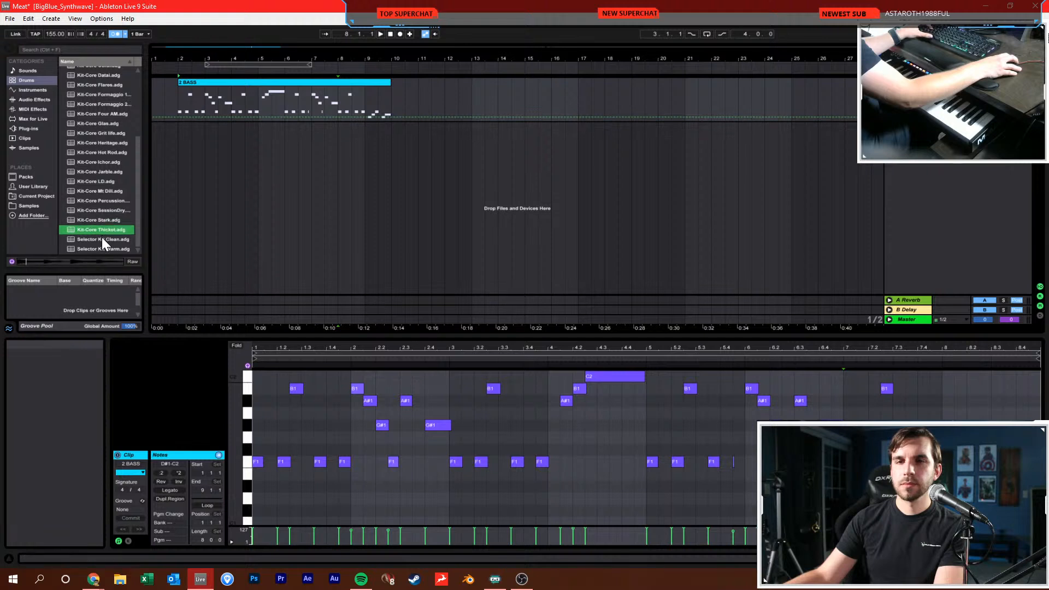
{"action": "left_click", "coordinate": [102, 240]}
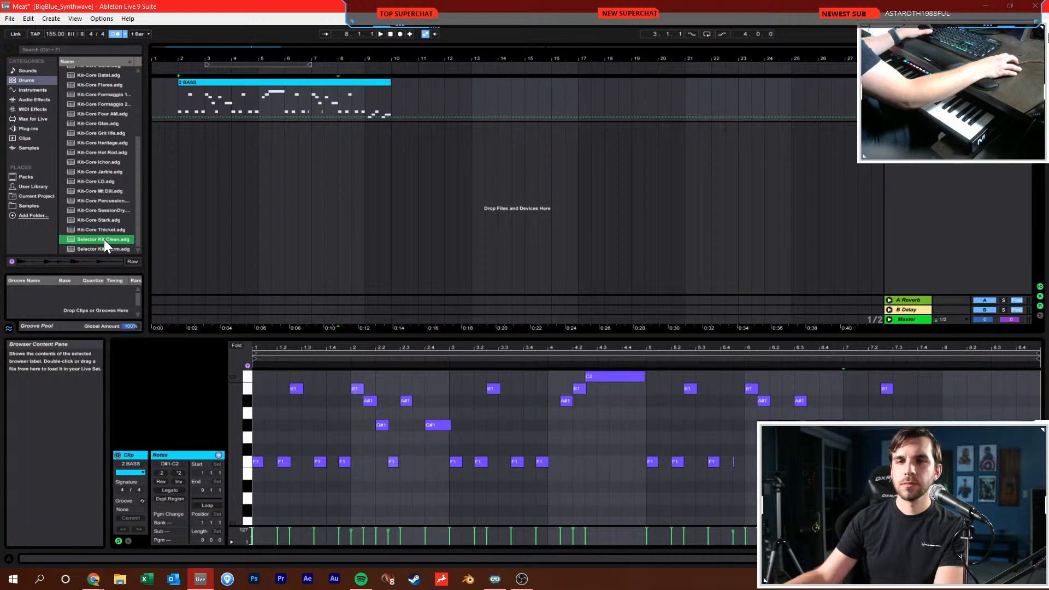
Load Selector Kit Clean onto a new unfolded track below BASS and return the song position to the start
{"action": "left_click_drag", "start_coordinate": [114, 238], "coordinate": [178, 192]}
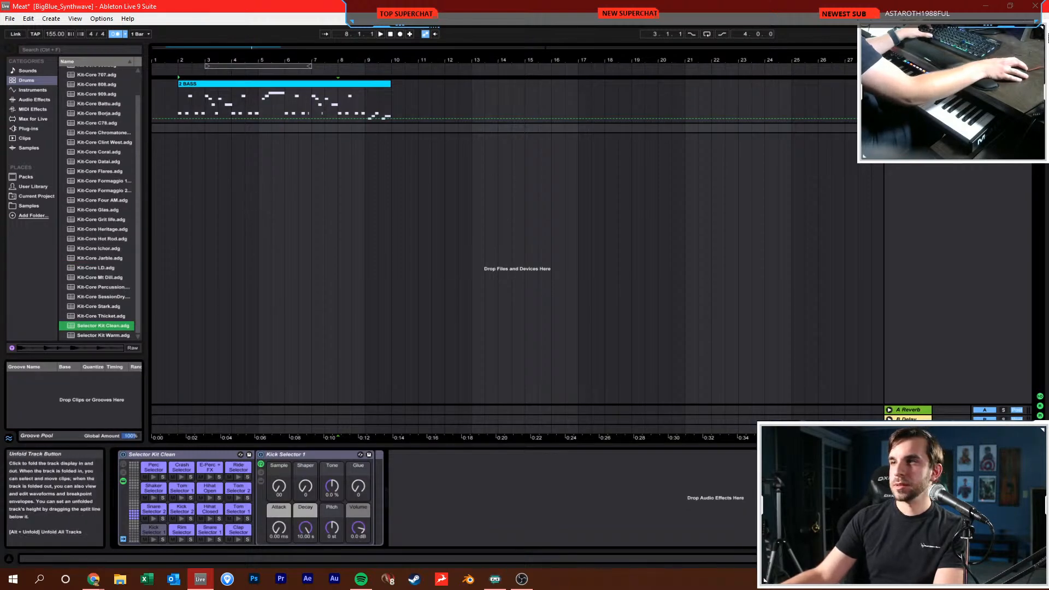
{"action": "left_click", "coordinate": [904, 128]}
{"action": "left_click", "coordinate": [889, 128]}
{"action": "left_click", "coordinate": [391, 33]}
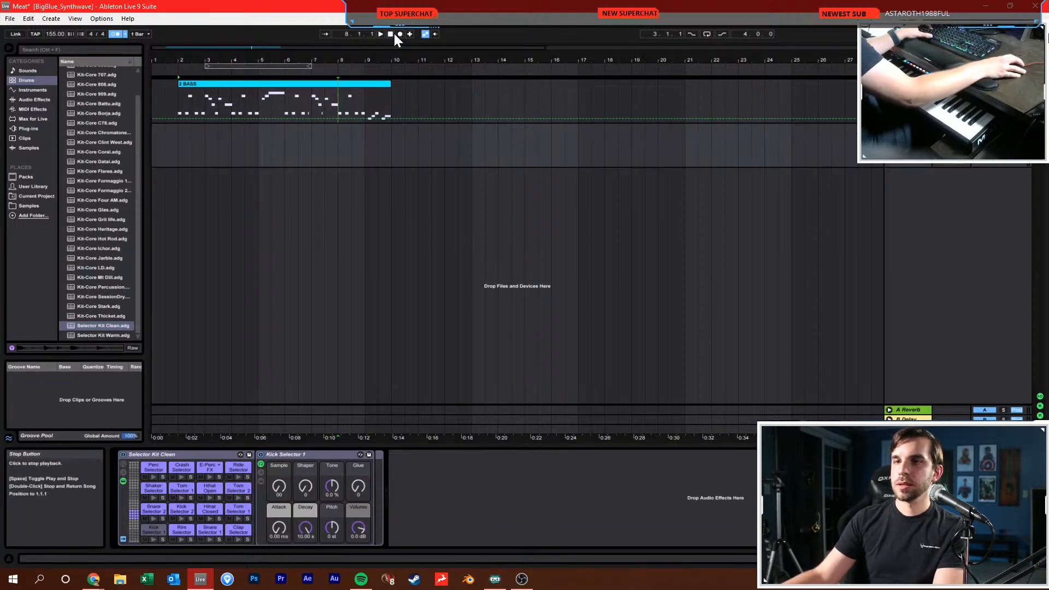
{"action": "left_click_drag", "start_coordinate": [205, 65], "coordinate": [273, 141]}
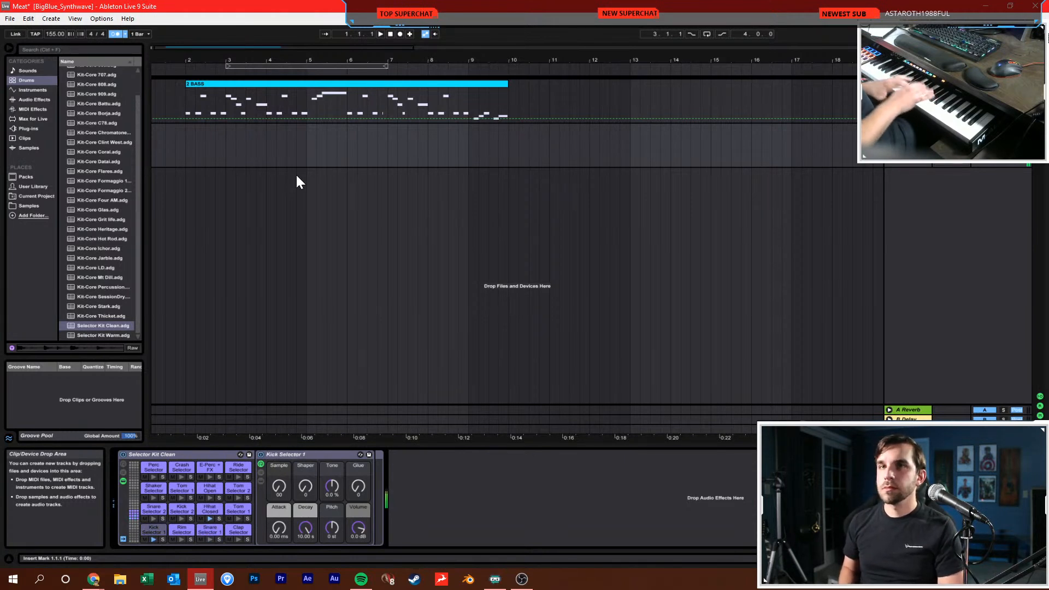
{"action": "left_click_drag", "start_coordinate": [288, 152], "coordinate": [299, 166]}
{"action": "left_click", "coordinate": [327, 146]}
Save the set and return the song position to the start
{"action": "left_click", "coordinate": [390, 34]}
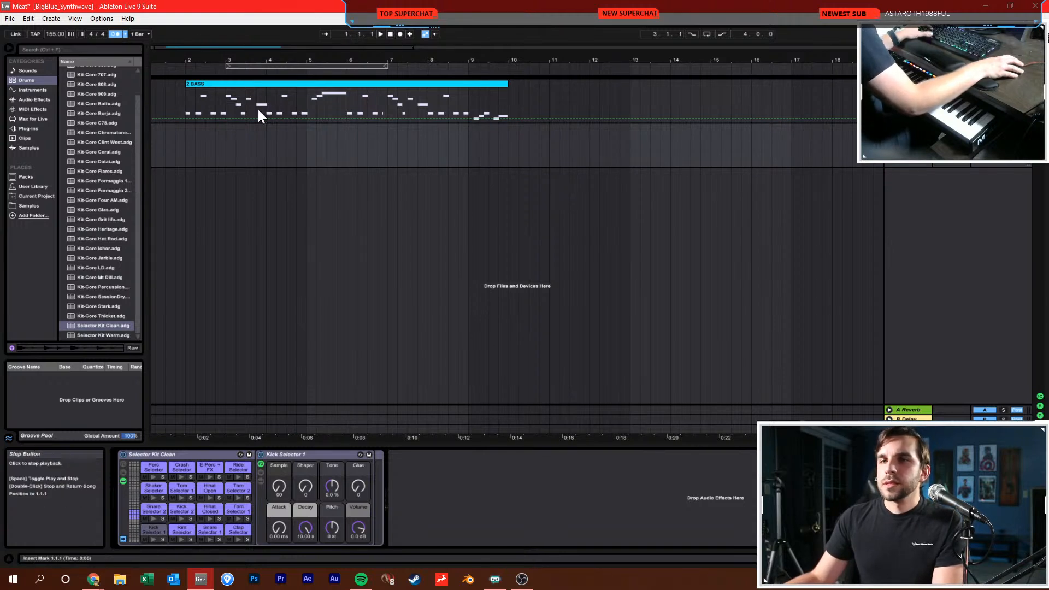
{"action": "left_click", "coordinate": [187, 137]}
{"action": "key", "text": "ctrl+s"}
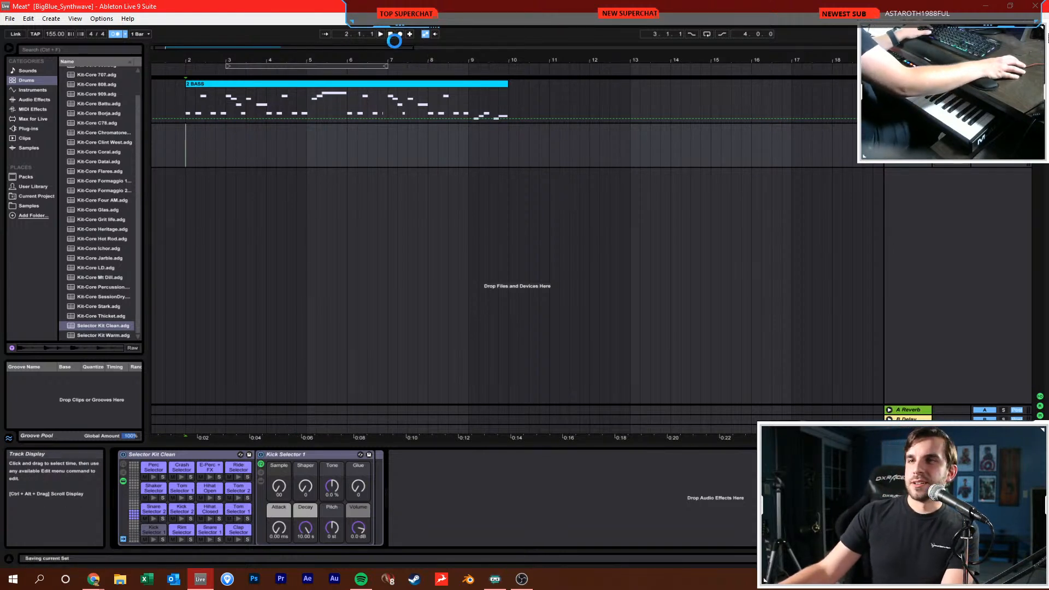
{"action": "left_click", "coordinate": [391, 34]}
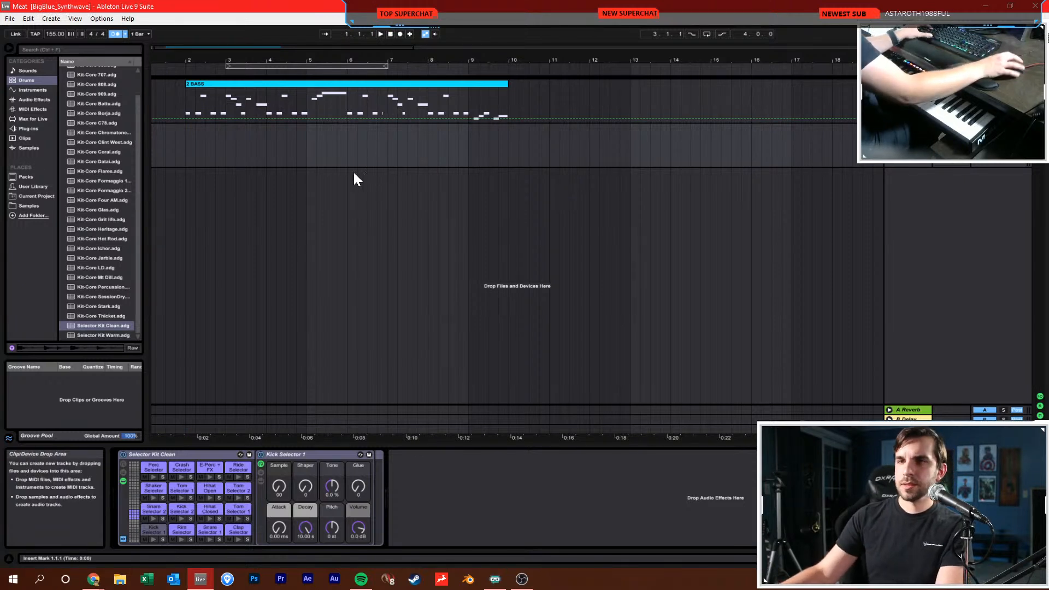
Raise the BASS track's volume
{"action": "left_click_drag", "start_coordinate": [983, 93], "coordinate": [983, 79]}
{"action": "left_click", "coordinate": [399, 34]}
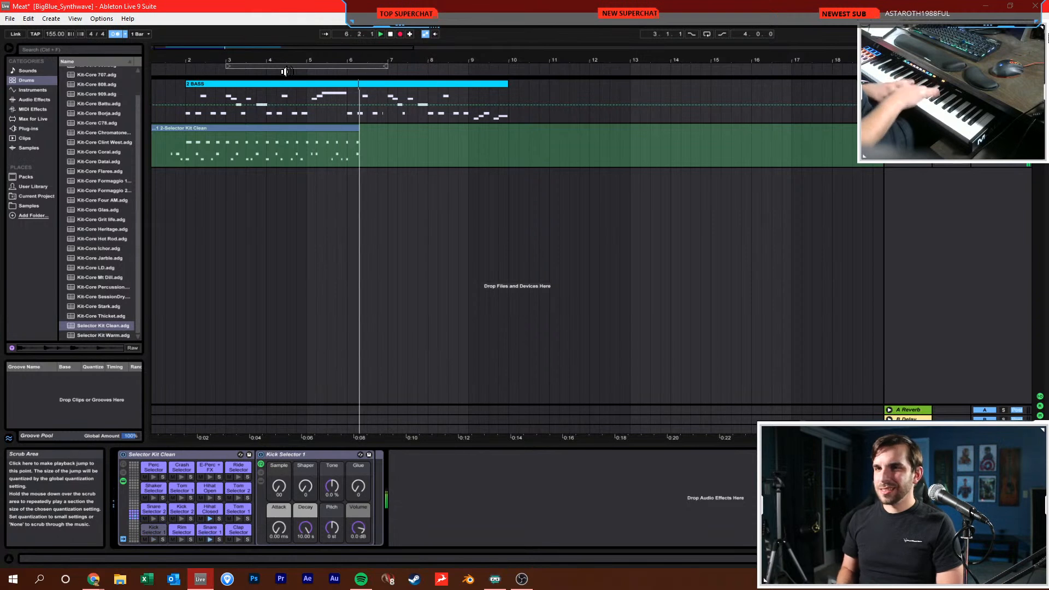
{"action": "key", "text": "space"}
{"action": "key", "text": "ctrl+z"}
Record a drum part of about 9 bars on the Selector Kit Clean track from the start of the arrangement
{"action": "left_click", "coordinate": [400, 34]}
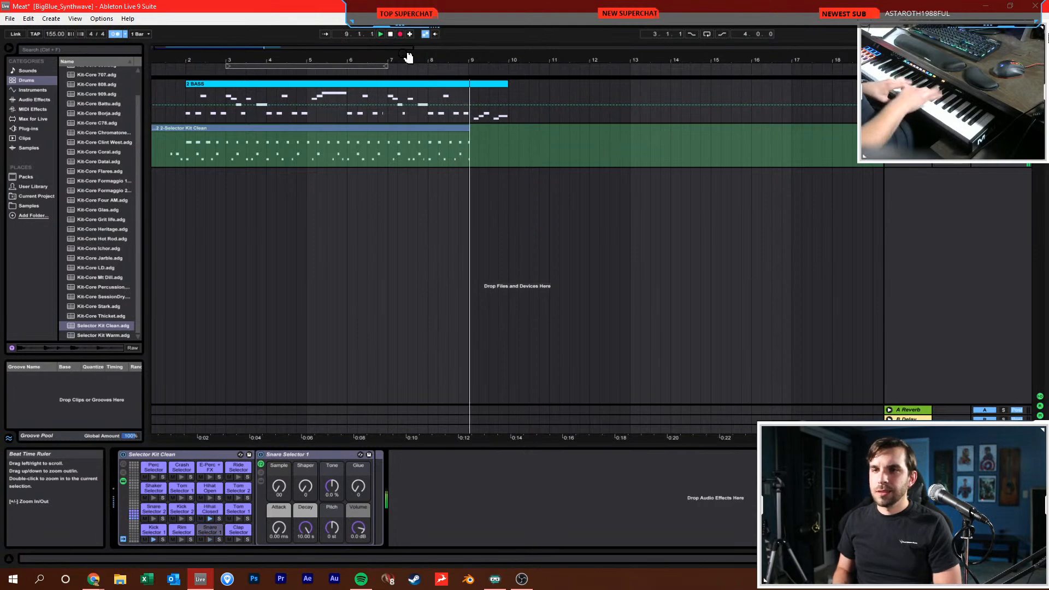
{"action": "key", "text": "space"}
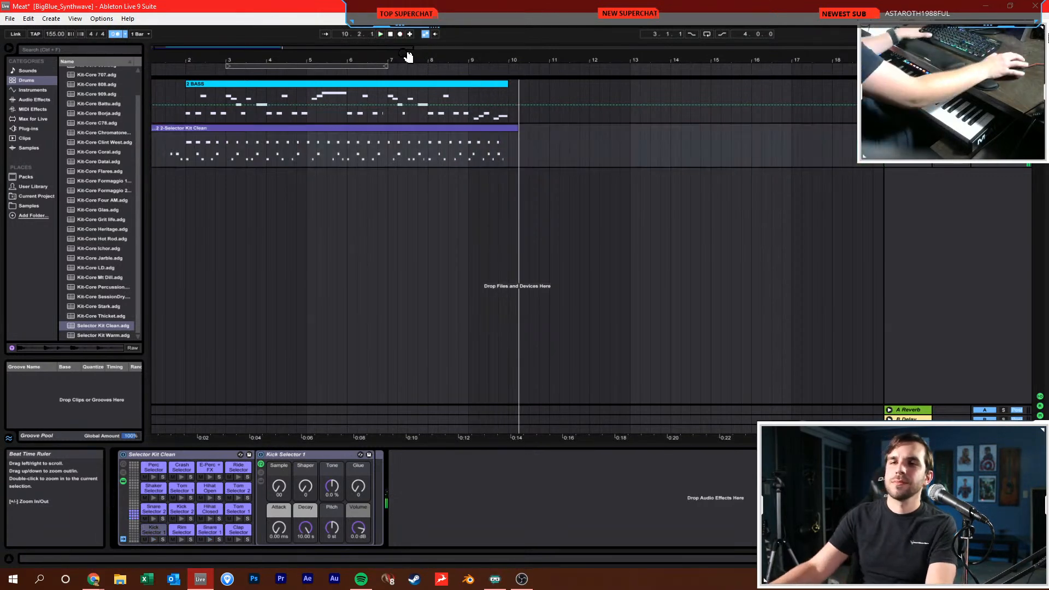
Open the Selector Kit Clean clip's notes for editing and place the insert mark at 3.2.3
{"action": "double_click", "coordinate": [356, 133]}
{"action": "right_click", "coordinate": [505, 461]}
{"action": "left_click", "coordinate": [497, 389]}
{"action": "left_click", "coordinate": [483, 410]}
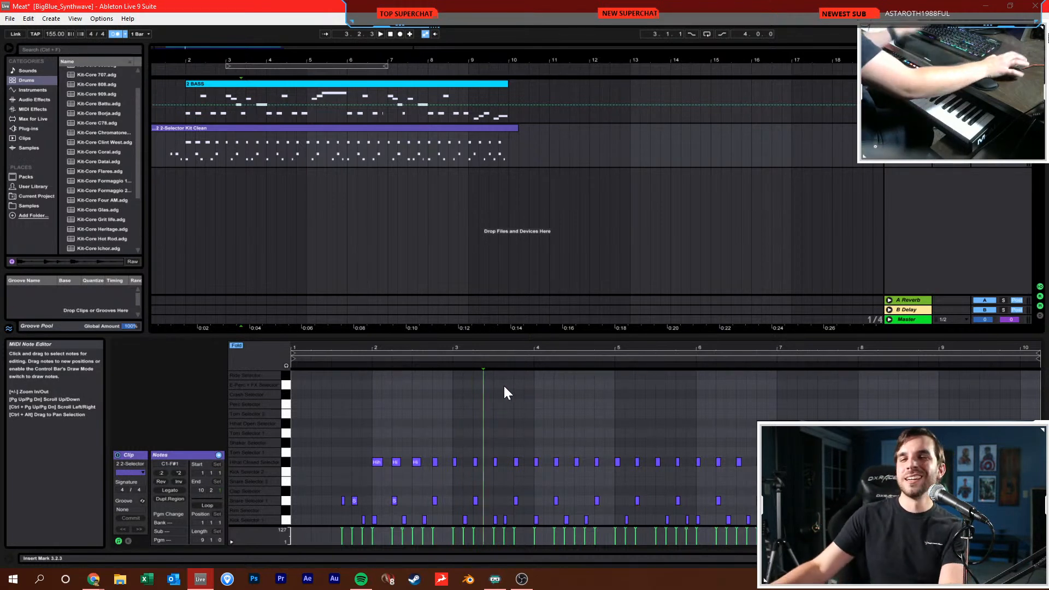
Play the arrangement from the start and turn the metronome off
{"action": "left_click", "coordinate": [388, 35]}
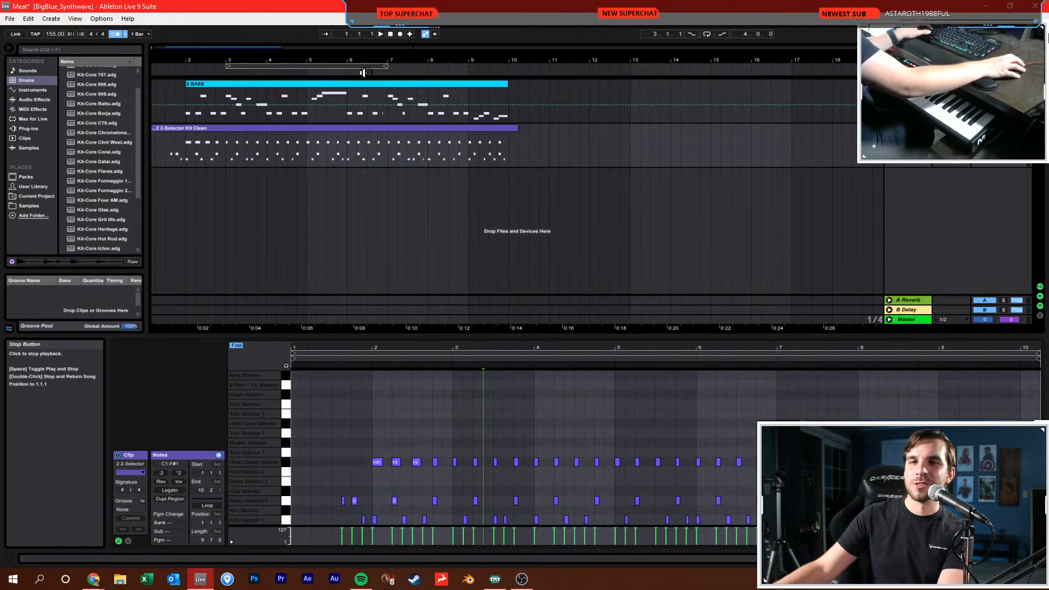
{"action": "left_click", "coordinate": [185, 128]}
{"action": "left_click", "coordinate": [207, 145]}
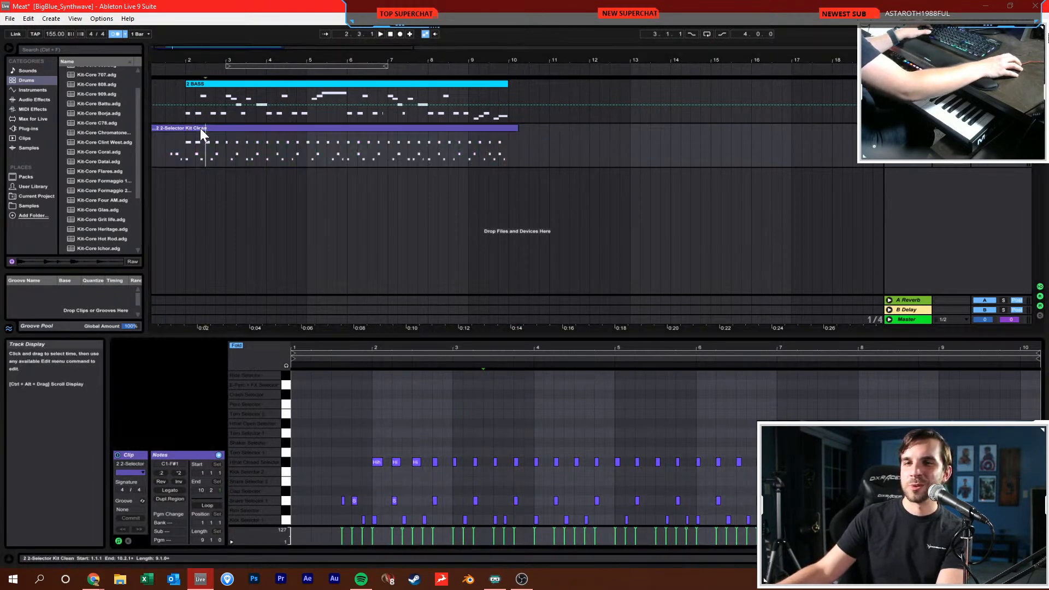
{"action": "left_click", "coordinate": [464, 428]}
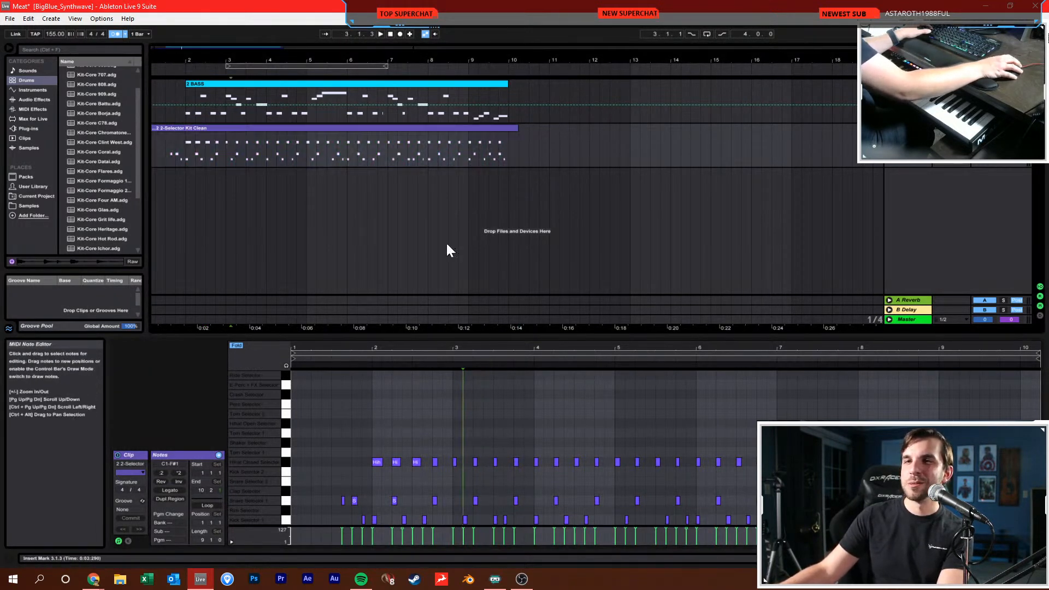
{"action": "left_click", "coordinate": [391, 34]}
{"action": "key", "text": "space"}
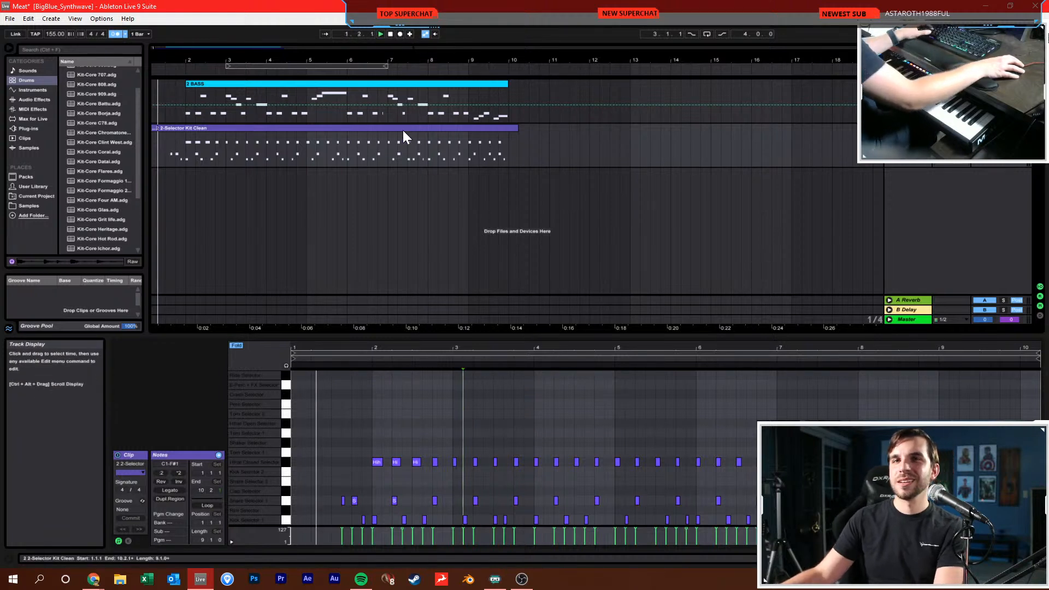
{"action": "left_click", "coordinate": [115, 34]}
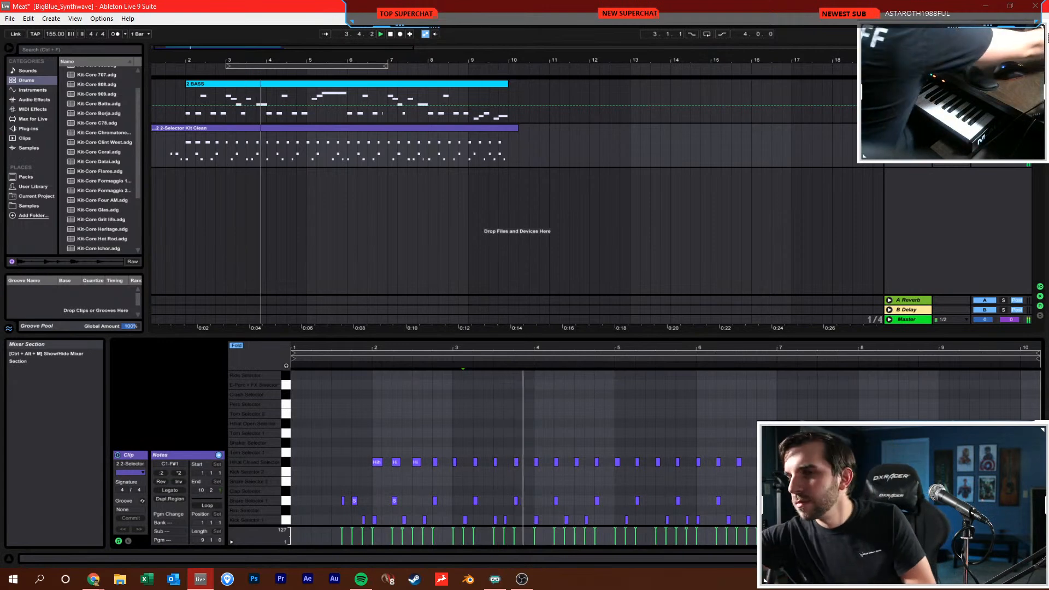
Add a Compressor to the Selector Kit Clean track with a 4.20:1 ratio and -12.7 dB threshold, and lower its output gain
{"action": "key", "text": "ctrl+f"}
{"action": "type", "text": "compress"}
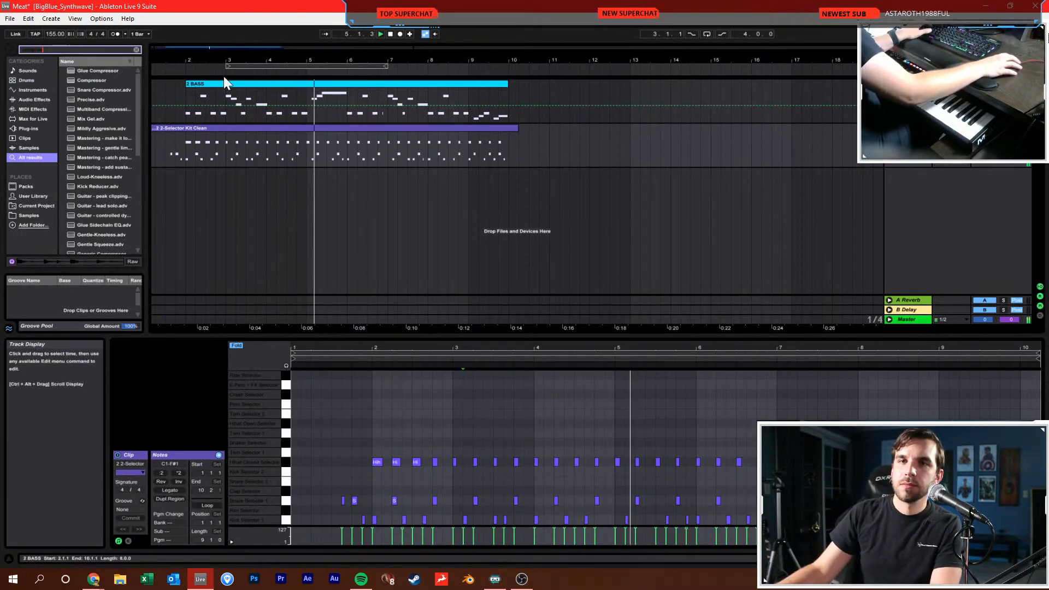
{"action": "left_click_drag", "start_coordinate": [98, 80], "coordinate": [247, 150]}
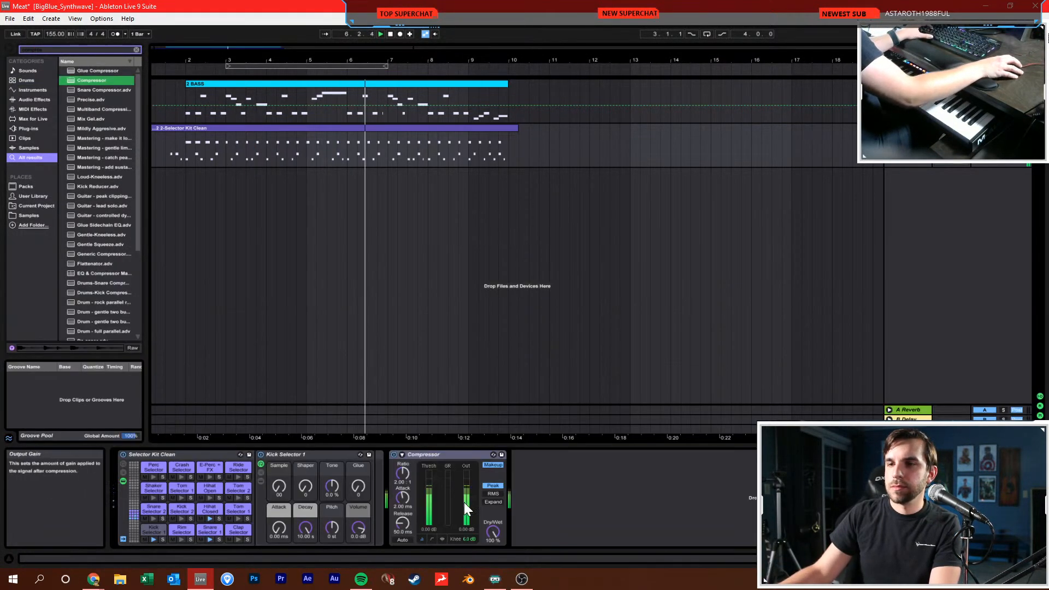
{"action": "left_click_drag", "start_coordinate": [403, 474], "coordinate": [403, 447]}
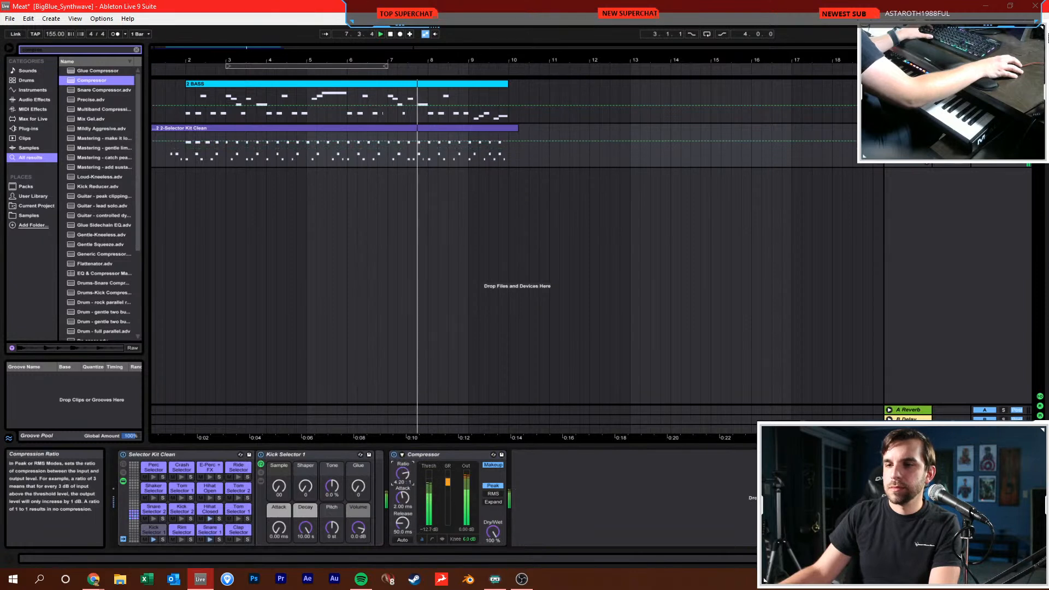
{"action": "left_click_drag", "start_coordinate": [467, 478], "coordinate": [472, 502]}
Play back the bass with the compressed drums, return the song position to the start, and save the set
{"action": "key", "text": "space"}
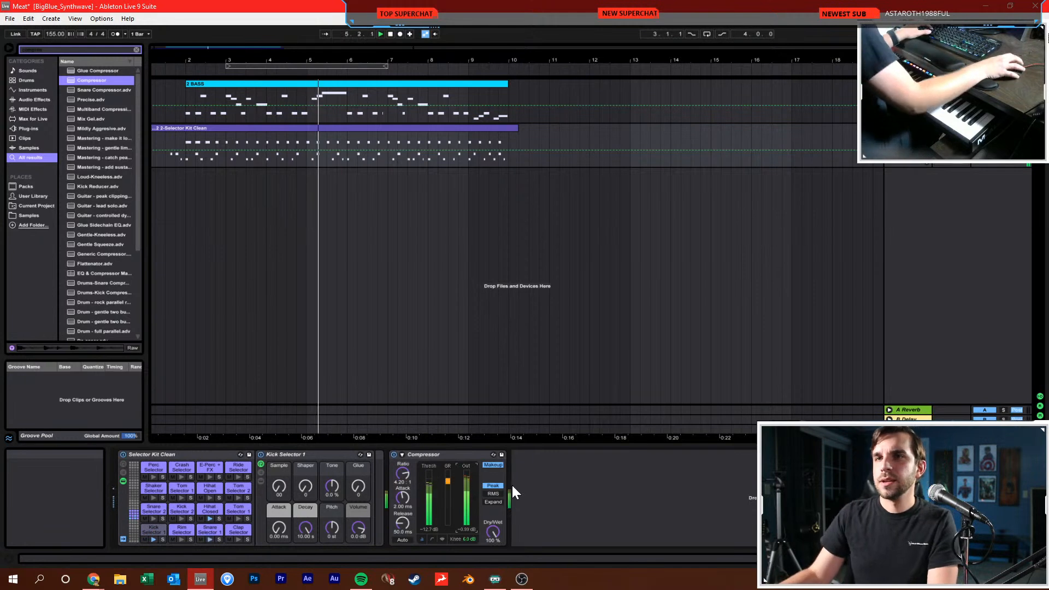
{"action": "left_click", "coordinate": [399, 342]}
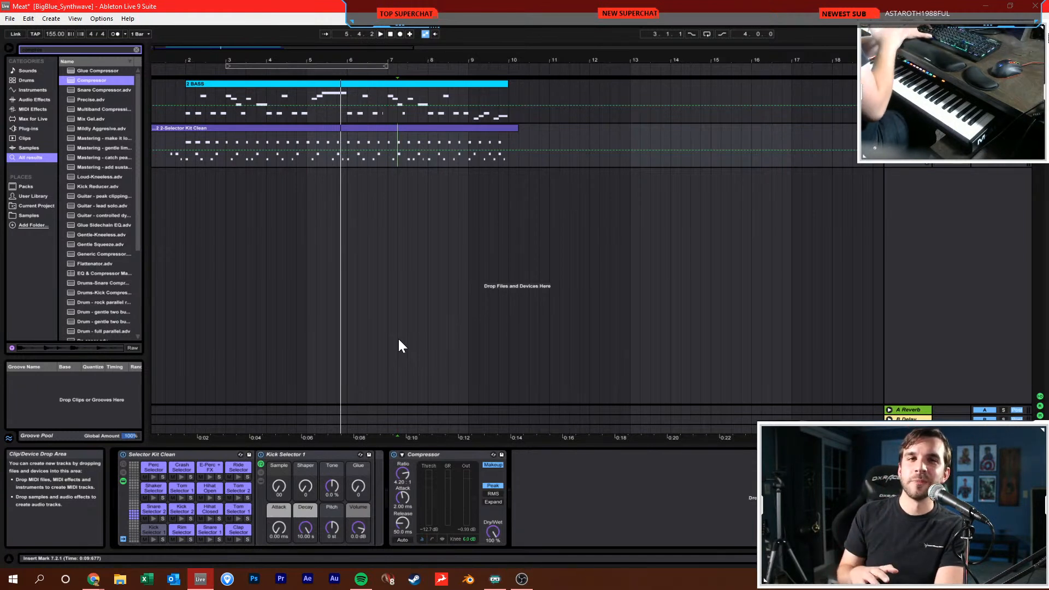
{"action": "left_click", "coordinate": [389, 33]}
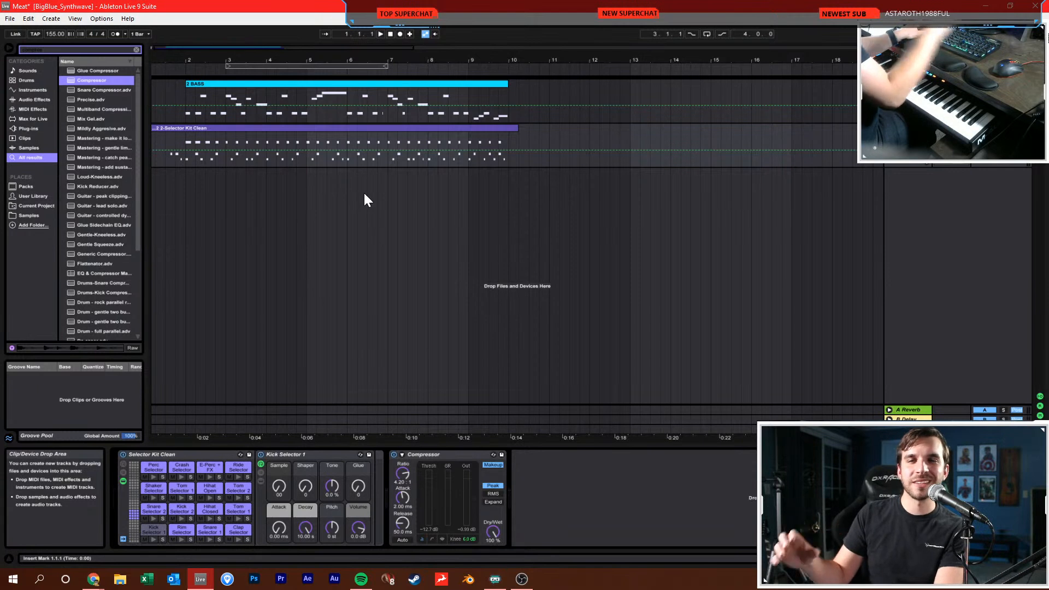
{"action": "key", "text": "ctrl+s"}
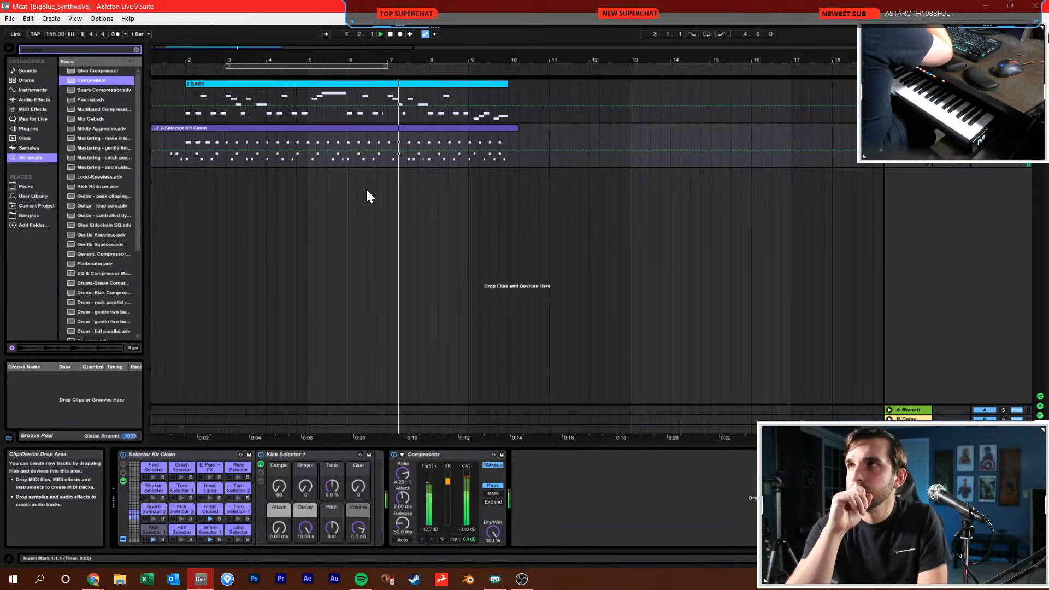
Duplicate bars 2 to 10 of the BASS and Selector Kit Clean tracks directly after the originals
{"action": "left_click", "coordinate": [343, 203]}
{"action": "left_click", "coordinate": [366, 202]}
{"action": "left_click_drag", "start_coordinate": [186, 113], "coordinate": [507, 161]}
{"action": "key", "text": "ctrl+d"}
{"action": "left_click", "coordinate": [431, 159]}
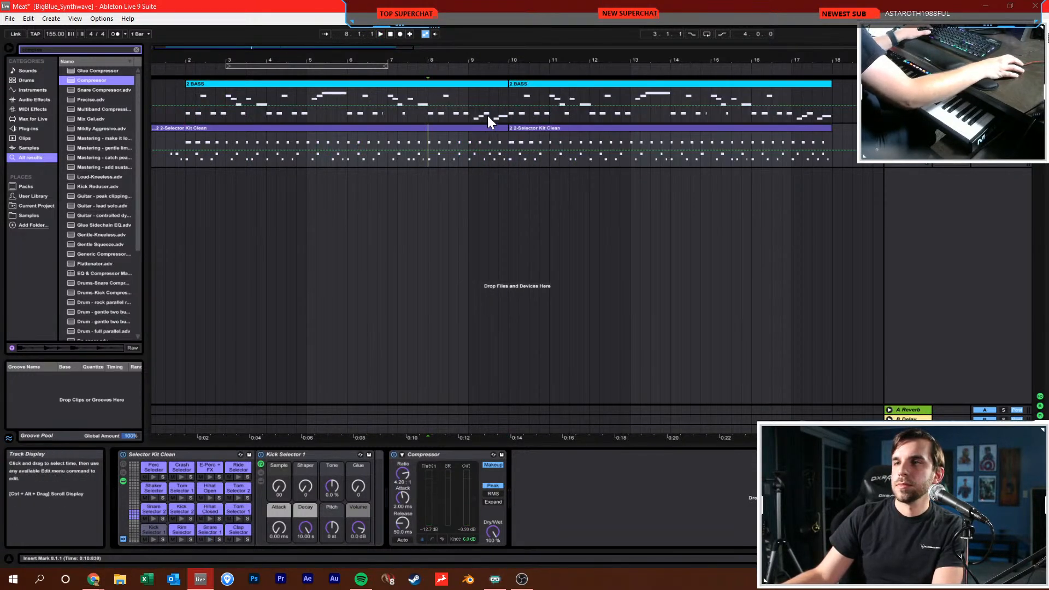
Search the browser for "kontakt" and load Kontakt onto a new track below Selector Kit Clean
{"action": "left_click", "coordinate": [513, 97]}
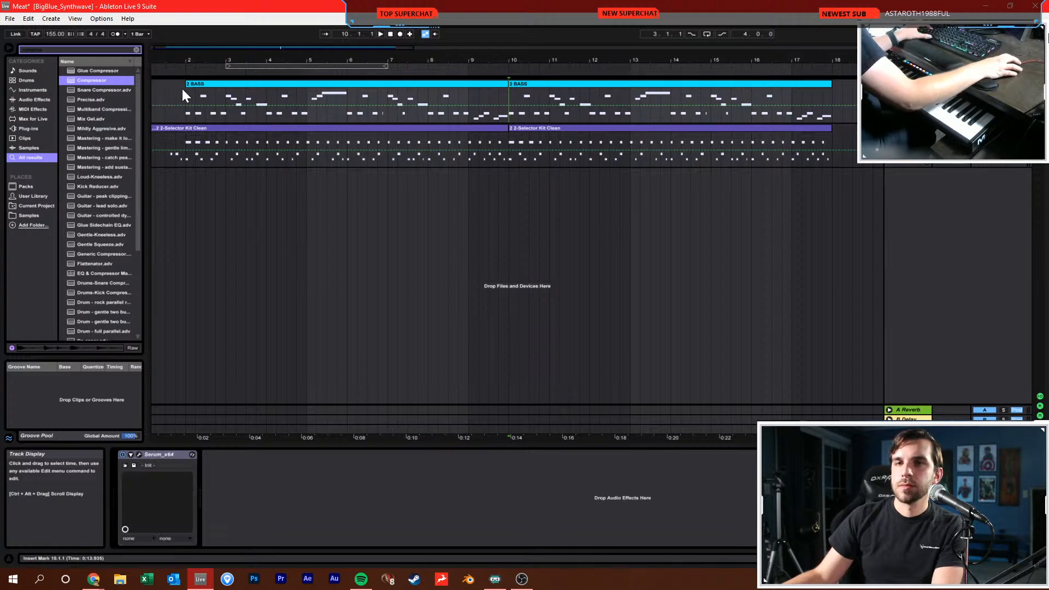
{"action": "key", "text": "ctrl+f"}
{"action": "type", "text": "kontakt"}
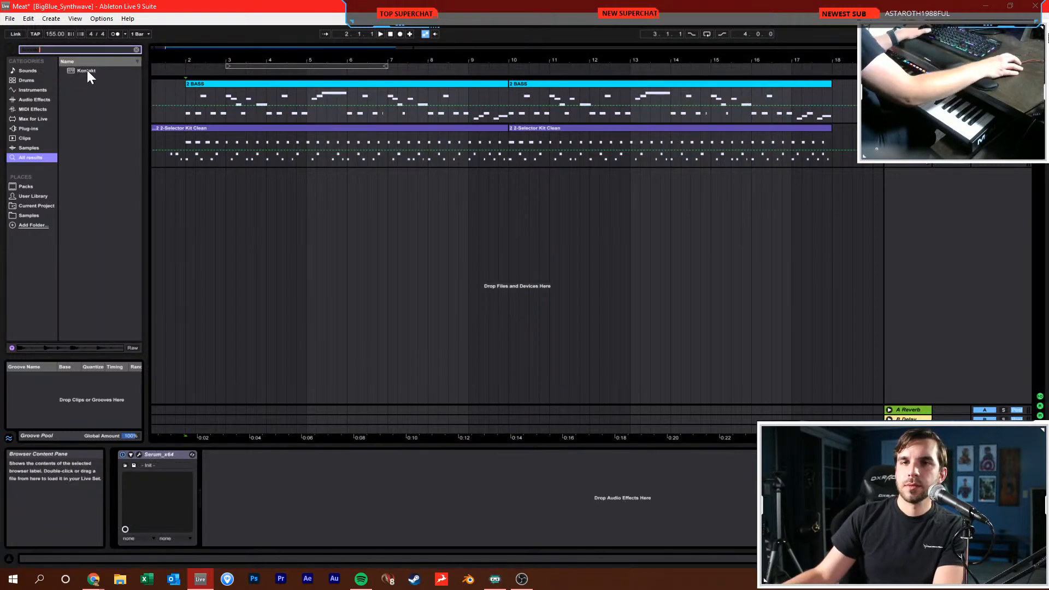
{"action": "left_click_drag", "start_coordinate": [88, 71], "coordinate": [199, 187]}
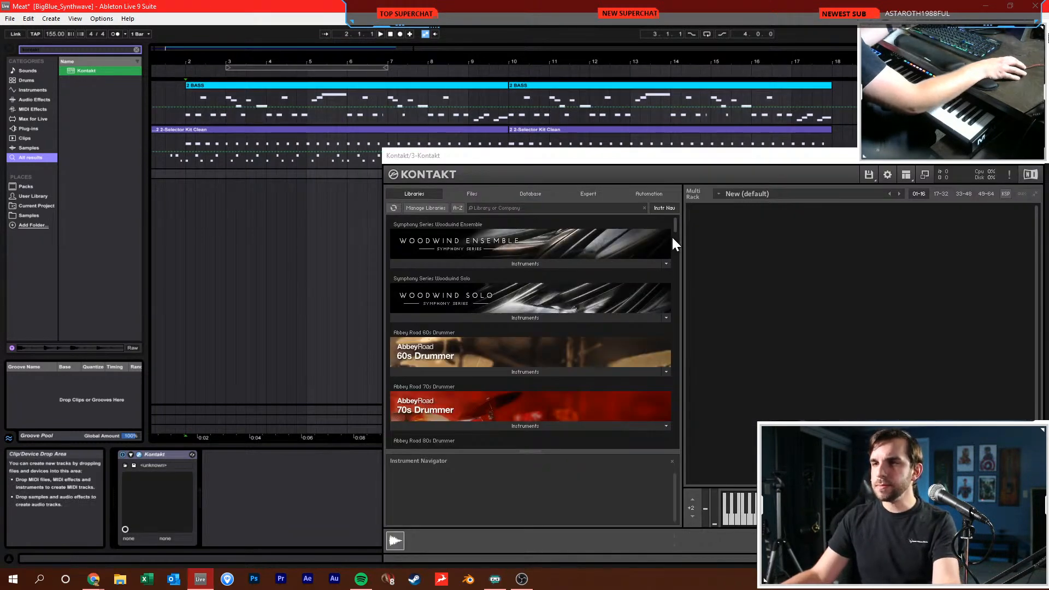
Load Hybrid Keys.nki from the Kontakt libraries into the rack and move the Kontakt window so the whole instrument shows
{"action": "left_click_drag", "start_coordinate": [676, 223], "coordinate": [673, 266]}
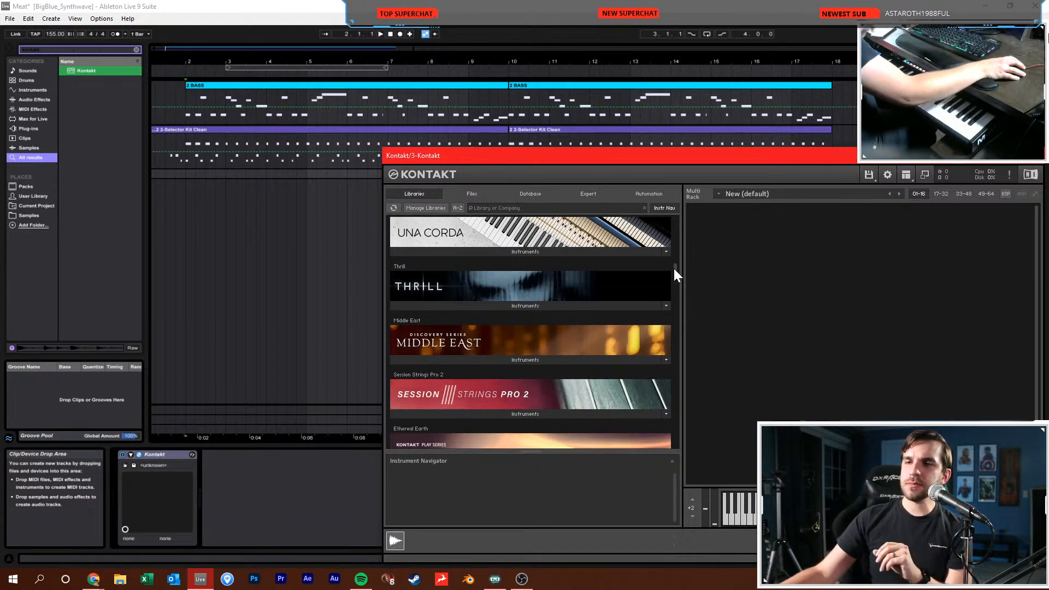
{"action": "left_click_drag", "start_coordinate": [673, 267], "coordinate": [680, 284]}
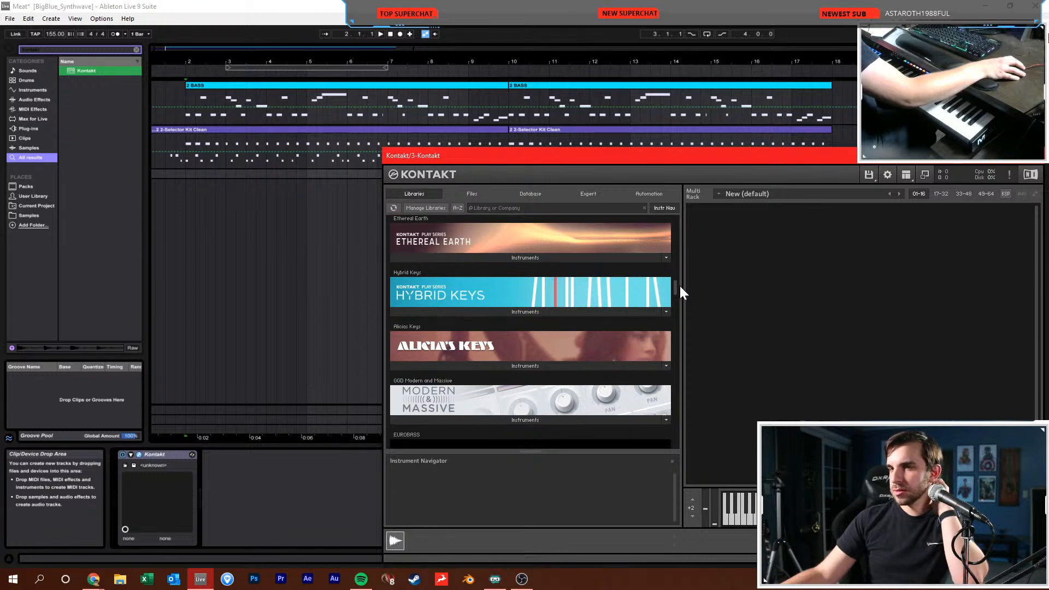
{"action": "left_click", "coordinate": [520, 309]}
{"action": "left_click_drag", "start_coordinate": [428, 325], "coordinate": [692, 304]}
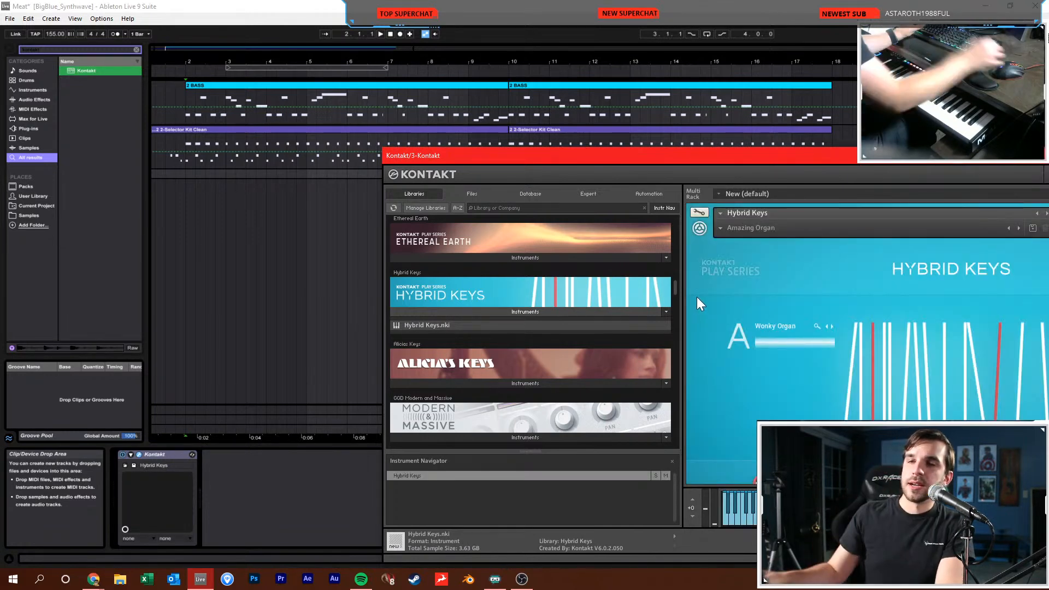
{"action": "left_click_drag", "start_coordinate": [624, 164], "coordinate": [357, 88]}
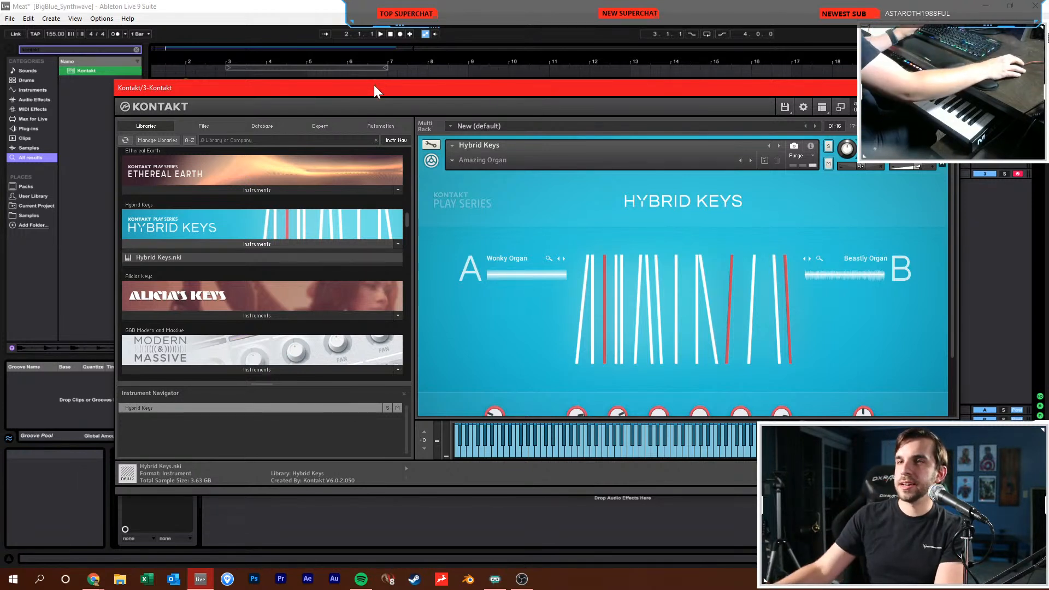
{"action": "left_click_drag", "start_coordinate": [375, 80], "coordinate": [369, 91]}
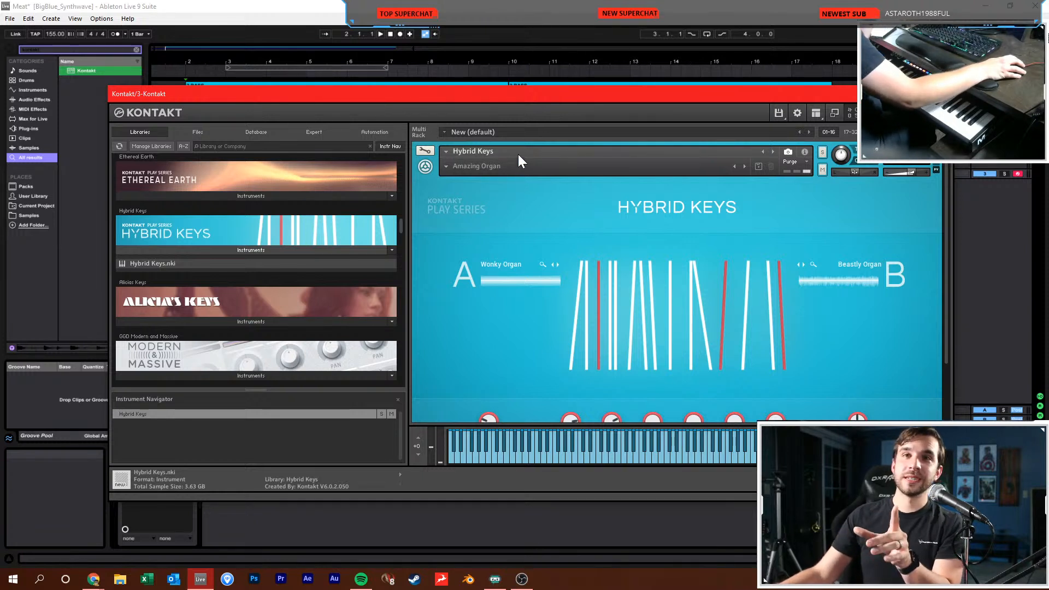
{"action": "left_click_drag", "start_coordinate": [544, 90], "coordinate": [516, 96]}
{"action": "left_click", "coordinate": [1020, 579]}
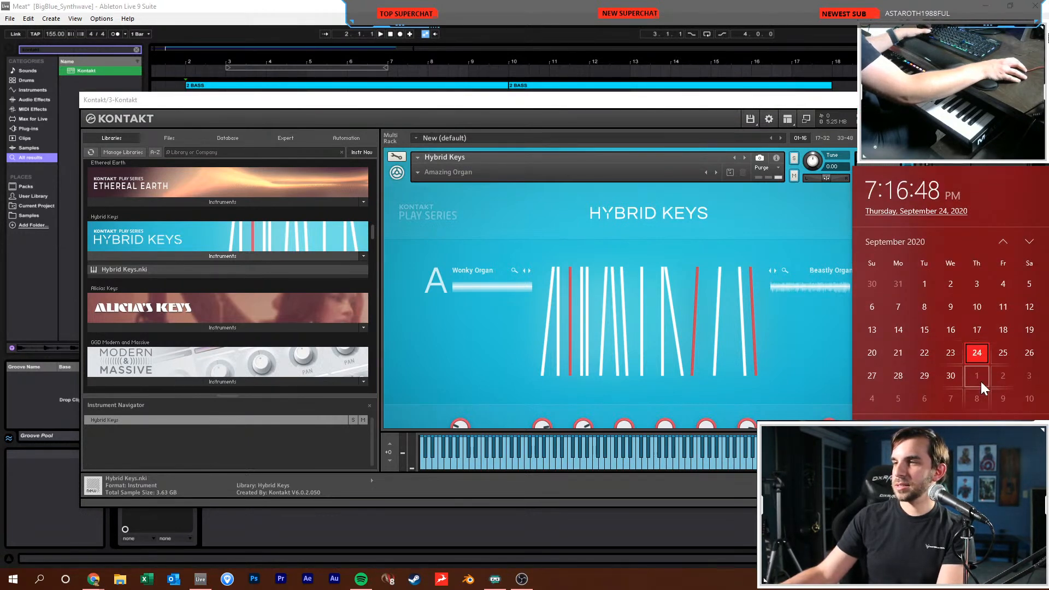
{"action": "left_click_drag", "start_coordinate": [525, 102], "coordinate": [503, 93]}
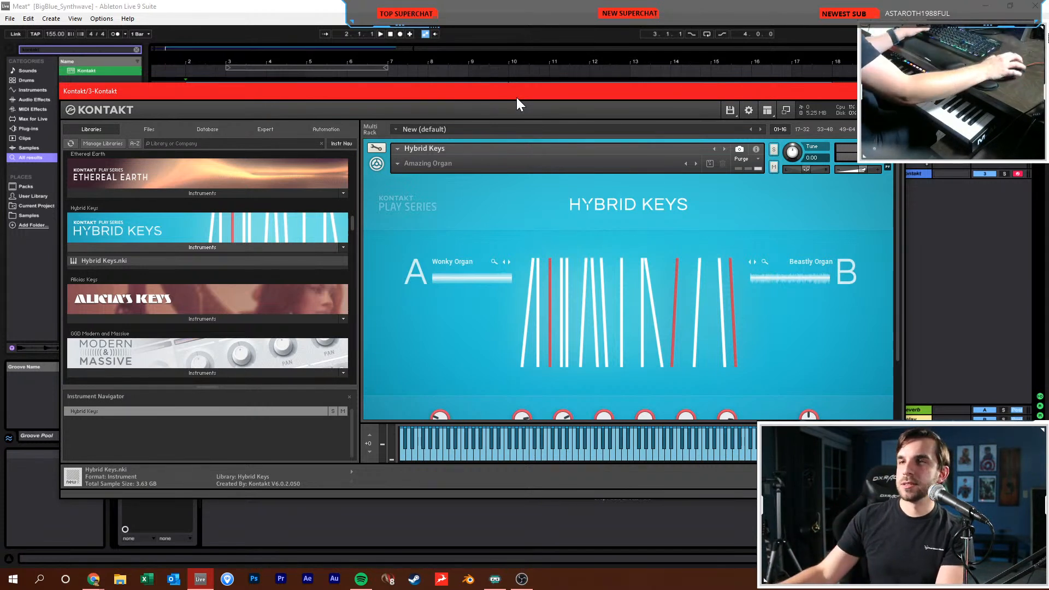
{"action": "mouse_move", "coordinate": [517, 98]}
{"action": "left_mouse_down"}
{"action": "mouse_move", "coordinate": [529, 77]}
{"action": "mouse_move", "coordinate": [529, 87]}
{"action": "left_mouse_up"}
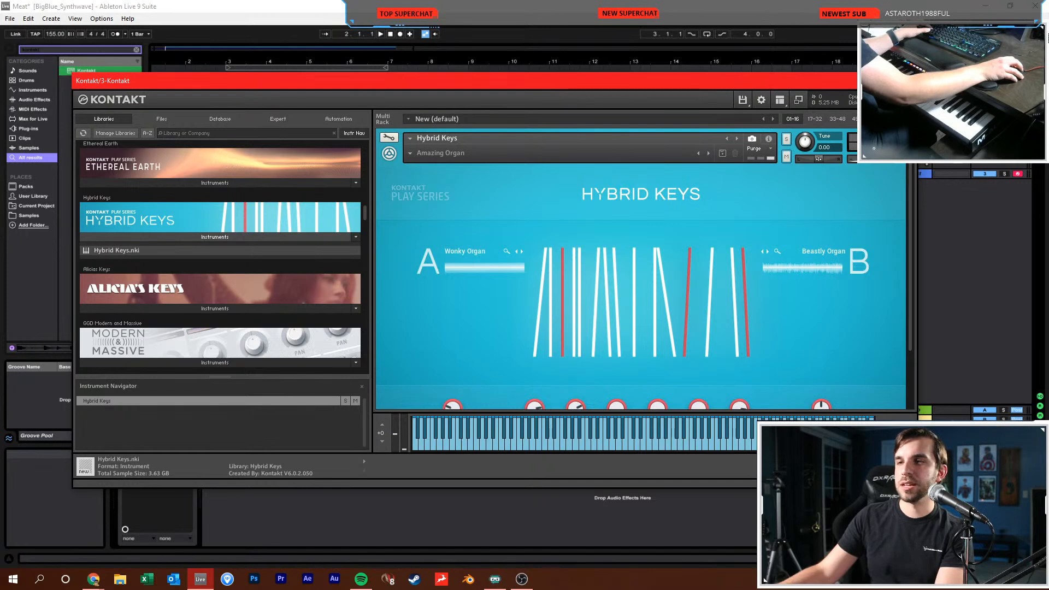
Close the Kontakt window, place the insert mark at bar 2 on the Kontakt track, and unfold that track
{"action": "left_click", "coordinate": [904, 81]}
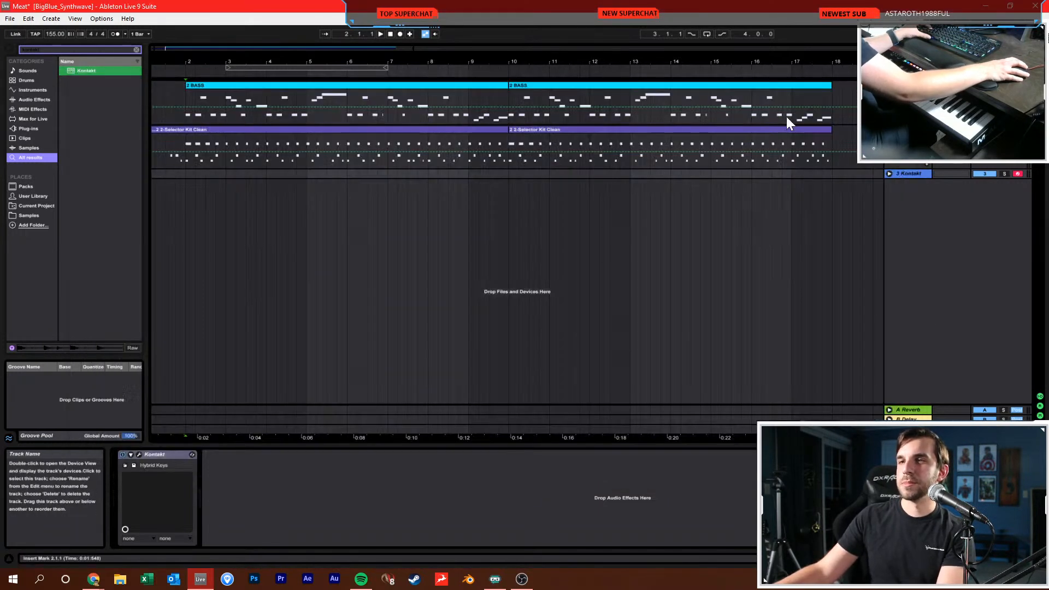
{"action": "left_click", "coordinate": [701, 235]}
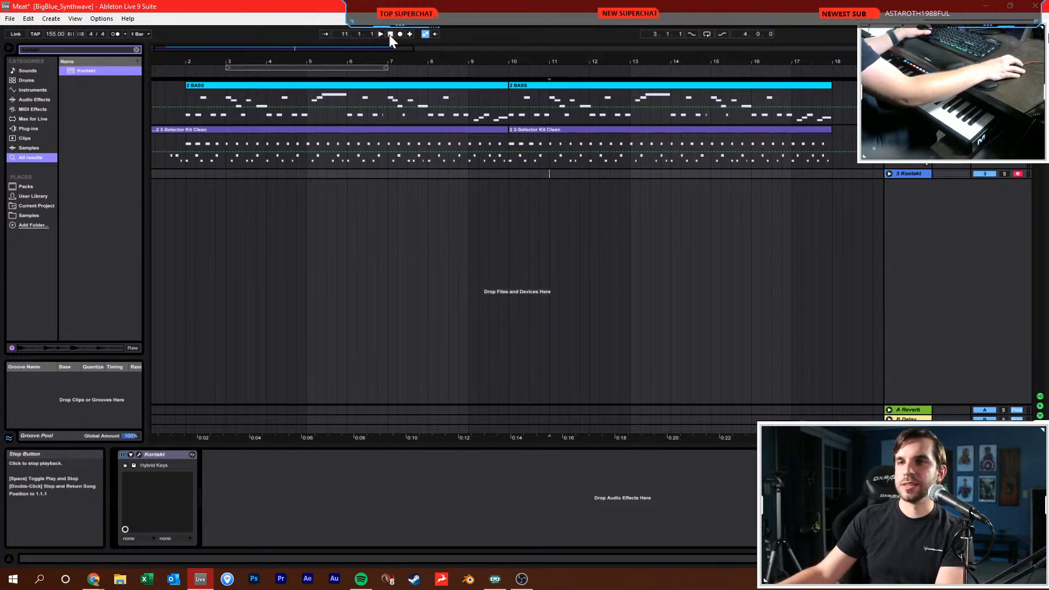
{"action": "left_click", "coordinate": [186, 172]}
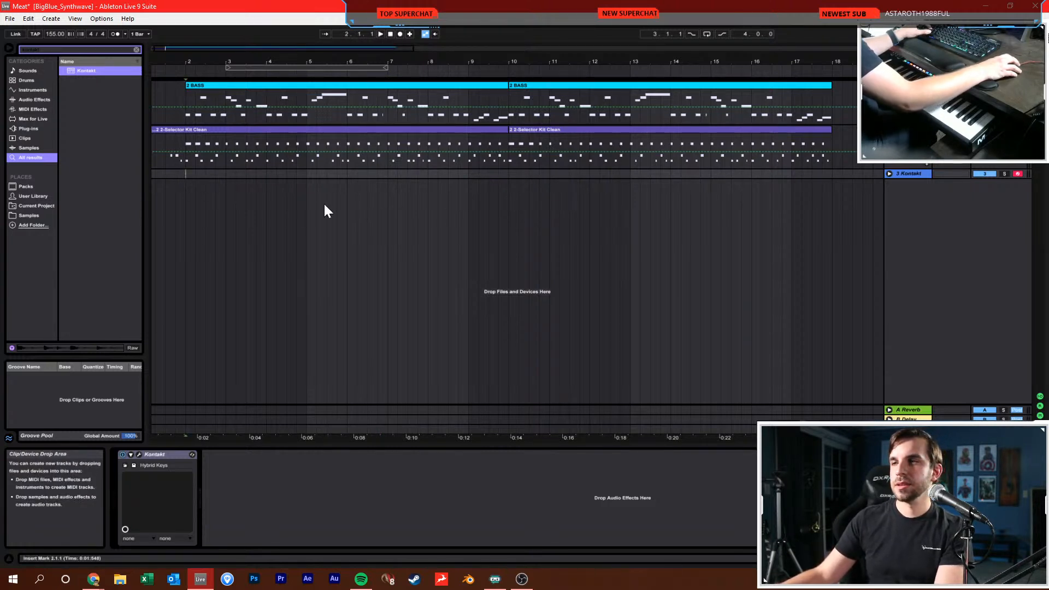
{"action": "left_click", "coordinate": [888, 174]}
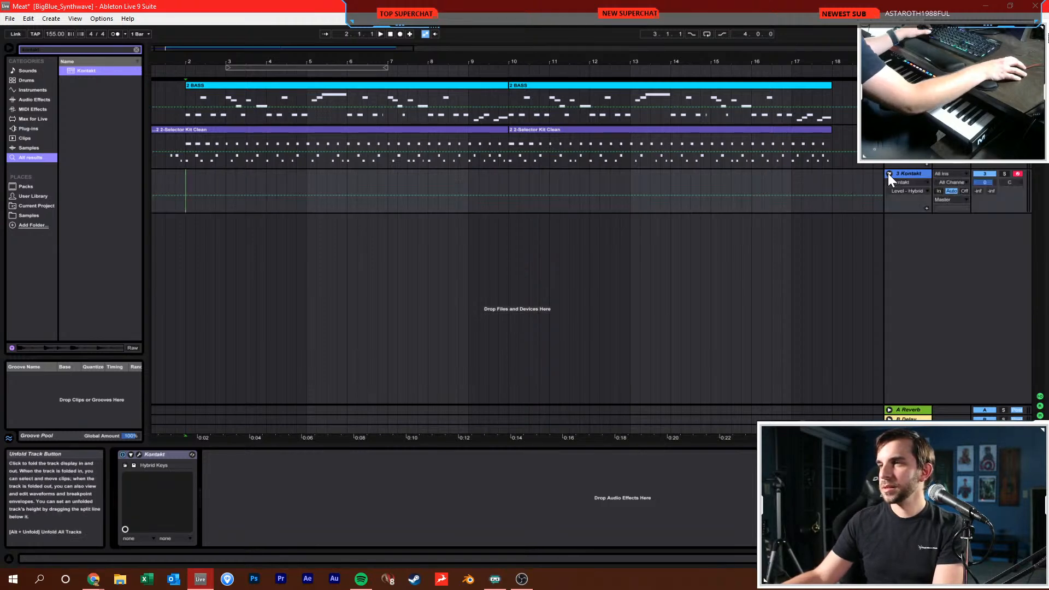
Reopen the Kontakt window, raise the Hybrid Keys Release, and set its Sustain to -11.8 dB
{"action": "left_click", "coordinate": [141, 456]}
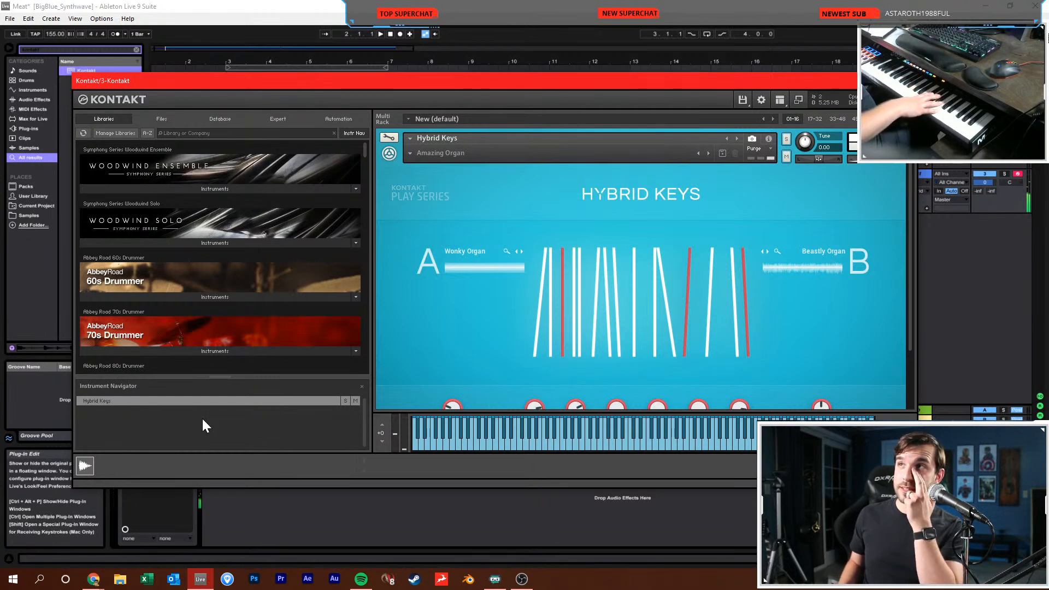
{"action": "scroll", "coordinate": [559, 323], "scroll_direction": "down", "scroll_amount": 2}
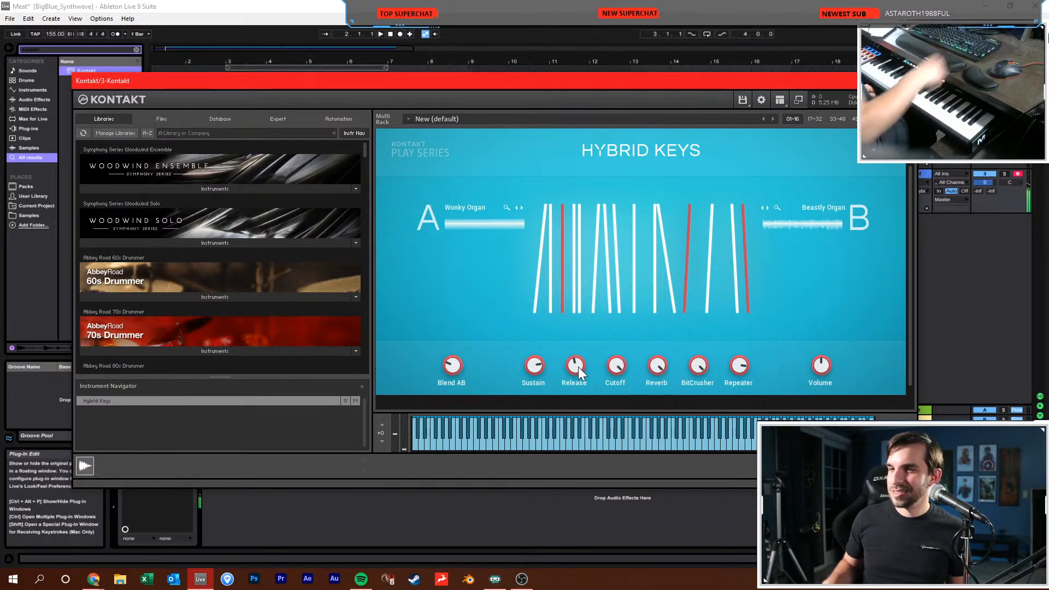
{"action": "left_click_drag", "start_coordinate": [585, 354], "coordinate": [585, 344]}
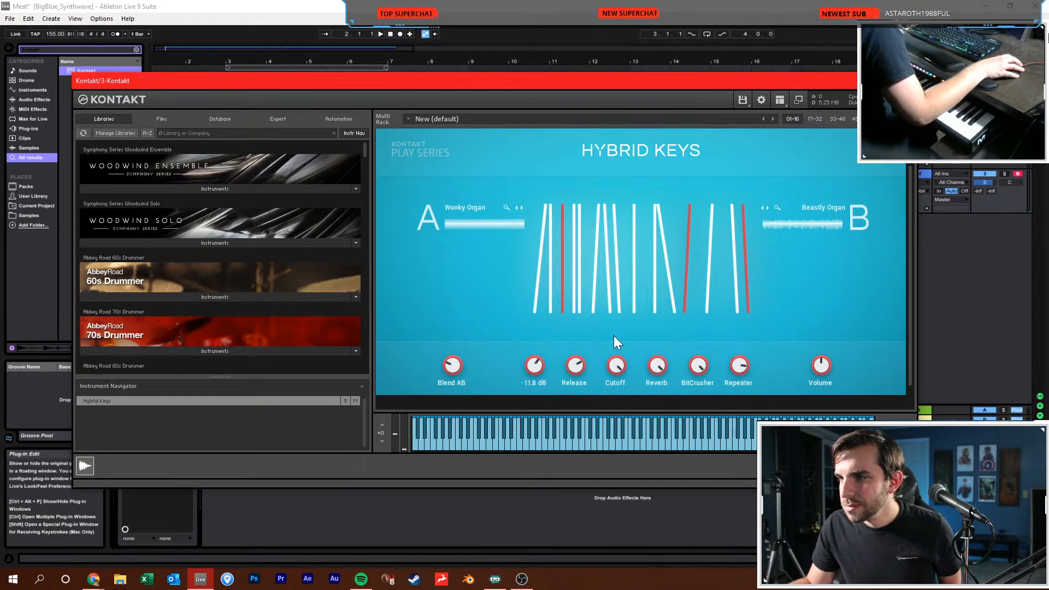
Change the Hybrid Keys layer B sound source to Iconic Piano
{"action": "scroll", "coordinate": [780, 255], "scroll_direction": "down", "scroll_amount": 1}
{"action": "scroll", "coordinate": [782, 258], "scroll_direction": "up", "scroll_amount": 2}
{"action": "scroll", "coordinate": [782, 258], "scroll_direction": "up", "scroll_amount": 1}
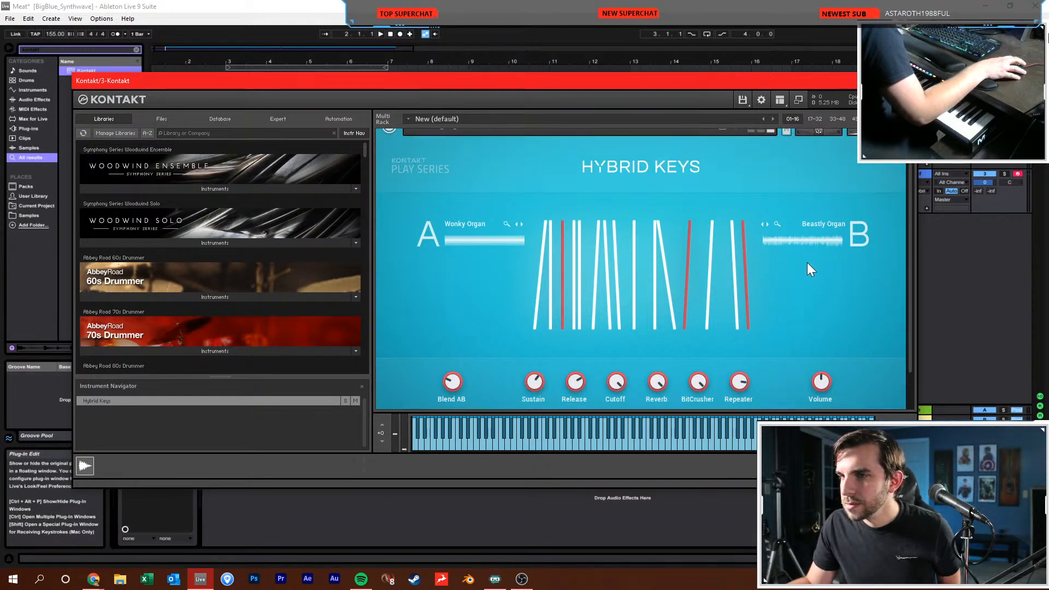
{"action": "left_click", "coordinate": [814, 241]}
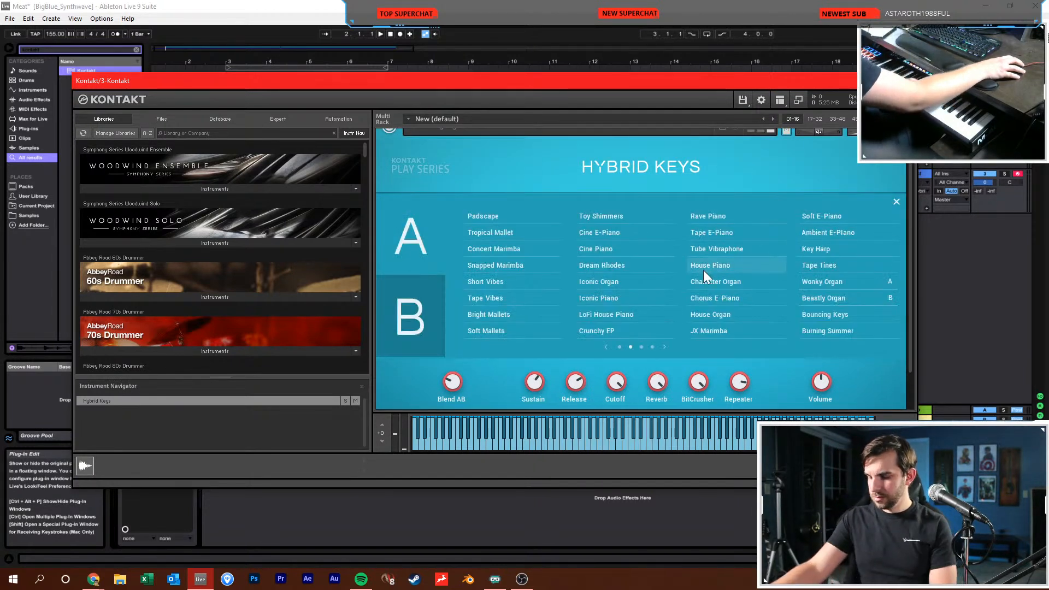
{"action": "left_click", "coordinate": [597, 297]}
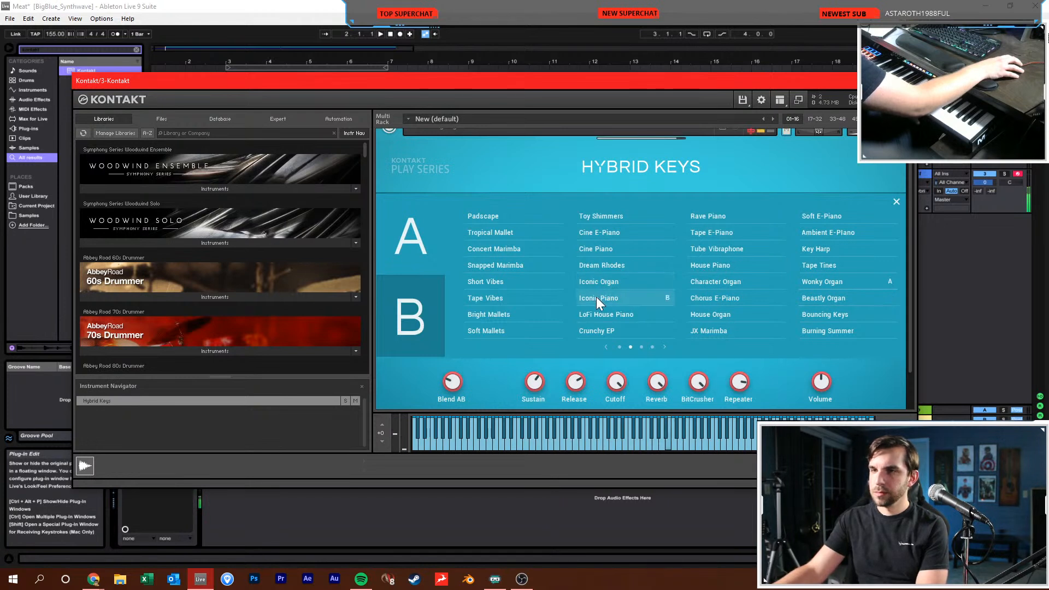
Close the layer B sound list and set the Hybrid Keys Blend AB to 47 % / 52 %
{"action": "left_click", "coordinate": [896, 201]}
{"action": "left_click_drag", "start_coordinate": [458, 367], "coordinate": [459, 338]}
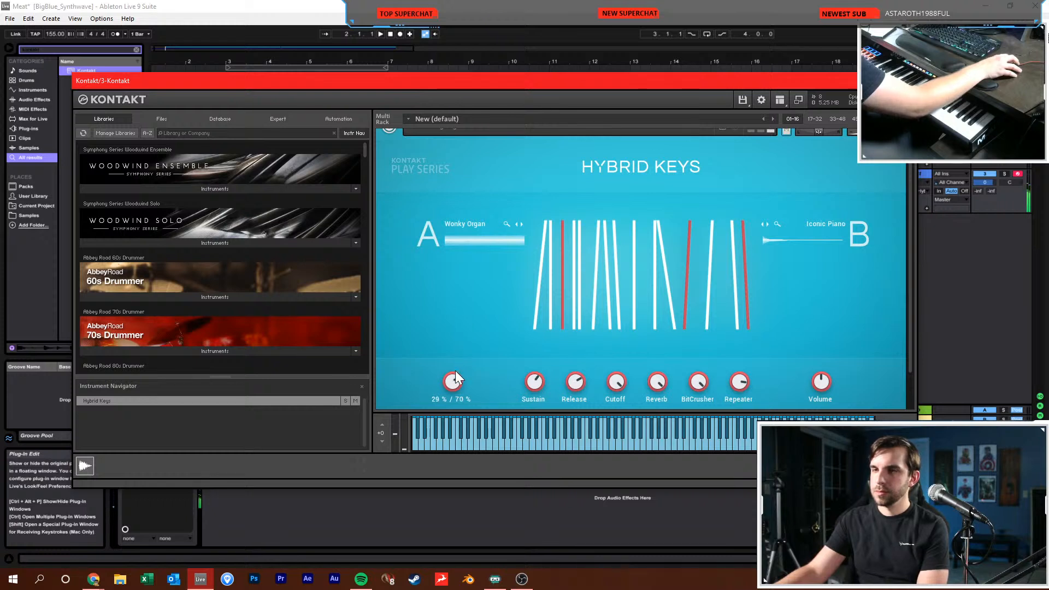
{"action": "left_click_drag", "start_coordinate": [450, 391], "coordinate": [451, 392]}
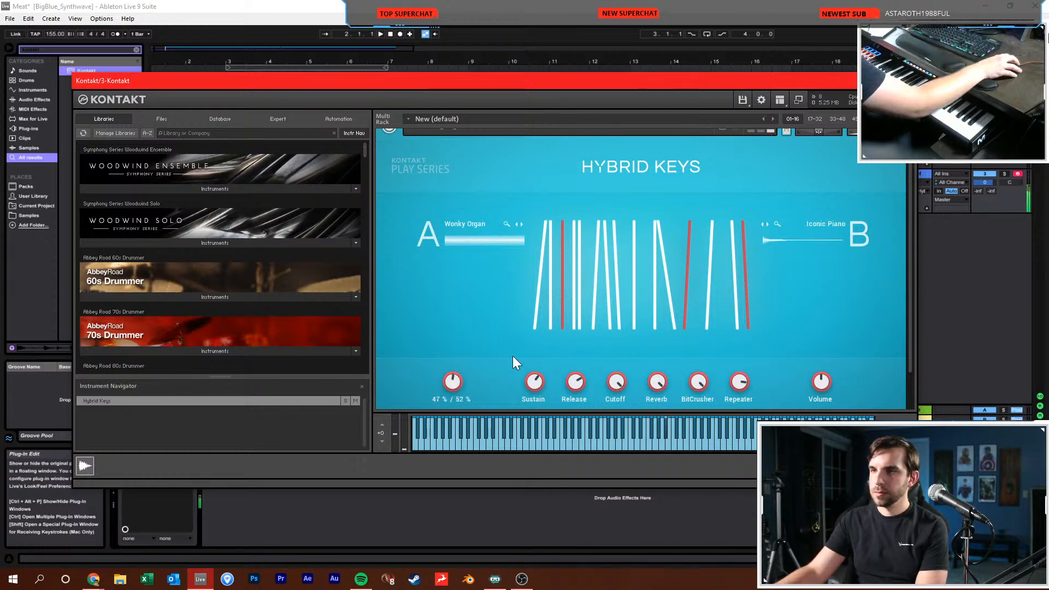
Audition alternative layer B sources, settle on Concert Marimba, and reduce the Hybrid Keys Reverb
{"action": "left_click", "coordinate": [817, 230]}
{"action": "left_click", "coordinate": [815, 217]}
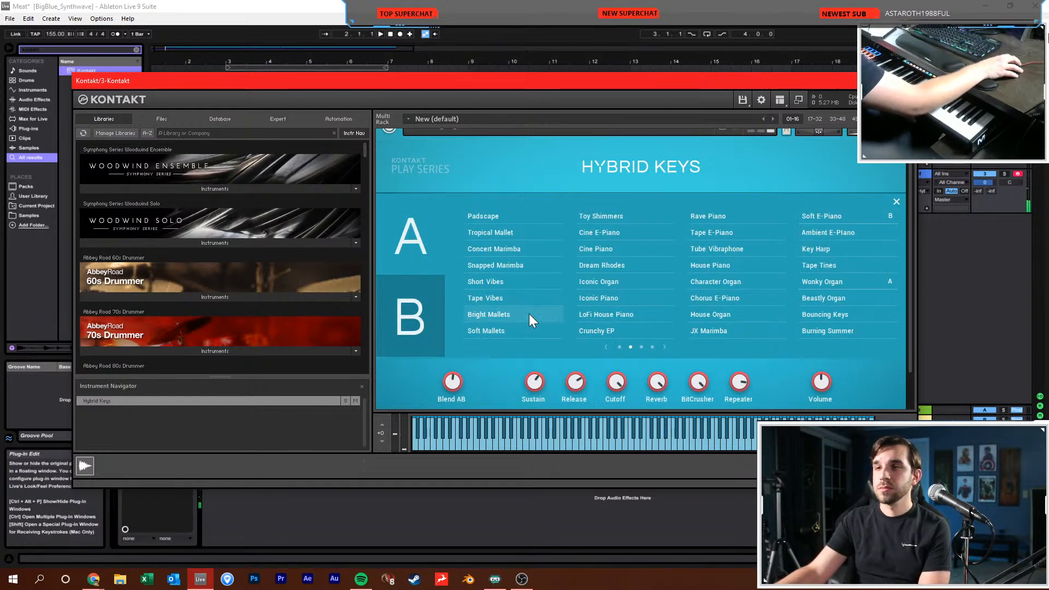
{"action": "left_click", "coordinate": [502, 280]}
{"action": "left_click", "coordinate": [548, 249]}
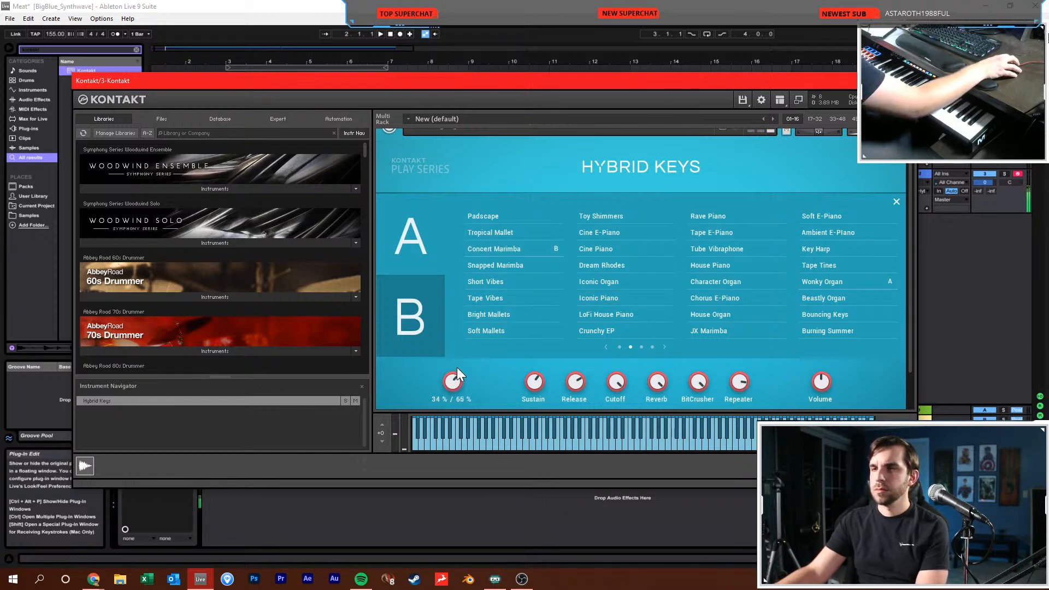
{"action": "left_click", "coordinate": [604, 237]}
{"action": "left_click", "coordinate": [814, 219]}
{"action": "left_click", "coordinate": [486, 279]}
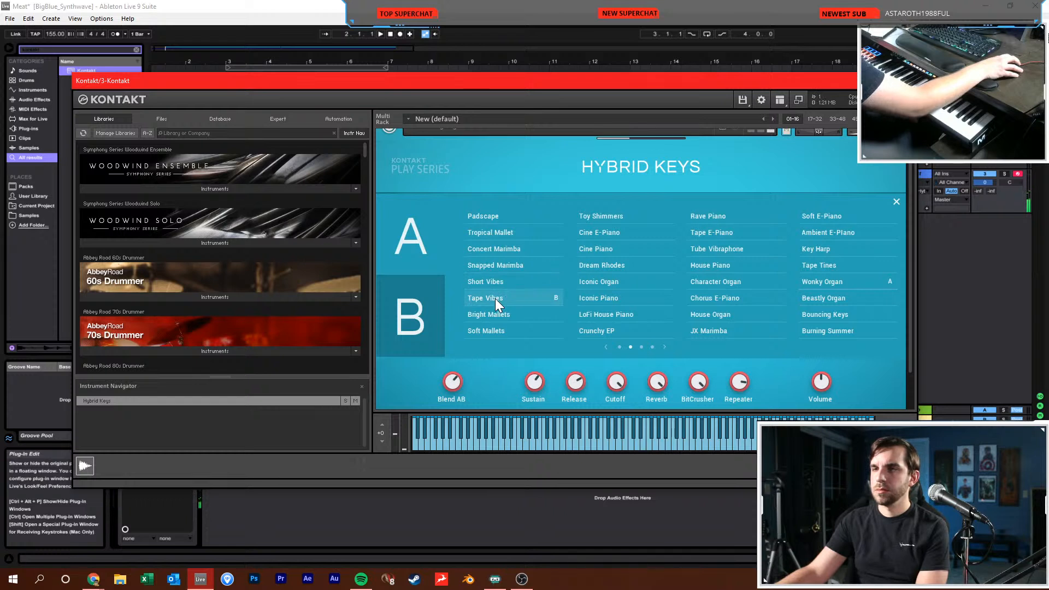
{"action": "left_click", "coordinate": [507, 251]}
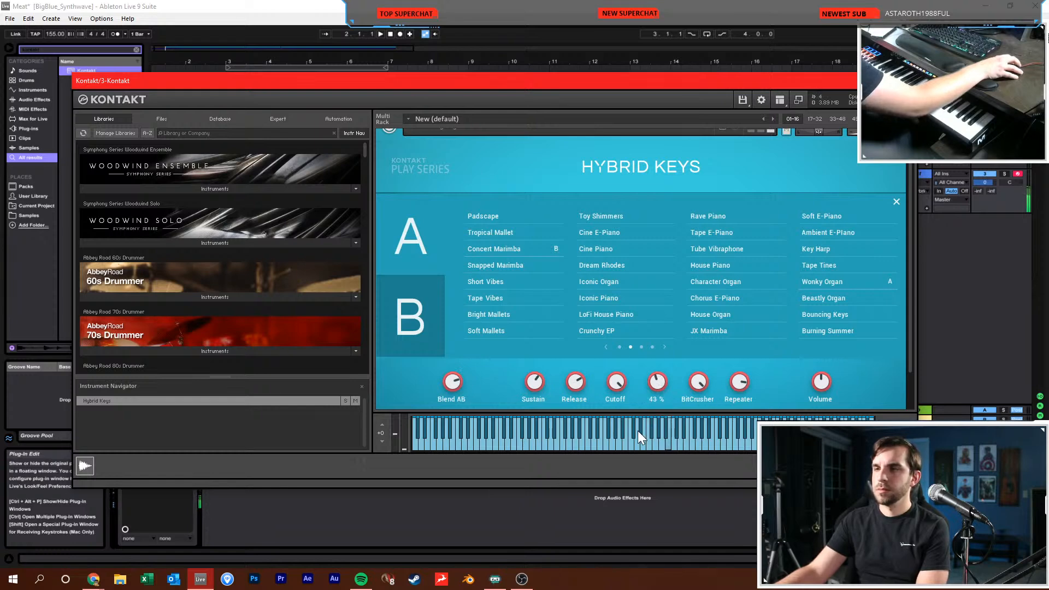
Close the layer B sound list and the Kontakt window, and save the Live set
{"action": "left_click", "coordinate": [896, 203]}
{"action": "left_click", "coordinate": [905, 81]}
{"action": "key", "text": "ctrl+a"}
{"action": "left_click", "coordinate": [573, 286]}
{"action": "key", "text": "ctrl+s"}
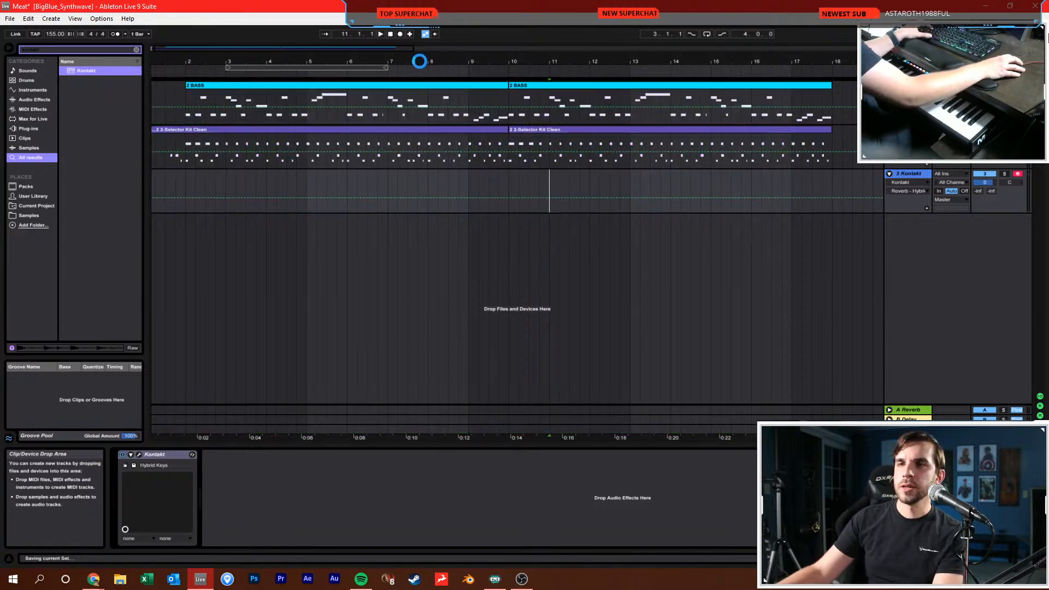
Return to the song start, set the tempo to 120 BPM, and turn on the metronome
{"action": "left_click", "coordinate": [391, 34]}
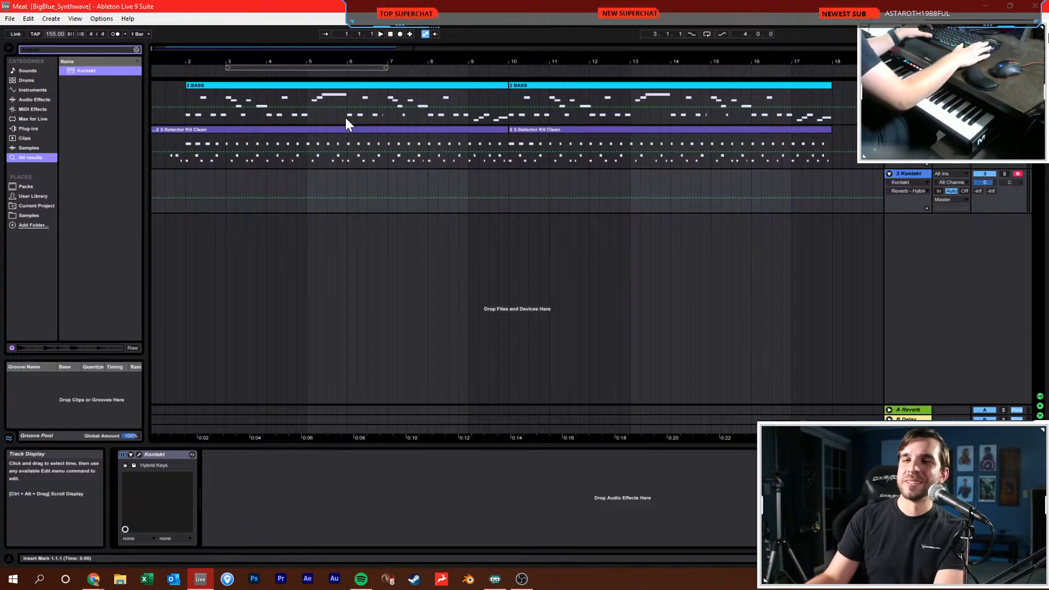
{"action": "key", "text": "Return"}
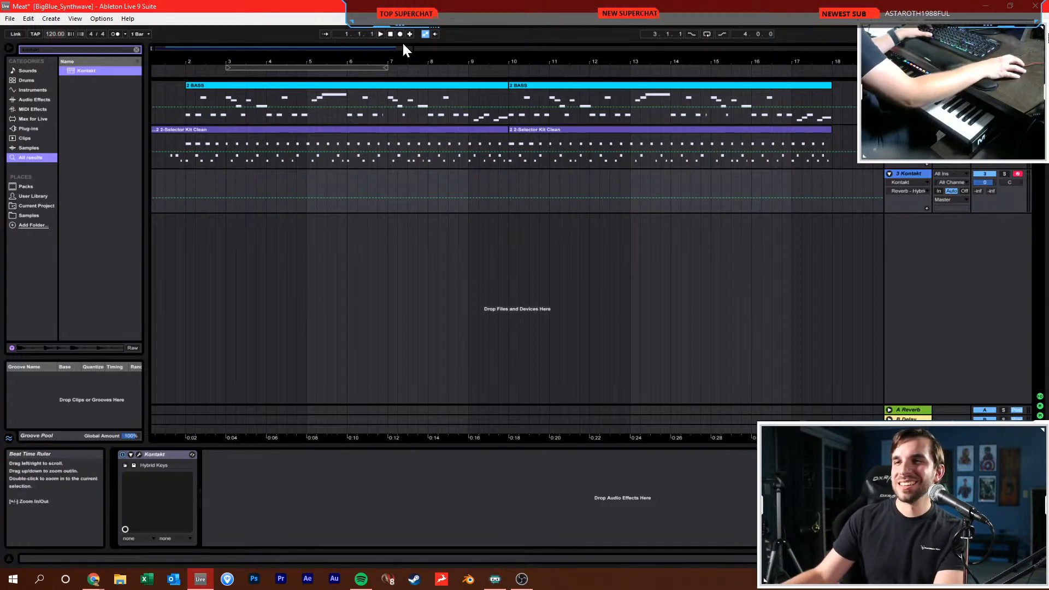
{"action": "left_click", "coordinate": [115, 33]}
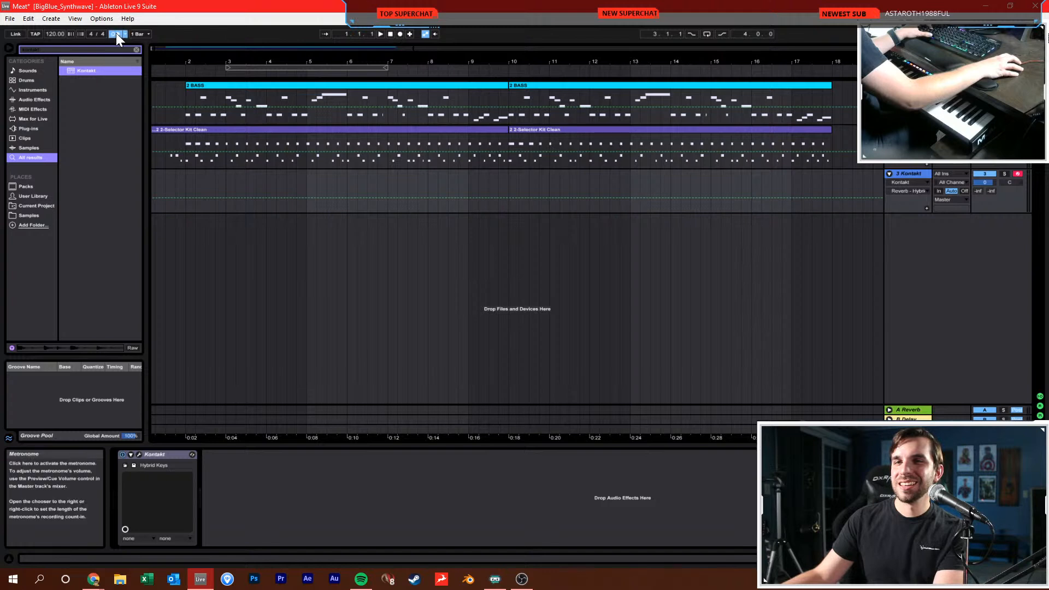
Record a short trial take on the Kontakt track from the song start into bar 2
{"action": "left_click", "coordinate": [399, 34]}
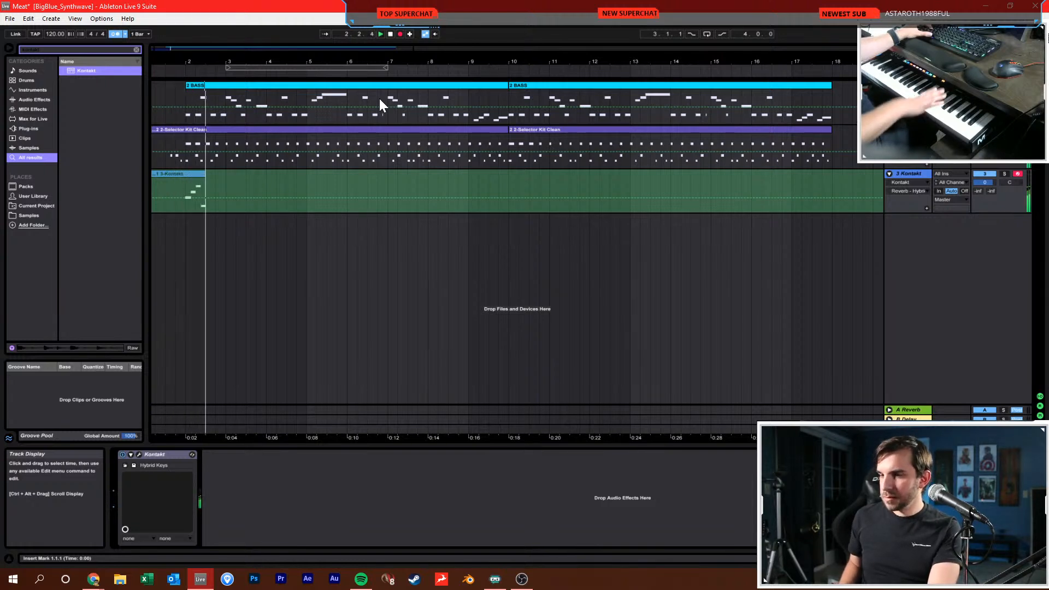
{"action": "key", "text": "space"}
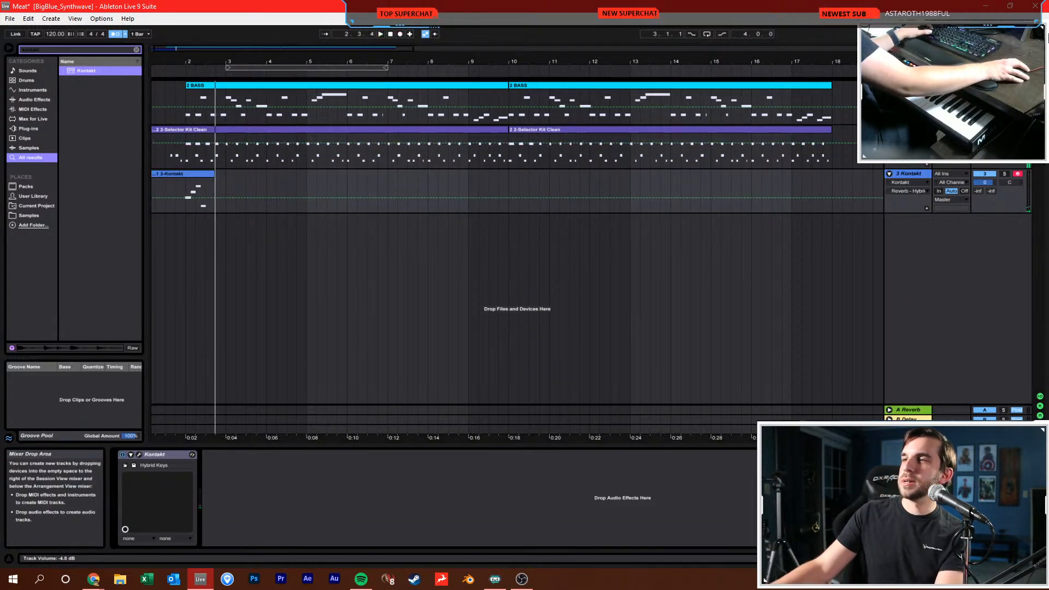
Lower the bass track's volume, adjust the Kontakt track's volume, and delete the short Kontakt take
{"action": "left_click_drag", "start_coordinate": [984, 94], "coordinate": [984, 102]}
{"action": "left_click_drag", "start_coordinate": [984, 183], "coordinate": [985, 181]}
{"action": "left_click", "coordinate": [198, 177]}
{"action": "key", "text": "Delete"}
Record a full Kontakt melody take from the song start through to bar 10
{"action": "left_click", "coordinate": [390, 34]}
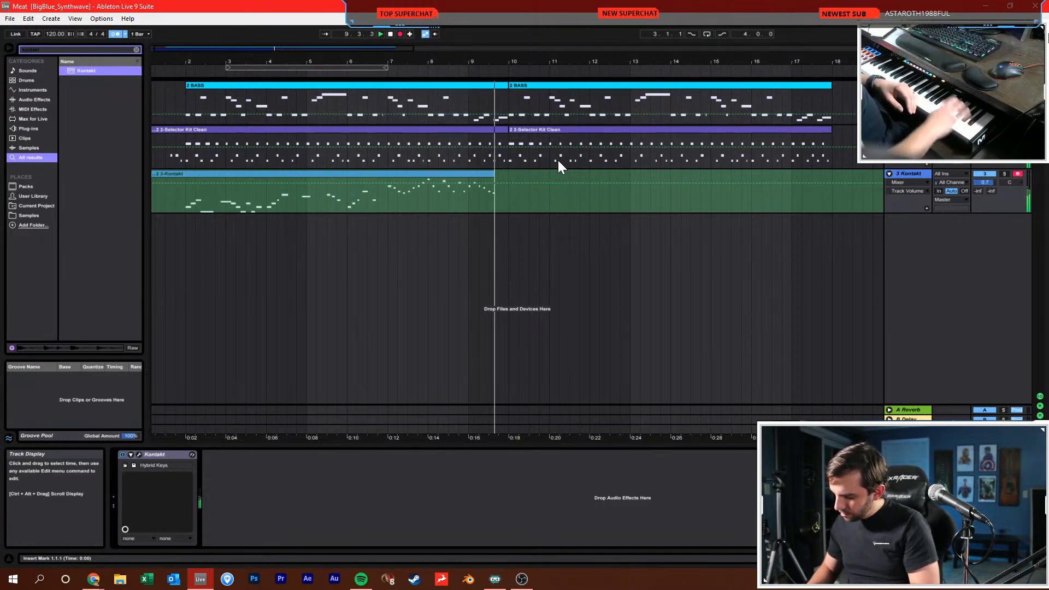
{"action": "key", "text": "space"}
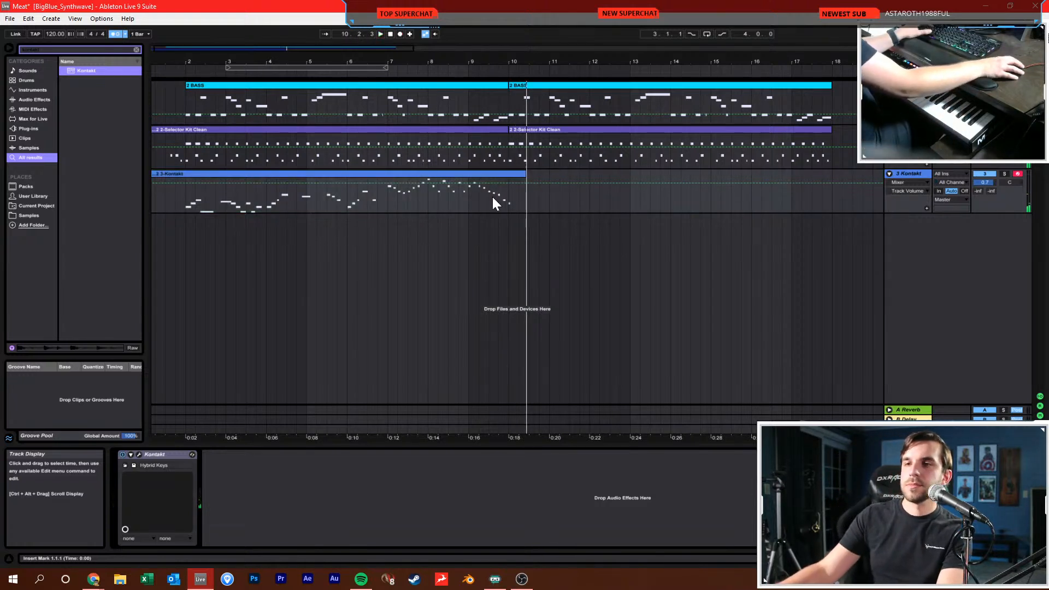
{"action": "left_click", "coordinate": [468, 187]}
{"action": "left_click", "coordinate": [468, 192]}
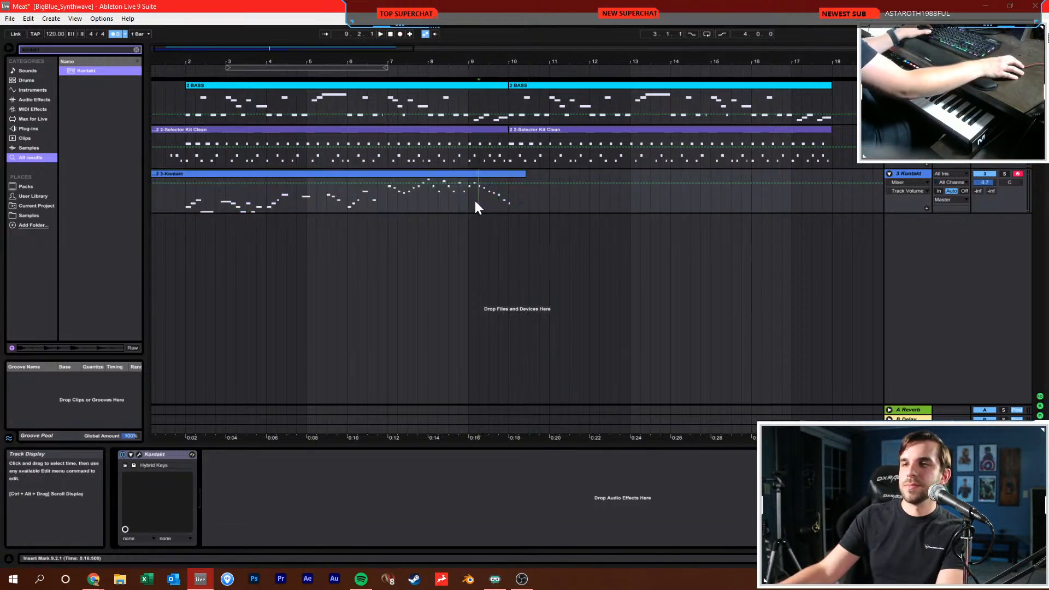
Place the insert mark at bar 2 and set the tempo to 155 BPM
{"action": "left_click", "coordinate": [185, 202]}
{"action": "left_click", "coordinate": [55, 34]}
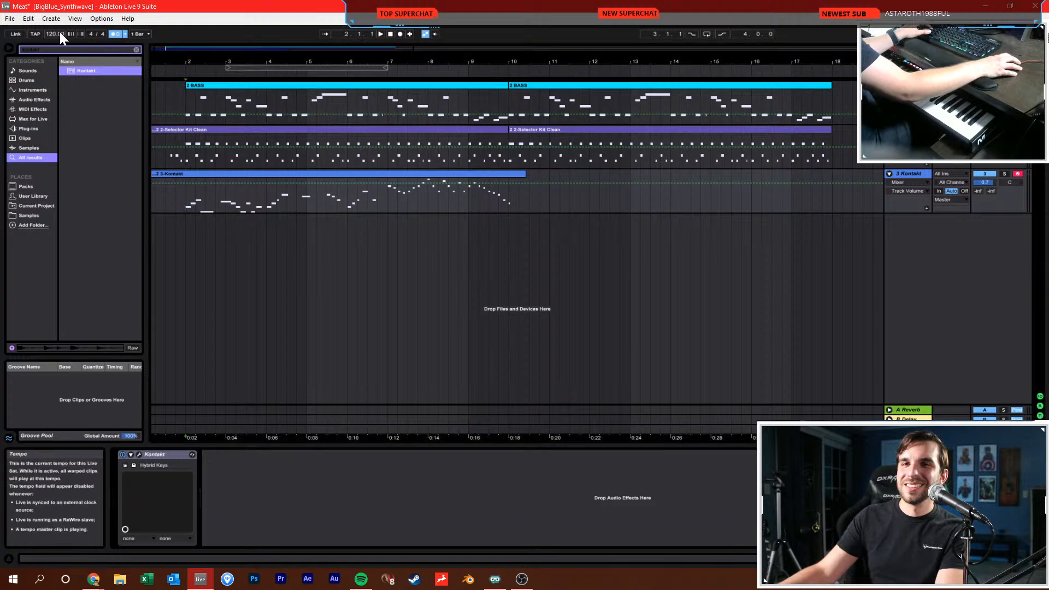
{"action": "type", "text": "155"}
{"action": "key", "text": "Return"}
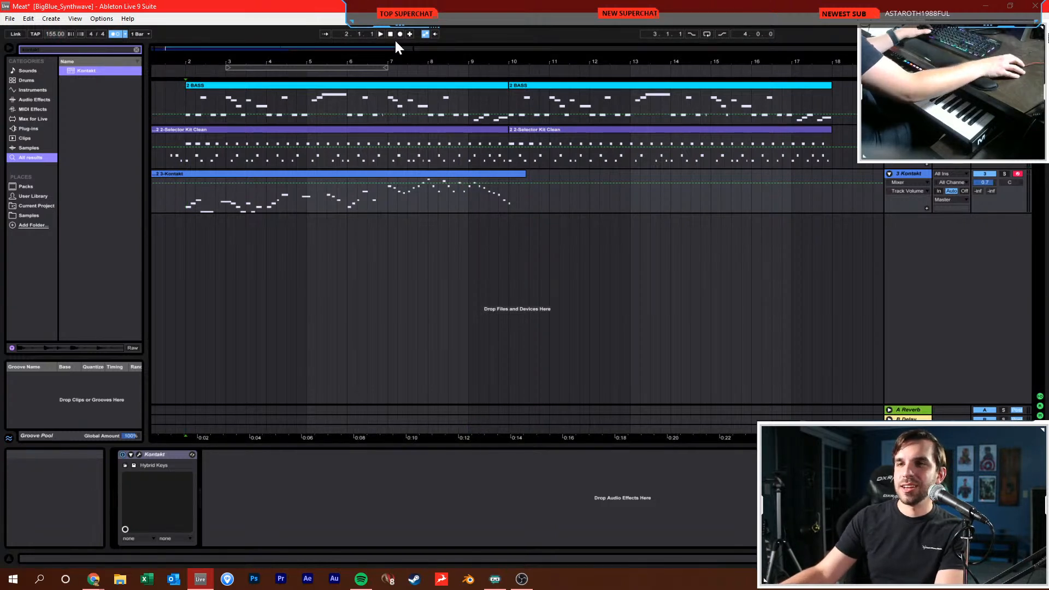
Play back the take with the metronome off and raise the Kontakt track's volume
{"action": "key", "text": "space"}
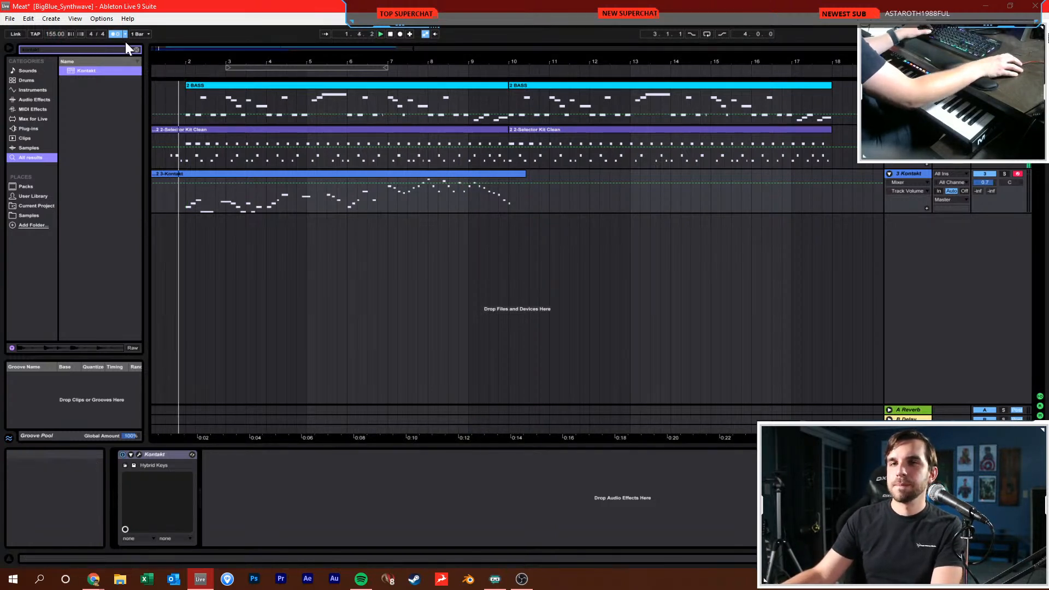
{"action": "left_click_drag", "start_coordinate": [983, 183], "coordinate": [983, 179]}
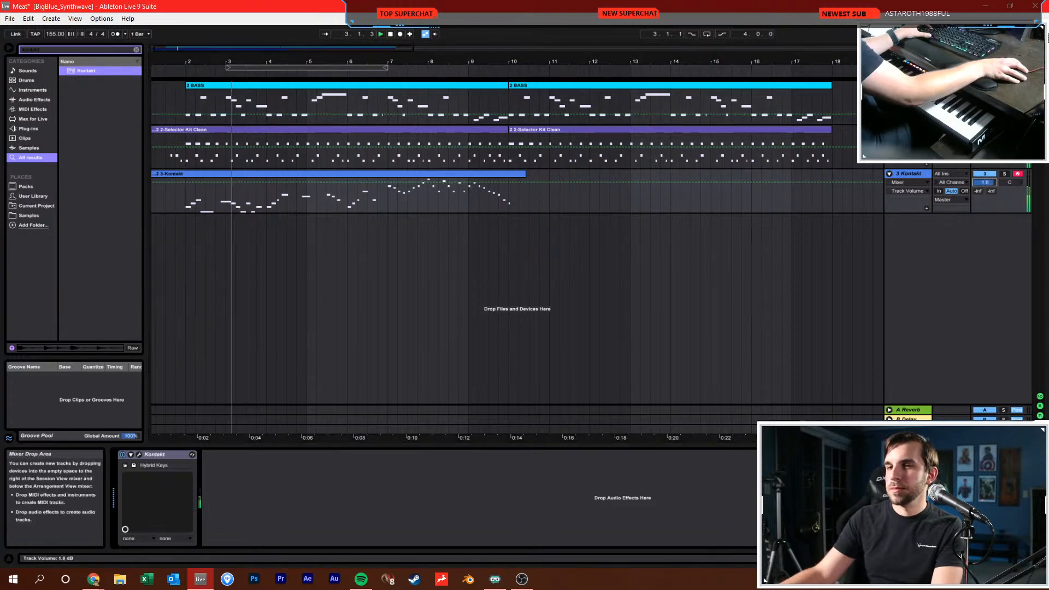
Reopen the Kontakt window, set the Hybrid Keys Repeater to 0 %, play back the result, and close the window
{"action": "left_click", "coordinate": [139, 454]}
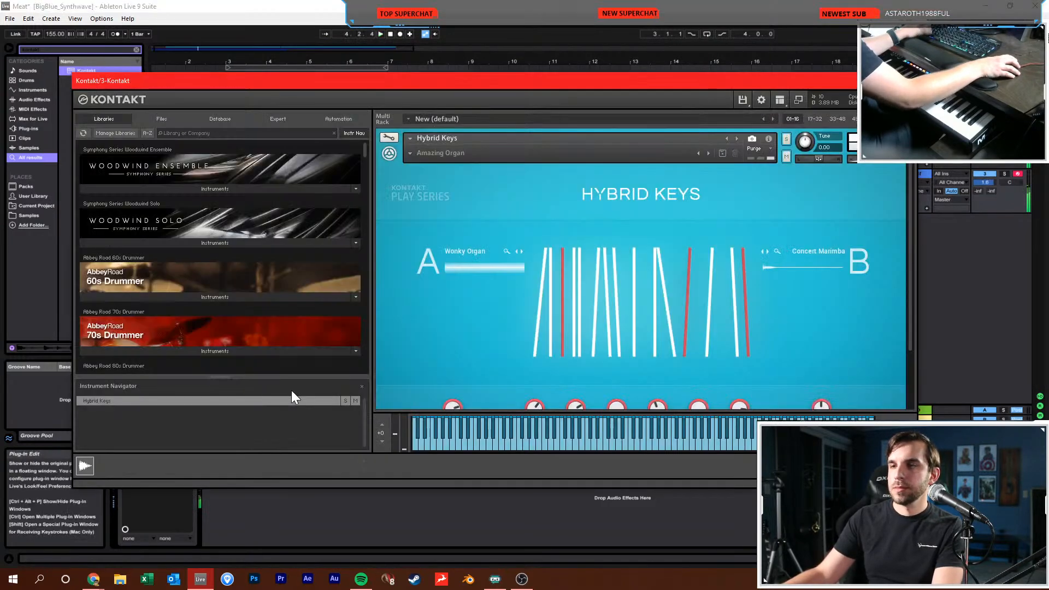
{"action": "scroll", "coordinate": [517, 295], "scroll_direction": "down", "scroll_amount": 2}
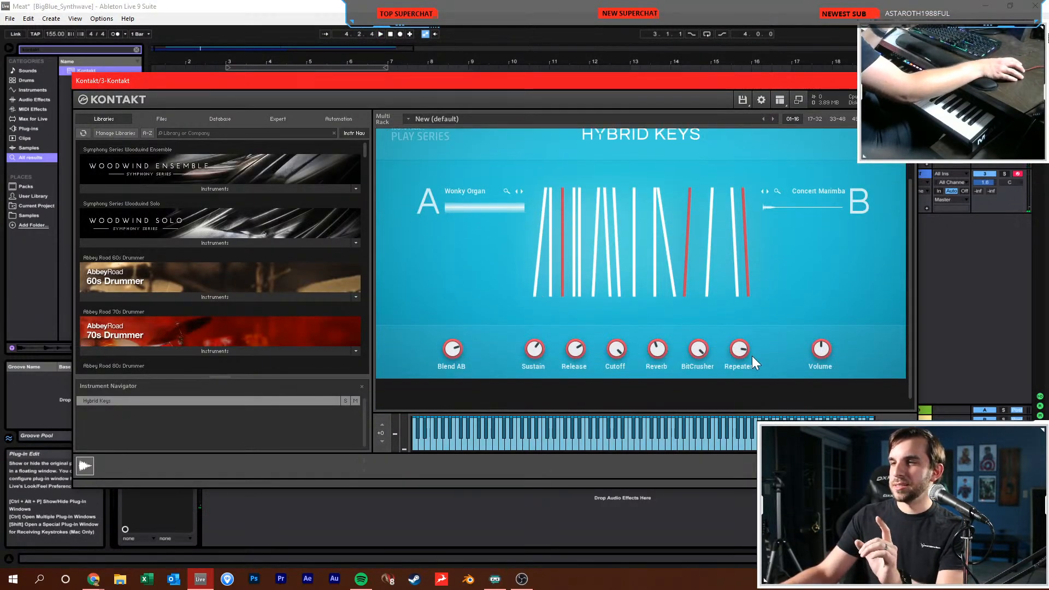
{"action": "scroll", "coordinate": [775, 342], "scroll_direction": "up", "scroll_amount": 2}
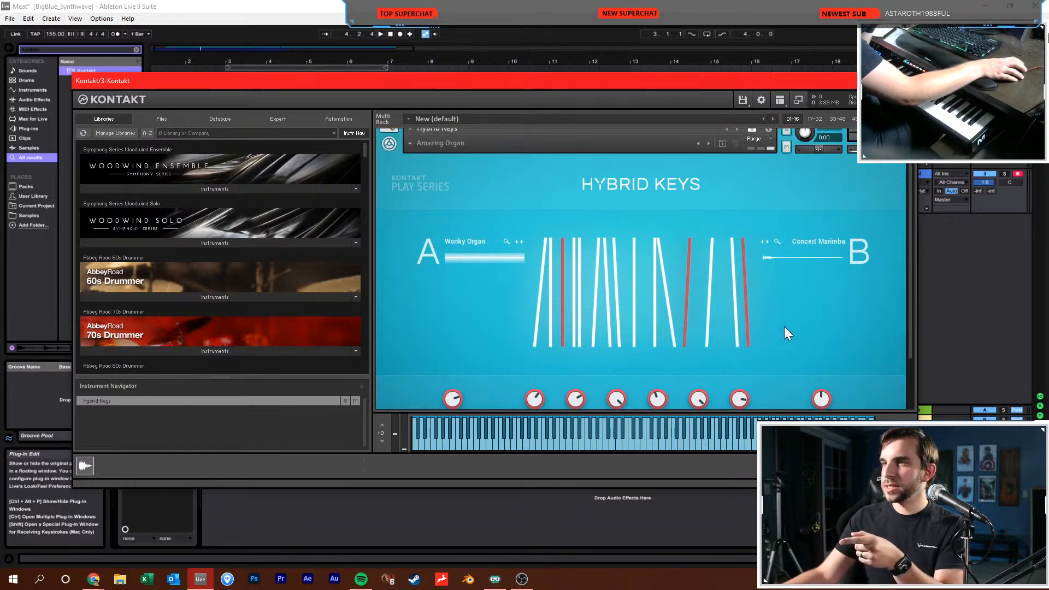
{"action": "scroll", "coordinate": [846, 249], "scroll_direction": "down", "scroll_amount": 1}
{"action": "scroll", "coordinate": [735, 365], "scroll_direction": "down", "scroll_amount": 1}
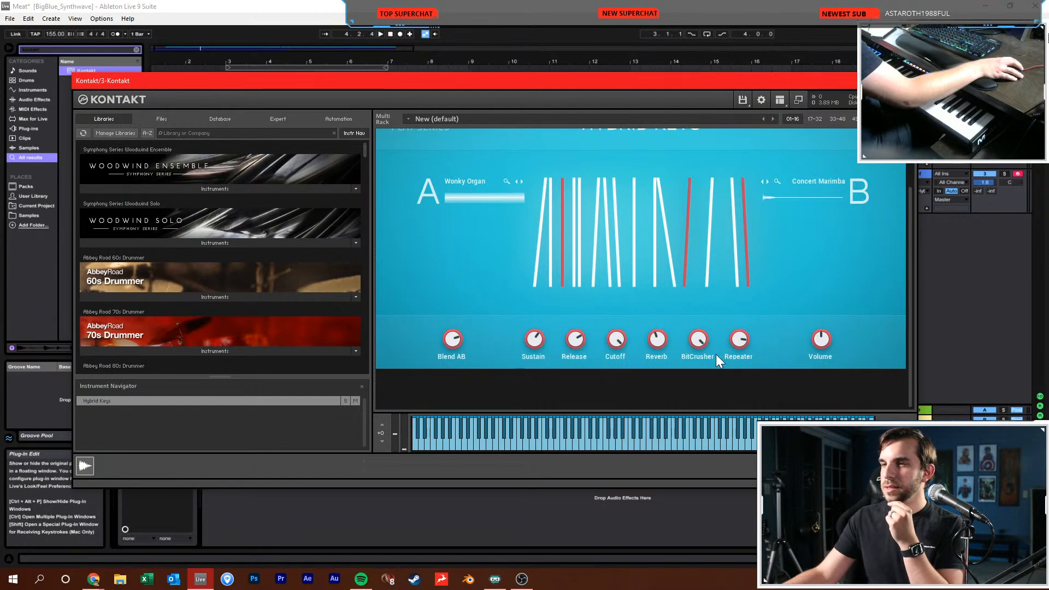
{"action": "key", "text": "space"}
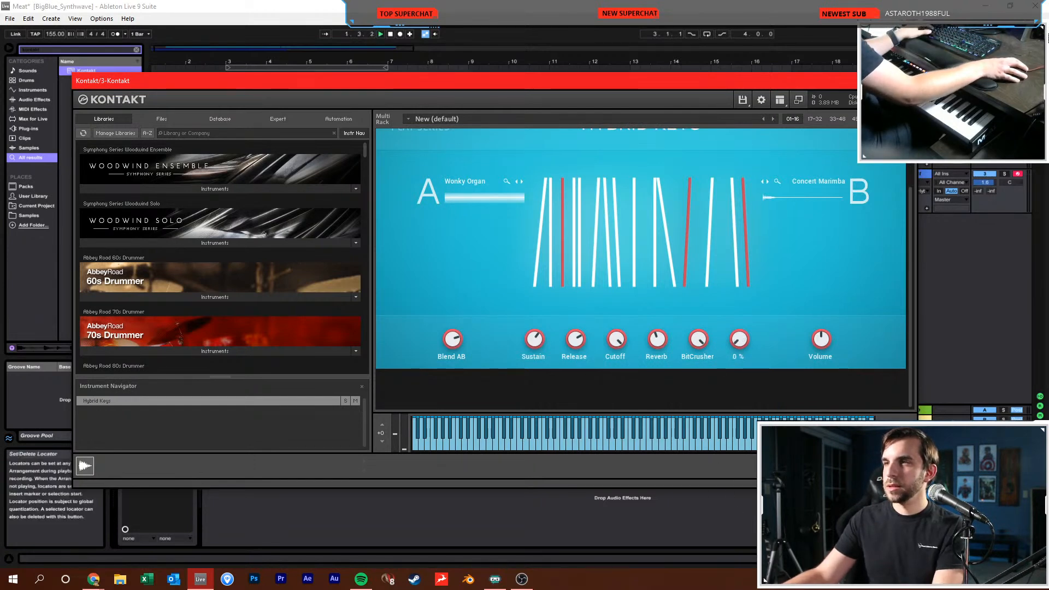
{"action": "left_click", "coordinate": [904, 81]}
Search the browser for delay and add Simple Delay to the Kontakt track
{"action": "key", "text": "ctrl+f"}
{"action": "type", "text": "delay"}
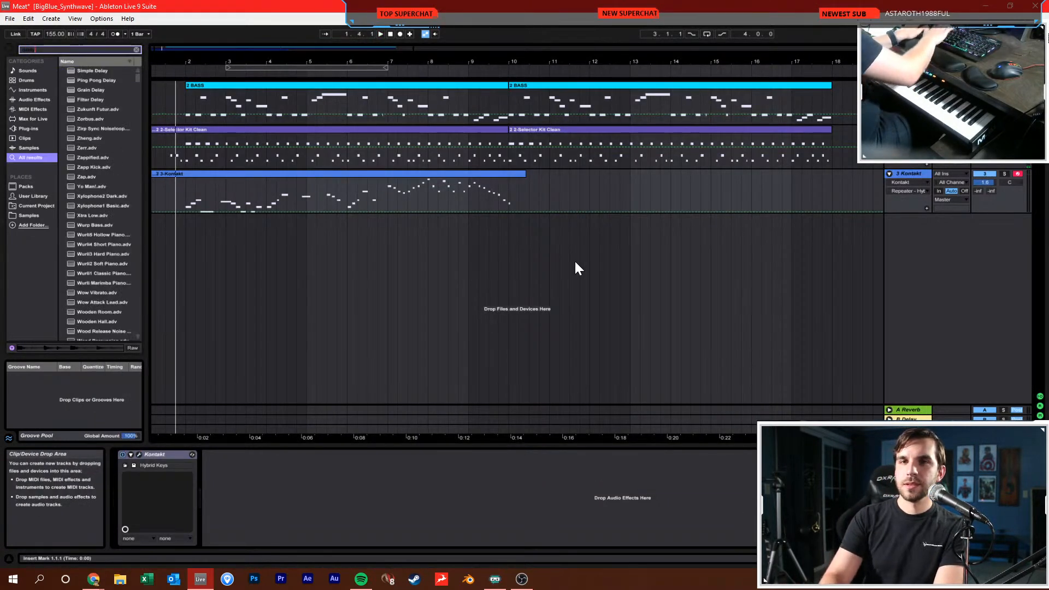
{"action": "double_click", "coordinate": [87, 70]}
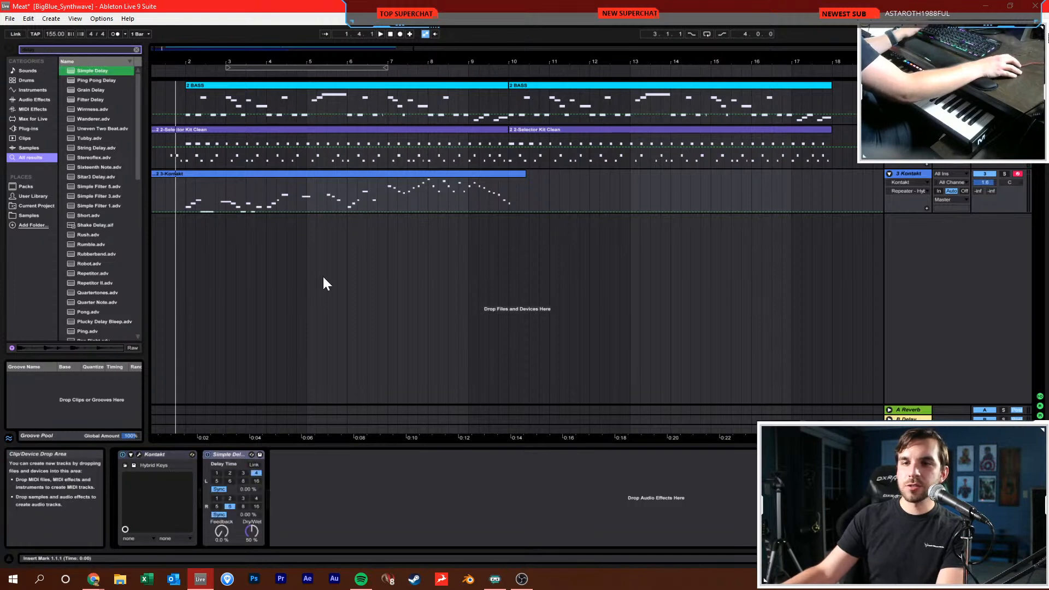
Play back the track and set the Simple Delay Dry/Wet to 30 %
{"action": "left_click_drag", "start_coordinate": [249, 524], "coordinate": [249, 546]}
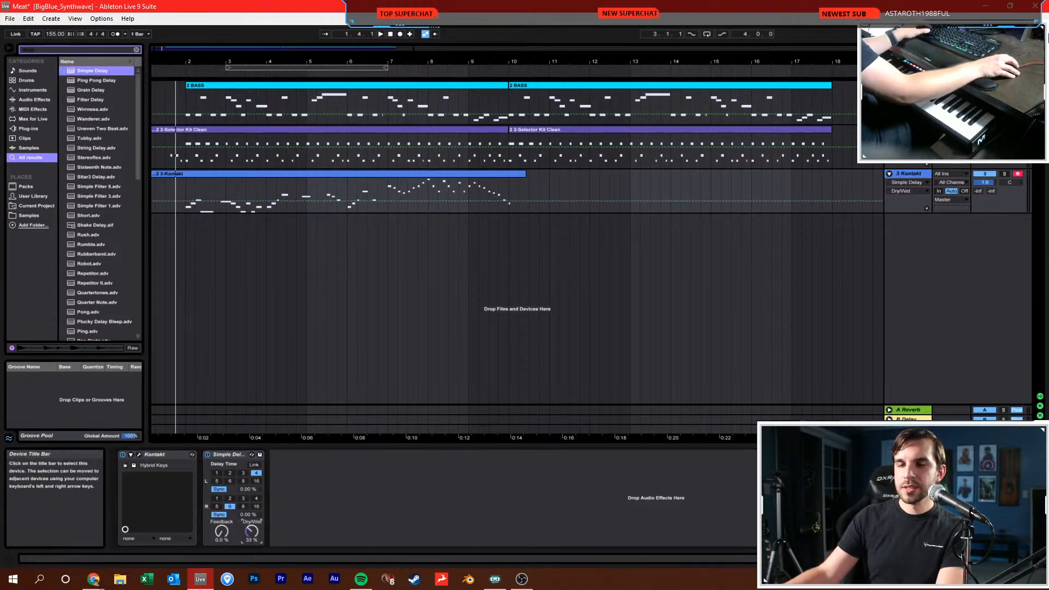
{"action": "key", "text": "space"}
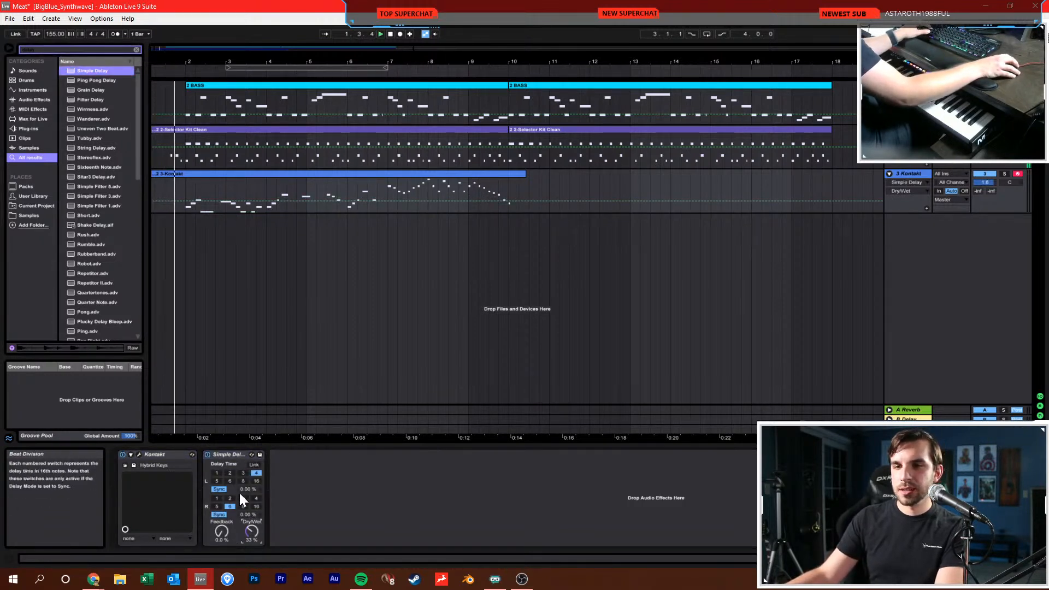
{"action": "left_click_drag", "start_coordinate": [250, 527], "coordinate": [250, 534]}
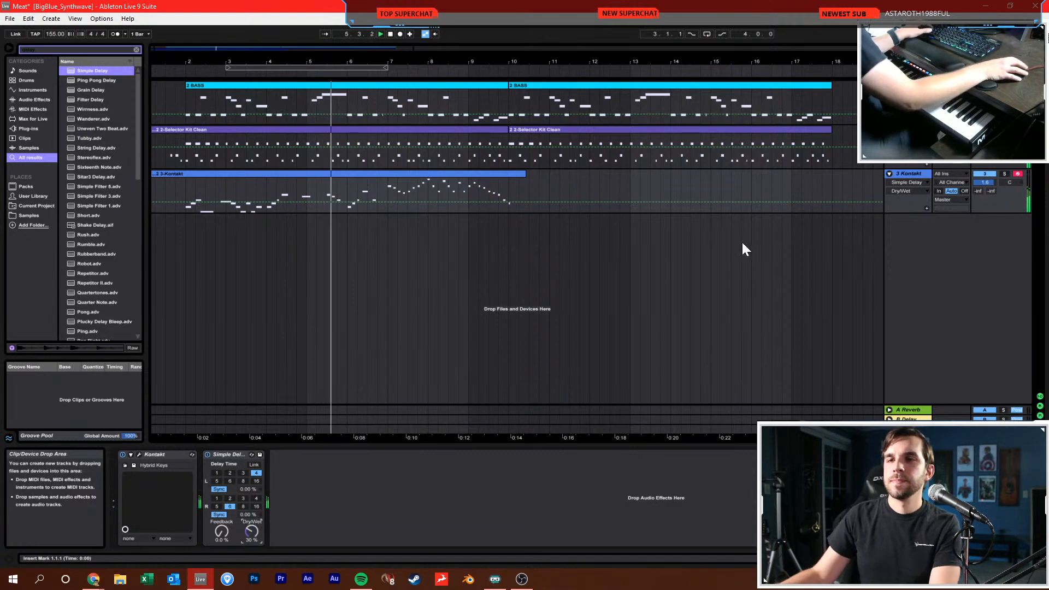
Duplicate the Kontakt track with its recorded clip and rename the copy take 1
{"action": "left_click", "coordinate": [346, 190]}
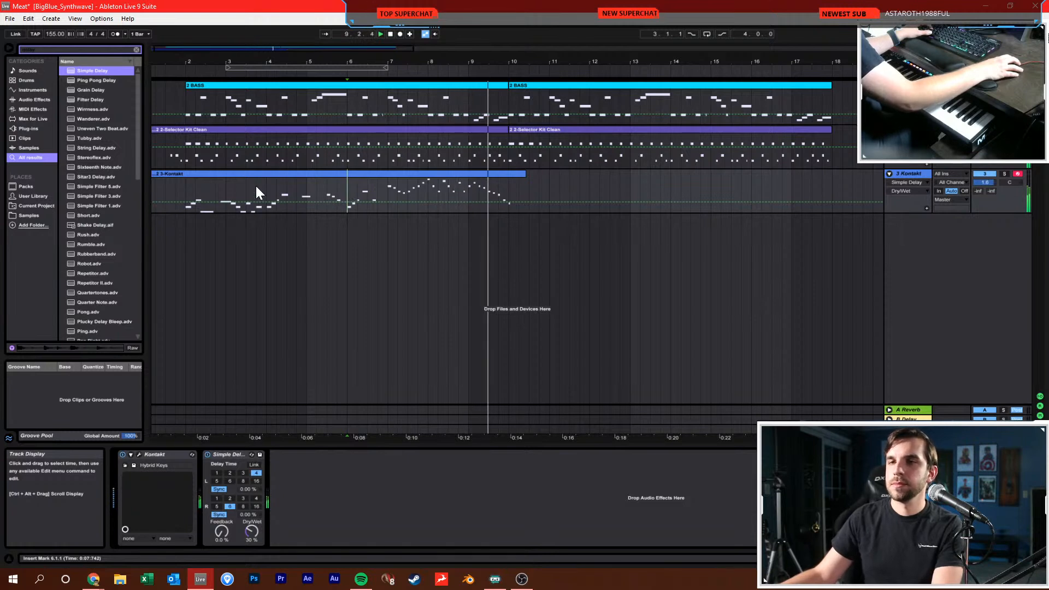
{"action": "key", "text": "ctrl+d"}
{"action": "left_click", "coordinate": [910, 220]}
{"action": "key", "text": "ctrl+r"}
{"action": "type", "text": "l"}
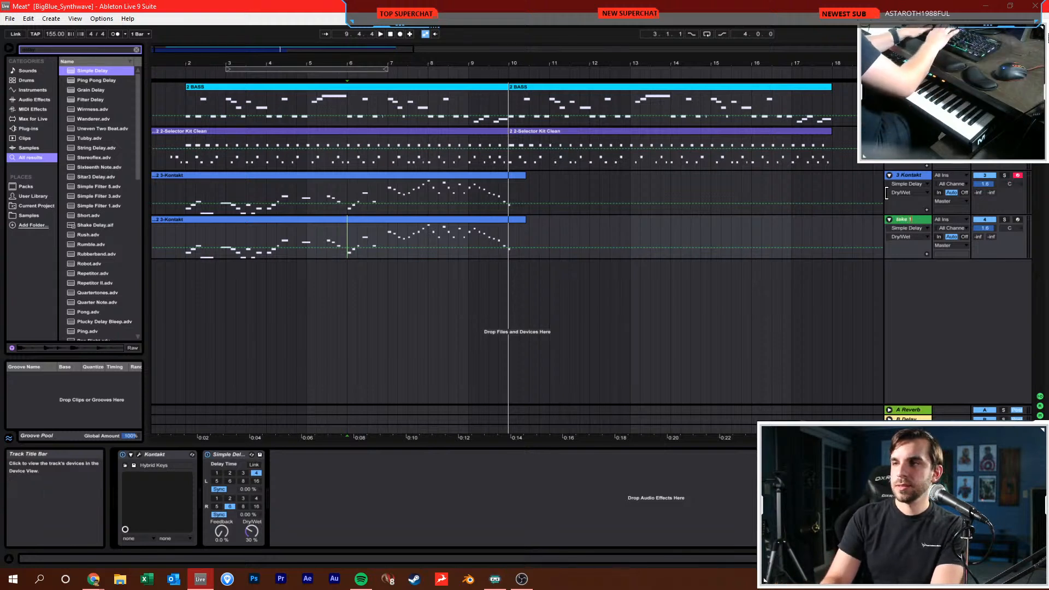
Delete the recorded clip from the original Kontakt track and deactivate the take 1 track
{"action": "left_click", "coordinate": [433, 174]}
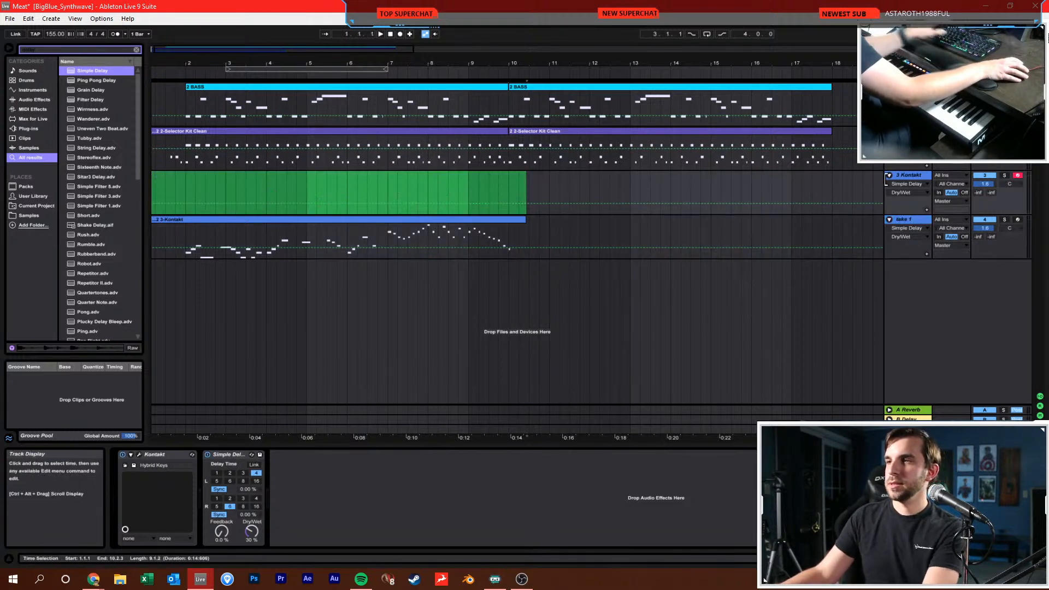
{"action": "left_click", "coordinate": [977, 177]}
{"action": "key", "text": "ctrl+z"}
{"action": "left_click", "coordinate": [985, 219]}
{"action": "left_click", "coordinate": [990, 174]}
Set the tempo to 120 BPM and try recording a second Kontakt take from the song start
{"action": "left_click", "coordinate": [391, 33]}
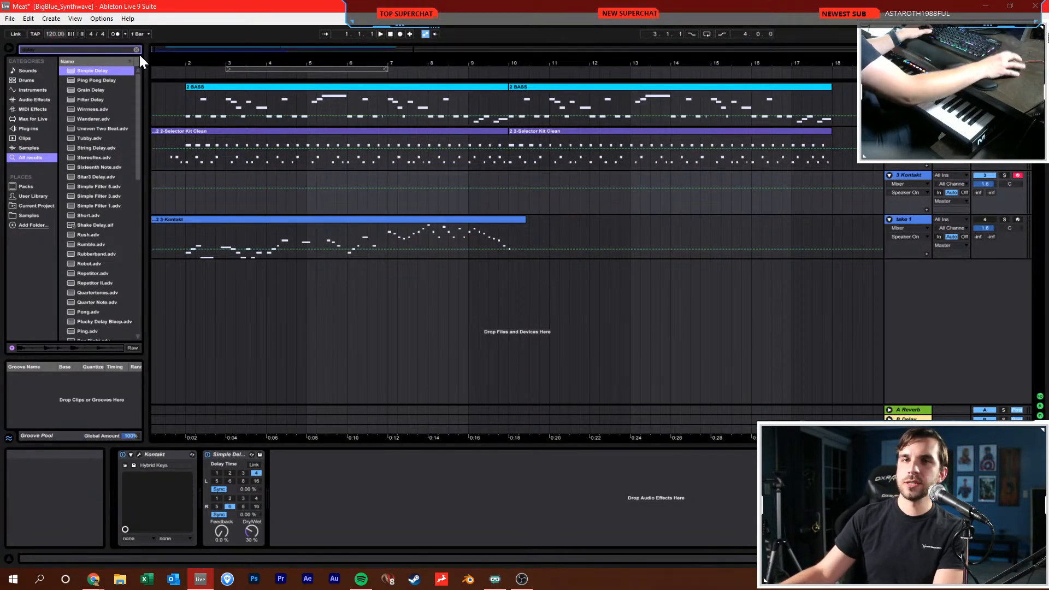
{"action": "left_click", "coordinate": [402, 34]}
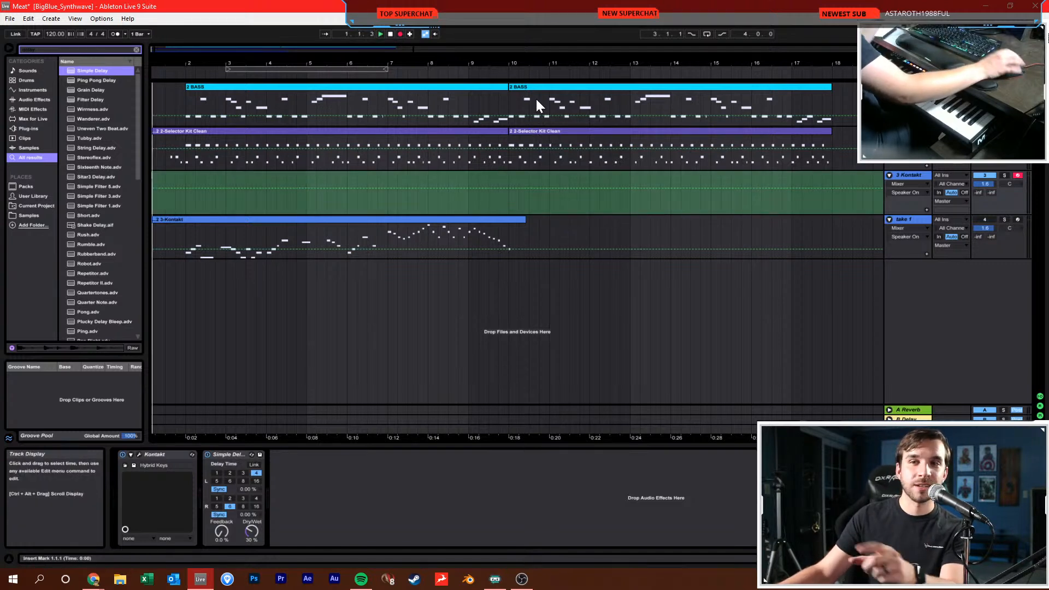
{"action": "key", "text": "space"}
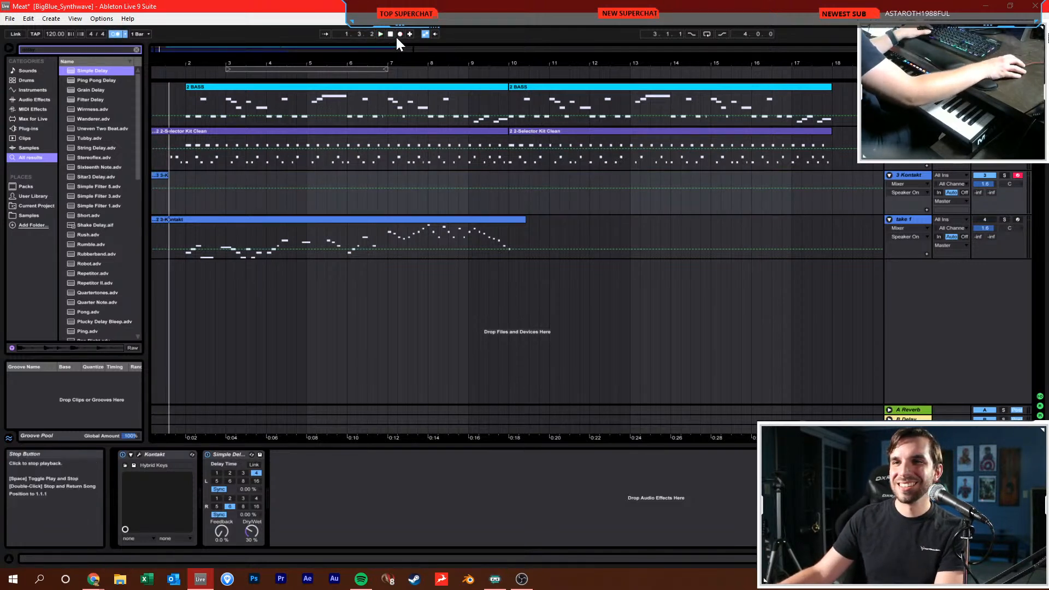
Record the second Kontakt take from the song start into bar 10
{"action": "left_click", "coordinate": [399, 34]}
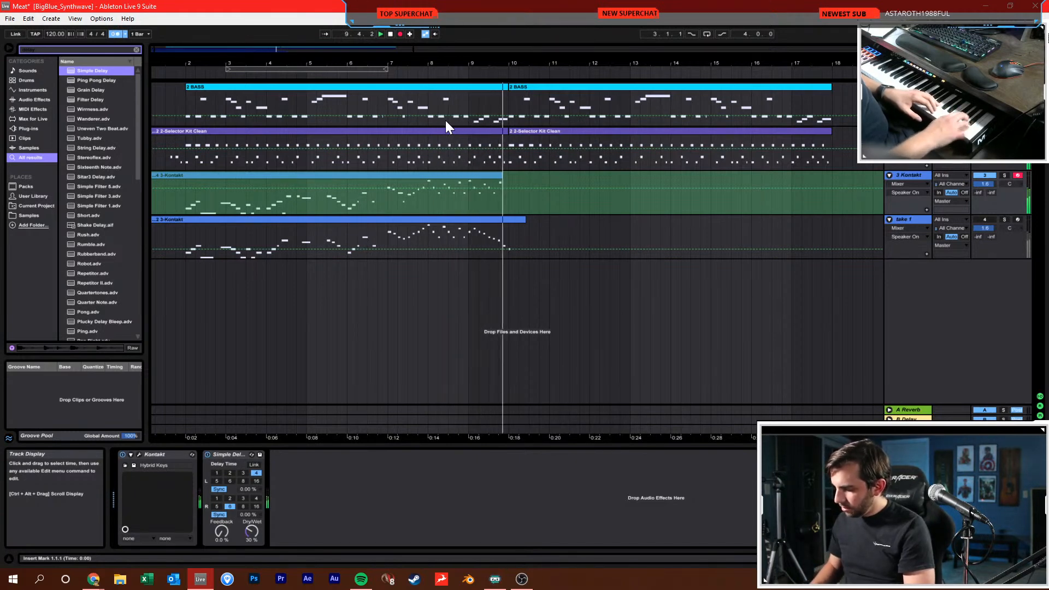
{"action": "key", "text": "space"}
{"action": "left_click", "coordinate": [512, 243]}
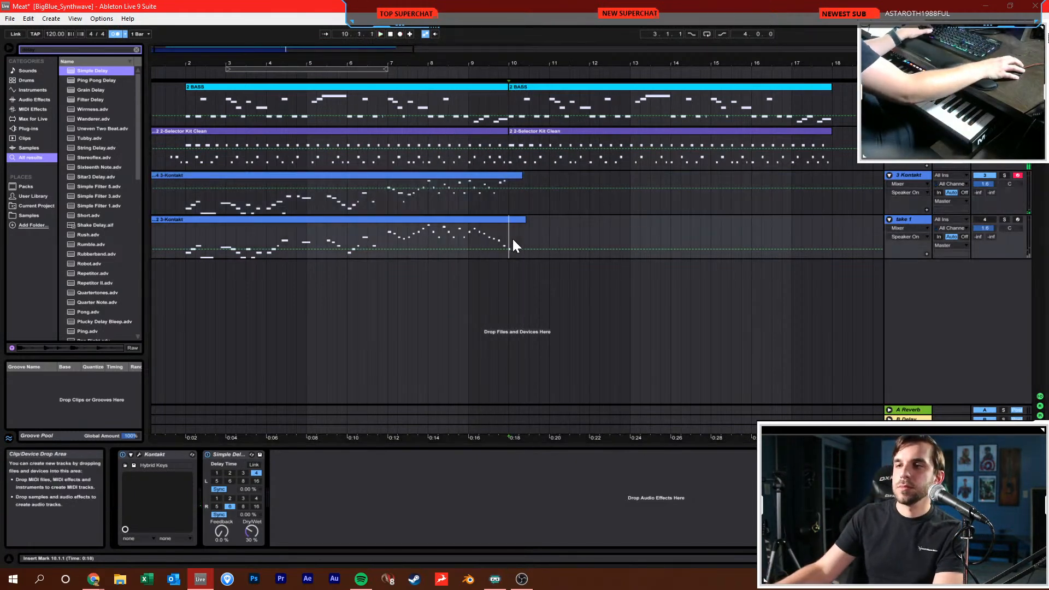
{"action": "left_click", "coordinate": [518, 241]}
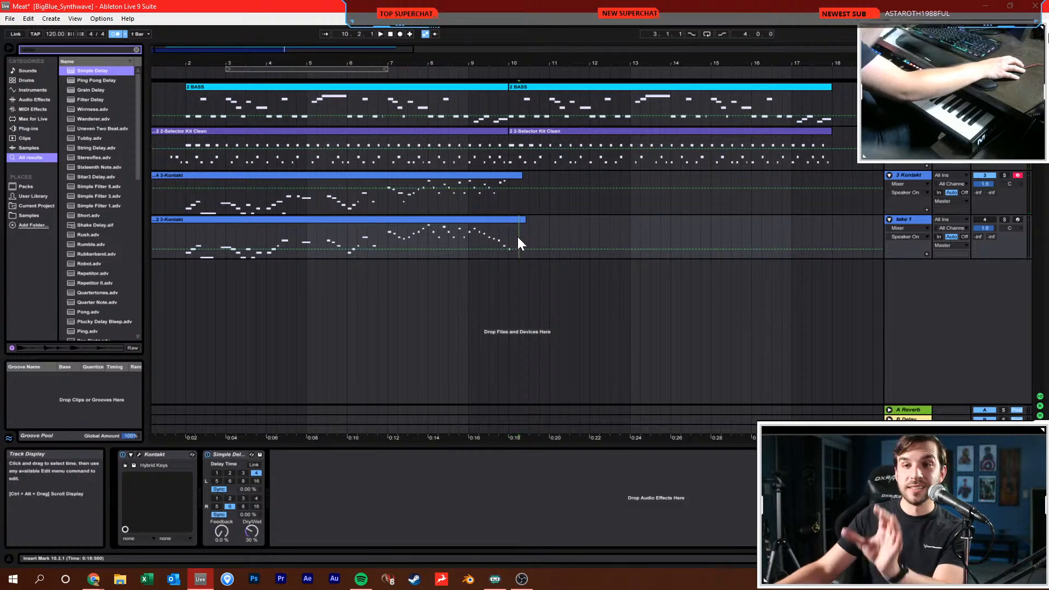
{"action": "left_click", "coordinate": [522, 198]}
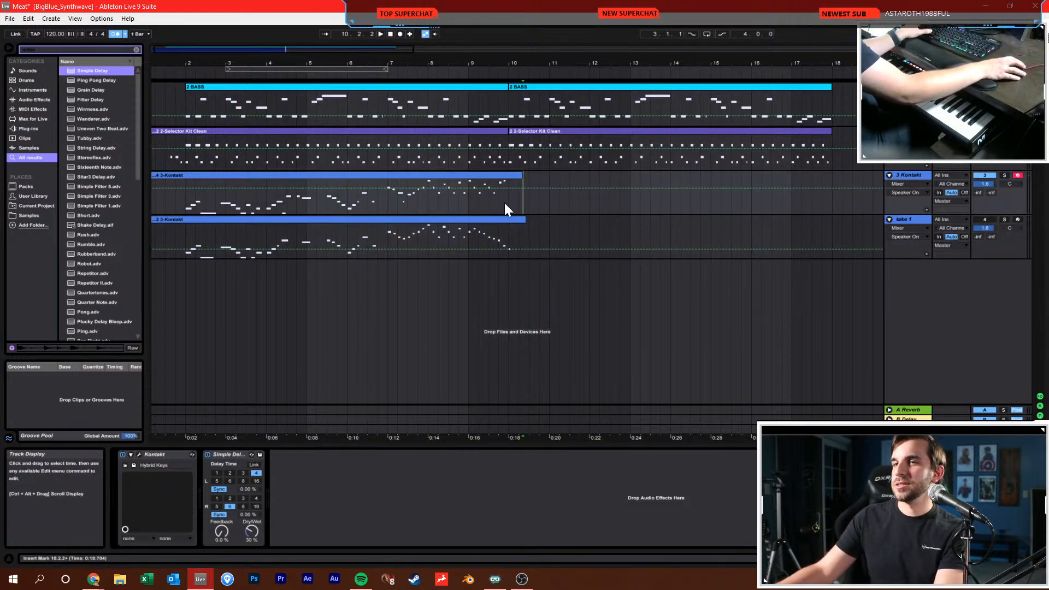
Open the newly recorded Kontakt clip in the note editor to examine its notes
{"action": "double_click", "coordinate": [432, 176]}
{"action": "right_click", "coordinate": [603, 437]}
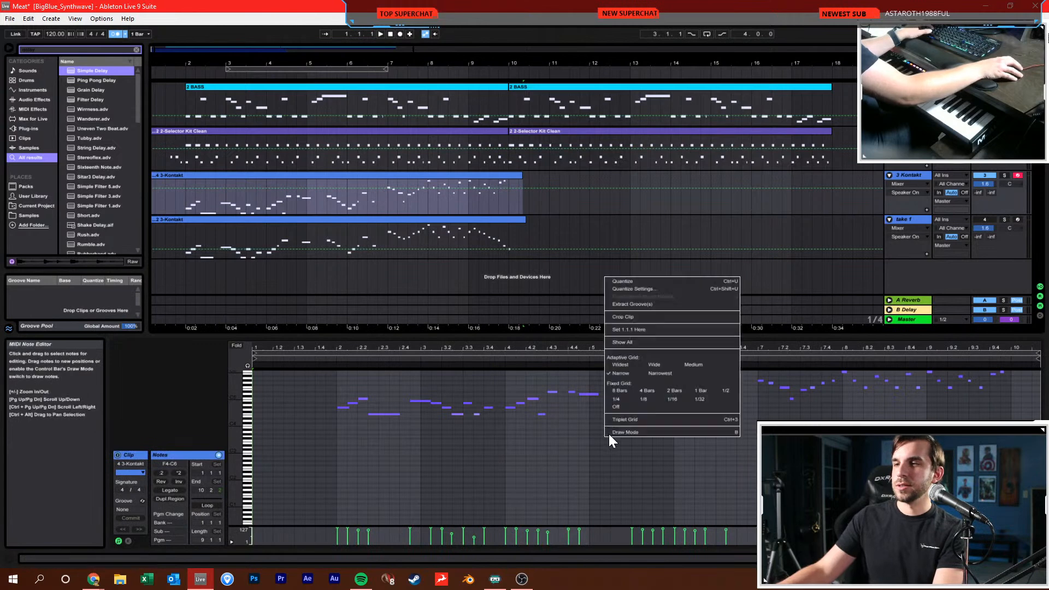
{"action": "left_click", "coordinate": [652, 402]}
{"action": "left_click", "coordinate": [653, 398]}
{"action": "left_click", "coordinate": [621, 417]}
{"action": "left_click", "coordinate": [481, 205]}
{"action": "left_click", "coordinate": [390, 34]}
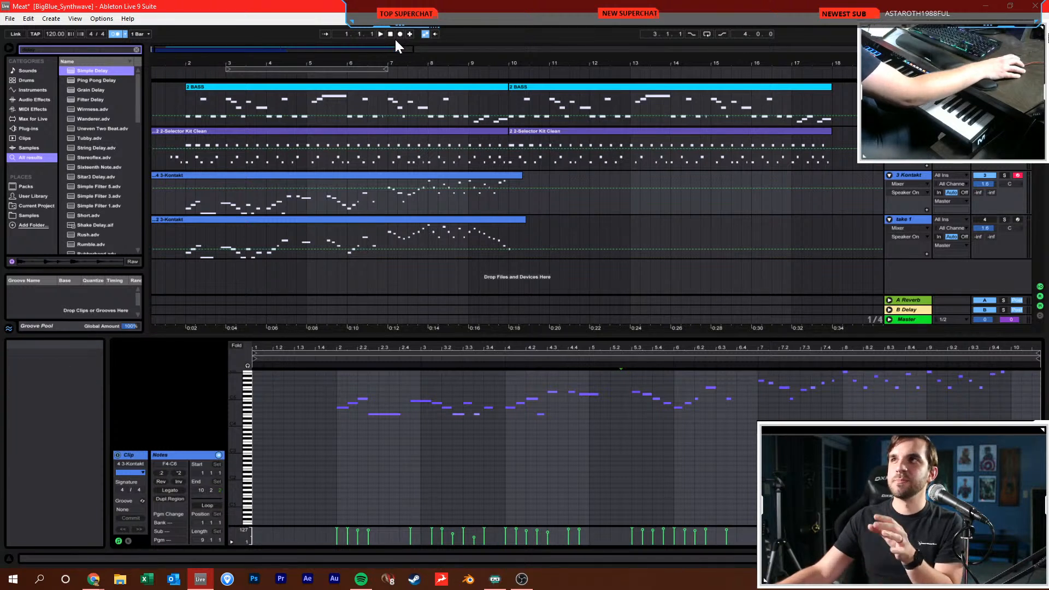
{"action": "left_click", "coordinate": [425, 34]}
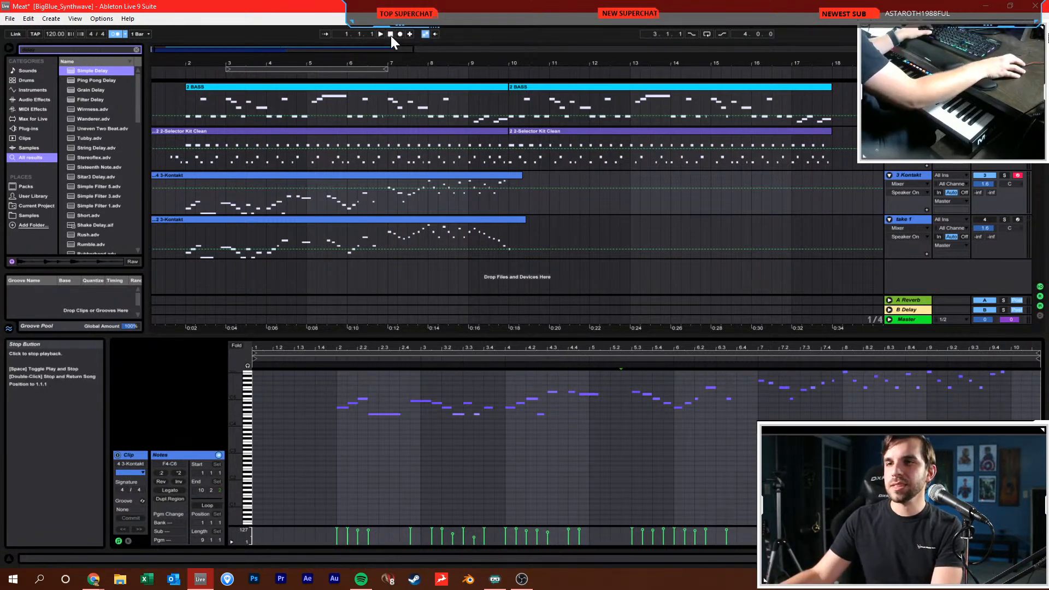
Examine the take 1 clip's notes and the range from bar 2 to bar 10
{"action": "left_click", "coordinate": [580, 230]}
{"action": "left_click", "coordinate": [490, 222]}
{"action": "left_click", "coordinate": [543, 234]}
{"action": "left_click", "coordinate": [525, 240]}
{"action": "left_click", "coordinate": [173, 244]}
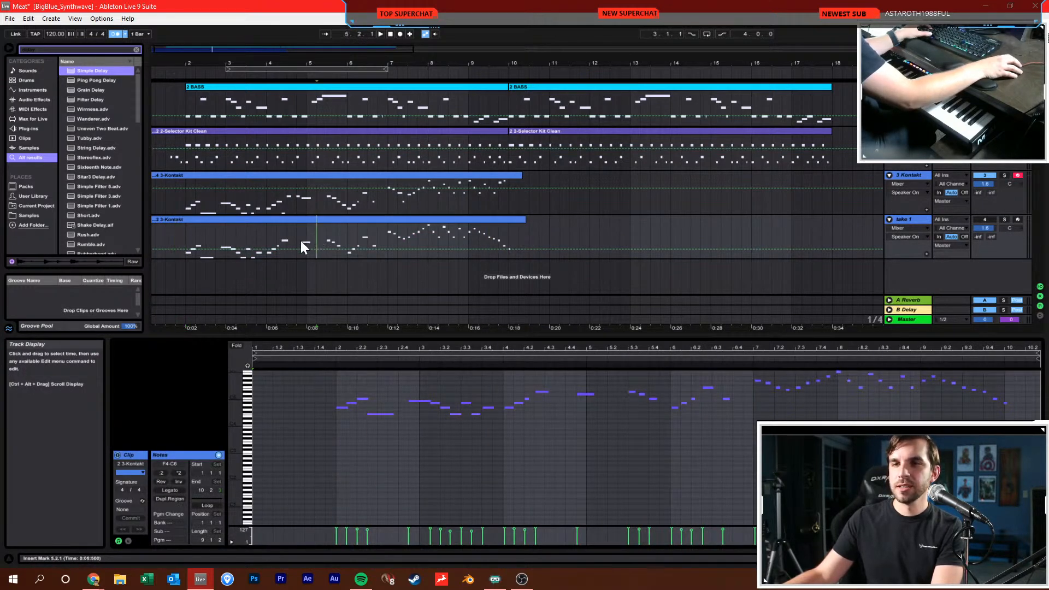
{"action": "left_click", "coordinate": [378, 235]}
{"action": "left_click", "coordinate": [487, 240]}
{"action": "left_click", "coordinate": [527, 232]}
{"action": "left_click", "coordinate": [520, 234]}
{"action": "mouse_move", "coordinate": [516, 236]}
{"action": "left_mouse_down"}
{"action": "mouse_move", "coordinate": [210, 244]}
{"action": "mouse_move", "coordinate": [188, 234]}
{"action": "mouse_move", "coordinate": [508, 242]}
{"action": "left_mouse_up"}
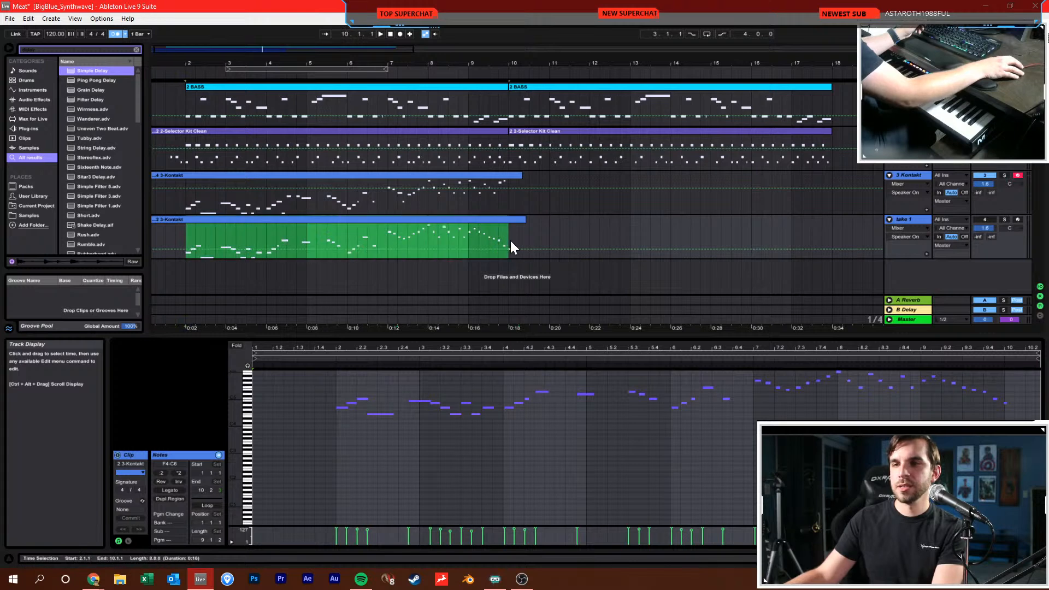
{"action": "left_click", "coordinate": [543, 232]}
Delete the take 1 track and save the set
{"action": "key", "text": "ctrl+s"}
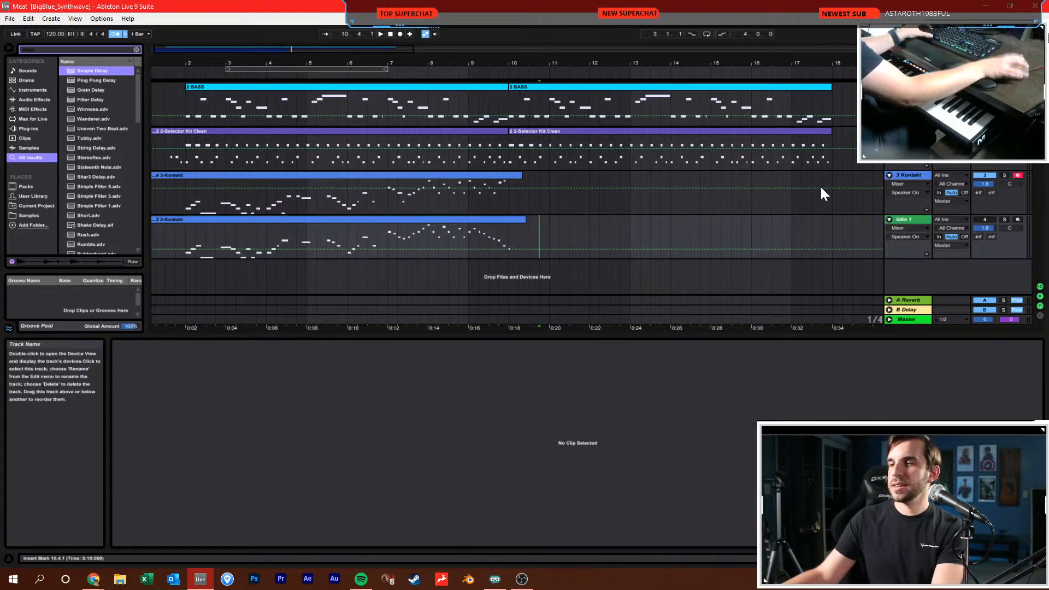
{"action": "key", "text": "Delete"}
{"action": "left_click", "coordinate": [389, 34]}
{"action": "left_click_drag", "start_coordinate": [296, 62], "coordinate": [702, 61]}
{"action": "left_click_drag", "start_coordinate": [215, 62], "coordinate": [302, 62]}
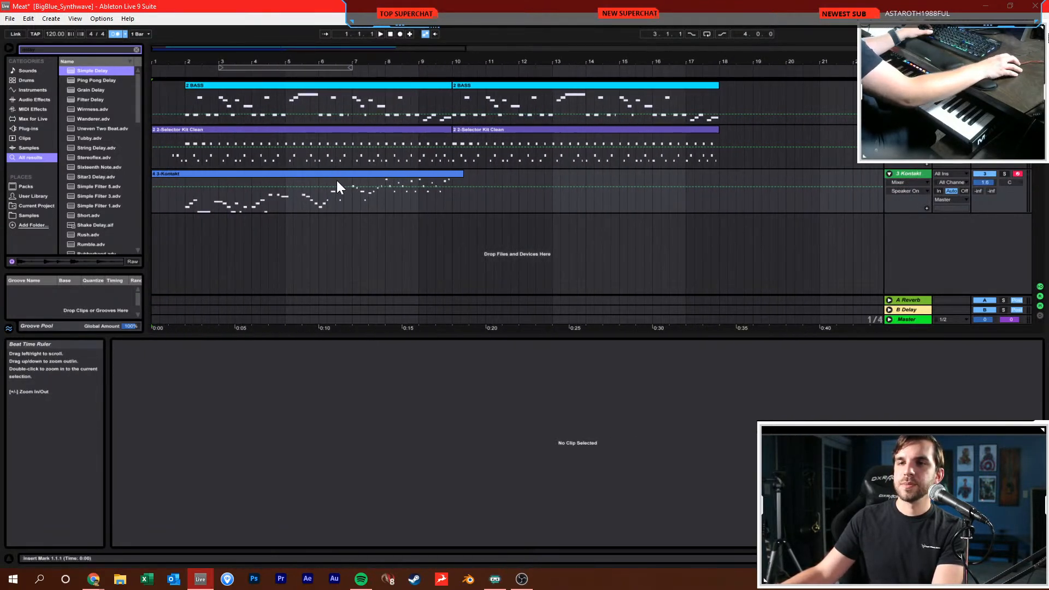
{"action": "left_click", "coordinate": [336, 198]}
{"action": "key", "text": "ctrl+s"}
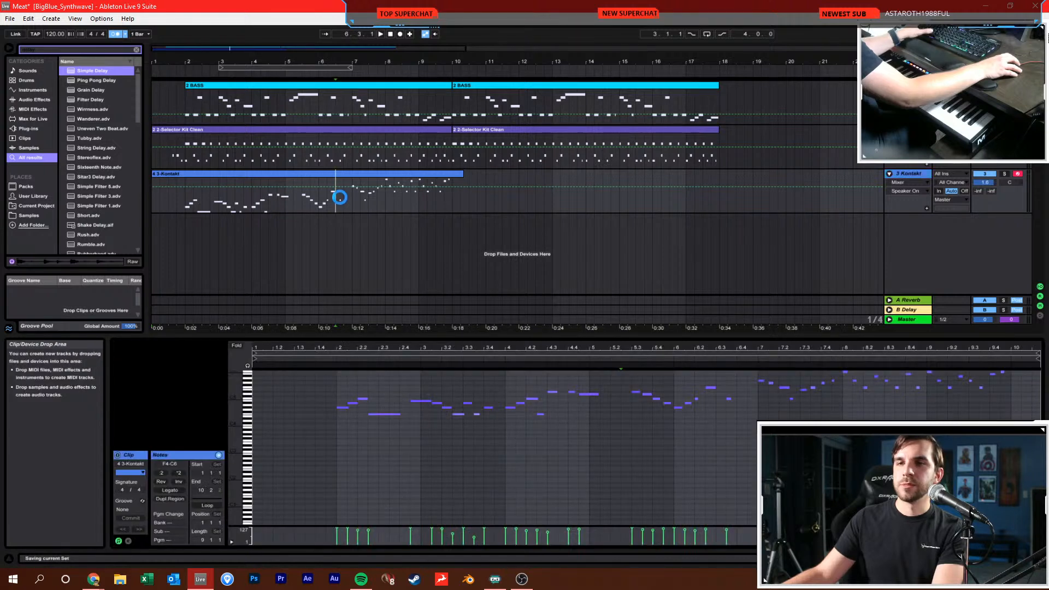
Play the arrangement from the start, setting the tempo to 155 BPM and turning off the metronome
{"action": "double_click", "coordinate": [390, 33]}
{"action": "key", "text": "space"}
{"action": "left_click", "coordinate": [58, 34]}
{"action": "type", "text": "155"}
{"action": "key", "text": "Return"}
{"action": "left_click", "coordinate": [115, 34]}
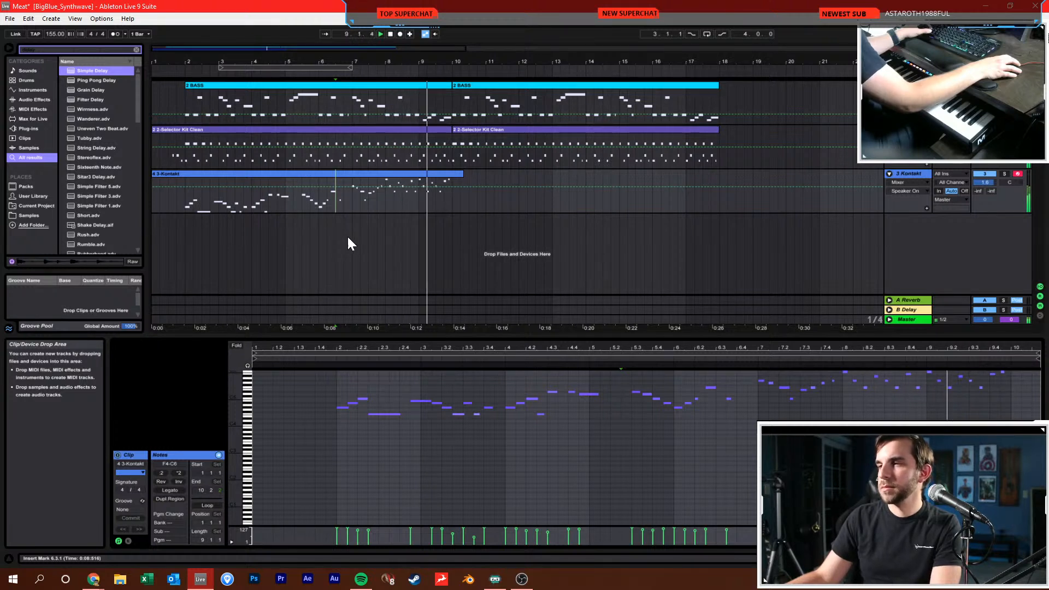
Stop playback with the insert marker at bar 10 on the Kontakt track and save the set
{"action": "left_click", "coordinate": [456, 203]}
{"action": "key", "text": "space"}
{"action": "key", "text": "ctrl+s"}
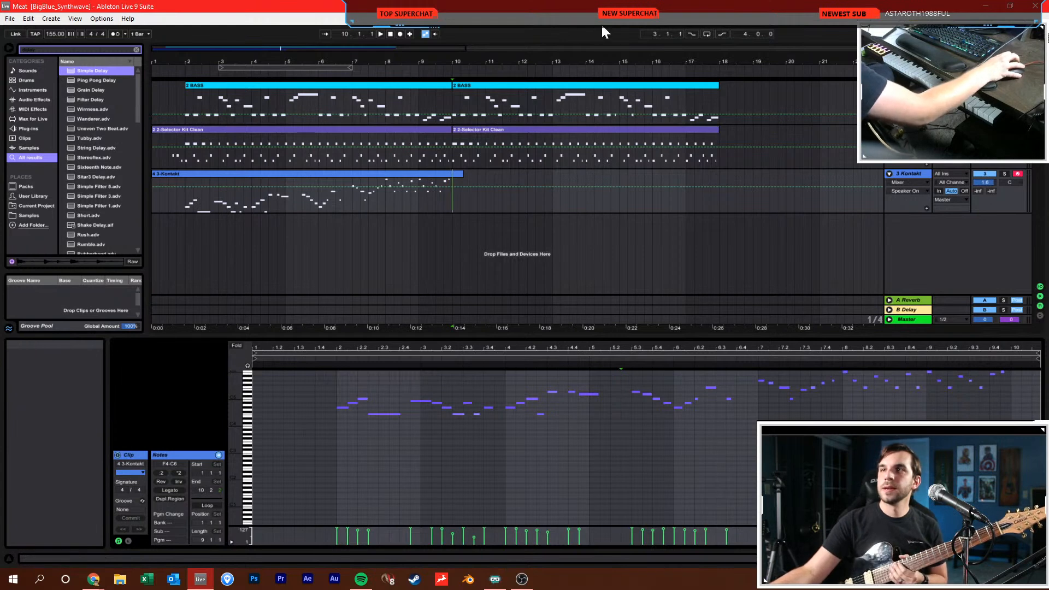
Insert an audio track below the Kontakt track and load the Toneforge - Jason Richardson plug-in onto it
{"action": "key", "text": "ctrl+t"}
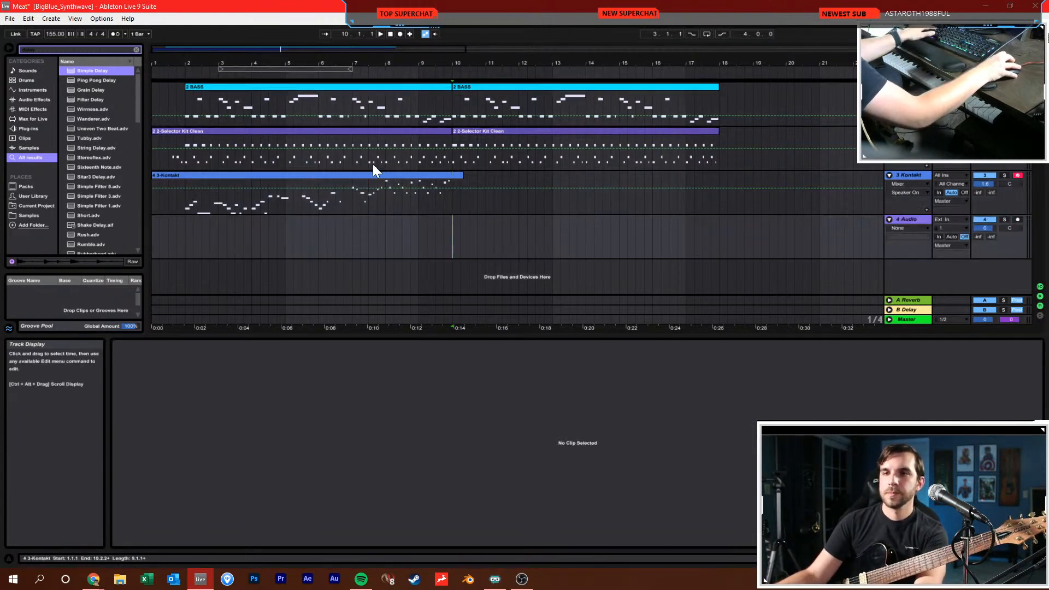
{"action": "left_click", "coordinate": [393, 32]}
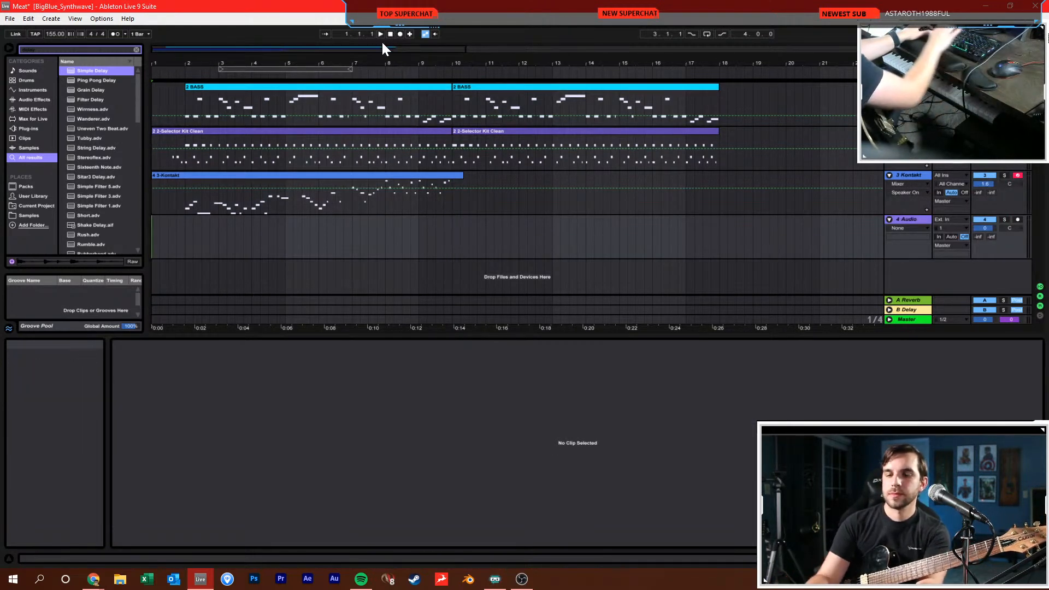
{"action": "key", "text": "ctrl+f"}
{"action": "type", "text": "jason"}
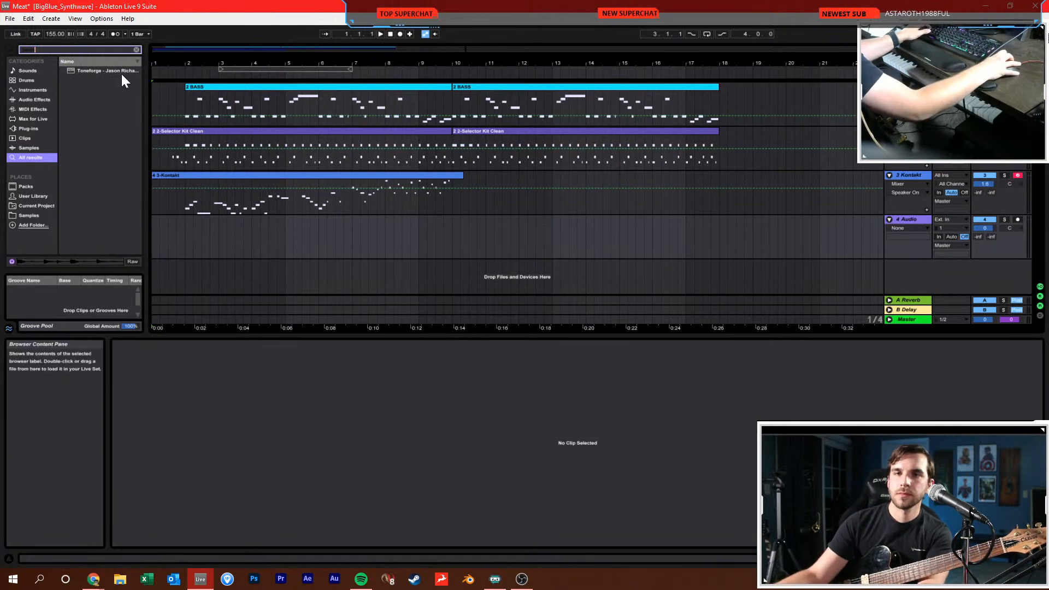
{"action": "left_click_drag", "start_coordinate": [120, 72], "coordinate": [279, 158]}
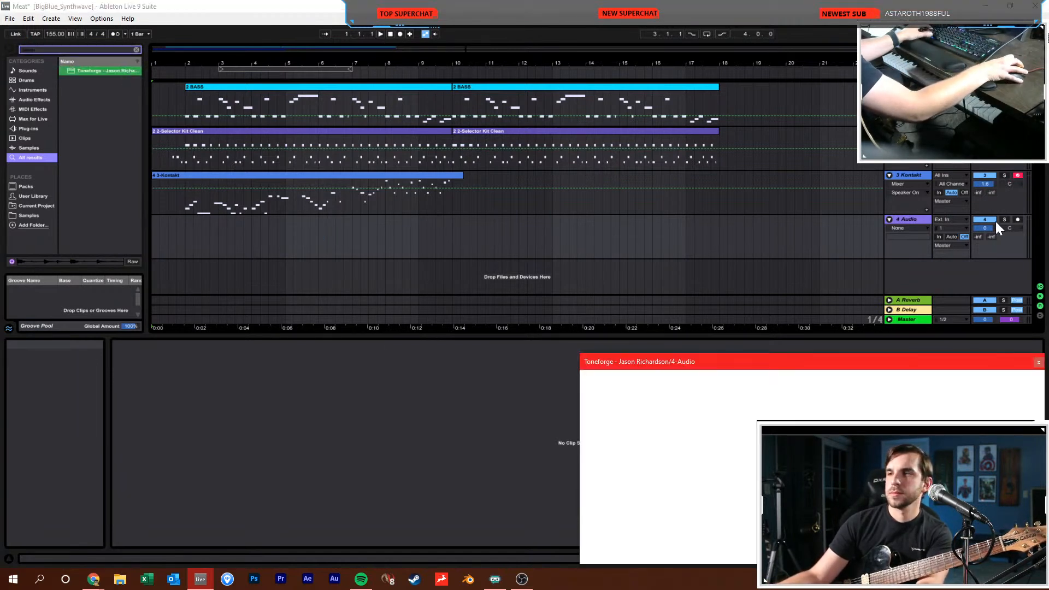
Arm the audio track with monitoring on Auto and lower its volume to -10.9 dB
{"action": "left_click_drag", "start_coordinate": [859, 367], "coordinate": [553, 256]}
{"action": "left_click", "coordinate": [1017, 219]}
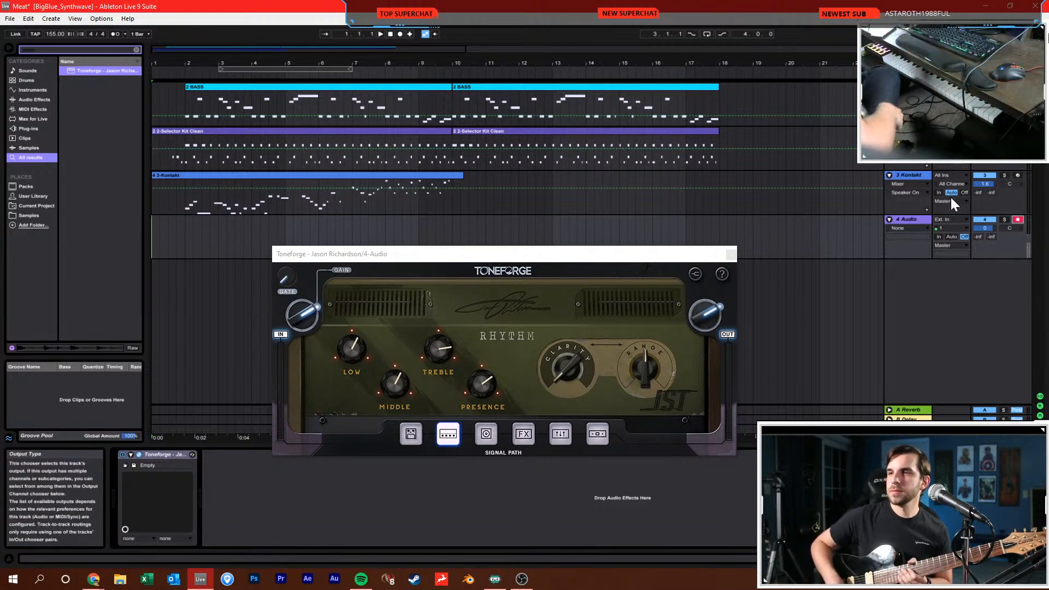
{"action": "left_click_drag", "start_coordinate": [977, 228], "coordinate": [981, 243]}
{"action": "left_click", "coordinate": [952, 236]}
{"action": "left_click", "coordinate": [731, 254]}
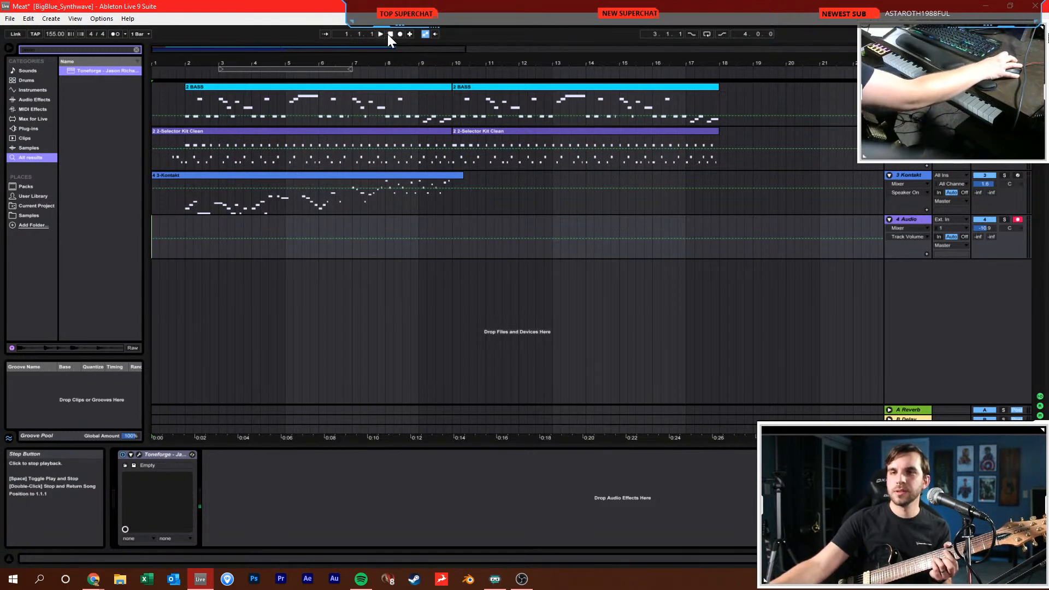
Save the set and set the tempo to 122 BPM
{"action": "left_click", "coordinate": [187, 220]}
{"action": "key", "text": "ctrl+s"}
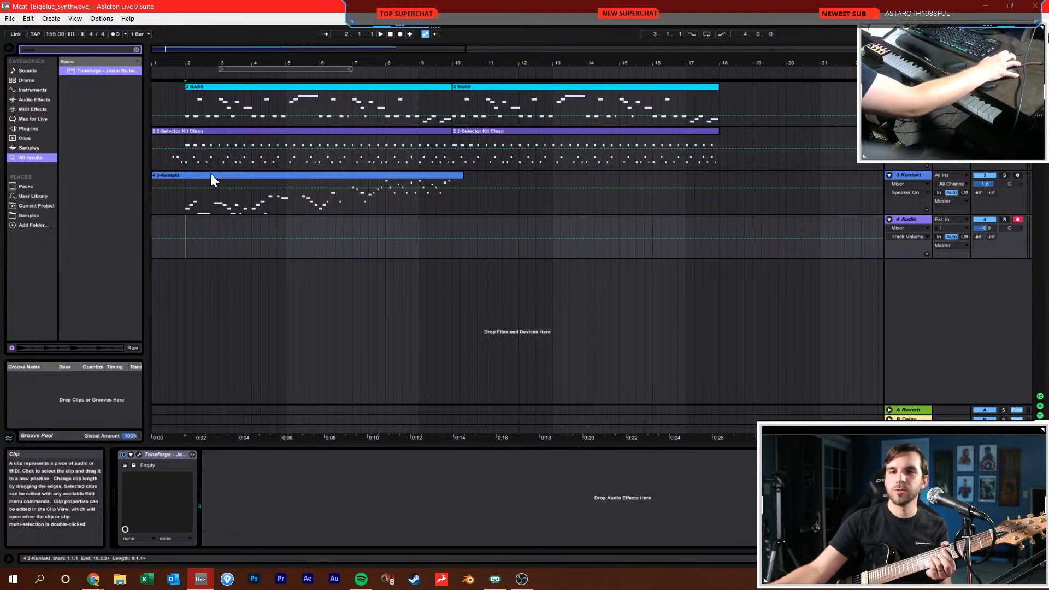
{"action": "left_click", "coordinate": [390, 33]}
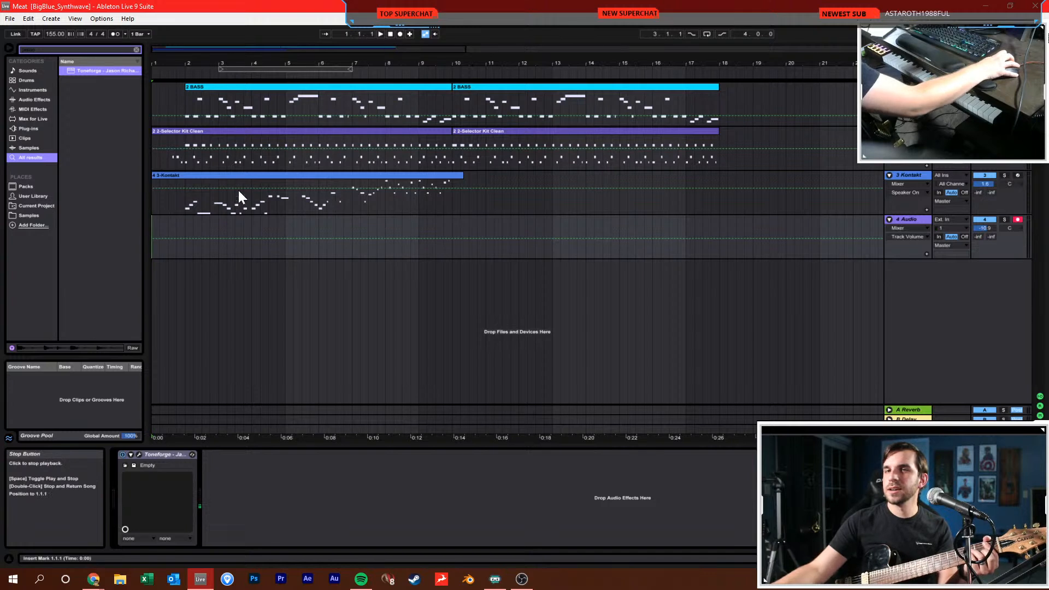
{"action": "left_click", "coordinate": [52, 32]}
{"action": "type", "text": "122"}
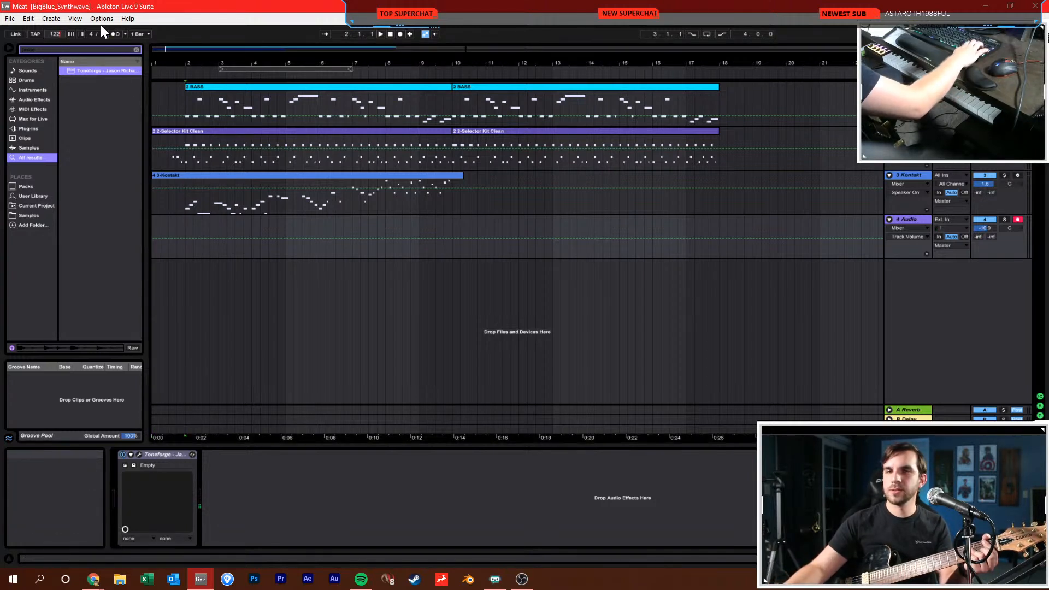
{"action": "key", "text": "Return"}
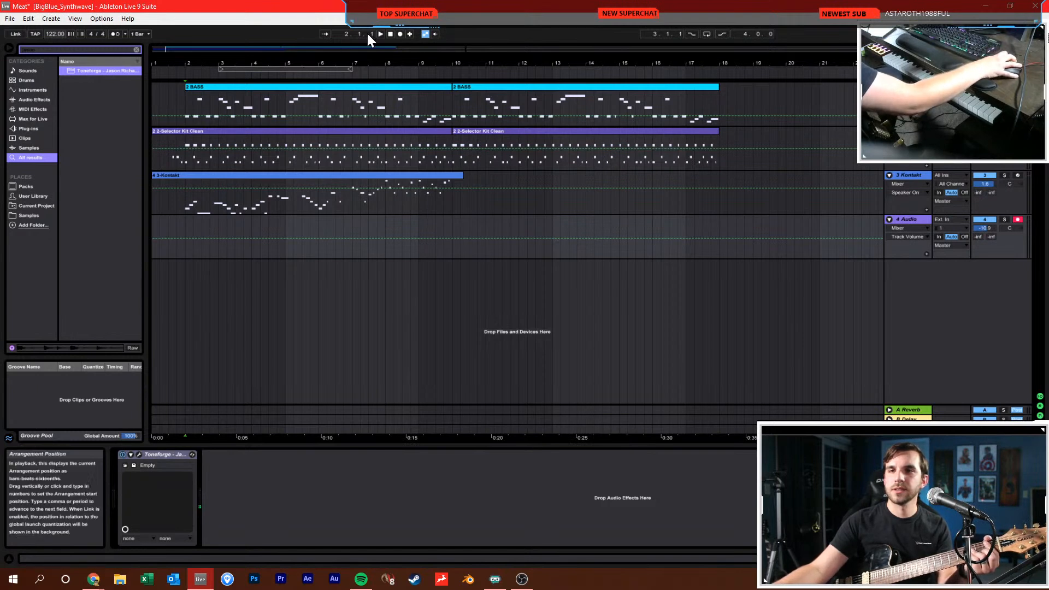
Try recording guitar on the audio track from the song start and deactivate the Kontakt track
{"action": "left_click", "coordinate": [386, 33]}
{"action": "left_click", "coordinate": [399, 35]}
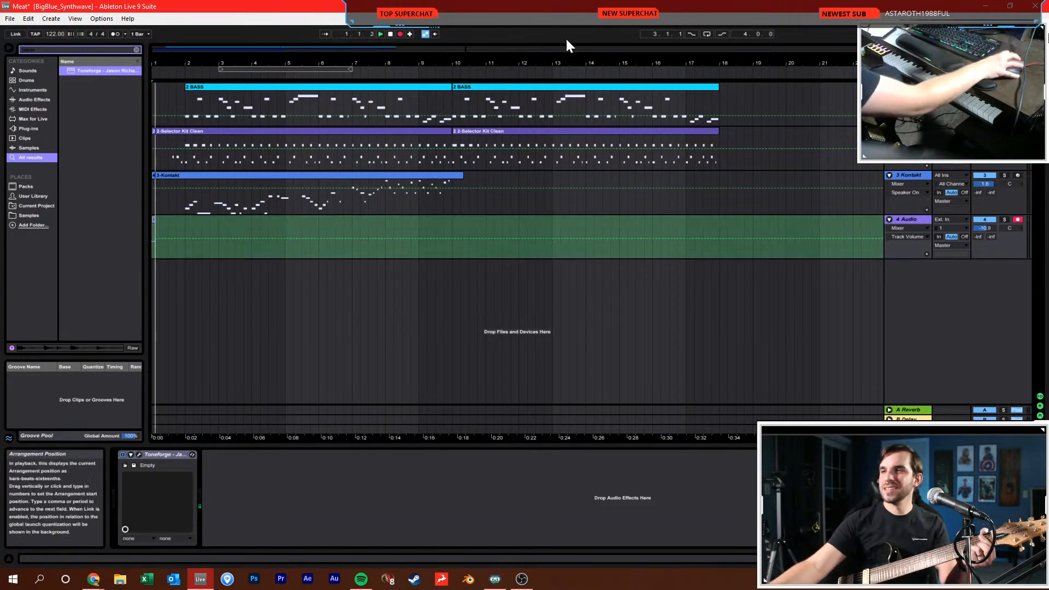
{"action": "left_click", "coordinate": [978, 174]}
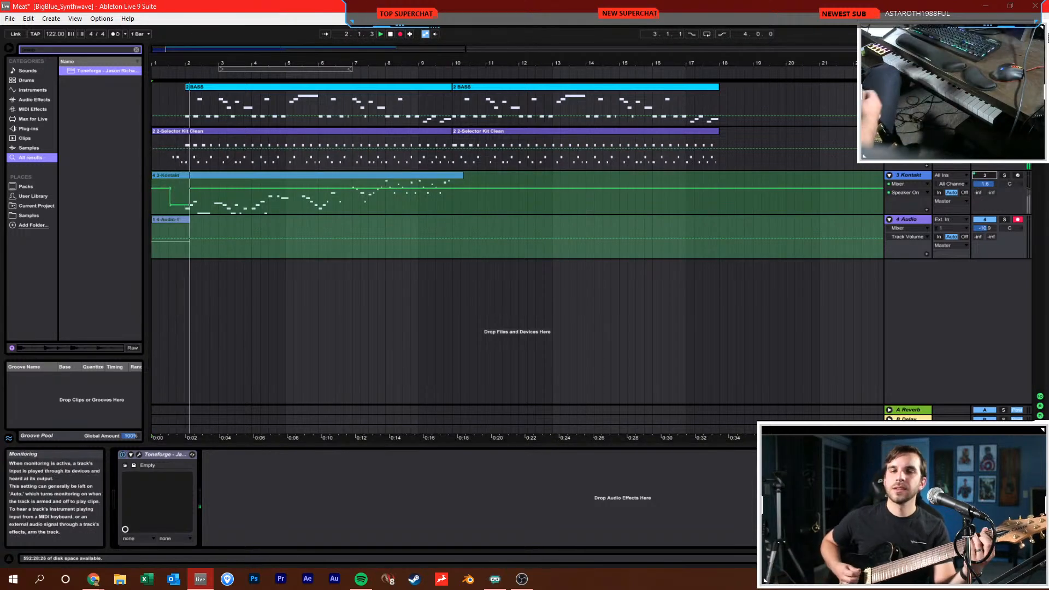
{"action": "key", "text": "space"}
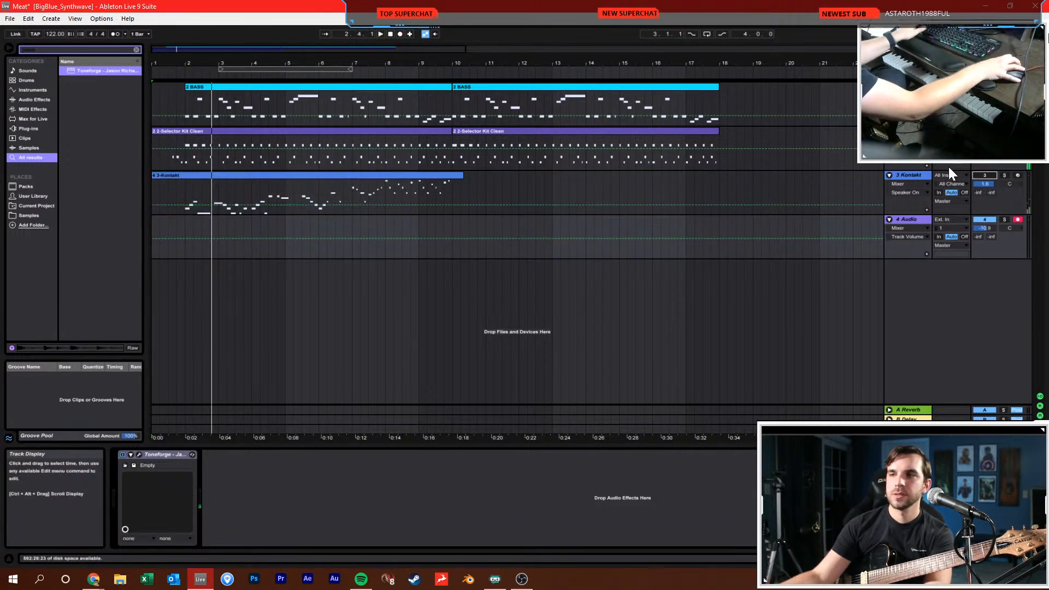
Try recording a guitar take on the audio track over the bass and drums
{"action": "key", "text": "space"}
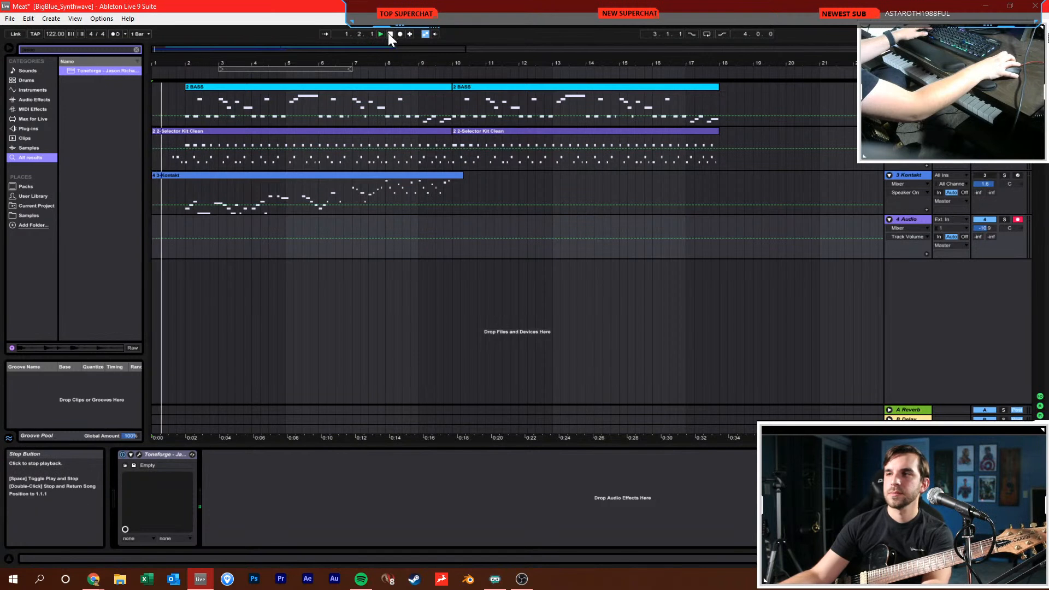
{"action": "left_click", "coordinate": [399, 33]}
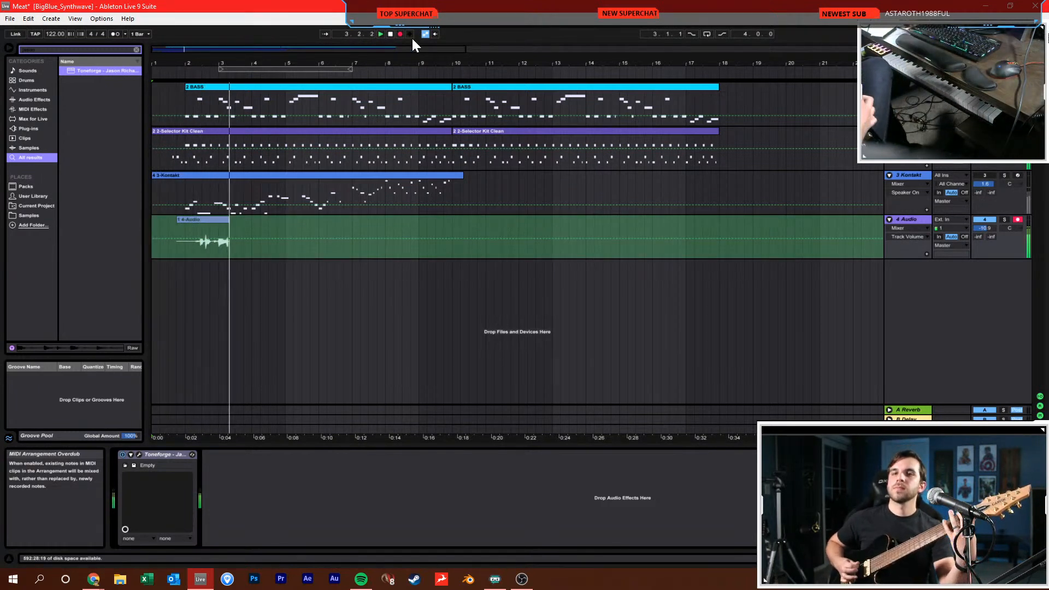
{"action": "key", "text": "F9"}
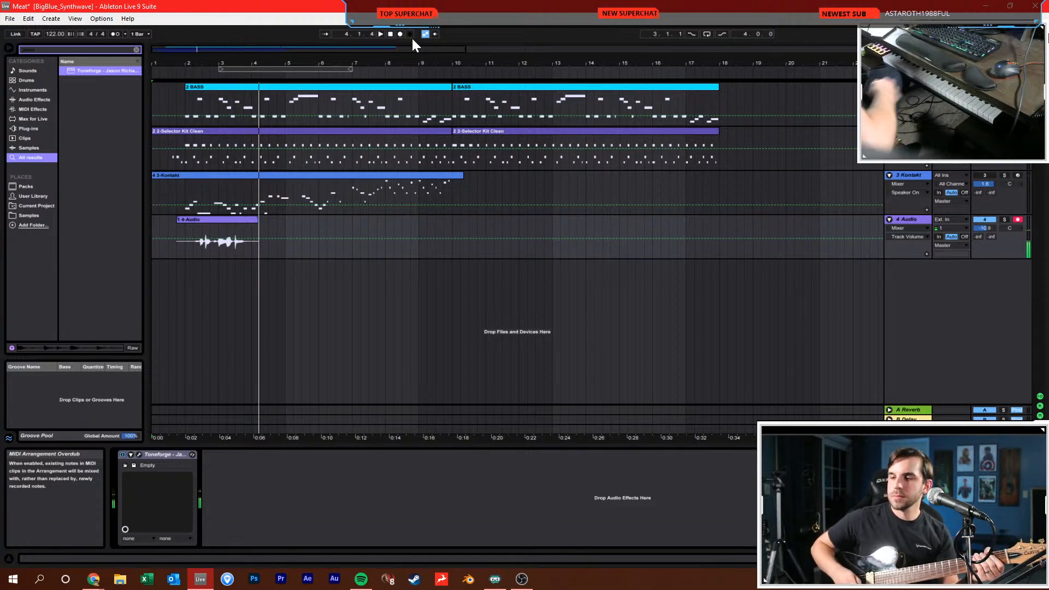
Record a guitar take on the audio track from the song start into bar 10, and return to the start
{"action": "left_click", "coordinate": [398, 31]}
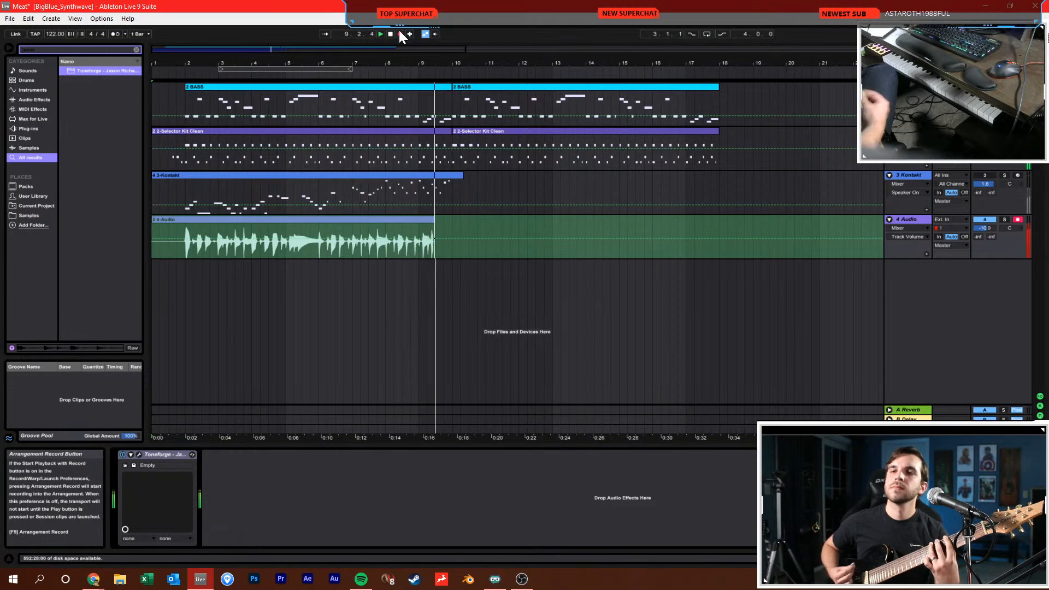
{"action": "left_click", "coordinate": [399, 32]}
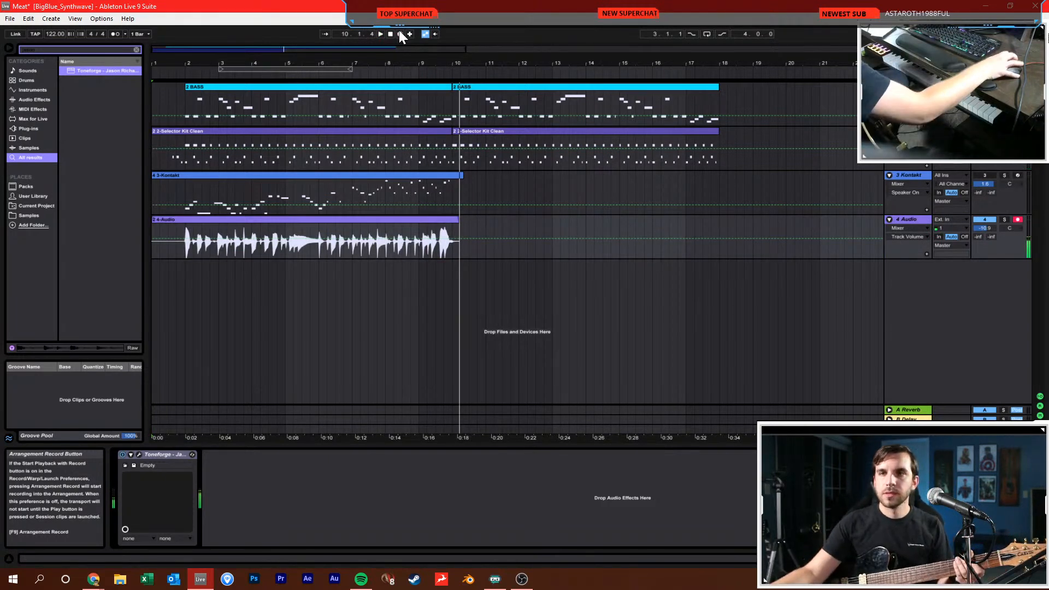
{"action": "left_click", "coordinate": [391, 33]}
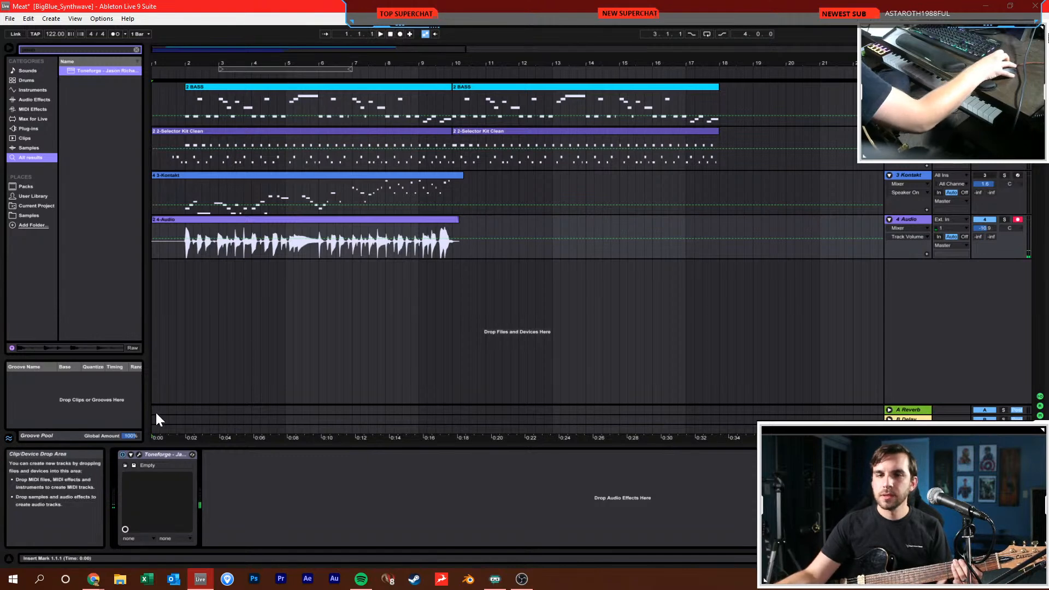
Lower the input level in the audio track's Toneforge plug-in and close its window
{"action": "left_click", "coordinate": [138, 455]}
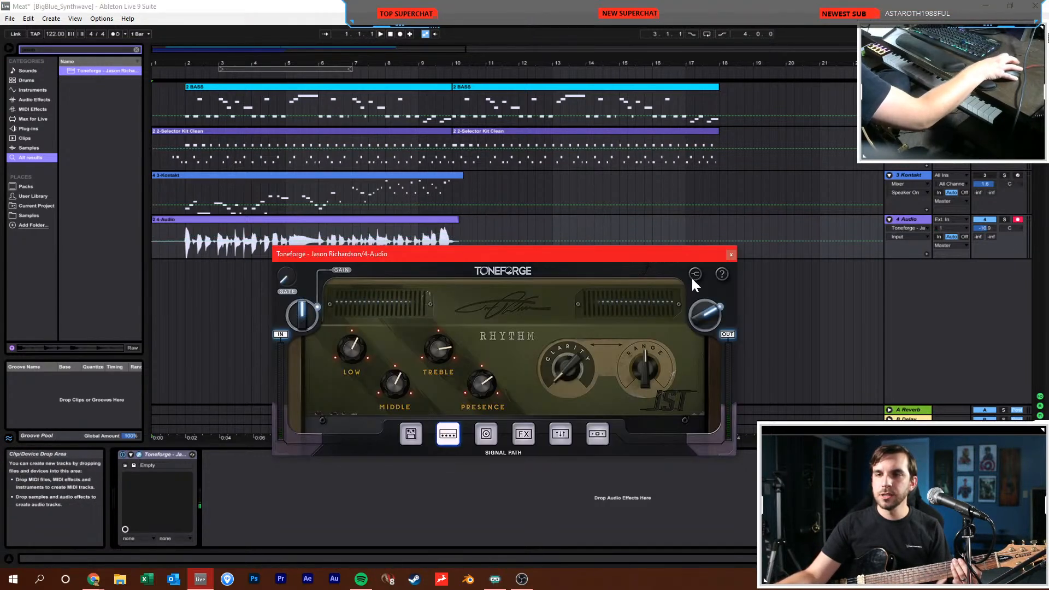
{"action": "left_click", "coordinate": [730, 255]}
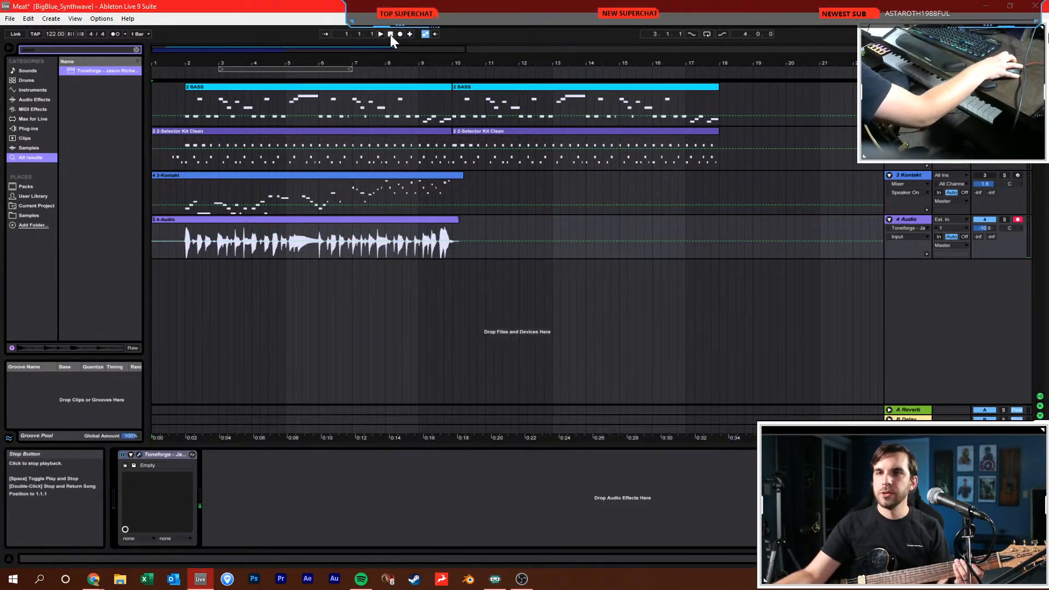
Lower the audio track's volume to -12.7 dB and set the song tempo to 155 BPM
{"action": "left_click_drag", "start_coordinate": [984, 228], "coordinate": [984, 238]}
{"action": "left_click", "coordinate": [58, 35]}
{"action": "type", "text": "155"}
{"action": "key", "text": "Return"}
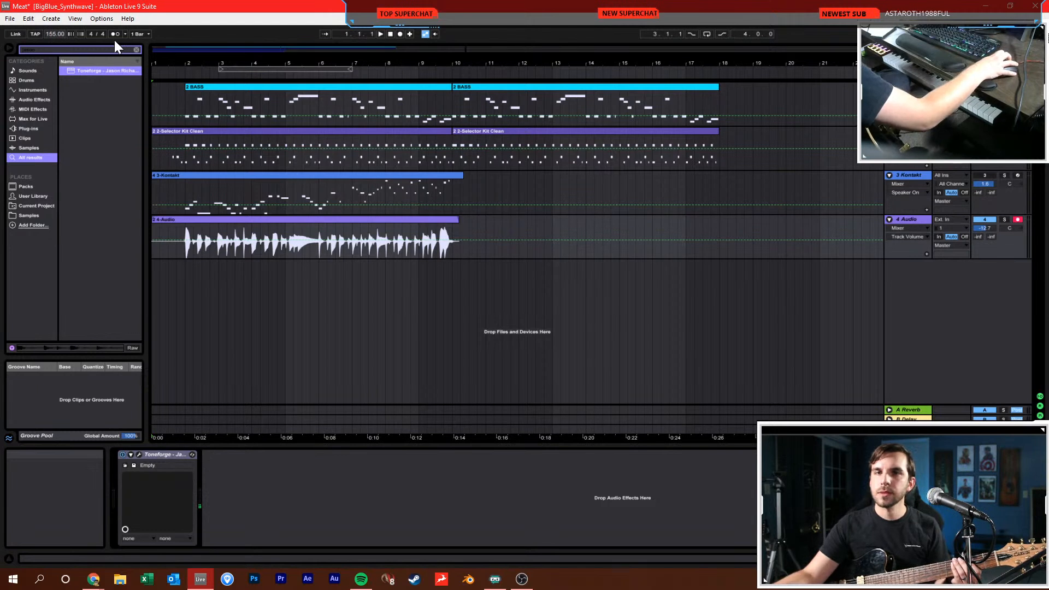
Record a guitar take on the audio track from the song start into bar 10
{"action": "left_click", "coordinate": [400, 34]}
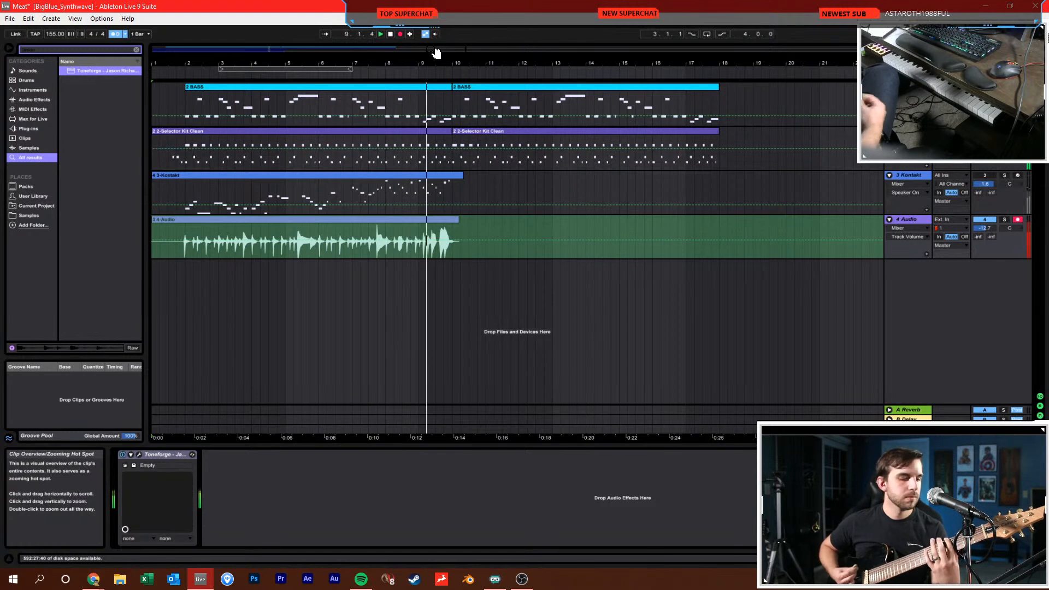
{"action": "key", "text": "space"}
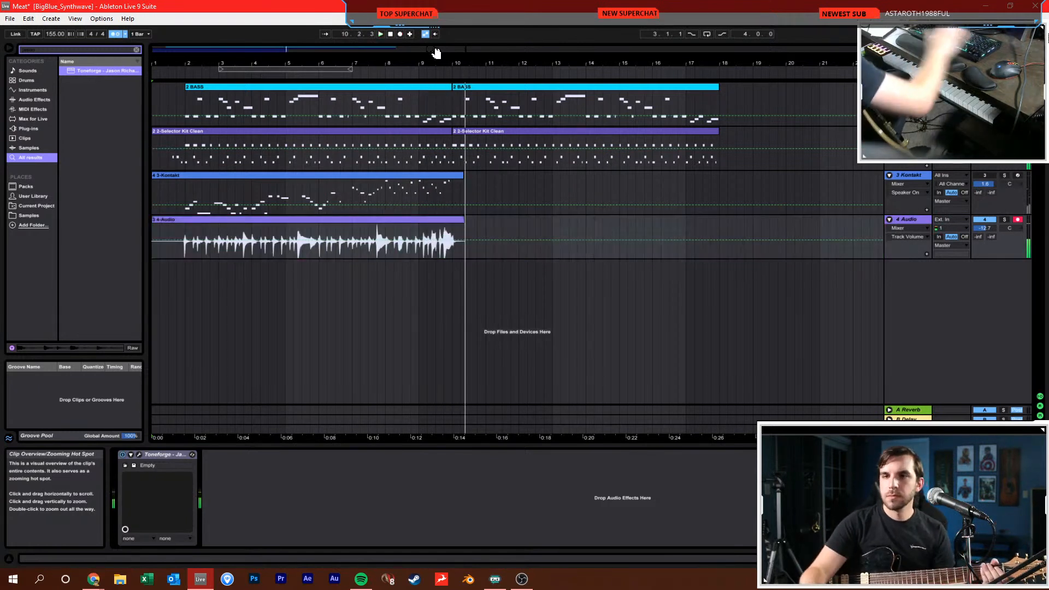
Pan the guitar audio track to 50L and duplicate it with the copy panned to 50R
{"action": "left_click_drag", "start_coordinate": [1008, 229], "coordinate": [1007, 284]}
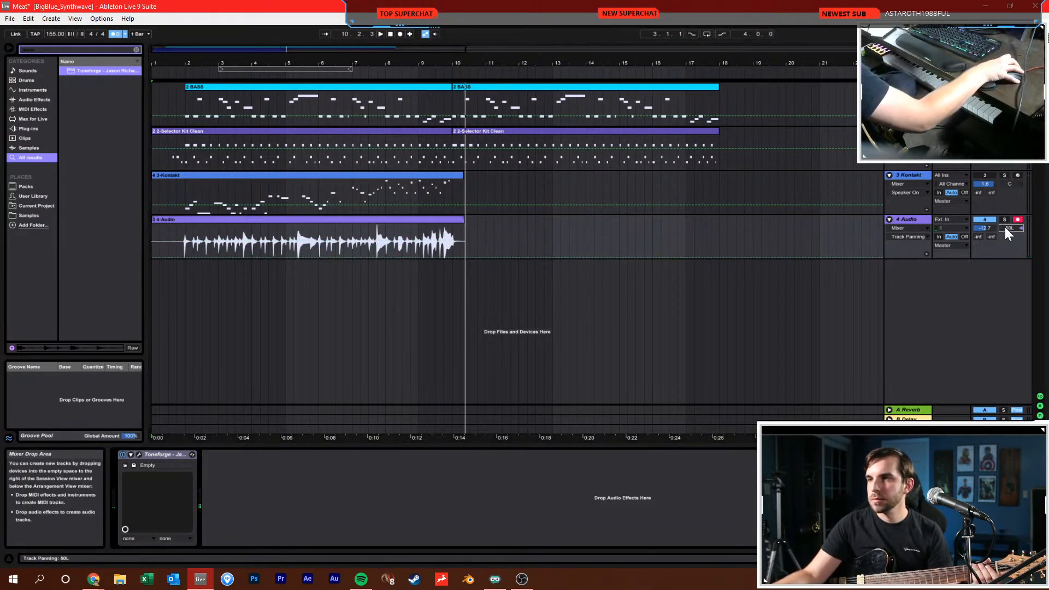
{"action": "left_click", "coordinate": [902, 219]}
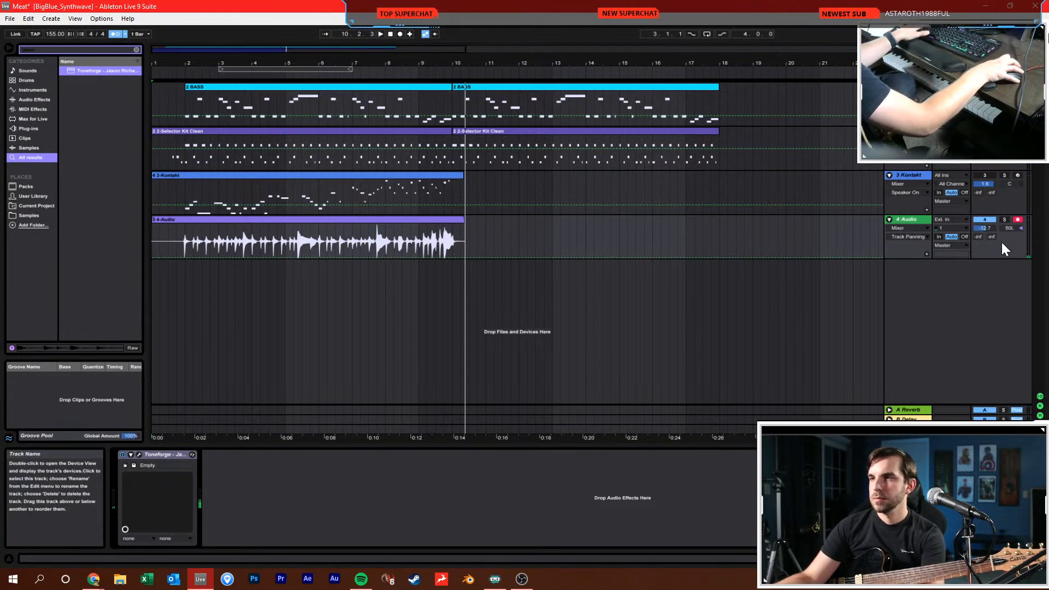
{"action": "key", "text": "ctrl+d"}
{"action": "left_click_drag", "start_coordinate": [1009, 273], "coordinate": [1010, 191]}
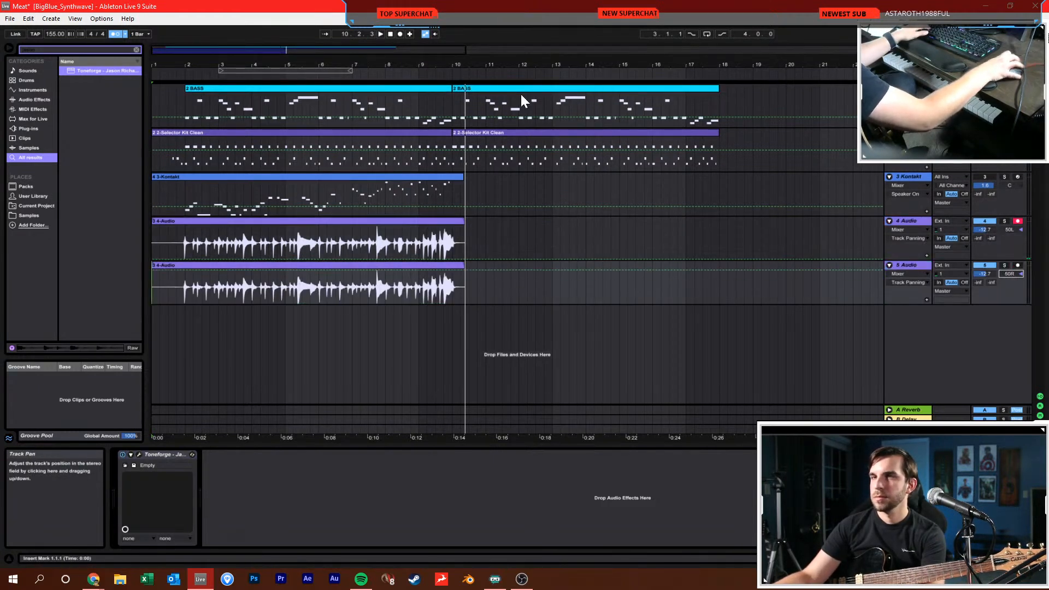
Record a second guitar take on the left-panned audio track from the song start into bar 10
{"action": "left_click", "coordinate": [390, 34]}
{"action": "left_click", "coordinate": [399, 32]}
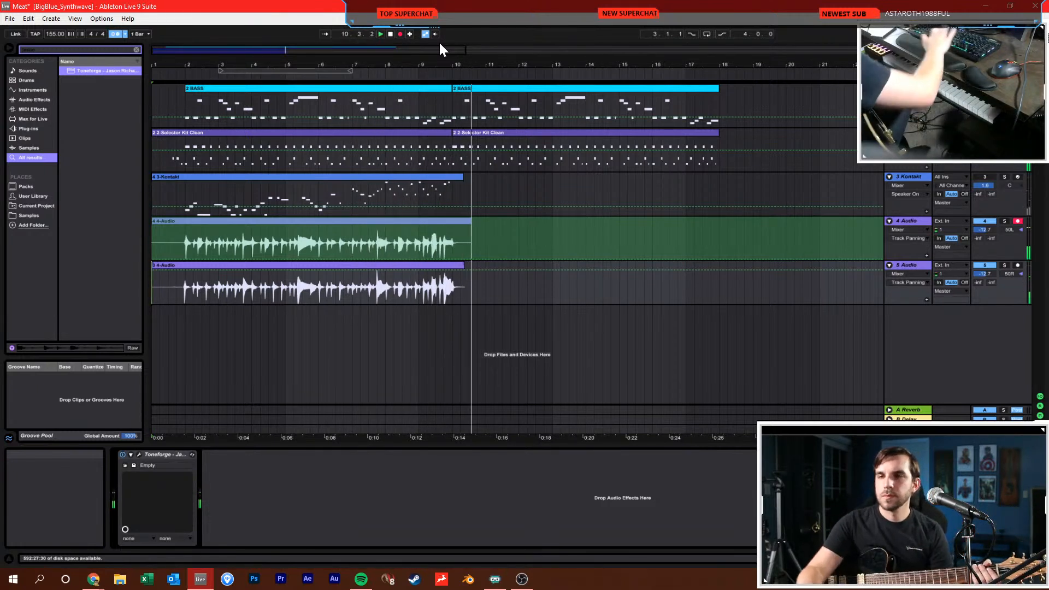
{"action": "key", "text": "F9"}
{"action": "key", "text": "space"}
Move both guitar clips together eight bars later so they start at bar 9, and save the set
{"action": "left_click_drag", "start_coordinate": [183, 244], "coordinate": [455, 305]}
{"action": "left_click", "coordinate": [234, 222]}
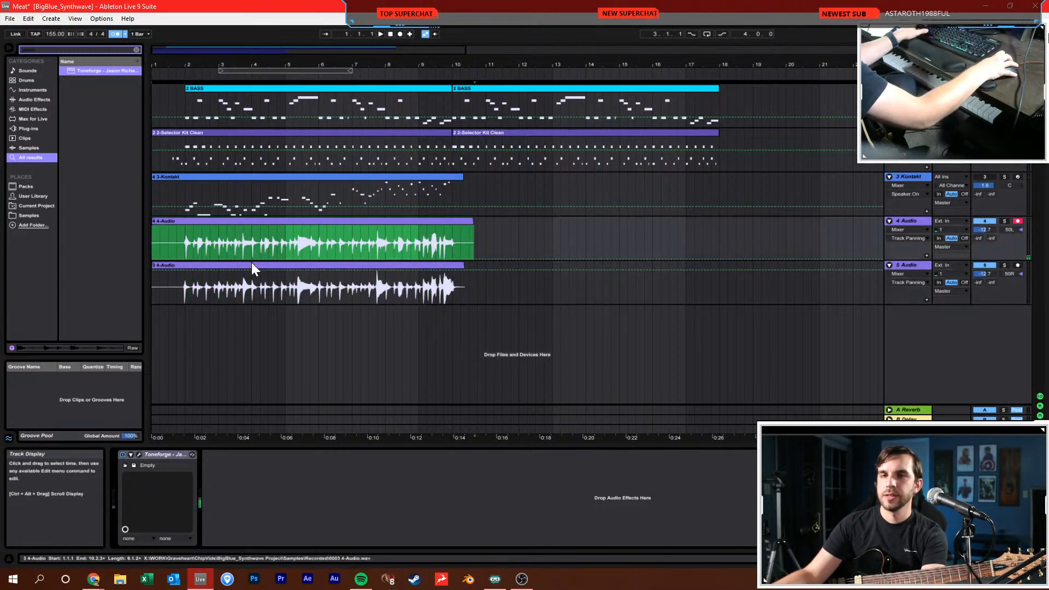
{"action": "left_click", "coordinate": [251, 264], "text": "shift"}
{"action": "left_click_drag", "start_coordinate": [183, 222], "coordinate": [451, 225]}
{"action": "left_click", "coordinate": [395, 245]}
{"action": "key", "text": "ctrl+s"}
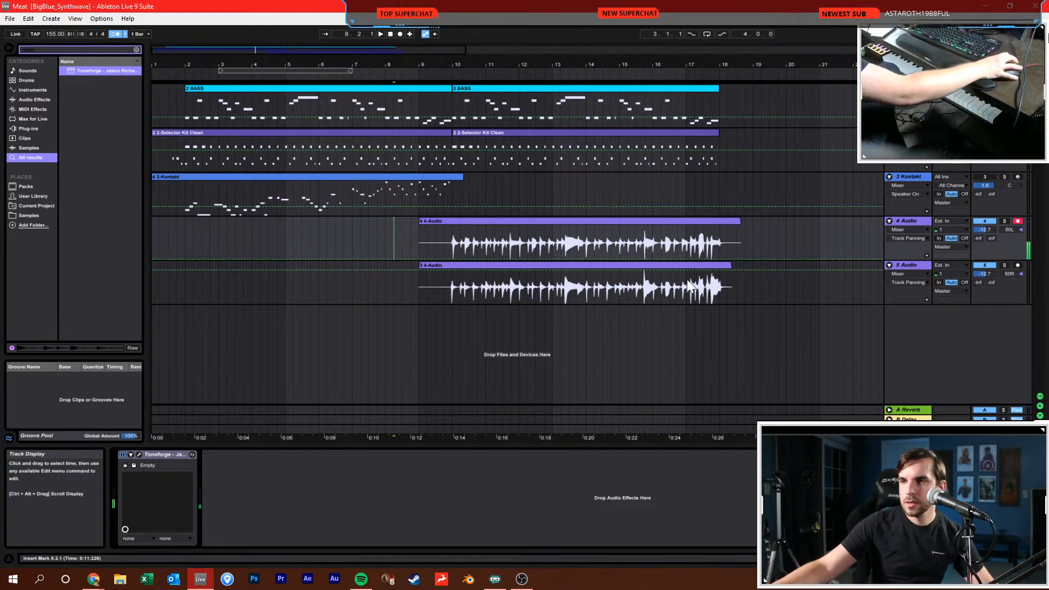
Disarm the left-panned audio track and save the set with the position at the song start
{"action": "left_click", "coordinate": [1018, 221]}
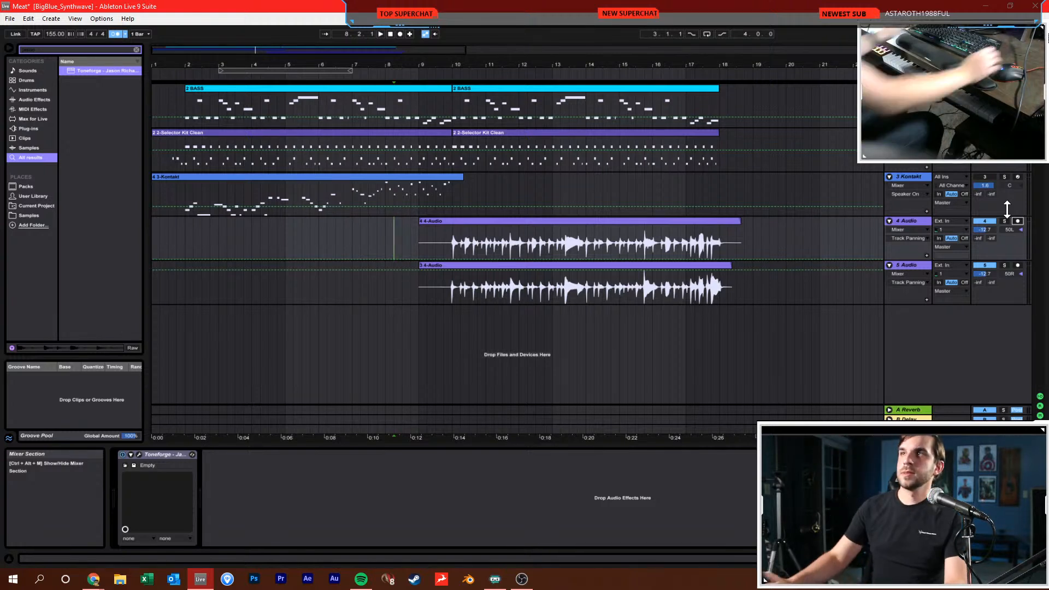
{"action": "key", "text": "Home"}
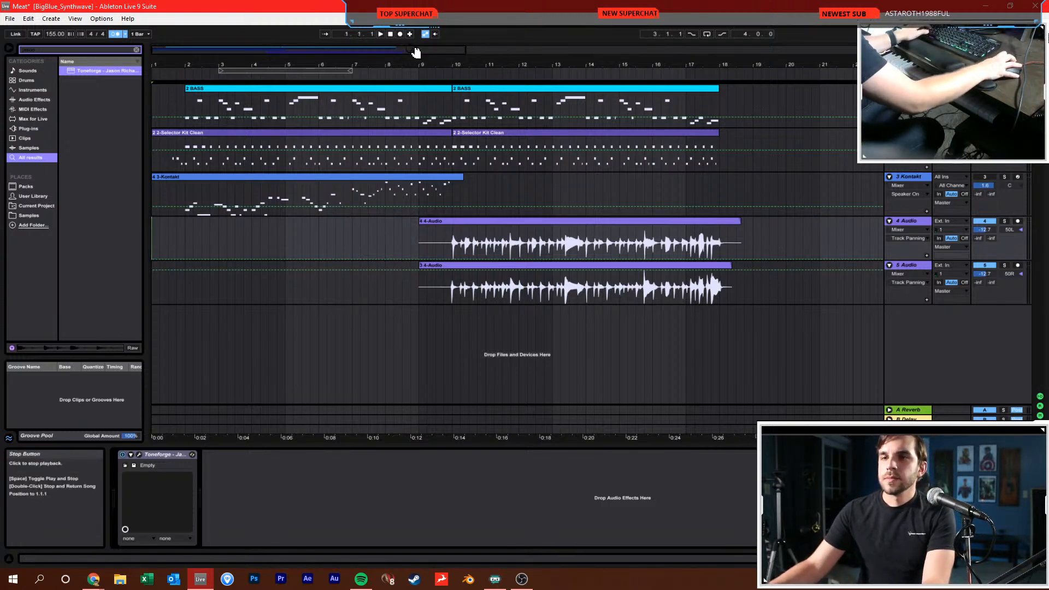
{"action": "key", "text": "ctrl+s"}
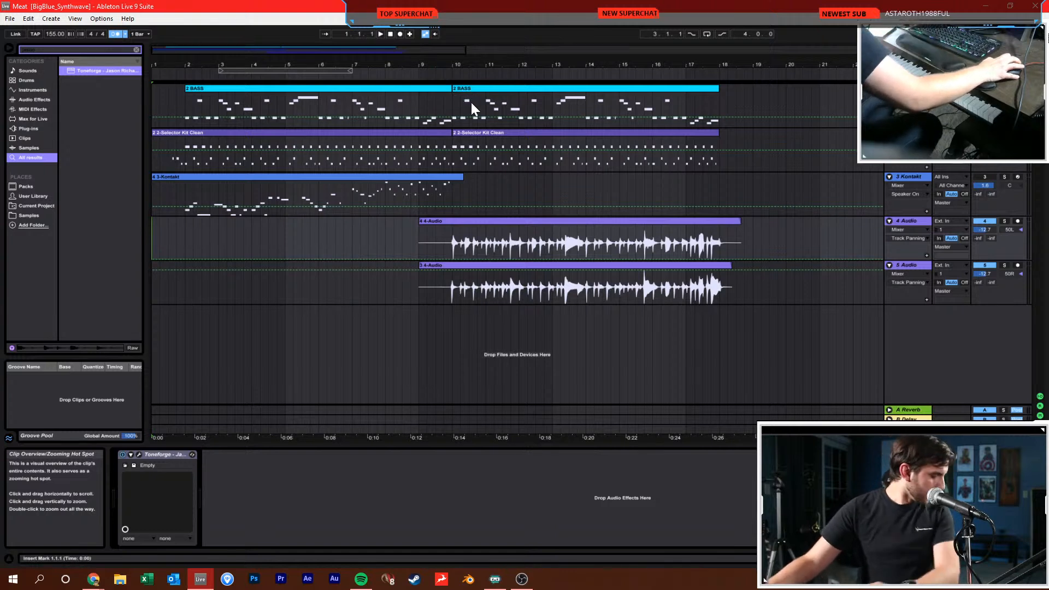
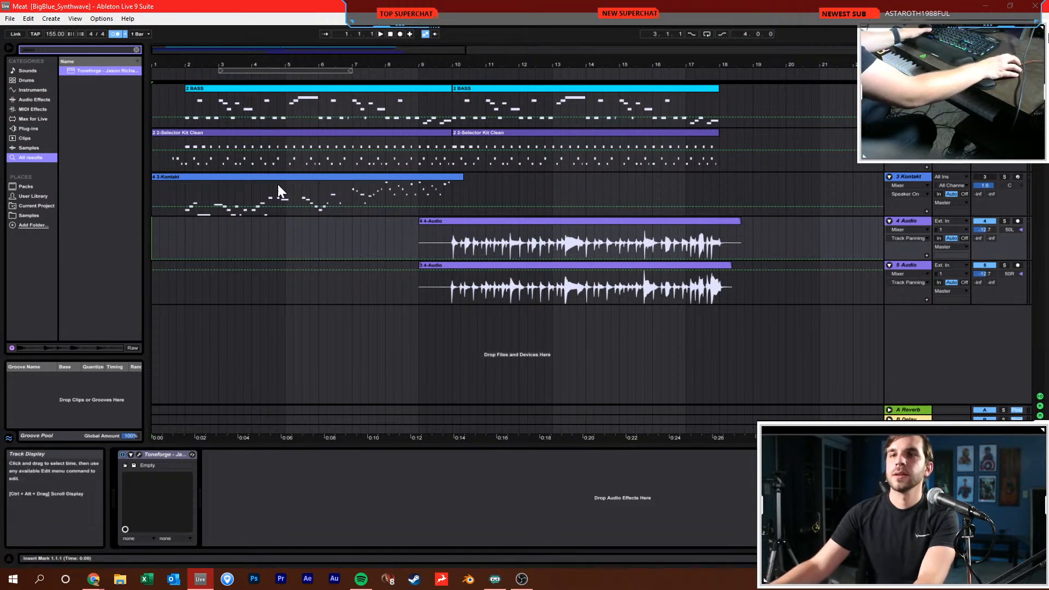
Play the opening bars while turning the metronome off, and reactivate the Kontakt track
{"action": "key", "text": "space"}
{"action": "left_click", "coordinate": [114, 33]}
{"action": "key", "text": "space"}
{"action": "left_click", "coordinate": [985, 176]}
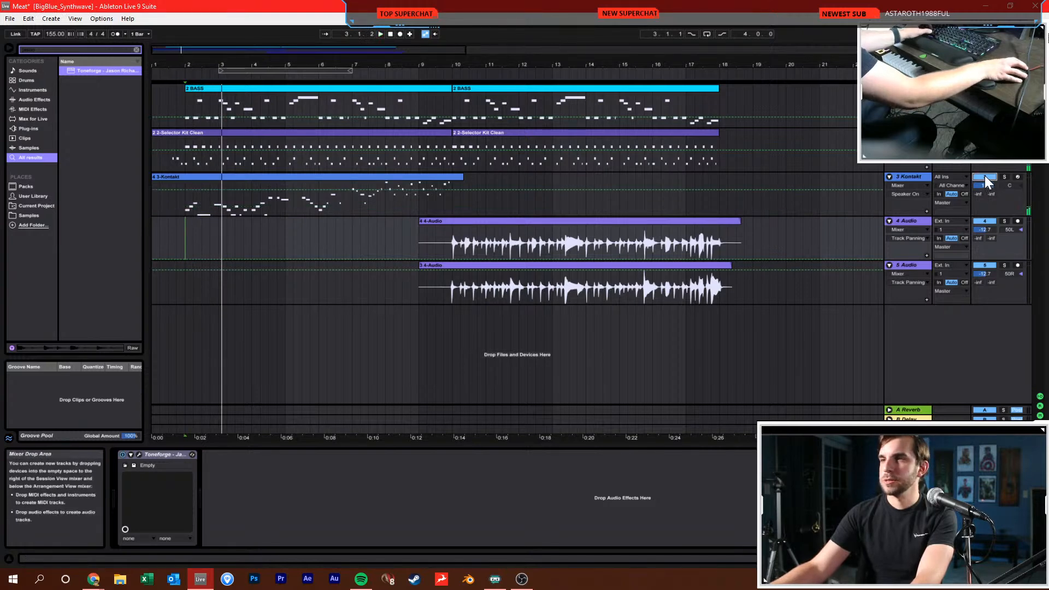
Insert a MIDI track below the Kontakt track and load Serum_x64 on it
{"action": "left_click", "coordinate": [909, 175]}
{"action": "key", "text": "ctrl+shift+t"}
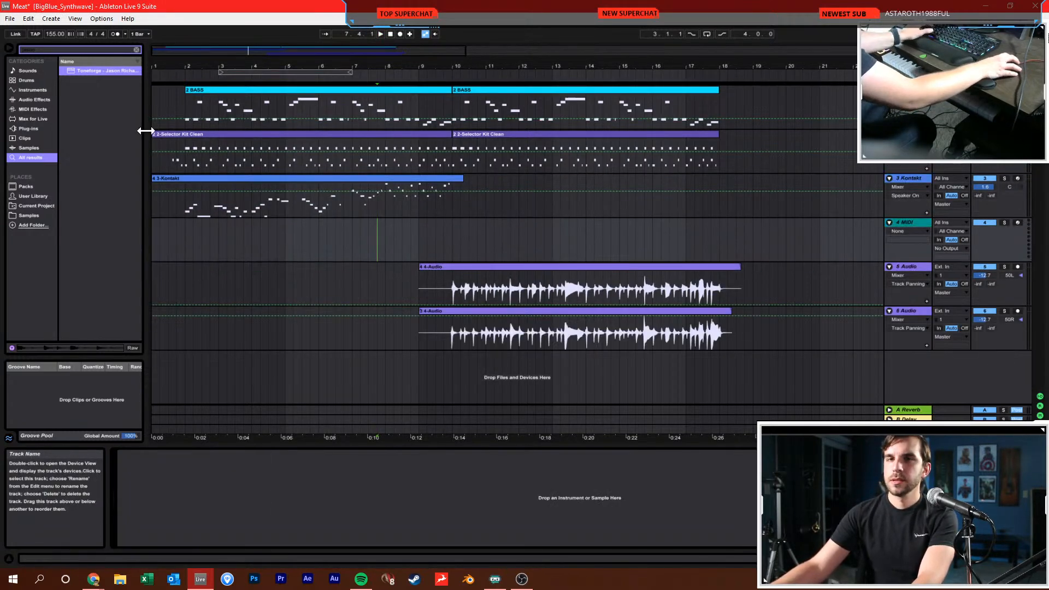
{"action": "key", "text": "ctrl+f"}
{"action": "type", "text": "ser"}
{"action": "left_click_drag", "start_coordinate": [91, 71], "coordinate": [342, 231]}
{"action": "left_click_drag", "start_coordinate": [667, 160], "coordinate": [317, 93]}
Lower the new Serum track's volume and give oscillator A 8 unison voices with reduced detune
{"action": "left_click_drag", "start_coordinate": [991, 236], "coordinate": [991, 262]}
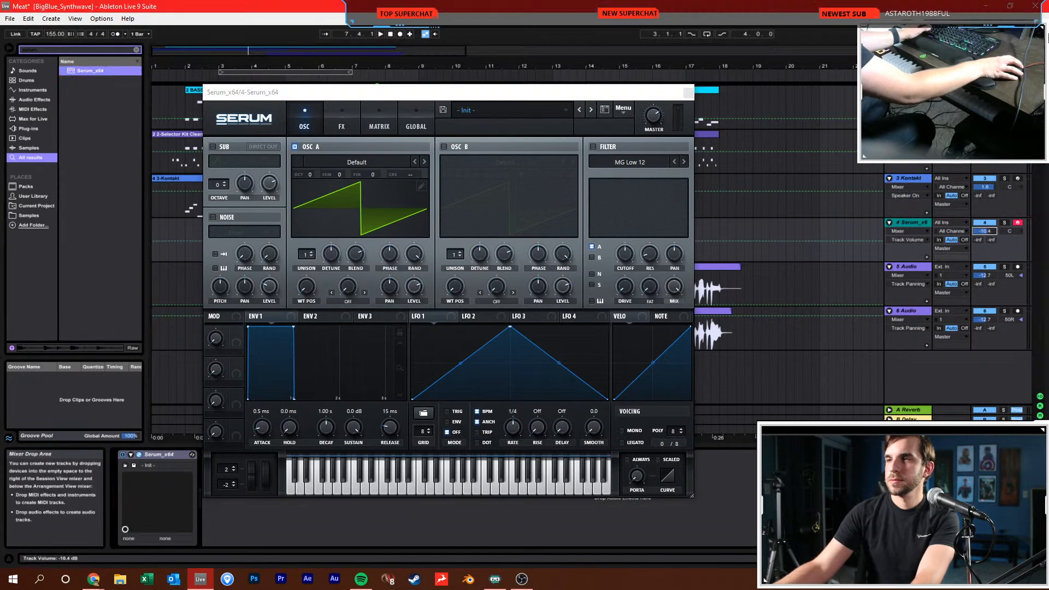
{"action": "left_click_drag", "start_coordinate": [304, 254], "coordinate": [304, 243]}
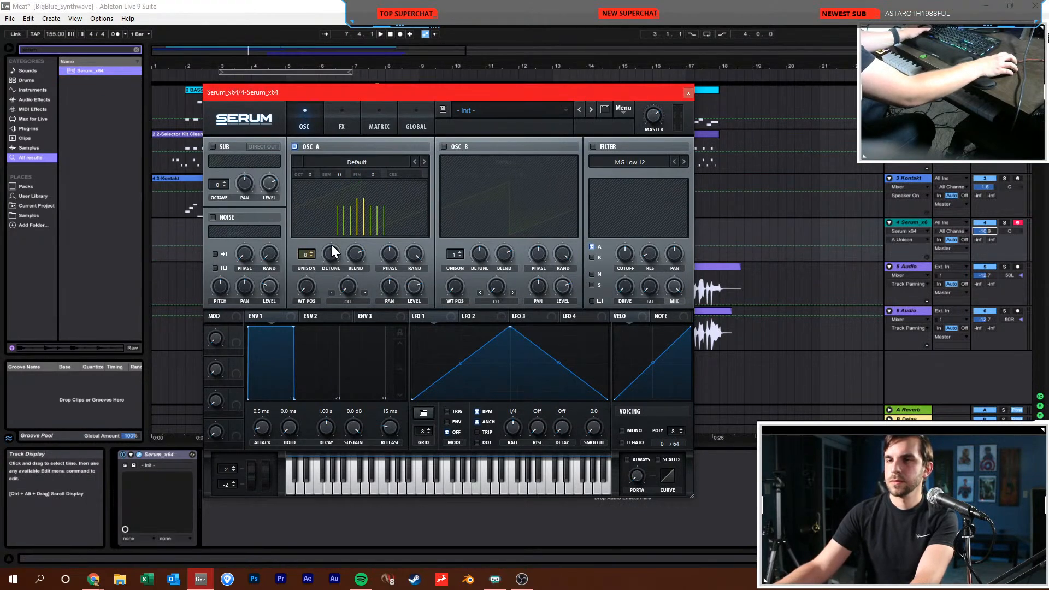
{"action": "left_click_drag", "start_coordinate": [331, 286], "coordinate": [329, 295]}
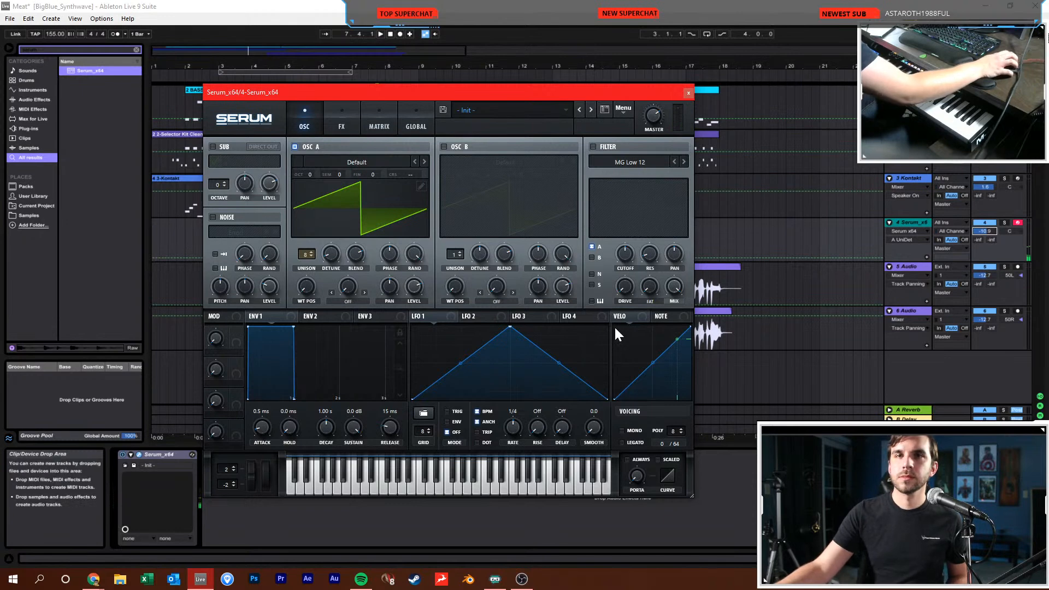
Set the Serum patch's voicing to mono with always-on portamento
{"action": "mouse_move", "coordinate": [473, 93]}
{"action": "left_mouse_down"}
{"action": "mouse_move", "coordinate": [480, 66]}
{"action": "mouse_move", "coordinate": [476, 77]}
{"action": "left_mouse_up"}
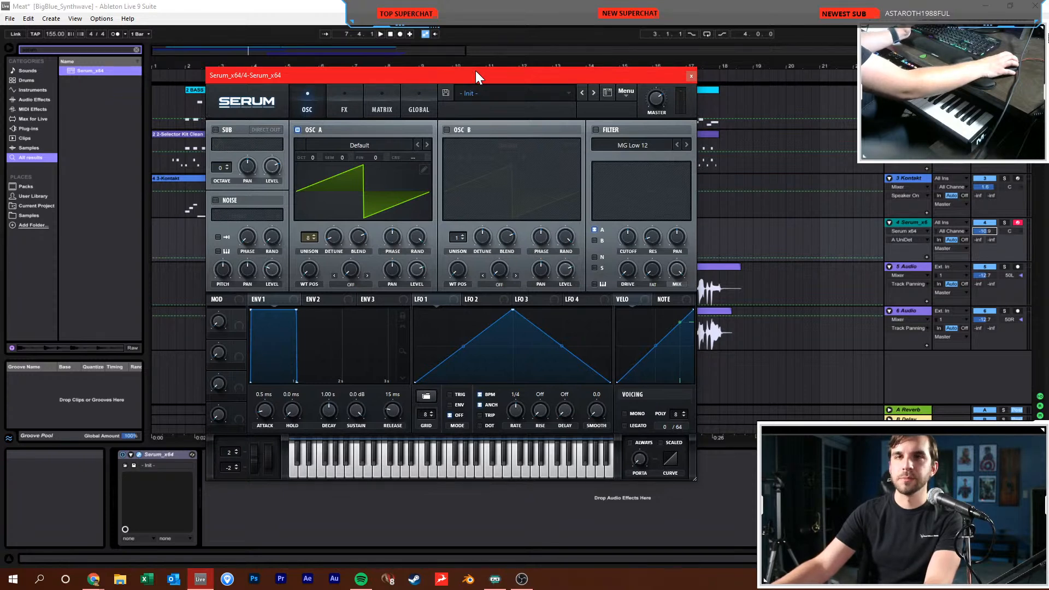
{"action": "left_click_drag", "start_coordinate": [488, 79], "coordinate": [486, 80]}
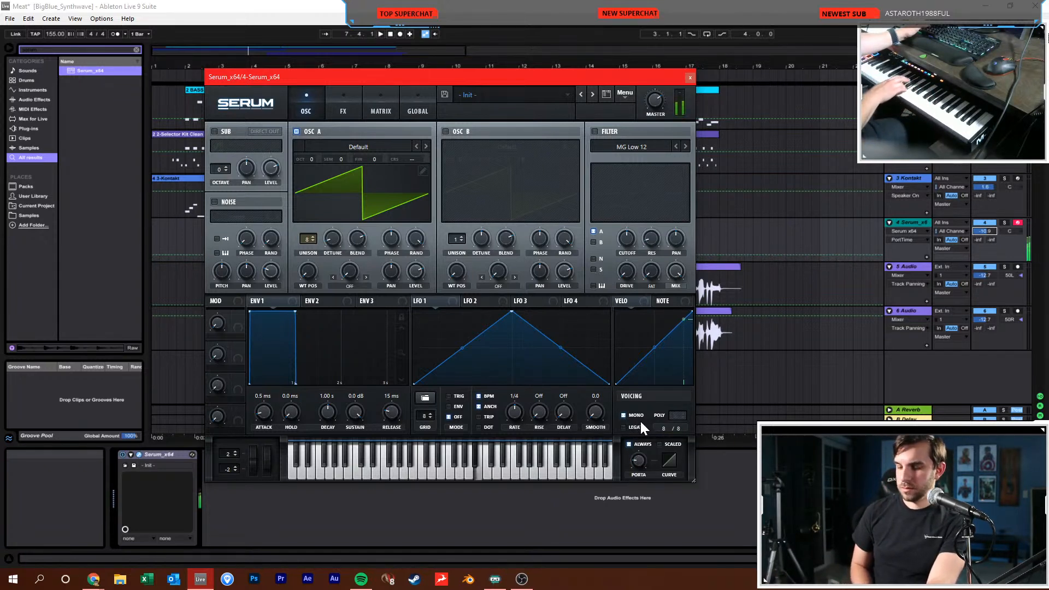
{"action": "left_click", "coordinate": [628, 444]}
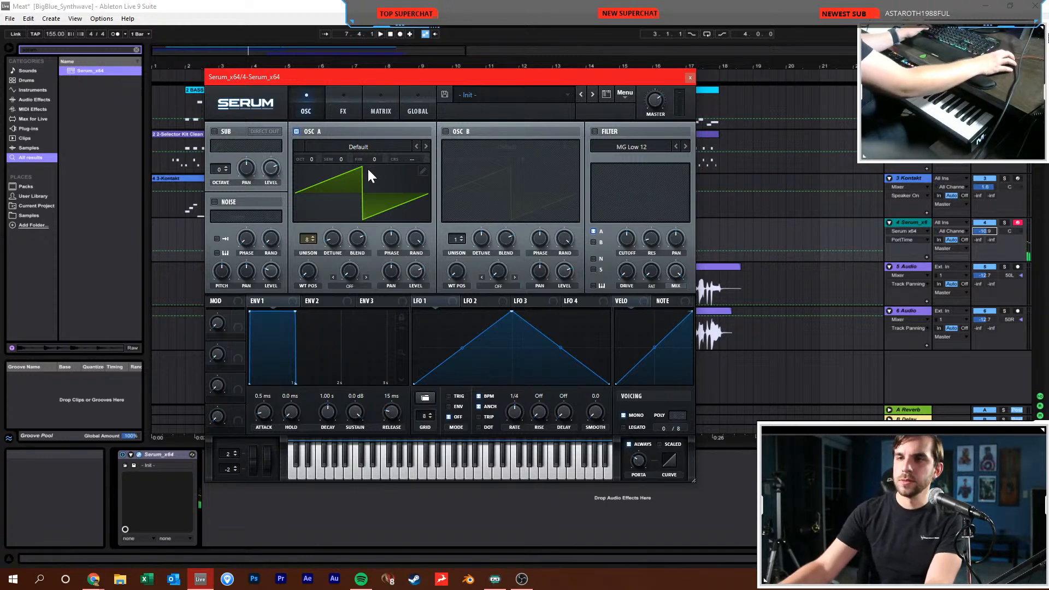
Add a HardClip distortion effect to the Serum patch and lower its track volume to -17.2 dB
{"action": "left_click", "coordinate": [382, 108]}
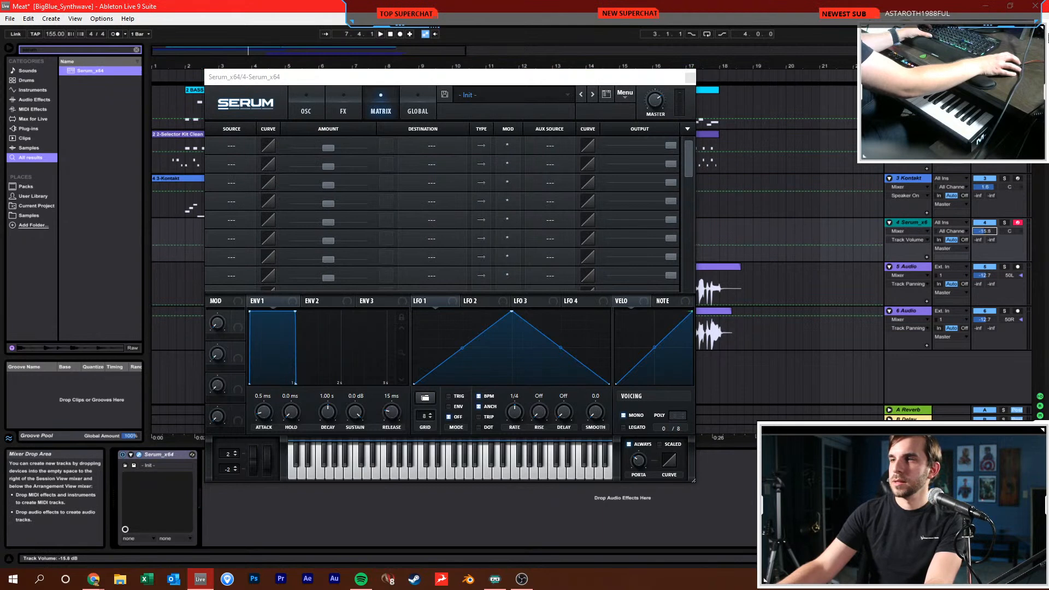
{"action": "left_click", "coordinate": [343, 107]}
{"action": "left_click", "coordinate": [218, 150]}
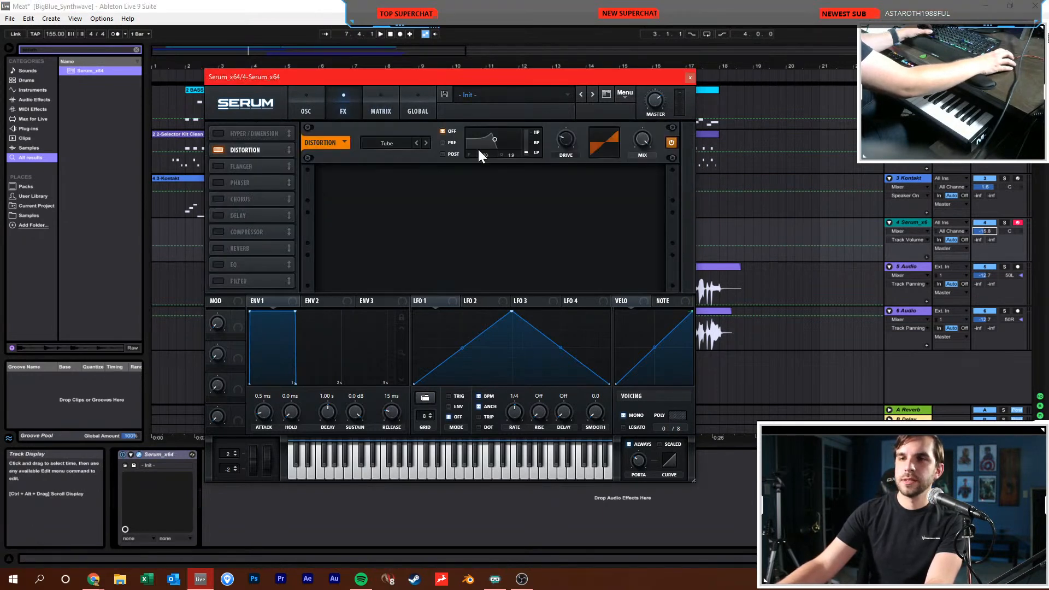
{"action": "left_click", "coordinate": [426, 143]}
{"action": "left_click", "coordinate": [426, 143]}
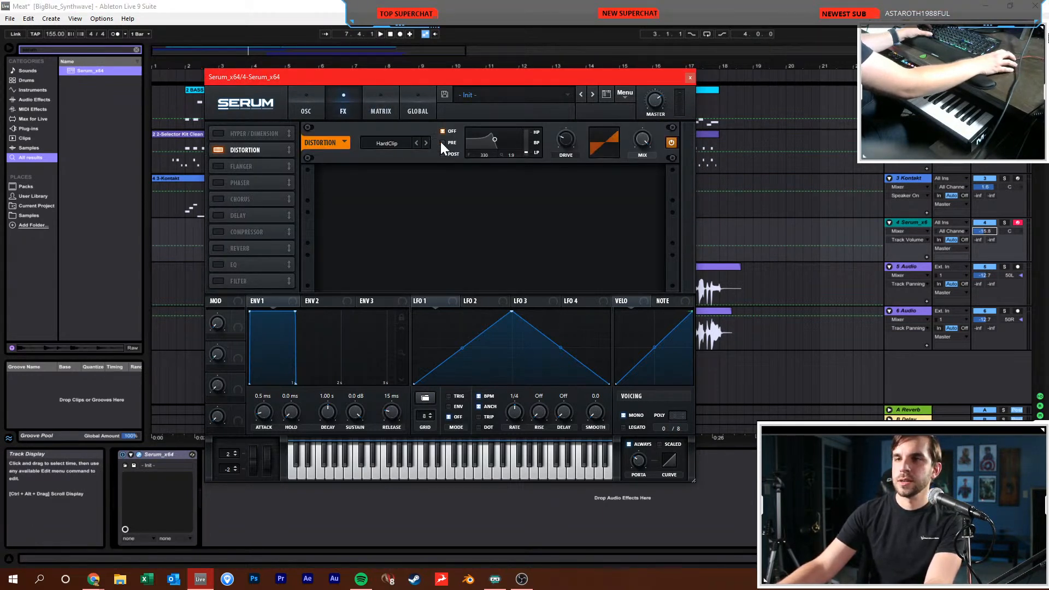
{"action": "left_click_drag", "start_coordinate": [983, 231], "coordinate": [993, 239]}
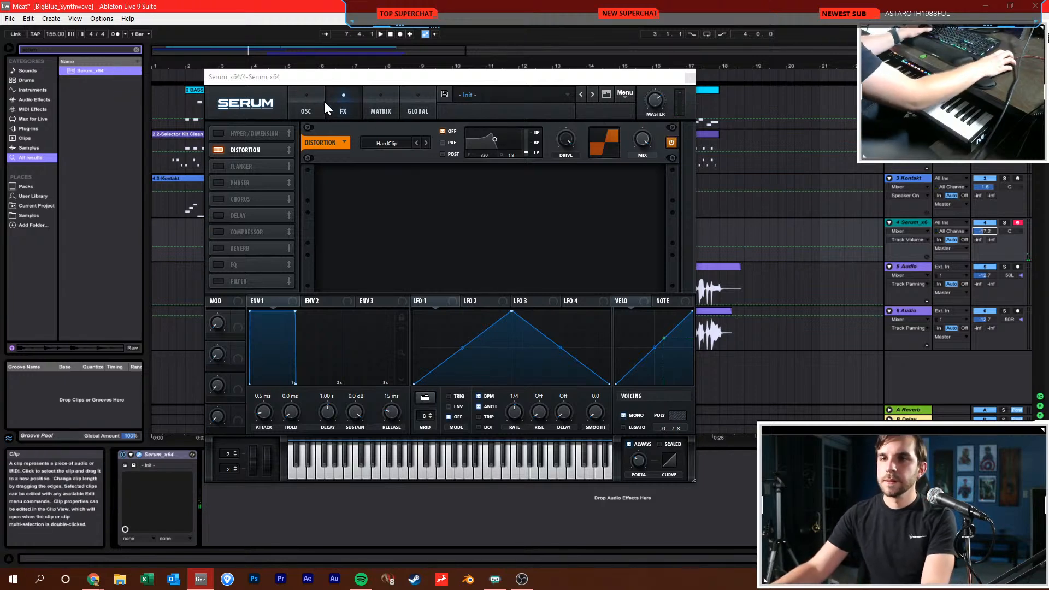
Turn on oscillator B one octave down with 12 unison voices and reduced detune
{"action": "left_click", "coordinate": [310, 105]}
{"action": "left_click", "coordinate": [445, 132]}
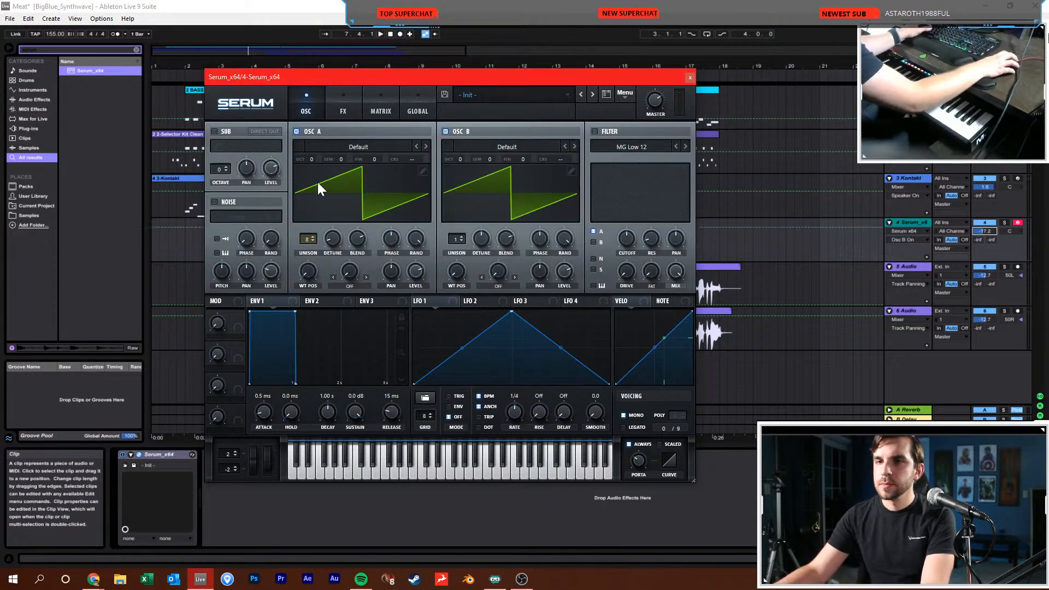
{"action": "left_click_drag", "start_coordinate": [461, 159], "coordinate": [456, 166]}
{"action": "left_click_drag", "start_coordinate": [458, 239], "coordinate": [485, 260]}
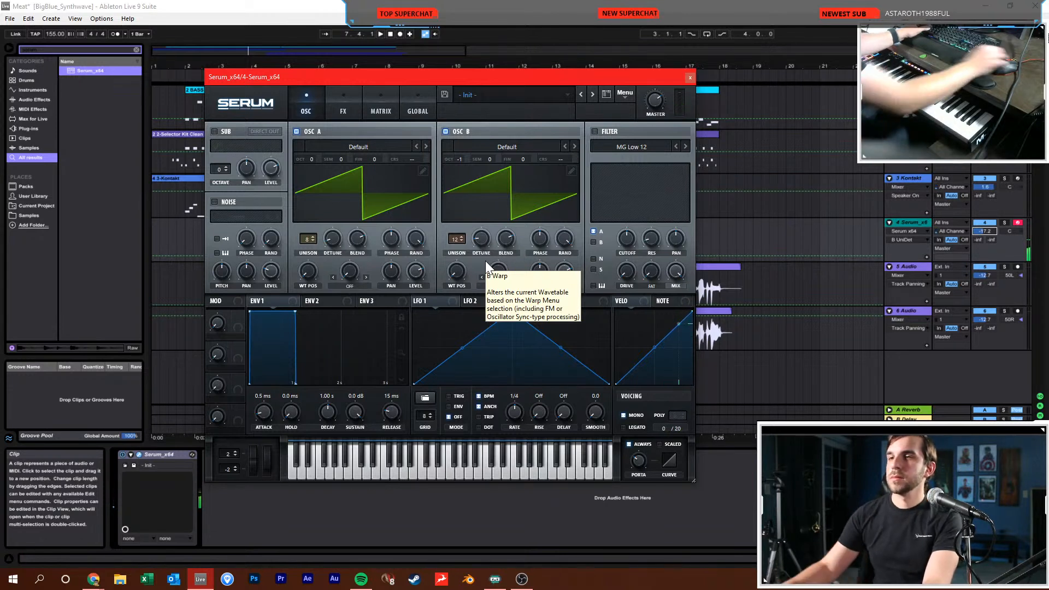
Enable the MG Low 12 filter, adjust its cutoff and raise its resonance
{"action": "left_click", "coordinate": [595, 131]}
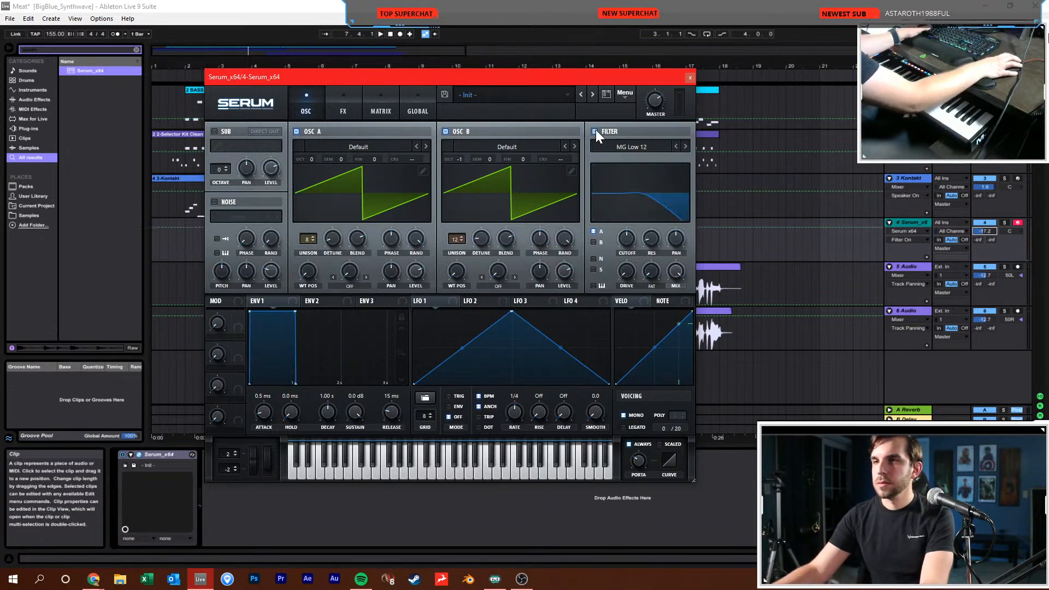
{"action": "left_click_drag", "start_coordinate": [630, 237], "coordinate": [620, 276]}
{"action": "left_click_drag", "start_coordinate": [643, 242], "coordinate": [650, 221]}
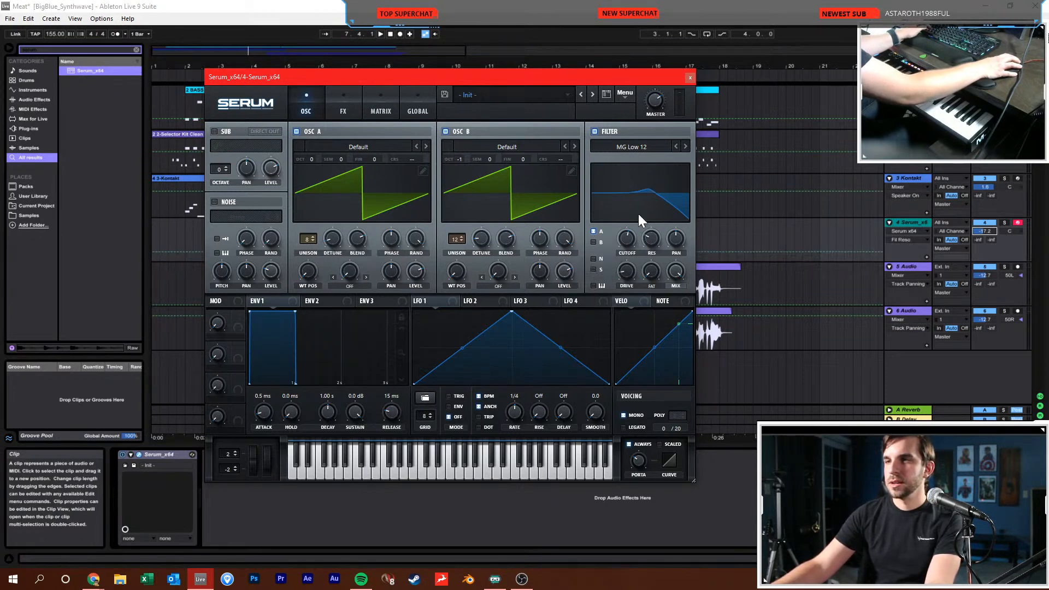
Modulate the filter cutoff with envelope 1 and lower the cutoff
{"action": "left_click", "coordinate": [333, 92]}
{"action": "left_click", "coordinate": [381, 105]}
{"action": "left_click", "coordinate": [306, 105]}
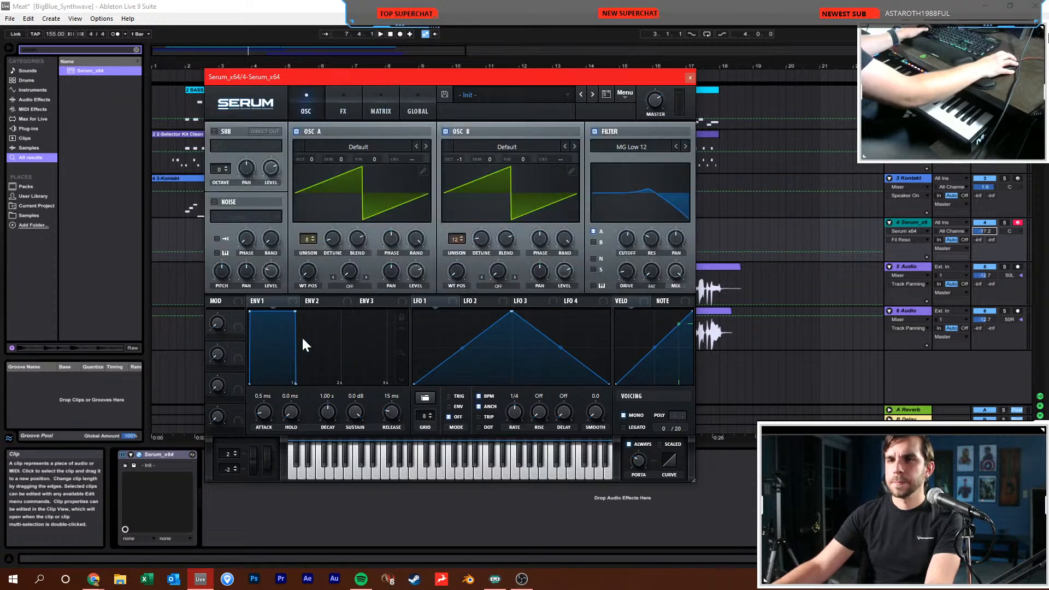
{"action": "mouse_move", "coordinate": [623, 232]}
{"action": "left_mouse_down"}
{"action": "mouse_move", "coordinate": [617, 255]}
{"action": "mouse_move", "coordinate": [617, 226]}
{"action": "left_mouse_up"}
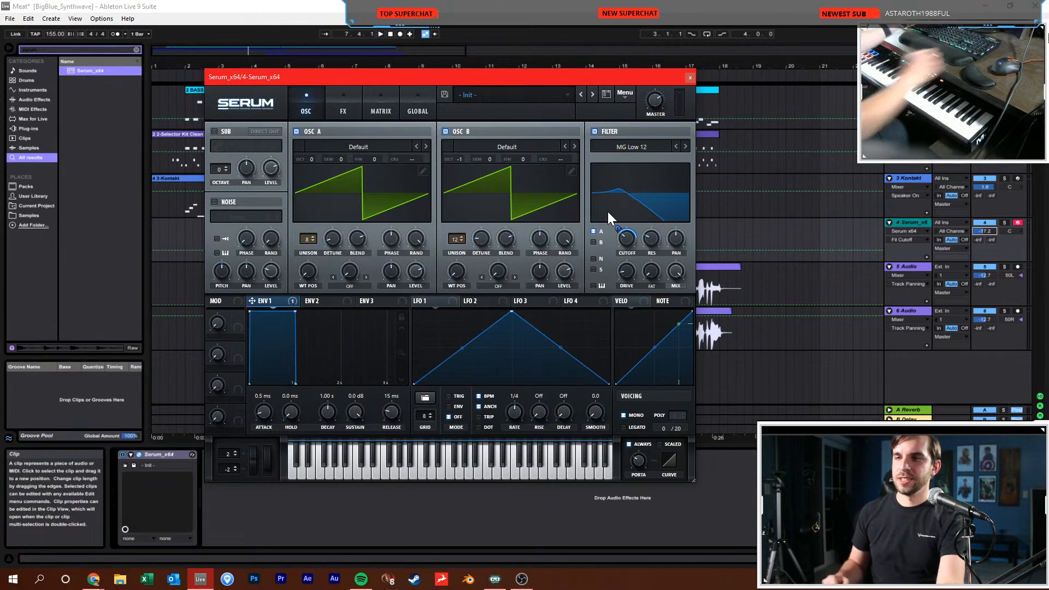
{"action": "left_click_drag", "start_coordinate": [628, 247], "coordinate": [628, 235]}
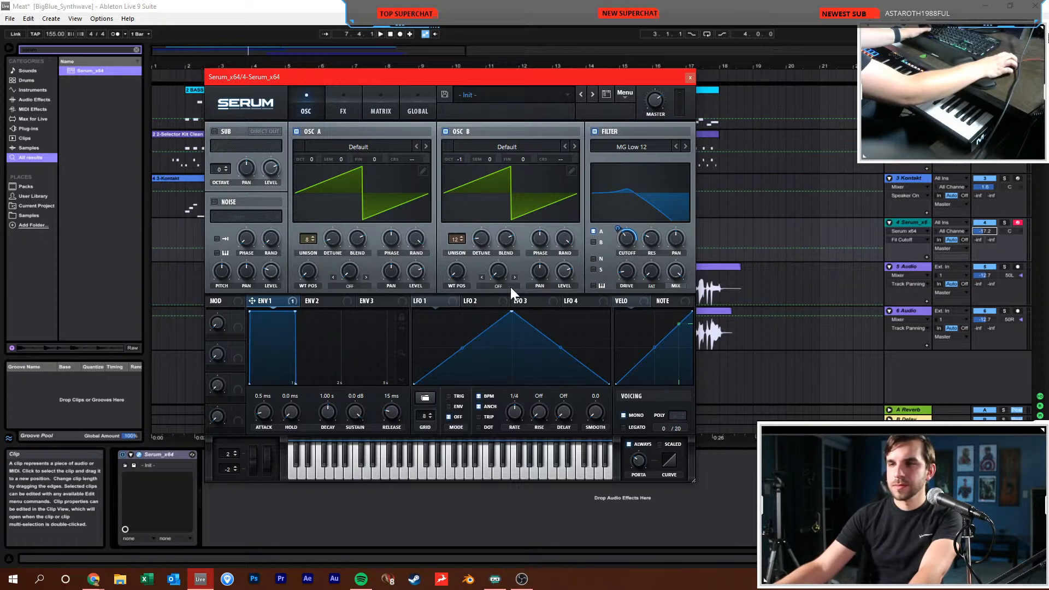
Remove the envelope 1 modulation from the filter cutoff and assign envelope 2 to it instead
{"action": "right_click", "coordinate": [626, 240]}
{"action": "left_click", "coordinate": [663, 282]}
{"action": "left_click_drag", "start_coordinate": [328, 300], "coordinate": [625, 241]}
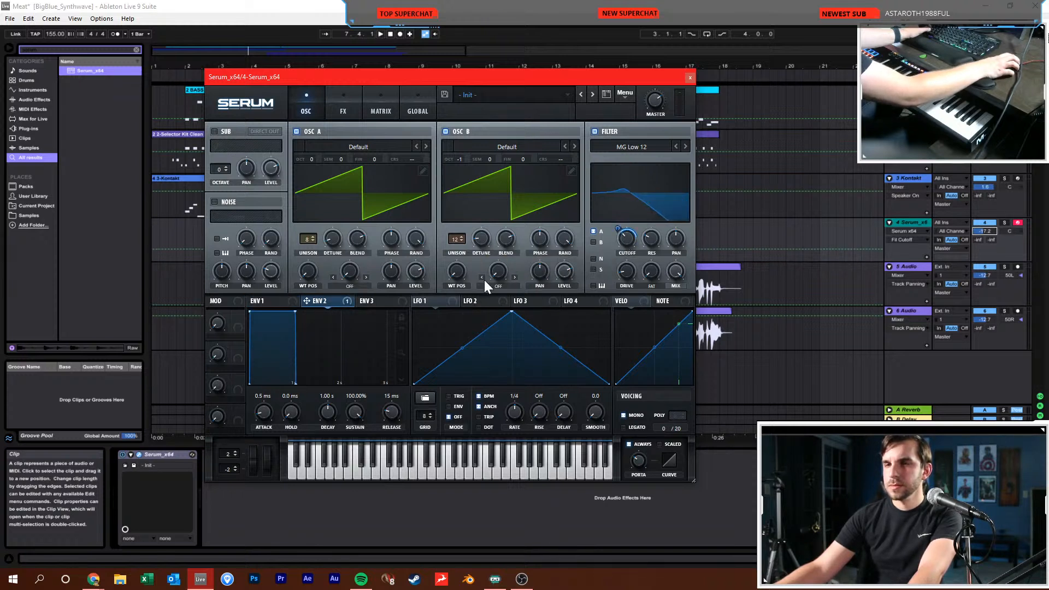
Shape envelope 2 with a 206 ms attack, 0% sustain and 1.05 s release
{"action": "left_click_drag", "start_coordinate": [268, 414], "coordinate": [285, 398]}
{"action": "left_click", "coordinate": [394, 396]}
{"action": "left_click_drag", "start_coordinate": [394, 396], "coordinate": [398, 381]}
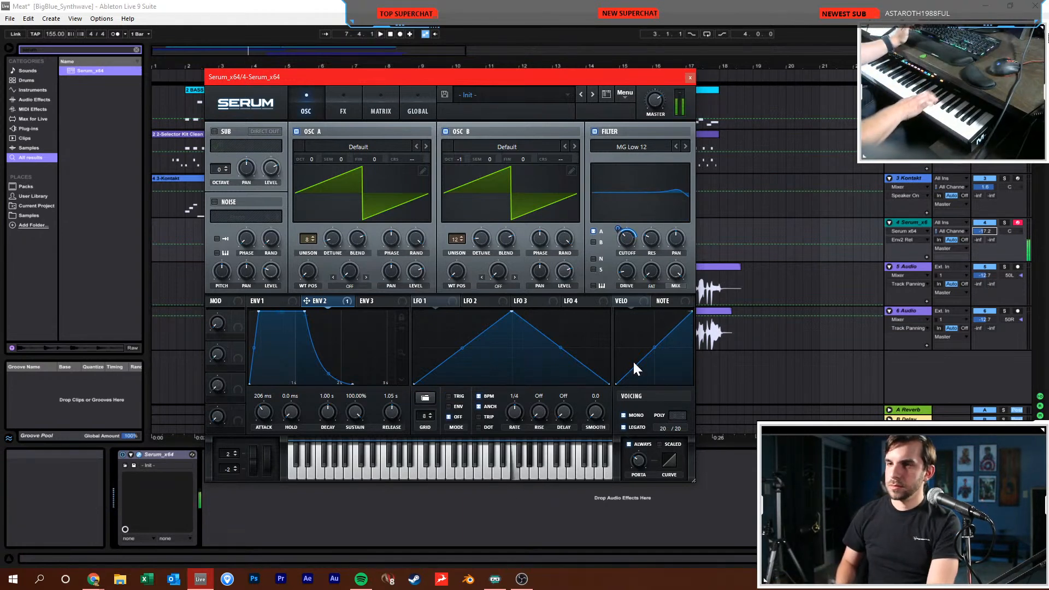
{"action": "left_click_drag", "start_coordinate": [353, 412], "coordinate": [343, 517]}
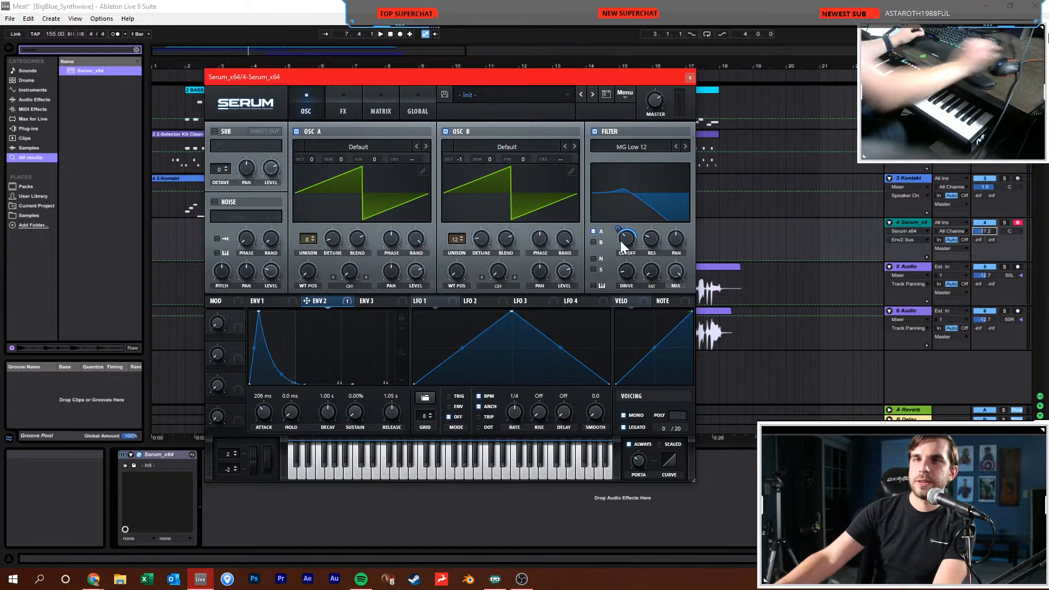
Route oscillator B through the filter and lower the filter mix
{"action": "mouse_move", "coordinate": [620, 241]}
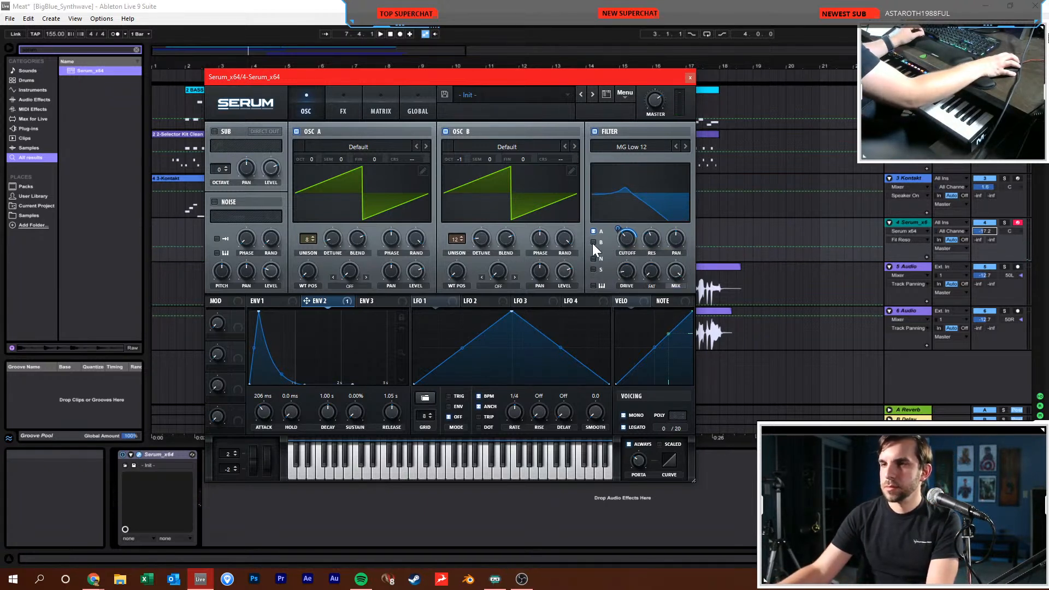
{"action": "left_click", "coordinate": [593, 243]}
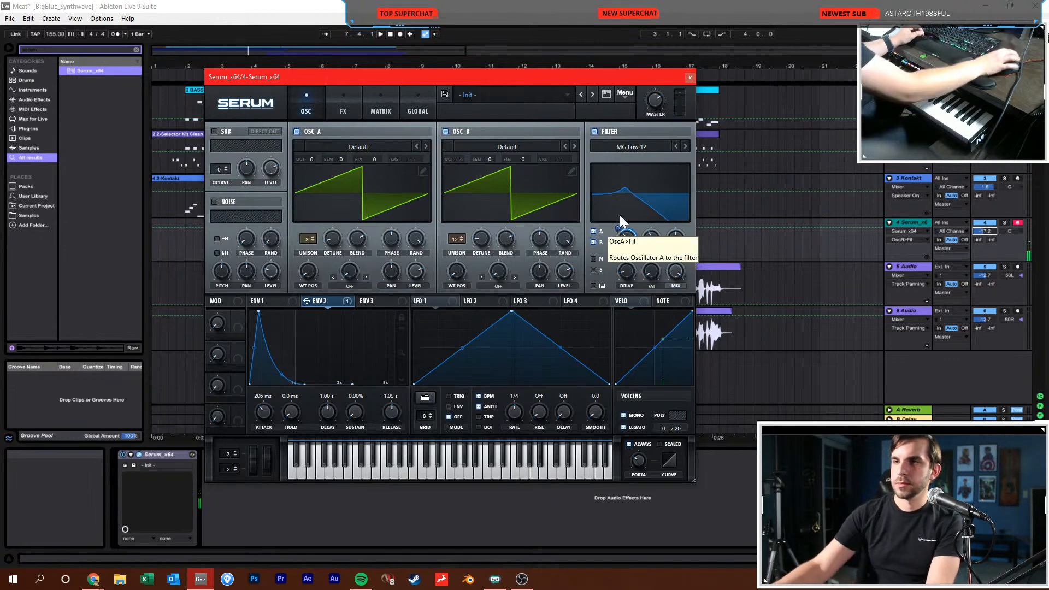
{"action": "left_click_drag", "start_coordinate": [674, 259], "coordinate": [669, 272]}
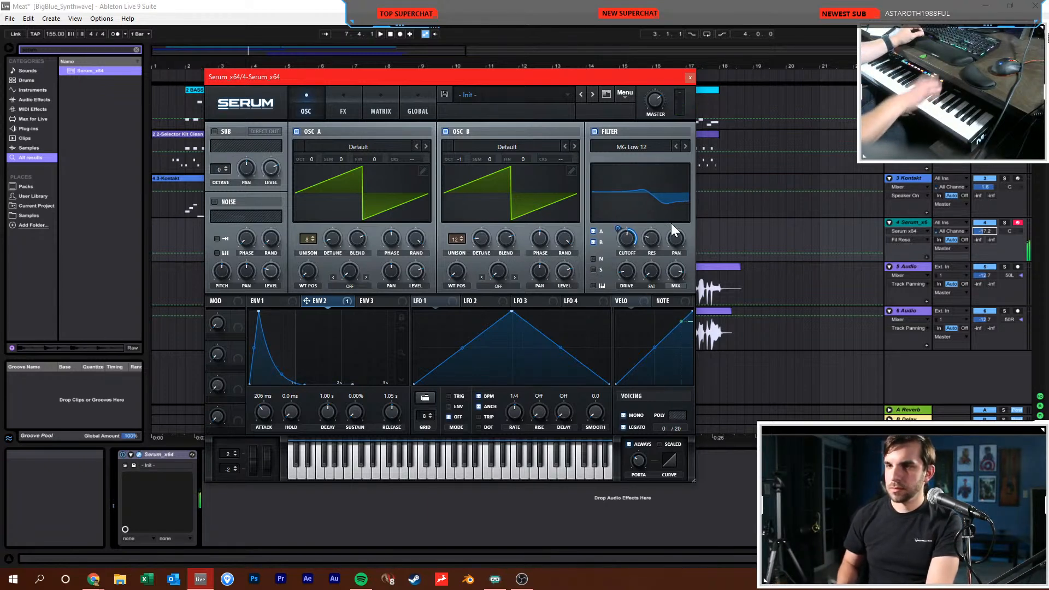
Remove the envelope 2 modulation from the filter cutoff, then set the filter mix to 88% and raise the cutoff
{"action": "right_click", "coordinate": [632, 242]}
{"action": "left_click", "coordinate": [651, 273]}
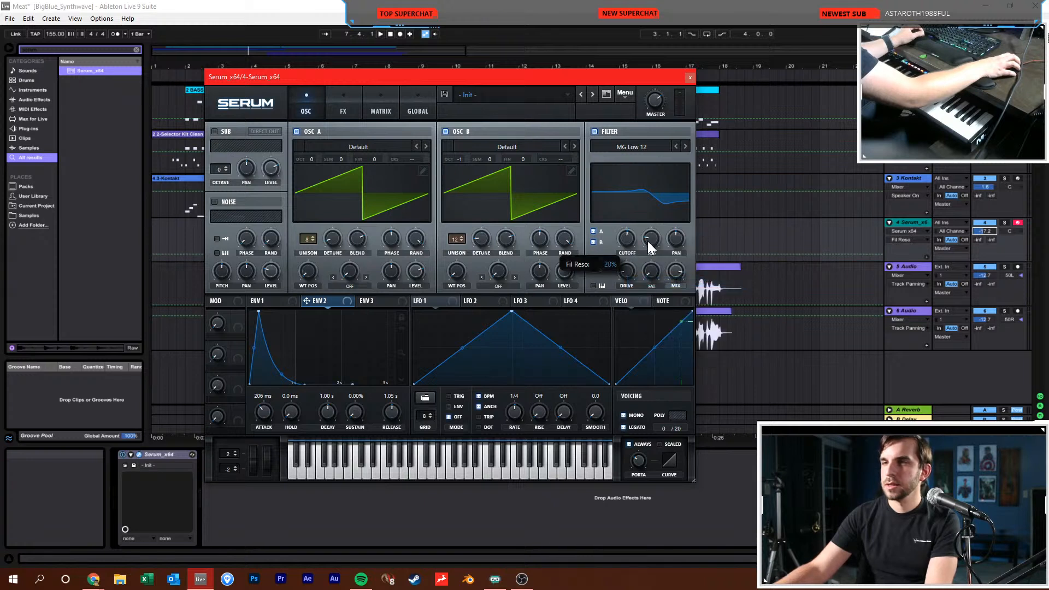
{"action": "left_click_drag", "start_coordinate": [674, 265], "coordinate": [674, 269]}
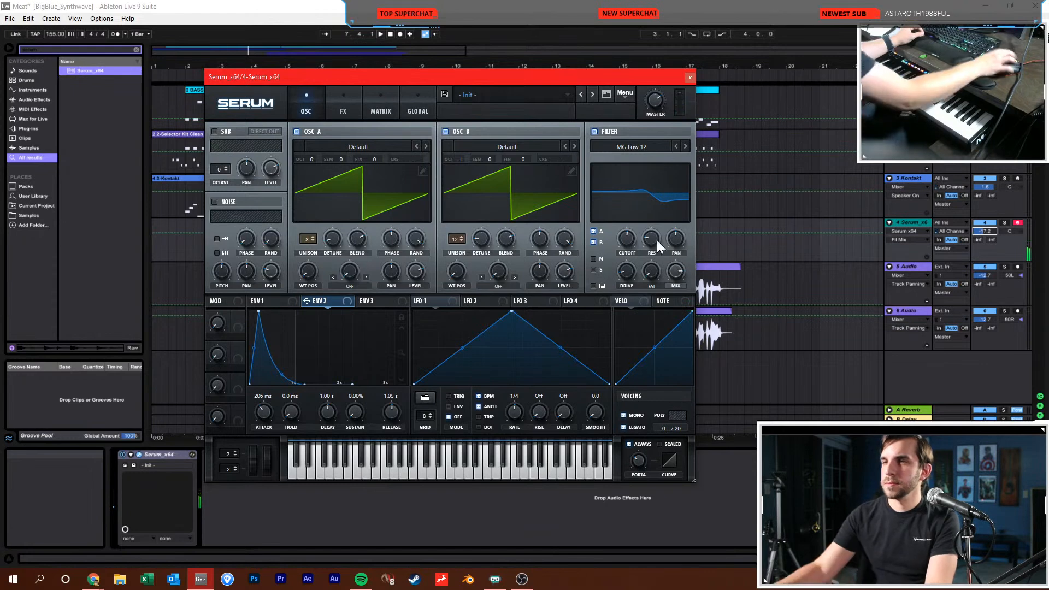
{"action": "left_click_drag", "start_coordinate": [629, 231], "coordinate": [633, 221]}
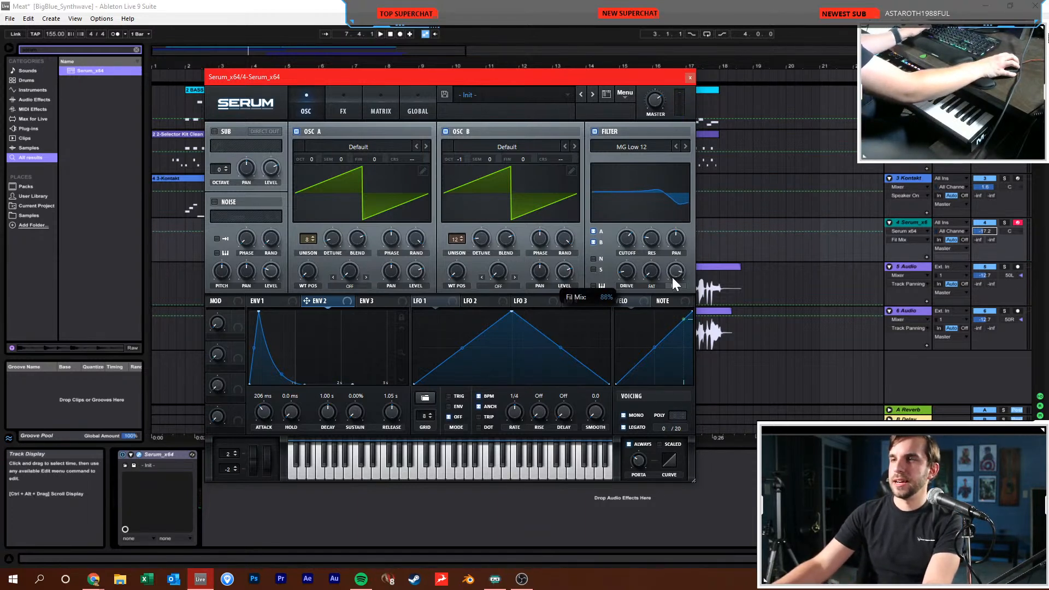
Add a Ping Pong Delay to the Serum lead track with 32% dry/wet and 40% feedback, and save the set
{"action": "left_click", "coordinate": [690, 78]}
{"action": "type", "text": "ping"}
{"action": "left_click_drag", "start_coordinate": [91, 69], "coordinate": [276, 210]}
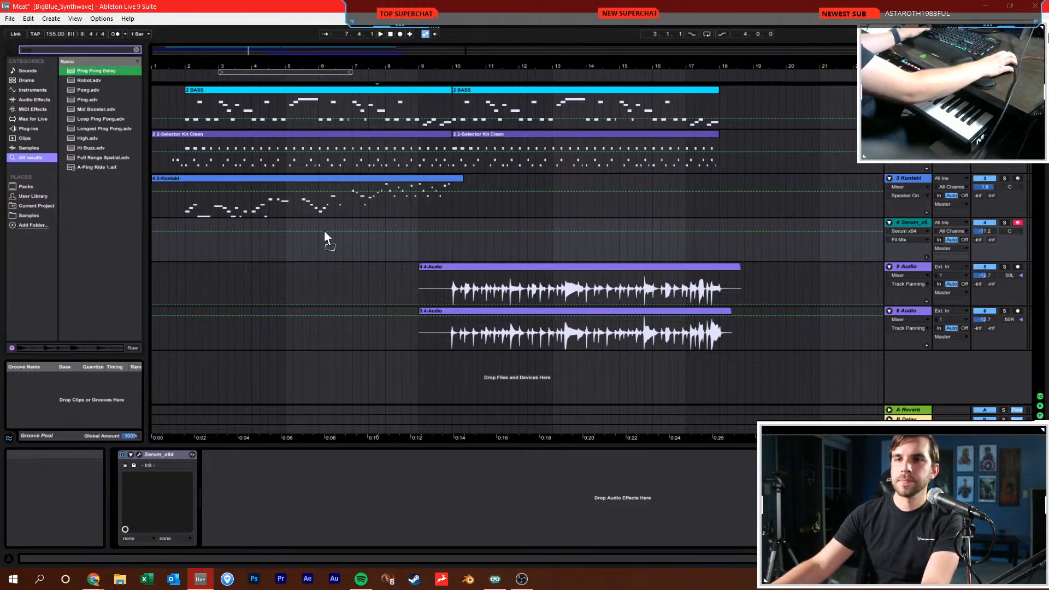
{"action": "left_click_drag", "start_coordinate": [379, 251], "coordinate": [378, 250]}
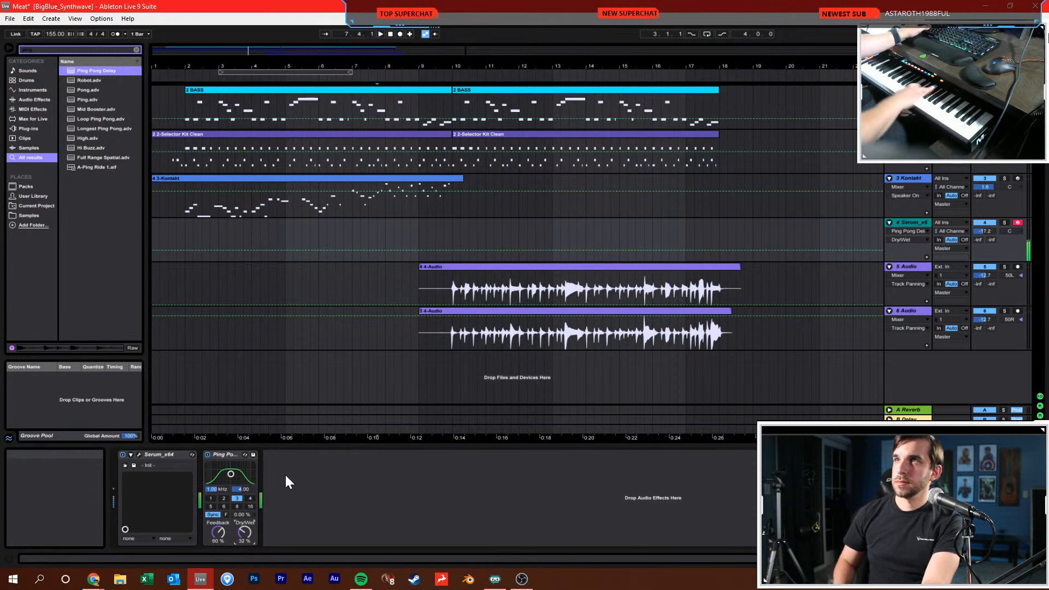
{"action": "left_click_drag", "start_coordinate": [218, 531], "coordinate": [218, 542]}
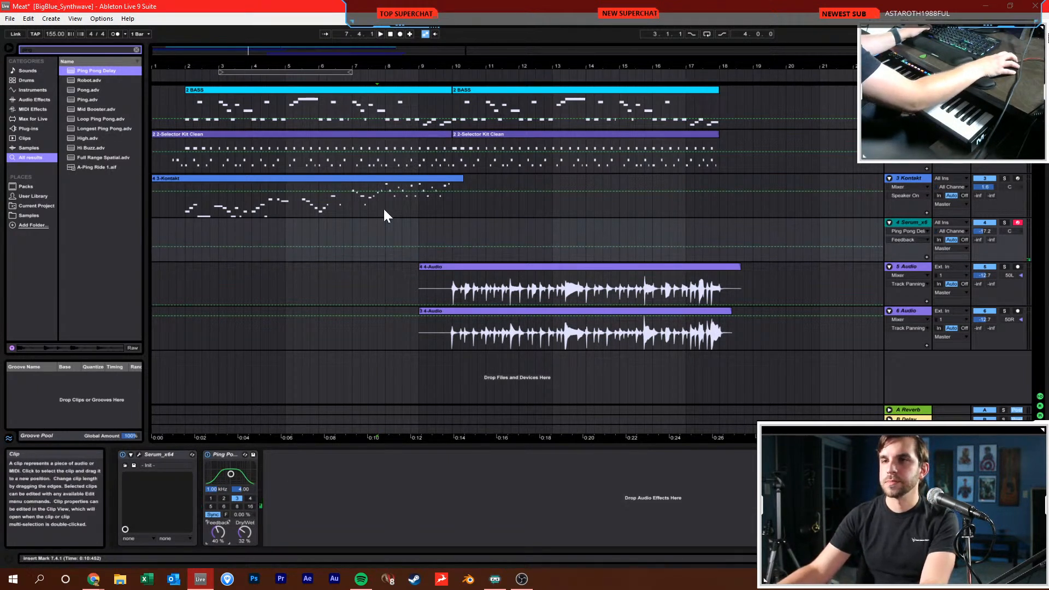
{"action": "left_click", "coordinate": [385, 231]}
{"action": "key", "text": "ctrl+s"}
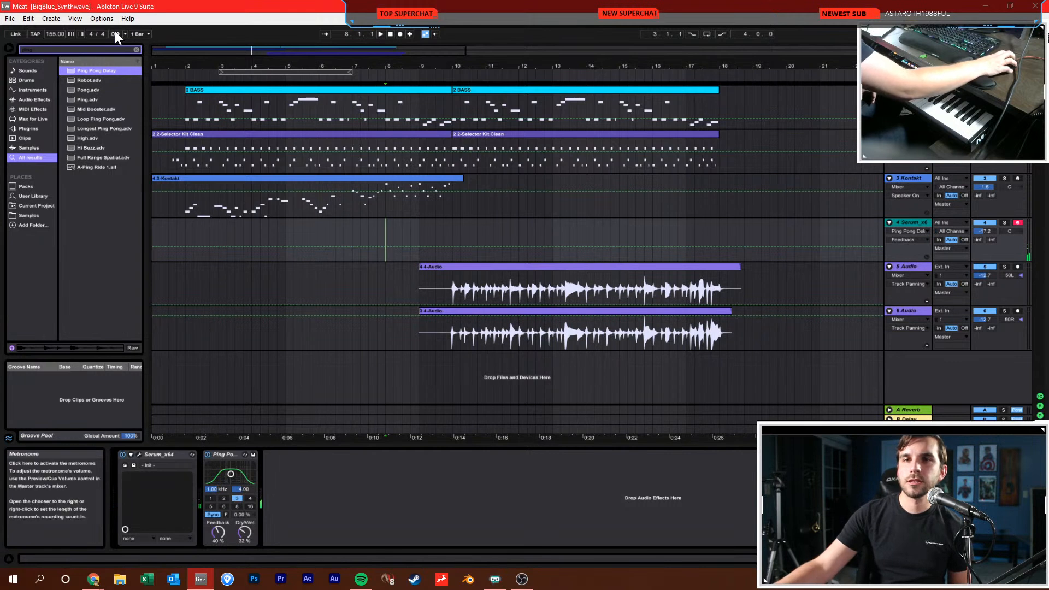
Set the tempo to 110 BPM with the metronome on, place the insert marker at bar 7 and save the set
{"action": "left_click", "coordinate": [290, 225]}
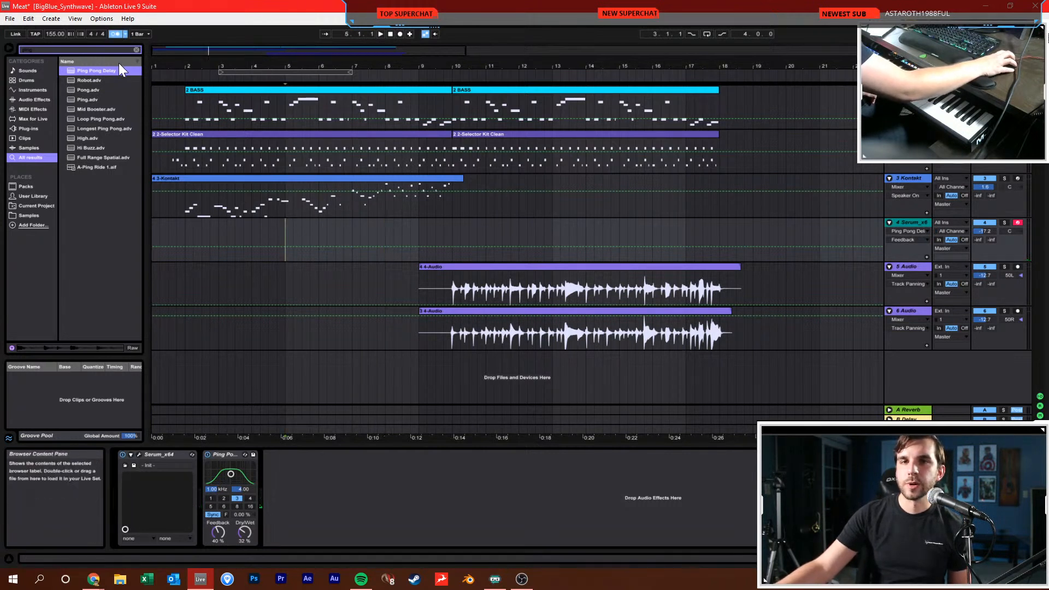
{"action": "type", "text": "110"}
{"action": "key", "text": "Return"}
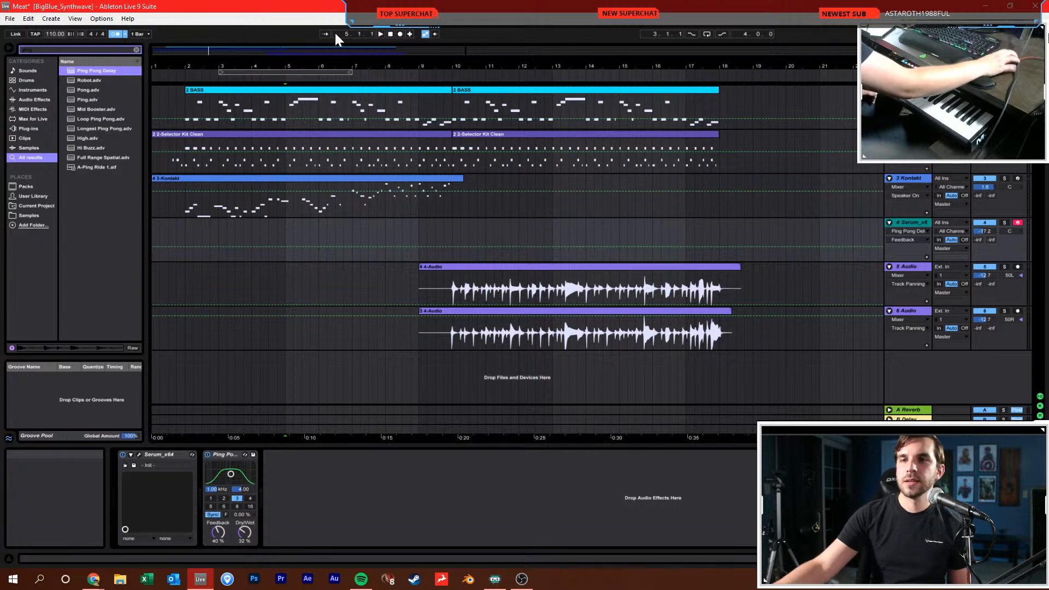
{"action": "left_click", "coordinate": [351, 237]}
{"action": "key", "text": "ctrl+s"}
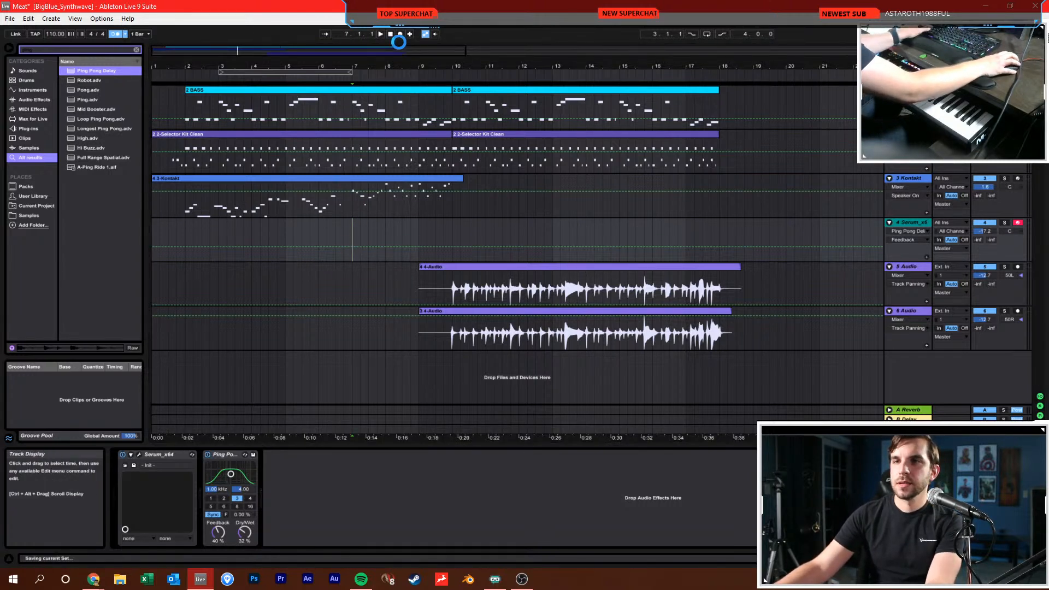
Try recording a Serum lead take from bar 7 at 93 BPM and undo the take
{"action": "left_click", "coordinate": [401, 33]}
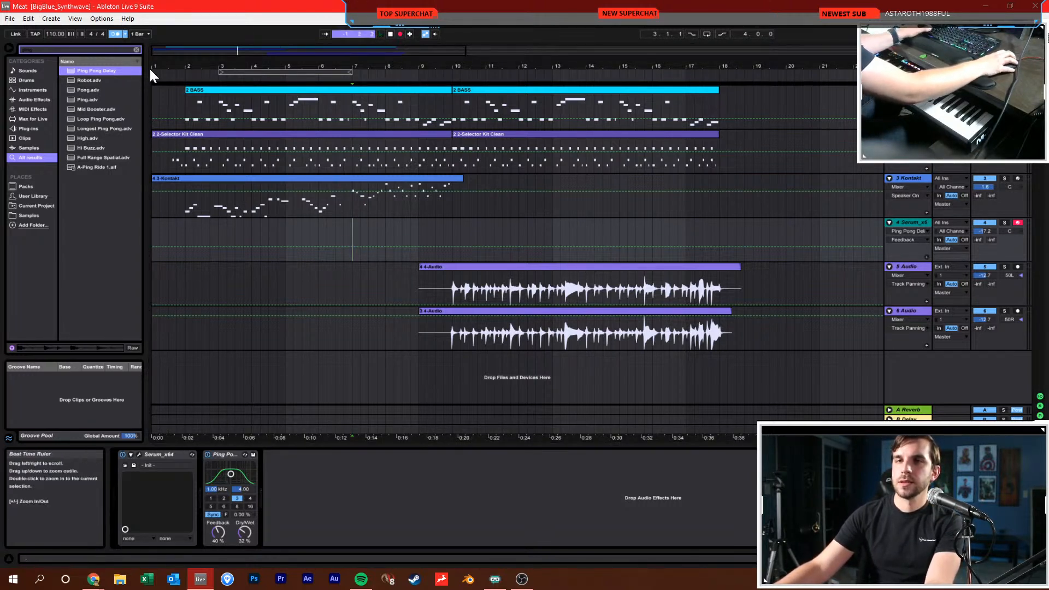
{"action": "left_click_drag", "start_coordinate": [58, 32], "coordinate": [58, 41]}
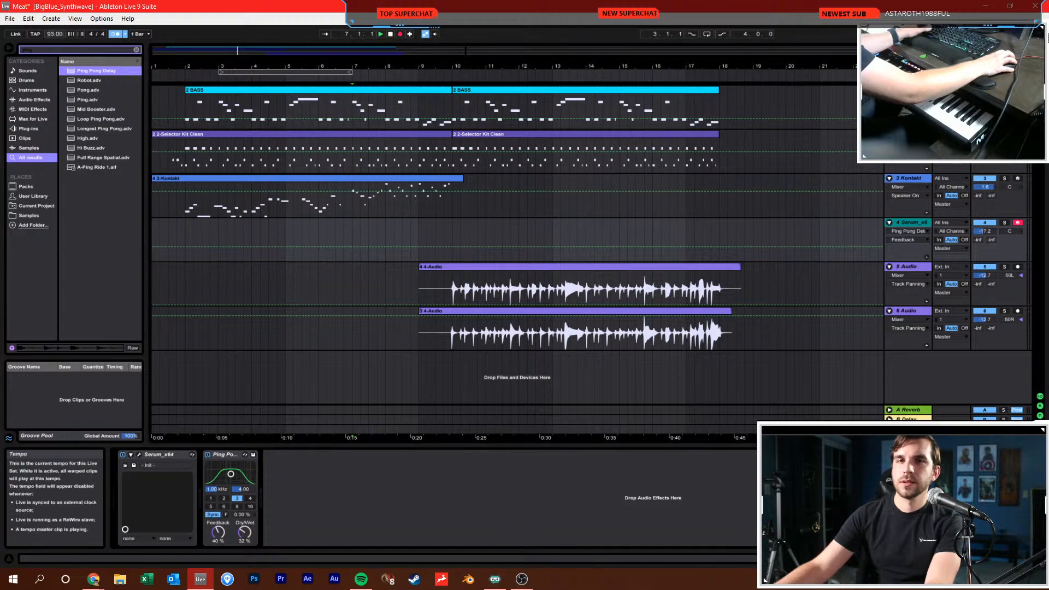
{"action": "left_click", "coordinate": [400, 33]}
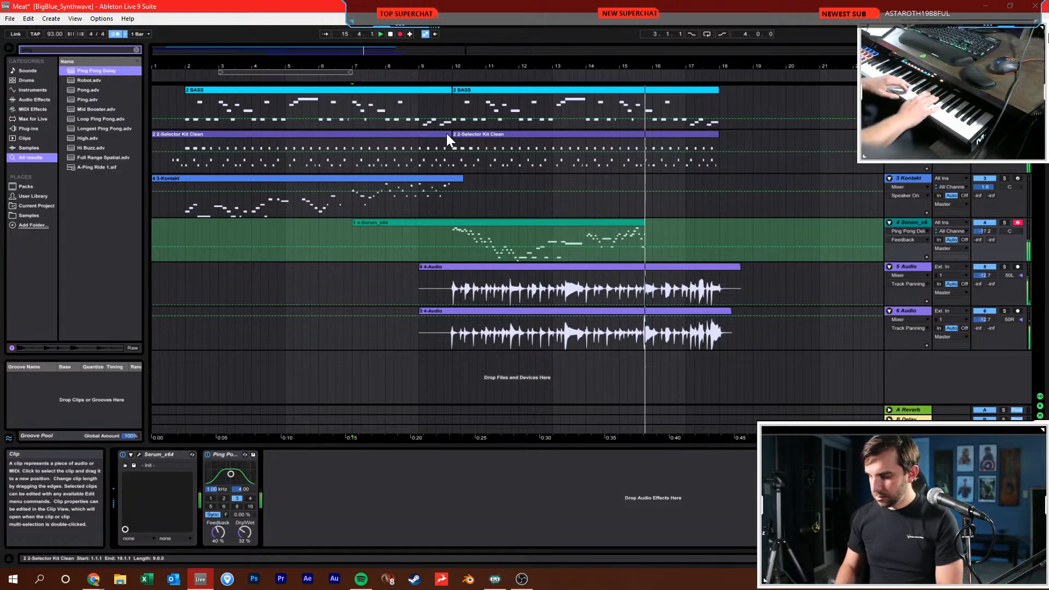
{"action": "key", "text": "ctrl+z"}
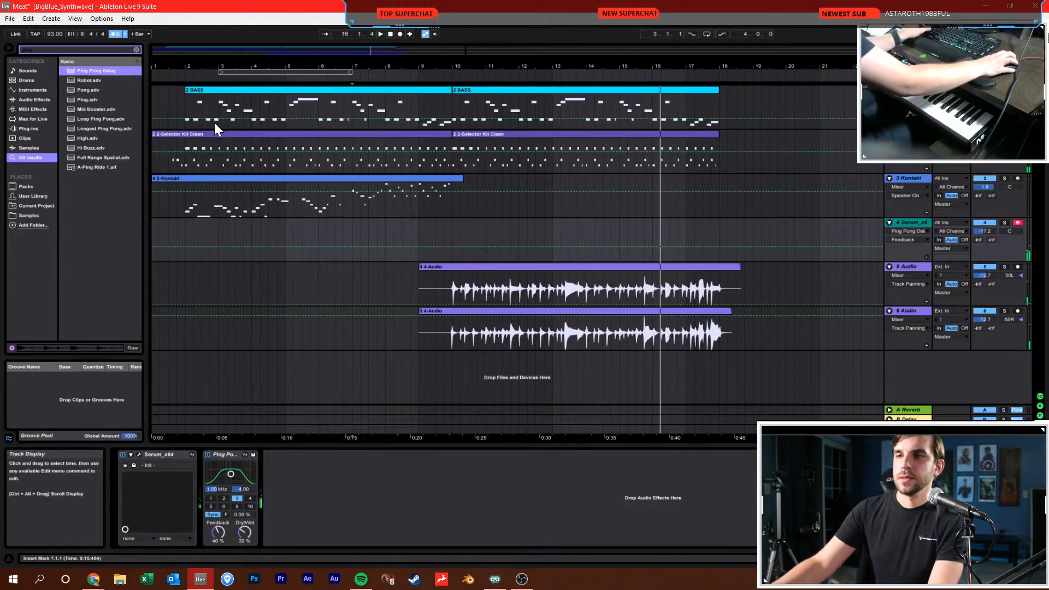
Lower the song tempo to 70 BPM
{"action": "left_click_drag", "start_coordinate": [55, 34], "coordinate": [55, 40]}
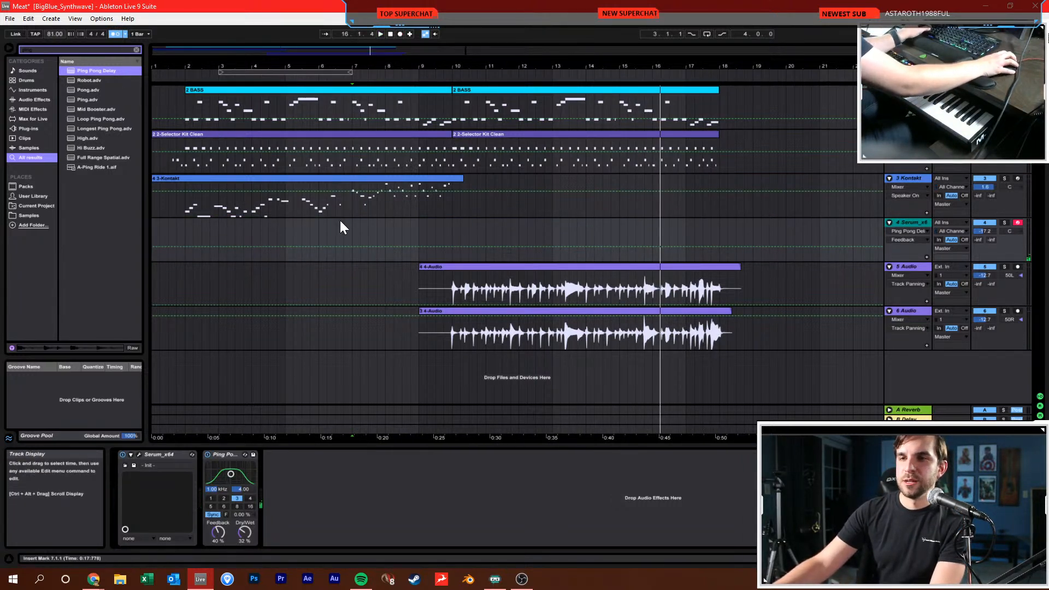
{"action": "key", "text": "space"}
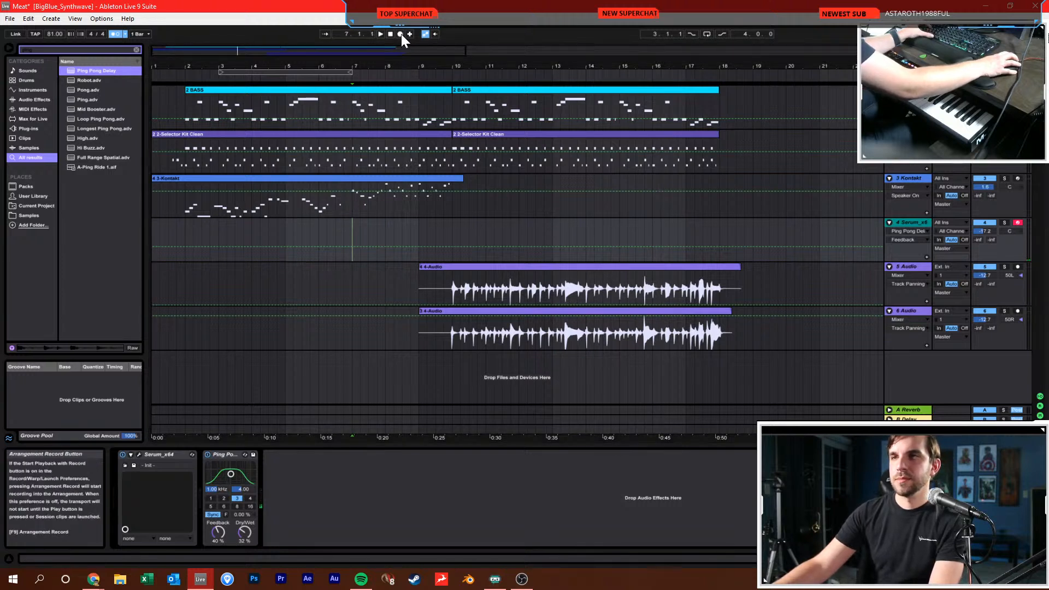
{"action": "left_click_drag", "start_coordinate": [55, 34], "coordinate": [55, 40]}
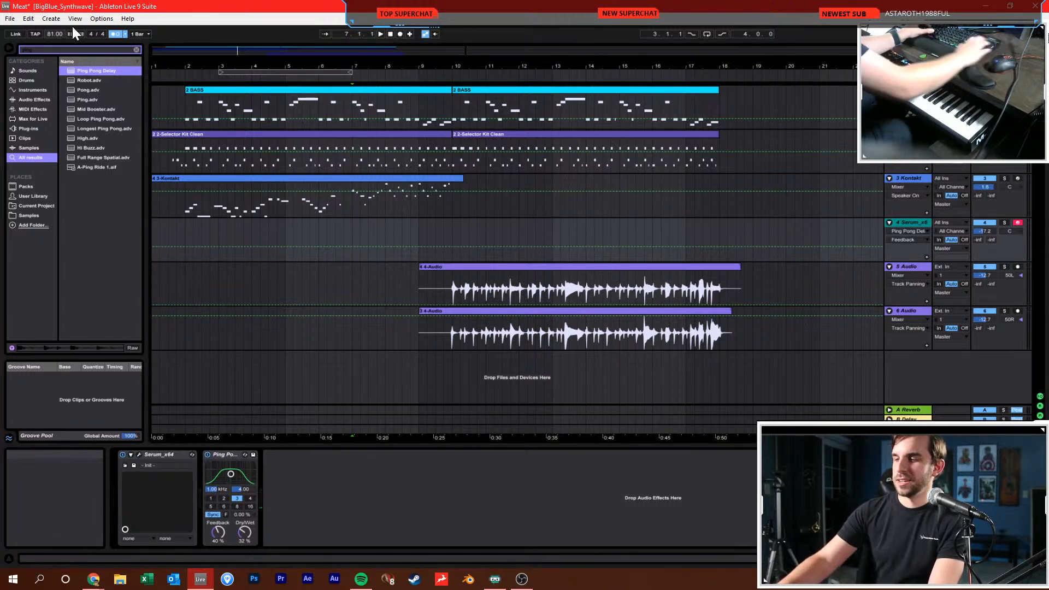
Try recording a Serum lead take from bar 8 at the reduced tempo and delete the recorded clip
{"action": "left_click", "coordinate": [384, 230]}
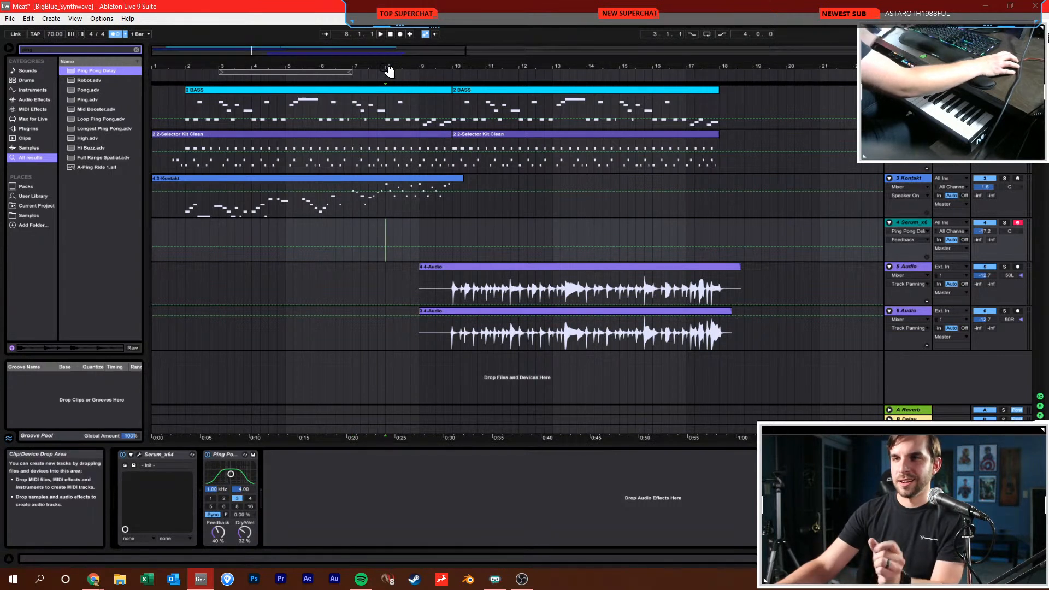
{"action": "left_click", "coordinate": [399, 34]}
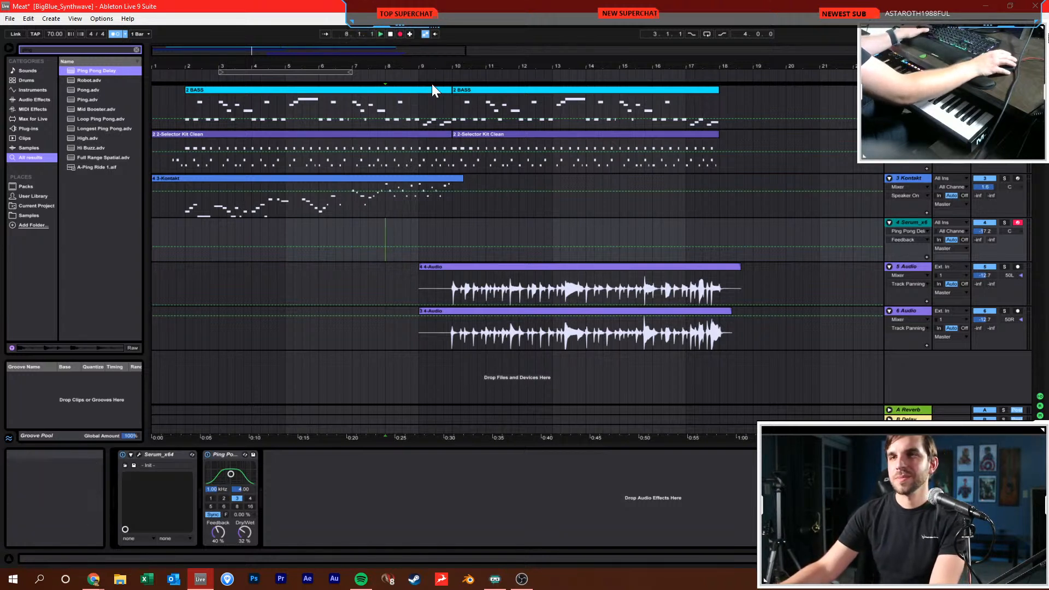
{"action": "left_click", "coordinate": [398, 34]}
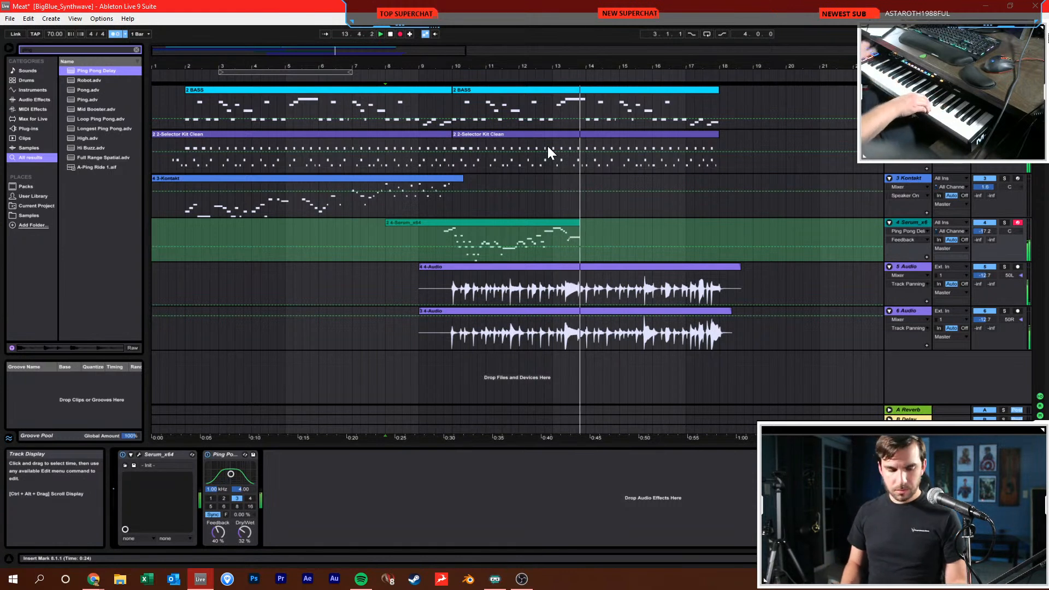
{"action": "key", "text": "space"}
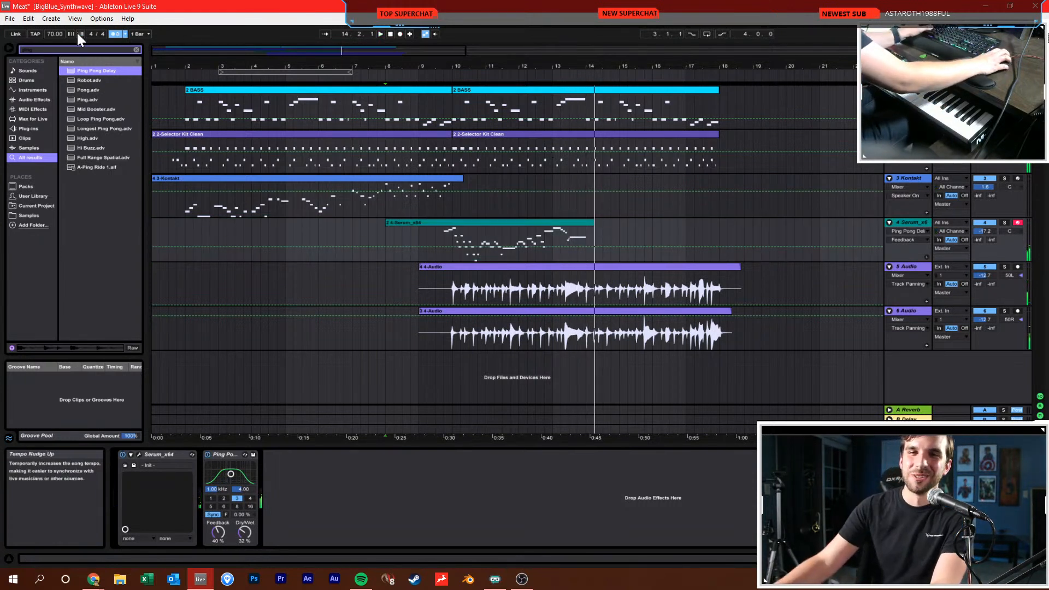
{"action": "left_click", "coordinate": [434, 222]}
{"action": "key", "text": "Delete"}
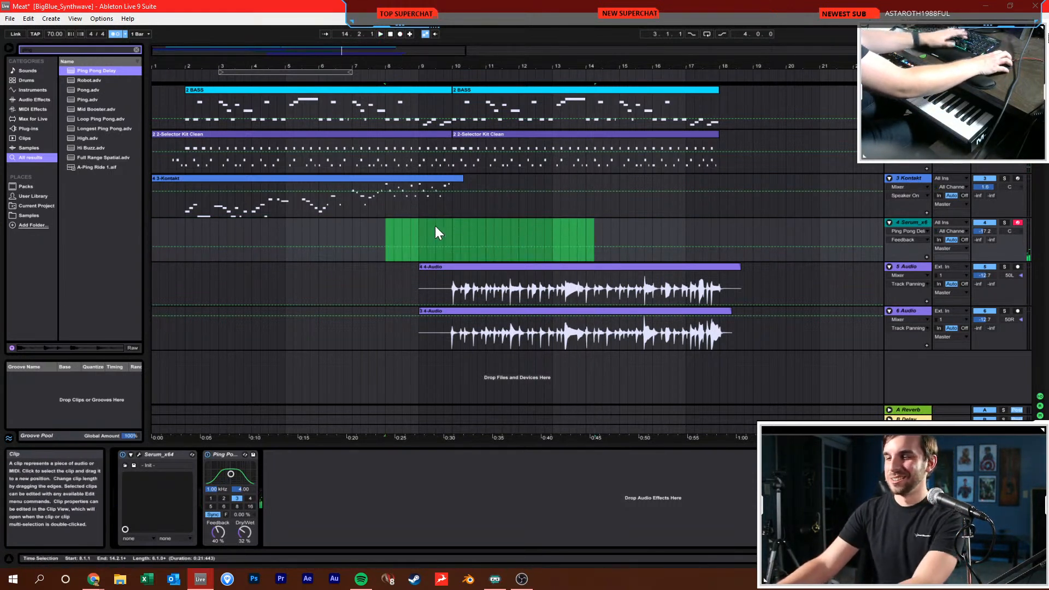
Record the Serum lead melody from bar 9 through bar 18
{"action": "left_click", "coordinate": [385, 241]}
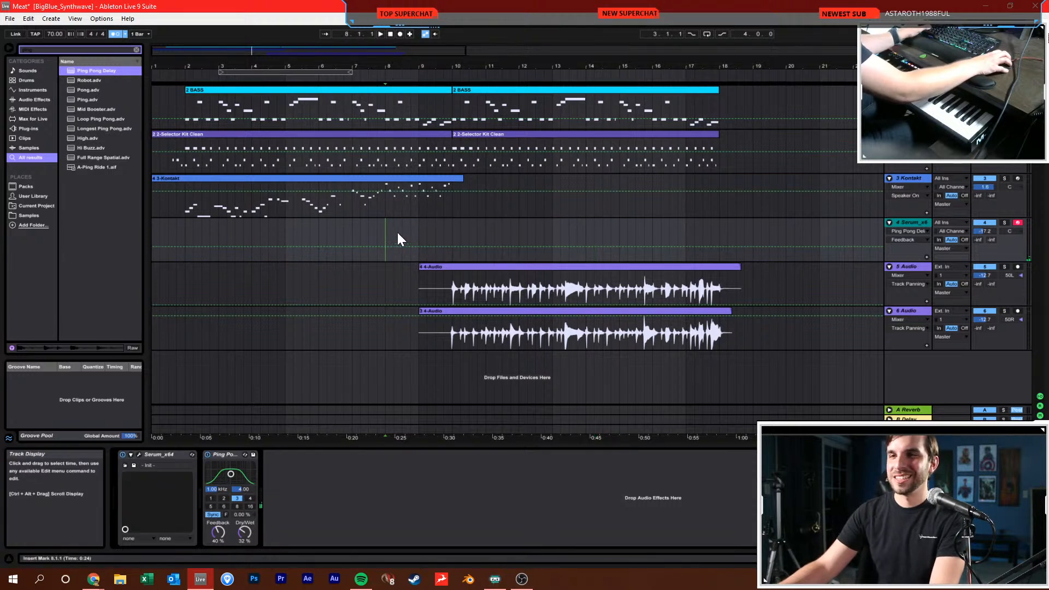
{"action": "left_click", "coordinate": [417, 231]}
{"action": "left_click", "coordinate": [400, 33]}
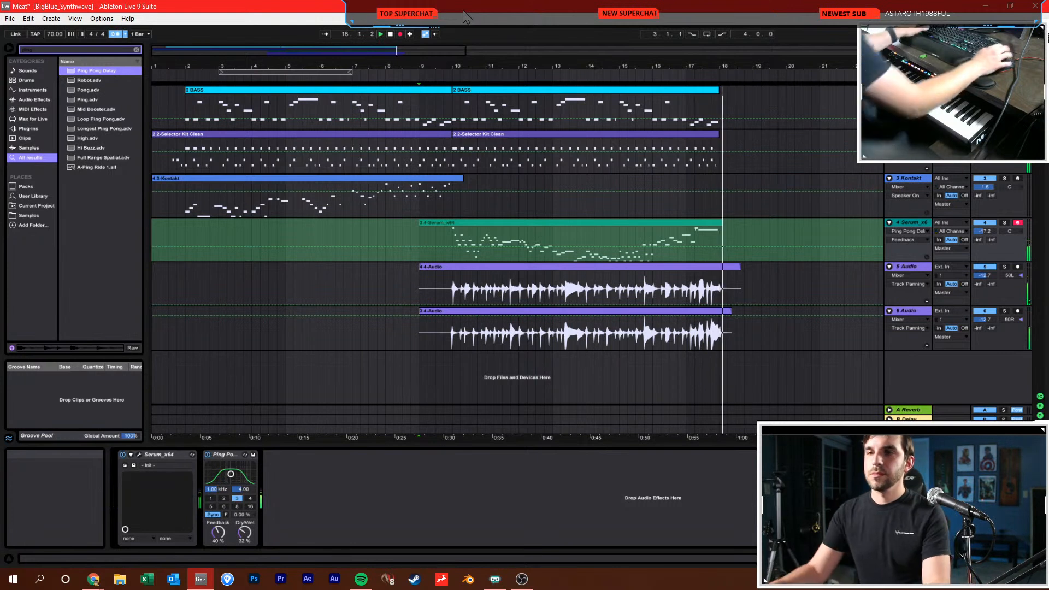
{"action": "key", "text": "space"}
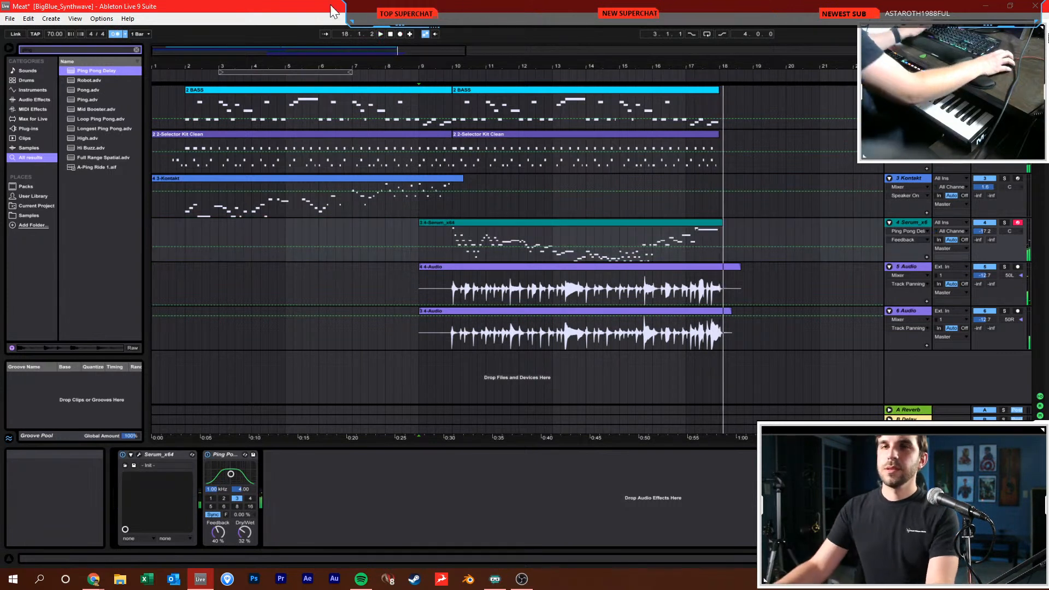
Set the tempo to 155 BPM and play the arrangement from bar 1 with the metronome off
{"action": "left_click", "coordinate": [55, 34]}
{"action": "type", "text": "155"}
{"action": "key", "text": "Return"}
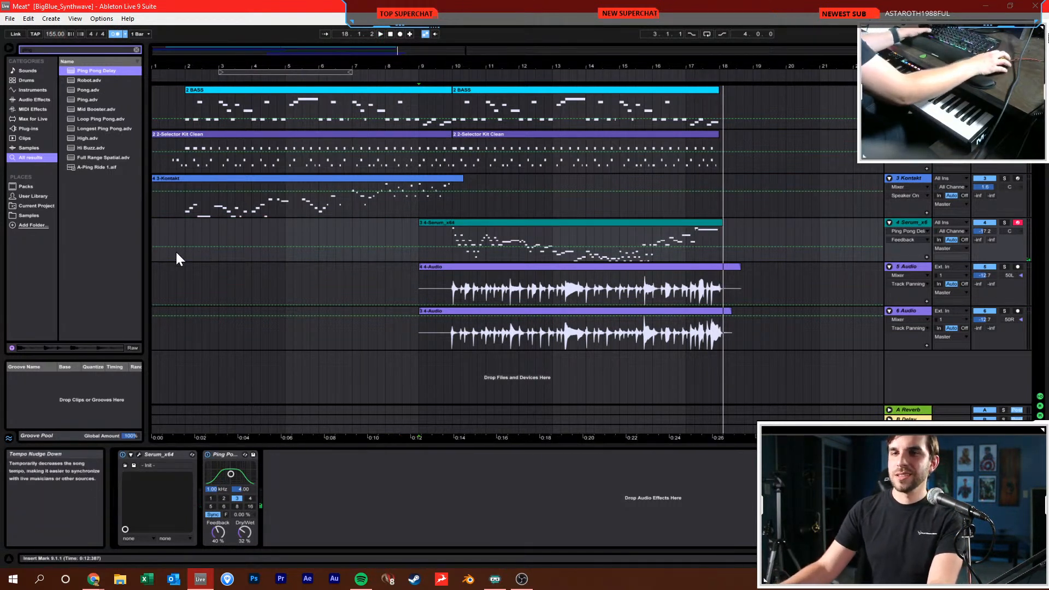
{"action": "left_click", "coordinate": [175, 236]}
{"action": "key", "text": "space"}
{"action": "left_click", "coordinate": [115, 35]}
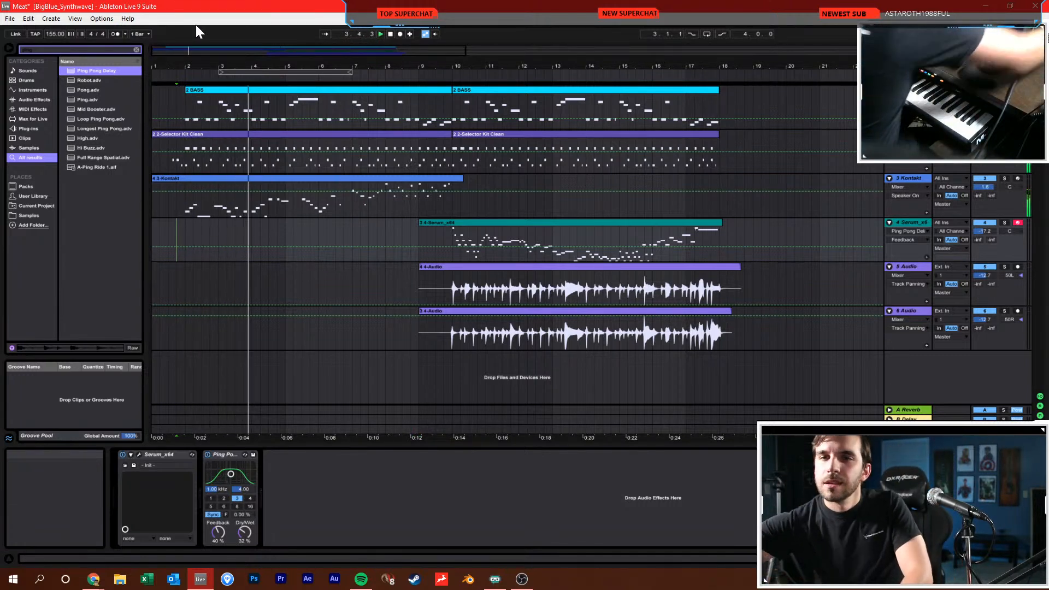
Lower the Kontakt track volume to -1.1 dB and the Serum lead track volume to -18.8 dB during playback
{"action": "left_click_drag", "start_coordinate": [984, 187], "coordinate": [985, 196]}
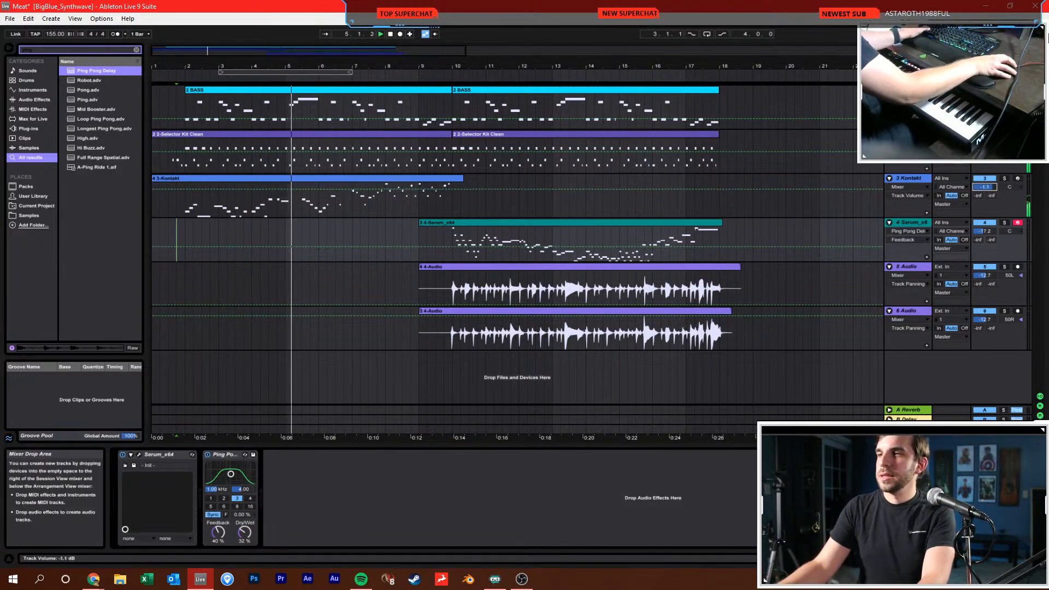
{"action": "left_click", "coordinate": [729, 205]}
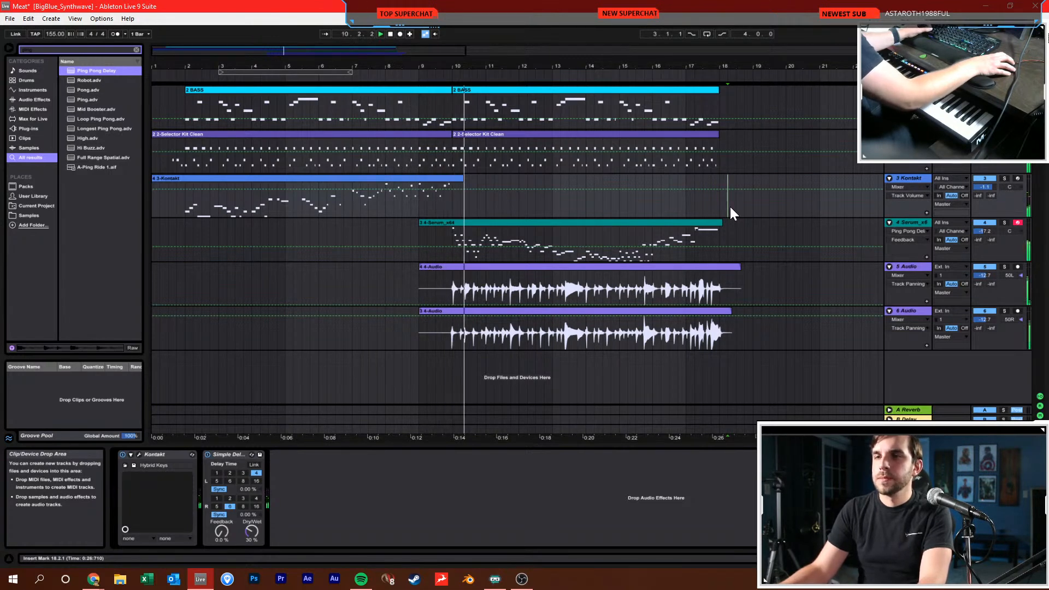
{"action": "left_click_drag", "start_coordinate": [988, 233], "coordinate": [988, 241]}
{"action": "left_click", "coordinate": [845, 236]}
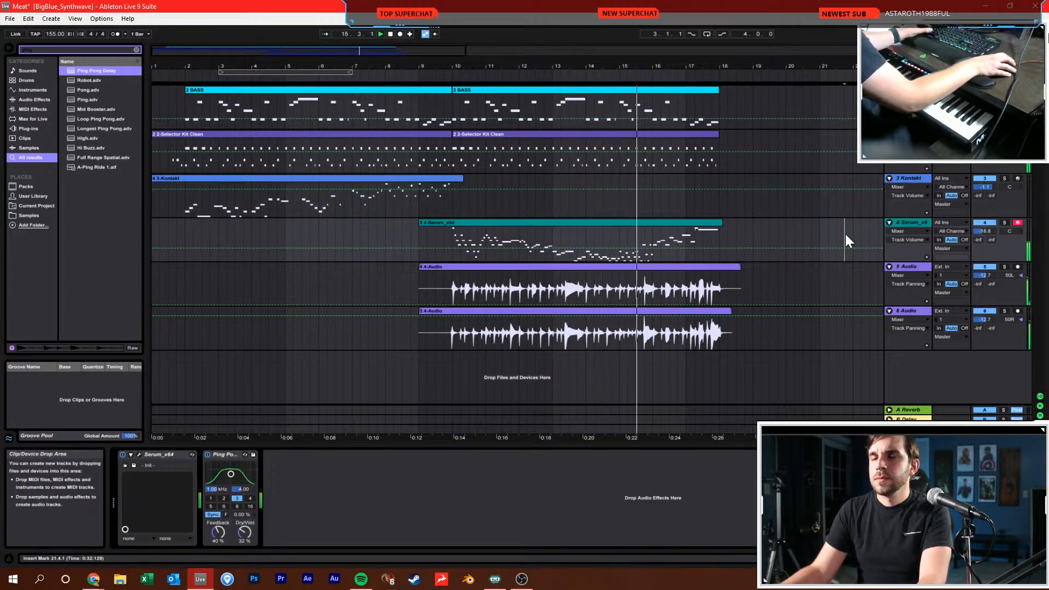
{"action": "left_click", "coordinate": [835, 232]}
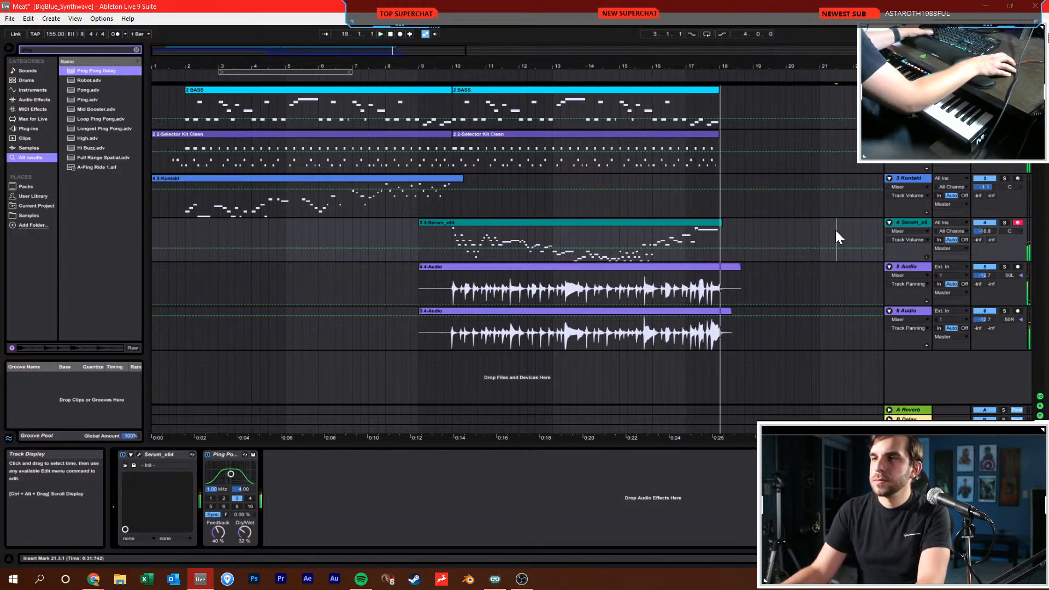
{"action": "left_click", "coordinate": [784, 219]}
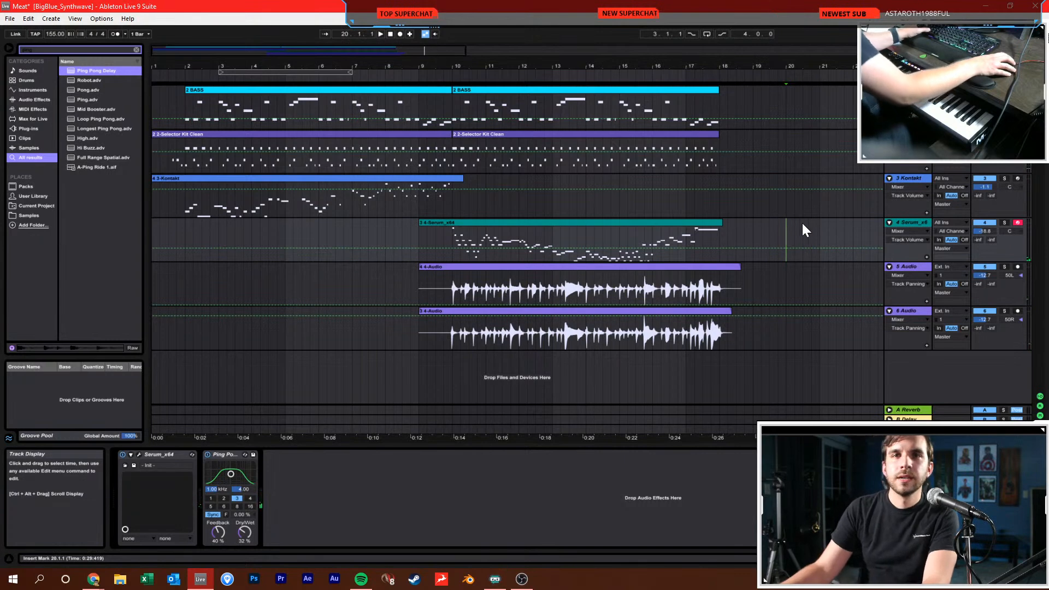
Play the arrangement from bar 1, lower the right-panned guitar track's volume to -14.6 dB, and save the set
{"action": "key", "text": "ctrl+s"}
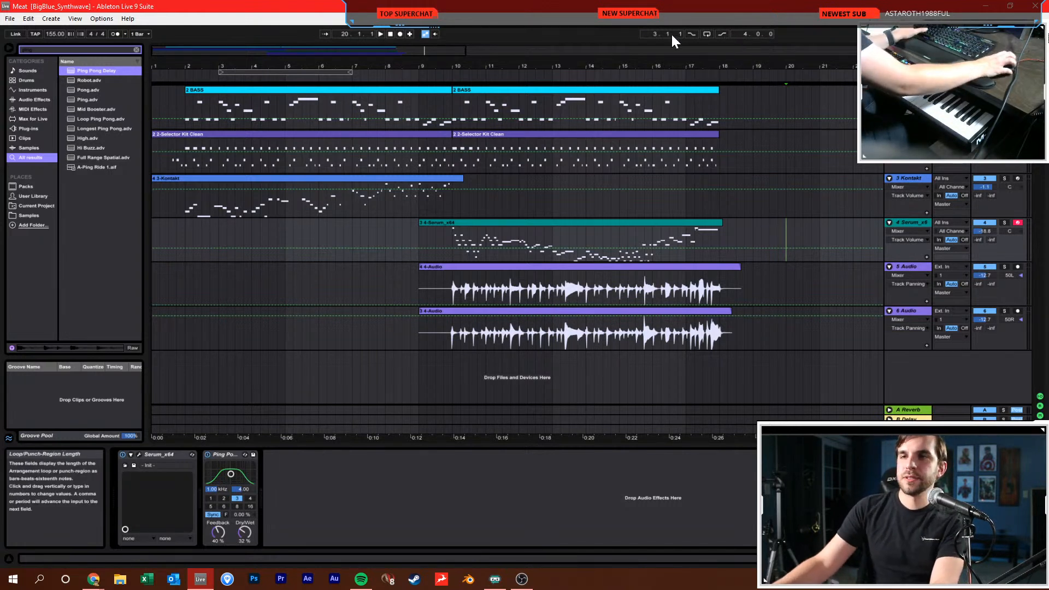
{"action": "left_click", "coordinate": [390, 34]}
{"action": "key", "text": "space"}
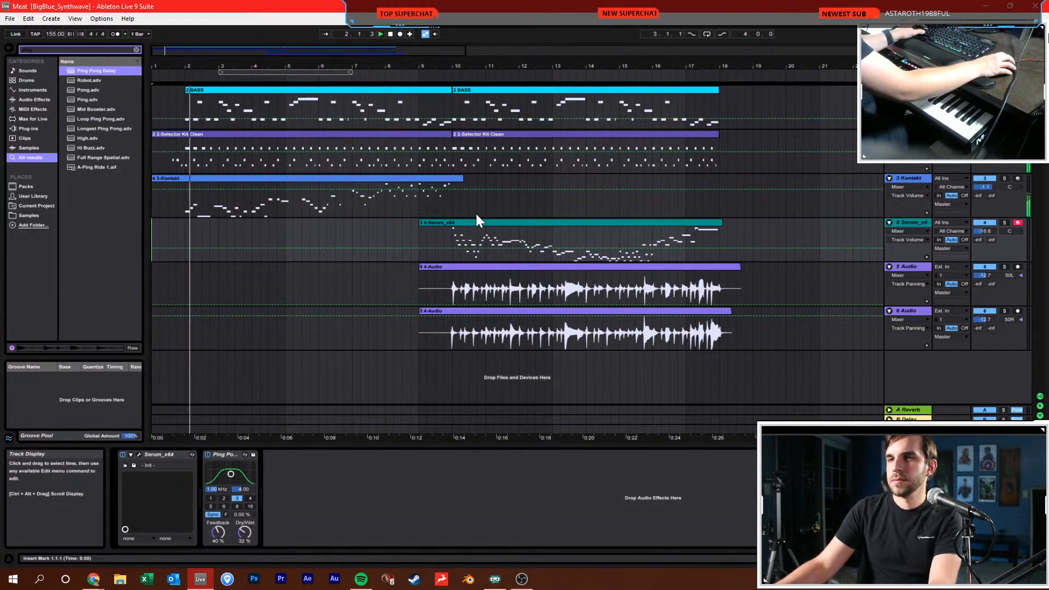
{"action": "left_click", "coordinate": [410, 210]}
{"action": "left_click", "coordinate": [459, 203]}
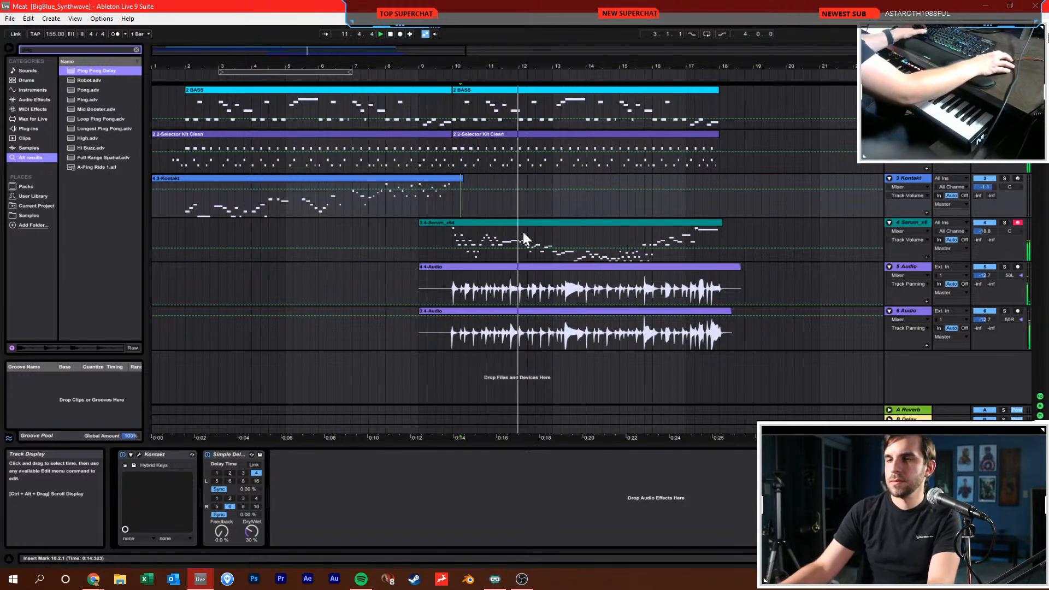
{"action": "left_click", "coordinate": [544, 239]}
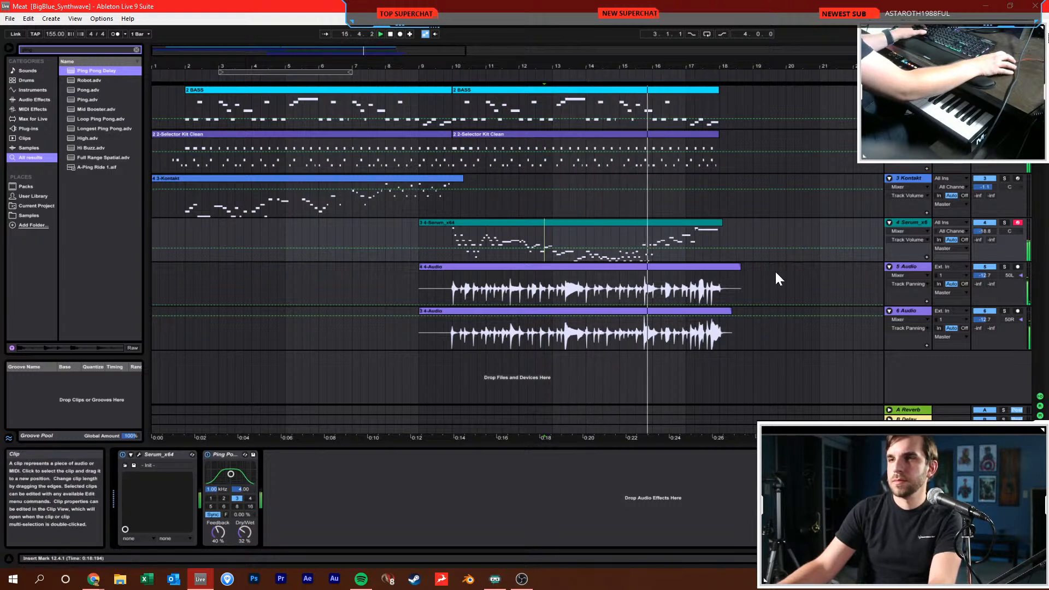
{"action": "left_click_drag", "start_coordinate": [978, 319], "coordinate": [977, 360]}
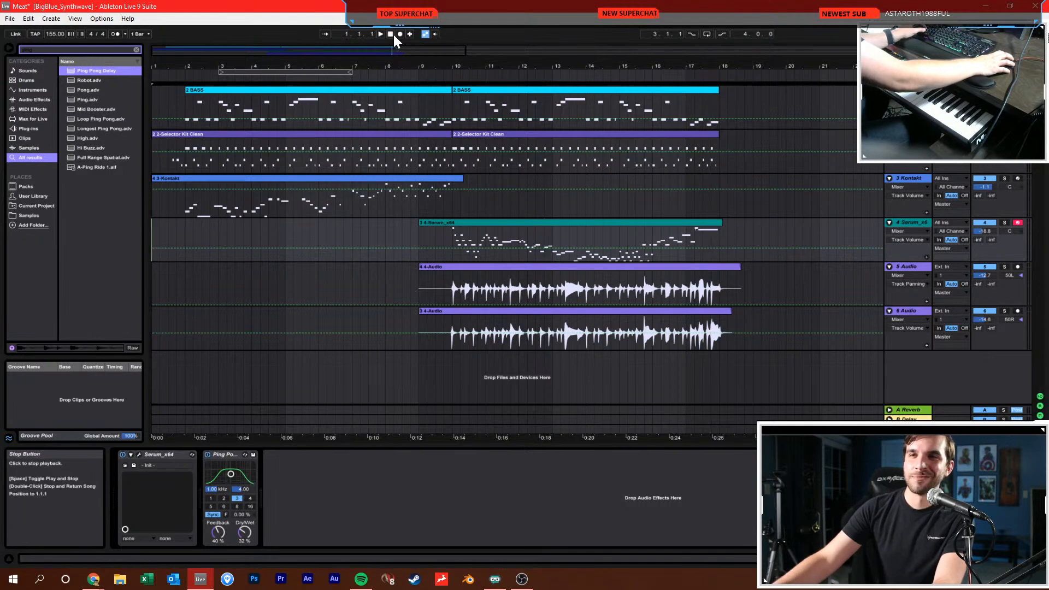
{"action": "key", "text": "ctrl+s"}
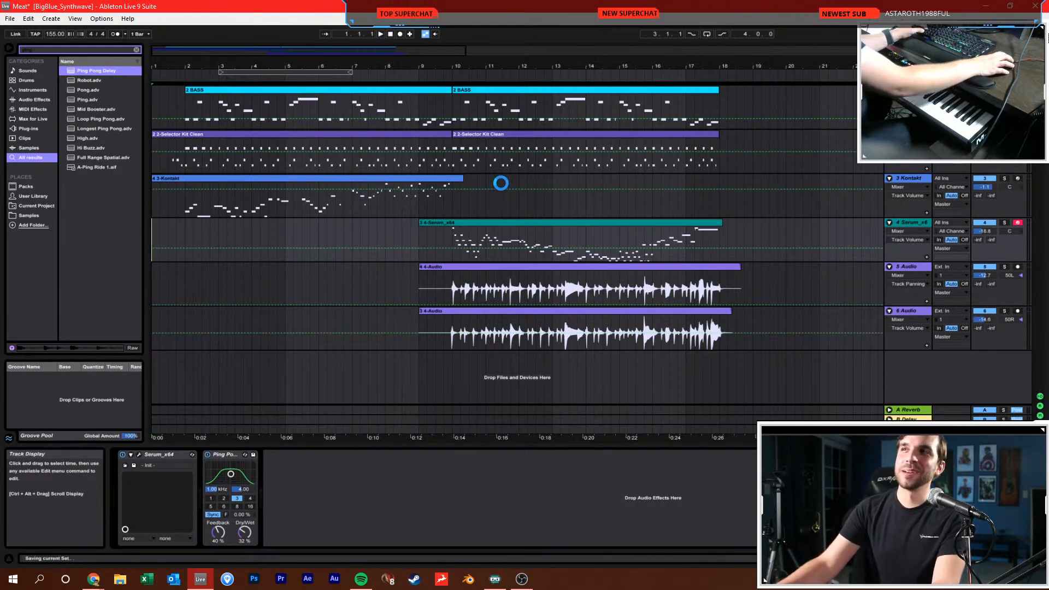
Record sustained guitar chords on the left-panned guitar track from bar 18 through bar 34 with the metronome on
{"action": "left_click", "coordinate": [510, 195]}
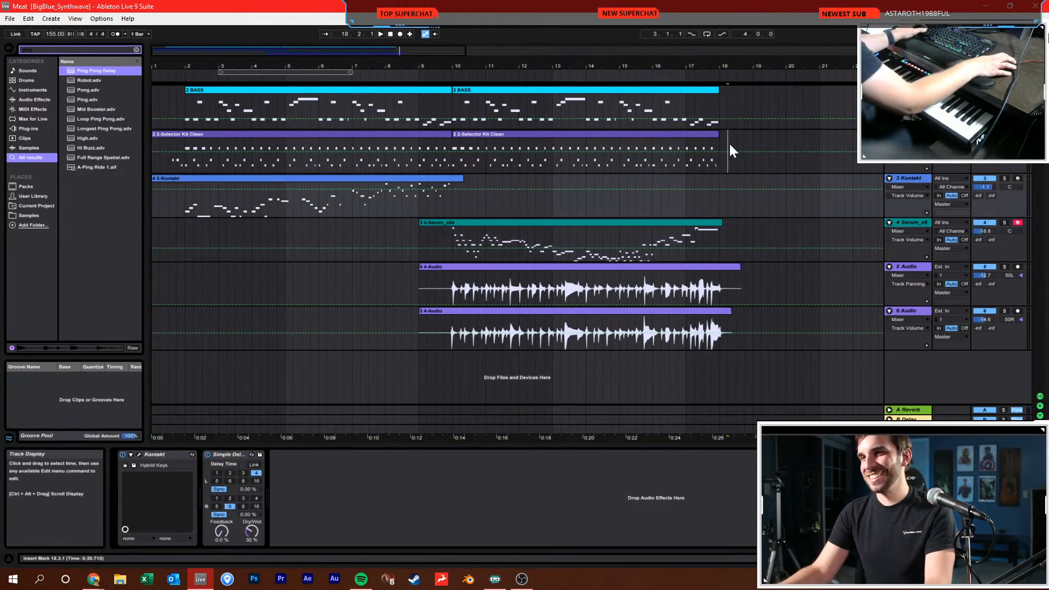
{"action": "left_click", "coordinate": [728, 142]}
{"action": "left_click_drag", "start_coordinate": [711, 75], "coordinate": [604, 69]}
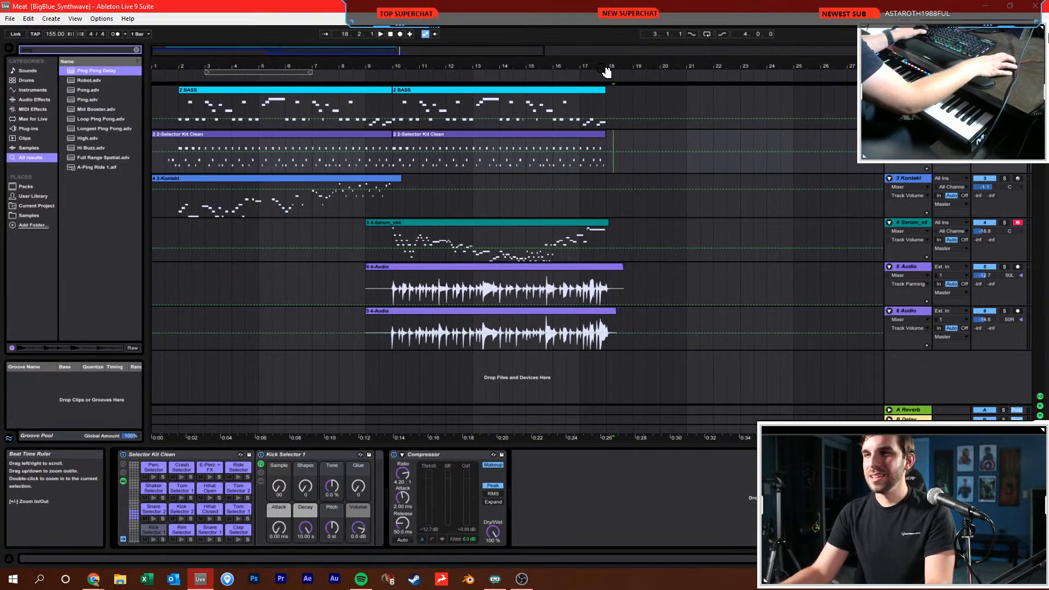
{"action": "left_click", "coordinate": [619, 99]}
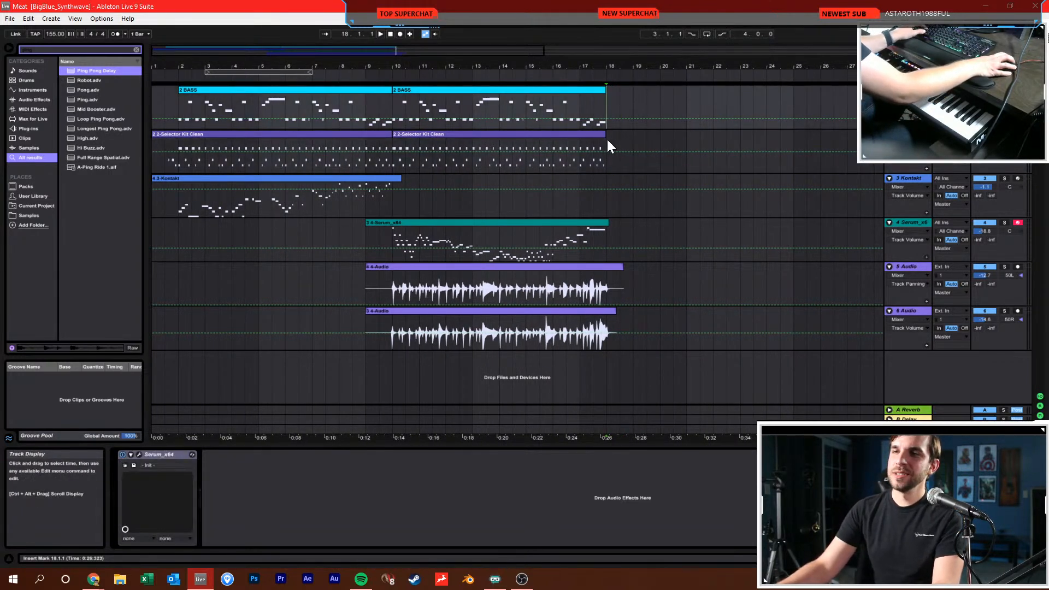
{"action": "left_click", "coordinate": [607, 141]}
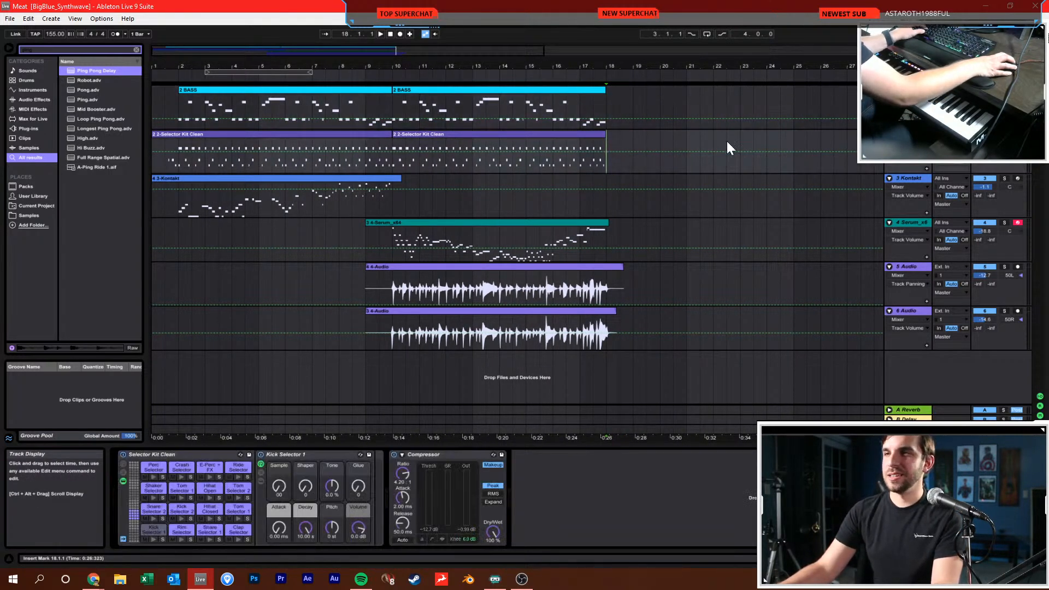
{"action": "left_click", "coordinate": [608, 112]}
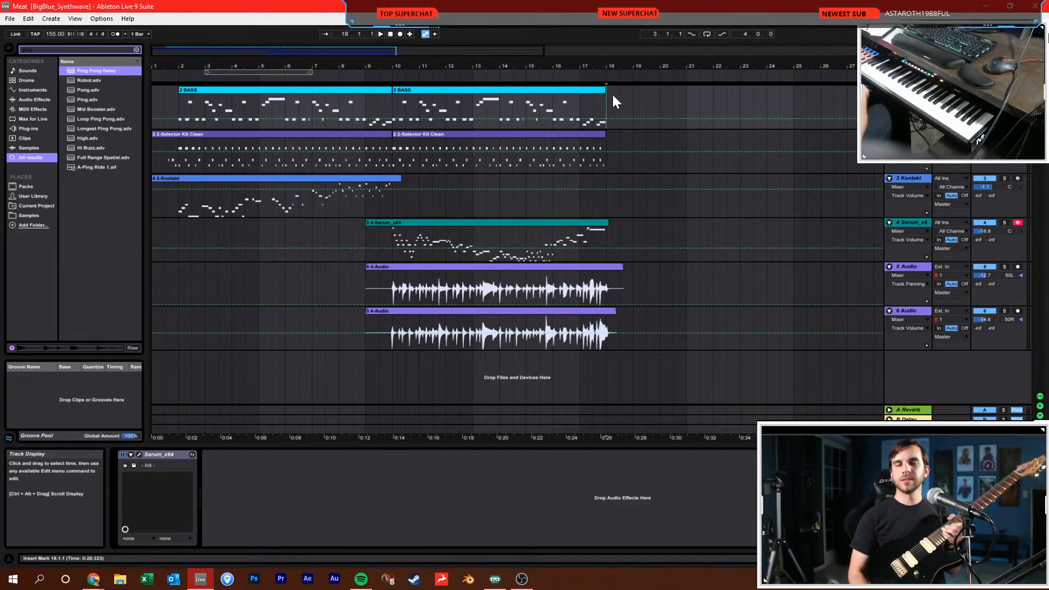
{"action": "left_click", "coordinate": [1017, 266]}
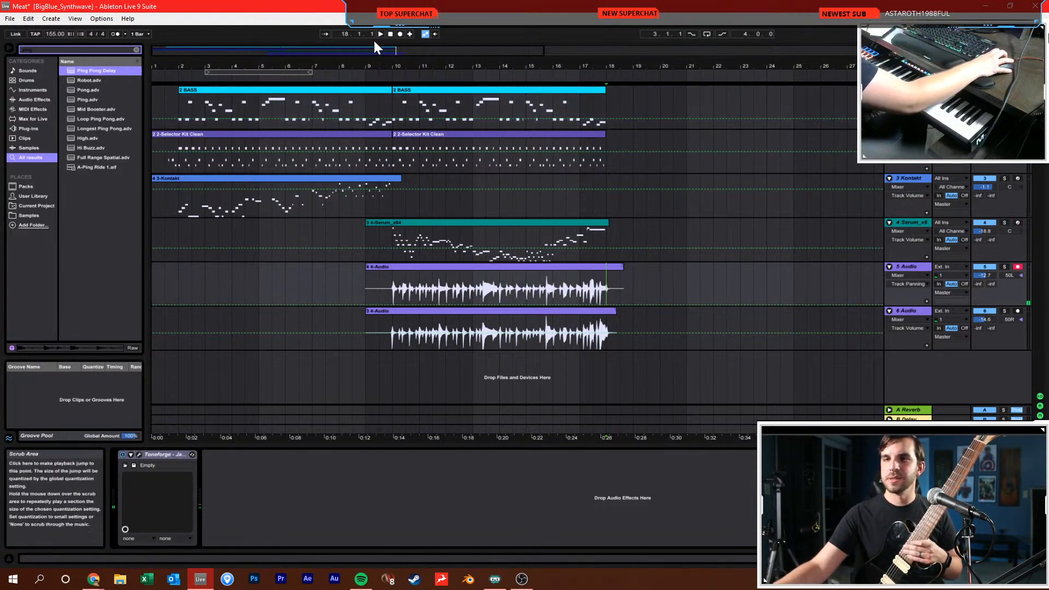
{"action": "left_click", "coordinate": [115, 34]}
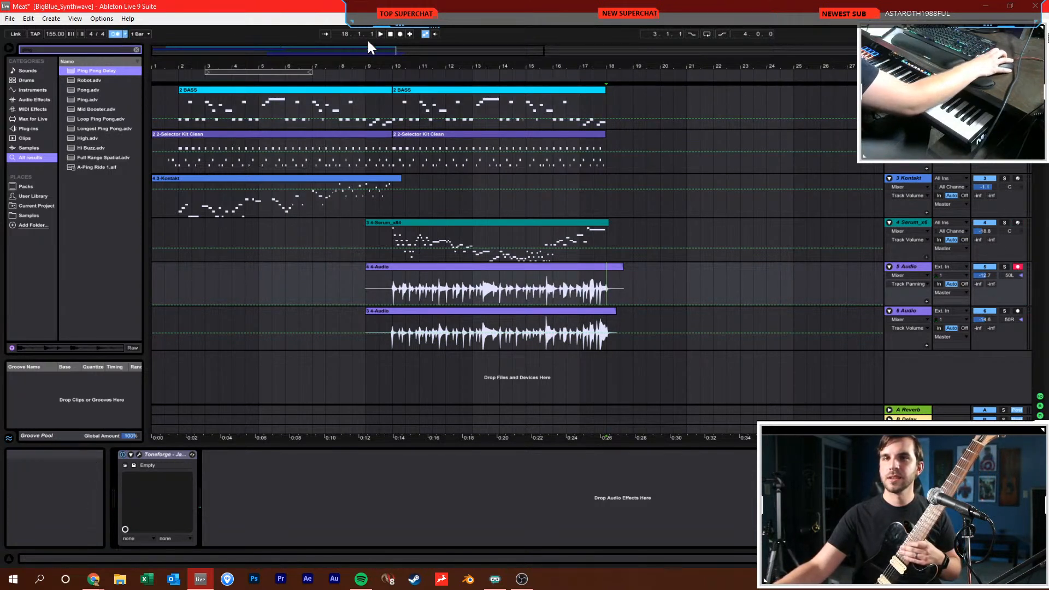
{"action": "left_click", "coordinate": [399, 34]}
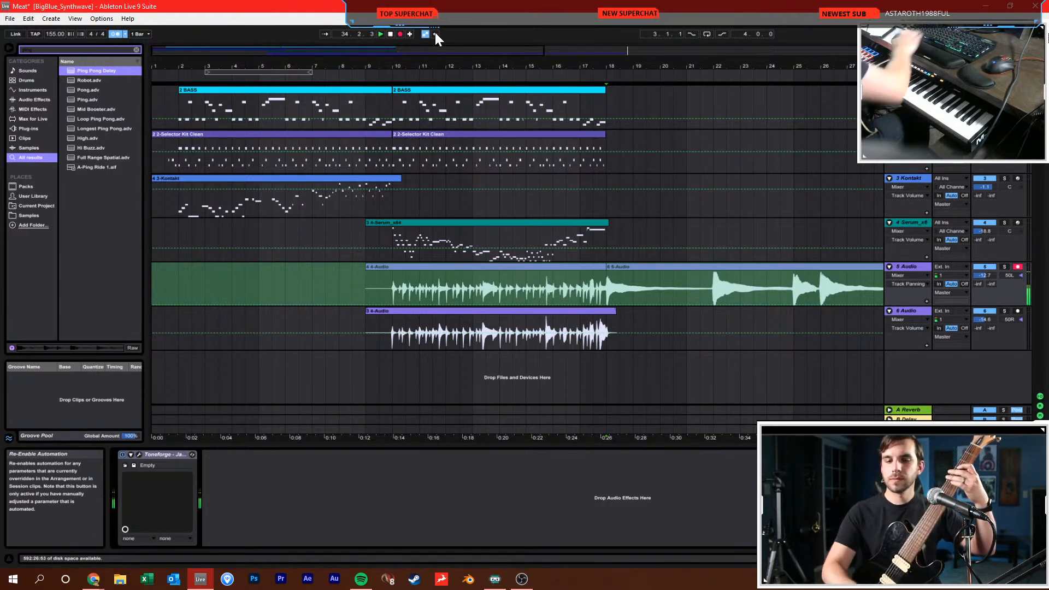
{"action": "key", "text": "space"}
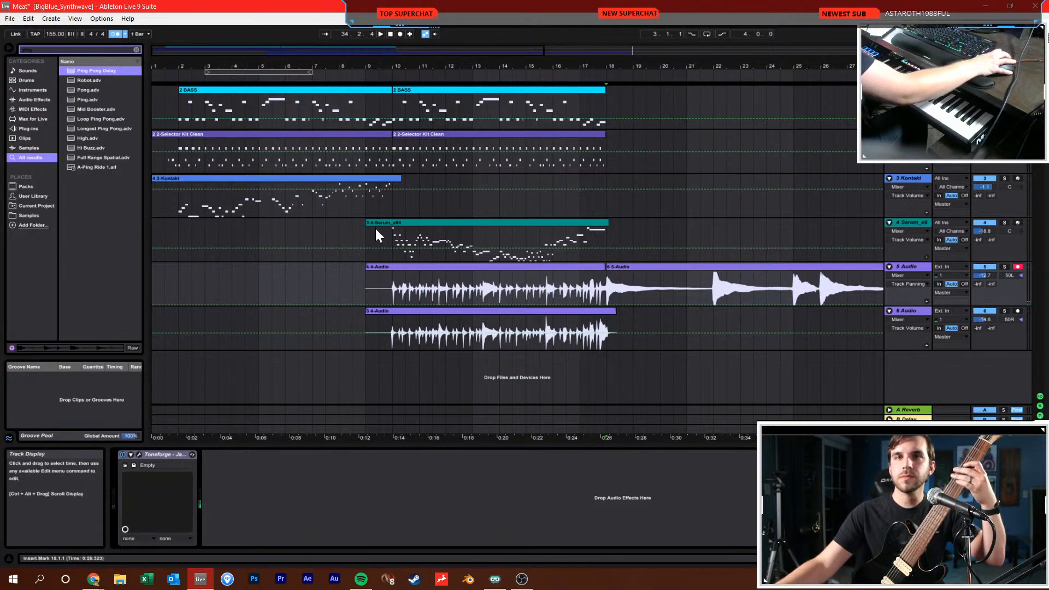
Record the doubled chord part on the right-panned guitar track from bar 18, re-recording from bar 25 through bar 34
{"action": "left_click", "coordinate": [1016, 311]}
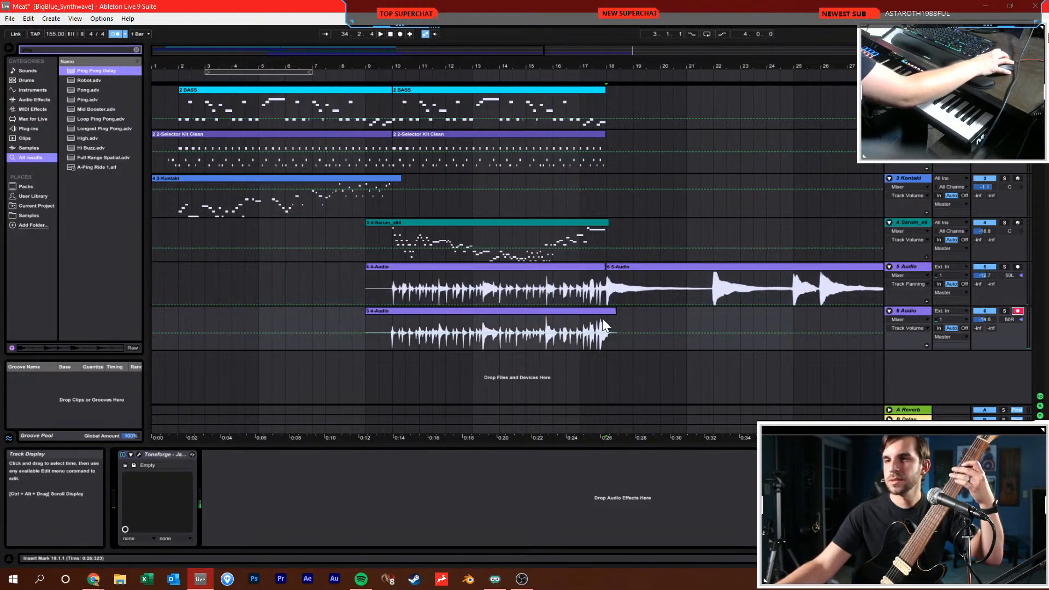
{"action": "left_click", "coordinate": [605, 317]}
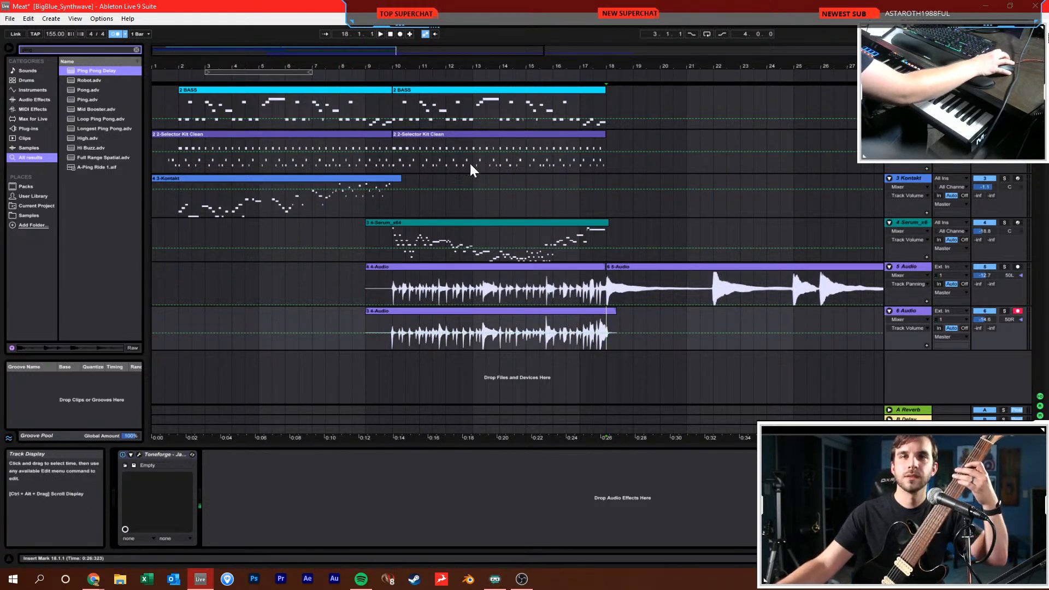
{"action": "left_click", "coordinate": [400, 34]}
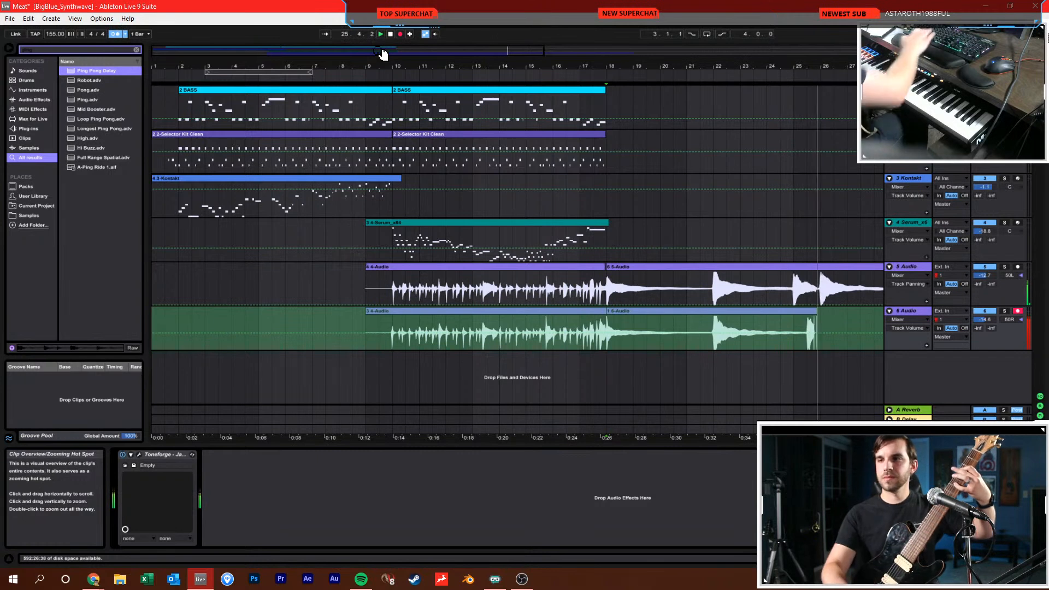
{"action": "key", "text": "space"}
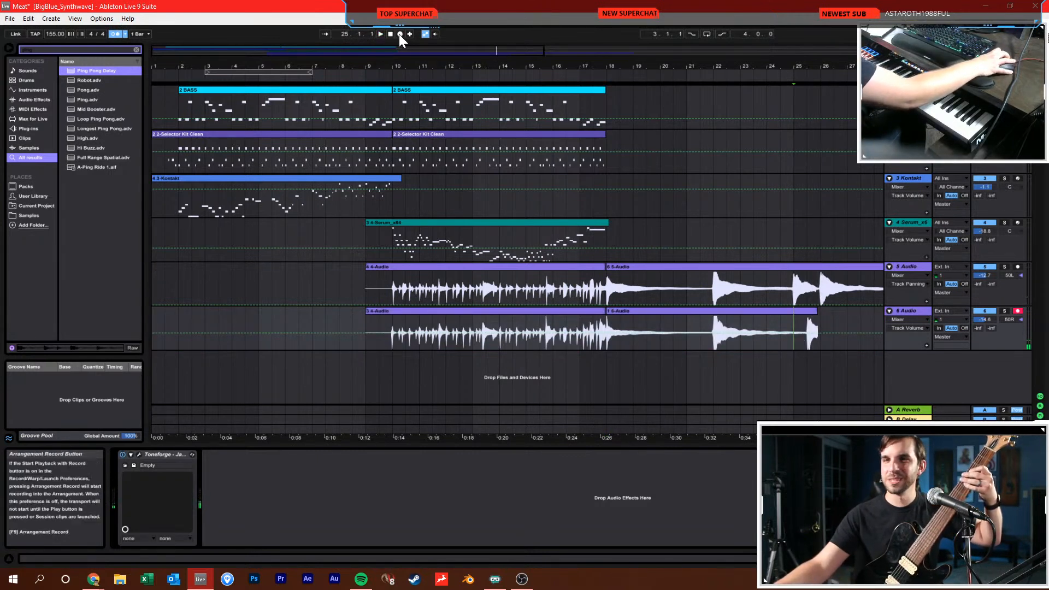
{"action": "left_click", "coordinate": [400, 34]}
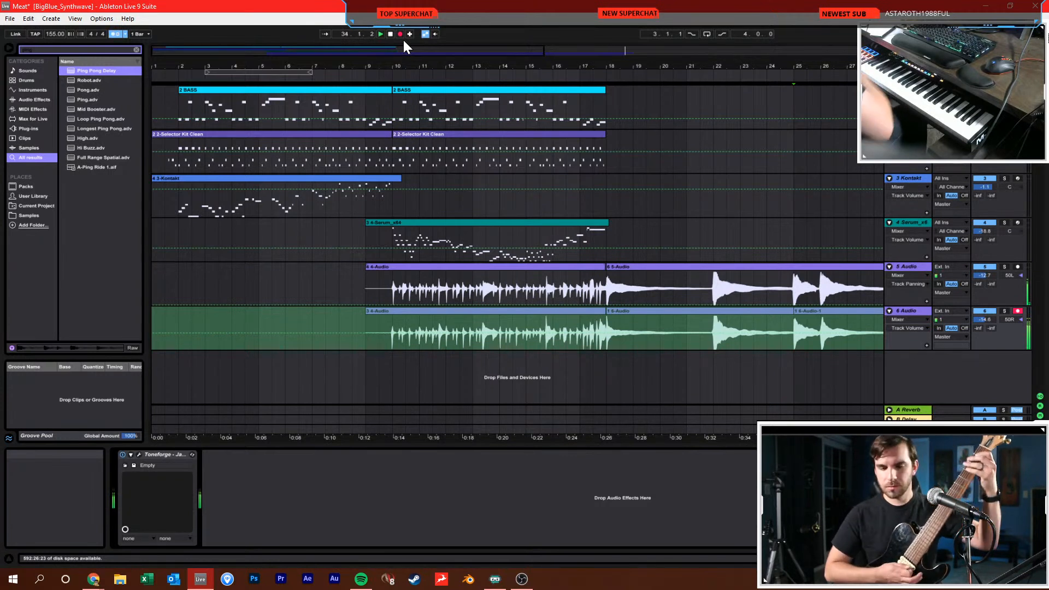
{"action": "key", "text": "space"}
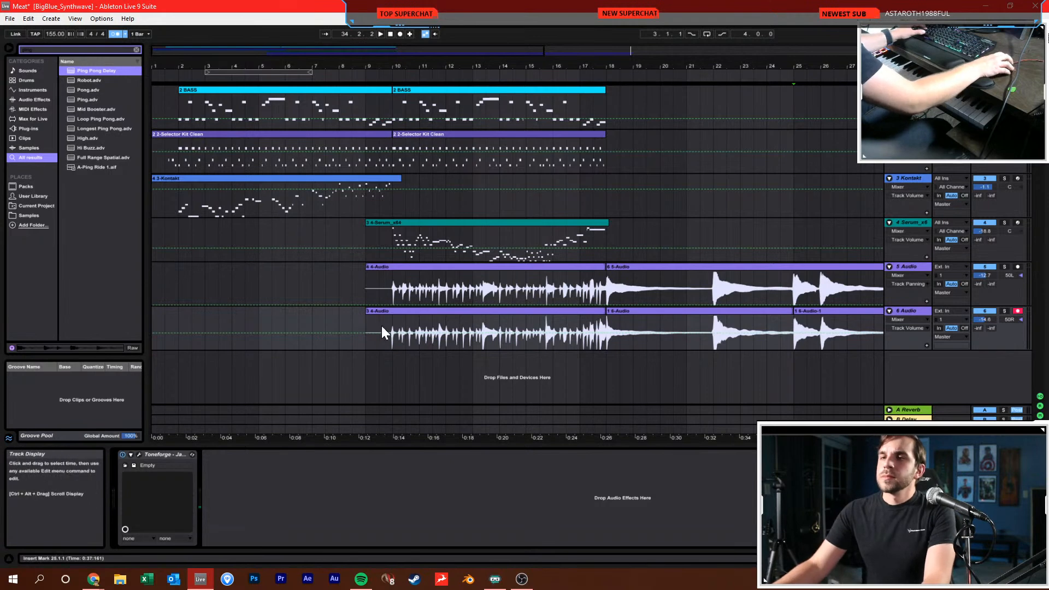
Insert a new MIDI track below the two guitar tracks
{"action": "left_click", "coordinate": [566, 286]}
{"action": "left_click_drag", "start_coordinate": [654, 66], "coordinate": [655, 38]}
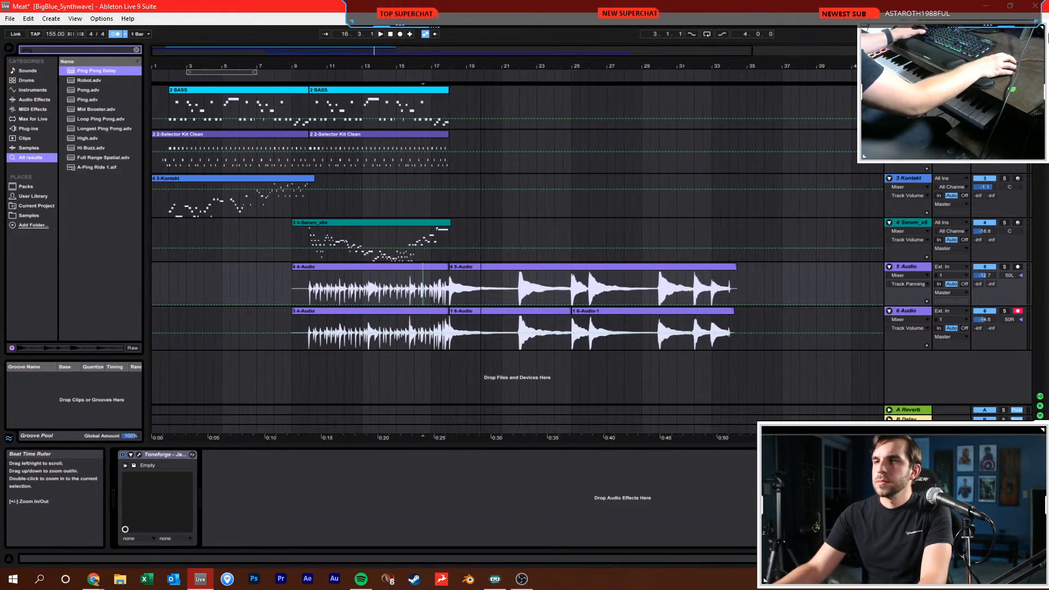
{"action": "left_click", "coordinate": [899, 310]}
{"action": "key", "text": "ctrl+t"}
{"action": "key", "text": "ctrl+z"}
{"action": "key", "text": "ctrl+shift+t"}
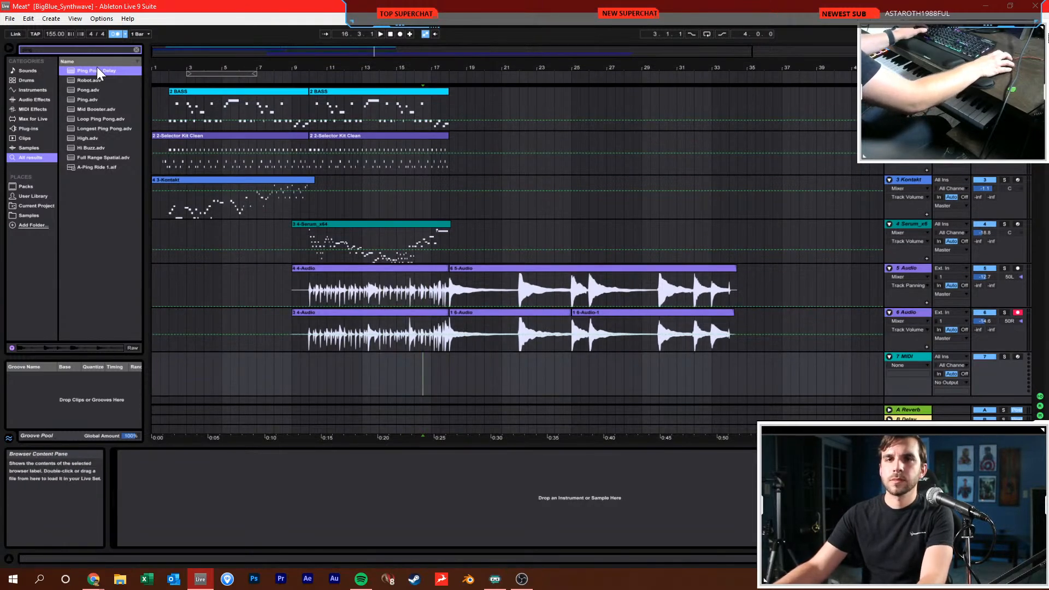
Search the browser for "kontakt" and load the Kontakt instrument onto the new MIDI track
{"action": "left_click", "coordinate": [136, 49]}
{"action": "left_click", "coordinate": [24, 128]}
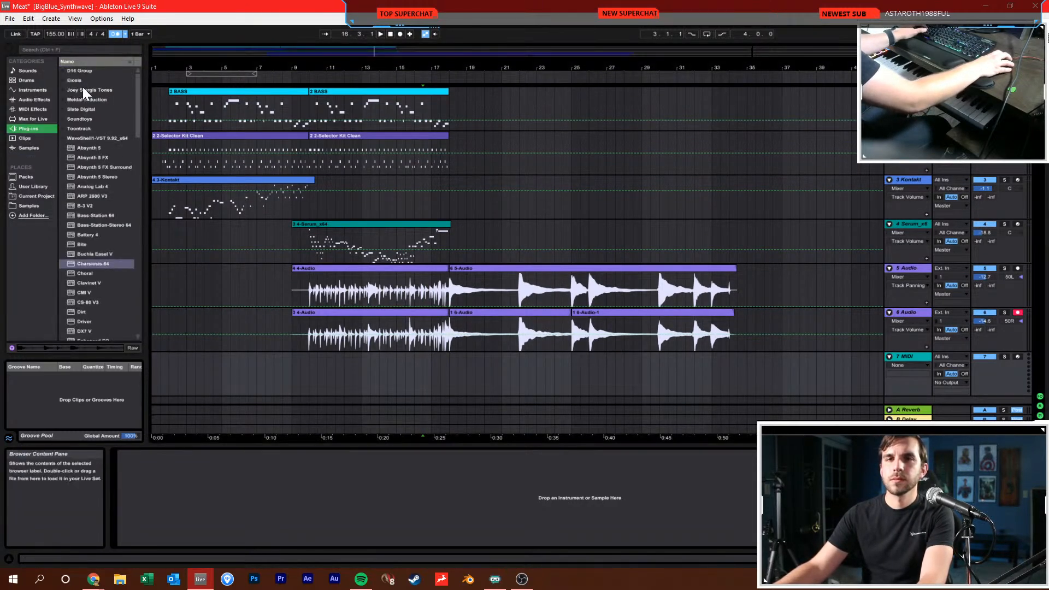
{"action": "key", "text": "ctrl+f"}
{"action": "type", "text": "kontakt"}
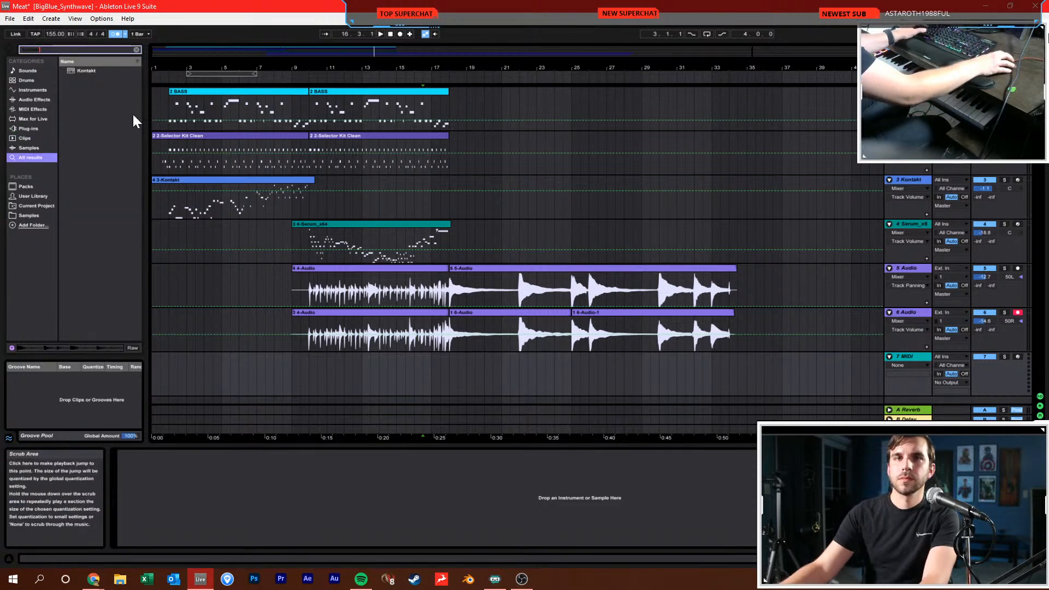
{"action": "left_click_drag", "start_coordinate": [78, 73], "coordinate": [185, 182]}
{"action": "left_click_drag", "start_coordinate": [478, 378], "coordinate": [479, 380]}
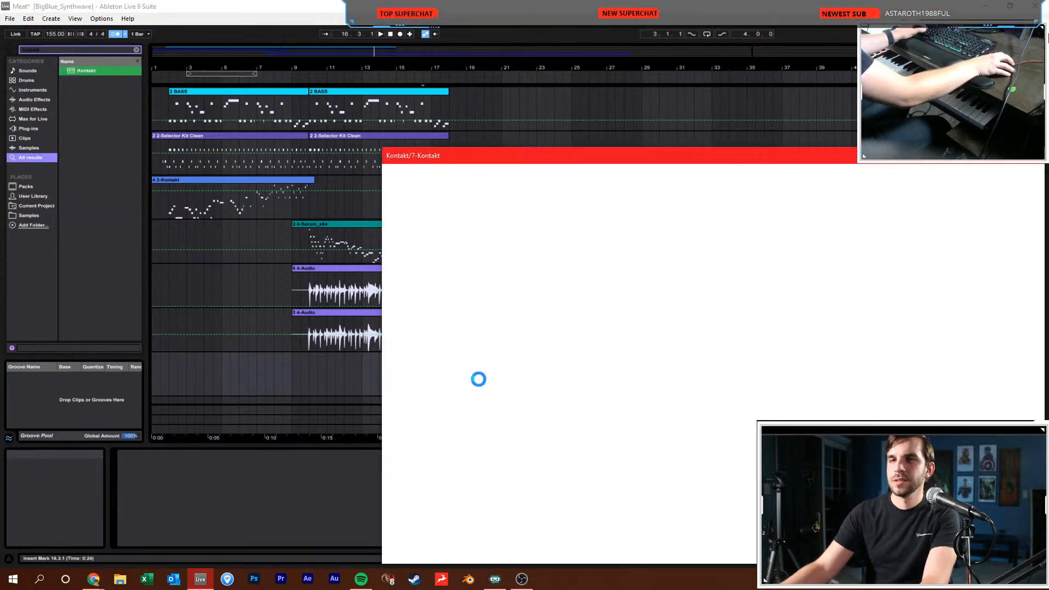
{"action": "left_click_drag", "start_coordinate": [622, 155], "coordinate": [419, 101]}
{"action": "left_click", "coordinate": [417, 155]}
{"action": "type", "text": "chol"}
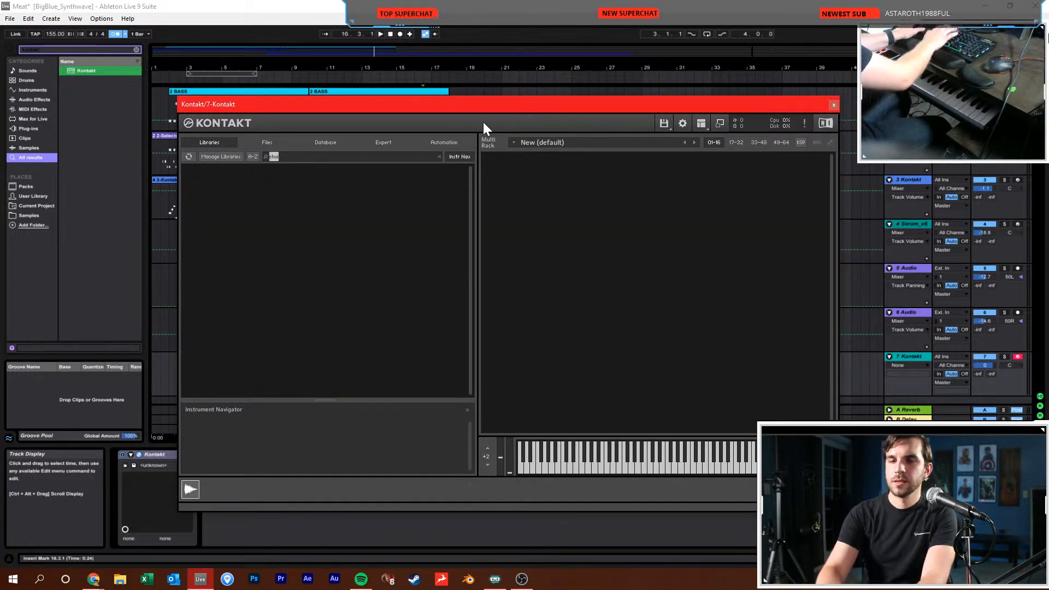
{"action": "key", "text": "BackSpace"}
{"action": "key", "text": "BackSpace"}
{"action": "key", "text": "BackSpace"}
{"action": "key", "text": "BackSpace"}
Filter the Kontakt libraries by "kontakt" and browse the Factory Library's Band instrument folder
{"action": "type", "text": "kontakt"}
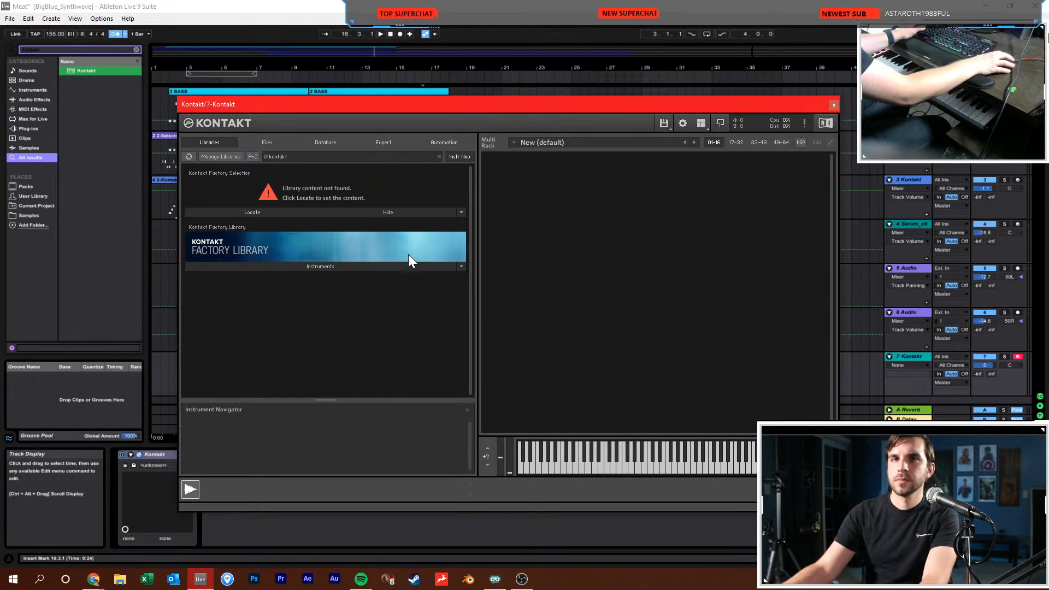
{"action": "left_click", "coordinate": [356, 266]}
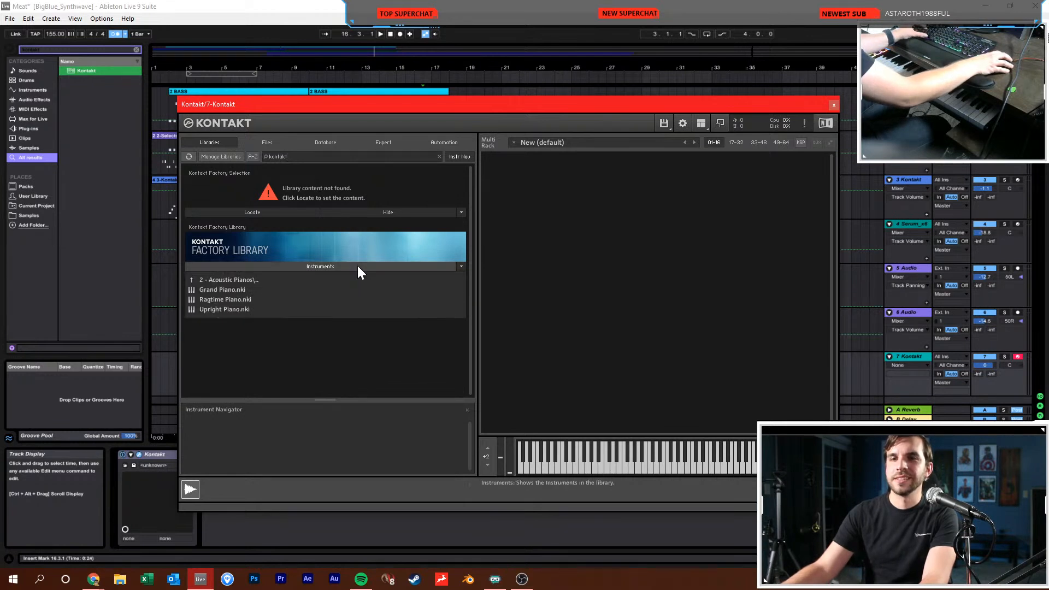
{"action": "left_click", "coordinate": [287, 279]}
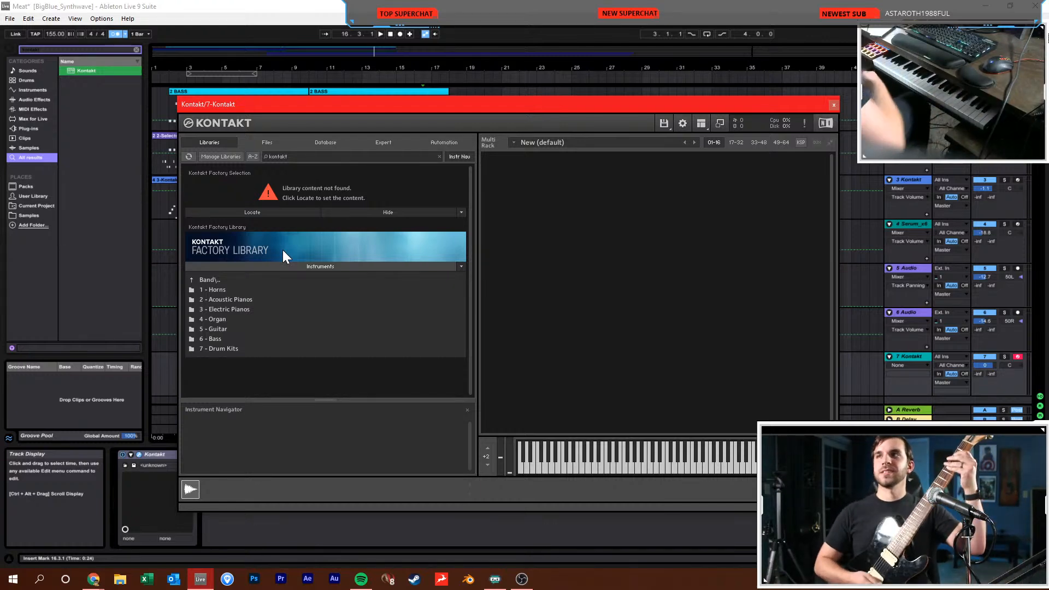
Load the Choir [a].nki instrument from the Factory Library's Choir section into the new track's Kontakt
{"action": "left_click", "coordinate": [1017, 313]}
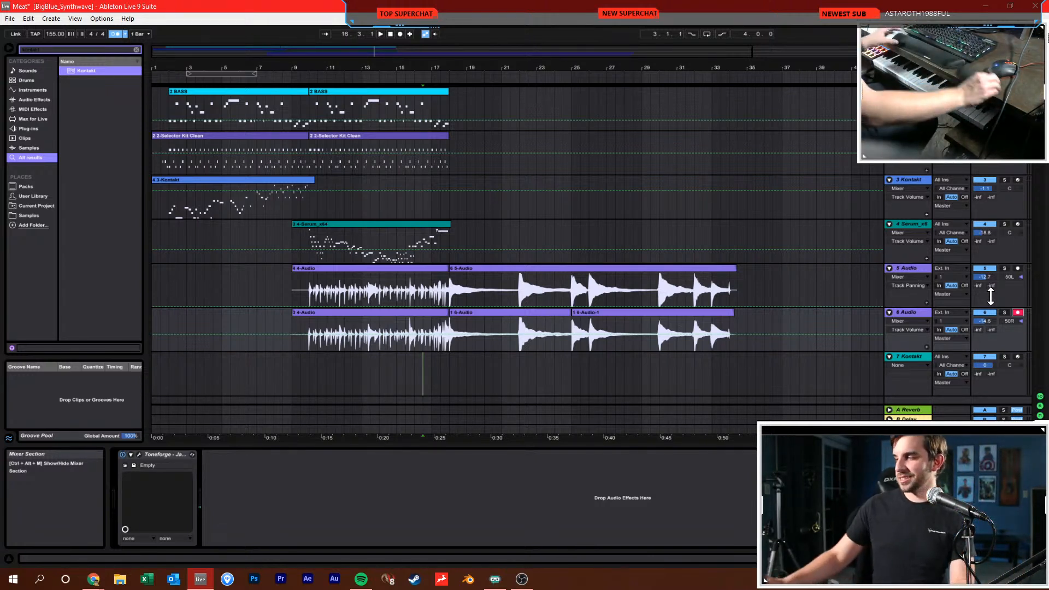
{"action": "left_click", "coordinate": [494, 360]}
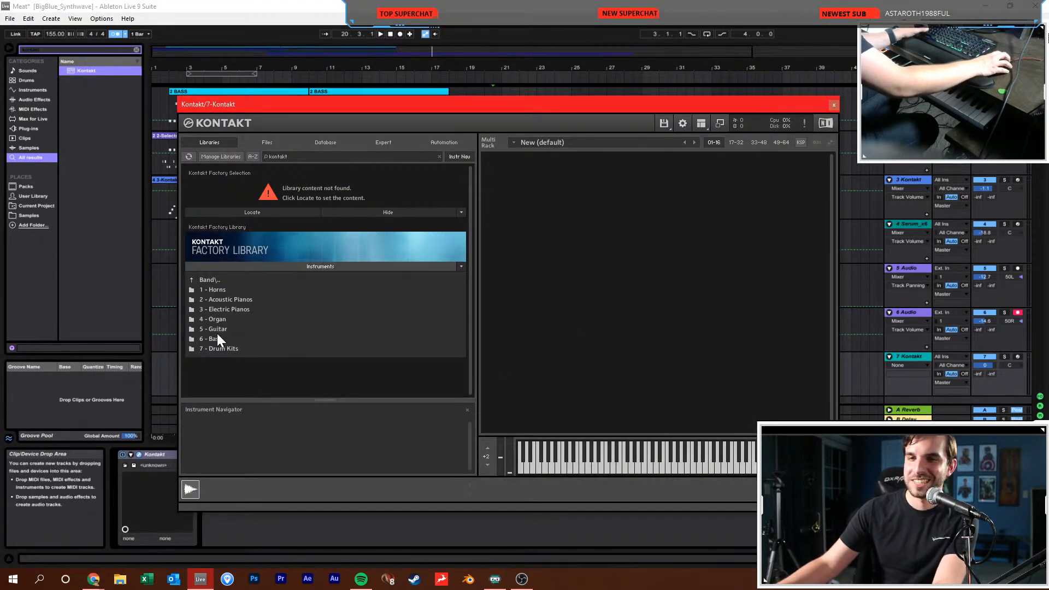
{"action": "left_click", "coordinate": [224, 280]}
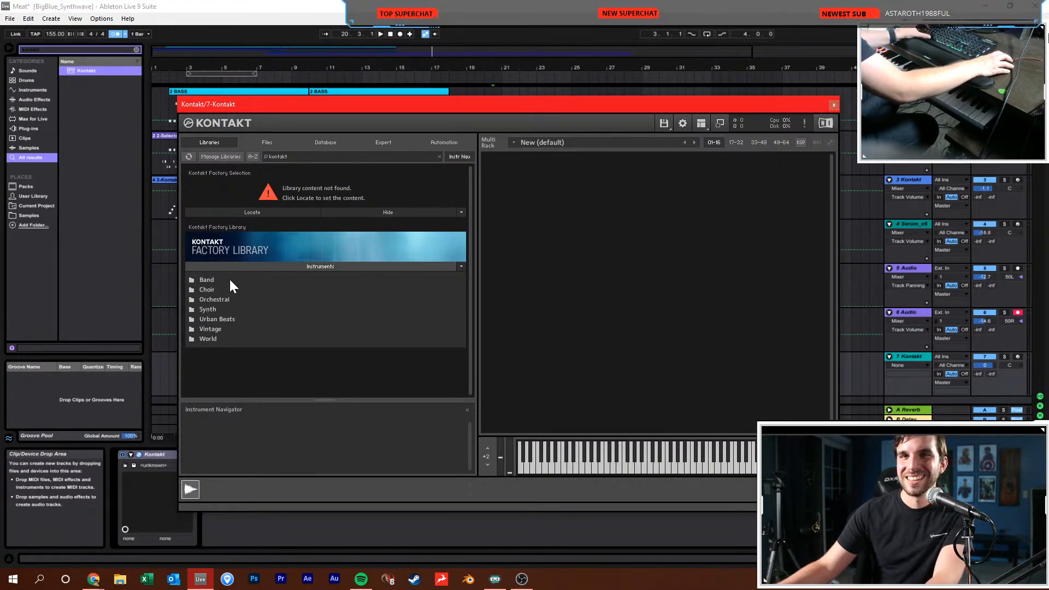
{"action": "left_click", "coordinate": [218, 290]}
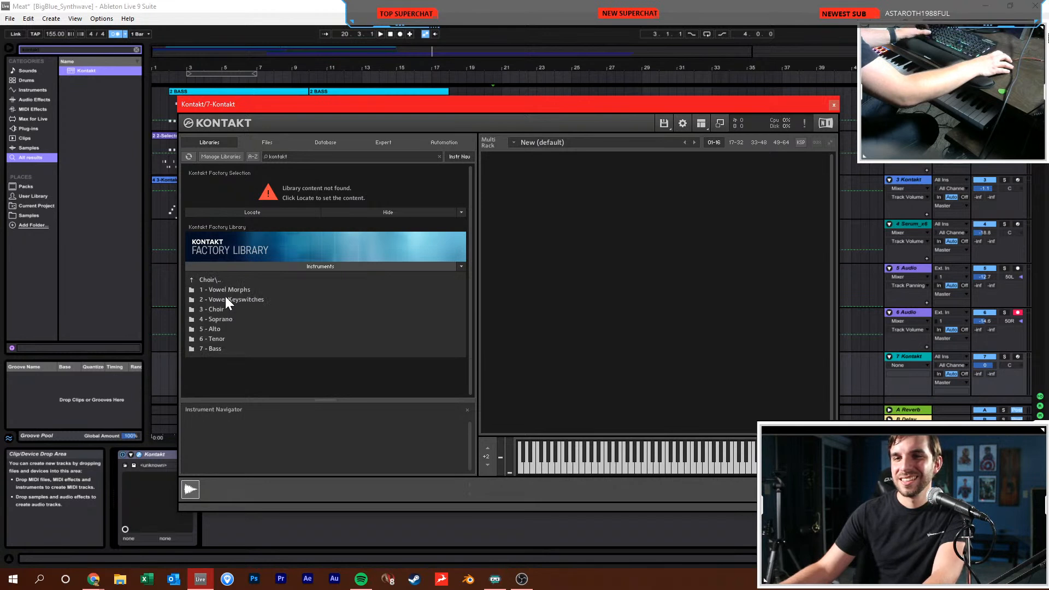
{"action": "left_click", "coordinate": [226, 307]}
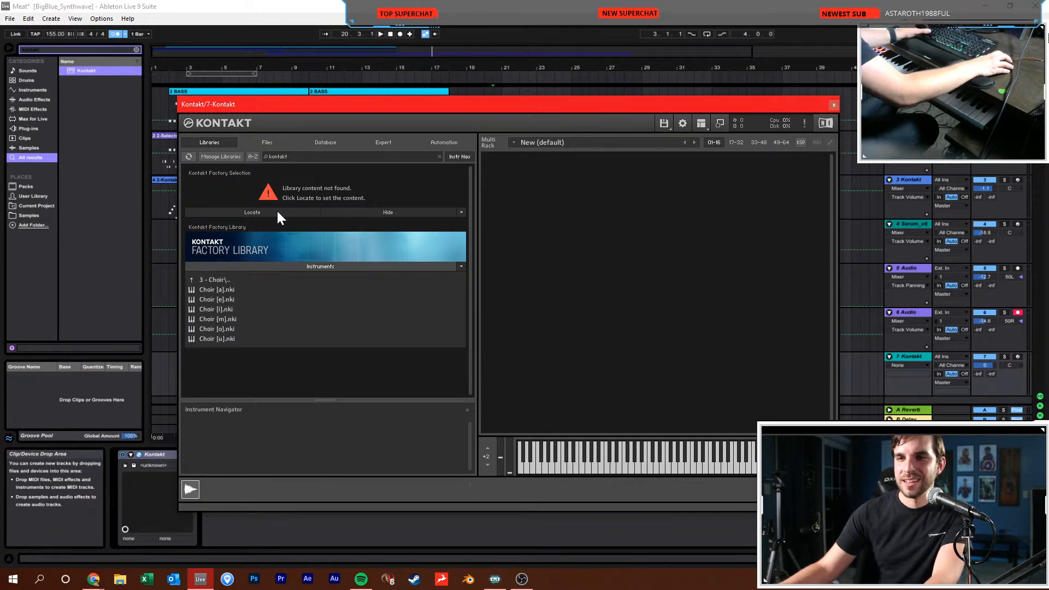
{"action": "left_click_drag", "start_coordinate": [476, 108], "coordinate": [458, 121]}
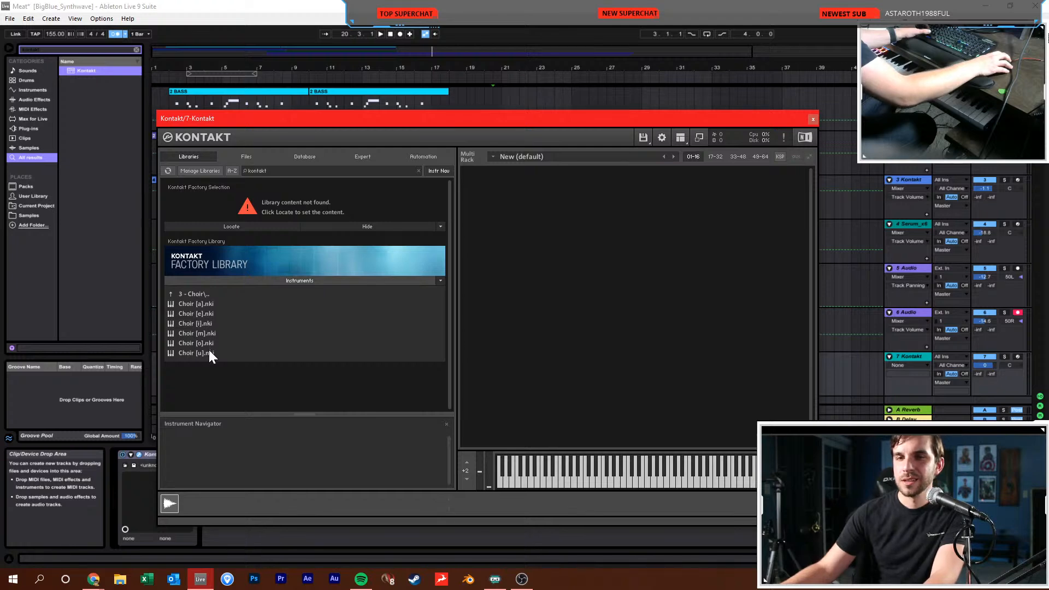
{"action": "double_click", "coordinate": [216, 303]}
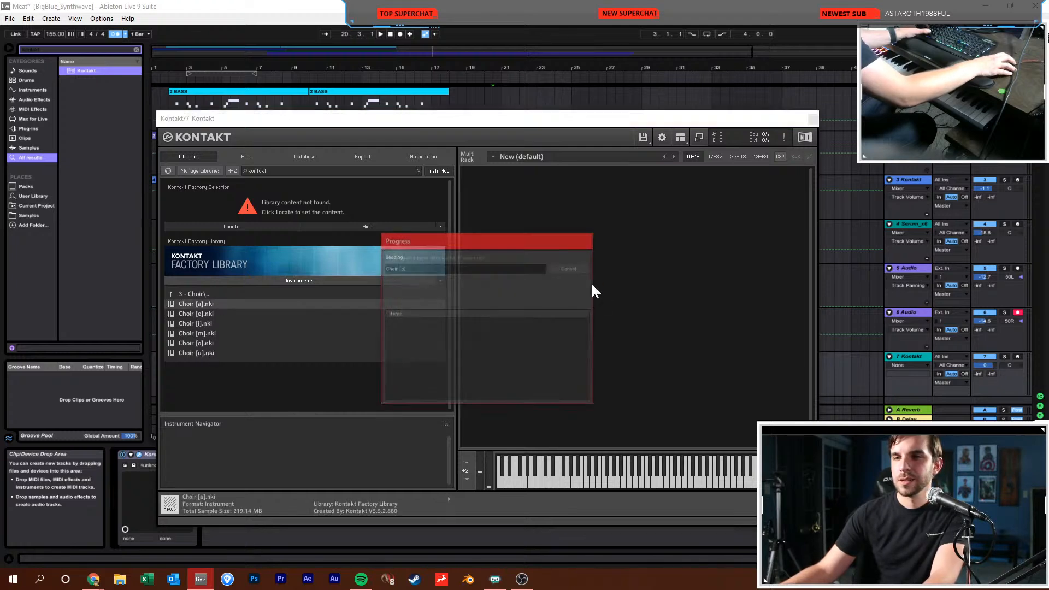
{"action": "left_click", "coordinate": [813, 119]}
Arm the new choir track for recording and set the insert point at bar 18
{"action": "left_click", "coordinate": [457, 362]}
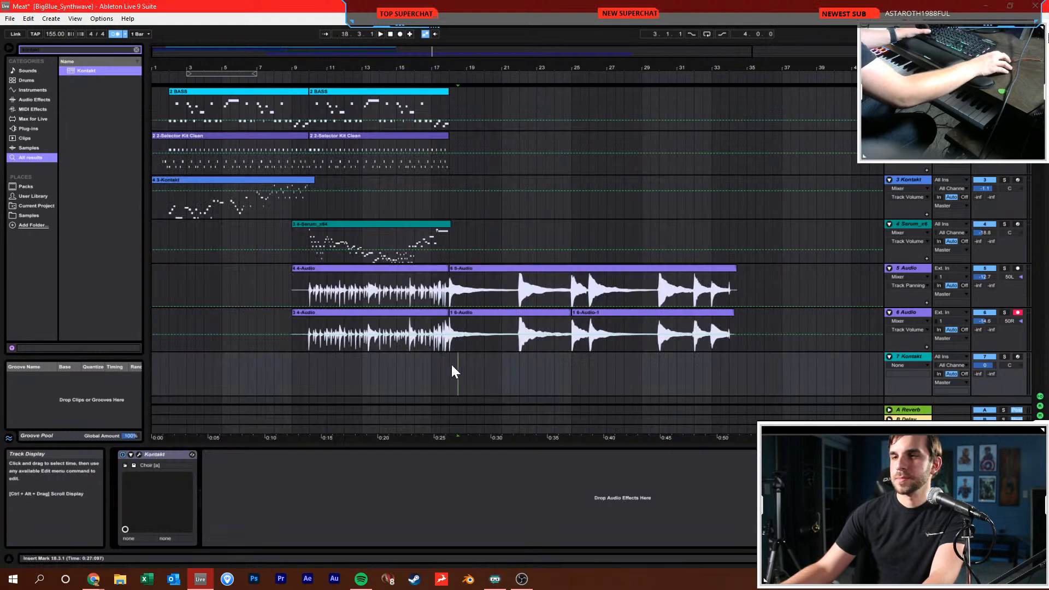
{"action": "left_click", "coordinate": [1017, 357]}
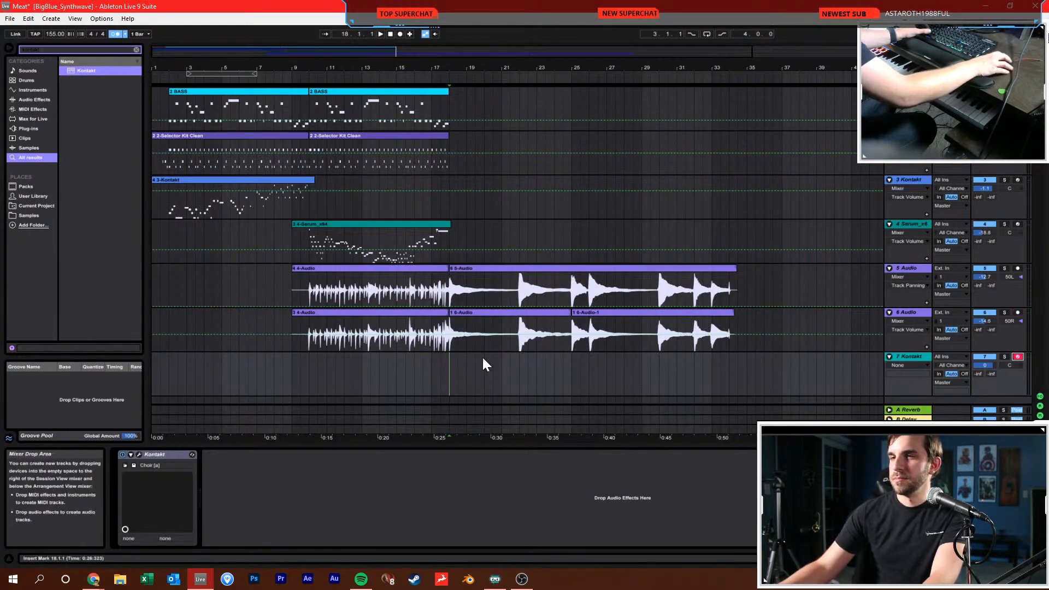
{"action": "left_click_drag", "start_coordinate": [534, 67], "coordinate": [469, 68]}
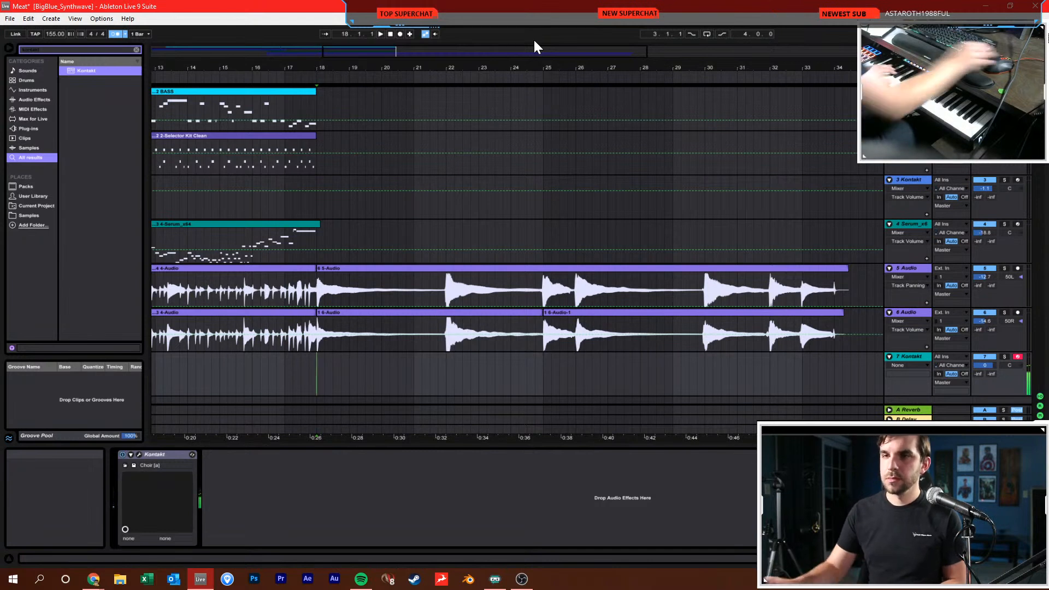
{"action": "left_click", "coordinate": [400, 35]}
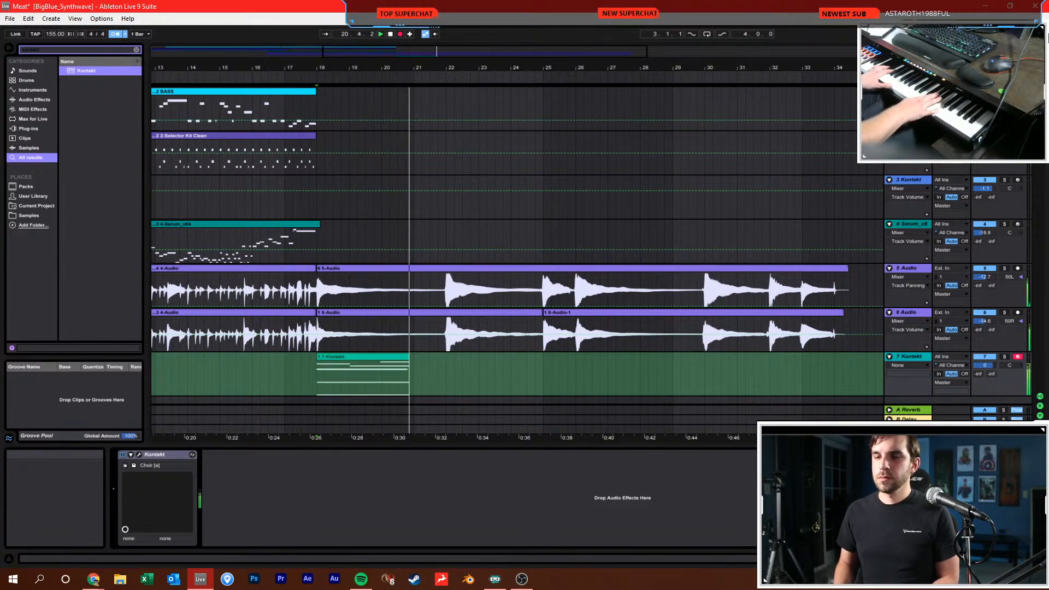
{"action": "key", "text": "F9"}
{"action": "key", "text": "ctrl+z"}
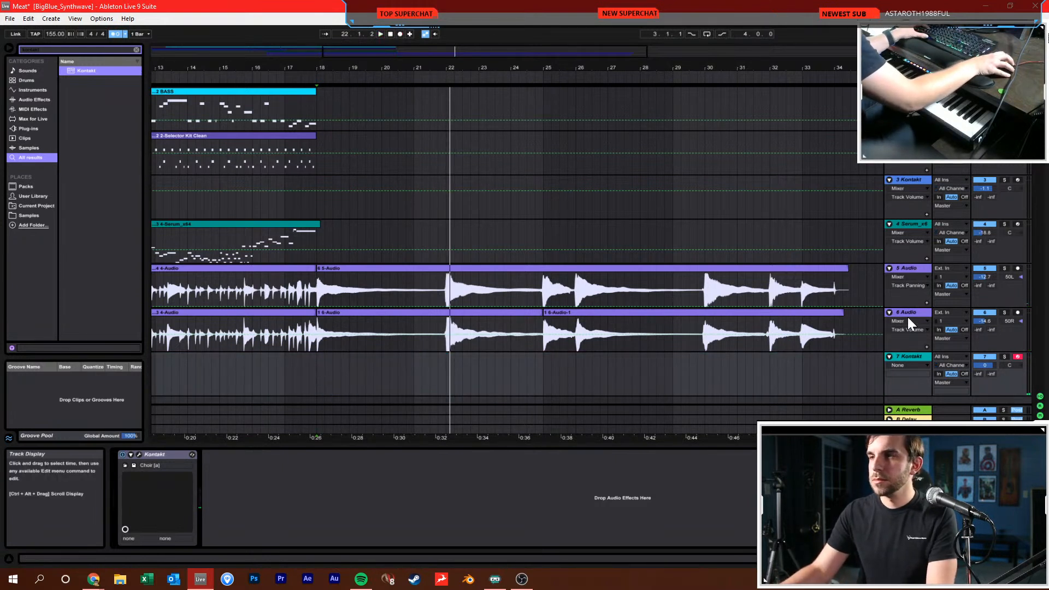
Set the choir track's volume to -3.7 dB and record the sustained chord part from bar 18 to bar 34
{"action": "left_click_drag", "start_coordinate": [984, 365], "coordinate": [984, 376]}
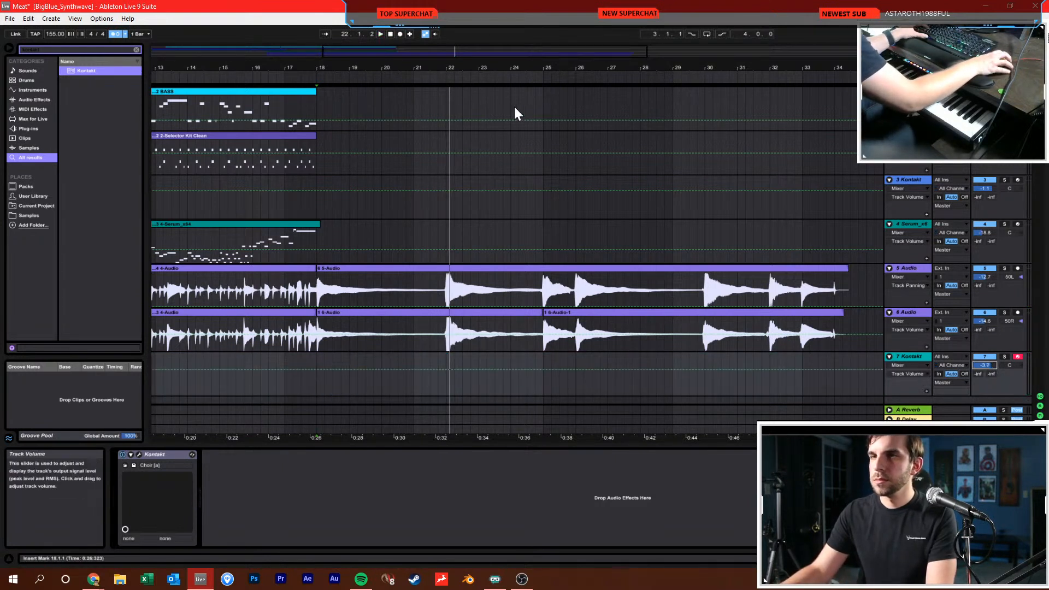
{"action": "left_click", "coordinate": [400, 35]}
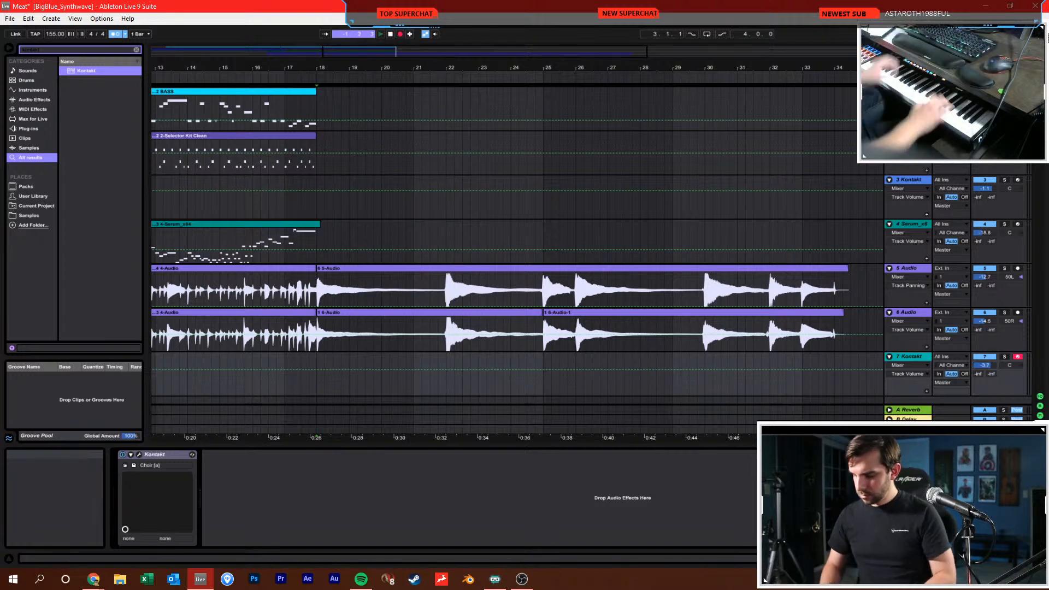
{"action": "key", "text": "space"}
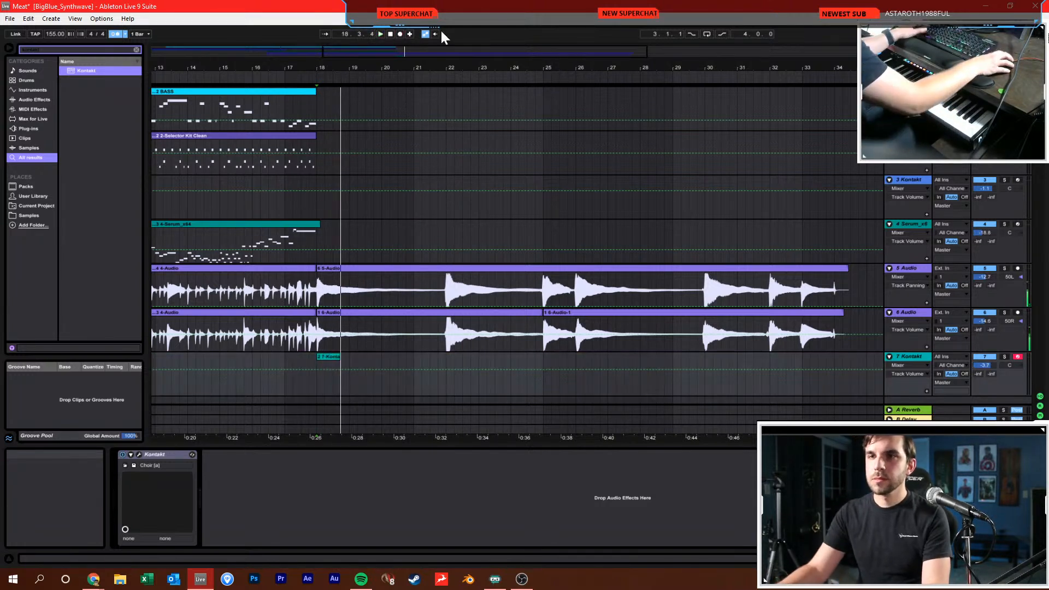
{"action": "left_click", "coordinate": [399, 33]}
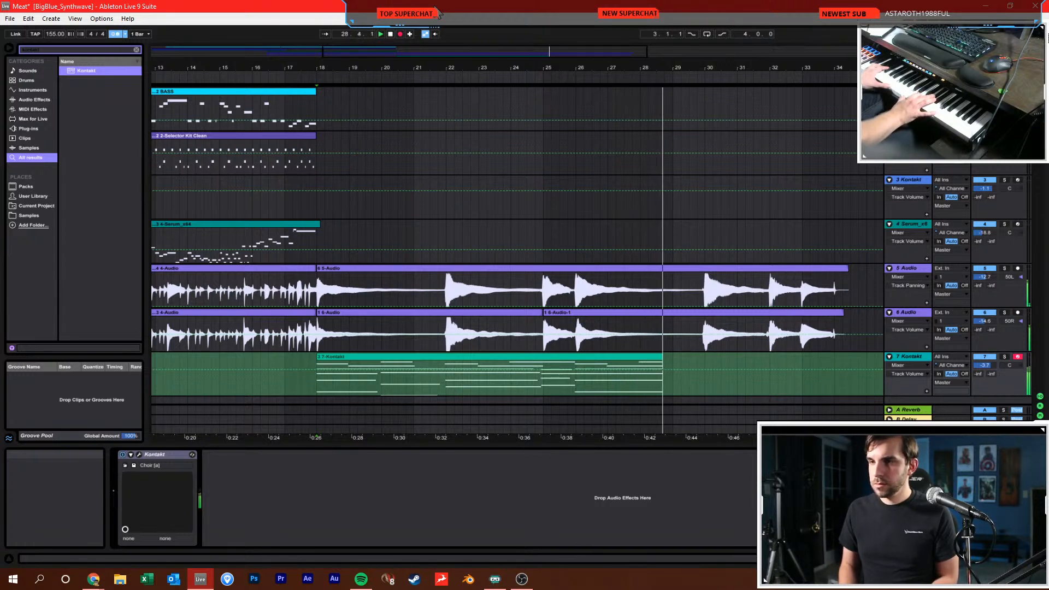
{"action": "key", "text": "ctrl+z"}
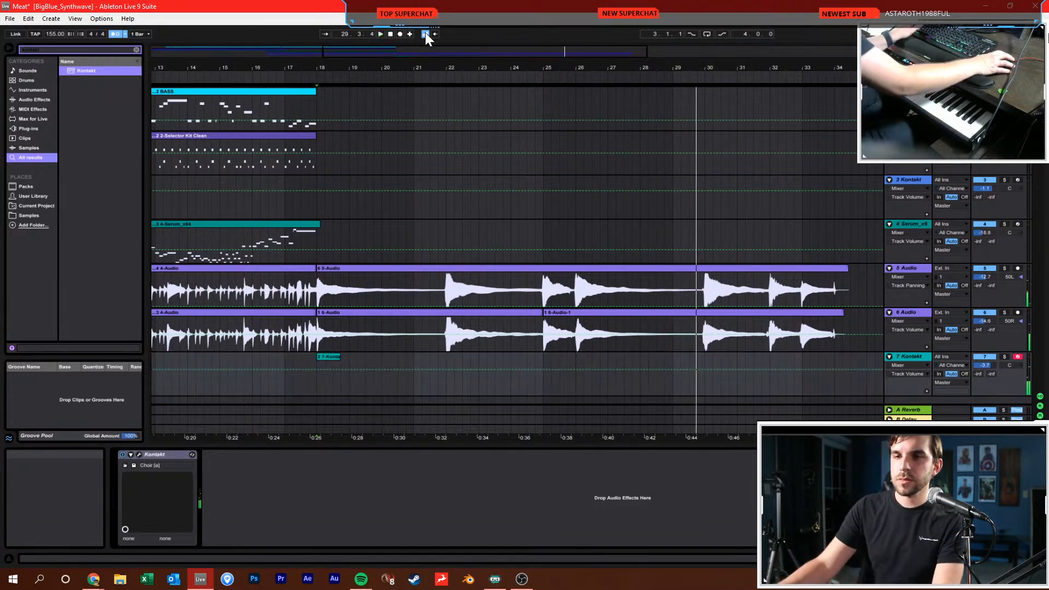
{"action": "left_click", "coordinate": [401, 34]}
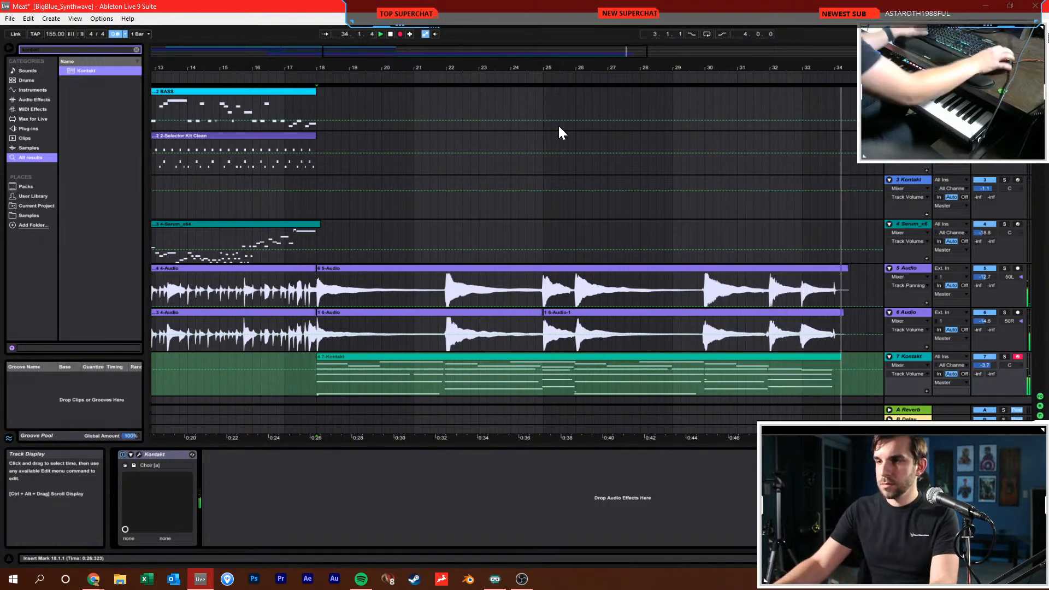
{"action": "key", "text": "space"}
In the recorded choir clip, add a G#3 note across clip bar 15 and a G3 note across bar 16
{"action": "double_click", "coordinate": [815, 355]}
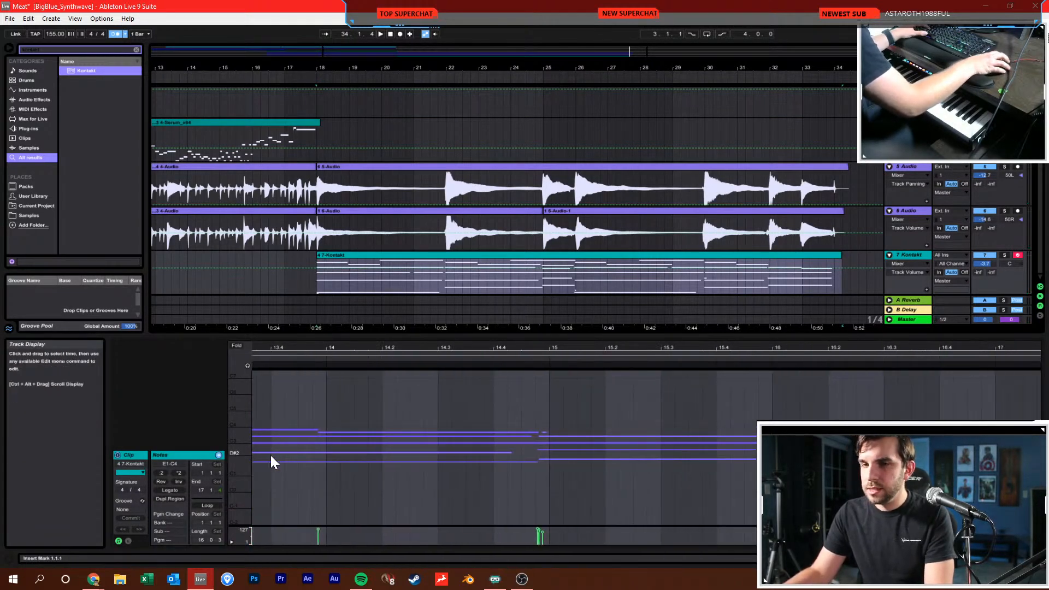
{"action": "double_click", "coordinate": [247, 450]}
{"action": "left_click_drag", "start_coordinate": [247, 413], "coordinate": [251, 438]}
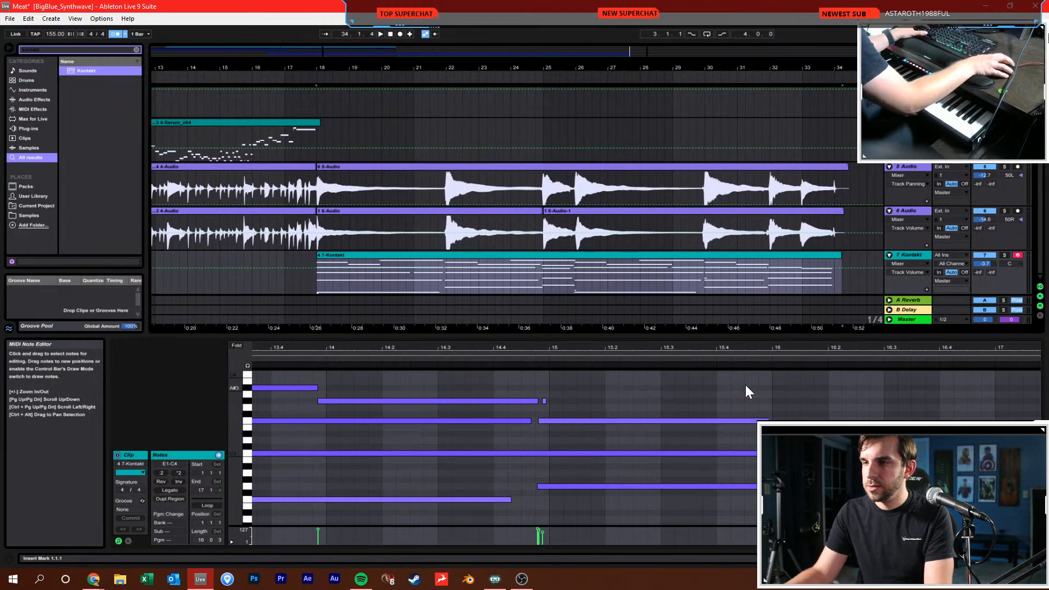
{"action": "left_click", "coordinate": [550, 404]}
{"action": "left_click_drag", "start_coordinate": [552, 402], "coordinate": [981, 409]}
{"action": "left_click", "coordinate": [774, 409]}
Audition the clip's ending and replace the F3 note in clip bar 15 with an E3 note
{"action": "left_click", "coordinate": [523, 362]}
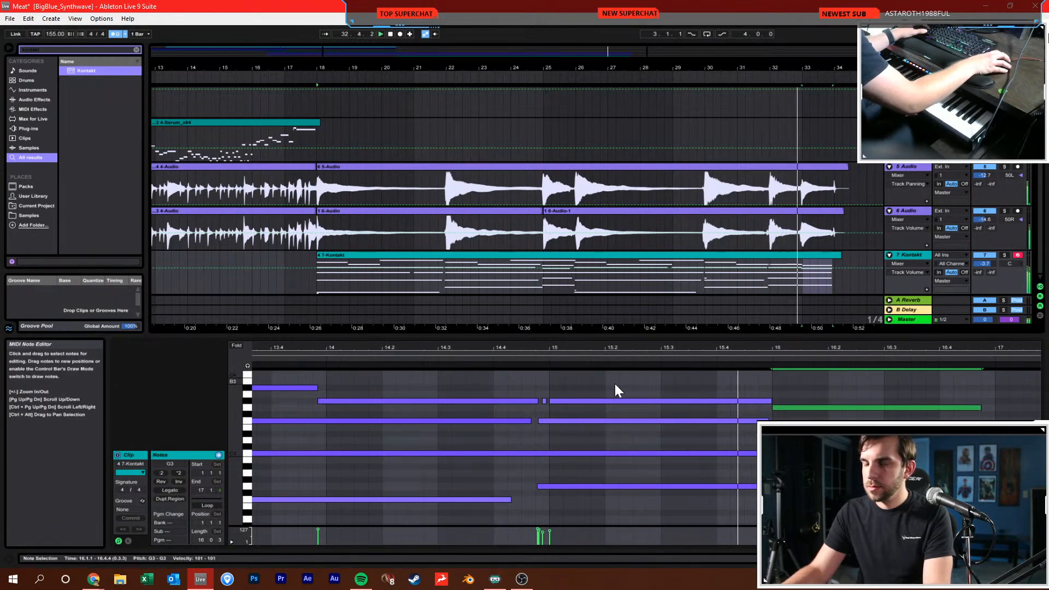
{"action": "left_click", "coordinate": [647, 419]}
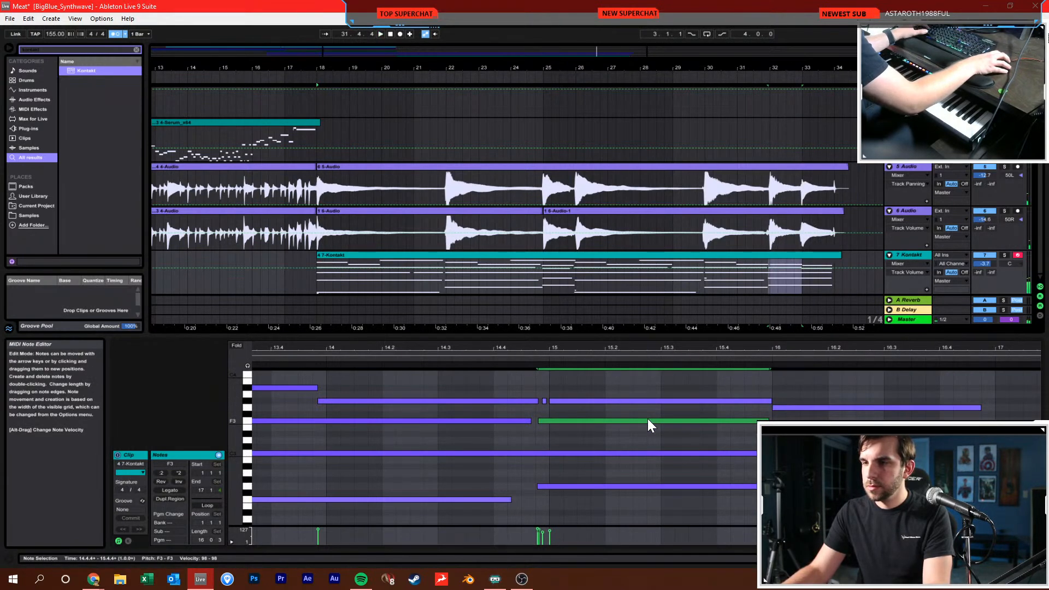
{"action": "key", "text": "Delete"}
{"action": "left_click_drag", "start_coordinate": [765, 431], "coordinate": [544, 442]}
Set the note editor's fixed grid to 1/4
{"action": "left_click", "coordinate": [546, 448]}
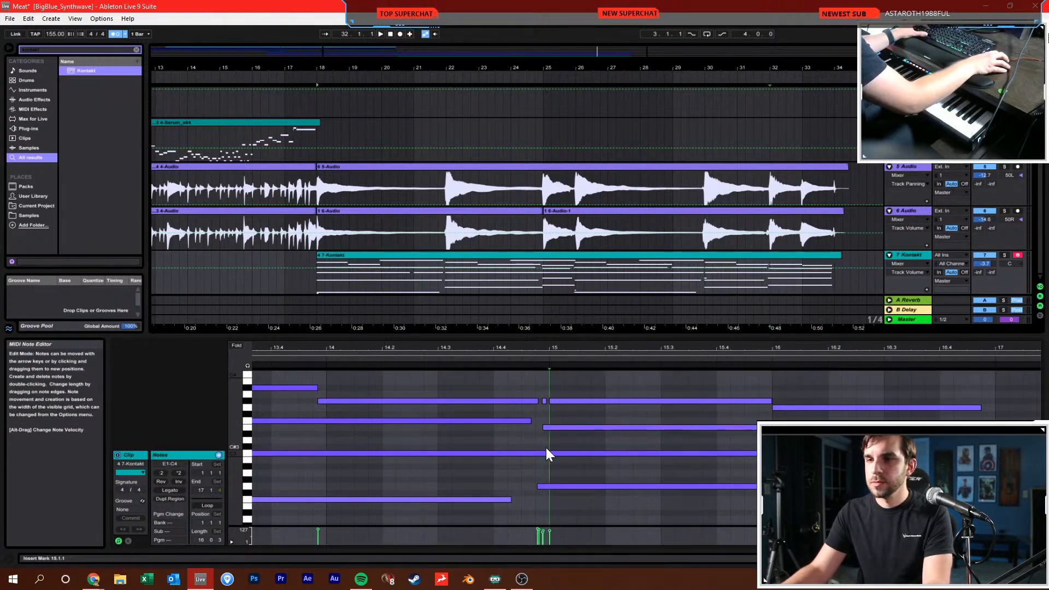
{"action": "right_click", "coordinate": [516, 438]}
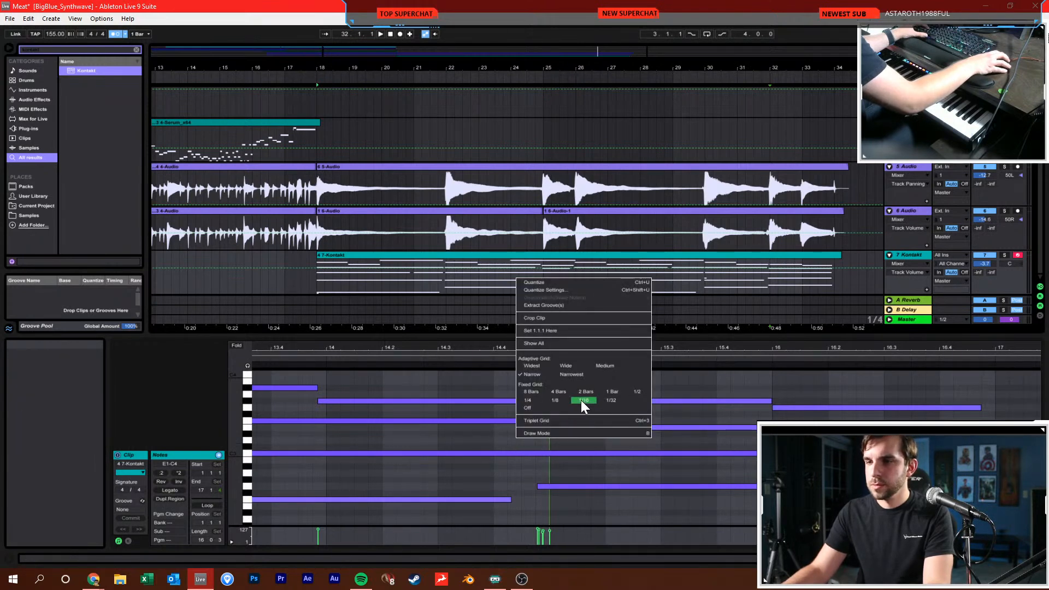
{"action": "left_click", "coordinate": [535, 398]}
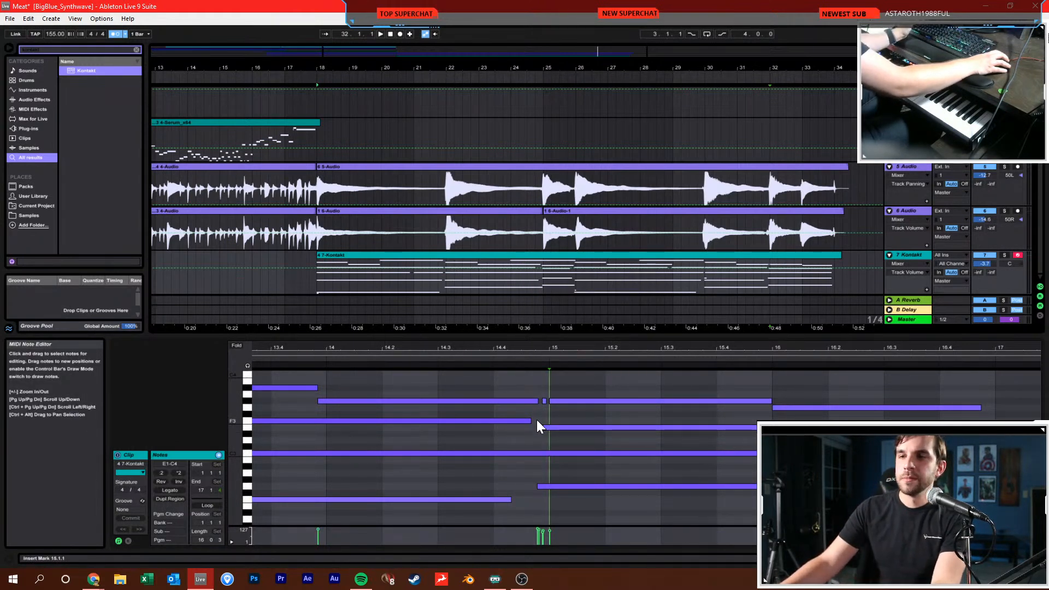
{"action": "right_click", "coordinate": [536, 419]}
{"action": "left_click", "coordinate": [534, 427]}
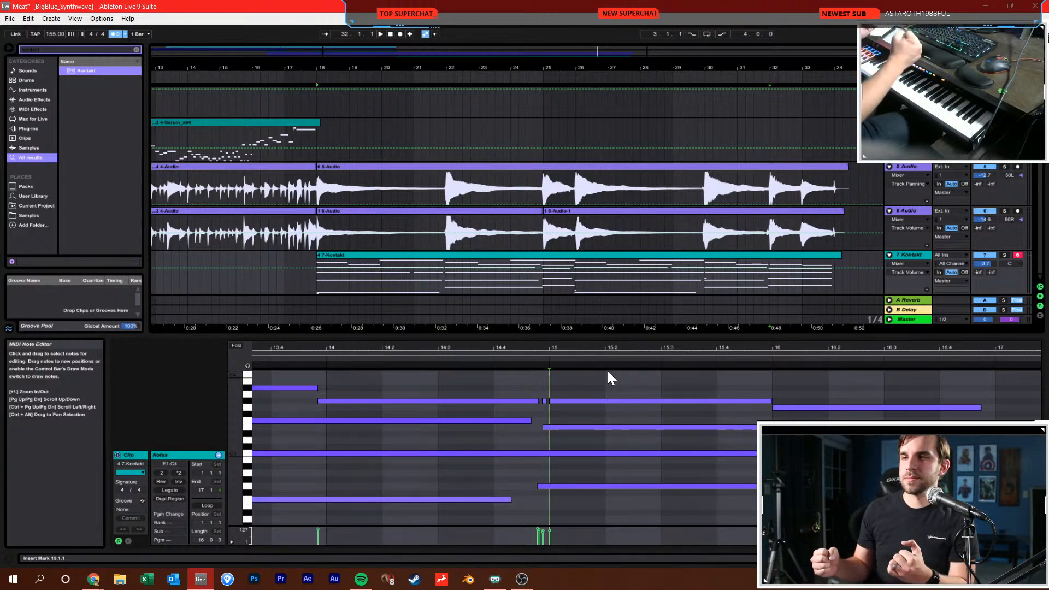
Delete the stray short G#3 note just before clip bar 15 and set the fixed grid to 1 Bar
{"action": "double_click", "coordinate": [545, 402]}
{"action": "right_click", "coordinate": [547, 392]}
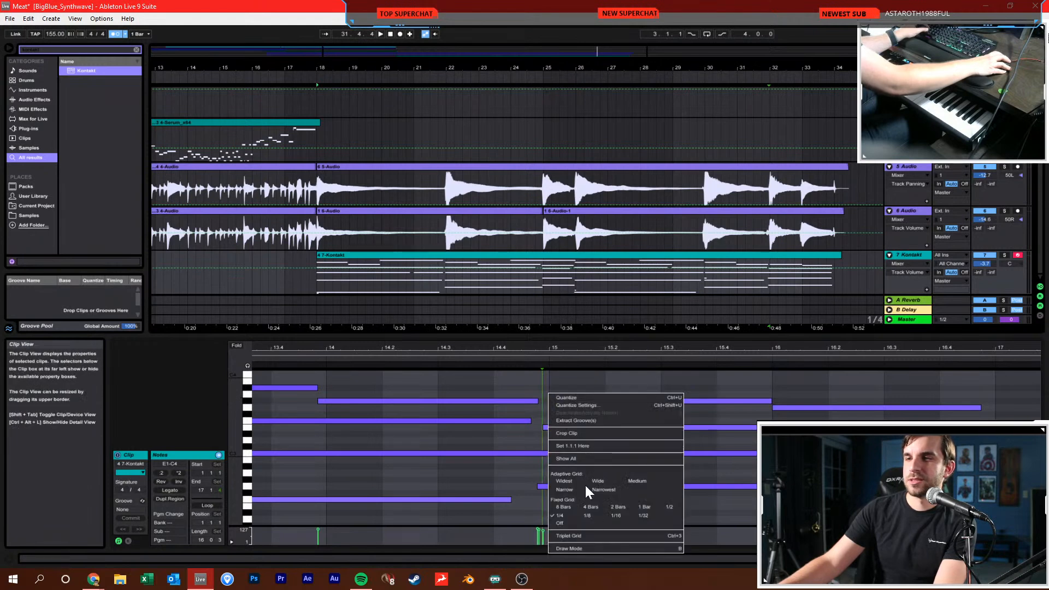
{"action": "left_click", "coordinate": [639, 505]}
Quantize the start and end of every note in the choir clip to the current grid at 100%
{"action": "left_click_drag", "start_coordinate": [565, 348], "coordinate": [938, 348]}
{"action": "key", "text": "ctrl+a"}
{"action": "right_click", "coordinate": [664, 444]}
{"action": "left_click", "coordinate": [734, 280]}
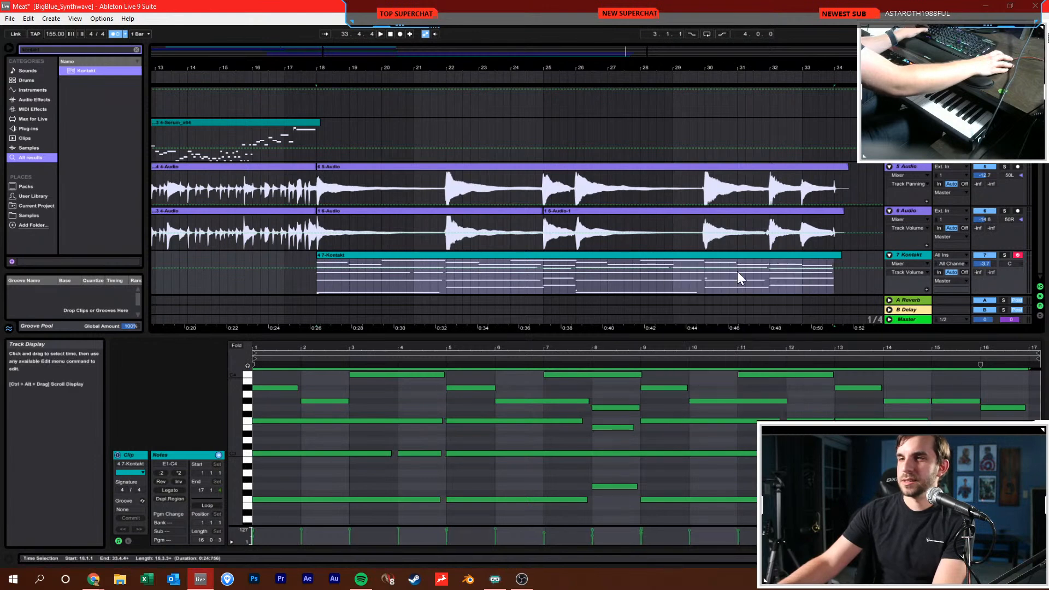
{"action": "right_click", "coordinate": [641, 406]}
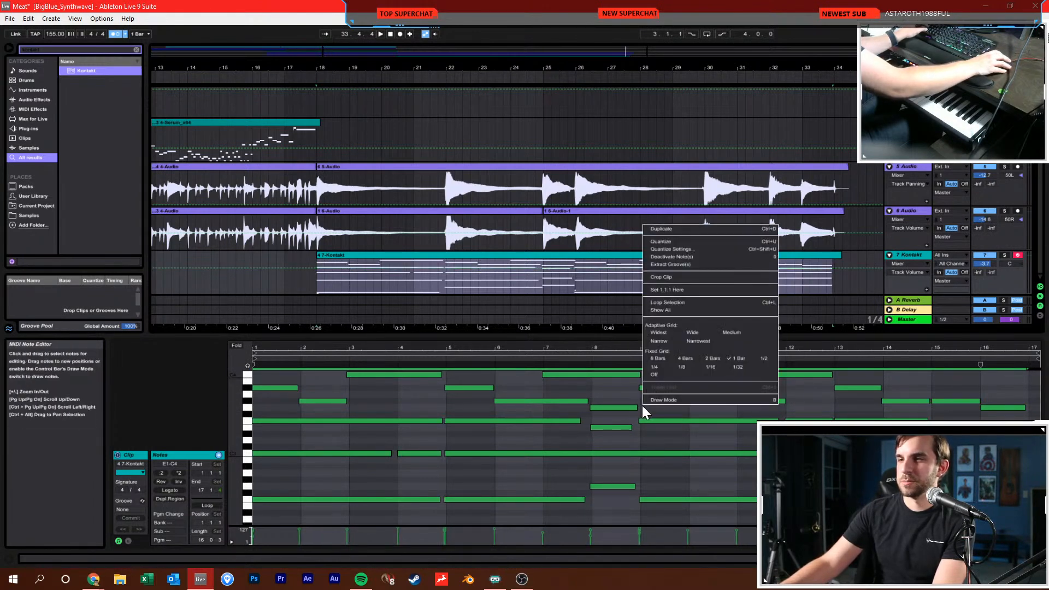
{"action": "left_click", "coordinate": [686, 250]}
{"action": "left_click", "coordinate": [574, 292]}
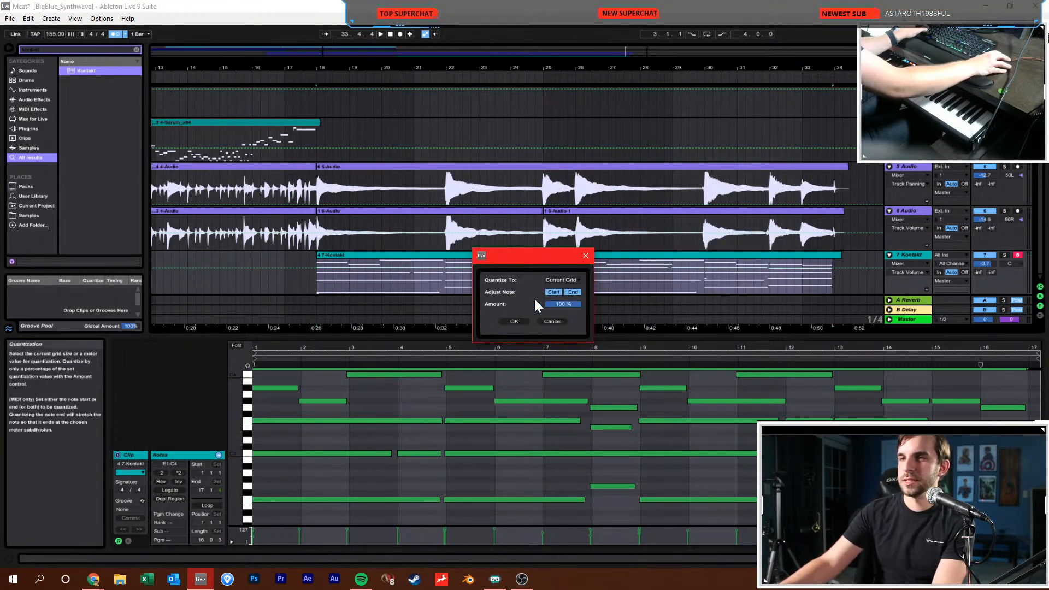
{"action": "left_click", "coordinate": [522, 321]}
{"action": "left_click", "coordinate": [497, 394]}
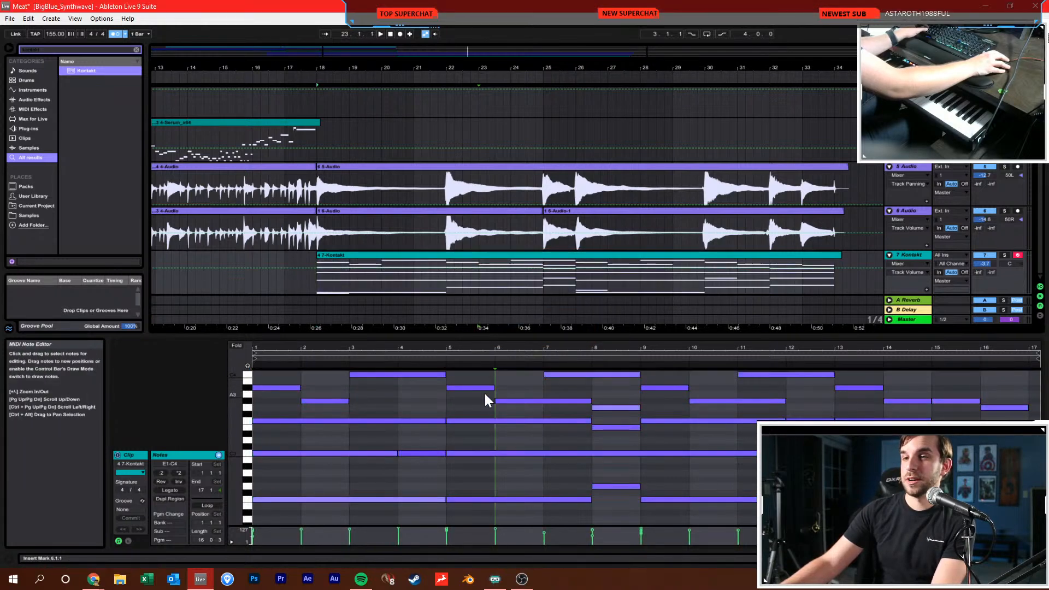
{"action": "left_click", "coordinate": [389, 34]}
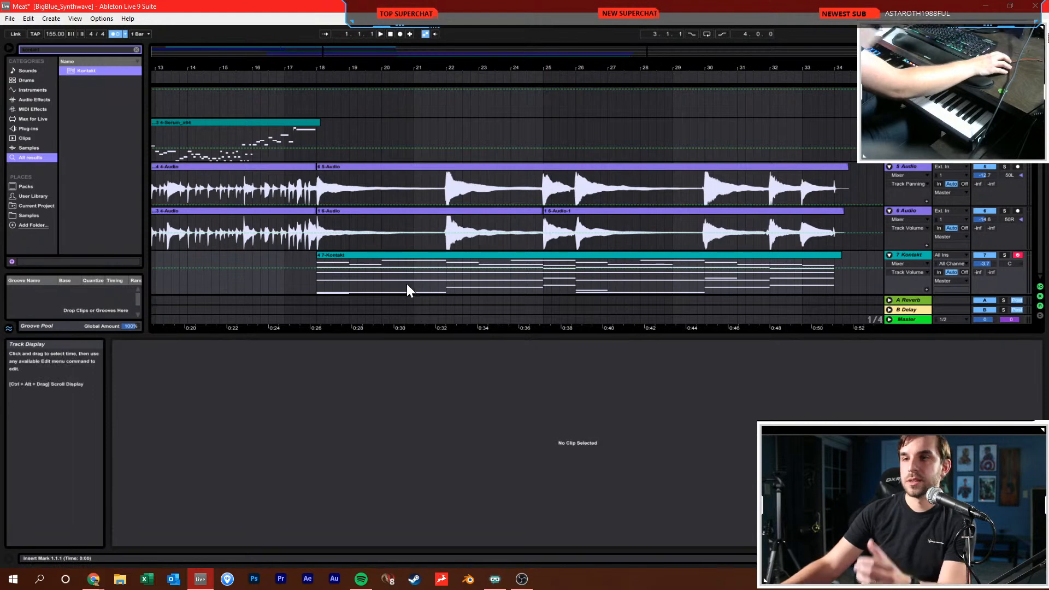
{"action": "left_click", "coordinate": [423, 255]}
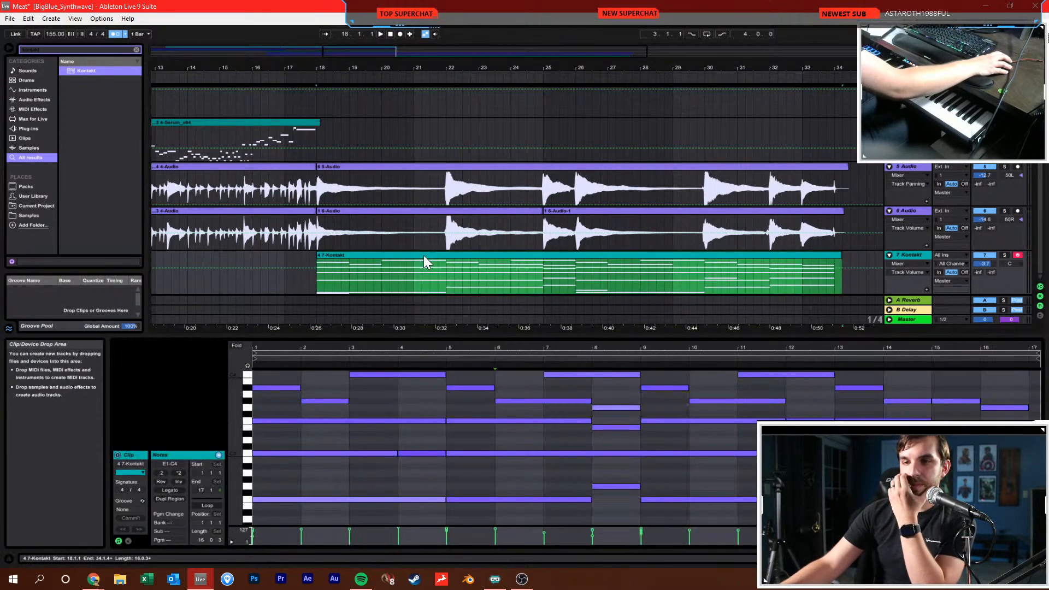
{"action": "left_click", "coordinate": [423, 394]}
{"action": "left_click", "coordinate": [398, 401]}
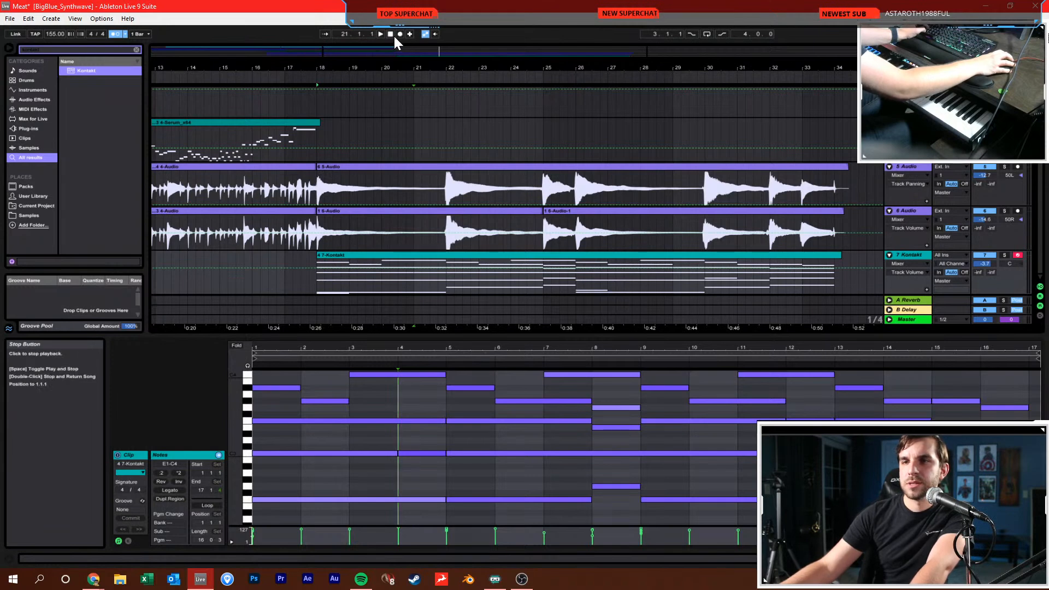
Select the choir clip at bar 18 and save the project
{"action": "left_click", "coordinate": [336, 255]}
{"action": "key", "text": "ctrl+s"}
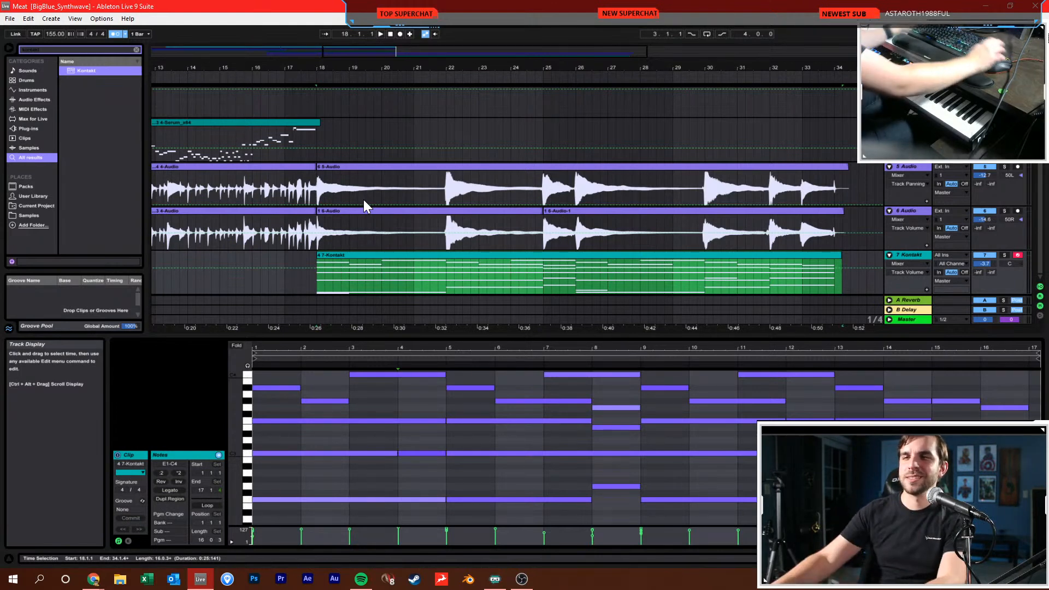
{"action": "left_click", "coordinate": [362, 392]}
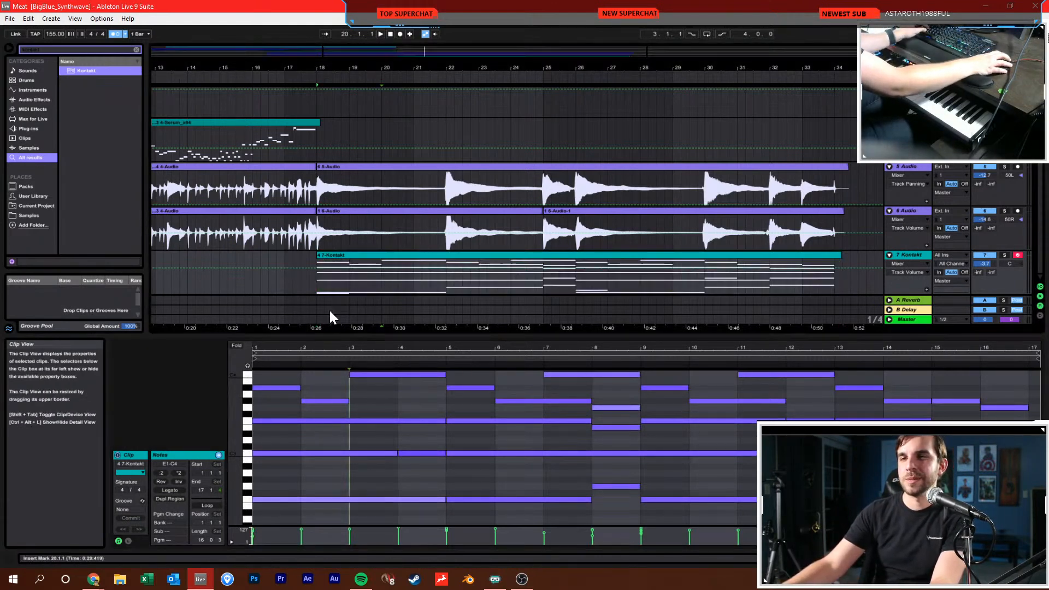
{"action": "left_click", "coordinate": [320, 283]}
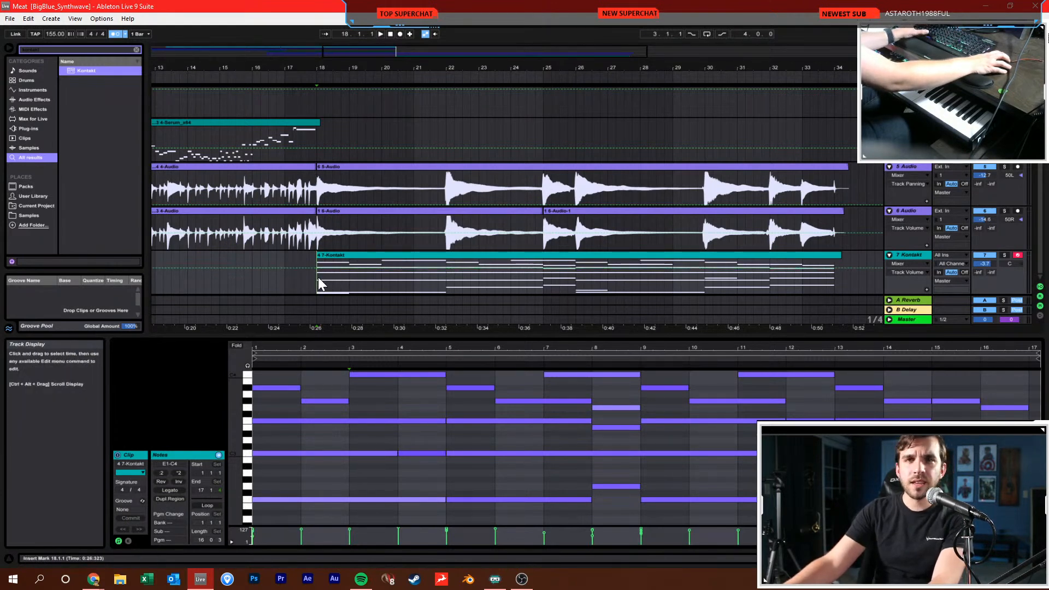
{"action": "left_click", "coordinate": [315, 199]}
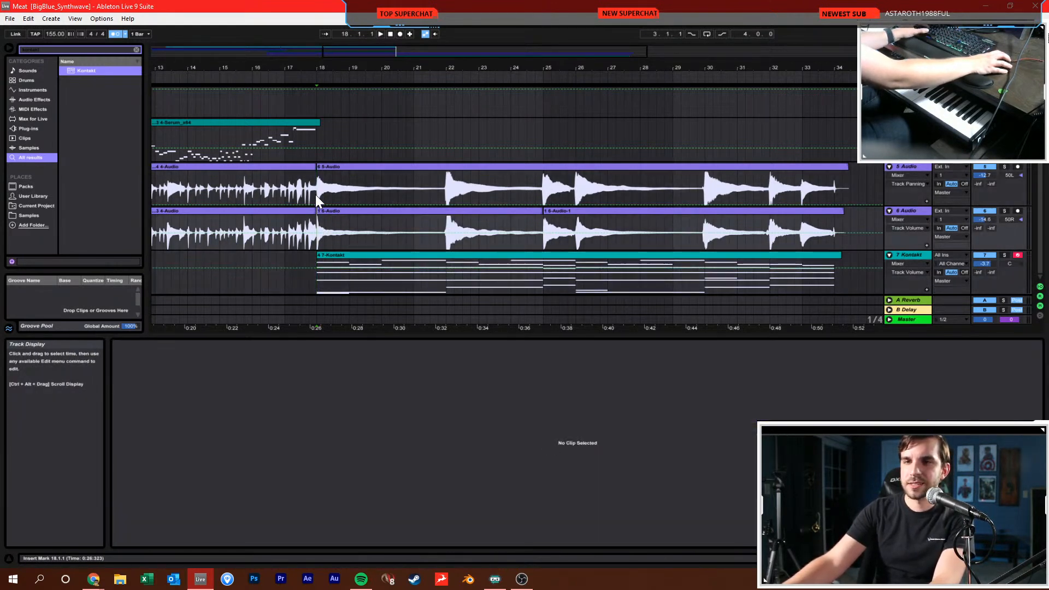
{"action": "left_click", "coordinate": [315, 283]}
Trim the end of the choir clip back to bar 34 and save the project
{"action": "left_click_drag", "start_coordinate": [427, 67], "coordinate": [404, 53]}
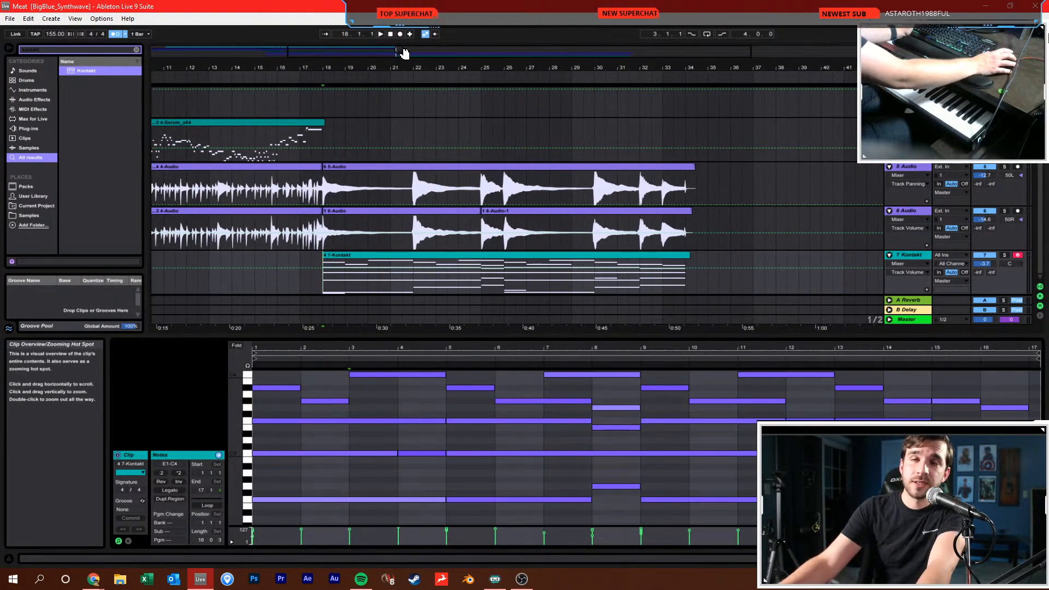
{"action": "left_click_drag", "start_coordinate": [354, 68], "coordinate": [314, 71]}
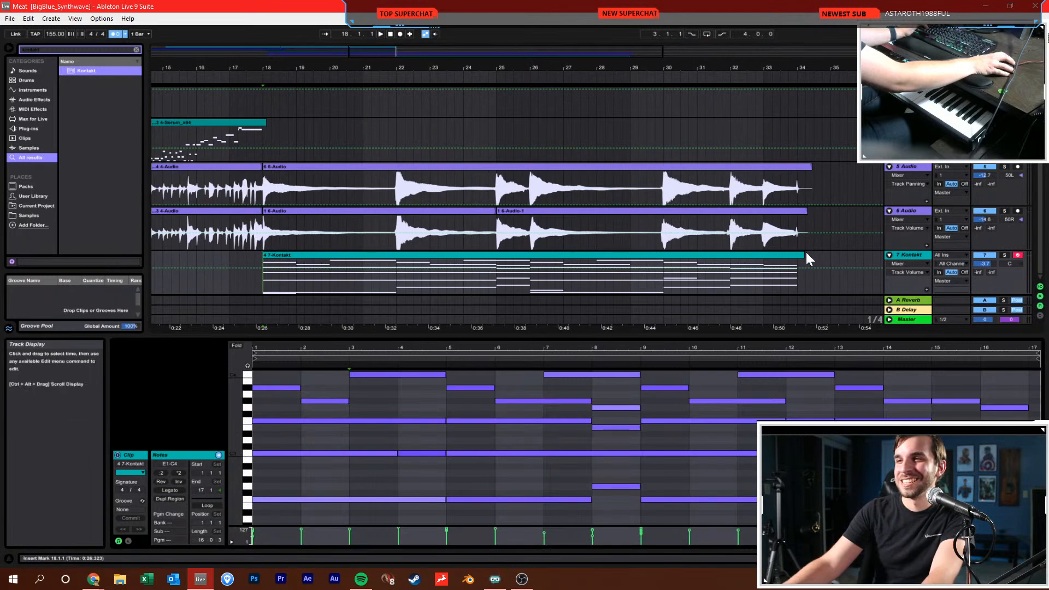
{"action": "left_click_drag", "start_coordinate": [805, 257], "coordinate": [797, 257]}
{"action": "left_click", "coordinate": [261, 278]}
{"action": "key", "text": "ctrl+s"}
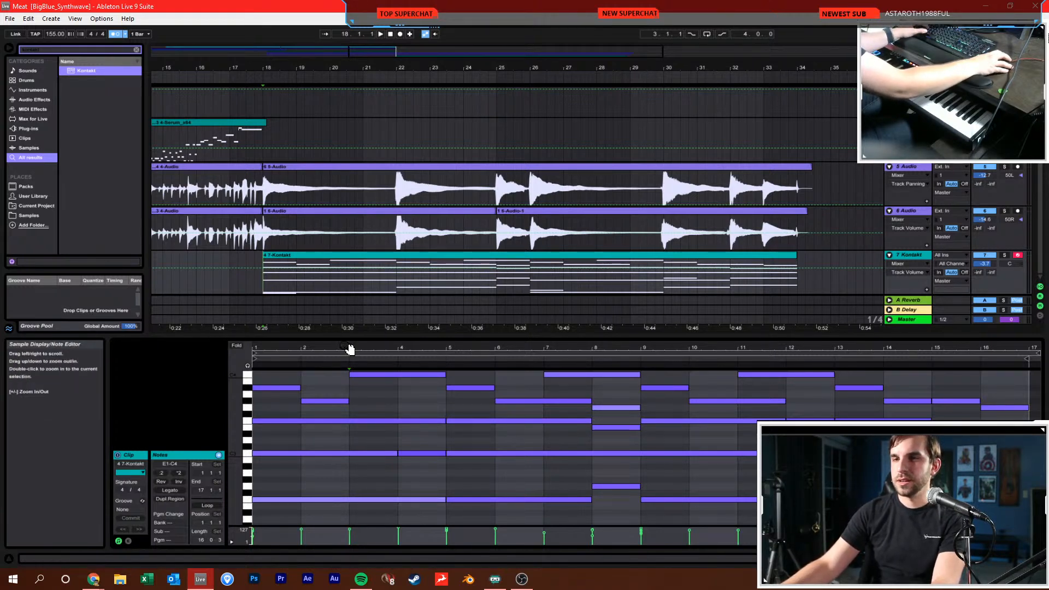
Enlarge the note editor, delete the low E1 note in the choir clip's first bar, and save the project
{"action": "left_click_drag", "start_coordinate": [347, 336], "coordinate": [350, 282]}
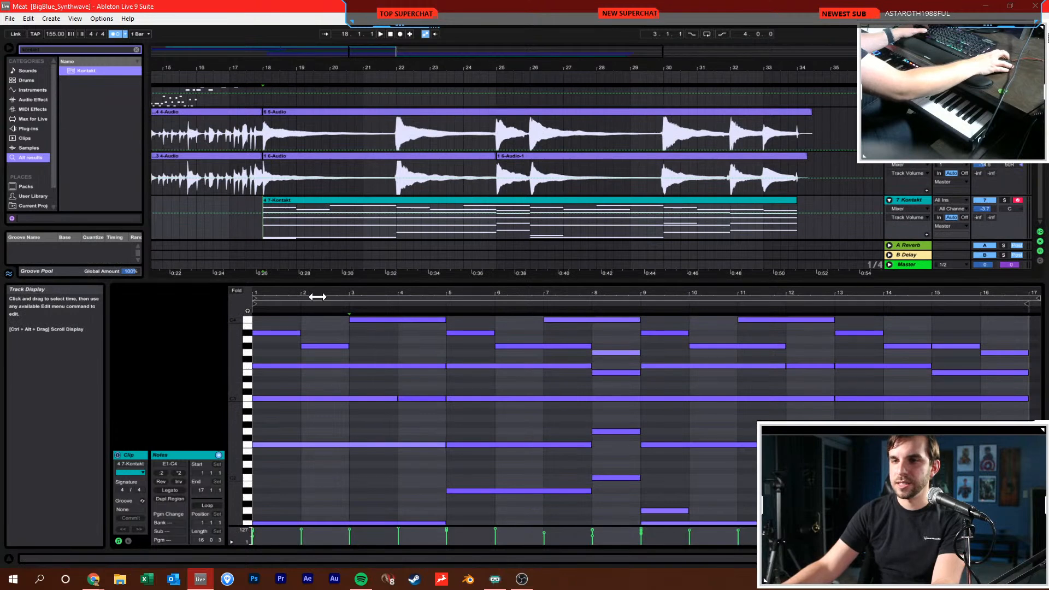
{"action": "key", "text": "space"}
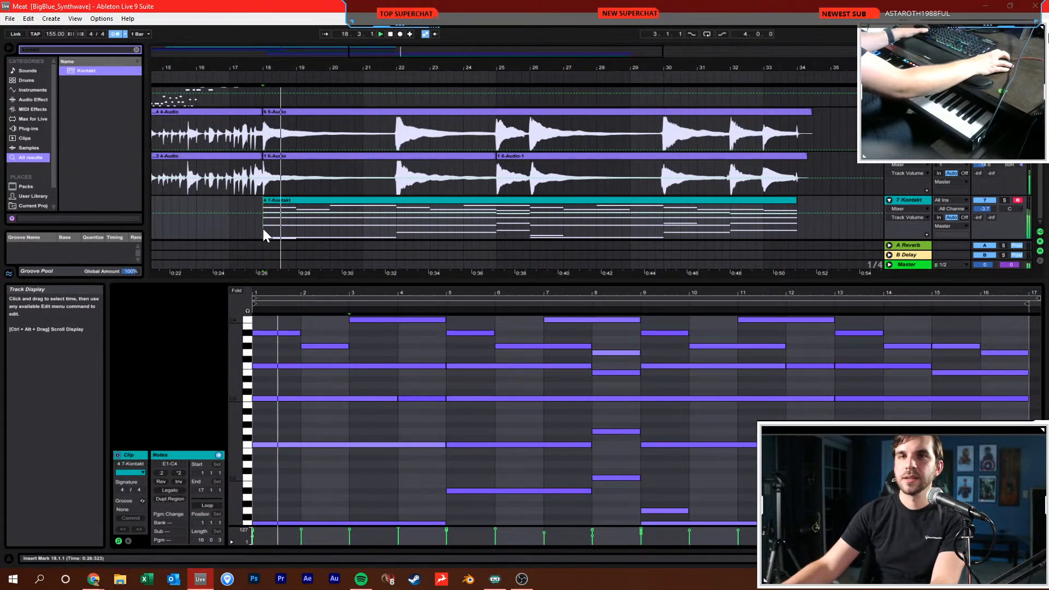
{"action": "key", "text": "space"}
{"action": "scroll", "coordinate": [319, 417], "scroll_direction": "down", "scroll_amount": 3}
{"action": "left_click_drag", "start_coordinate": [294, 495], "coordinate": [283, 464]}
{"action": "key", "text": "Delete"}
{"action": "left_click", "coordinate": [300, 414]}
{"action": "key", "text": "ctrl+s"}
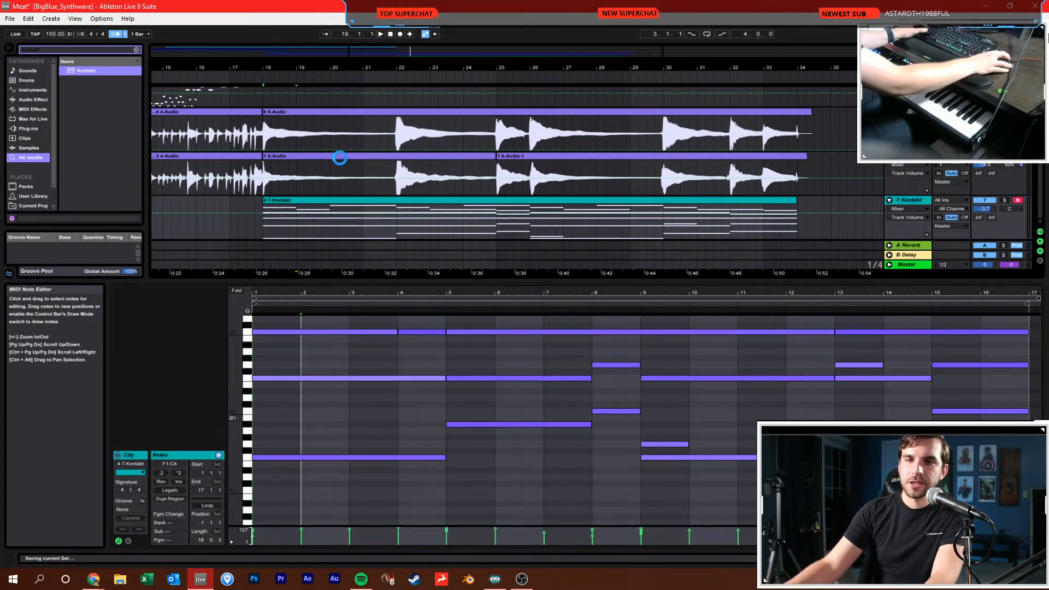
Play the arrangement from bar 18 and turn the metronome off
{"action": "left_click", "coordinate": [261, 225]}
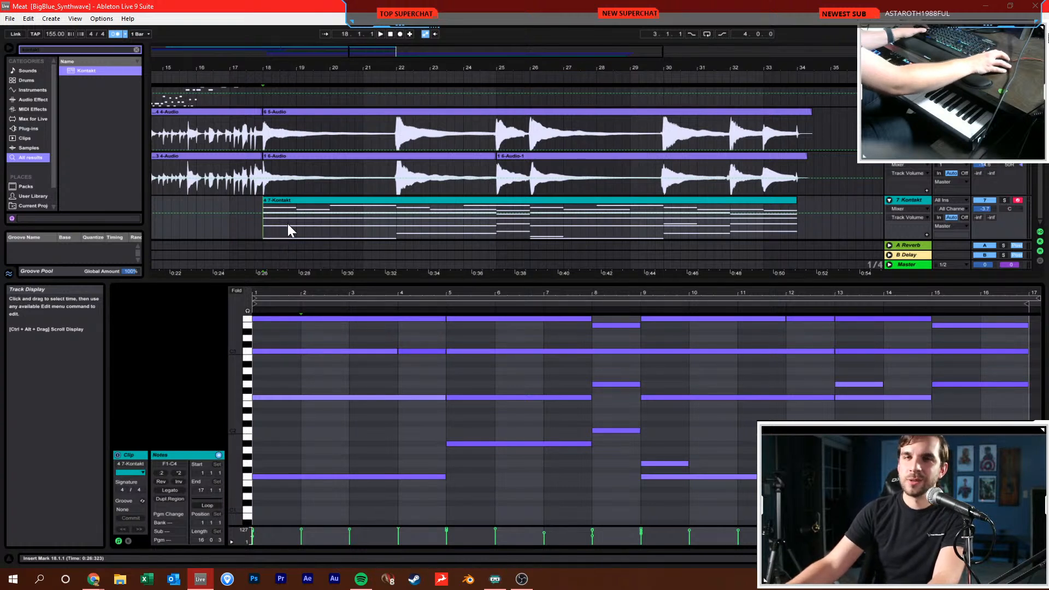
{"action": "key", "text": "space"}
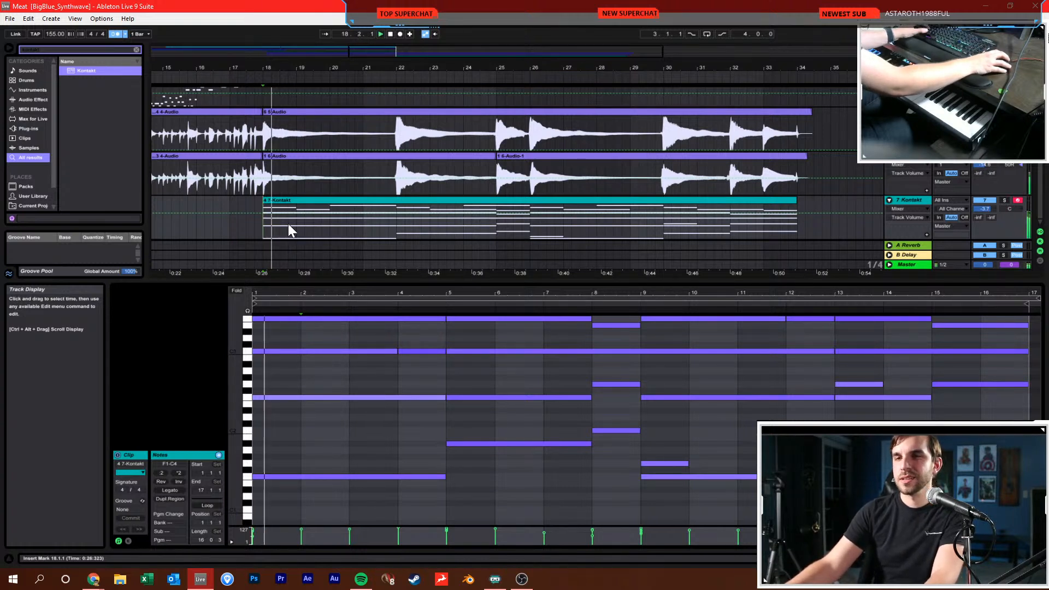
{"action": "left_click", "coordinate": [116, 34]}
Listen through the choir clip and examine its chord voicings and upper melody notes during playback
{"action": "scroll", "coordinate": [487, 420], "scroll_direction": "up", "scroll_amount": 2}
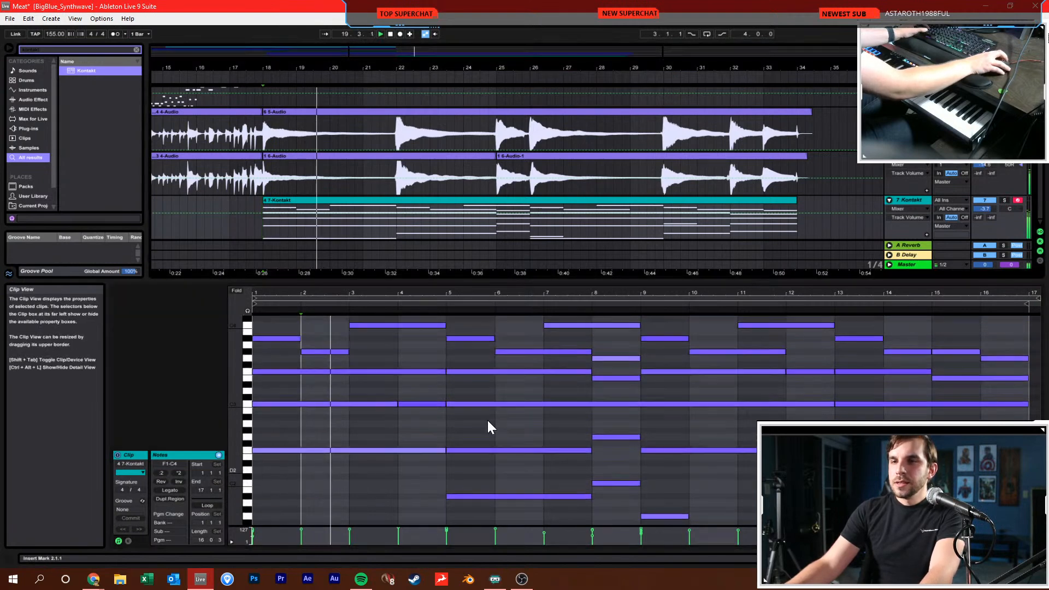
{"action": "scroll", "coordinate": [477, 392], "scroll_direction": "up", "scroll_amount": 3}
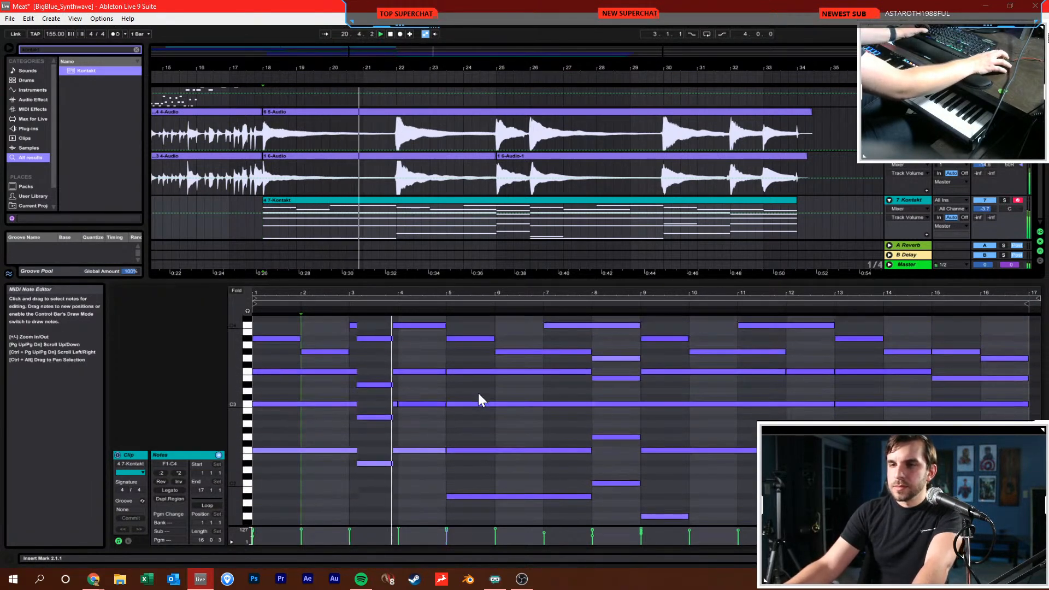
{"action": "left_click", "coordinate": [489, 353]}
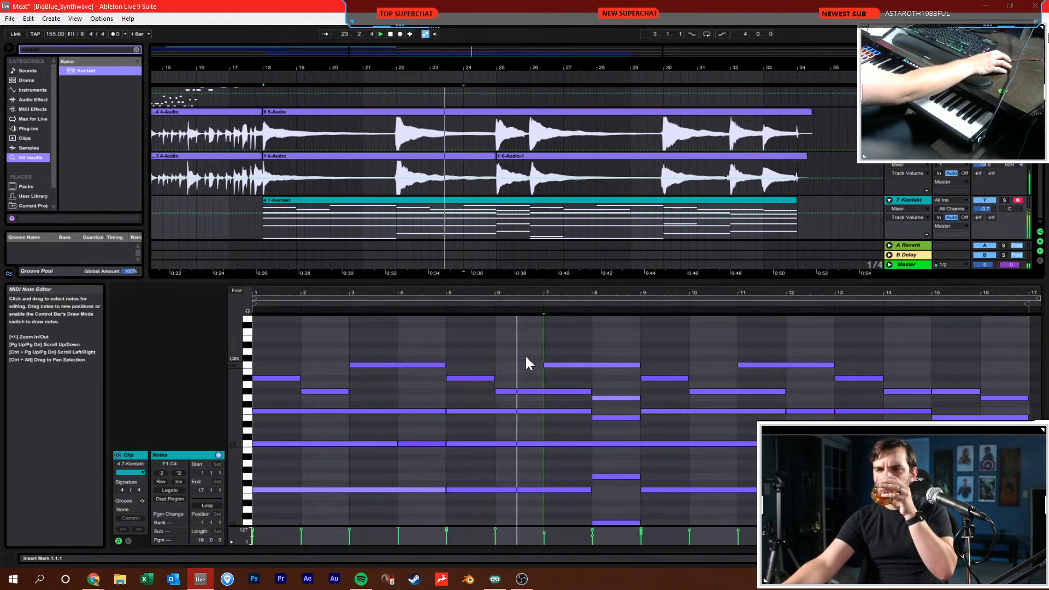
{"action": "left_click", "coordinate": [536, 342]}
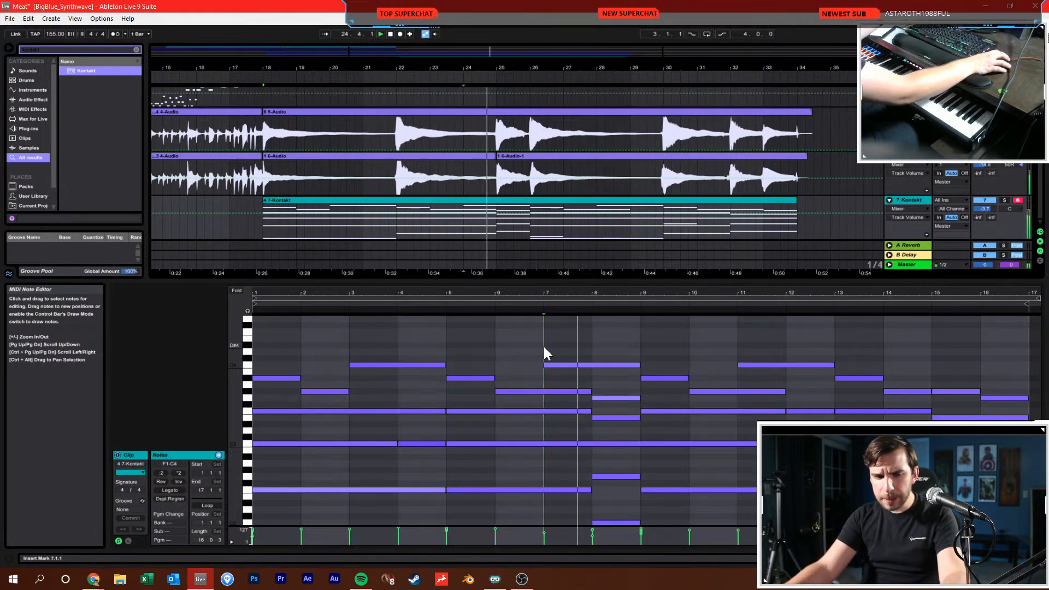
{"action": "scroll", "coordinate": [673, 374], "scroll_direction": "up", "scroll_amount": 1}
{"action": "scroll", "coordinate": [673, 373], "scroll_direction": "up", "scroll_amount": 1}
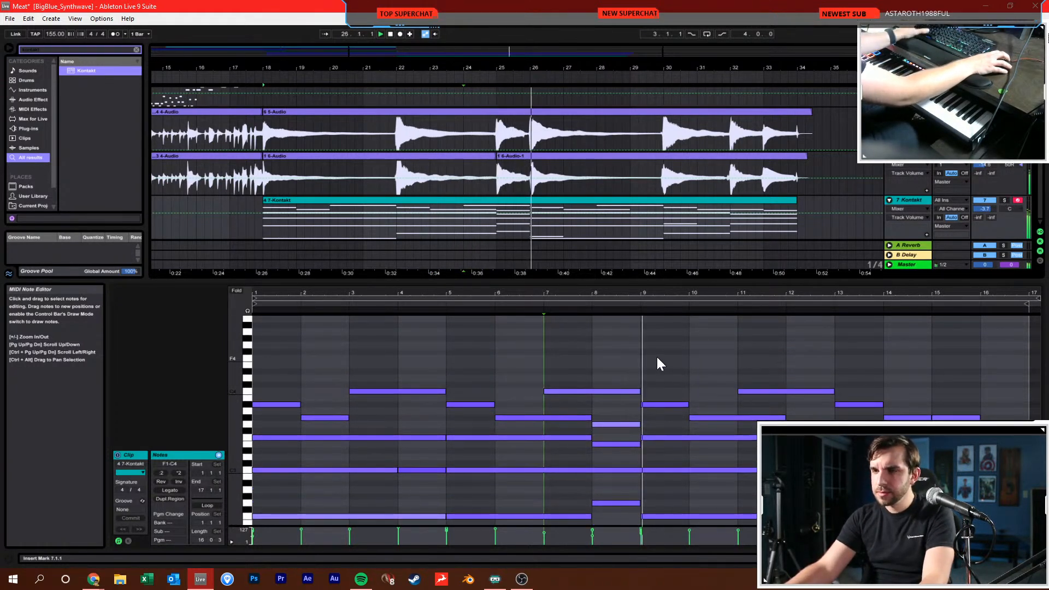
{"action": "scroll", "coordinate": [661, 360], "scroll_direction": "down", "scroll_amount": 9}
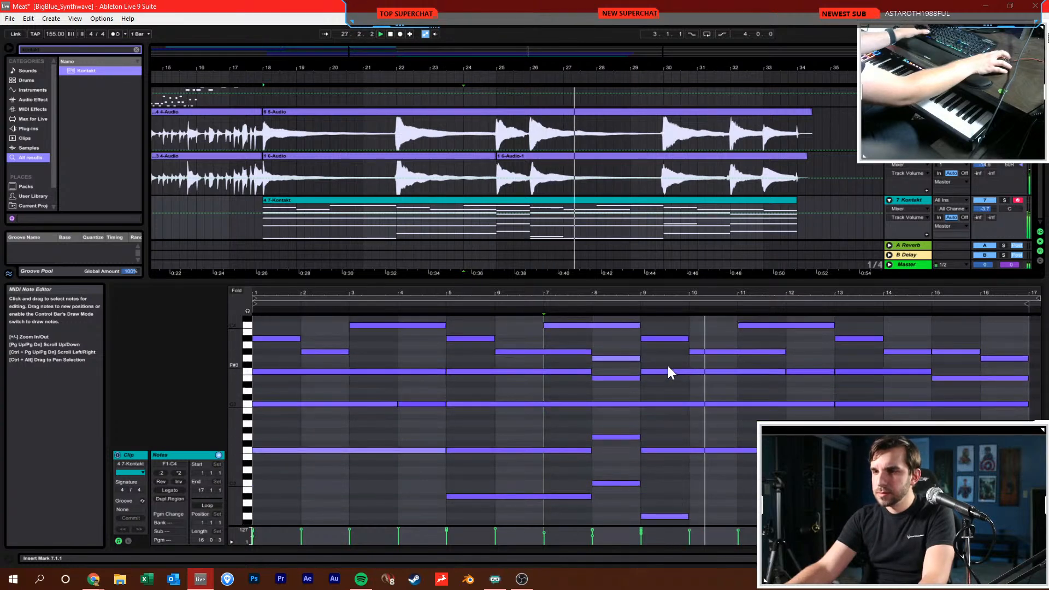
{"action": "scroll", "coordinate": [669, 448], "scroll_direction": "up", "scroll_amount": 9}
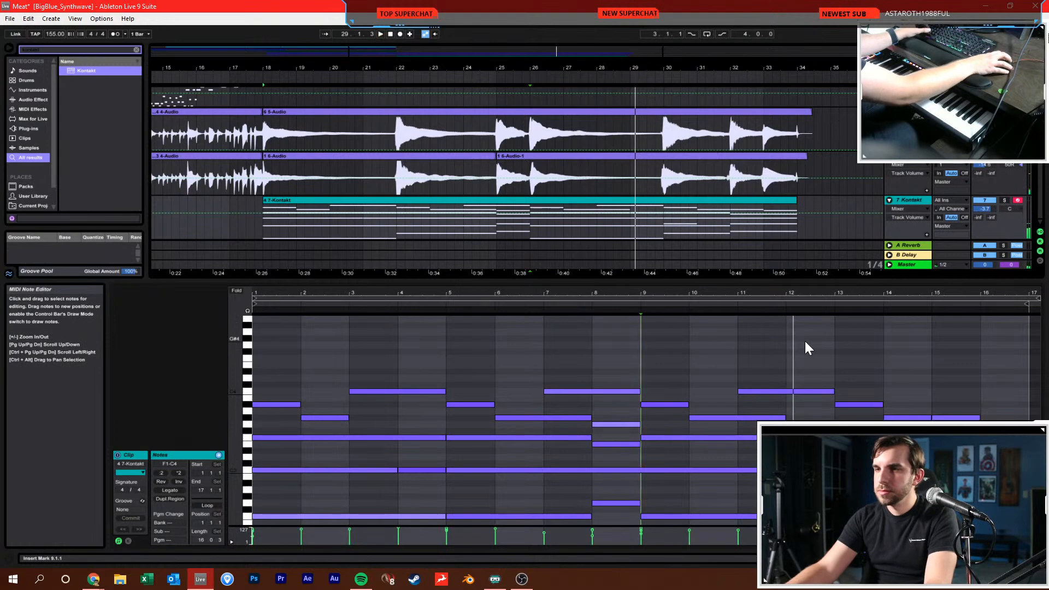
Add a sustained F4 note above the choir chords from clip bar 9 to bar 17
{"action": "double_click", "coordinate": [794, 355]}
{"action": "left_click", "coordinate": [767, 303]}
{"action": "left_click_drag", "start_coordinate": [787, 359], "coordinate": [644, 358]}
{"action": "left_click_drag", "start_coordinate": [833, 358], "coordinate": [1028, 358]}
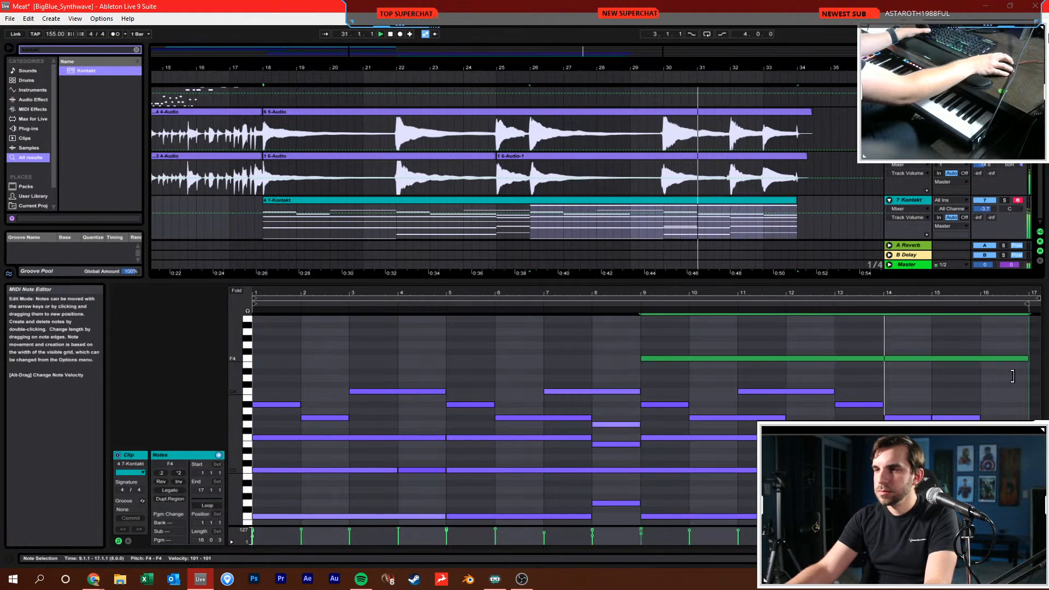
{"action": "left_click", "coordinate": [988, 372]}
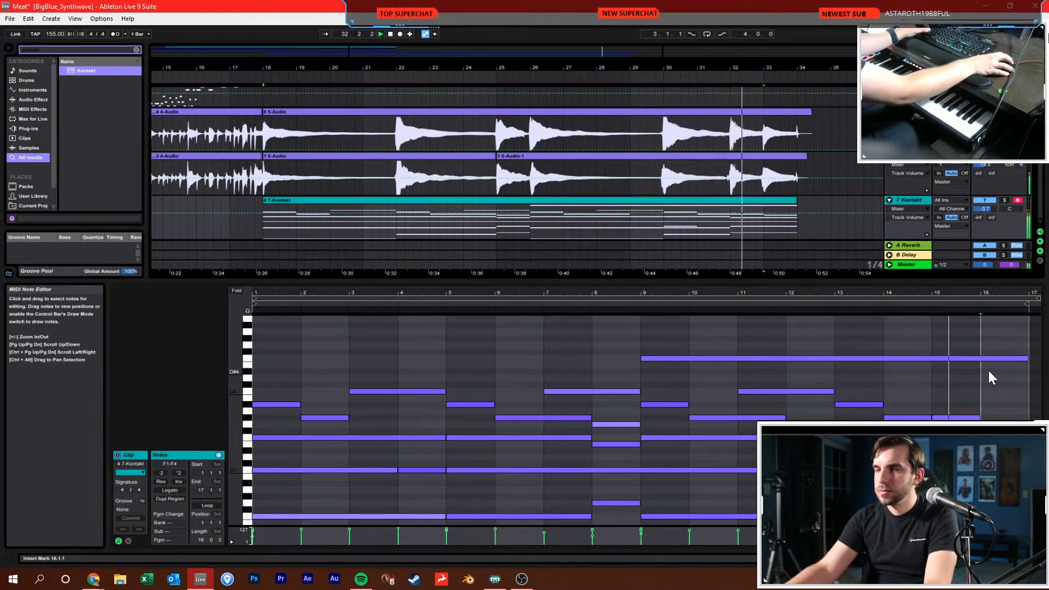
Shorten the F4 note to end at clip bar 15 and add an E4 note from bar 15 to bar 17
{"action": "left_click_drag", "start_coordinate": [1027, 358], "coordinate": [934, 360]}
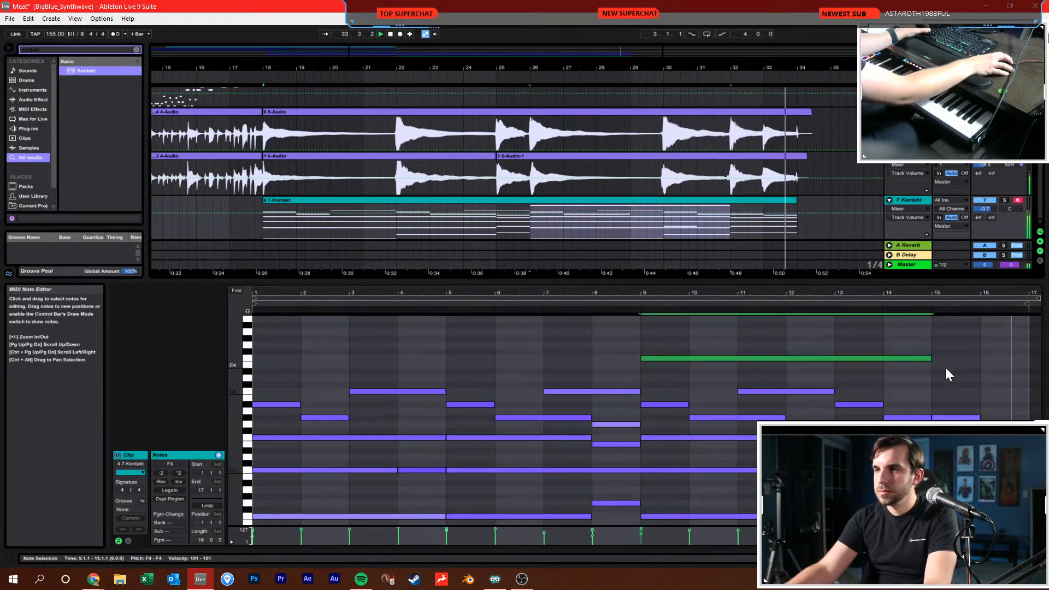
{"action": "double_click", "coordinate": [962, 364]}
{"action": "left_click_drag", "start_coordinate": [980, 365], "coordinate": [1023, 362]}
{"action": "left_click", "coordinate": [976, 348]}
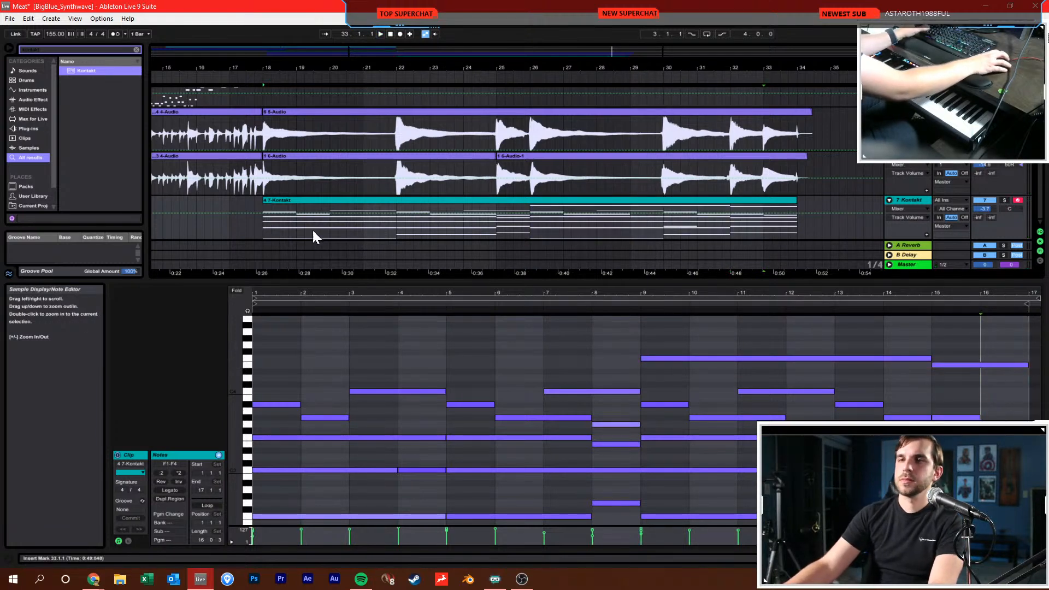
Audition the choir part from bar 18 and save the project
{"action": "left_click", "coordinate": [261, 228]}
{"action": "left_click", "coordinate": [902, 202]}
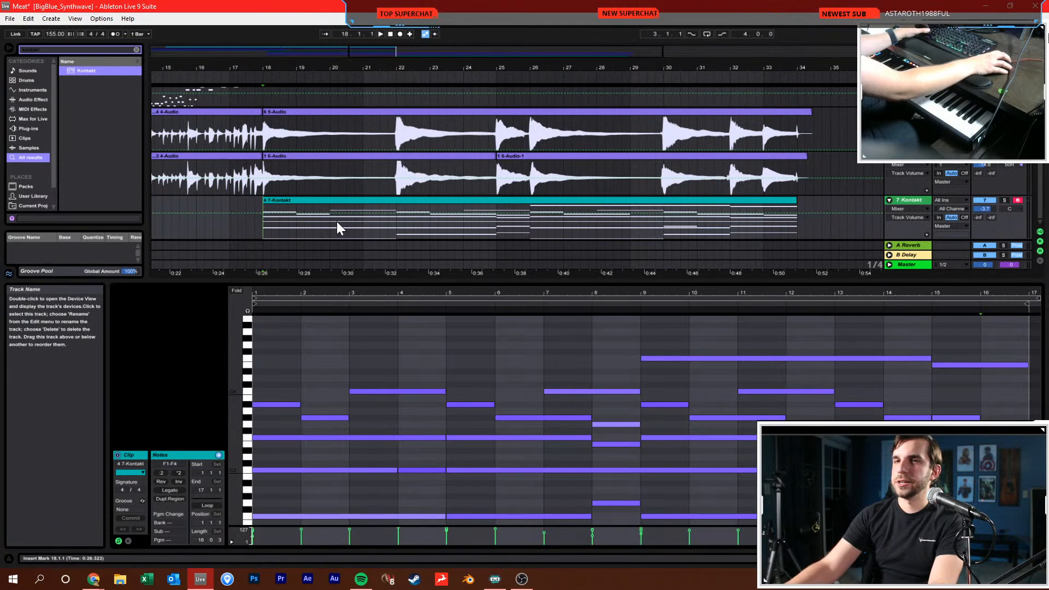
{"action": "key", "text": "space"}
{"action": "key", "text": "ctrl+s"}
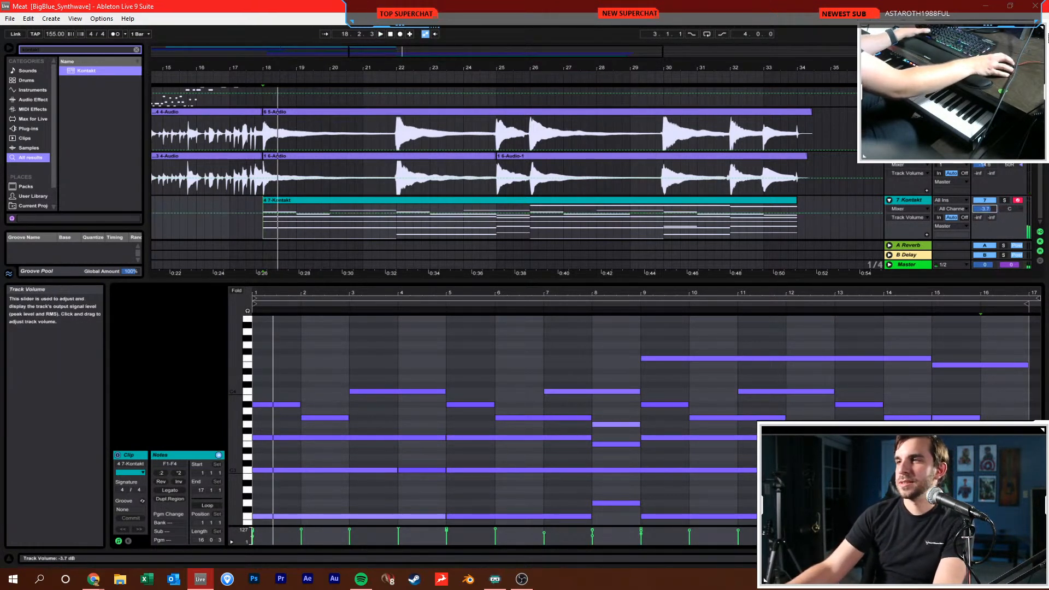
Enlarge the arrangement area, play the transition into the choir section from bar 16, and save the project
{"action": "scroll", "coordinate": [533, 193], "scroll_direction": "up", "scroll_amount": 4}
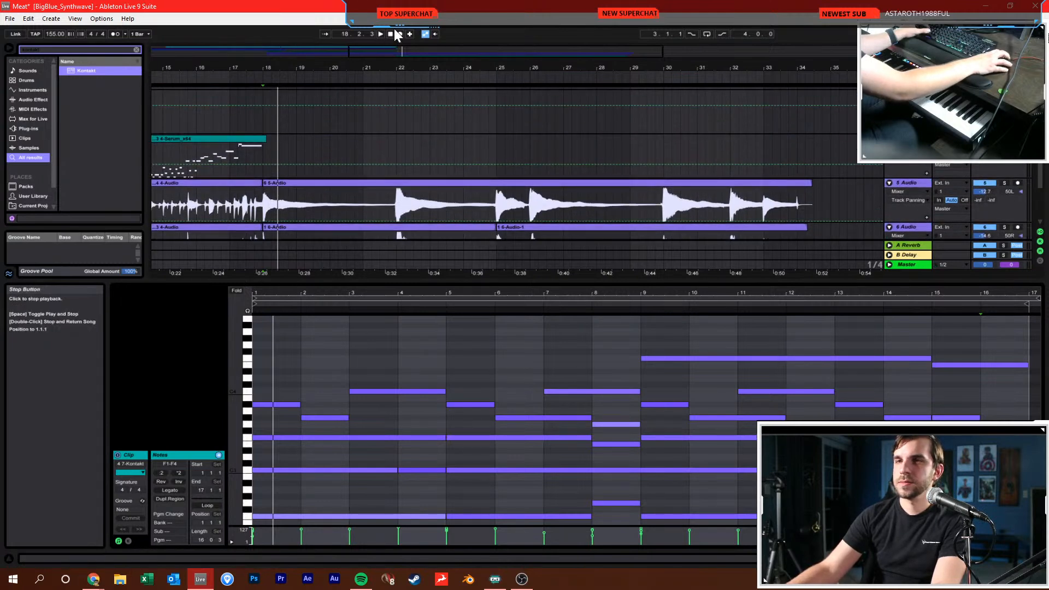
{"action": "double_click", "coordinate": [390, 33]}
{"action": "left_click_drag", "start_coordinate": [244, 68], "coordinate": [248, 40]}
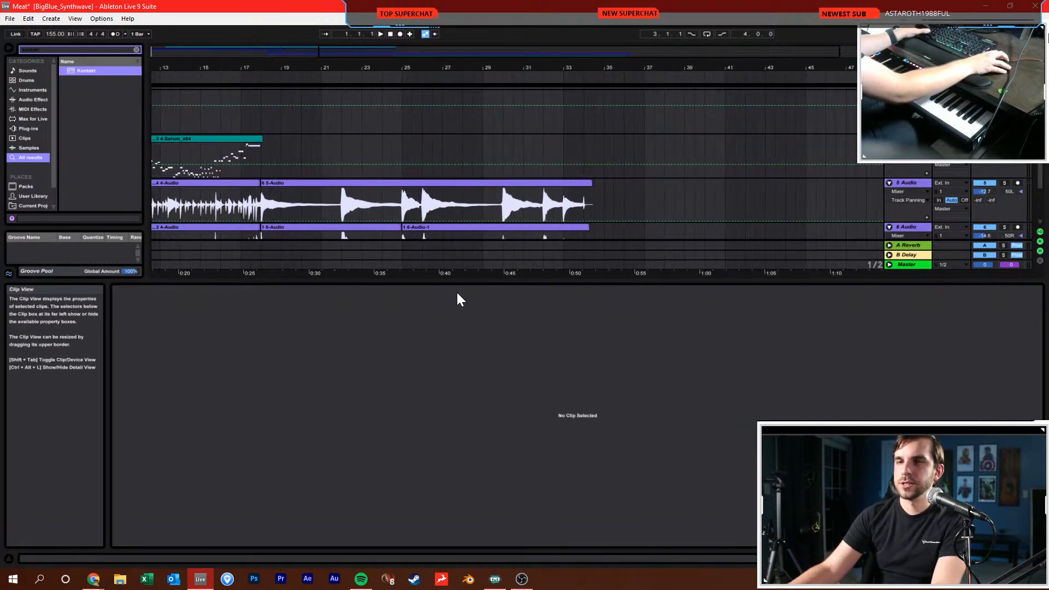
{"action": "left_click_drag", "start_coordinate": [456, 281], "coordinate": [519, 427]}
{"action": "left_click", "coordinate": [221, 202]}
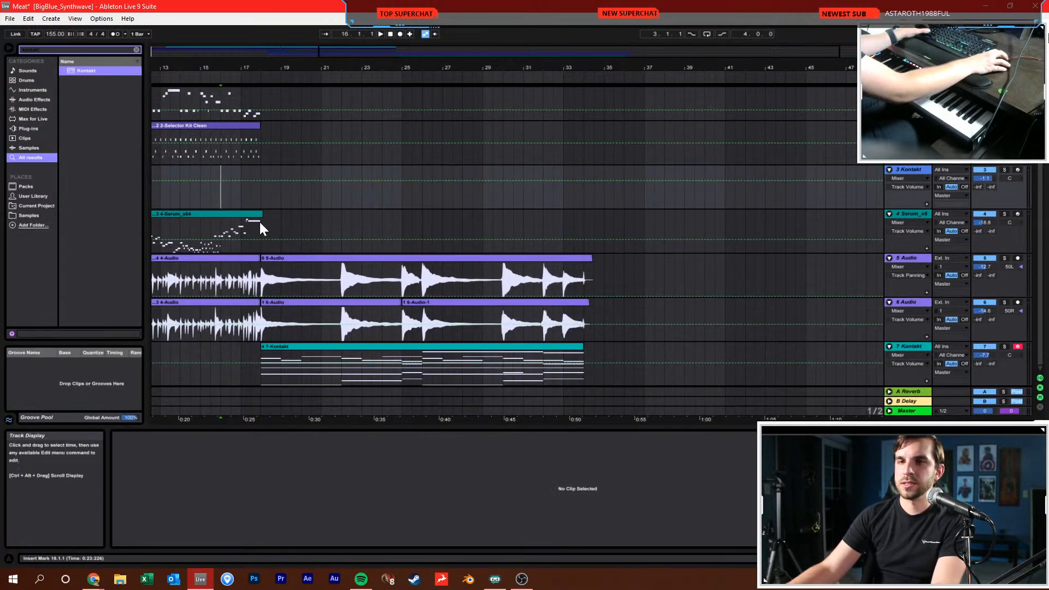
{"action": "key", "text": "space"}
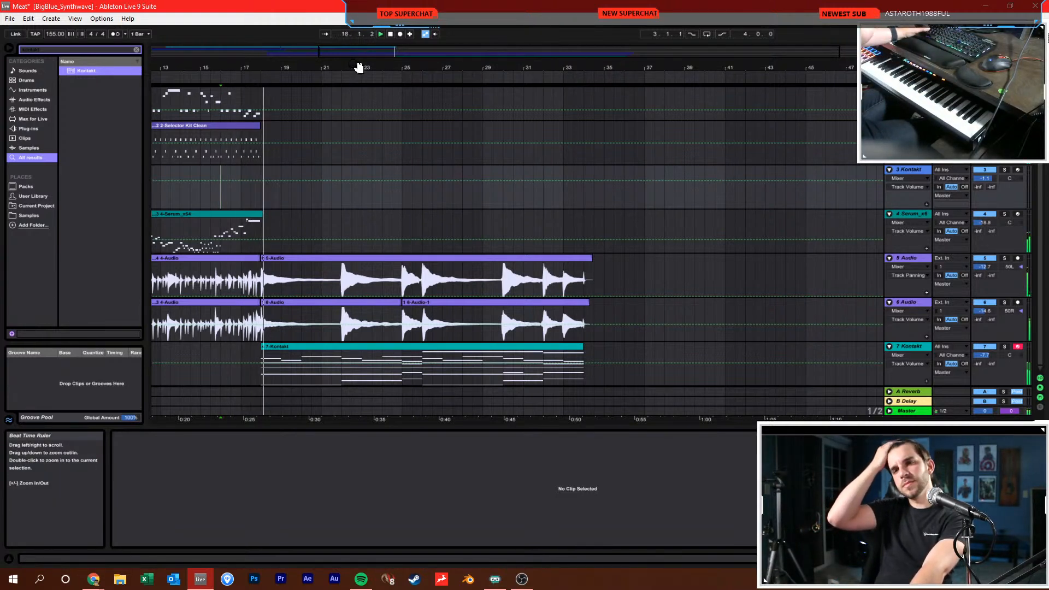
{"action": "left_click", "coordinate": [333, 202]}
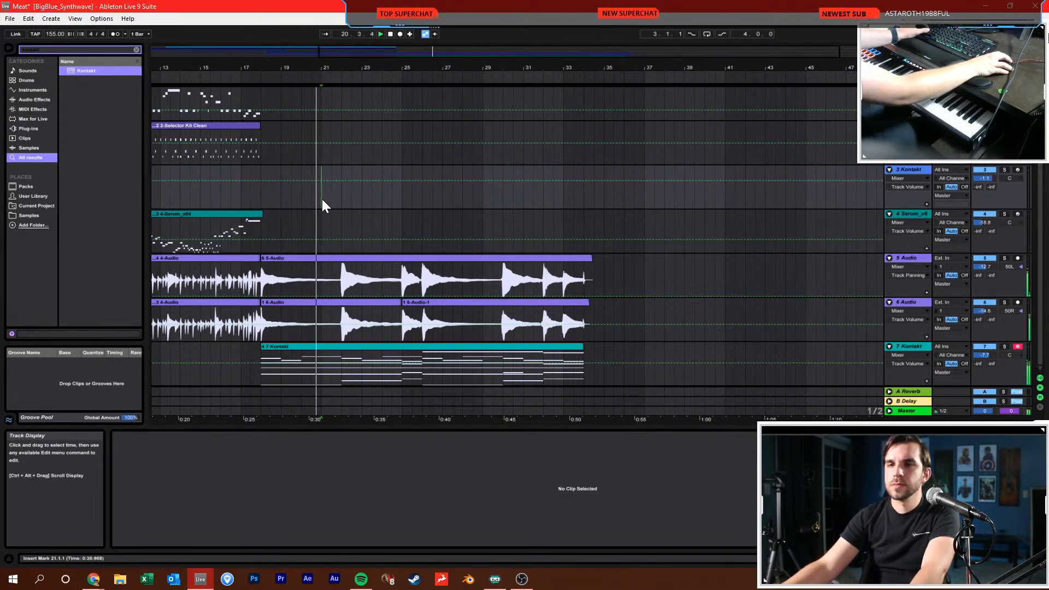
{"action": "key", "text": "ctrl+s"}
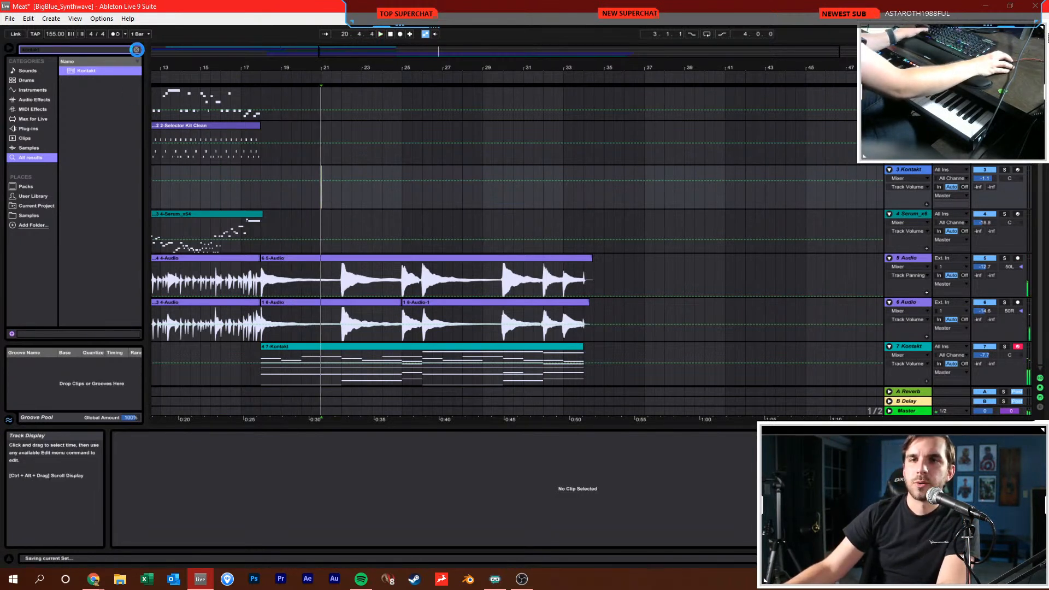
Clear the browser search and look through the installed plug-ins for another instrument
{"action": "left_click", "coordinate": [137, 50]}
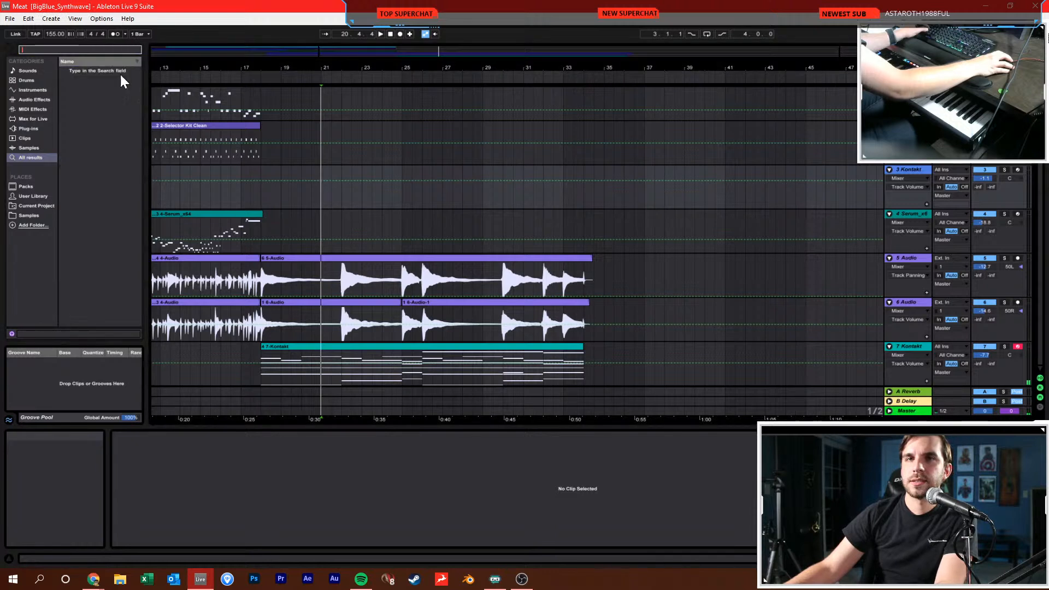
{"action": "left_click", "coordinate": [37, 127]}
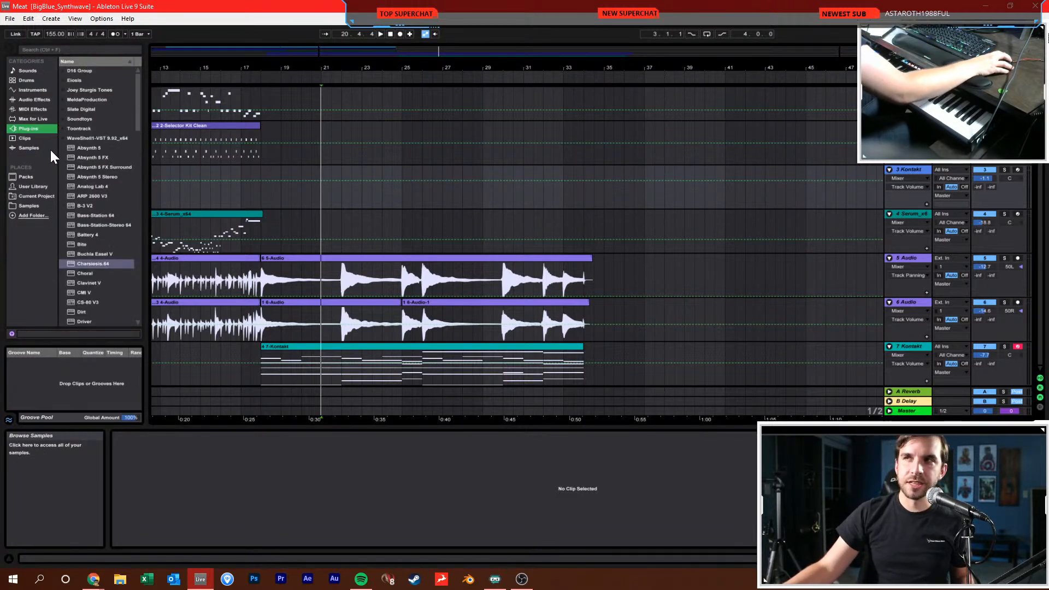
{"action": "scroll", "coordinate": [82, 107], "scroll_direction": "down", "scroll_amount": 5}
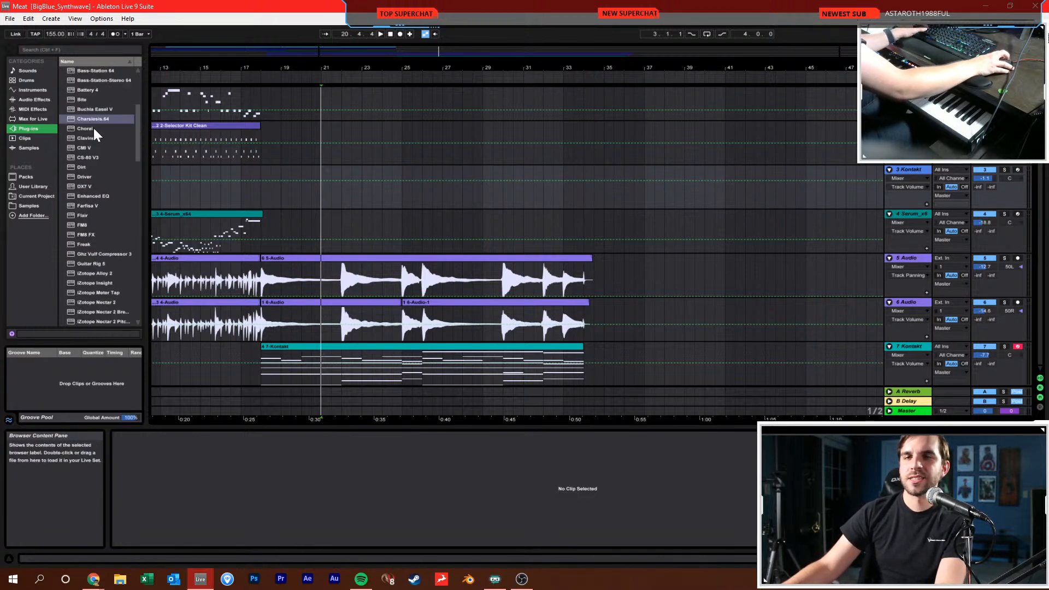
{"action": "left_click_drag", "start_coordinate": [135, 113], "coordinate": [136, 274]}
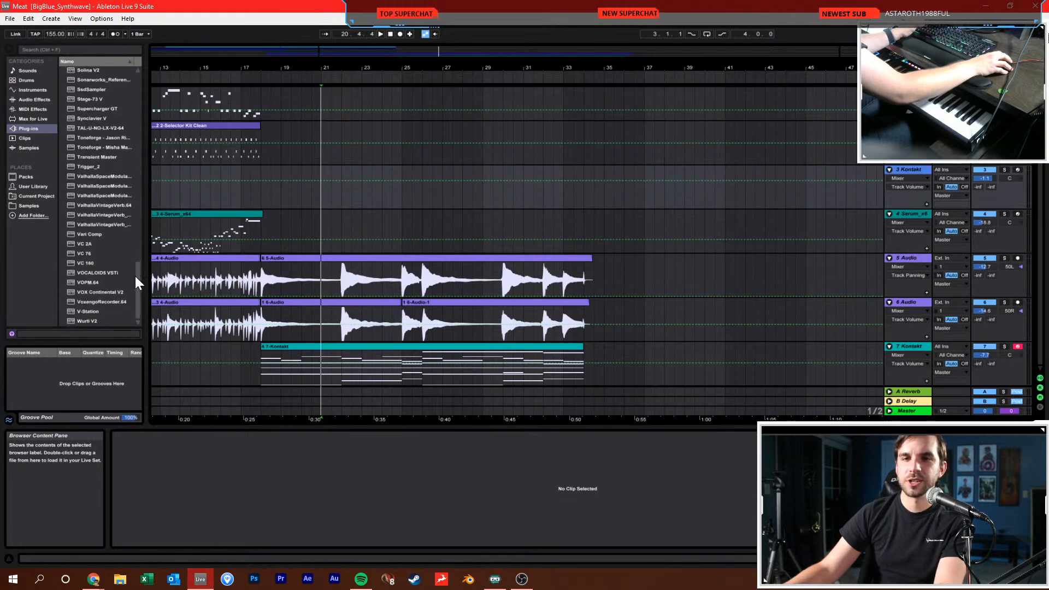
{"action": "key", "text": "ctrl+f"}
{"action": "type", "text": "serum"}
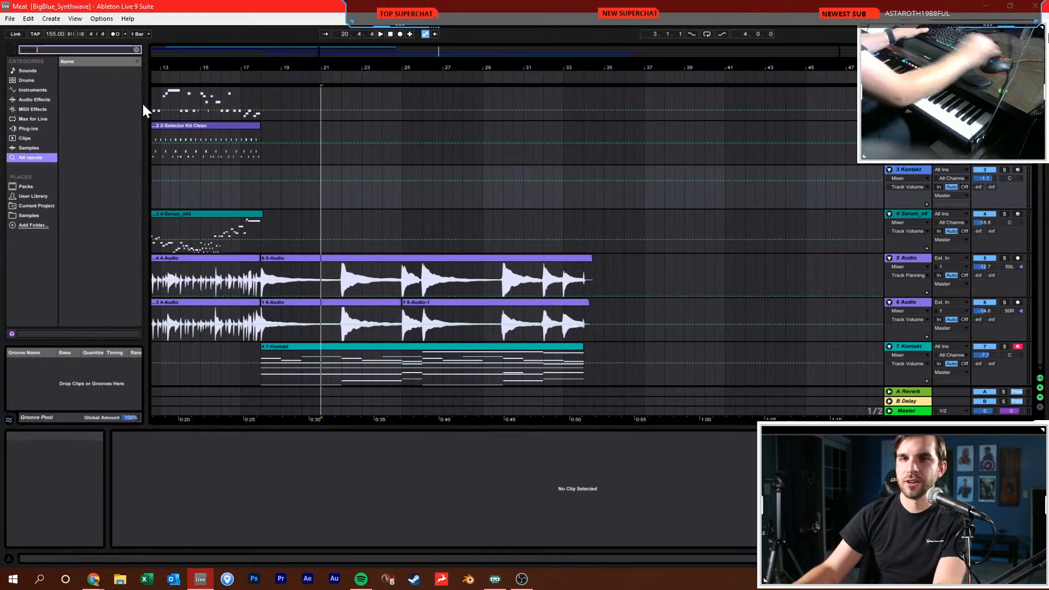
{"action": "key", "text": "ctrl+a"}
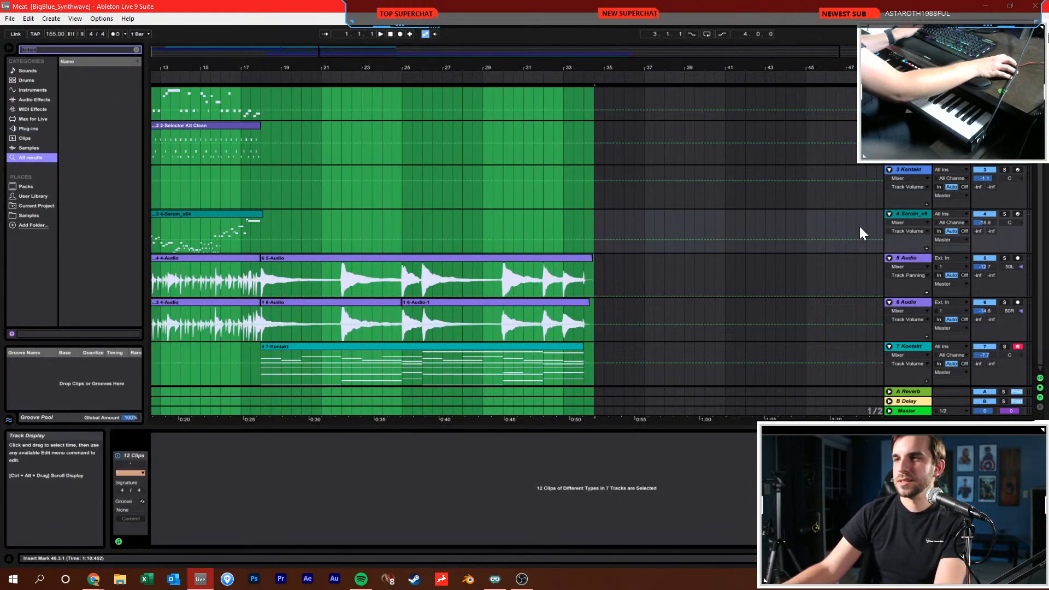
Collapse the Serum lead, both guitar audio tracks and the choir Kontakt track, and clear the all-clips selection
{"action": "left_click", "coordinate": [887, 214]}
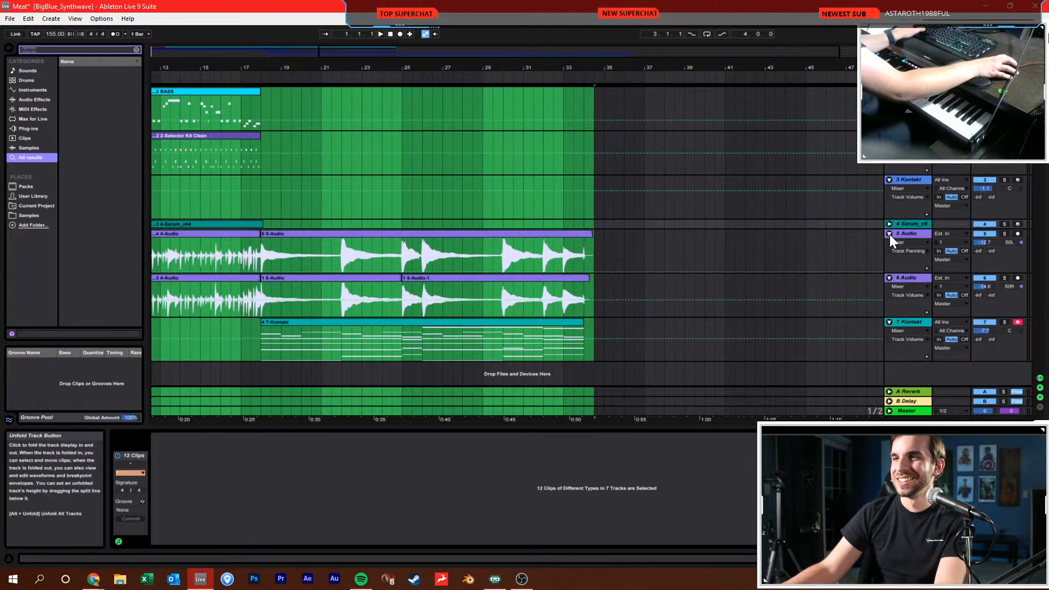
{"action": "left_click", "coordinate": [889, 234]}
{"action": "left_click", "coordinate": [889, 244]}
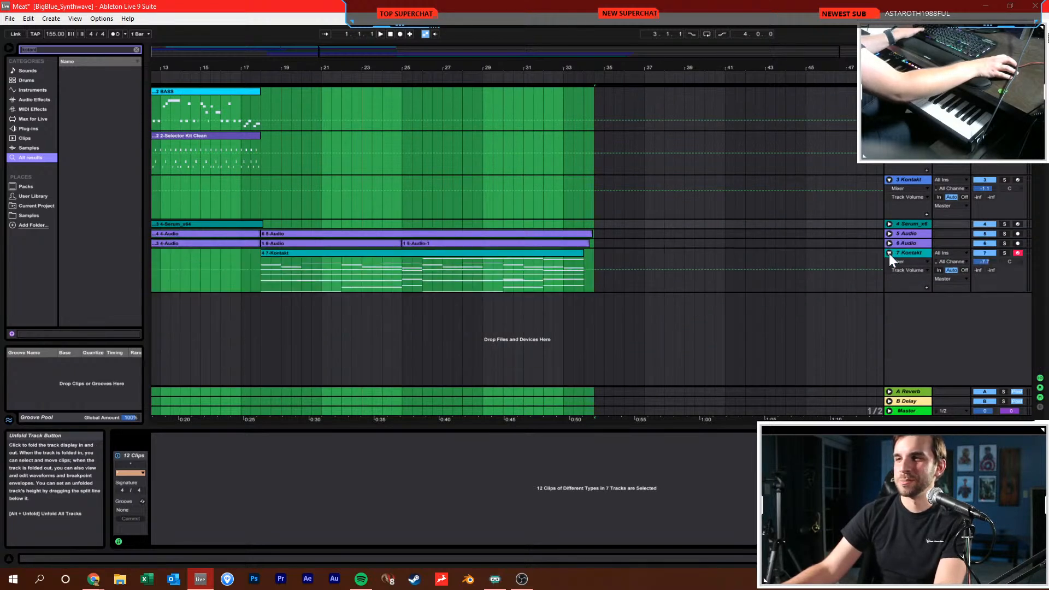
{"action": "left_click", "coordinate": [889, 253]}
{"action": "left_click", "coordinate": [846, 253]}
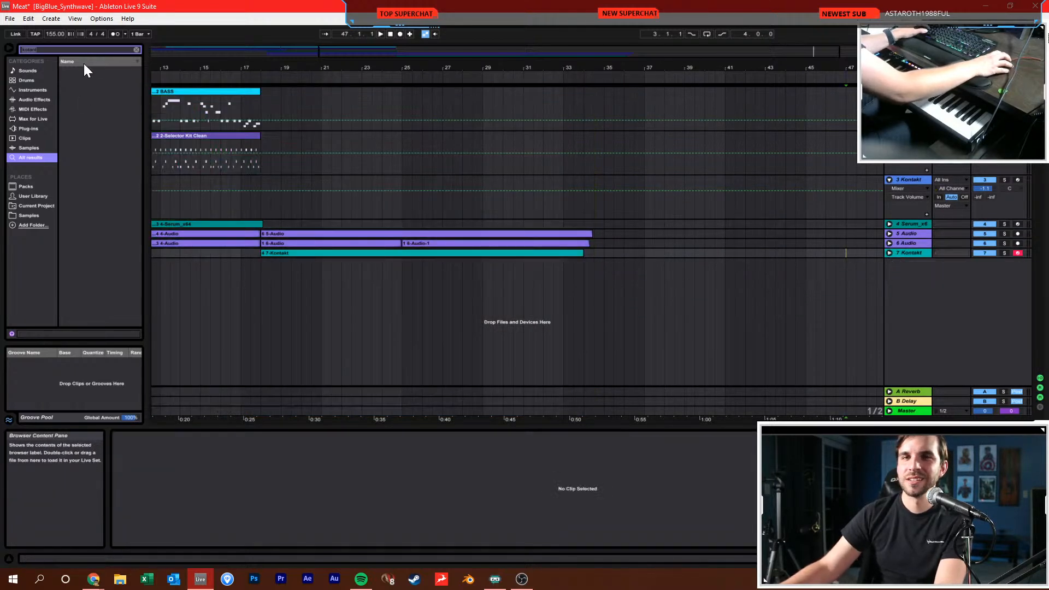
Search the browser for Kontakt and load it on a new track below the choir track
{"action": "key", "text": "BackSpace"}
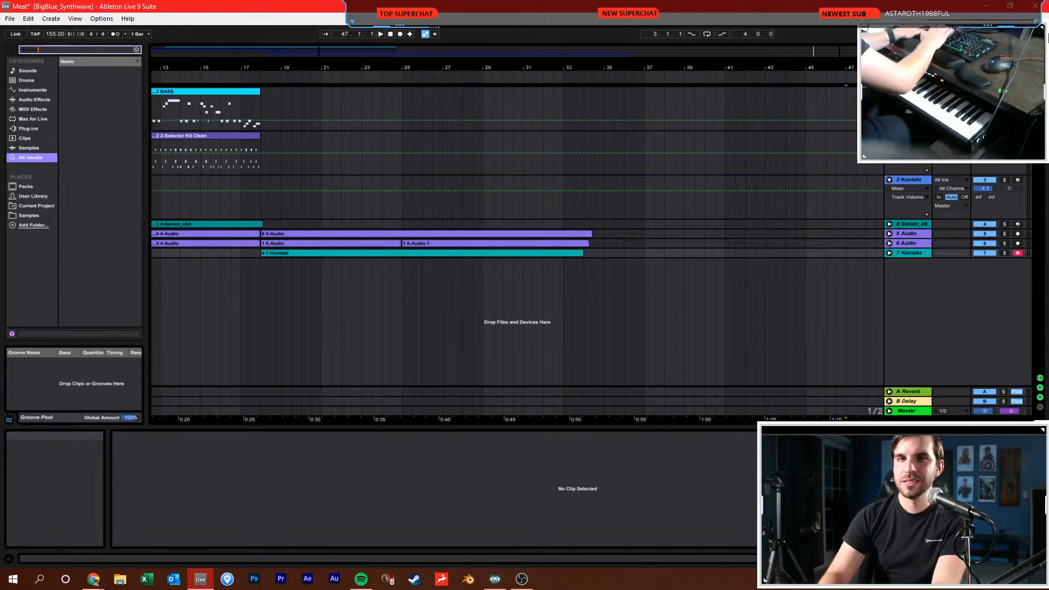
{"action": "type", "text": "kontakt"}
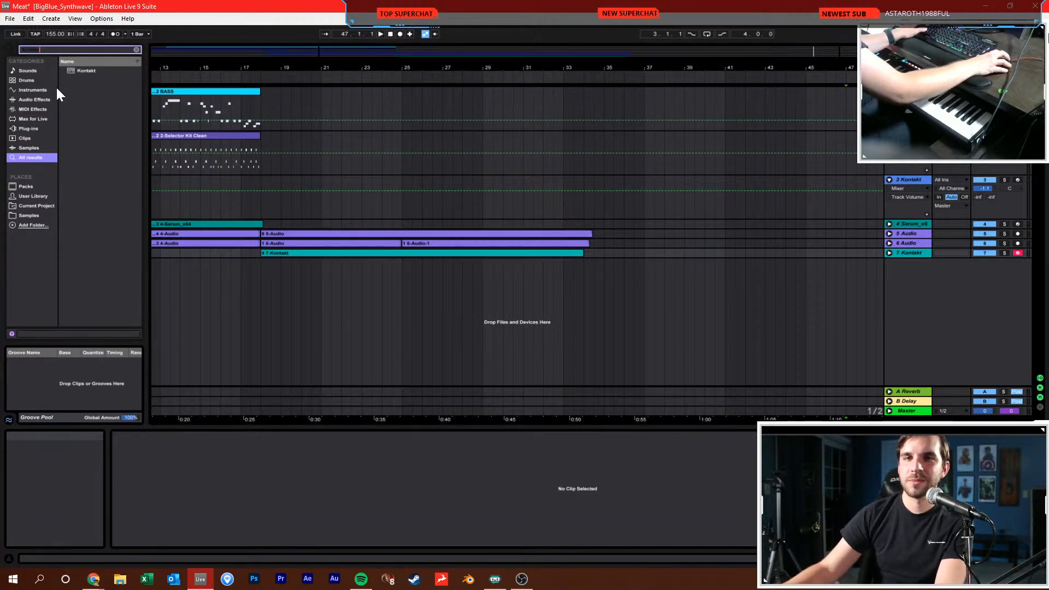
{"action": "left_click", "coordinate": [81, 69]}
{"action": "left_click_drag", "start_coordinate": [81, 70], "coordinate": [265, 303]}
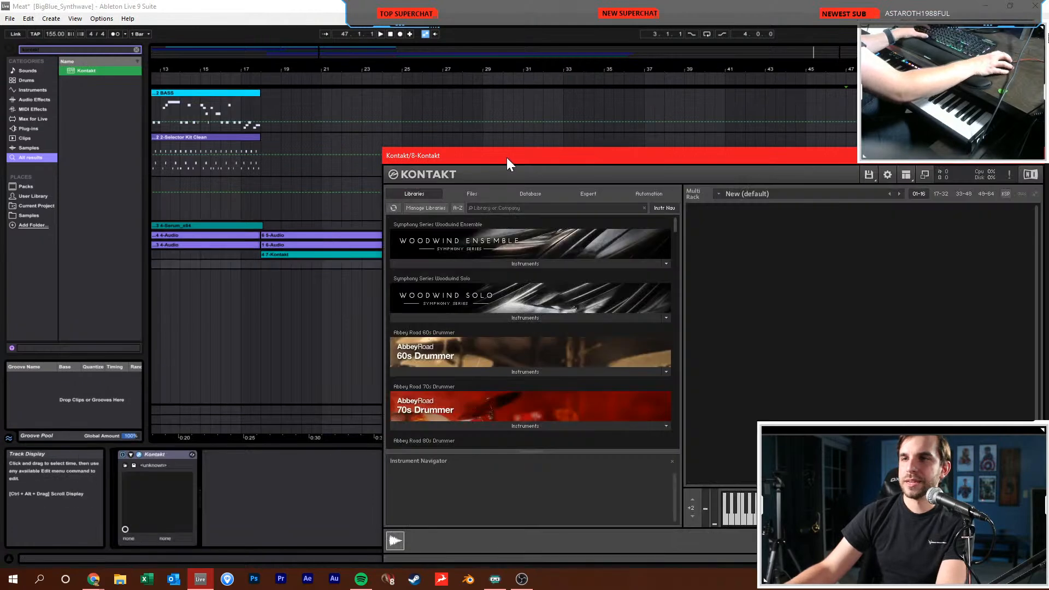
Find the Damage library in the new Kontakt, load the LPS Industrial Full instrument and close the plug-in window
{"action": "left_click_drag", "start_coordinate": [507, 158], "coordinate": [300, 78]}
{"action": "left_click", "coordinate": [344, 118]}
{"action": "type", "text": "dama"}
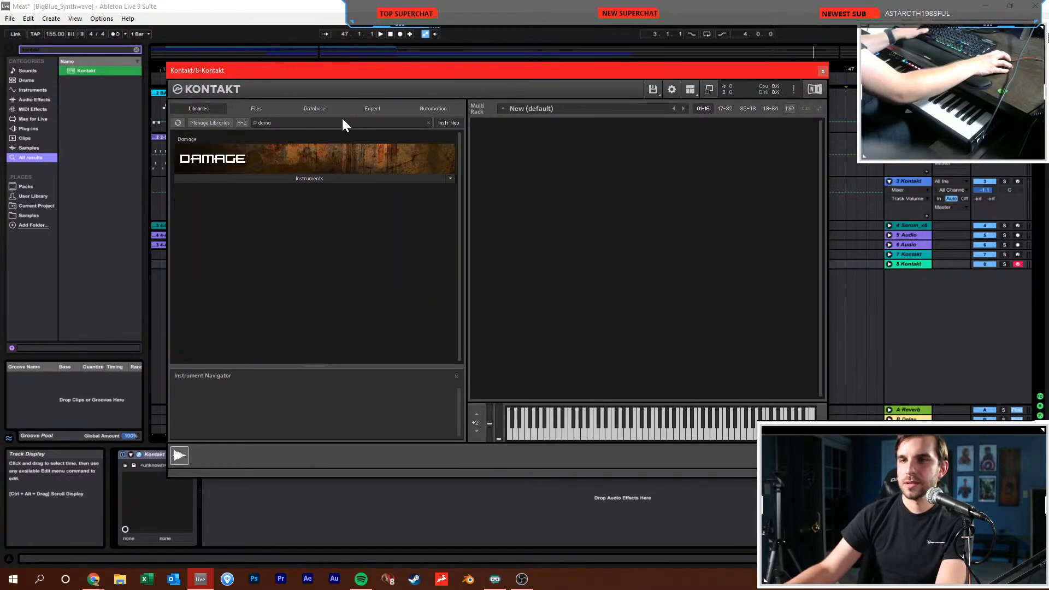
{"action": "left_click", "coordinate": [309, 179]}
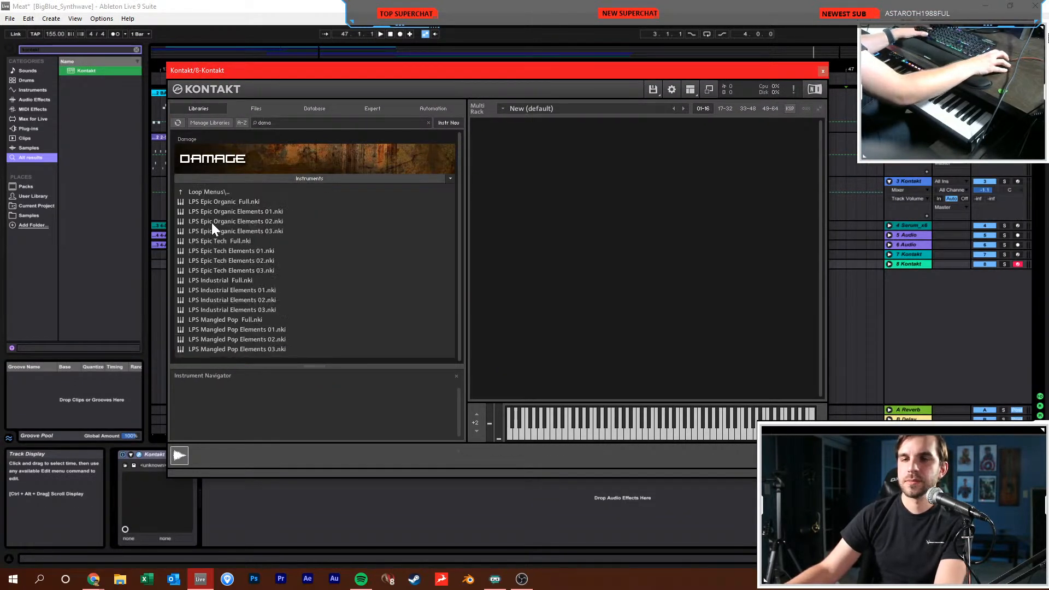
{"action": "left_click_drag", "start_coordinate": [198, 281], "coordinate": [584, 253]}
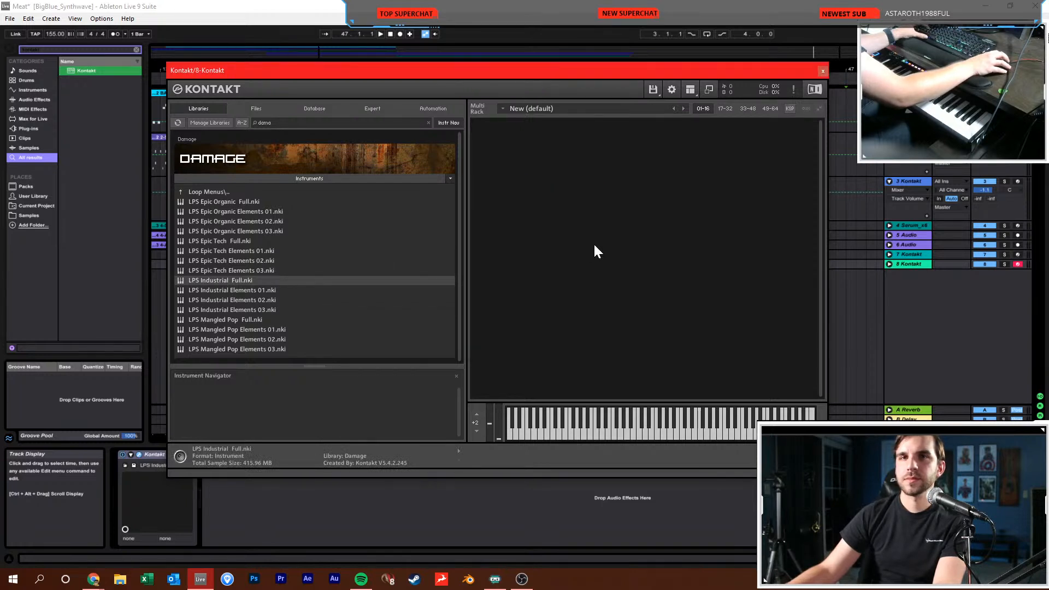
{"action": "left_click", "coordinate": [823, 72]}
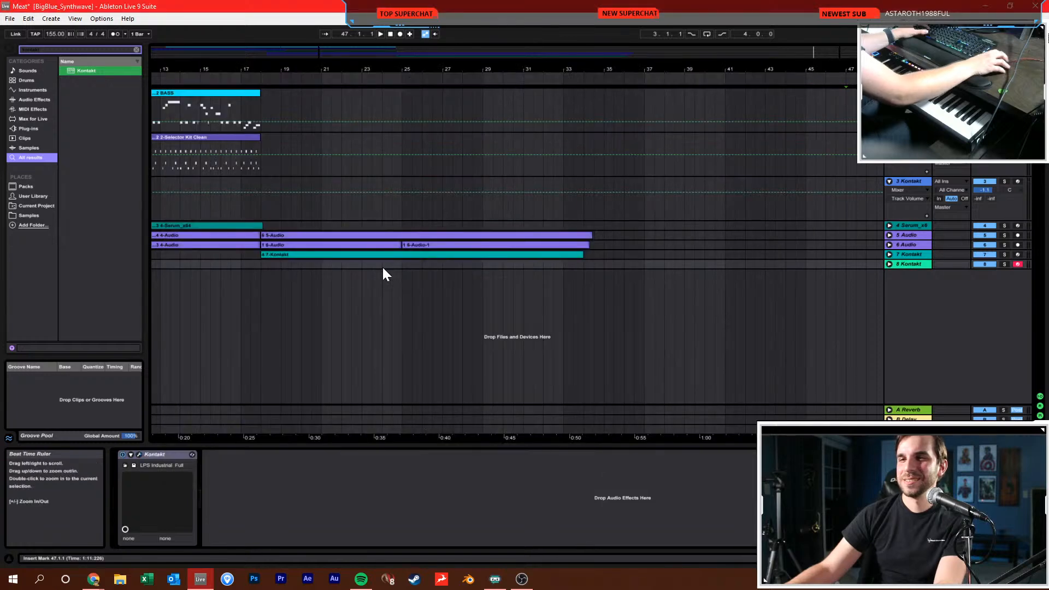
Set the insert marker at bar 18 on the new Kontakt track, unfold the track and lower its volume to about -6.8 dB
{"action": "left_click", "coordinate": [261, 267]}
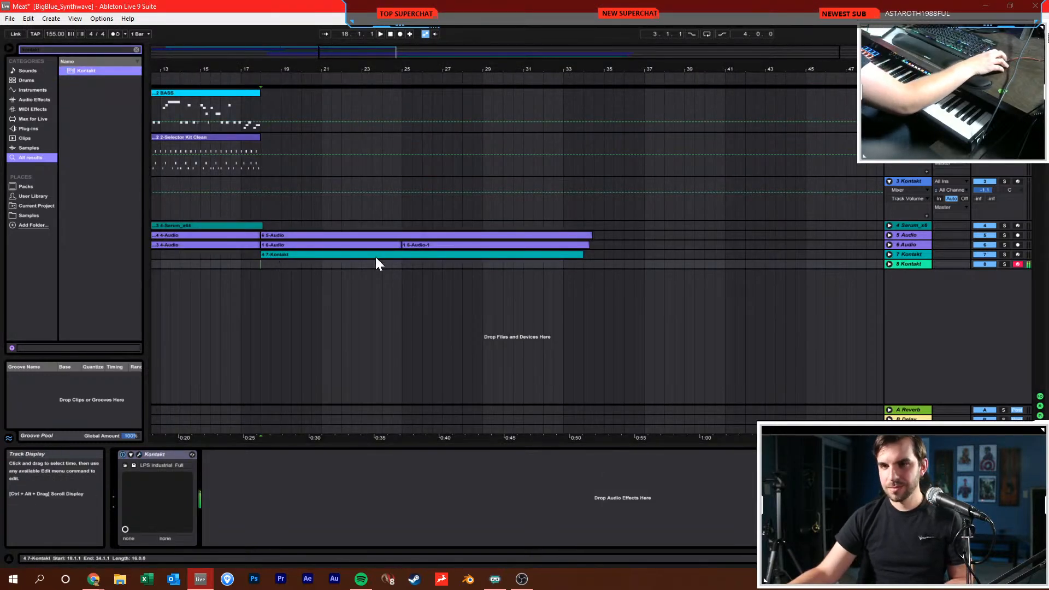
{"action": "left_click", "coordinate": [889, 265]}
{"action": "left_click_drag", "start_coordinate": [985, 274], "coordinate": [984, 289]}
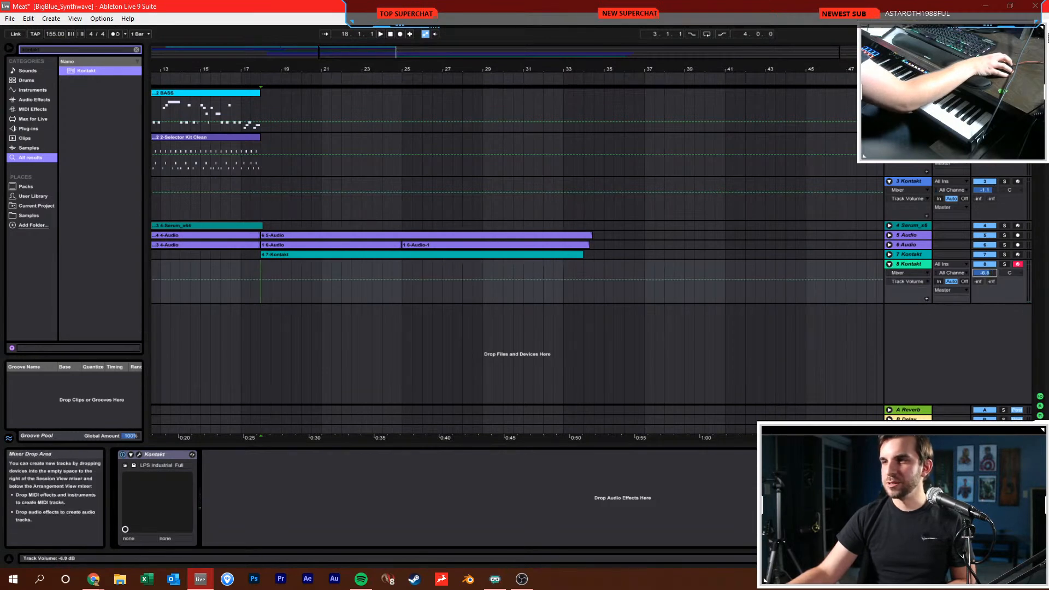
Review the LPS Industrial Full instrument's controls in the Kontakt window and close the window
{"action": "left_click", "coordinate": [140, 456]}
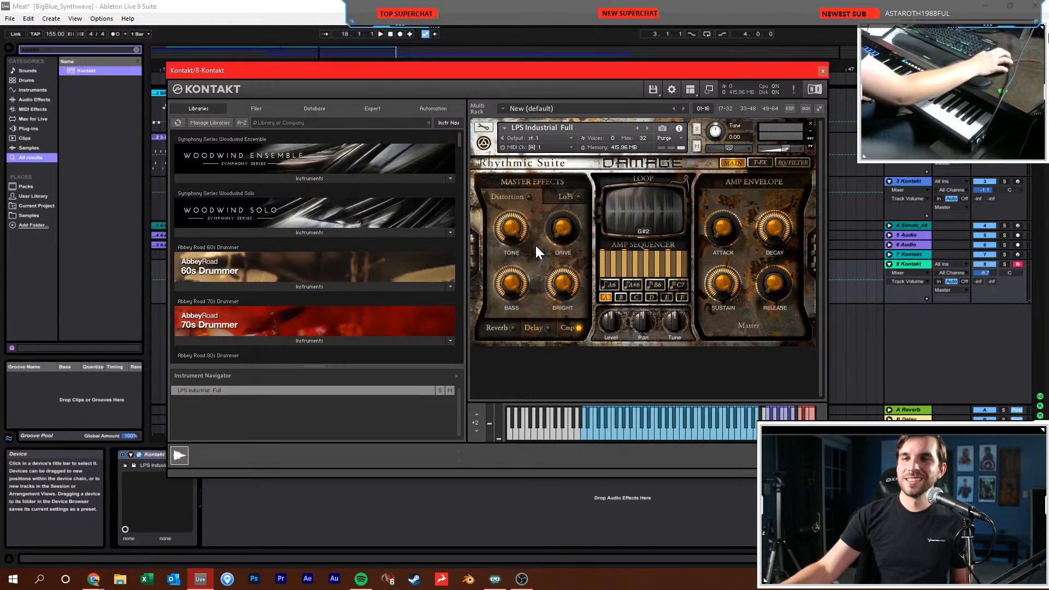
{"action": "left_click_drag", "start_coordinate": [788, 72], "coordinate": [811, 114]}
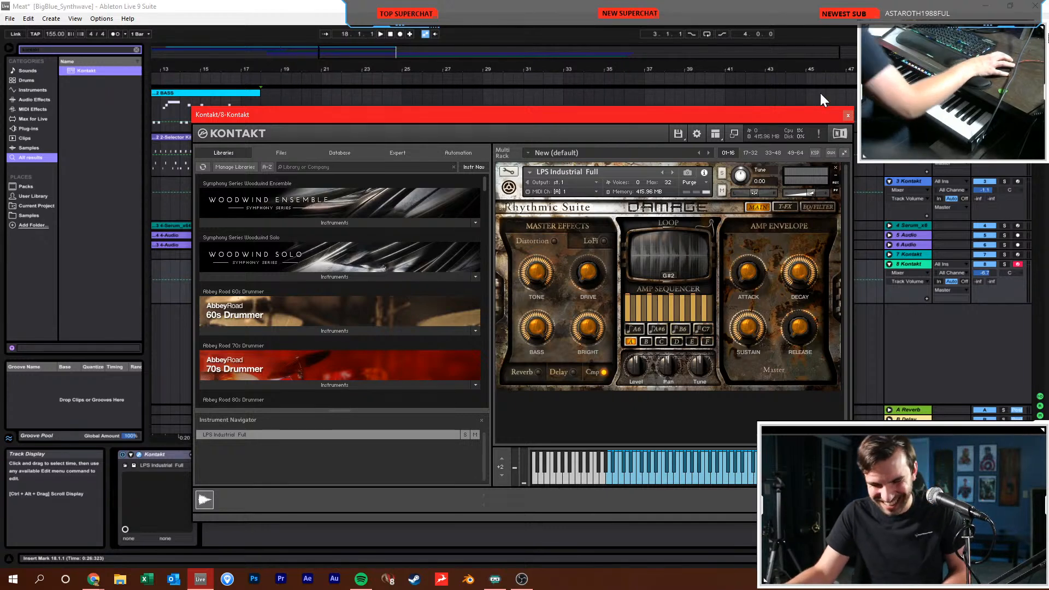
{"action": "left_click", "coordinate": [846, 114]}
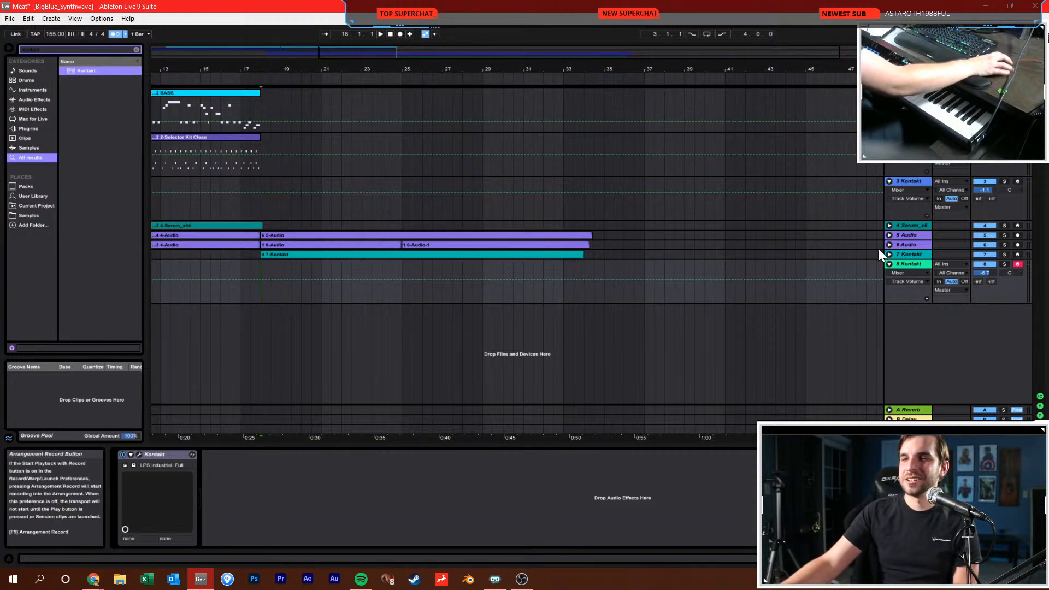
Lower the industrial percussion track's volume to -13.5 dB and record its part from bar 18 to about bar 34
{"action": "left_click_drag", "start_coordinate": [970, 276], "coordinate": [969, 277]}
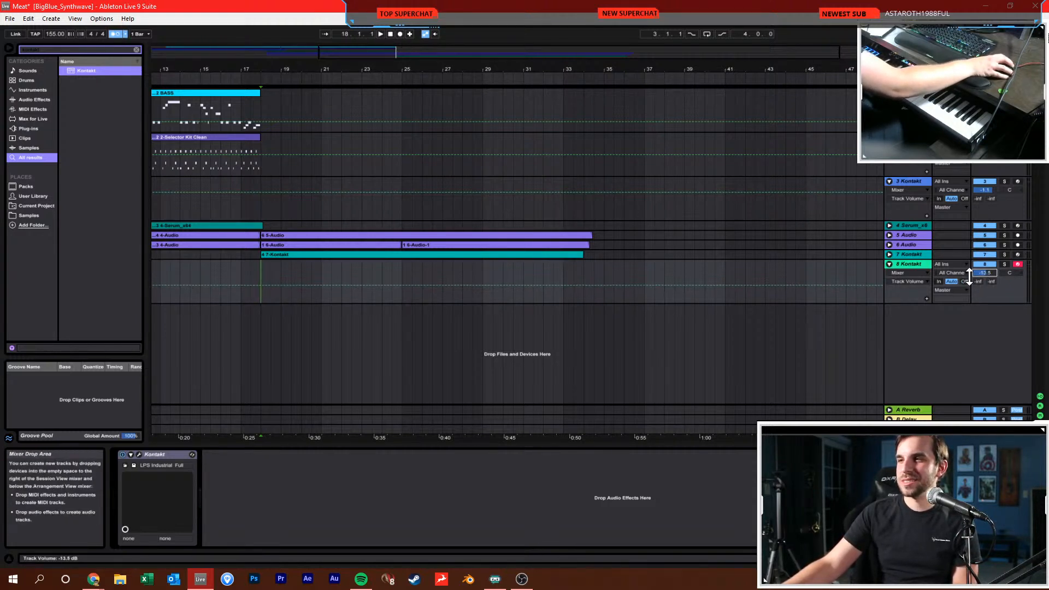
{"action": "left_click", "coordinate": [400, 34]}
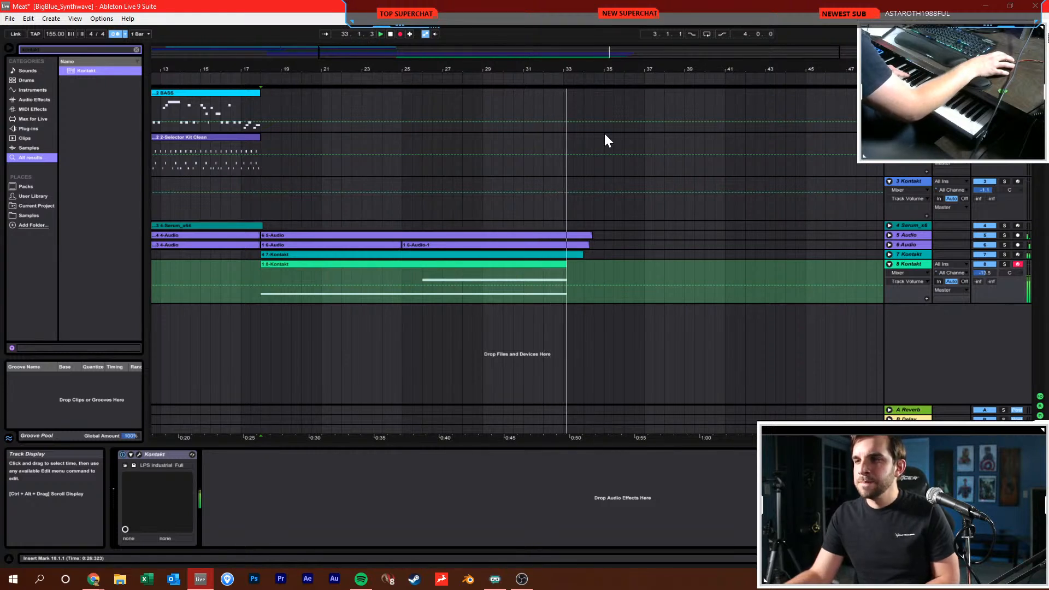
{"action": "key", "text": "F9"}
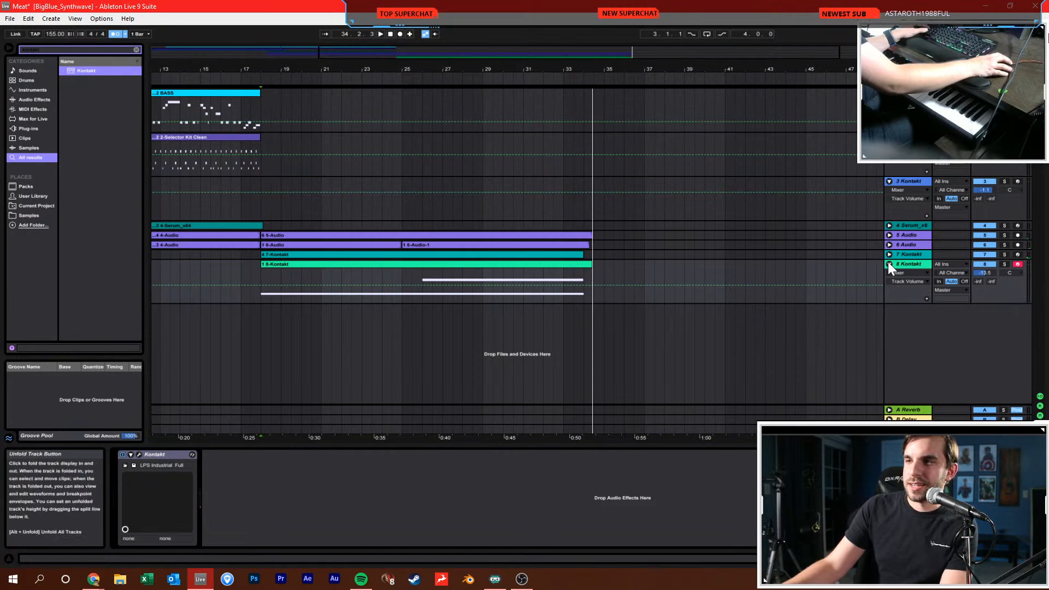
Select the Serum lead track and arm it for recording
{"action": "left_click", "coordinate": [903, 233]}
{"action": "left_click", "coordinate": [903, 227]}
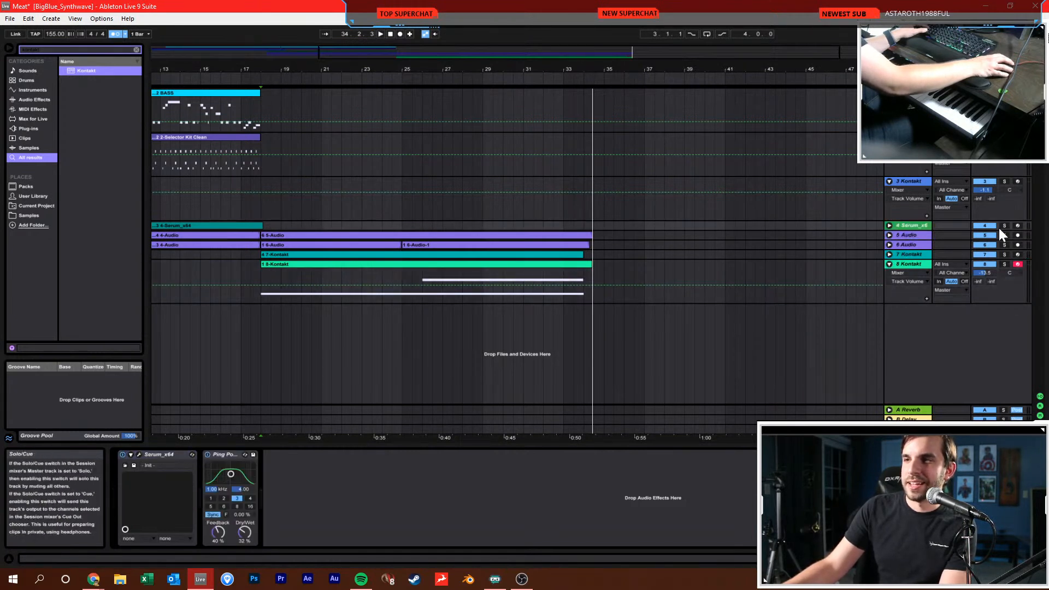
{"action": "left_click", "coordinate": [1017, 225]}
{"action": "left_click", "coordinate": [581, 225]}
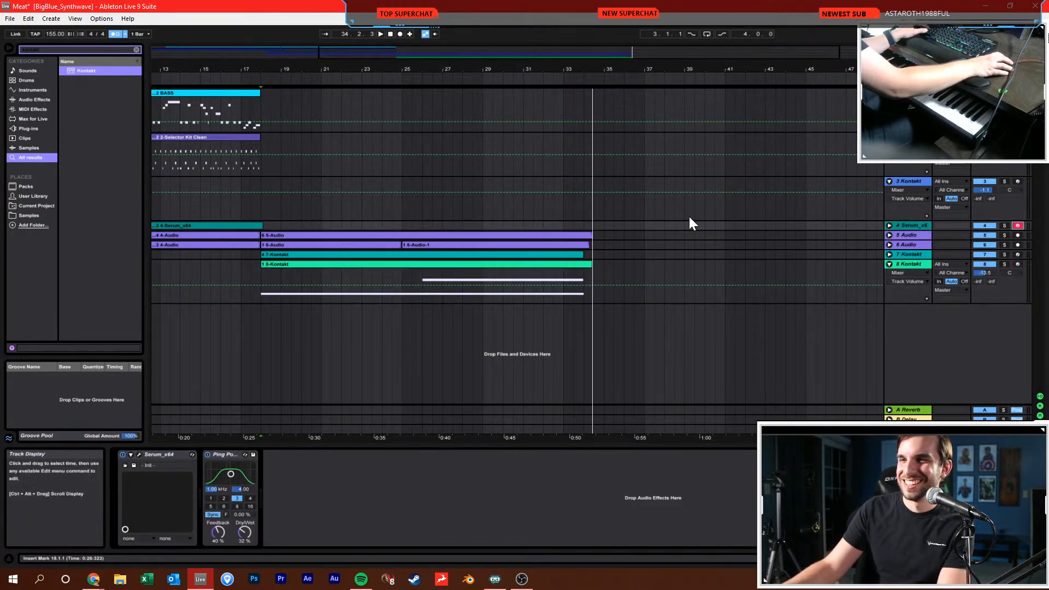
Examine and play the Serum lead clip's notes in an enlarged note editor, and restore the arrangement's height
{"action": "left_click", "coordinate": [237, 225]}
{"action": "left_click_drag", "start_coordinate": [375, 429], "coordinate": [361, 161]}
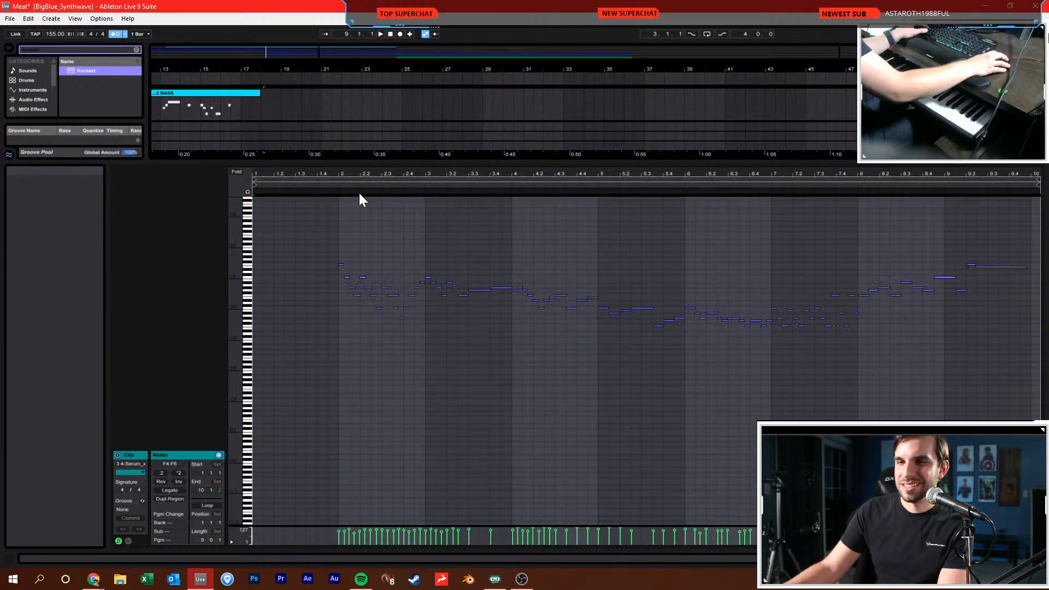
{"action": "left_click", "coordinate": [356, 295]}
{"action": "left_click", "coordinate": [356, 295]}
{"action": "key", "text": "space"}
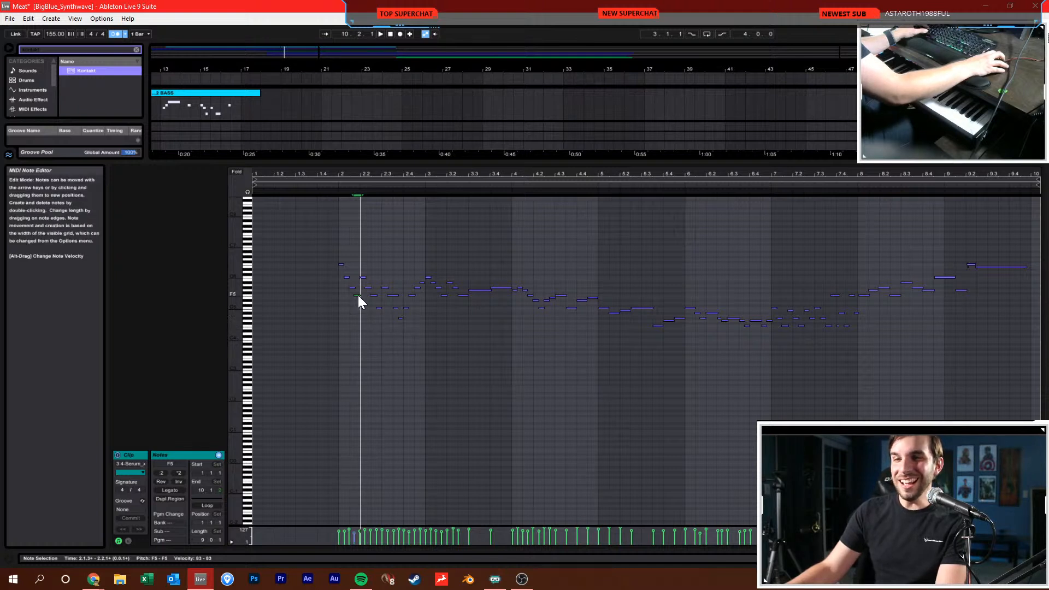
{"action": "left_click", "coordinate": [375, 316]}
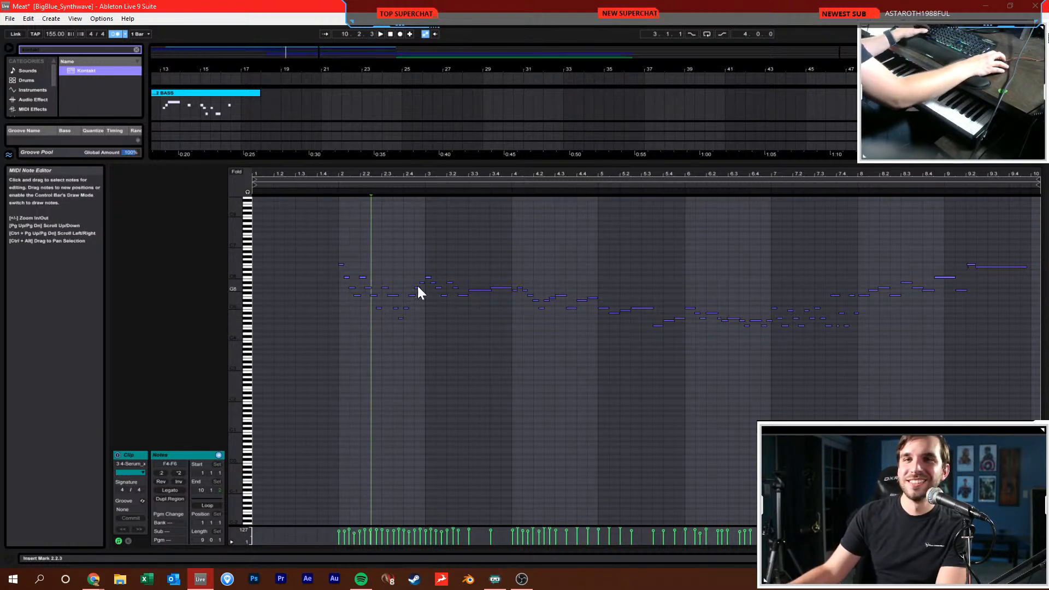
{"action": "left_click_drag", "start_coordinate": [907, 164], "coordinate": [901, 437]}
Play the new section from bar 18, switch off the metronome and save the project
{"action": "left_click", "coordinate": [257, 272]}
{"action": "key", "text": "space"}
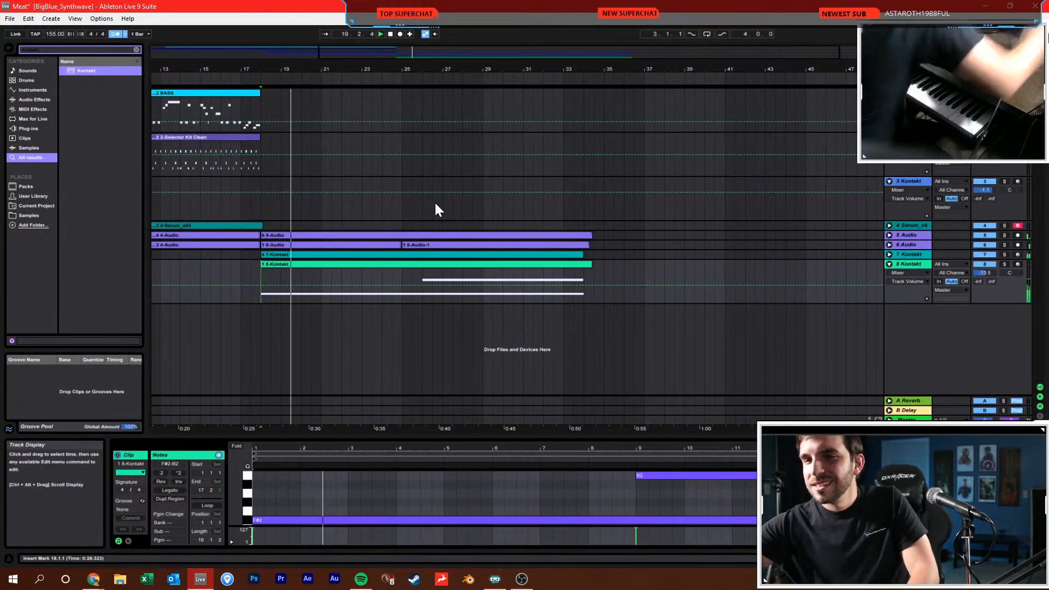
{"action": "left_click", "coordinate": [115, 34]}
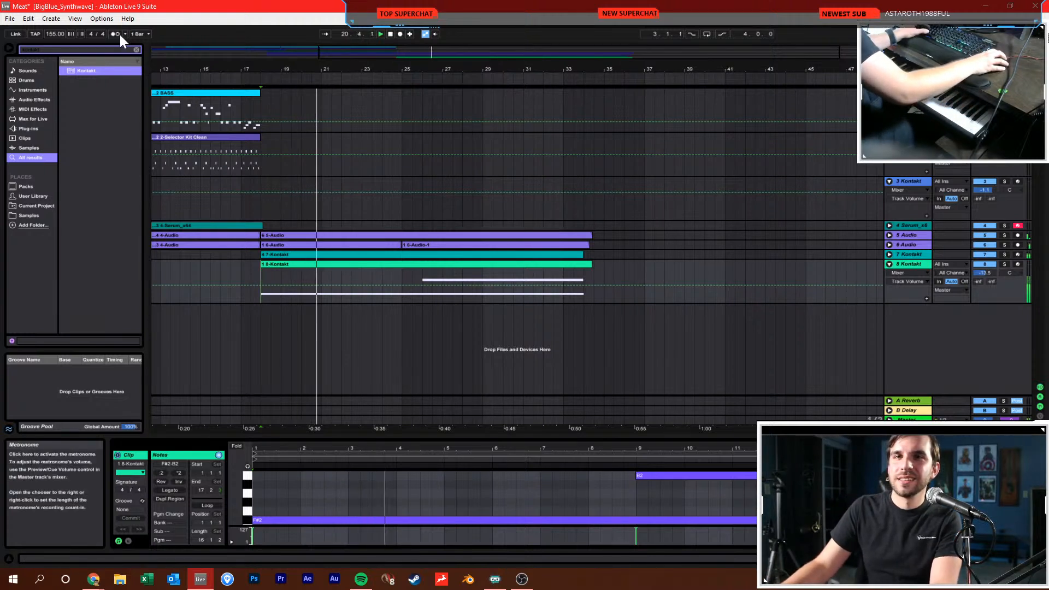
{"action": "left_click", "coordinate": [300, 172]}
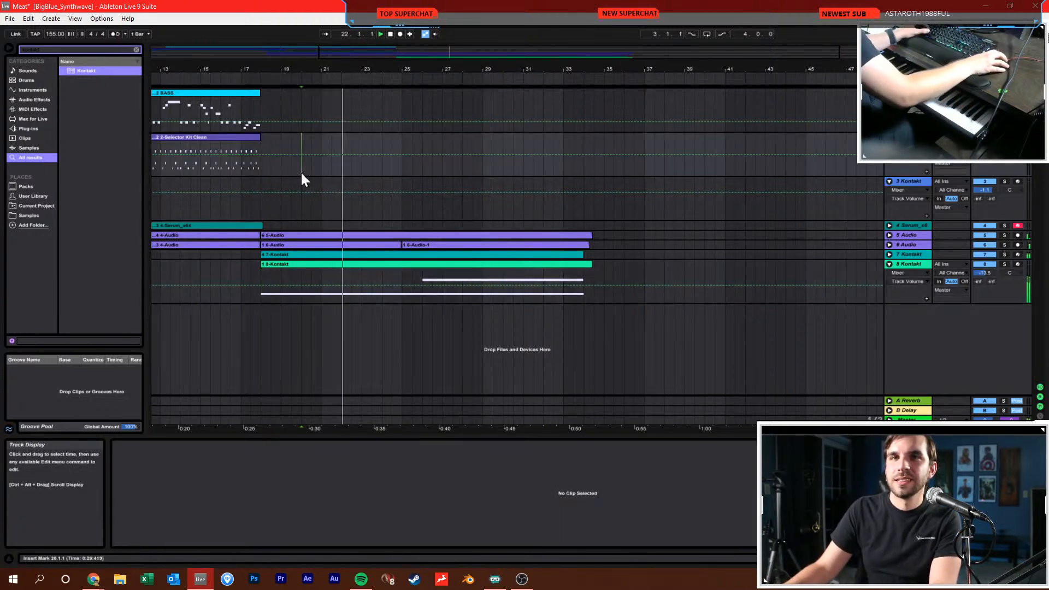
{"action": "left_click_drag", "start_coordinate": [379, 73], "coordinate": [401, 58]}
{"action": "left_click", "coordinate": [412, 104]}
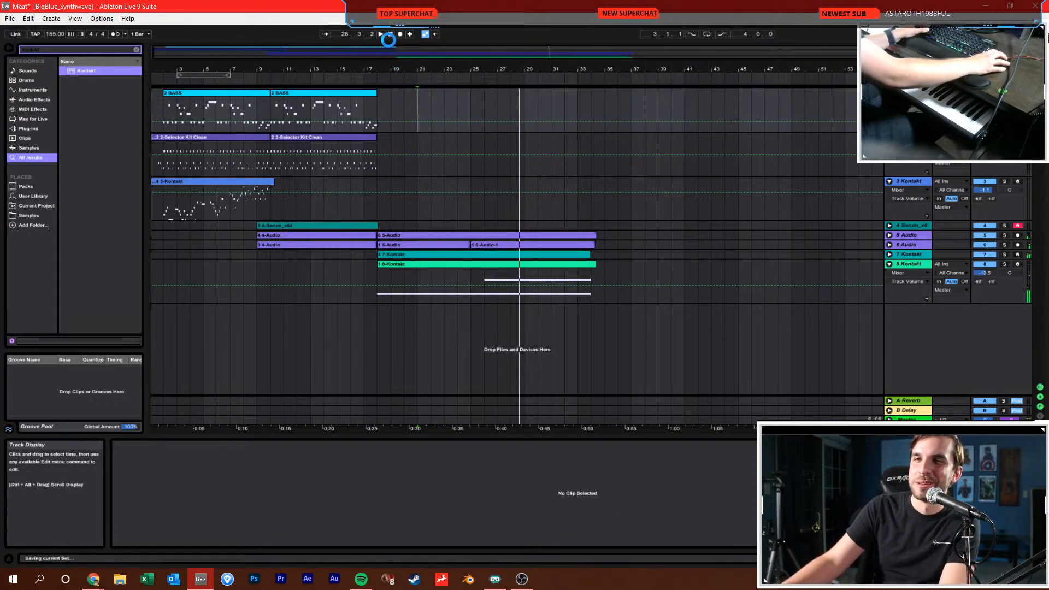
Insert an empty two-bar MIDI clip on the bass track from bar 18 to bar 20
{"action": "left_click_drag", "start_coordinate": [376, 109], "coordinate": [398, 112]}
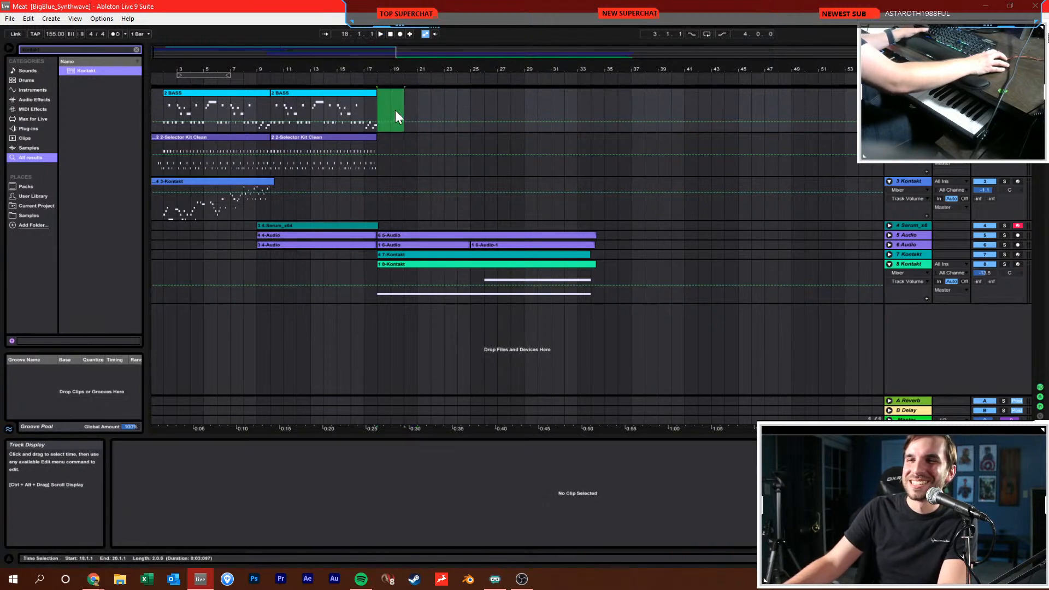
{"action": "right_click", "coordinate": [385, 92]}
{"action": "left_click", "coordinate": [415, 148]}
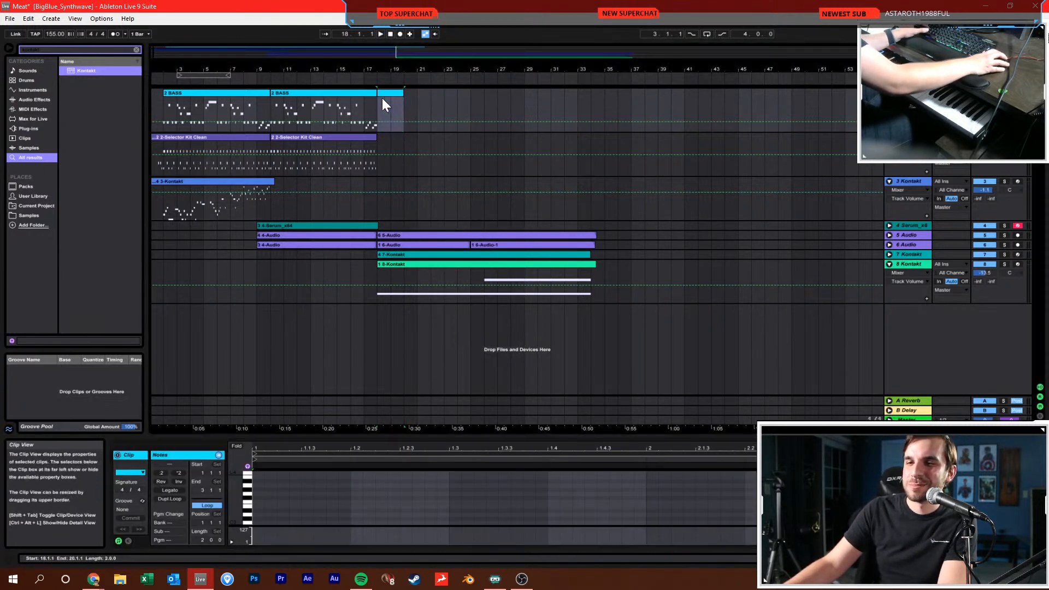
{"action": "left_click_drag", "start_coordinate": [381, 435], "coordinate": [381, 171]}
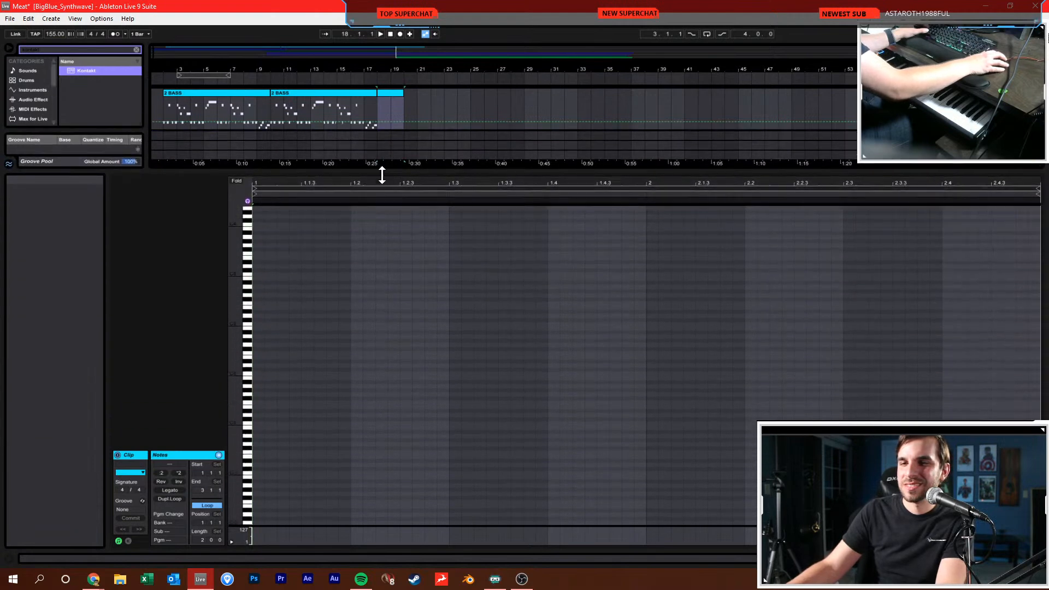
{"action": "left_click_drag", "start_coordinate": [235, 248], "coordinate": [235, 254]}
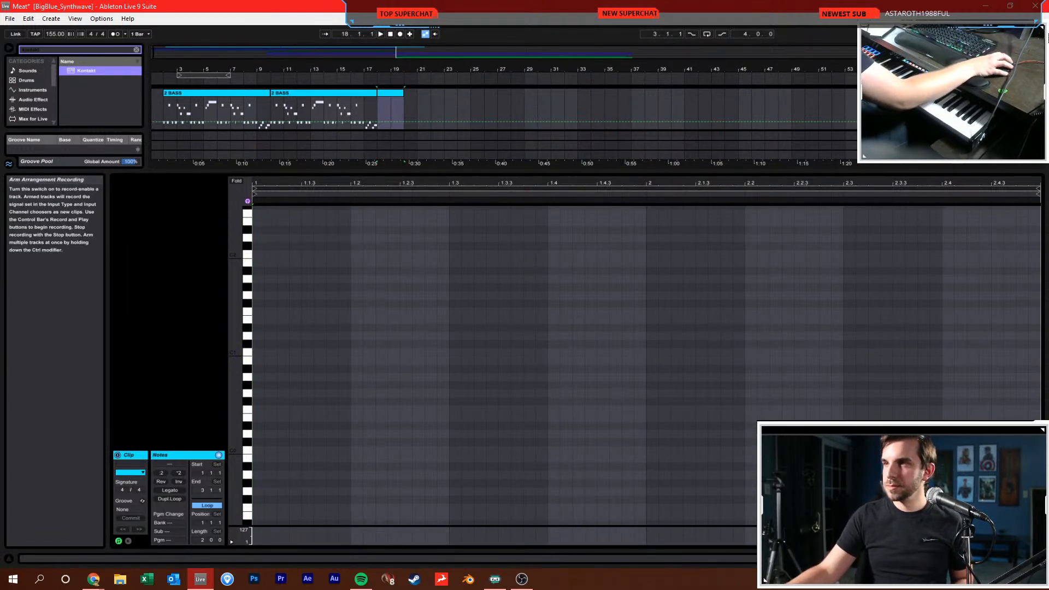
{"action": "left_click_drag", "start_coordinate": [976, 171], "coordinate": [984, 327]}
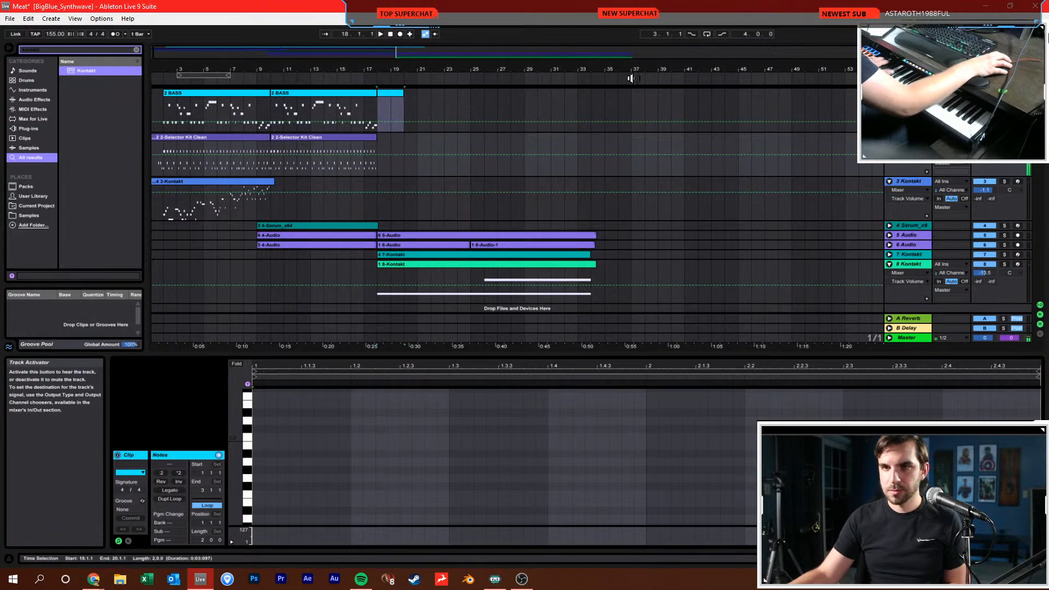
Record a crash and kick hit on the Selector Kit drum track from bar 18 and quantize both notes to a 1/4 grid
{"action": "left_click", "coordinate": [400, 34]}
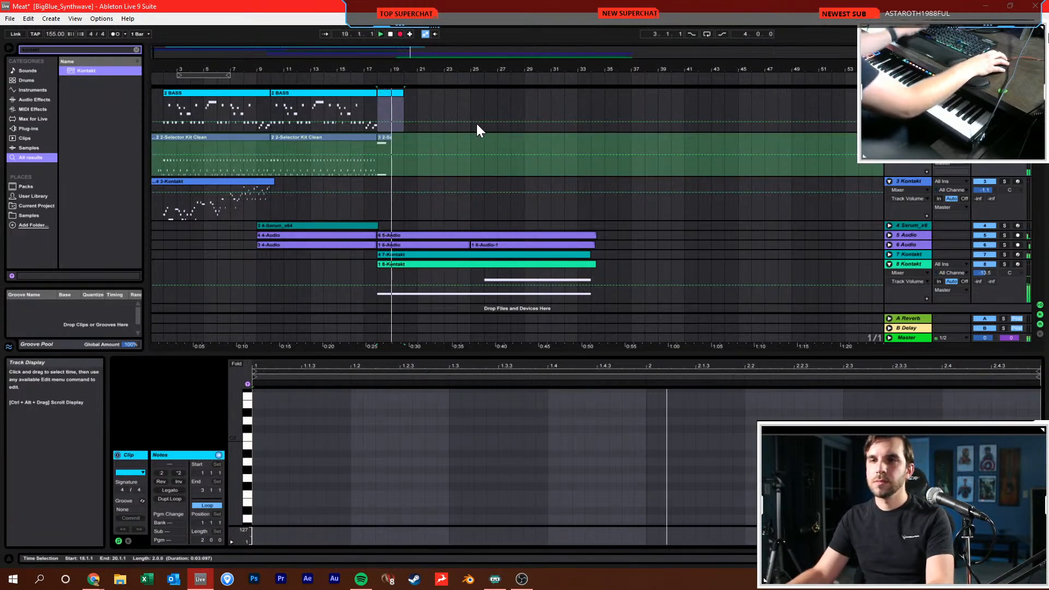
{"action": "key", "text": "space"}
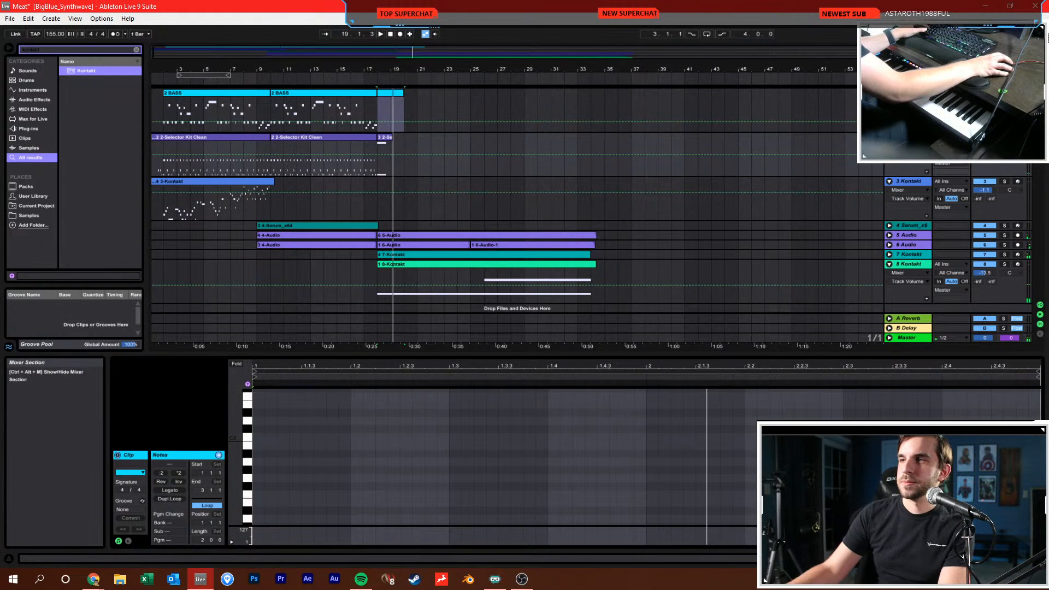
{"action": "left_click", "coordinate": [385, 137]}
{"action": "right_click", "coordinate": [547, 468]}
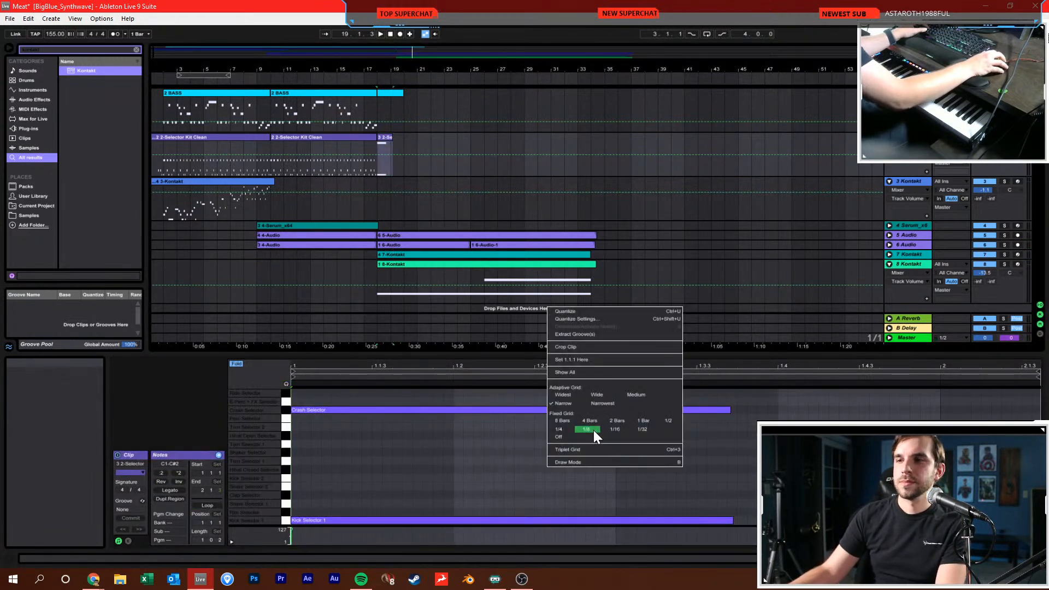
{"action": "left_click", "coordinate": [561, 434]}
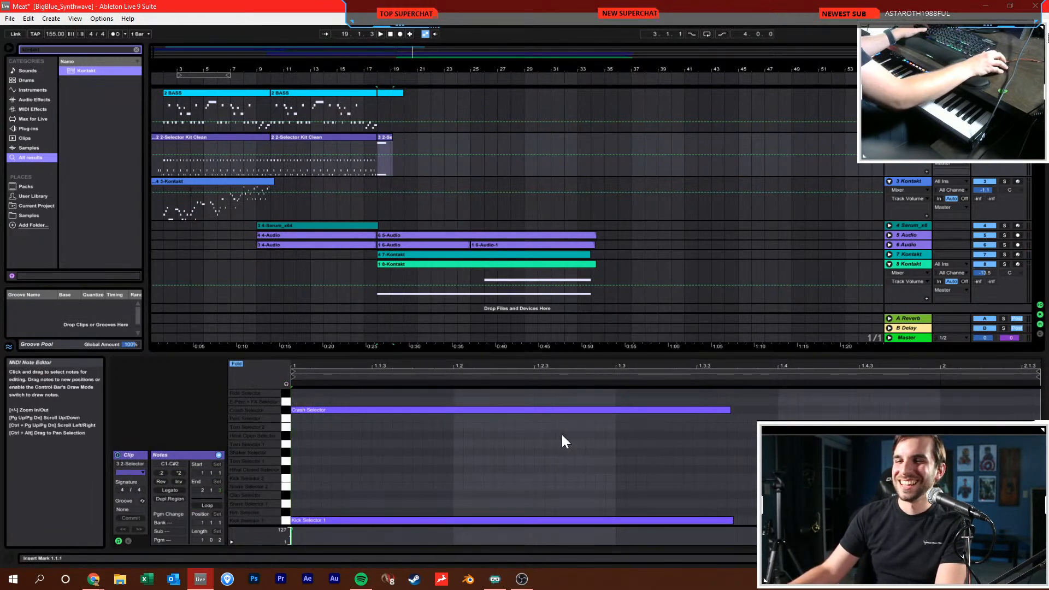
{"action": "right_click", "coordinate": [554, 435]}
{"action": "left_click", "coordinate": [569, 397]}
{"action": "left_click", "coordinate": [525, 459]}
{"action": "key", "text": "ctrl+a"}
{"action": "key", "text": "ctrl+u"}
{"action": "left_click", "coordinate": [532, 458]}
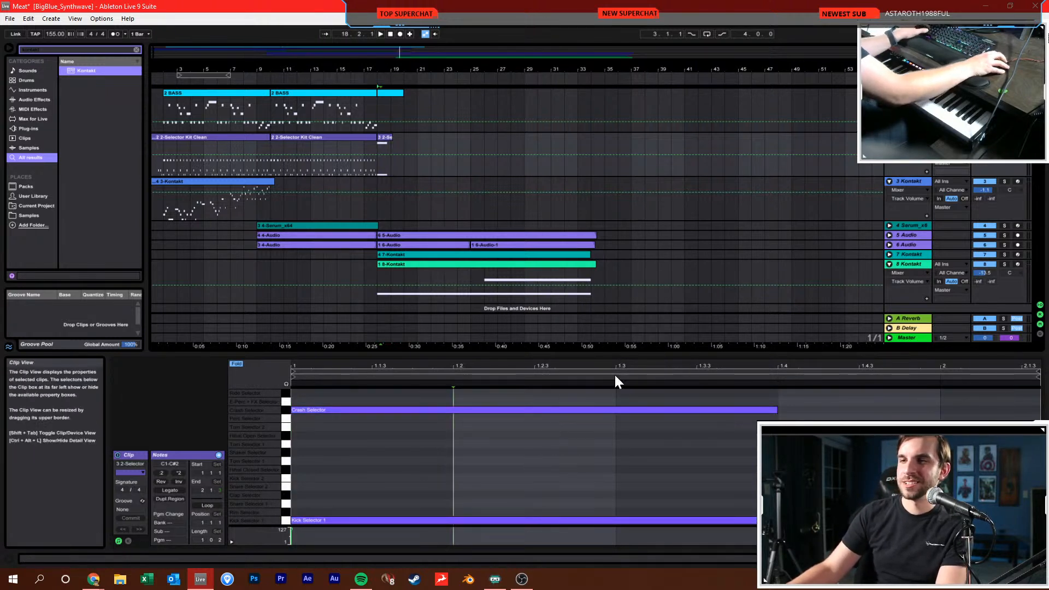
Save the project and return the playback position to the start of the song
{"action": "left_click", "coordinate": [604, 234]}
{"action": "key", "text": "ctrl+s"}
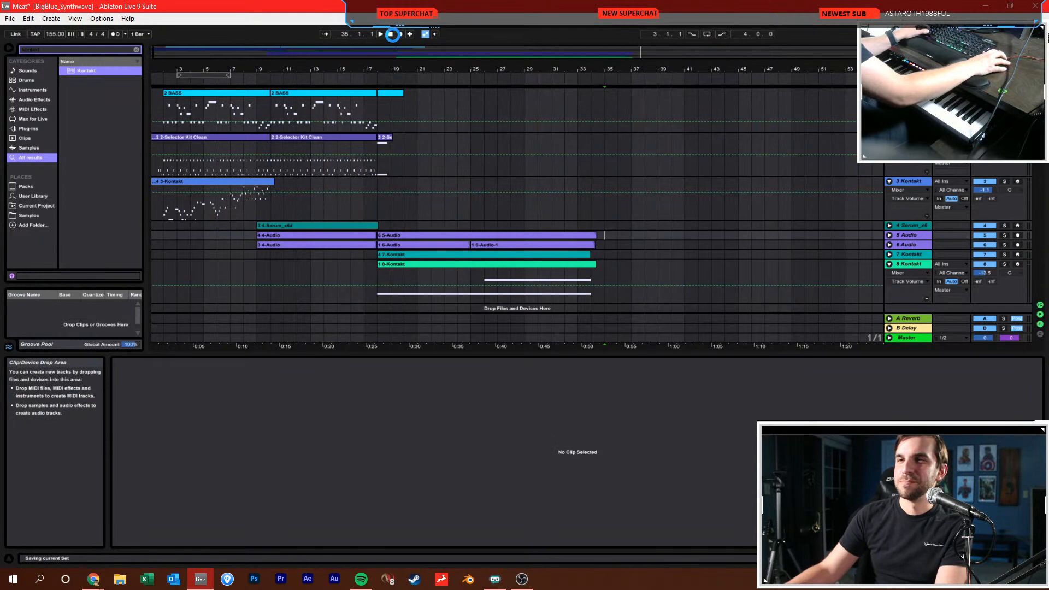
{"action": "left_click", "coordinate": [390, 34]}
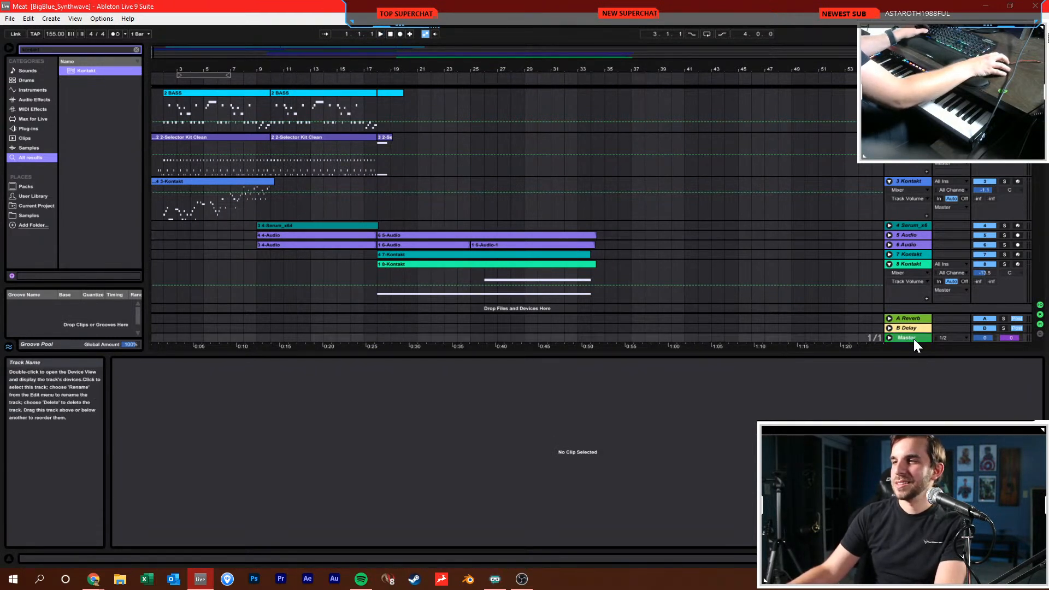
Find the Slate Digital FG-X plug-in in the browser and load it on the Master track
{"action": "key", "text": "ctrl+f"}
{"action": "type", "text": "sg"}
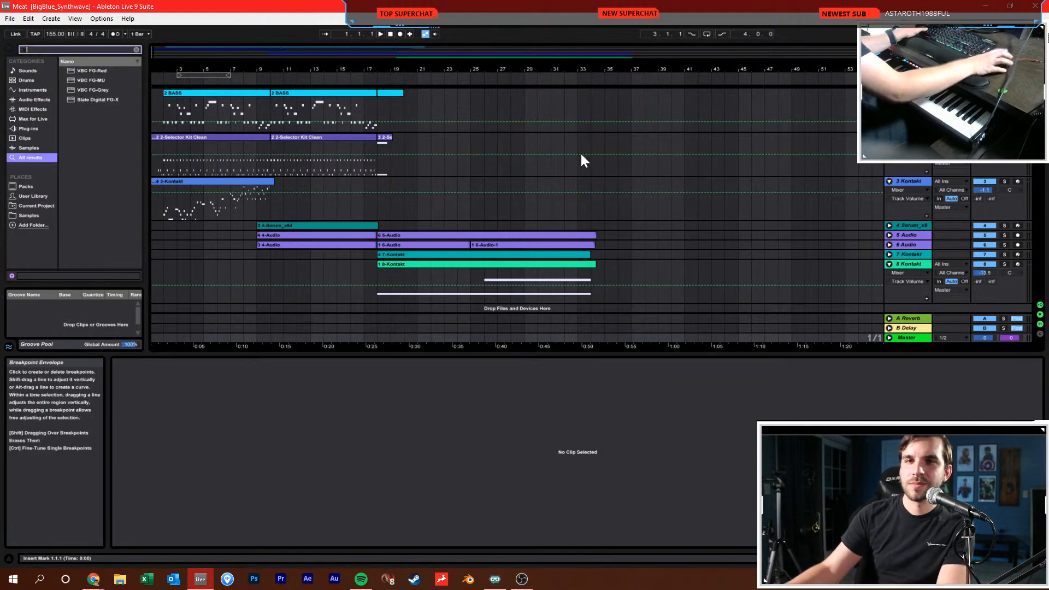
{"action": "left_click_drag", "start_coordinate": [116, 100], "coordinate": [172, 129]}
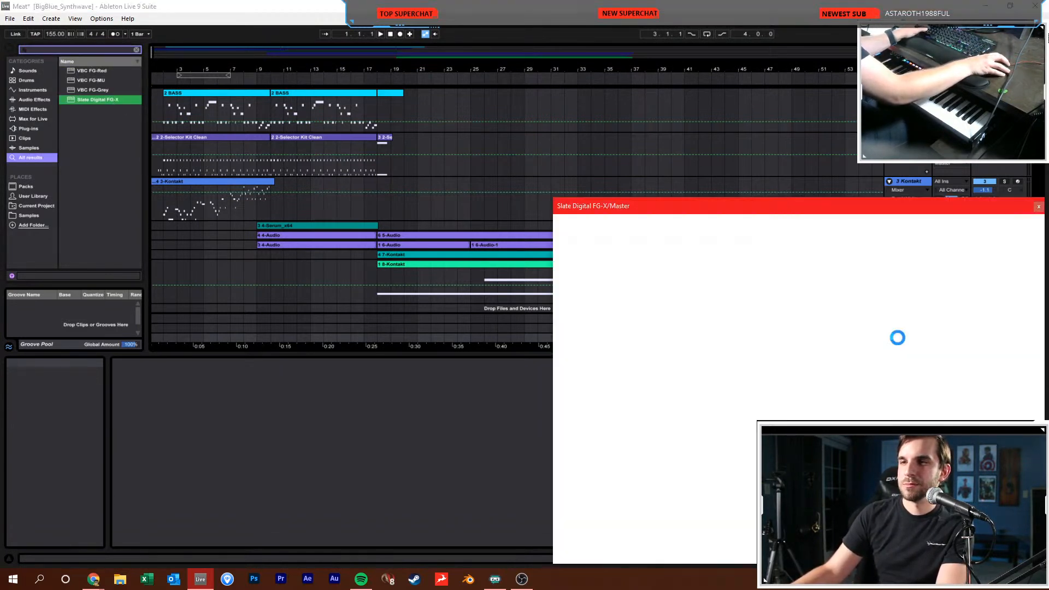
{"action": "left_click_drag", "start_coordinate": [665, 210], "coordinate": [371, 141]}
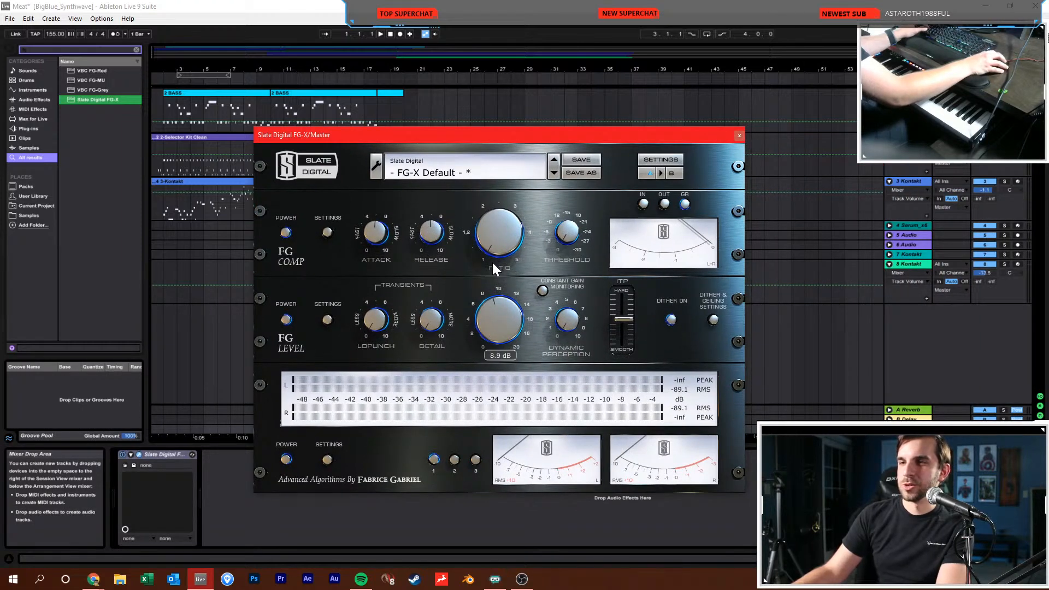
Play the song from the start, raise the FG-X level gain to 10.0 dB and close the plug-in window
{"action": "left_click", "coordinate": [394, 33]}
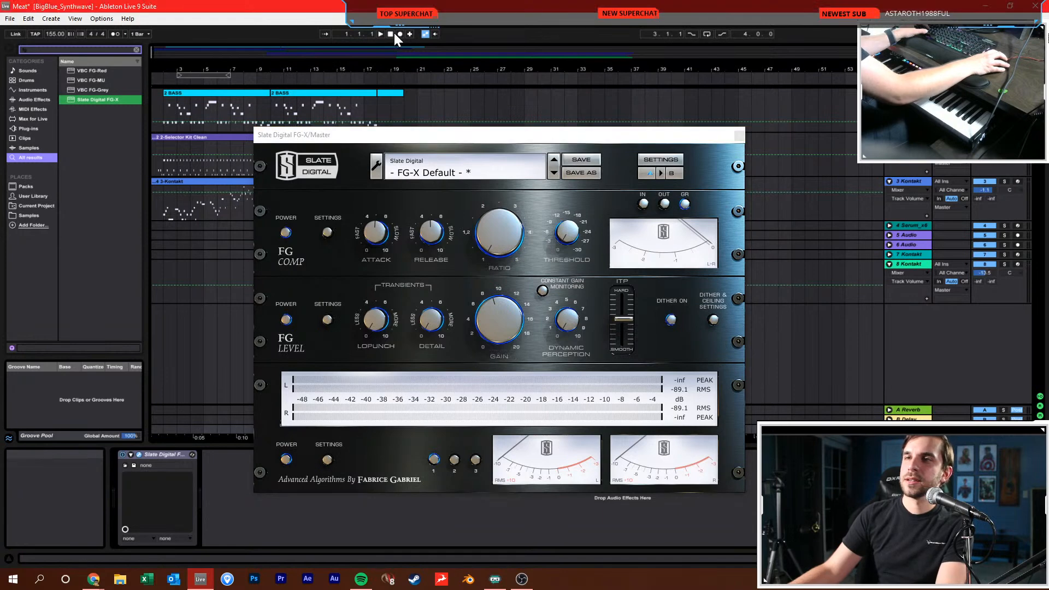
{"action": "key", "text": "space"}
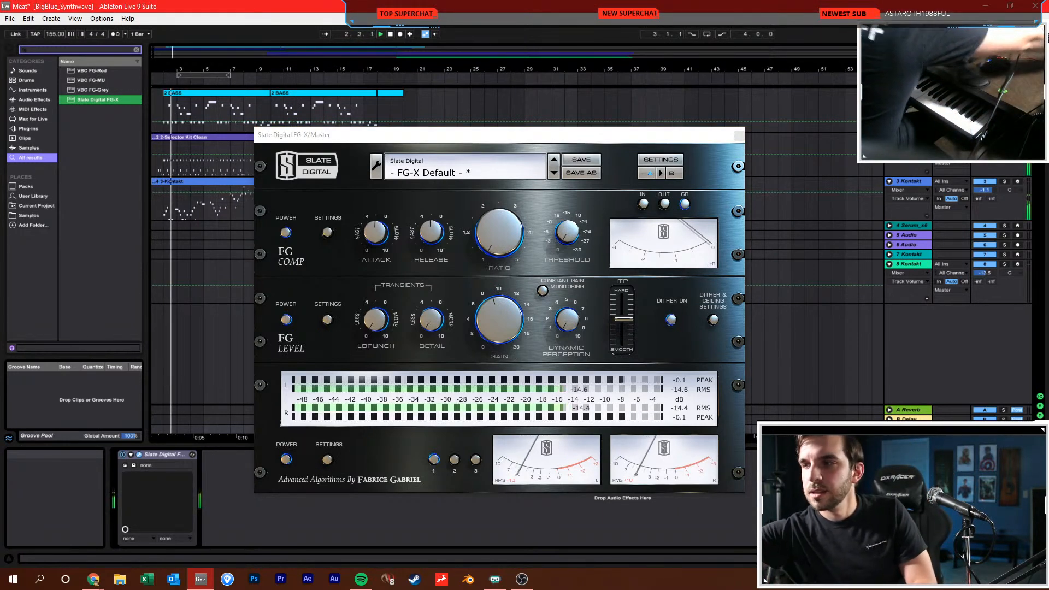
{"action": "left_click", "coordinate": [506, 310]}
{"action": "left_click_drag", "start_coordinate": [506, 310], "coordinate": [505, 304]}
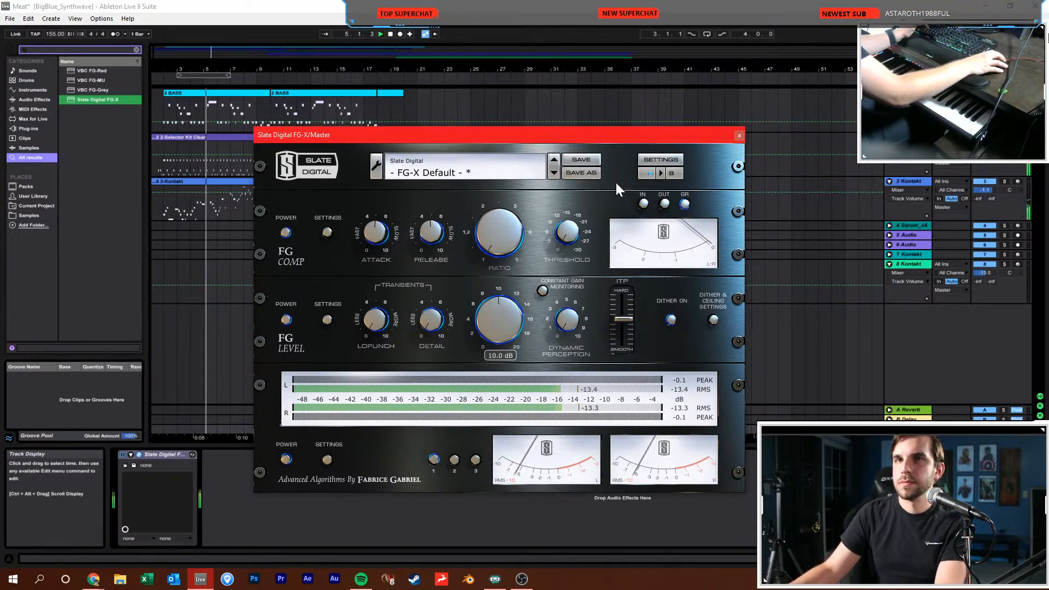
{"action": "left_click", "coordinate": [739, 134]}
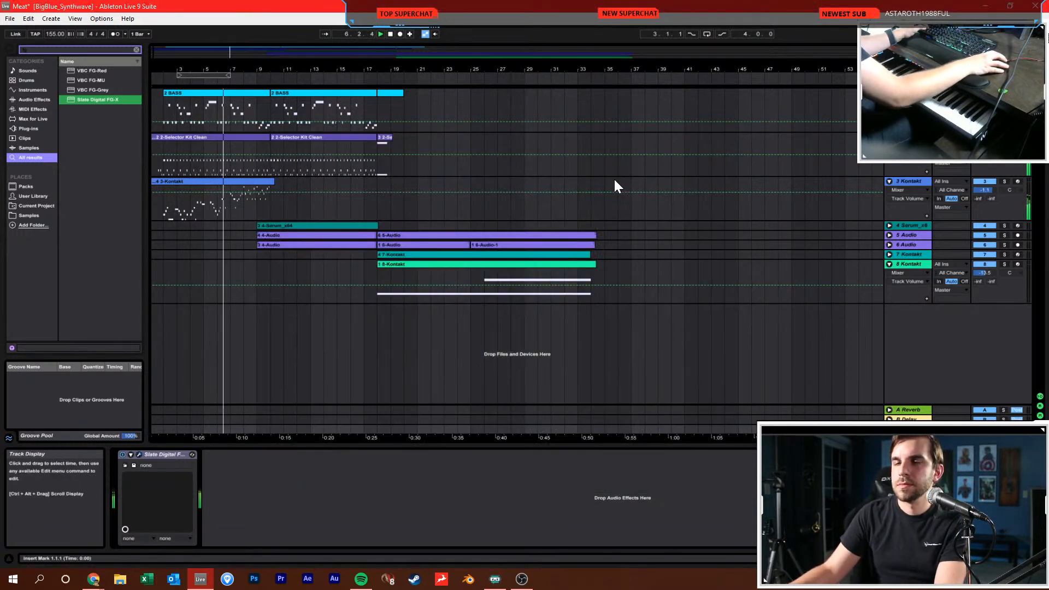
Unfold the Serum lead, both guitar audio tracks and the choir Kontakt track in the arrangement
{"action": "key", "text": "ctrl+a"}
{"action": "left_click", "coordinate": [889, 254]}
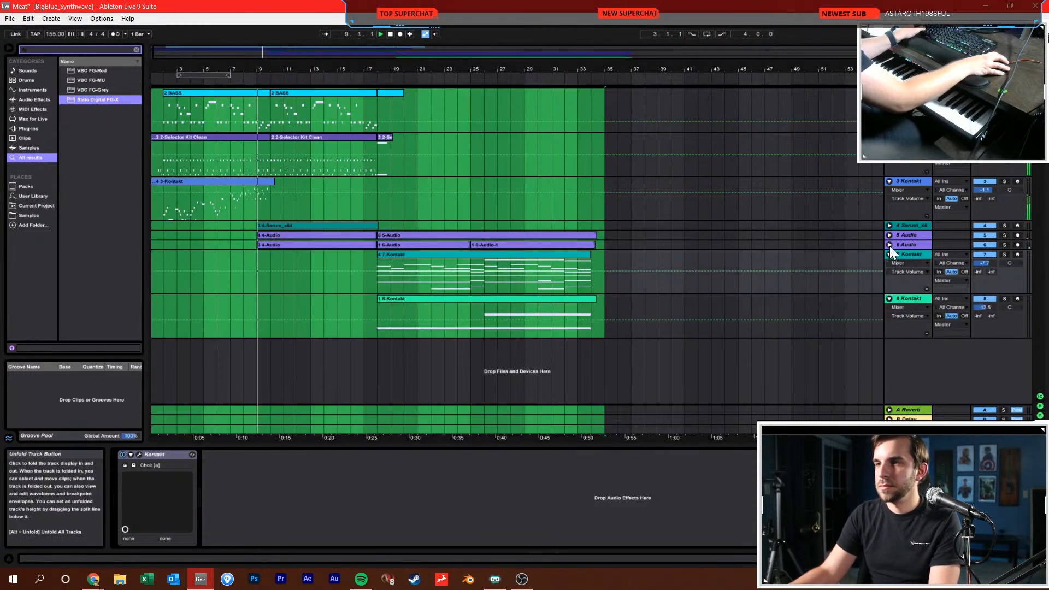
{"action": "left_click", "coordinate": [889, 245]}
{"action": "left_click", "coordinate": [890, 235]}
{"action": "left_click", "coordinate": [891, 225]}
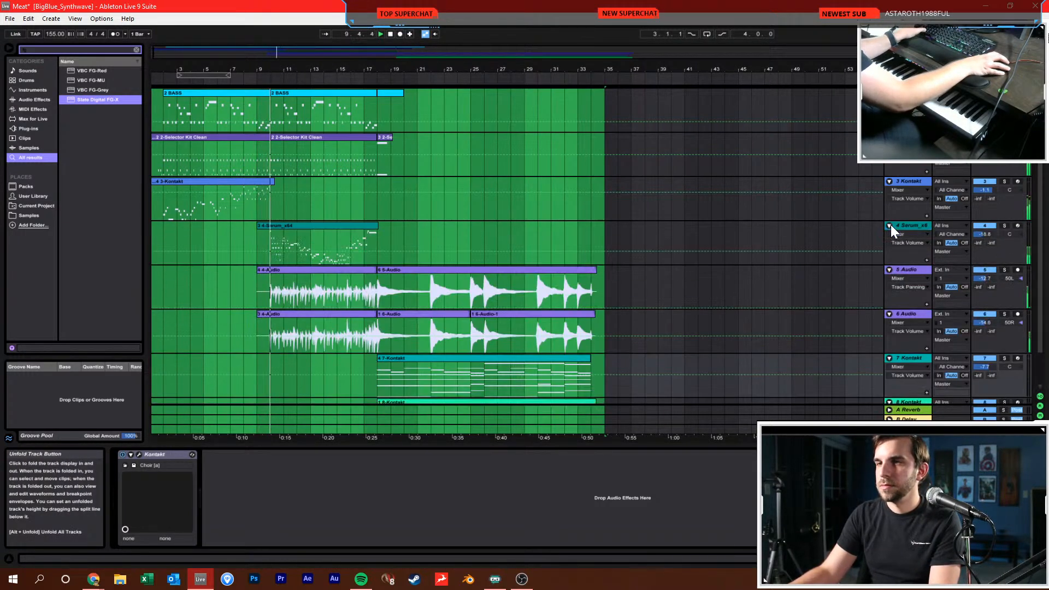
Lower the Serum lead track's volume to -19.7 dB during playback
{"action": "left_click", "coordinate": [687, 227]}
{"action": "left_click_drag", "start_coordinate": [984, 235], "coordinate": [984, 240]}
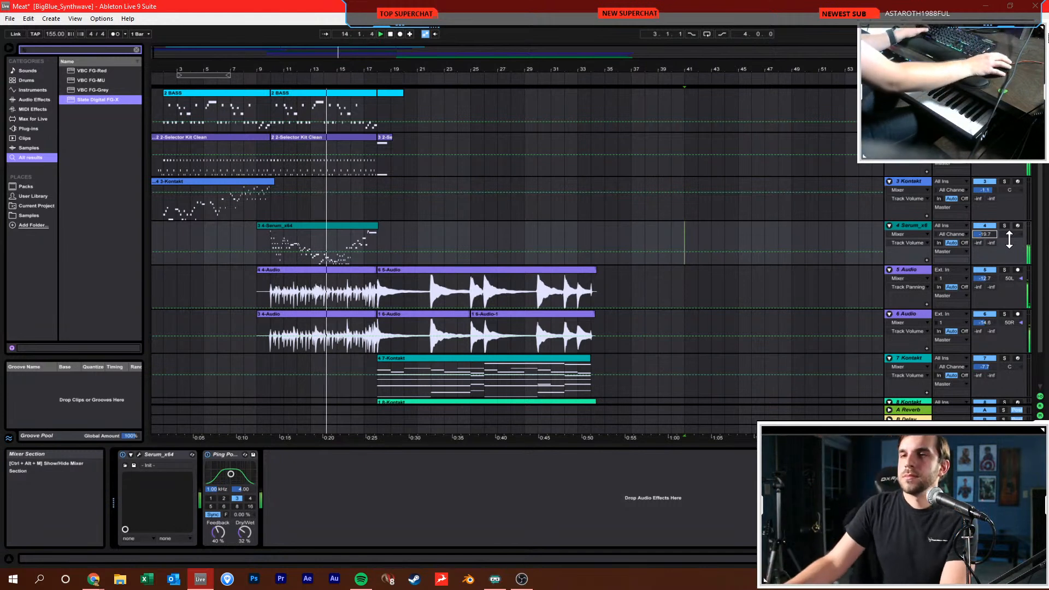
{"action": "left_click", "coordinate": [657, 241]}
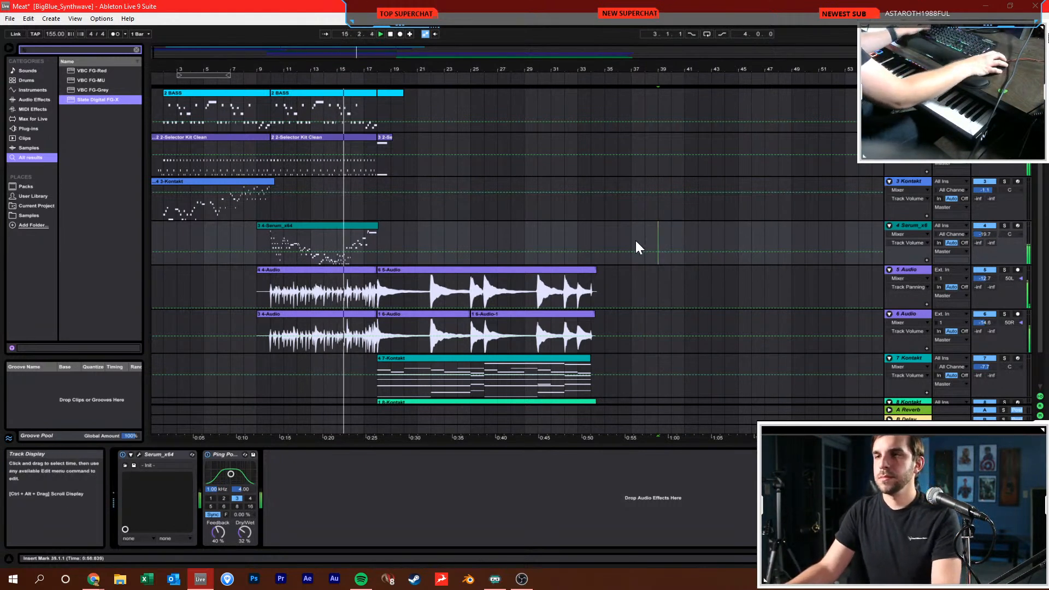
{"action": "left_click", "coordinate": [405, 241]}
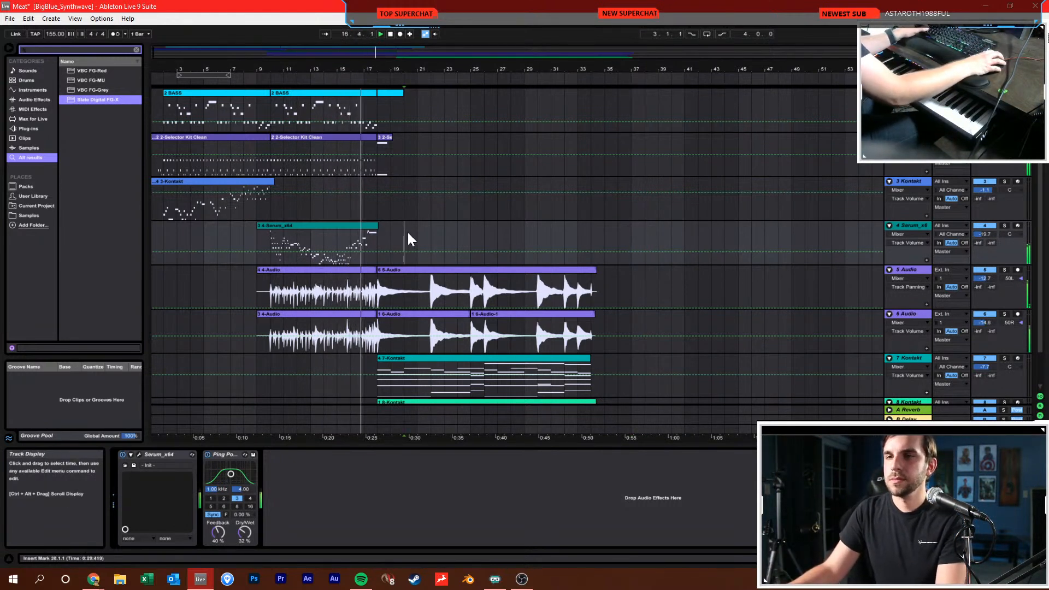
Add an EQ Three effect to the 8 Kontakt track
{"action": "left_click_drag", "start_coordinate": [390, 70], "coordinate": [390, 84]}
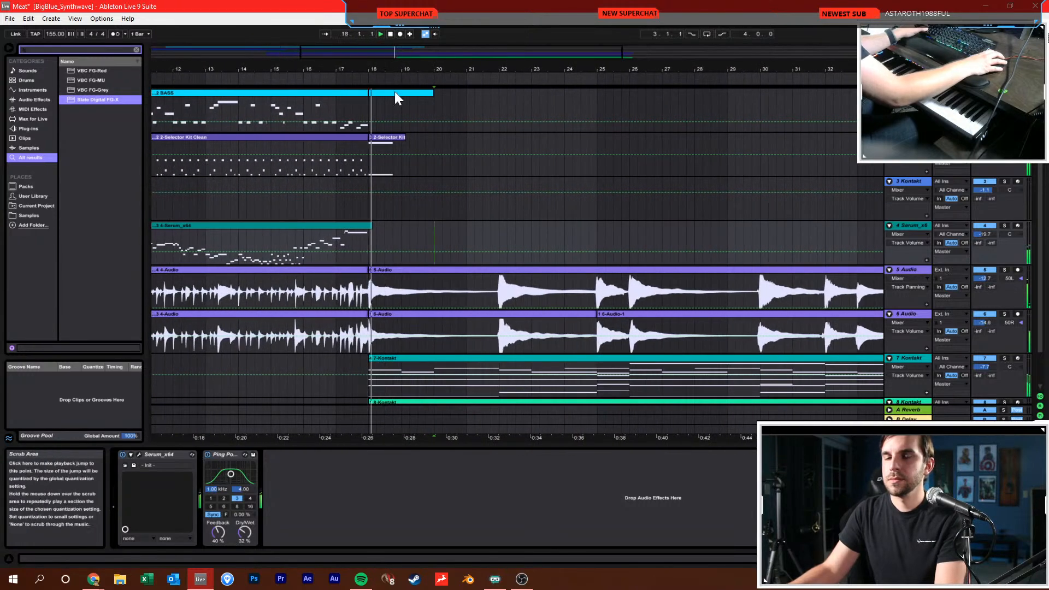
{"action": "left_click", "coordinate": [369, 238]}
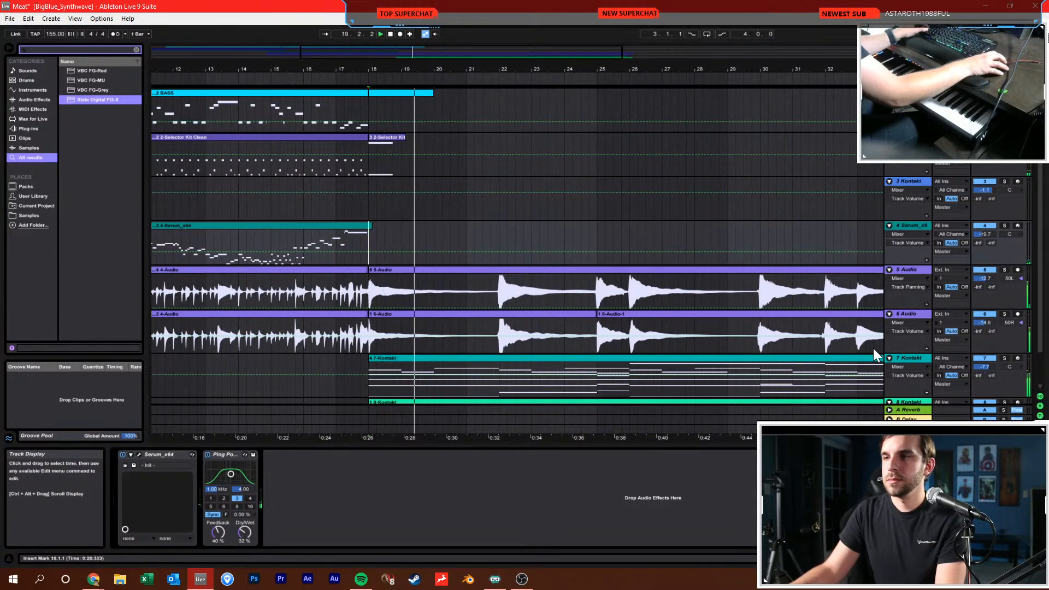
{"action": "scroll", "coordinate": [824, 350], "scroll_direction": "down", "scroll_amount": 2}
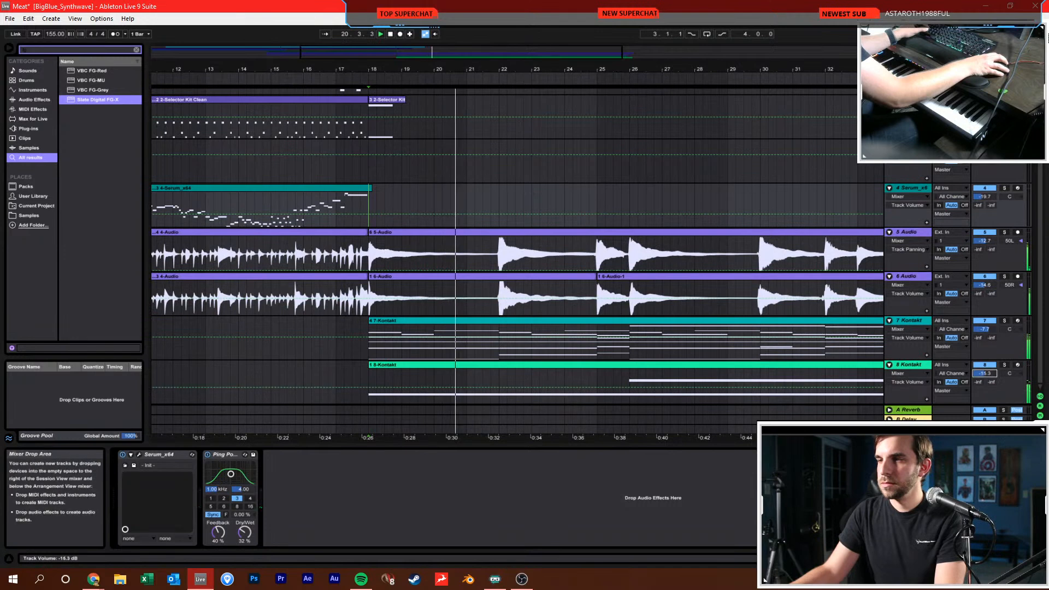
{"action": "left_click", "coordinate": [917, 365]}
{"action": "key", "text": "ctrl+f"}
{"action": "type", "text": "eq"}
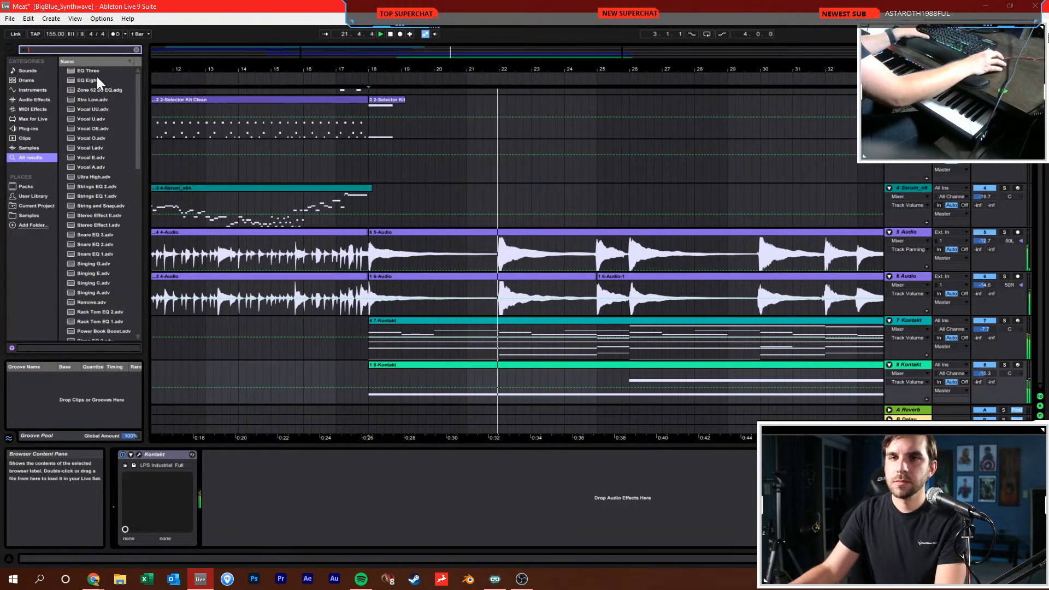
{"action": "key", "text": "Down"}
{"action": "key", "text": "Return"}
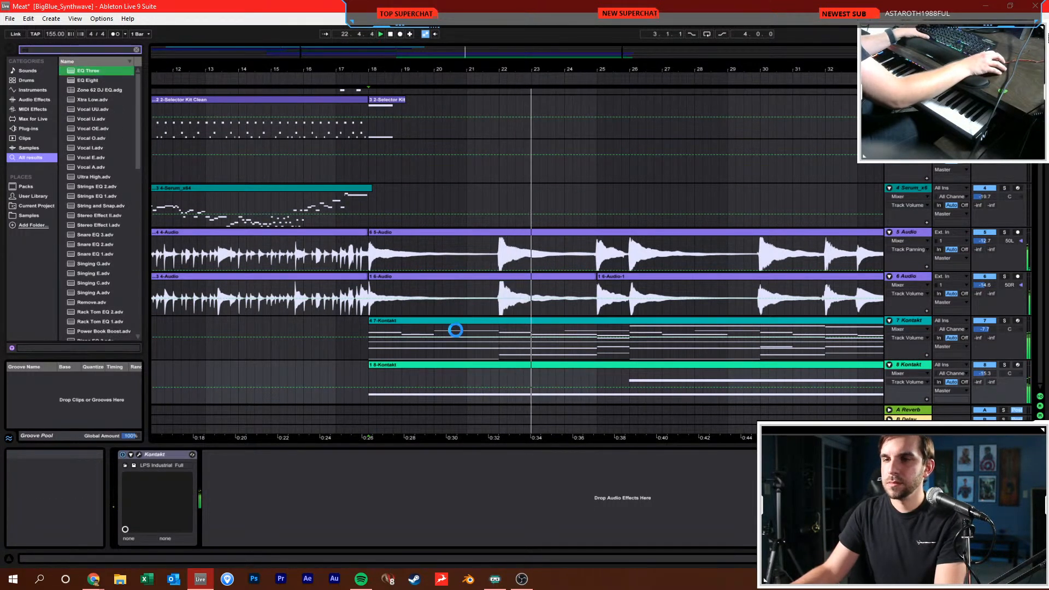
Switch off EQ Three's low and high bands, with the low crossover at 224 Hz and the high crossover at 8.20 kHz
{"action": "left_click", "coordinate": [214, 498]}
{"action": "left_click_drag", "start_coordinate": [215, 530], "coordinate": [260, 523]}
{"action": "left_click", "coordinate": [259, 497]}
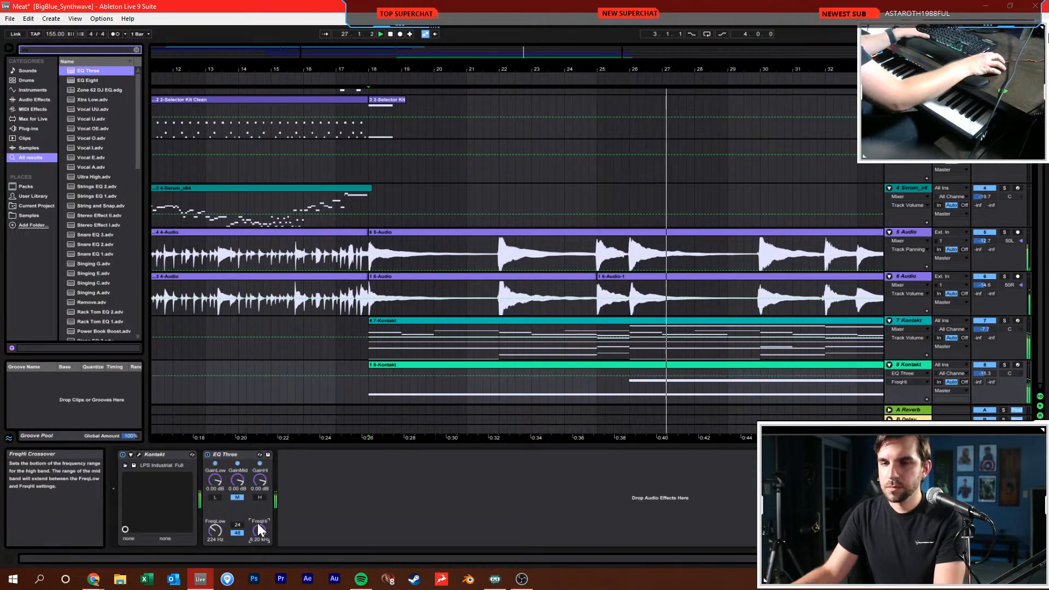
Record a new sustained bass part on the BASS track starting at bar 24
{"action": "scroll", "coordinate": [644, 199], "scroll_direction": "up", "scroll_amount": 2}
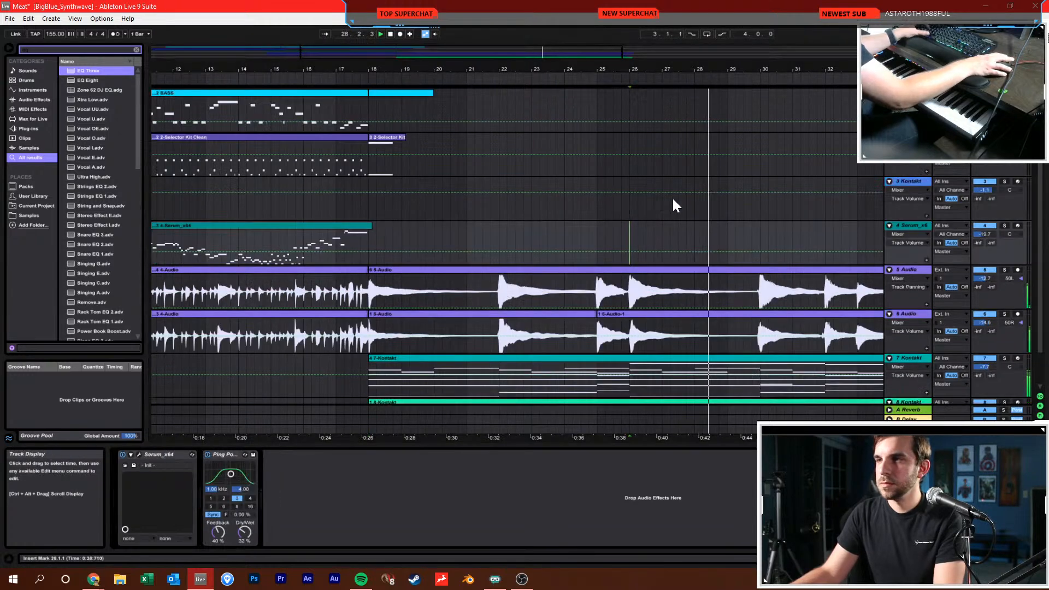
{"action": "left_click", "coordinate": [605, 102]}
{"action": "left_click", "coordinate": [563, 101]}
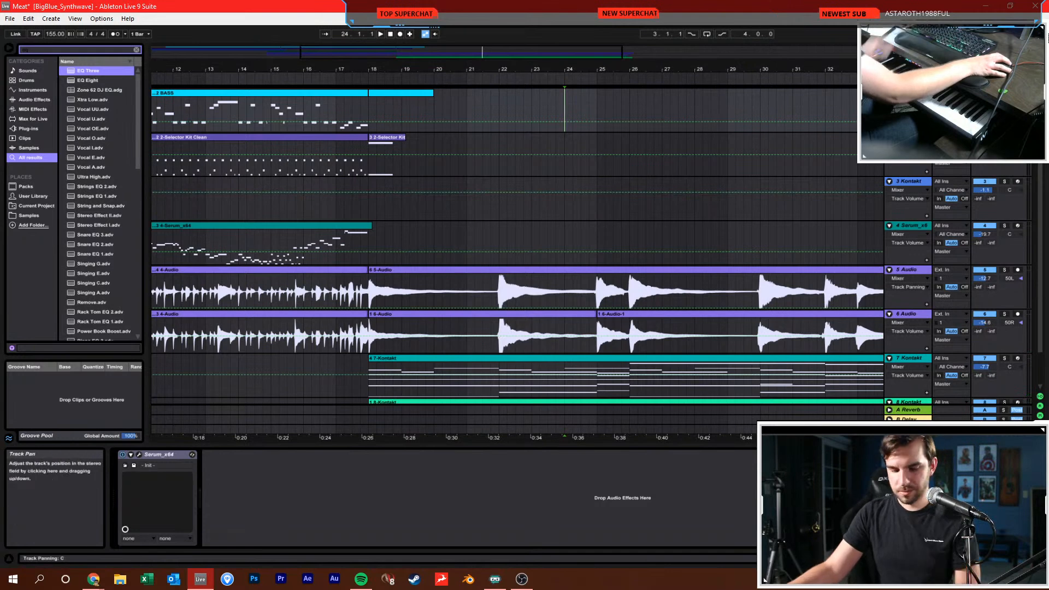
{"action": "left_click", "coordinate": [399, 34]}
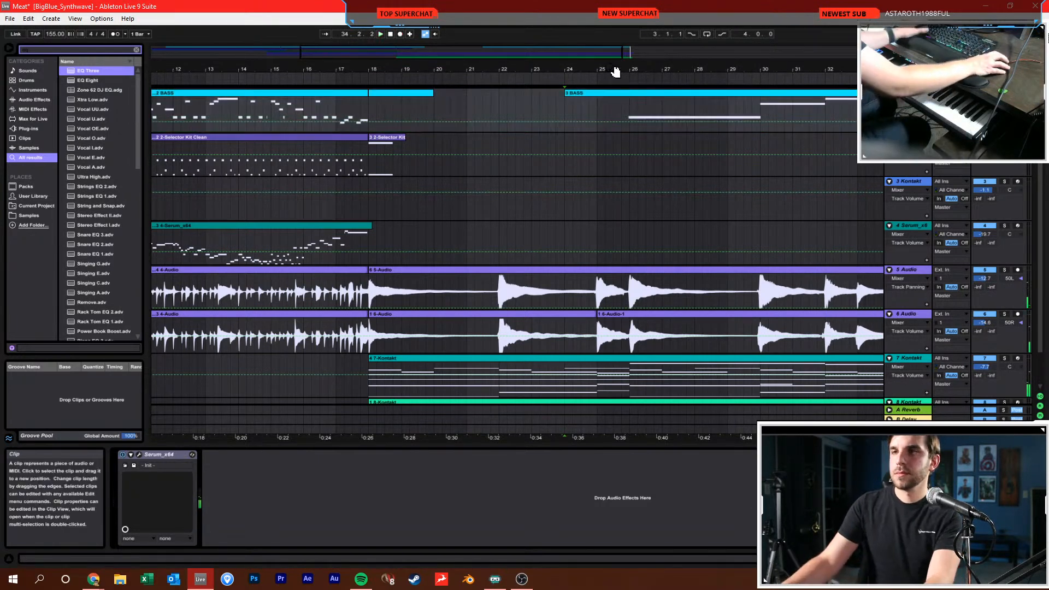
Set the newly recorded BASS clip's grid to 1 Bar and quantize all its notes to it
{"action": "key", "text": "minus"}
{"action": "key", "text": "minus"}
{"action": "key", "text": "minus"}
{"action": "left_click", "coordinate": [651, 91]}
{"action": "right_click", "coordinate": [645, 449]}
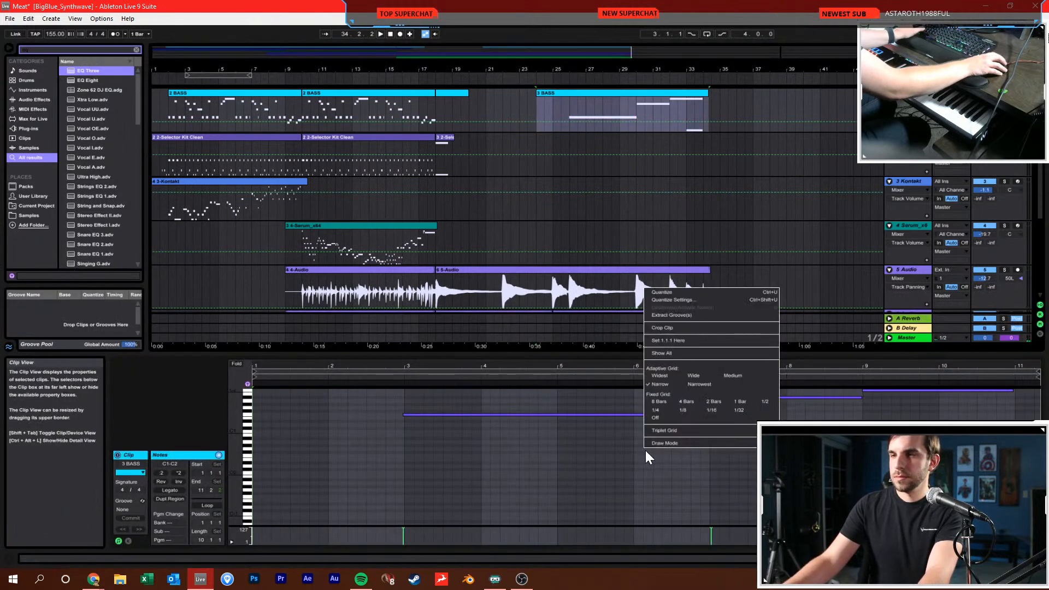
{"action": "left_click", "coordinate": [738, 401]}
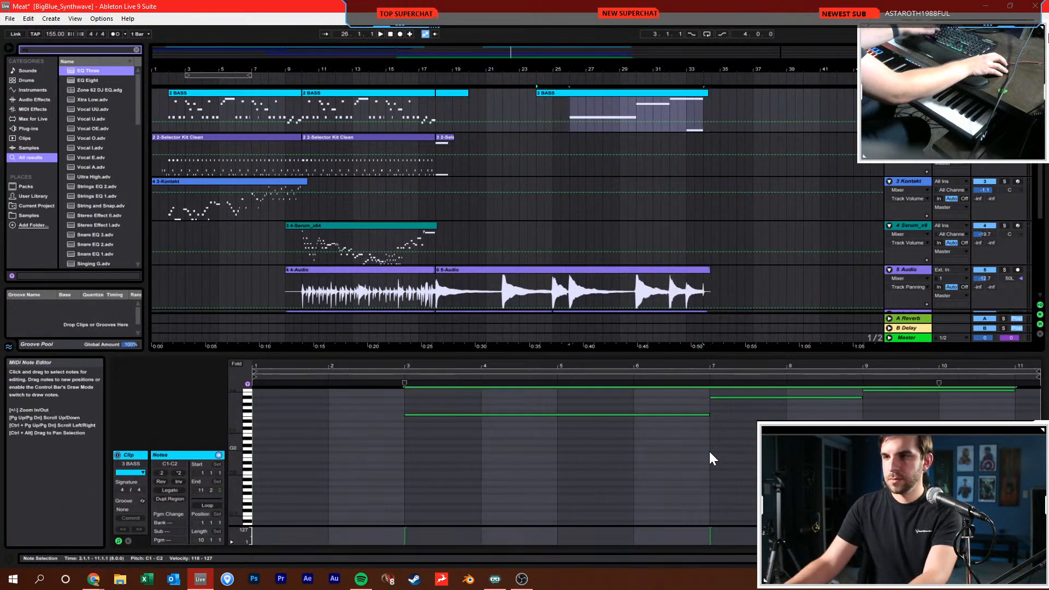
{"action": "left_click", "coordinate": [710, 447]}
Play the arrangement from bar 17 and set the low crossover of the 8 Kontakt track's EQ Three to 104 Hz
{"action": "left_click", "coordinate": [428, 109]}
{"action": "key", "text": "space"}
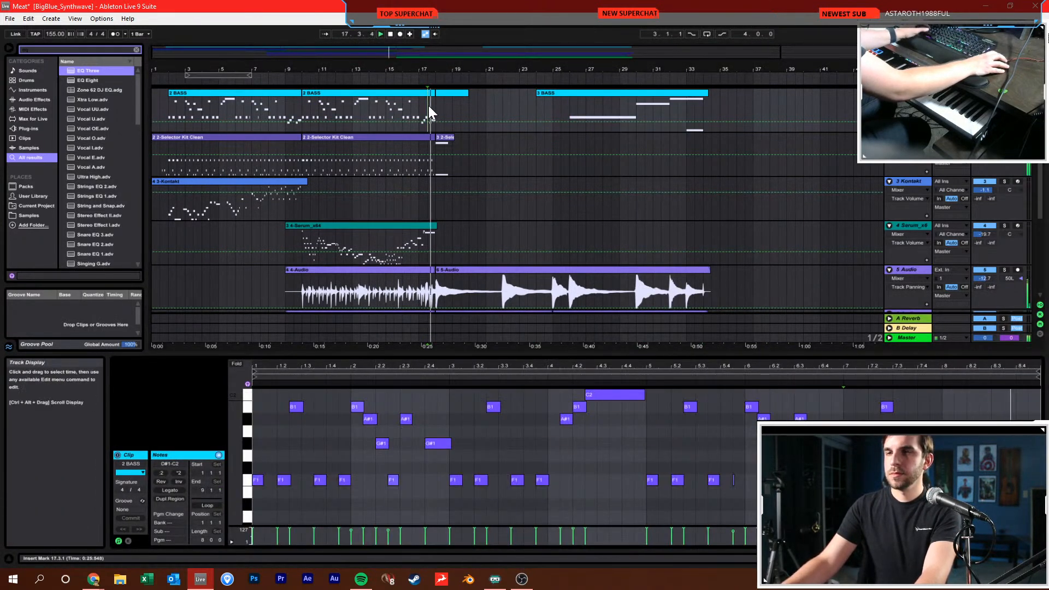
{"action": "scroll", "coordinate": [905, 288], "scroll_direction": "down", "scroll_amount": 5}
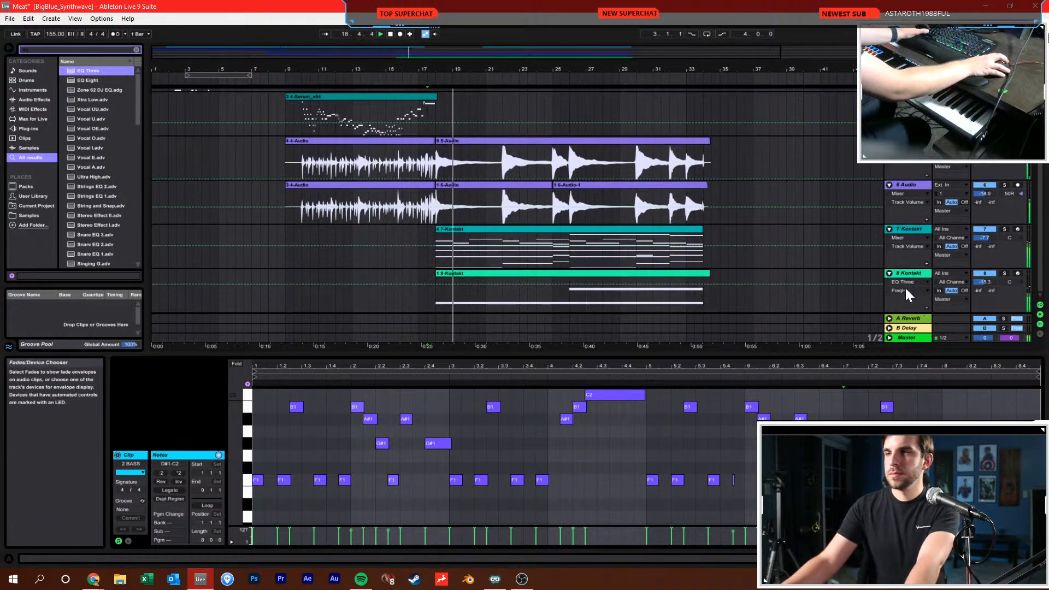
{"action": "left_click", "coordinate": [659, 298]}
{"action": "left_click", "coordinate": [900, 271]}
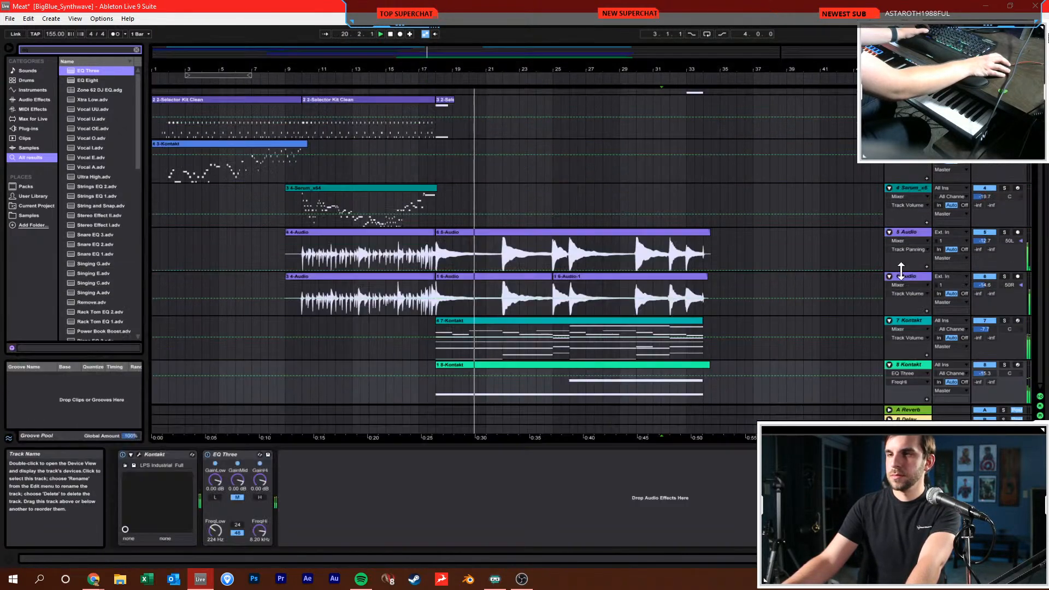
{"action": "left_click_drag", "start_coordinate": [224, 526], "coordinate": [224, 542]}
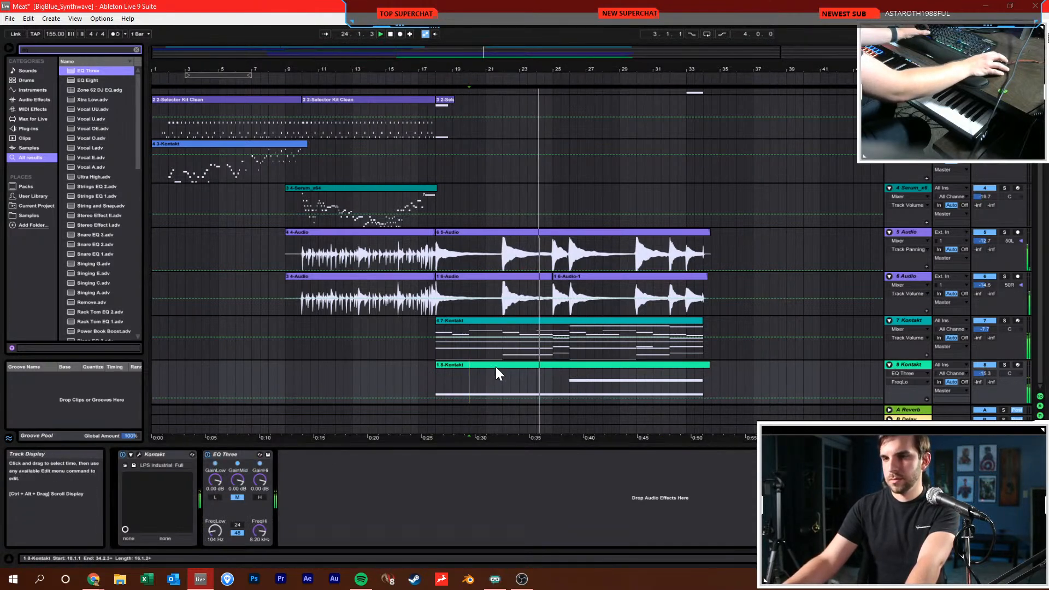
Listen to the new bass line together with the guitar and Kontakt parts, and stop playback
{"action": "left_click", "coordinate": [502, 352]}
{"action": "left_click", "coordinate": [481, 300]}
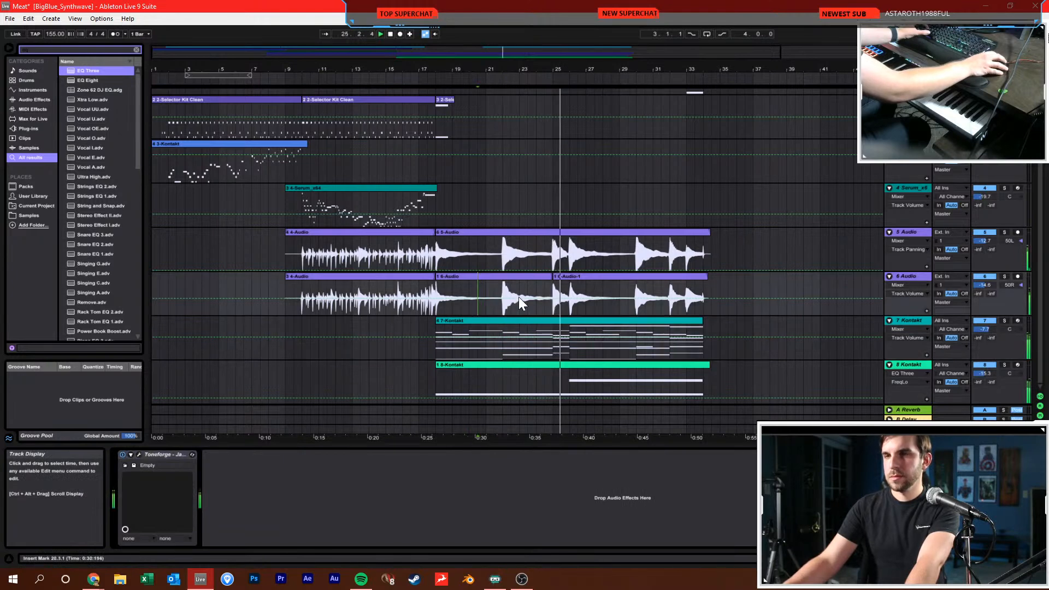
{"action": "scroll", "coordinate": [561, 235], "scroll_direction": "up", "scroll_amount": 2}
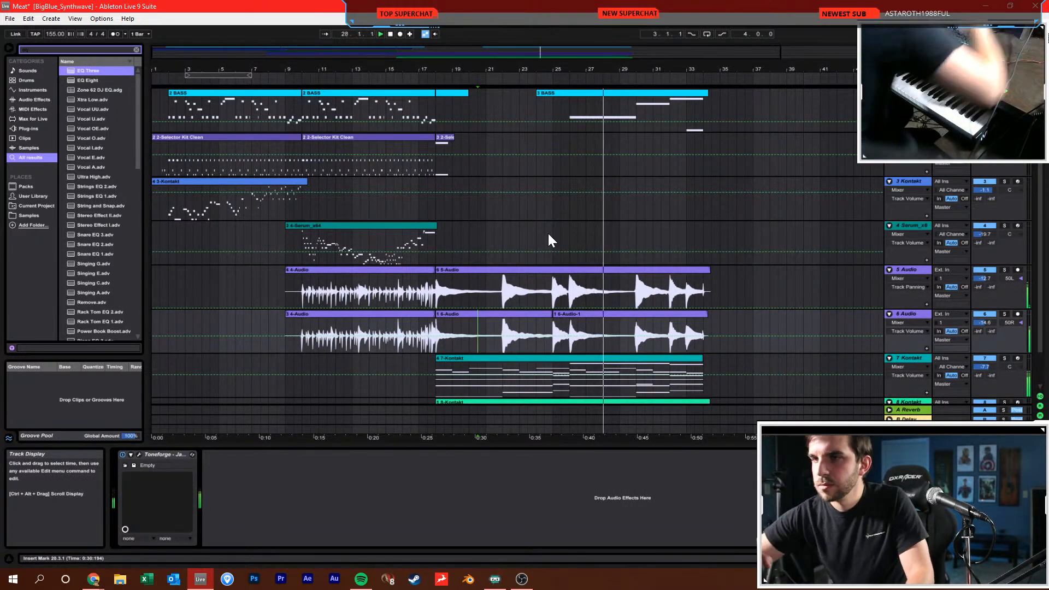
{"action": "left_click", "coordinate": [561, 235]}
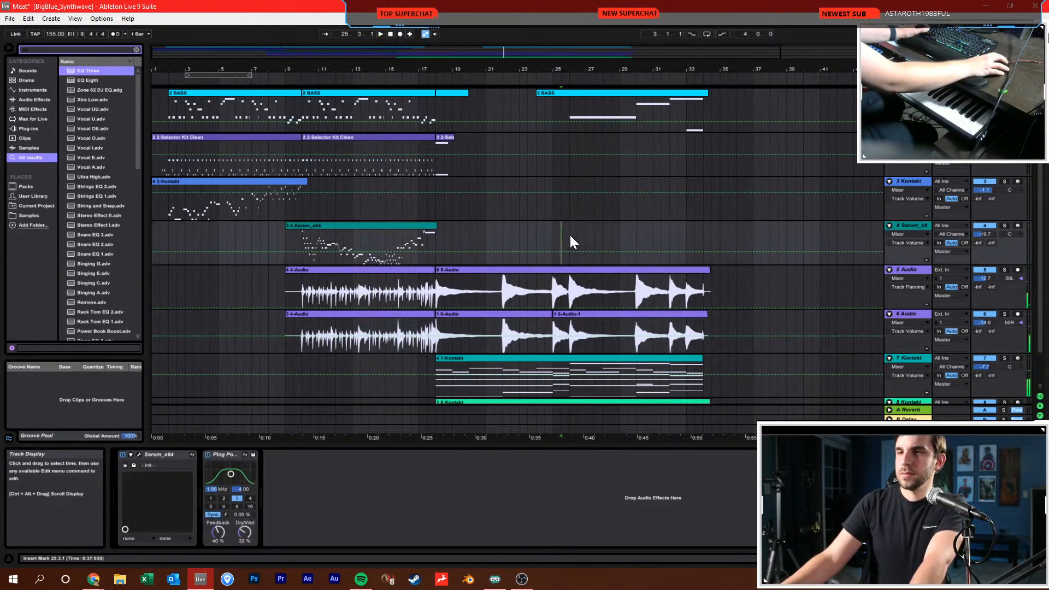
{"action": "key", "text": "space"}
Insert a new MIDI track below the 6 Audio track and load Kontakt on it
{"action": "scroll", "coordinate": [672, 221], "scroll_direction": "down", "scroll_amount": 1}
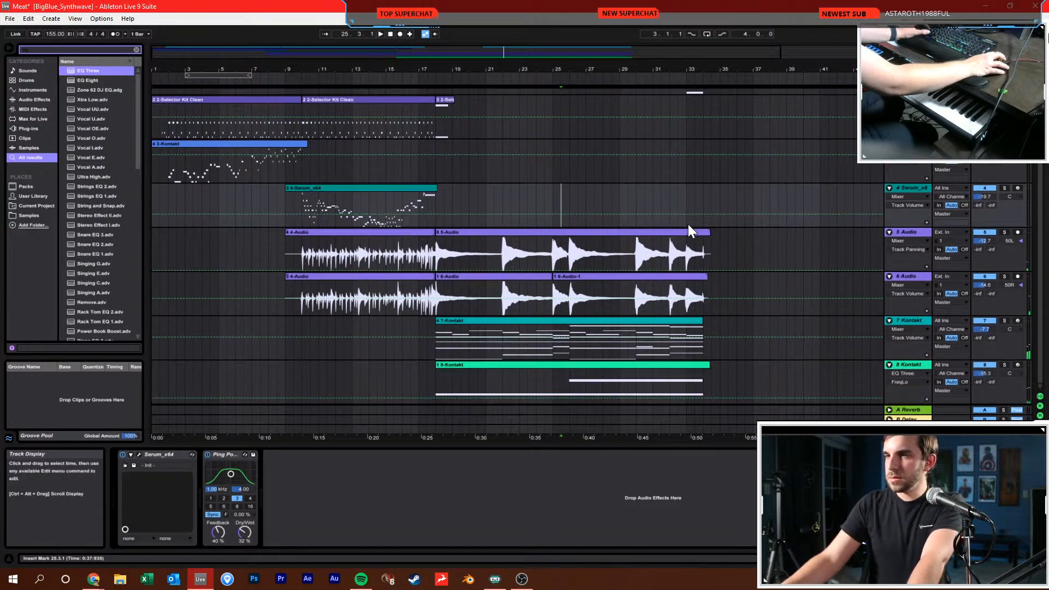
{"action": "left_click", "coordinate": [898, 232]}
{"action": "left_click", "coordinate": [910, 189]}
{"action": "left_click", "coordinate": [916, 278]}
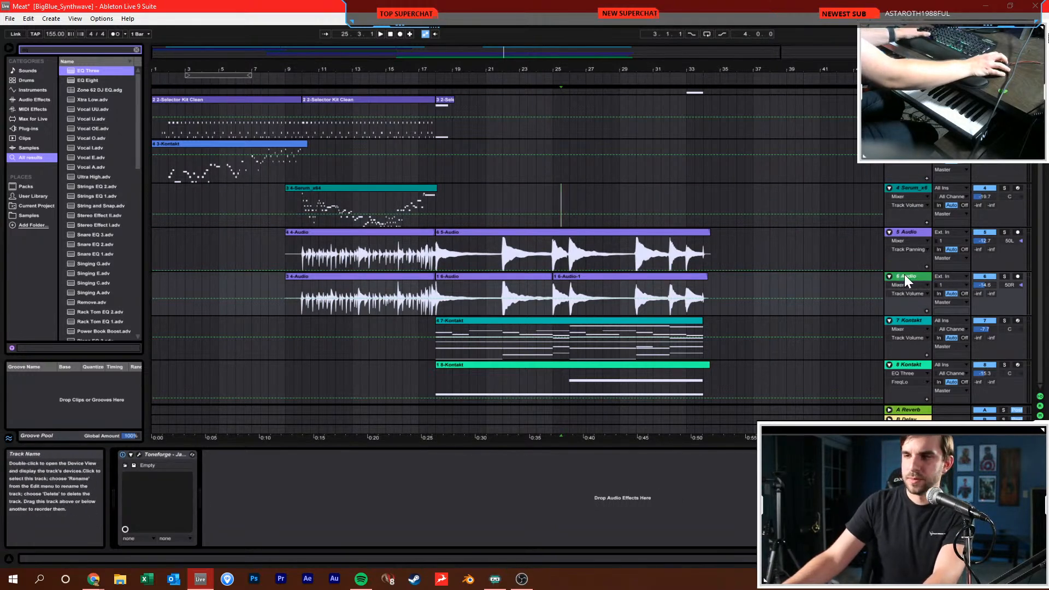
{"action": "key", "text": "ctrl+shift+t"}
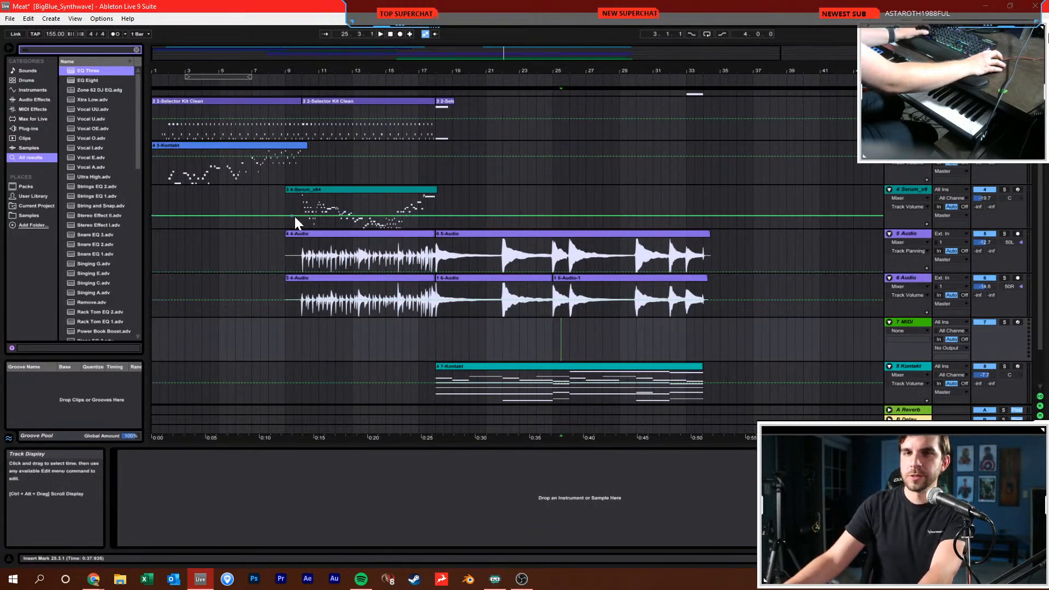
{"action": "key", "text": "ctrl+f"}
{"action": "type", "text": "kont"}
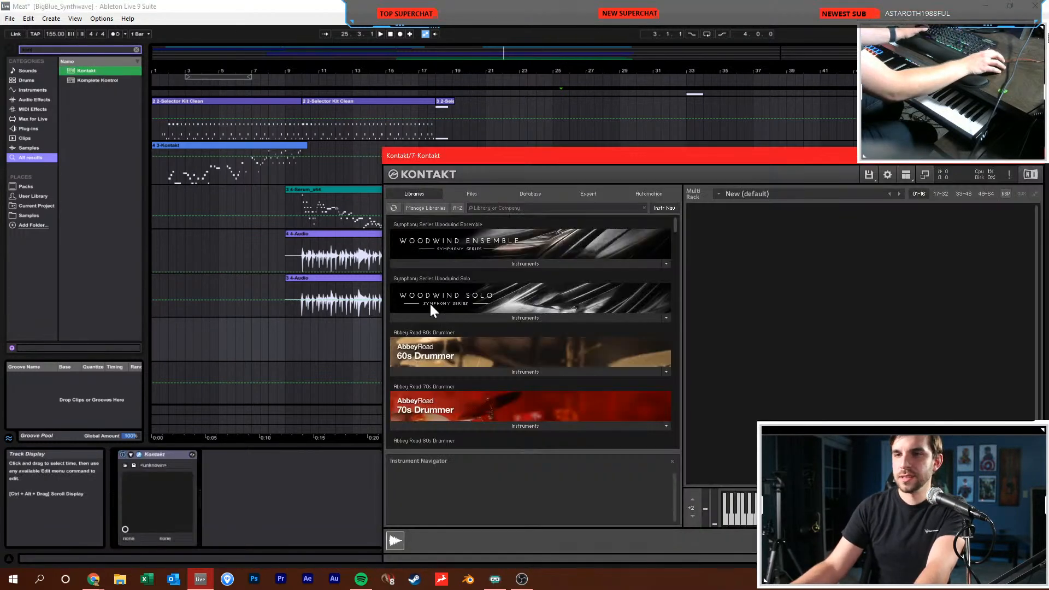
{"action": "left_click_drag", "start_coordinate": [546, 166], "coordinate": [402, 90]}
Load the Chimes instrument from the Mallet Instruments, Chime category of the Kontakt database
{"action": "left_click", "coordinate": [440, 138]}
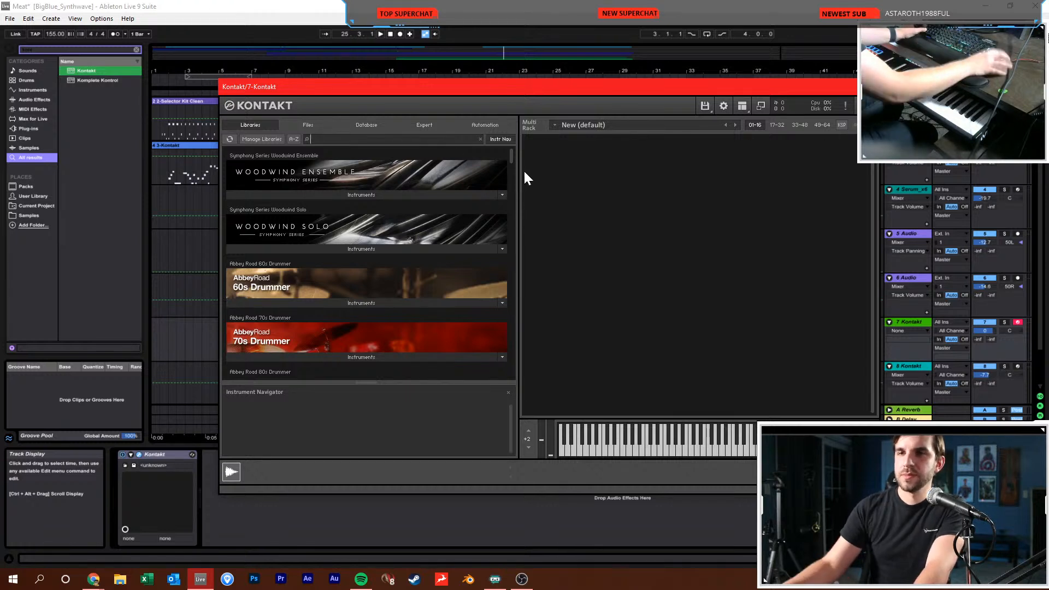
{"action": "left_click", "coordinate": [371, 124]}
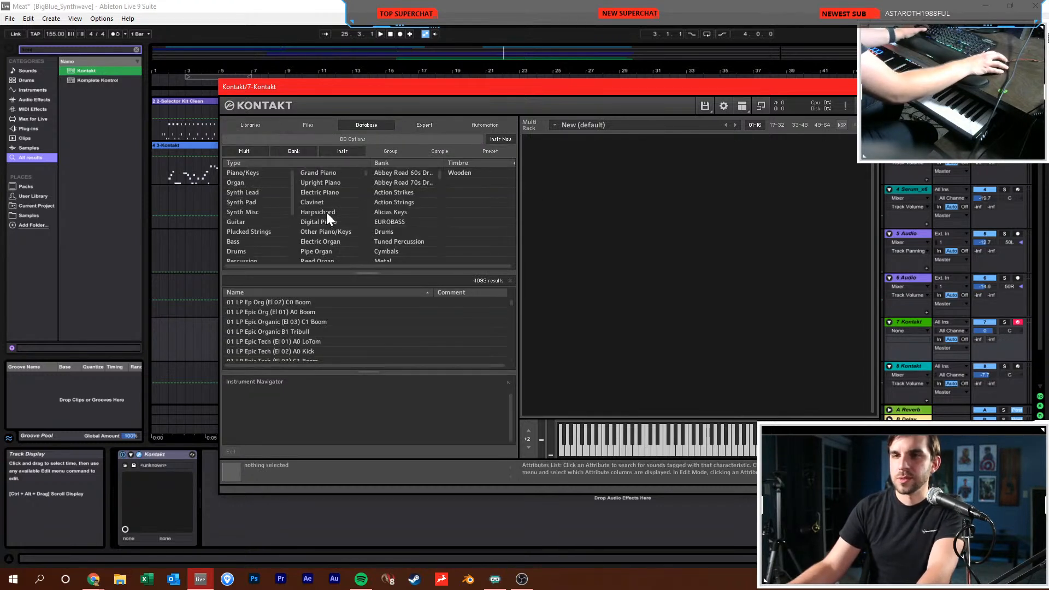
{"action": "scroll", "coordinate": [260, 222], "scroll_direction": "down", "scroll_amount": 2}
{"action": "left_click", "coordinate": [257, 215]}
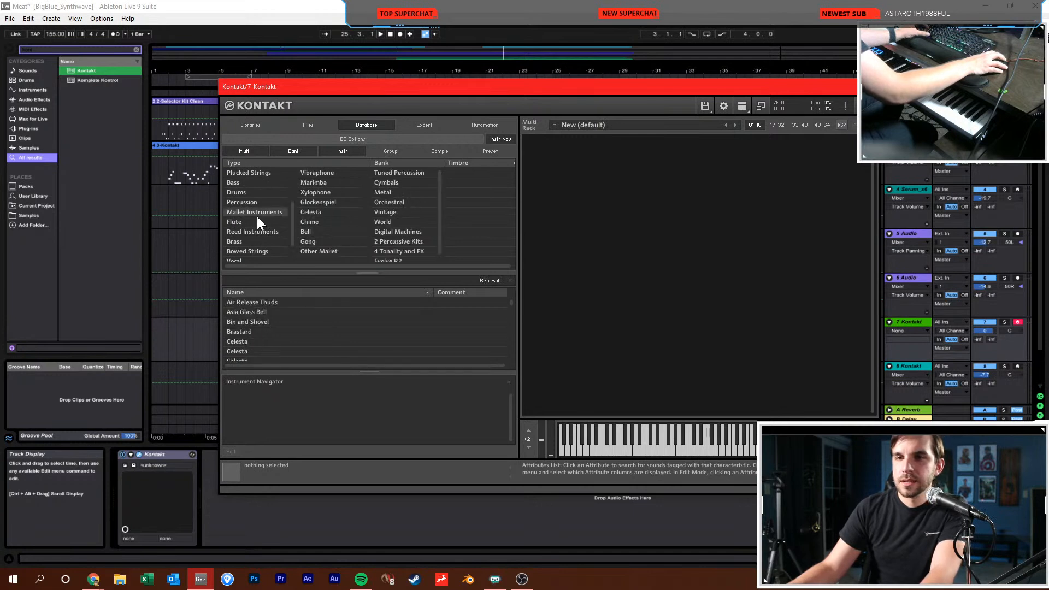
{"action": "left_click", "coordinate": [312, 230]}
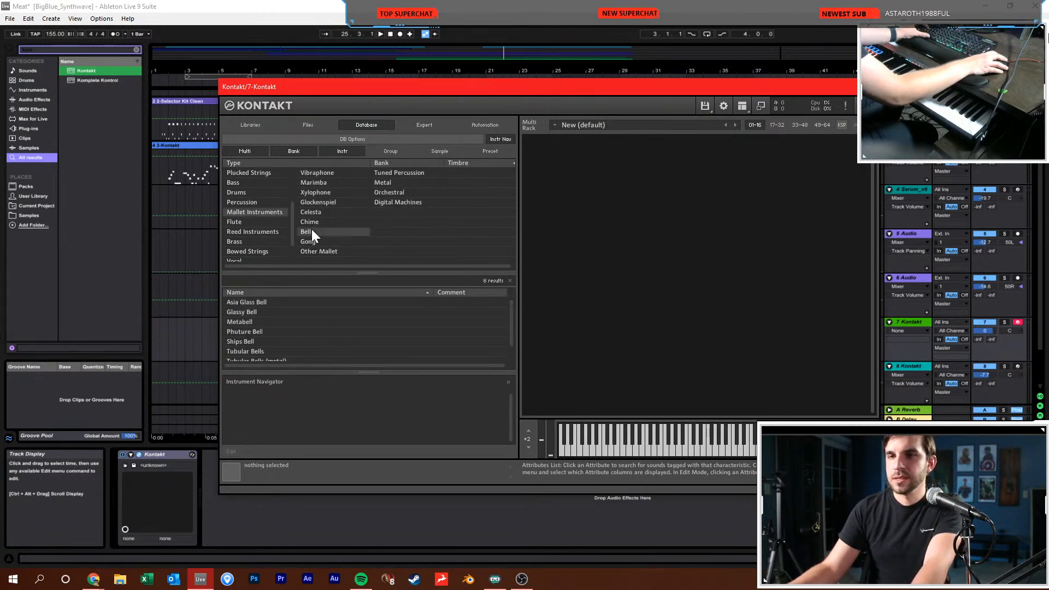
{"action": "left_click", "coordinate": [312, 221]}
{"action": "double_click", "coordinate": [251, 302]}
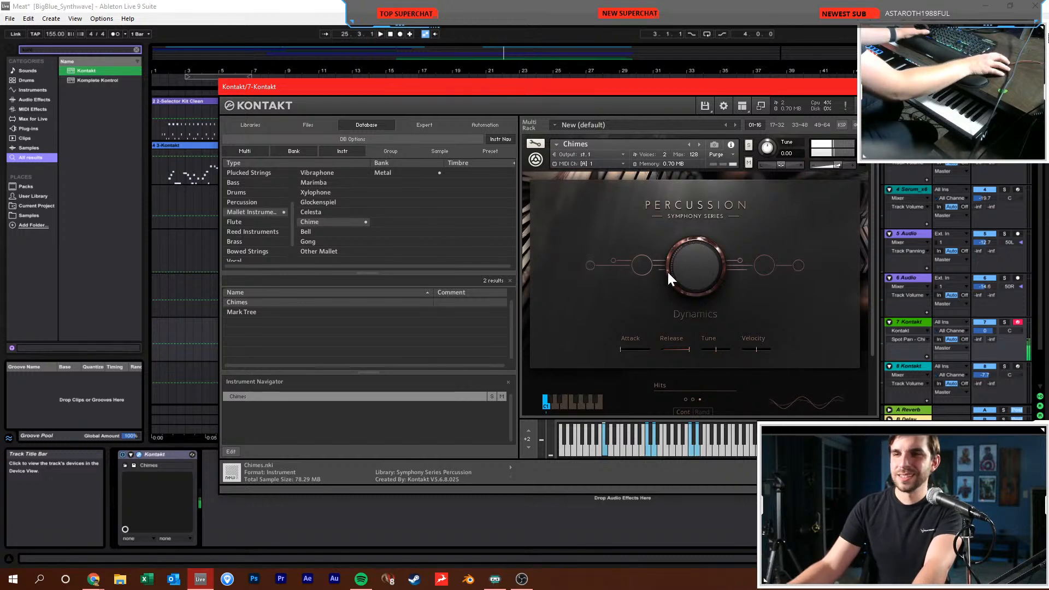
Search the Kontakt libraries for "percus" and replace Chimes with Tubular Bells from Symphony Series Percussion
{"action": "left_click", "coordinate": [255, 149]}
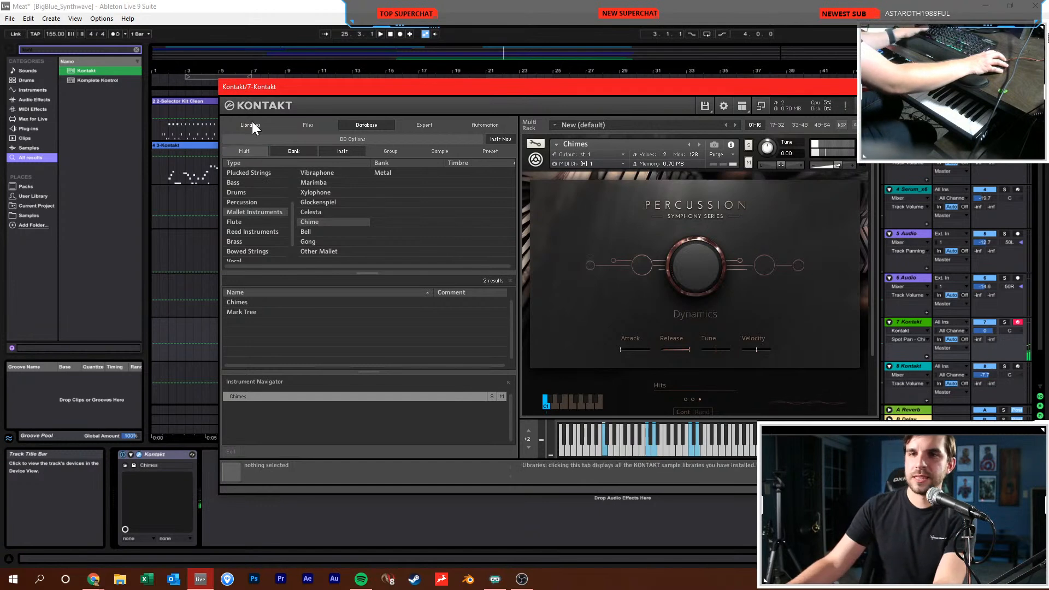
{"action": "left_click", "coordinate": [251, 123]}
{"action": "scroll", "coordinate": [486, 169], "scroll_direction": "down", "scroll_amount": 1}
{"action": "left_click_drag", "start_coordinate": [512, 150], "coordinate": [506, 213]}
{"action": "left_click", "coordinate": [374, 136]}
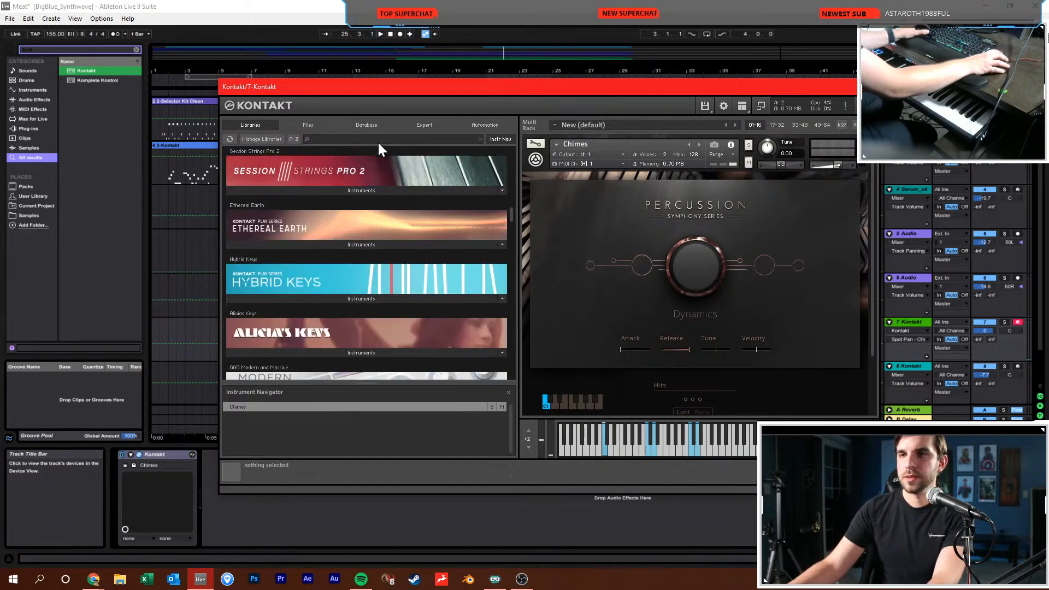
{"action": "type", "text": "percus"}
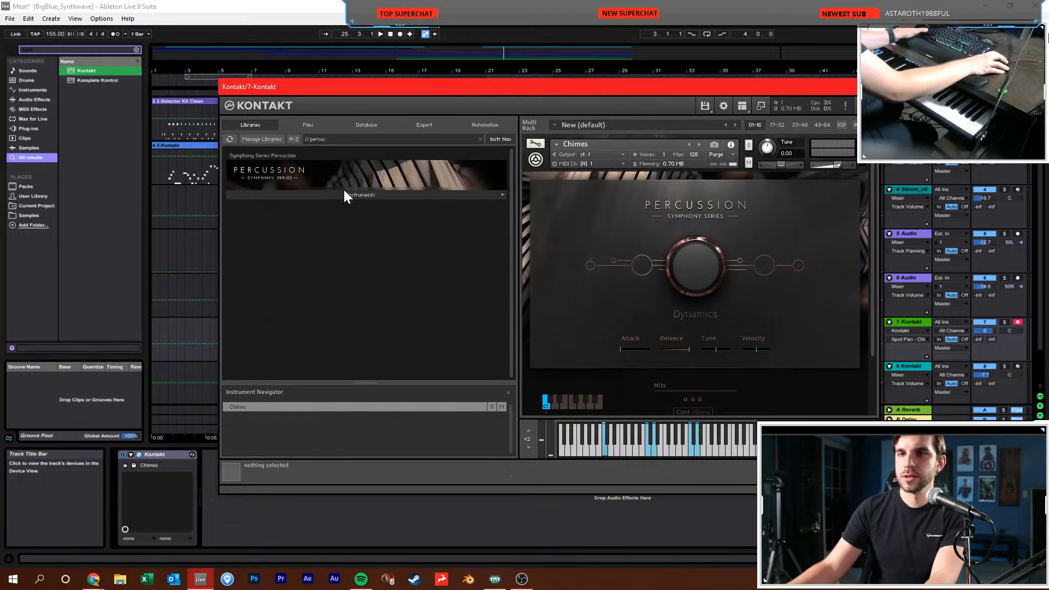
{"action": "left_click", "coordinate": [344, 195]}
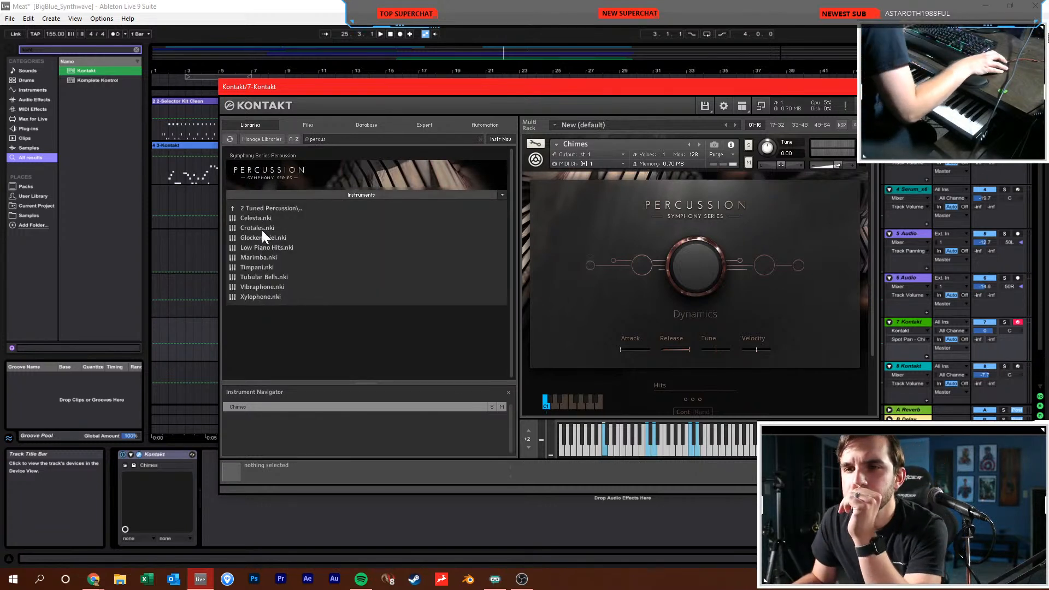
{"action": "left_click_drag", "start_coordinate": [266, 276], "coordinate": [543, 273]}
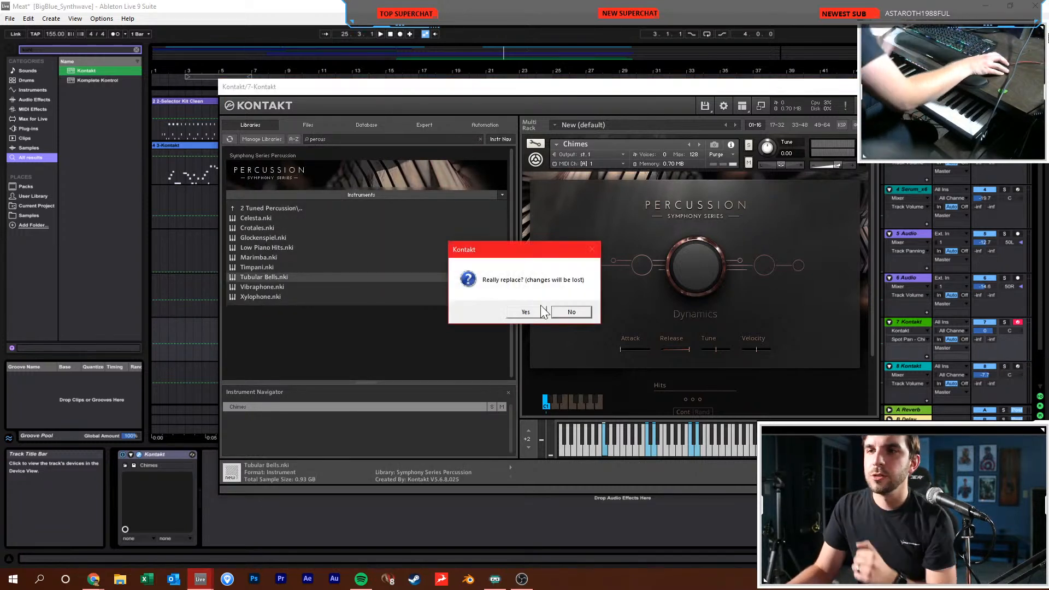
{"action": "key", "text": "Return"}
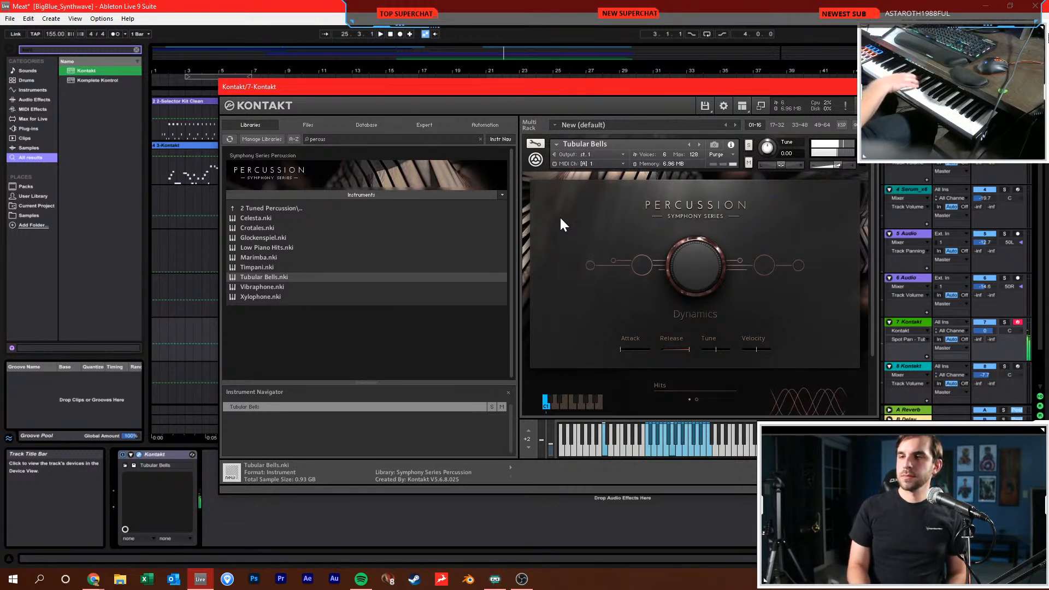
Search the Kontakt libraries for "keys" and add Hybrid Keys to the same multi rack as Tubular Bells
{"action": "left_click", "coordinate": [412, 195]}
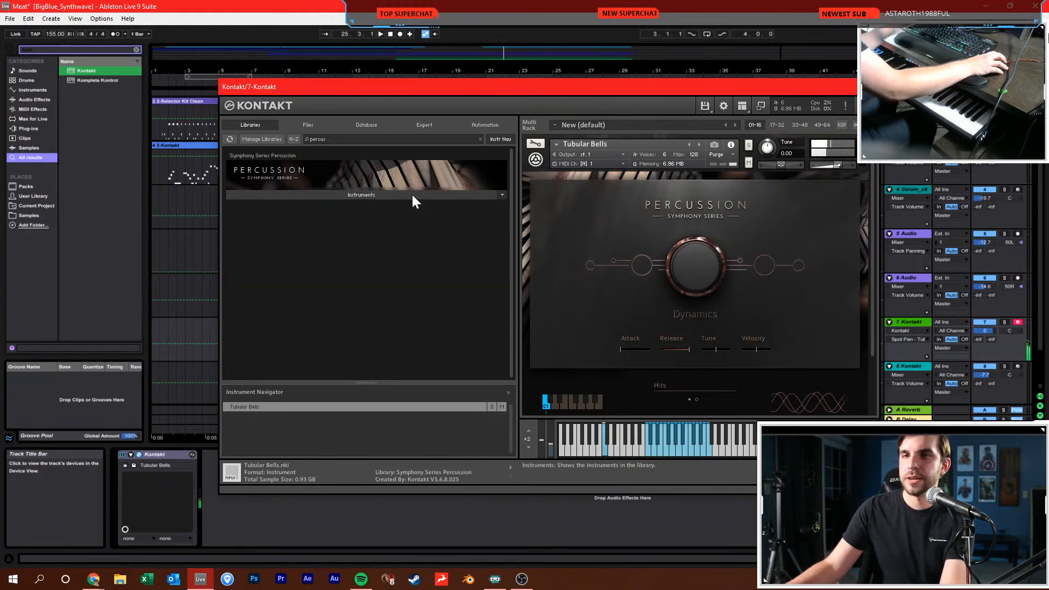
{"action": "left_click", "coordinate": [319, 193]}
{"action": "left_click", "coordinate": [312, 125]}
{"action": "left_click", "coordinate": [263, 126]}
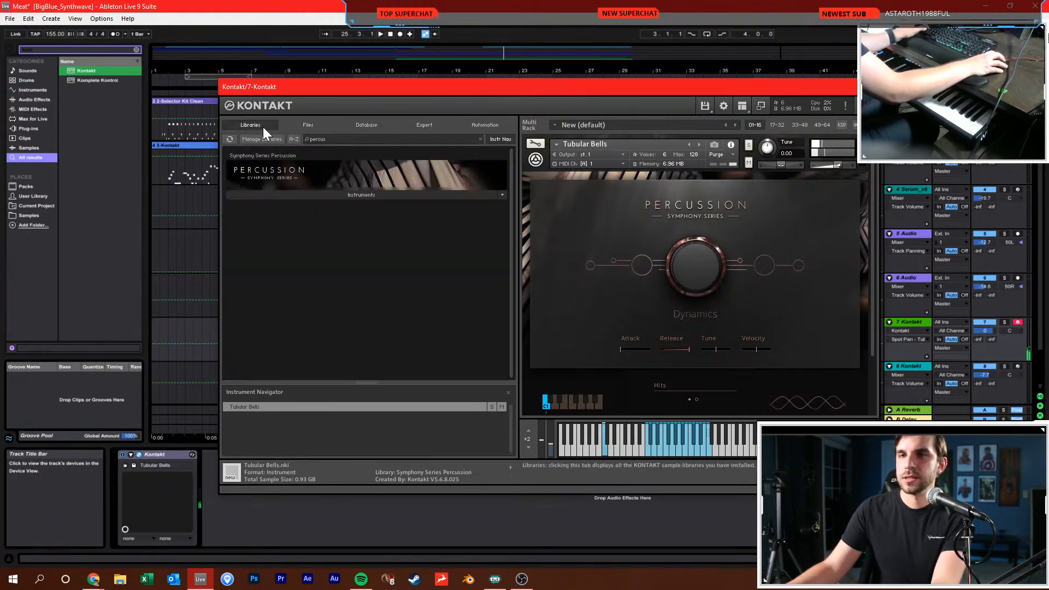
{"action": "double_click", "coordinate": [322, 139]}
{"action": "key", "text": "BackSpace"}
{"action": "type", "text": "keys"}
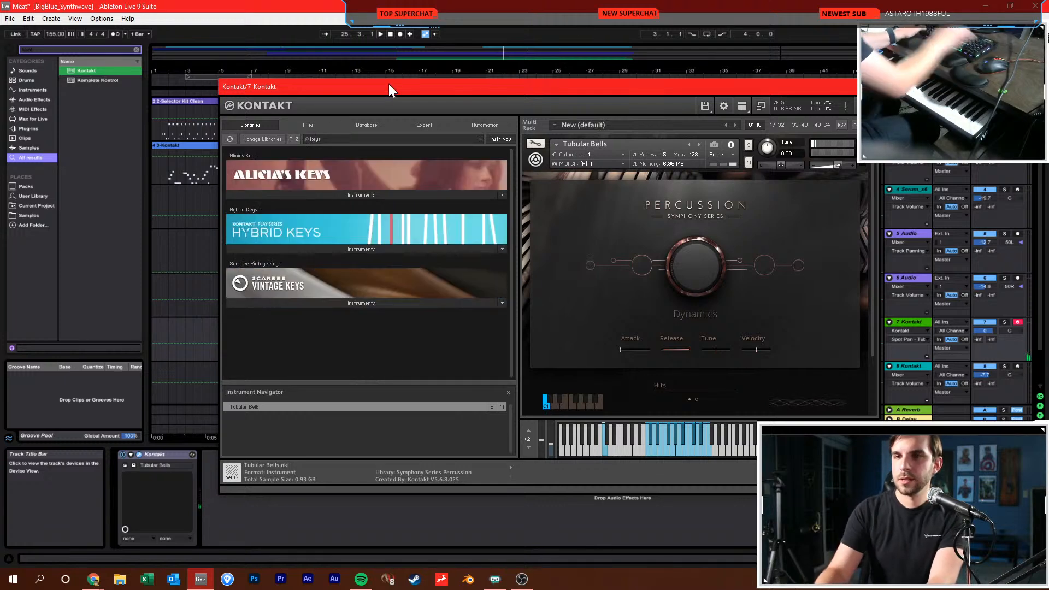
{"action": "left_click", "coordinate": [339, 244]}
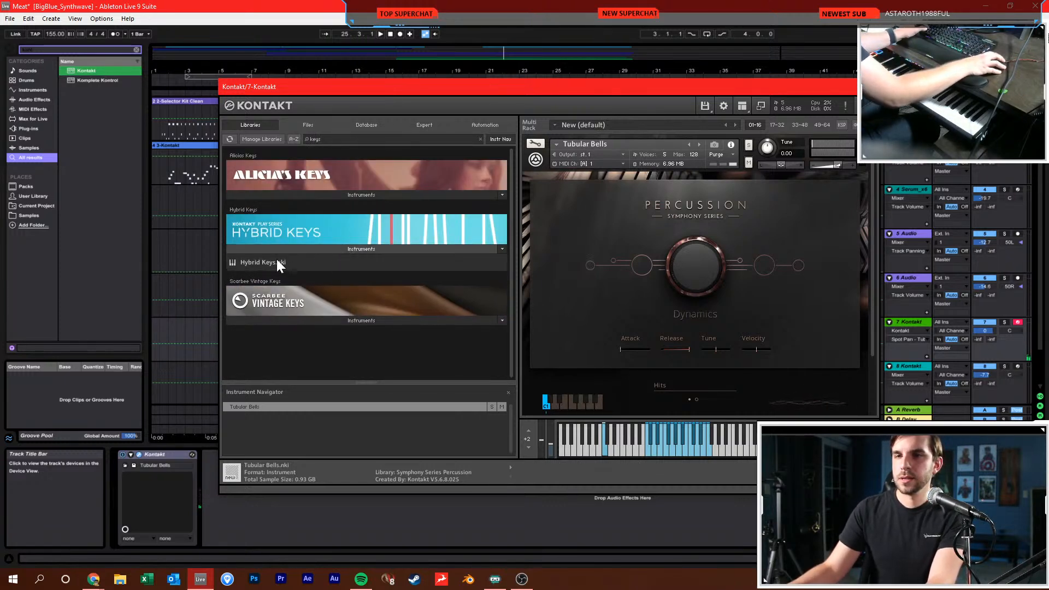
{"action": "left_click_drag", "start_coordinate": [276, 261], "coordinate": [740, 252]}
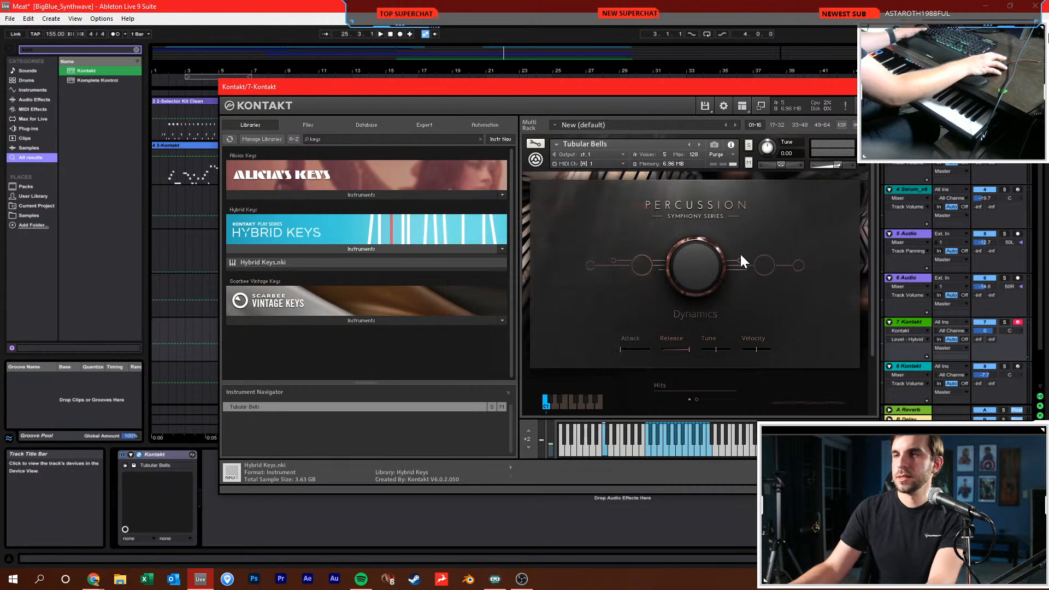
Check the Instrument Options of Hybrid Keys and remove the instrument from the multi rack
{"action": "scroll", "coordinate": [720, 293], "scroll_direction": "down", "scroll_amount": 5}
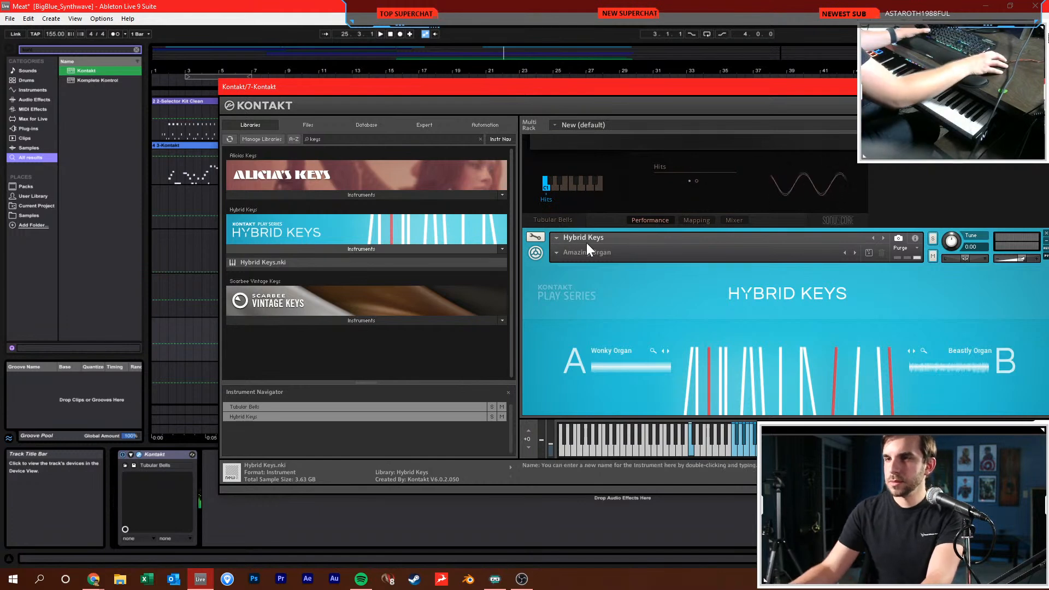
{"action": "scroll", "coordinate": [595, 253], "scroll_direction": "down", "scroll_amount": 2}
{"action": "left_click", "coordinate": [535, 193]}
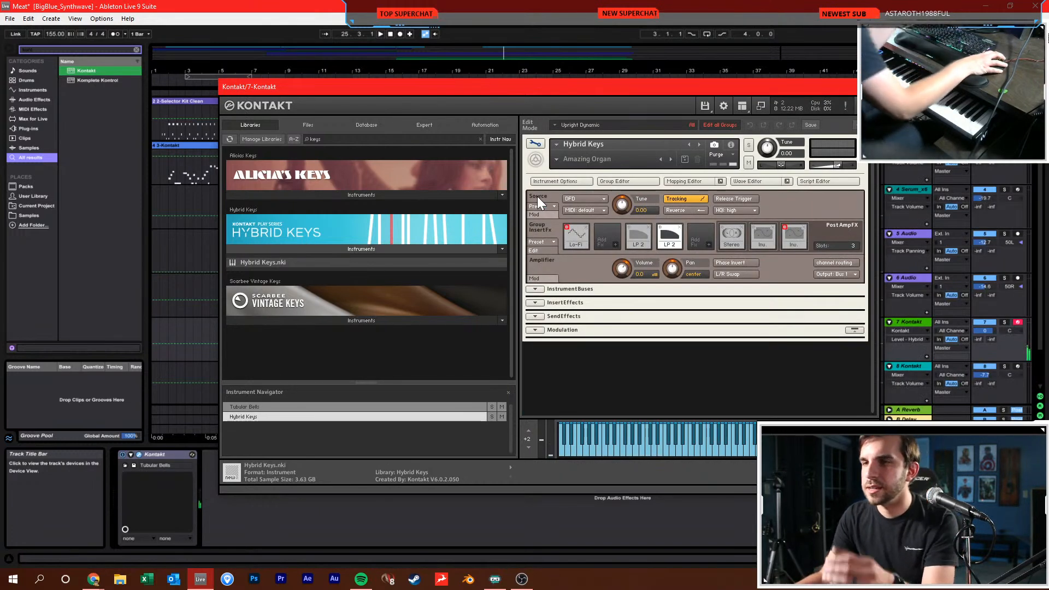
{"action": "left_click", "coordinate": [551, 182]}
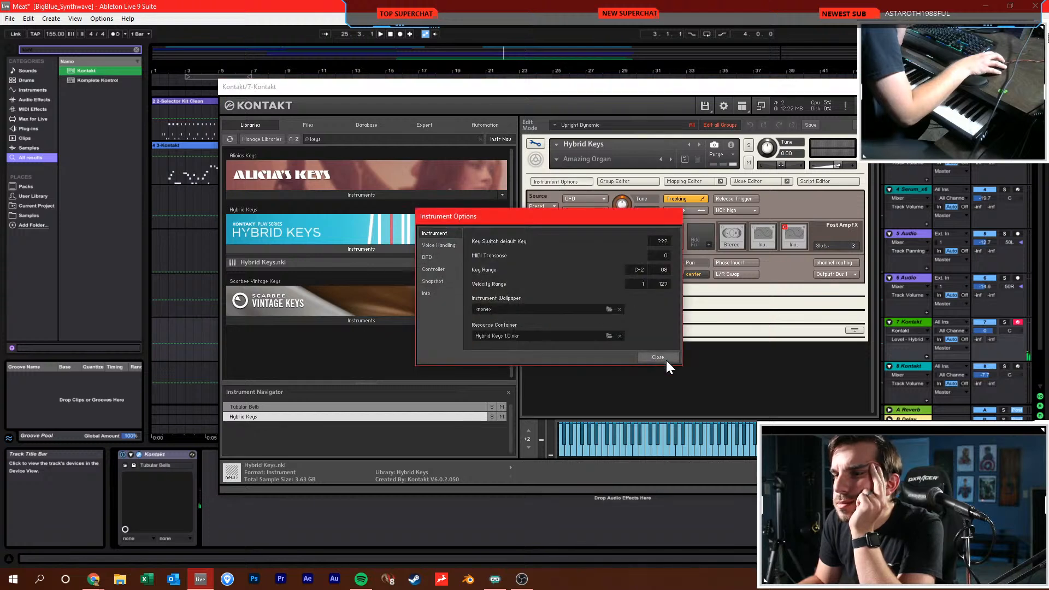
{"action": "left_click", "coordinate": [658, 357]}
{"action": "left_click", "coordinate": [534, 143]}
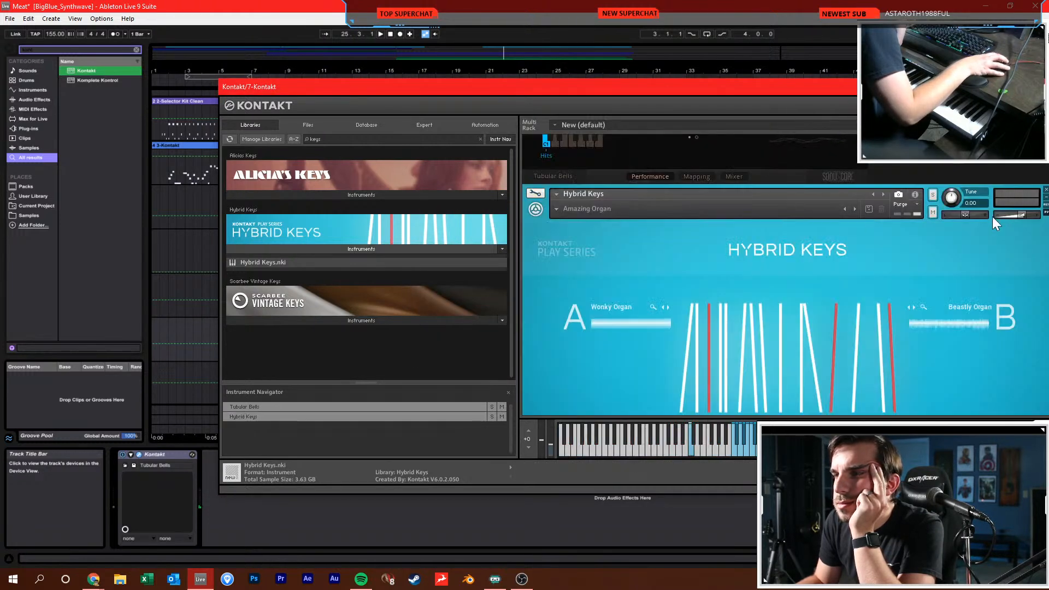
{"action": "left_click", "coordinate": [1045, 190]}
{"action": "left_click", "coordinate": [535, 310]}
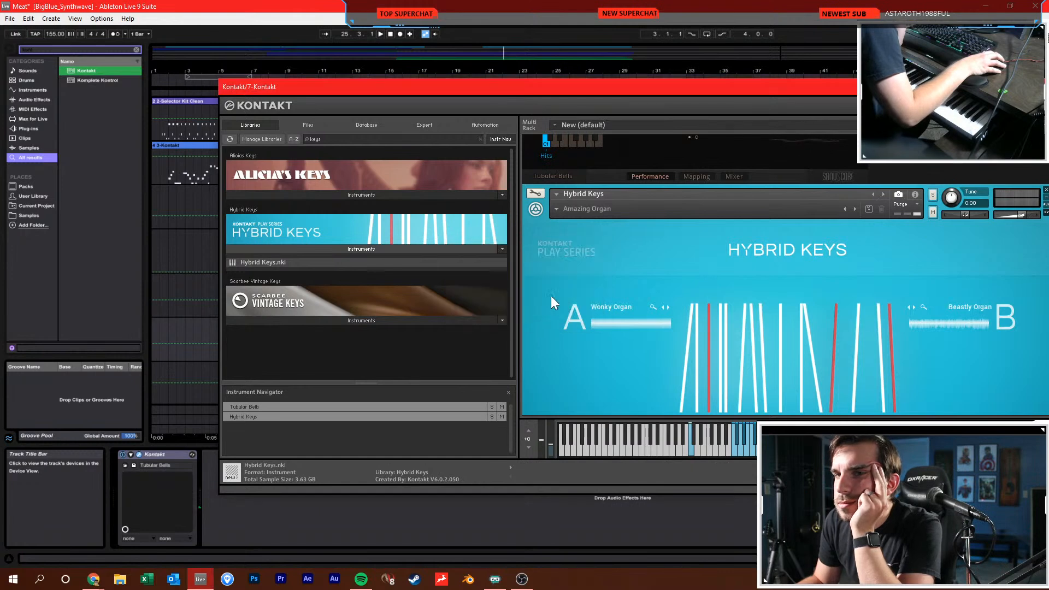
Group the Tubular Bells Kontakt into an Instrument Rack, show its chain list and add a second Kontakt chain
{"action": "left_click", "coordinate": [166, 451]}
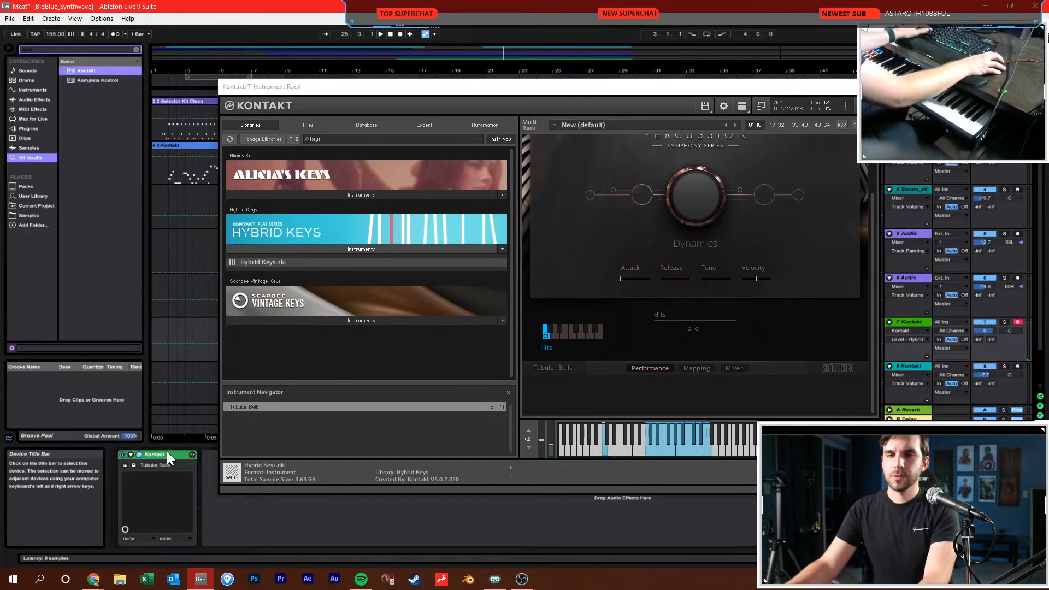
{"action": "key", "text": "ctrl+g"}
{"action": "left_click", "coordinate": [124, 472]}
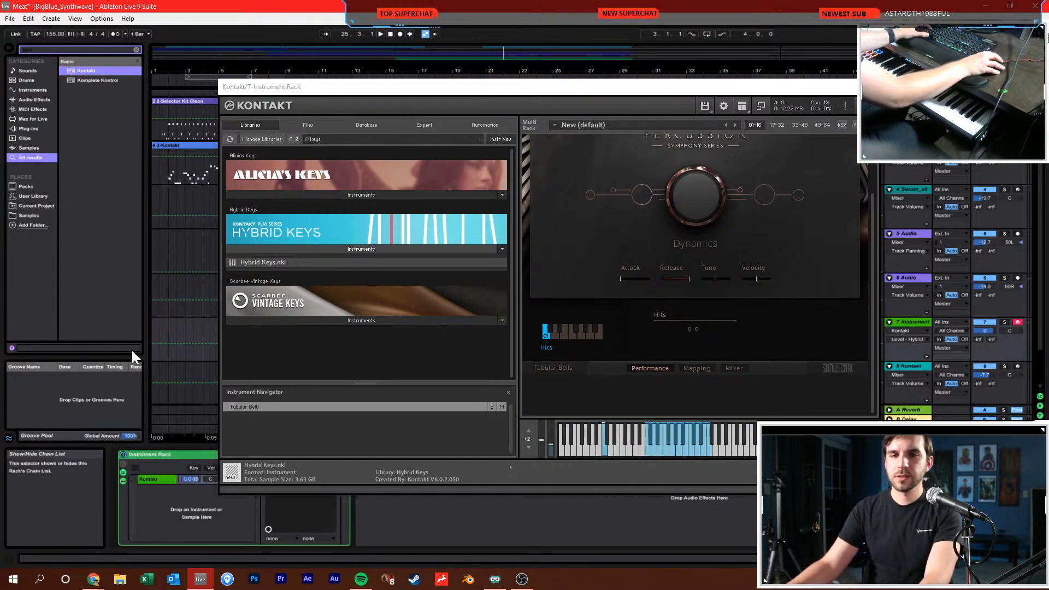
{"action": "left_click_drag", "start_coordinate": [87, 73], "coordinate": [219, 508]}
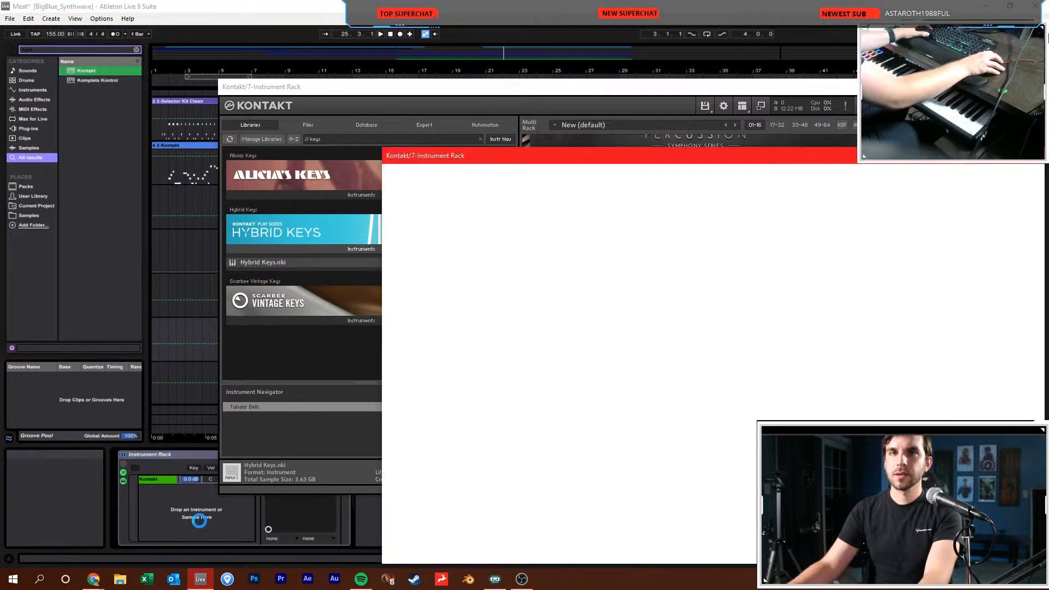
Search the new Kontakt's libraries for "hybr" and load Hybrid Keys
{"action": "left_click_drag", "start_coordinate": [531, 155], "coordinate": [475, 133]}
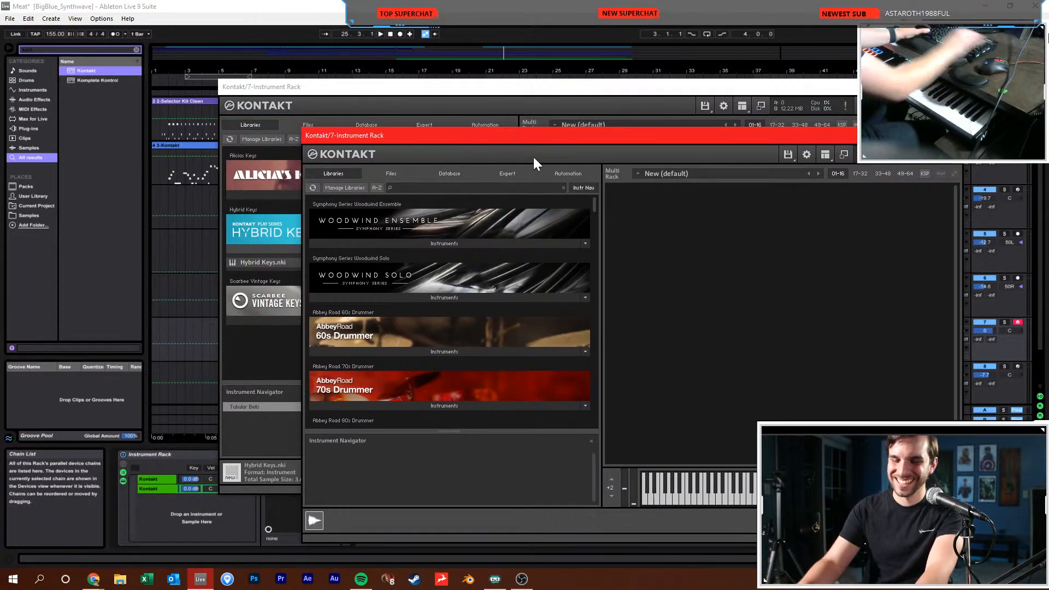
{"action": "type", "text": "hybr"}
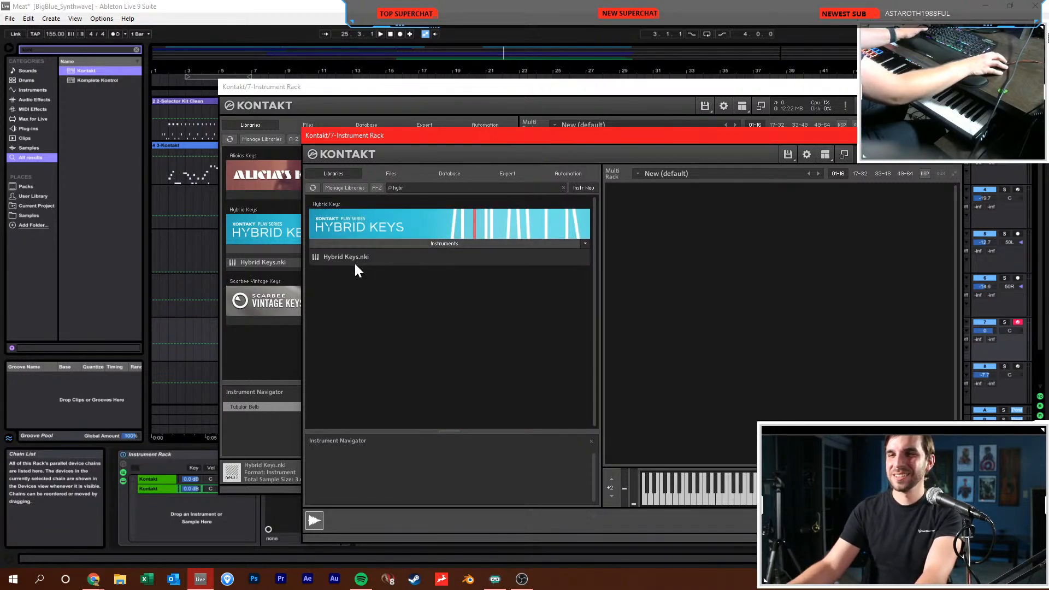
{"action": "left_click", "coordinate": [349, 256]}
{"action": "double_click", "coordinate": [350, 256]}
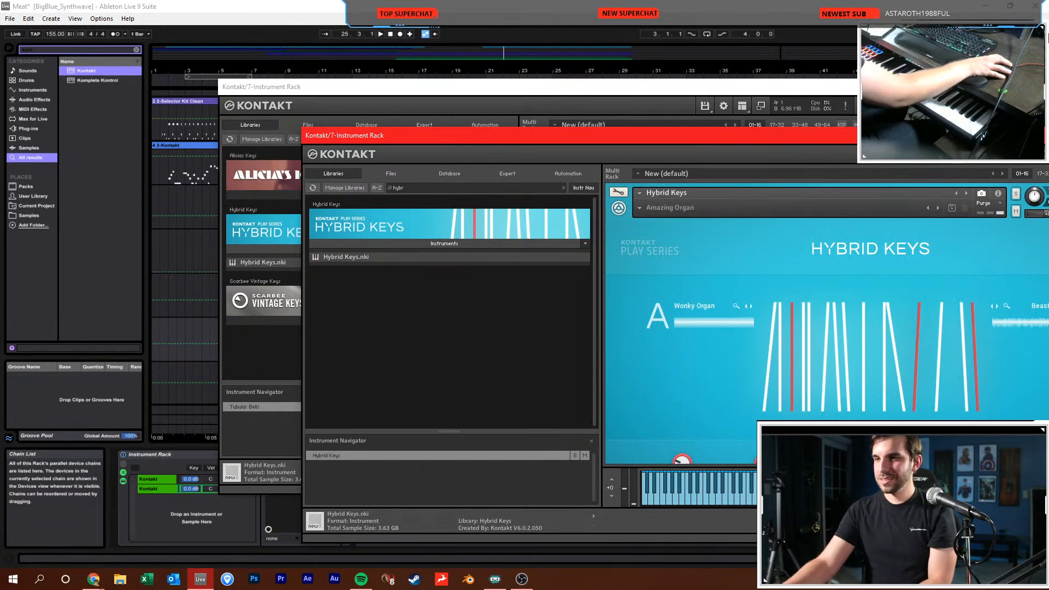
{"action": "left_click_drag", "start_coordinate": [890, 138], "coordinate": [752, 143]}
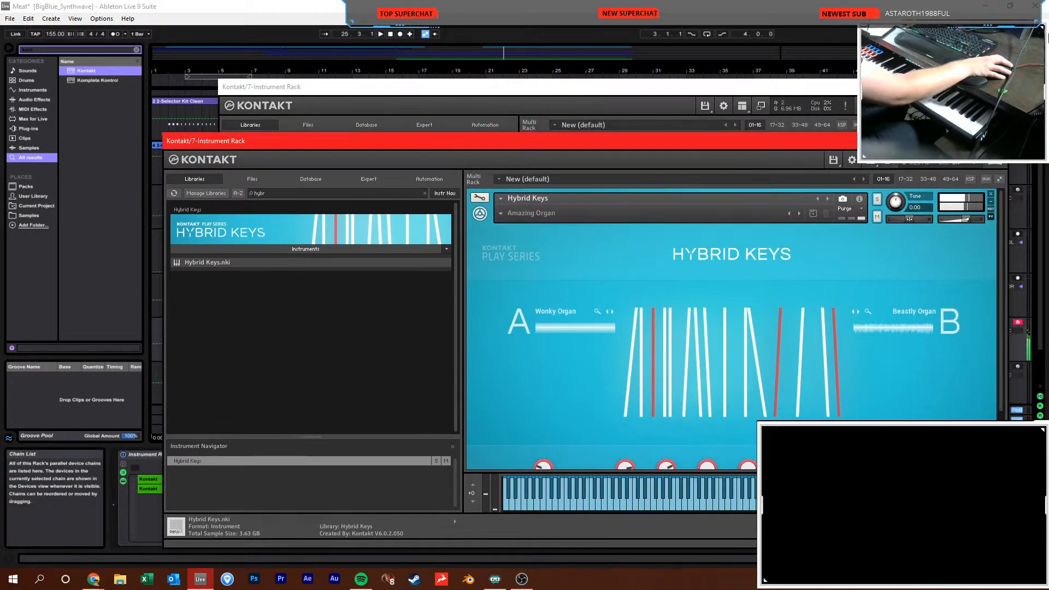
Set the volume of the Hybrid Keys chain in the Instrument Rack to -3.4 dB
{"action": "left_click", "coordinate": [994, 141]}
{"action": "left_click_drag", "start_coordinate": [189, 488], "coordinate": [188, 492]}
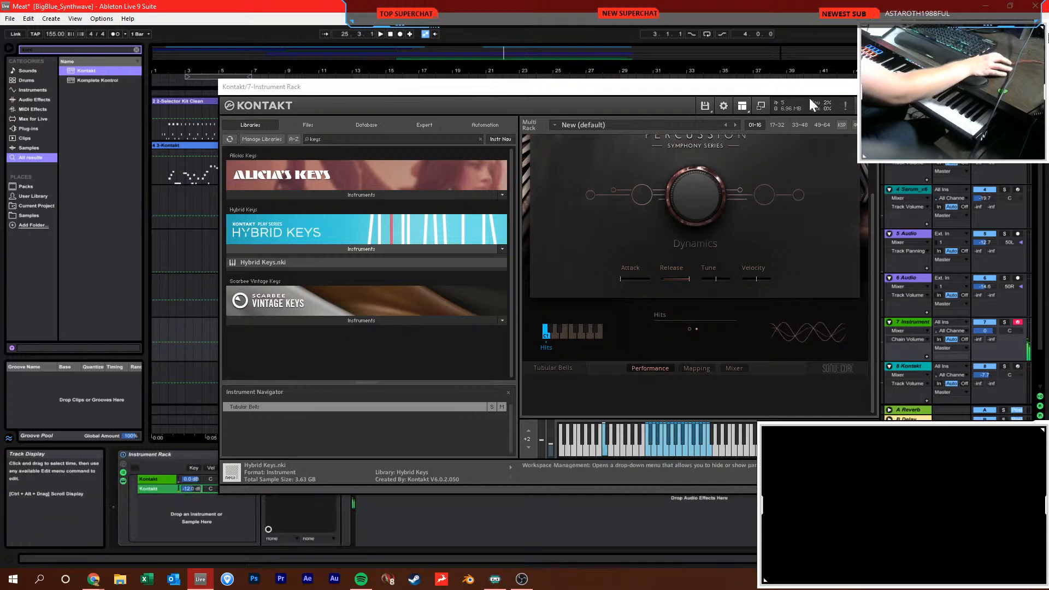
{"action": "left_click", "coordinate": [868, 86]}
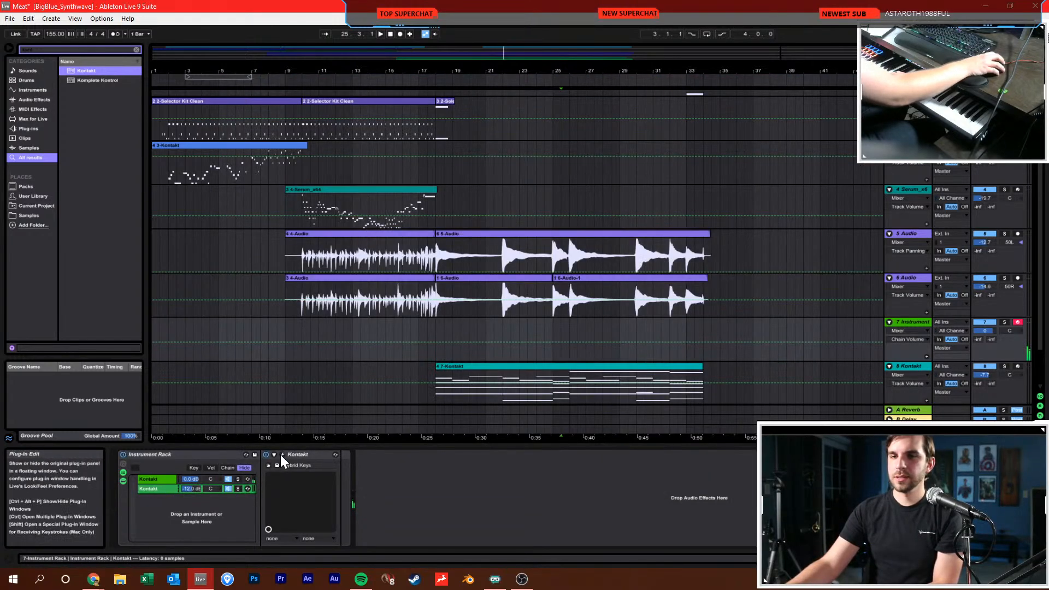
{"action": "left_click", "coordinate": [281, 456]}
{"action": "left_click_drag", "start_coordinate": [645, 142], "coordinate": [673, 53]}
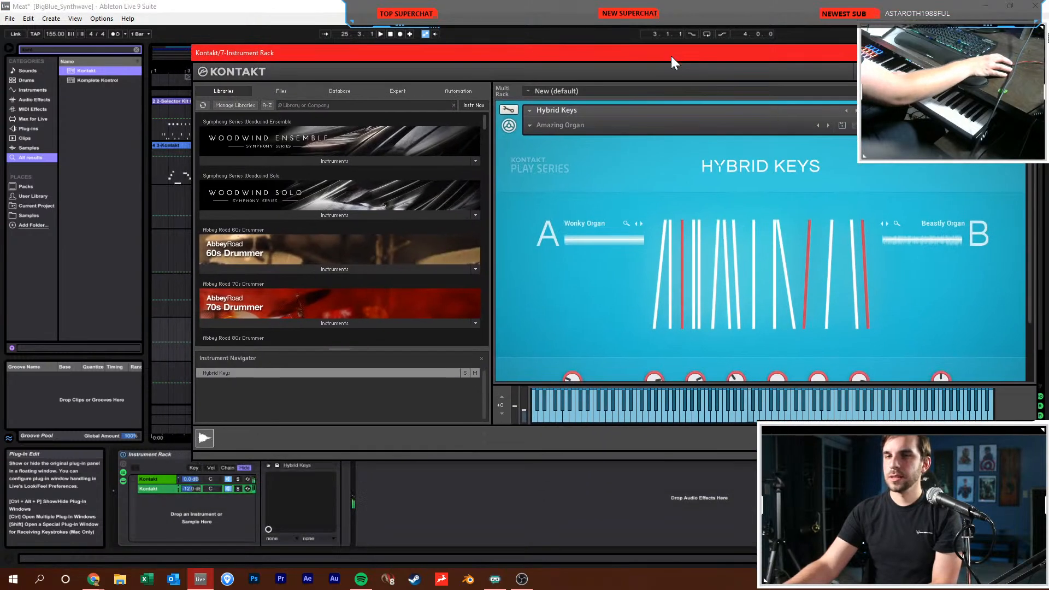
{"action": "left_click", "coordinate": [189, 487]}
{"action": "left_click_drag", "start_coordinate": [189, 488], "coordinate": [189, 494]}
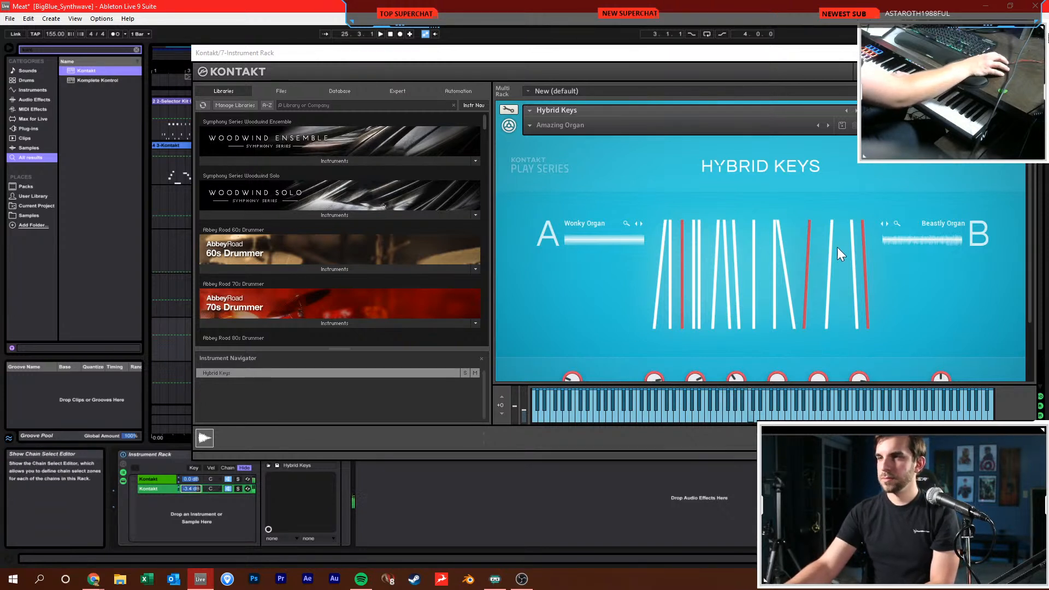
Set Hybrid Keys' Blend AB to 22 % / 77 %, and try its Cutoff at 18.1 kHz before restoring it
{"action": "scroll", "coordinate": [683, 248], "scroll_direction": "down", "scroll_amount": 2}
{"action": "left_click", "coordinate": [571, 323]}
{"action": "left_click_drag", "start_coordinate": [572, 323], "coordinate": [582, 277]}
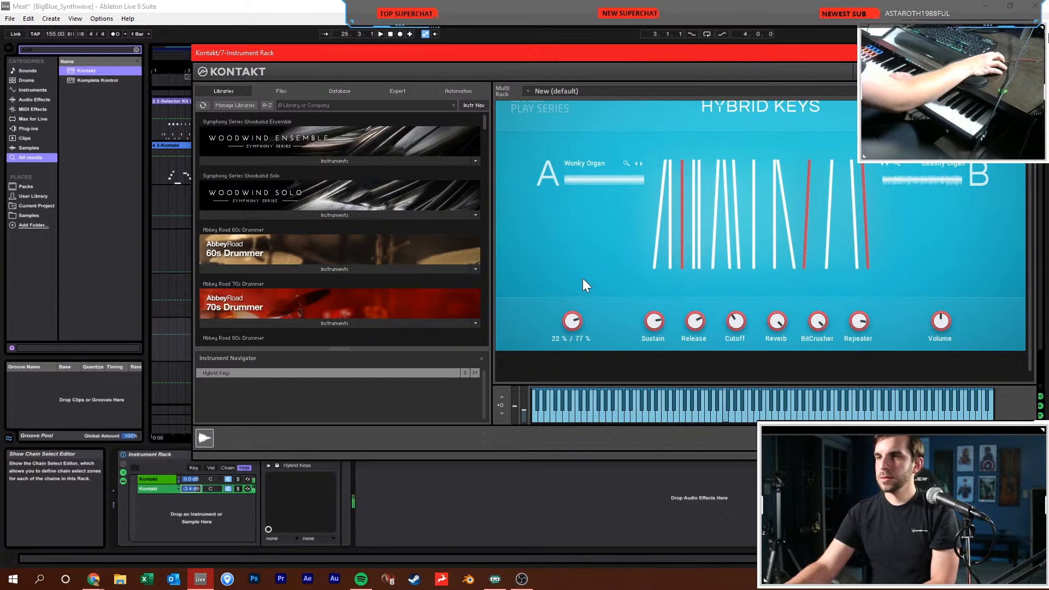
{"action": "left_click_drag", "start_coordinate": [743, 320], "coordinate": [742, 281]}
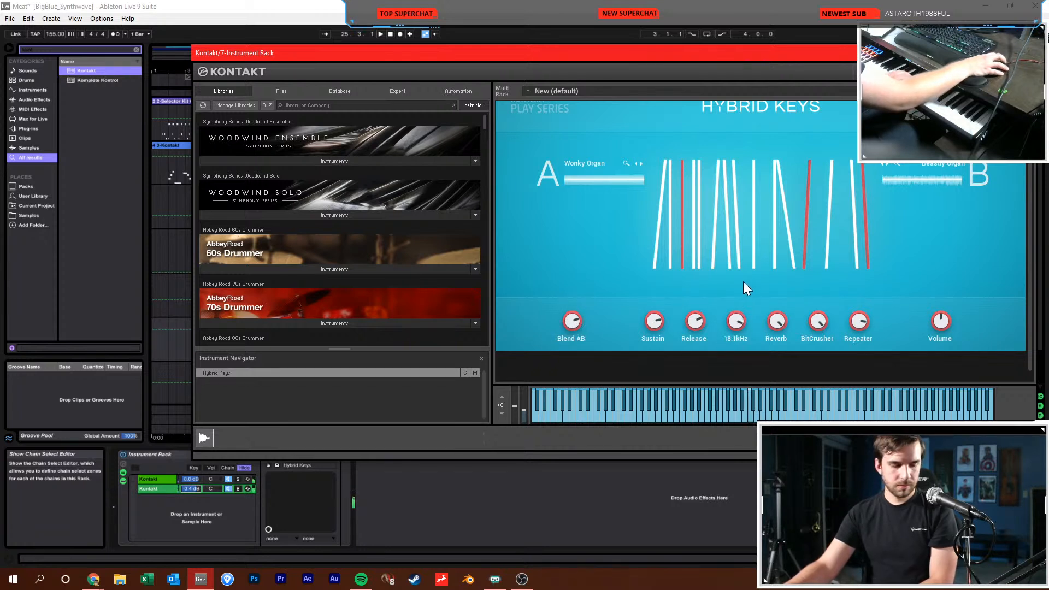
{"action": "left_click", "coordinate": [919, 171]}
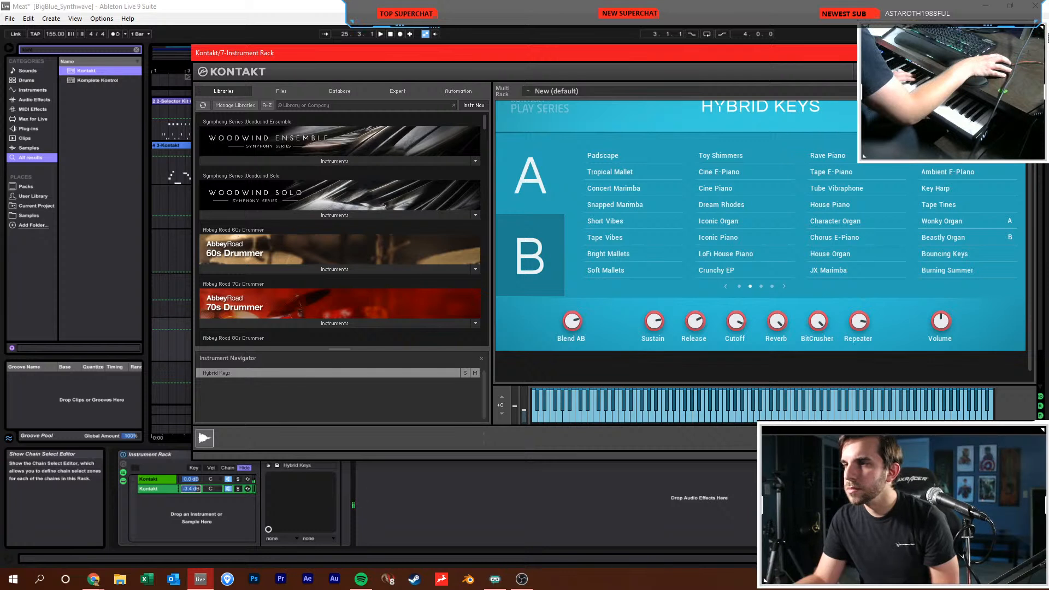
{"action": "left_click", "coordinate": [734, 321]}
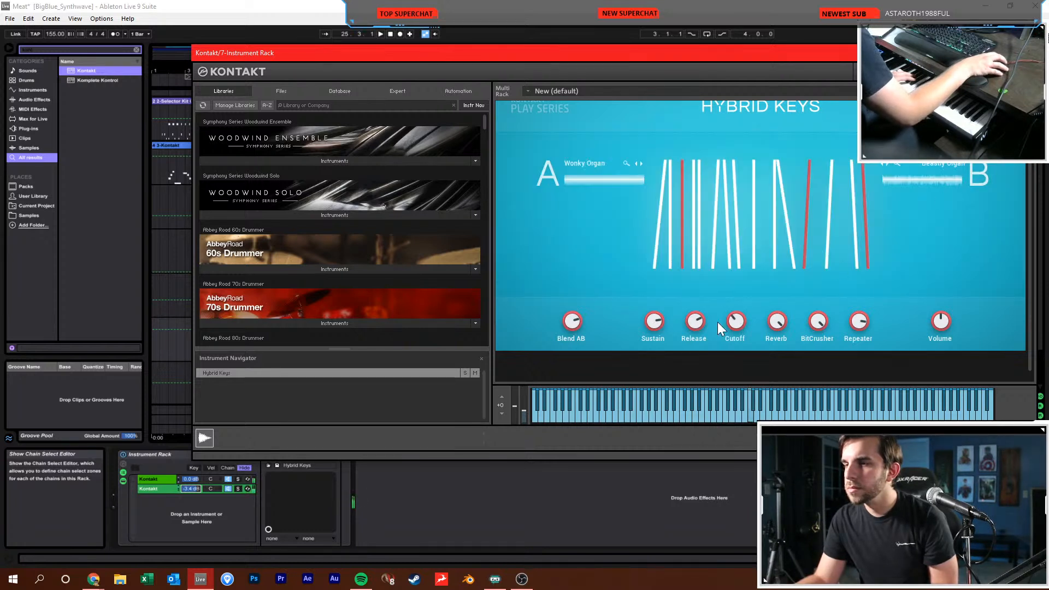
{"action": "scroll", "coordinate": [633, 295], "scroll_direction": "up", "scroll_amount": 3}
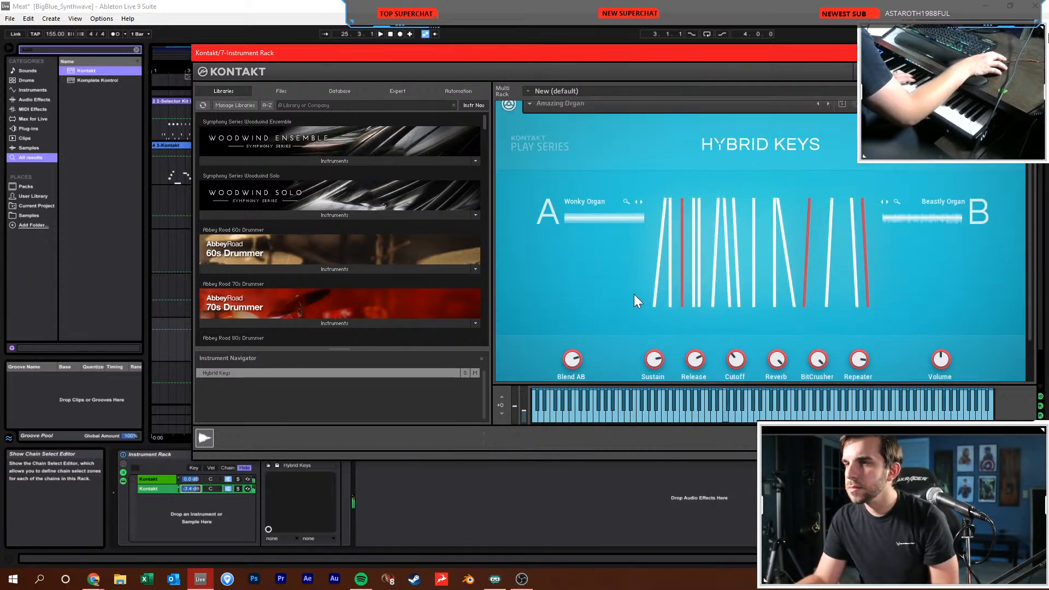
Search the browser for "pitch" and insert the Pitch effect before the Hybrid Keys Kontakt, transposing it by +12 semitones
{"action": "left_click", "coordinate": [137, 50]}
{"action": "type", "text": "trans"}
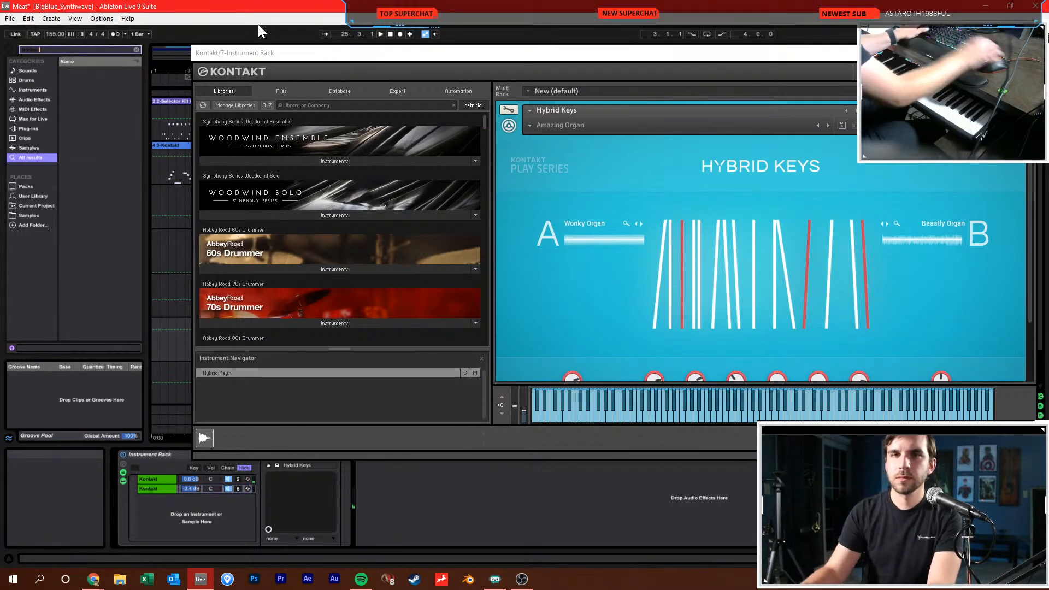
{"action": "key", "text": "BackSpace"}
{"action": "key", "text": "BackSpace"}
{"action": "key", "text": "BackSpace"}
{"action": "key", "text": "BackSpace"}
{"action": "type", "text": "pitch"}
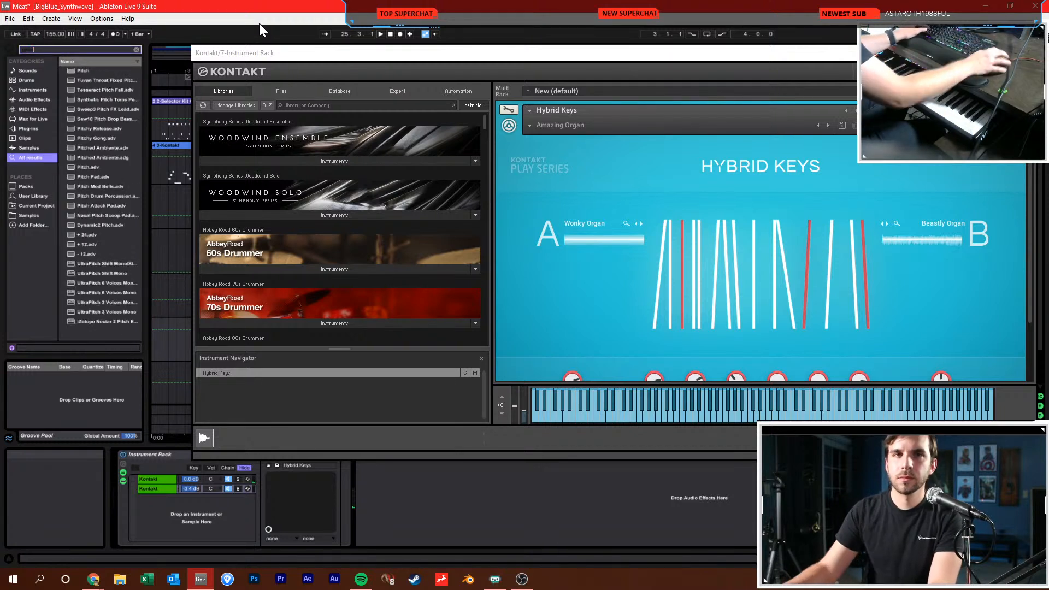
{"action": "left_click_drag", "start_coordinate": [76, 72], "coordinate": [271, 489]}
{"action": "type", "text": "12"}
{"action": "key", "text": "Return"}
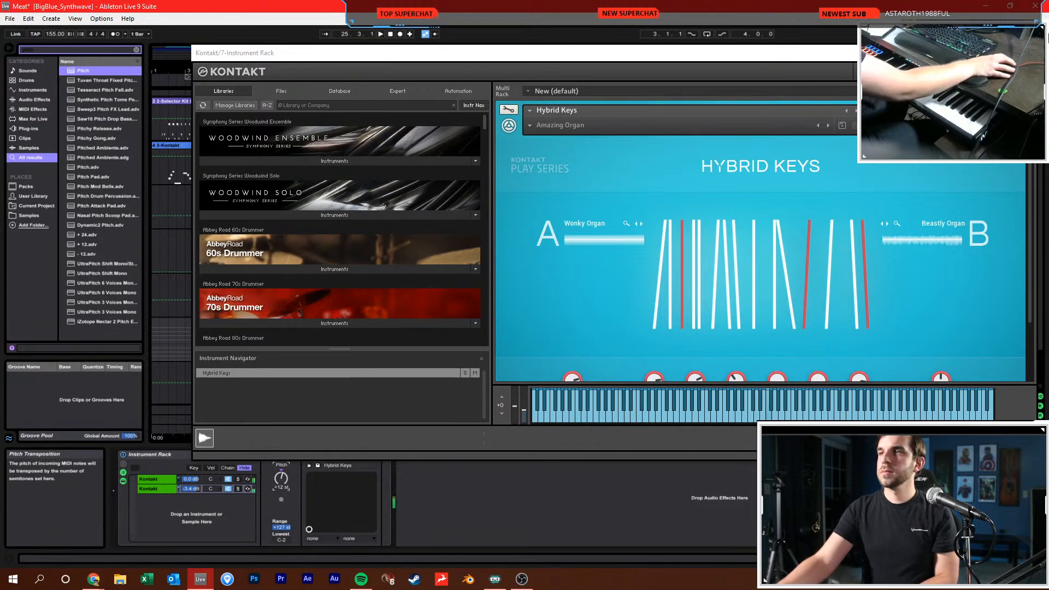
{"action": "left_click", "coordinate": [1024, 53]}
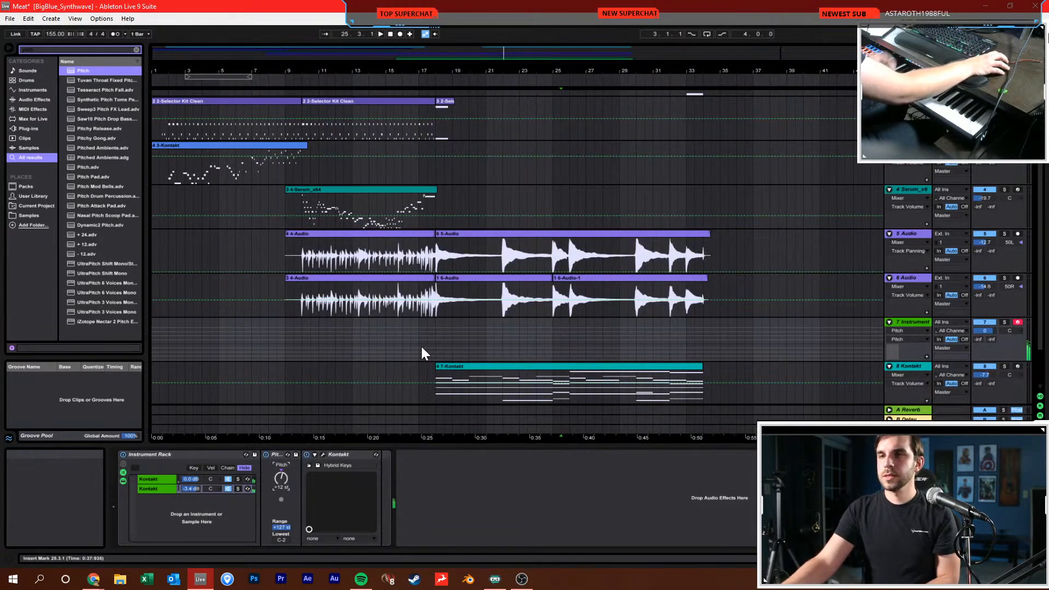
Try recording a bell take on the Instrument Rack track from bar 16 into the new section, and discard the take
{"action": "left_click", "coordinate": [418, 334]}
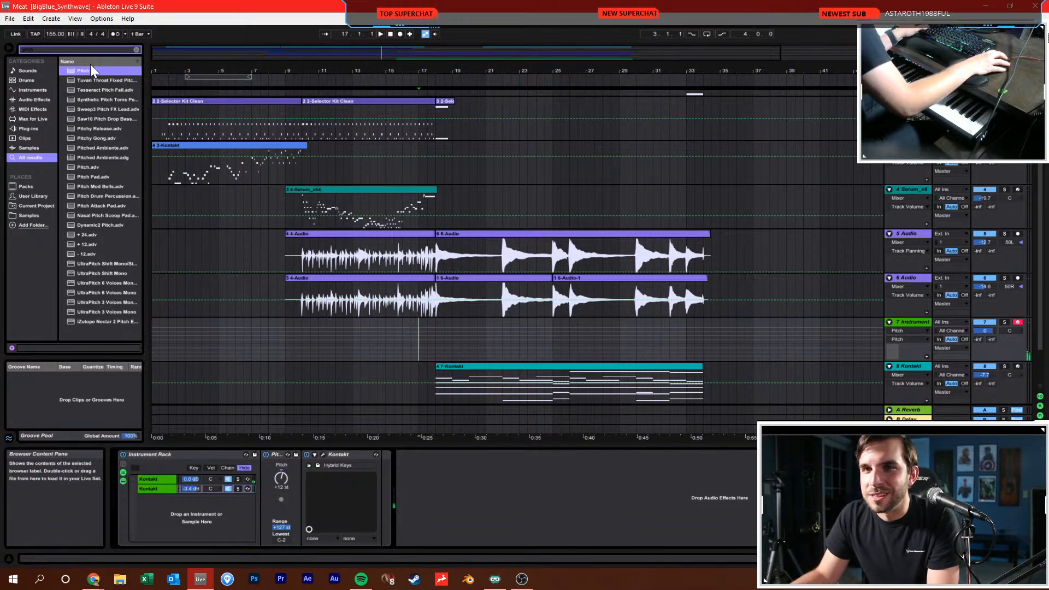
{"action": "left_click", "coordinate": [385, 334]}
{"action": "left_click_drag", "start_coordinate": [421, 73], "coordinate": [388, 318]}
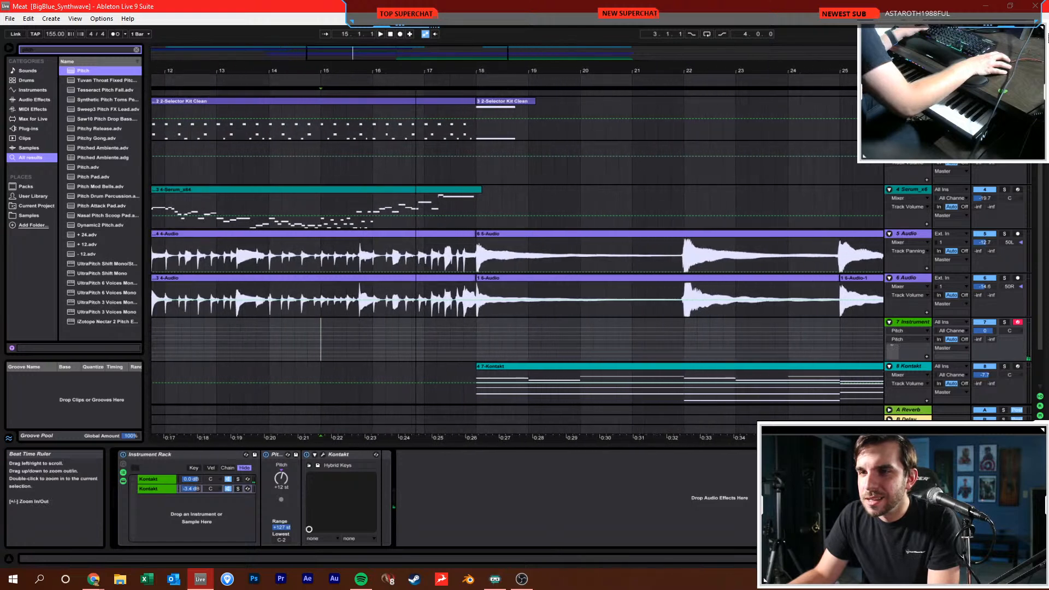
{"action": "left_click", "coordinate": [401, 31]}
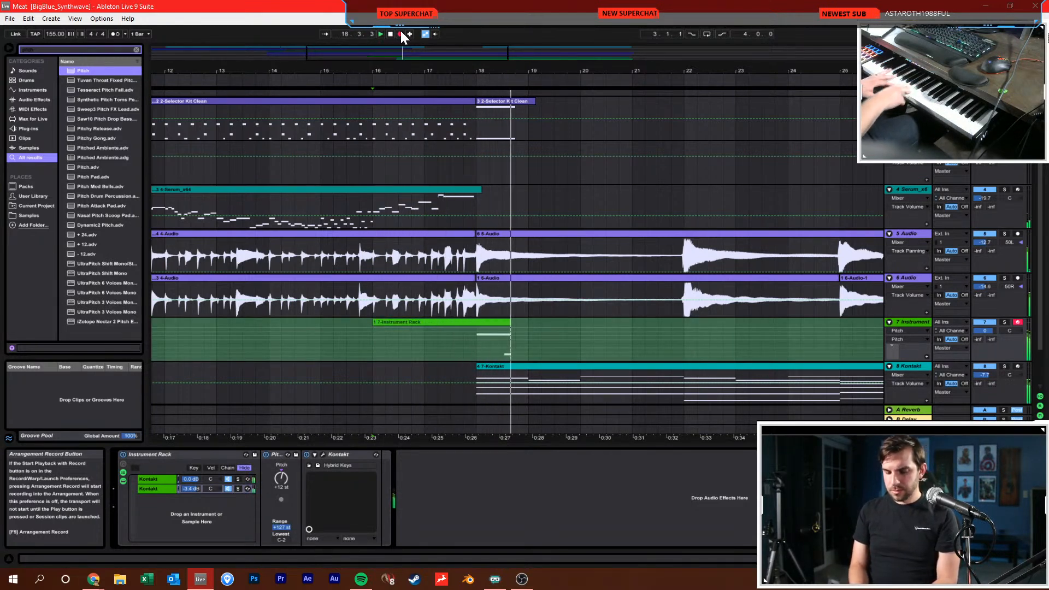
{"action": "left_click", "coordinate": [401, 33]}
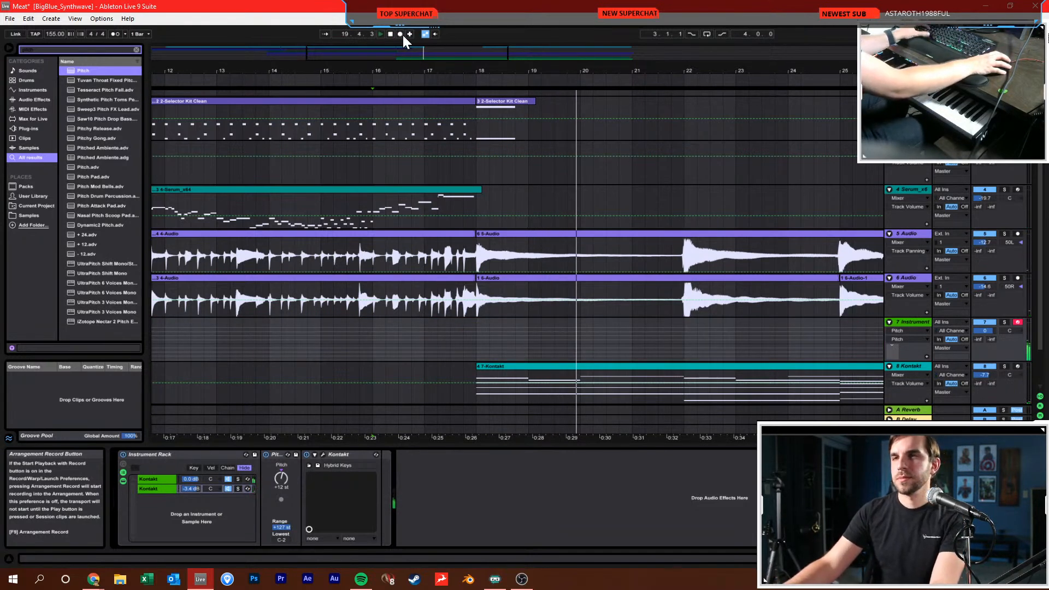
Record a bell melody on the Instrument Rack track from bar 16 to about bar 34, and open the clip's notes
{"action": "left_click", "coordinate": [401, 34]}
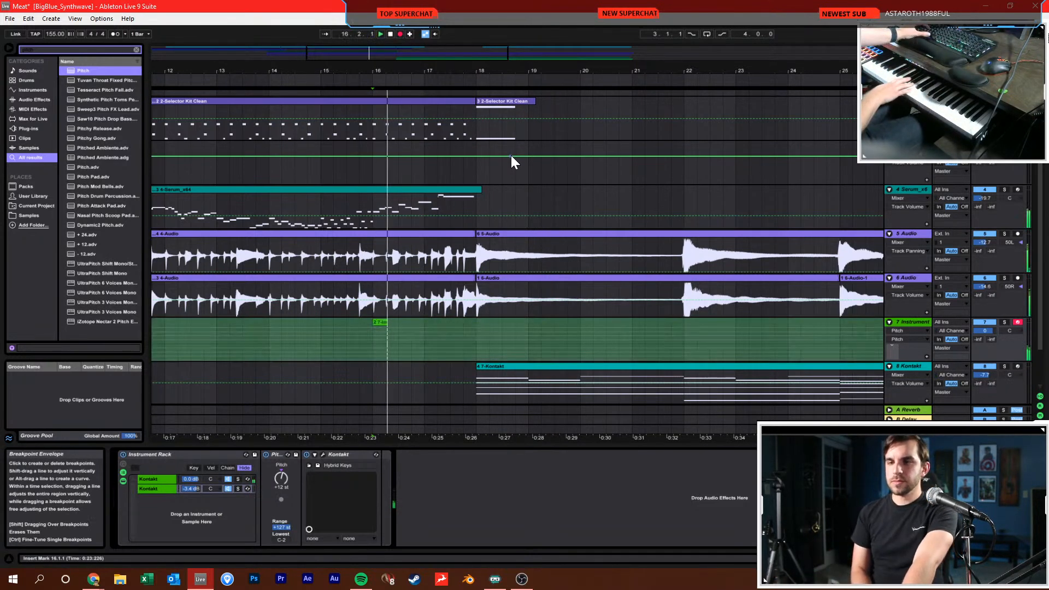
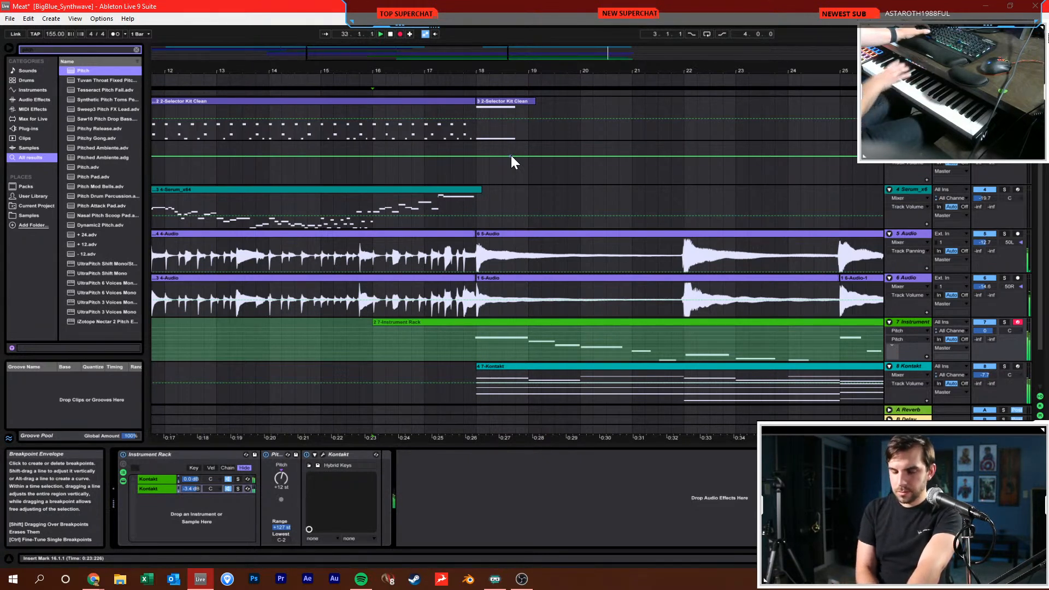
{"action": "left_click_drag", "start_coordinate": [599, 77], "coordinate": [633, 298]}
{"action": "double_click", "coordinate": [635, 316]}
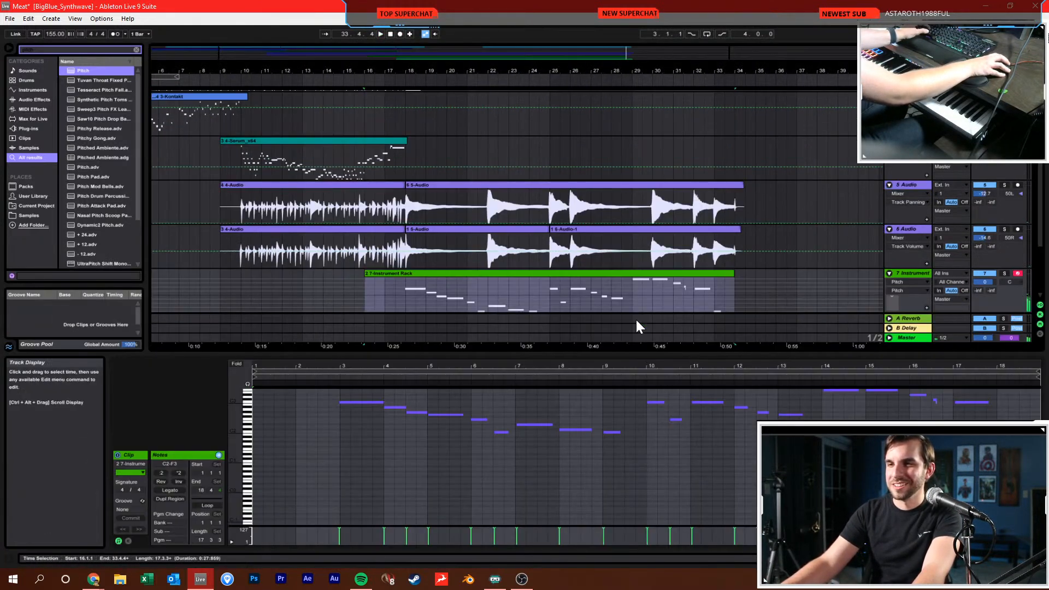
Clean up the stray short notes near bar 16 of the recorded clip, quantize all its notes, and save the Live Set
{"action": "left_click_drag", "start_coordinate": [765, 353], "coordinate": [767, 225]}
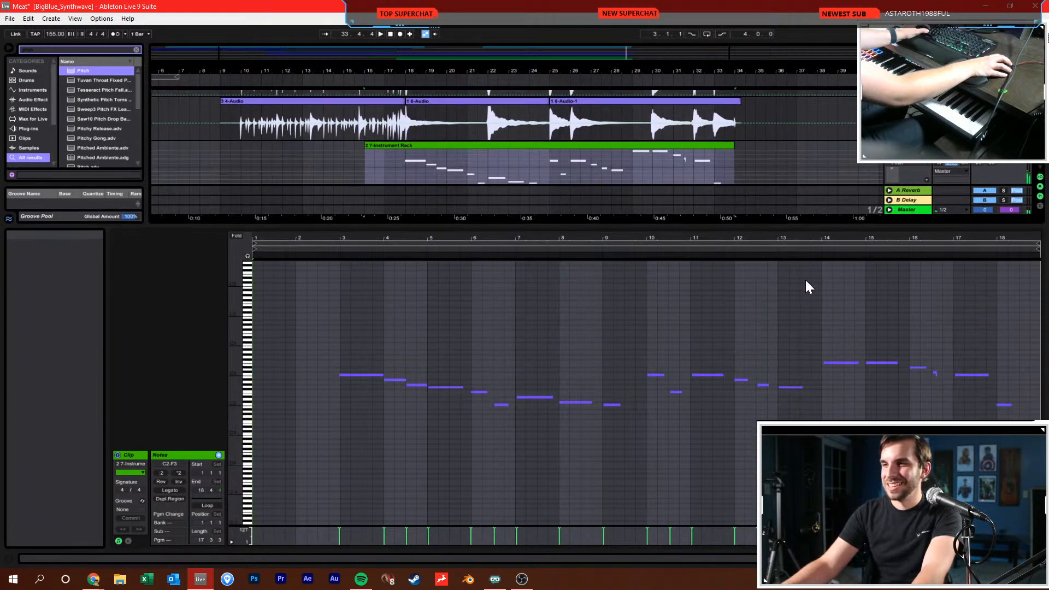
{"action": "left_click_drag", "start_coordinate": [235, 385], "coordinate": [300, 391]}
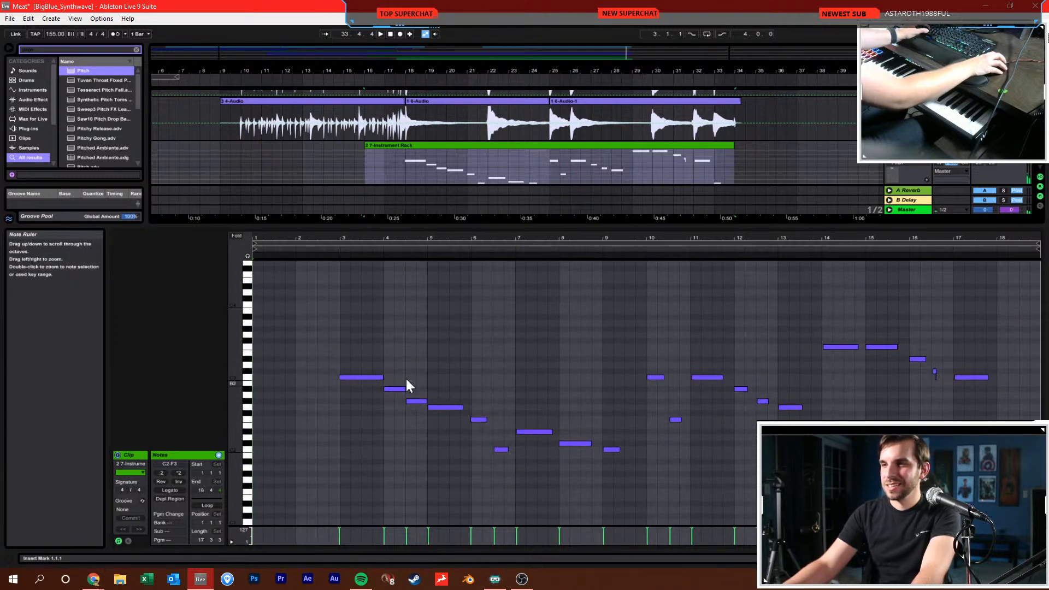
{"action": "left_click_drag", "start_coordinate": [914, 382], "coordinate": [935, 377]}
{"action": "left_click", "coordinate": [887, 382]}
{"action": "right_click", "coordinate": [837, 373]}
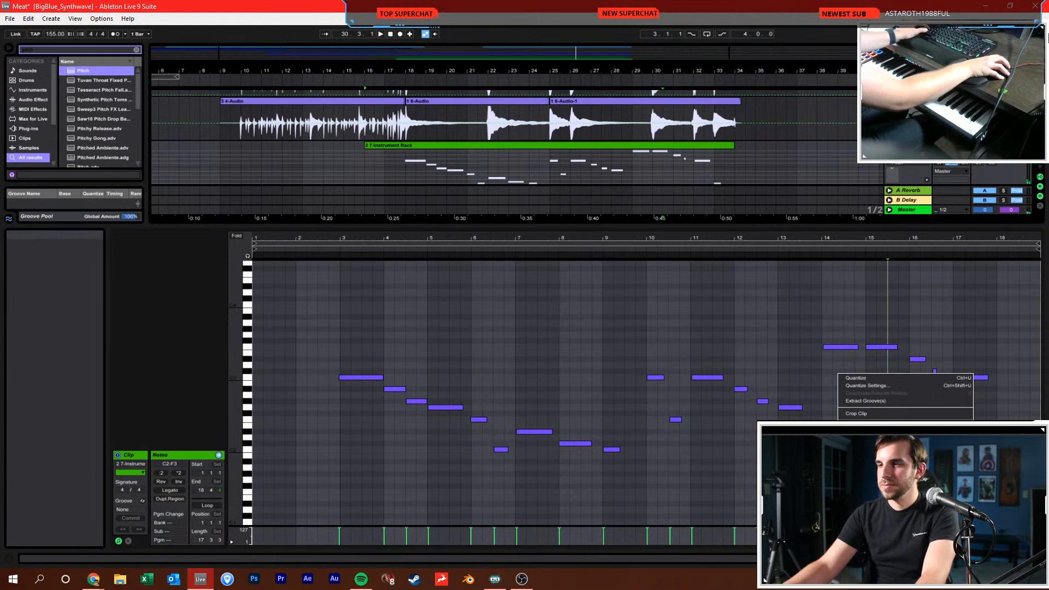
{"action": "key", "text": "Escape"}
{"action": "key", "text": "ctrl+a"}
{"action": "left_click", "coordinate": [475, 350]}
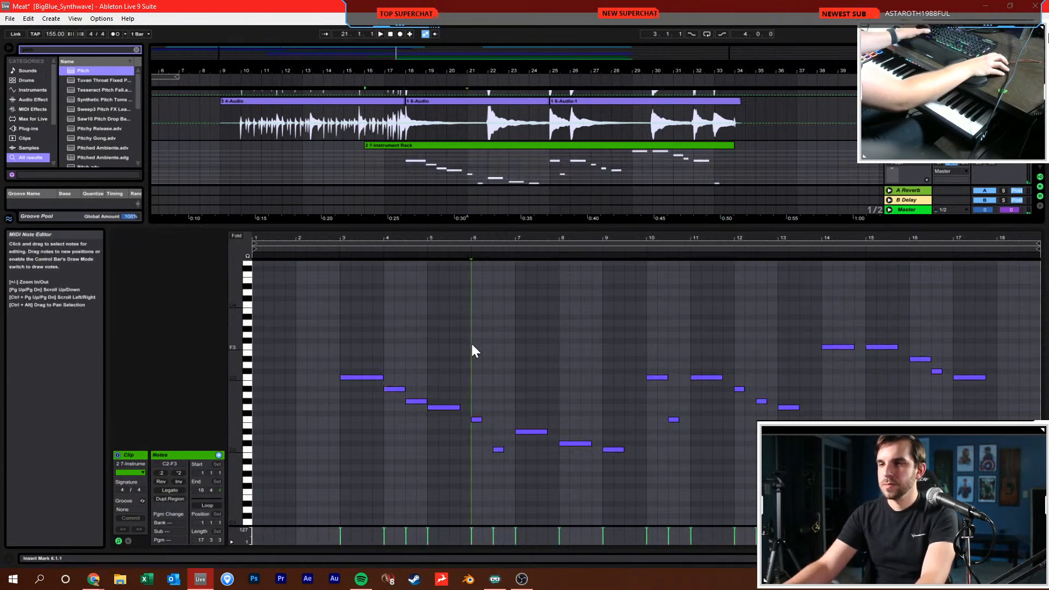
{"action": "key", "text": "ctrl+s"}
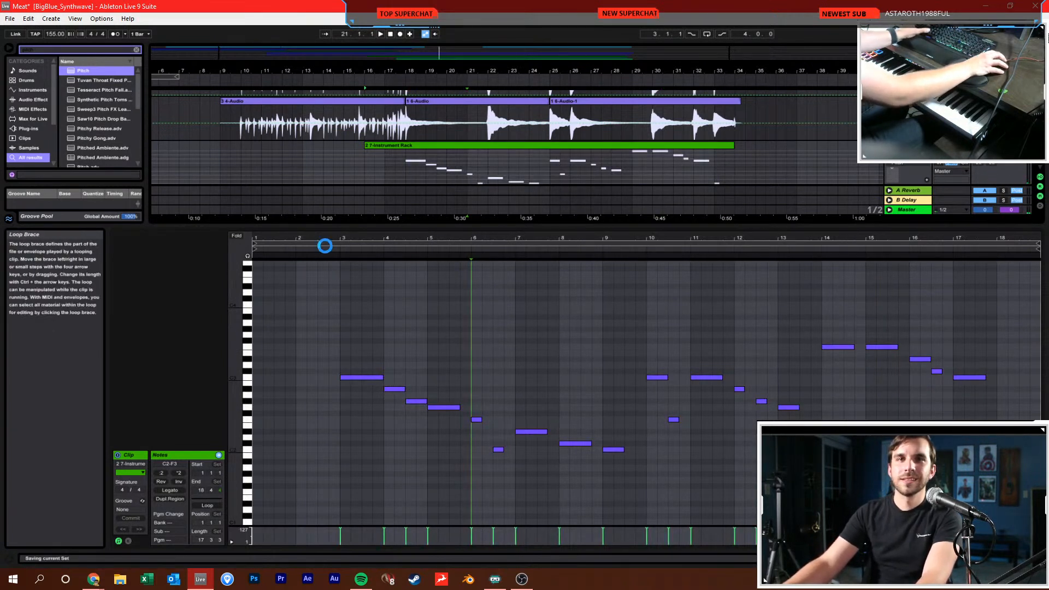
Play the quantized clip from 2.3.1, then bring the arrangement tracks back into view and solo the Instrument Rack track
{"action": "left_click", "coordinate": [318, 267]}
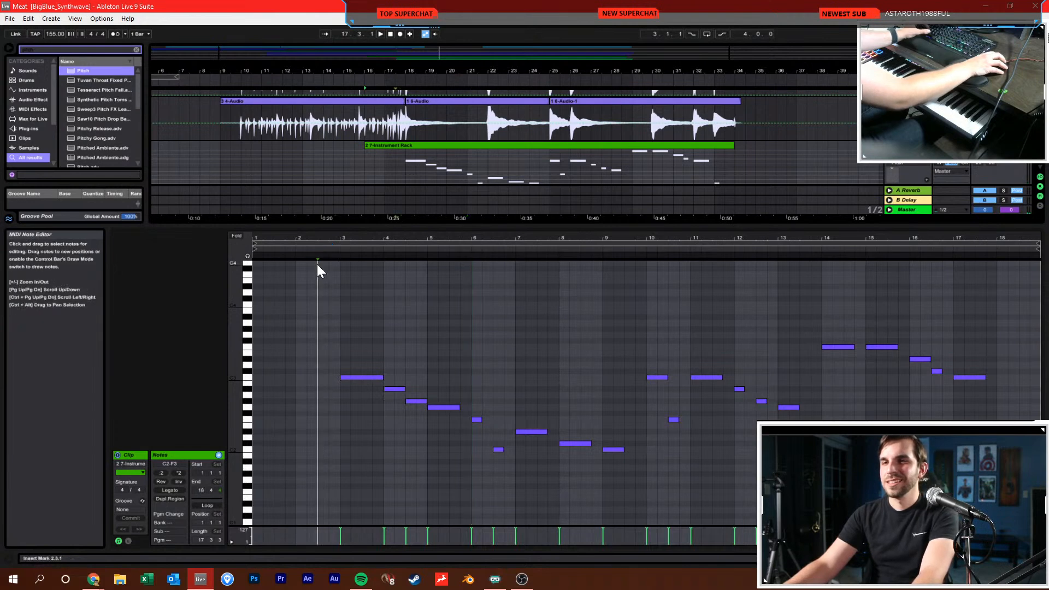
{"action": "key", "text": "space"}
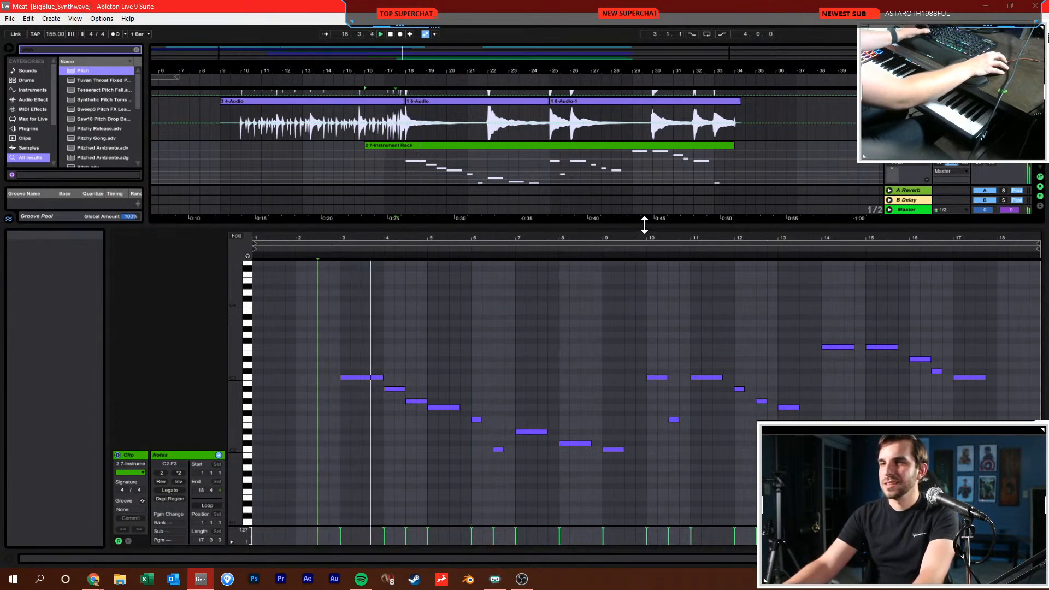
{"action": "left_click_drag", "start_coordinate": [646, 227], "coordinate": [686, 393]}
{"action": "left_click", "coordinate": [1004, 231]}
{"action": "key", "text": "space"}
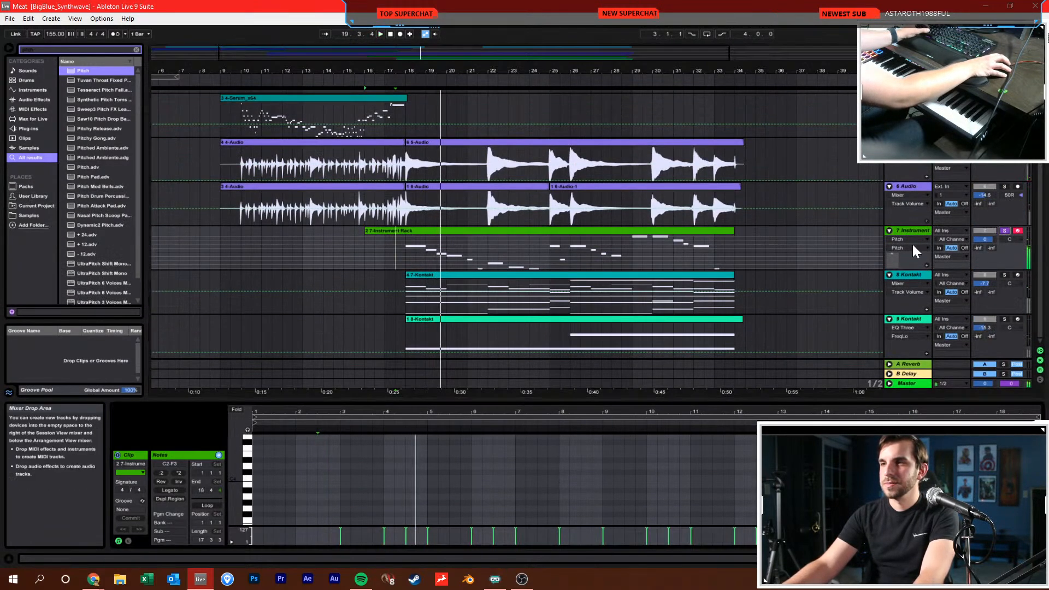
Show the Instrument Rack track's devices and search the browser for "fm8"
{"action": "left_click", "coordinate": [436, 231]}
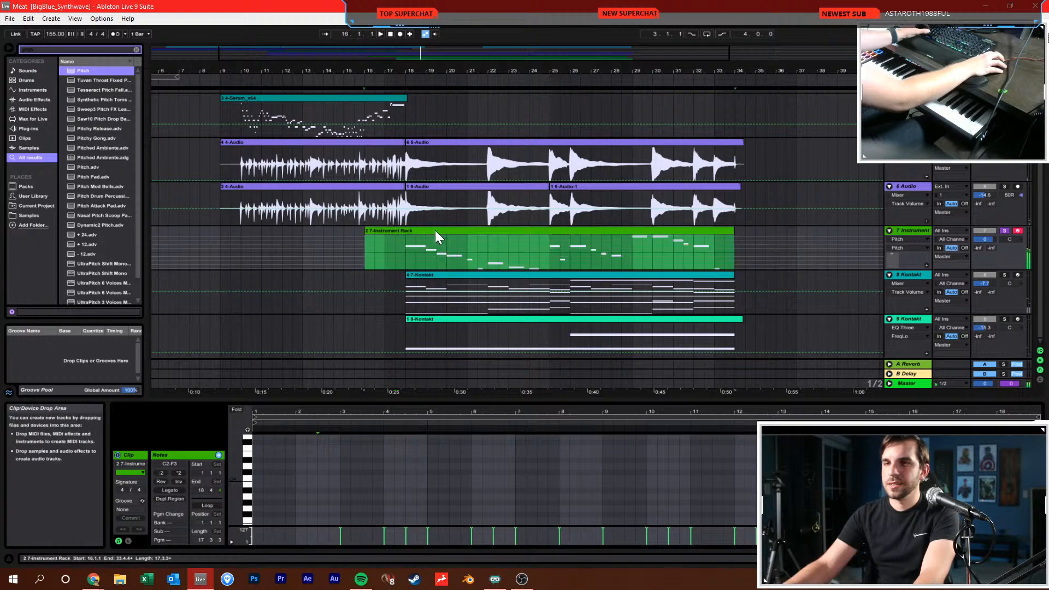
{"action": "left_click", "coordinate": [911, 231]}
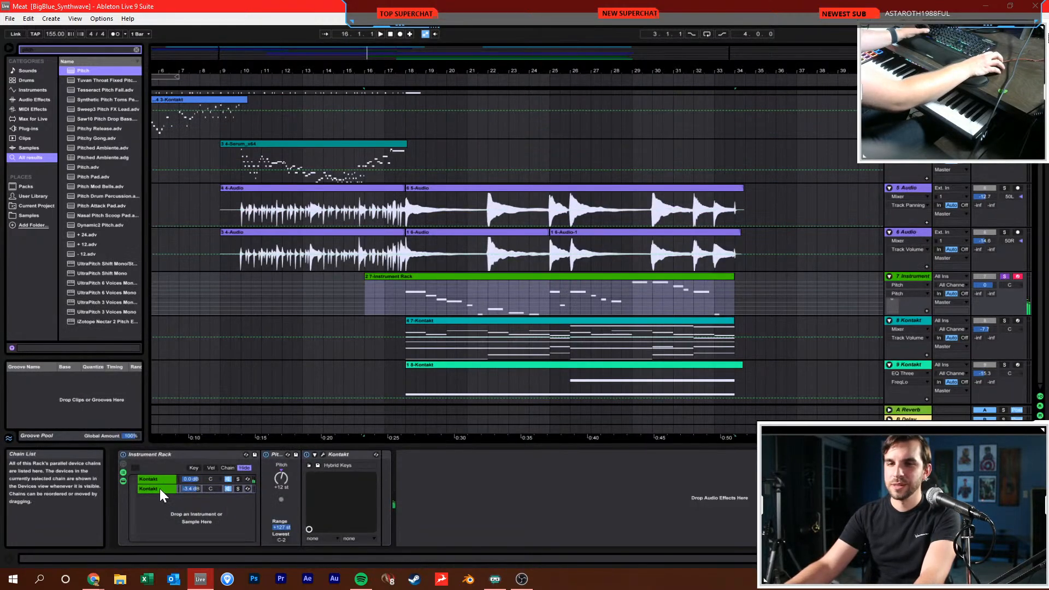
{"action": "key", "text": "ctrl+f"}
{"action": "type", "text": "fm8"}
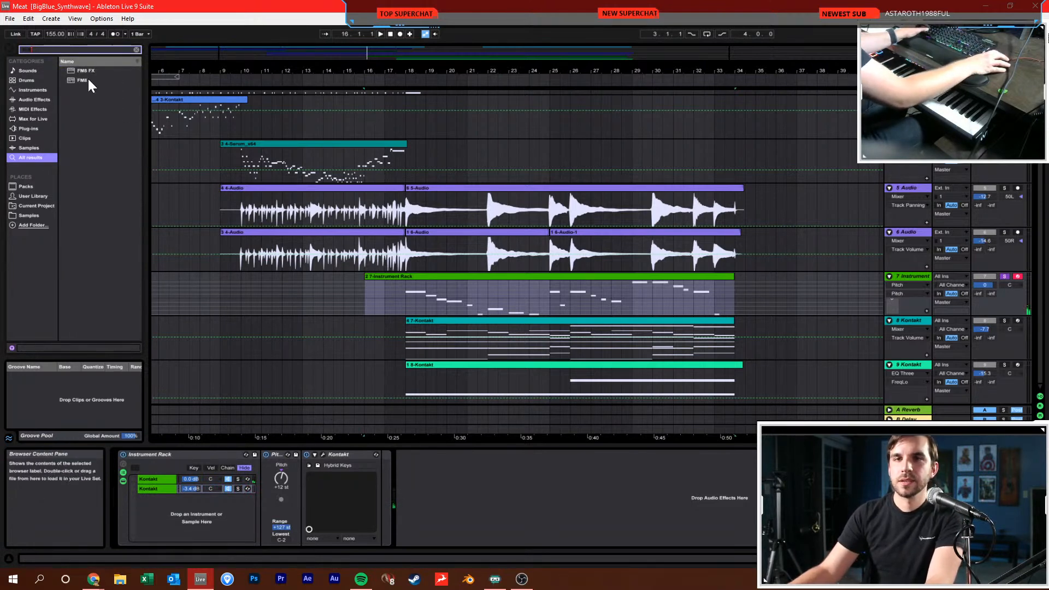
In the Hybrid Keys Kontakt of the second chain, set source A to Bright Mallets and source B to Iconic Piano
{"action": "left_click", "coordinate": [153, 489]}
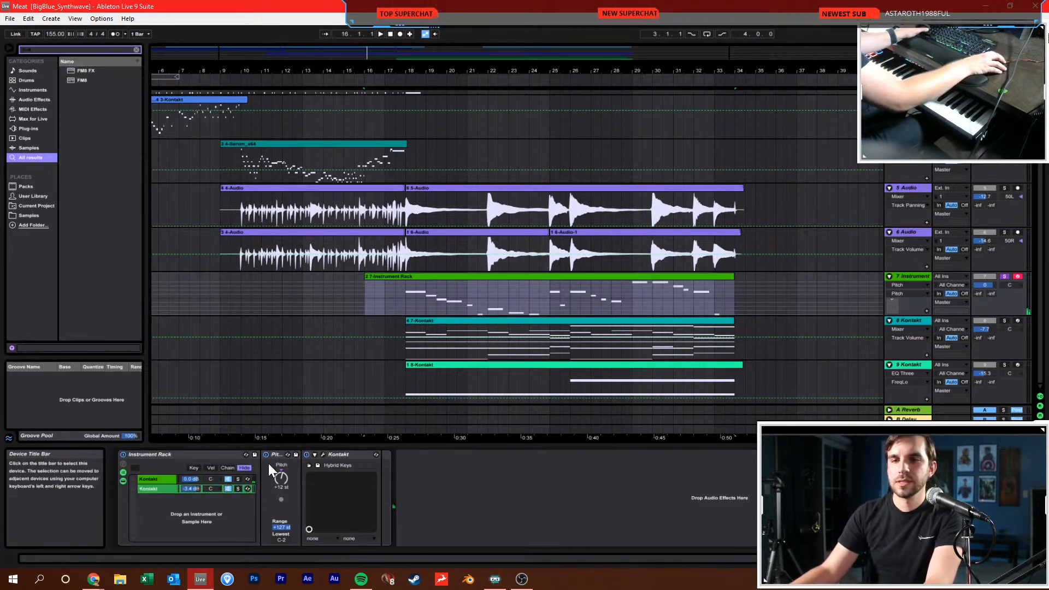
{"action": "left_click", "coordinate": [321, 455]}
{"action": "left_click", "coordinate": [594, 236]}
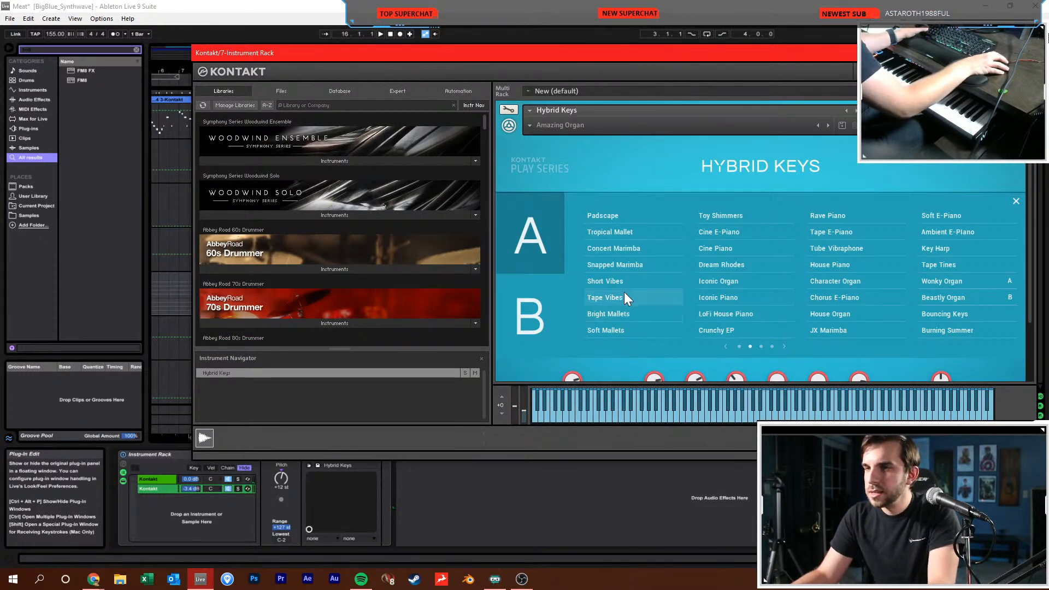
{"action": "left_click", "coordinate": [631, 310]}
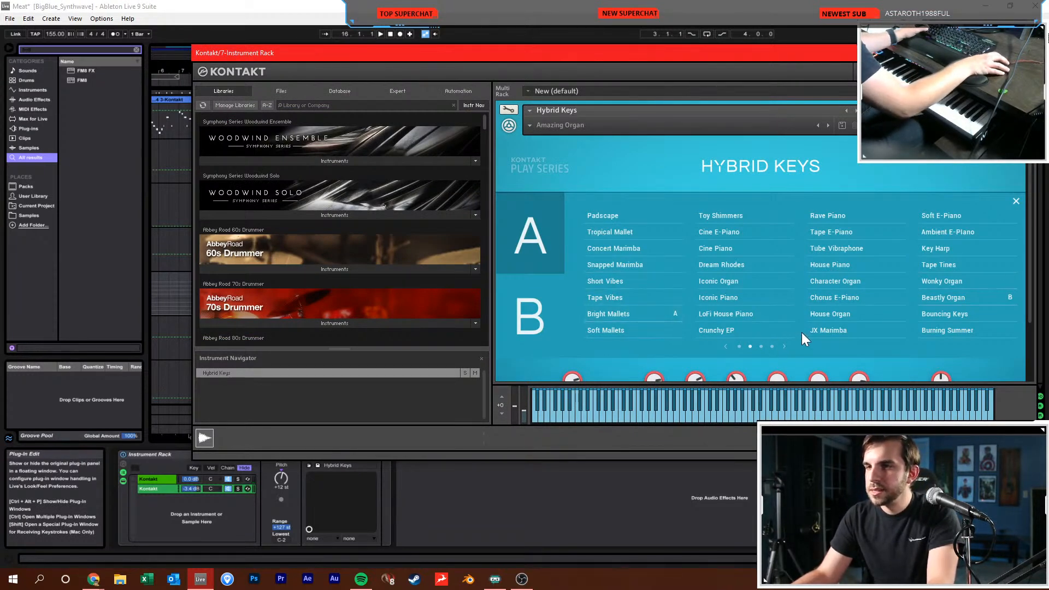
{"action": "left_click", "coordinate": [1015, 201]}
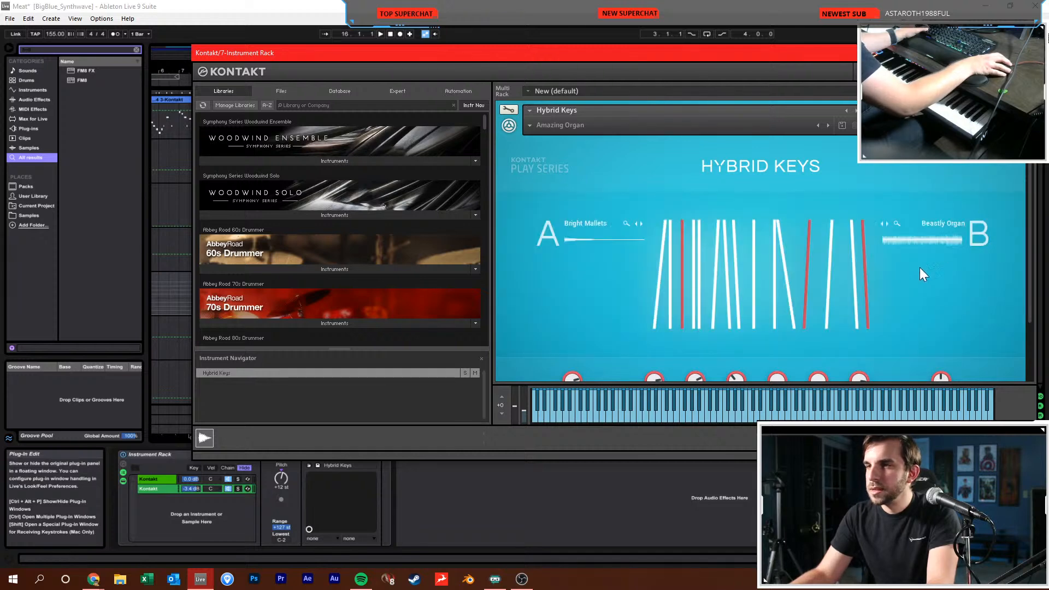
{"action": "left_click", "coordinate": [942, 230]}
{"action": "left_click", "coordinate": [711, 296]}
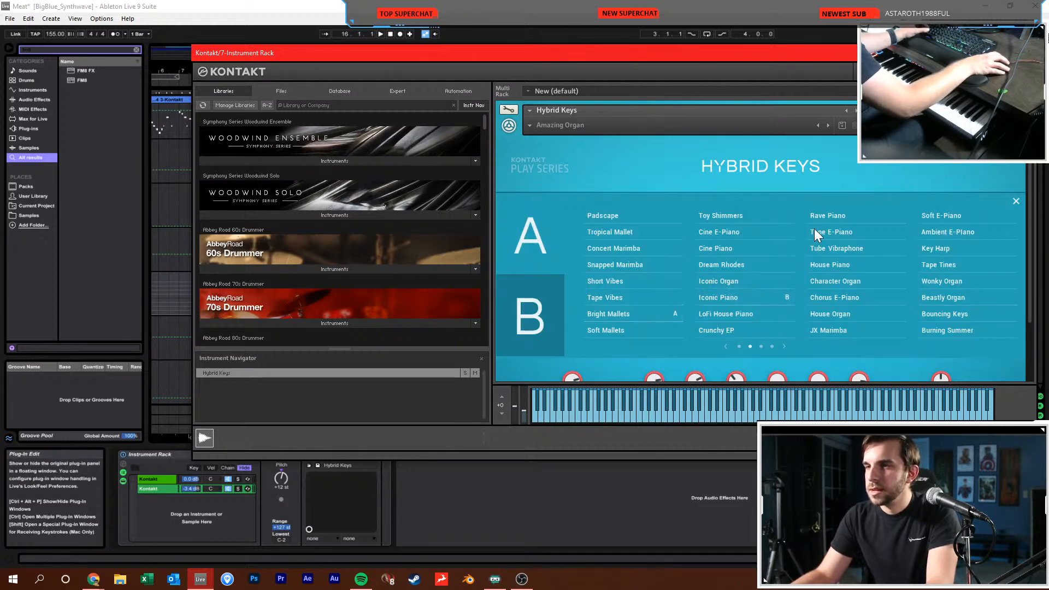
{"action": "left_click", "coordinate": [1016, 202]}
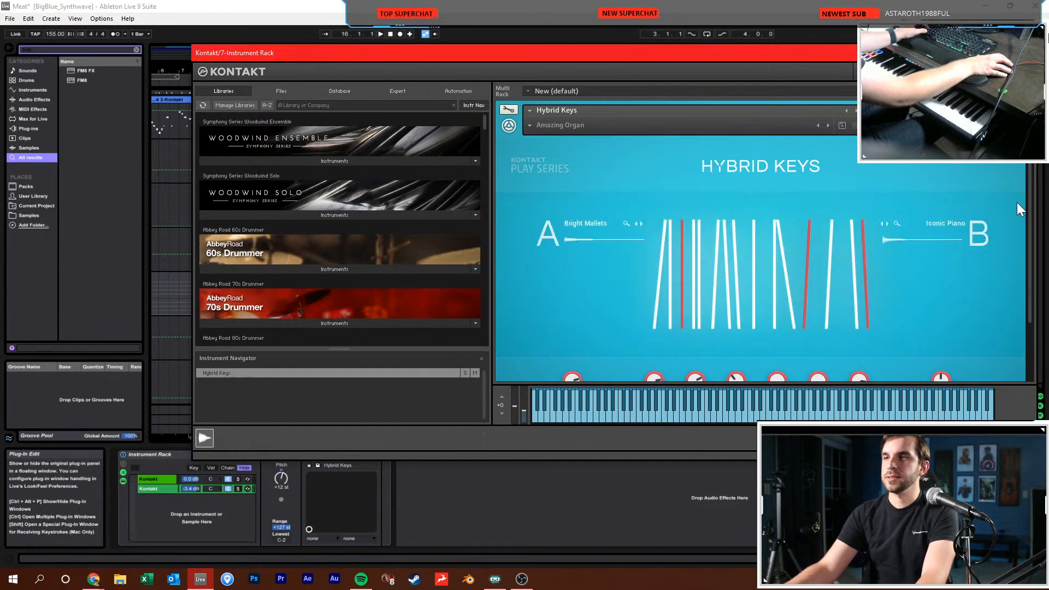
Set the volume of the Hybrid Keys chain in the Instrument Rack to 6.0 dB and solo that chain
{"action": "left_click_drag", "start_coordinate": [474, 51], "coordinate": [500, 45]}
{"action": "left_click_drag", "start_coordinate": [196, 487], "coordinate": [197, 469]}
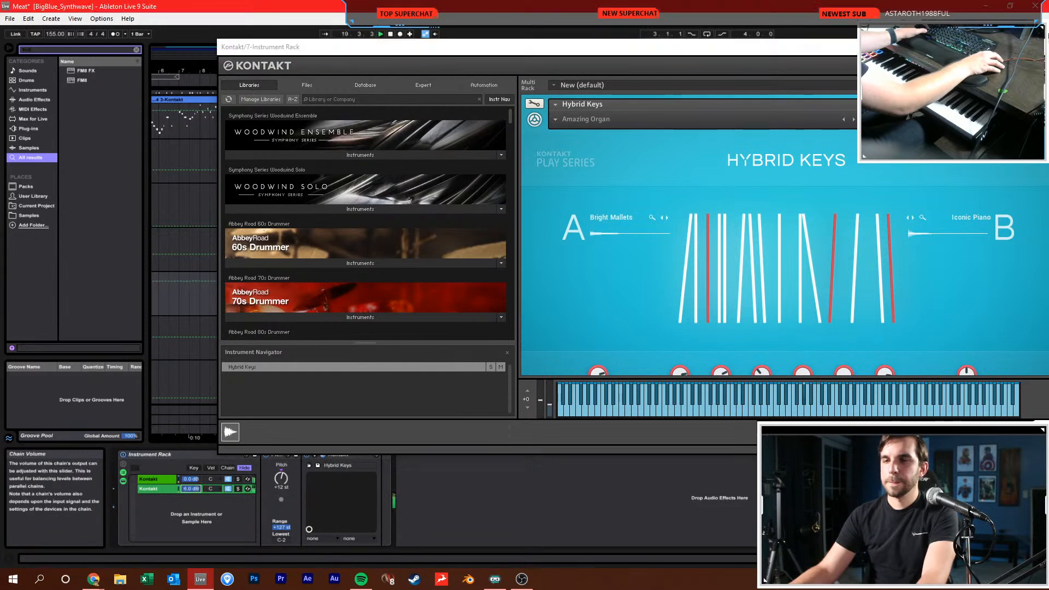
{"action": "left_click", "coordinate": [237, 487]}
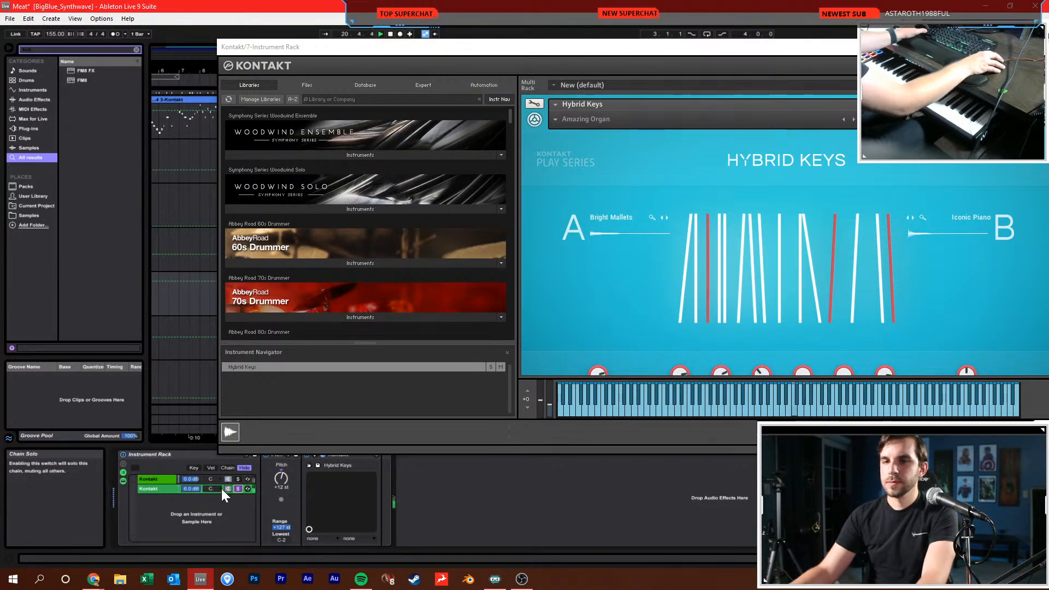
Raise Hybrid Keys' Cutoff to 6.1 kHz and place the playback start on the Instrument Rack track at bar 18
{"action": "scroll", "coordinate": [650, 281], "scroll_direction": "down", "scroll_amount": 2}
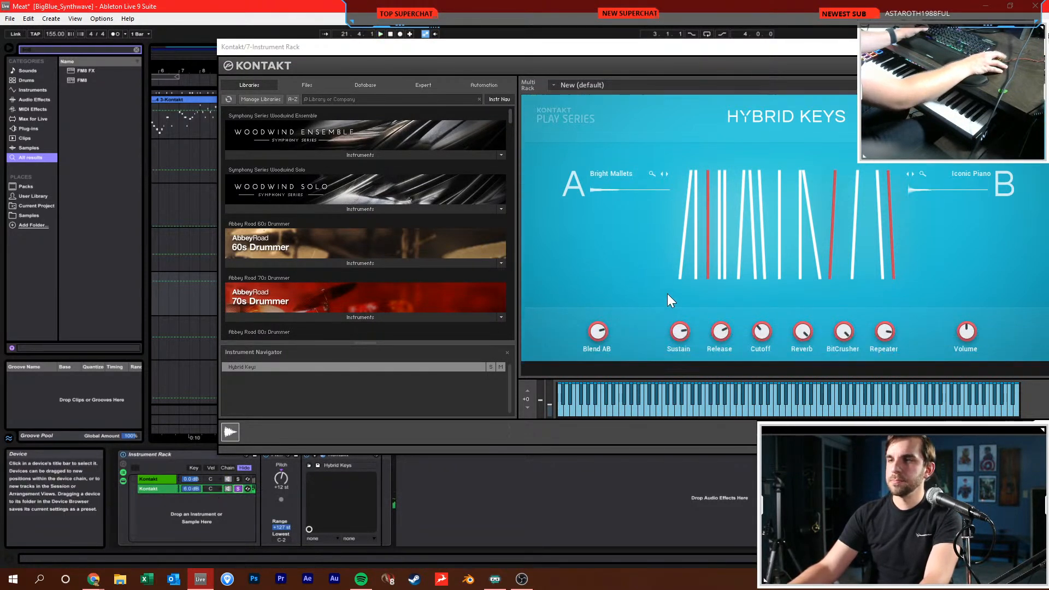
{"action": "left_click_drag", "start_coordinate": [762, 320], "coordinate": [763, 296]}
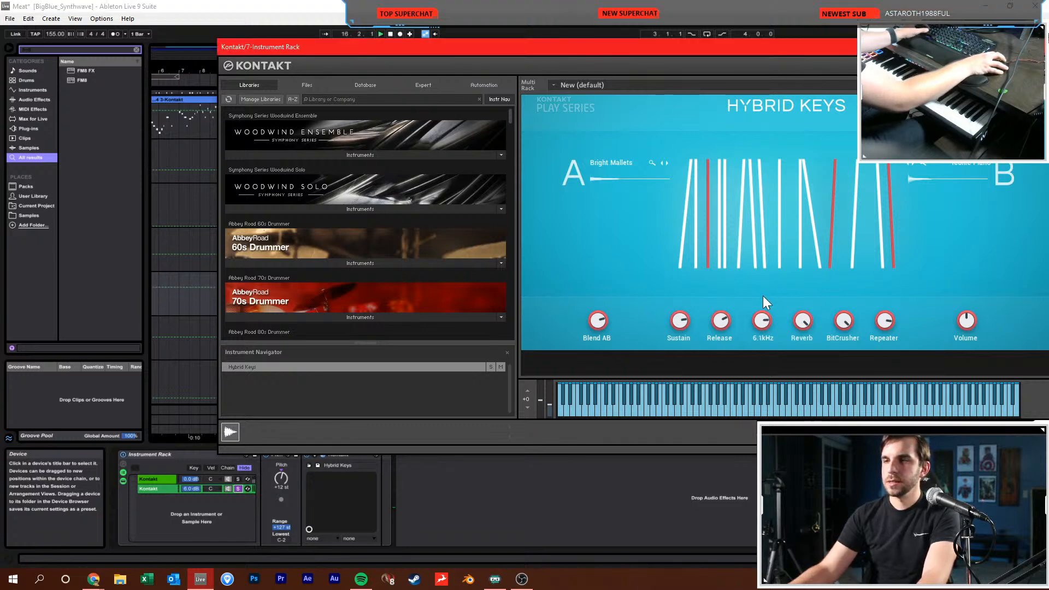
{"action": "left_click_drag", "start_coordinate": [573, 46], "coordinate": [461, 96]}
{"action": "left_click", "coordinate": [412, 305]}
{"action": "left_click_drag", "start_coordinate": [628, 112], "coordinate": [620, 393]}
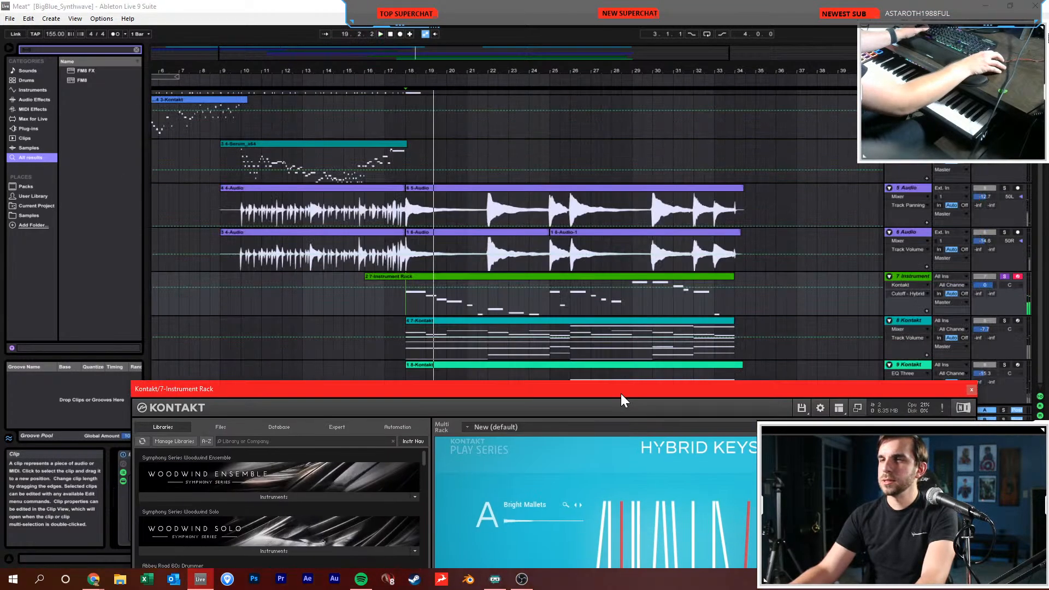
Look through the Instrument Rack track's automatable devices, readjust Hybrid Keys' Cutoff, and play from bar 18
{"action": "left_click", "coordinate": [907, 286]}
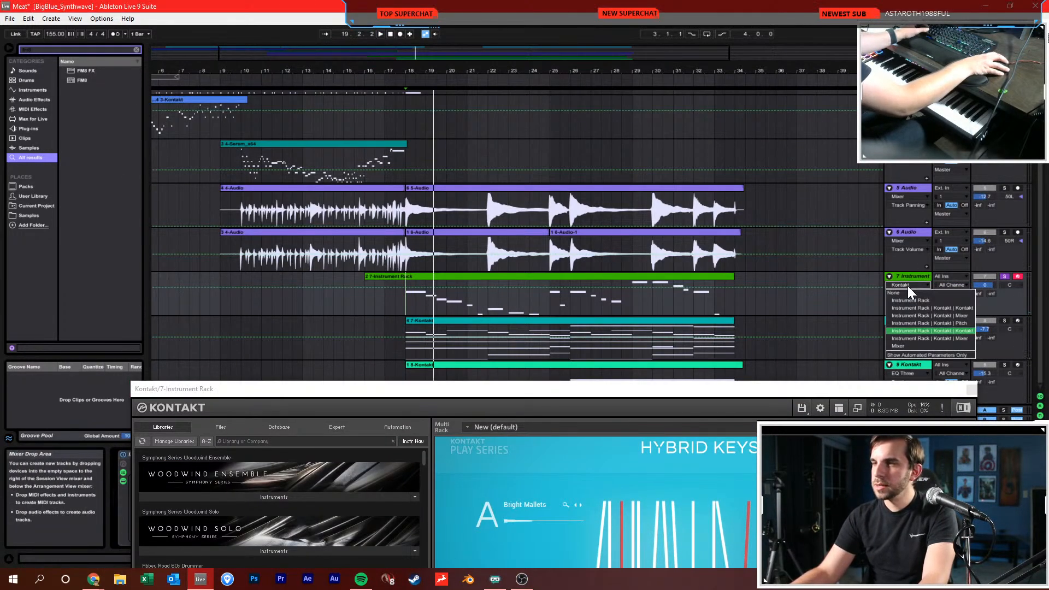
{"action": "left_click_drag", "start_coordinate": [741, 387], "coordinate": [687, 113]}
{"action": "right_click", "coordinate": [621, 383]}
{"action": "left_click", "coordinate": [615, 388]}
{"action": "left_click_drag", "start_coordinate": [616, 388], "coordinate": [623, 353]}
{"action": "key", "text": "space"}
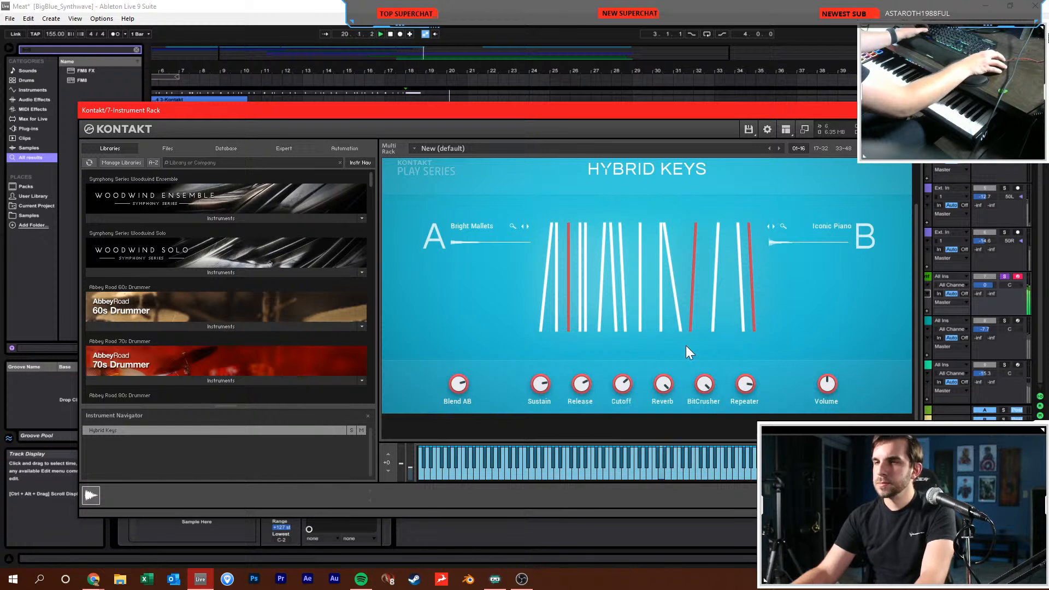
Shift Hybrid Keys' Blend AB toward source A, around 68 % / 31 %, and try JX Marimba as source B
{"action": "scroll", "coordinate": [710, 309], "scroll_direction": "up", "scroll_amount": 1}
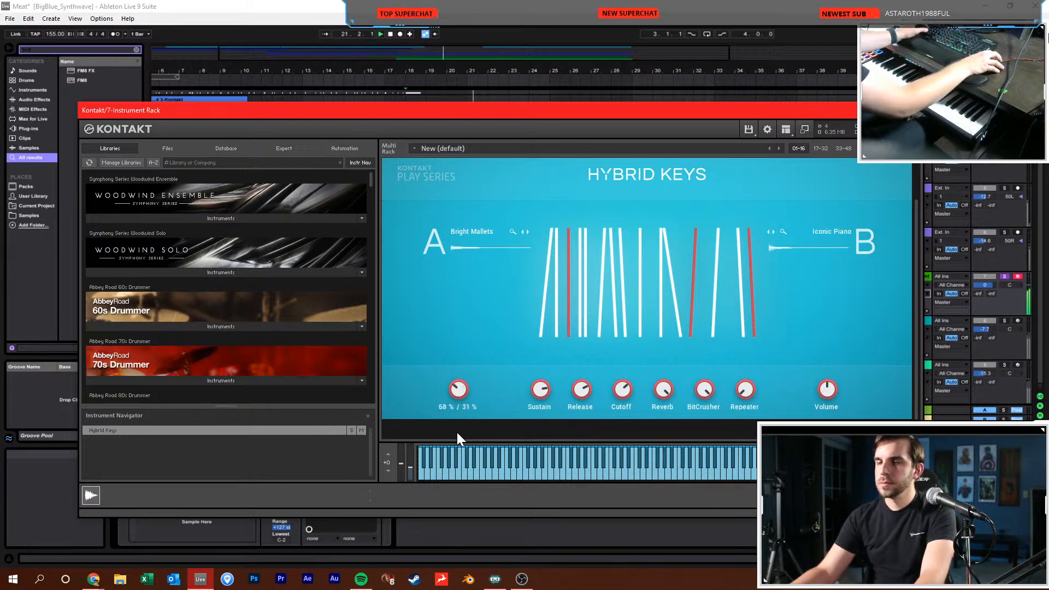
{"action": "left_click", "coordinate": [813, 237]}
{"action": "left_click", "coordinate": [710, 339]}
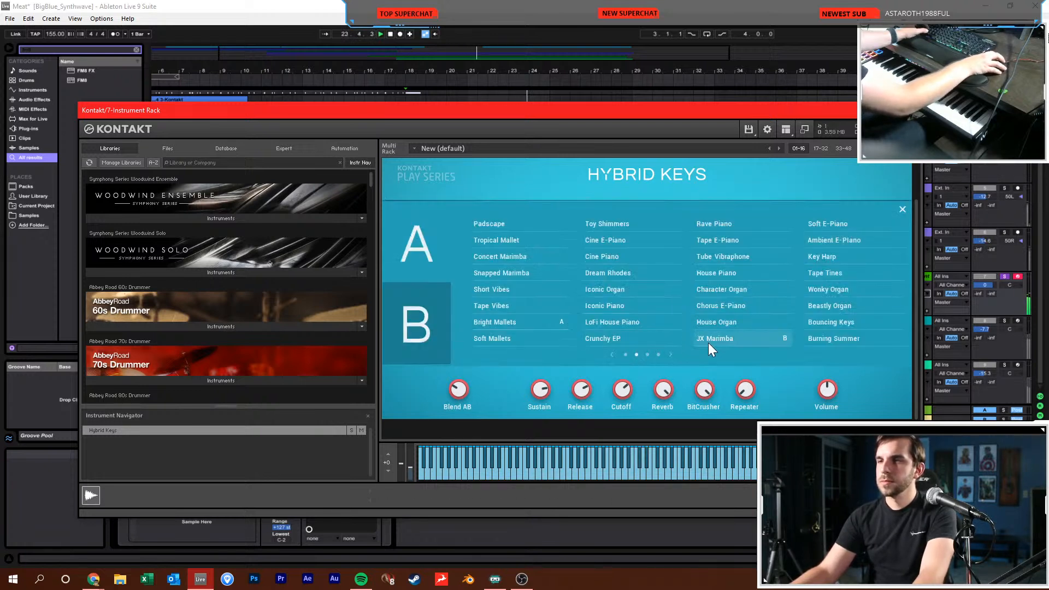
{"action": "mouse_move", "coordinate": [461, 391]}
{"action": "left_click_drag", "start_coordinate": [463, 377], "coordinate": [461, 382]}
Browse the remaining source pages, choose Muted Cine Tines as Hybrid Keys' source B, and play the section
{"action": "left_click", "coordinate": [646, 353]}
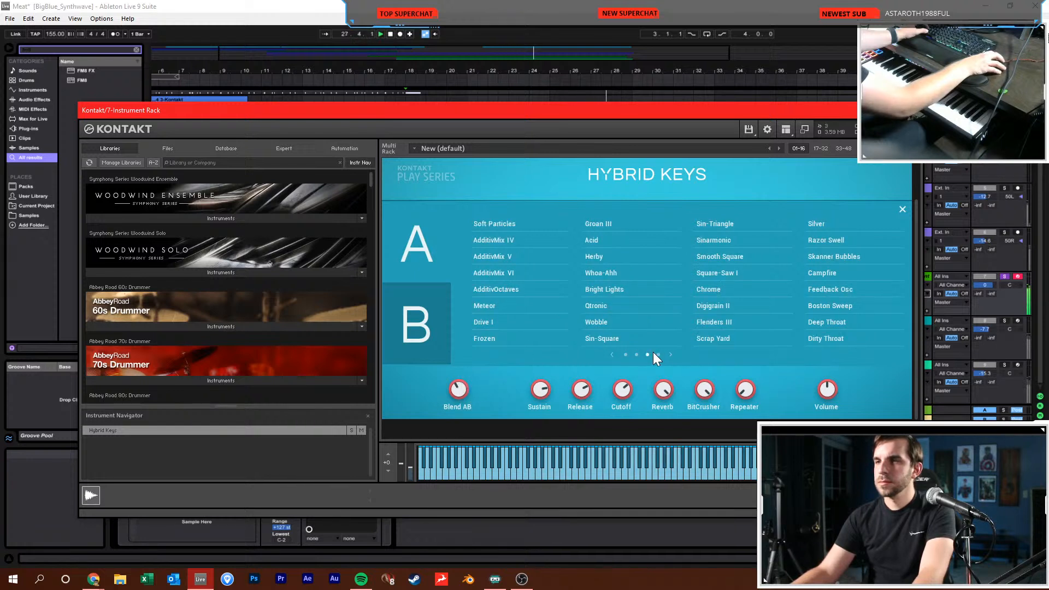
{"action": "left_click", "coordinate": [658, 354]}
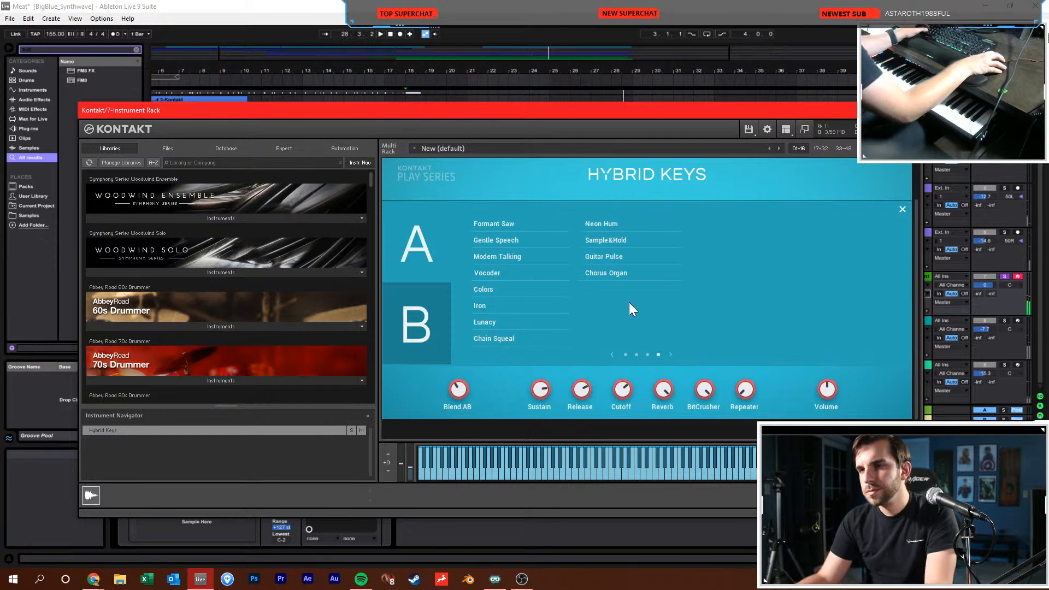
{"action": "left_click", "coordinate": [625, 354]}
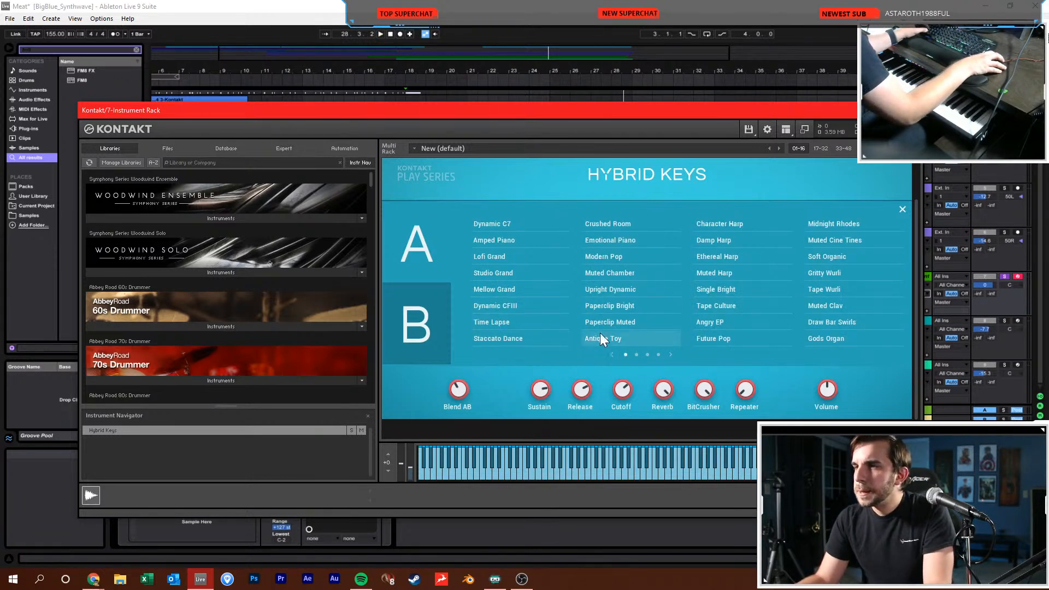
{"action": "left_click", "coordinate": [844, 240]}
{"action": "key", "text": "space"}
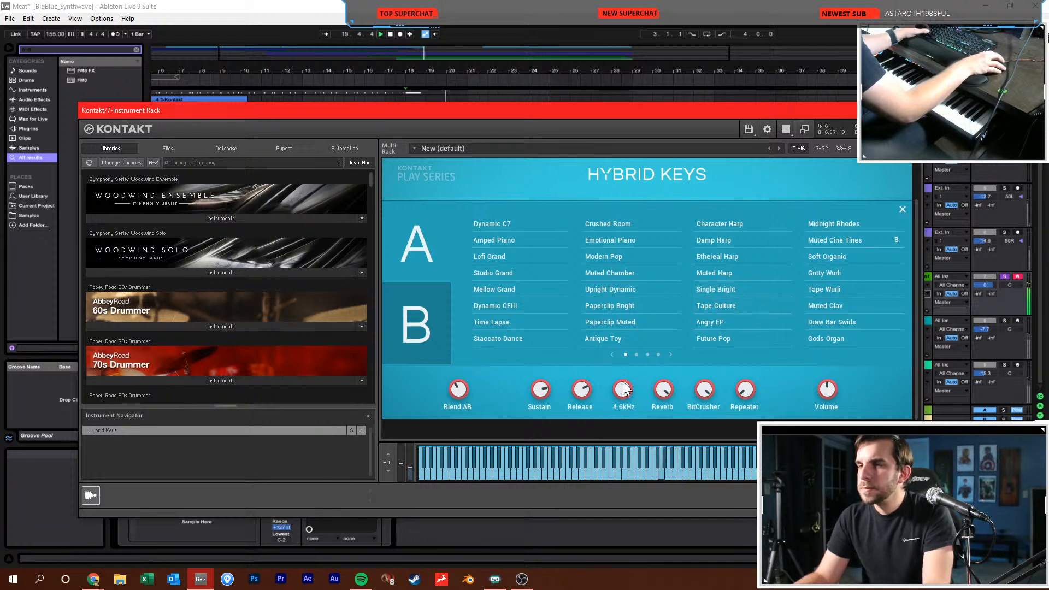
Lower Hybrid Keys' Volume, close the Kontakt window, and save the Live Set
{"action": "left_click_drag", "start_coordinate": [822, 401], "coordinate": [822, 403]}
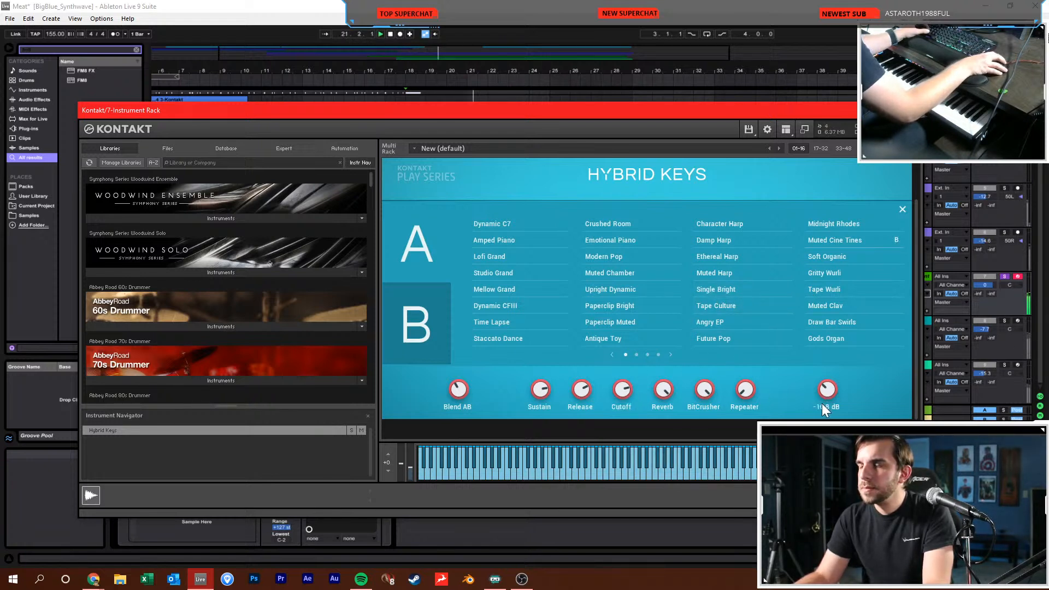
{"action": "key", "text": "space"}
{"action": "left_click", "coordinate": [912, 110]}
{"action": "key", "text": "ctrl+s"}
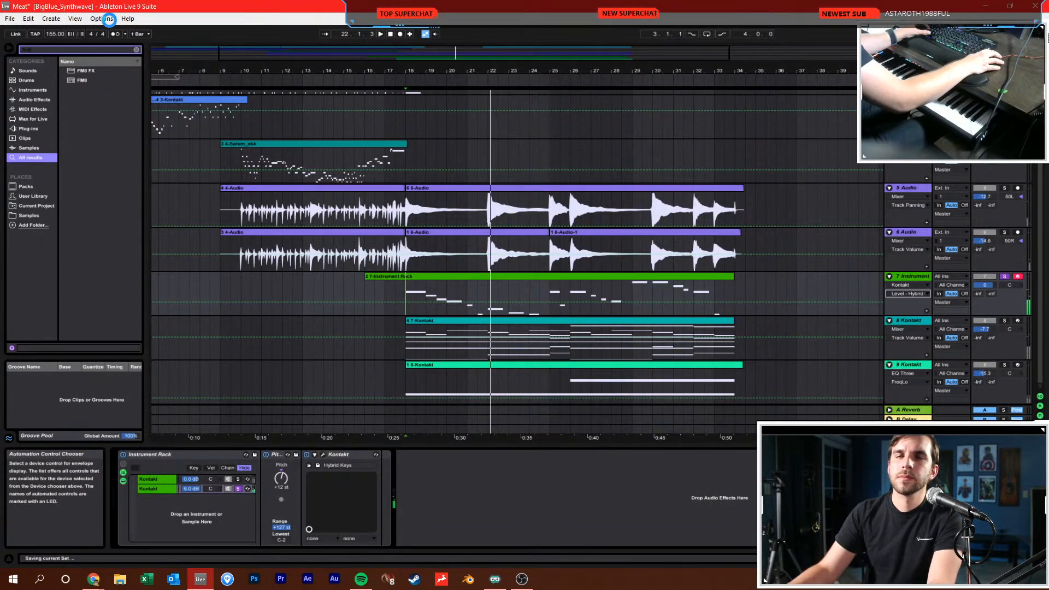
Check the audio driver, sample rate, buffer size and latency settings in the preferences, and close them
{"action": "left_click", "coordinate": [108, 19]}
{"action": "left_click", "coordinate": [198, 293]}
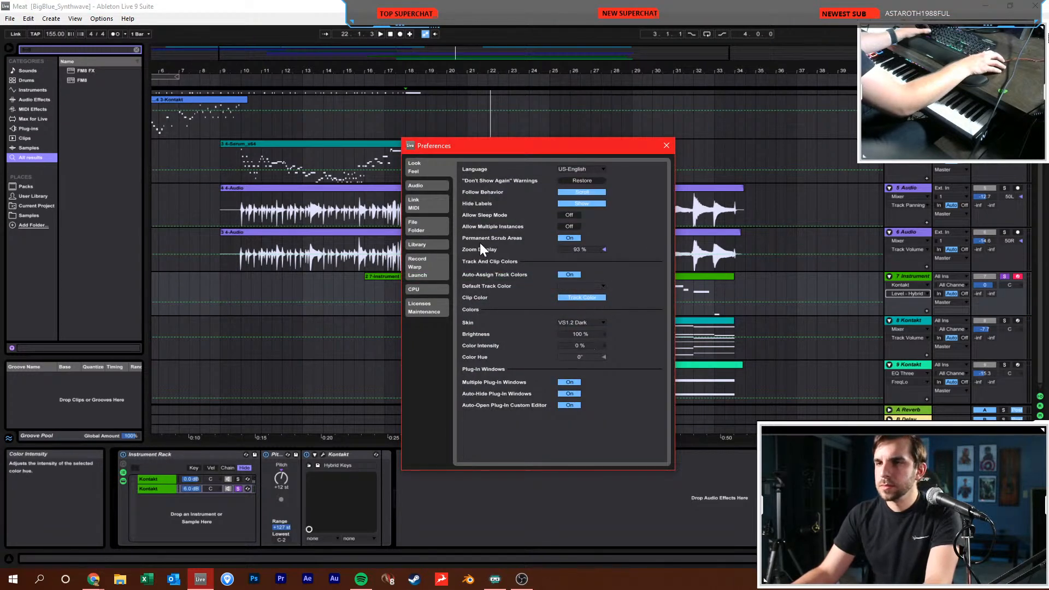
{"action": "left_click", "coordinate": [424, 186]}
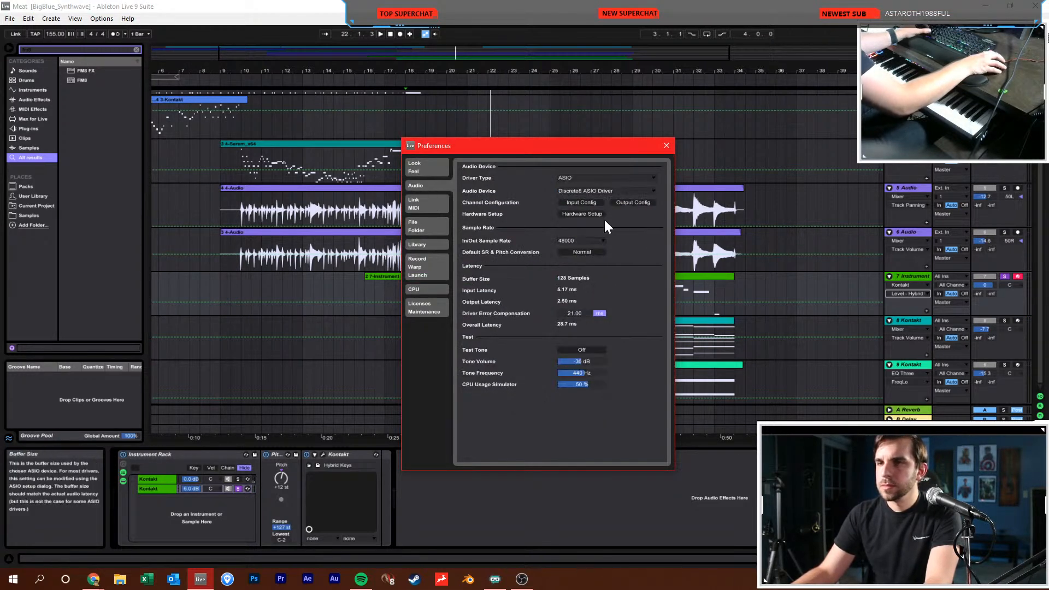
{"action": "left_click", "coordinate": [667, 146]}
Unsolo the Hybrid Keys chain, play the section from bar 18, and lower the Tubular Bells chain's volume
{"action": "left_click", "coordinate": [378, 287]}
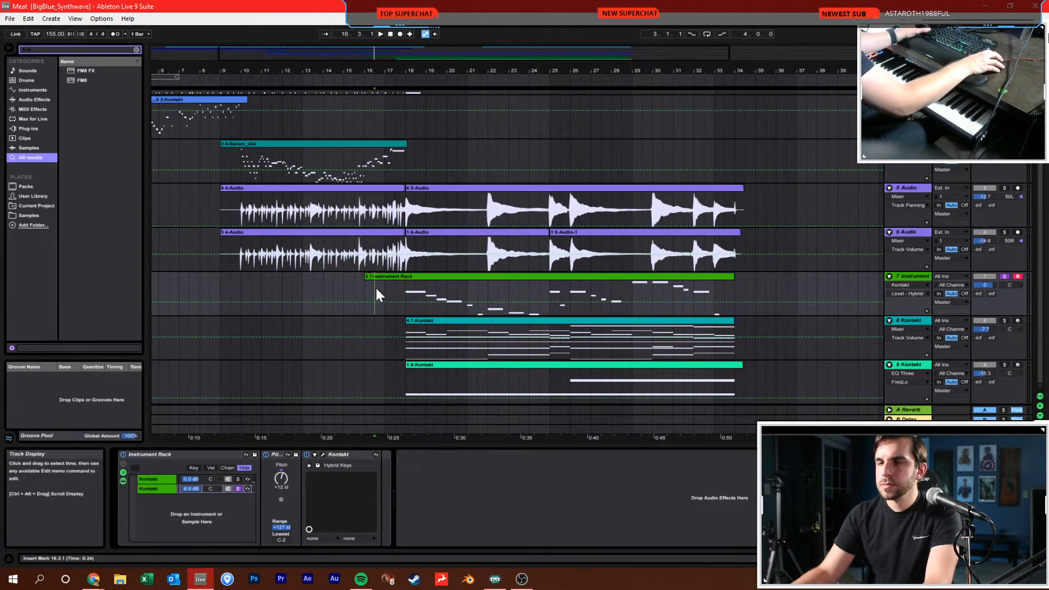
{"action": "left_click", "coordinate": [238, 488]}
{"action": "key", "text": "space"}
{"action": "left_click", "coordinate": [405, 288]}
{"action": "key", "text": "space"}
{"action": "key", "text": "space"}
{"action": "left_click_drag", "start_coordinate": [191, 479], "coordinate": [192, 492]}
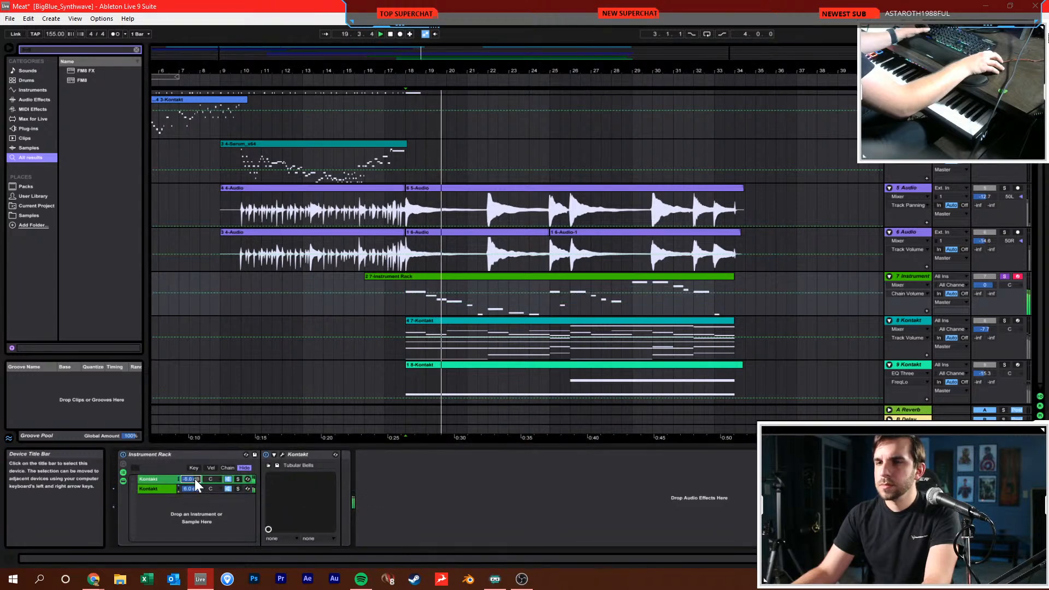
Replace Hybrid Keys in the second chain with Bell Computer.nki from the Kontakt Factory Library's Synth mallets
{"action": "left_click", "coordinate": [174, 484]}
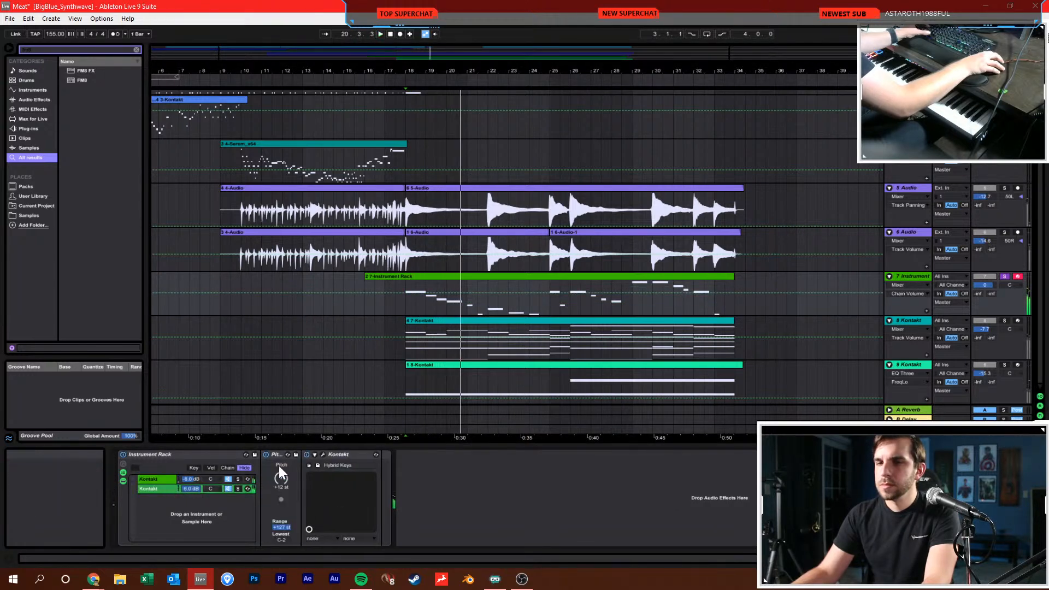
{"action": "left_click", "coordinate": [320, 452]}
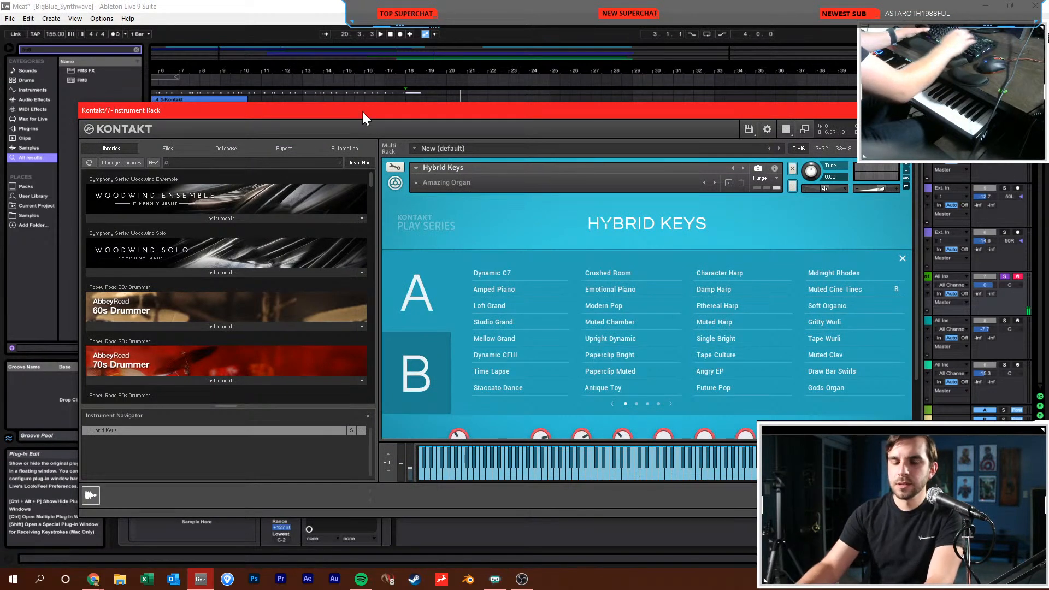
{"action": "type", "text": "kontak"}
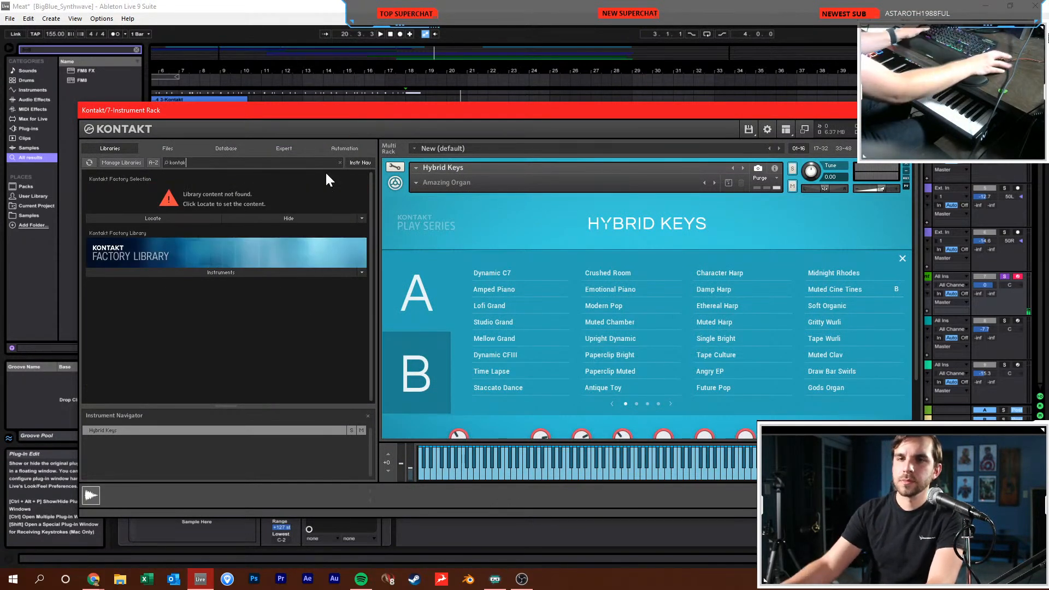
{"action": "left_click", "coordinate": [256, 272]}
{"action": "double_click", "coordinate": [115, 284]}
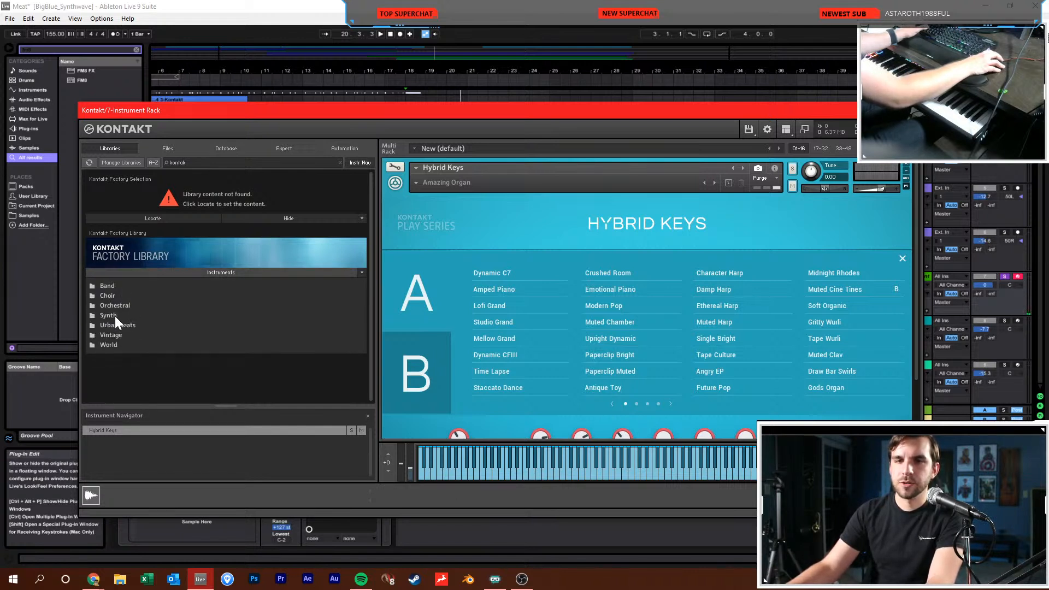
{"action": "double_click", "coordinate": [109, 316]}
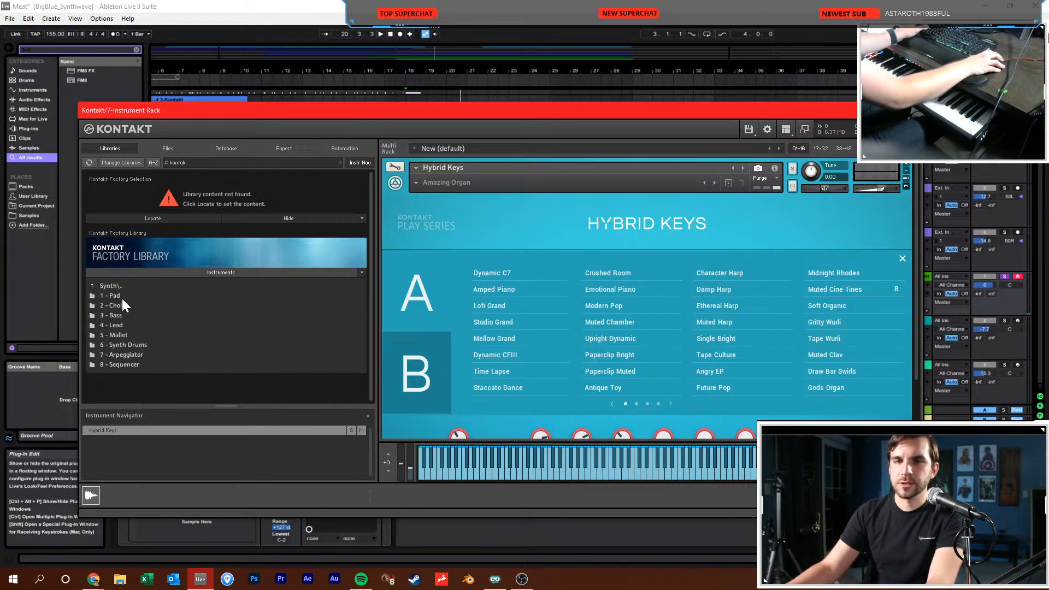
{"action": "double_click", "coordinate": [118, 334]}
{"action": "double_click", "coordinate": [116, 240]}
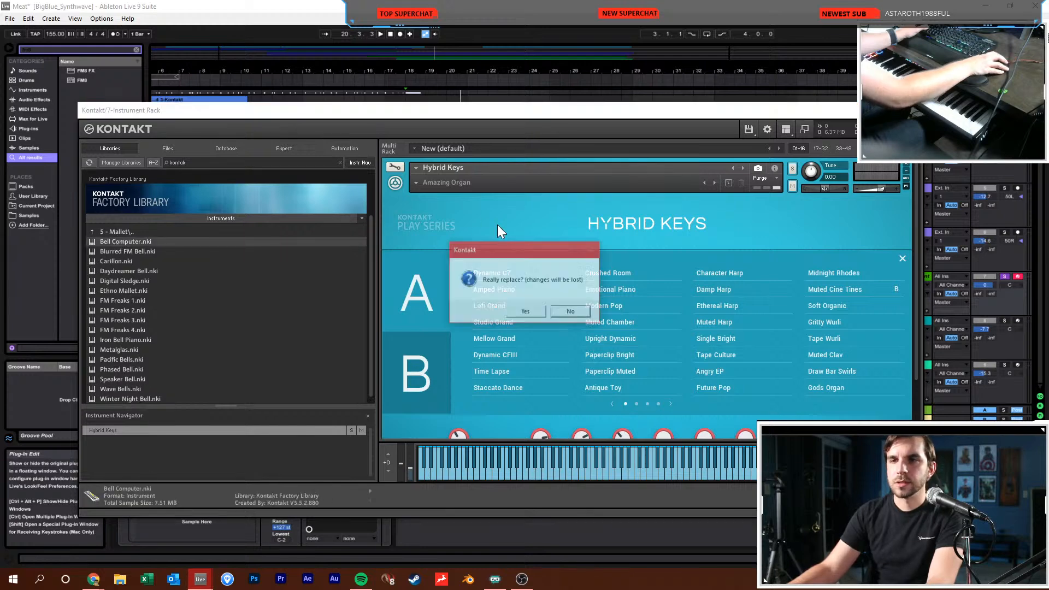
{"action": "left_click", "coordinate": [527, 311]}
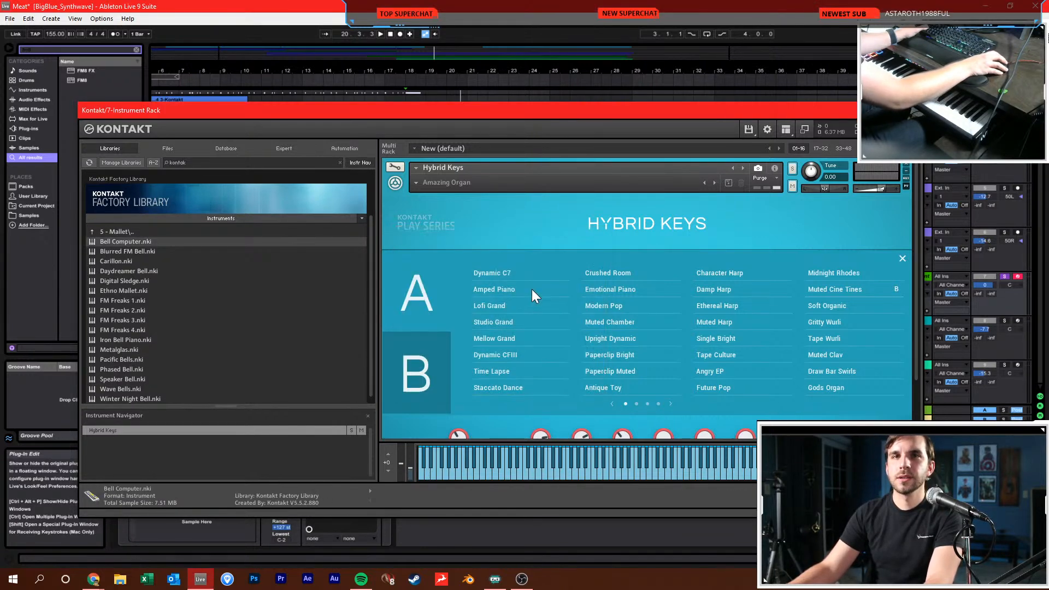
{"action": "left_click_drag", "start_coordinate": [523, 112], "coordinate": [752, 91]}
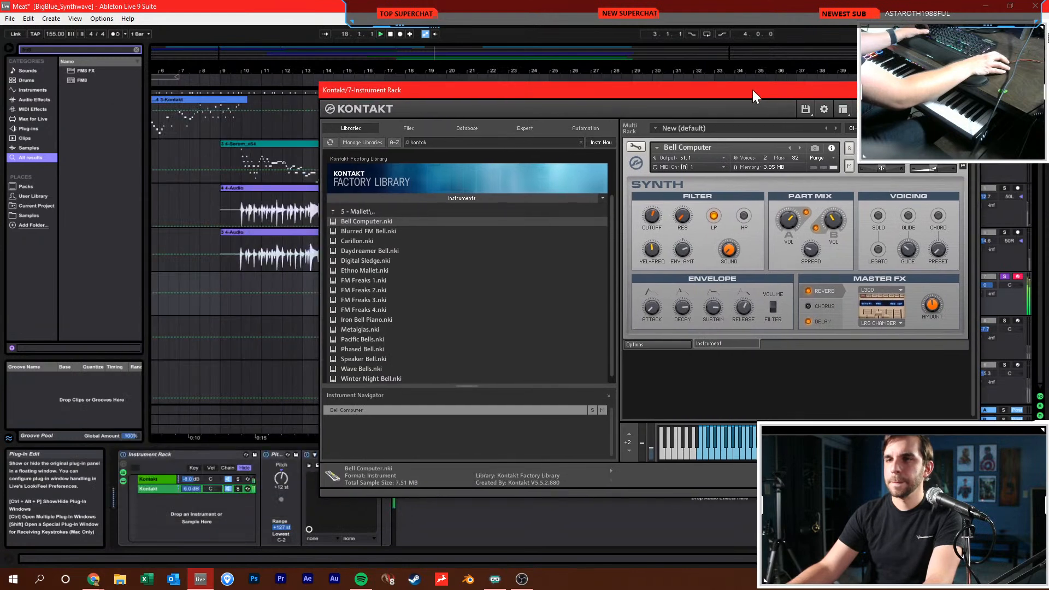
Set the Bell Computer chain's volume to -7.4 dB and adjust its envelope and part volumes during playback
{"action": "left_click_drag", "start_coordinate": [191, 489], "coordinate": [191, 494]}
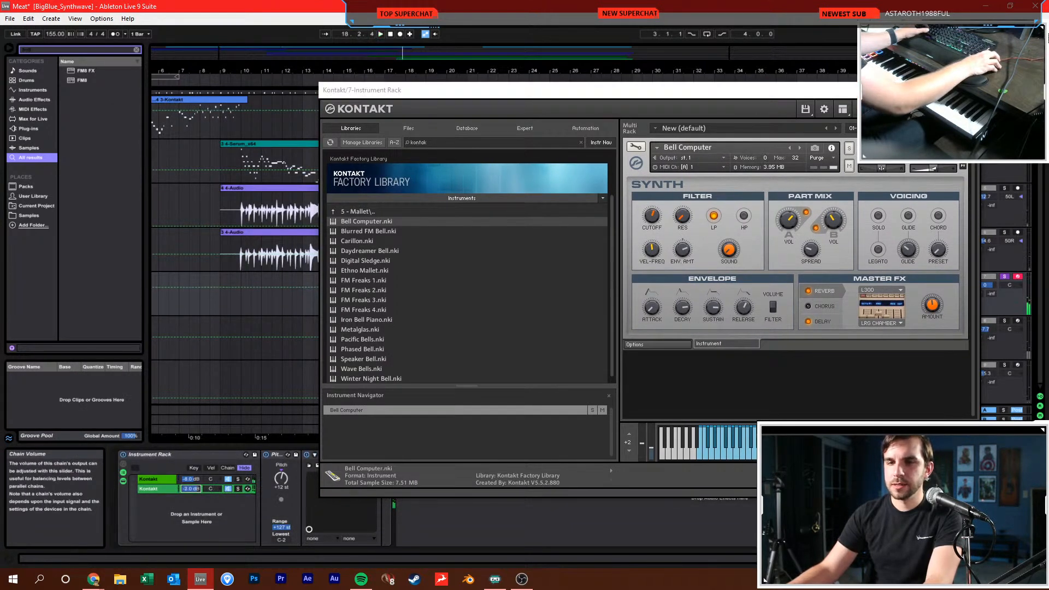
{"action": "left_click_drag", "start_coordinate": [707, 311], "coordinate": [702, 291]}
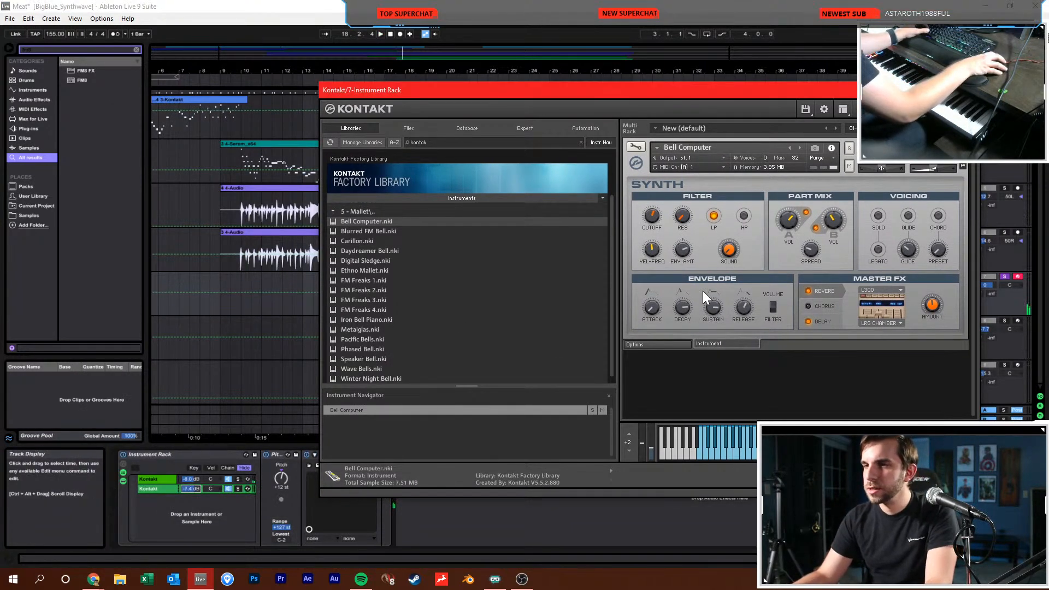
{"action": "key", "text": "space"}
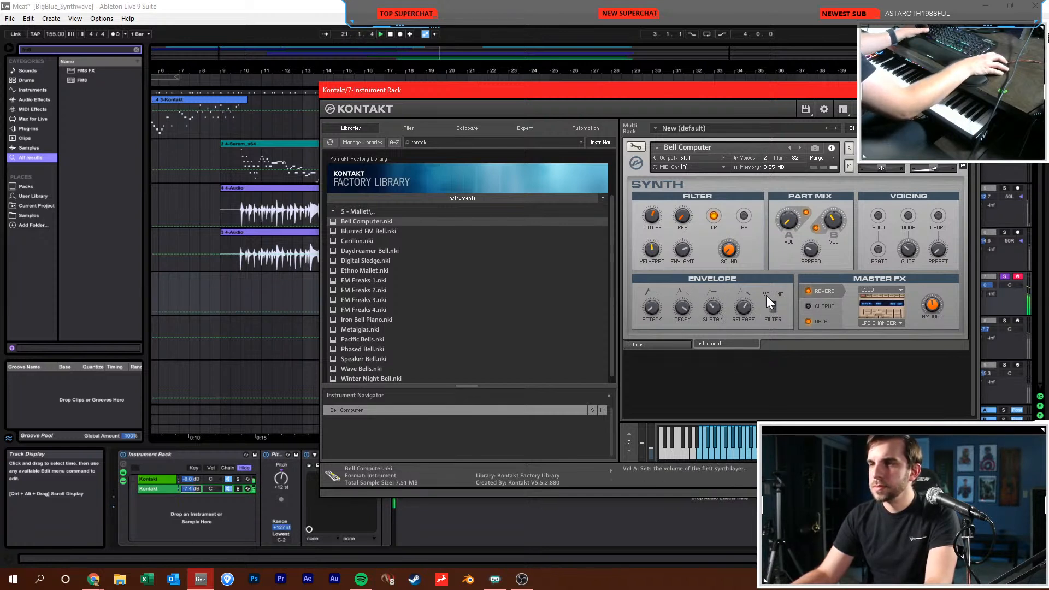
{"action": "left_click_drag", "start_coordinate": [792, 218], "coordinate": [795, 220]}
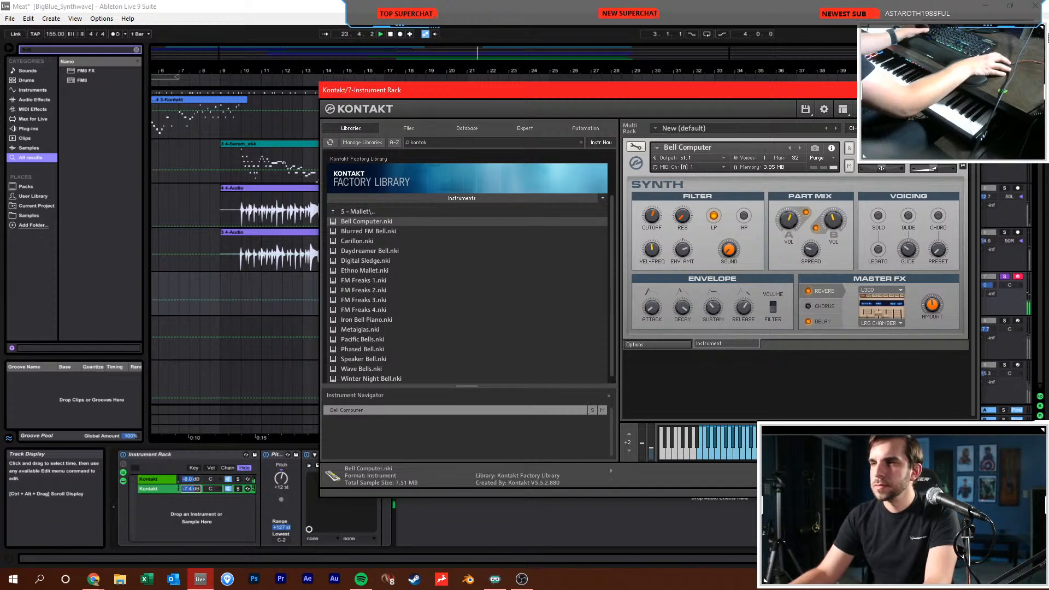
Add EQ Eight after Bell Computer and shape its first band into a low cut at about 465 Hz
{"action": "left_click", "coordinate": [967, 90]}
{"action": "key", "text": "BackSpace"}
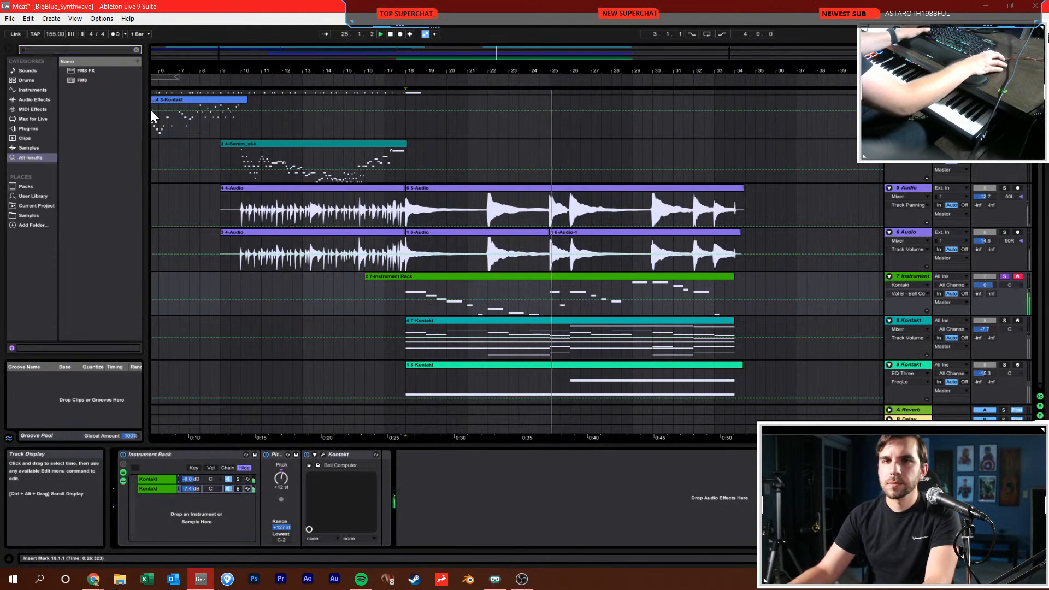
{"action": "left_click_drag", "start_coordinate": [87, 80], "coordinate": [501, 499]}
{"action": "left_click", "coordinate": [433, 534]}
{"action": "left_click", "coordinate": [431, 481]}
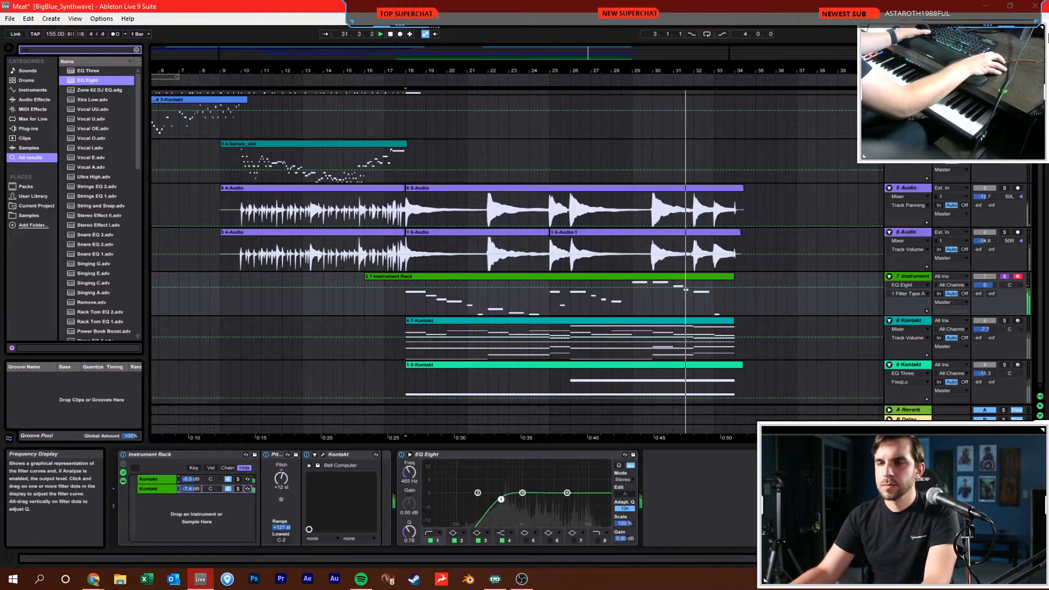
Lower the Bell Computer chain to about -11.2 dB, unsolo the Instrument Rack track, and save the Live Set
{"action": "key", "text": "space"}
{"action": "key", "text": "space"}
{"action": "mouse_move", "coordinate": [186, 489]}
{"action": "left_mouse_down"}
{"action": "mouse_move", "coordinate": [186, 498]}
{"action": "mouse_move", "coordinate": [189, 476]}
{"action": "mouse_move", "coordinate": [189, 486]}
{"action": "left_mouse_up"}
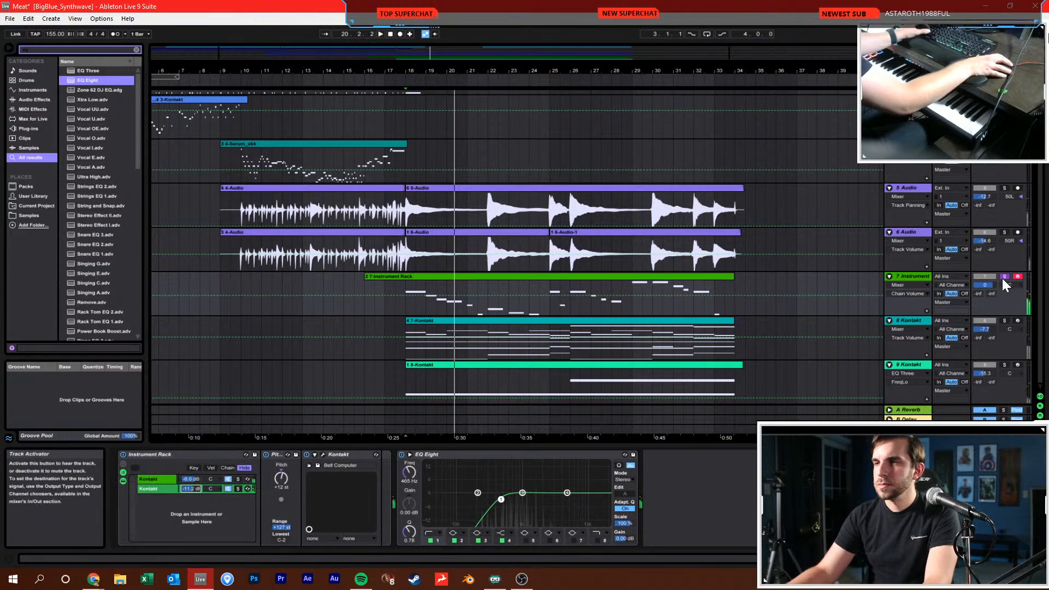
{"action": "key", "text": "ctrl+s"}
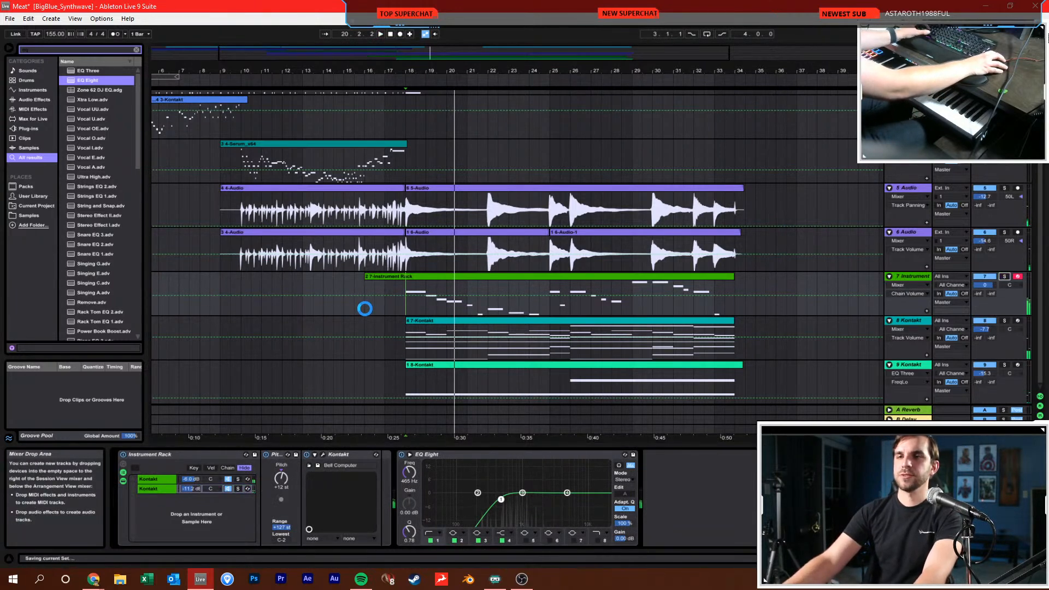
Play the full arrangement from bar 16 to hear the layered bells in the mix
{"action": "key", "text": "space"}
{"action": "left_click", "coordinate": [365, 309]}
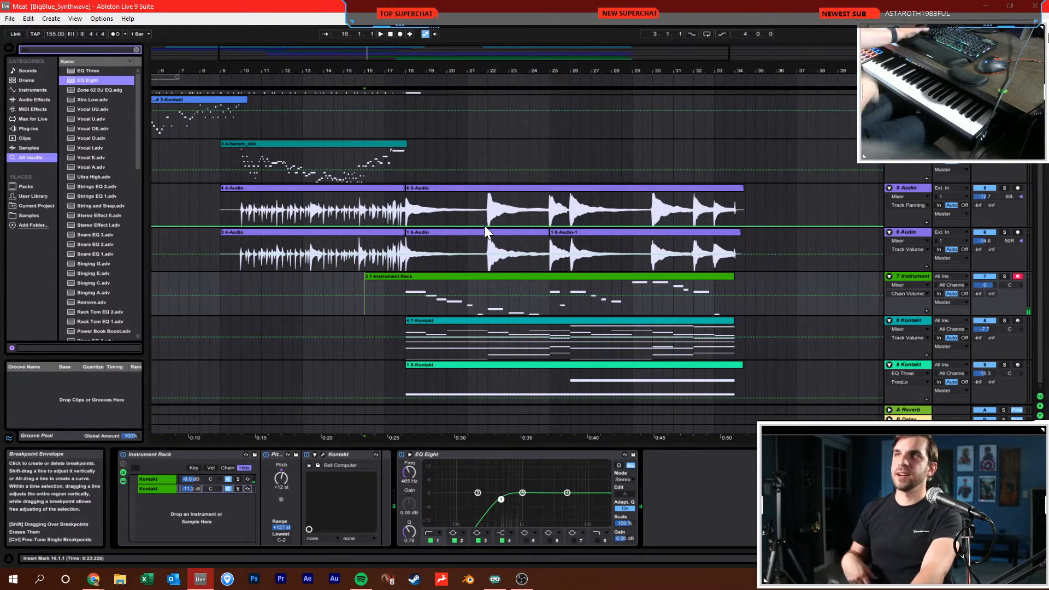
{"action": "key", "text": "space"}
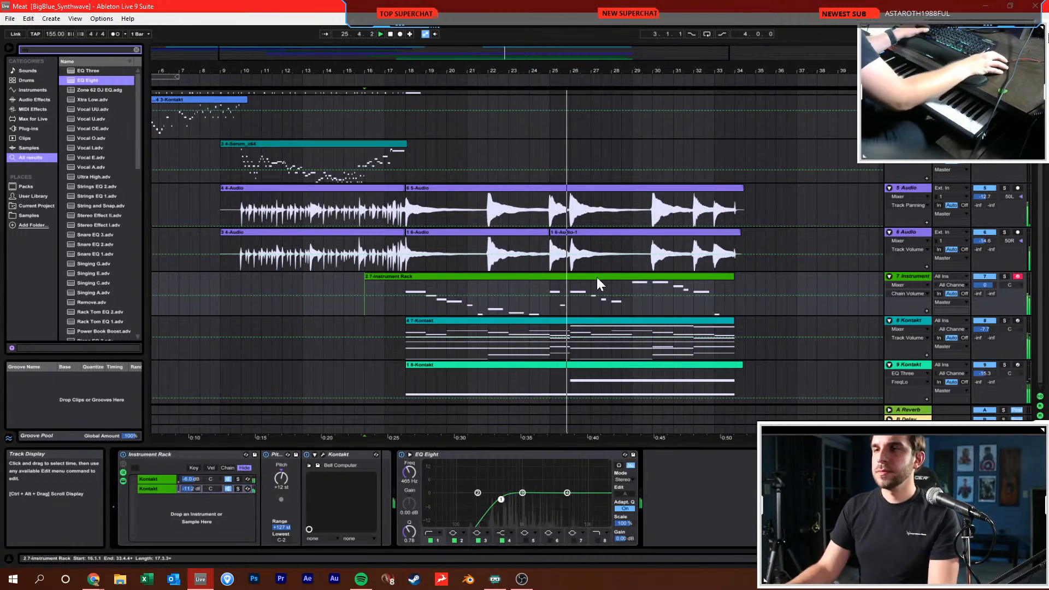
Inspect the Slate Digital FG-X settings and meters on the master track during playback, and close the plug-in
{"action": "scroll", "coordinate": [728, 283], "scroll_direction": "up", "scroll_amount": 3}
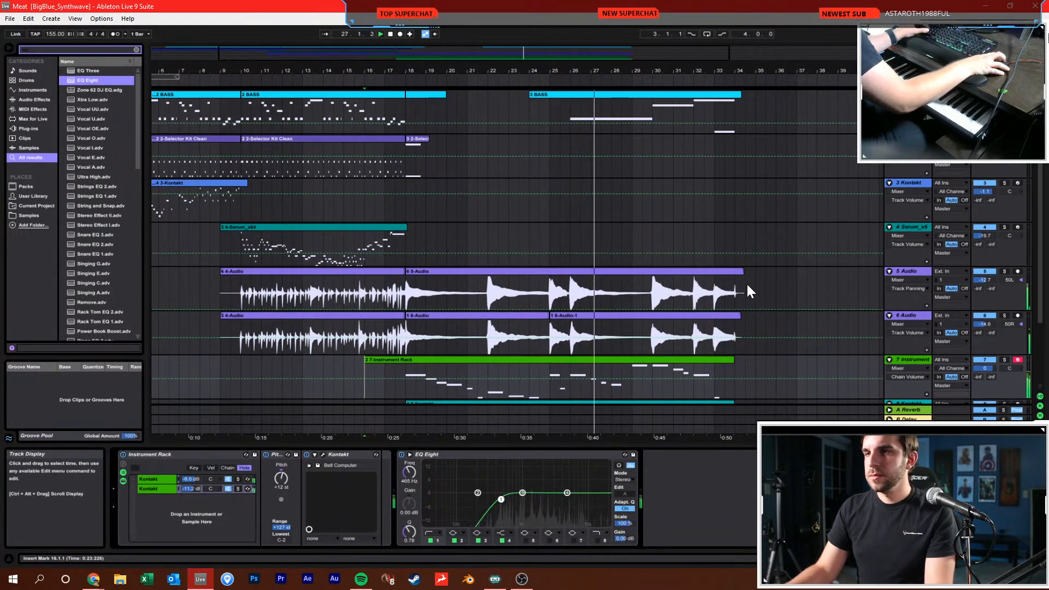
{"action": "left_click", "coordinate": [907, 428]}
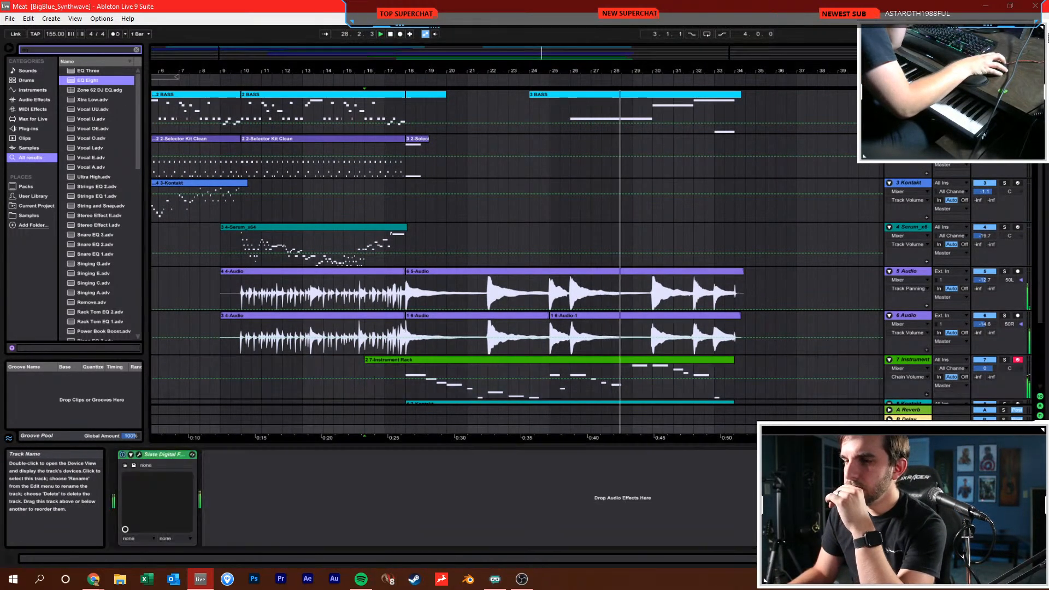
{"action": "left_click", "coordinate": [137, 454]}
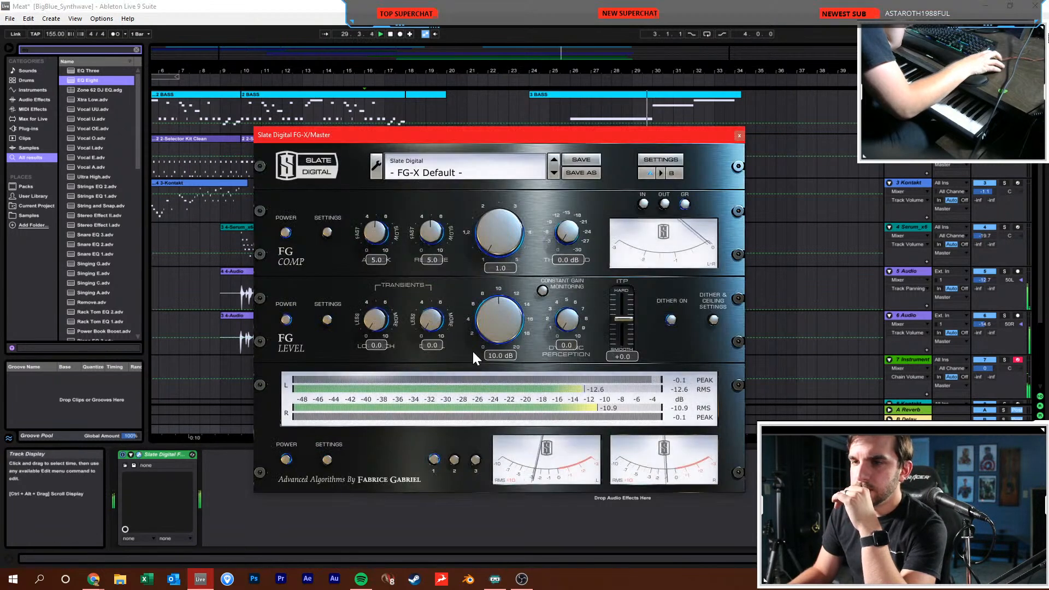
{"action": "left_click", "coordinate": [739, 135]}
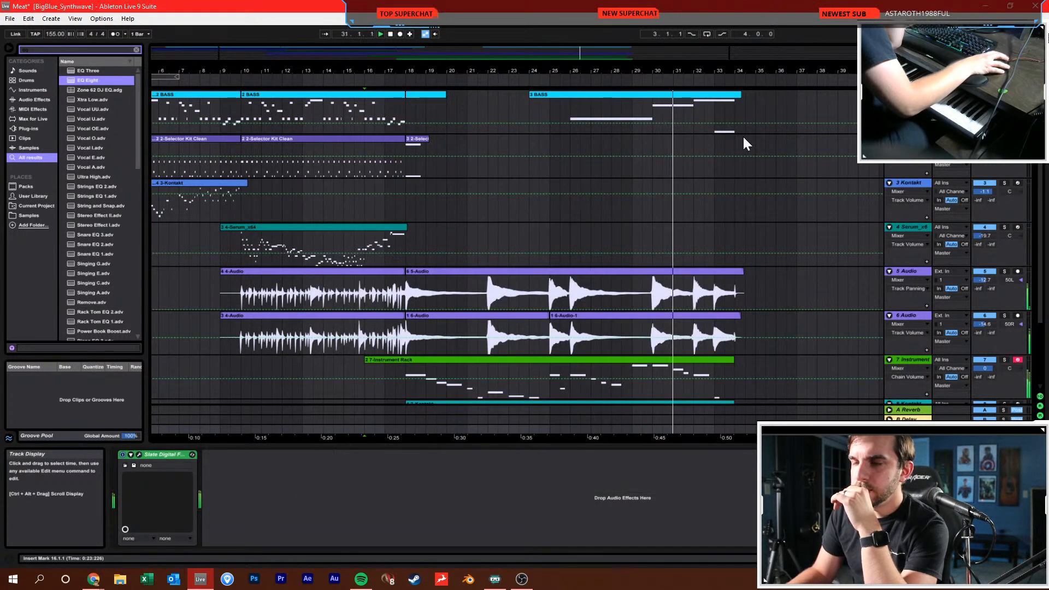
Place the insert marker on the 5 Audio track past the section's end and save the Live Set
{"action": "left_click", "coordinate": [778, 238]}
{"action": "left_click", "coordinate": [765, 286]}
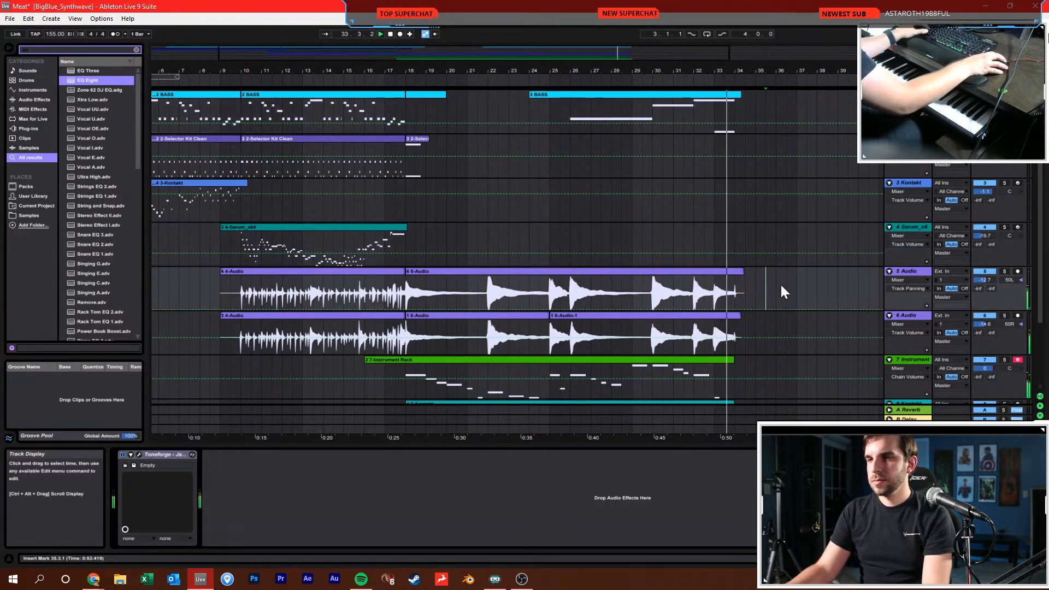
{"action": "key", "text": "ctrl+s"}
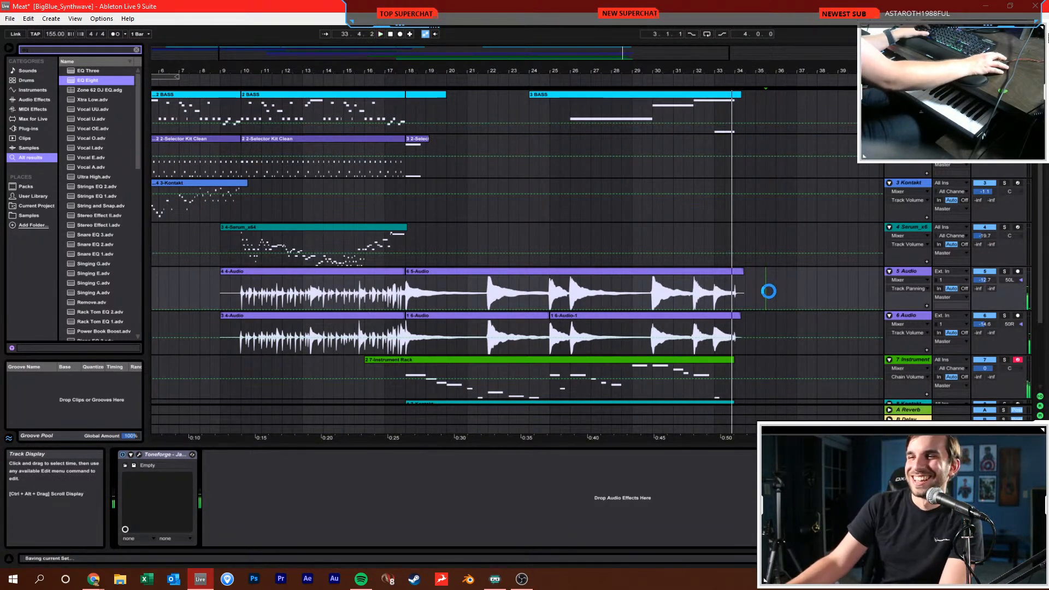
Place the insert marker at bar 25 on the Serum_x64 track and set the song tempo to 50 BPM
{"action": "scroll", "coordinate": [764, 293], "scroll_direction": "down", "scroll_amount": 3}
{"action": "scroll", "coordinate": [749, 290], "scroll_direction": "up", "scroll_amount": 2}
{"action": "left_click", "coordinate": [590, 213]}
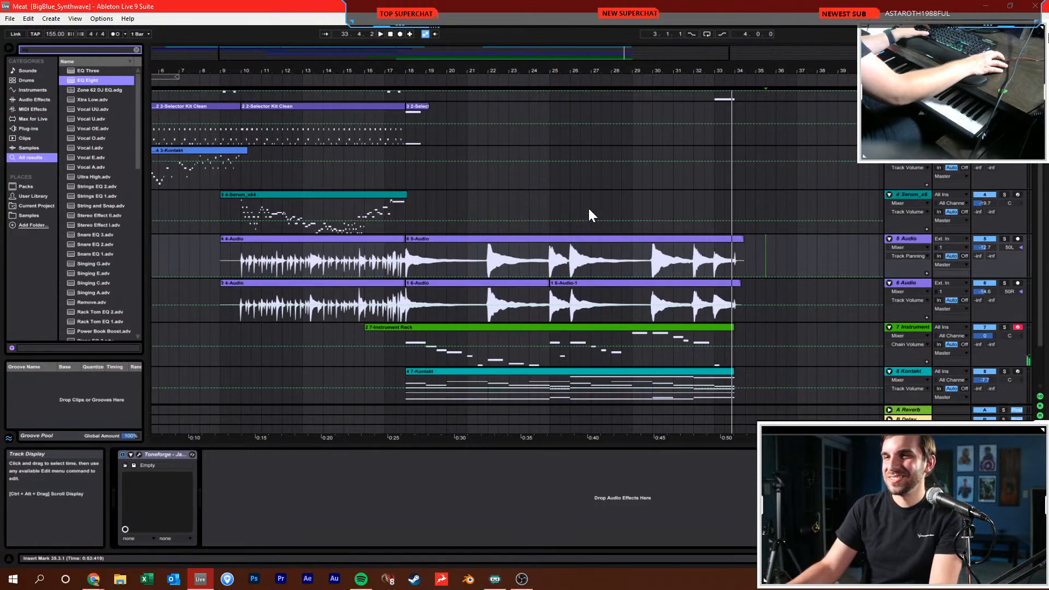
{"action": "left_click", "coordinate": [549, 205]}
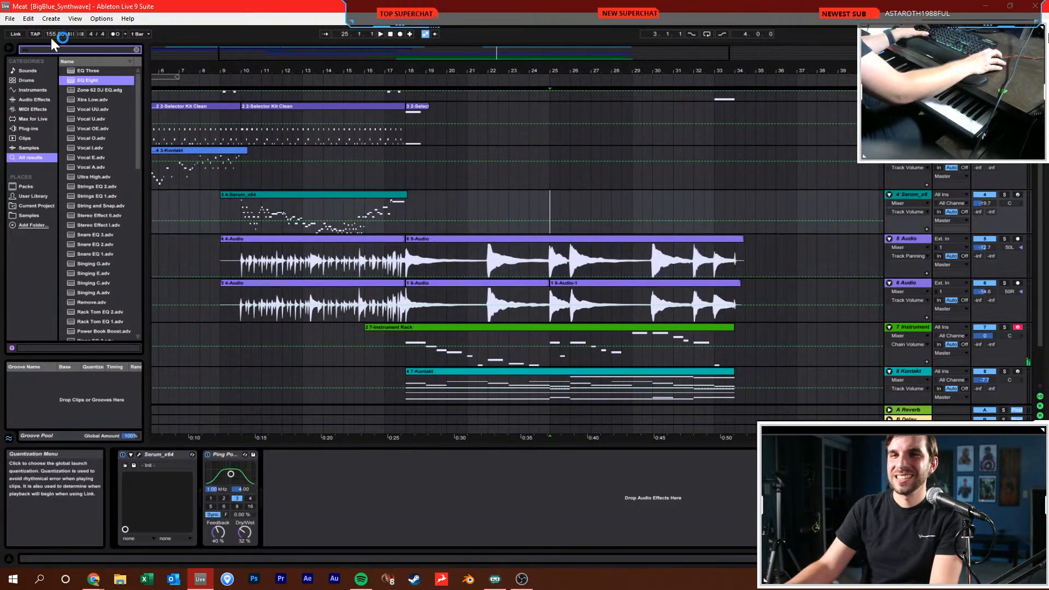
{"action": "type", "text": "50"}
{"action": "key", "text": "Return"}
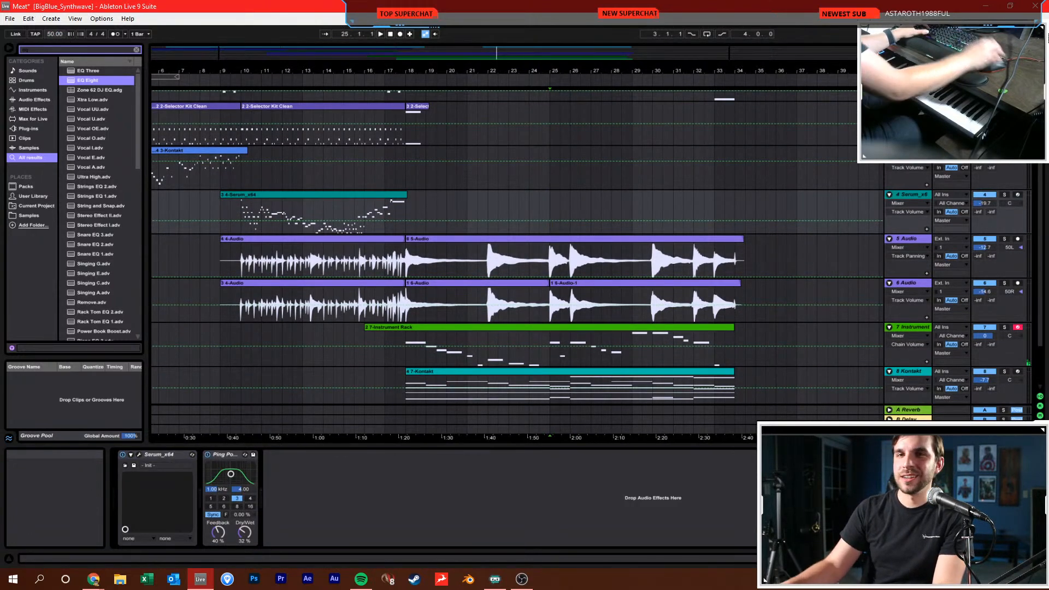
Arm the Serum_x64 track, record a short take from bar 22.3, and turn on the metronome
{"action": "left_click", "coordinate": [488, 205]}
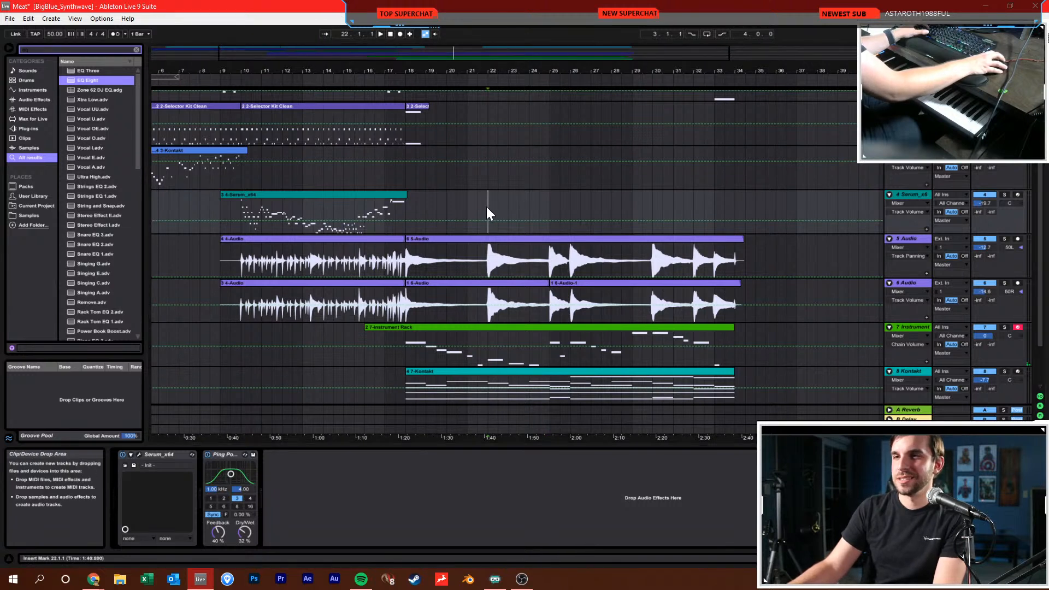
{"action": "left_click", "coordinate": [499, 205]}
{"action": "left_click", "coordinate": [1014, 195]}
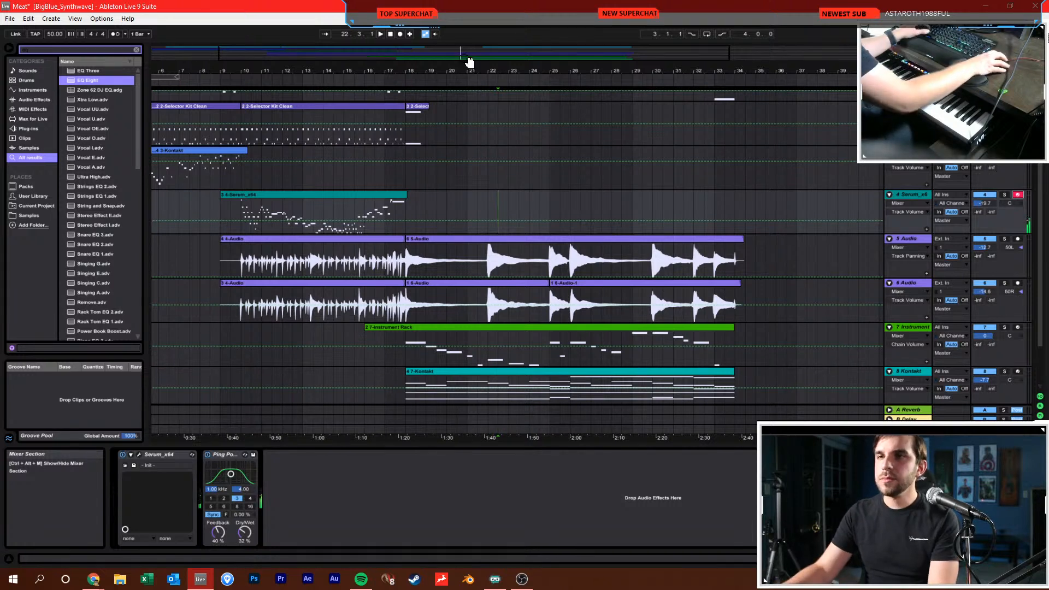
{"action": "left_click", "coordinate": [399, 34]}
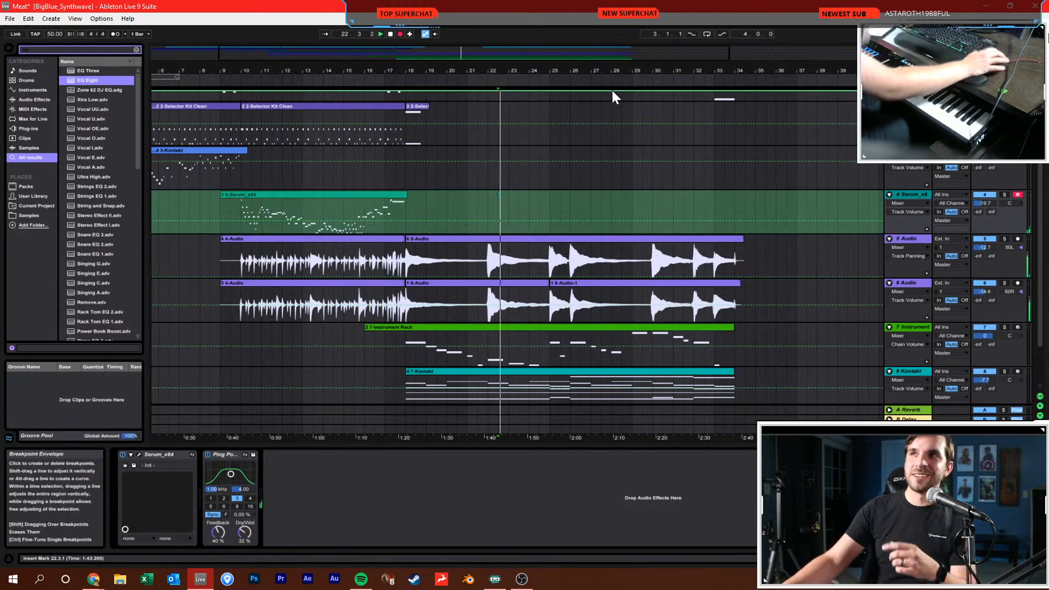
{"action": "left_click", "coordinate": [115, 34]}
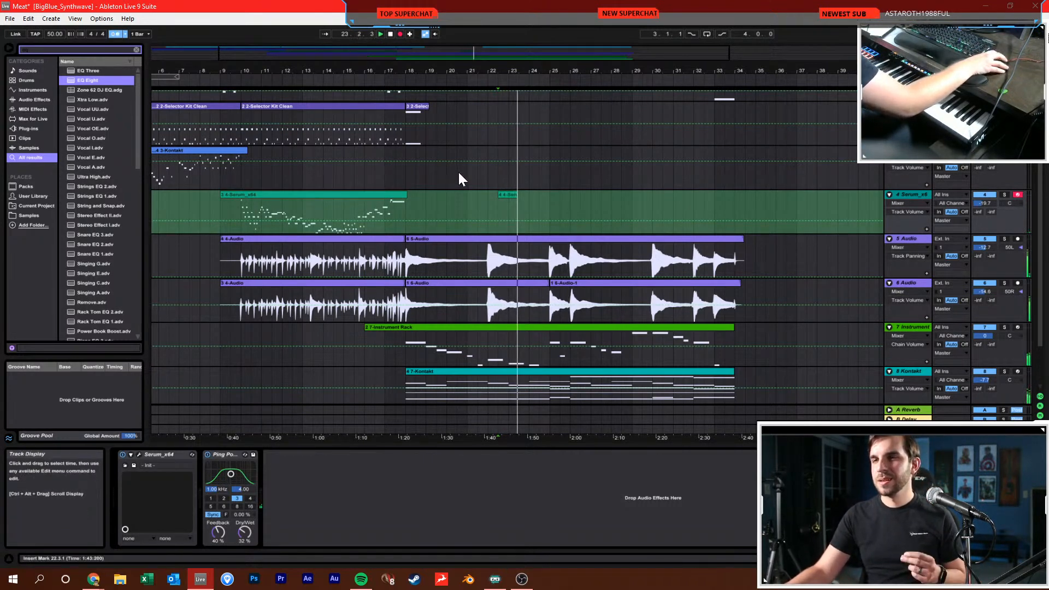
{"action": "key", "text": "space"}
Place the insert marker at bar 26 on the Serum_x64 track and record a melody up to bar 30
{"action": "left_click", "coordinate": [540, 205]}
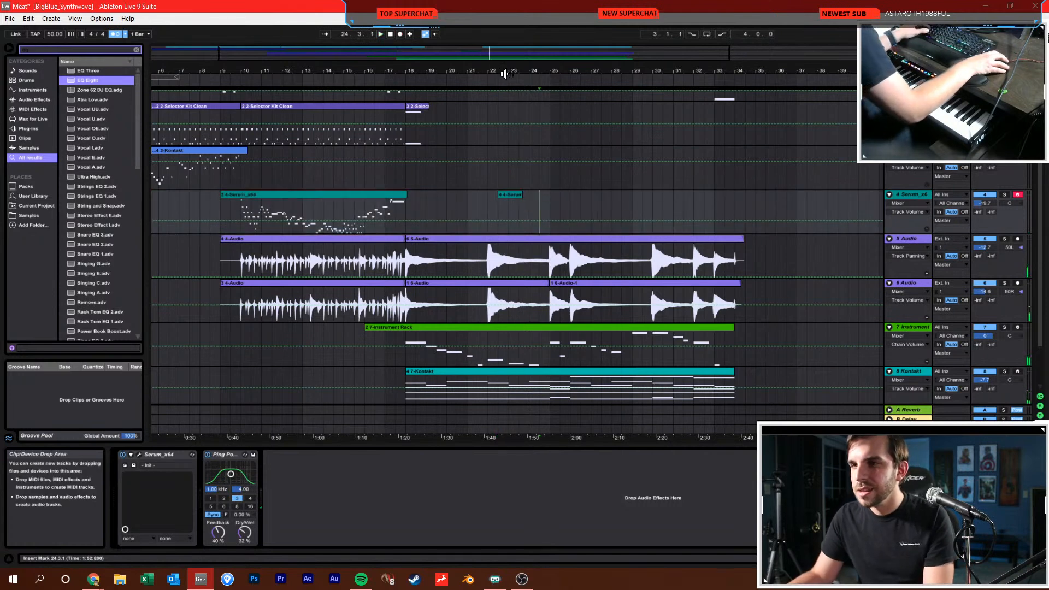
{"action": "left_click_drag", "start_coordinate": [546, 73], "coordinate": [497, 160]}
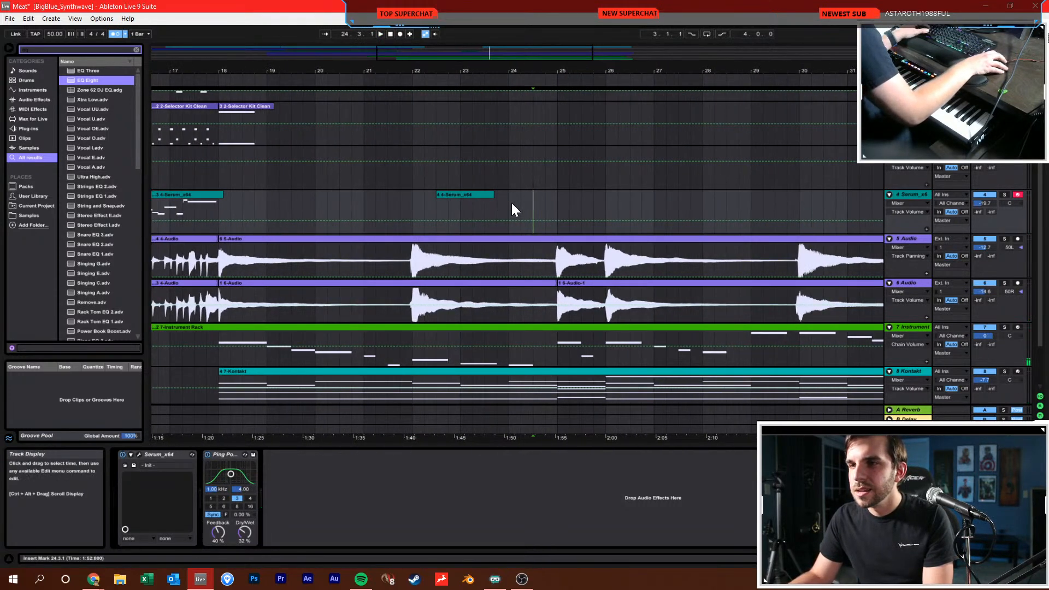
{"action": "left_click", "coordinate": [555, 205]}
{"action": "left_click", "coordinate": [401, 34]}
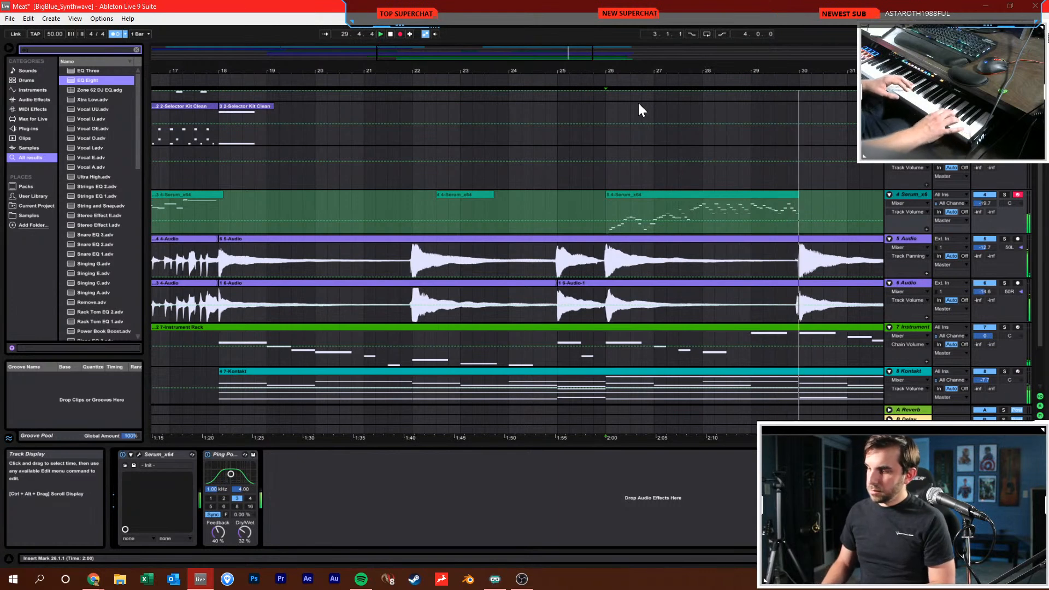
{"action": "key", "text": "F9"}
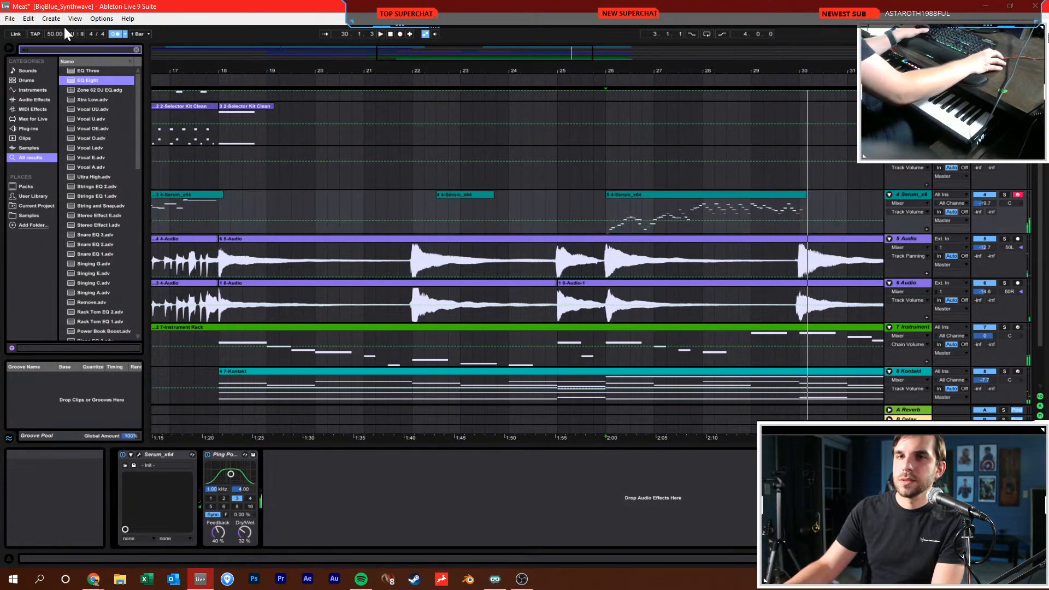
Set the song tempo to 122 BPM and play back the recorded Serum melody from bar 26
{"action": "type", "text": "122"}
{"action": "key", "text": "Return"}
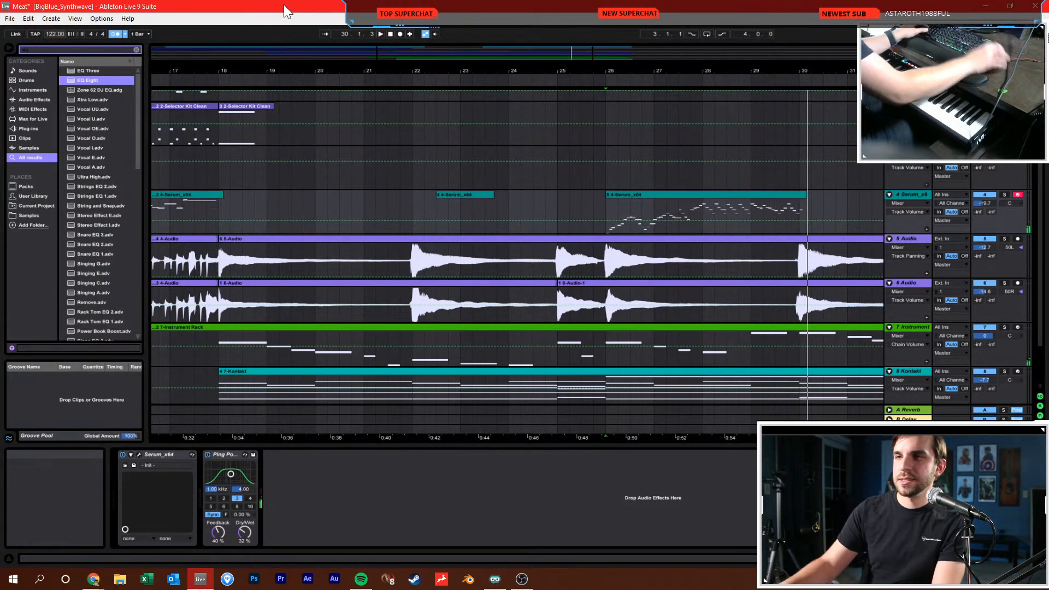
{"action": "left_click", "coordinate": [604, 209]}
{"action": "key", "text": "space"}
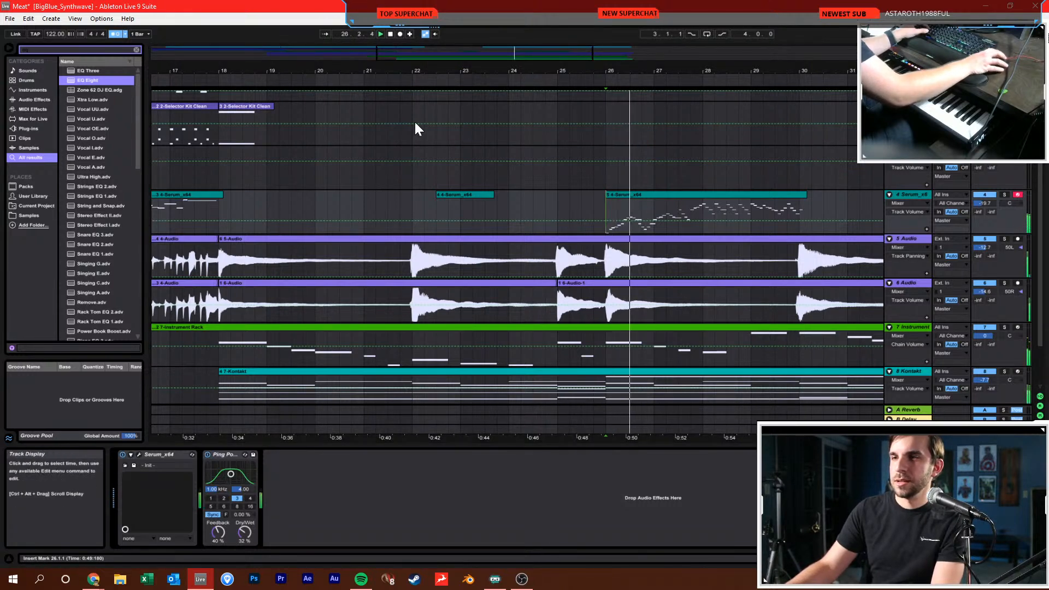
{"action": "key", "text": "space"}
Set the song tempo to 155 BPM and play the section from bar 25
{"action": "left_click", "coordinate": [57, 33]}
{"action": "type", "text": "155"}
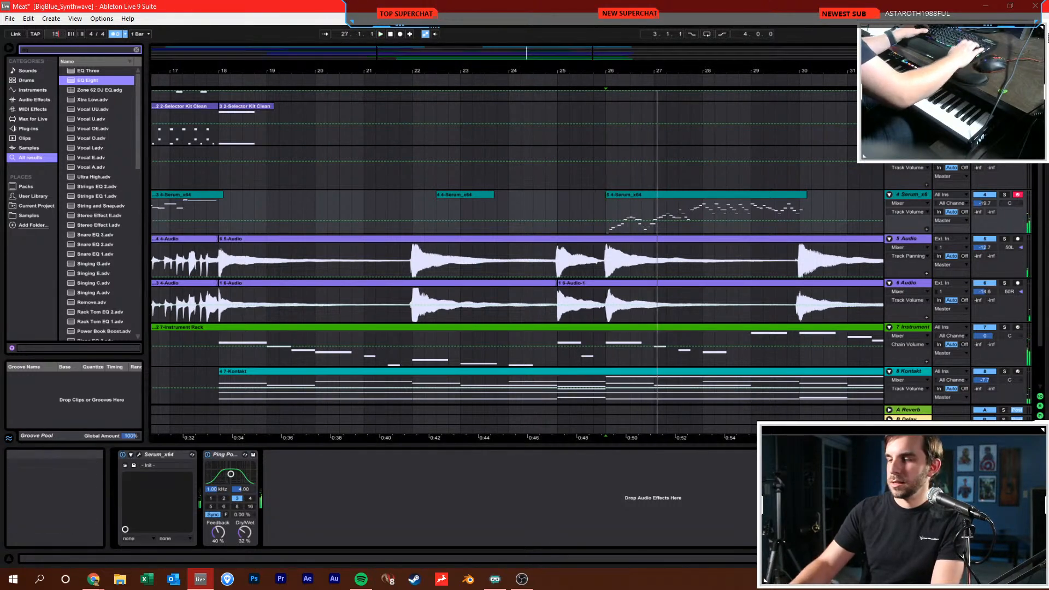
{"action": "key", "text": "Return"}
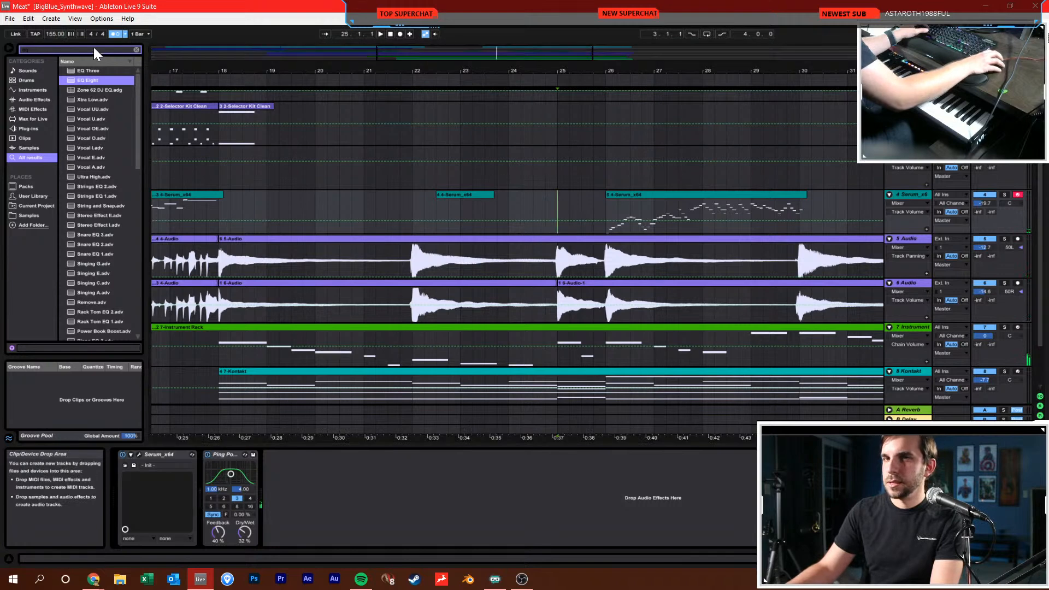
{"action": "left_click", "coordinate": [558, 209]}
{"action": "key", "text": "space"}
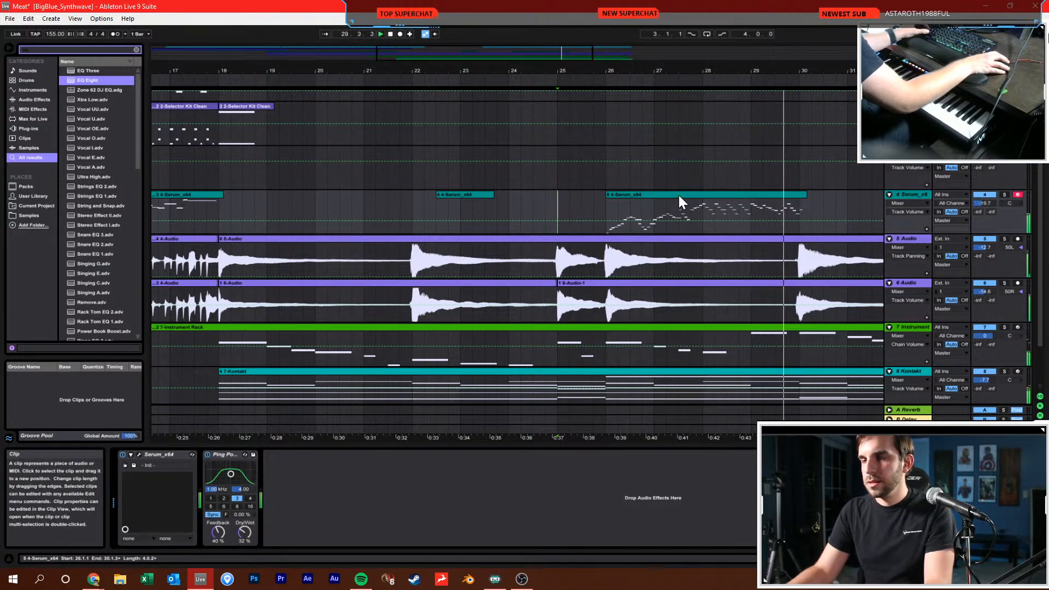
Set the song tempo to 50 BPM and raise the Serum_x64 track's volume to -14.2 dB
{"action": "left_click_drag", "start_coordinate": [826, 70], "coordinate": [532, 118]}
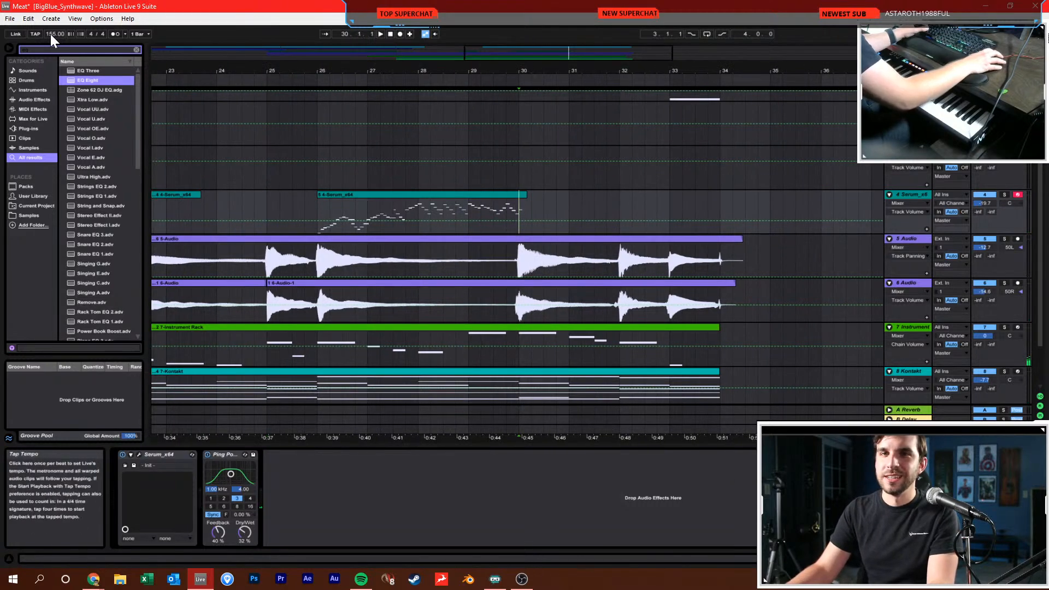
{"action": "type", "text": "50"}
{"action": "key", "text": "Return"}
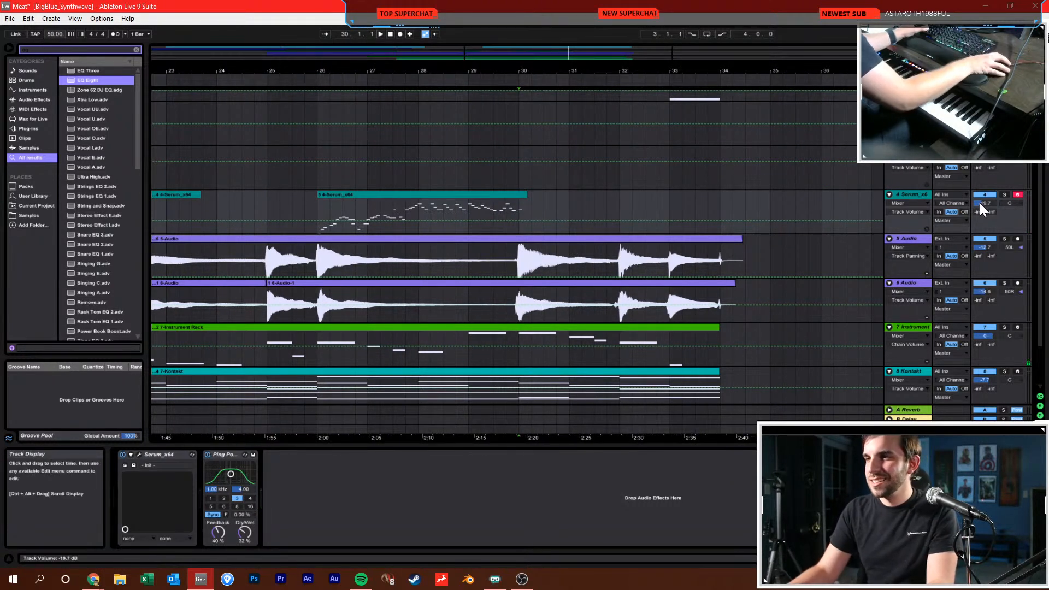
{"action": "left_click_drag", "start_coordinate": [981, 204], "coordinate": [982, 191]}
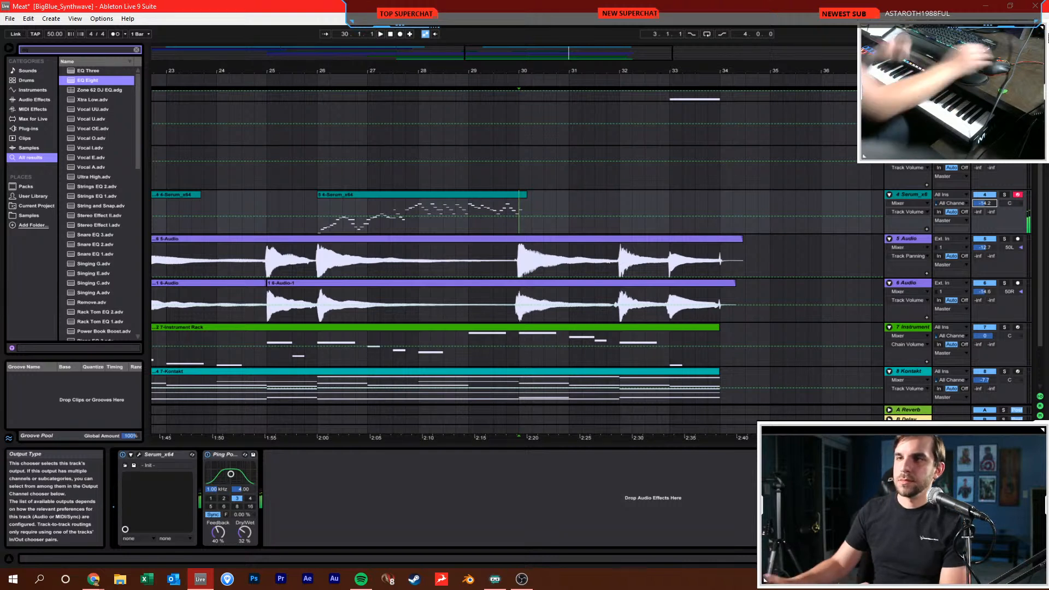
Try recording a Serum continuation from bar 30, undo the take, and turn on the metronome
{"action": "left_click", "coordinate": [397, 33]}
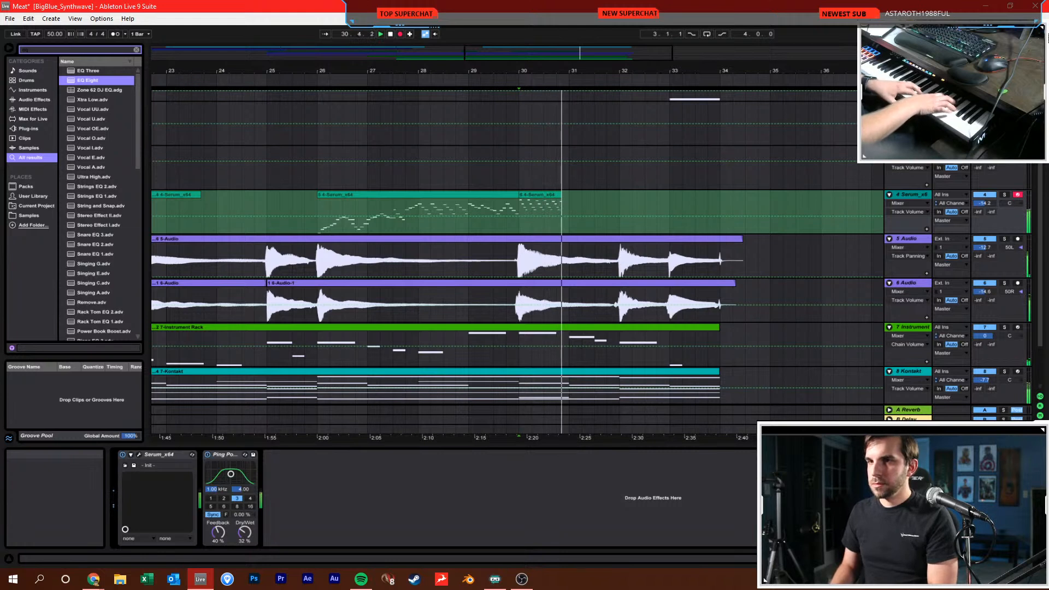
{"action": "key", "text": "F9"}
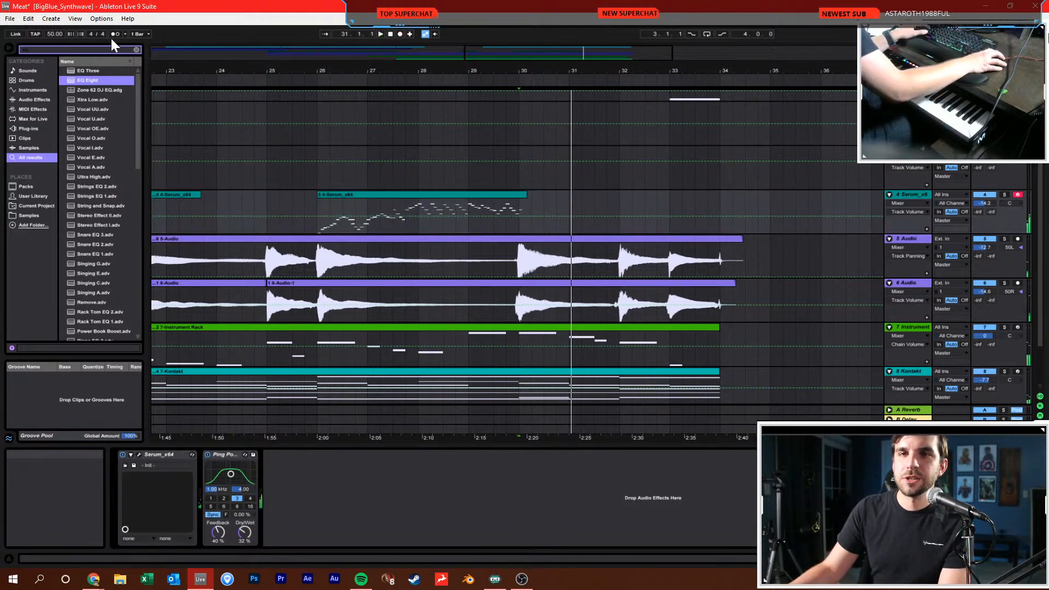
{"action": "left_click", "coordinate": [112, 34]}
{"action": "key", "text": "space"}
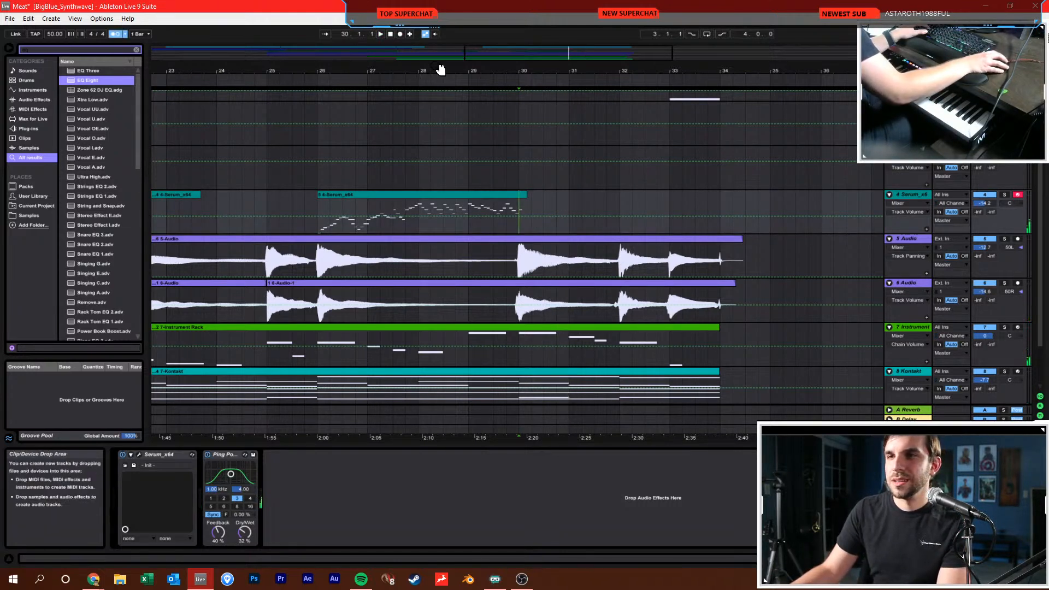
Try three more Serum takes from bar 30 at the slow tempo, undoing each one
{"action": "left_click", "coordinate": [400, 34]}
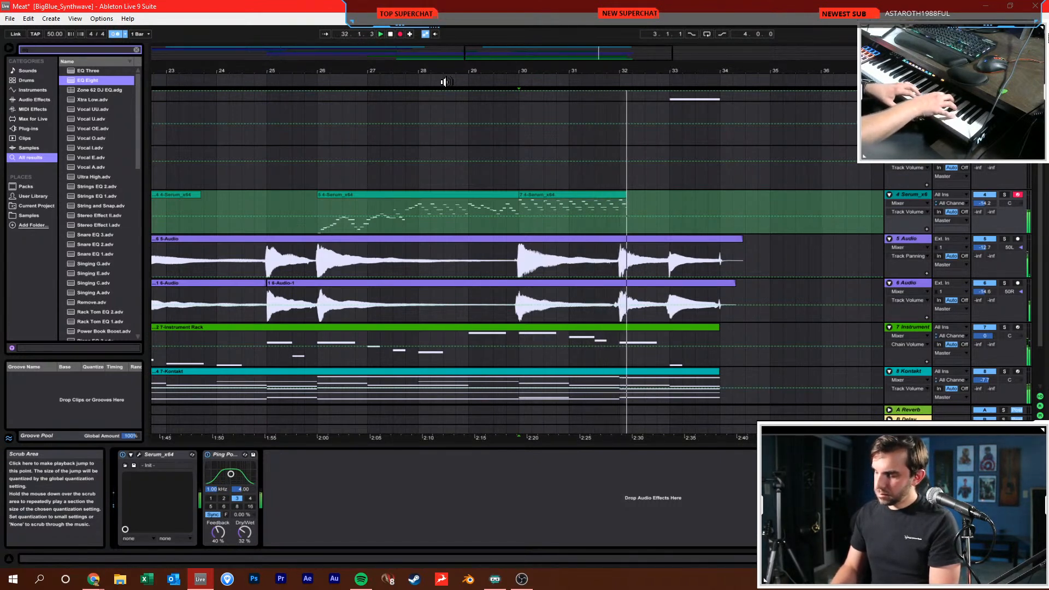
{"action": "key", "text": "ctrl+z"}
{"action": "left_click", "coordinate": [390, 34]}
{"action": "left_click", "coordinate": [400, 34]}
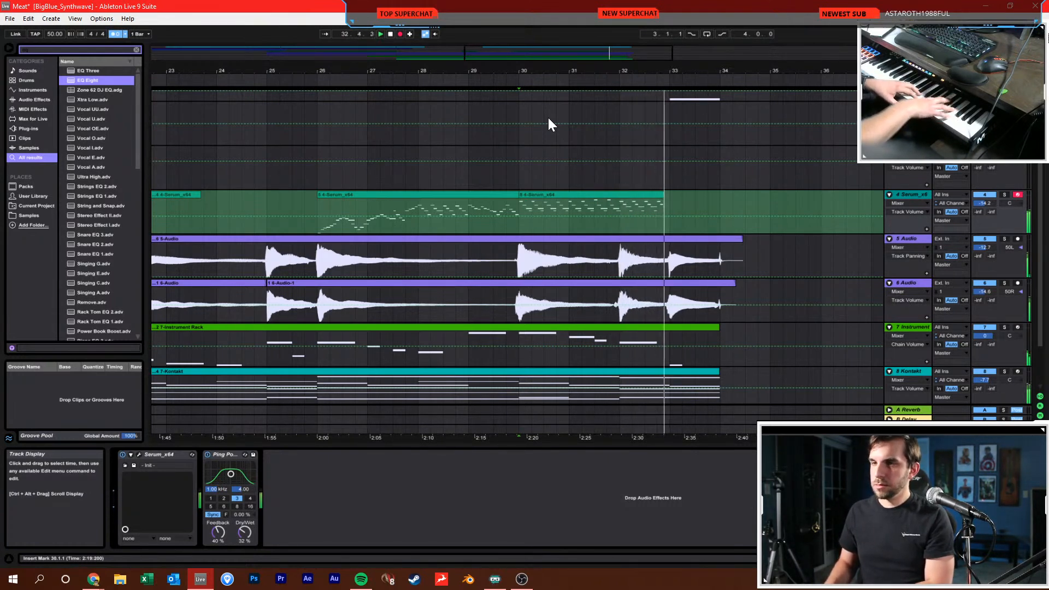
{"action": "key", "text": "space"}
{"action": "key", "text": "ctrl+z"}
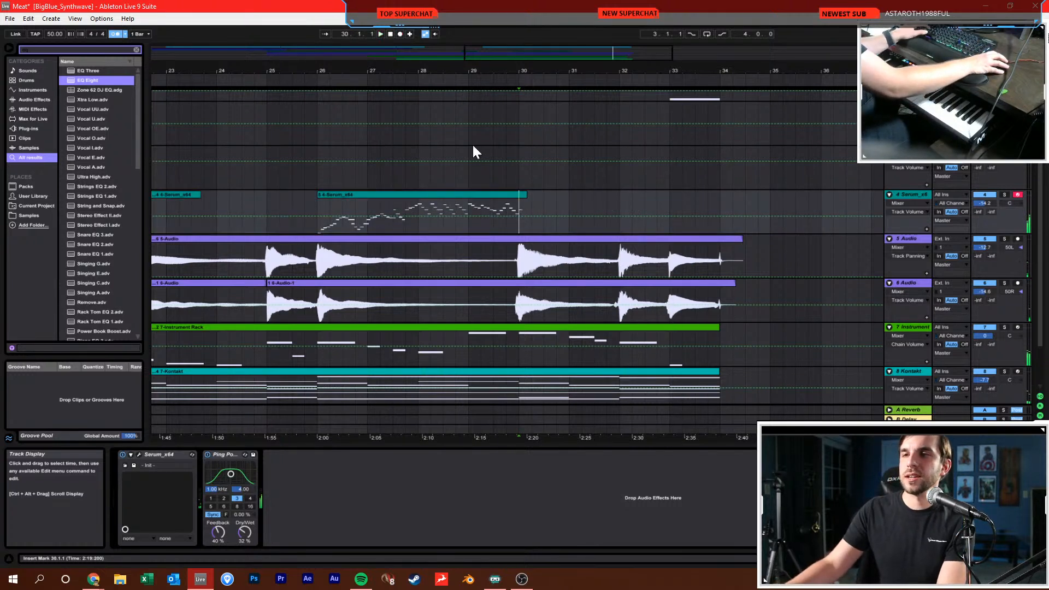
{"action": "left_click", "coordinate": [400, 34]}
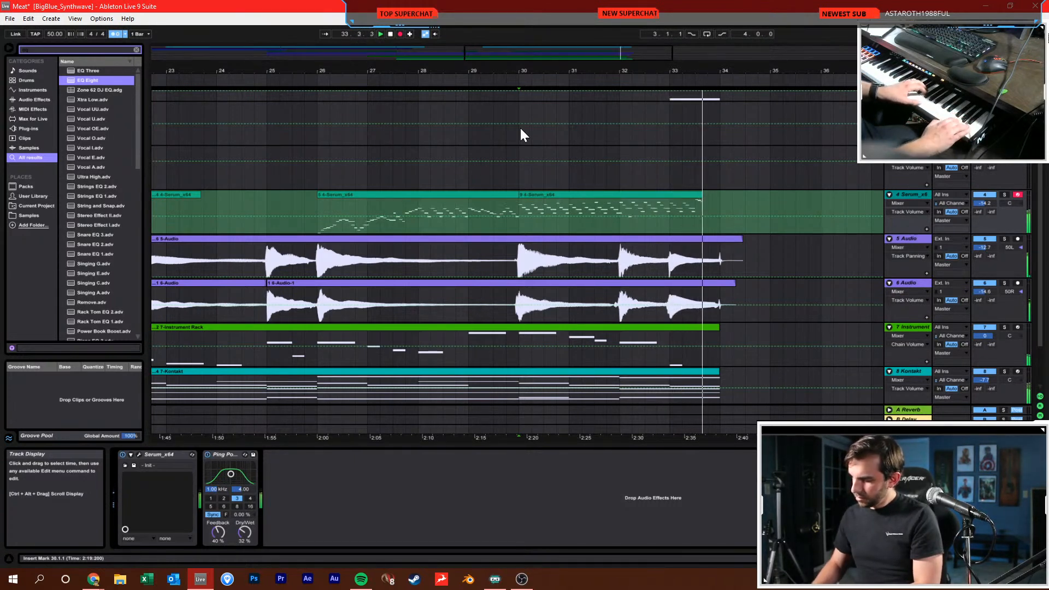
{"action": "key", "text": "space"}
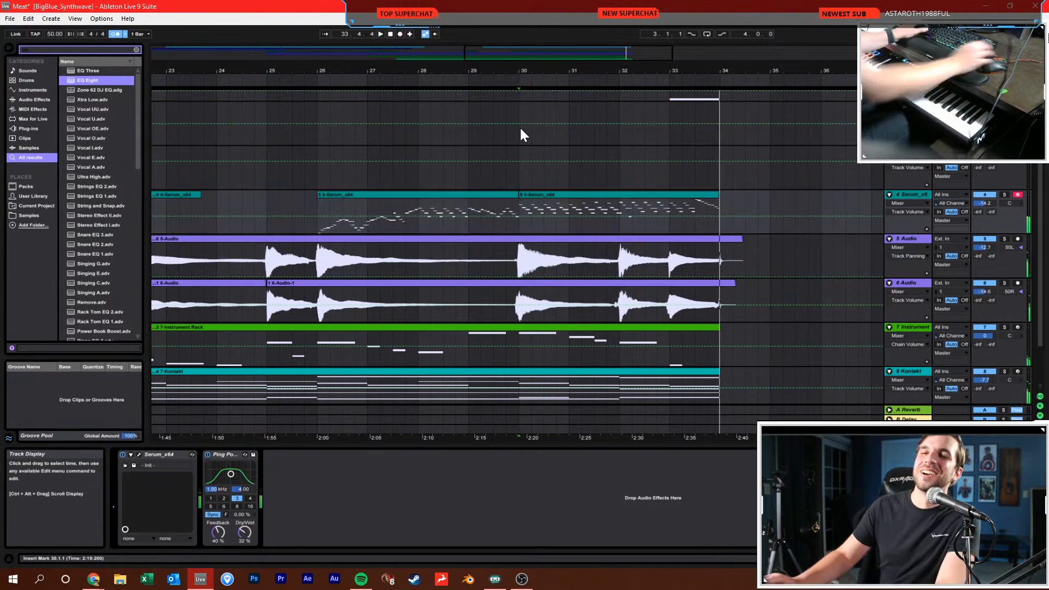
{"action": "key", "text": "ctrl+z"}
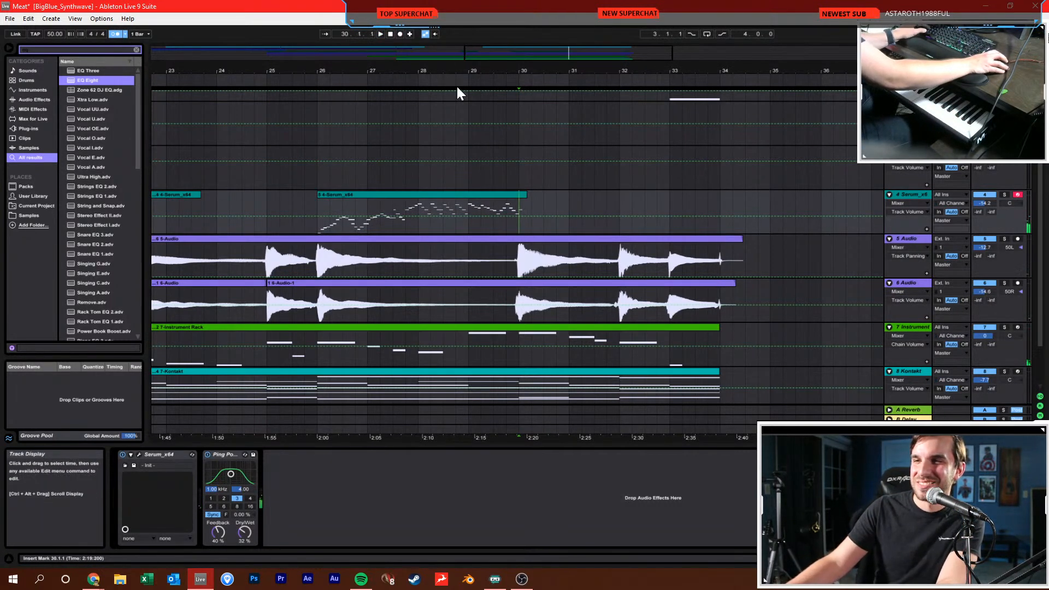
Record the Serum continuation from bar 30 to bar 34 and open the new clip in an enlarged note editor
{"action": "left_click", "coordinate": [401, 34]}
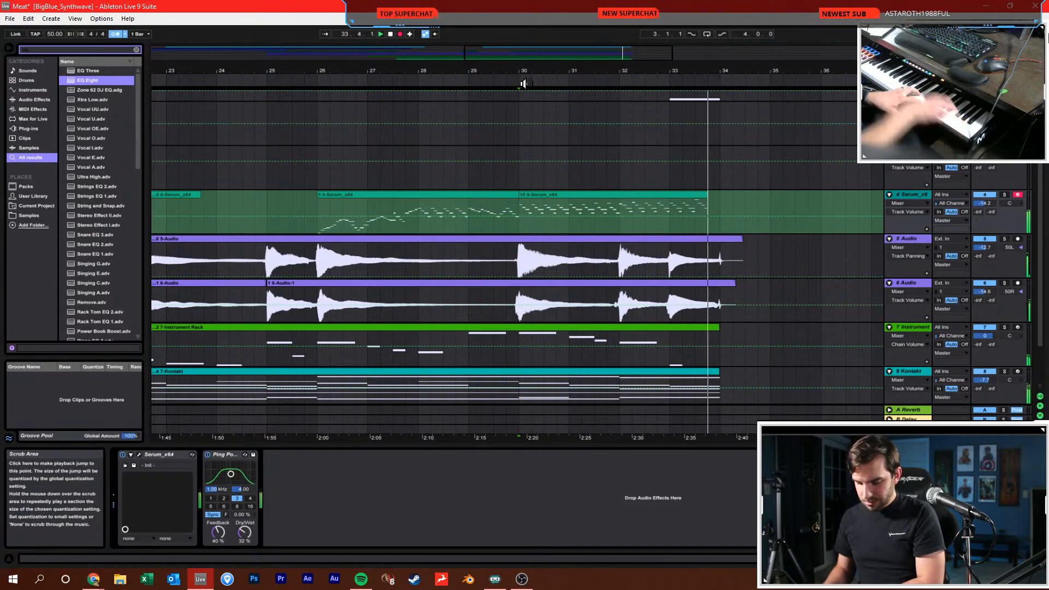
{"action": "key", "text": "space"}
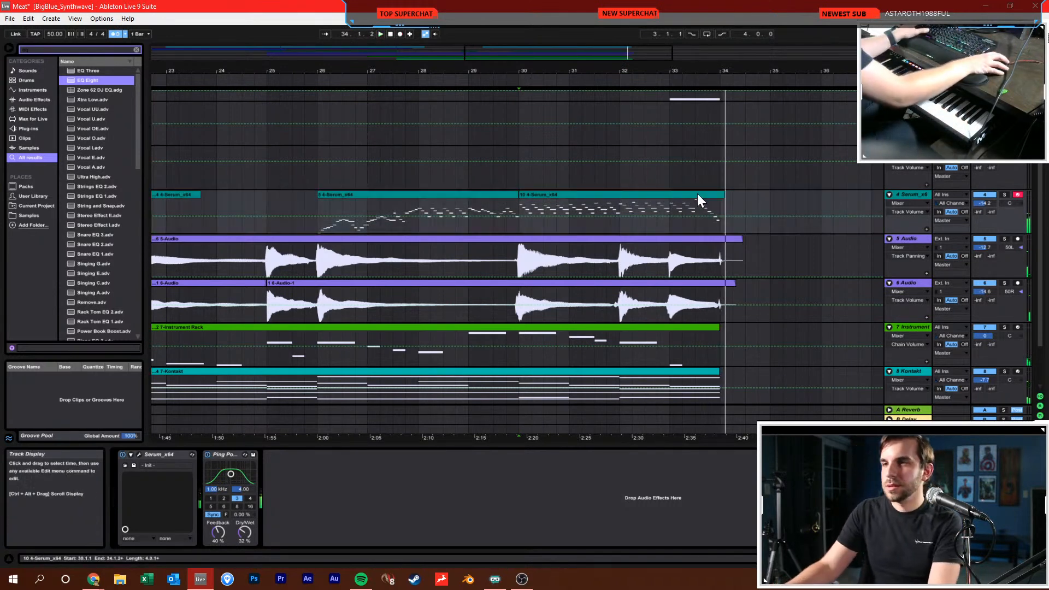
{"action": "double_click", "coordinate": [697, 196]}
{"action": "left_click_drag", "start_coordinate": [841, 398], "coordinate": [841, 134]}
{"action": "double_click", "coordinate": [240, 264]}
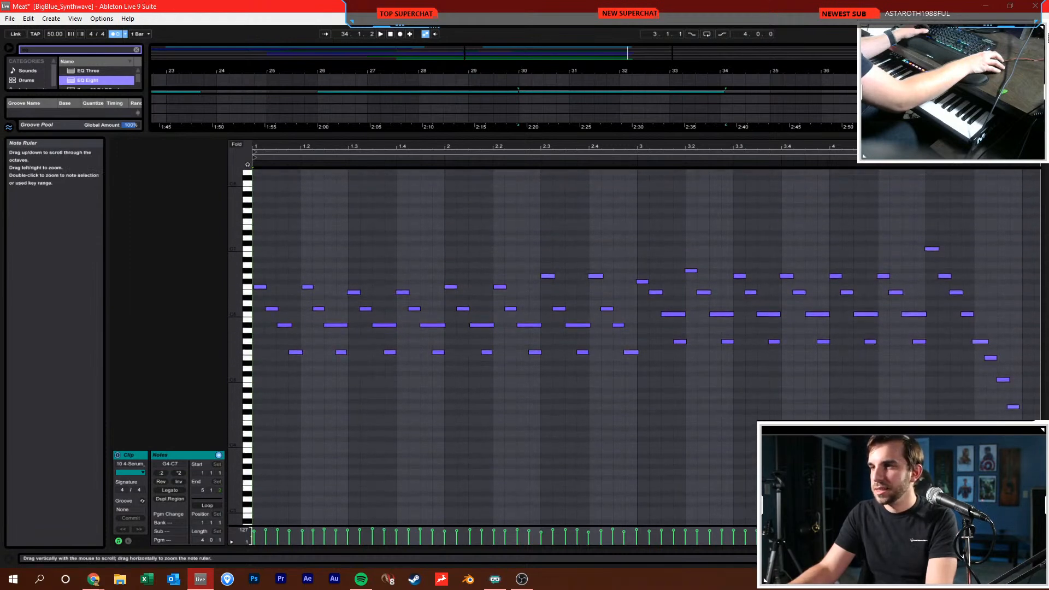
Place the insert marker at 3.2 in the clip and start playback to check its notes
{"action": "left_click", "coordinate": [686, 199]}
{"action": "left_click", "coordinate": [697, 239]}
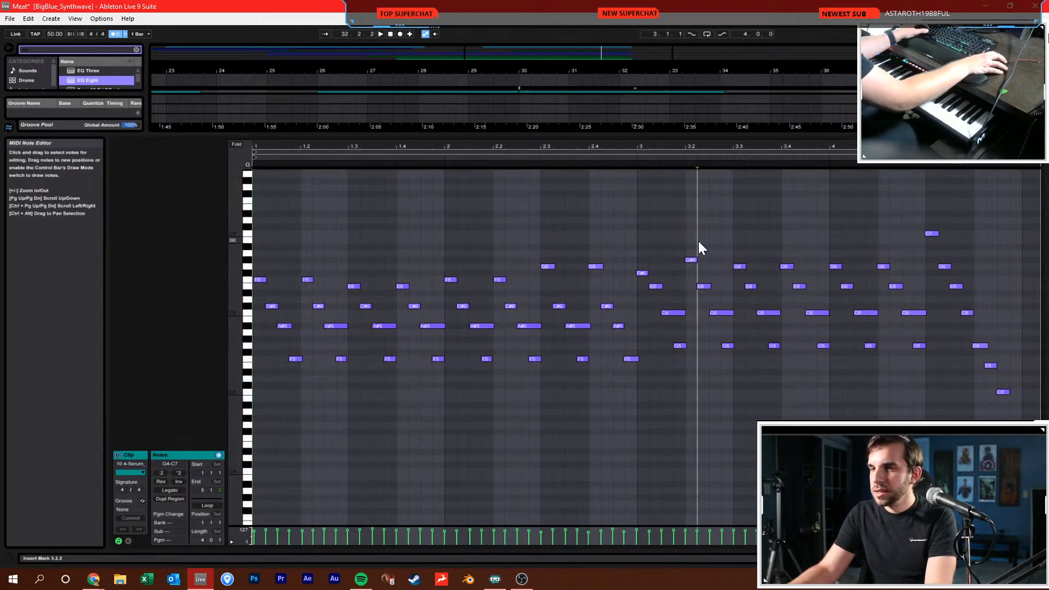
{"action": "left_click", "coordinate": [730, 247]}
{"action": "left_click", "coordinate": [683, 242]}
{"action": "key", "text": "space"}
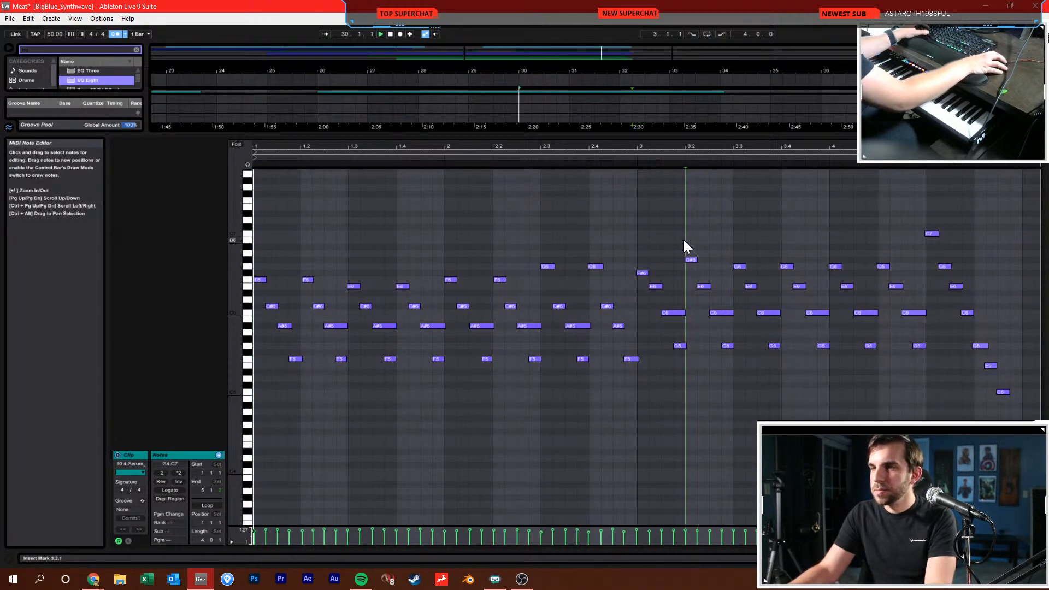
Raise the clip's first bar 3 note and the top notes at 3.3 and 3.4 to G#6
{"action": "left_click", "coordinate": [641, 273]}
{"action": "key", "text": "Up"}
{"action": "key", "text": "Up"}
{"action": "left_click_drag", "start_coordinate": [719, 240], "coordinate": [795, 276]}
{"action": "key", "text": "Up"}
{"action": "key", "text": "Left"}
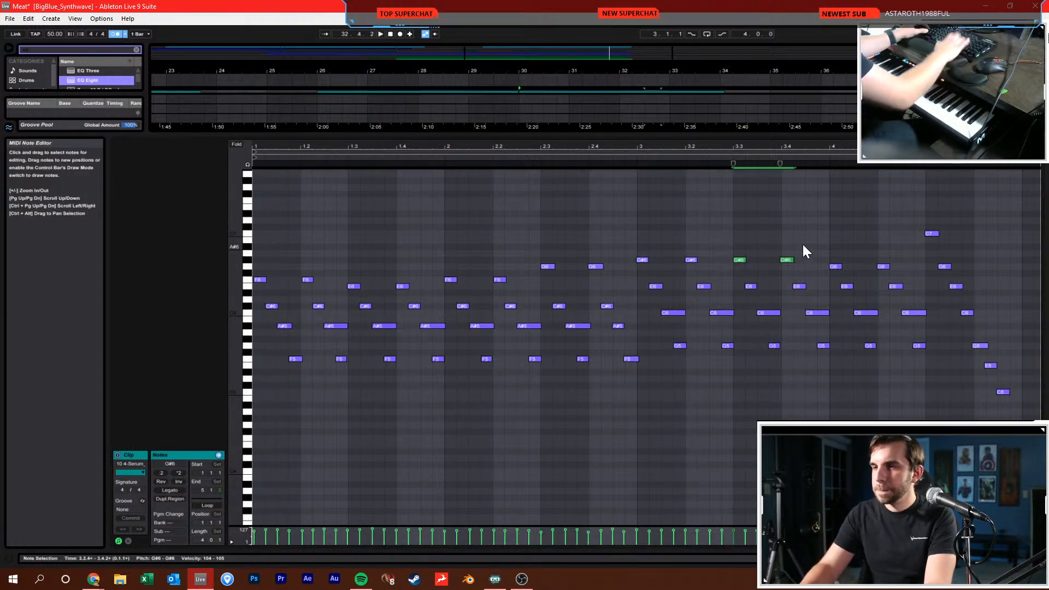
{"action": "key", "text": "Right"}
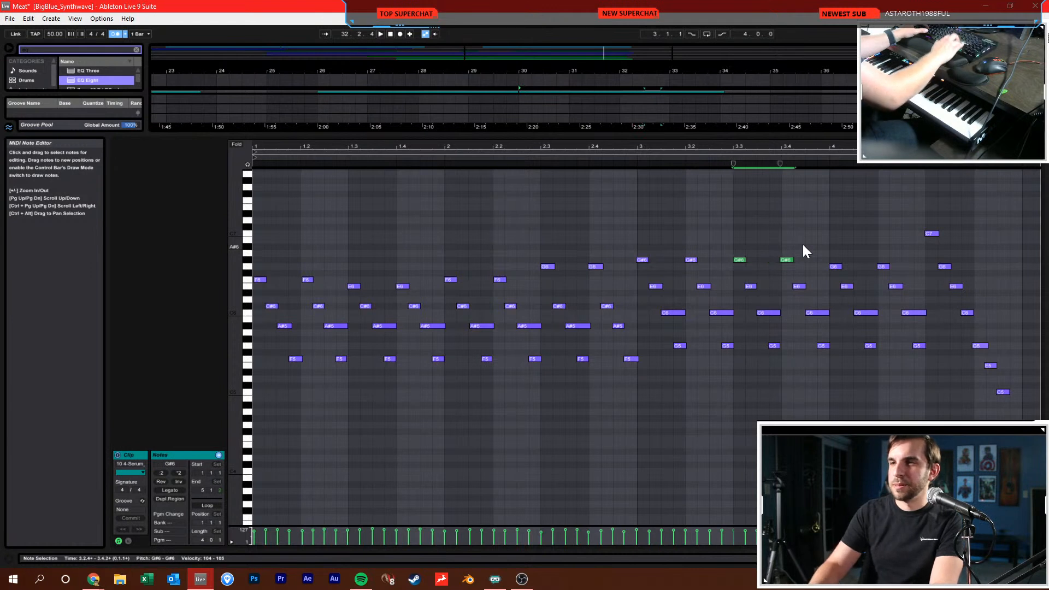
{"action": "left_click", "coordinate": [745, 247]}
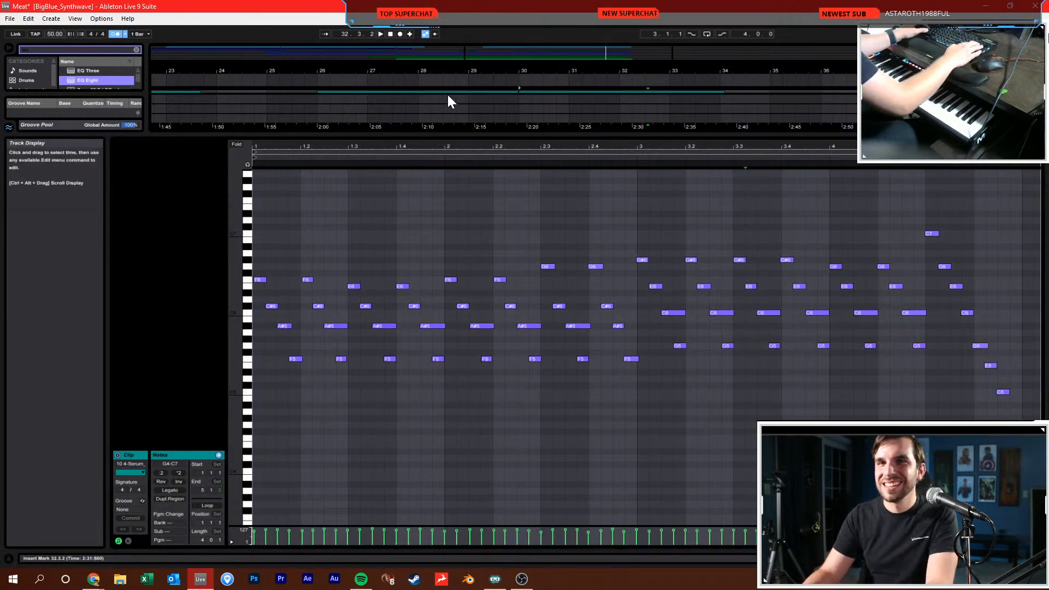
Set the song tempo to 155 BPM and place the insert marker in the clip's second bar
{"action": "type", "text": "155"}
{"action": "key", "text": "Return"}
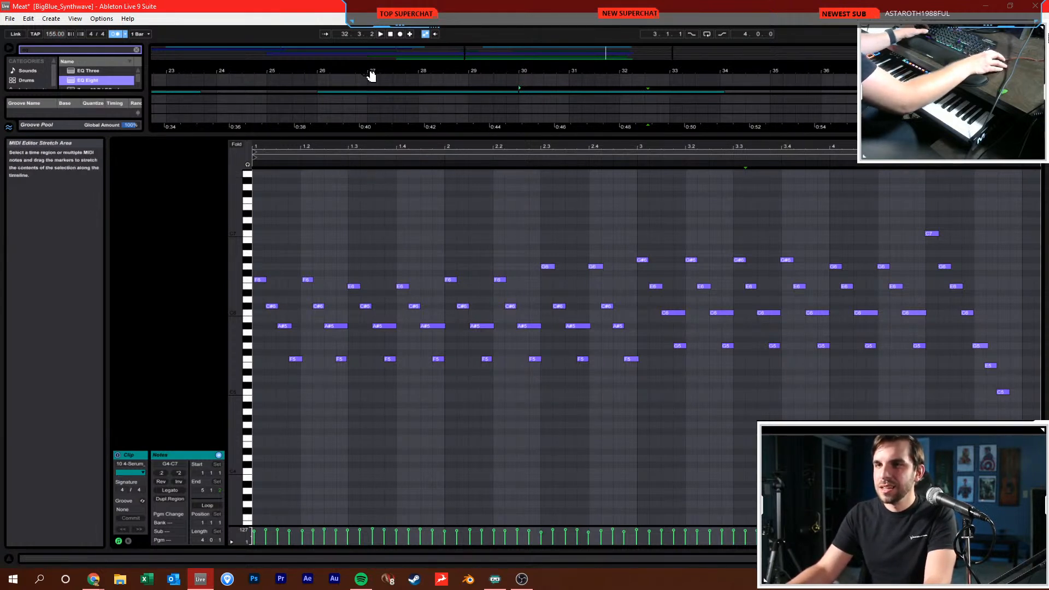
{"action": "left_click", "coordinate": [470, 197]}
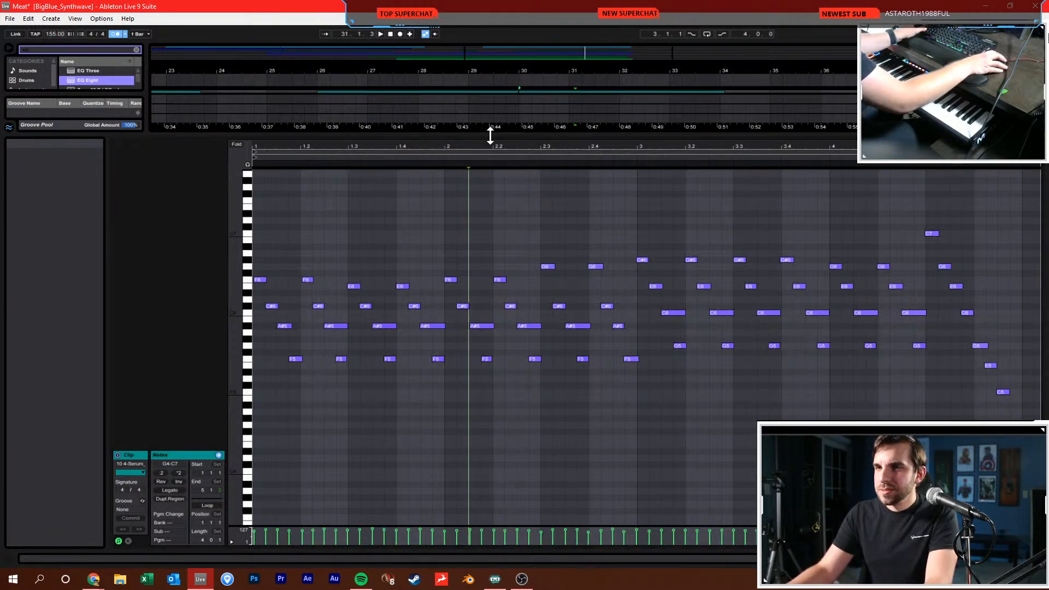
Shrink the note editor and consolidate the two Serum clips spanning bars 26 to 34 into one clip
{"action": "left_click_drag", "start_coordinate": [489, 136], "coordinate": [555, 391]}
{"action": "left_click", "coordinate": [509, 96]}
{"action": "left_click", "coordinate": [536, 98], "text": "shift"}
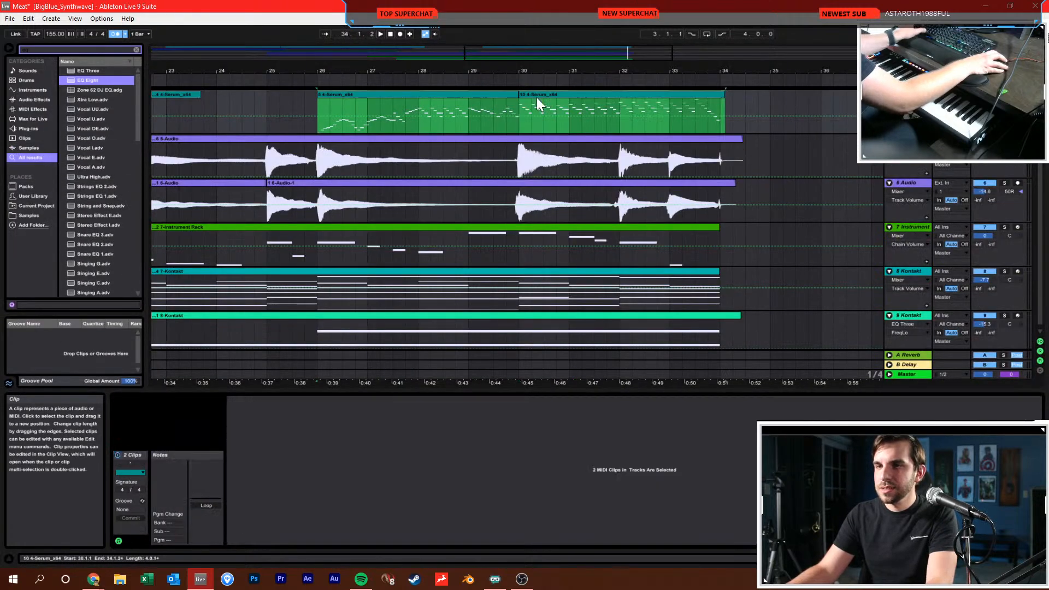
{"action": "key", "text": "ctrl+j"}
Set the consolidated Serum clip's fixed grid to 1/16 and quantize all its notes
{"action": "right_click", "coordinate": [499, 445]}
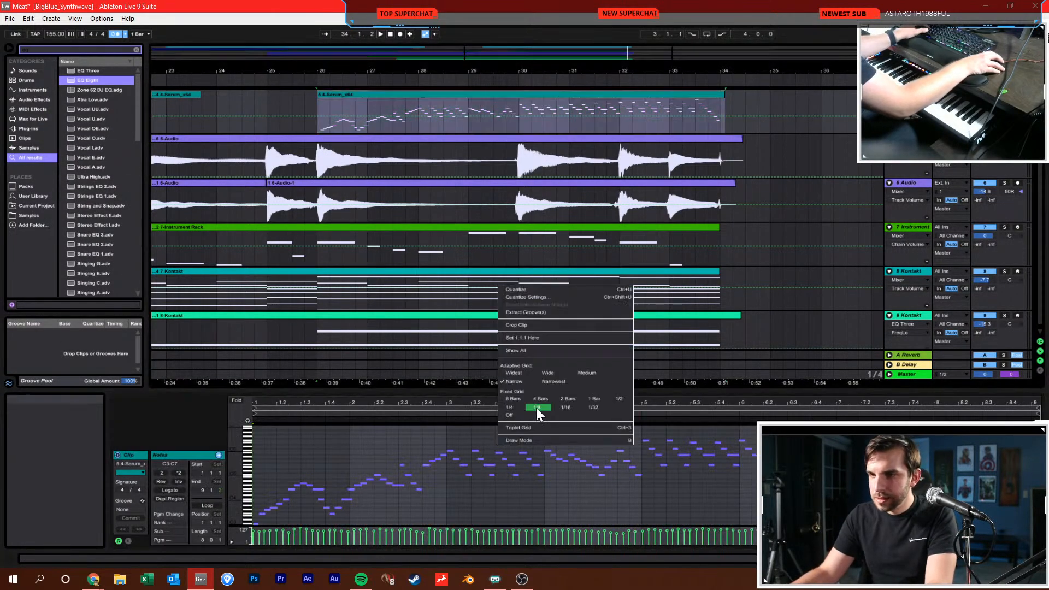
{"action": "left_click", "coordinate": [557, 407]}
{"action": "key", "text": "ctrl+a"}
{"action": "key", "text": "ctrl+u"}
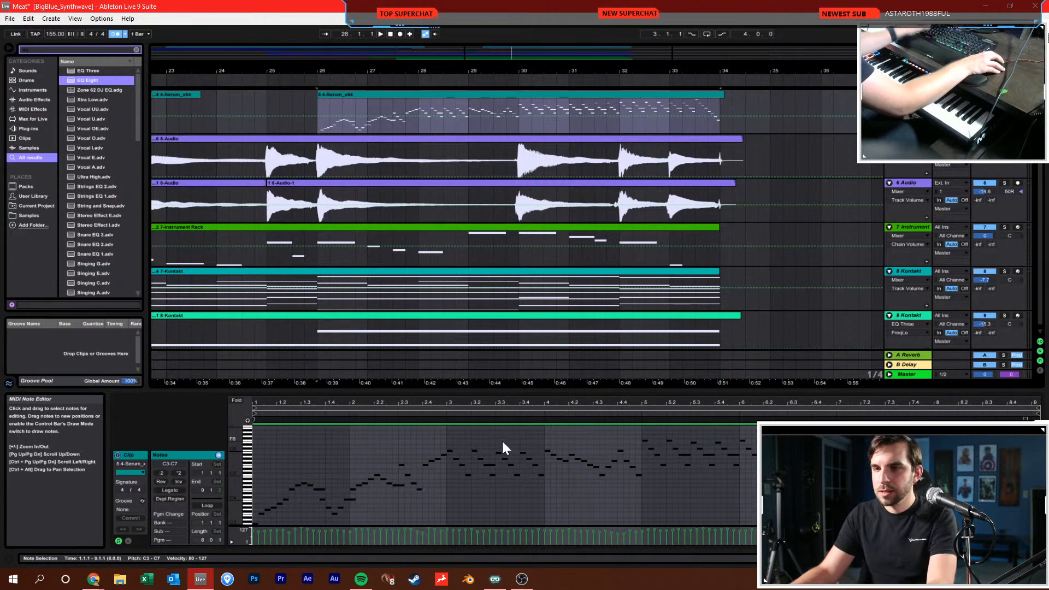
Select all notes of the consolidated Serum clip in an enlarged editor, make them legato, and start playback
{"action": "left_click", "coordinate": [500, 441]}
{"action": "key", "text": "ctrl+a"}
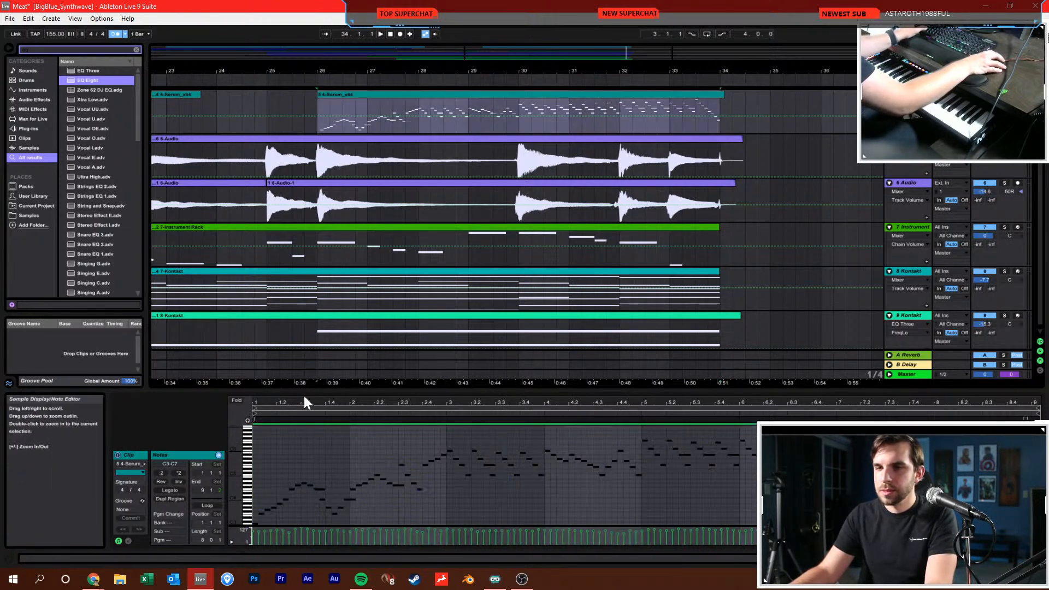
{"action": "left_click_drag", "start_coordinate": [309, 391], "coordinate": [339, 269]}
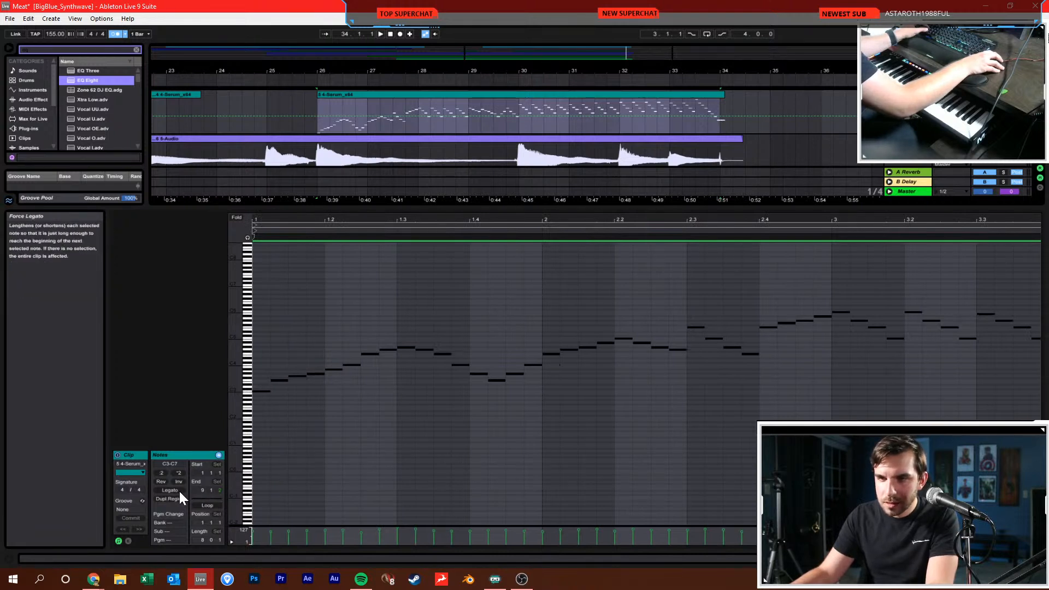
{"action": "left_click_drag", "start_coordinate": [269, 391], "coordinate": [272, 391]}
{"action": "key", "text": "space"}
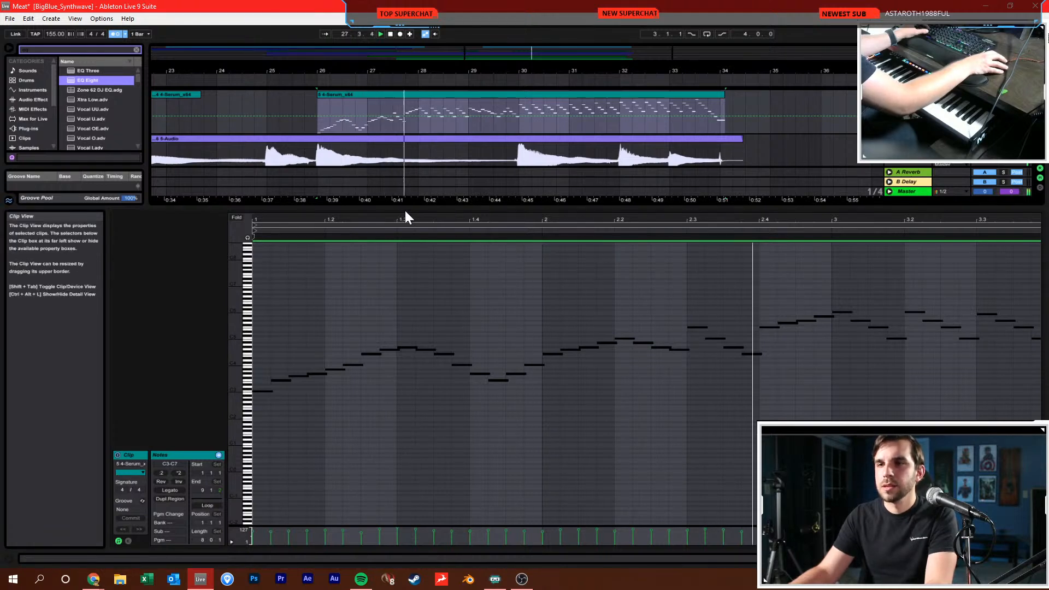
Turn off the metronome and shrink the note editor to bring the other tracks into view during playback
{"action": "left_click", "coordinate": [115, 34]}
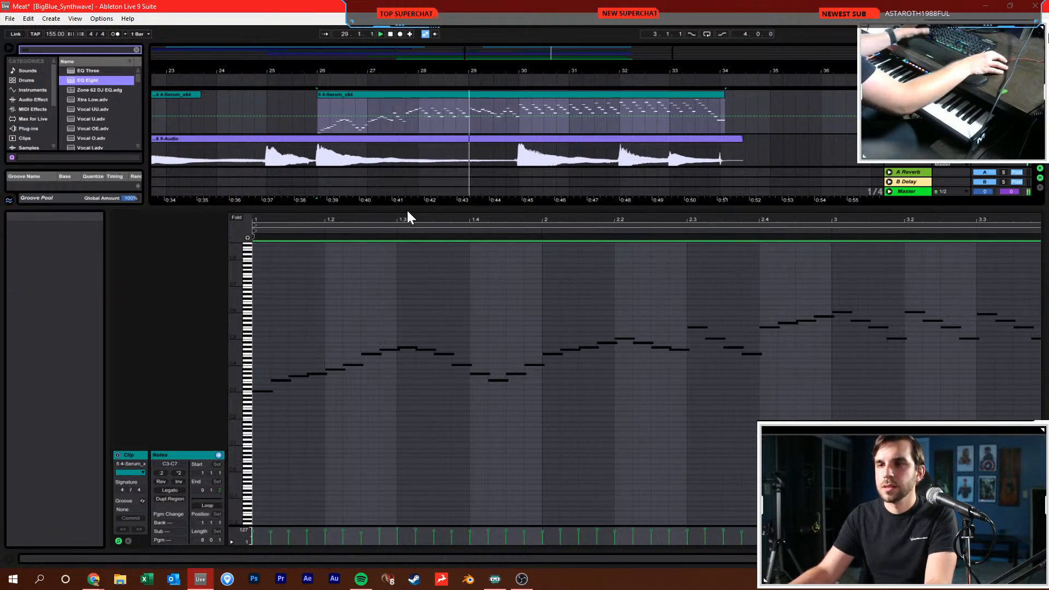
{"action": "left_click_drag", "start_coordinate": [405, 218], "coordinate": [417, 411]}
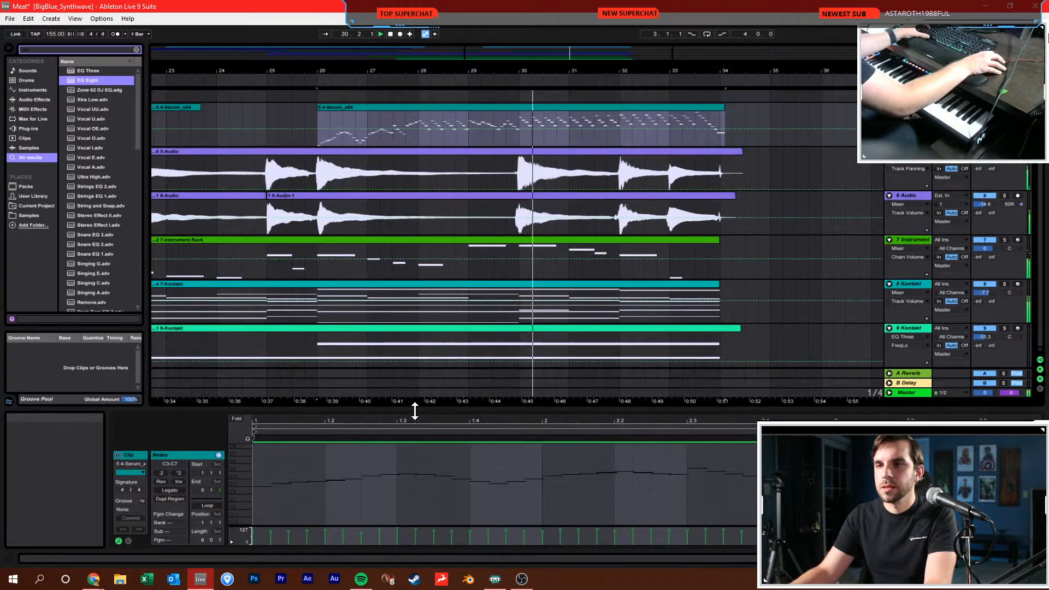
{"action": "scroll", "coordinate": [588, 310], "scroll_direction": "down", "scroll_amount": 1}
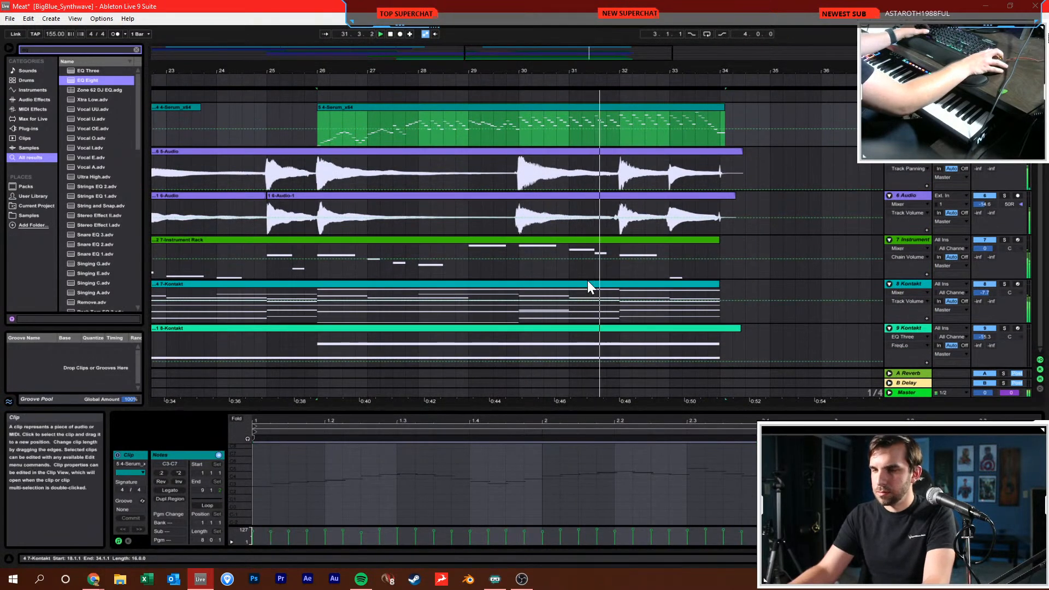
{"action": "left_click_drag", "start_coordinate": [416, 75], "coordinate": [501, 74]}
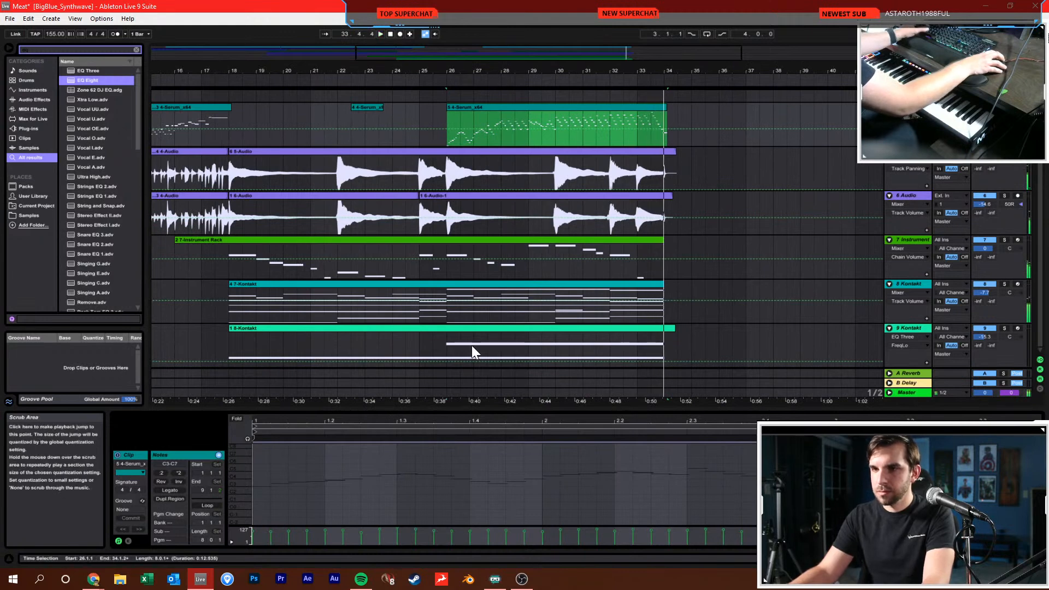
Set the note grid of the track 9 Kontakt clip to 1 Bar, select all its notes, and save the set
{"action": "left_click", "coordinate": [473, 328]}
{"action": "right_click", "coordinate": [557, 465]}
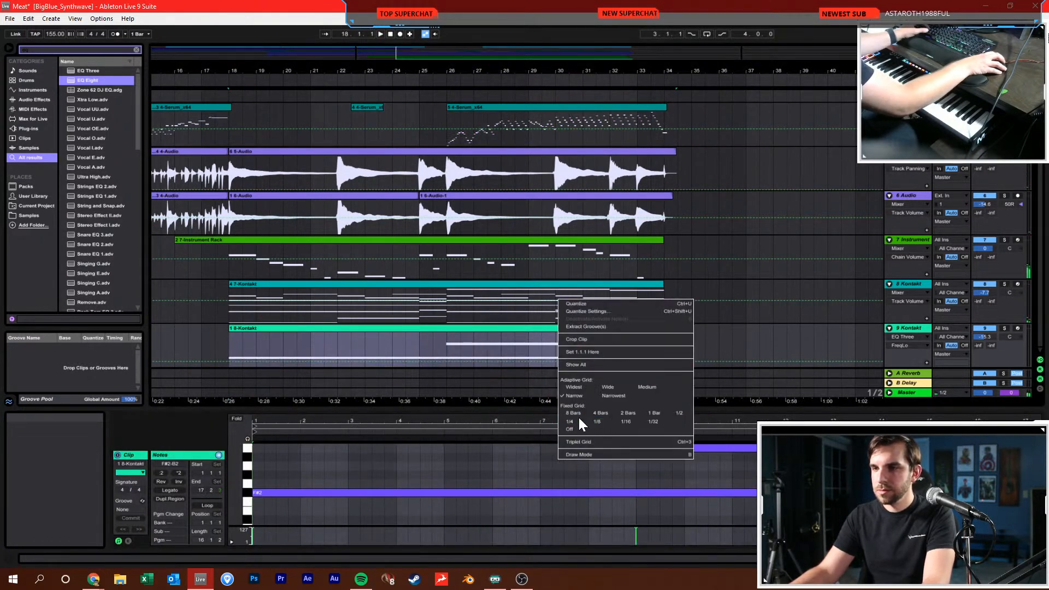
{"action": "left_click", "coordinate": [651, 412]}
{"action": "left_click", "coordinate": [591, 458]}
{"action": "key", "text": "ctrl+a"}
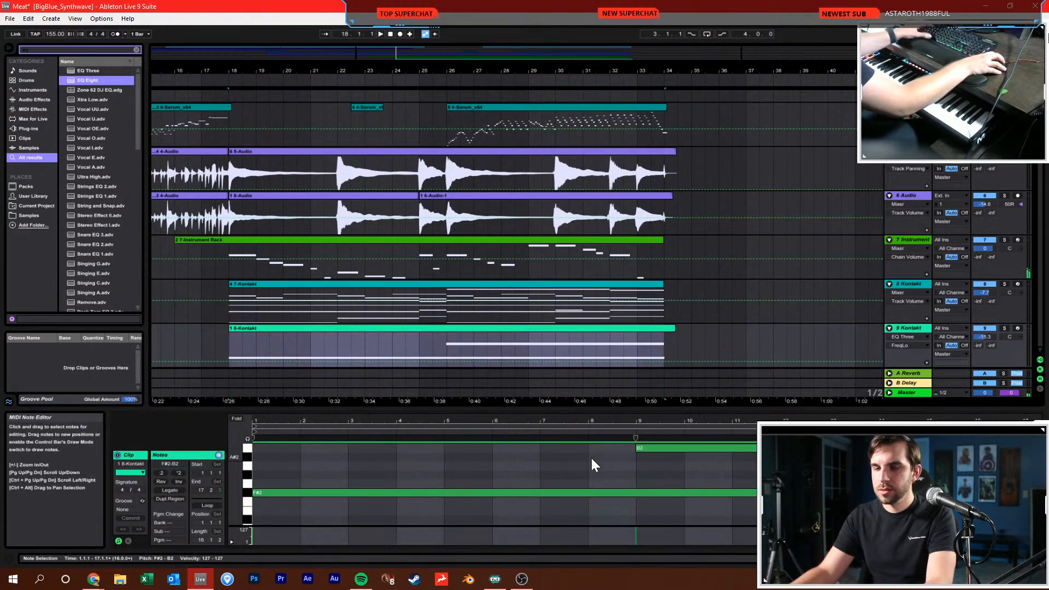
{"action": "left_click", "coordinate": [589, 454]}
{"action": "key", "text": "ctrl+s"}
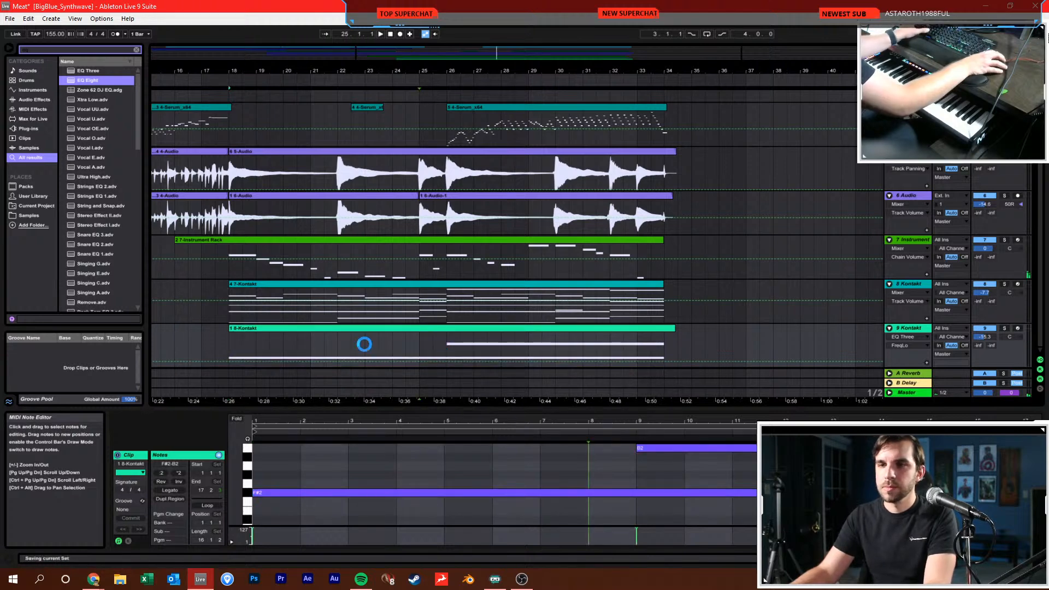
Return to the song start, review the tracks across the whole arrangement, and start playback
{"action": "left_click", "coordinate": [200, 340]}
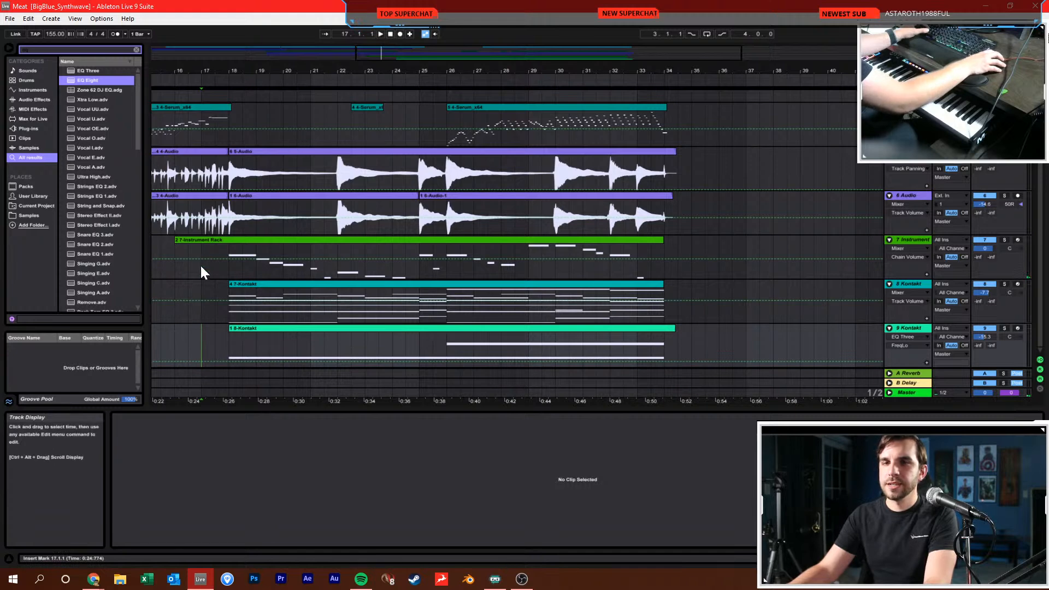
{"action": "left_click", "coordinate": [189, 285]}
{"action": "left_click", "coordinate": [391, 35]}
{"action": "left_click_drag", "start_coordinate": [388, 74], "coordinate": [440, 74]}
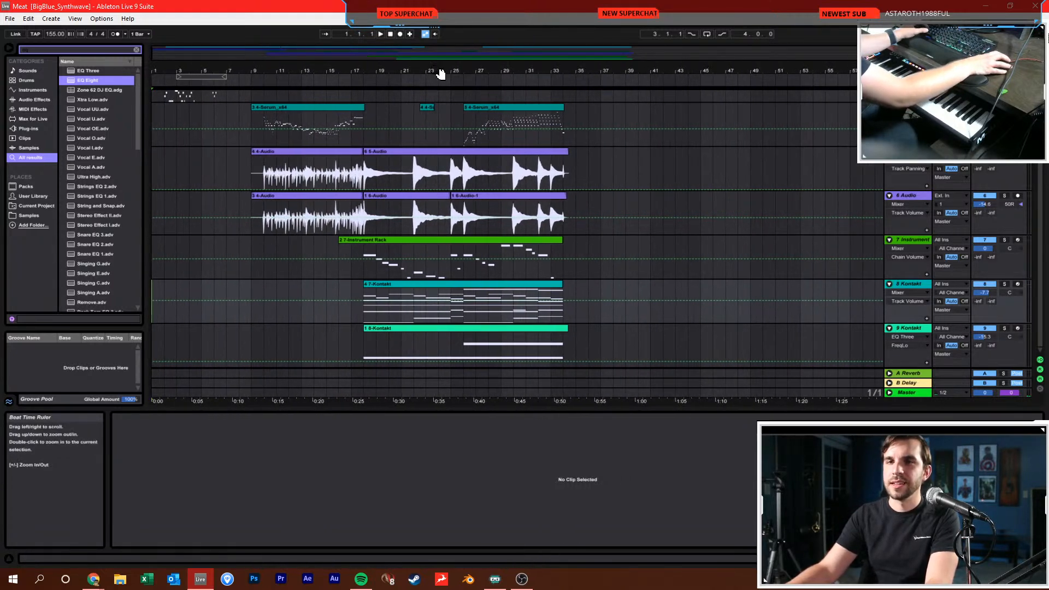
{"action": "scroll", "coordinate": [424, 215], "scroll_direction": "up", "scroll_amount": 3}
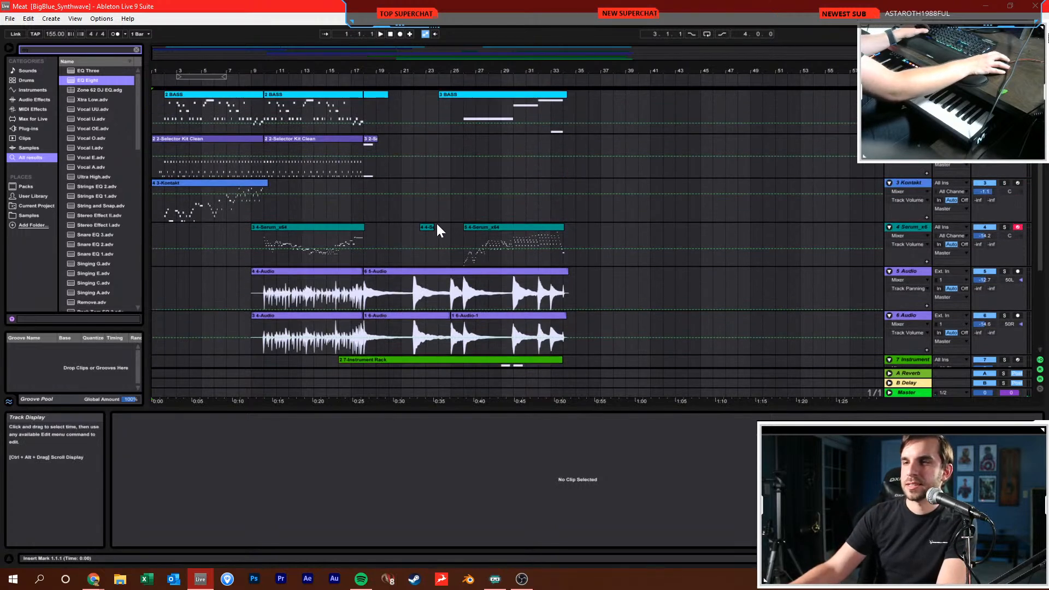
{"action": "scroll", "coordinate": [440, 223], "scroll_direction": "down", "scroll_amount": 3}
{"action": "scroll", "coordinate": [454, 227], "scroll_direction": "up", "scroll_amount": 3}
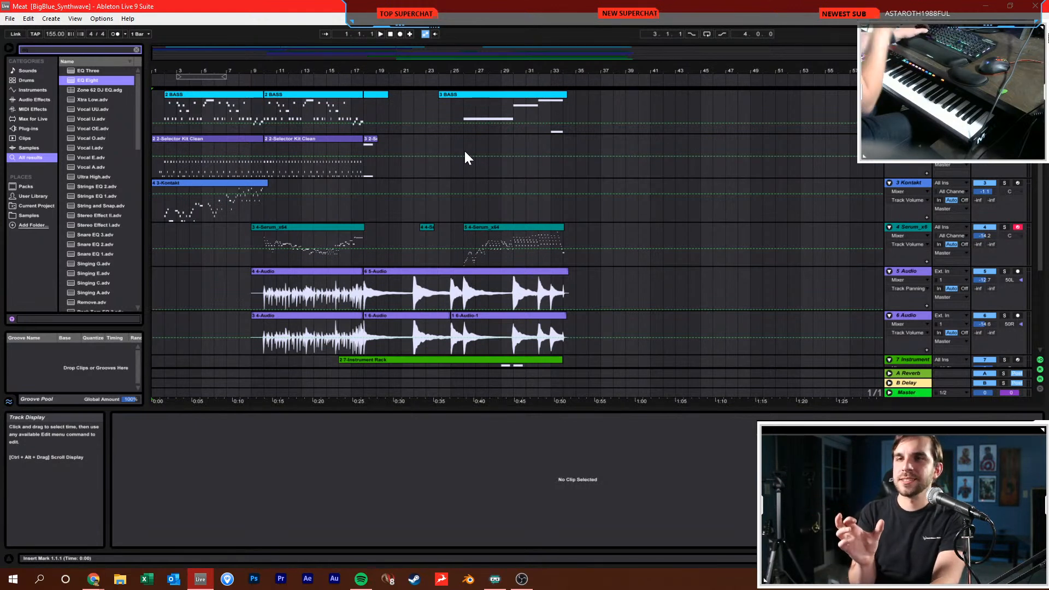
{"action": "key", "text": "space"}
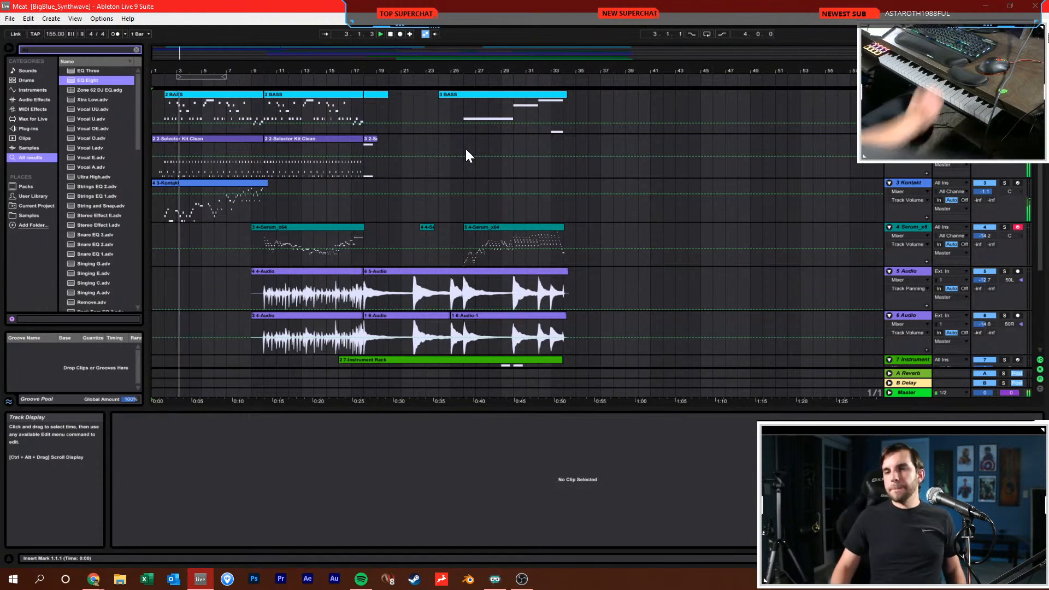
Switch to the Antelope Discrete 8 control panel and view its settings window
{"action": "left_click", "coordinate": [13, 579]}
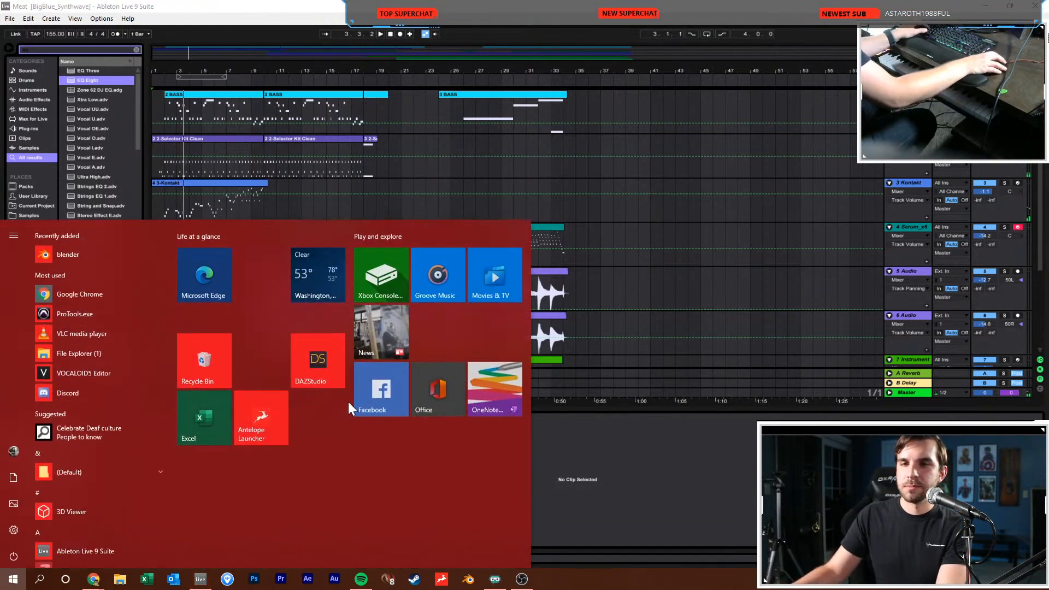
{"action": "left_click", "coordinate": [647, 445]}
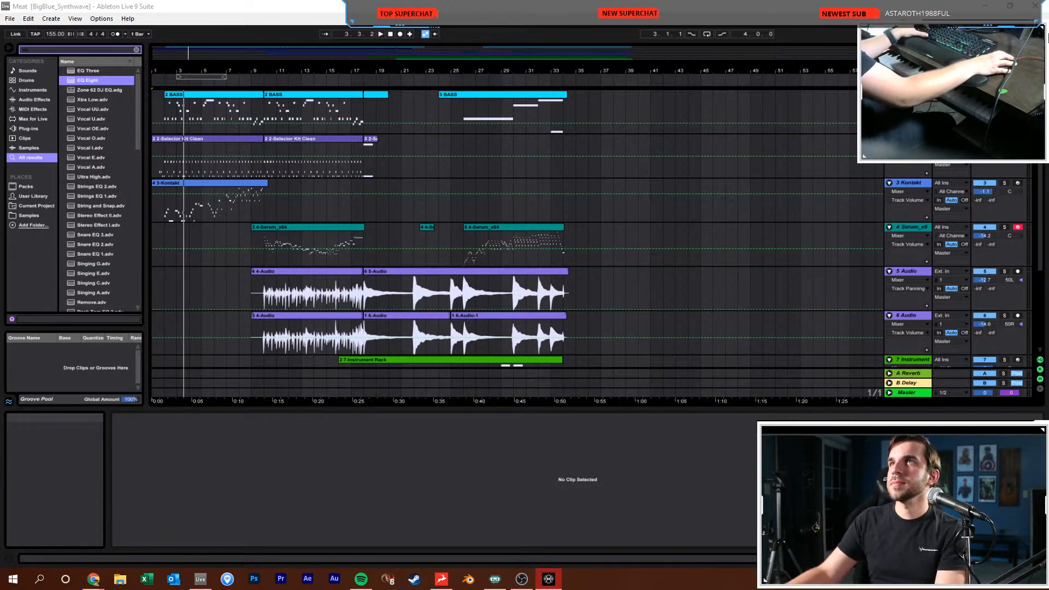
{"action": "left_click_drag", "start_coordinate": [470, 2], "coordinate": [564, 41]}
{"action": "left_click", "coordinate": [953, 34]}
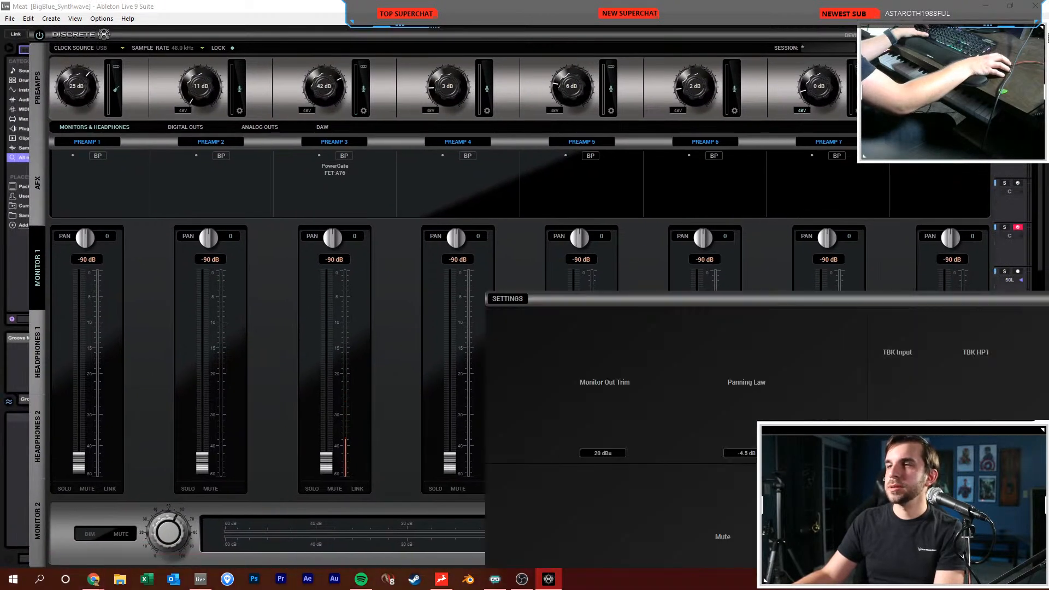
{"action": "left_click_drag", "start_coordinate": [814, 309], "coordinate": [440, 97]}
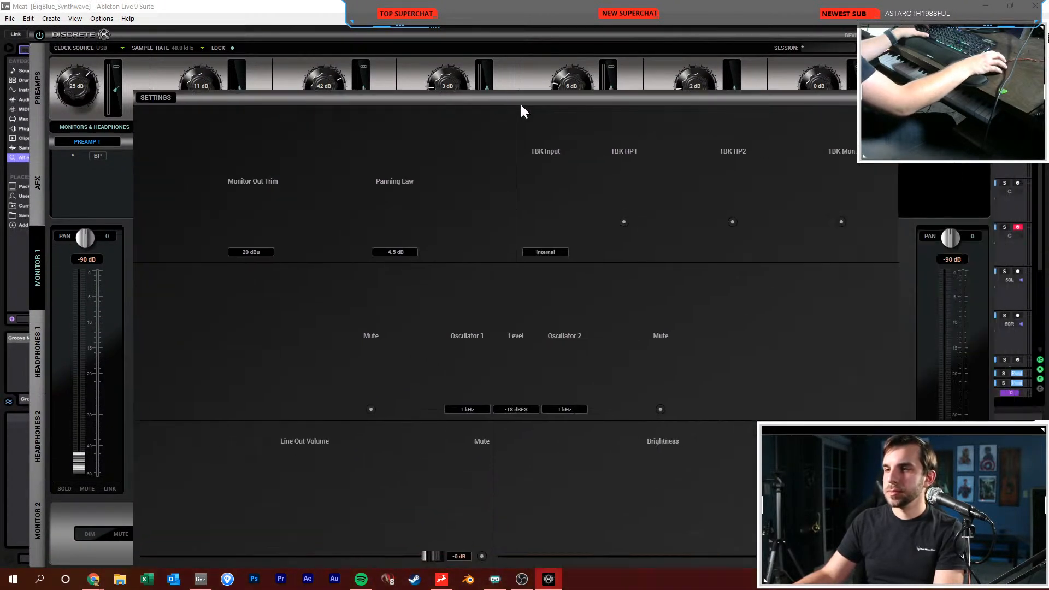
{"action": "left_click", "coordinate": [888, 97]}
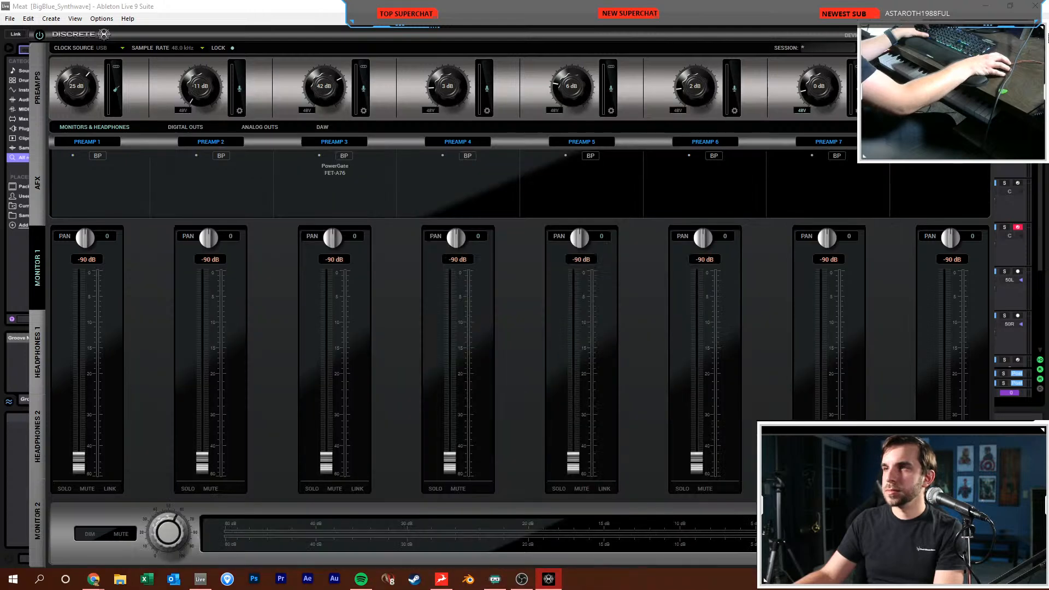
Open the Discrete 8 interface's ASIO settings and set the preferred buffer size to 256 samples
{"action": "left_click", "coordinate": [953, 34]}
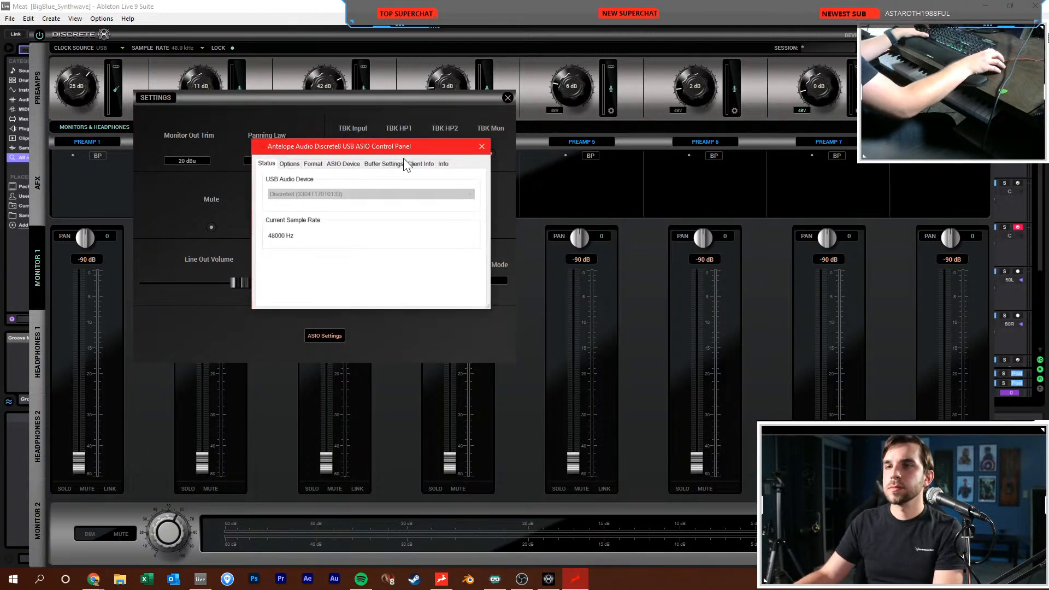
{"action": "left_click", "coordinate": [344, 164]}
{"action": "left_click", "coordinate": [310, 164]}
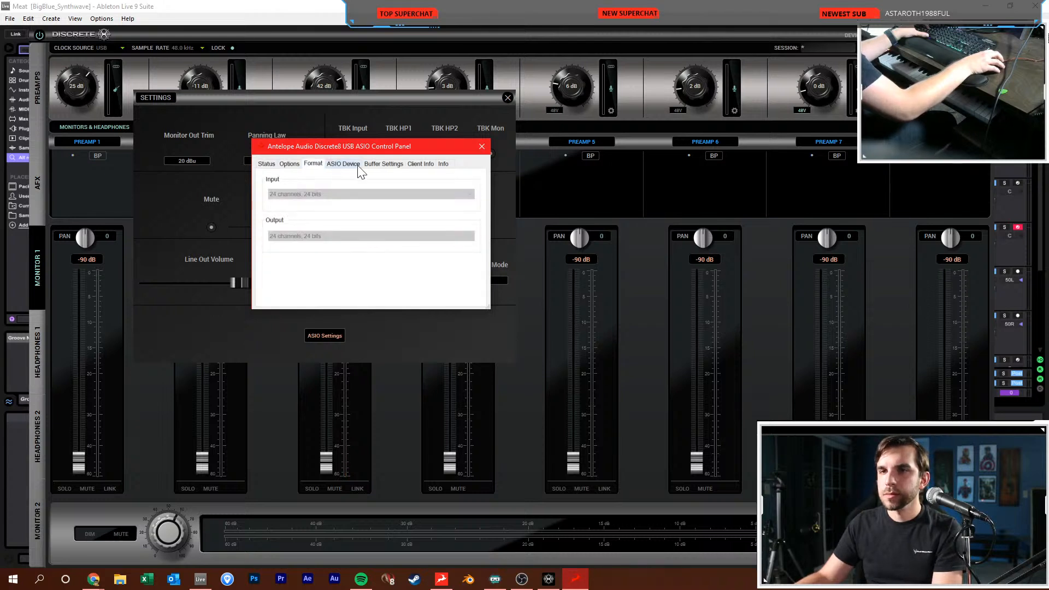
{"action": "left_click", "coordinate": [385, 162]}
{"action": "left_click", "coordinate": [352, 196]}
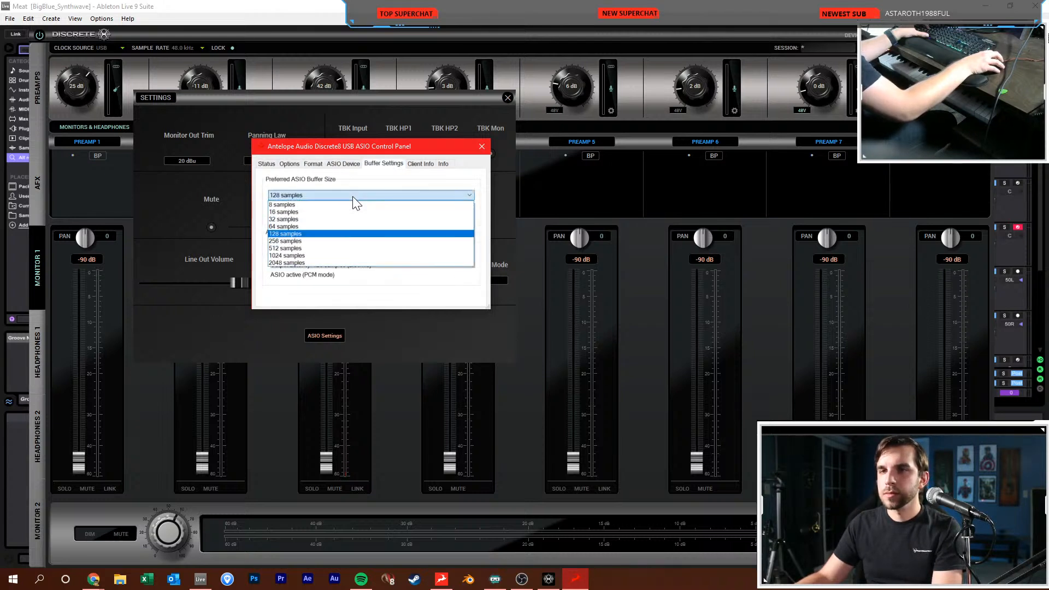
{"action": "left_click", "coordinate": [352, 241]}
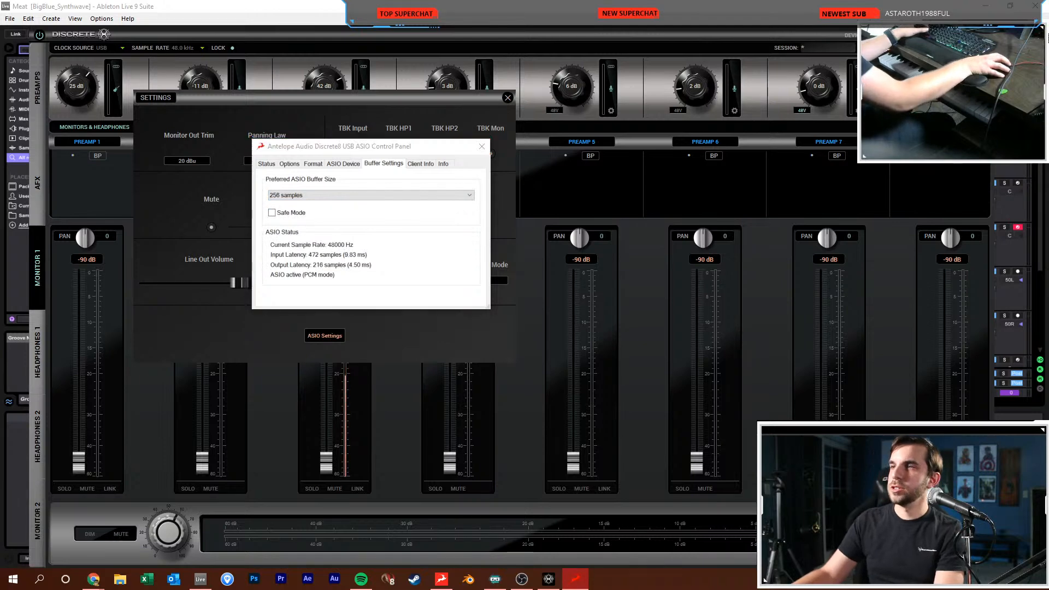
Switch back to Ableton Live and play the song from bar 1
{"action": "key", "text": "alt+Tab"}
{"action": "left_click", "coordinate": [437, 172]}
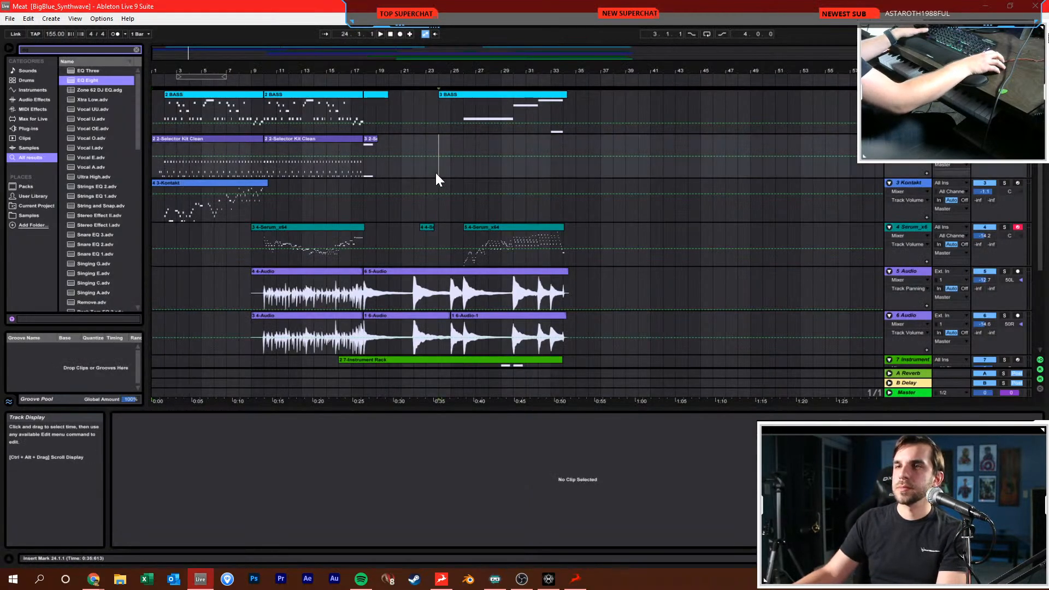
{"action": "left_click", "coordinate": [391, 33]}
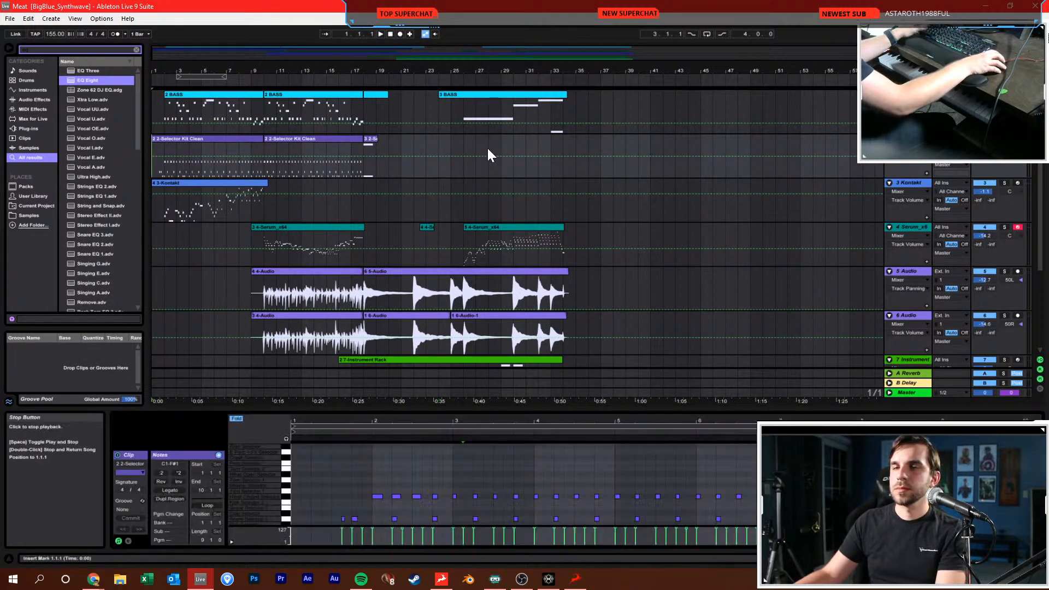
{"action": "key", "text": "space"}
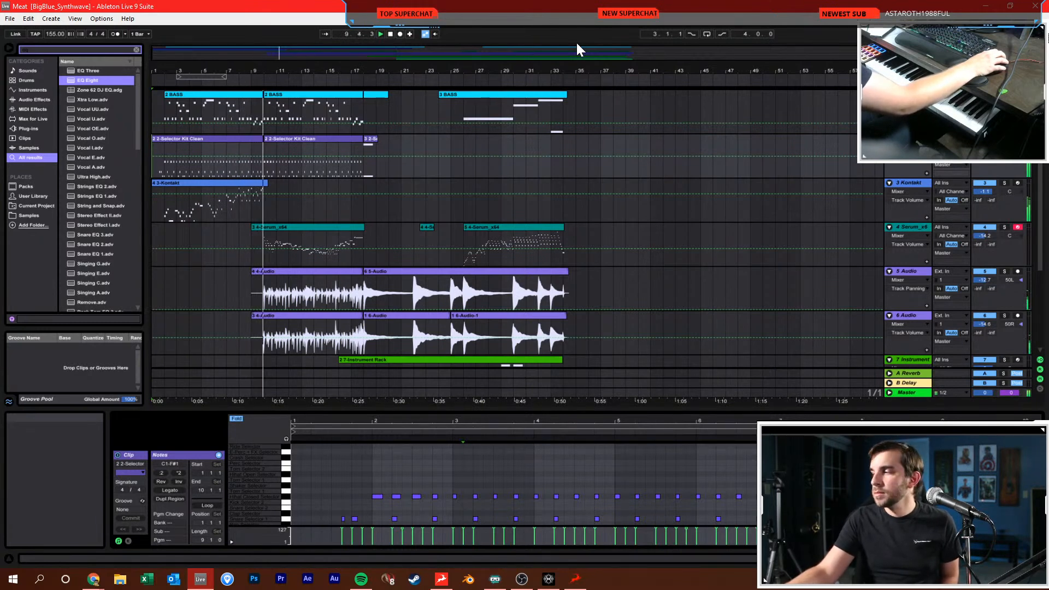
Lower the Serum track's volume to about -20 dB, checking the Serum synth's settings along the way
{"action": "left_click_drag", "start_coordinate": [989, 236], "coordinate": [990, 252]}
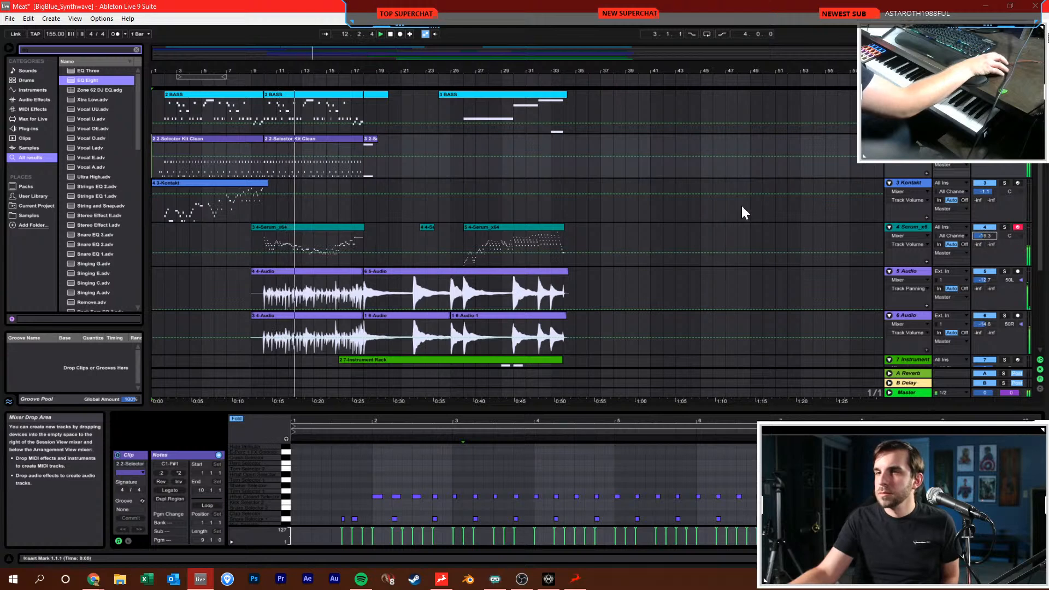
{"action": "left_click", "coordinate": [642, 233]}
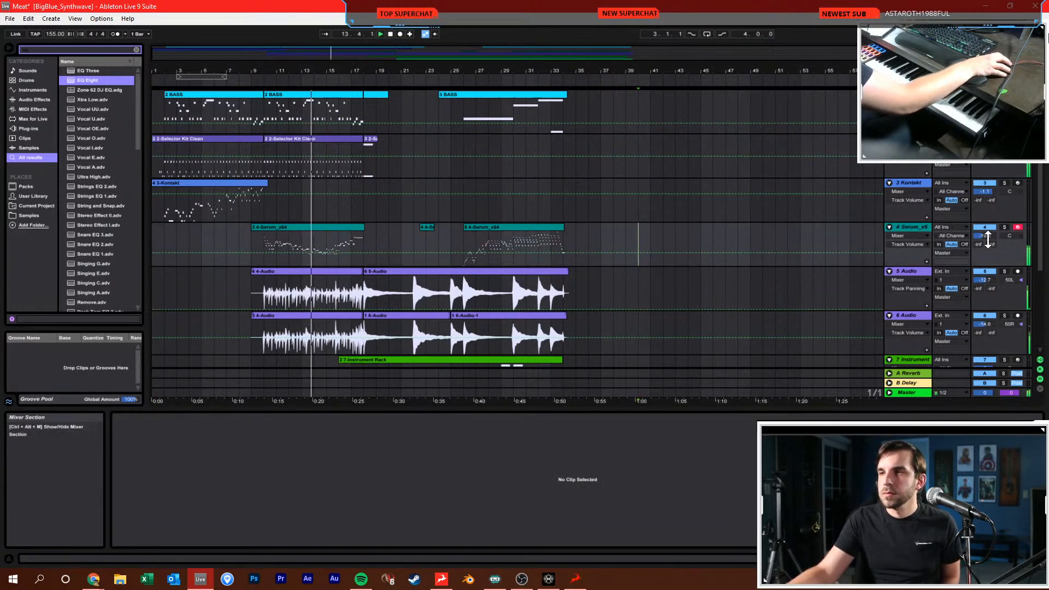
{"action": "left_click", "coordinate": [911, 230]}
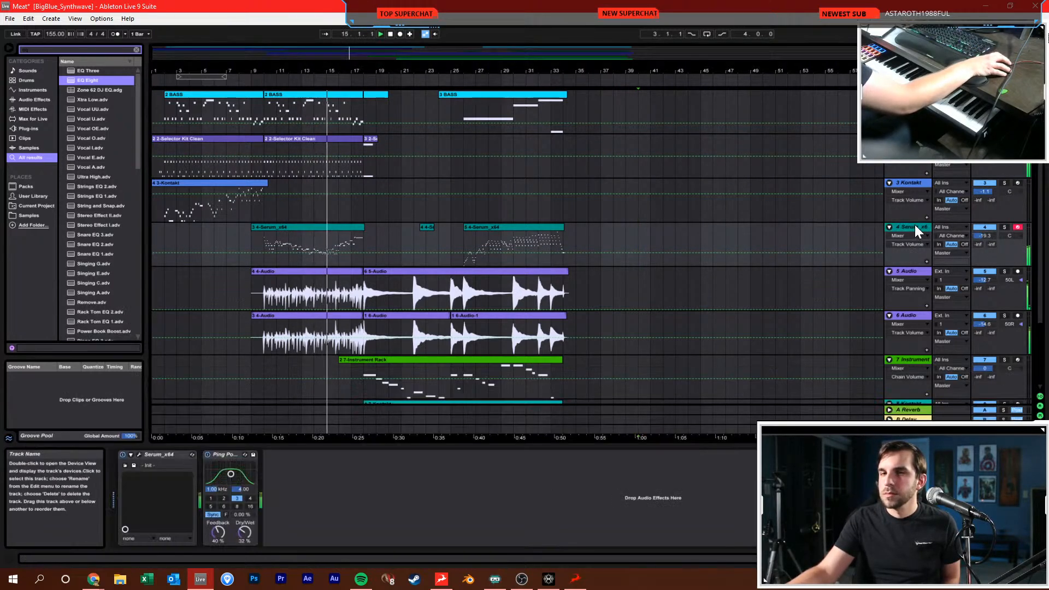
{"action": "left_click", "coordinate": [140, 454]}
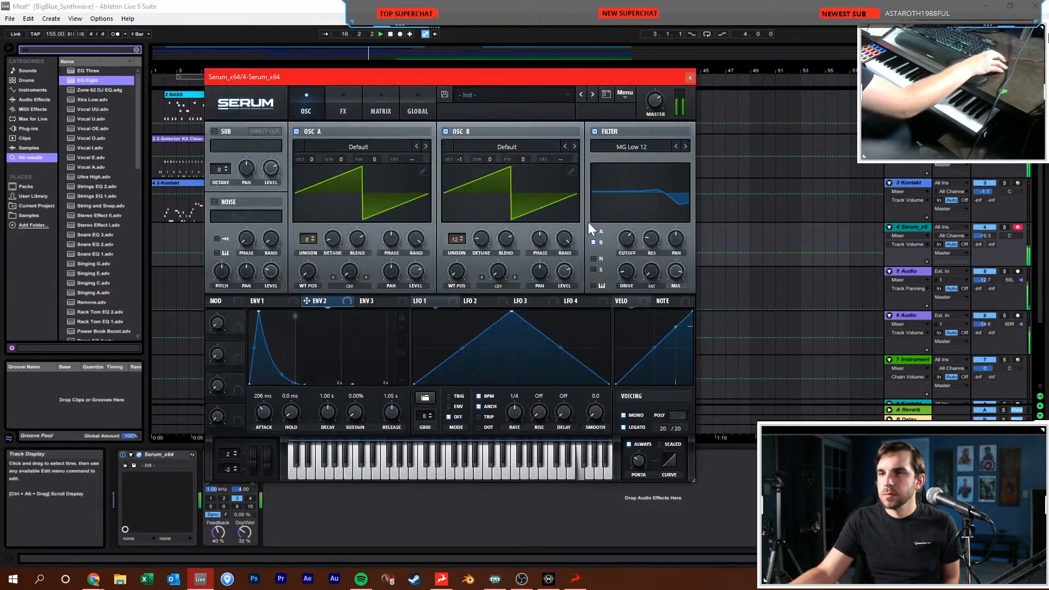
{"action": "left_click", "coordinate": [690, 77]}
{"action": "left_click_drag", "start_coordinate": [987, 235], "coordinate": [985, 241]}
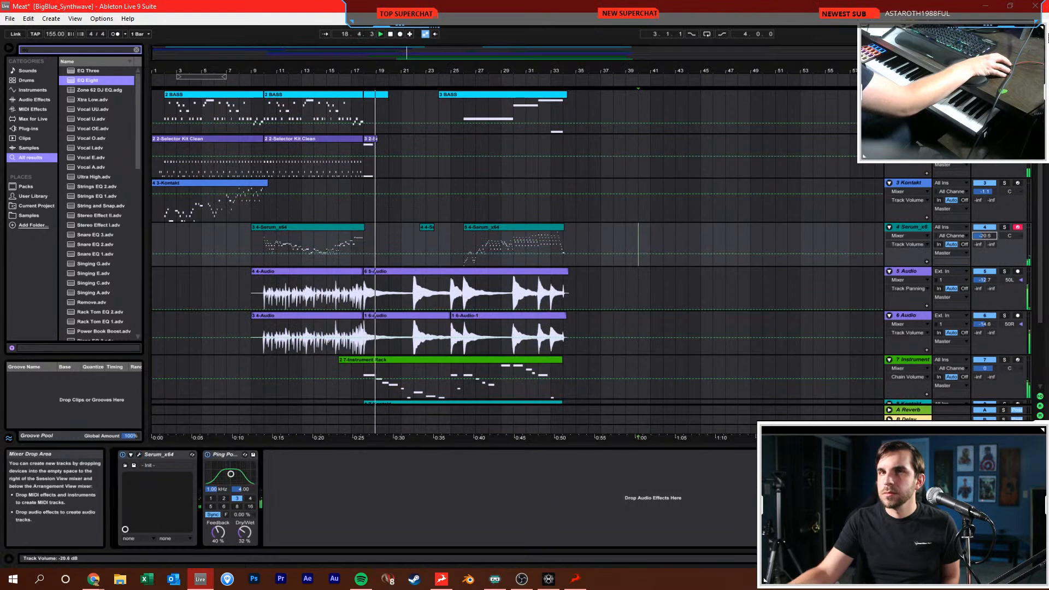
Listen to the song through to bar 34, stop playback and save the set
{"action": "left_click", "coordinate": [651, 236]}
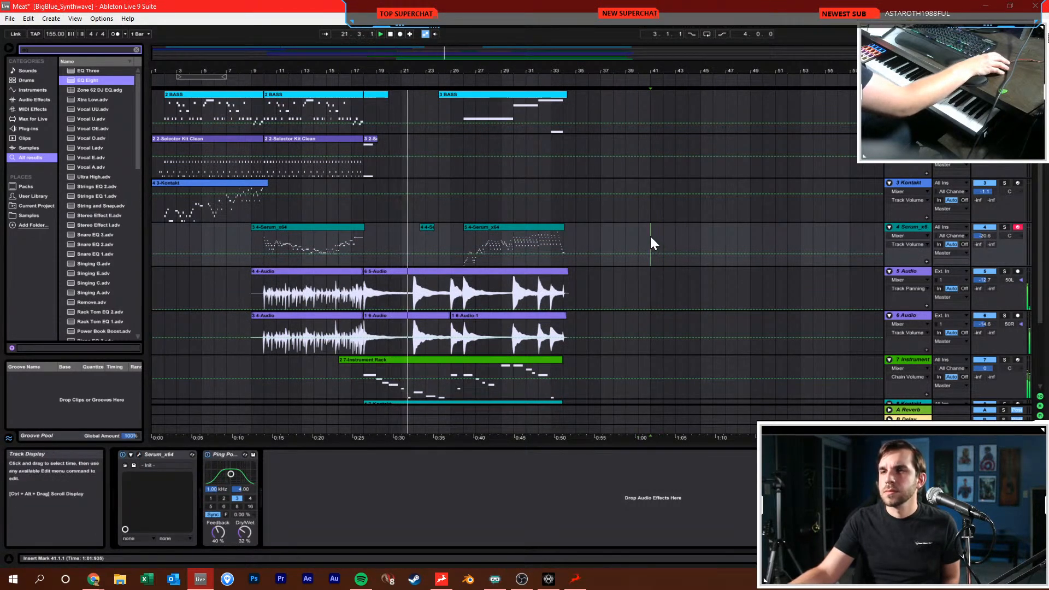
{"action": "left_click_drag", "start_coordinate": [422, 74], "coordinate": [421, 70]}
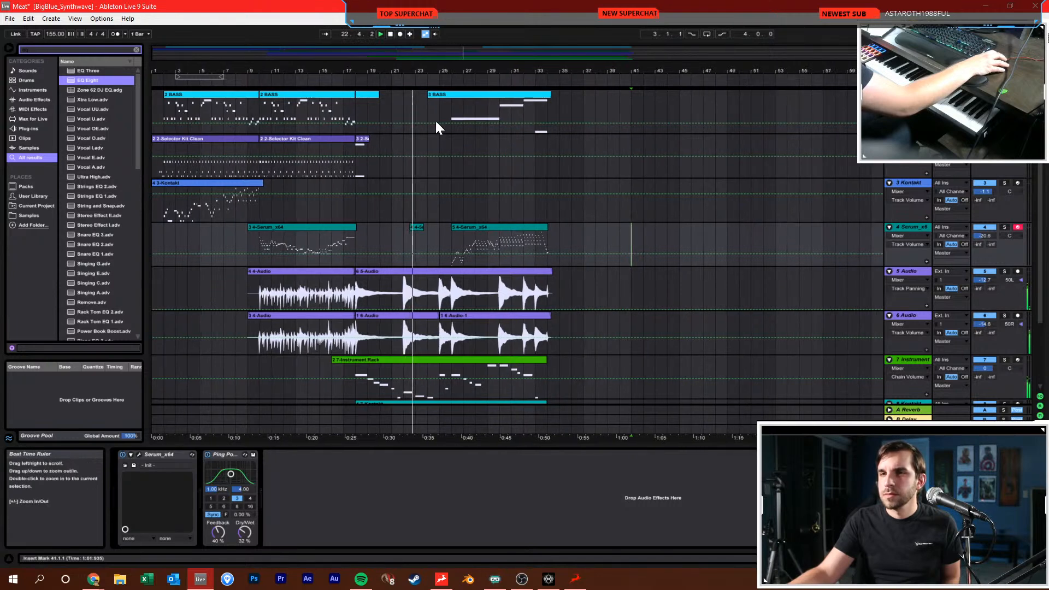
{"action": "left_click", "coordinate": [583, 231]}
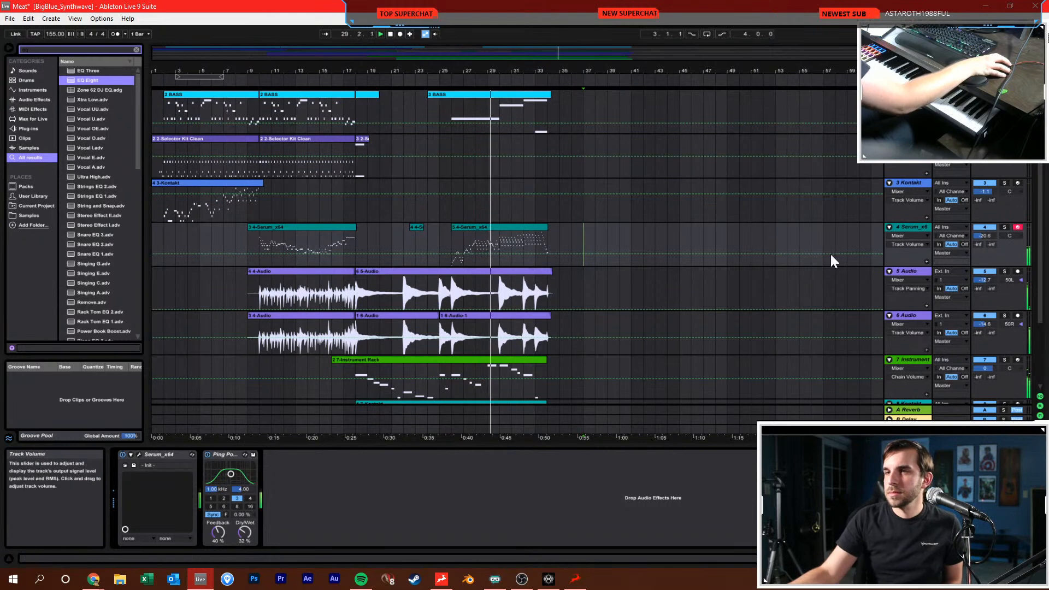
{"action": "left_click", "coordinate": [624, 235]}
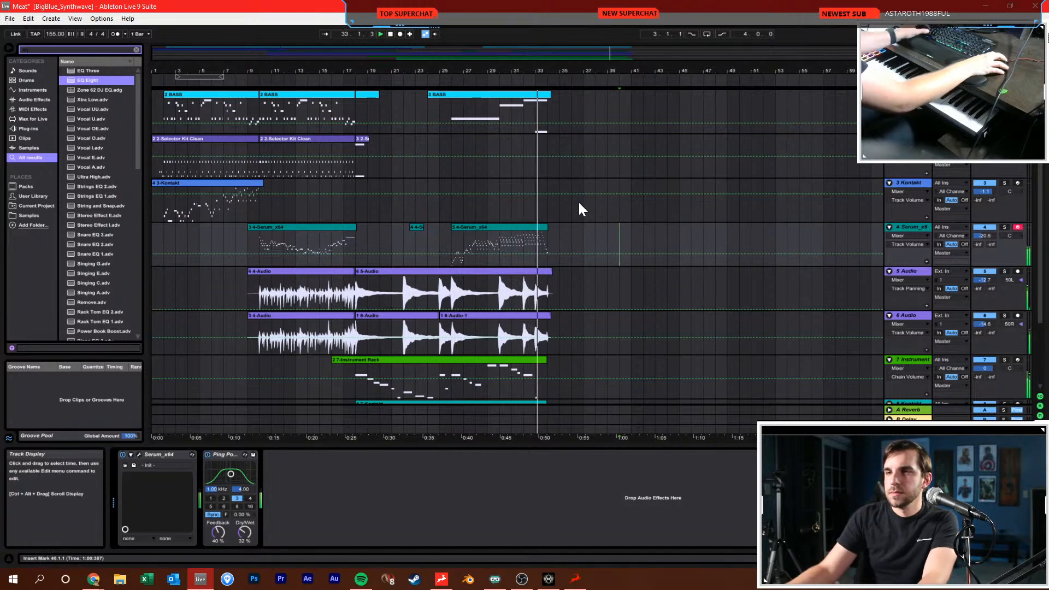
{"action": "left_click", "coordinate": [594, 186]}
{"action": "key", "text": "space"}
{"action": "key", "text": "ctrl+s"}
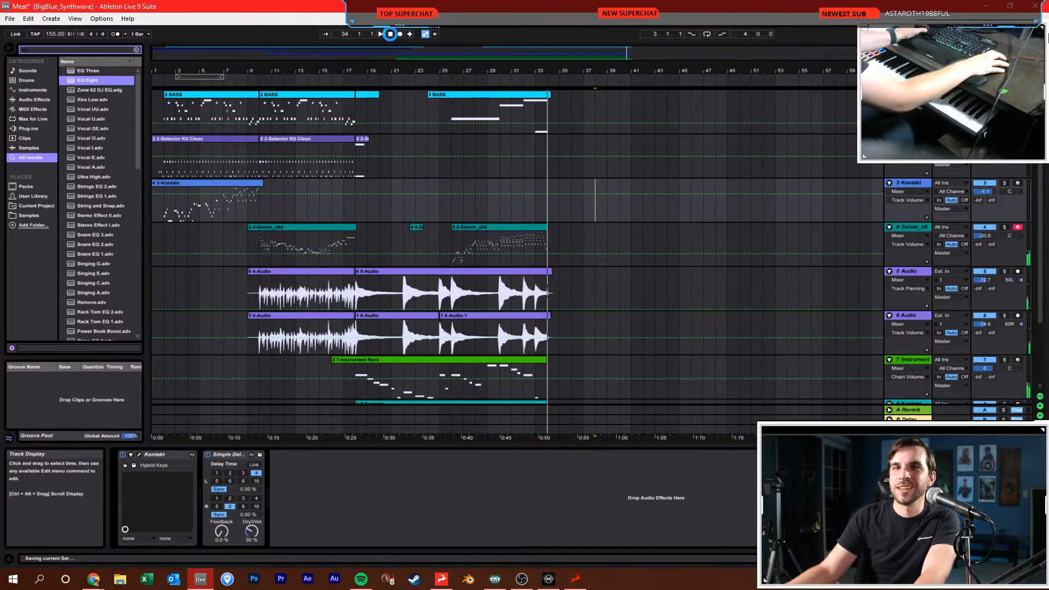
Examine the bass and drum parts between bars 21 and 33, checking them against the other tracks
{"action": "left_click", "coordinate": [395, 101]}
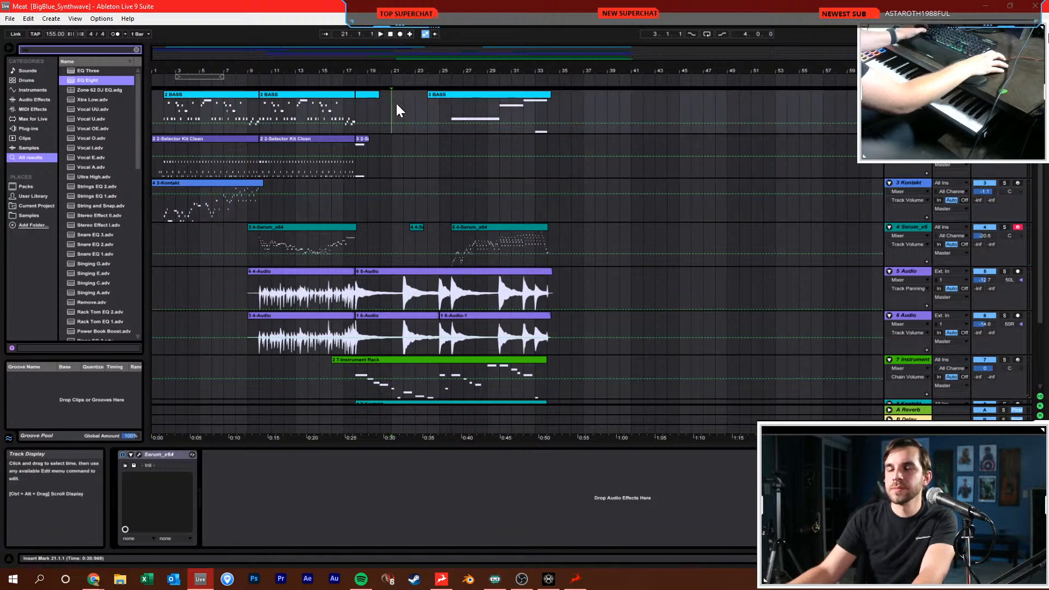
{"action": "scroll", "coordinate": [429, 115], "scroll_direction": "down", "scroll_amount": 3}
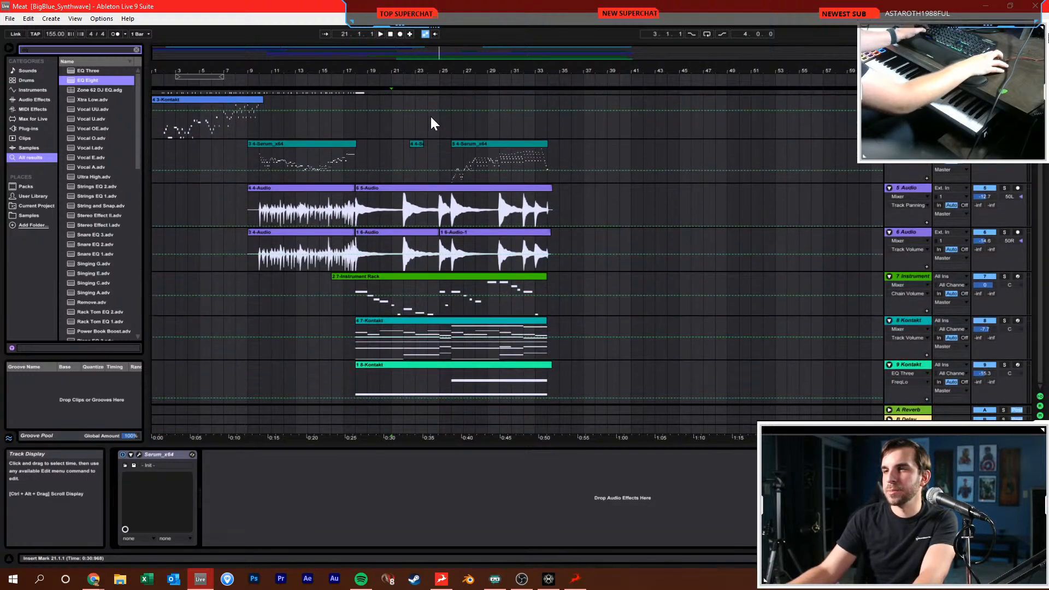
{"action": "scroll", "coordinate": [430, 114], "scroll_direction": "up", "scroll_amount": 3}
{"action": "left_click", "coordinate": [425, 164]}
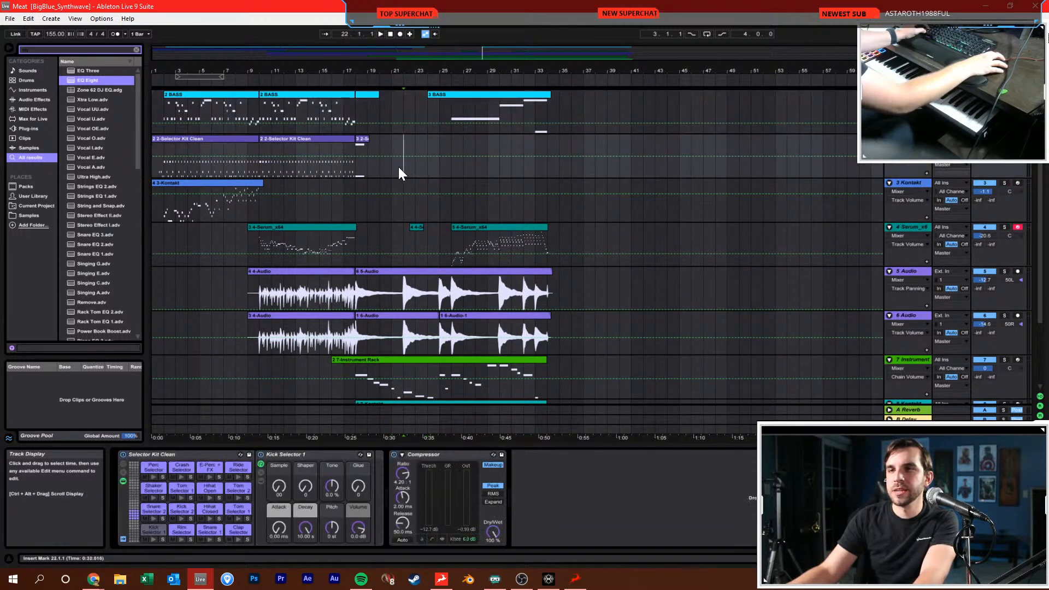
{"action": "left_click", "coordinate": [436, 172]}
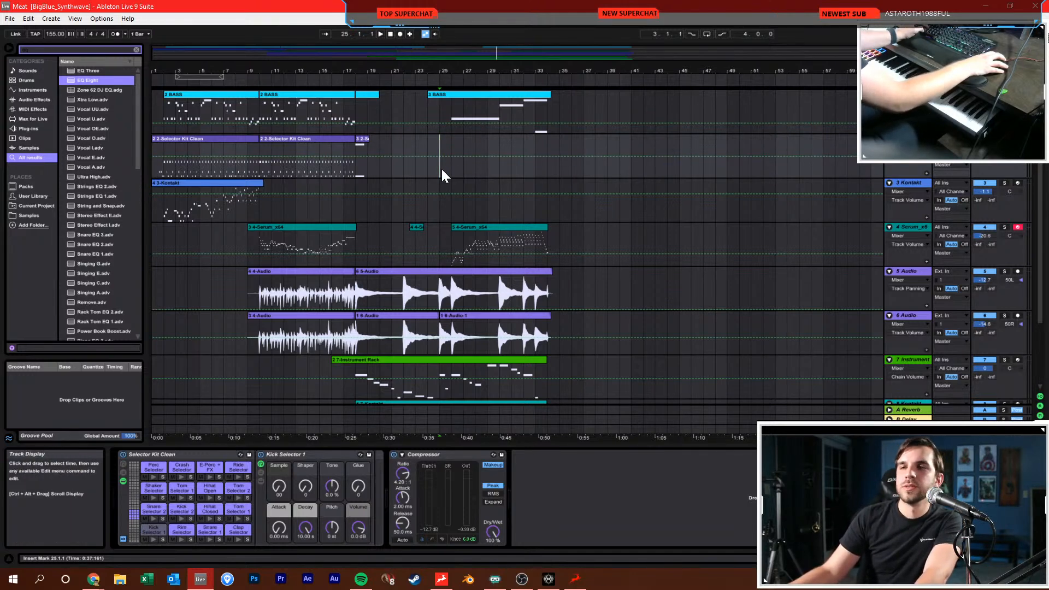
{"action": "left_click", "coordinate": [393, 170]}
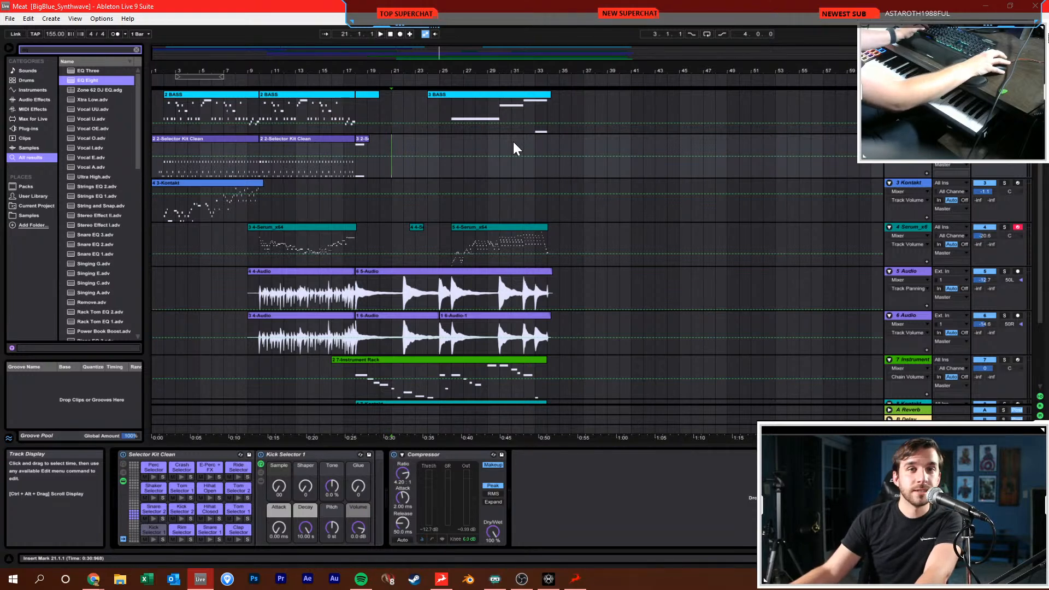
{"action": "left_click", "coordinate": [492, 148]}
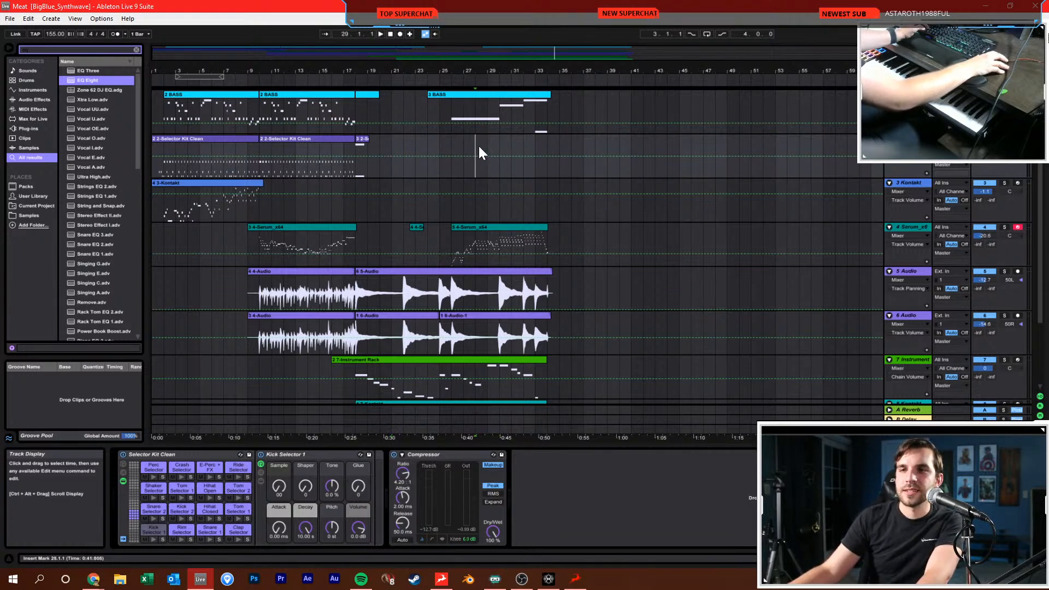
{"action": "left_click", "coordinate": [529, 145]}
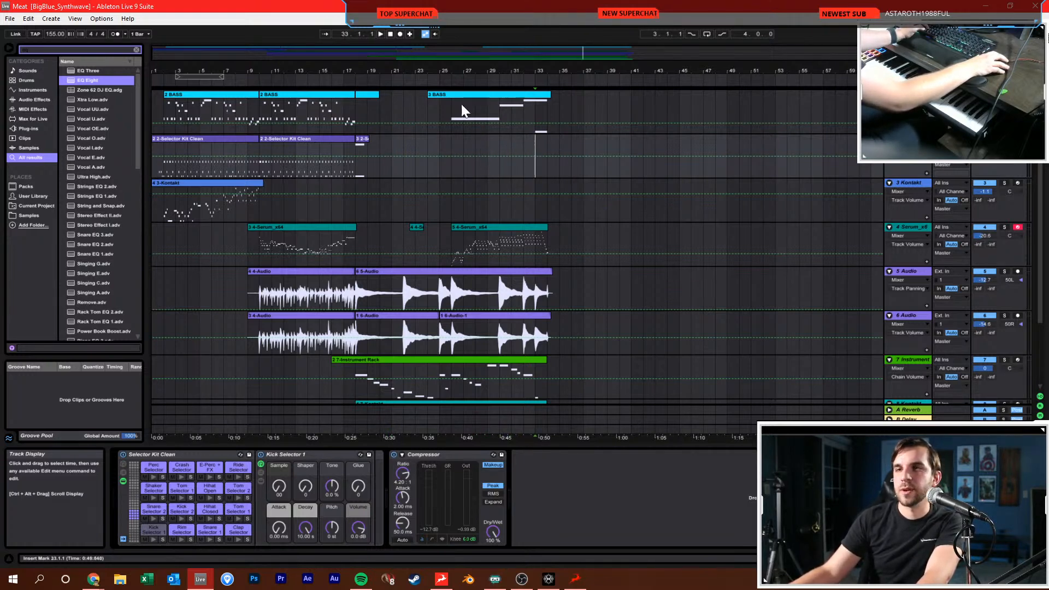
Return the song position to bar 1 and review the clip layout across all tracks up to bar 34
{"action": "left_click", "coordinate": [391, 34]}
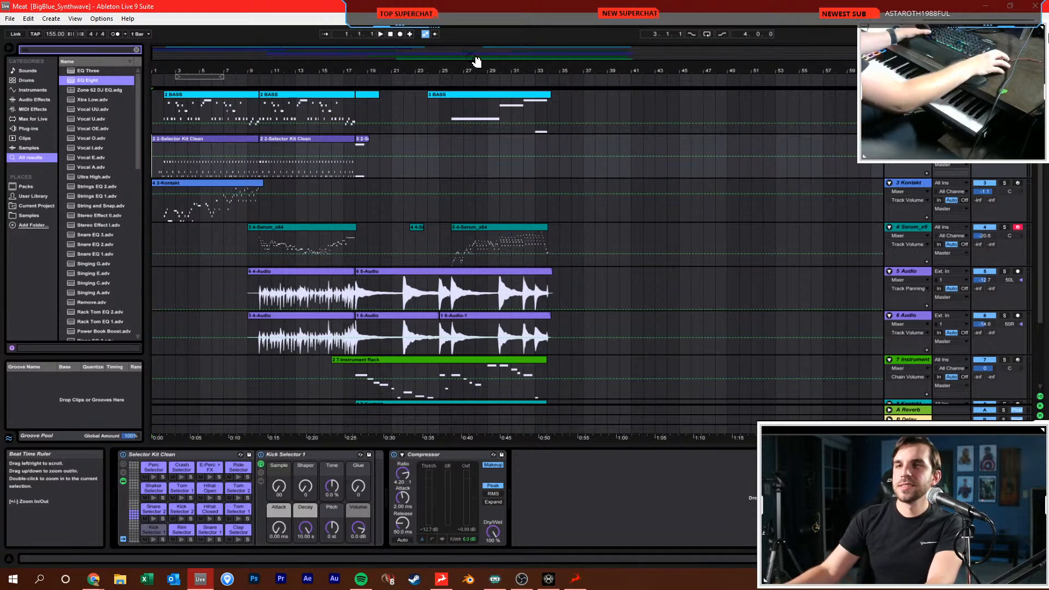
{"action": "left_click_drag", "start_coordinate": [253, 71], "coordinate": [253, 110]}
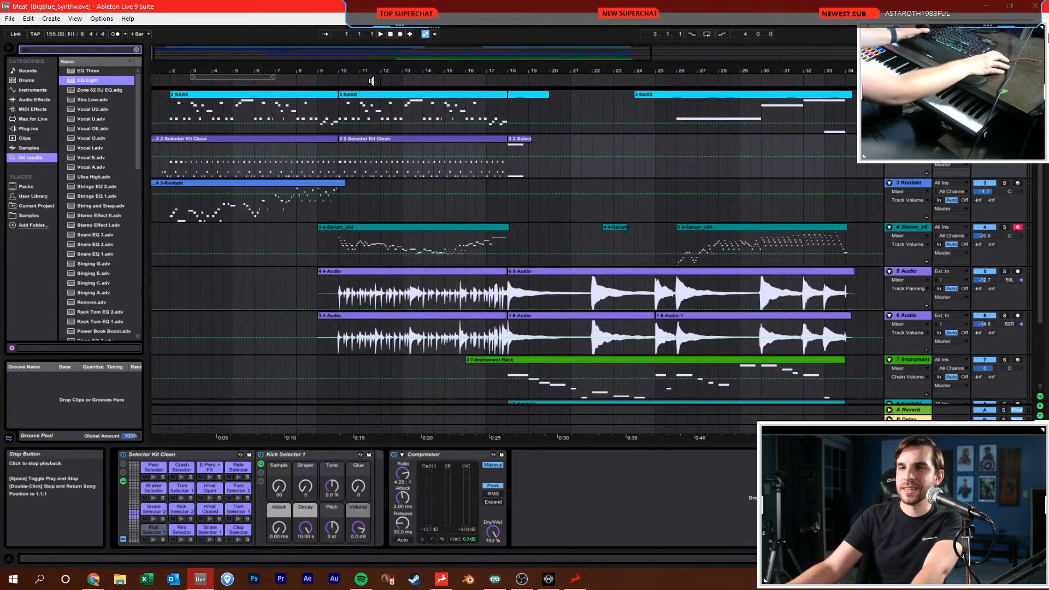
{"action": "left_click_drag", "start_coordinate": [407, 72], "coordinate": [381, 93]}
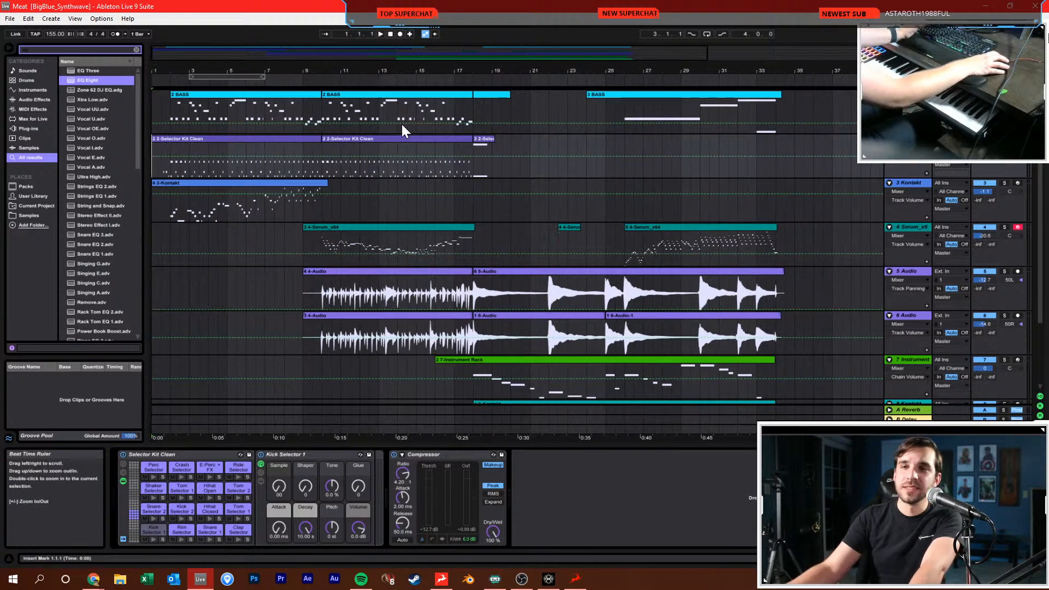
{"action": "scroll", "coordinate": [518, 184], "scroll_direction": "down", "scroll_amount": 3}
{"action": "scroll", "coordinate": [437, 201], "scroll_direction": "up", "scroll_amount": 3}
{"action": "scroll", "coordinate": [489, 224], "scroll_direction": "down", "scroll_amount": 4}
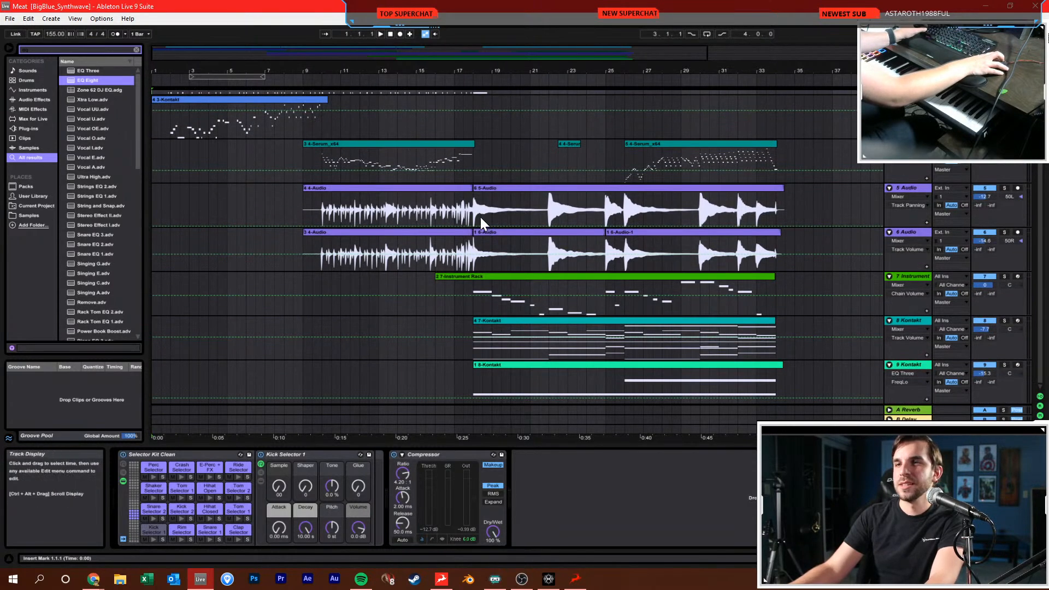
{"action": "scroll", "coordinate": [630, 161], "scroll_direction": "up", "scroll_amount": 4}
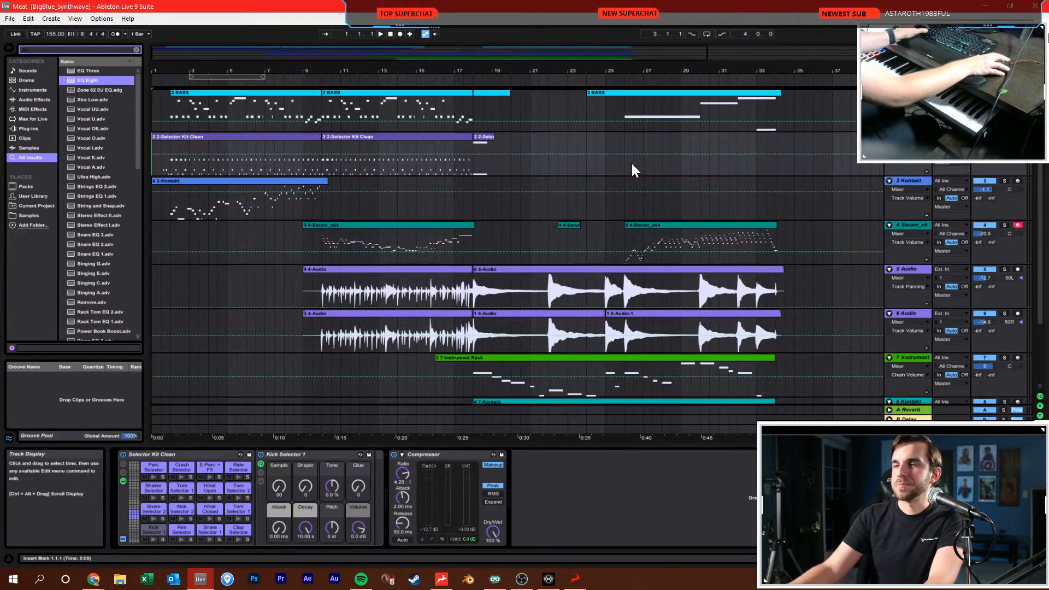
{"action": "left_click", "coordinate": [557, 107]}
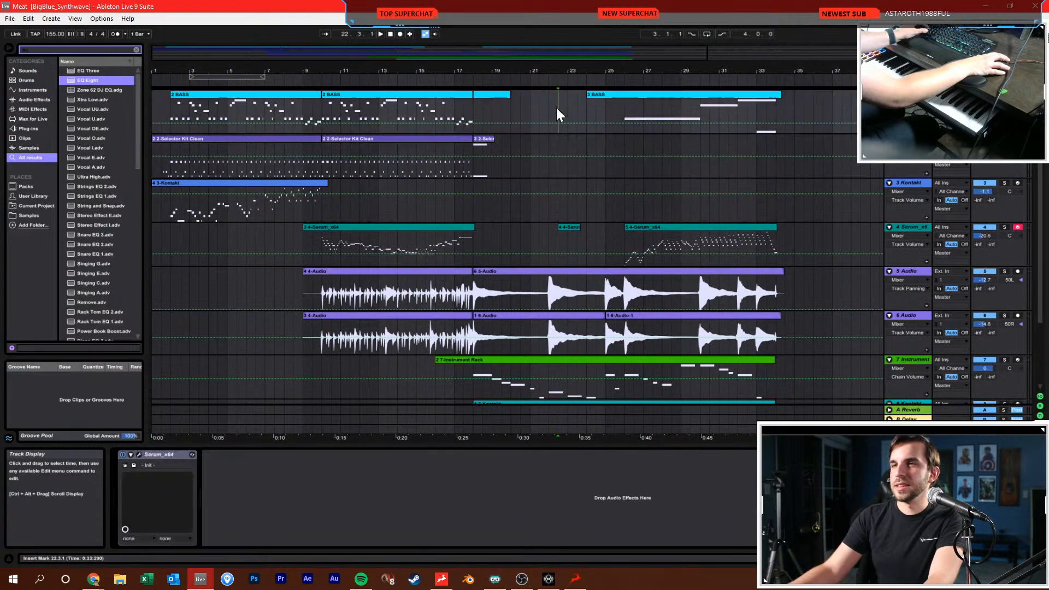
Play the opening briefly from bar 2, stop, and place the insert marker at bar 34 on the drum track
{"action": "left_click", "coordinate": [168, 113]}
{"action": "key", "text": "space"}
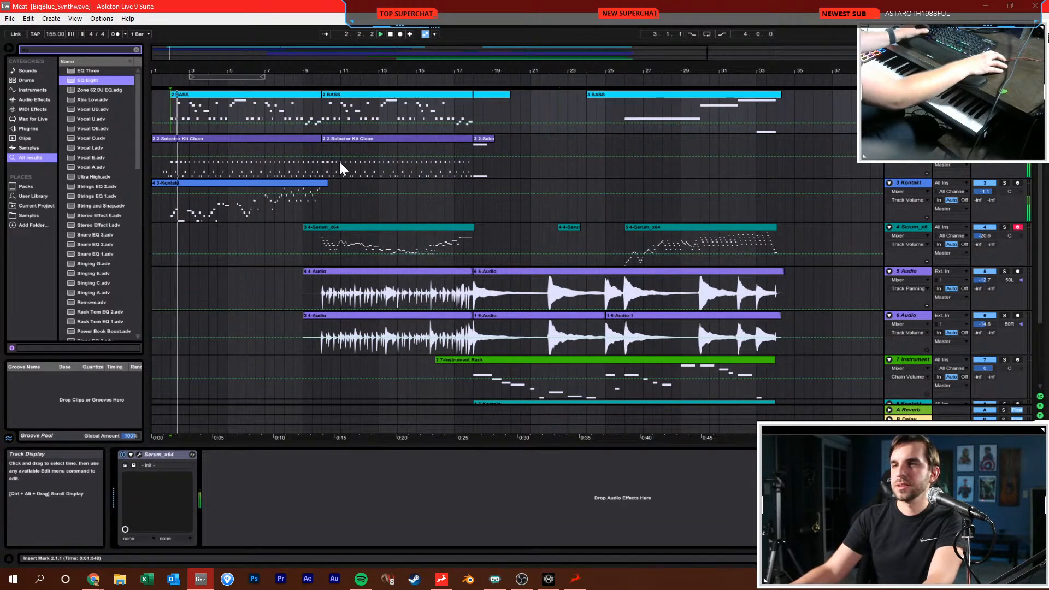
{"action": "left_click", "coordinate": [682, 139]}
{"action": "left_click", "coordinate": [718, 143]}
{"action": "left_click", "coordinate": [775, 143]}
{"action": "key", "text": "space"}
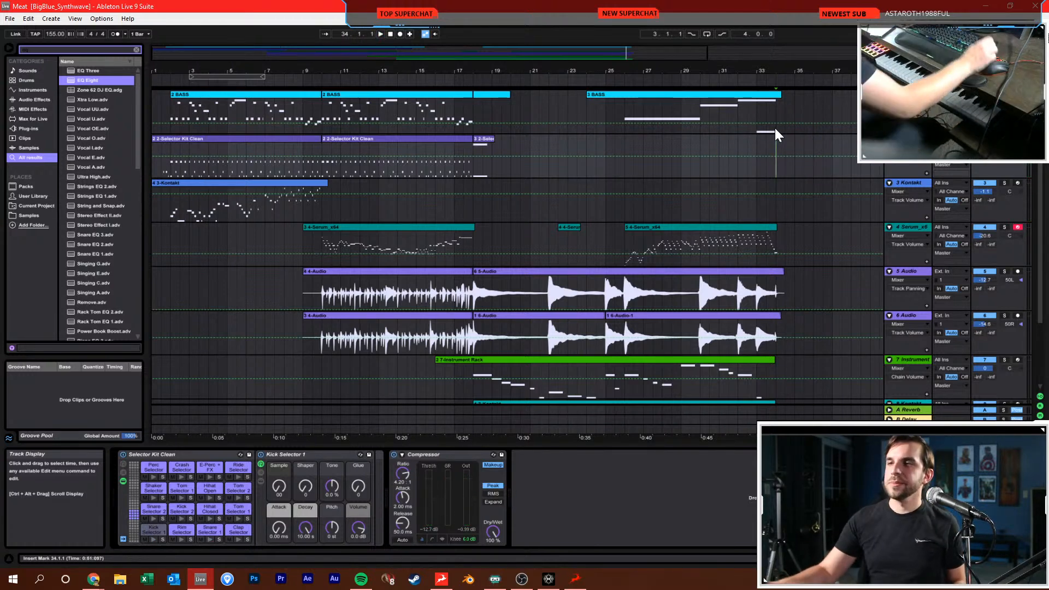
Place the insert marker at bar 34 on the 5 Audio track and arm that track for recording
{"action": "scroll", "coordinate": [759, 156], "scroll_direction": "right", "scroll_amount": 3}
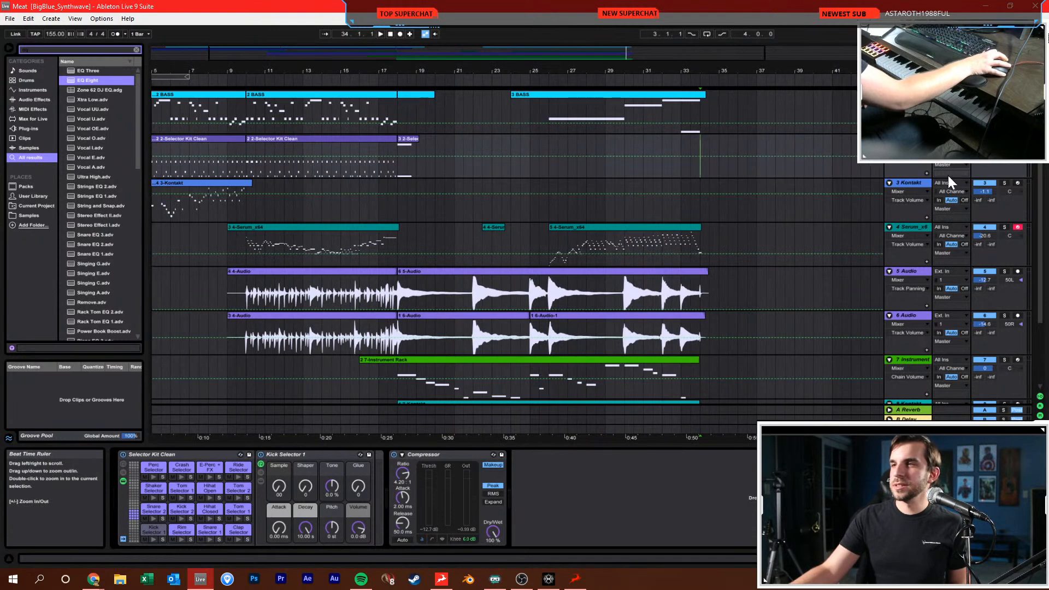
{"action": "scroll", "coordinate": [738, 172], "scroll_direction": "down", "scroll_amount": 3}
{"action": "left_click", "coordinate": [705, 231]}
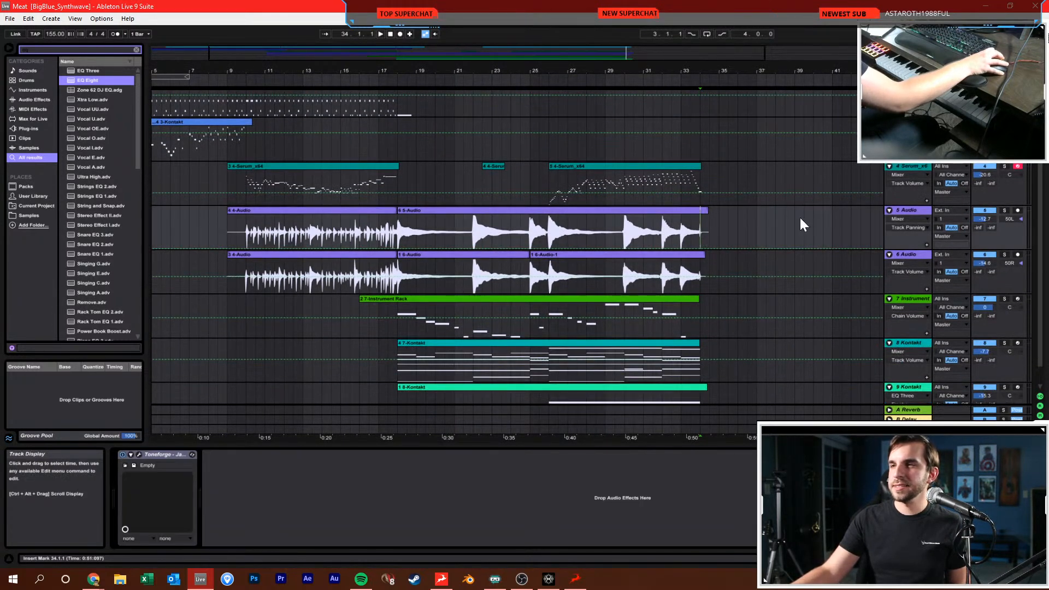
{"action": "left_click", "coordinate": [1017, 210]}
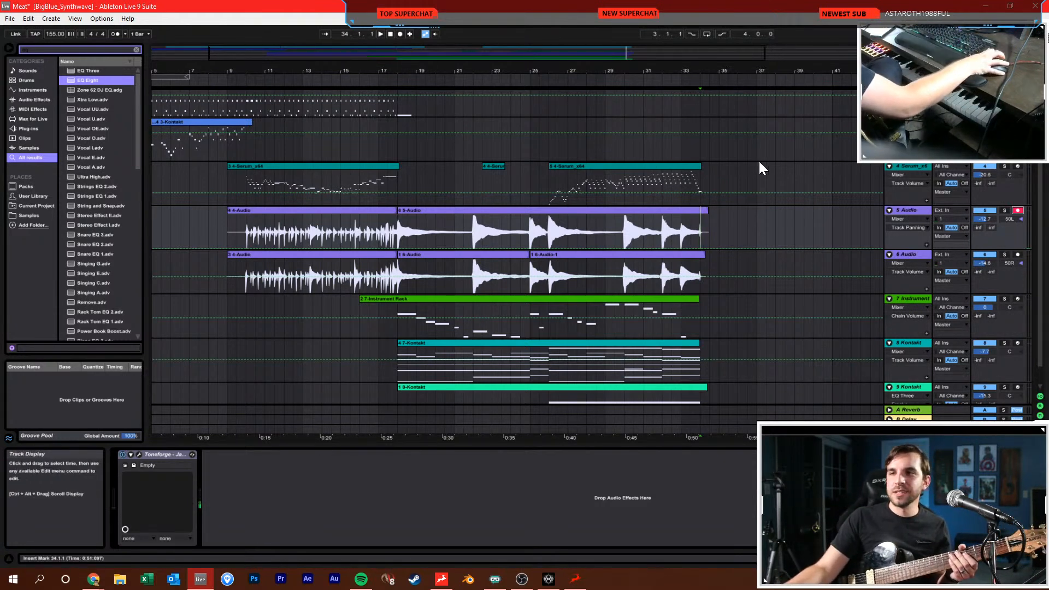
Try to paste a copy of the first 2-Selector Kit Clean drum clip at bar 34
{"action": "scroll", "coordinate": [737, 158], "scroll_direction": "up", "scroll_amount": 2}
{"action": "scroll", "coordinate": [735, 159], "scroll_direction": "up", "scroll_amount": 1}
{"action": "left_click", "coordinate": [230, 141]}
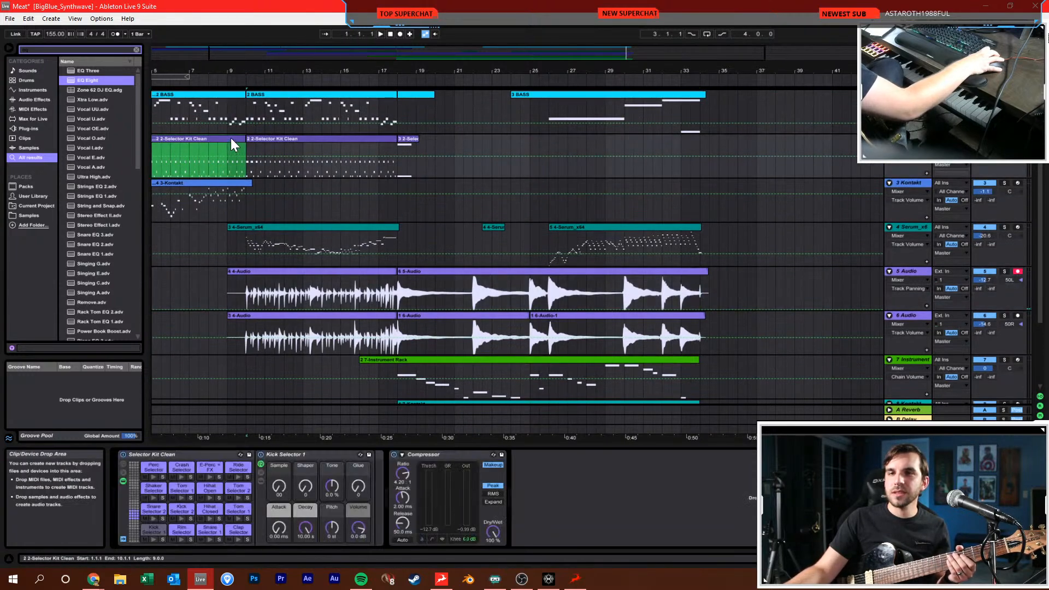
{"action": "left_click", "coordinate": [702, 168]}
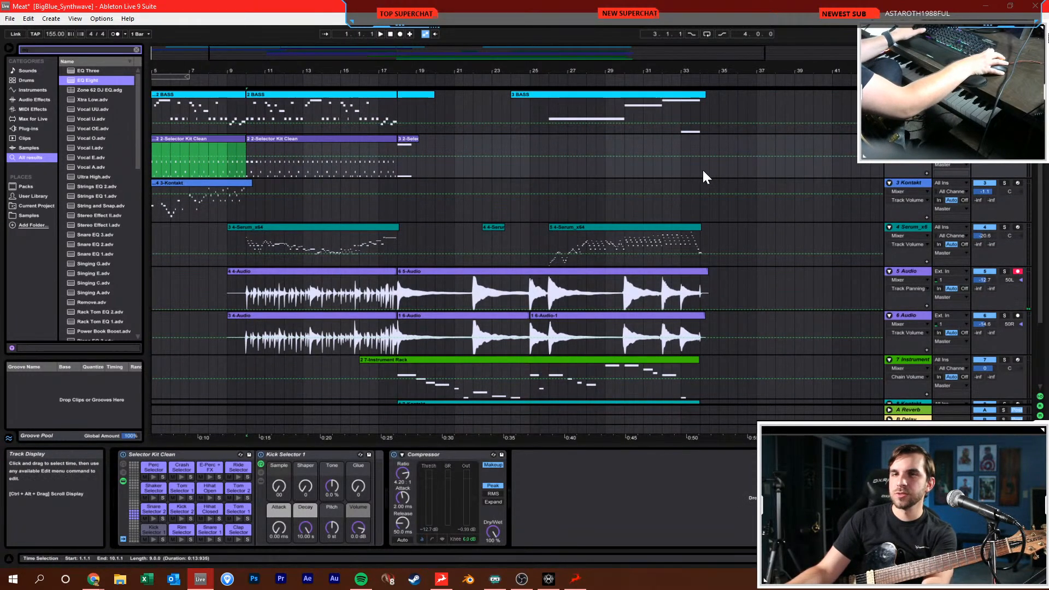
{"action": "key", "text": "ctrl+v"}
{"action": "left_click", "coordinate": [704, 288]}
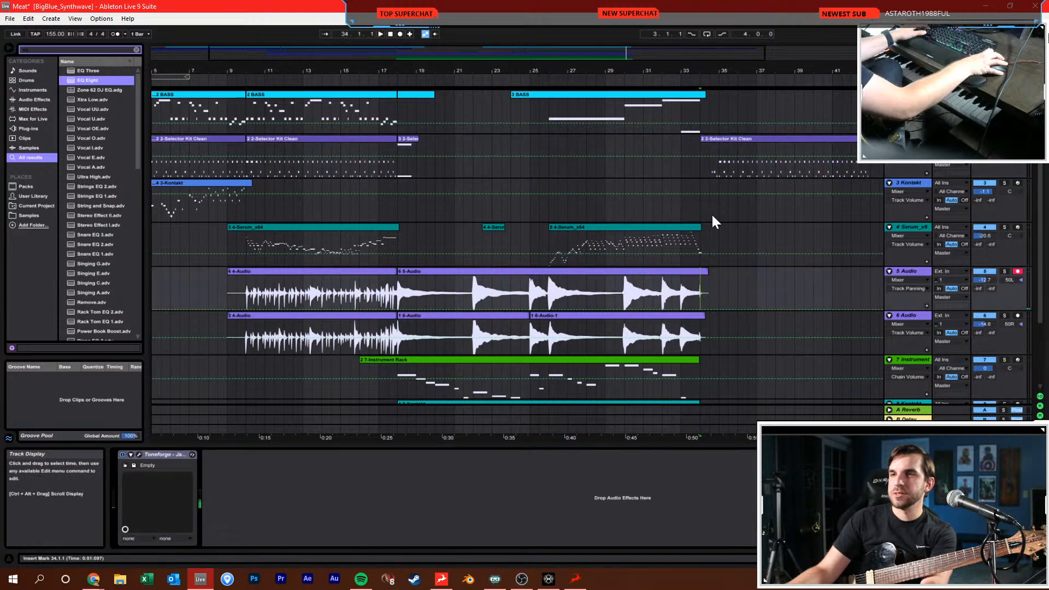
Copy the first 2-Selector Kit Clean drum clip to bar 33 on the same track and save the set
{"action": "left_click", "coordinate": [239, 139]}
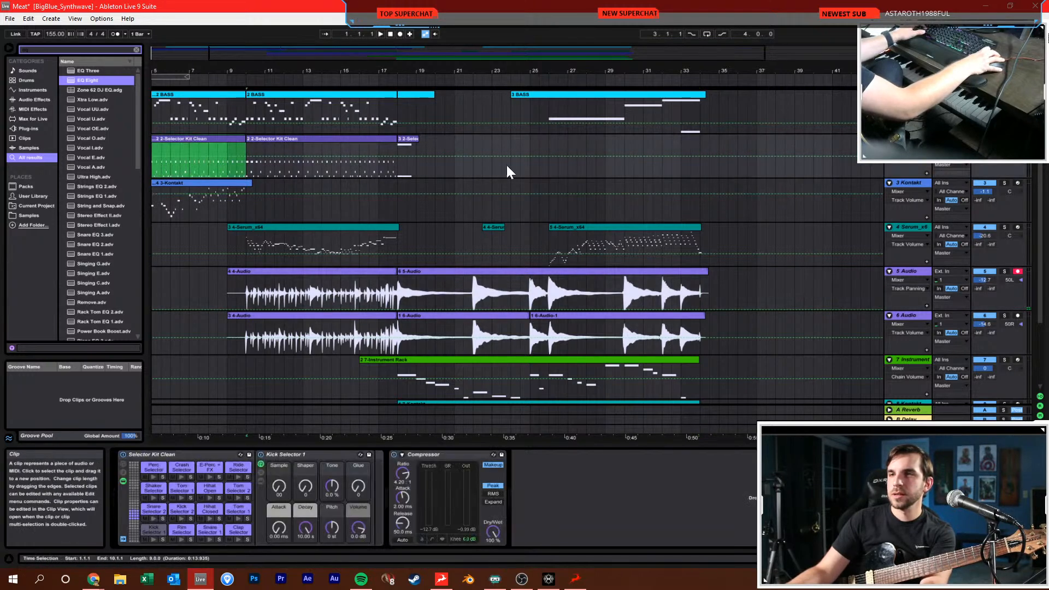
{"action": "left_click", "coordinate": [681, 170]}
{"action": "key", "text": "ctrl+v"}
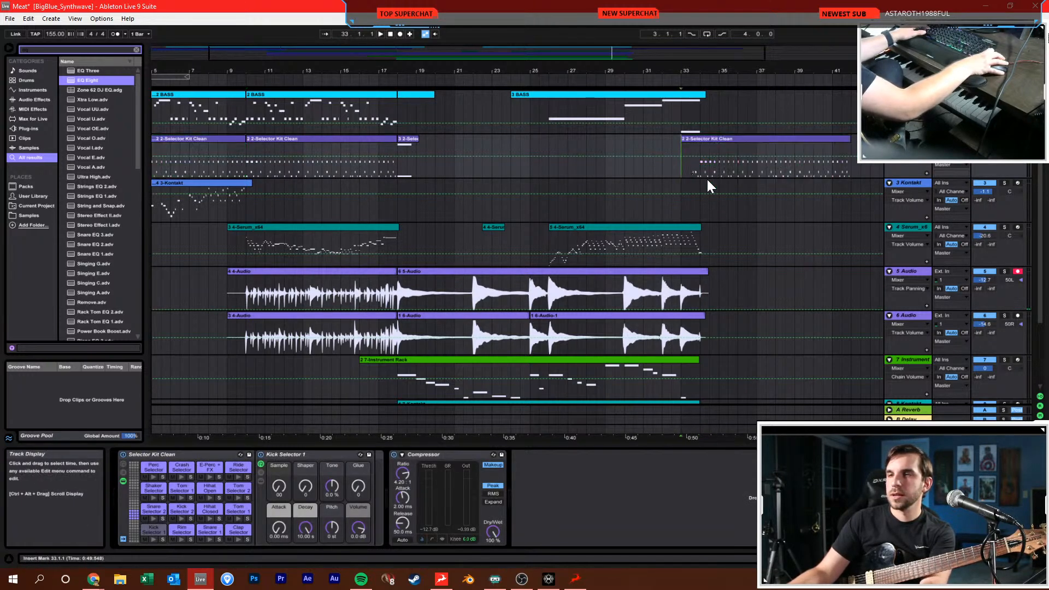
{"action": "left_click", "coordinate": [703, 290]}
{"action": "key", "text": "ctrl+s"}
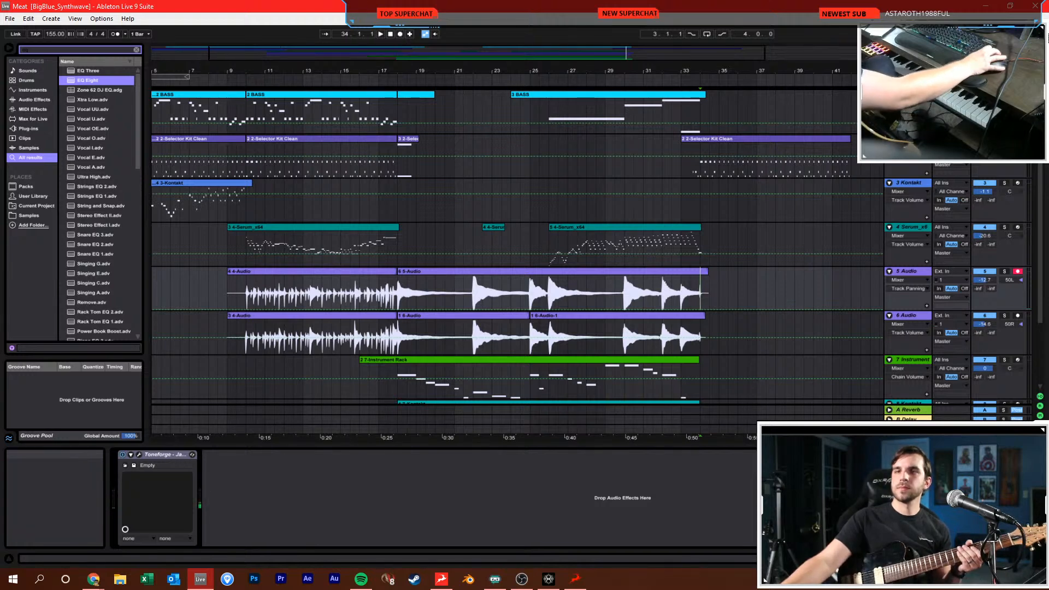
Turn on the metronome and record a guitar take on the 5 Audio track from bar 42 to about bar 51
{"action": "left_click_drag", "start_coordinate": [759, 74], "coordinate": [525, 74]}
{"action": "left_click", "coordinate": [640, 243]}
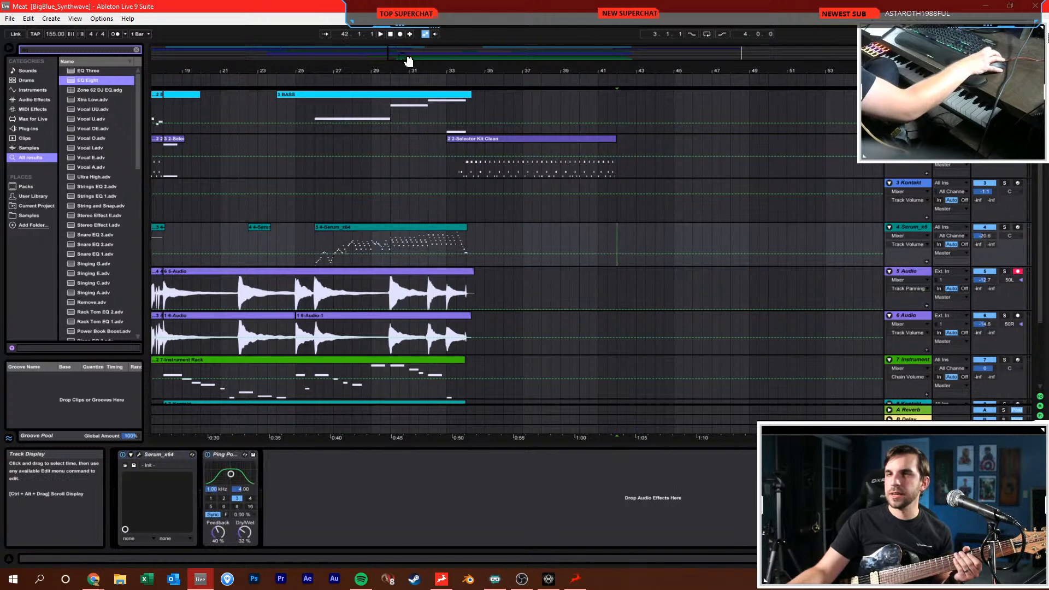
{"action": "left_click", "coordinate": [115, 34]}
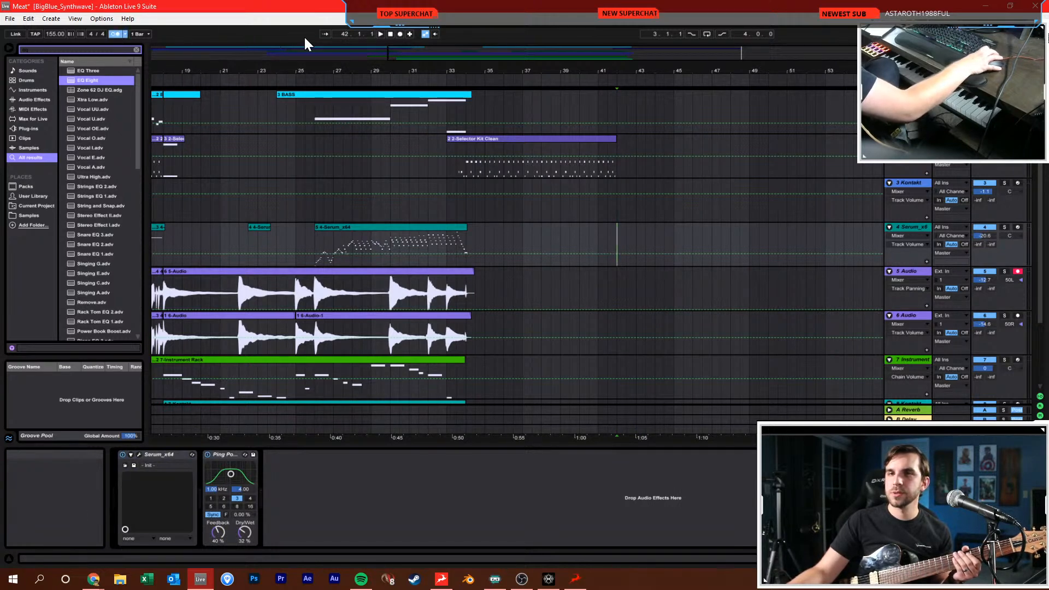
{"action": "left_click", "coordinate": [400, 33]}
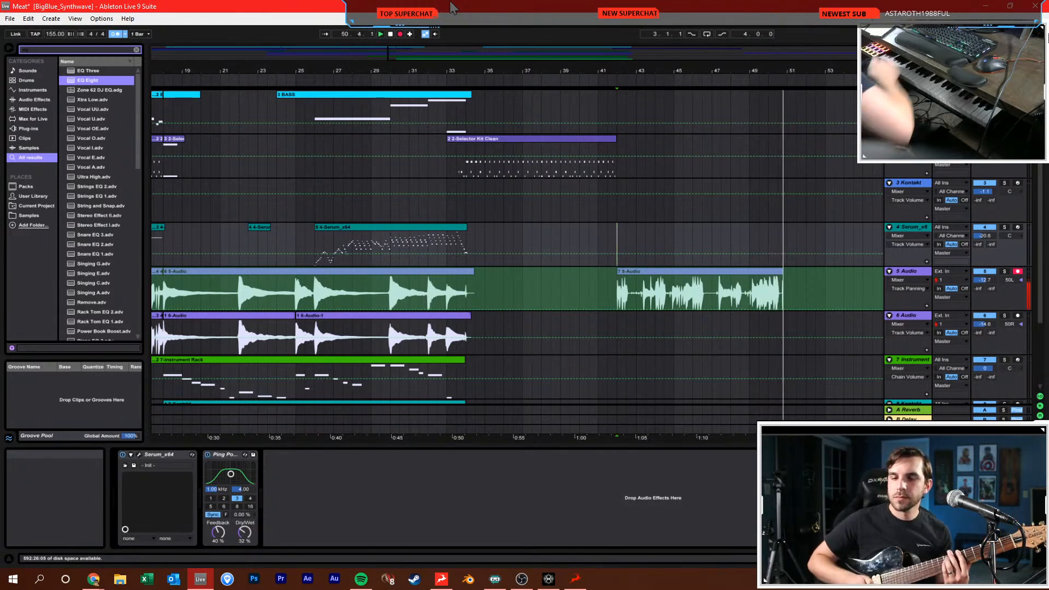
{"action": "key", "text": "F9"}
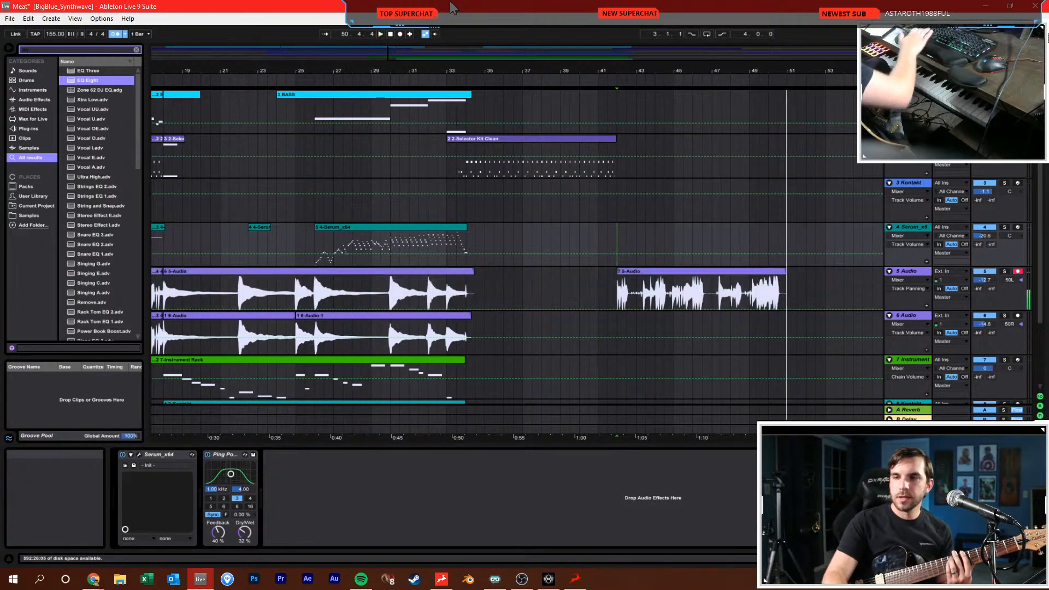
Record a new guitar take over the start of the previous one on 5 Audio, from bar 42 to bar 45
{"action": "left_click", "coordinate": [389, 34]}
{"action": "left_click", "coordinate": [400, 34]}
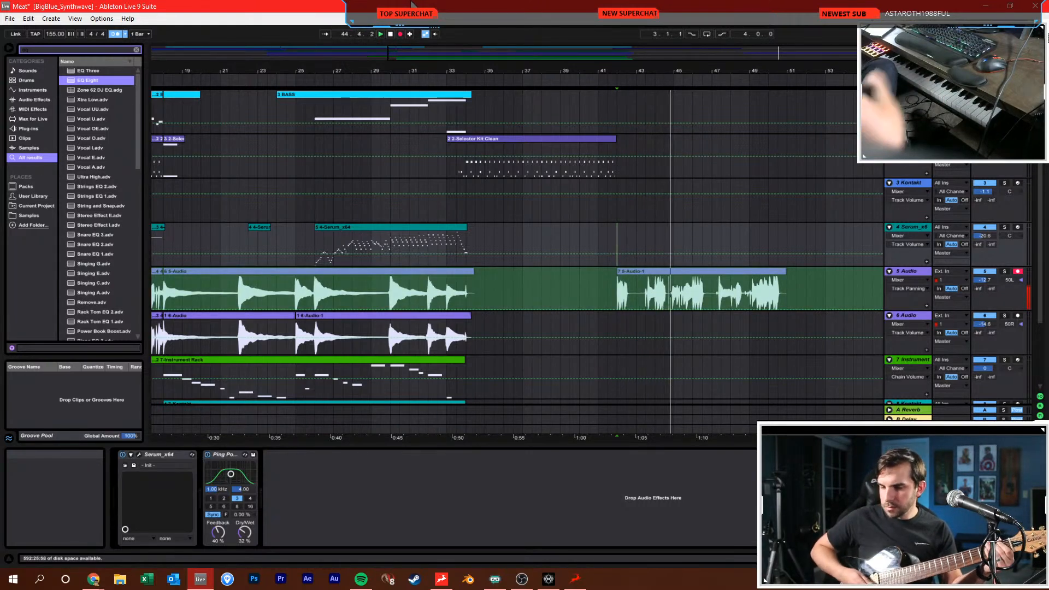
{"action": "key", "text": "F9"}
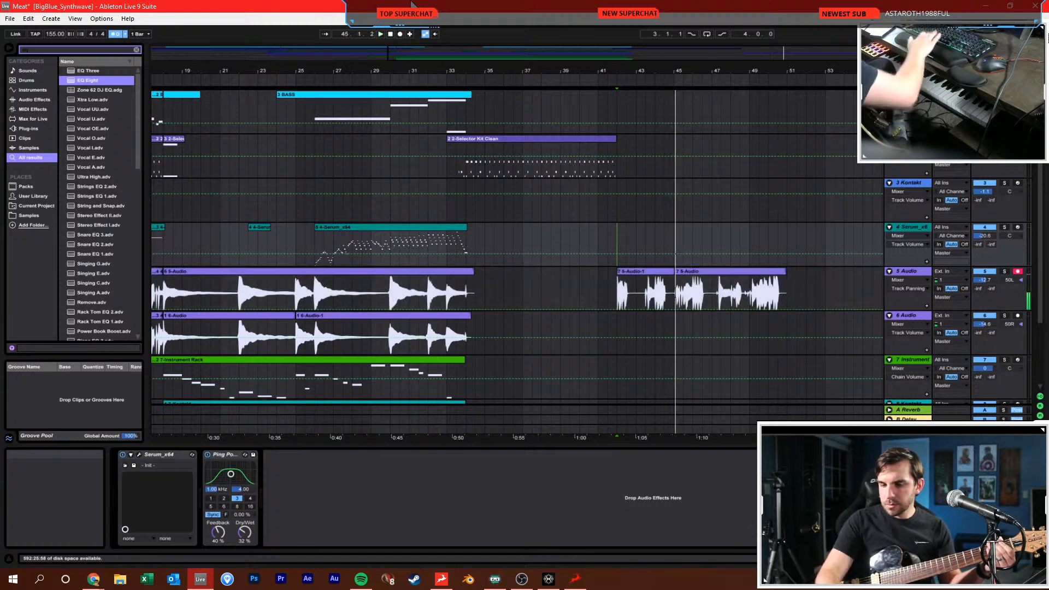
Record three replacement guitar takes on 5 Audio from bar 42, the longest reaching about bar 50
{"action": "left_click", "coordinate": [400, 34]}
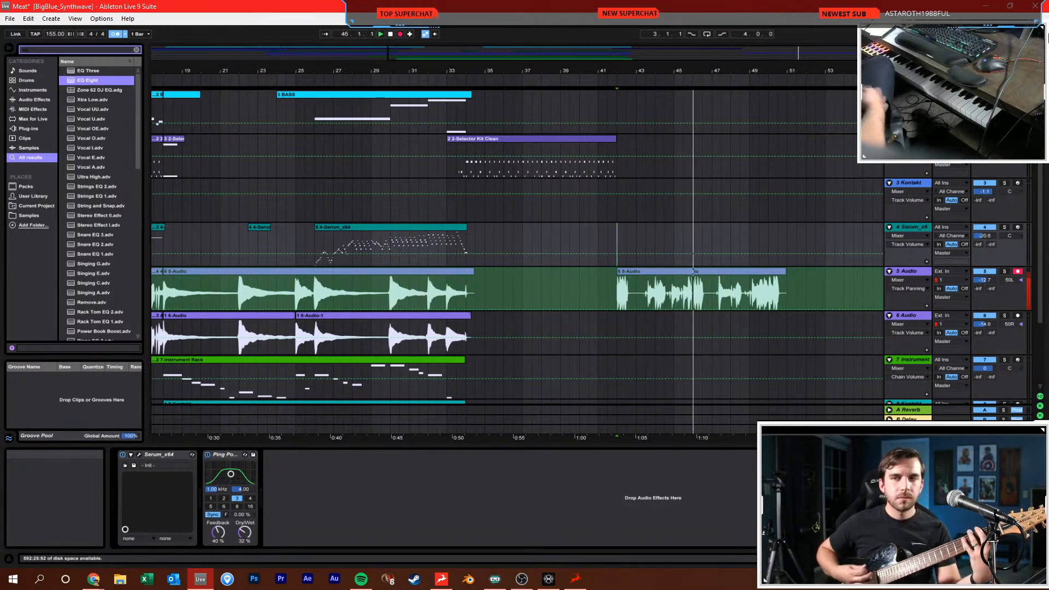
{"action": "key", "text": "space"}
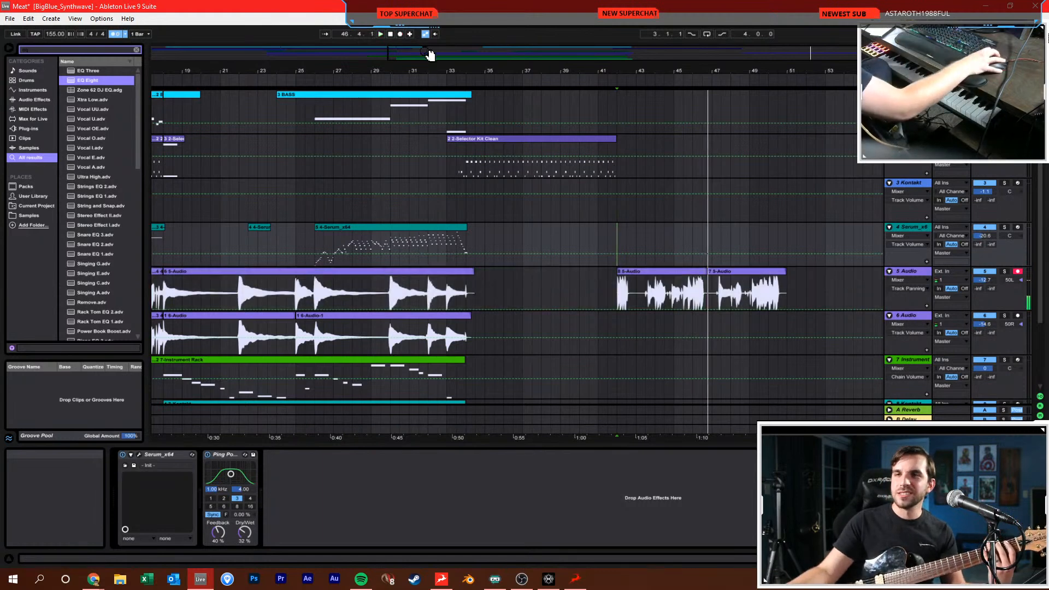
{"action": "left_click", "coordinate": [399, 34]}
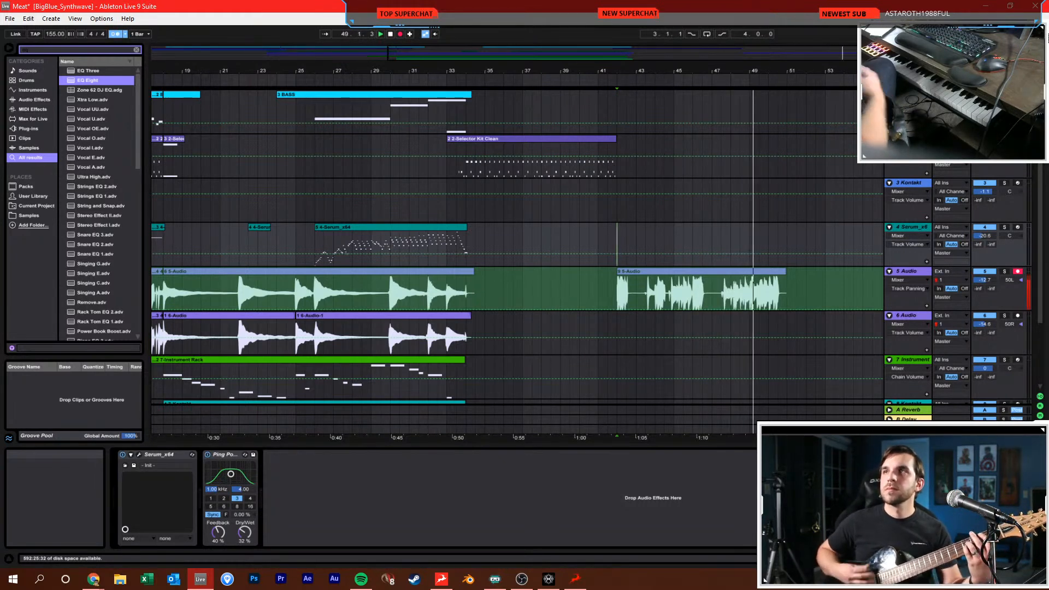
{"action": "left_click", "coordinate": [399, 34]}
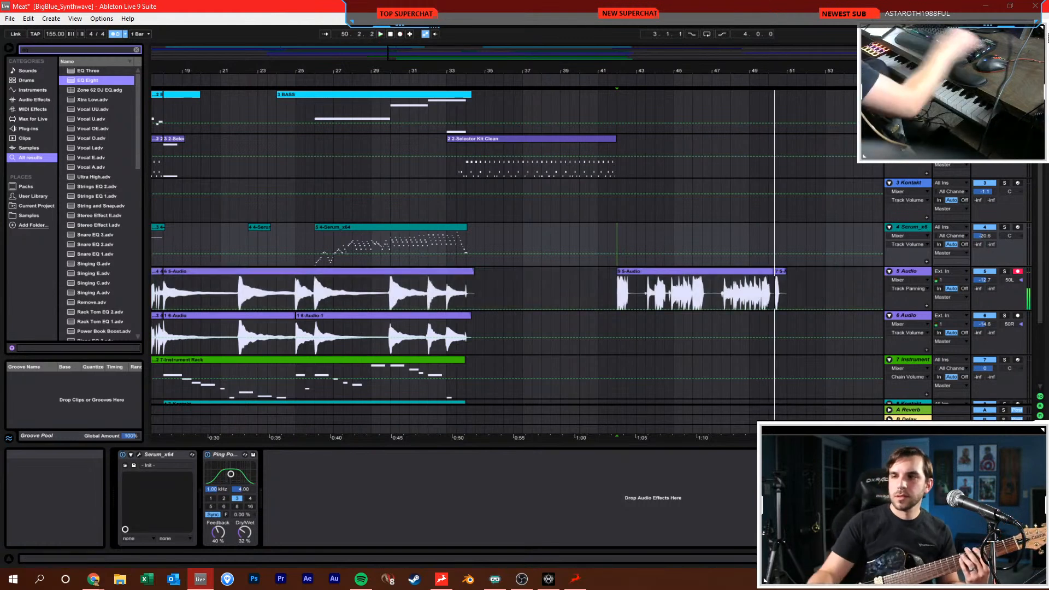
{"action": "left_click", "coordinate": [399, 34]}
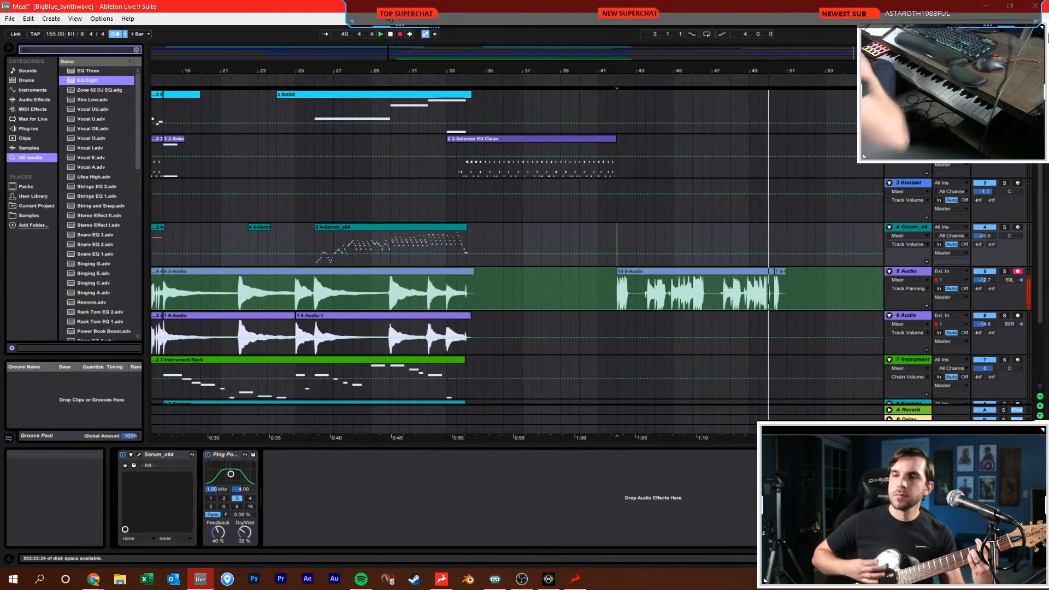
{"action": "key", "text": "space"}
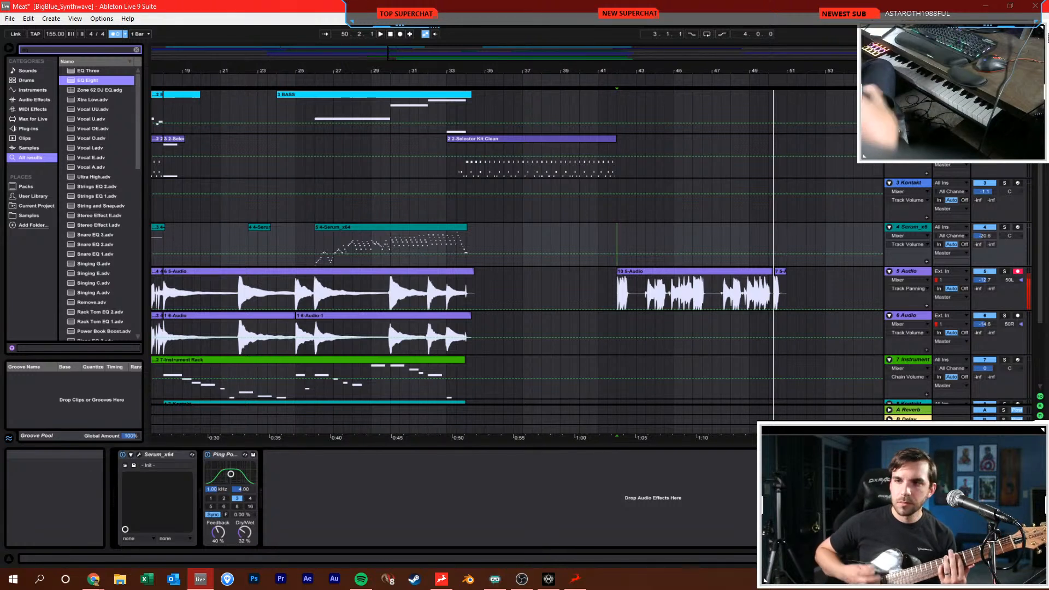
Record another guitar take on 5 Audio from bar 42 to about bar 50 and move that clip to bar 34
{"action": "left_click", "coordinate": [729, 283]}
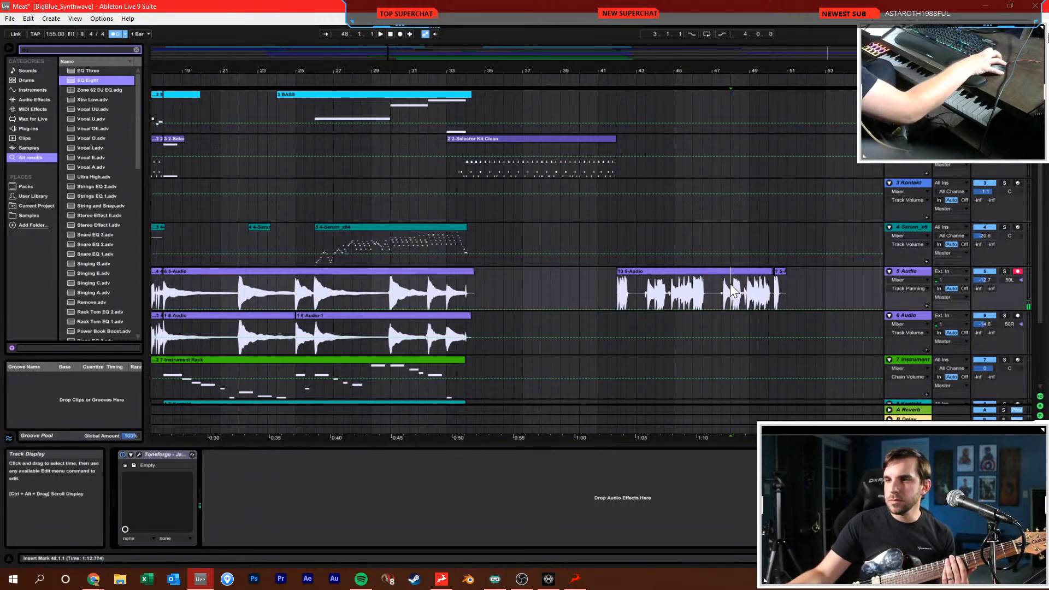
{"action": "left_click", "coordinate": [400, 34]}
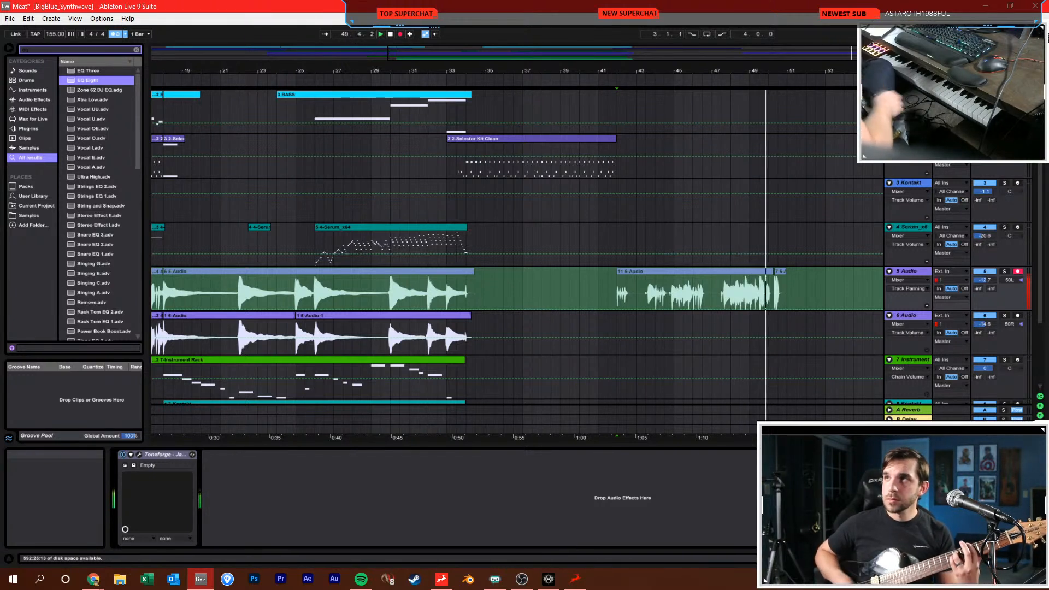
{"action": "key", "text": "space"}
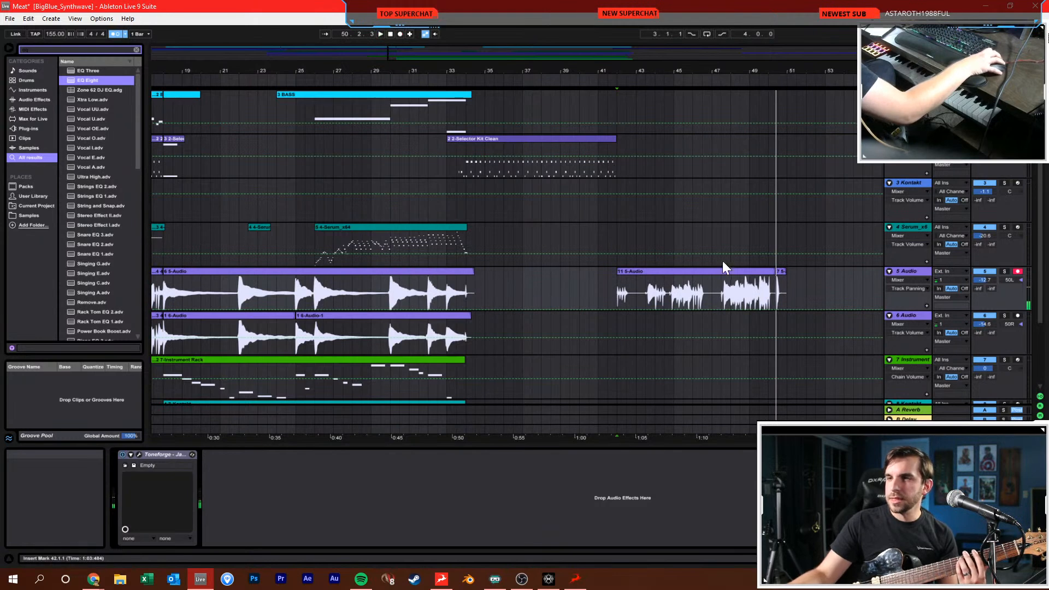
{"action": "left_click_drag", "start_coordinate": [672, 271], "coordinate": [521, 273]}
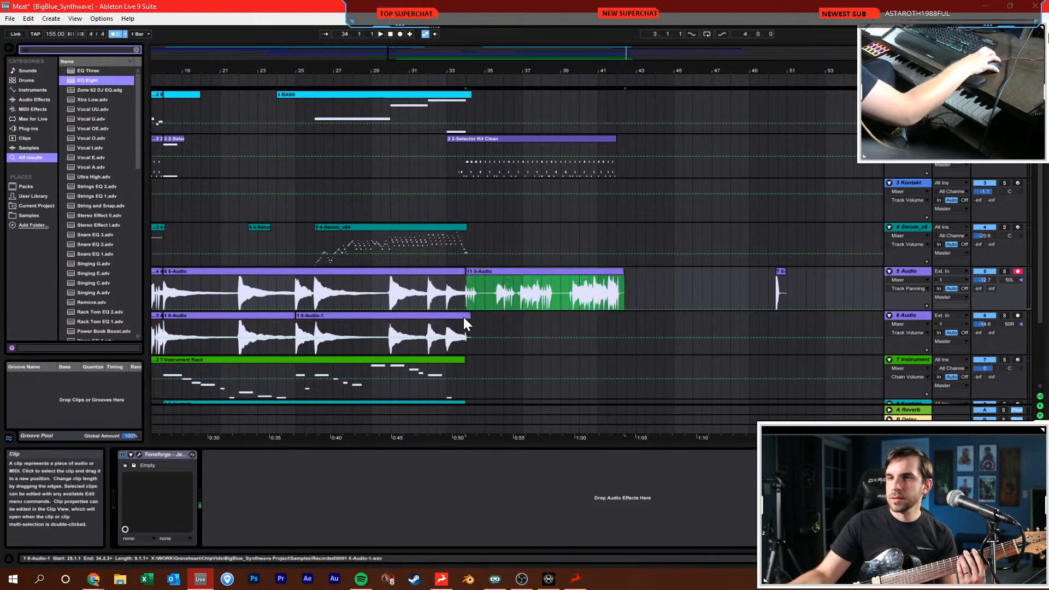
Arm 6 Audio and record a doubling guitar take on it from bar 34 to about bar 42
{"action": "left_click", "coordinate": [467, 319]}
{"action": "left_click", "coordinate": [1017, 316]}
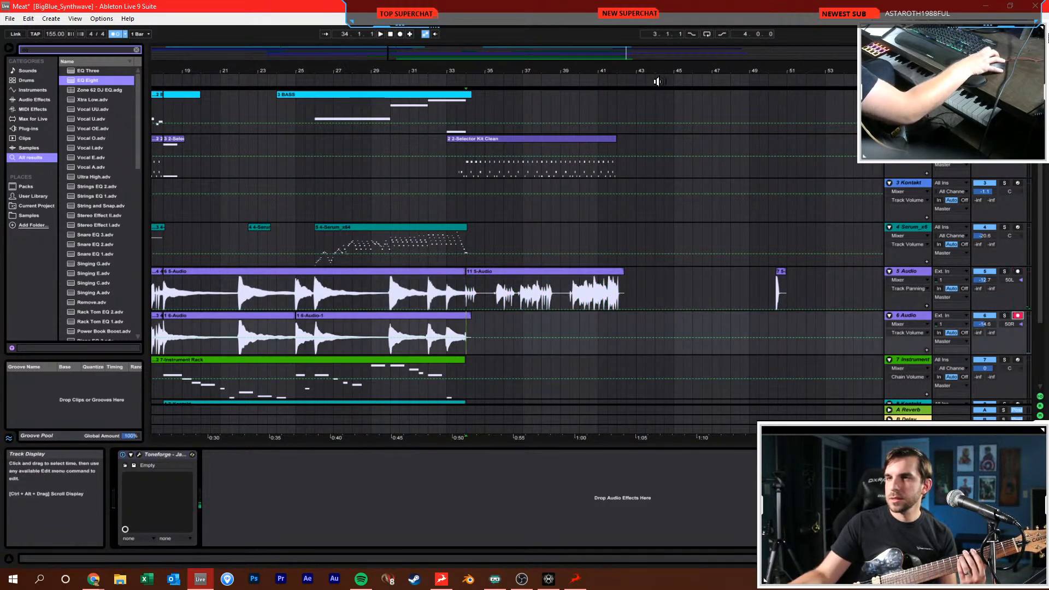
{"action": "left_click", "coordinate": [399, 34]}
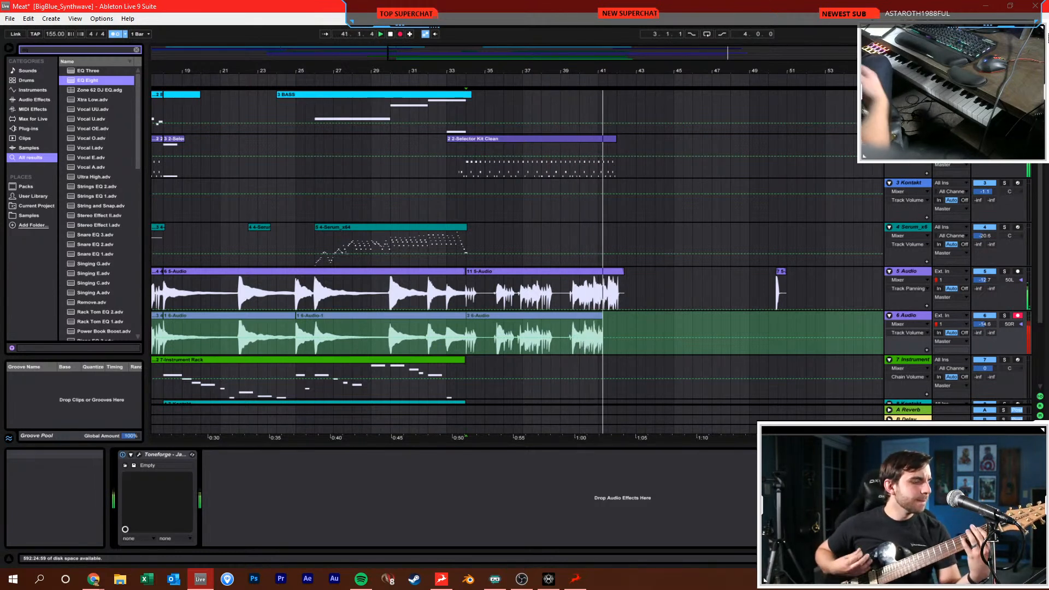
{"action": "key", "text": "F9"}
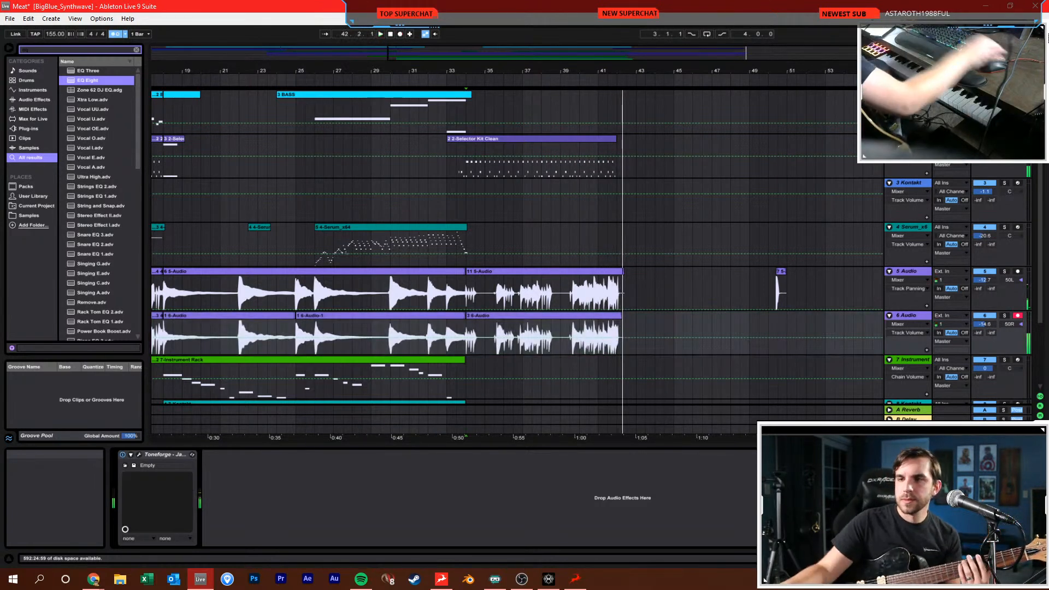
Duplicate the drum and guitar section from bars 34–42 to bar 42, save the set, and delete the stray Serum fragment near bar 42
{"action": "left_click_drag", "start_coordinate": [467, 165], "coordinate": [615, 331]}
{"action": "key", "text": "ctrl+d"}
{"action": "left_click", "coordinate": [608, 230]}
{"action": "key", "text": "ctrl+s"}
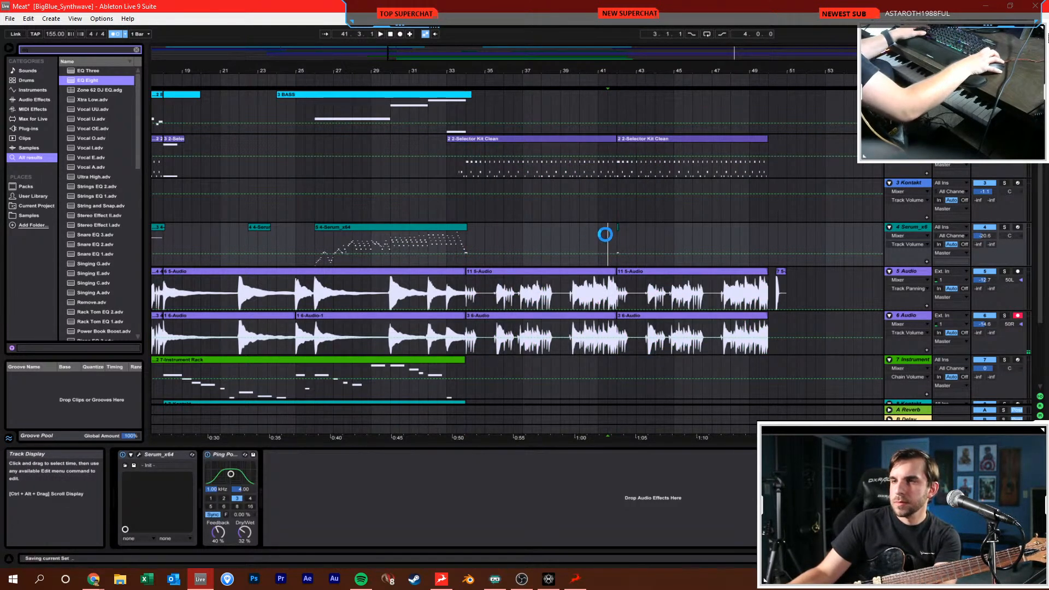
{"action": "left_click_drag", "start_coordinate": [590, 235], "coordinate": [634, 236]}
{"action": "key", "text": "Delete"}
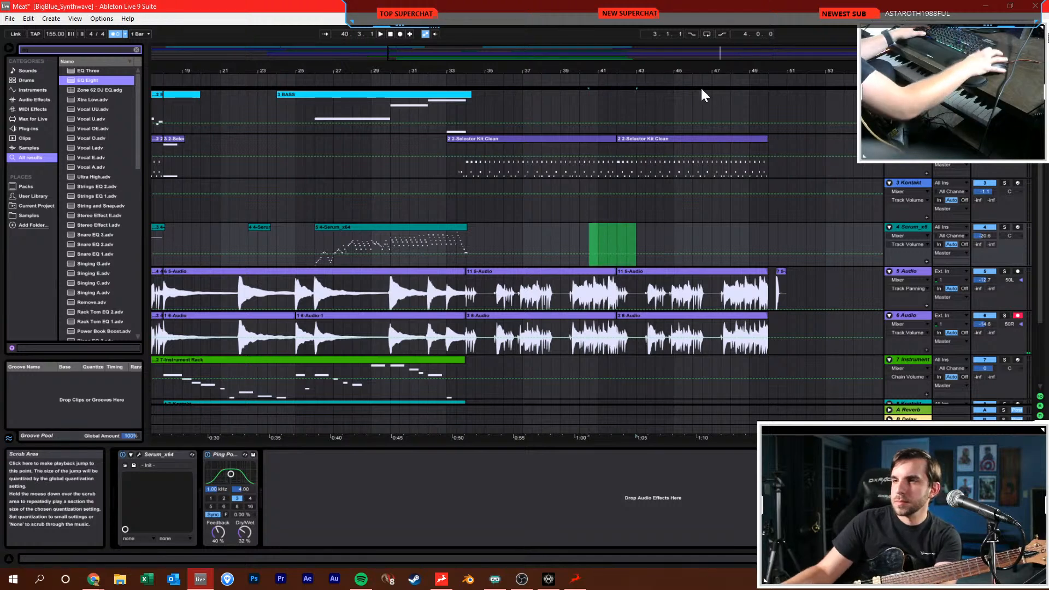
Insert a MIDI track below 6 Audio and load the FM8 instrument onto it, leaving its plug-in window closed
{"action": "left_click", "coordinate": [905, 315]}
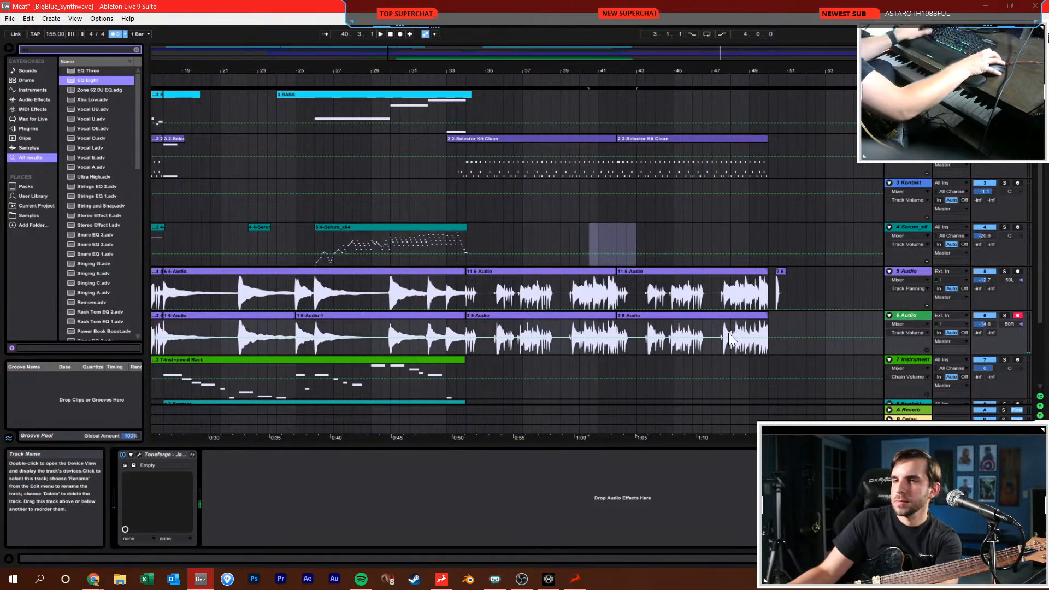
{"action": "key", "text": "ctrl+shift+t"}
{"action": "left_click", "coordinate": [512, 388]}
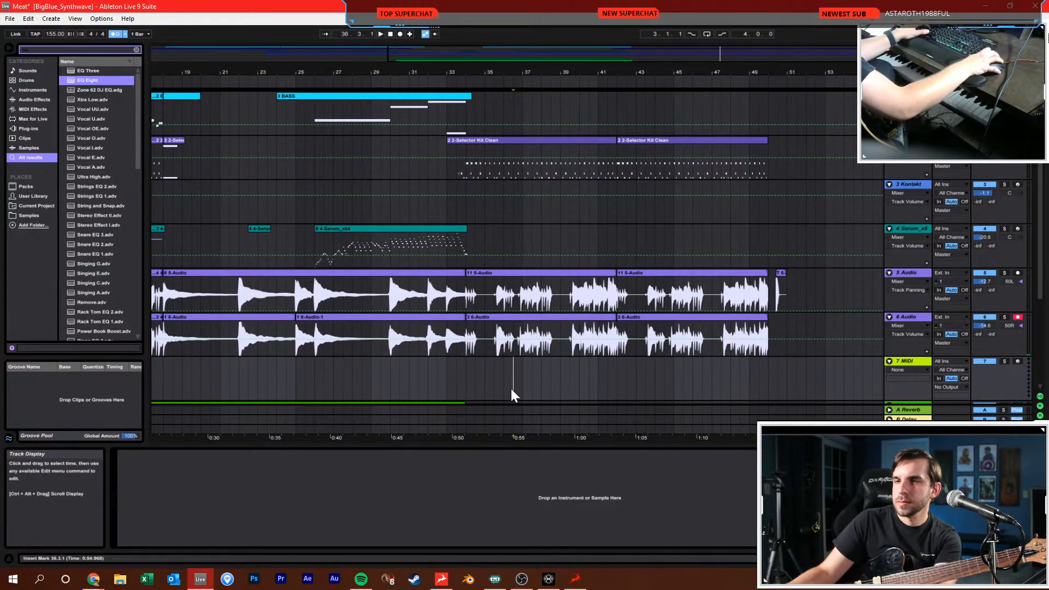
{"action": "left_click", "coordinate": [135, 51]}
{"action": "type", "text": "serum"}
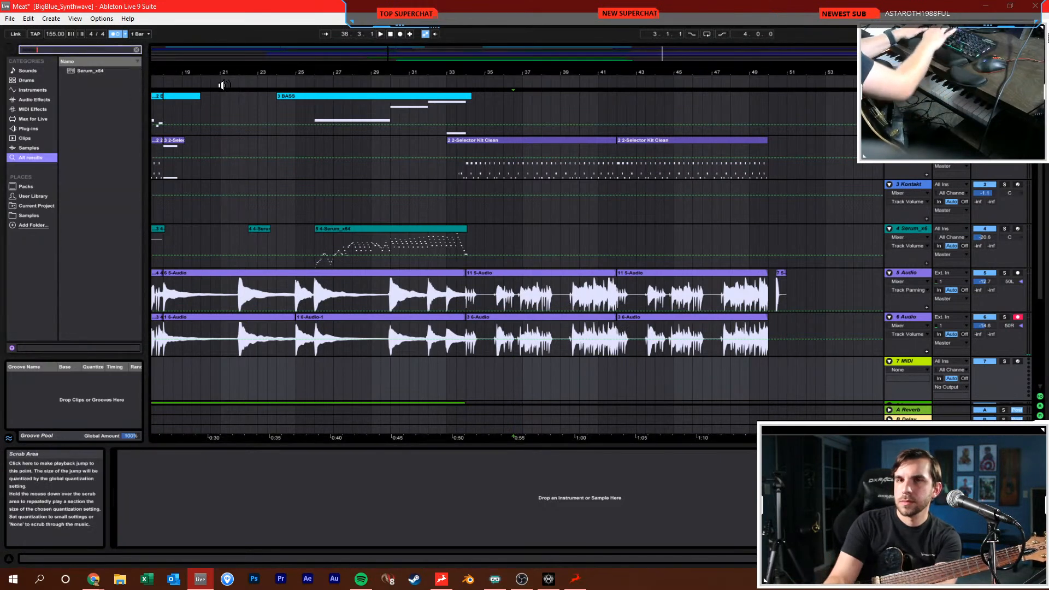
{"action": "key", "text": "ctrl+a"}
{"action": "type", "text": "ko"}
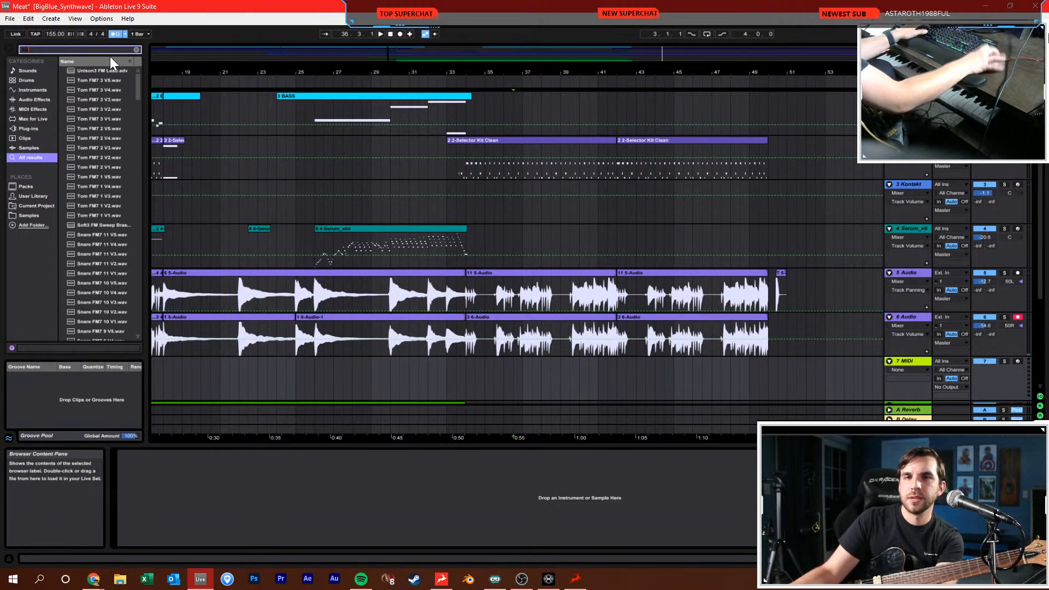
{"action": "type", "text": "8"}
{"action": "left_click_drag", "start_coordinate": [76, 79], "coordinate": [489, 383]}
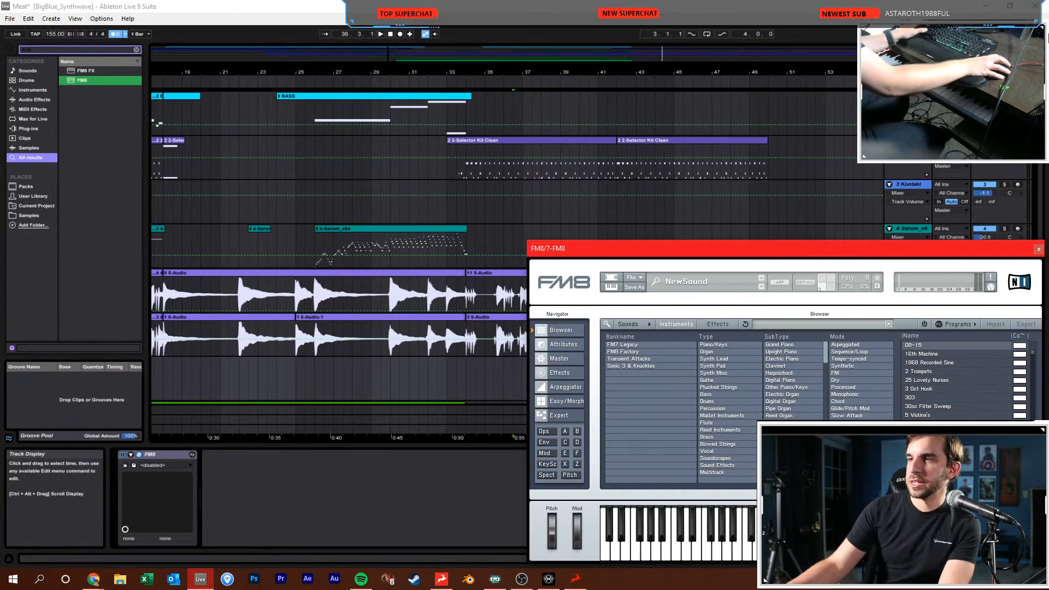
{"action": "left_click", "coordinate": [1038, 249]}
Place the insert marker at bar 34 on the BASS track and set the song tempo to 120 BPM
{"action": "left_click", "coordinate": [465, 111]}
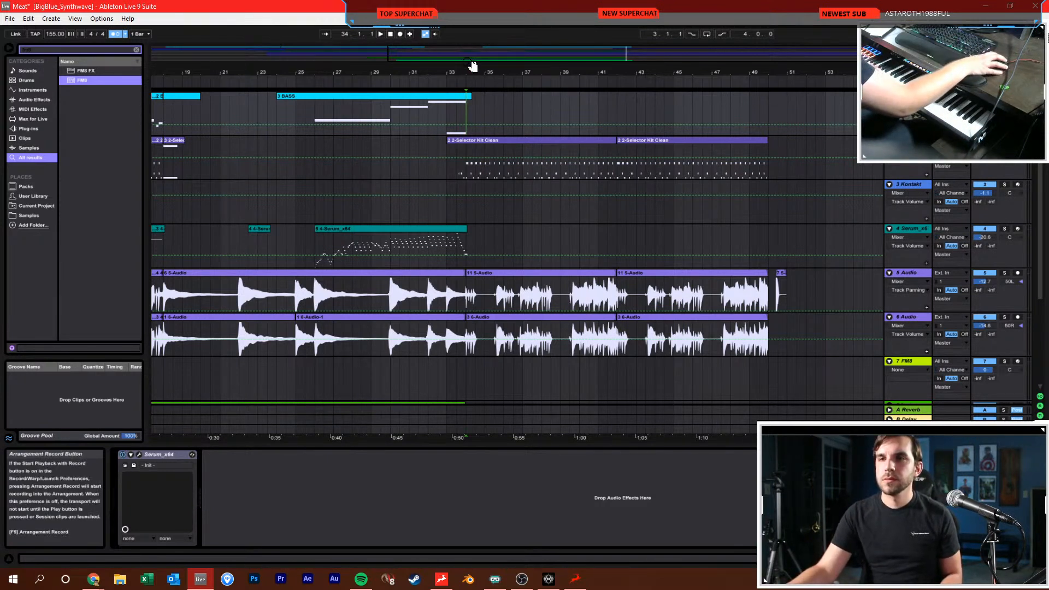
{"action": "left_click_drag", "start_coordinate": [470, 67], "coordinate": [269, 72]}
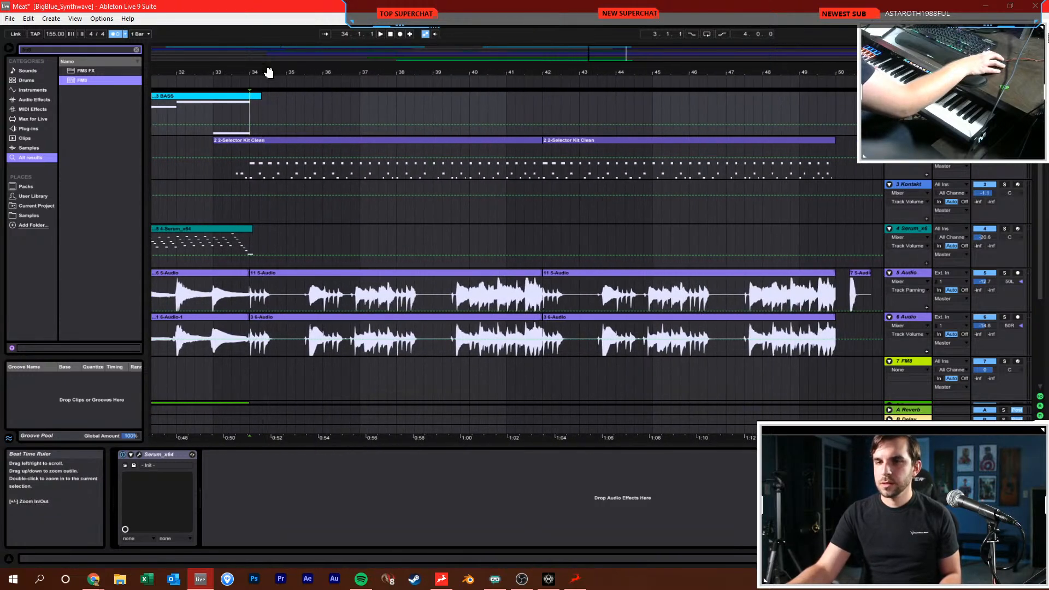
{"action": "left_click", "coordinate": [64, 34]}
{"action": "type", "text": "120"}
{"action": "key", "text": "Return"}
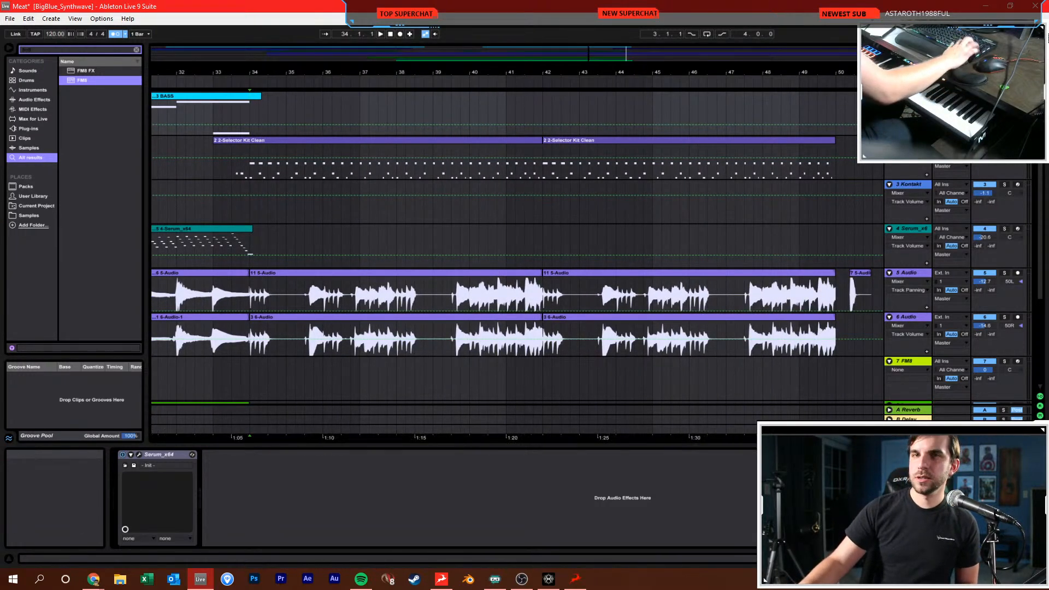
Try recording a bass part on the BASS track from bar 34 in two short takes, undoing each
{"action": "left_click", "coordinate": [248, 109]}
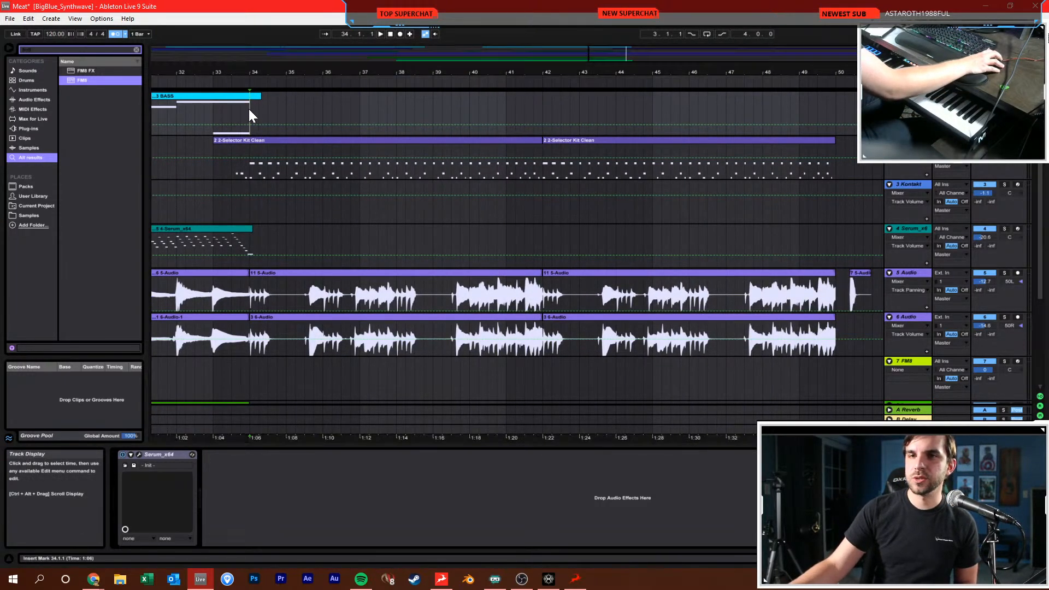
{"action": "left_click", "coordinate": [401, 34]}
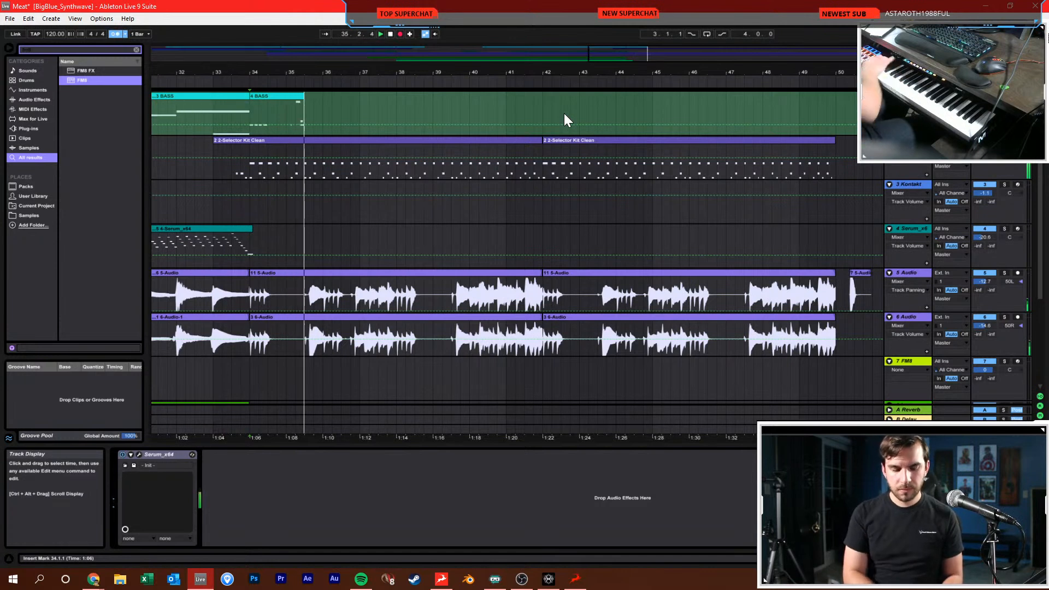
{"action": "key", "text": "ctrl+z"}
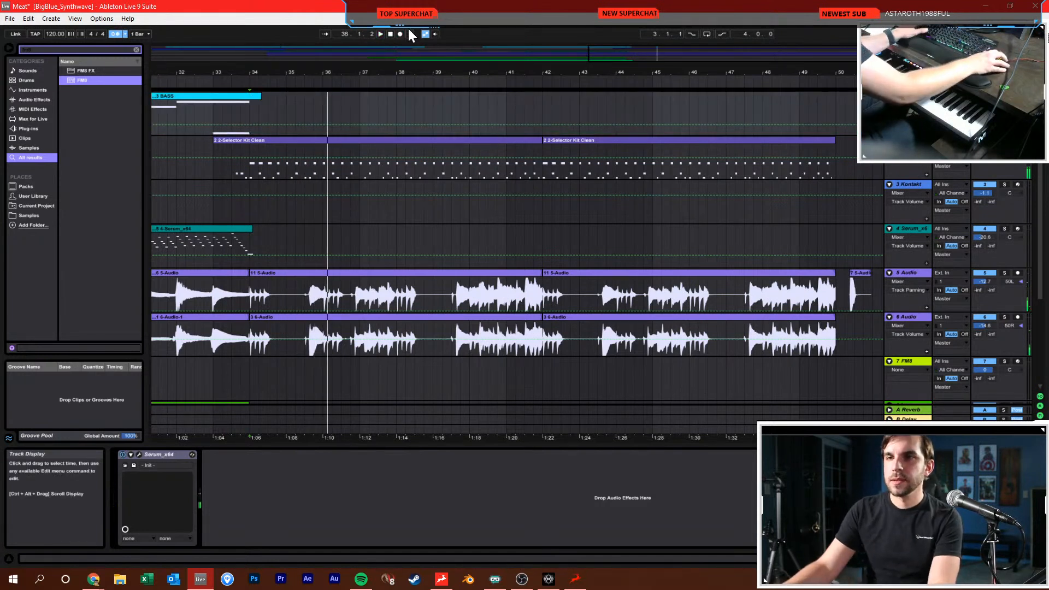
{"action": "left_click", "coordinate": [399, 34]}
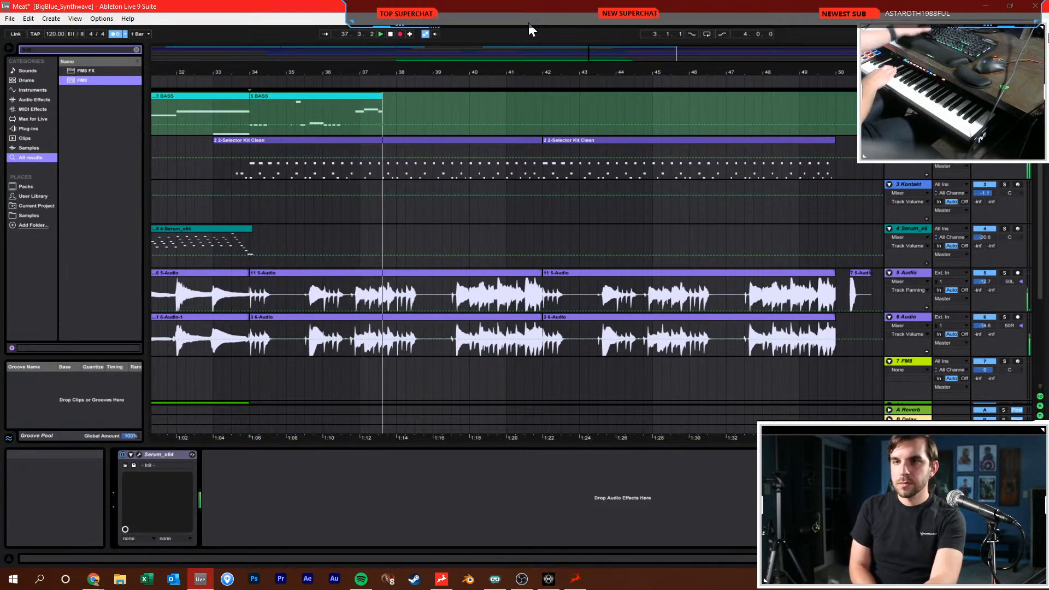
{"action": "key", "text": "ctrl+z"}
Record a bass part on the BASS track from bar 34 to bar 42 and open the new clip for note editing
{"action": "left_click", "coordinate": [398, 35]}
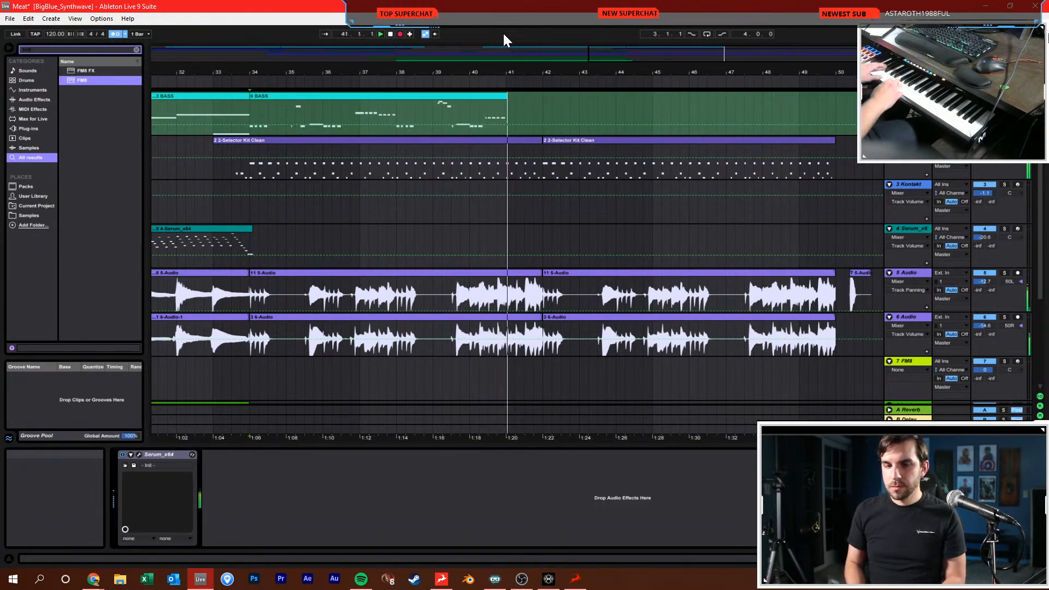
{"action": "key", "text": "space"}
{"action": "double_click", "coordinate": [502, 95]}
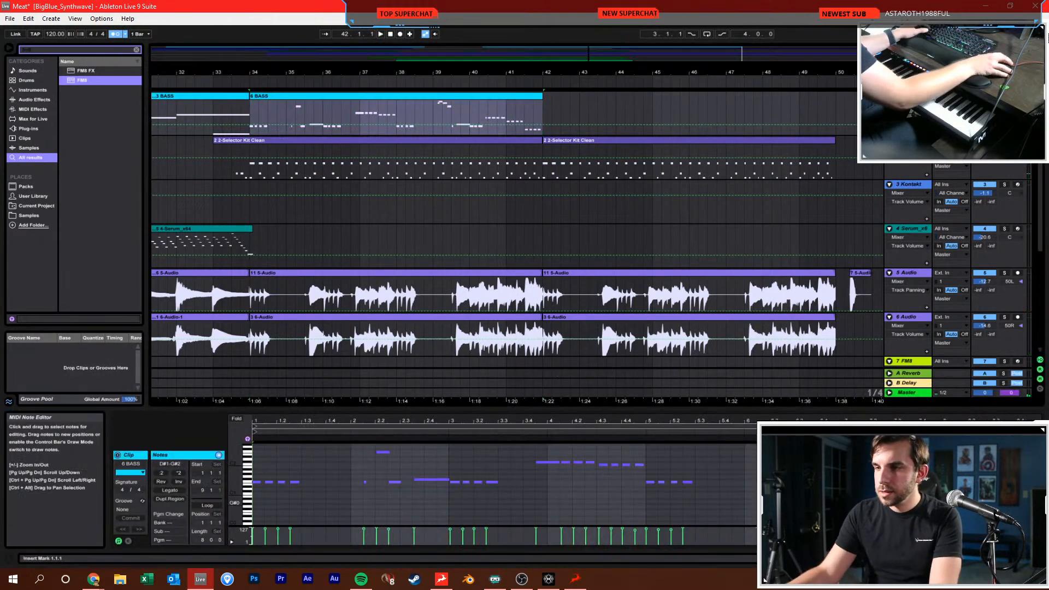
Transpose the first three notes in bar 7 of the bass clip up to G#1
{"action": "left_click_drag", "start_coordinate": [732, 420], "coordinate": [350, 450]}
{"action": "left_click_drag", "start_coordinate": [585, 460], "coordinate": [658, 487]}
{"action": "key", "text": "Up"}
{"action": "key", "text": "Up"}
{"action": "key", "text": "Up"}
{"action": "key", "text": "Up"}
{"action": "key", "text": "Down"}
Enlarge the note editor and lower the bass clip's remaining bar 7 notes to G#1 and the first four bar 8 notes to F#1
{"action": "left_click_drag", "start_coordinate": [599, 410], "coordinate": [577, 146]}
{"action": "left_click_drag", "start_coordinate": [236, 418], "coordinate": [306, 418]}
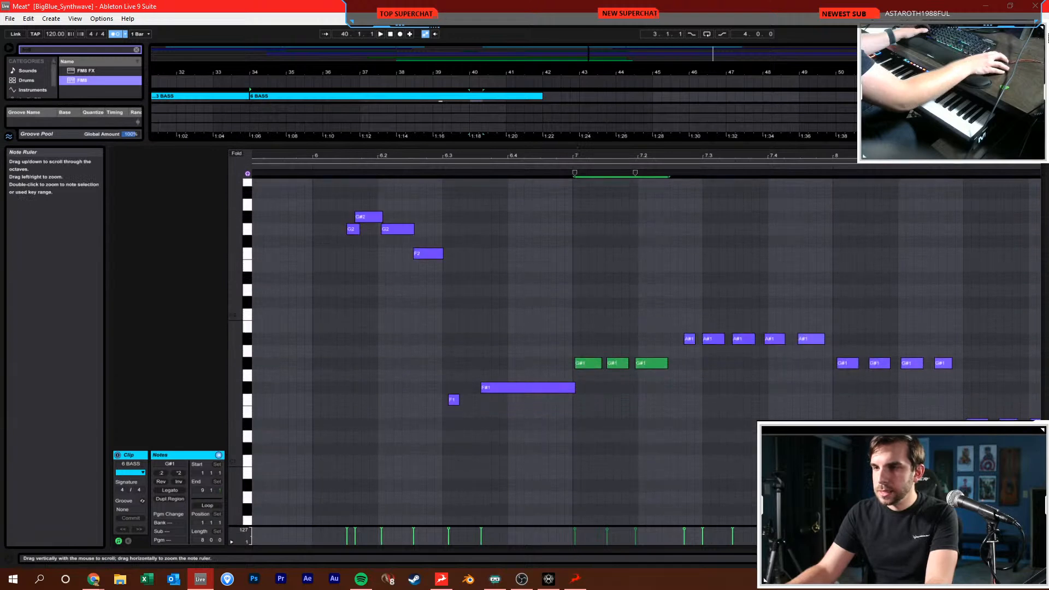
{"action": "left_click_drag", "start_coordinate": [684, 296], "coordinate": [968, 377]}
{"action": "key", "text": "Down"}
{"action": "key", "text": "Down"}
{"action": "key", "text": "Down"}
{"action": "key", "text": "Down"}
{"action": "left_click", "coordinate": [908, 366]}
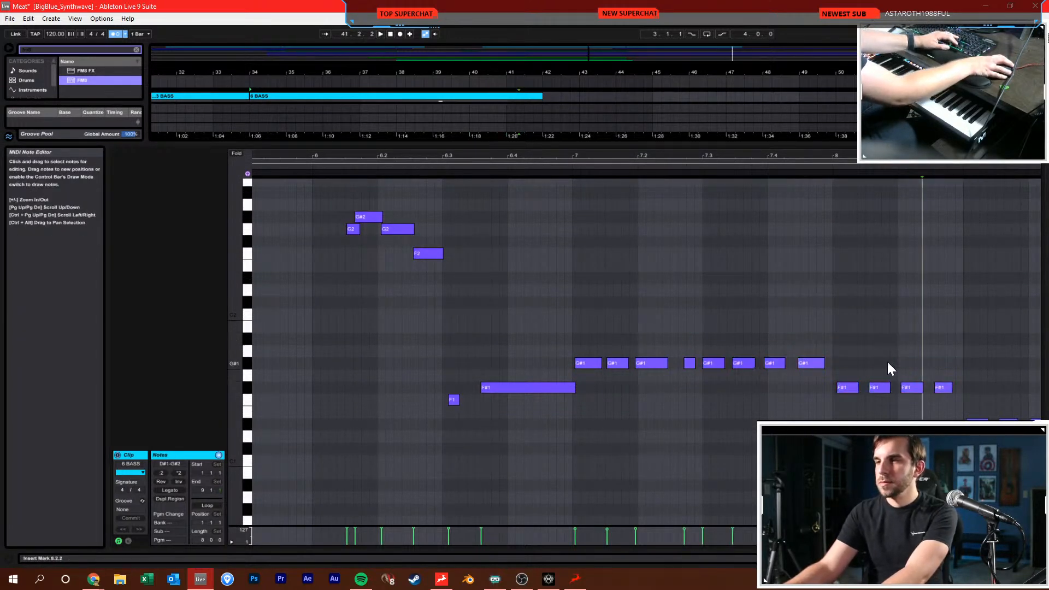
Delete the bar 7 notes of the bass clip and redraw them as eight equal, back-to-back G#1 notes filling the bar
{"action": "left_click", "coordinate": [575, 350]}
{"action": "double_click", "coordinate": [646, 360]}
{"action": "right_click", "coordinate": [603, 336]}
{"action": "left_click", "coordinate": [629, 464]}
{"action": "left_click_drag", "start_coordinate": [601, 322], "coordinate": [811, 377]}
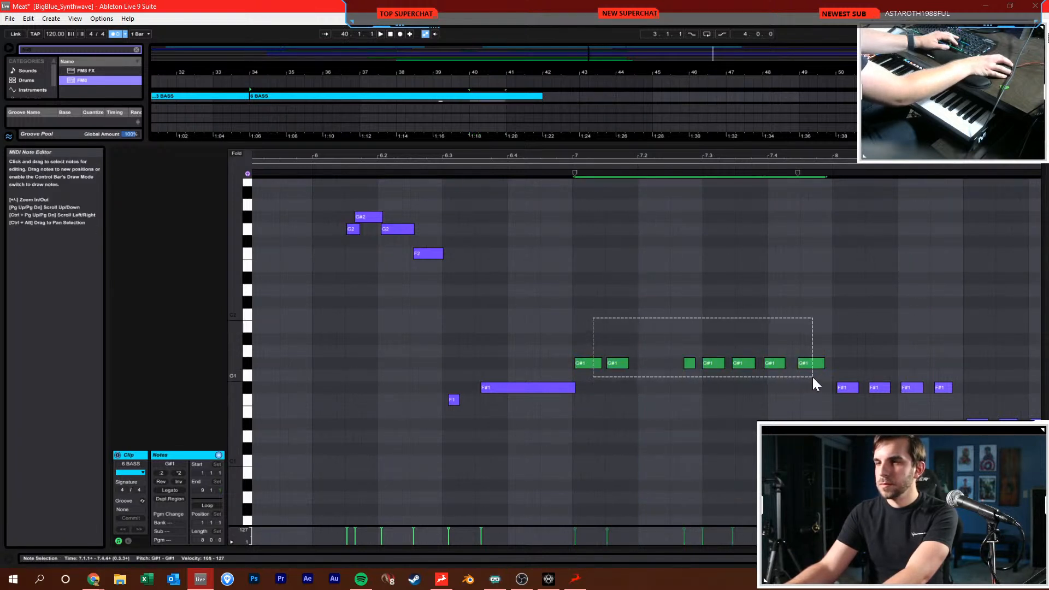
{"action": "key", "text": "Delete"}
{"action": "left_click_drag", "start_coordinate": [600, 362], "coordinate": [825, 362]}
Try quantizing all notes in the bass clip, then undo the quantization
{"action": "key", "text": "ctrl+a"}
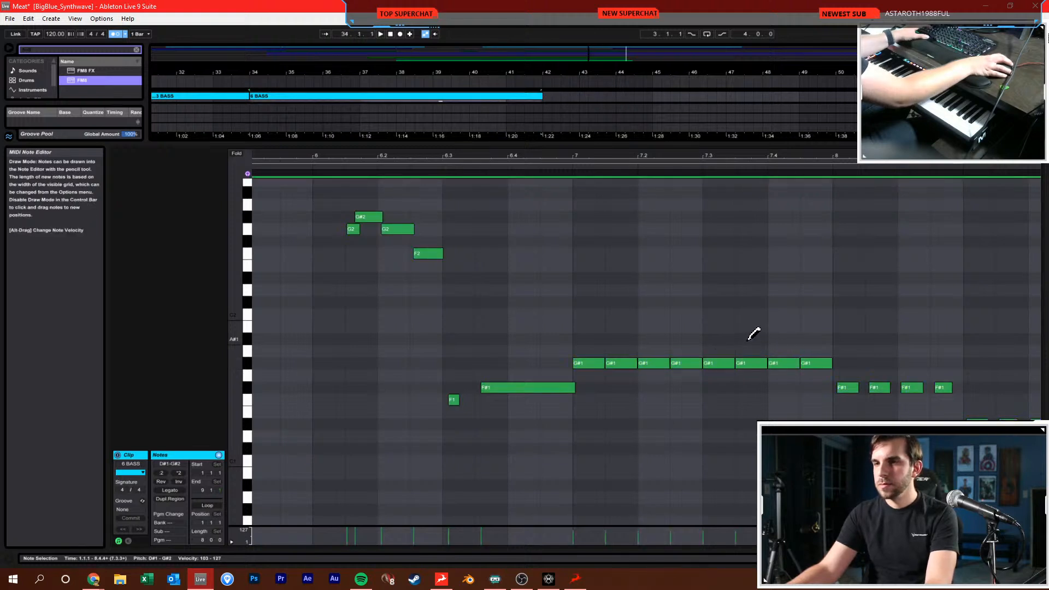
{"action": "key", "text": "ctrl+u"}
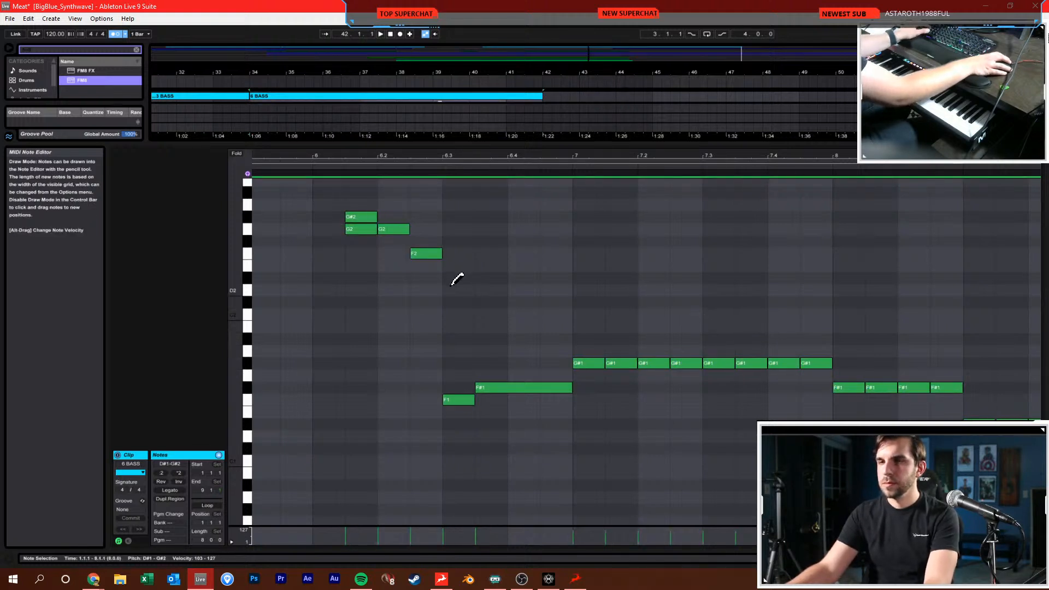
{"action": "key", "text": "ctrl+z"}
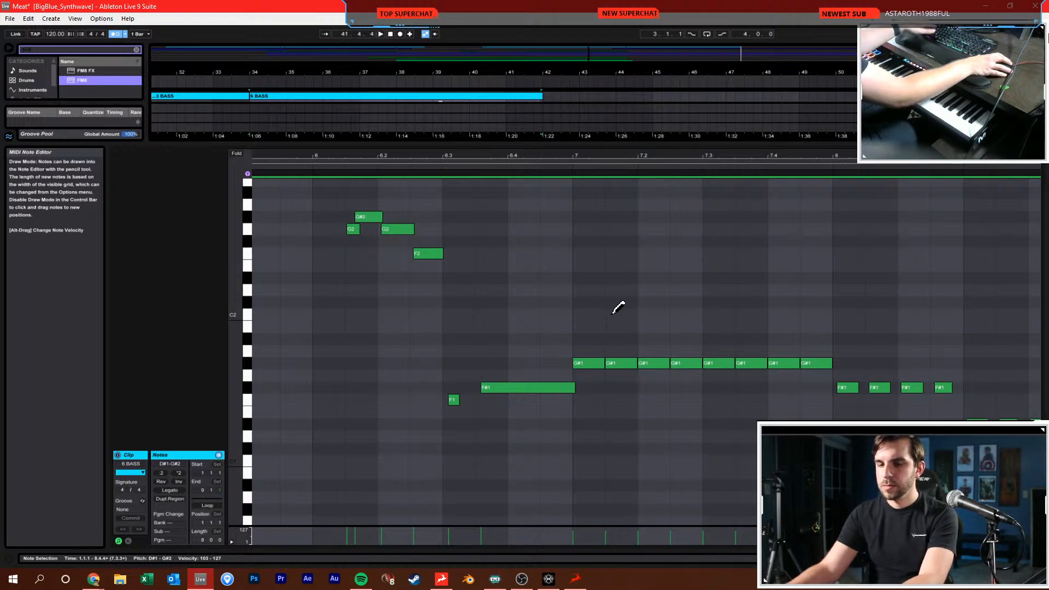
Quantize the start positions of all notes in the bass clip to the grid
{"action": "key", "text": "ctrl+shift+u"}
{"action": "key", "text": "Return"}
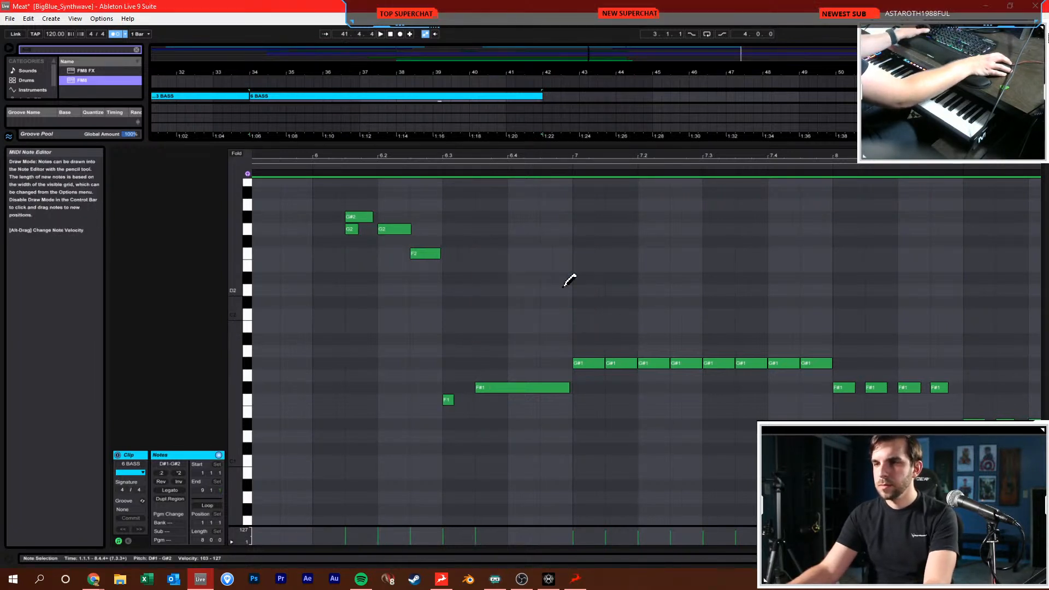
{"action": "key", "text": "Escape"}
Quantize the bar 8 notes of the bass clip including their ends, so they sit back to back
{"action": "left_click_drag", "start_coordinate": [841, 342], "coordinate": [1032, 420]}
{"action": "key", "text": "minus"}
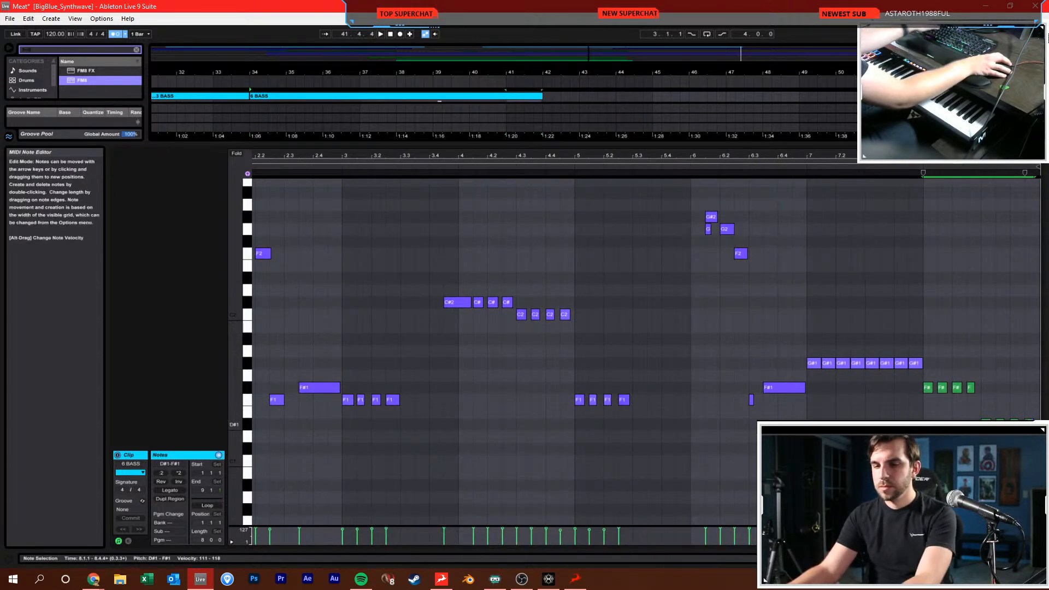
{"action": "key", "text": "ctrl+shift+u"}
{"action": "left_click", "coordinate": [519, 320]}
{"action": "left_click", "coordinate": [709, 300]}
Quantize the starts and ends of the repeated F1, C#2 and C2 notes in bars 1, 3, 4 and 5 of the bass clip
{"action": "left_click_drag", "start_coordinate": [435, 158], "coordinate": [582, 149]}
{"action": "left_click_drag", "start_coordinate": [309, 370], "coordinate": [242, 417]}
{"action": "left_click_drag", "start_coordinate": [523, 368], "coordinate": [479, 399]}
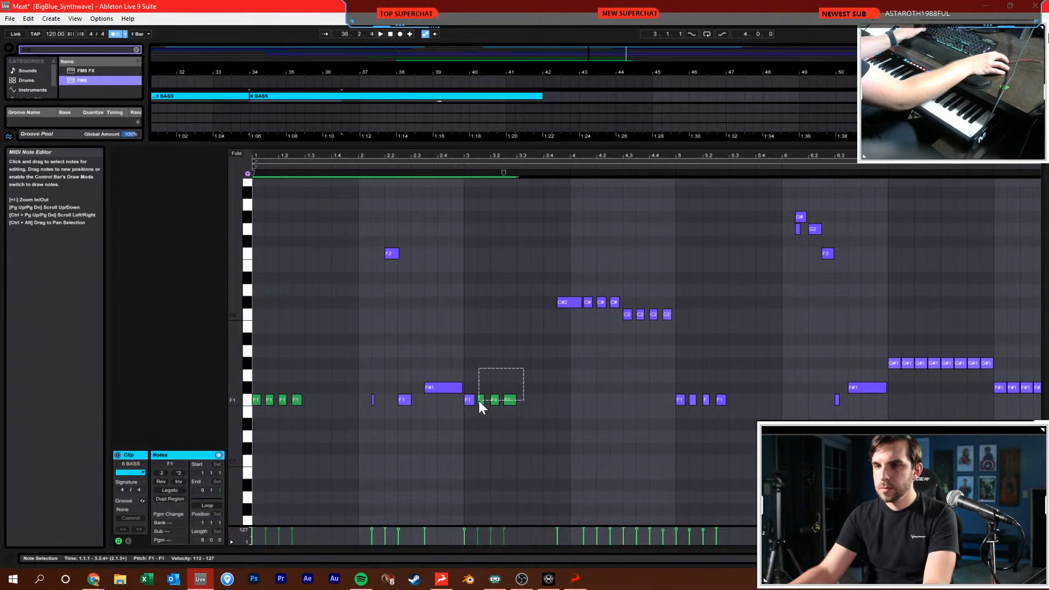
{"action": "left_click_drag", "start_coordinate": [694, 277], "coordinate": [550, 318]}
{"action": "key", "text": "ctrl+u"}
{"action": "left_click", "coordinate": [550, 317]}
{"action": "left_click_drag", "start_coordinate": [739, 375], "coordinate": [634, 415]}
{"action": "key", "text": "ctrl+u"}
{"action": "left_click", "coordinate": [610, 414]}
Delete the short G2 note directly beneath the G#2 in bar 6 of the bass clip
{"action": "left_click", "coordinate": [769, 290]}
{"action": "left_click_drag", "start_coordinate": [788, 235], "coordinate": [798, 230]}
{"action": "key", "text": "Delete"}
{"action": "left_click", "coordinate": [767, 248]}
{"action": "left_click", "coordinate": [717, 290]}
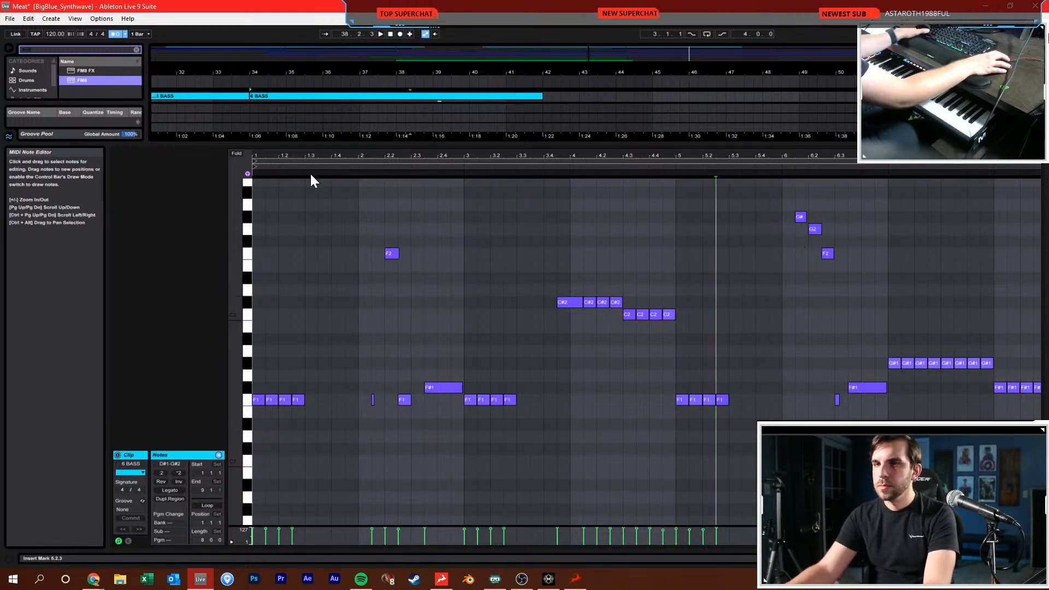
Shrink the note editor, briefly play the arrangement, and set the song tempo to 155 BPM
{"action": "left_click_drag", "start_coordinate": [435, 144], "coordinate": [434, 371]}
{"action": "left_click", "coordinate": [544, 184]}
{"action": "key", "text": "space"}
{"action": "key", "text": "space"}
{"action": "left_click", "coordinate": [62, 36]}
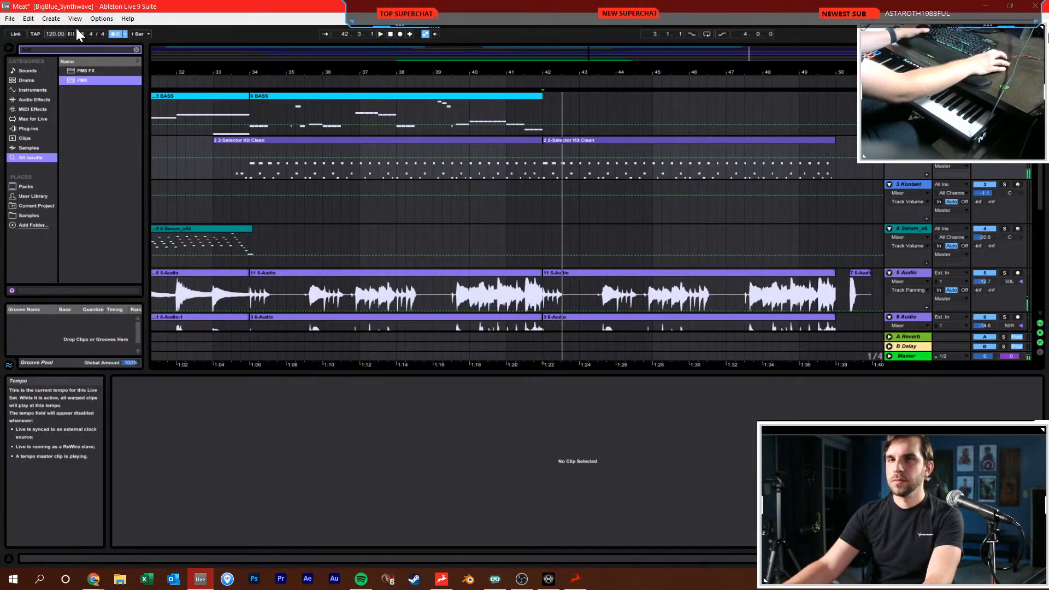
{"action": "type", "text": "155"}
{"action": "key", "text": "Return"}
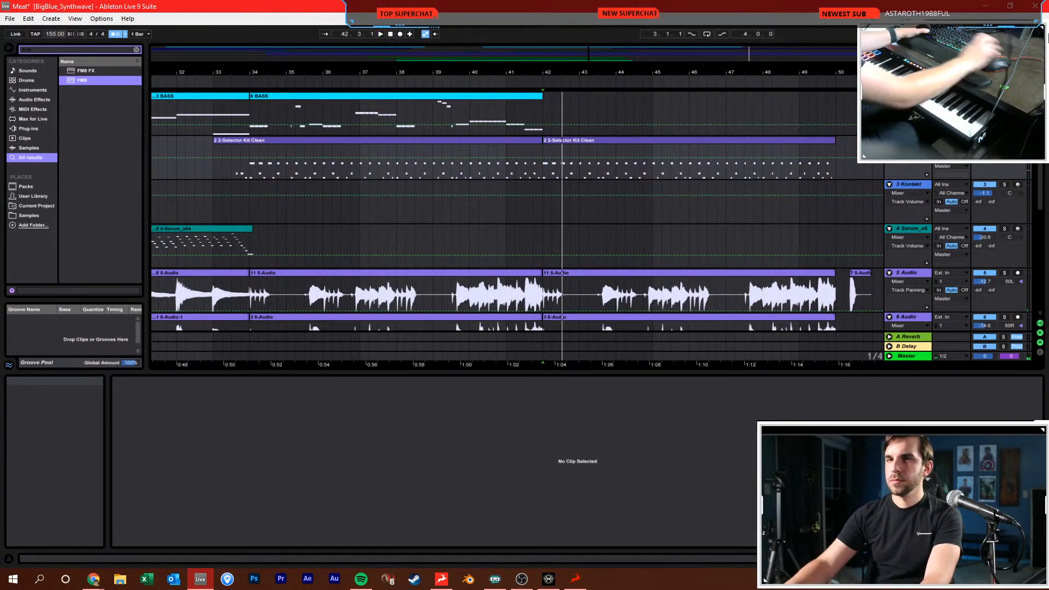
Duplicate the bass clip so the copy starts at bar 42, and save the set
{"action": "left_click", "coordinate": [379, 104]}
{"action": "key", "text": "ctrl+d"}
{"action": "key", "text": "ctrl+s"}
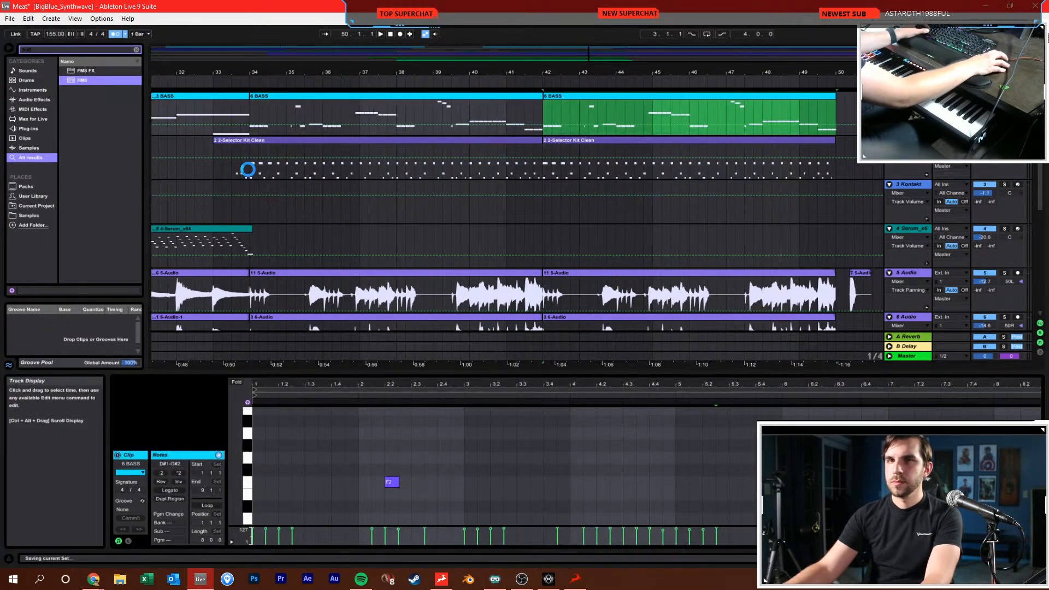
Play back the new section from bar 34 to check the bass, drums and guitars at the new tempo
{"action": "left_click", "coordinate": [250, 174]}
{"action": "key", "text": "space"}
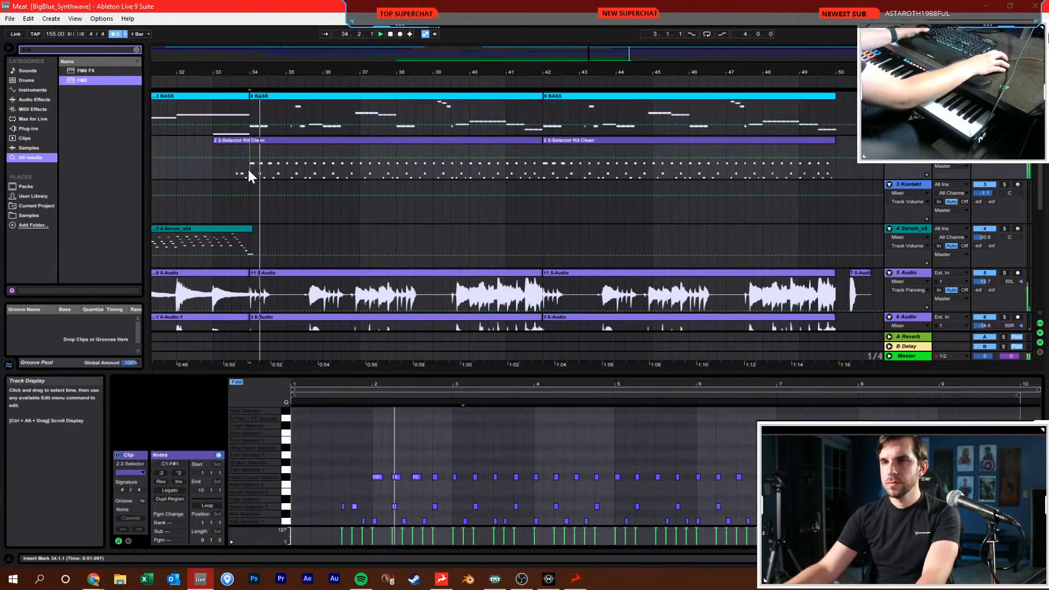
{"action": "left_click", "coordinate": [115, 34]}
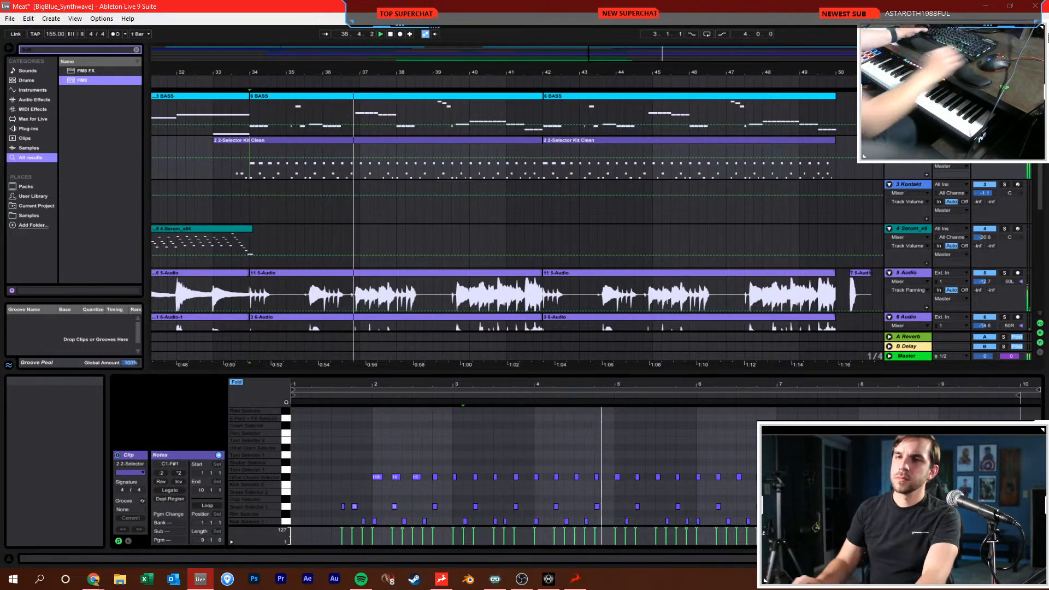
{"action": "scroll", "coordinate": [611, 247], "scroll_direction": "down", "scroll_amount": 5}
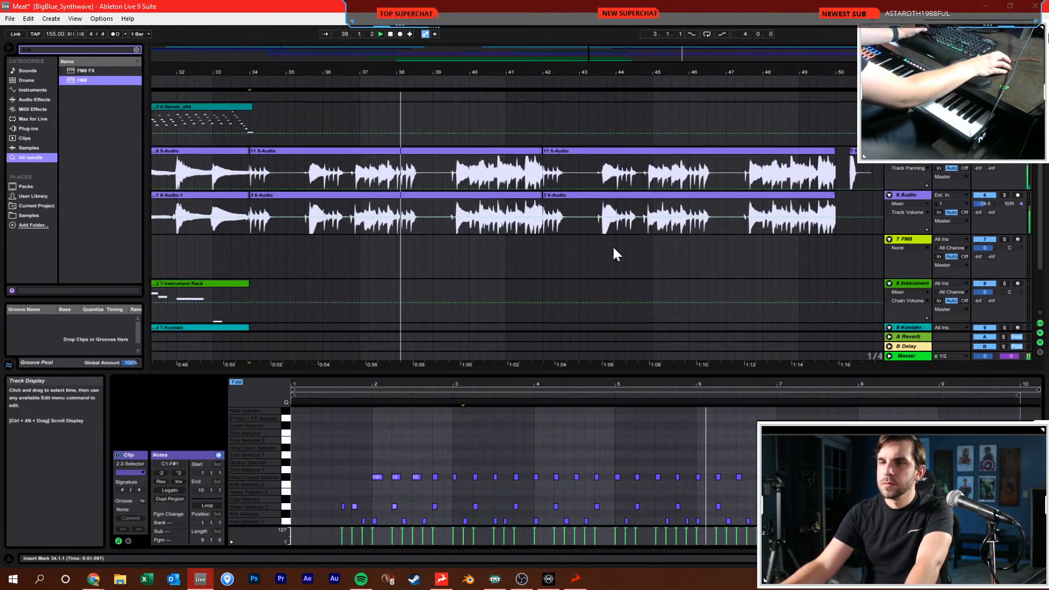
{"action": "left_click", "coordinate": [611, 247]}
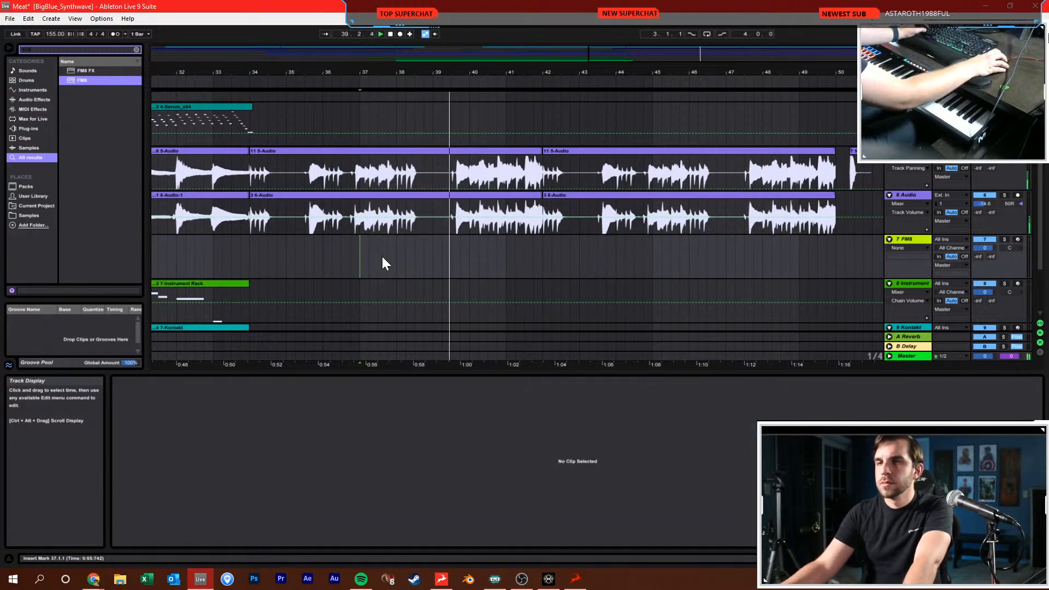
{"action": "scroll", "coordinate": [381, 254], "scroll_direction": "up", "scroll_amount": 3}
{"action": "scroll", "coordinate": [388, 250], "scroll_direction": "up", "scroll_amount": 2}
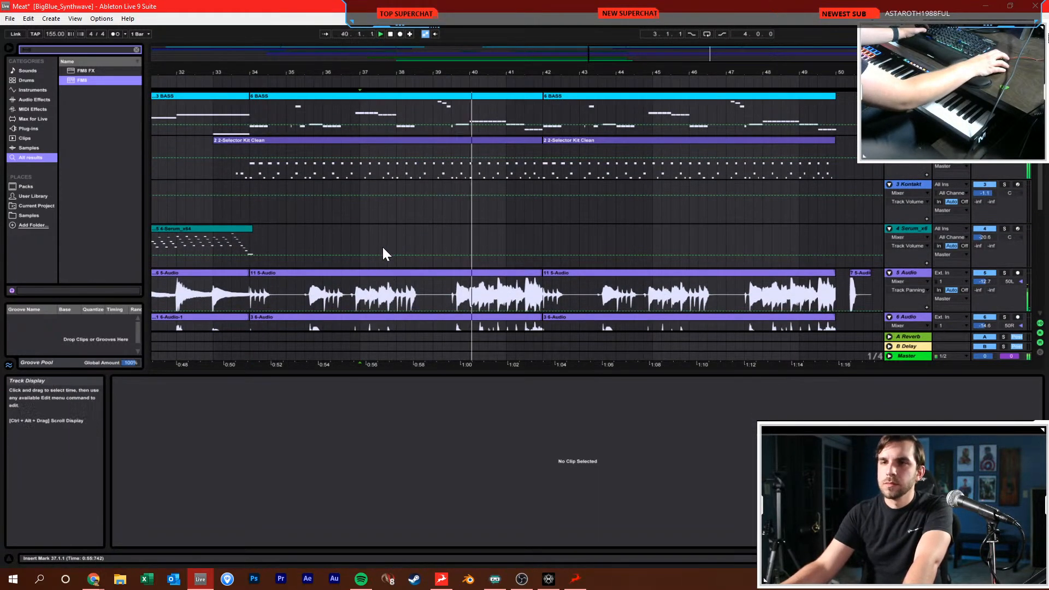
{"action": "left_click", "coordinate": [533, 121]}
{"action": "scroll", "coordinate": [538, 244], "scroll_direction": "down", "scroll_amount": 5}
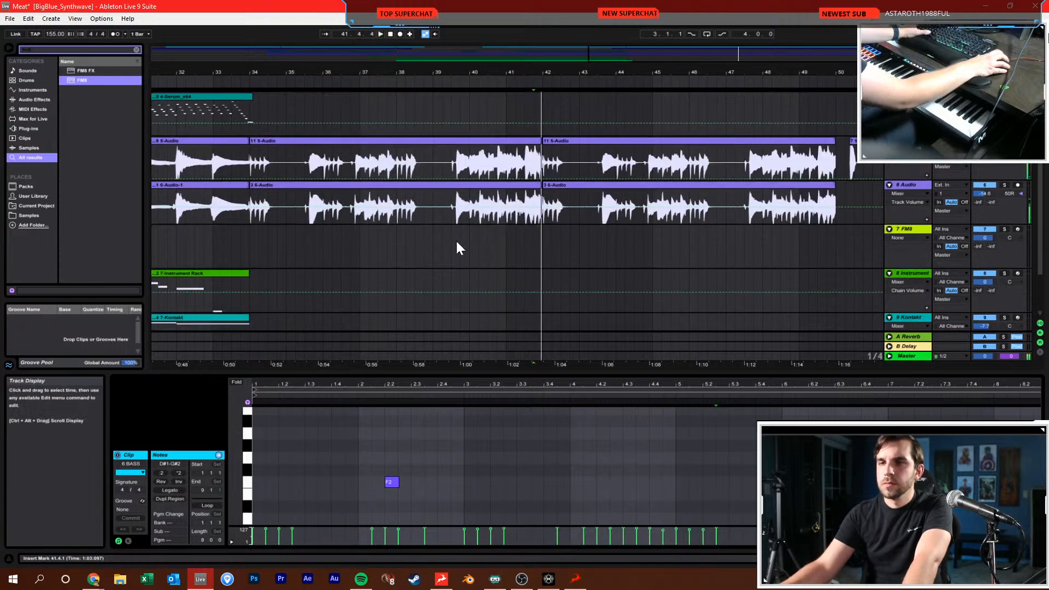
Arm the empty FM8 track for recording, load the FM8 instrument onto it and open the plug-in window
{"action": "left_click", "coordinate": [331, 247]}
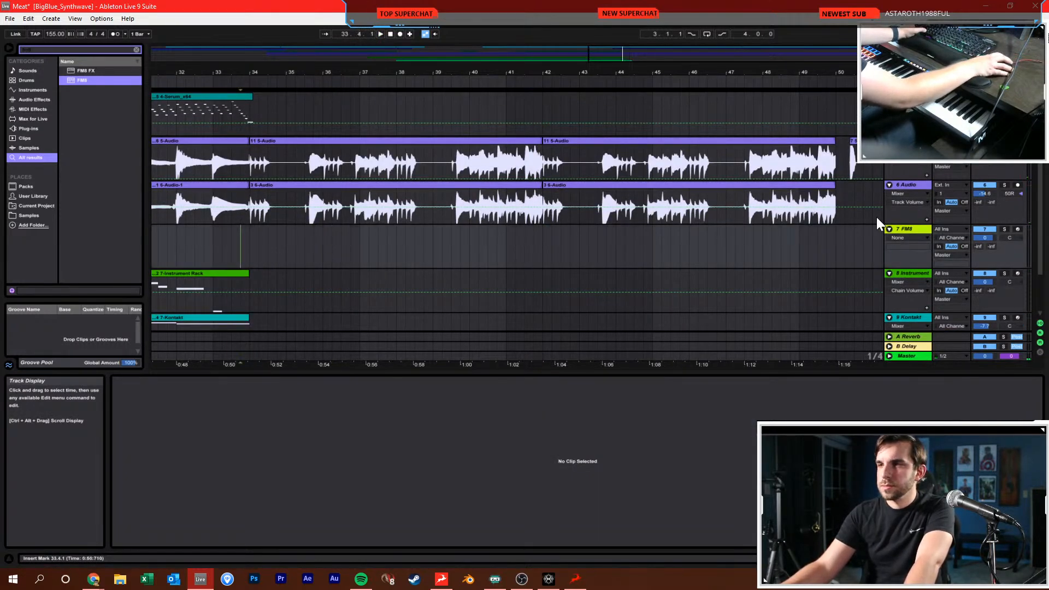
{"action": "left_click", "coordinate": [1017, 229]}
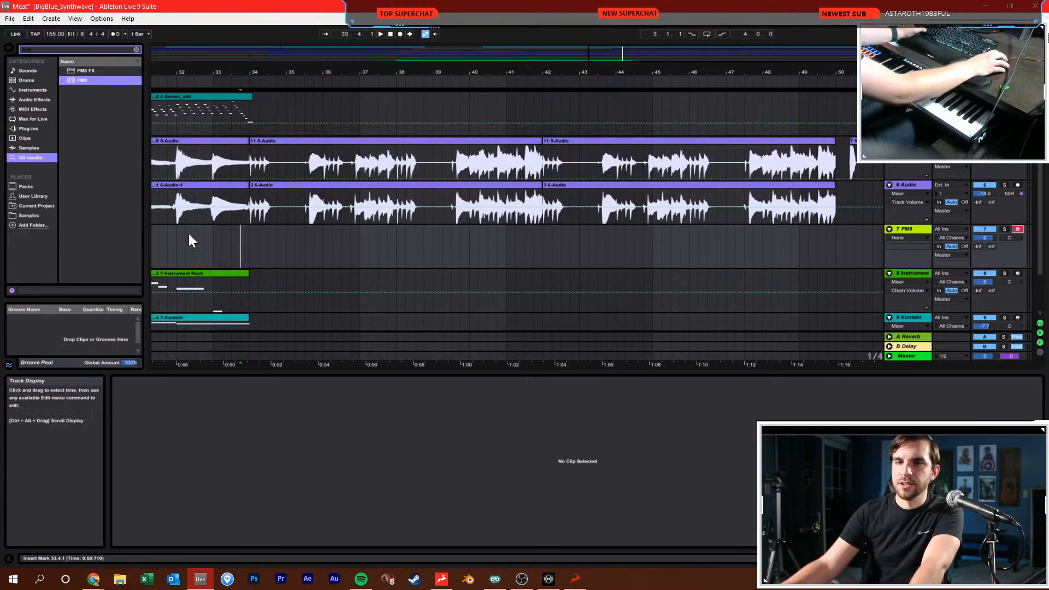
{"action": "left_click_drag", "start_coordinate": [90, 81], "coordinate": [240, 241]}
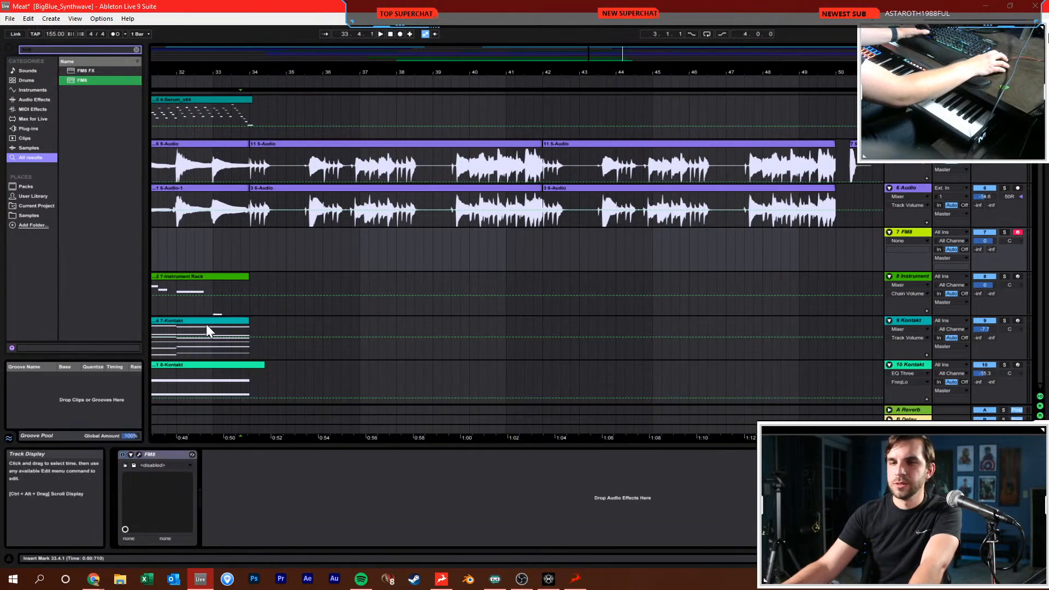
{"action": "left_click", "coordinate": [139, 454]}
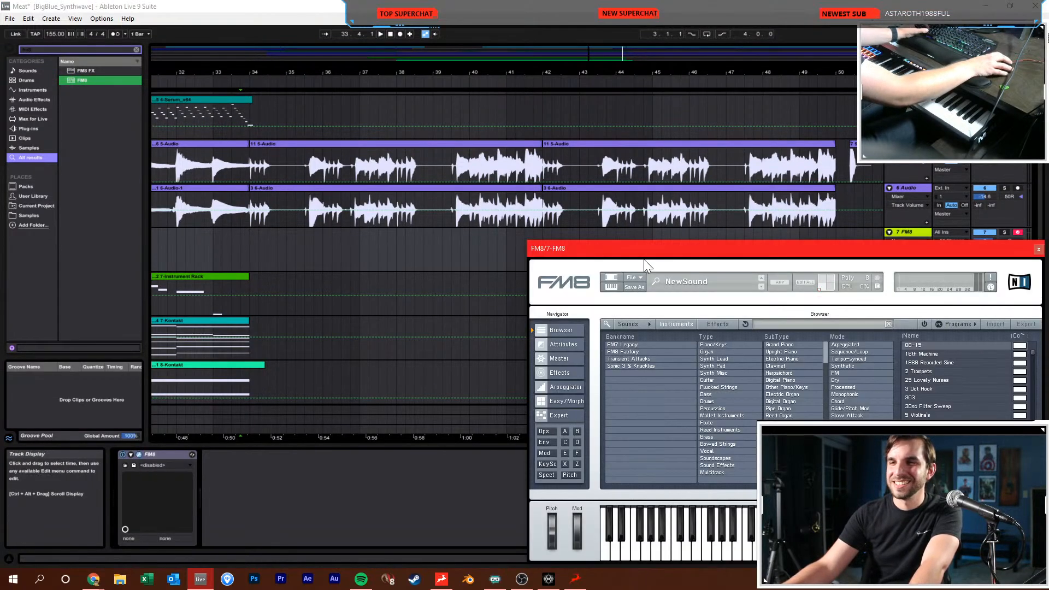
{"action": "left_click_drag", "start_coordinate": [683, 256], "coordinate": [437, 131]}
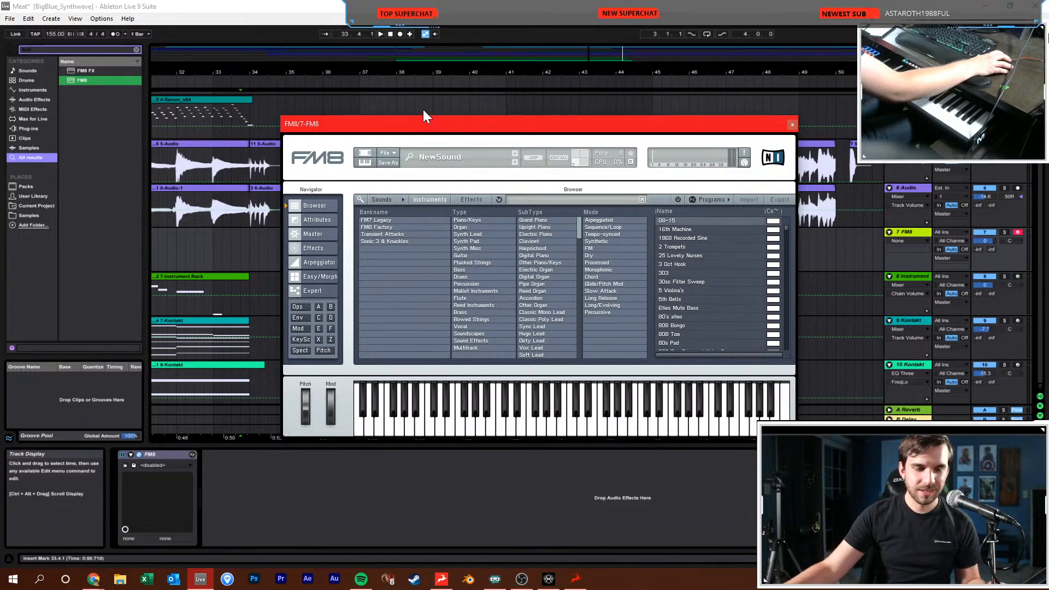
{"action": "mouse_move", "coordinate": [409, 126]}
{"action": "left_mouse_down"}
{"action": "mouse_move", "coordinate": [391, 95]}
{"action": "mouse_move", "coordinate": [395, 112]}
{"action": "left_mouse_up"}
{"action": "left_click_drag", "start_coordinate": [524, 129], "coordinate": [444, 109]}
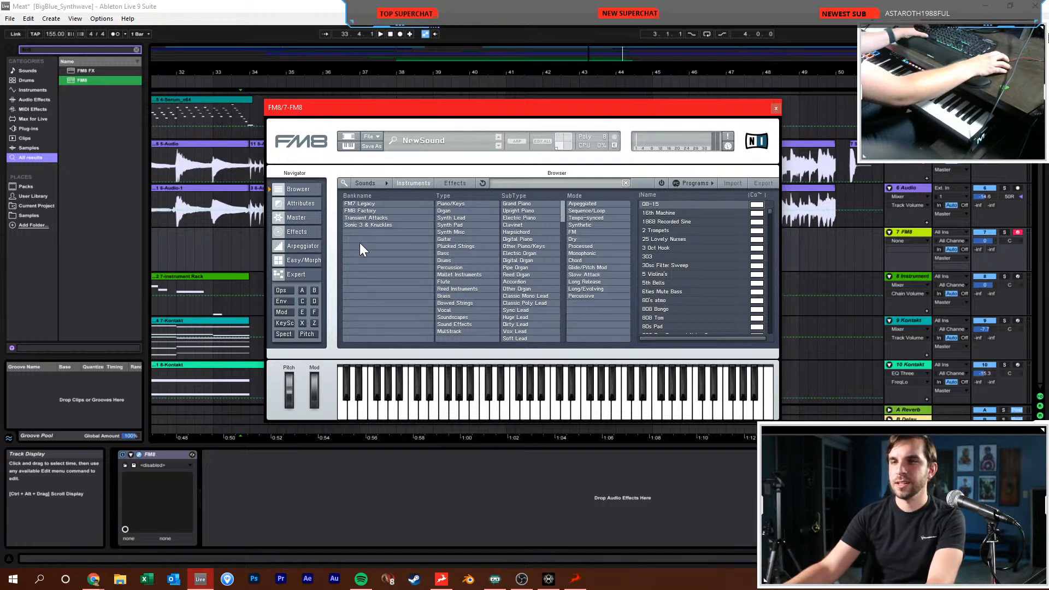
{"action": "left_click_drag", "start_coordinate": [398, 112], "coordinate": [406, 111]}
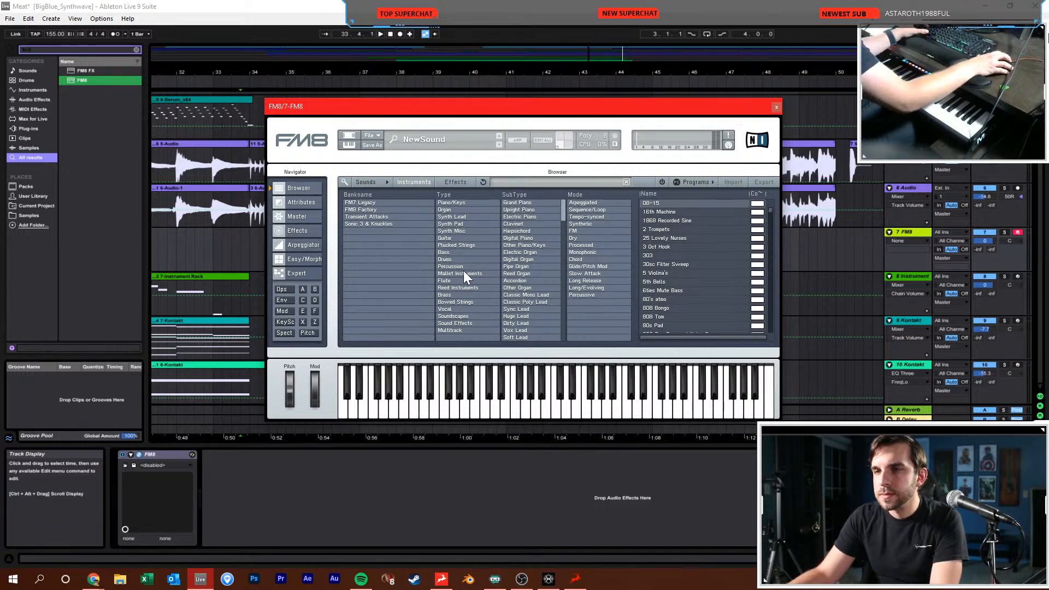
Load the Essential Artifacts harp preset from the plucked strings in FM8 and set the track volume to -17.3 dB
{"action": "left_click", "coordinate": [457, 246]}
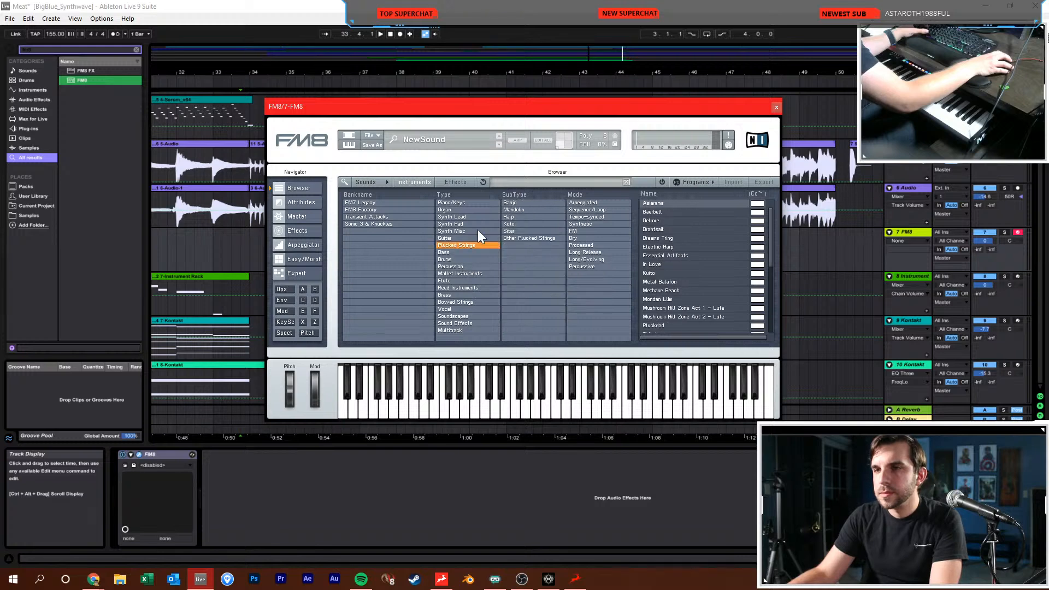
{"action": "left_click", "coordinate": [509, 217]}
{"action": "left_click", "coordinate": [678, 206]}
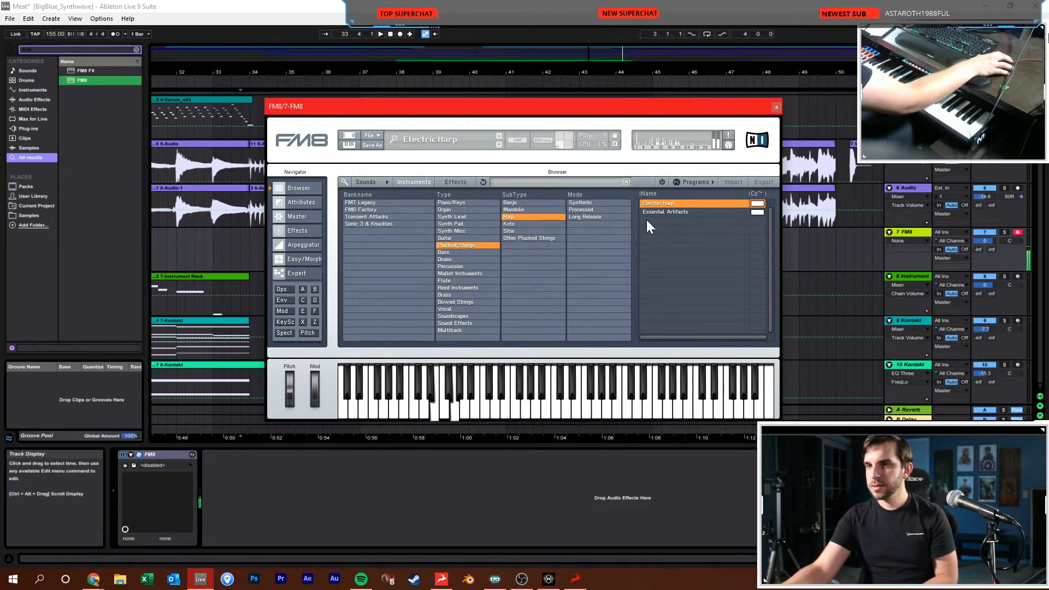
{"action": "left_click", "coordinate": [667, 213]}
{"action": "mouse_move", "coordinate": [984, 241]}
{"action": "left_mouse_down"}
{"action": "mouse_move", "coordinate": [984, 267]}
{"action": "mouse_move", "coordinate": [984, 246]}
{"action": "left_mouse_up"}
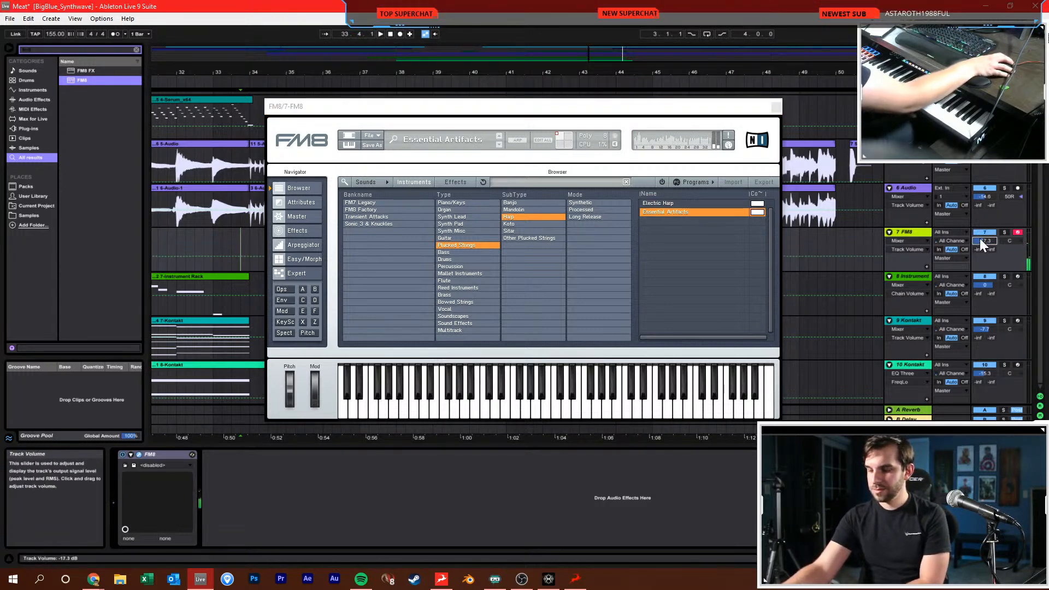
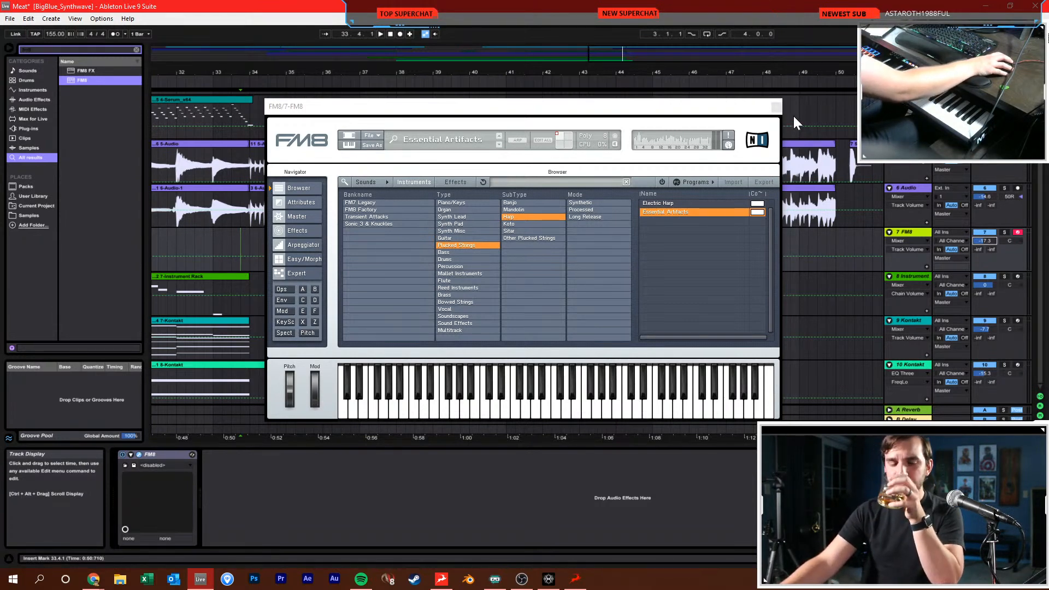
{"action": "left_click", "coordinate": [776, 107]}
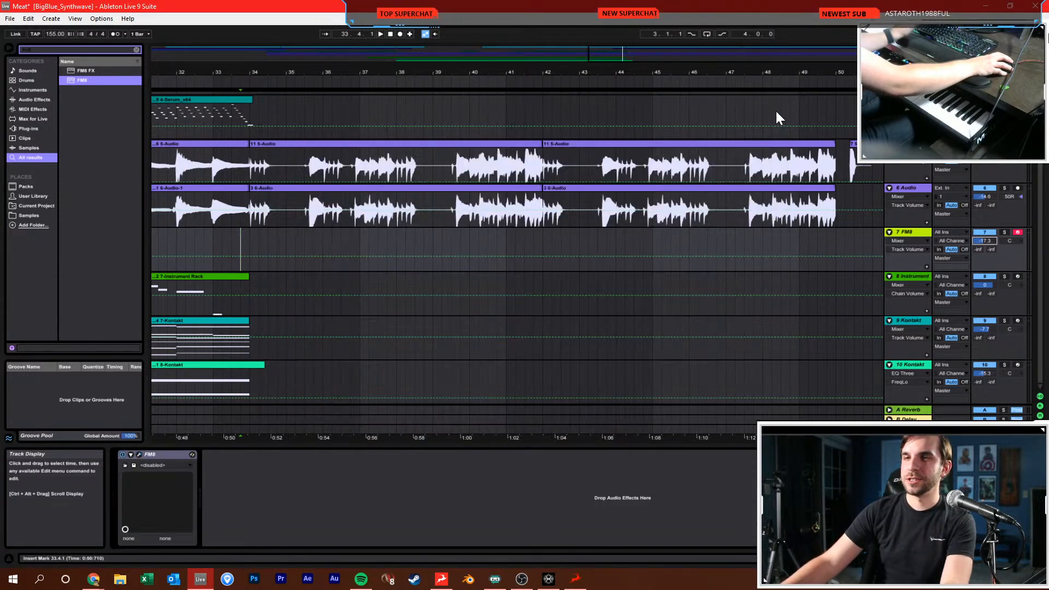
Place the insert marker at bar 34 on the FM8 track and save the set
{"action": "left_click", "coordinate": [266, 239]}
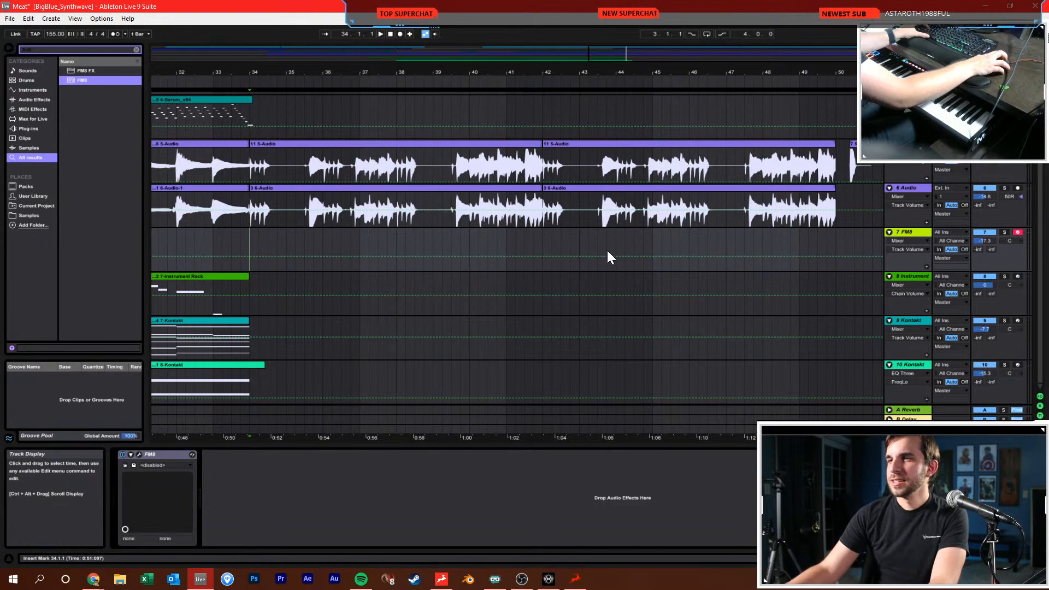
{"action": "left_click", "coordinate": [250, 246]}
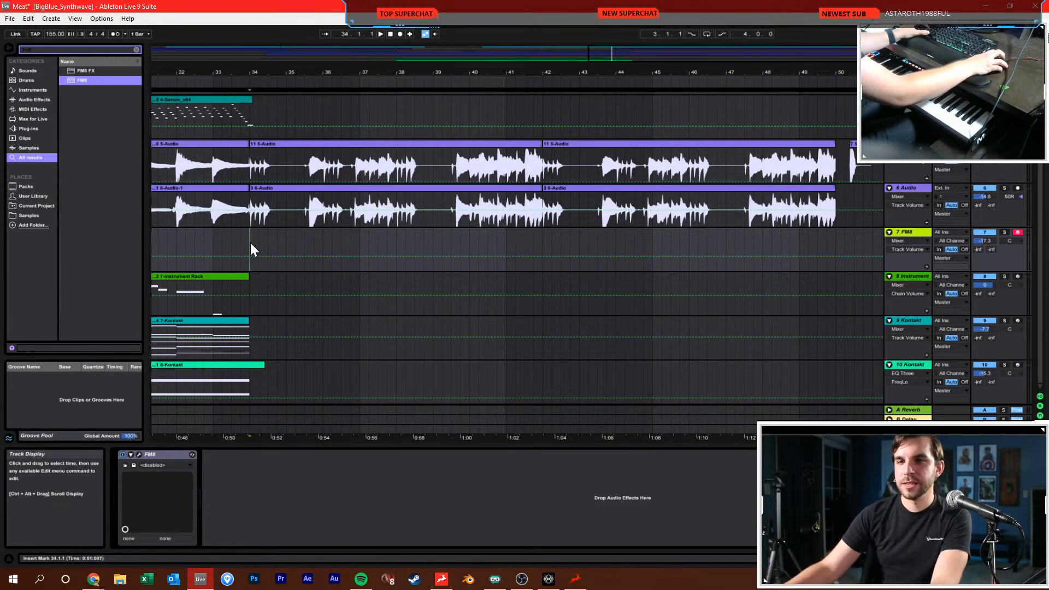
{"action": "key", "text": "ctrl+s"}
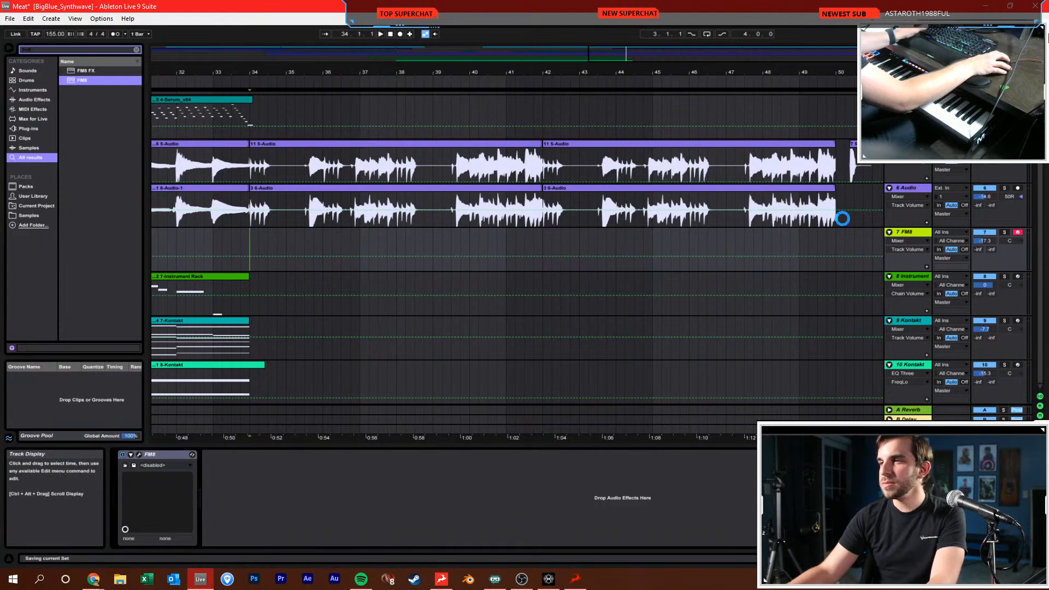
Reopen the FM8 plug-in window, view the preset's operator settings and return to the preset browser
{"action": "left_click", "coordinate": [139, 454]}
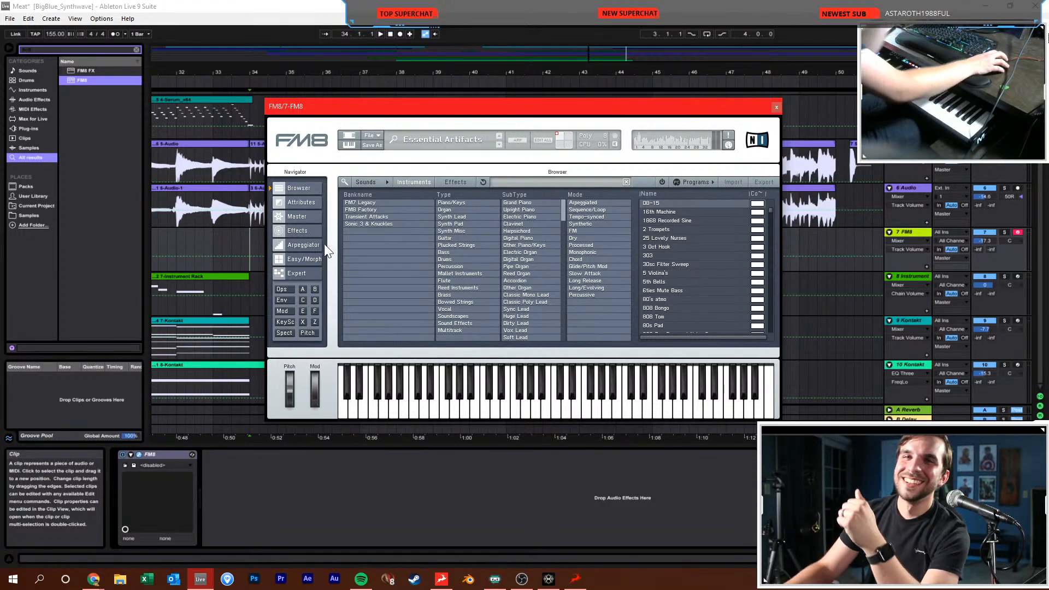
{"action": "left_click", "coordinate": [294, 273]}
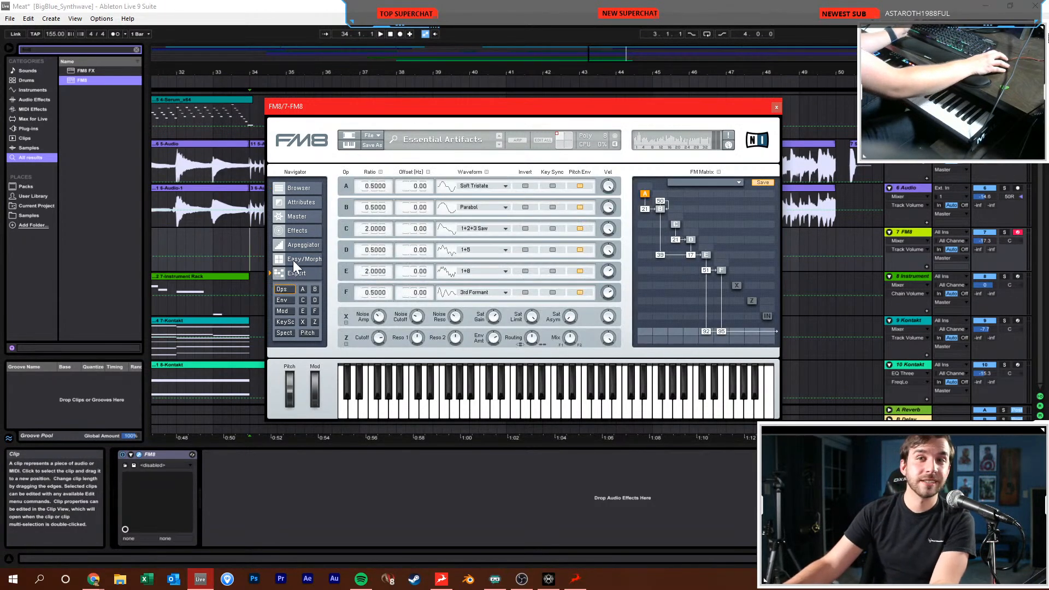
{"action": "left_click", "coordinate": [310, 187]}
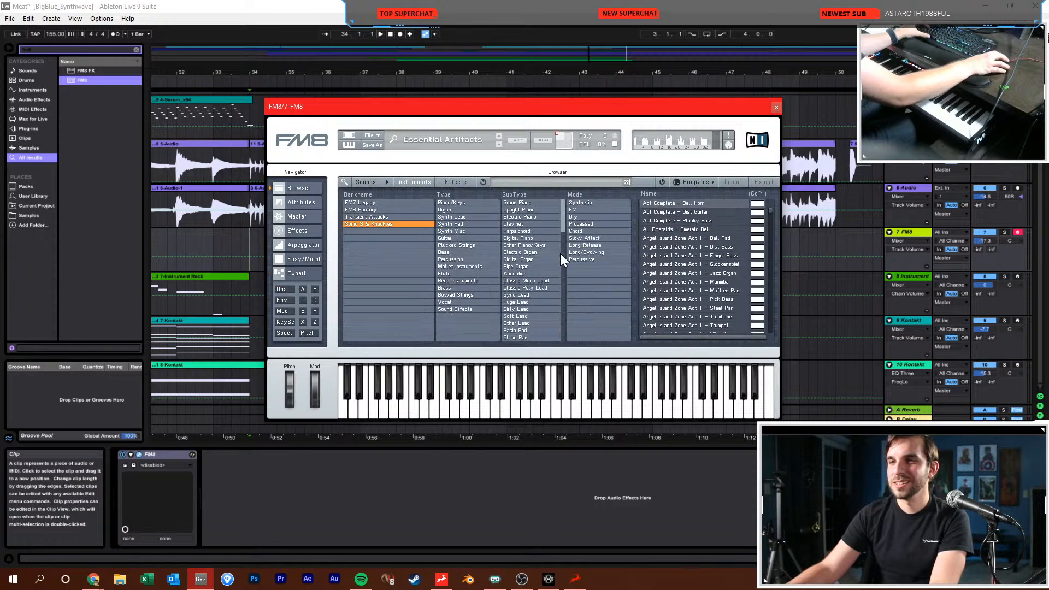
Audition the Azure Lake - Metallic EP preset from the Sonic 3 & Knuckles bank
{"action": "scroll", "coordinate": [719, 234], "scroll_direction": "down", "scroll_amount": 3}
{"action": "scroll", "coordinate": [712, 246], "scroll_direction": "down", "scroll_amount": 2}
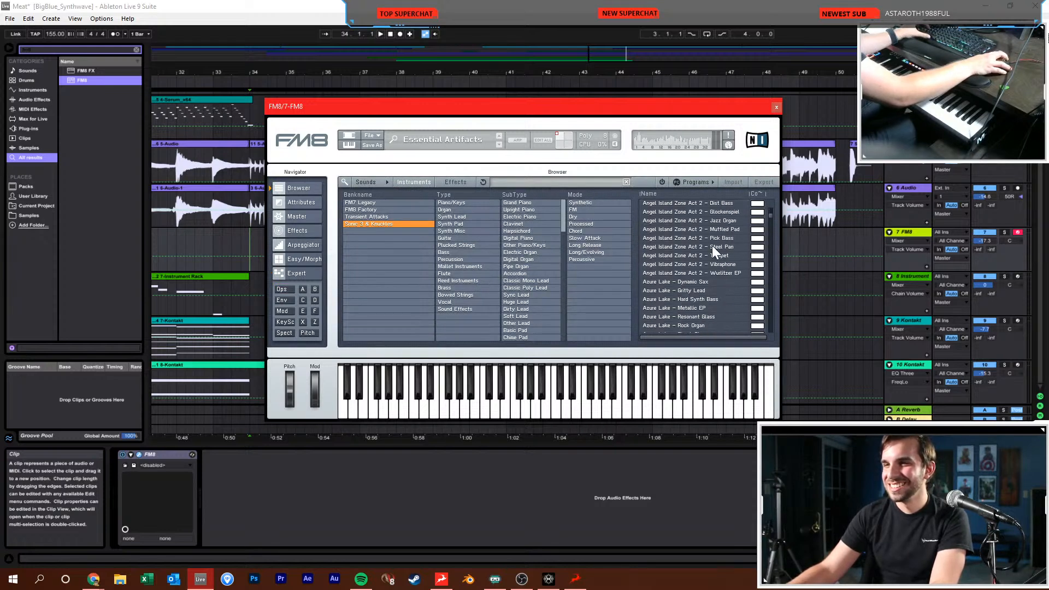
{"action": "scroll", "coordinate": [716, 251], "scroll_direction": "down", "scroll_amount": 3}
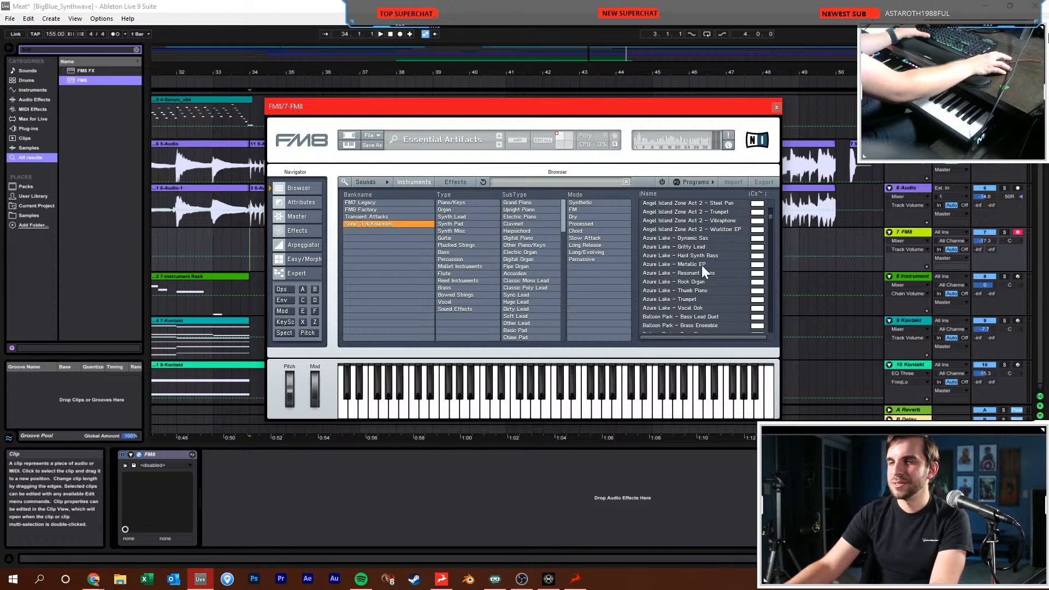
{"action": "left_click", "coordinate": [702, 263]}
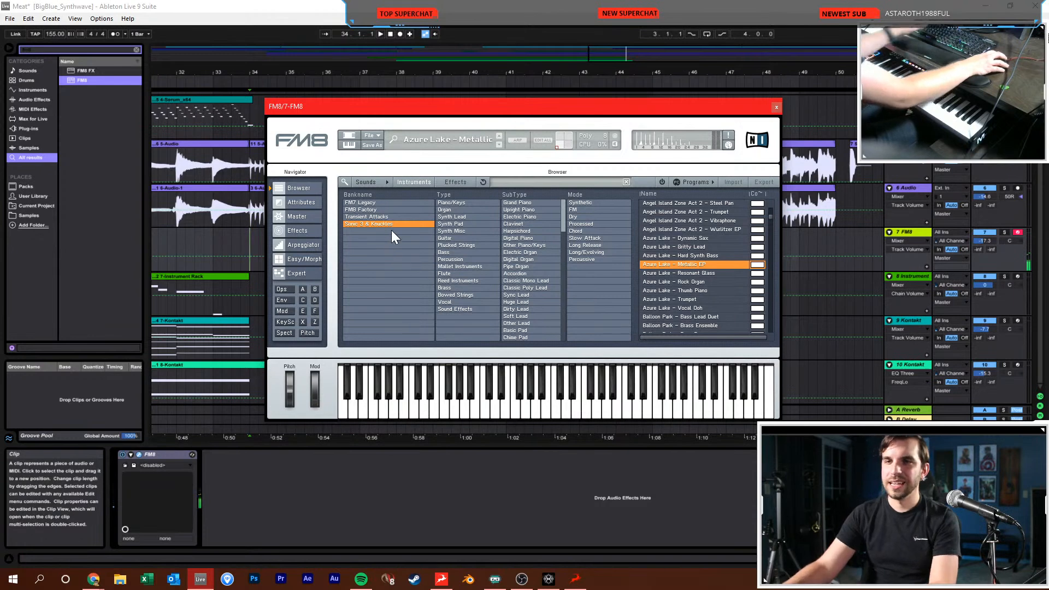
Audition the In Love preset from the plucked strings of the FM8 Factory bank
{"action": "left_click", "coordinate": [376, 210]}
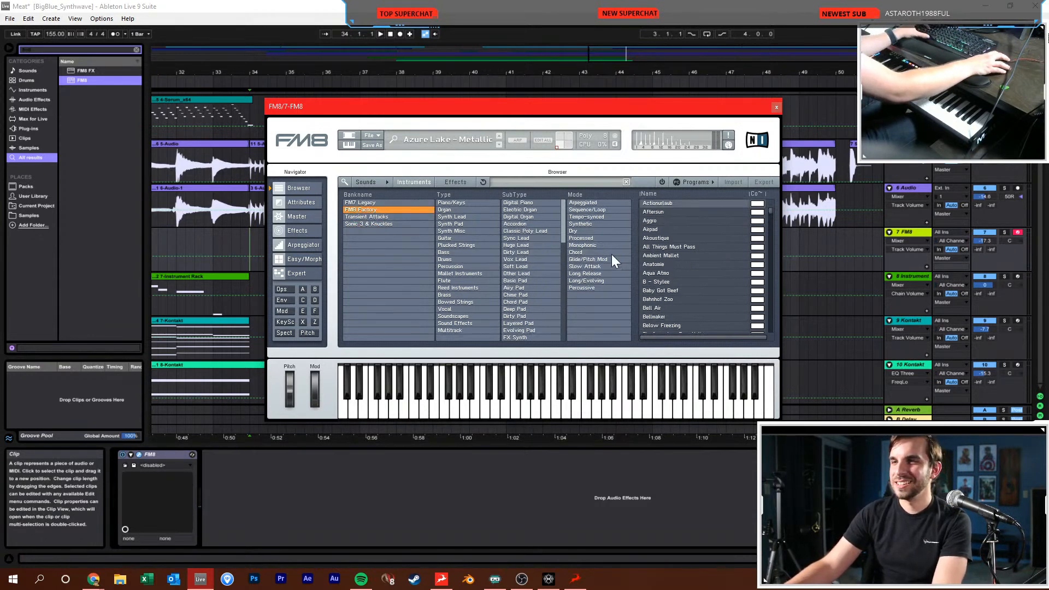
{"action": "left_click", "coordinate": [462, 245]}
{"action": "left_click", "coordinate": [661, 202]}
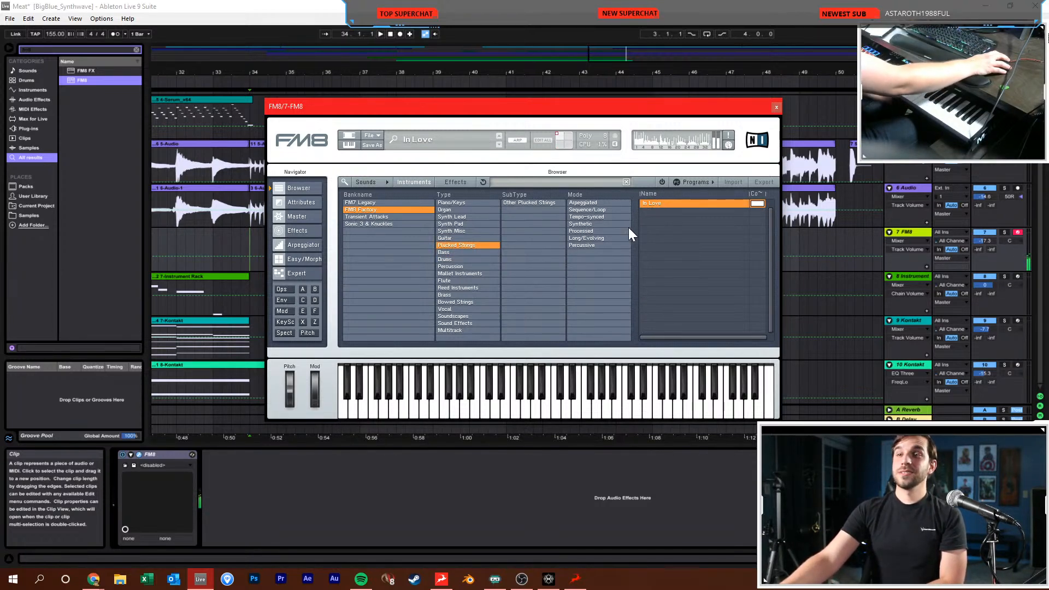
Create a new blank sound in FM8 and show its operators and FM matrix in the Expert view
{"action": "left_click", "coordinate": [378, 137]}
{"action": "left_click", "coordinate": [375, 140]}
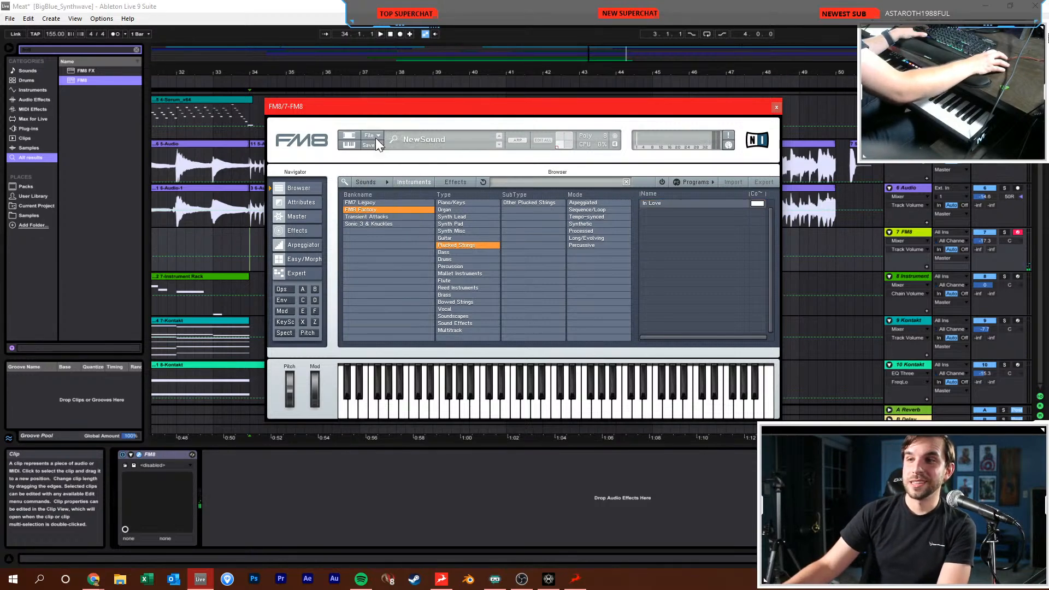
{"action": "left_click", "coordinate": [311, 260]}
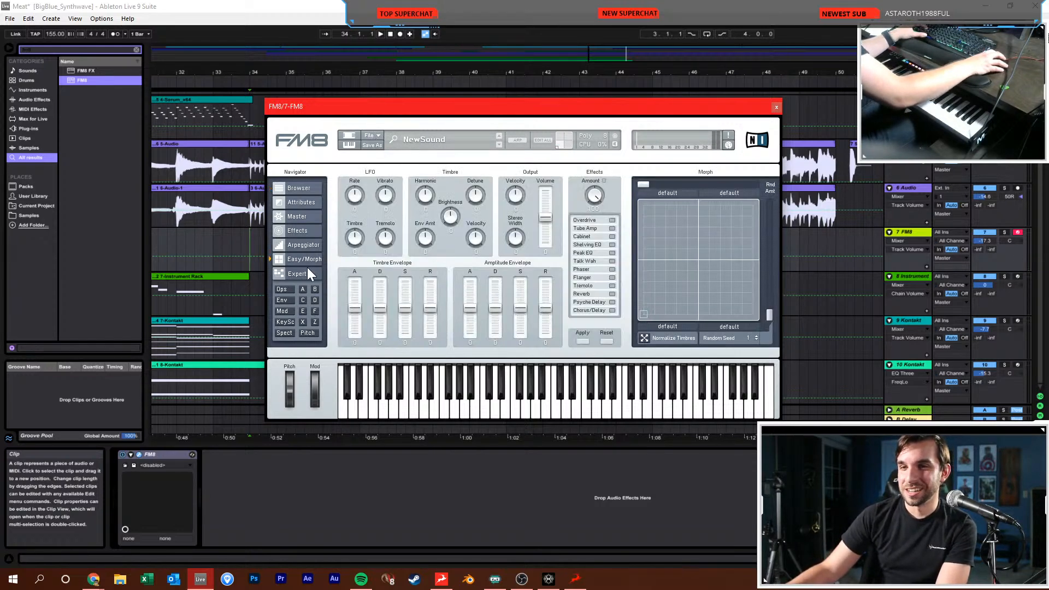
{"action": "left_click", "coordinate": [309, 273]}
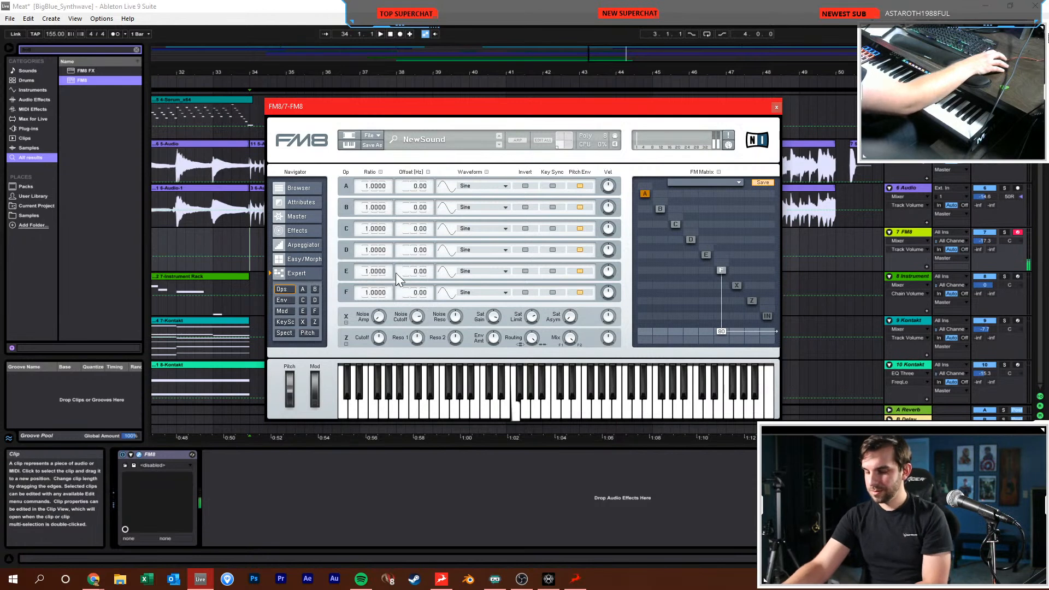
Route operator E into F and D into E, and shape E's envelope as a decay to zero over about 0.94 s with slope 0.650
{"action": "left_click", "coordinate": [706, 256]}
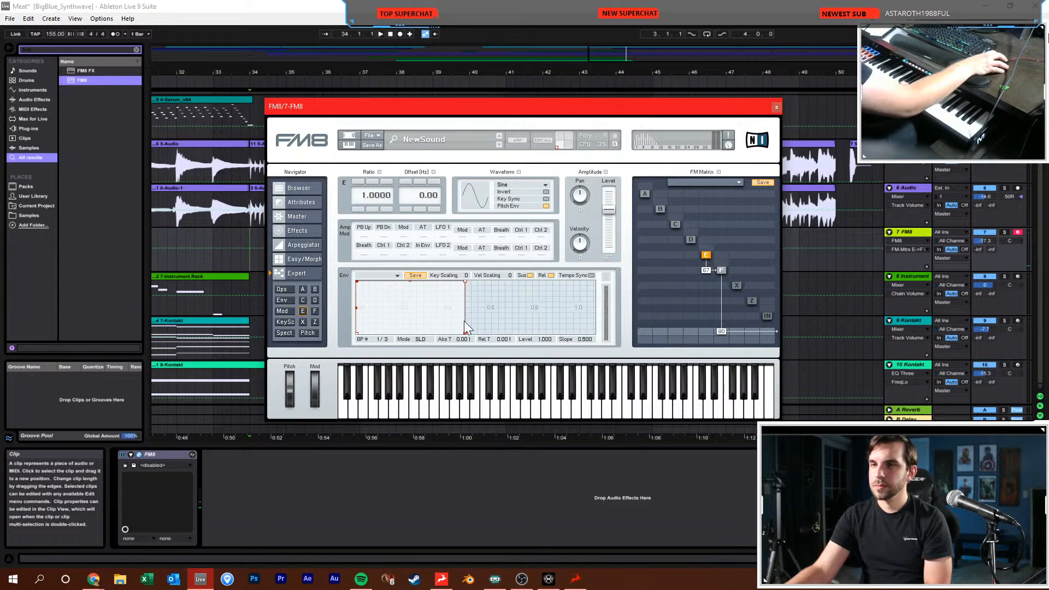
{"action": "left_click_drag", "start_coordinate": [464, 283], "coordinate": [476, 336]}
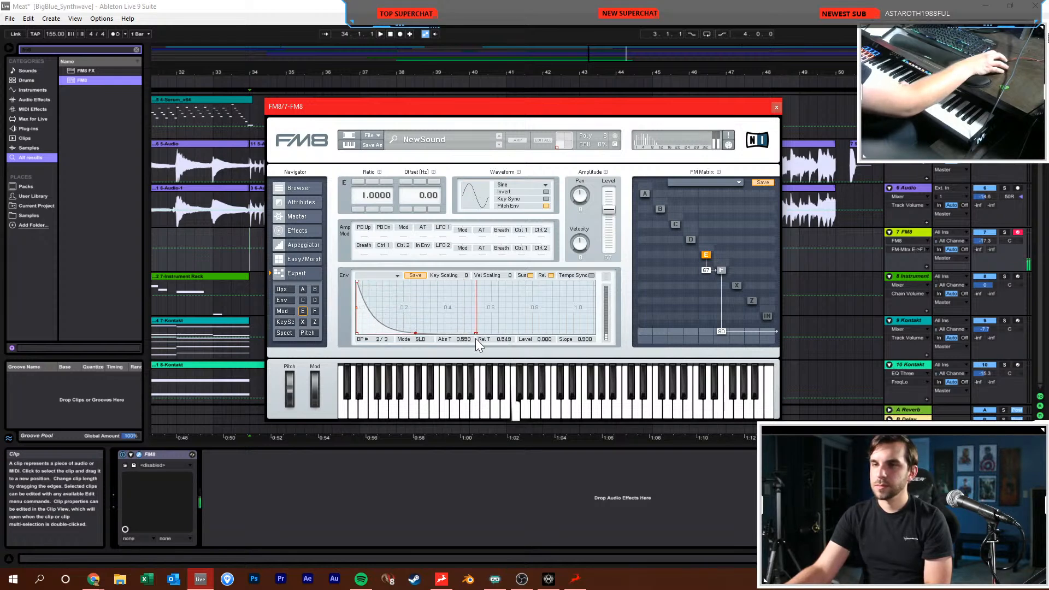
{"action": "left_click_drag", "start_coordinate": [709, 272], "coordinate": [691, 245]}
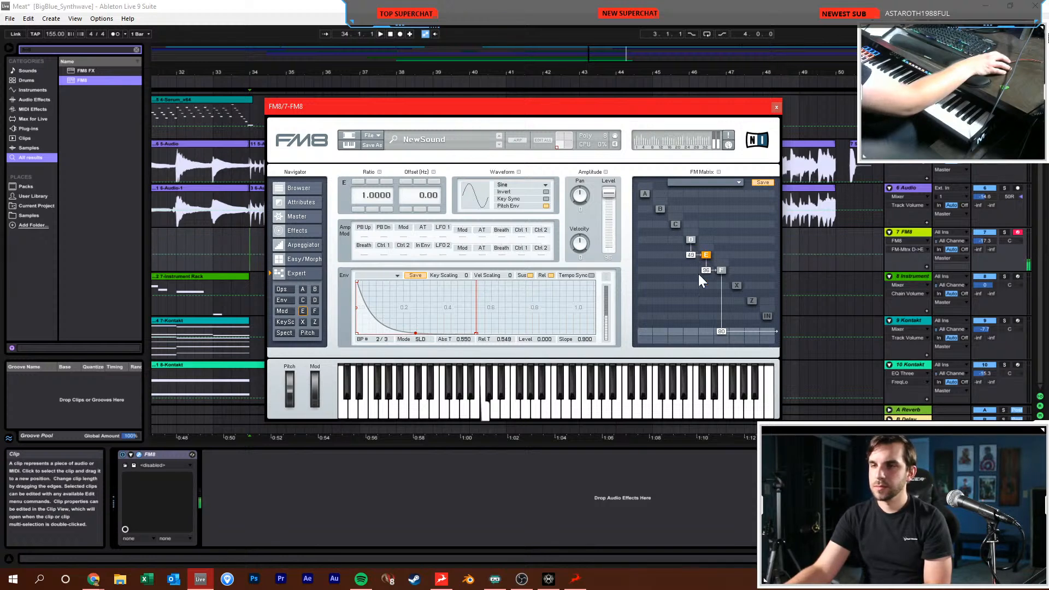
{"action": "left_click_drag", "start_coordinate": [415, 333], "coordinate": [560, 339]}
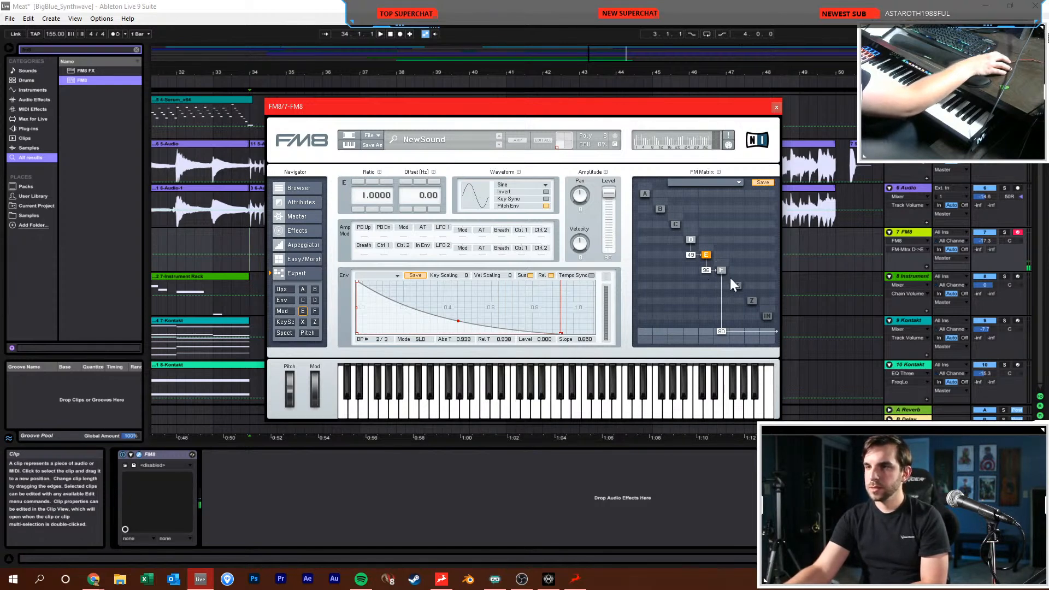
Route operator E into C at 40, send C to the output panned opposite to F, and offset C by -1.00 Hz
{"action": "left_click_drag", "start_coordinate": [709, 225], "coordinate": [709, 209]}
{"action": "left_click_drag", "start_coordinate": [678, 332], "coordinate": [725, 312]}
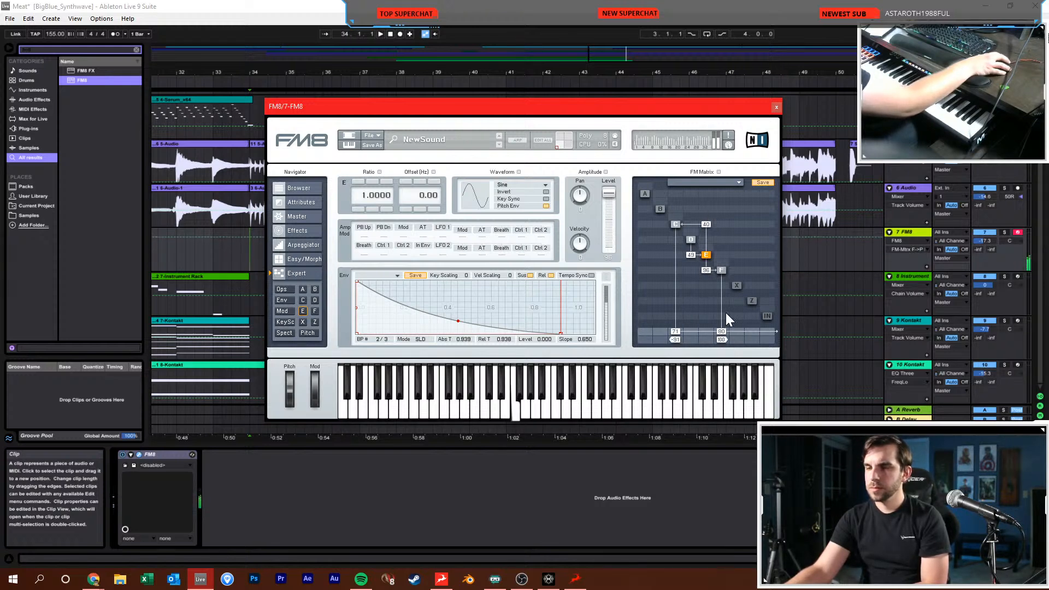
{"action": "left_click", "coordinate": [676, 223]}
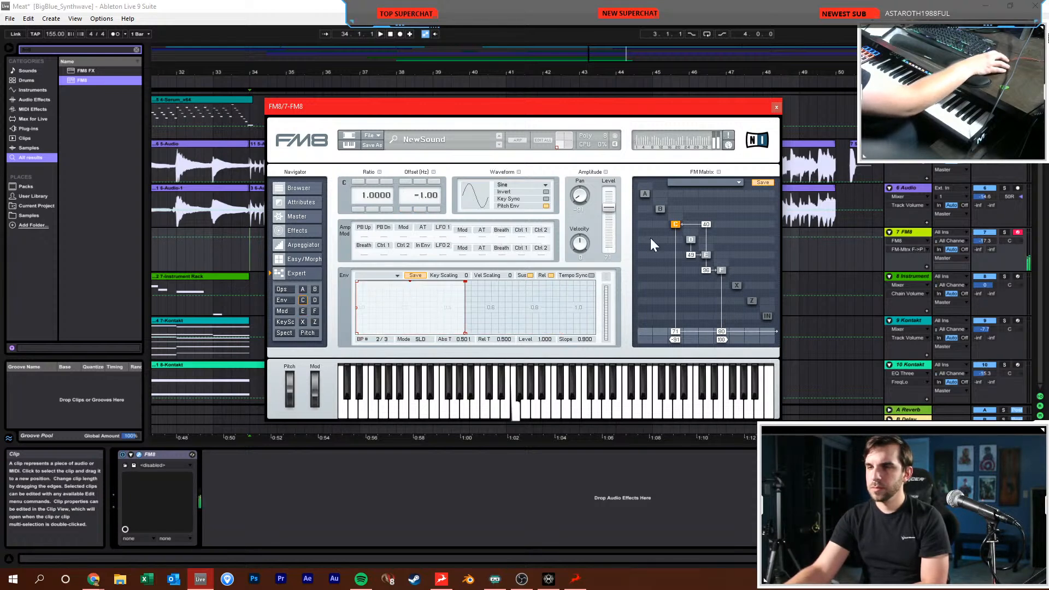
Offset operator E by 1.00 Hz and extend its envelope decay to about 1.04 s, ending at level 0.214
{"action": "left_click", "coordinate": [706, 255]}
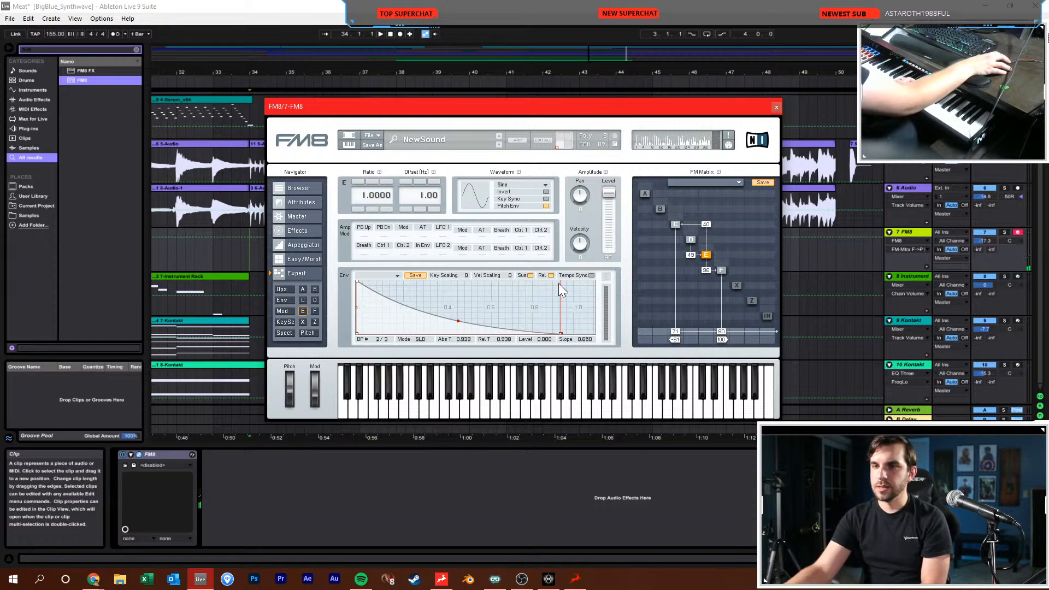
{"action": "mouse_move", "coordinate": [560, 335]}
{"action": "left_mouse_down"}
{"action": "mouse_move", "coordinate": [577, 306]}
{"action": "mouse_move", "coordinate": [576, 327]}
{"action": "left_mouse_up"}
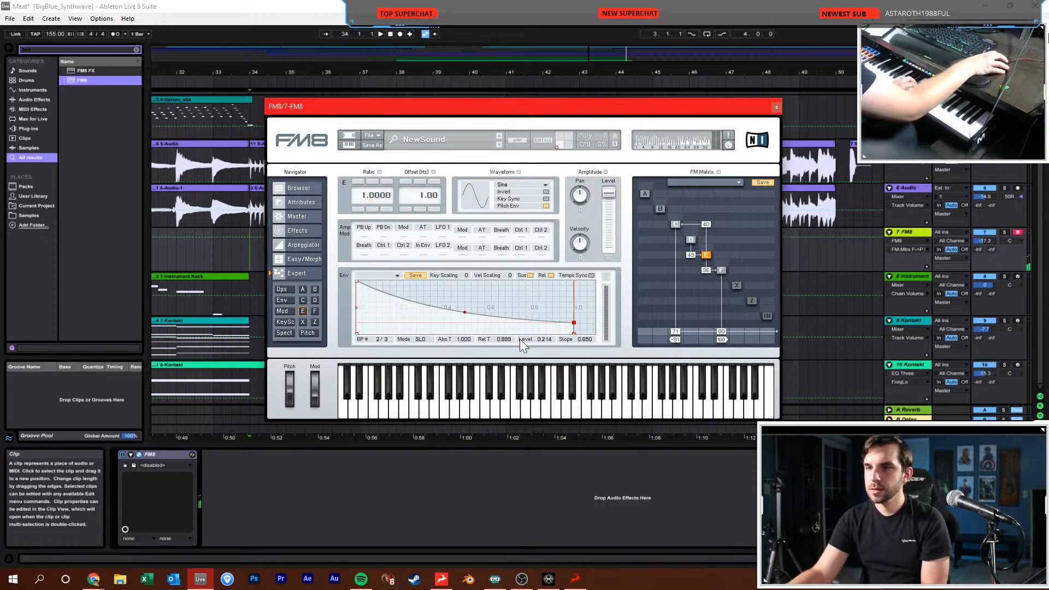
{"action": "left_click_drag", "start_coordinate": [500, 338], "coordinate": [514, 316]}
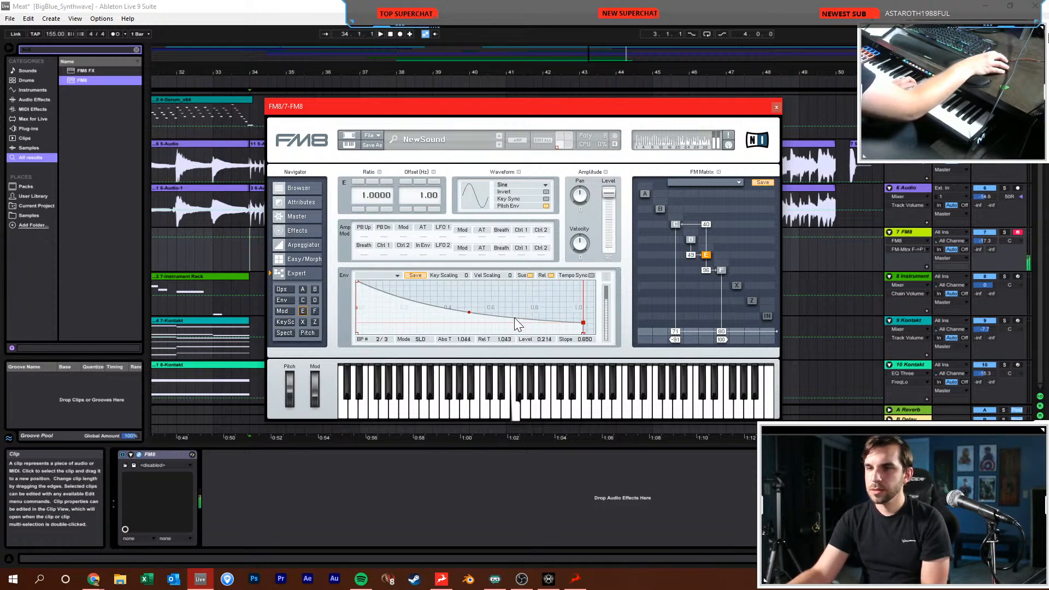
Shape operator F's envelope as a decay to level zero over about 1.14 s
{"action": "left_click", "coordinate": [720, 269]}
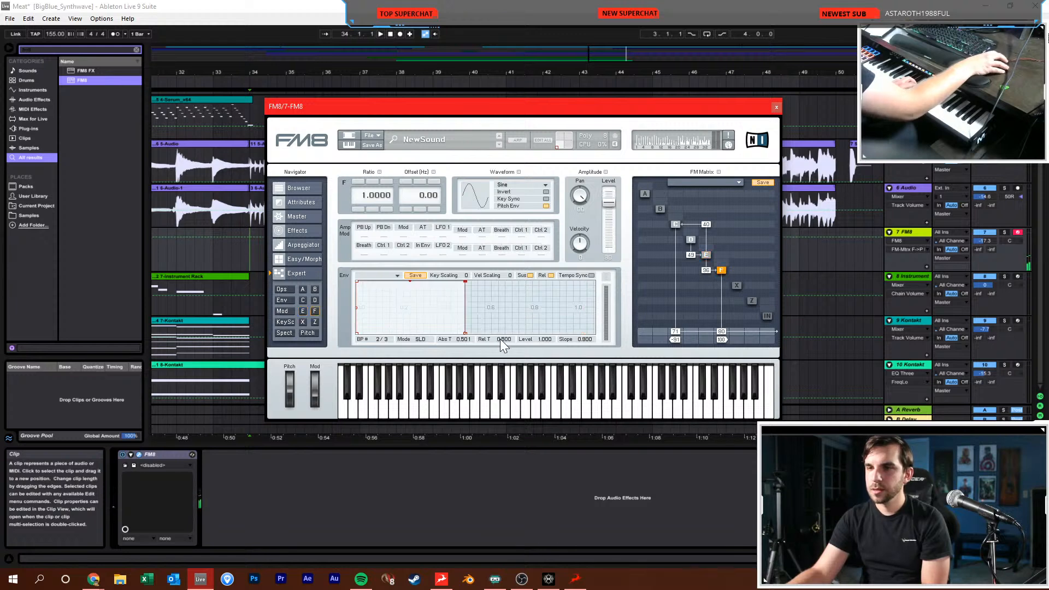
{"action": "left_click_drag", "start_coordinate": [509, 304], "coordinate": [513, 192]}
{"action": "left_click", "coordinate": [550, 274]}
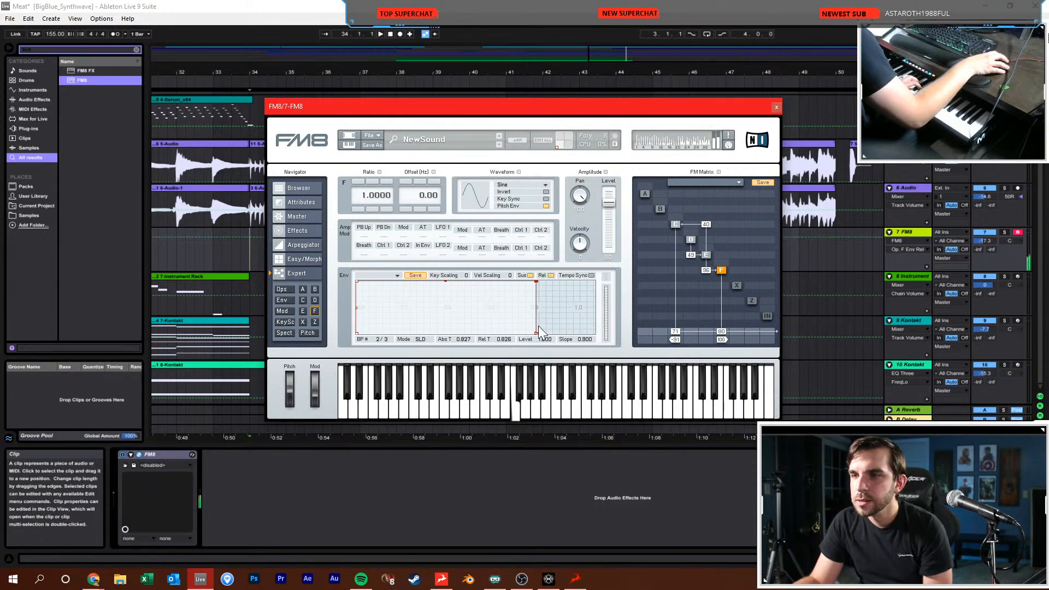
{"action": "left_click_drag", "start_coordinate": [535, 289], "coordinate": [437, 344]}
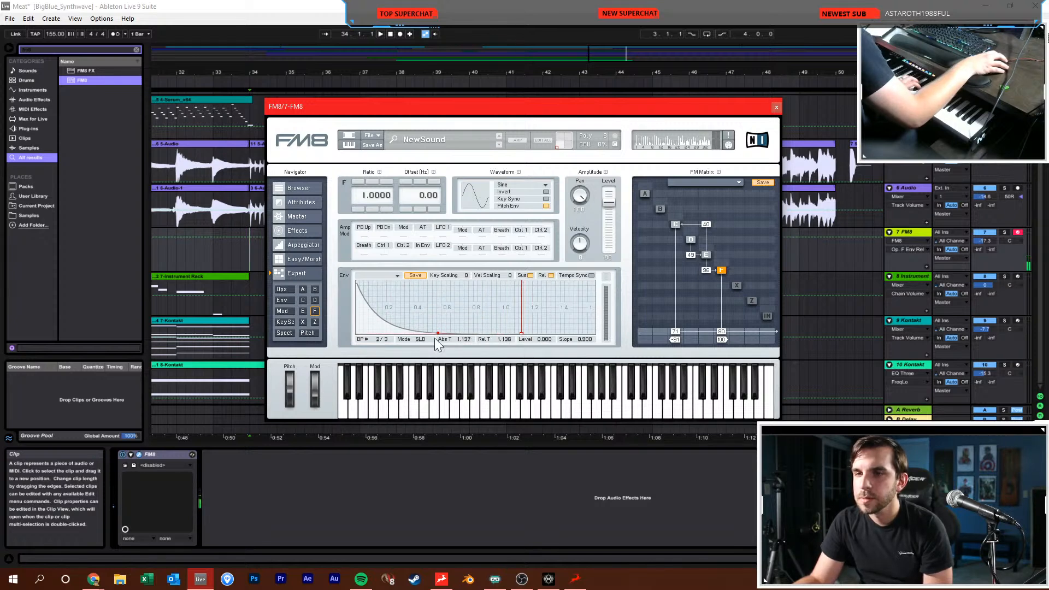
Raise the release of both the amplitude envelope and the timbre envelope in the Easy/Morph view
{"action": "left_click", "coordinate": [284, 262]}
{"action": "left_click_drag", "start_coordinate": [545, 309], "coordinate": [549, 284]}
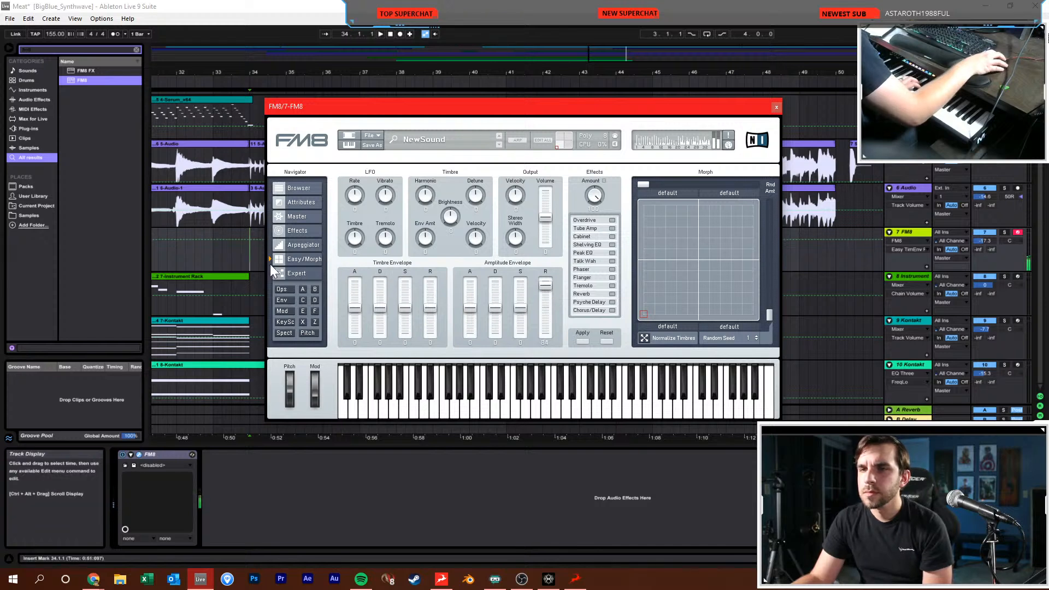
{"action": "left_click_drag", "start_coordinate": [430, 308], "coordinate": [437, 276]}
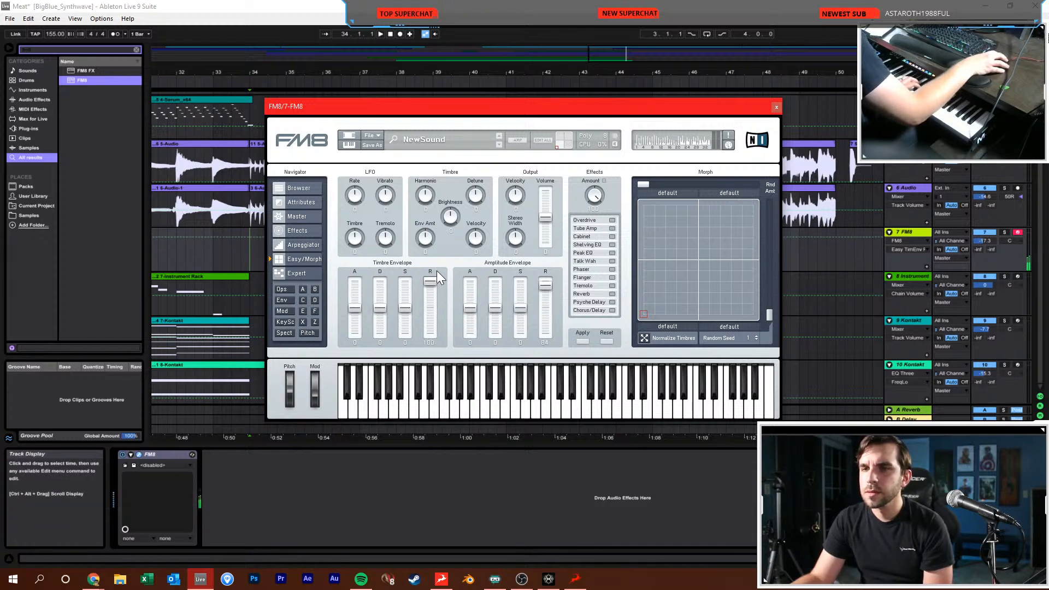
Return to operator F in the Expert view and reshape its envelope decay with a gentler slope of 0.660
{"action": "left_click", "coordinate": [304, 273]}
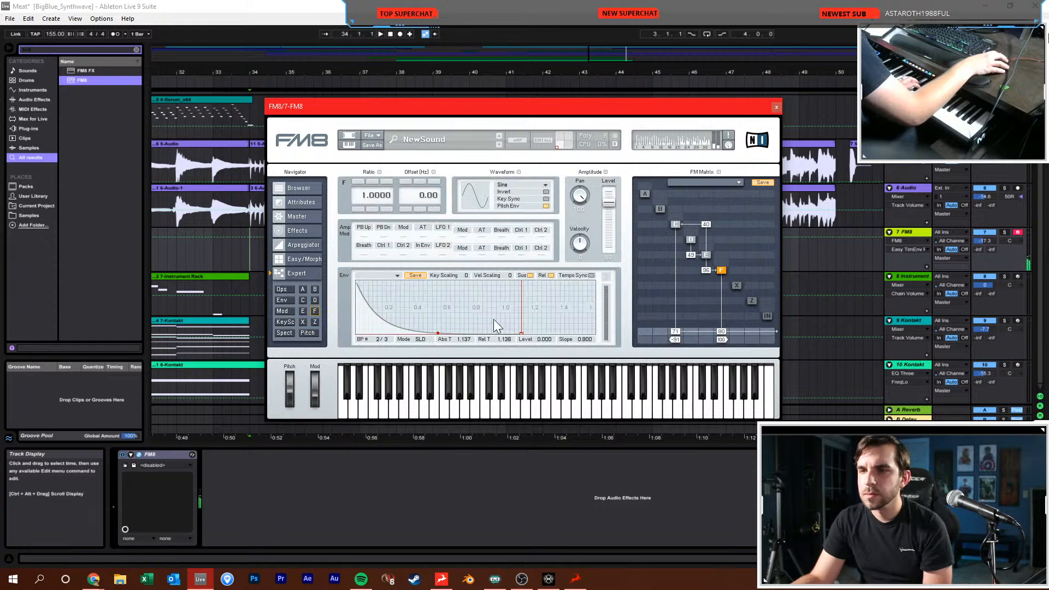
{"action": "left_click_drag", "start_coordinate": [508, 338], "coordinate": [510, 294]}
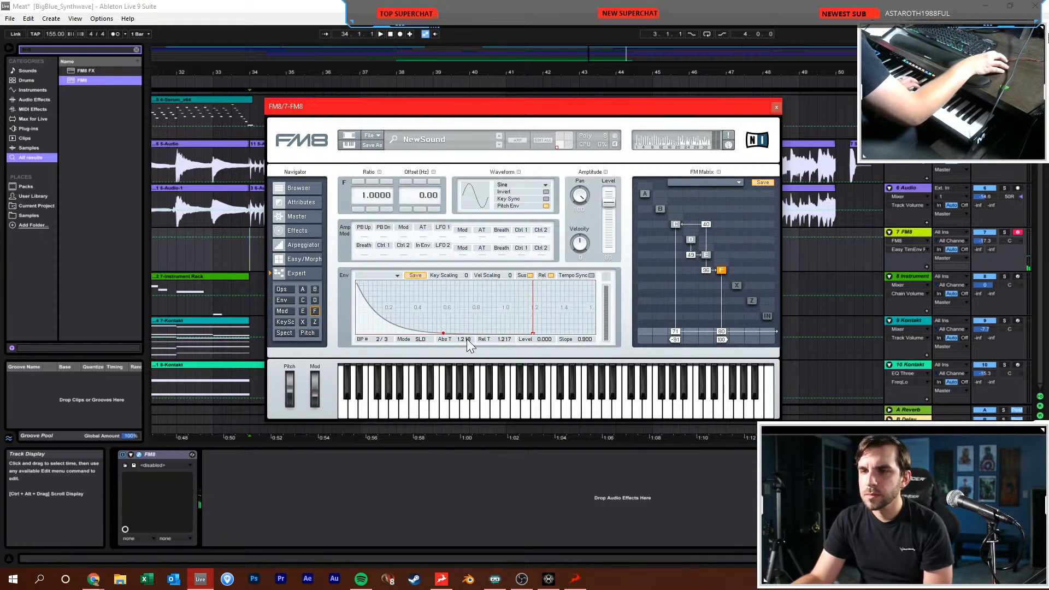
{"action": "mouse_move", "coordinate": [444, 332]}
{"action": "left_mouse_down"}
{"action": "mouse_move", "coordinate": [460, 319]}
{"action": "mouse_move", "coordinate": [512, 323]}
{"action": "left_mouse_up"}
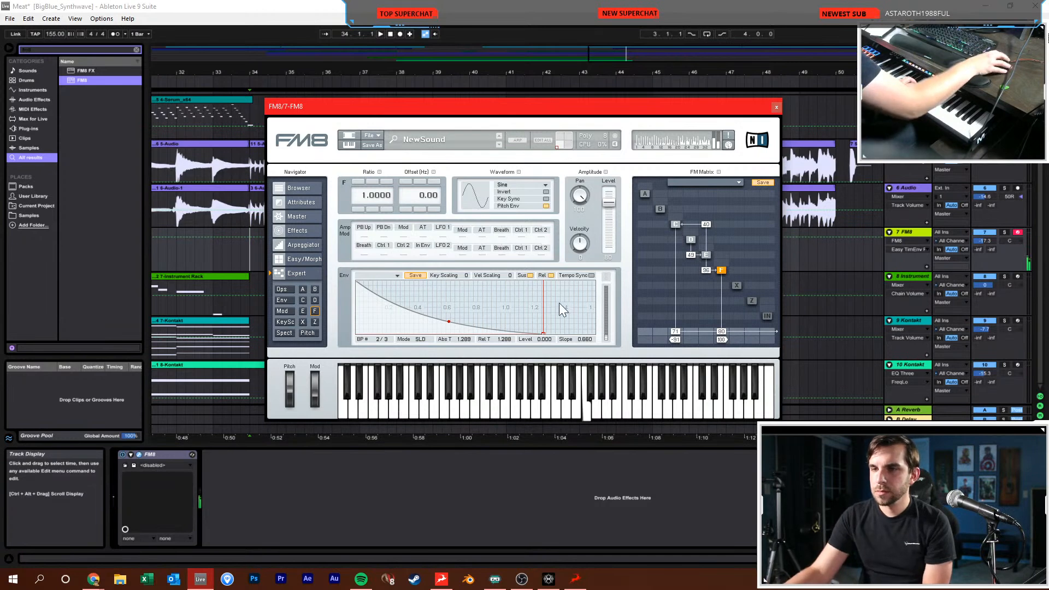
{"action": "left_click_drag", "start_coordinate": [543, 332], "coordinate": [495, 341]}
Shape operator C's envelope as a decay to zero over about 1.24 s with slope 0.580, and adjust C's output level
{"action": "left_click", "coordinate": [675, 225]}
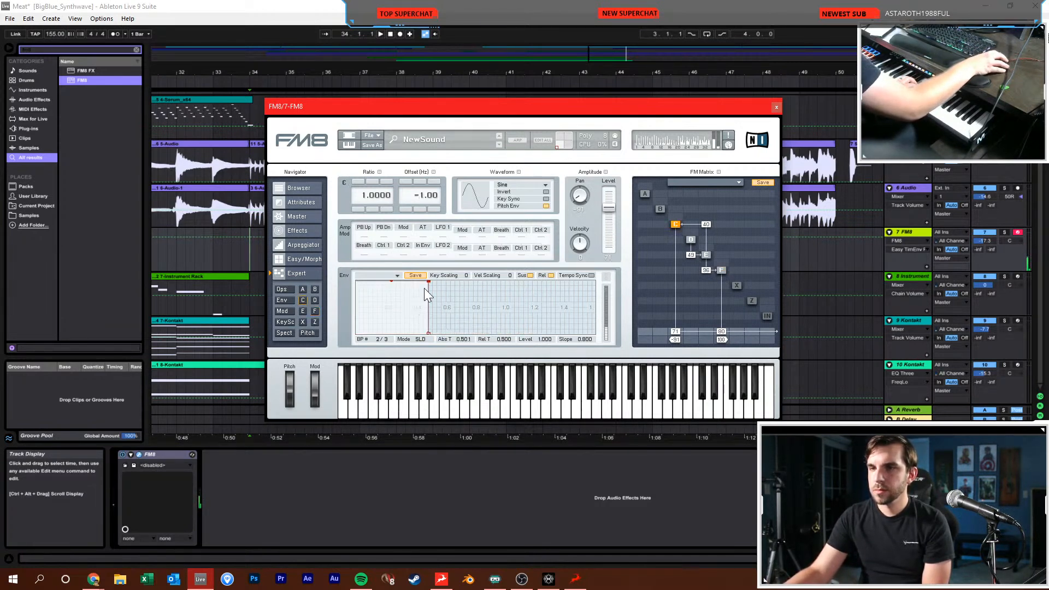
{"action": "left_click_drag", "start_coordinate": [431, 281], "coordinate": [509, 336]}
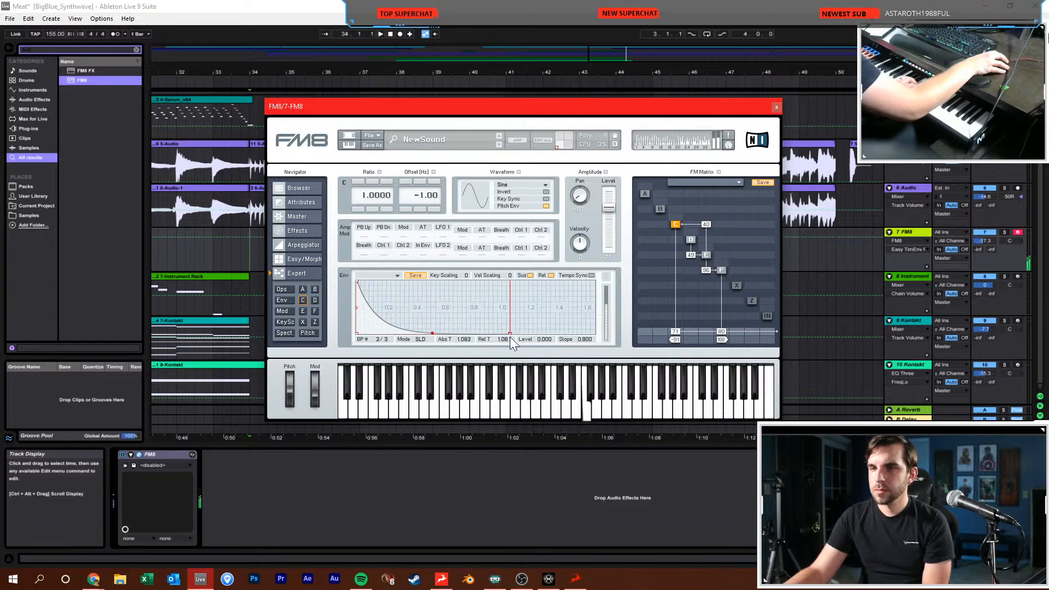
{"action": "left_click_drag", "start_coordinate": [433, 332], "coordinate": [441, 314]}
{"action": "left_click_drag", "start_coordinate": [509, 333], "coordinate": [531, 336]}
{"action": "left_click_drag", "start_coordinate": [676, 333], "coordinate": [673, 346]}
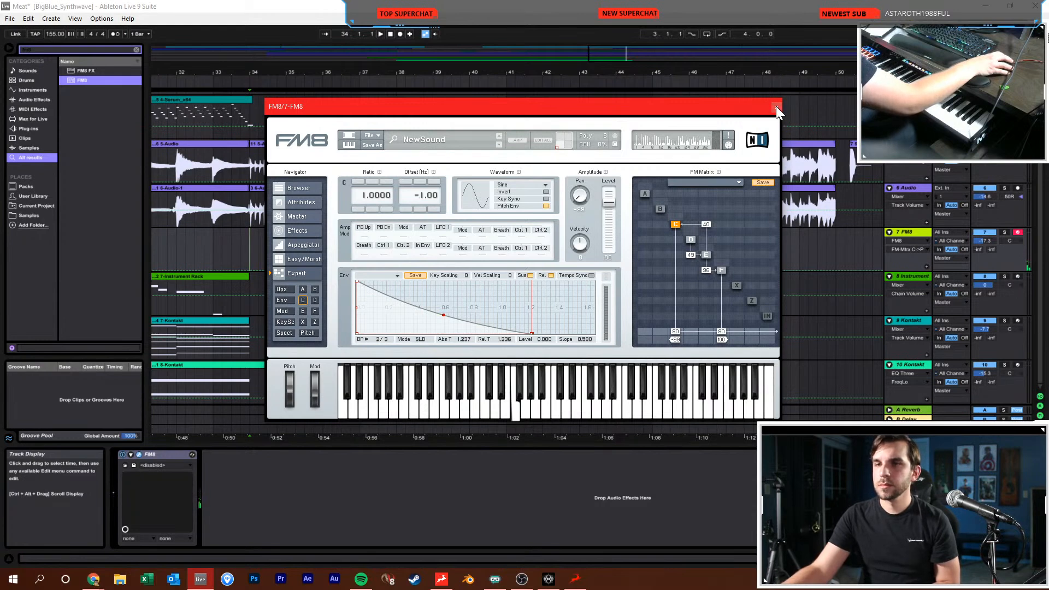
Route operator E into B at 43, send B to the output at 84 and set B's ratio to 3.0000
{"action": "left_click_drag", "start_coordinate": [702, 211], "coordinate": [707, 191]}
{"action": "left_click", "coordinate": [661, 208]}
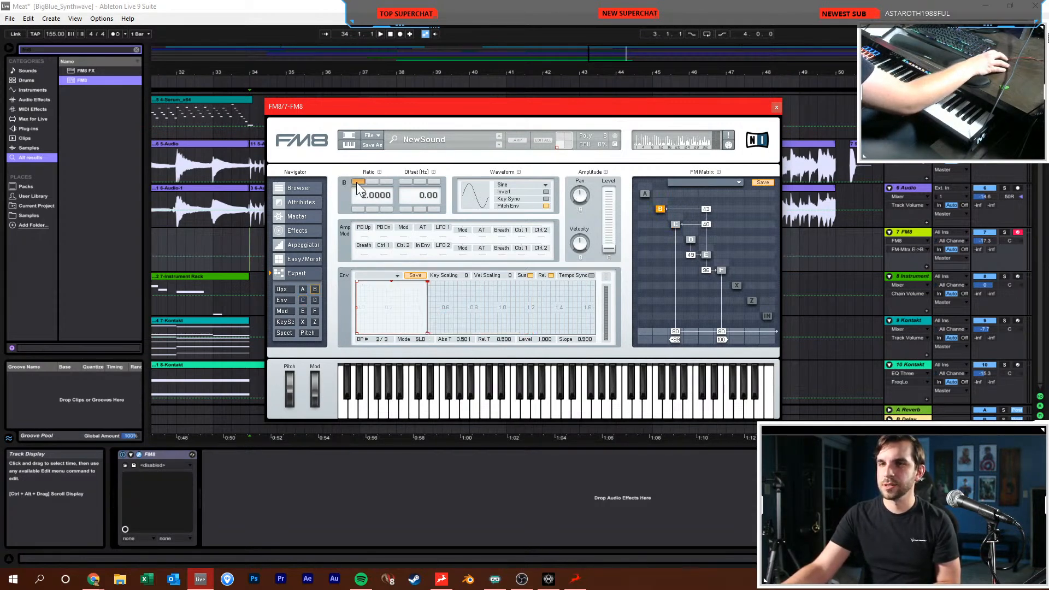
{"action": "left_click_drag", "start_coordinate": [661, 332], "coordinate": [670, 284]}
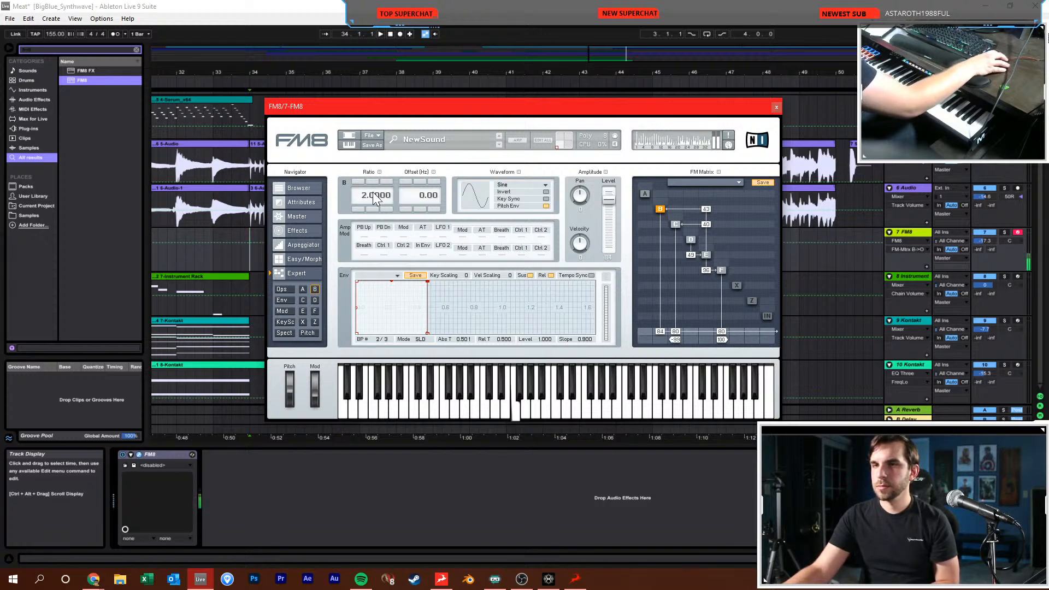
{"action": "left_click", "coordinate": [360, 181]}
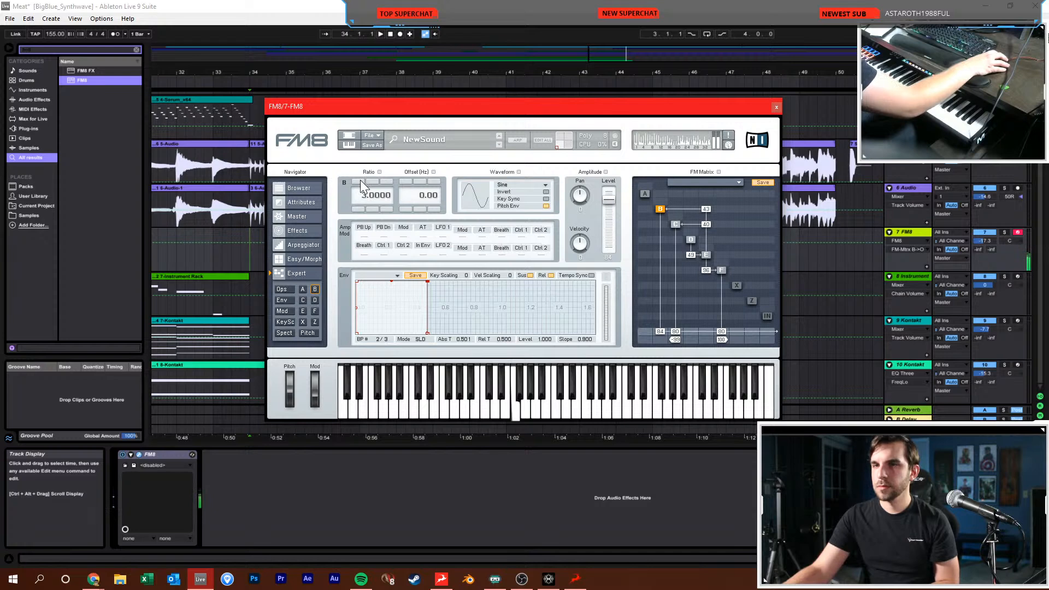
Route operator A into B at 44 and set A's ratio to 5.0000
{"action": "left_click_drag", "start_coordinate": [644, 209], "coordinate": [646, 185]}
{"action": "left_click", "coordinate": [644, 191]}
{"action": "left_click", "coordinate": [356, 181]}
{"action": "left_click", "coordinate": [356, 182]}
{"action": "left_click", "coordinate": [356, 181]}
{"action": "left_click", "coordinate": [356, 181]}
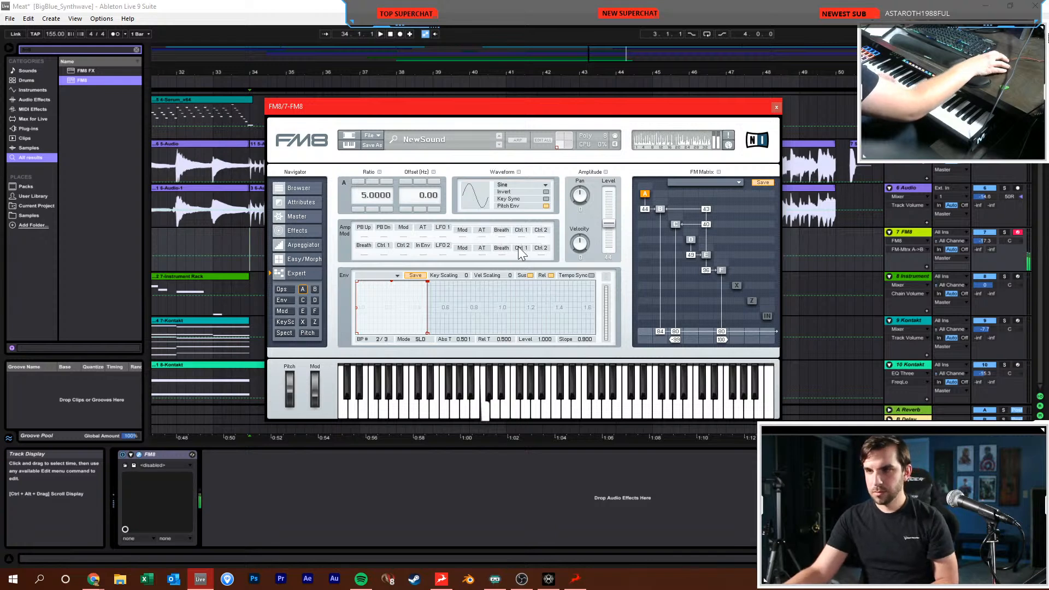
Reshape operator B's envelope as a decay to zero with slope 0.740
{"action": "left_click", "coordinate": [658, 210]}
{"action": "left_click_drag", "start_coordinate": [428, 281], "coordinate": [395, 326]}
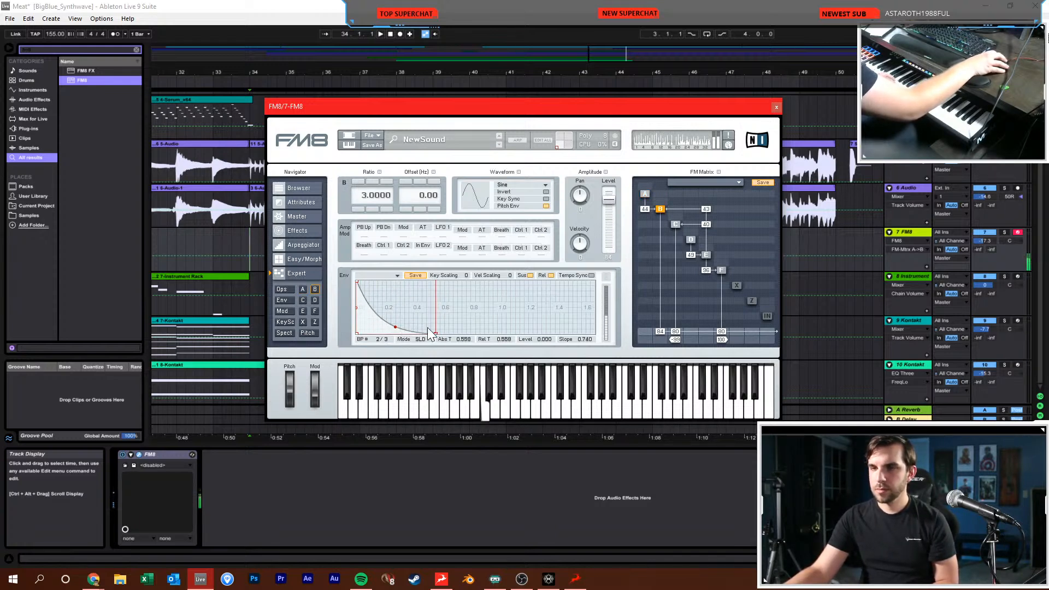
Adjust Brightness and Harmonic in the Easy/Morph view, and return to the Expert view to lengthen operator B's decay
{"action": "left_click", "coordinate": [304, 259]}
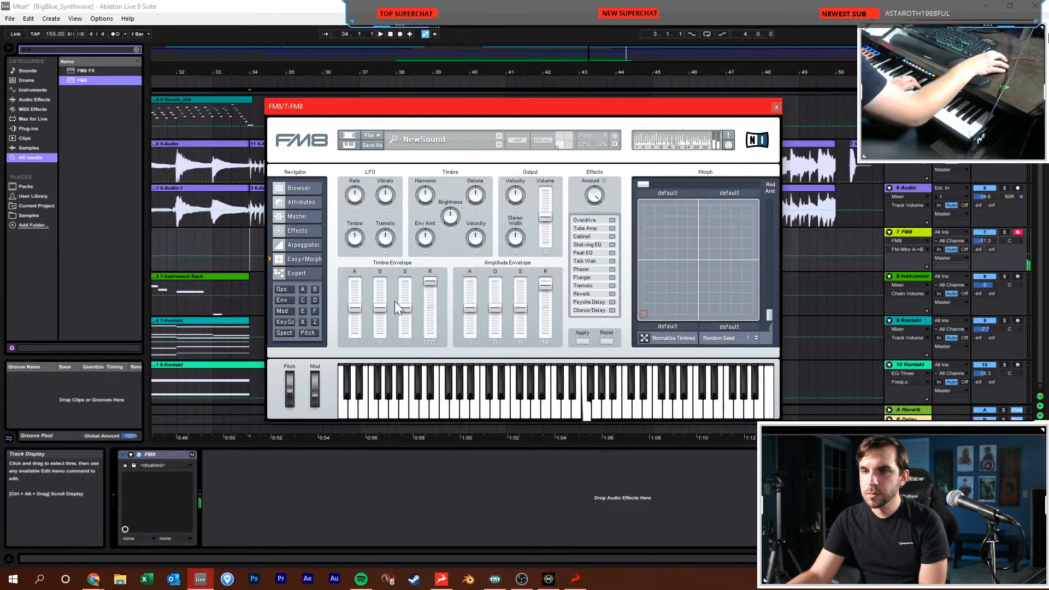
{"action": "left_click", "coordinate": [444, 218]}
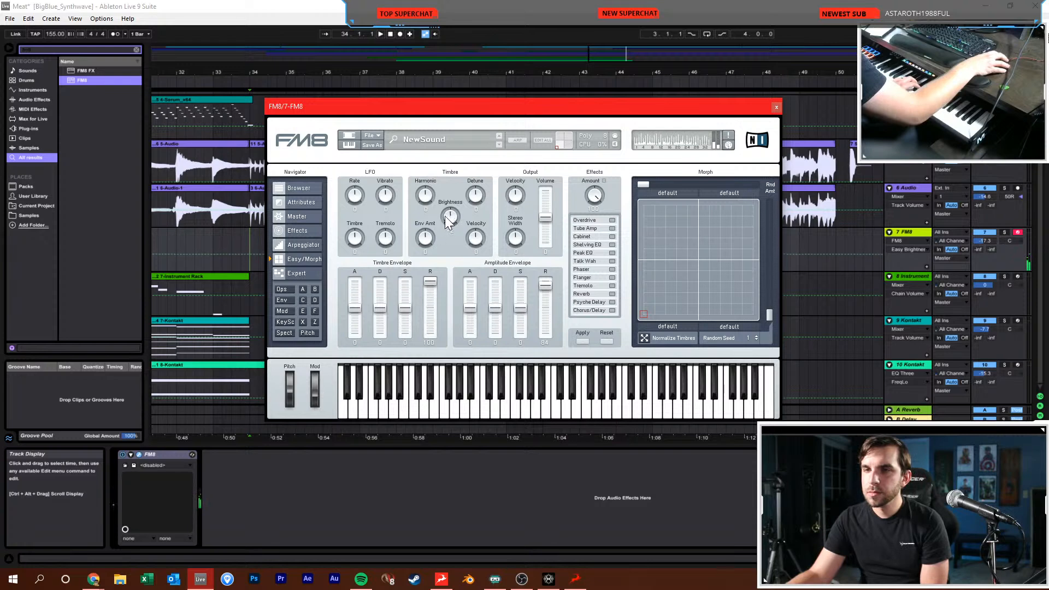
{"action": "left_click", "coordinate": [426, 198]}
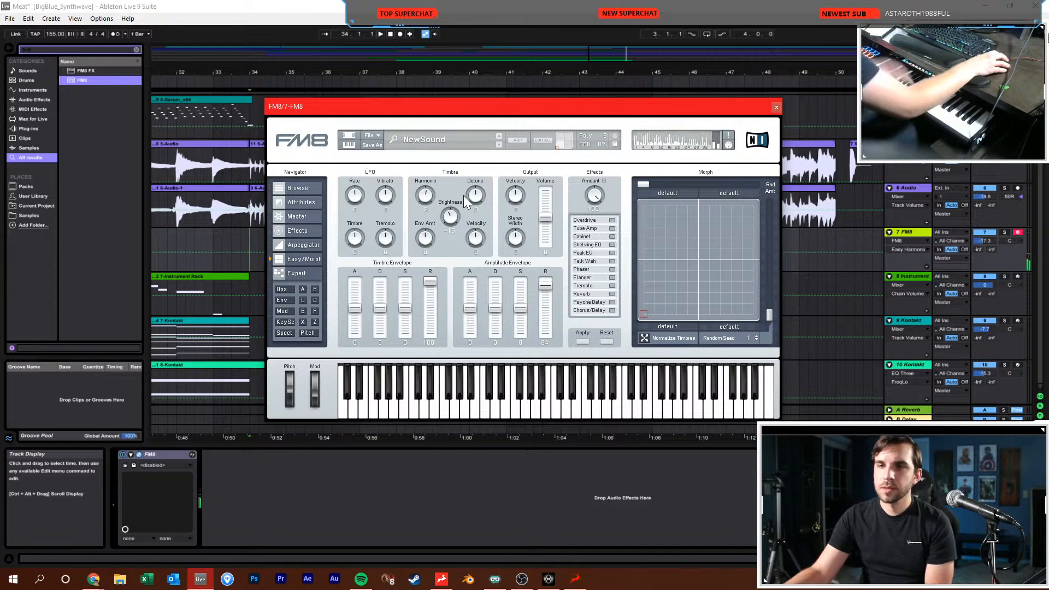
{"action": "left_click", "coordinate": [287, 273]}
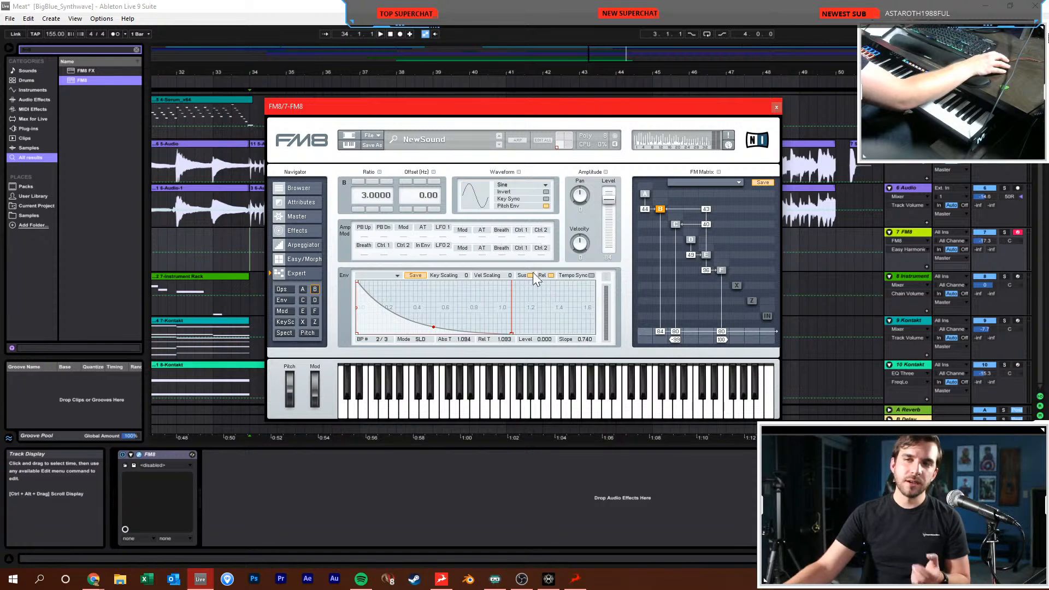
{"action": "left_click", "coordinate": [777, 108]}
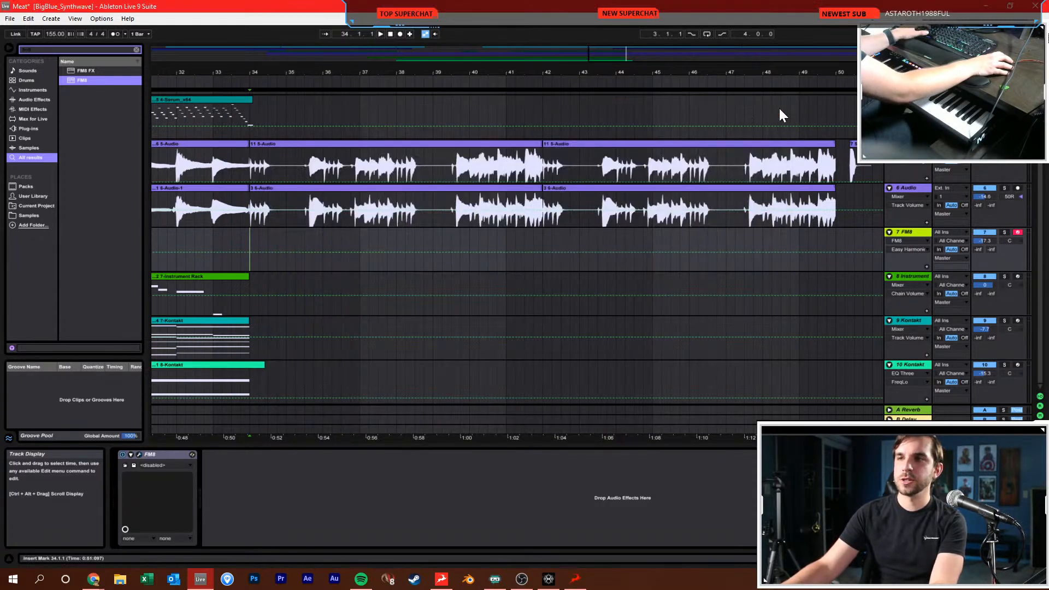
{"action": "type", "text": "valhal"}
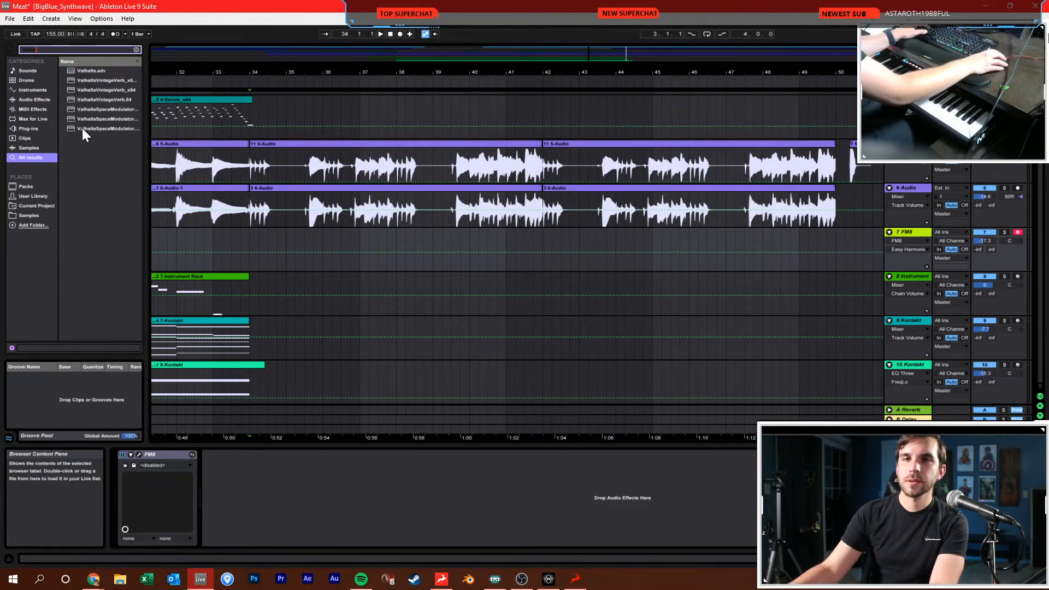
{"action": "left_click", "coordinate": [140, 454]}
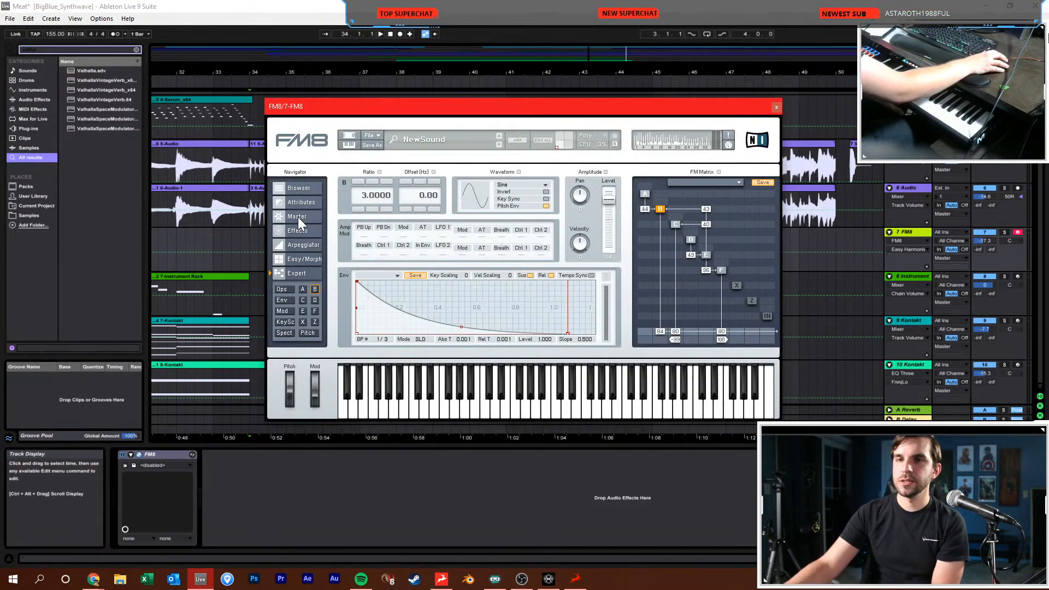
Enable Reverb in FM8's effects, adjust its Dry/Wet and Bright amounts, and close the synth window
{"action": "left_click", "coordinate": [296, 231]}
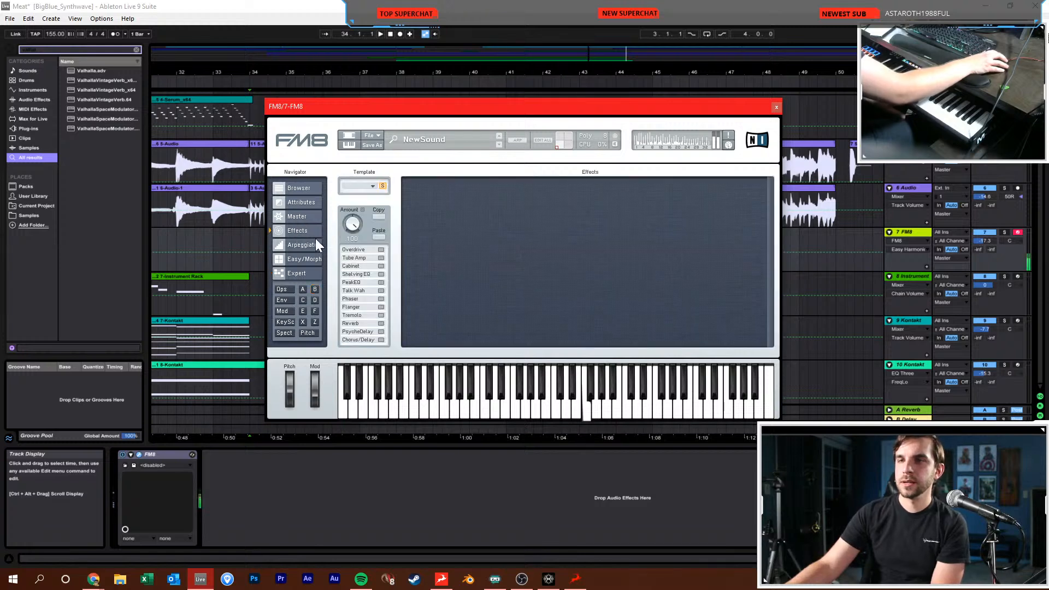
{"action": "left_click", "coordinate": [380, 323]}
{"action": "left_click_drag", "start_coordinate": [748, 201], "coordinate": [743, 178]}
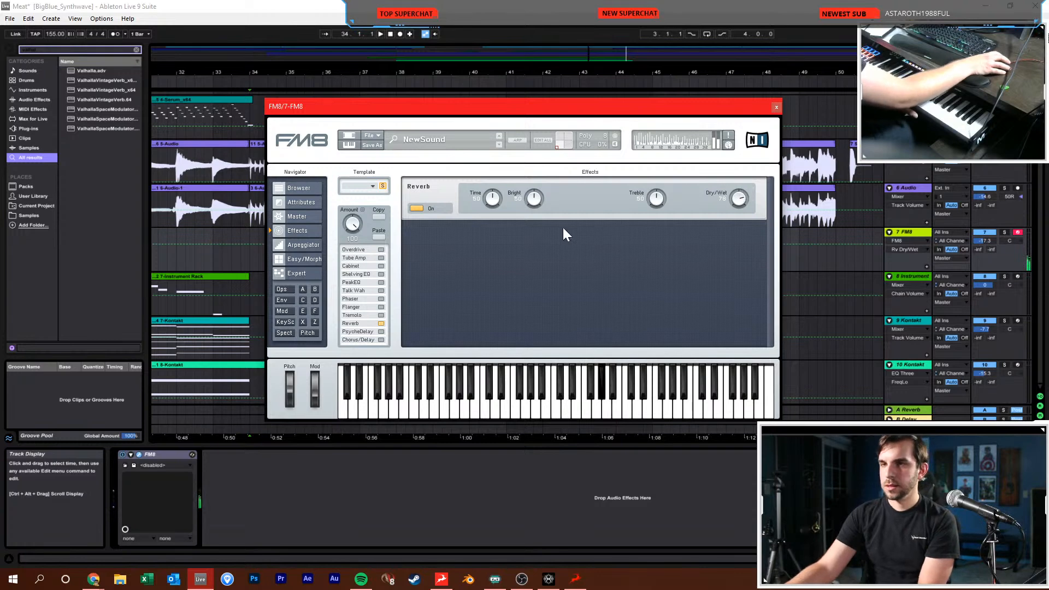
{"action": "left_click_drag", "start_coordinate": [537, 185], "coordinate": [536, 183]}
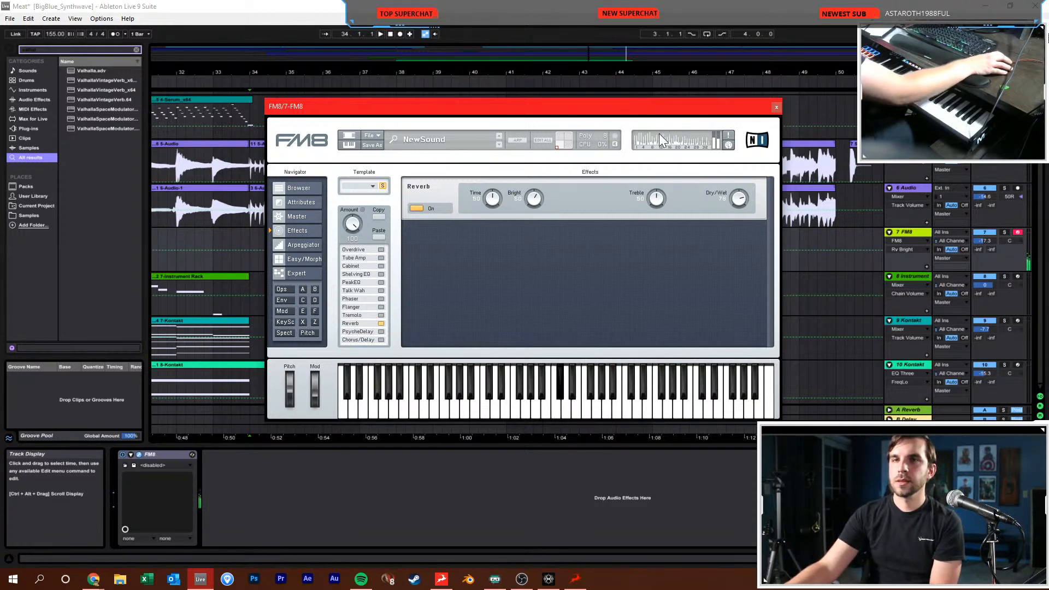
{"action": "left_click", "coordinate": [776, 107]}
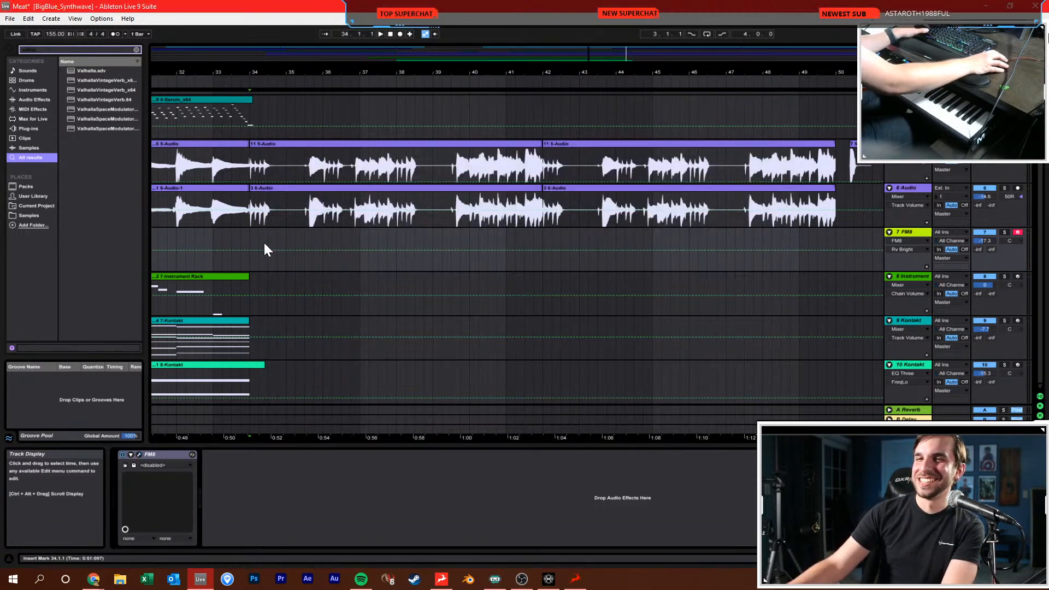
Place the insert marker at bar 32 on the FM8 track, set the tempo to 120 BPM and save the set
{"action": "left_click", "coordinate": [176, 239]}
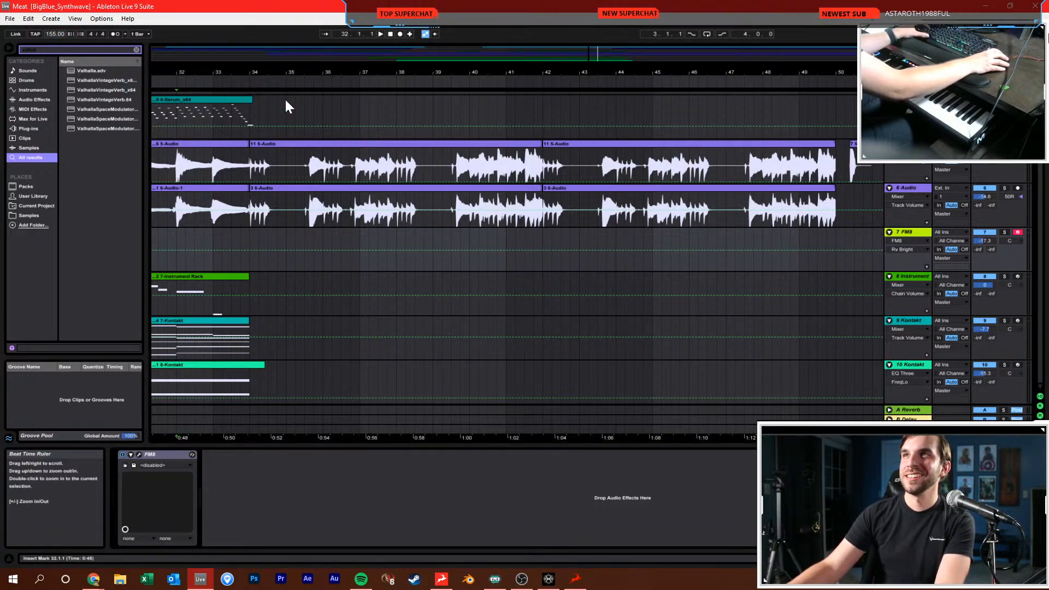
{"action": "type", "text": "120"}
{"action": "key", "text": "Return"}
{"action": "key", "text": "ctrl+s"}
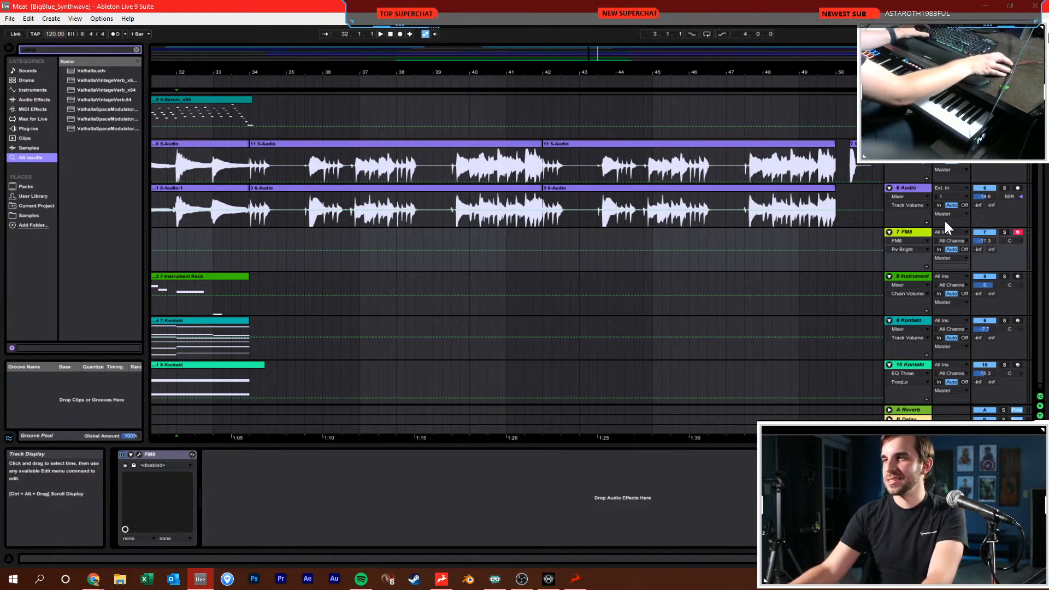
Raise the FM8 track's volume in two passes, playing the song from bar 34 in between
{"action": "left_click_drag", "start_coordinate": [990, 241], "coordinate": [990, 233]}
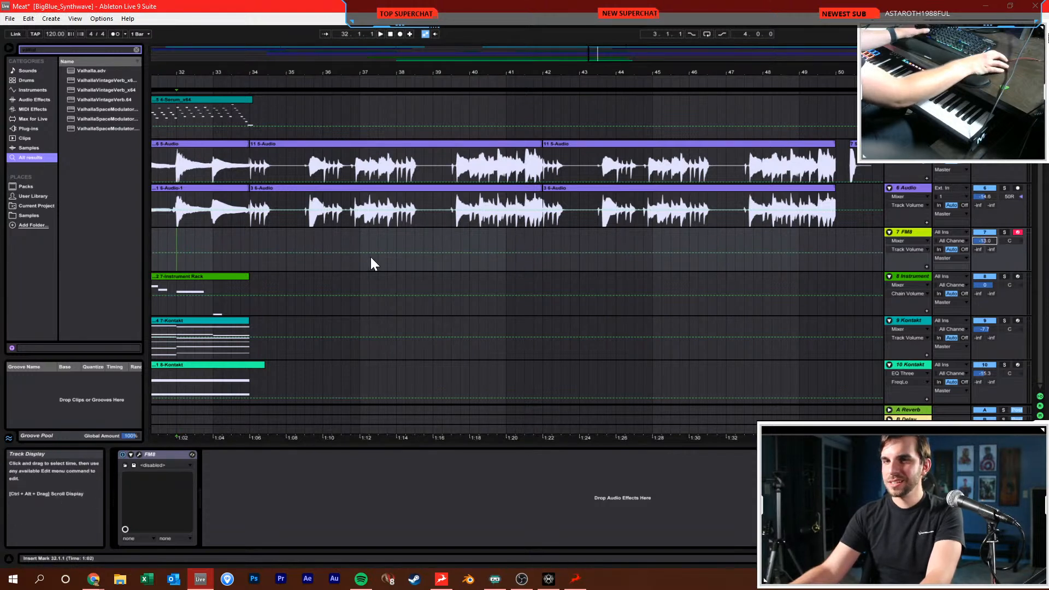
{"action": "left_click", "coordinate": [248, 235]}
{"action": "key", "text": "space"}
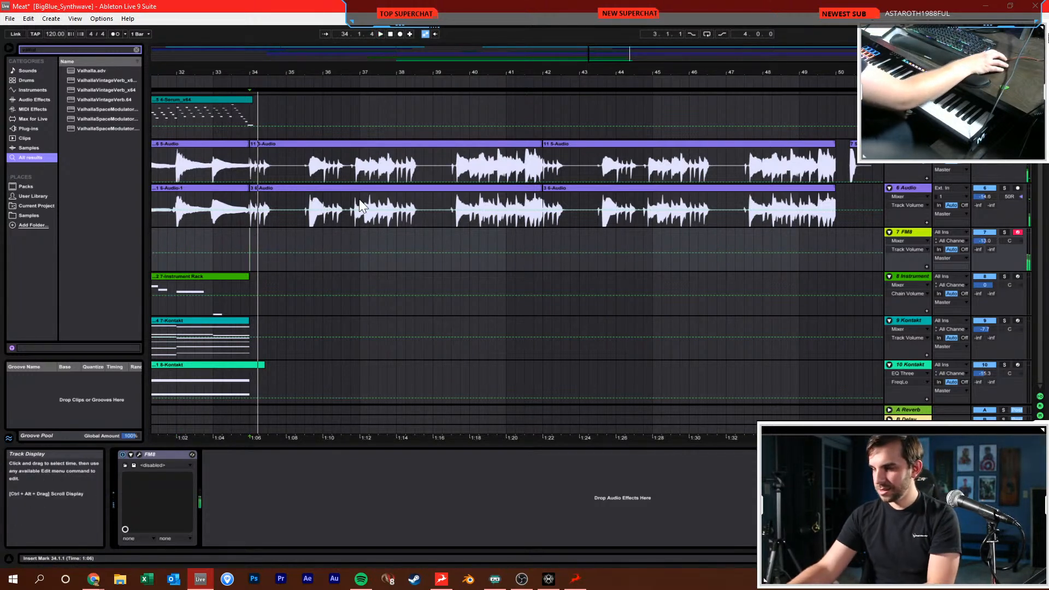
{"action": "left_click_drag", "start_coordinate": [984, 241], "coordinate": [984, 233]}
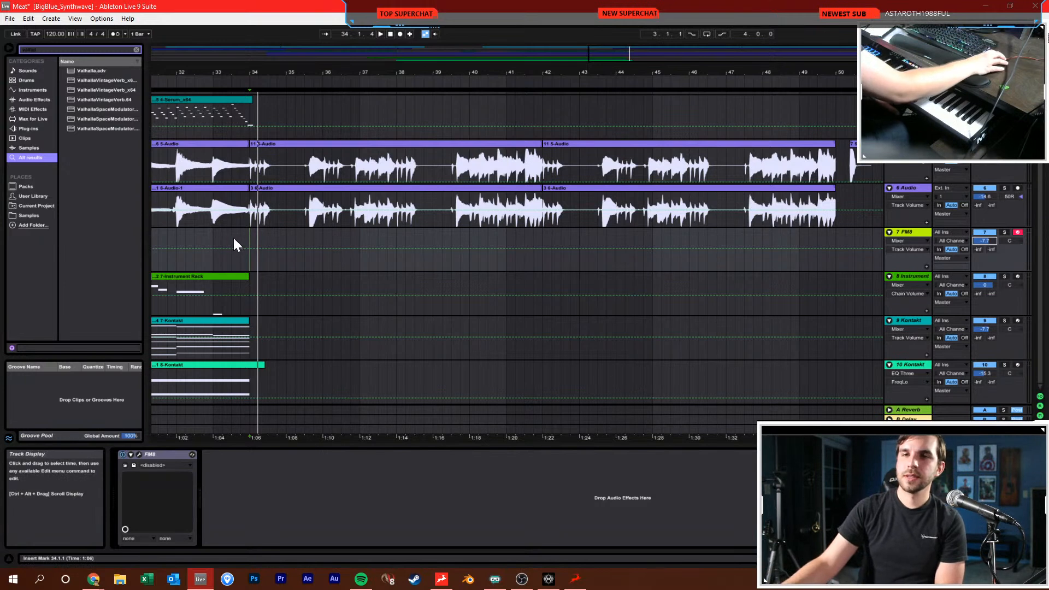
Record a MIDI melody on the FM8 track from bar 32 to just past bar 42, with the metronome switched on
{"action": "left_click", "coordinate": [181, 235]}
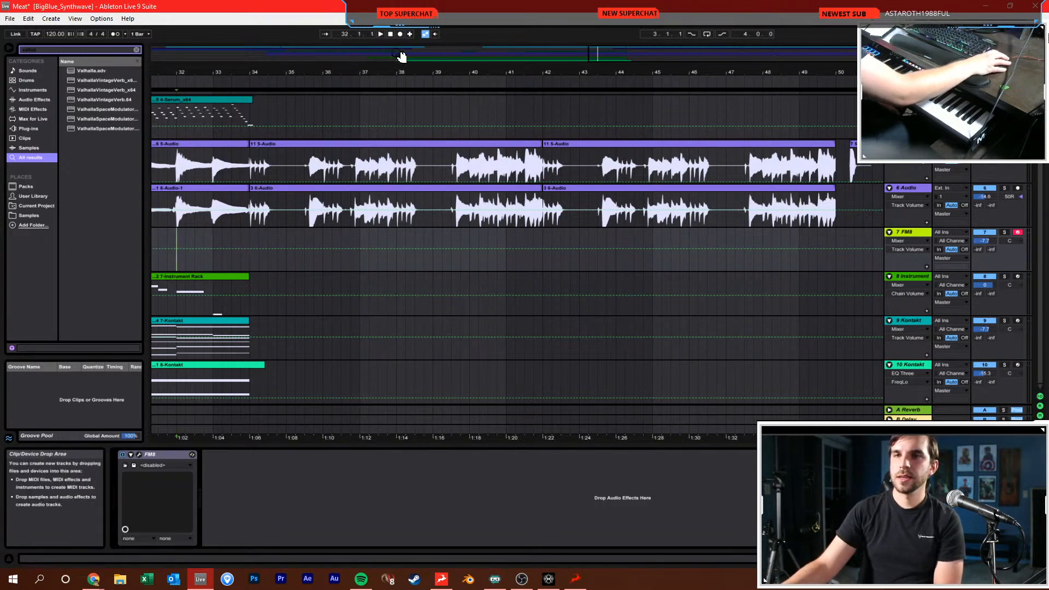
{"action": "left_click", "coordinate": [399, 33]}
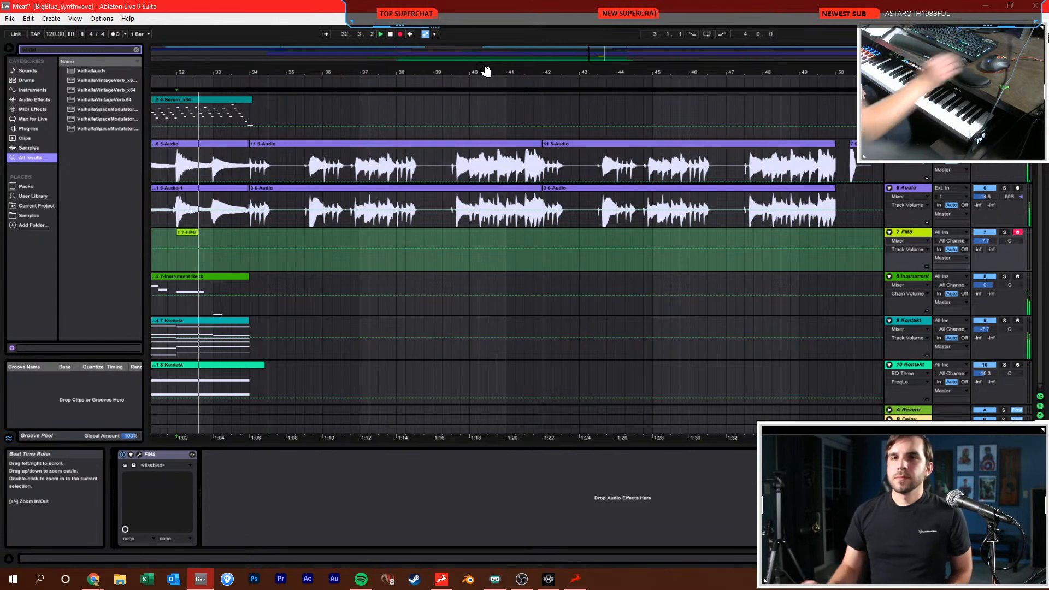
{"action": "left_click", "coordinate": [114, 33]}
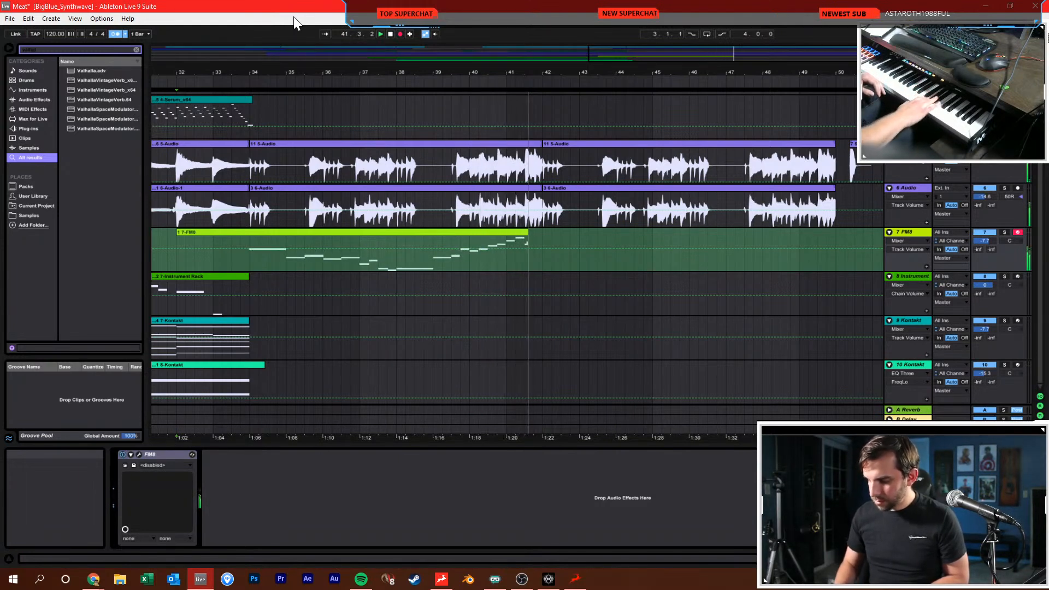
{"action": "key", "text": "F9"}
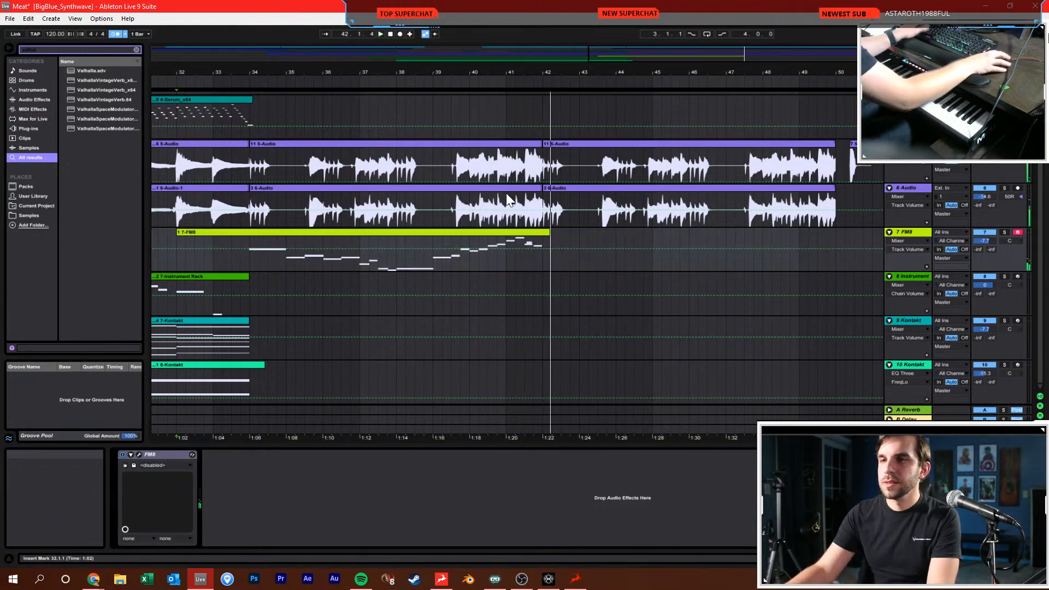
Open the recorded FM8 clip and quantize all of its notes
{"action": "double_click", "coordinate": [528, 233]}
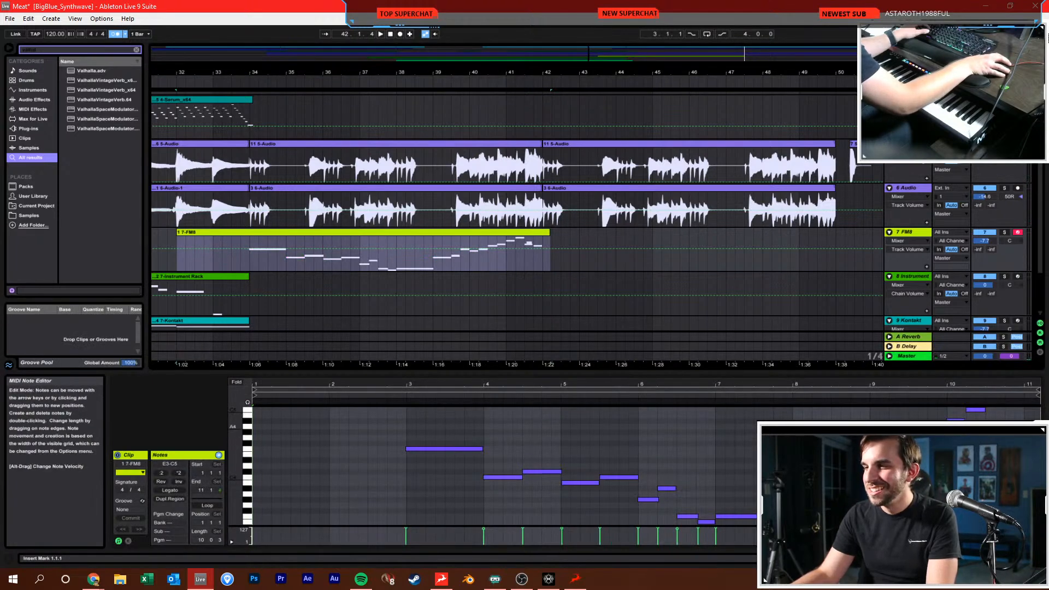
{"action": "key", "text": "ctrl+a"}
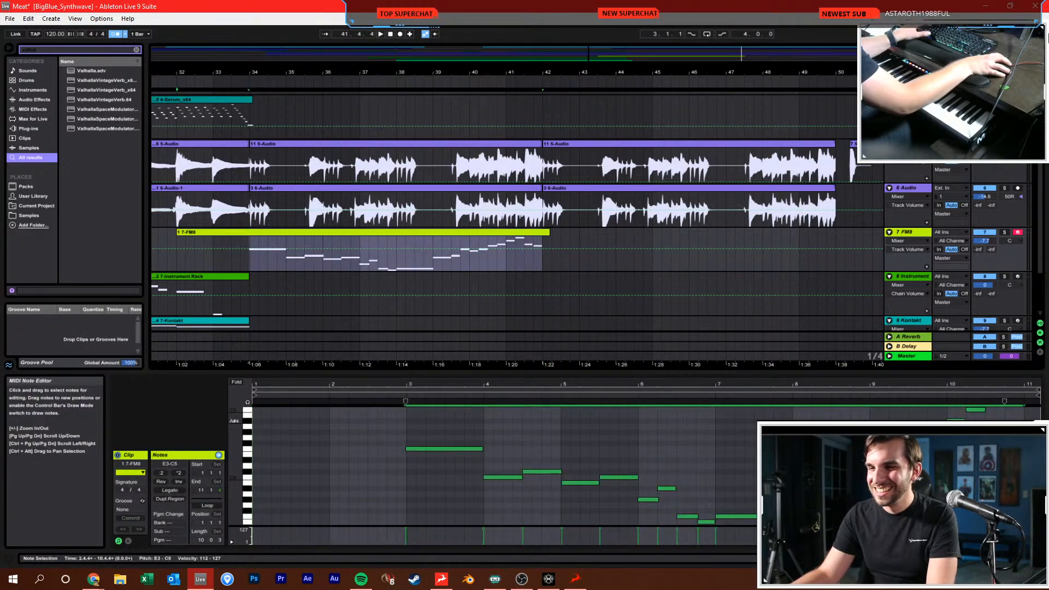
{"action": "left_click", "coordinate": [802, 470]}
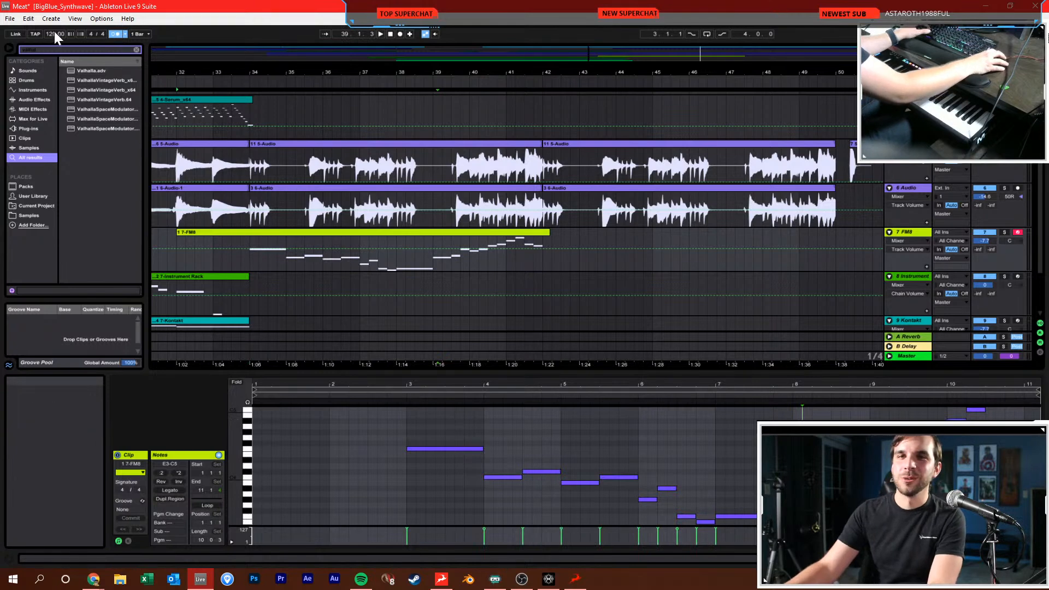
Set the tempo back to 155 BPM and lower the FM8 track's volume while playing from bar 32
{"action": "type", "text": "155"}
{"action": "key", "text": "Return"}
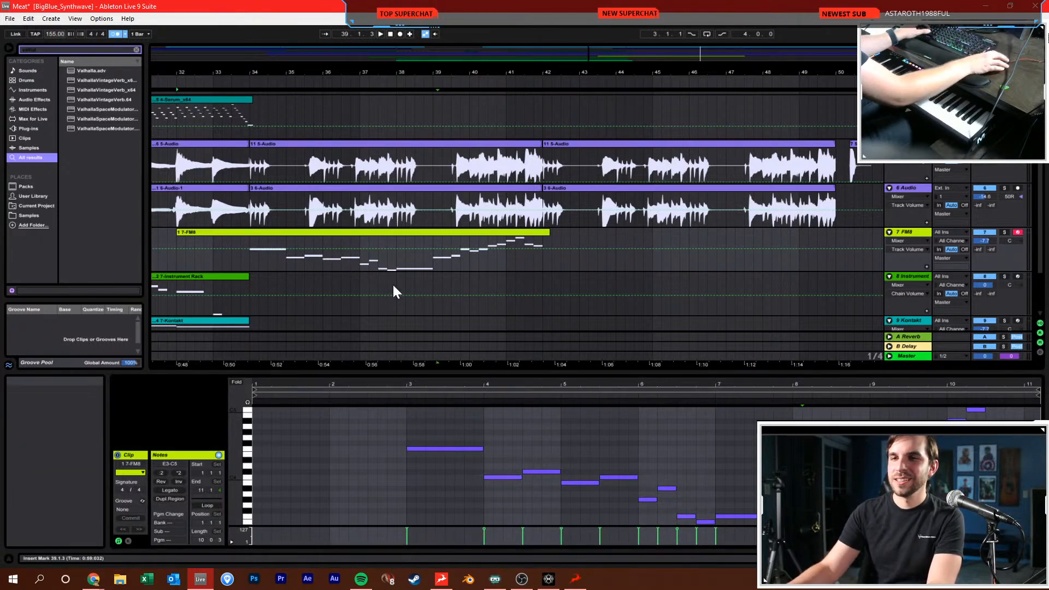
{"action": "left_click", "coordinate": [172, 259]}
{"action": "left_click", "coordinate": [175, 259]}
{"action": "key", "text": "space"}
{"action": "mouse_move", "coordinate": [206, 68]}
{"action": "left_mouse_down"}
{"action": "mouse_move", "coordinate": [206, 55]}
{"action": "mouse_move", "coordinate": [213, 71]}
{"action": "left_mouse_up"}
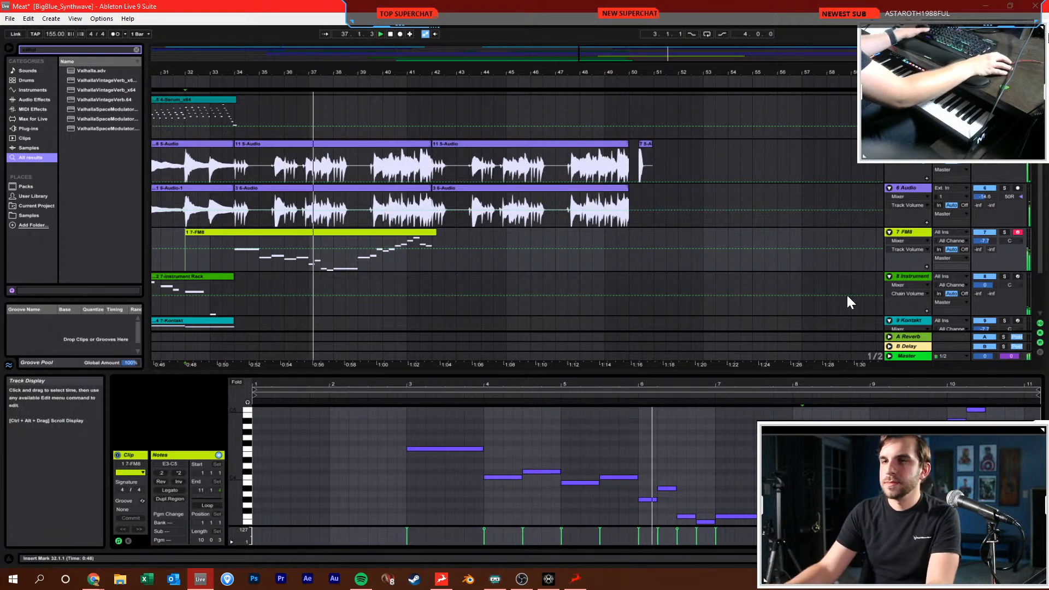
{"action": "left_click_drag", "start_coordinate": [984, 241], "coordinate": [984, 252]}
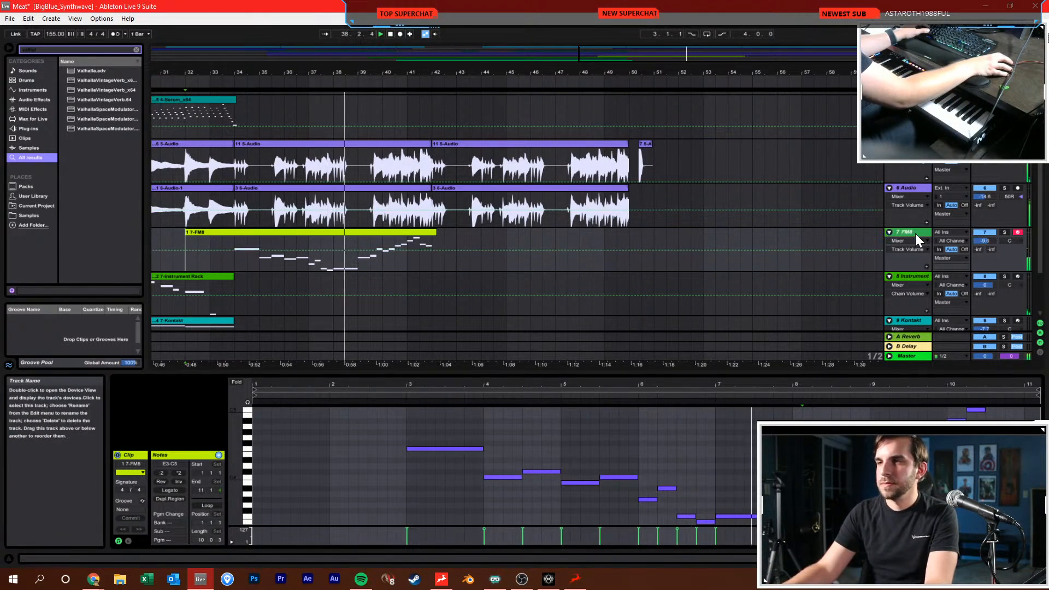
Find the Ping Pong Delay by searching "ping", add it to the FM8 track and set its Dry/Wet to 37%
{"action": "key", "text": "ctrl+f"}
{"action": "type", "text": "ping"}
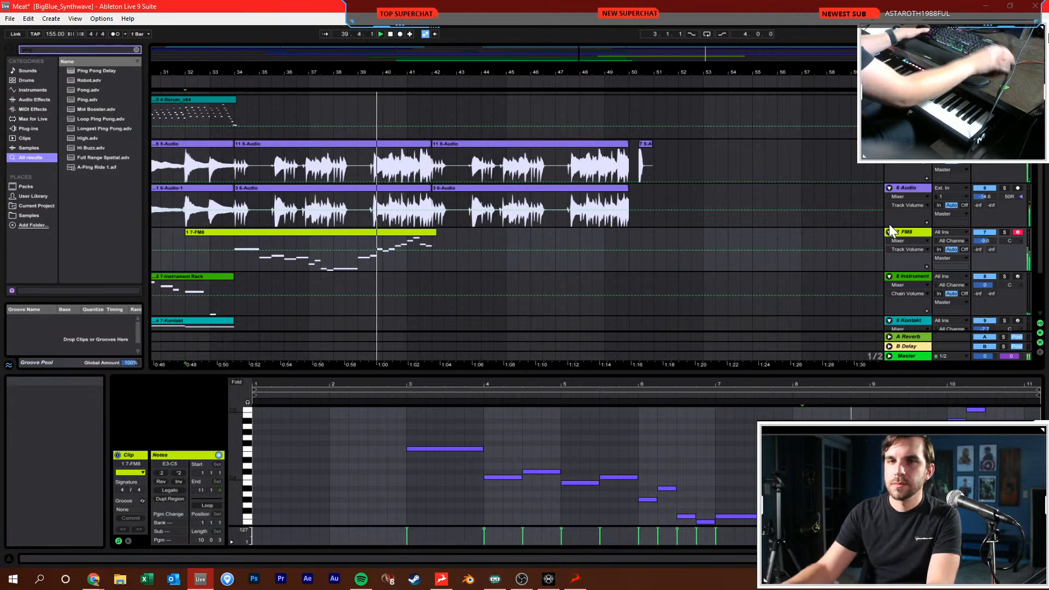
{"action": "left_click_drag", "start_coordinate": [99, 70], "coordinate": [356, 242]}
{"action": "left_click_drag", "start_coordinate": [243, 534], "coordinate": [244, 543]}
{"action": "left_click", "coordinate": [295, 249]}
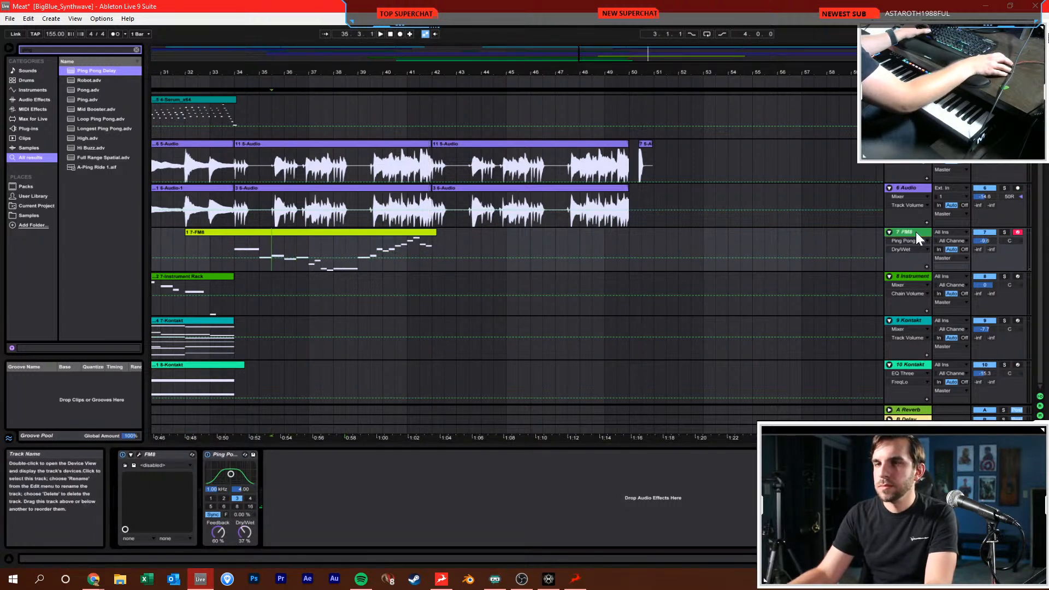
Play the FM8 melody with its delay from bar 34 and fine-tune the track's volume
{"action": "left_click", "coordinate": [241, 233]}
{"action": "left_click", "coordinate": [234, 240]}
{"action": "key", "text": "space"}
{"action": "left_click", "coordinate": [250, 235]}
{"action": "double_click", "coordinate": [250, 234]}
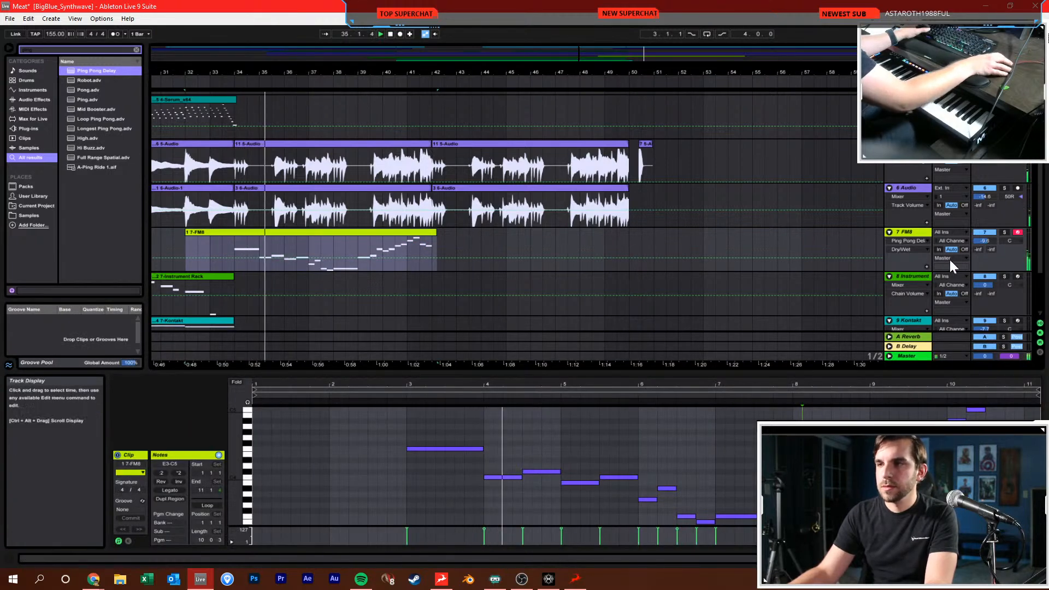
{"action": "left_click", "coordinate": [920, 231]}
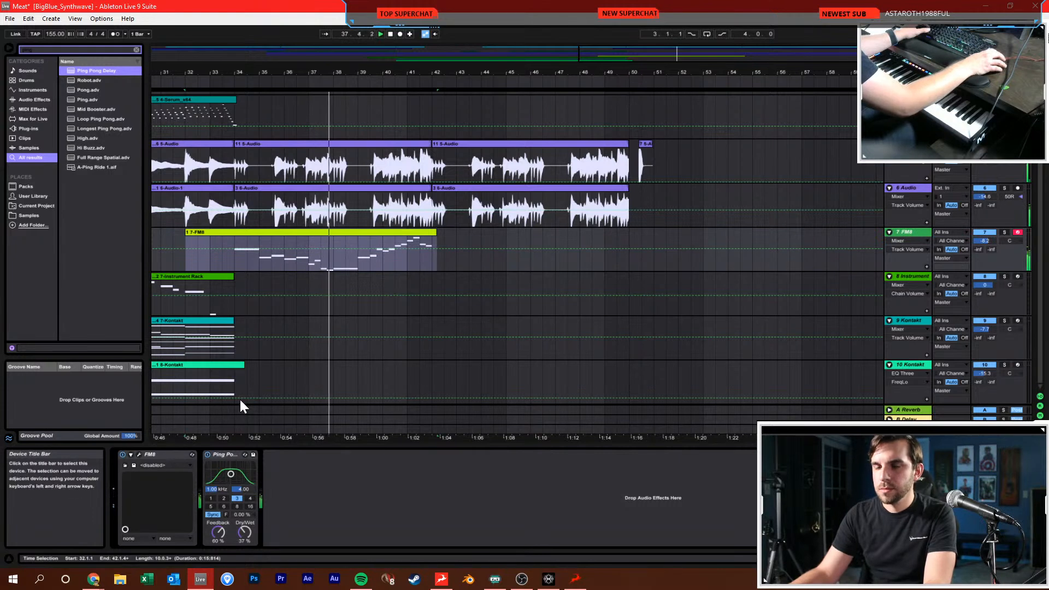
{"action": "left_click", "coordinate": [354, 263]}
{"action": "left_click", "coordinate": [335, 261]}
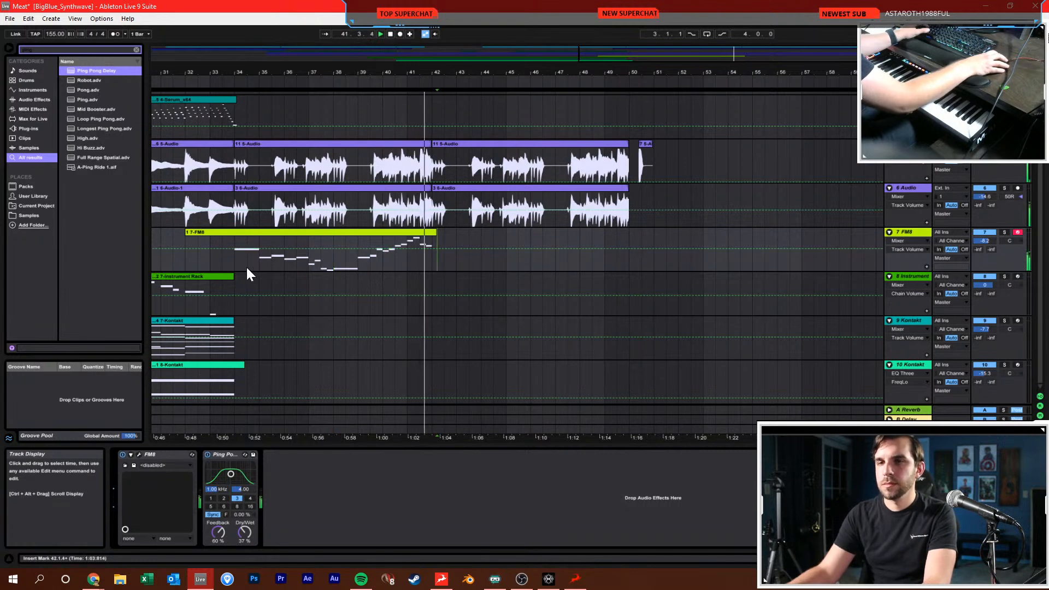
Duplicate the FM8 melody from bars 34–42 so it repeats up to bar 50
{"action": "left_click_drag", "start_coordinate": [237, 265], "coordinate": [419, 267]}
{"action": "key", "text": "ctrl+d"}
{"action": "left_click", "coordinate": [441, 258]}
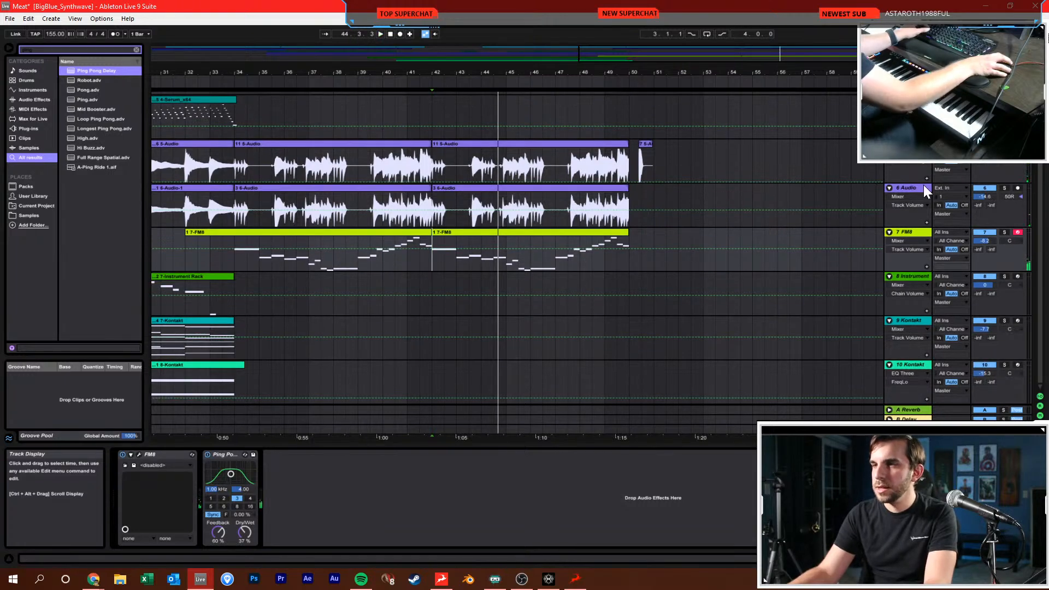
Place the insert marker at bar 42 on the Serum track, and save the set
{"action": "scroll", "coordinate": [896, 180], "scroll_direction": "up", "scroll_amount": 1}
{"action": "left_click", "coordinate": [422, 153]}
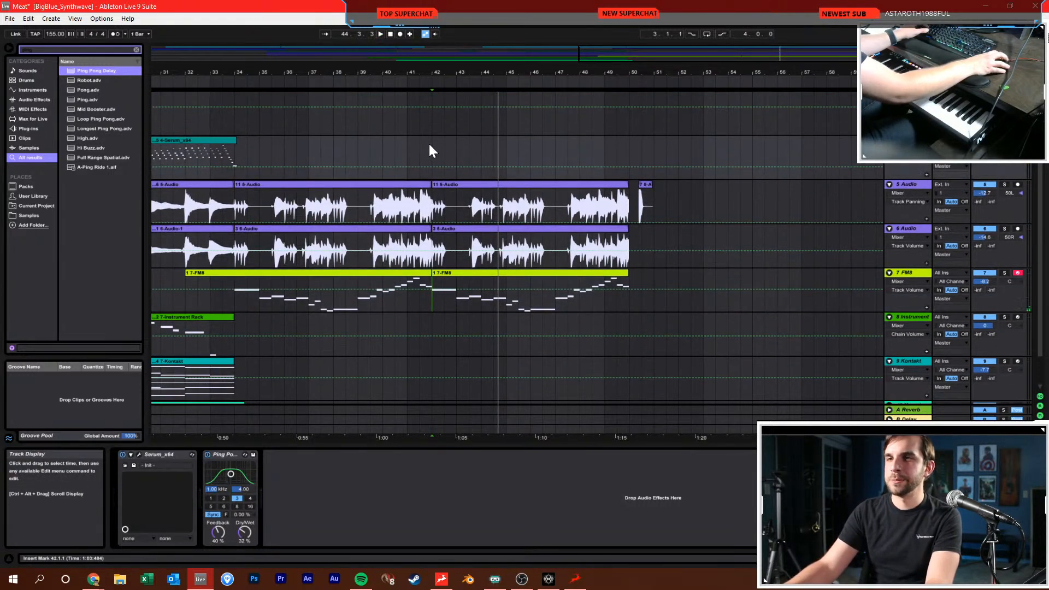
{"action": "key", "text": "space"}
{"action": "key", "text": "ctrl+s"}
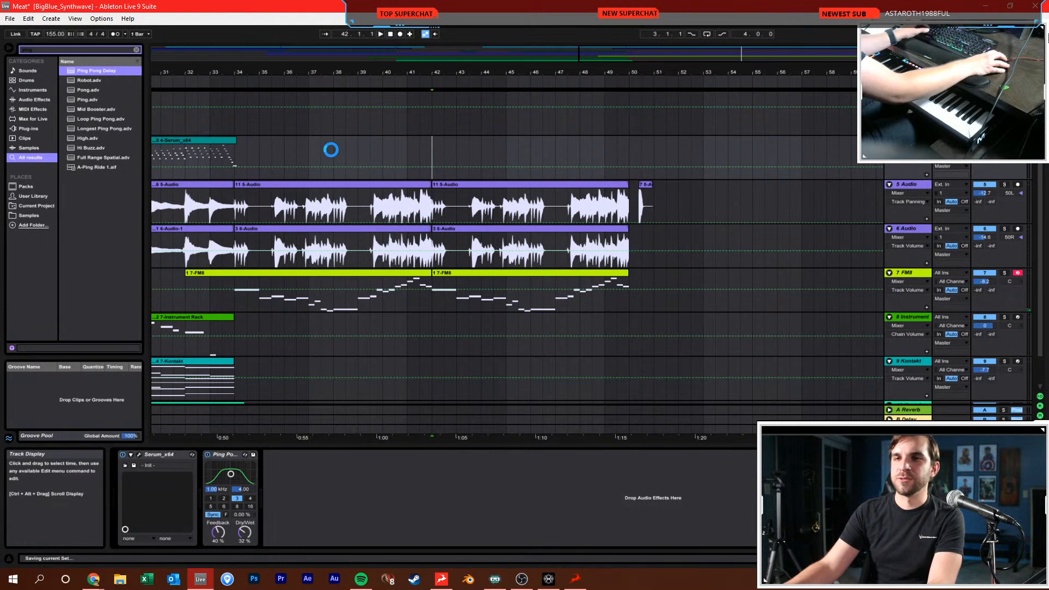
Turn on the metronome, slow the tempo to 90 BPM, and place the insert marker at bar 40 on the Serum track
{"action": "left_click", "coordinate": [330, 149]}
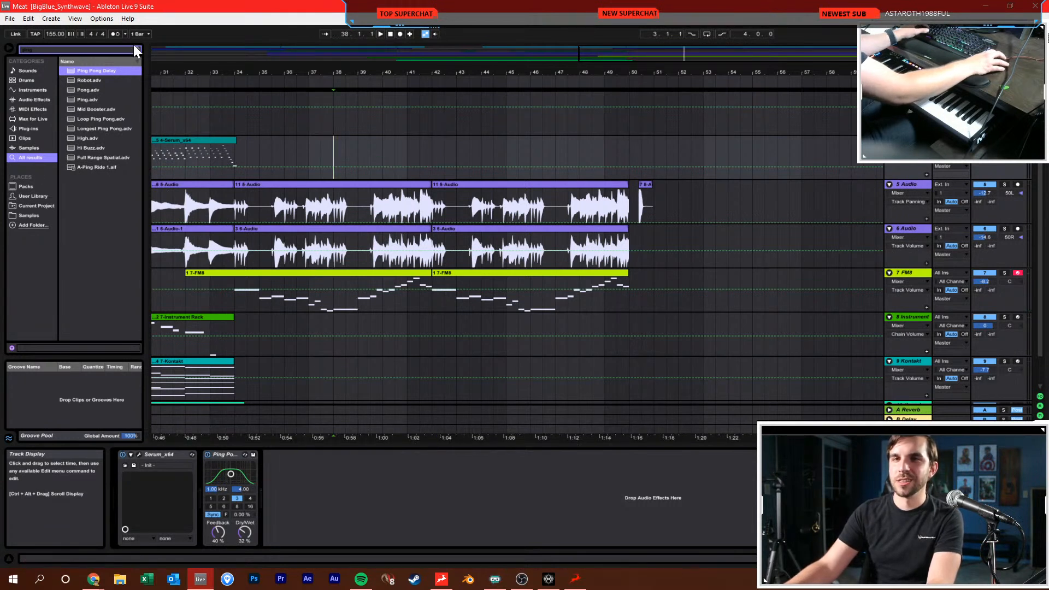
{"action": "left_click", "coordinate": [114, 33]}
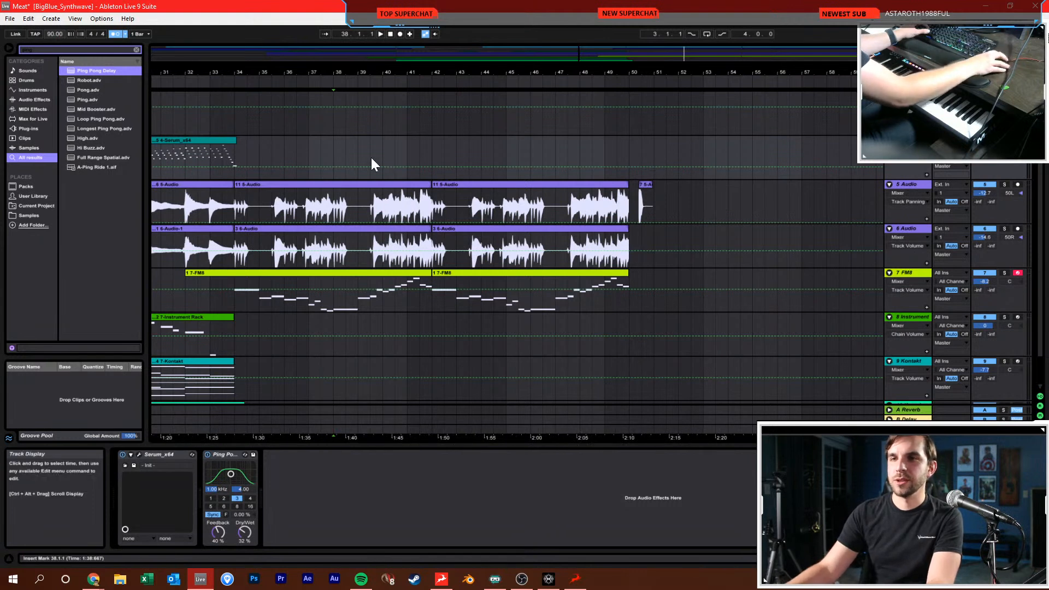
{"action": "left_click", "coordinate": [385, 149]}
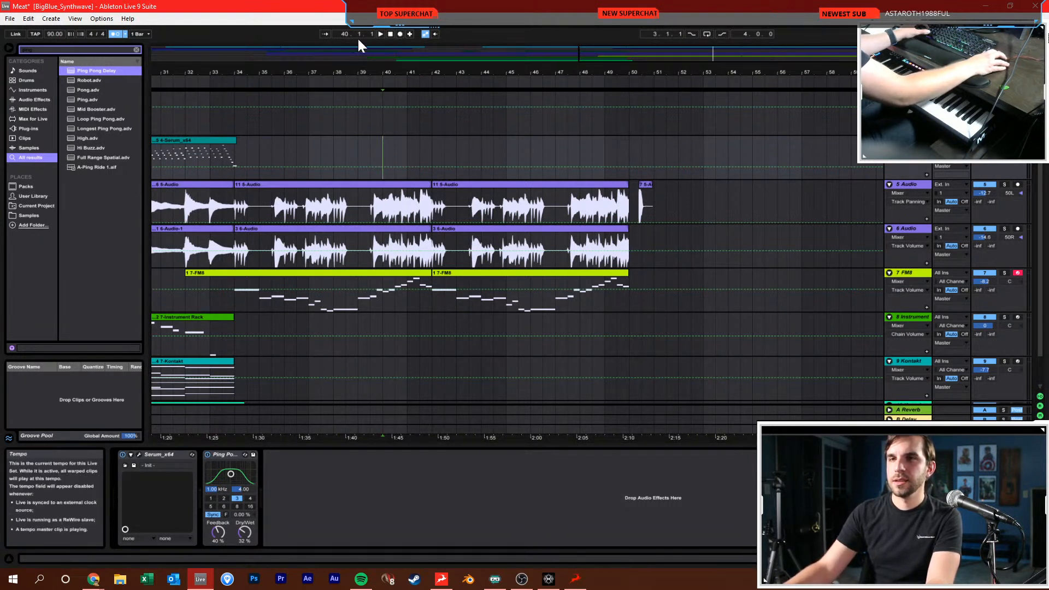
Try a recording from bar 40, stop it, and disarm the FM8 track so only Serum records
{"action": "left_click", "coordinate": [399, 33]}
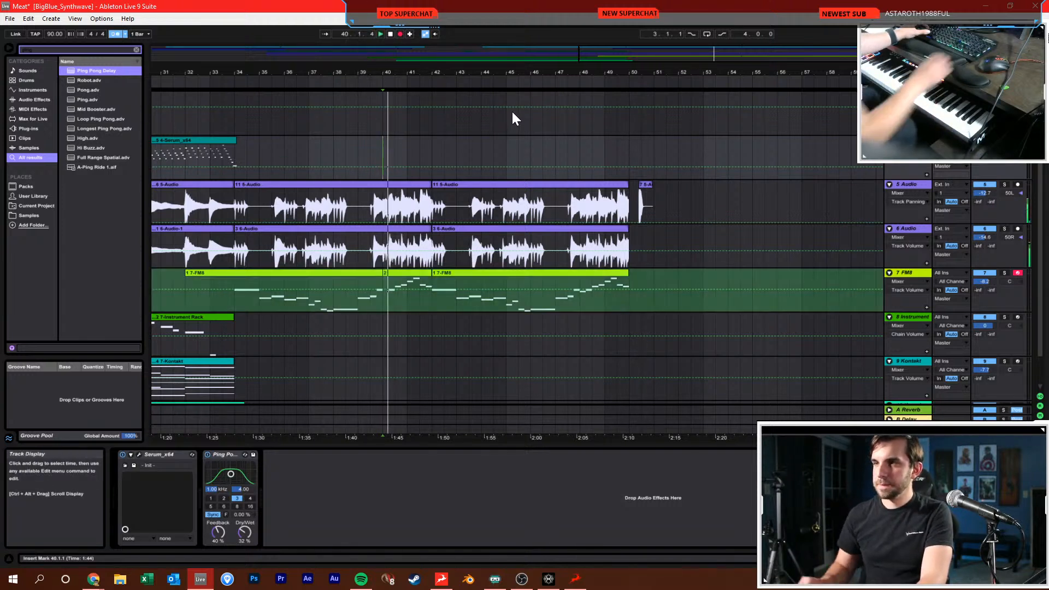
{"action": "key", "text": "space"}
{"action": "left_click", "coordinate": [1016, 273]}
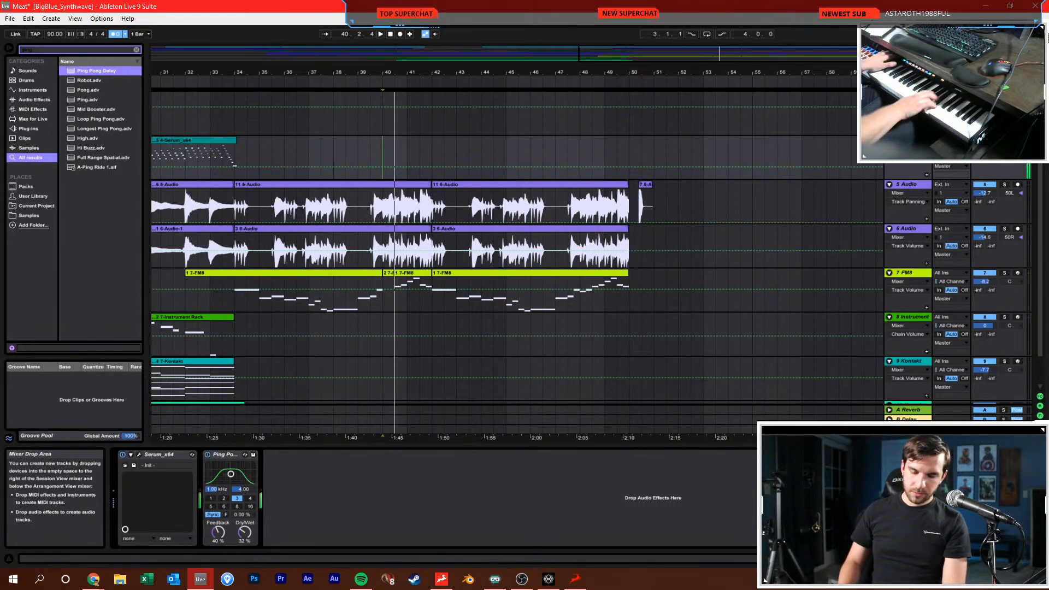
Record a Serum take from bar 40, undo it, and record another take from bar 41 to about bar 48
{"action": "left_click", "coordinate": [399, 34]}
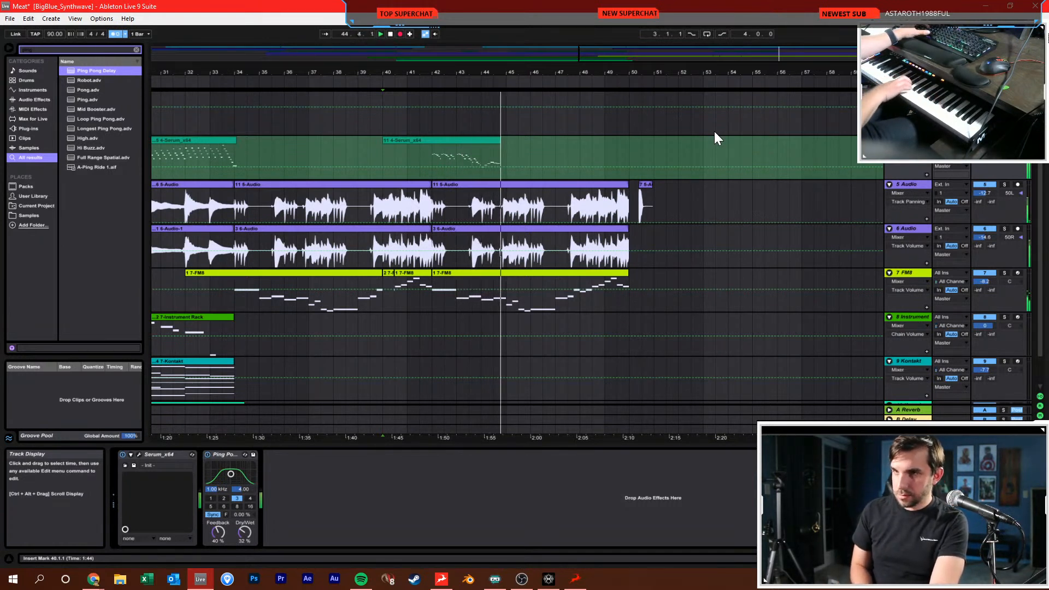
{"action": "key", "text": "ctrl+z"}
{"action": "left_click", "coordinate": [406, 154]}
{"action": "key", "text": "space"}
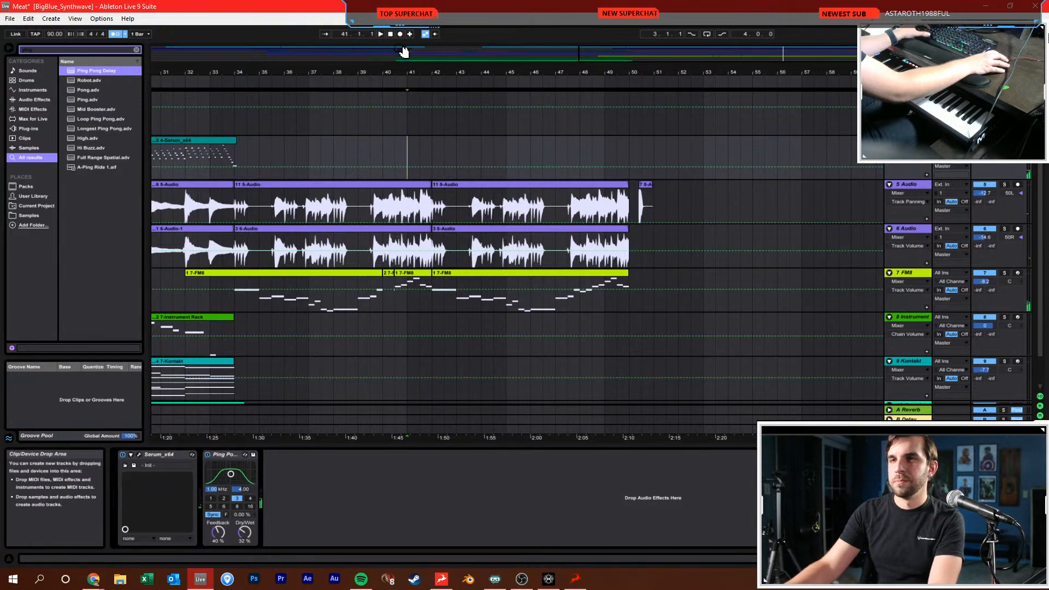
{"action": "left_click", "coordinate": [401, 34]}
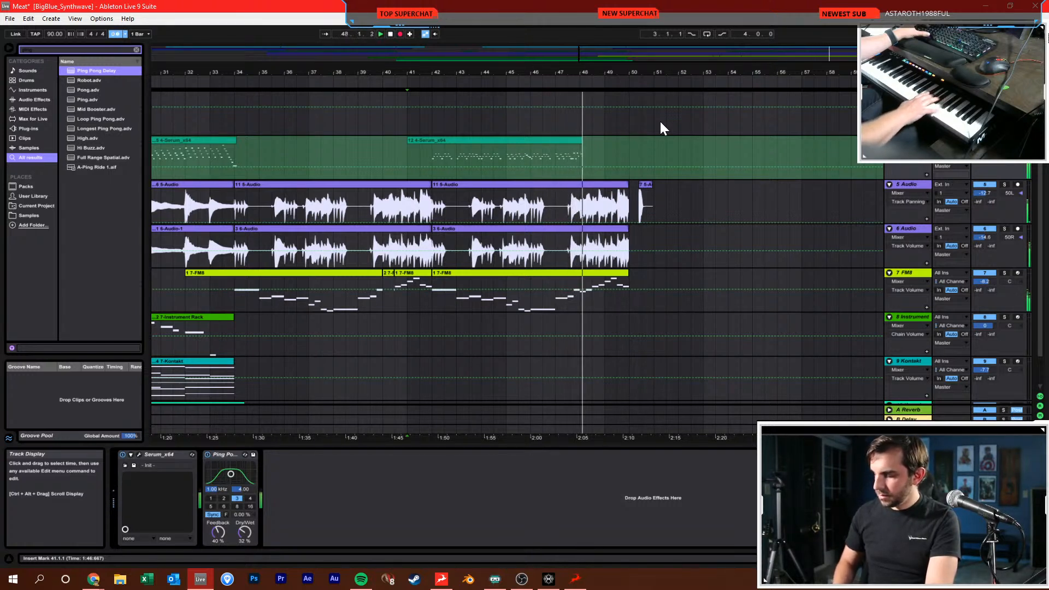
{"action": "key", "text": "space"}
Delete the Serum recording from bar 47 onward and re-record the part from that bar
{"action": "left_click_drag", "start_coordinate": [568, 75], "coordinate": [508, 164]}
{"action": "left_click", "coordinate": [517, 136]}
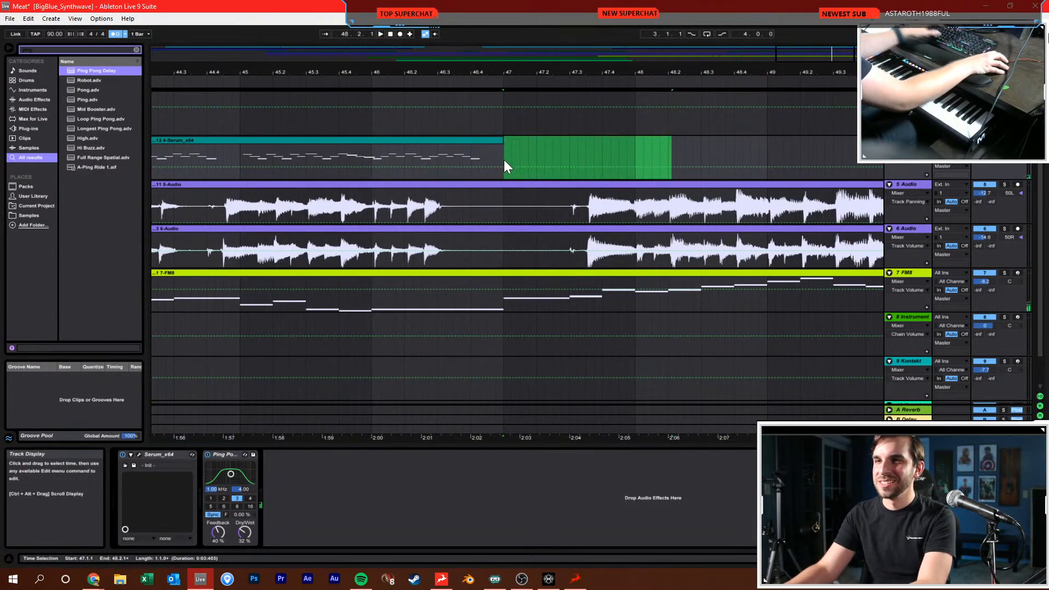
{"action": "key", "text": "Delete"}
{"action": "left_click", "coordinate": [401, 34]}
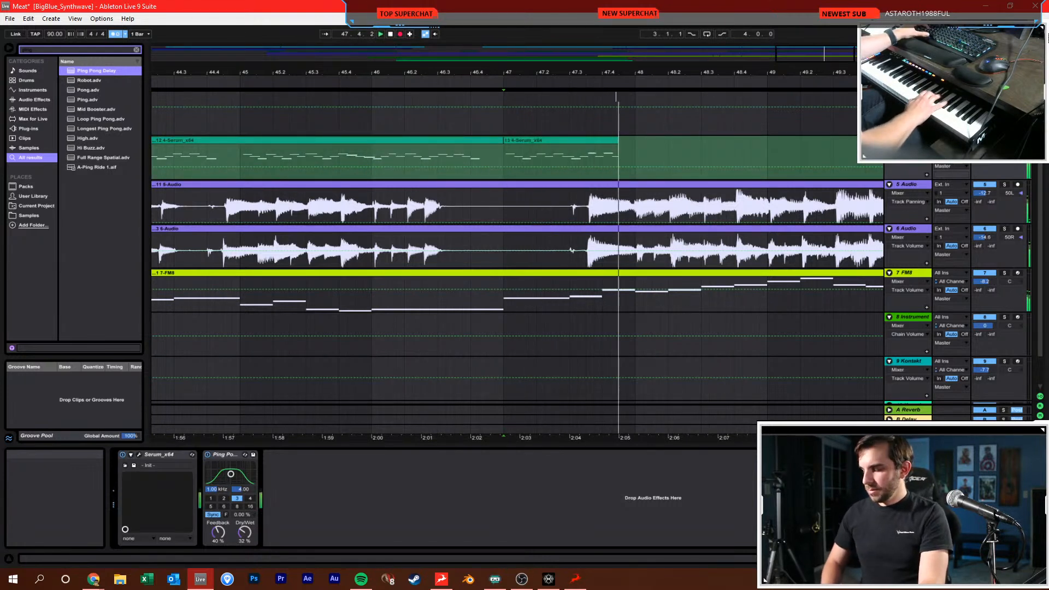
{"action": "key", "text": "space"}
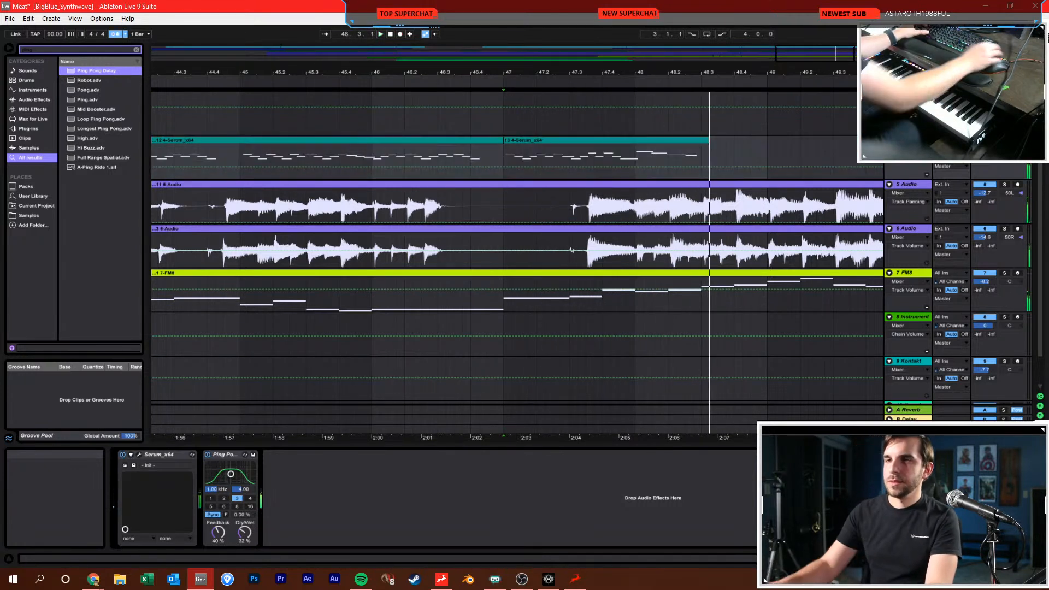
Remove the Serum recording after bar 48, try another take from there up to bar 50, and undo that take
{"action": "left_click_drag", "start_coordinate": [638, 153], "coordinate": [743, 155]}
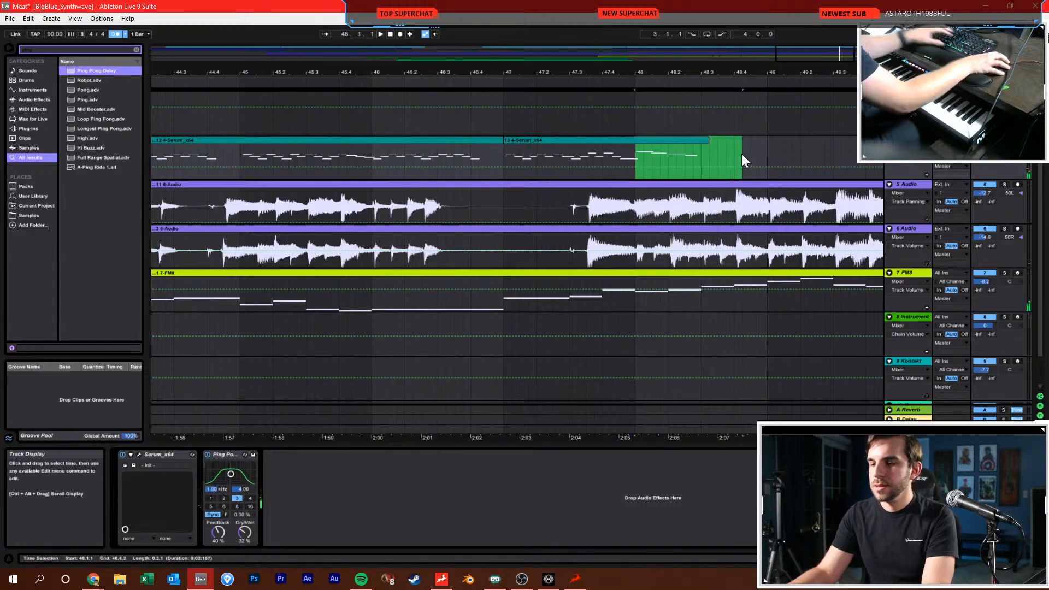
{"action": "left_click_drag", "start_coordinate": [537, 73], "coordinate": [538, 55]}
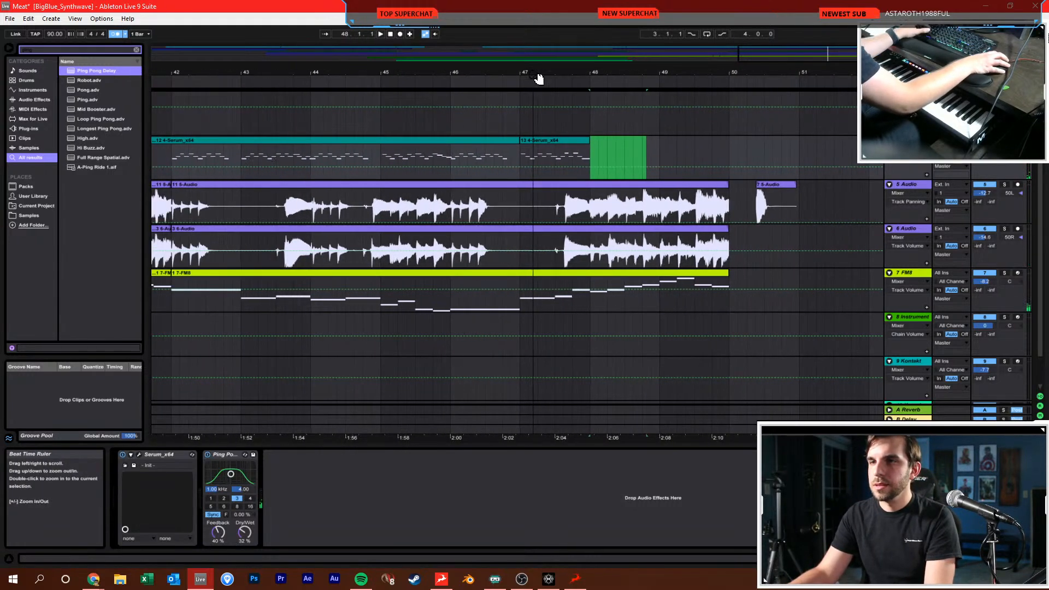
{"action": "left_click", "coordinate": [596, 151]}
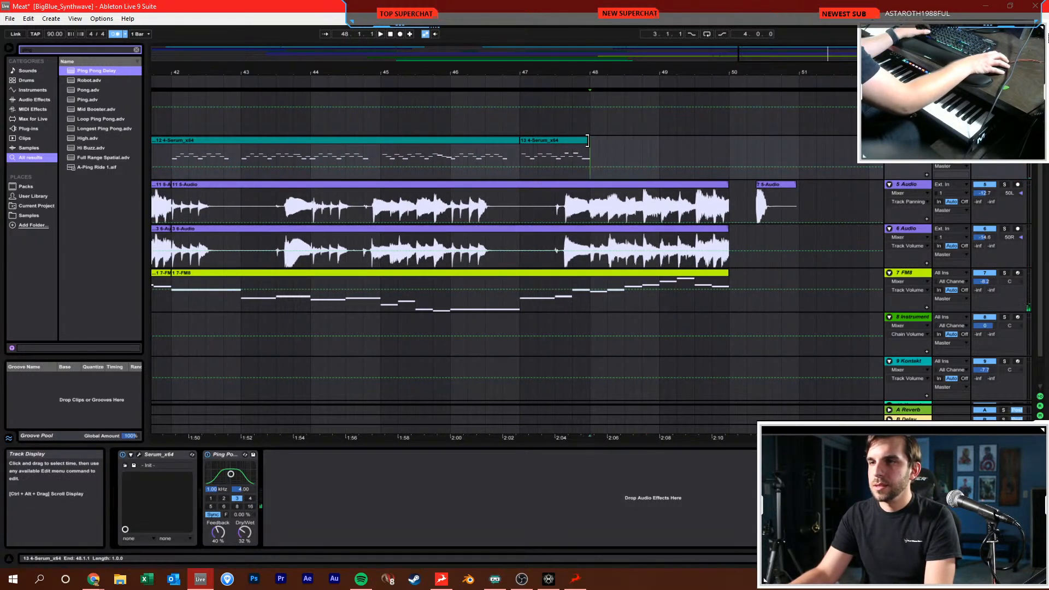
{"action": "left_click", "coordinate": [400, 33]}
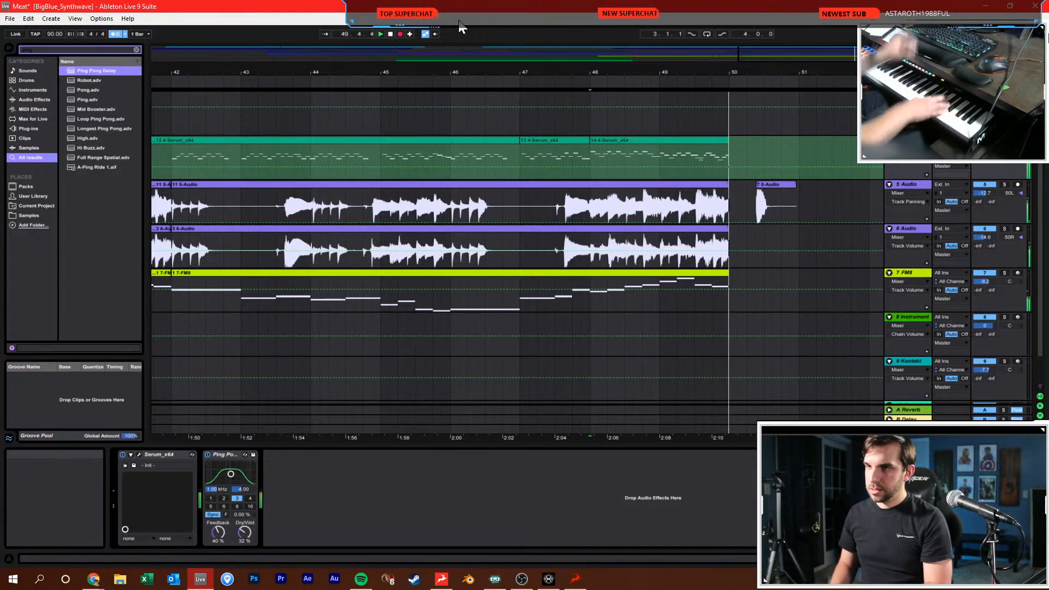
{"action": "key", "text": "F9"}
{"action": "key", "text": "ctrl+z"}
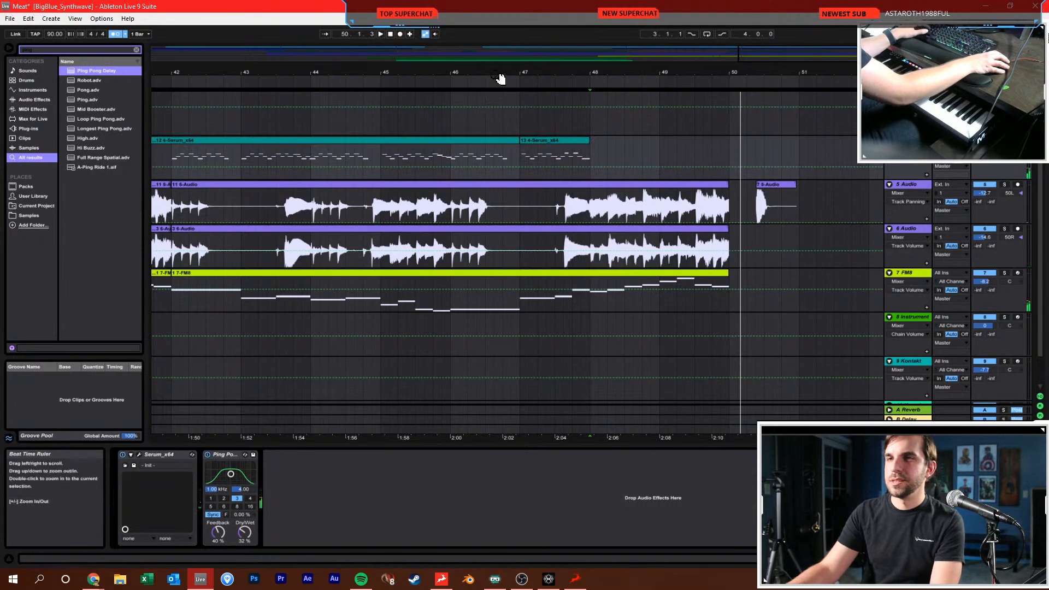
Delete the remaining newly recorded Serum clips between bars 41 and 48
{"action": "key", "text": "minus"}
{"action": "key", "text": "minus"}
{"action": "key", "text": "space"}
{"action": "left_click", "coordinate": [450, 141]}
{"action": "left_click", "coordinate": [609, 142], "text": "shift"}
{"action": "key", "text": "Delete"}
Save the set, try a new Serum take from bar 41, and undo it
{"action": "left_click", "coordinate": [395, 147]}
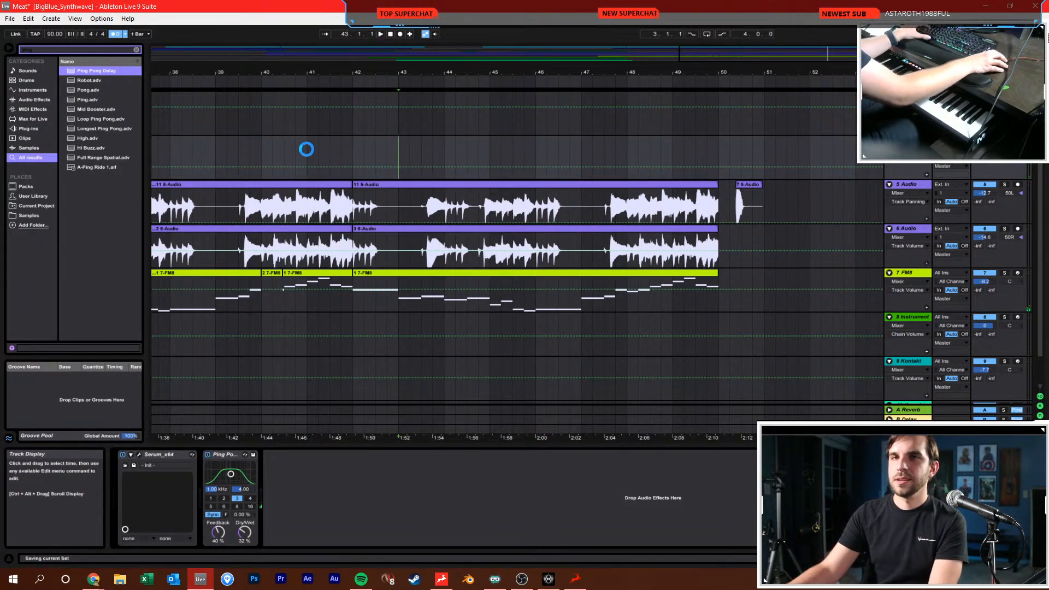
{"action": "left_click", "coordinate": [306, 149]}
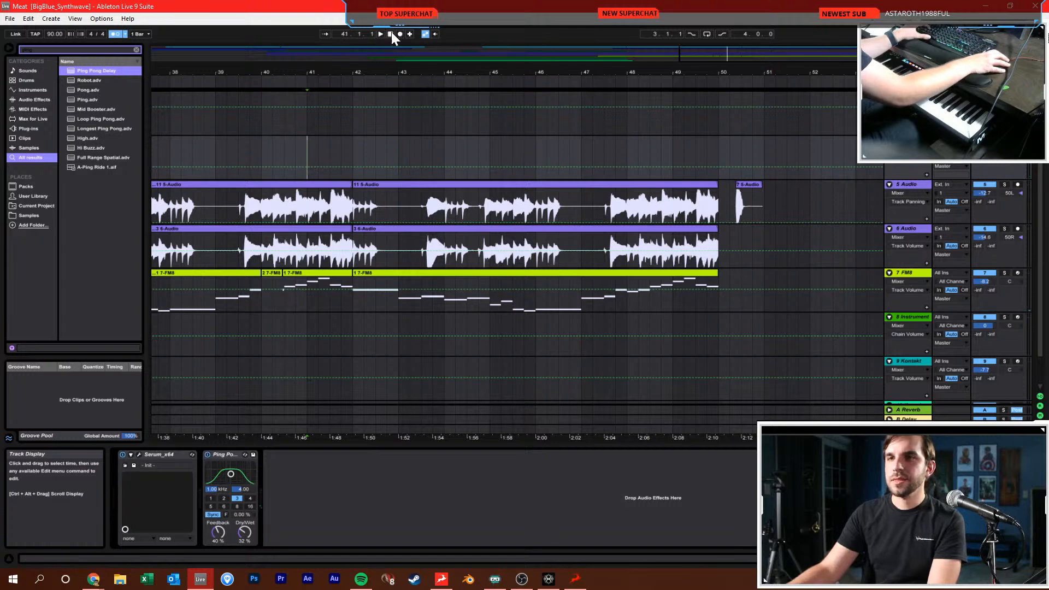
{"action": "left_click", "coordinate": [399, 33]}
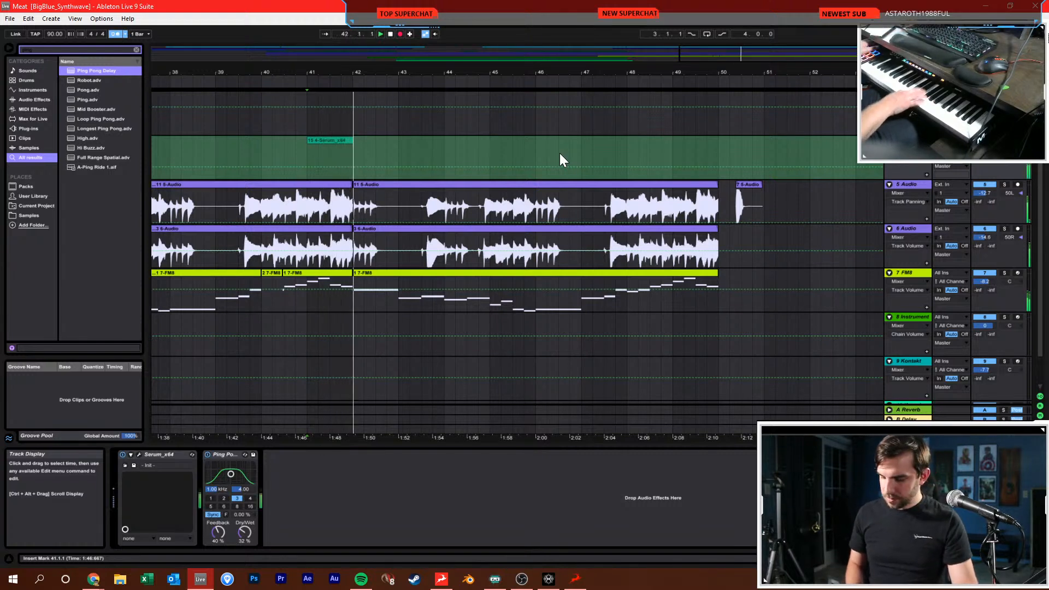
{"action": "key", "text": "space"}
{"action": "key", "text": "ctrl+z"}
Record a Serum melody from bar 42 to bar 50 and open the new clip's notes
{"action": "left_click", "coordinate": [398, 34]}
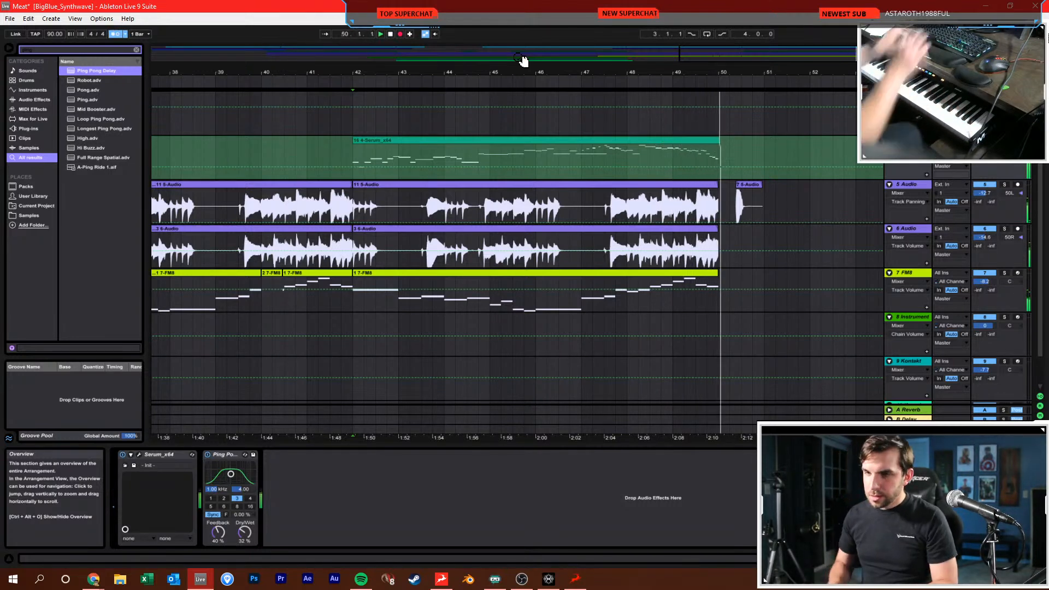
{"action": "key", "text": "space"}
{"action": "double_click", "coordinate": [468, 138]}
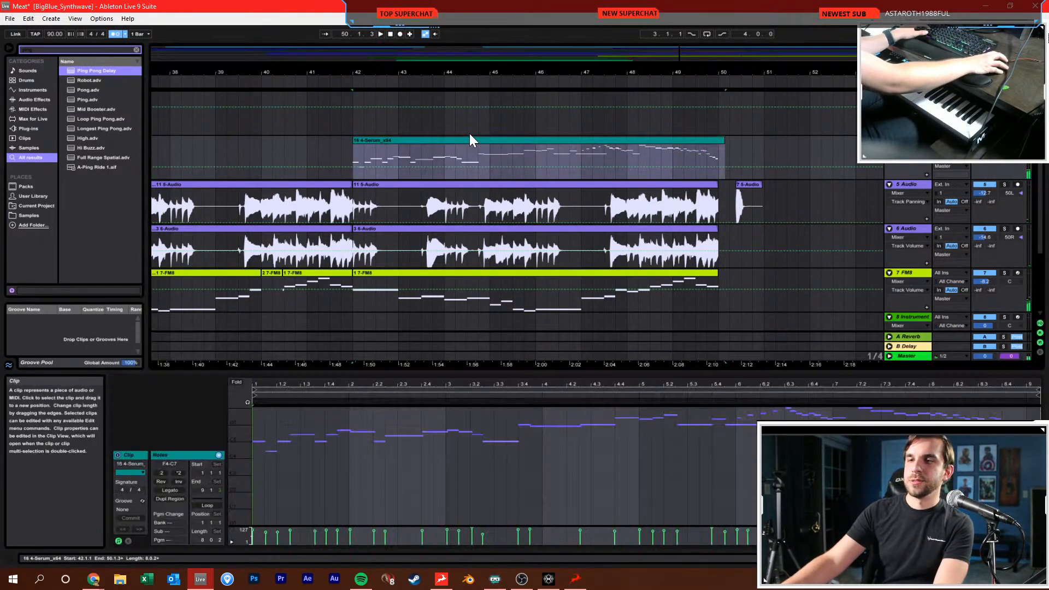
{"action": "left_click", "coordinate": [616, 449]}
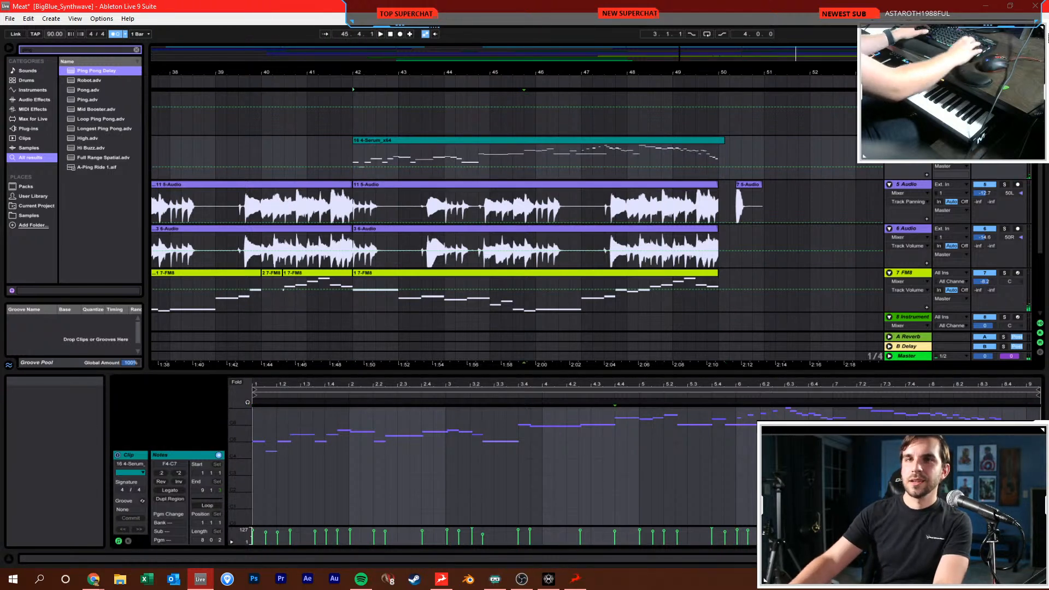
Set the tempo to 155 BPM, place the insert marker at bar 40.3 on the Serum track, and save the set
{"action": "type", "text": "155"}
{"action": "key", "text": "Return"}
{"action": "left_click_drag", "start_coordinate": [337, 67], "coordinate": [402, 54]}
{"action": "left_click", "coordinate": [391, 146]}
{"action": "key", "text": "ctrl+s"}
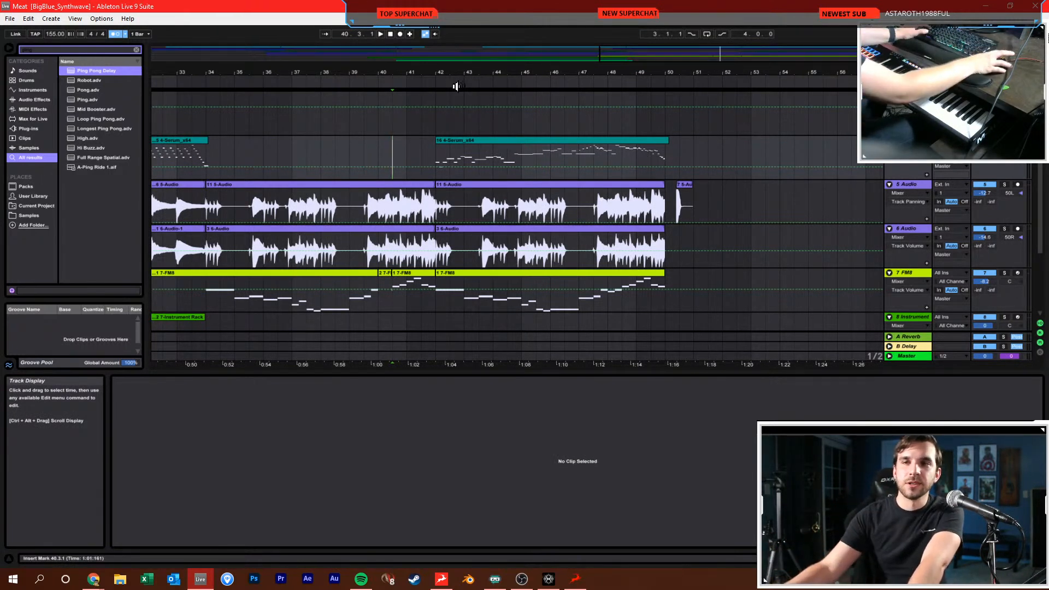
Stop playback, return to the start of the song and turn off the metronome
{"action": "left_click", "coordinate": [390, 35]}
{"action": "left_click_drag", "start_coordinate": [397, 76], "coordinate": [620, 75]}
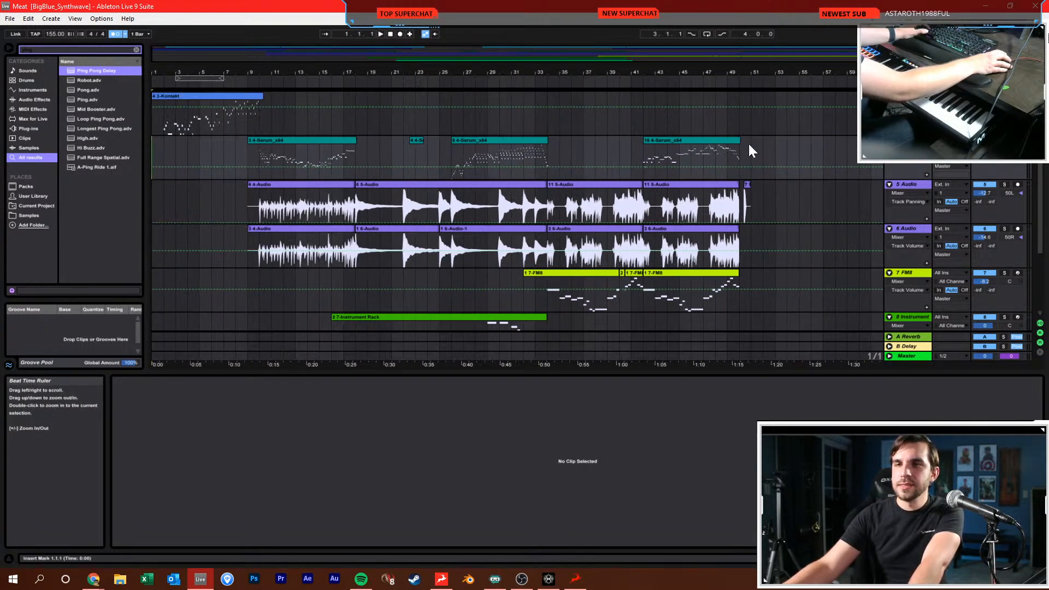
{"action": "left_click", "coordinate": [116, 34]}
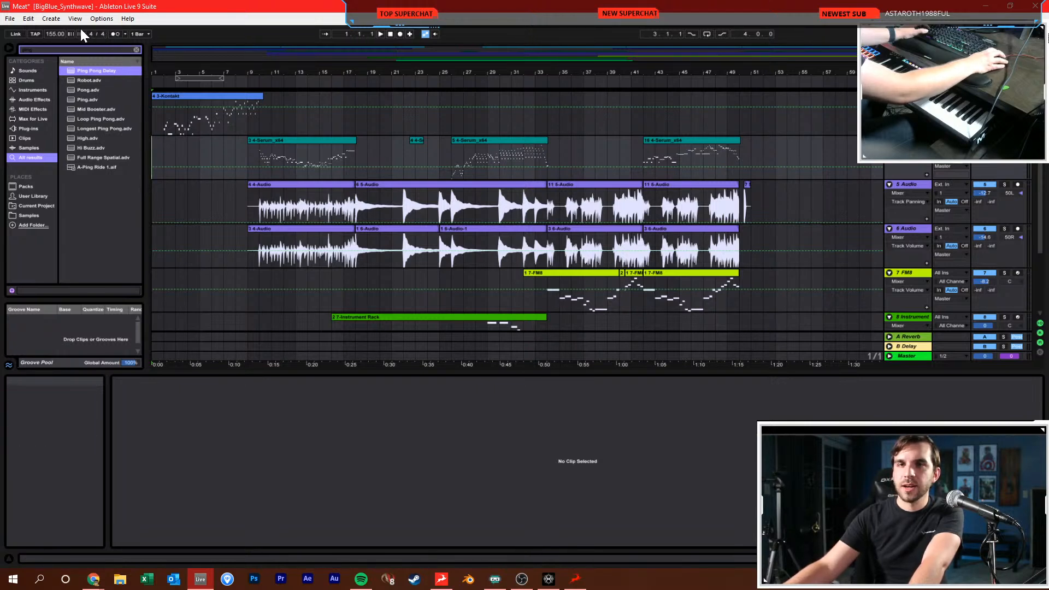
{"action": "scroll", "coordinate": [255, 144], "scroll_direction": "up", "scroll_amount": 4}
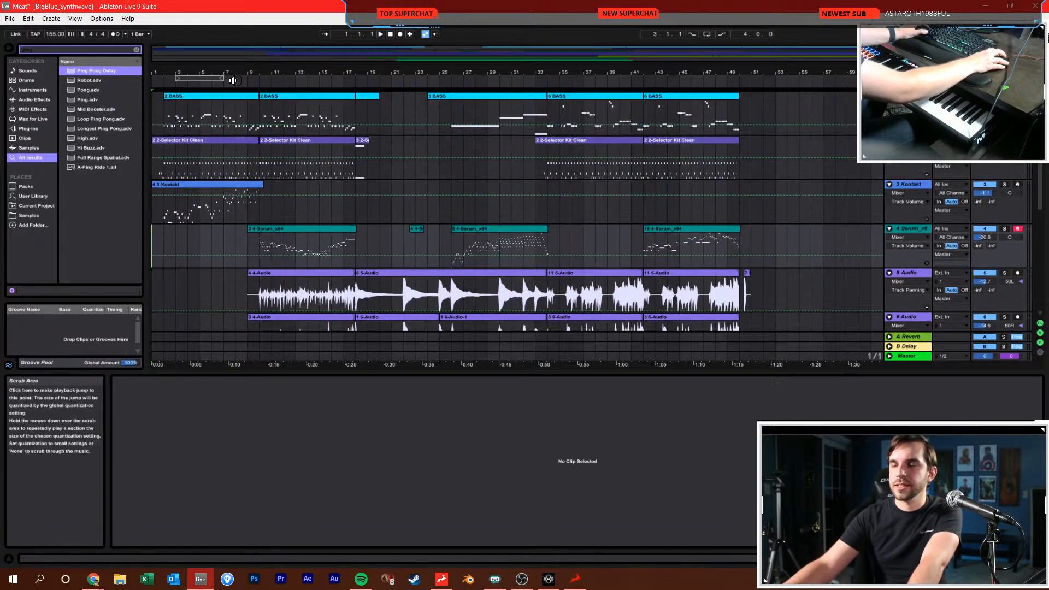
{"action": "scroll", "coordinate": [295, 171], "scroll_direction": "down", "scroll_amount": 4}
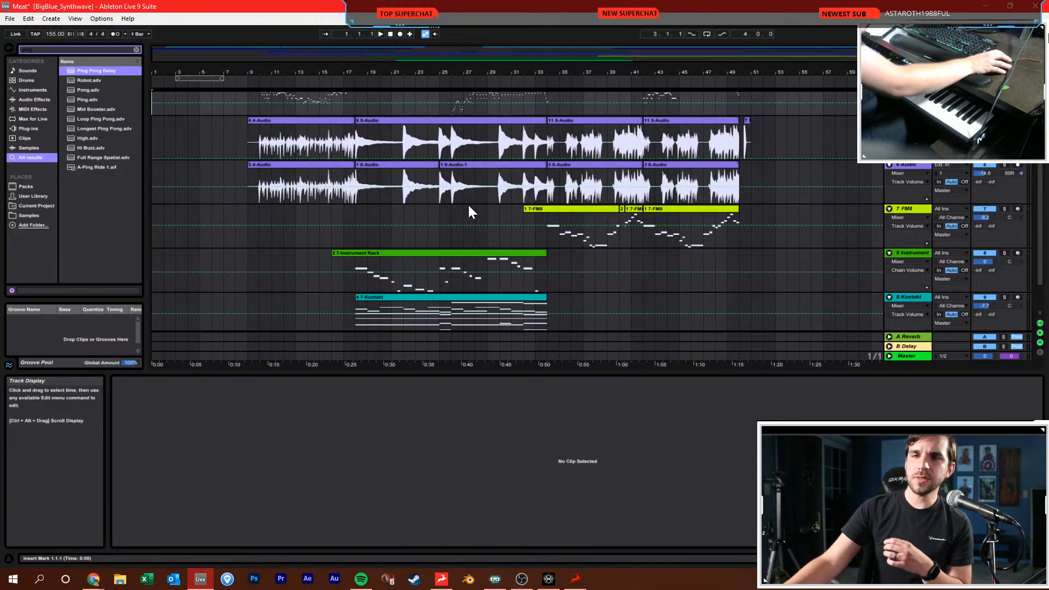
Group audio tracks 5 and 6 into one group track named RG
{"action": "left_click", "coordinate": [440, 184]}
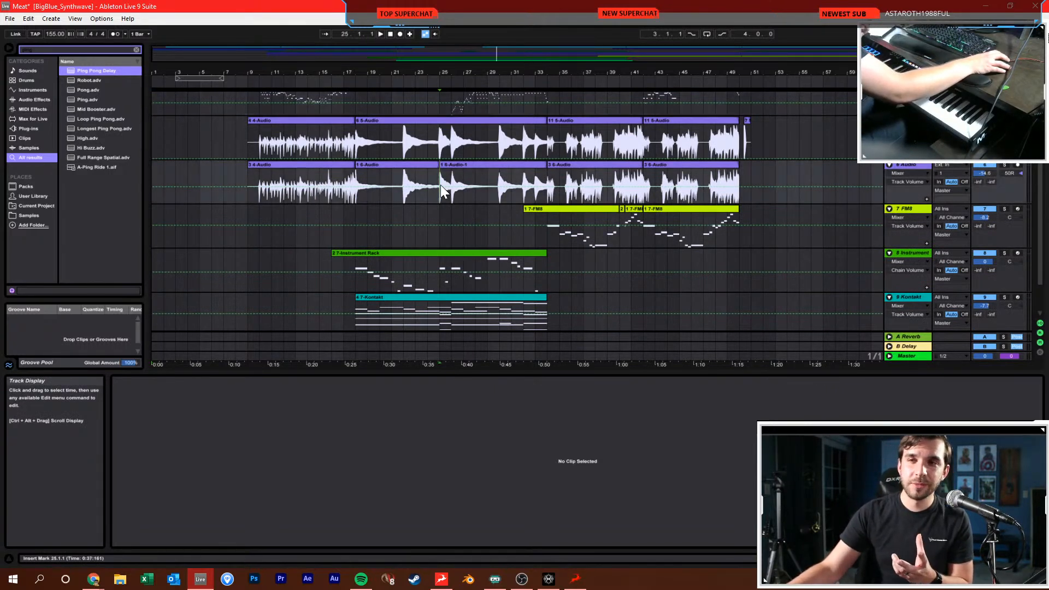
{"action": "left_click_drag", "start_coordinate": [444, 147], "coordinate": [451, 172]}
{"action": "left_click", "coordinate": [915, 166]}
{"action": "key", "text": "ctrl+g"}
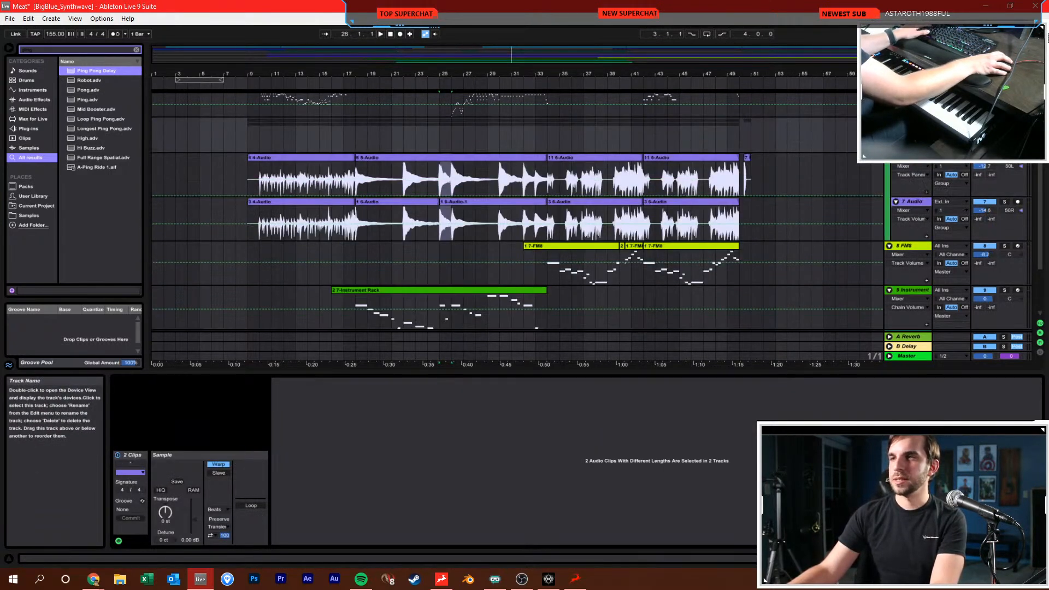
Find EQ Eight in the browser and add it to the RG group track
{"action": "double_click", "coordinate": [909, 122]}
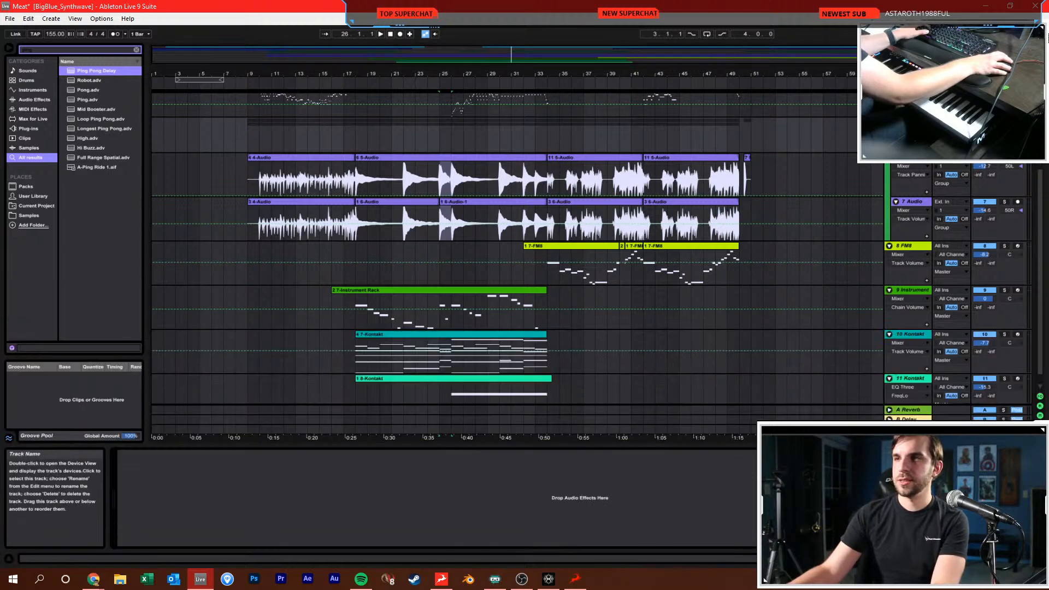
{"action": "key", "text": "ctrl+f"}
{"action": "type", "text": "eq"}
{"action": "left_click", "coordinate": [91, 79]}
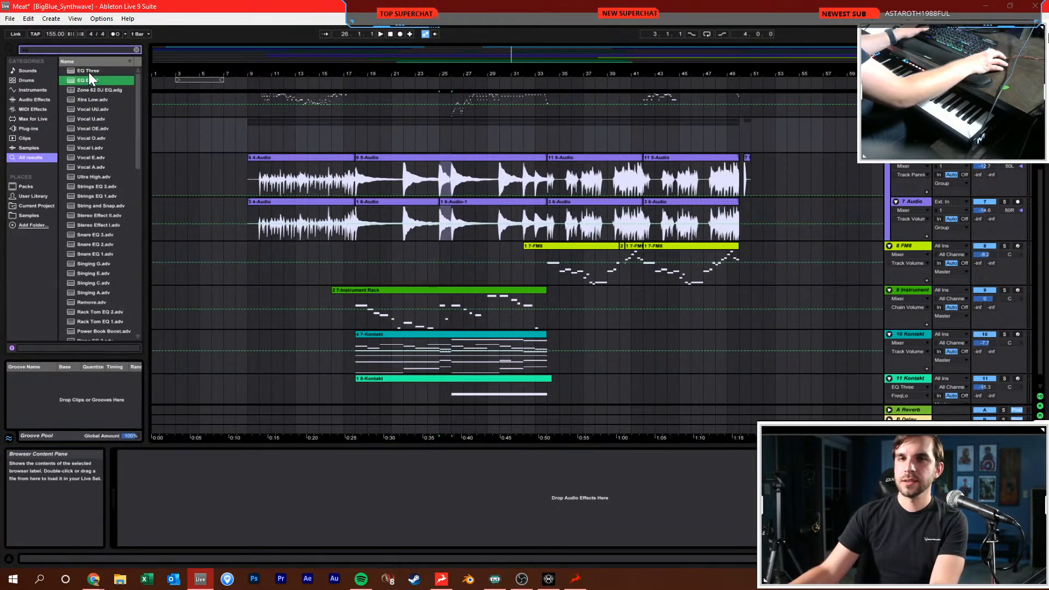
{"action": "left_click_drag", "start_coordinate": [88, 77], "coordinate": [332, 134]}
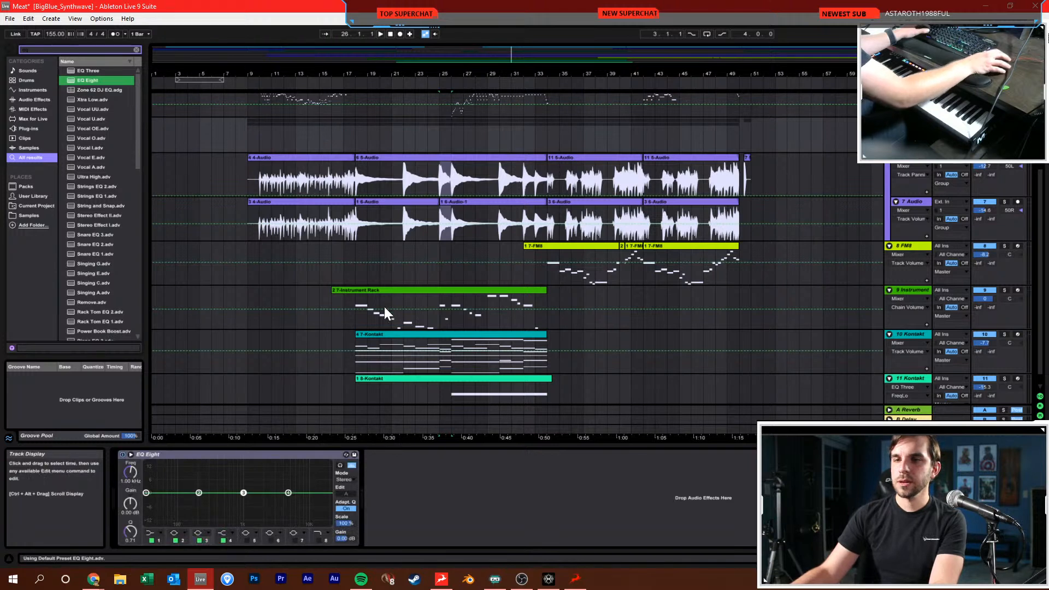
Turn band 1 of the RG group's EQ Eight into a low cut at 100 Hz with a Q of 0.45
{"action": "left_click", "coordinate": [148, 532]}
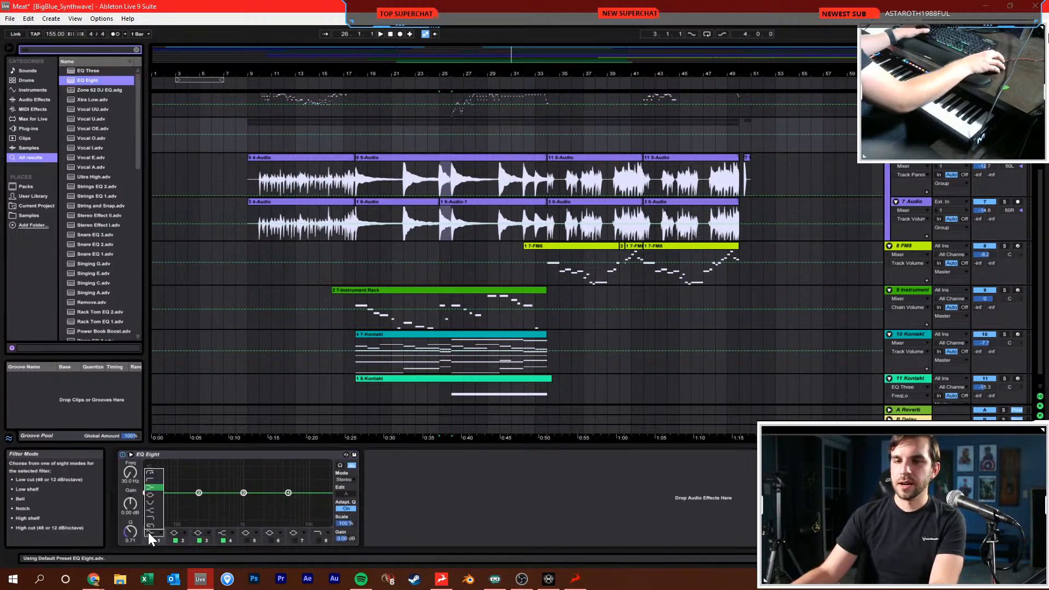
{"action": "left_click", "coordinate": [152, 480]}
{"action": "left_click_drag", "start_coordinate": [146, 499], "coordinate": [158, 501]}
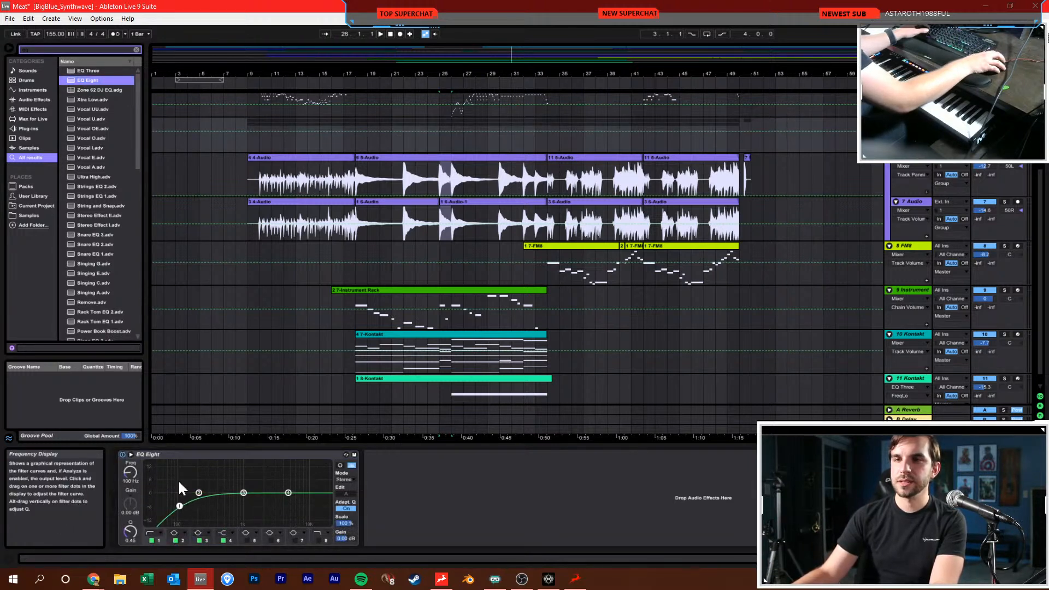
Play the arrangement from bar 10 and lower the Serum track's volume to -26.6 dB
{"action": "left_click", "coordinate": [266, 188]}
{"action": "key", "text": "space"}
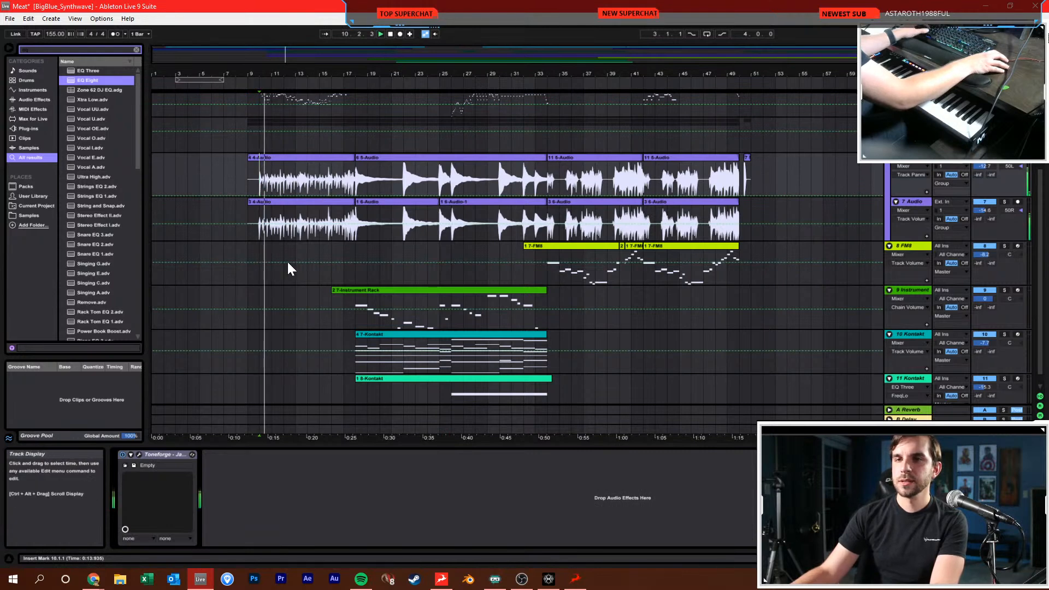
{"action": "scroll", "coordinate": [451, 256], "scroll_direction": "up", "scroll_amount": 5}
{"action": "scroll", "coordinate": [405, 205], "scroll_direction": "up", "scroll_amount": 1}
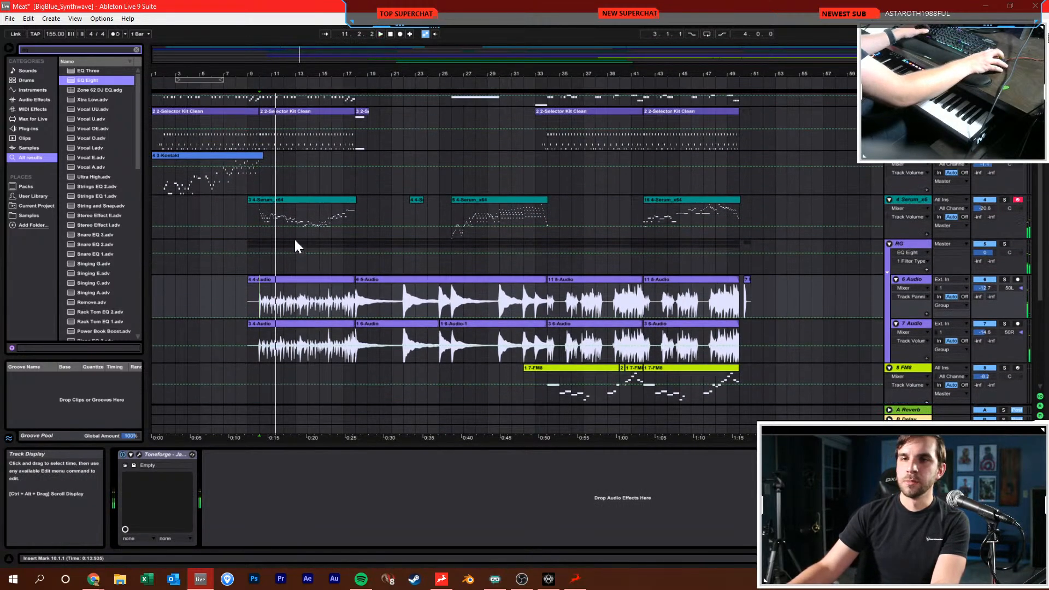
{"action": "left_click", "coordinate": [378, 206]}
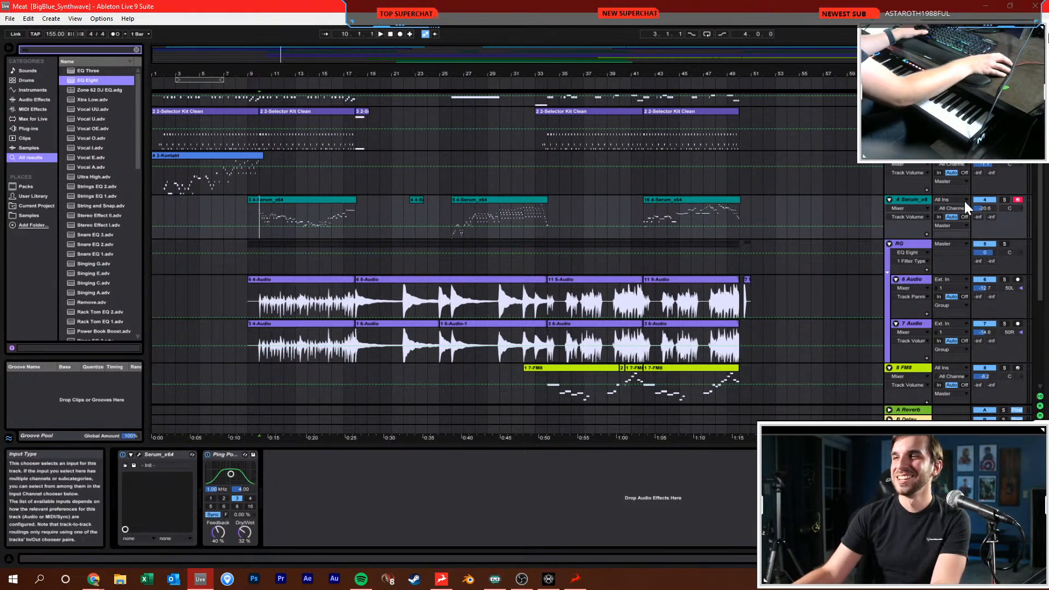
{"action": "left_click_drag", "start_coordinate": [984, 208], "coordinate": [984, 216]}
{"action": "key", "text": "space"}
{"action": "key", "text": "space"}
Add EQ Eight after the Ping Pong Delay on the Serum track
{"action": "double_click", "coordinate": [918, 199]}
{"action": "key", "text": "ctrl+f"}
{"action": "left_click_drag", "start_coordinate": [90, 81], "coordinate": [106, 96]}
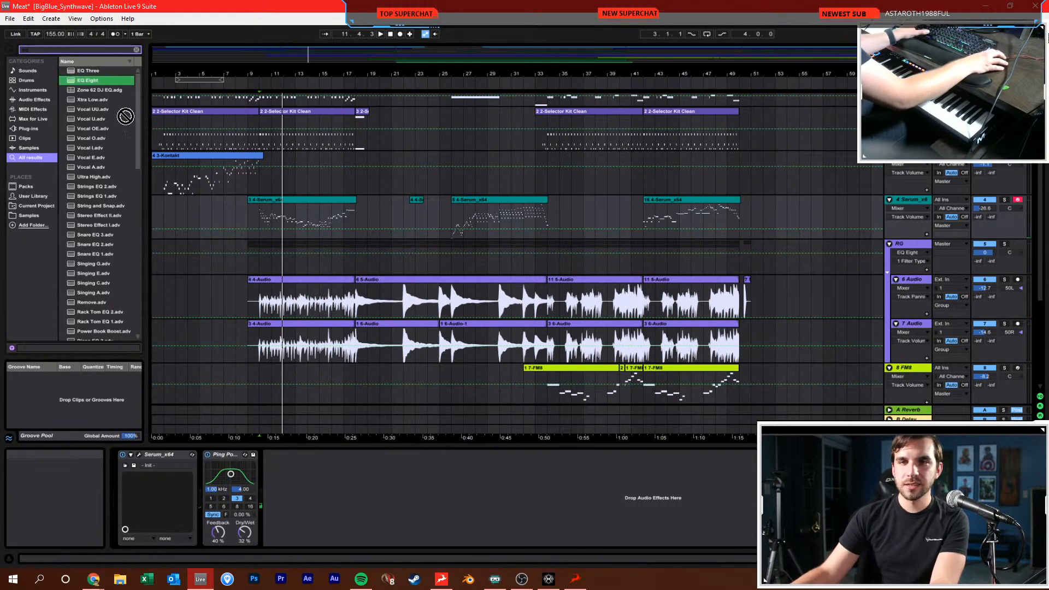
{"action": "left_click_drag", "start_coordinate": [267, 212], "coordinate": [269, 214]}
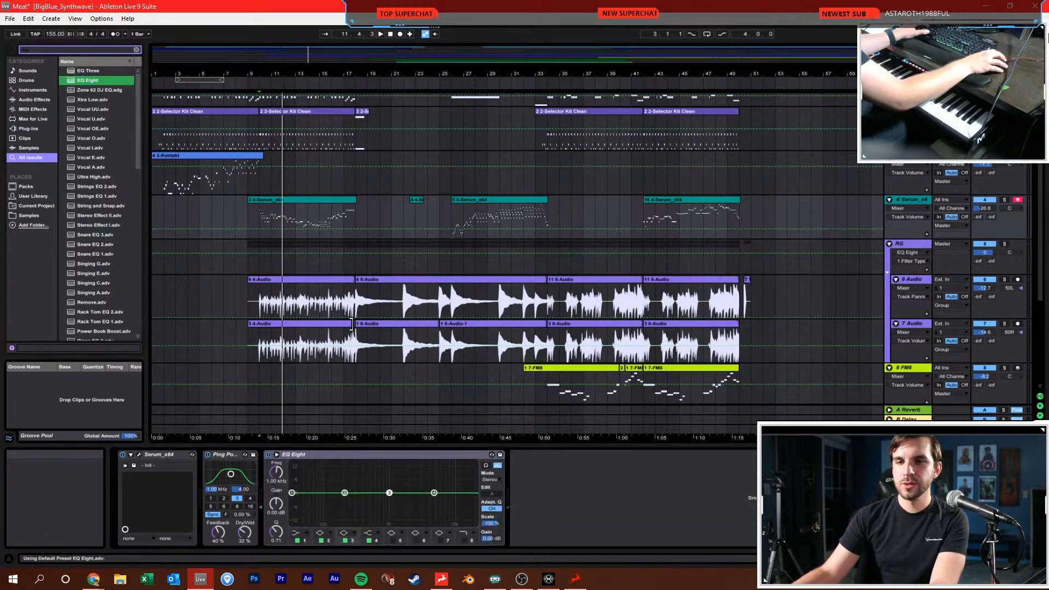
Make band 1 of the Serum track's EQ Eight a low cut and raise its cutoff to between bands 2 and 3 during playback
{"action": "left_click", "coordinate": [295, 532]}
{"action": "left_click", "coordinate": [297, 483]}
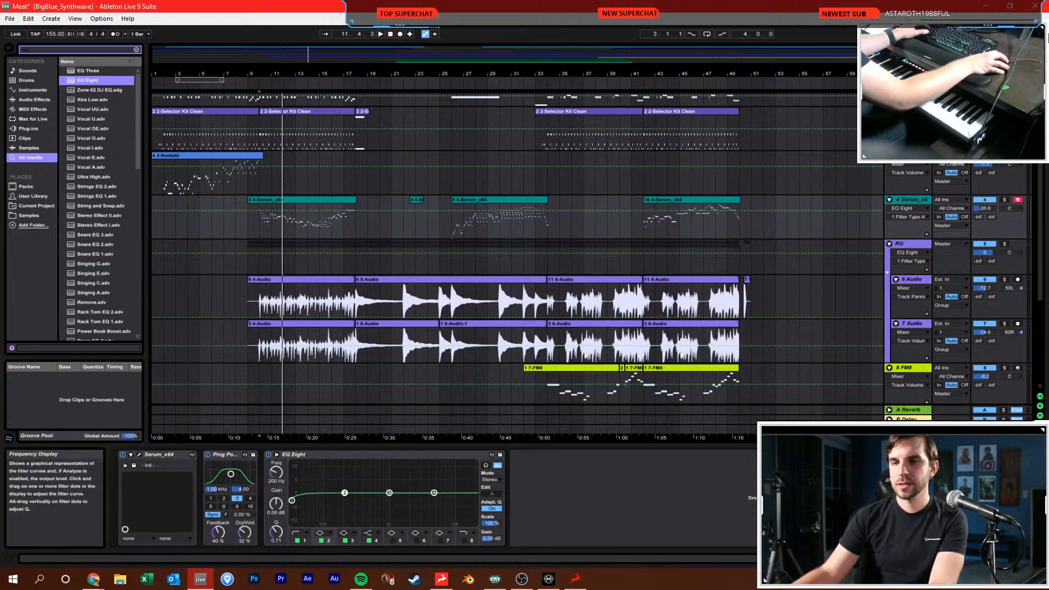
{"action": "key", "text": "space"}
{"action": "left_click_drag", "start_coordinate": [356, 503], "coordinate": [369, 504]}
Boost band 4 of the Serum track's EQ by 2.38 dB at 5.01 kHz and set the track volume to -26.0 dB
{"action": "left_click_drag", "start_coordinate": [433, 493], "coordinate": [433, 488]}
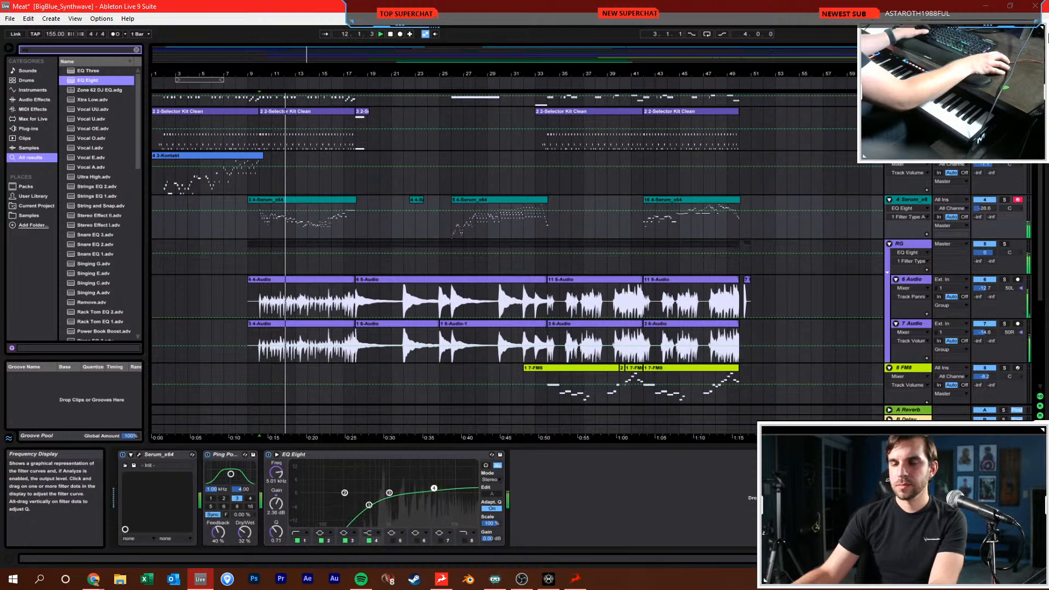
{"action": "left_click", "coordinate": [984, 208]}
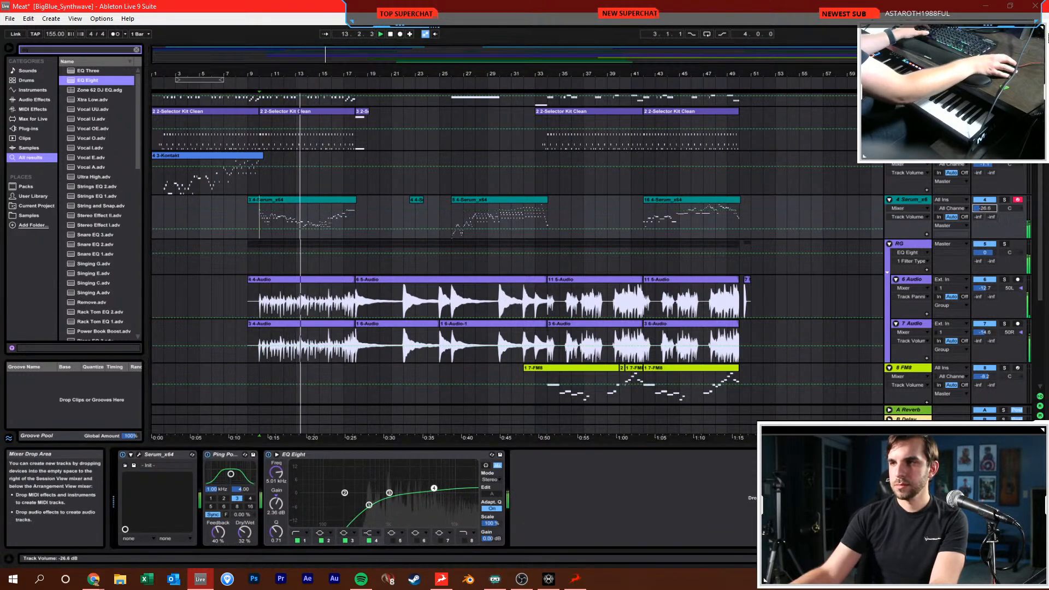
Cut band 3 of the RG group's EQ Eight by about 5 dB at 3.00 kHz during playback and save the set
{"action": "left_click", "coordinate": [909, 248]}
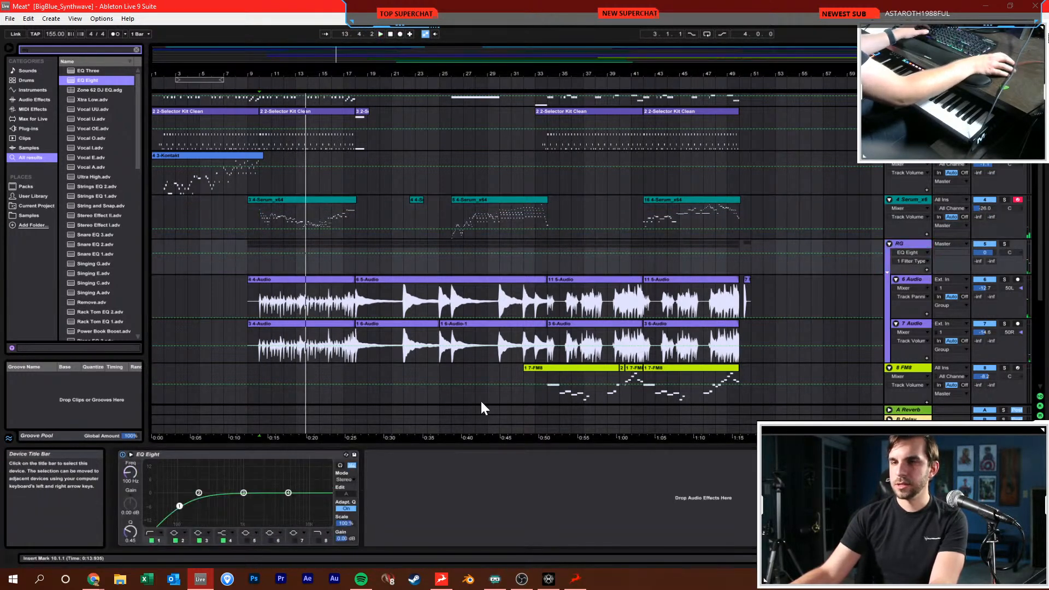
{"action": "left_click_drag", "start_coordinate": [244, 492], "coordinate": [272, 482]}
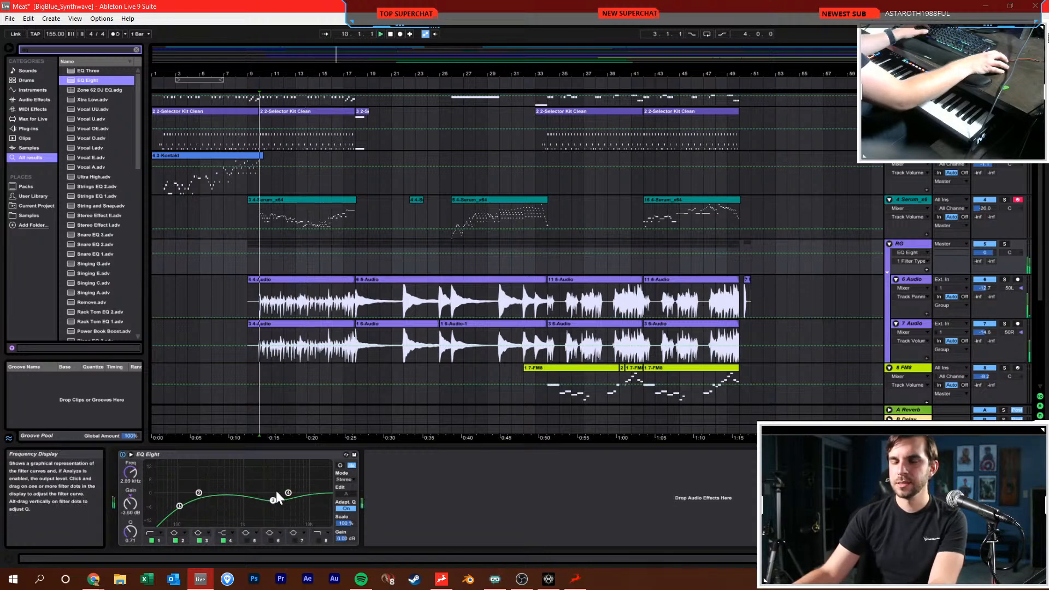
{"action": "key", "text": "space"}
{"action": "mouse_move", "coordinate": [277, 492]}
{"action": "left_mouse_down"}
{"action": "mouse_move", "coordinate": [279, 502]}
{"action": "mouse_move", "coordinate": [277, 471]}
{"action": "mouse_move", "coordinate": [273, 503]}
{"action": "left_mouse_up"}
{"action": "key", "text": "ctrl+s"}
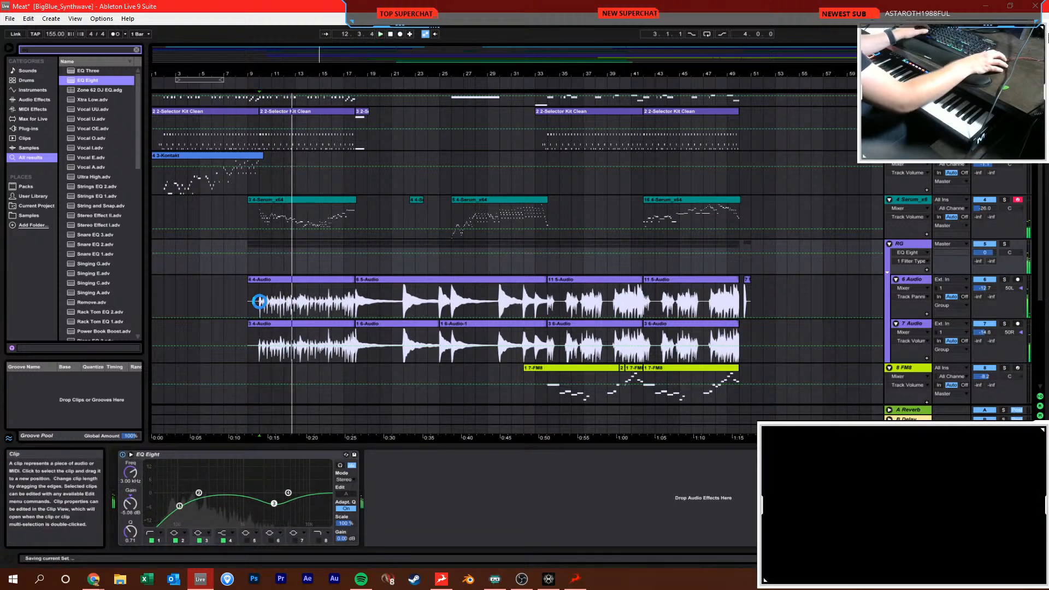
Check the first Serum clip's notes, then play the song from the start while looking over the arrangement's tracks
{"action": "left_click", "coordinate": [260, 300]}
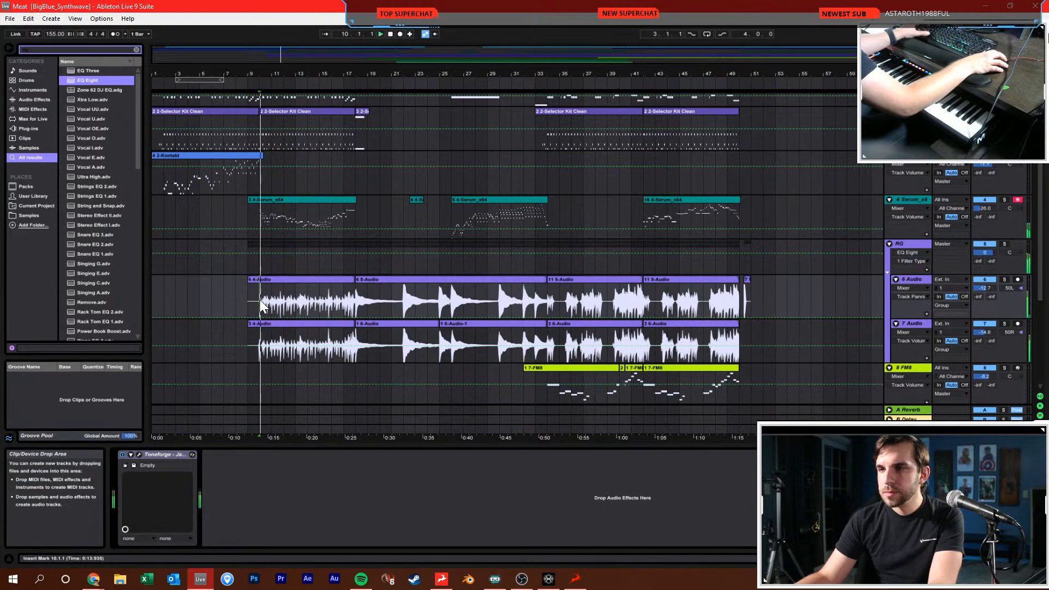
{"action": "double_click", "coordinate": [267, 199]}
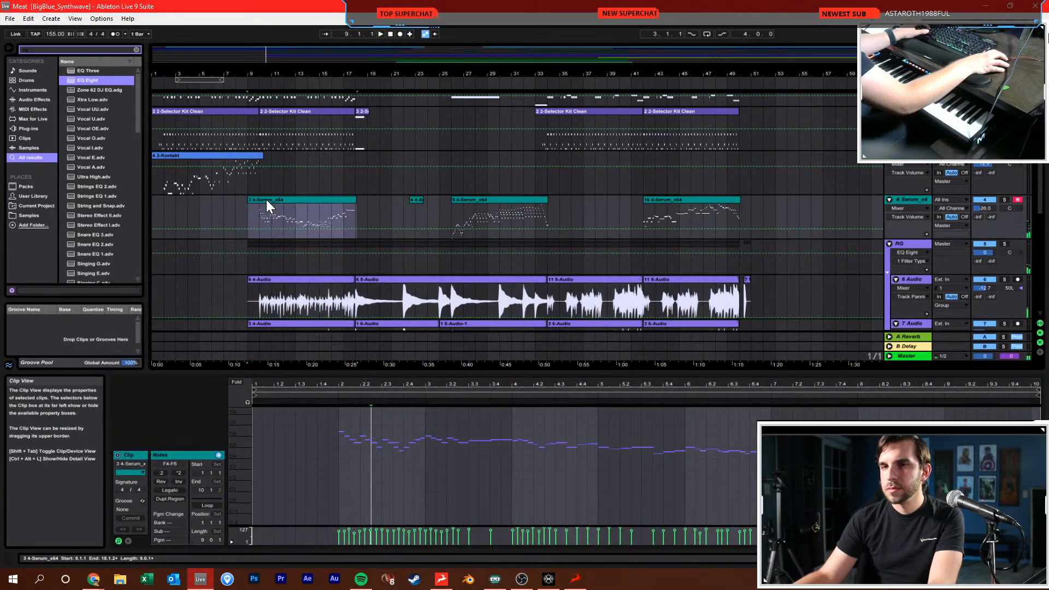
{"action": "double_click", "coordinate": [390, 34]}
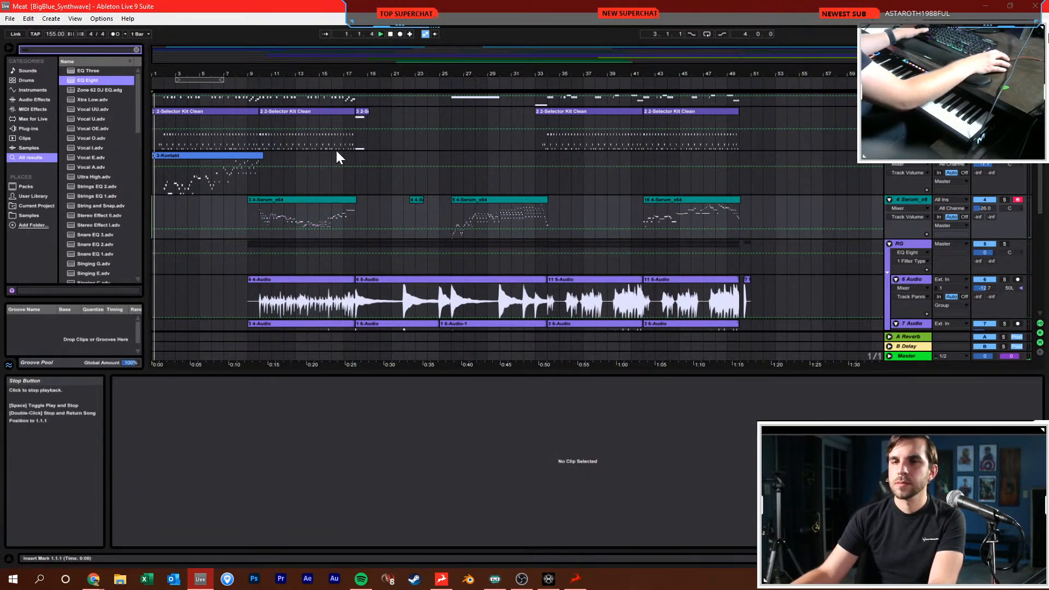
{"action": "left_click_drag", "start_coordinate": [189, 75], "coordinate": [193, 87]}
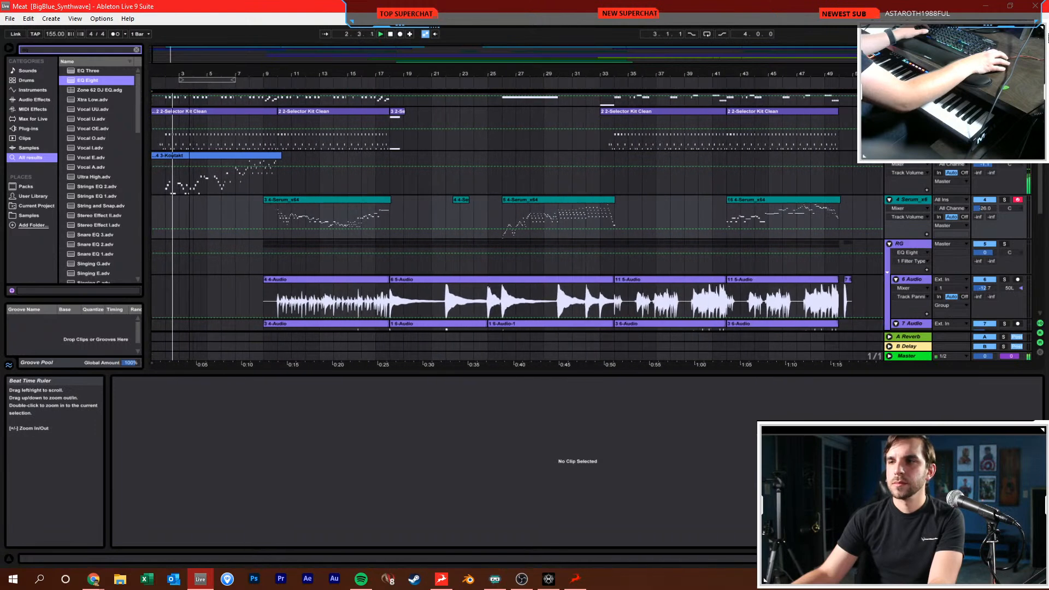
{"action": "scroll", "coordinate": [389, 212], "scroll_direction": "down", "scroll_amount": 5}
{"action": "scroll", "coordinate": [491, 217], "scroll_direction": "up", "scroll_amount": 3}
{"action": "scroll", "coordinate": [682, 235], "scroll_direction": "down", "scroll_amount": 4}
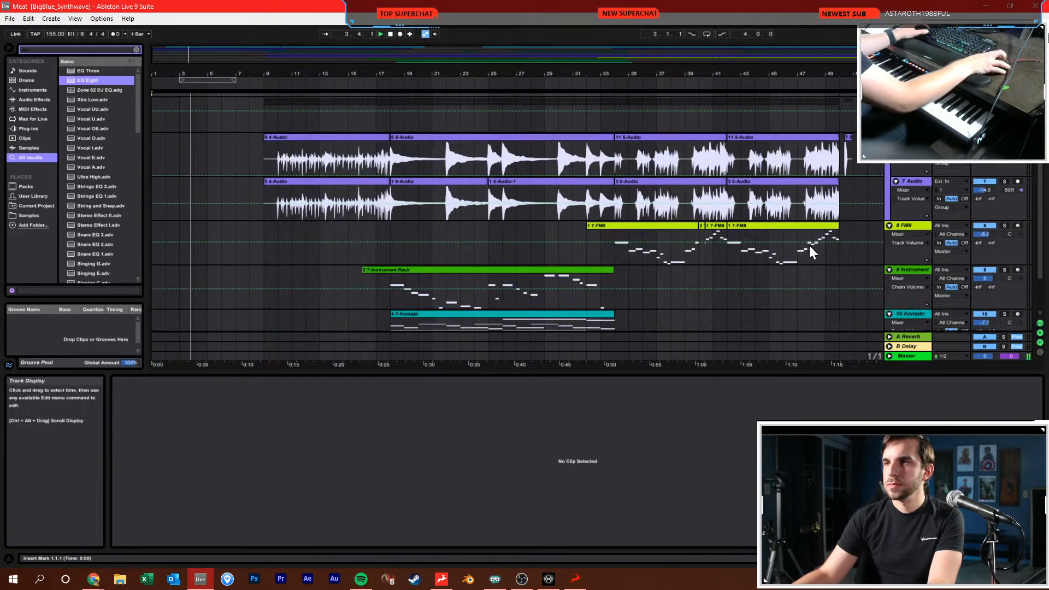
{"action": "scroll", "coordinate": [814, 250], "scroll_direction": "down", "scroll_amount": 2}
{"action": "scroll", "coordinate": [761, 253], "scroll_direction": "up", "scroll_amount": 5}
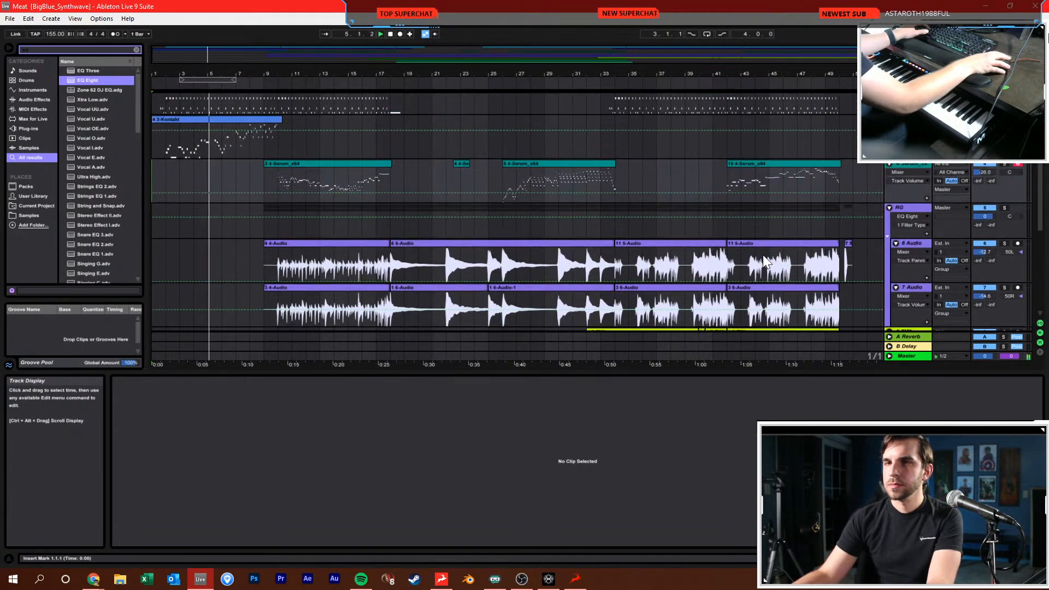
Rename the Kontakt track 3 as IntroBells and the Serum track as SHRED LEA
{"action": "scroll", "coordinate": [765, 251], "scroll_direction": "up", "scroll_amount": 2}
{"action": "type", "text": "IntroBells"}
{"action": "key", "text": "Return"}
{"action": "left_click", "coordinate": [906, 224]}
{"action": "key", "text": "ctrl+r"}
{"action": "type", "text": "SHRED LEA"}
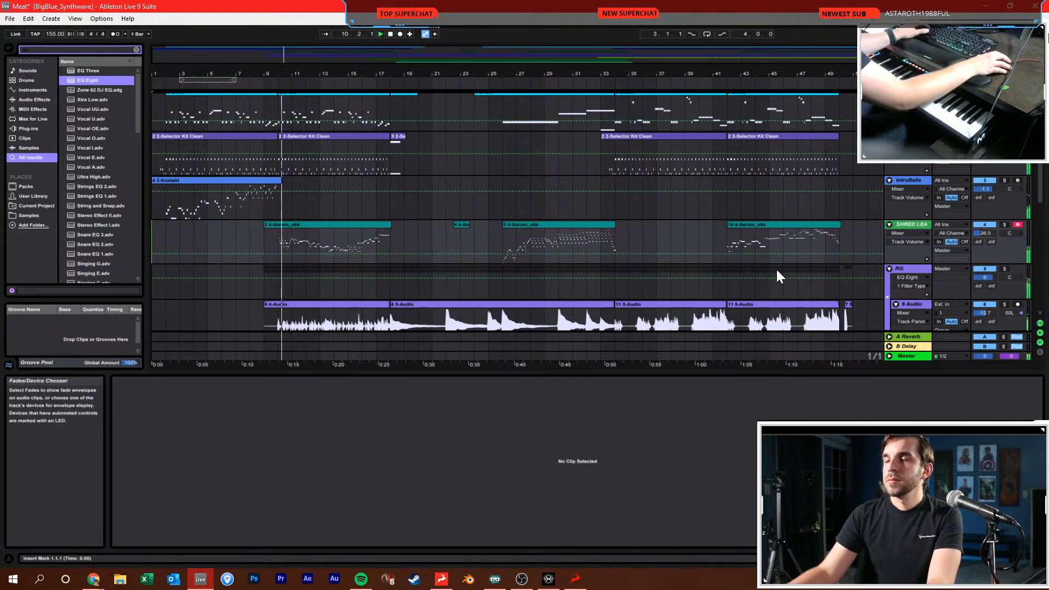
Raise the Serum lead track's volume to -20.8 dB while the song plays
{"action": "left_click_drag", "start_coordinate": [984, 233], "coordinate": [984, 225]}
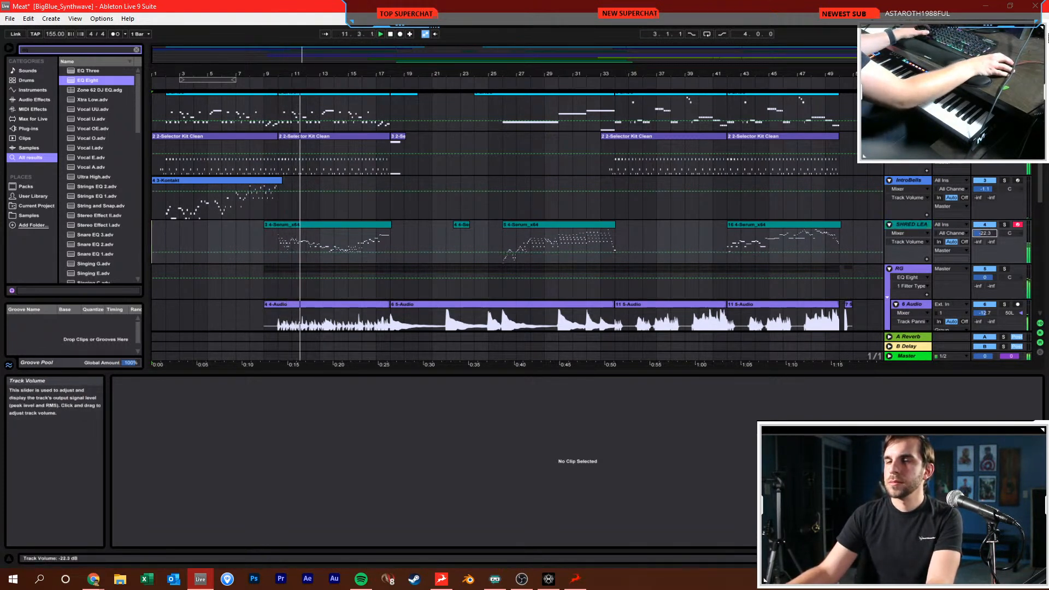
{"action": "left_click_drag", "start_coordinate": [507, 241], "coordinate": [623, 241]}
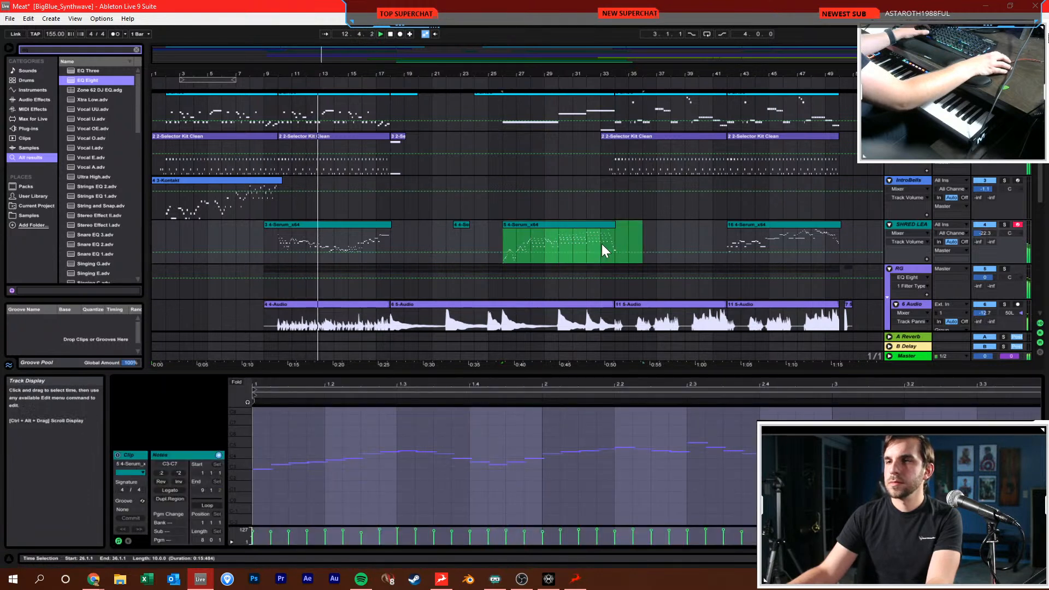
{"action": "left_click", "coordinate": [628, 238]}
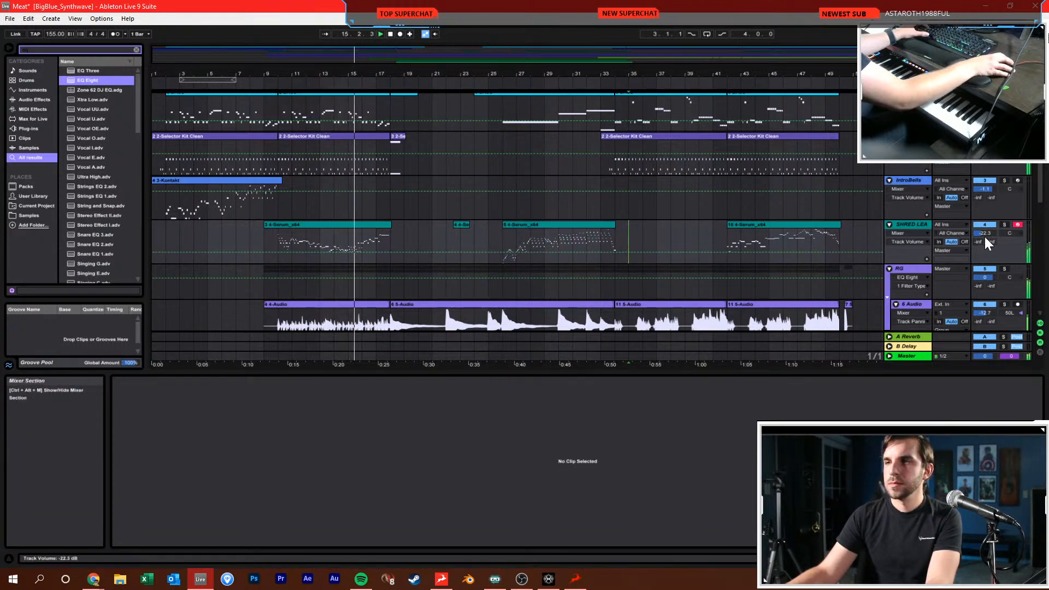
{"action": "left_click_drag", "start_coordinate": [984, 233], "coordinate": [984, 231]}
Extend the end of the first Serum lead clip to bar 20, stop playback and place the insert marker at bar 18
{"action": "left_click", "coordinate": [670, 234]}
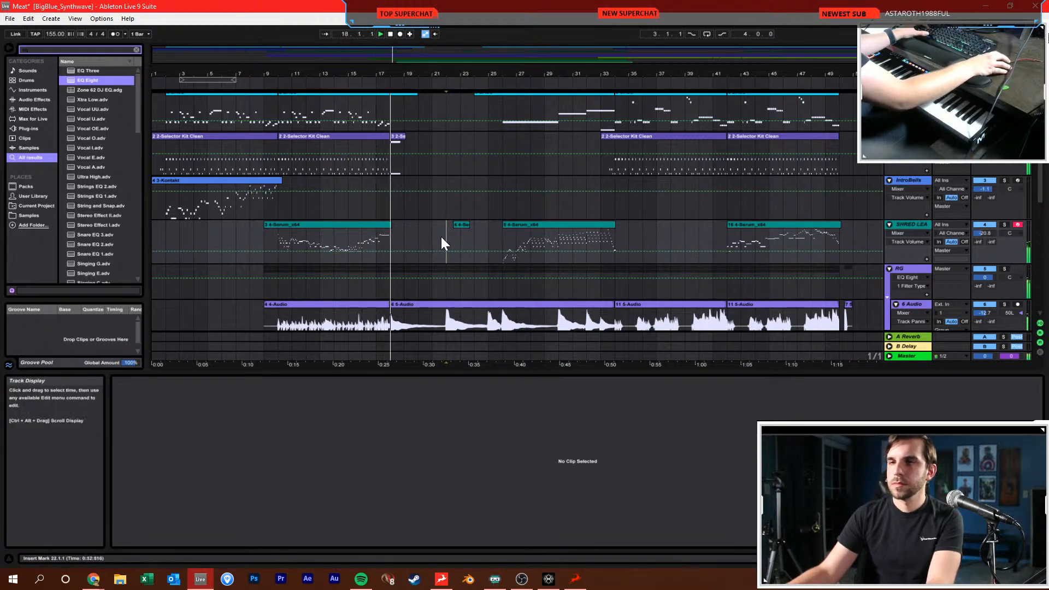
{"action": "left_click", "coordinate": [395, 239]}
{"action": "left_click_drag", "start_coordinate": [391, 225], "coordinate": [418, 224]}
{"action": "key", "text": "space"}
{"action": "left_click", "coordinate": [388, 240]}
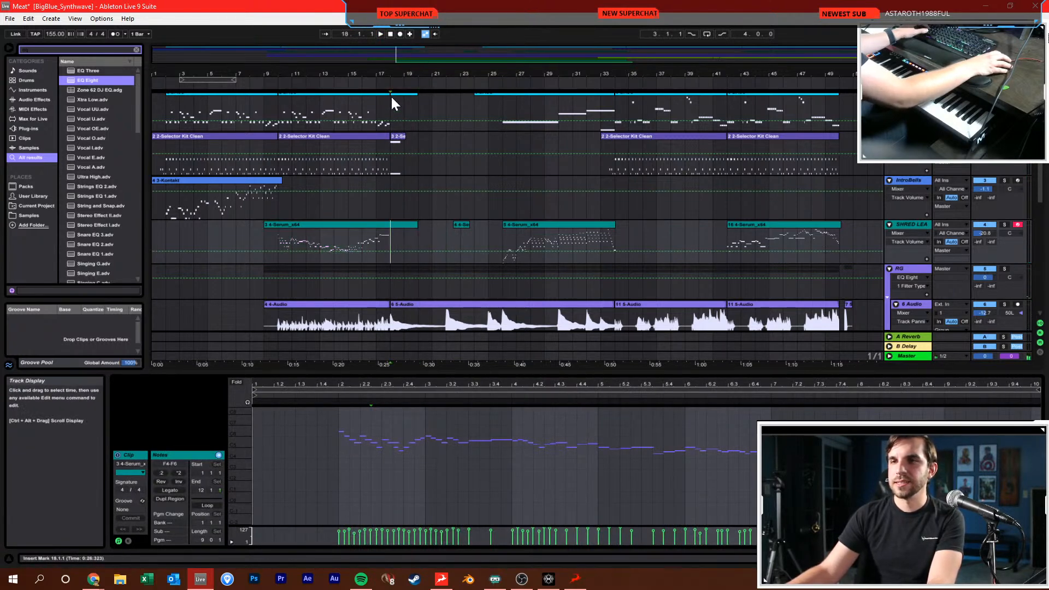
{"action": "left_click_drag", "start_coordinate": [391, 74], "coordinate": [379, 158]}
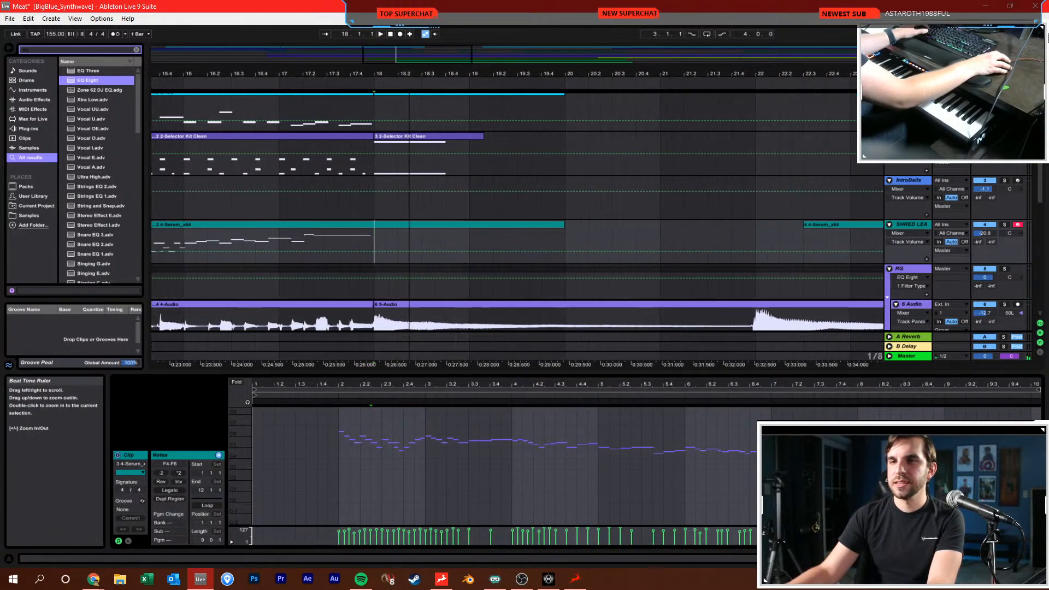
Lengthen the E6 note just past bar 10 in the first Serum lead clip and add an F6 note from 10 to 11.4
{"action": "left_click", "coordinate": [367, 225]}
{"action": "left_click_drag", "start_coordinate": [922, 384], "coordinate": [574, 431]}
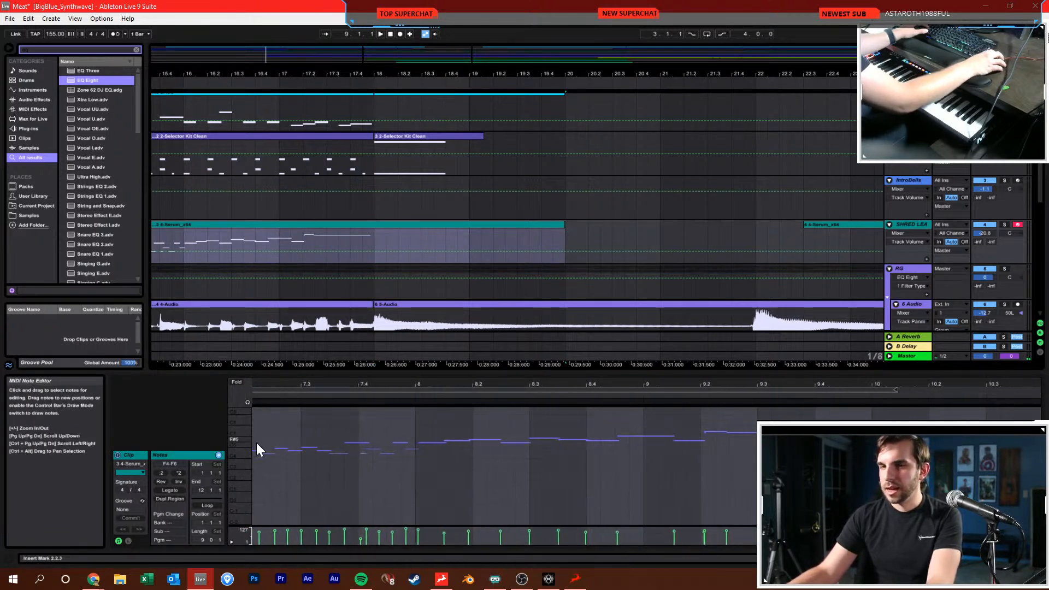
{"action": "left_click_drag", "start_coordinate": [239, 446], "coordinate": [296, 559]}
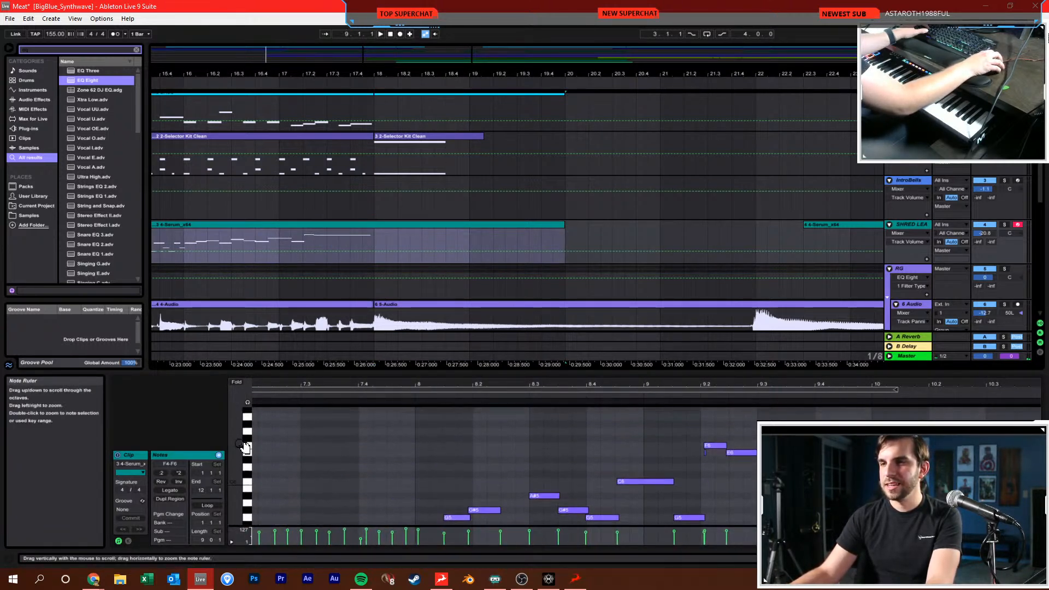
{"action": "left_click_drag", "start_coordinate": [863, 452], "coordinate": [872, 452]}
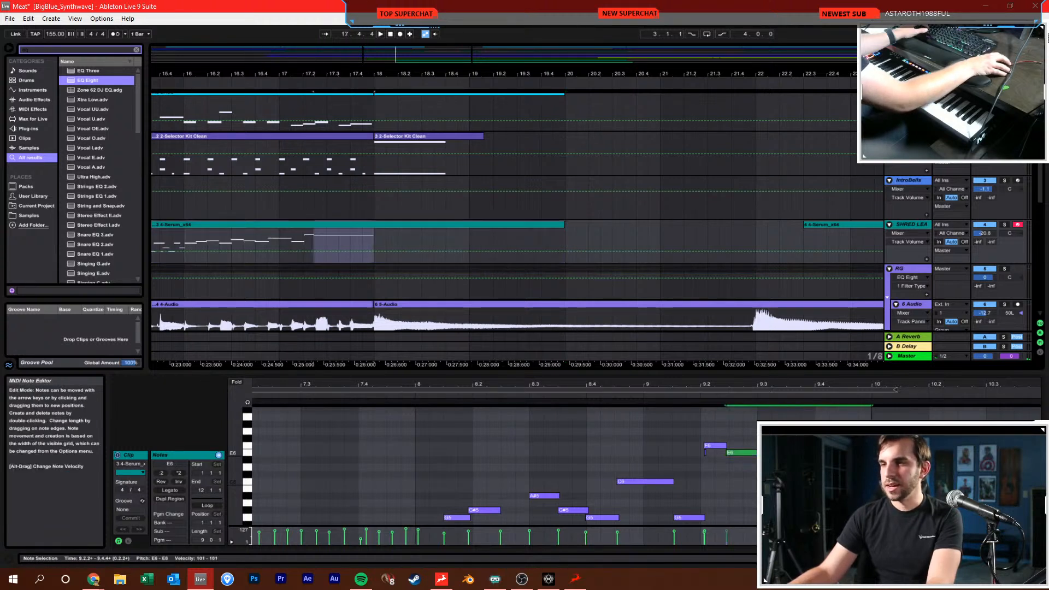
{"action": "left_click", "coordinate": [885, 439]}
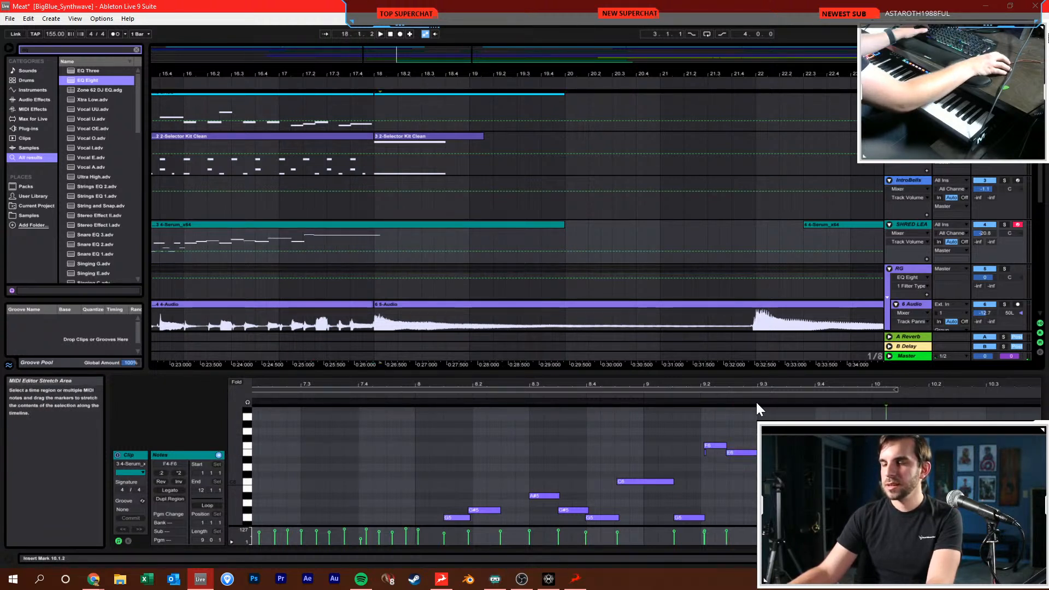
{"action": "left_click_drag", "start_coordinate": [874, 446], "coordinate": [969, 445]}
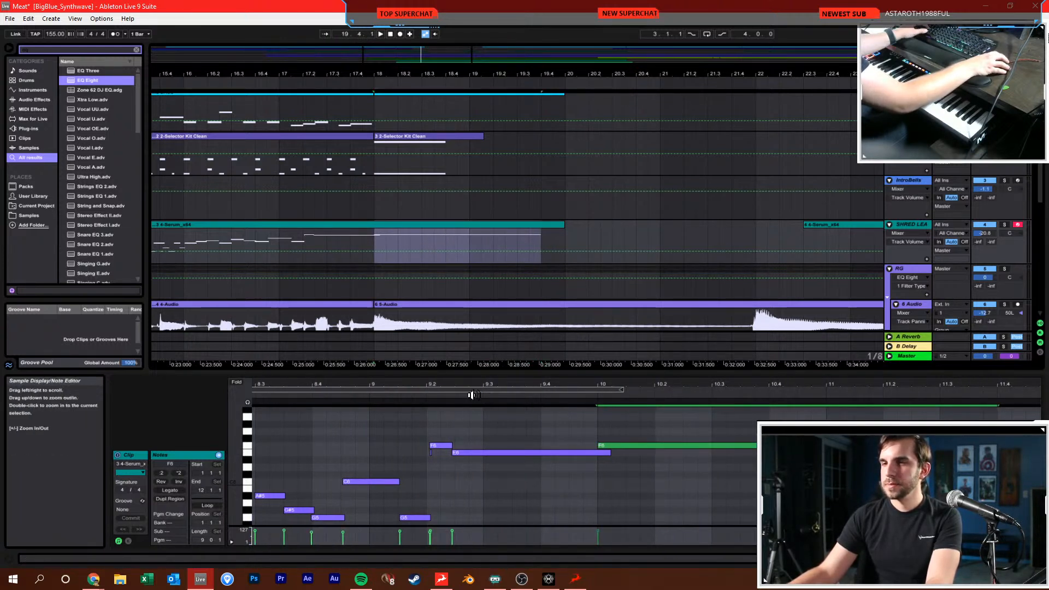
Automate the SHRED LEA track volume to fade from bar 18 to -inf dB at 19.4, recover after bar 20, and save the set
{"action": "key", "text": "space"}
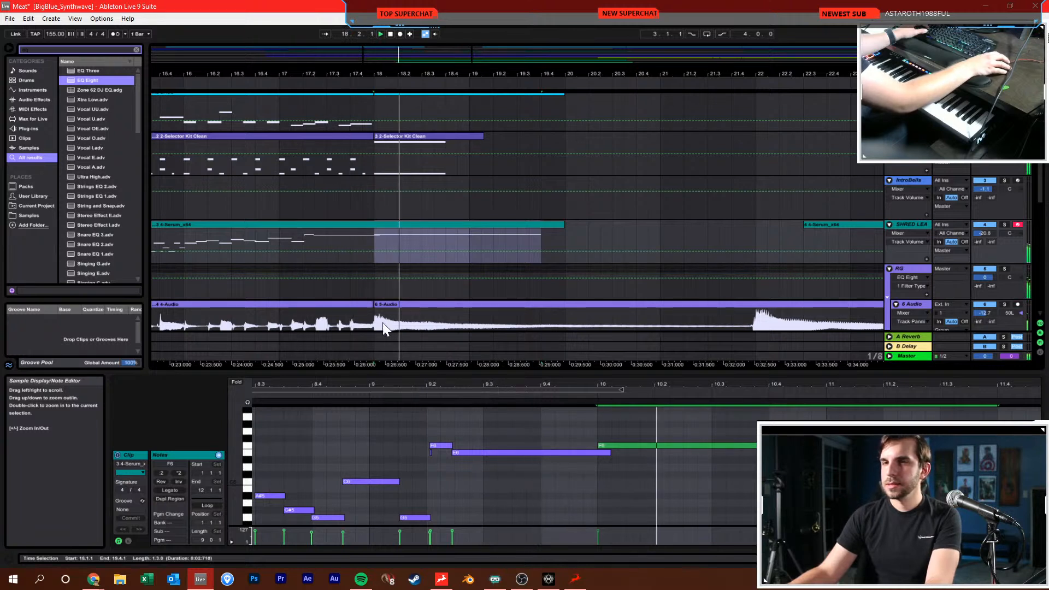
{"action": "left_click", "coordinate": [376, 251]}
{"action": "left_click", "coordinate": [578, 250]}
{"action": "left_click_drag", "start_coordinate": [546, 251], "coordinate": [546, 263]}
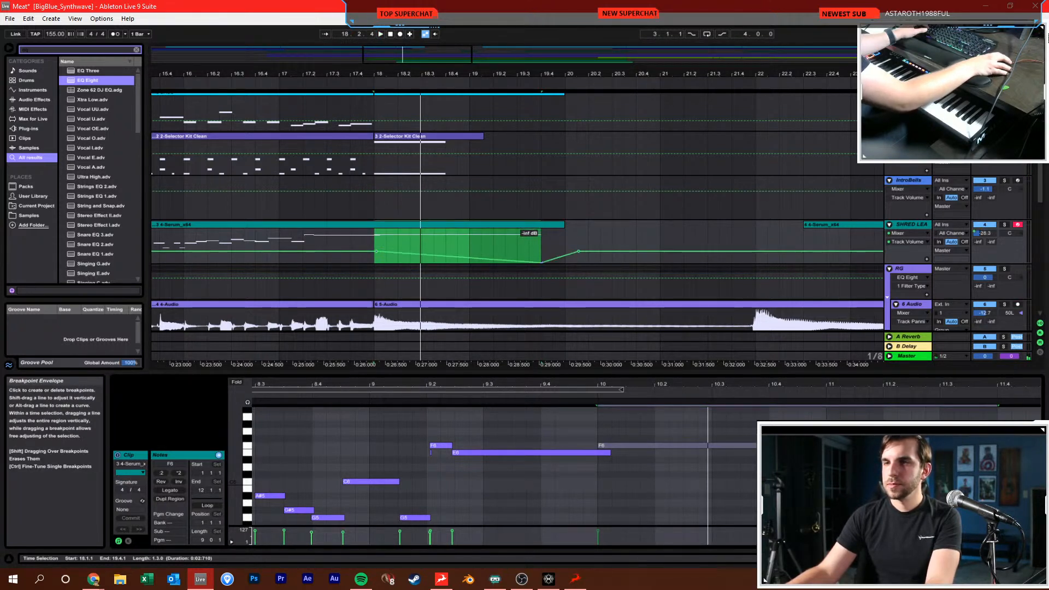
{"action": "left_click", "coordinate": [375, 242]}
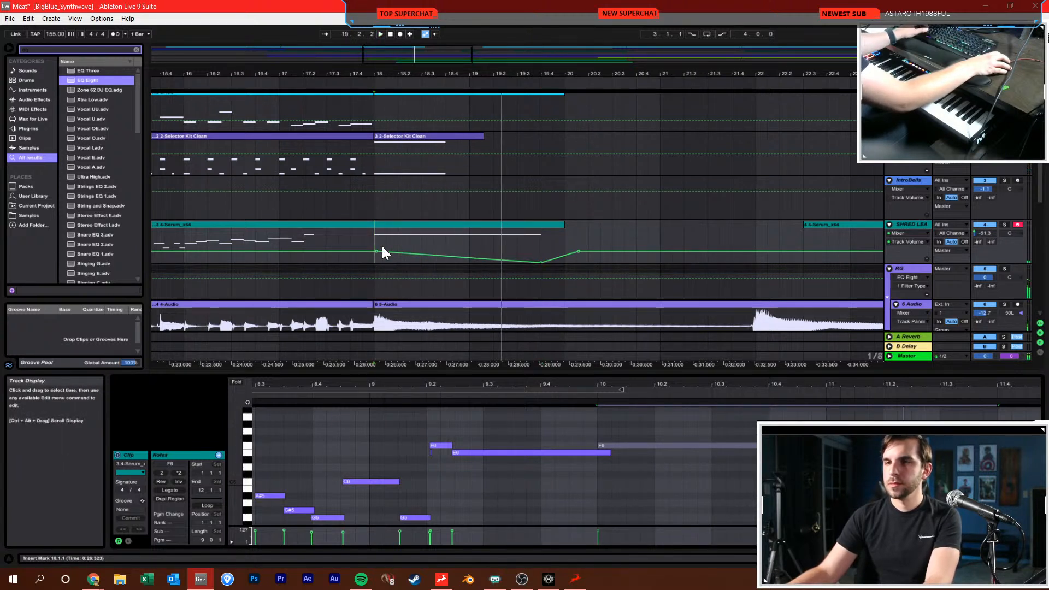
{"action": "key", "text": "ctrl+s"}
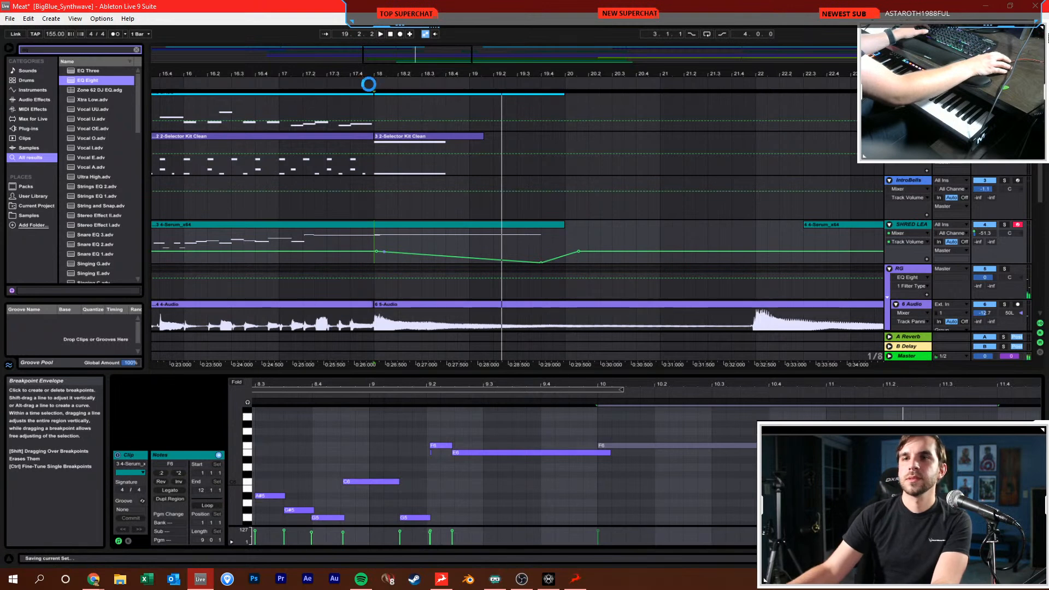
Play the song from bar 16 and review the tracks through the following section
{"action": "scroll", "coordinate": [383, 80], "scroll_direction": "down", "scroll_amount": 5}
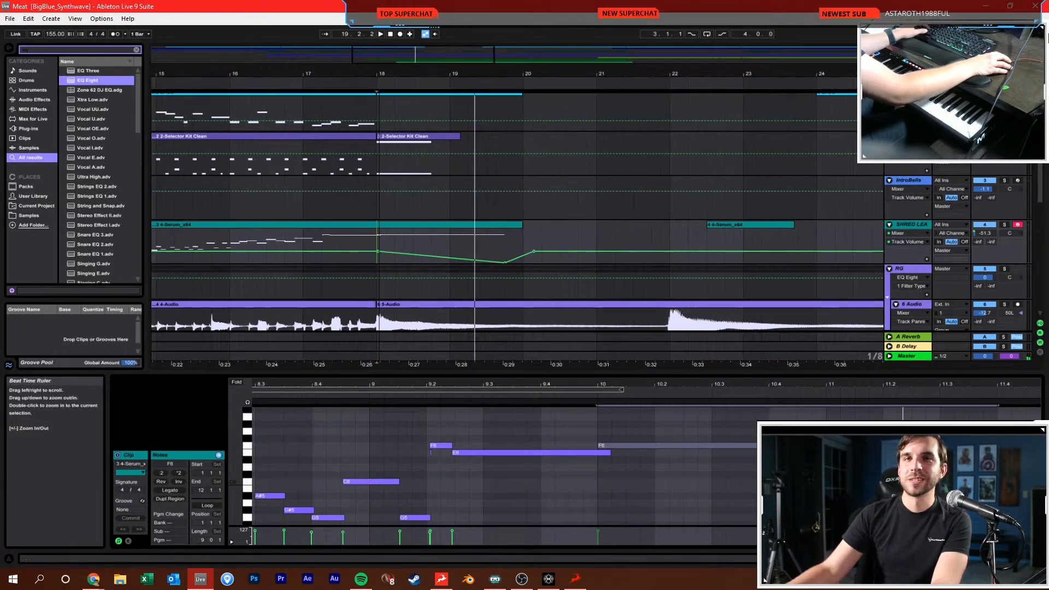
{"action": "left_click", "coordinate": [279, 100]}
{"action": "key", "text": "space"}
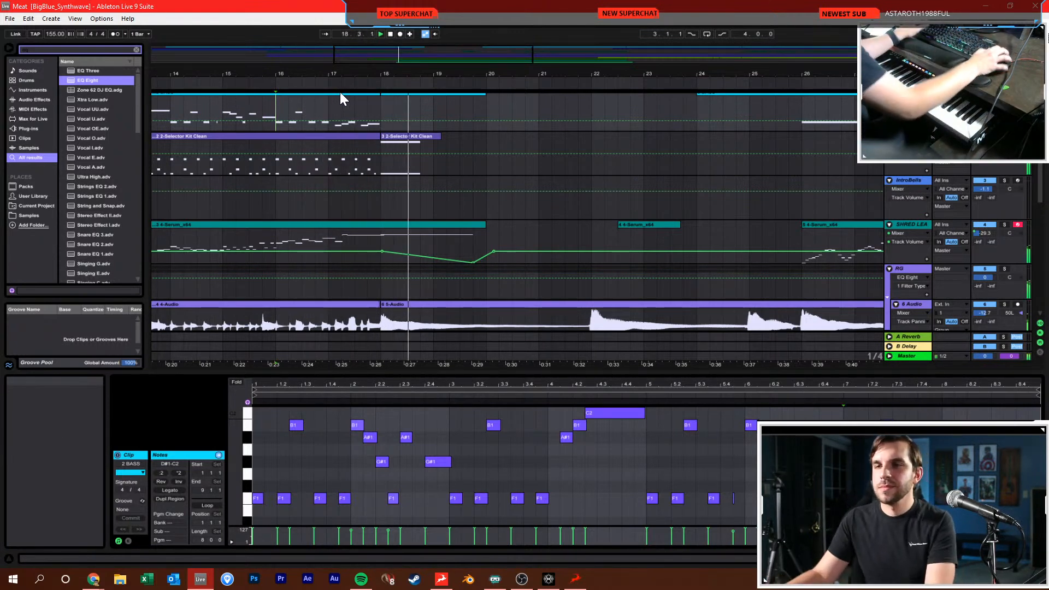
{"action": "scroll", "coordinate": [502, 110], "scroll_direction": "down", "scroll_amount": 5}
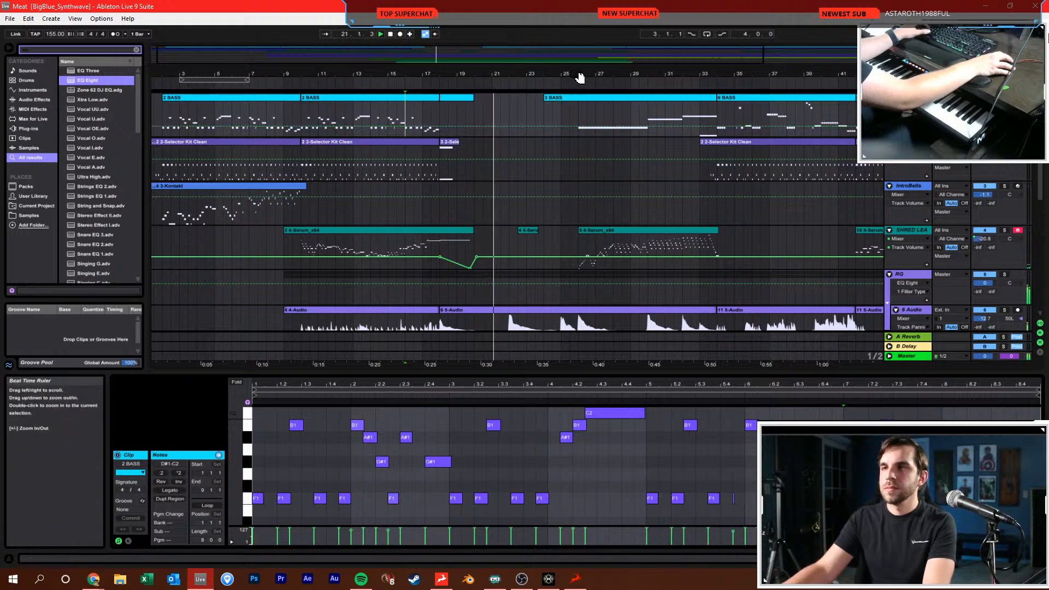
{"action": "left_click_drag", "start_coordinate": [580, 74], "coordinate": [553, 77]}
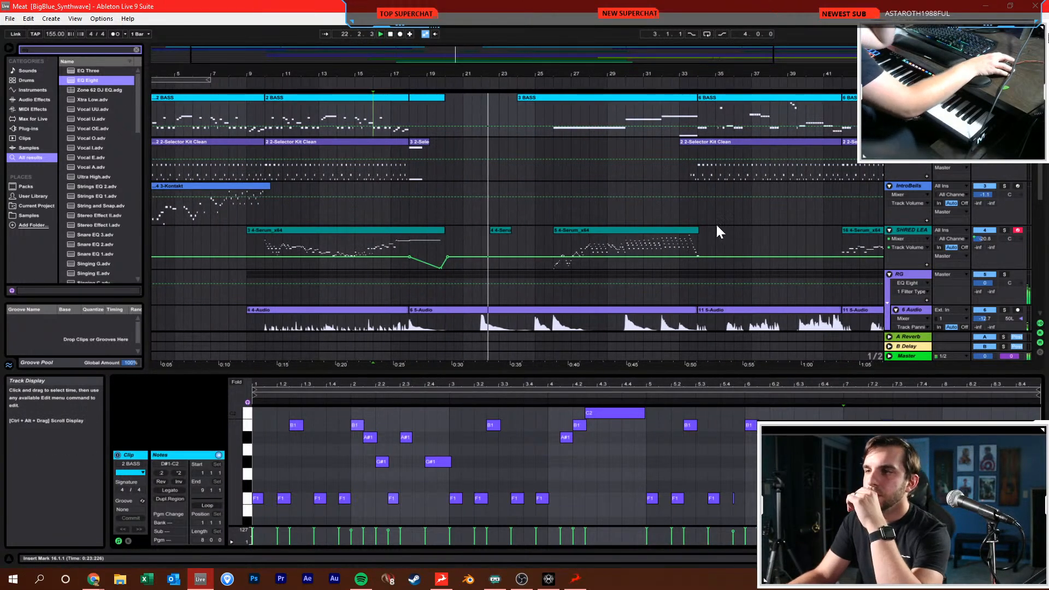
{"action": "scroll", "coordinate": [715, 224], "scroll_direction": "down", "scroll_amount": 3}
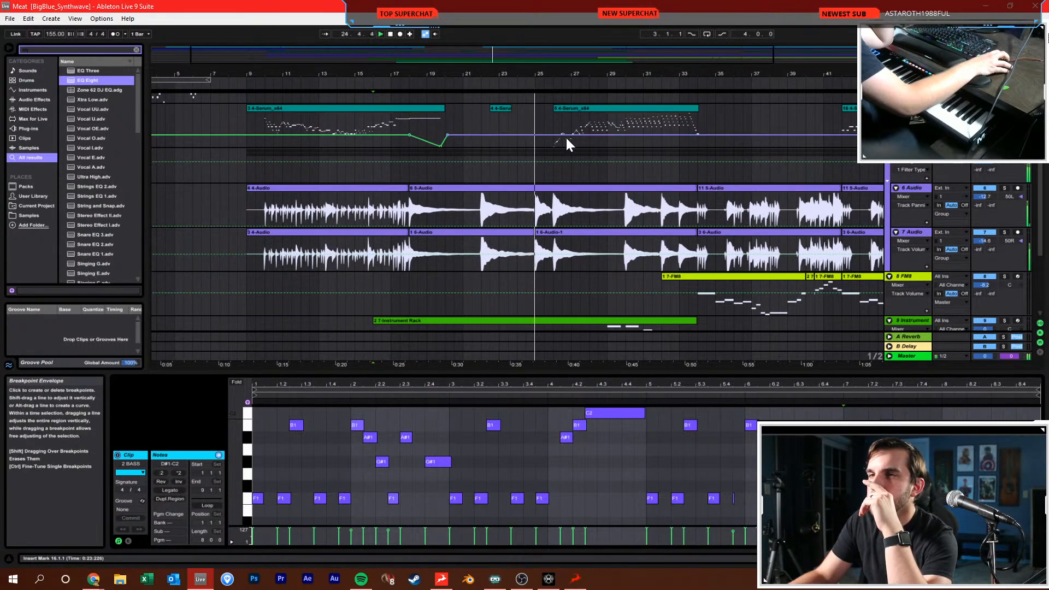
Slightly lower the SHRED LEA volume automation across the lead clip between bars 26 and 34, making the track taller to edit it
{"action": "left_click", "coordinate": [579, 131]}
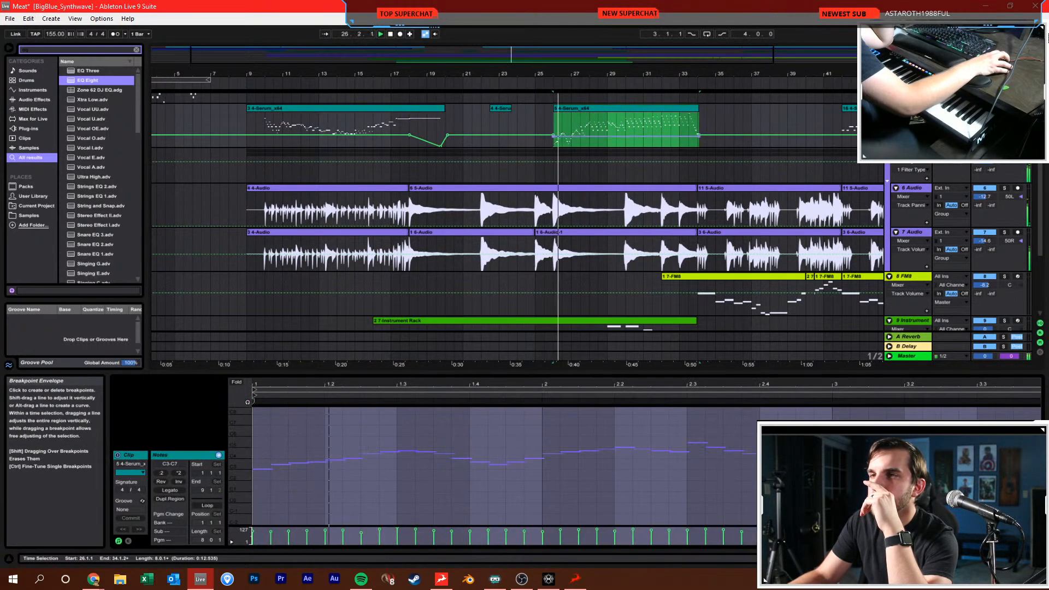
{"action": "left_click_drag", "start_coordinate": [892, 147], "coordinate": [893, 216]}
{"action": "left_click", "coordinate": [671, 198]}
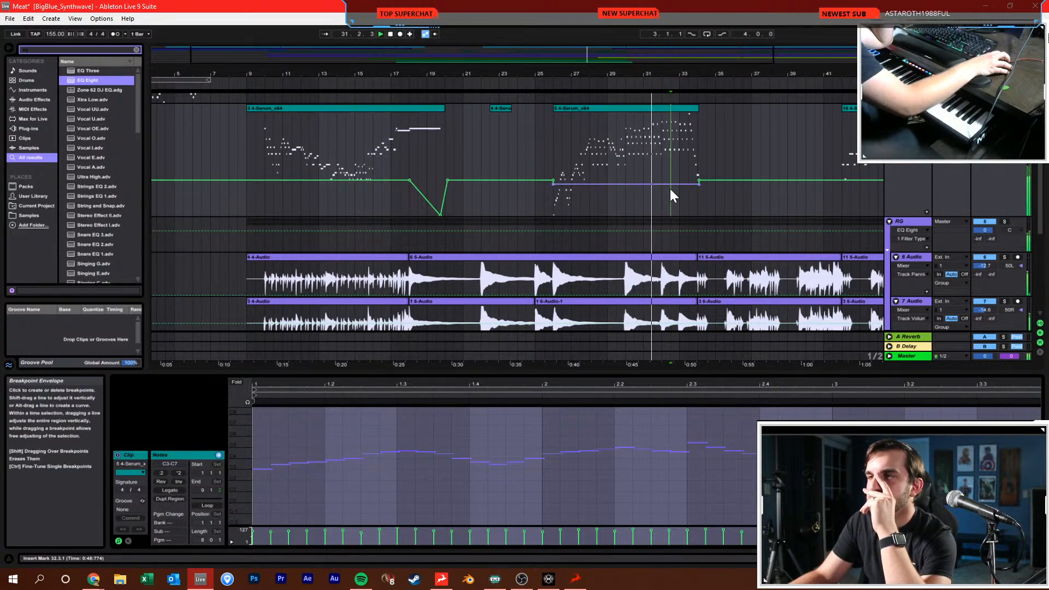
{"action": "scroll", "coordinate": [696, 195], "scroll_direction": "down", "scroll_amount": 2}
{"action": "scroll", "coordinate": [698, 195], "scroll_direction": "up", "scroll_amount": 2}
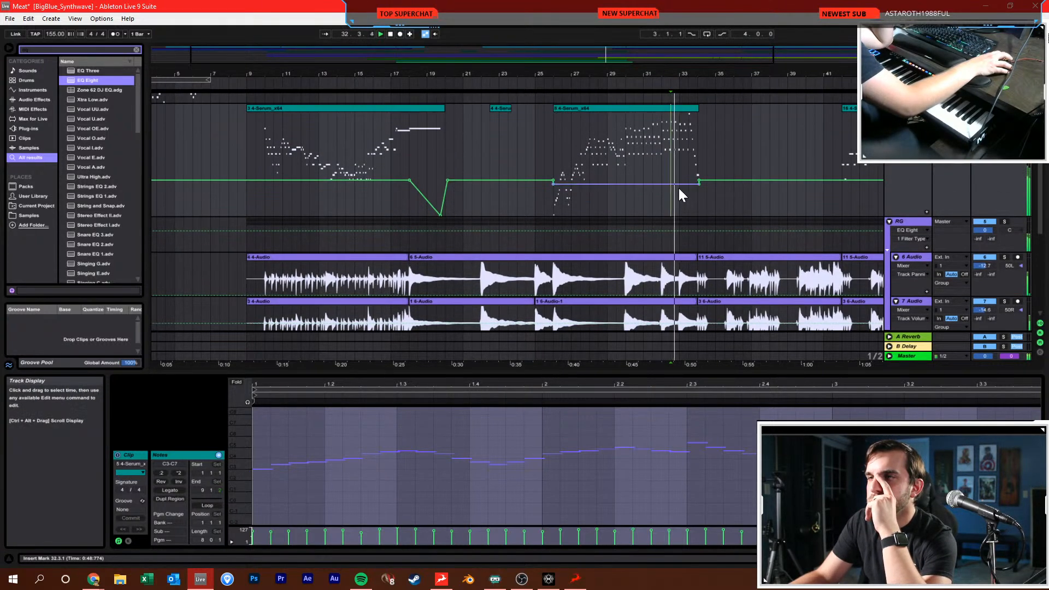
{"action": "left_click", "coordinate": [704, 197]}
Add an EQ Eight to the FM8 track and, playing from bar 34, set a 579 Hz low cut with a slight high boost
{"action": "scroll", "coordinate": [726, 199], "scroll_direction": "up", "scroll_amount": 4}
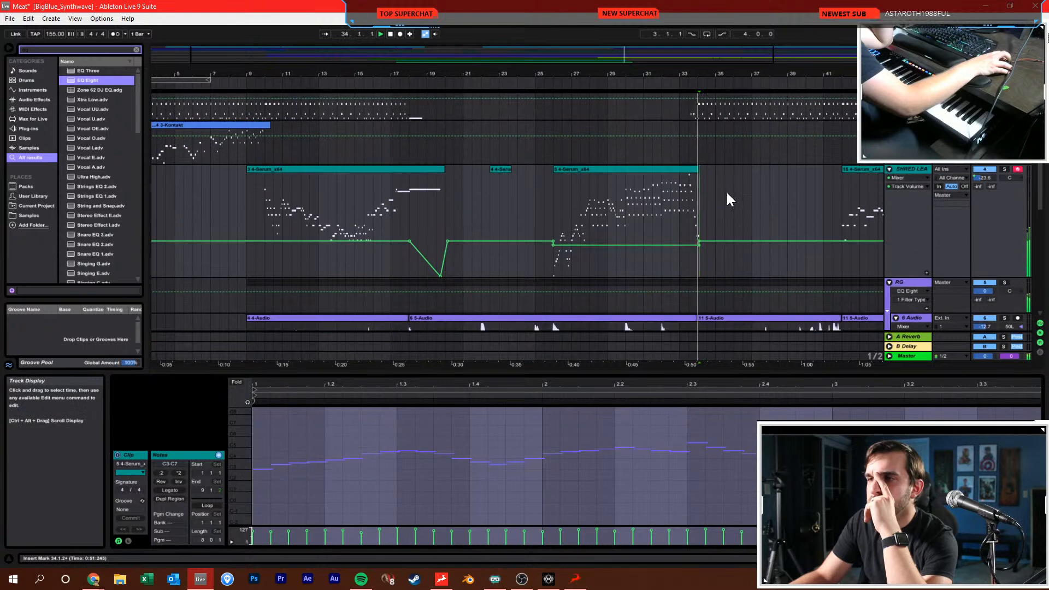
{"action": "left_click", "coordinate": [723, 218]}
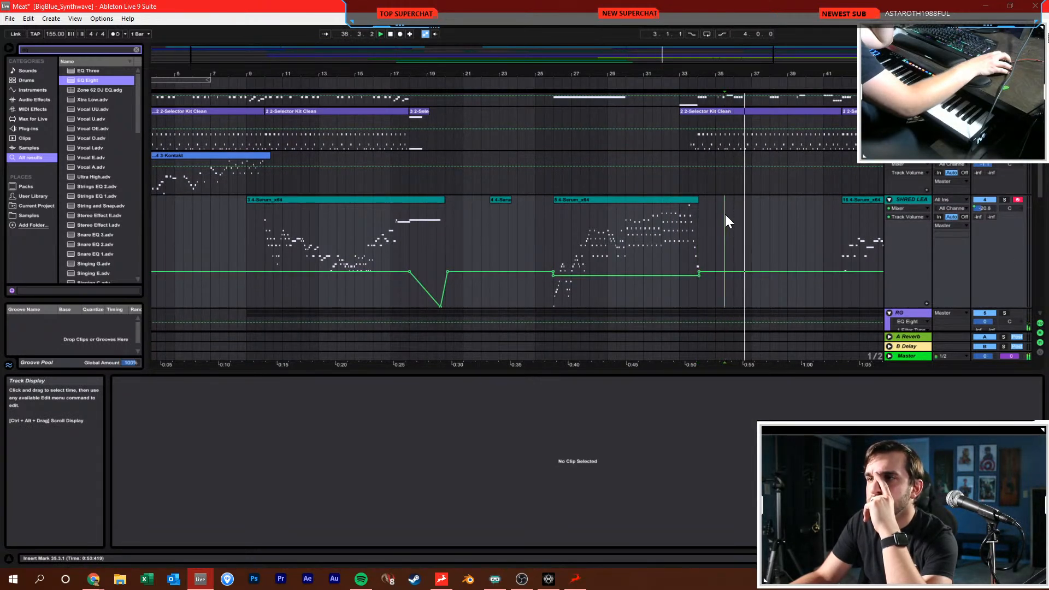
{"action": "left_click_drag", "start_coordinate": [782, 74], "coordinate": [782, 51]}
{"action": "scroll", "coordinate": [646, 193], "scroll_direction": "down", "scroll_amount": 10}
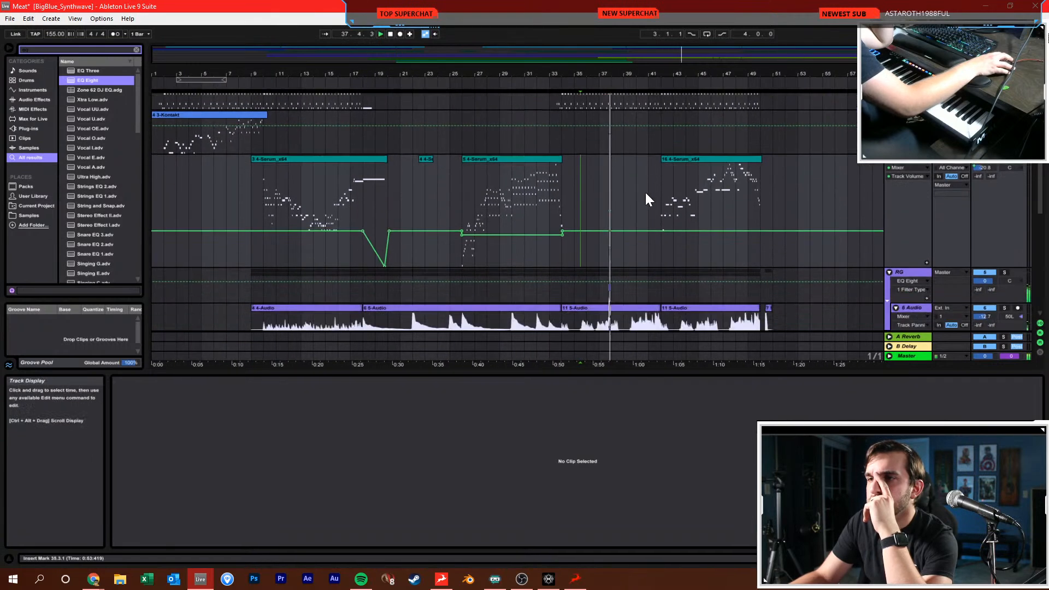
{"action": "left_click", "coordinate": [580, 250]}
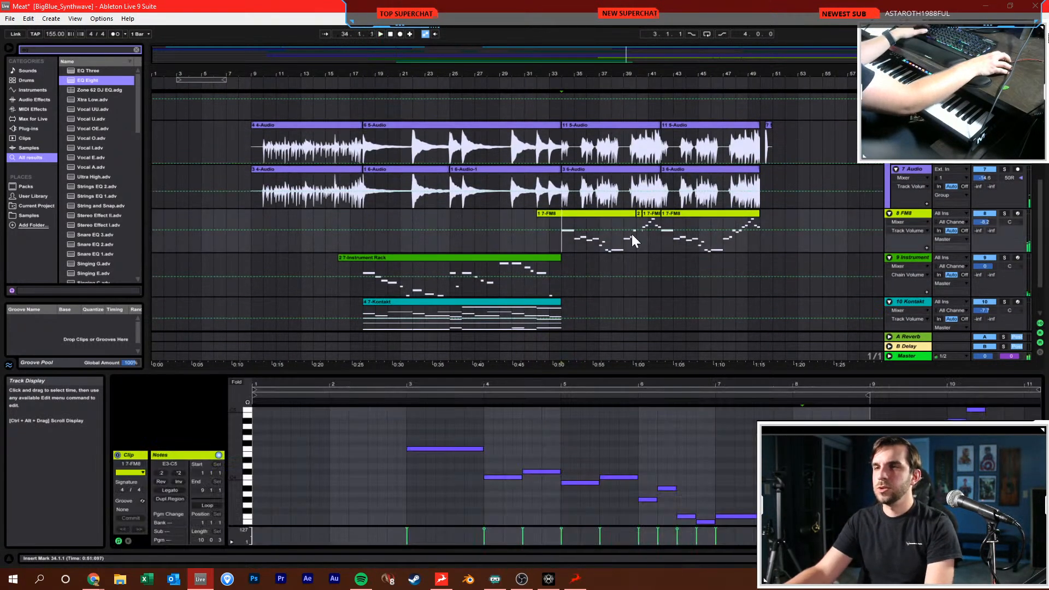
{"action": "key", "text": "space"}
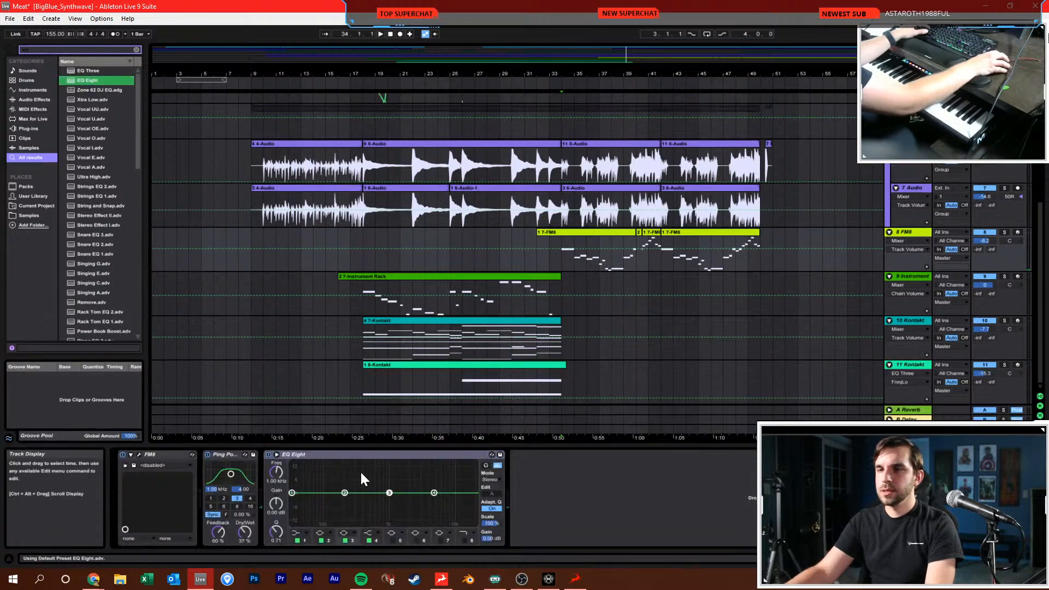
{"action": "key", "text": "space"}
{"action": "left_click", "coordinate": [302, 531]}
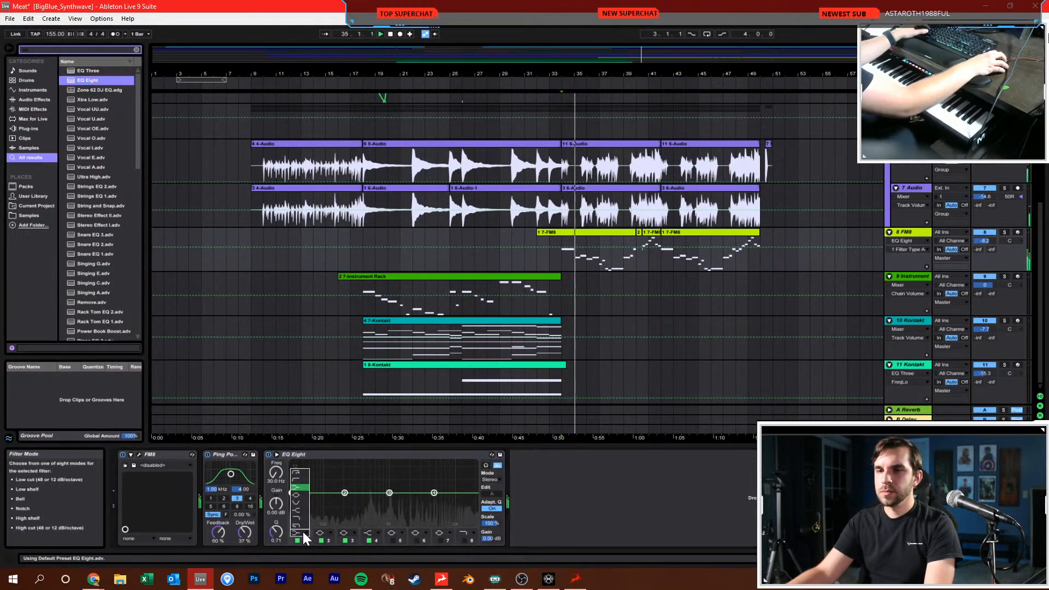
{"action": "left_click_drag", "start_coordinate": [293, 500], "coordinate": [374, 502]}
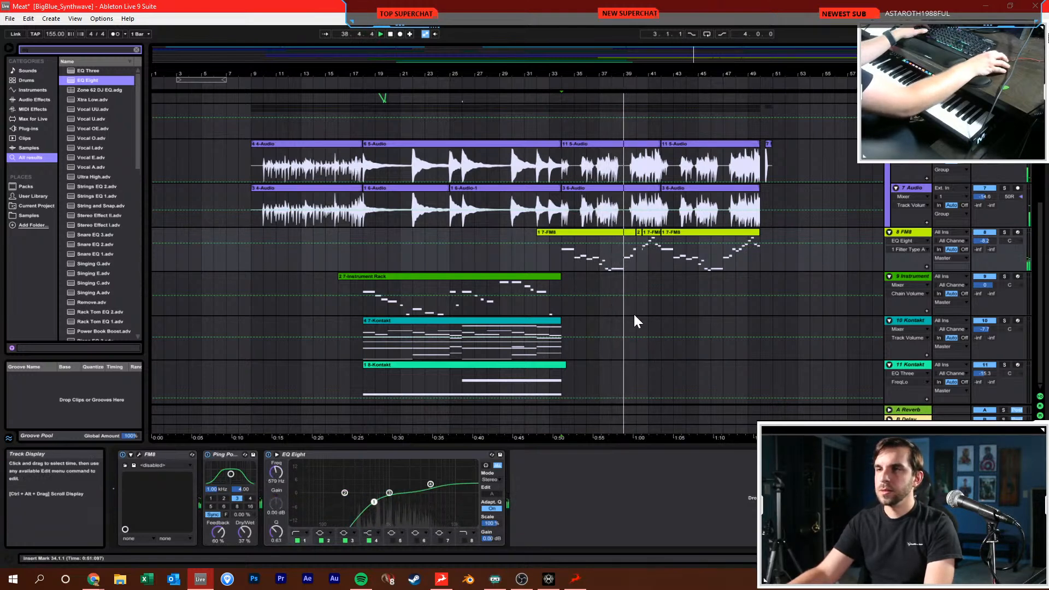
Consolidate the three FM8 clips between bars 32 and 50 into one clip
{"action": "left_click", "coordinate": [736, 268]}
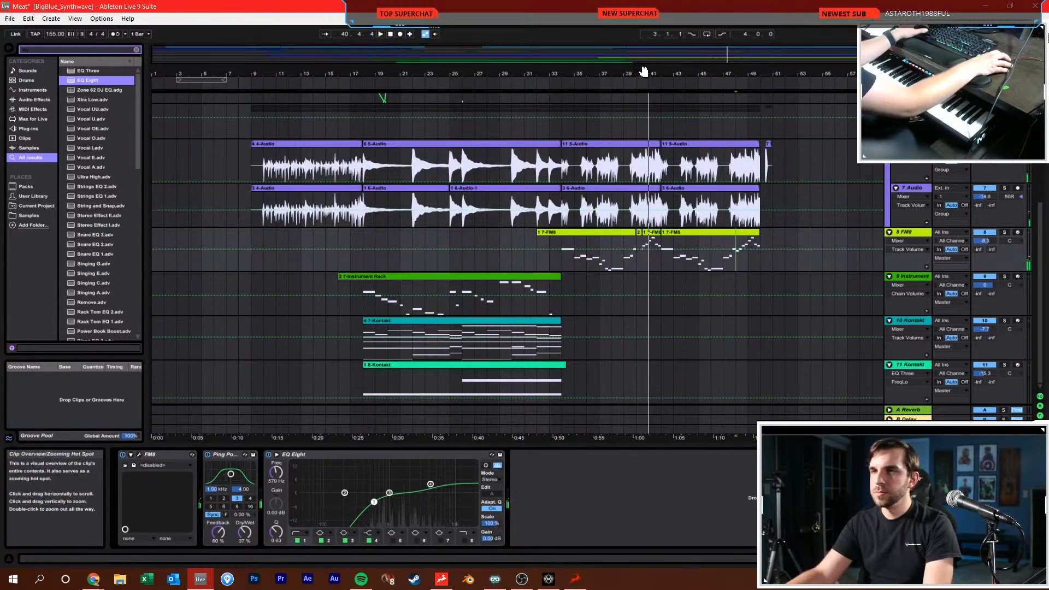
{"action": "left_click_drag", "start_coordinate": [637, 73], "coordinate": [670, 235]}
{"action": "left_click", "coordinate": [548, 83]}
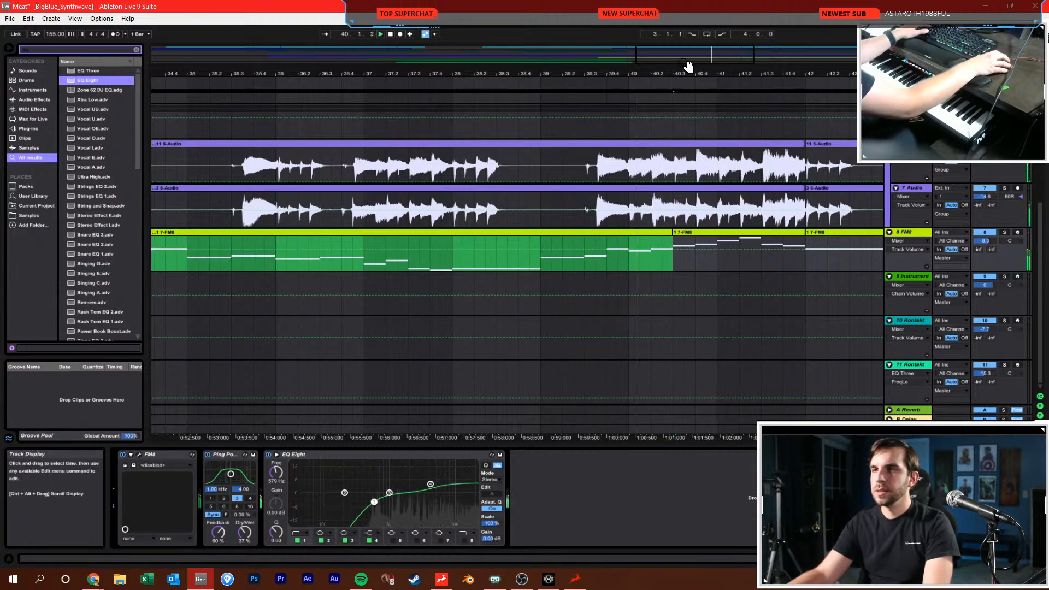
{"action": "left_click_drag", "start_coordinate": [684, 75], "coordinate": [590, 10]}
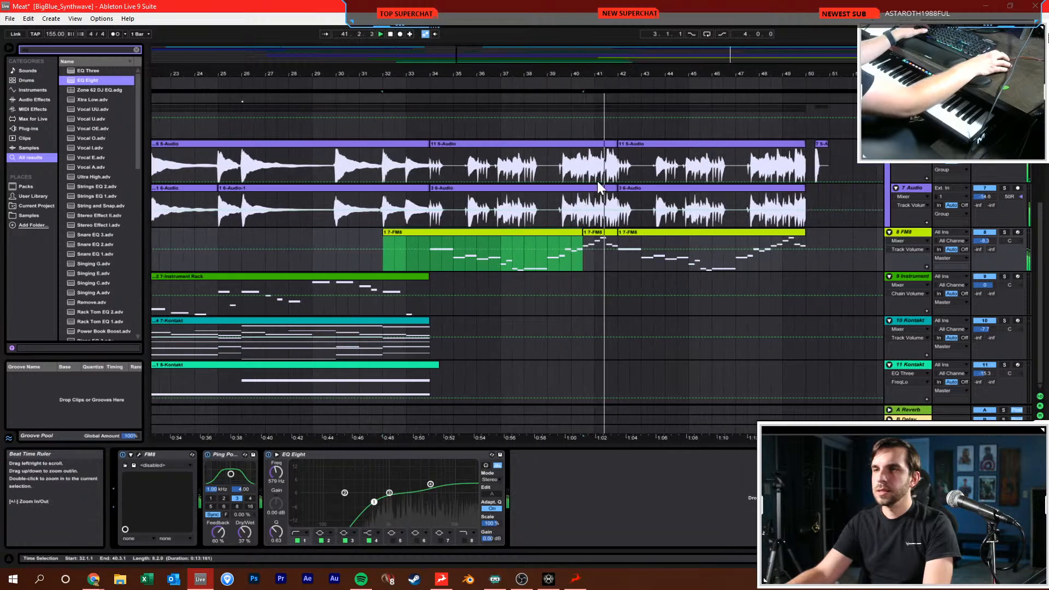
{"action": "left_click", "coordinate": [566, 233]}
{"action": "left_click", "coordinate": [637, 234], "text": "shift"}
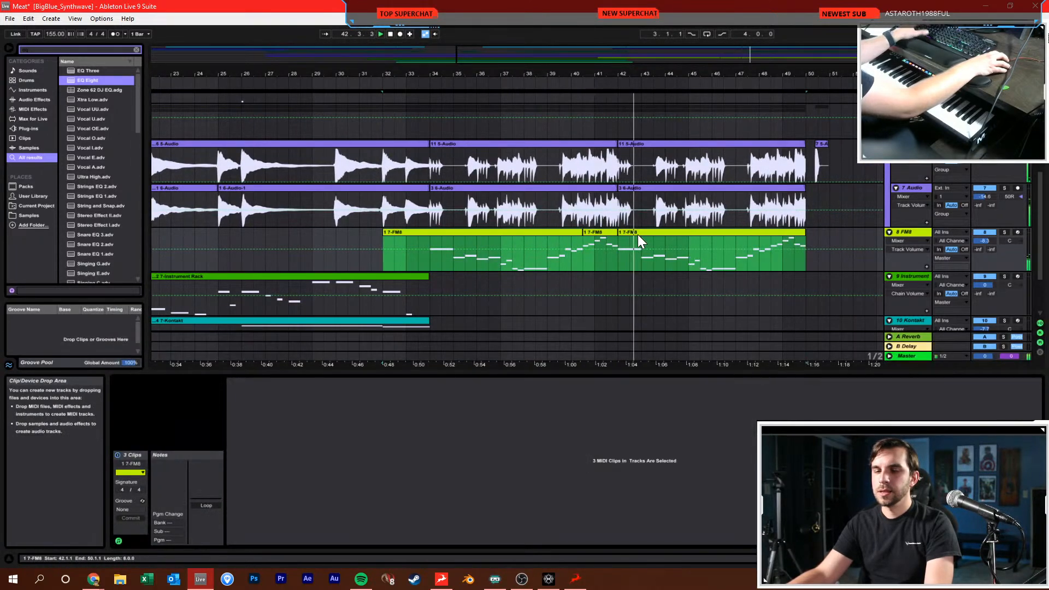
{"action": "key", "text": "ctrl+j"}
{"action": "left_click", "coordinate": [671, 257]}
Adjust the SHRED LEA volume automation over the last Serum lead clip, bars 42 to 50, and save the set
{"action": "scroll", "coordinate": [736, 262], "scroll_direction": "down", "scroll_amount": 2}
{"action": "scroll", "coordinate": [736, 260], "scroll_direction": "up", "scroll_amount": 5}
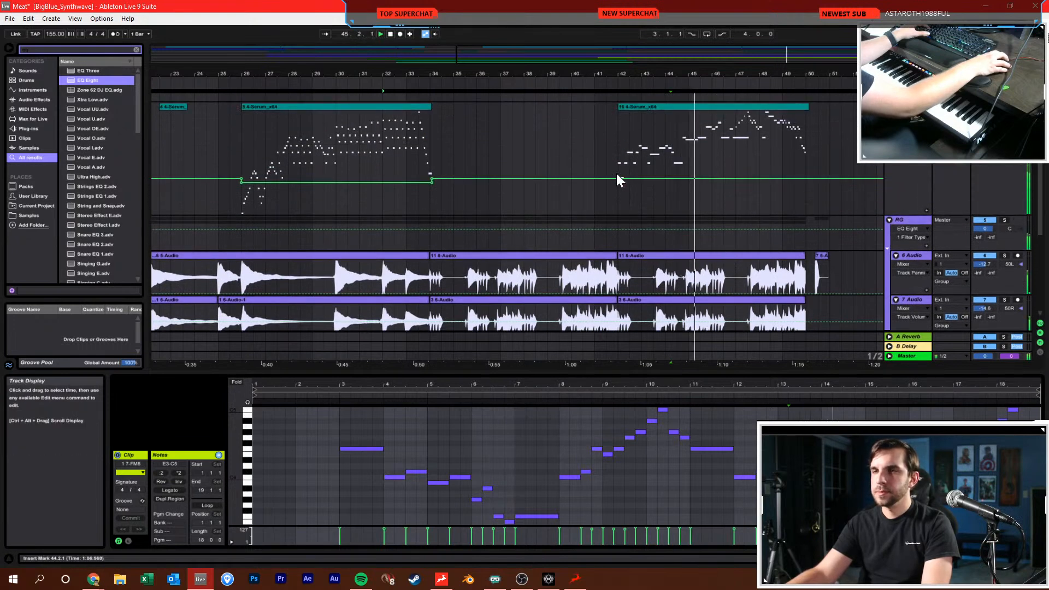
{"action": "left_click", "coordinate": [634, 106]}
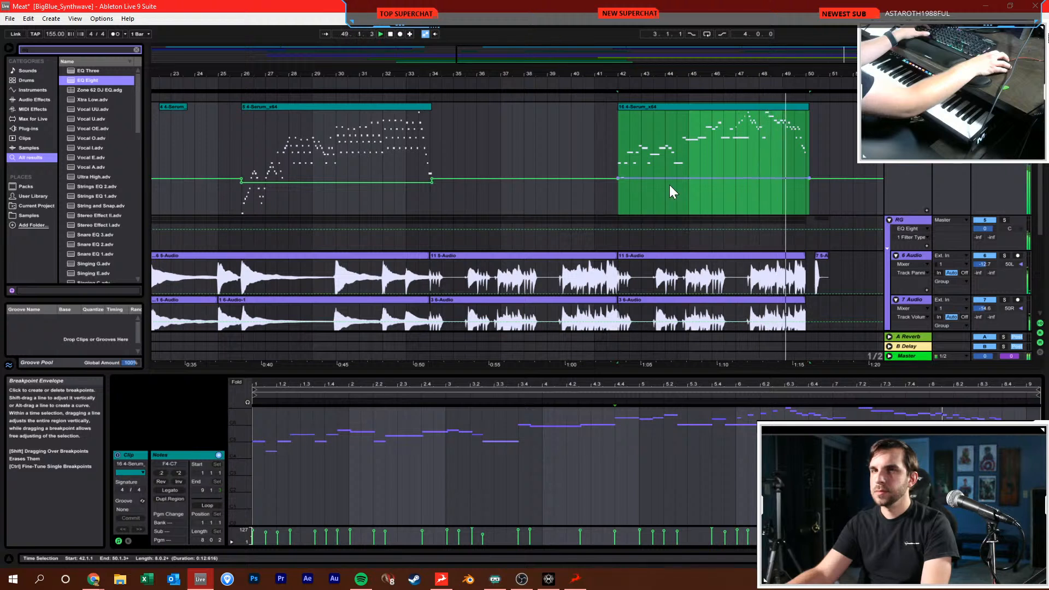
{"action": "left_click", "coordinate": [674, 155]}
{"action": "key", "text": "ctrl+s"}
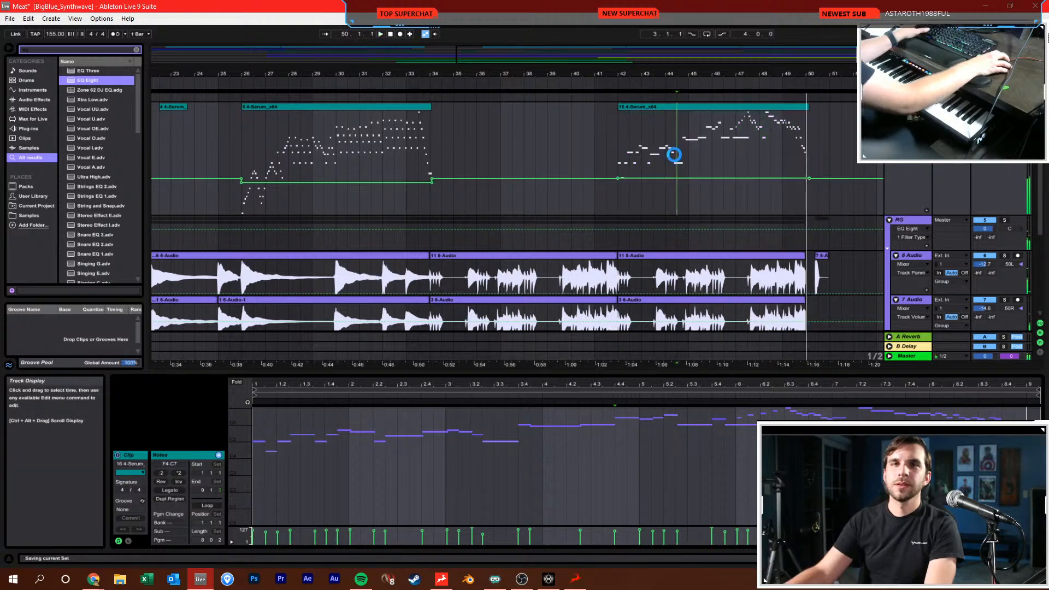
Stop playback and return the playback position to the start of the song
{"action": "key", "text": "space"}
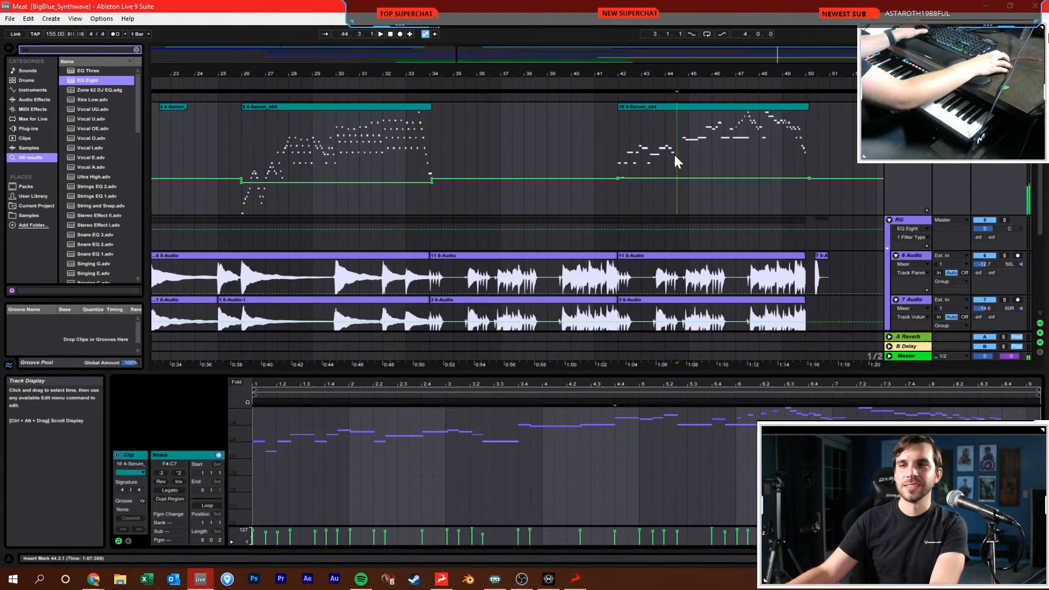
{"action": "left_click", "coordinate": [657, 139]}
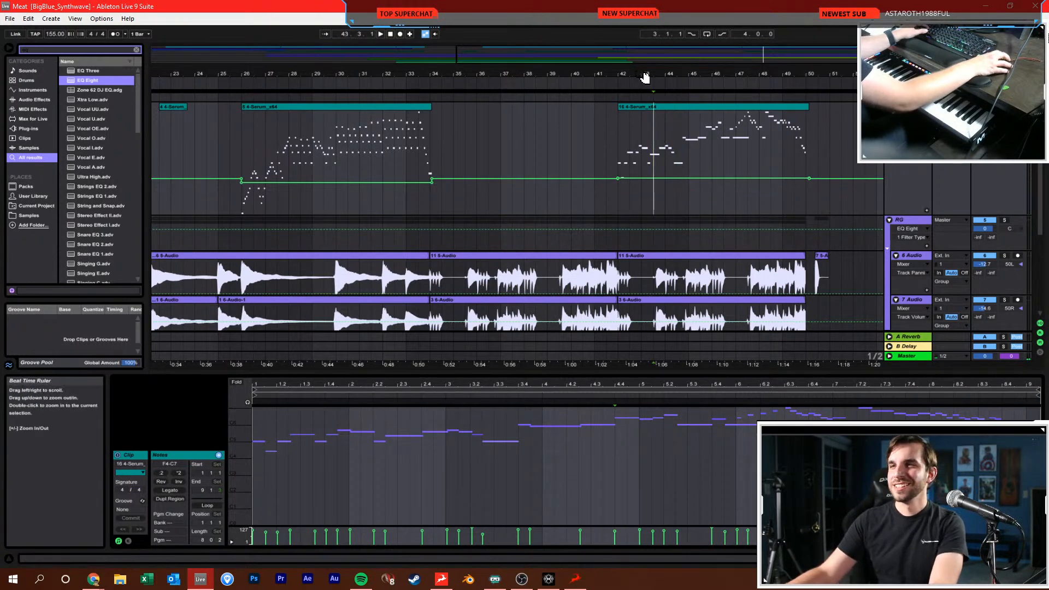
{"action": "left_click_drag", "start_coordinate": [646, 75], "coordinate": [655, 46]}
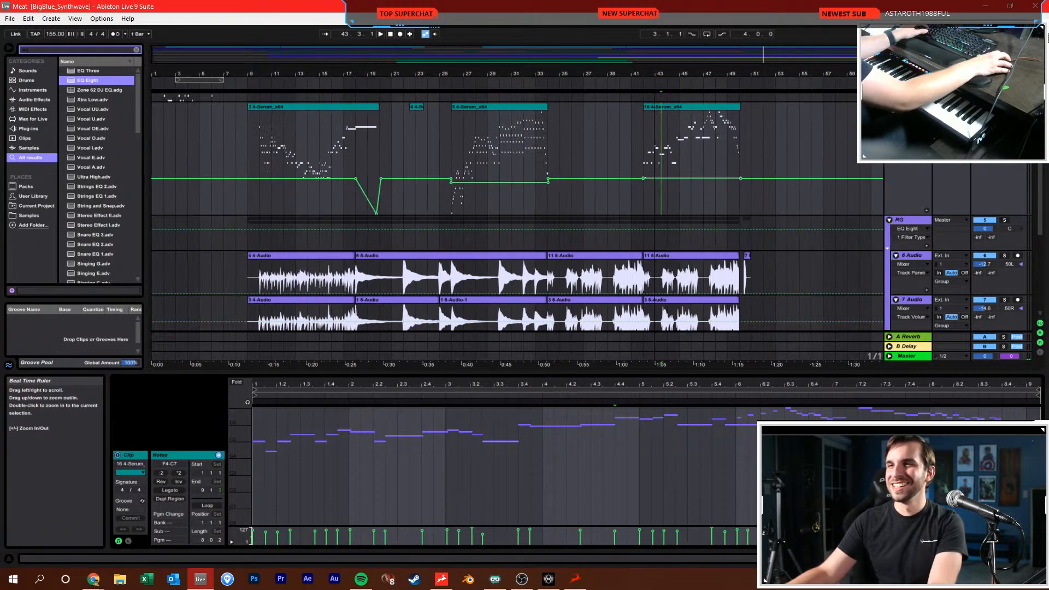
{"action": "left_click", "coordinate": [389, 34]}
{"action": "scroll", "coordinate": [620, 164], "scroll_direction": "up", "scroll_amount": 2}
{"action": "scroll", "coordinate": [628, 160], "scroll_direction": "up", "scroll_amount": 2}
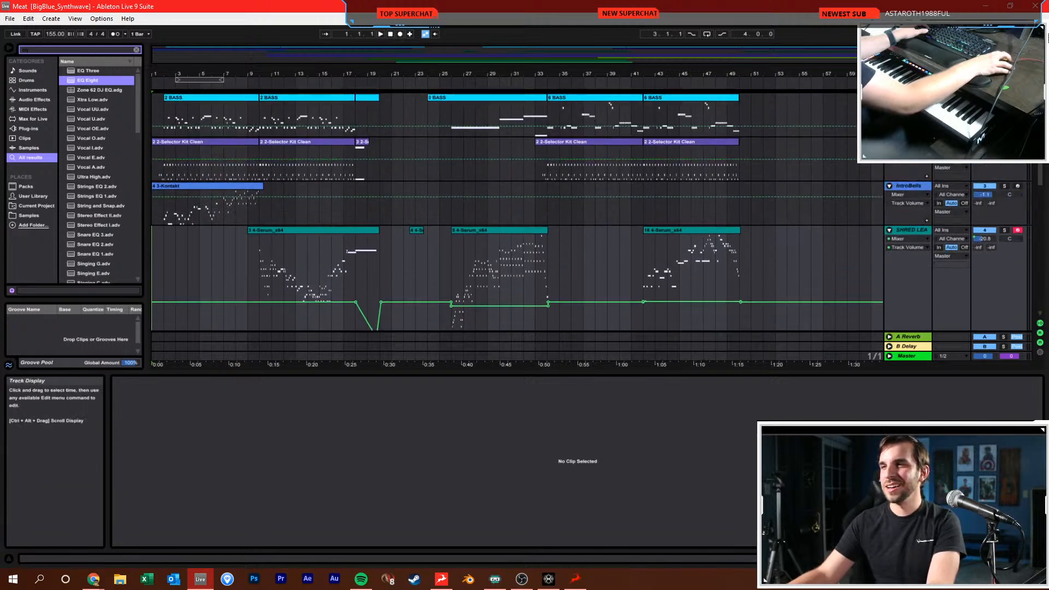
Play the last bars of the song just before bar 50 and stop playback
{"action": "left_click", "coordinate": [900, 358]}
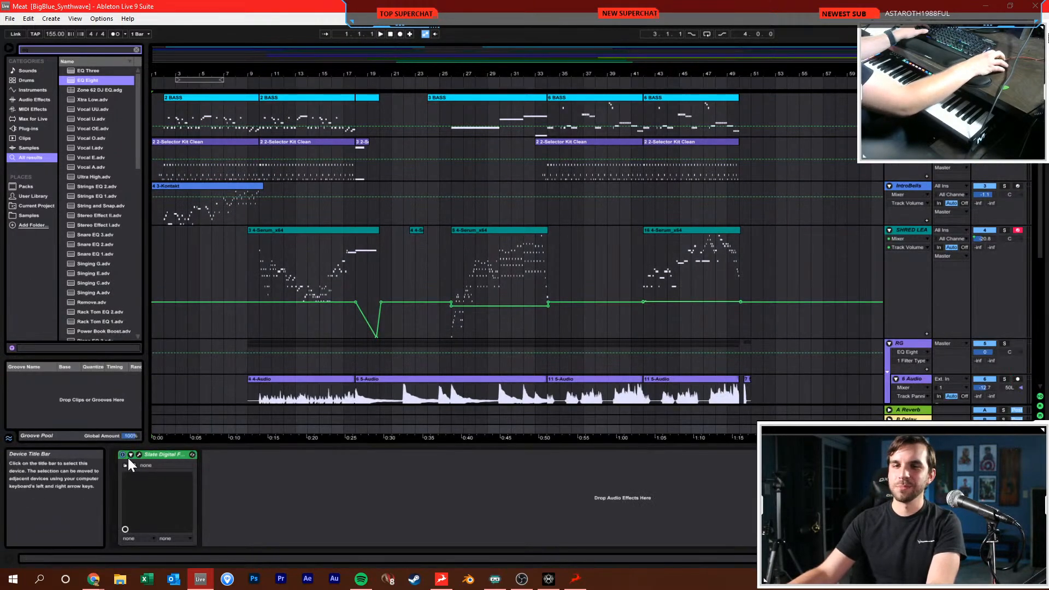
{"action": "left_click", "coordinate": [724, 212]}
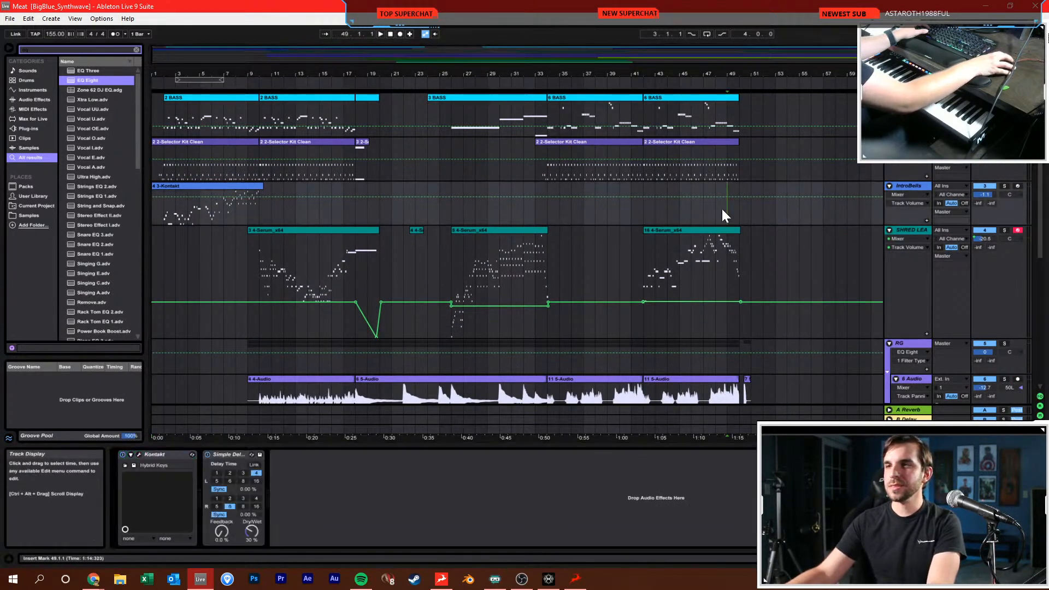
{"action": "left_click_drag", "start_coordinate": [735, 74], "coordinate": [497, 92]}
{"action": "left_click", "coordinate": [693, 112]}
{"action": "key", "text": "space"}
{"action": "key", "text": "space"}
Open the last drum clip, before bar 50, with a finer note grid and add an extra snare note at 9.3.2
{"action": "double_click", "coordinate": [599, 143]}
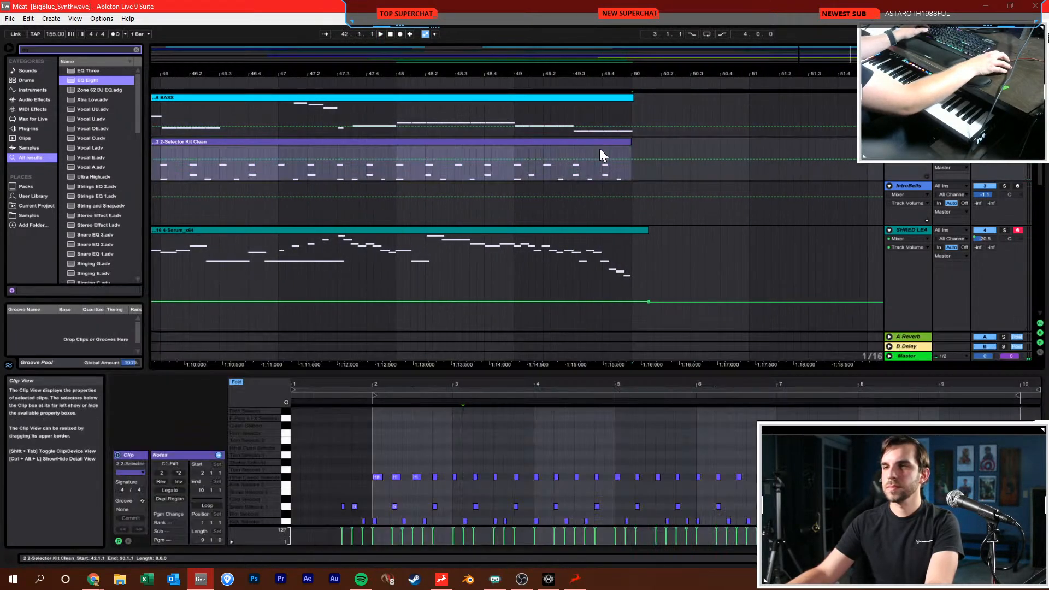
{"action": "left_click_drag", "start_coordinate": [950, 386], "coordinate": [931, 224]}
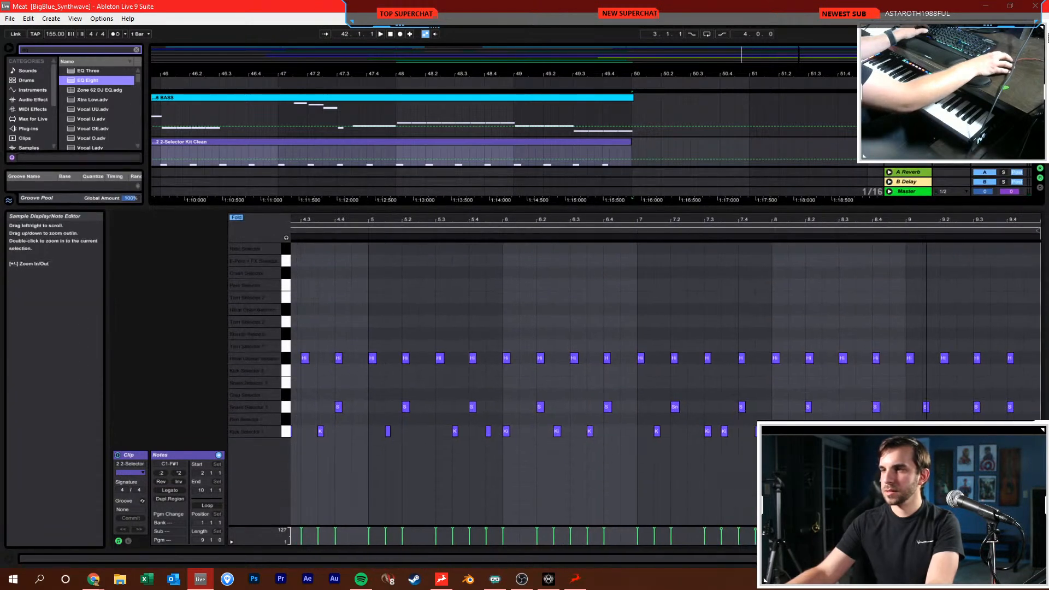
{"action": "left_click_drag", "start_coordinate": [996, 221], "coordinate": [982, 235]}
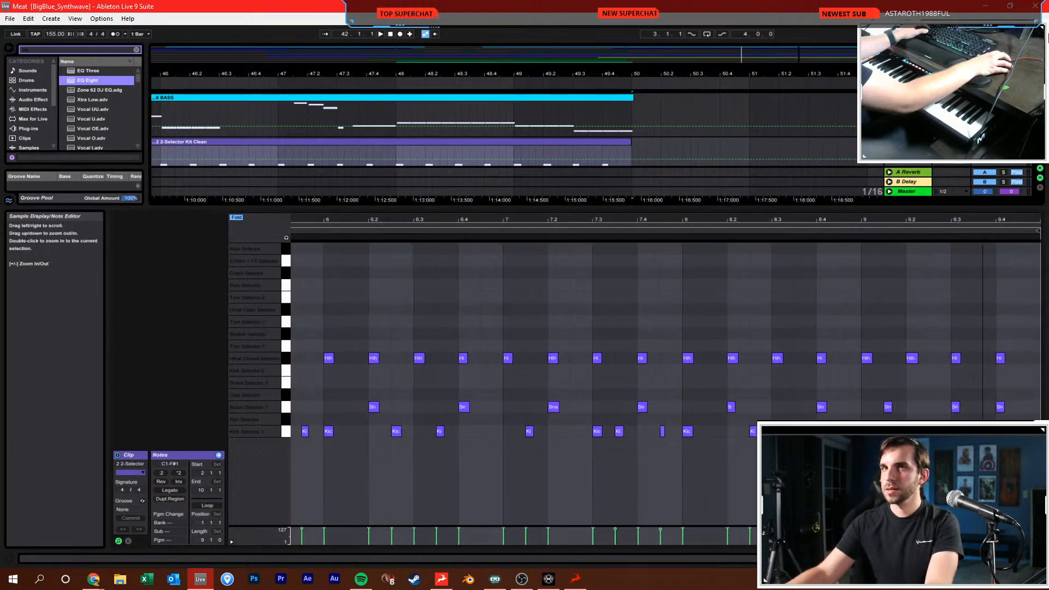
{"action": "right_click", "coordinate": [958, 302]}
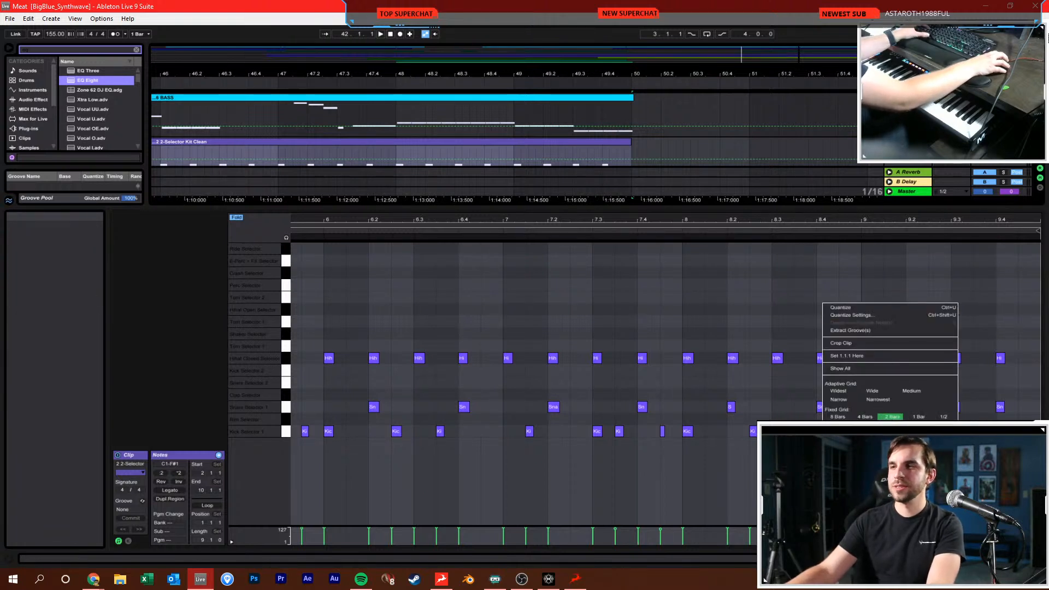
{"action": "left_click", "coordinate": [892, 425]}
{"action": "left_click", "coordinate": [959, 388]}
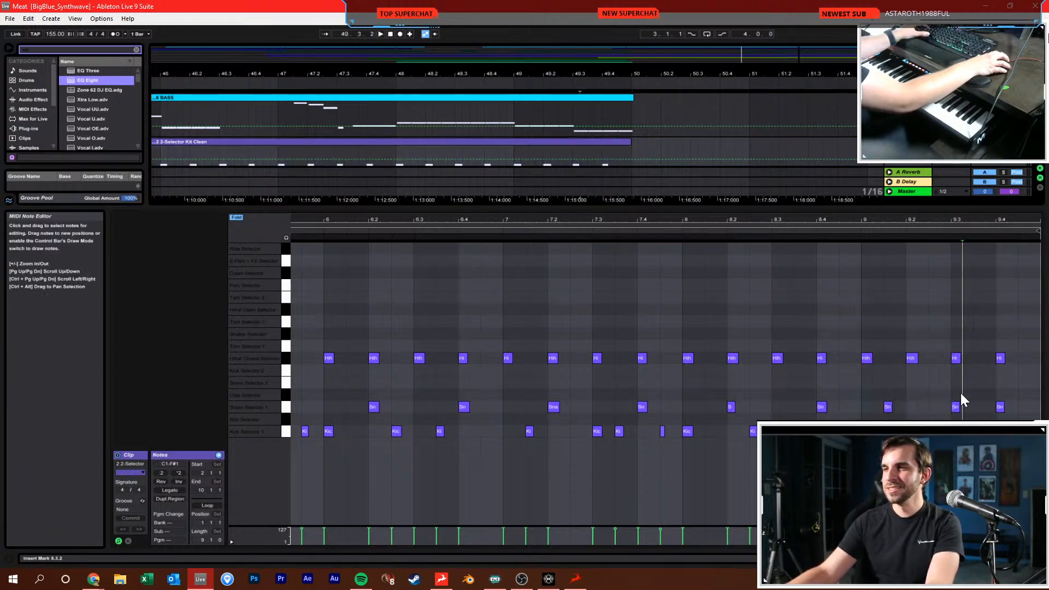
{"action": "left_click", "coordinate": [969, 407]}
{"action": "double_click", "coordinate": [968, 407]}
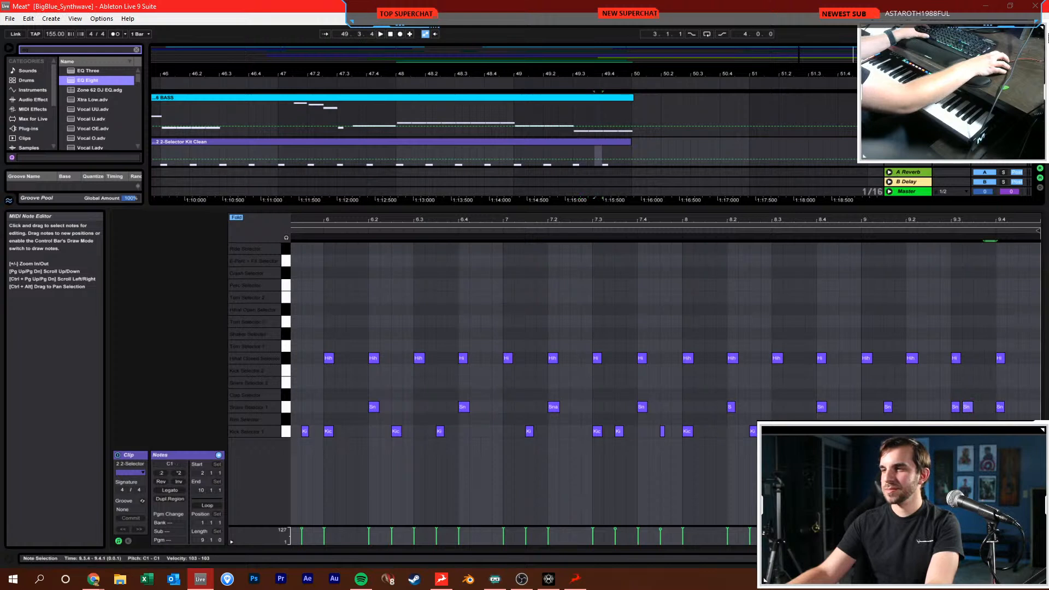
Move the closed hi-hat note at 9.4 up to the open hi-hat row and play the edited fill
{"action": "left_click", "coordinate": [1025, 389]}
{"action": "left_click_drag", "start_coordinate": [1019, 386], "coordinate": [1030, 426]}
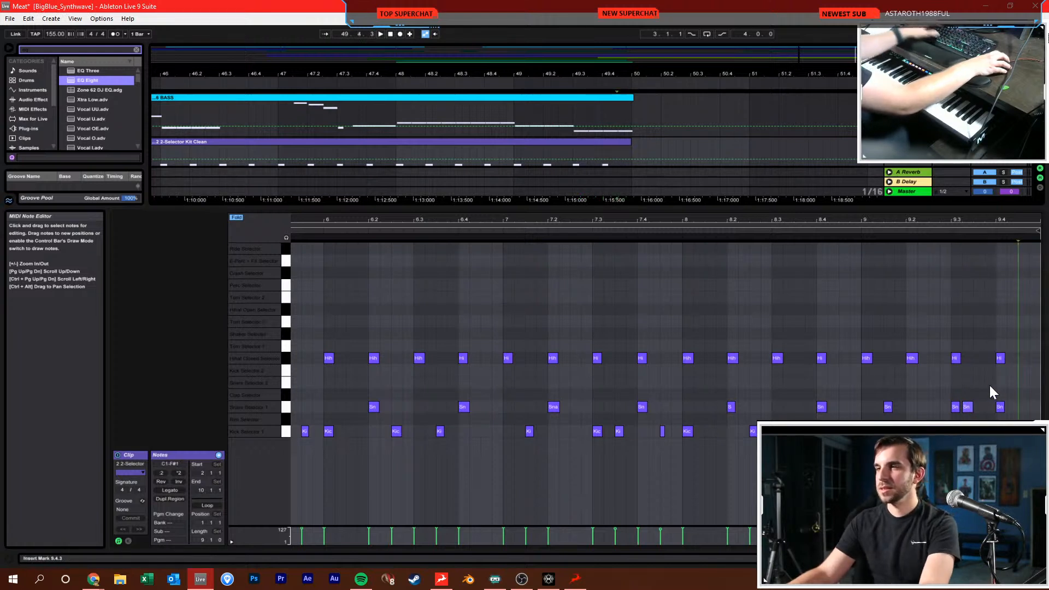
{"action": "left_click", "coordinate": [989, 389]}
{"action": "left_click_drag", "start_coordinate": [1001, 361], "coordinate": [1001, 314]}
{"action": "left_click", "coordinate": [965, 309]}
{"action": "left_click", "coordinate": [904, 236]}
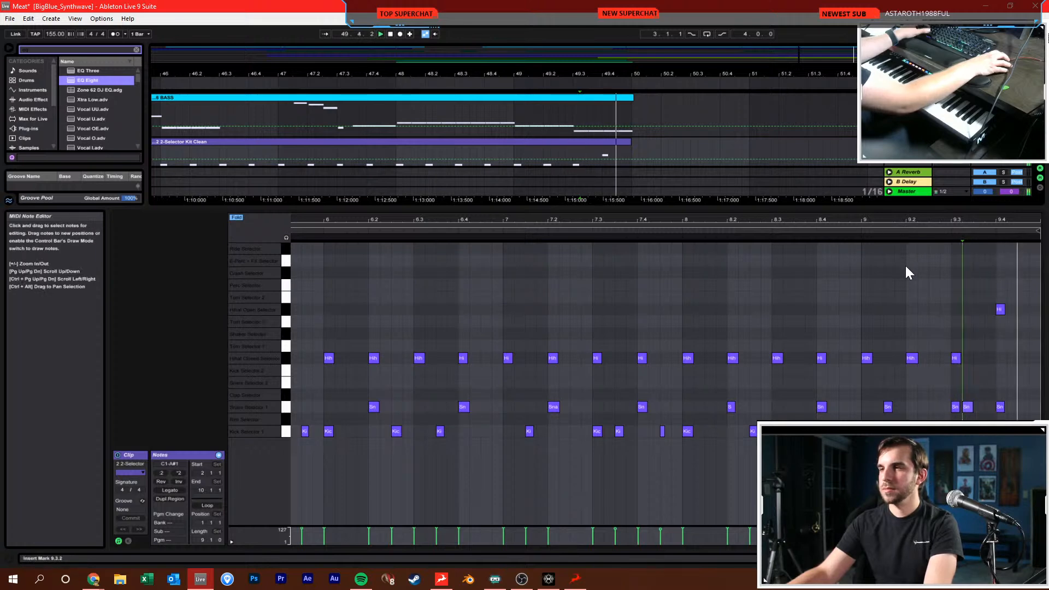
Shrink the note editor, show the whole arrangement and fold all tracks below BASS
{"action": "left_click_drag", "start_coordinate": [583, 207], "coordinate": [623, 464]}
{"action": "left_click_drag", "start_coordinate": [487, 76], "coordinate": [710, 22]}
{"action": "left_click_drag", "start_coordinate": [166, 111], "coordinate": [356, 324]}
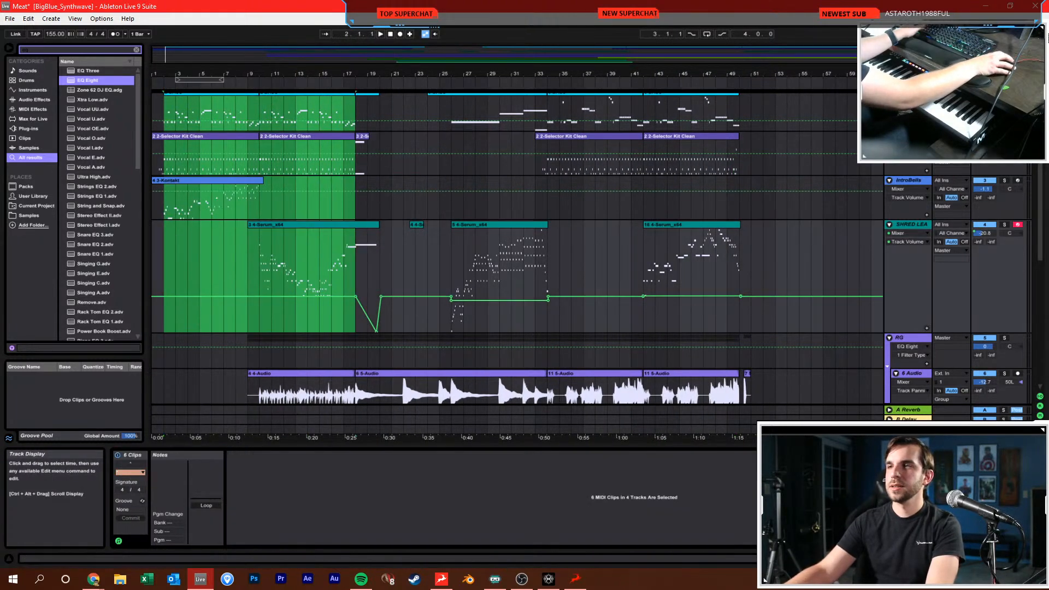
{"action": "key", "text": "ctrl+a"}
{"action": "left_click", "coordinate": [889, 136]}
{"action": "left_click", "coordinate": [889, 146]}
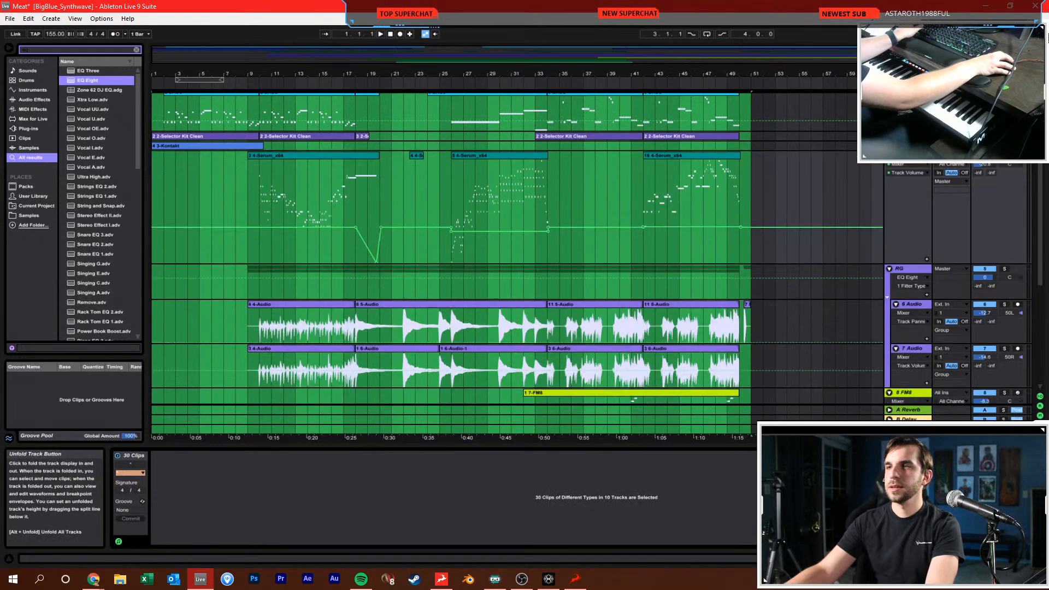
{"action": "left_click", "coordinate": [889, 162], "text": "alt"}
Try to duplicate the arrangement from bar 2 to bar 50 across the tracks
{"action": "left_click", "coordinate": [734, 176]}
{"action": "left_click_drag", "start_coordinate": [738, 173], "coordinate": [168, 93]}
{"action": "key", "text": "ctrl+d"}
{"action": "left_click", "coordinate": [463, 174]}
{"action": "left_click_drag", "start_coordinate": [401, 74], "coordinate": [629, 78]}
{"action": "left_click", "coordinate": [889, 98]}
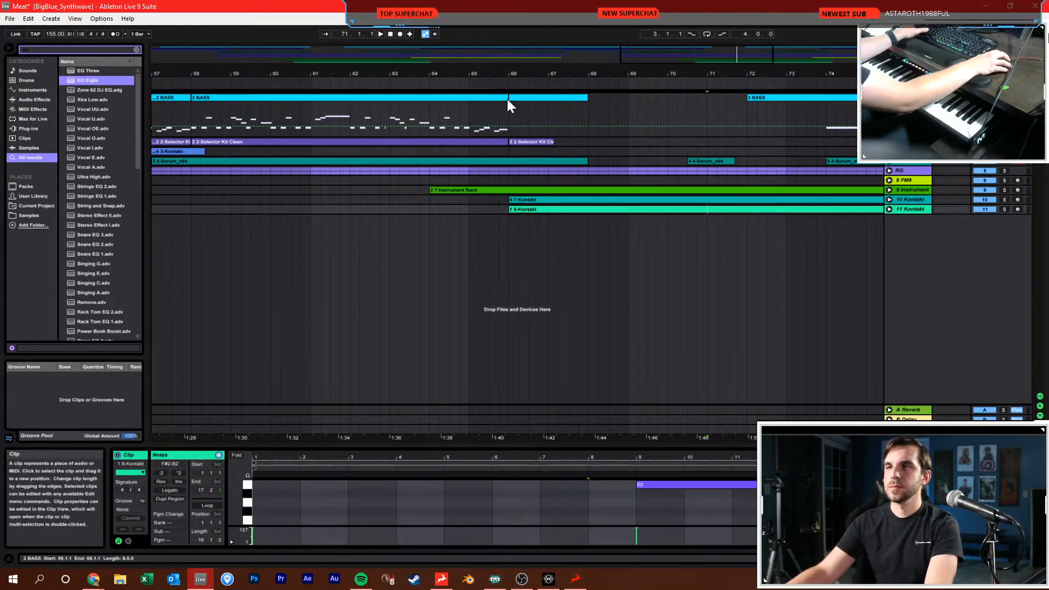
{"action": "key", "text": "ctrl+z"}
Duplicate the arrangement from bar 2 to bar 50 across all tracks so the copy fills bars 50 to 98
{"action": "left_click_drag", "start_coordinate": [375, 74], "coordinate": [730, 50]}
{"action": "key", "text": "ctrl+d"}
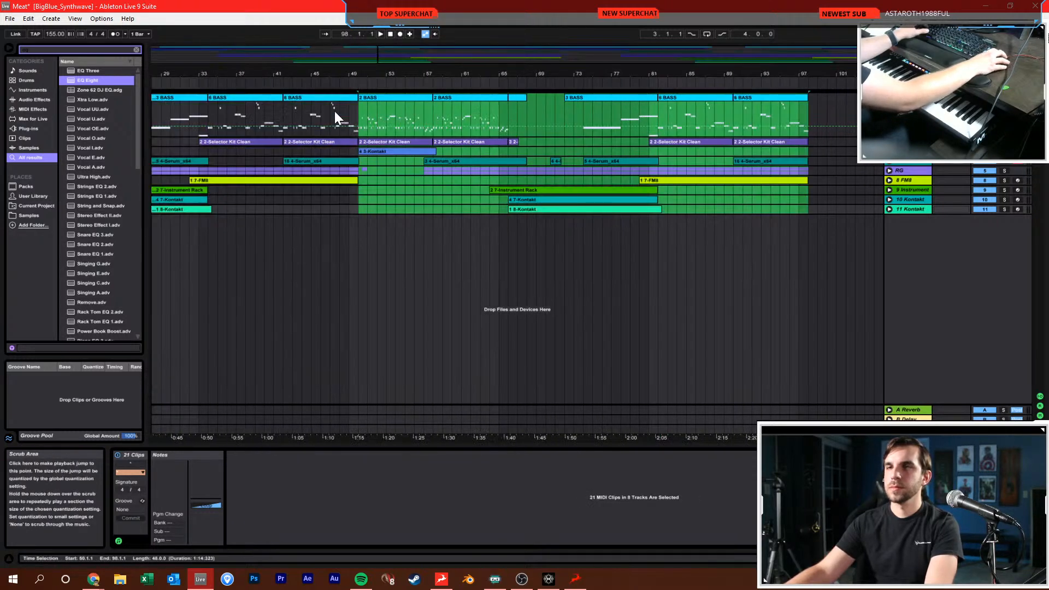
Shorten the BASS clip before bar 50 so it ends at 49.3, and save the set
{"action": "left_click", "coordinate": [351, 104]}
{"action": "mouse_move", "coordinate": [359, 74]}
{"action": "left_mouse_down"}
{"action": "mouse_move", "coordinate": [398, 98]}
{"action": "mouse_move", "coordinate": [357, 98]}
{"action": "left_mouse_up"}
{"action": "left_click", "coordinate": [367, 109]}
{"action": "key", "text": "ctrl+s"}
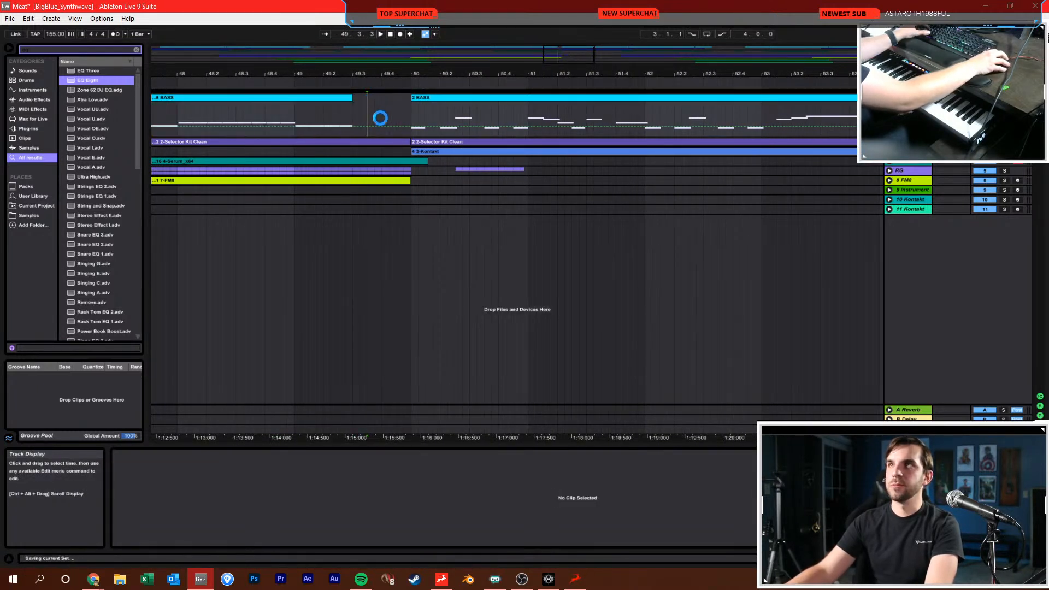
{"action": "left_click_drag", "start_coordinate": [363, 76], "coordinate": [372, 73]}
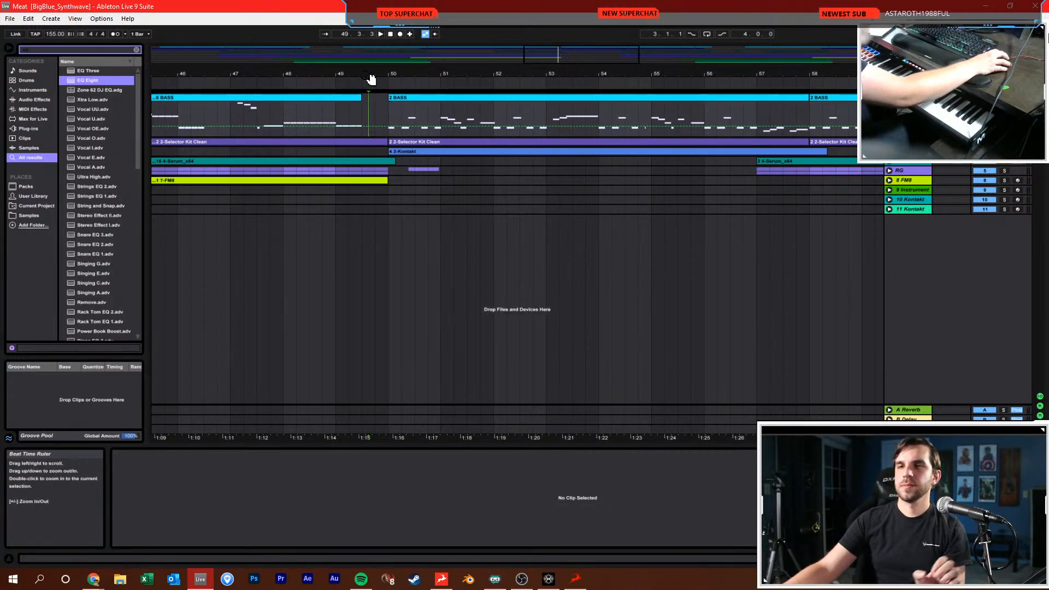
Raise the FG Level gain slightly in the Master track's Slate Digital FG-X and play the song from the start
{"action": "left_click", "coordinate": [392, 33]}
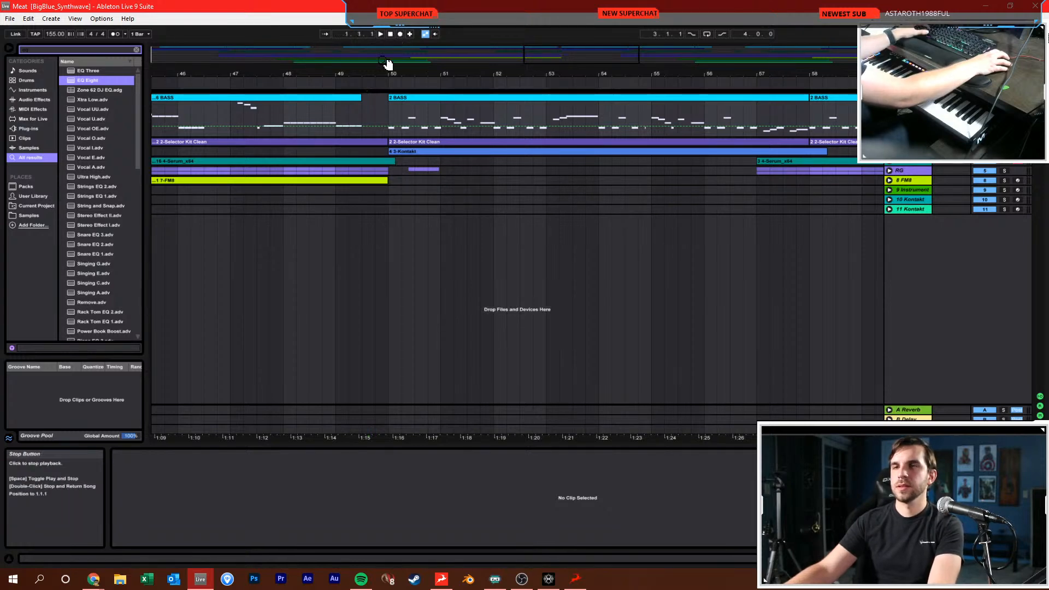
{"action": "left_click_drag", "start_coordinate": [384, 75], "coordinate": [384, 60]}
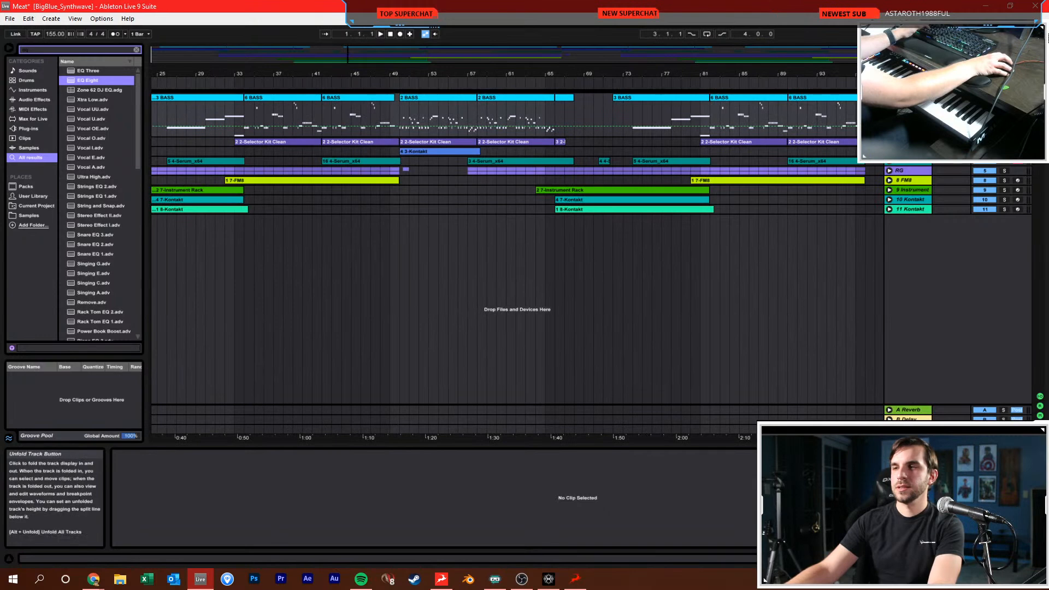
{"action": "left_click", "coordinate": [899, 396]}
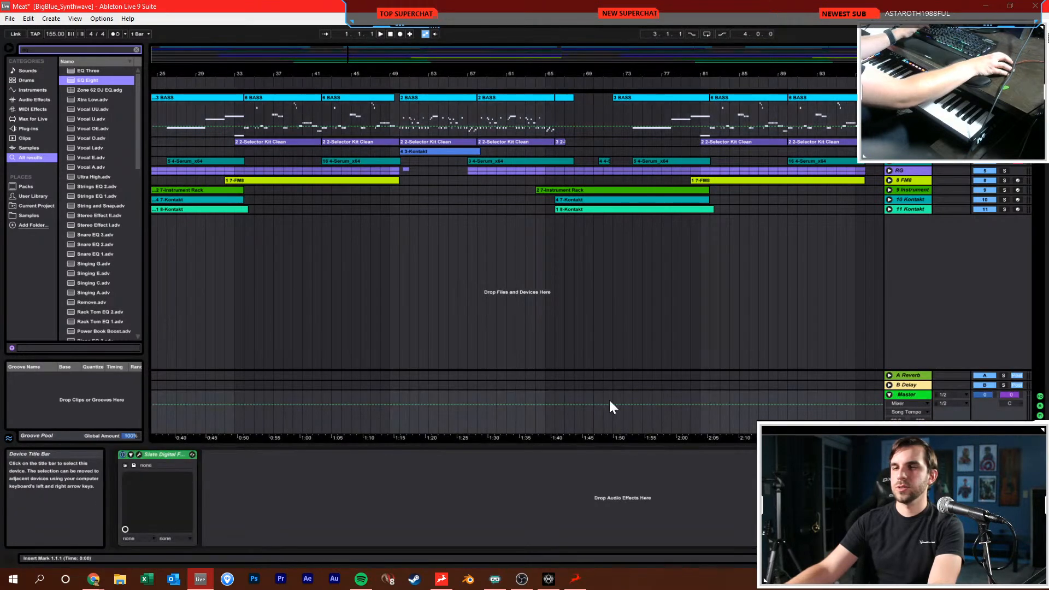
{"action": "left_click", "coordinate": [139, 454]}
{"action": "left_click_drag", "start_coordinate": [505, 311], "coordinate": [499, 291]}
{"action": "key", "text": "space"}
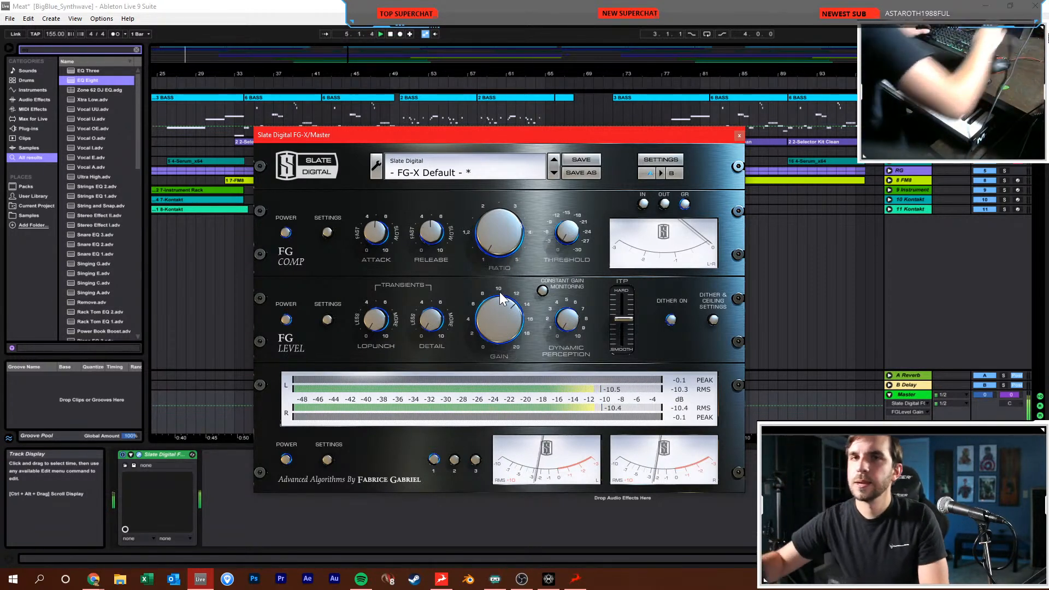
{"action": "left_click", "coordinate": [739, 135]}
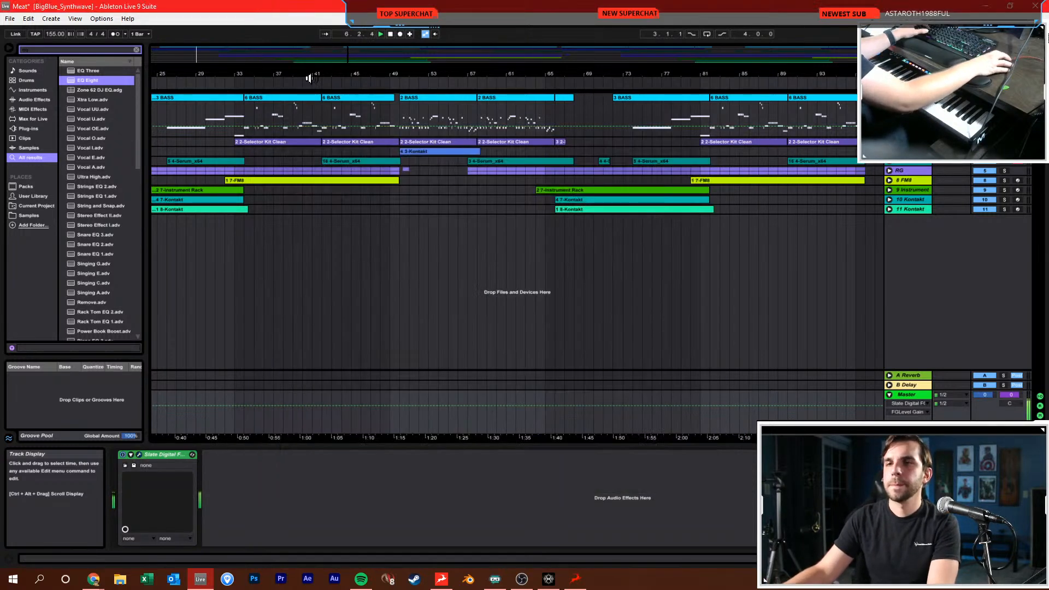
Save the set and return the playback position to the start of the song
{"action": "left_click", "coordinate": [447, 209]}
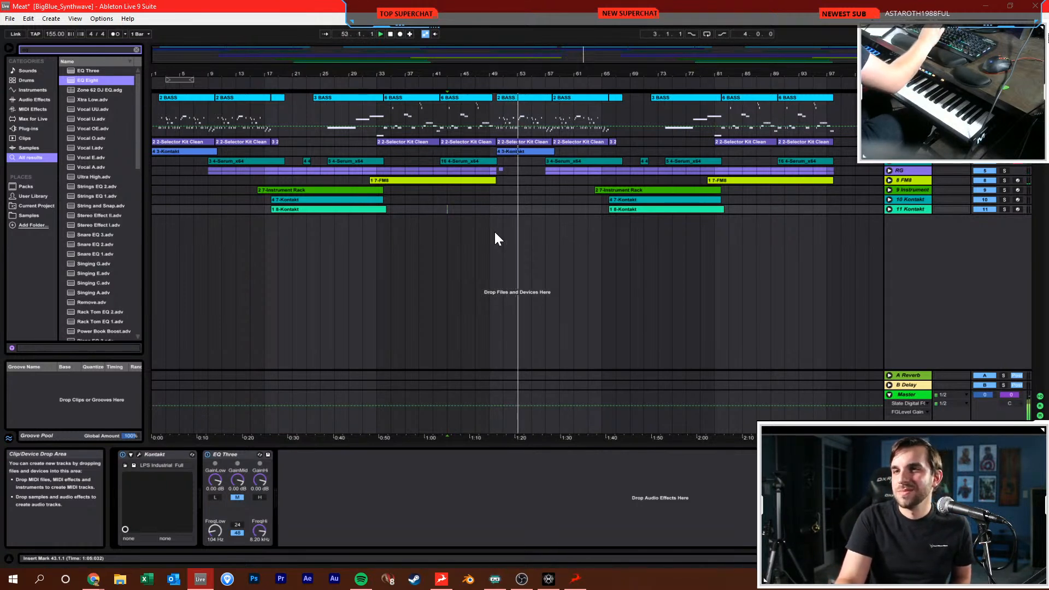
{"action": "key", "text": "ctrl+s"}
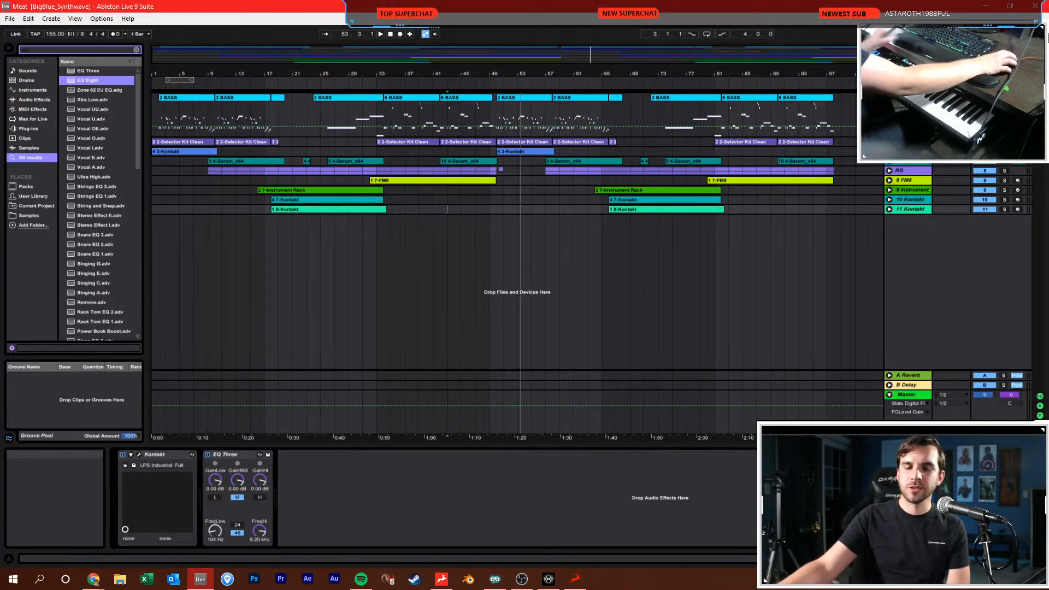
{"action": "left_click", "coordinate": [486, 209]}
{"action": "double_click", "coordinate": [392, 32]}
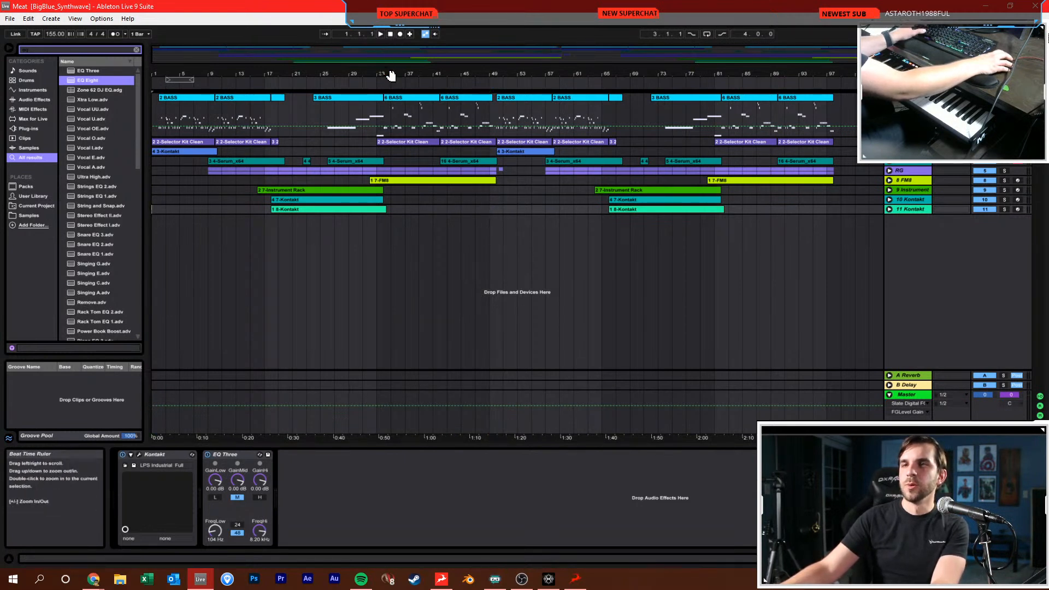
{"action": "left_click_drag", "start_coordinate": [391, 77], "coordinate": [389, 74]}
{"action": "left_click", "coordinate": [486, 209]}
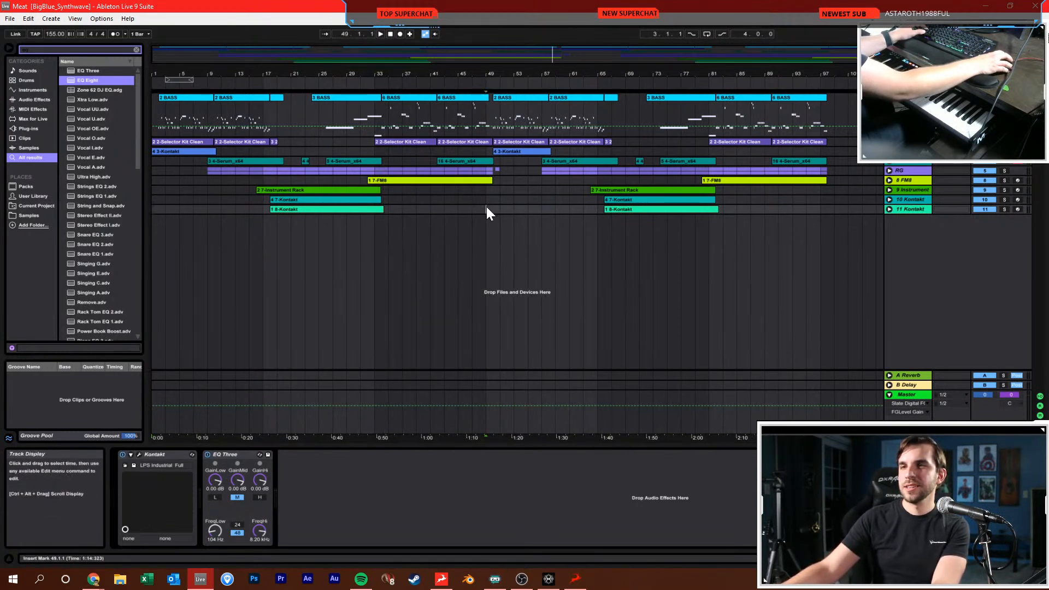
{"action": "left_click", "coordinate": [512, 209]}
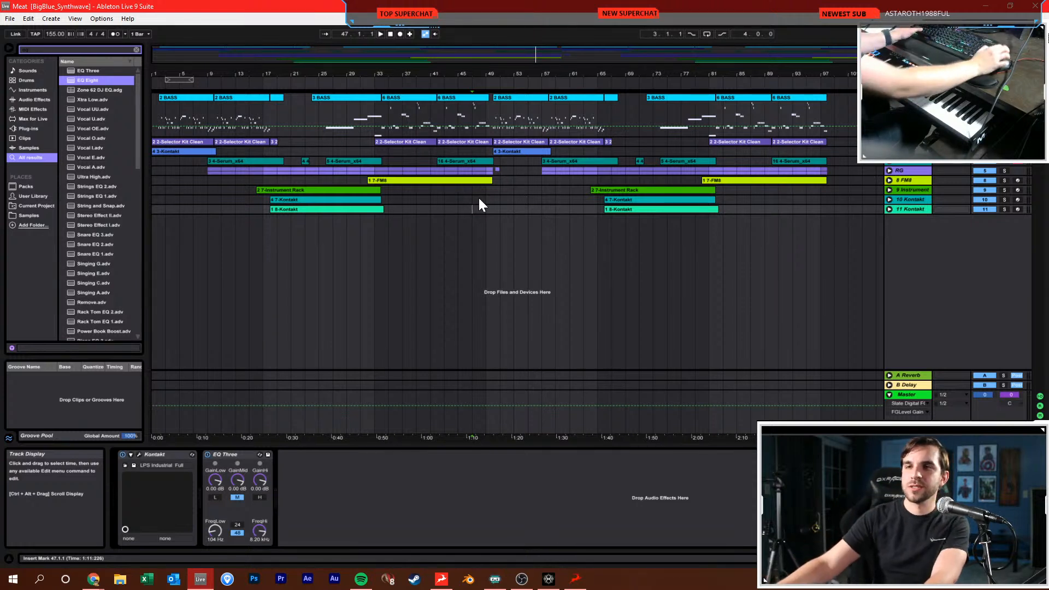
{"action": "left_click", "coordinate": [517, 207]}
{"action": "left_click", "coordinate": [525, 202]}
{"action": "left_click", "coordinate": [525, 203]}
{"action": "left_click", "coordinate": [525, 208]}
{"action": "left_click", "coordinate": [390, 34]}
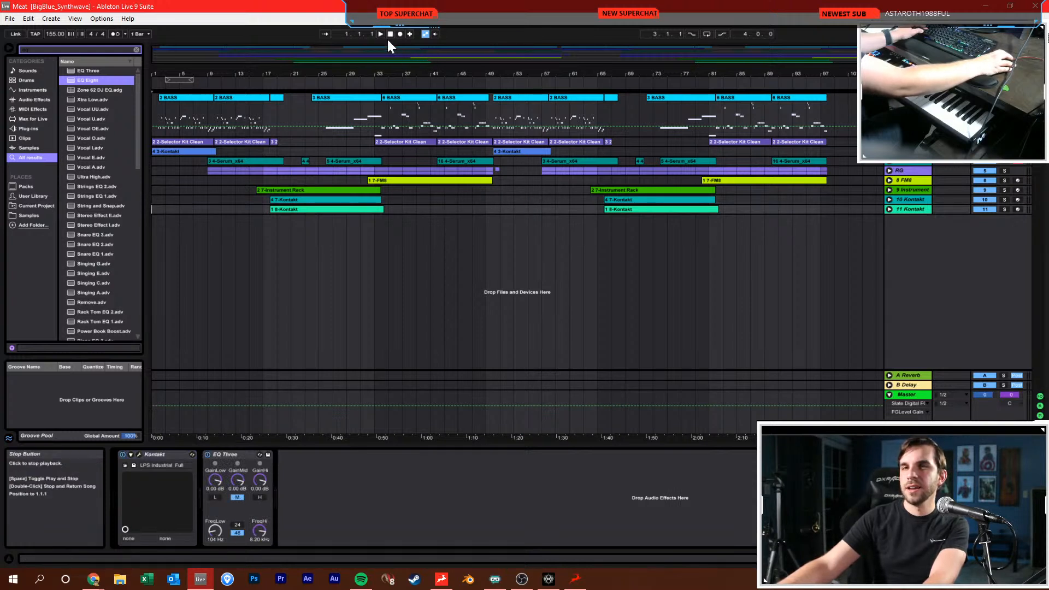
{"action": "left_click", "coordinate": [523, 230]}
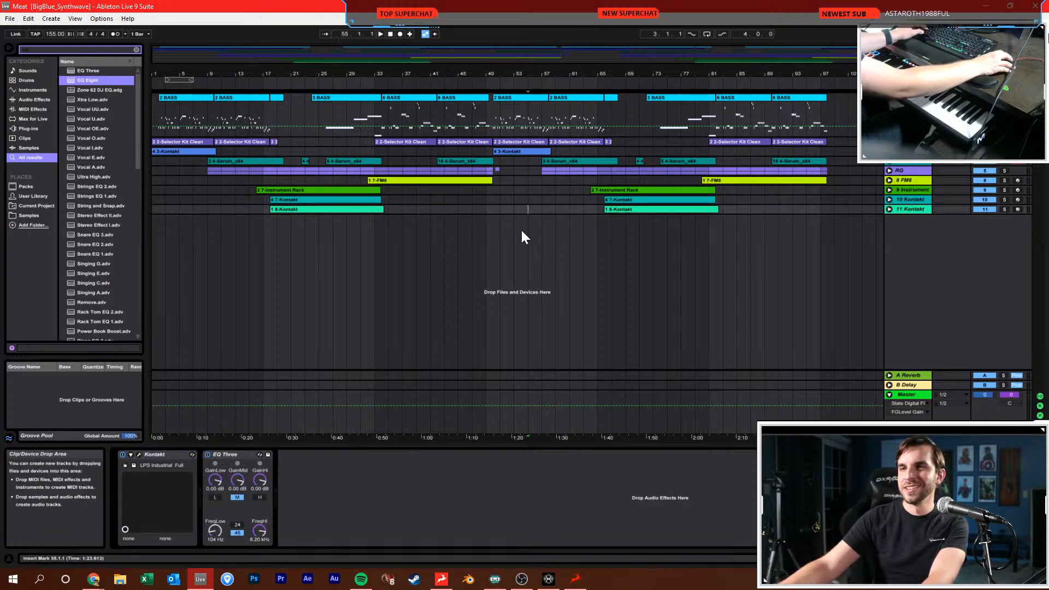
{"action": "left_click", "coordinate": [501, 210]}
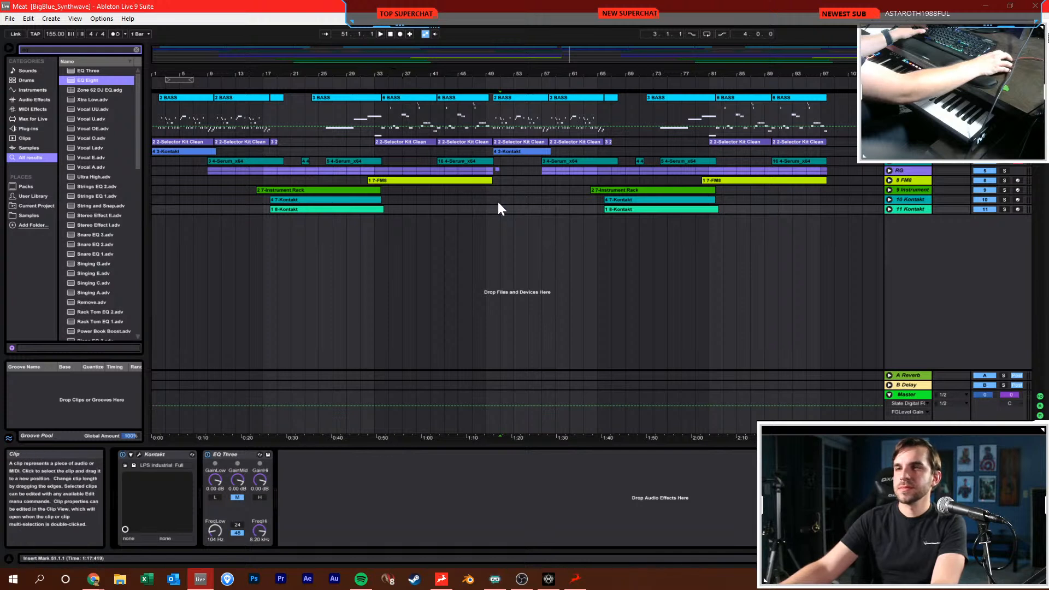
{"action": "left_click", "coordinate": [486, 208]}
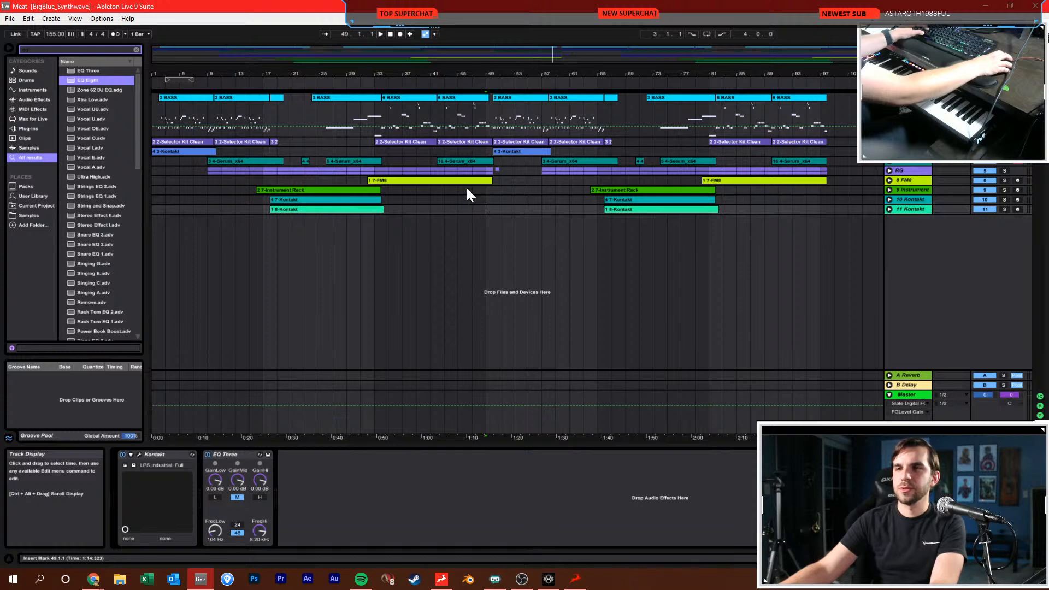
Create a new Live set and show its Arrangement View
{"action": "key", "text": "ctrl+n"}
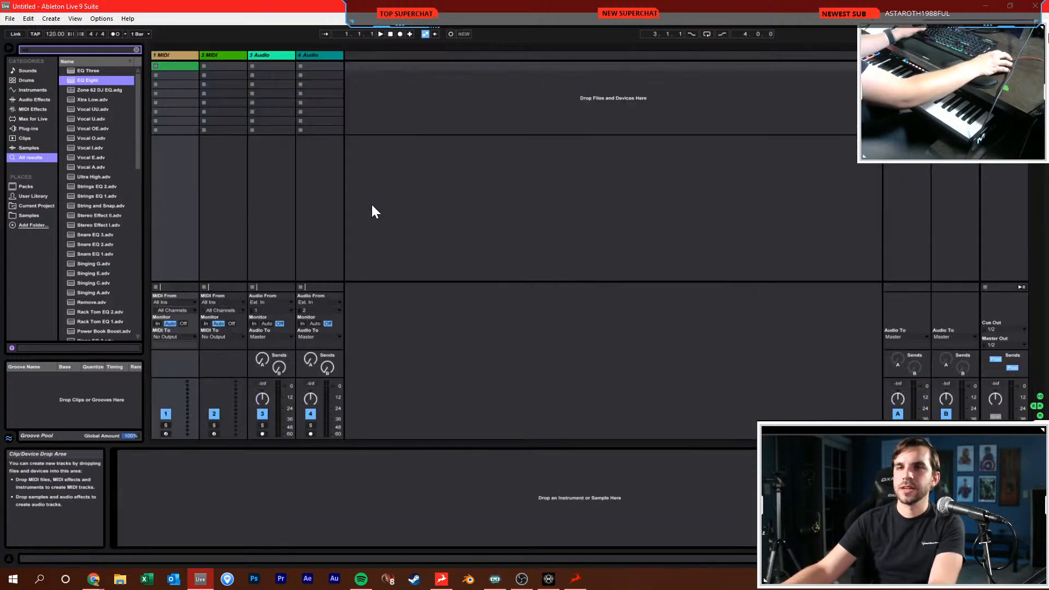
{"action": "key", "text": "Tab"}
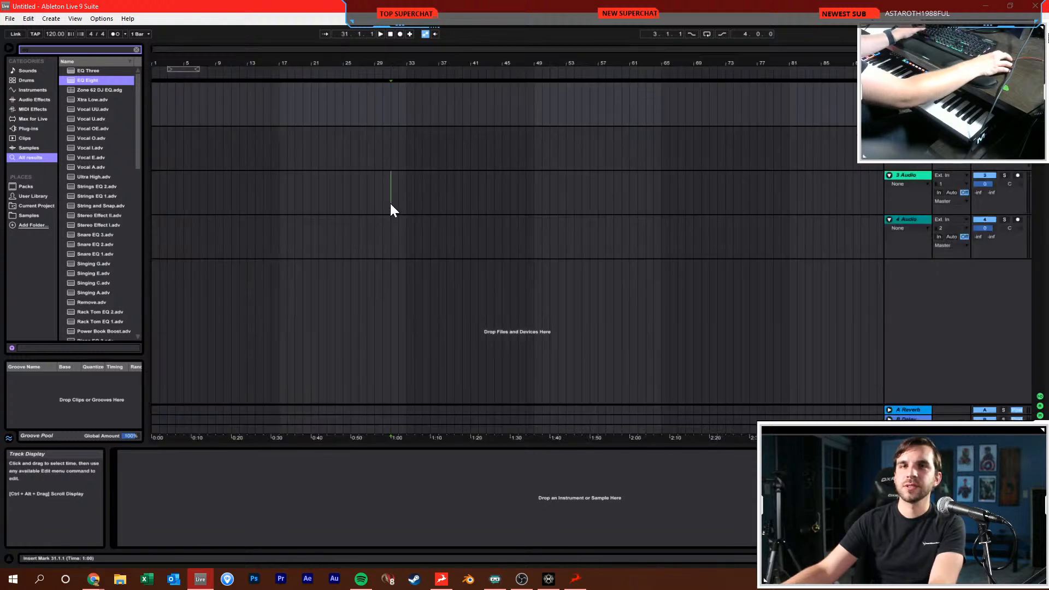
{"action": "left_click", "coordinate": [391, 212]}
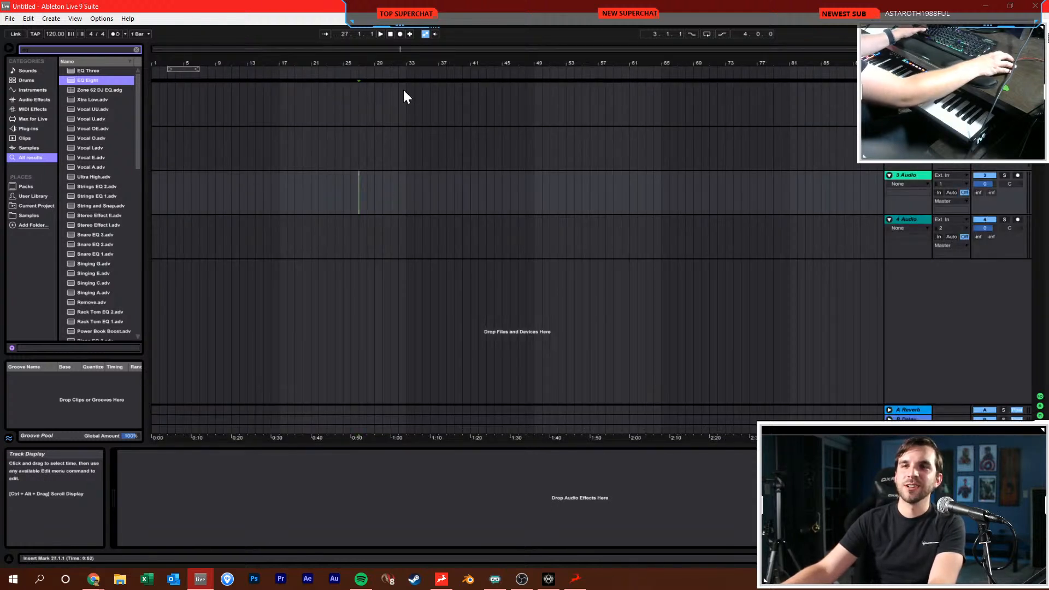
{"action": "left_click", "coordinate": [390, 34]}
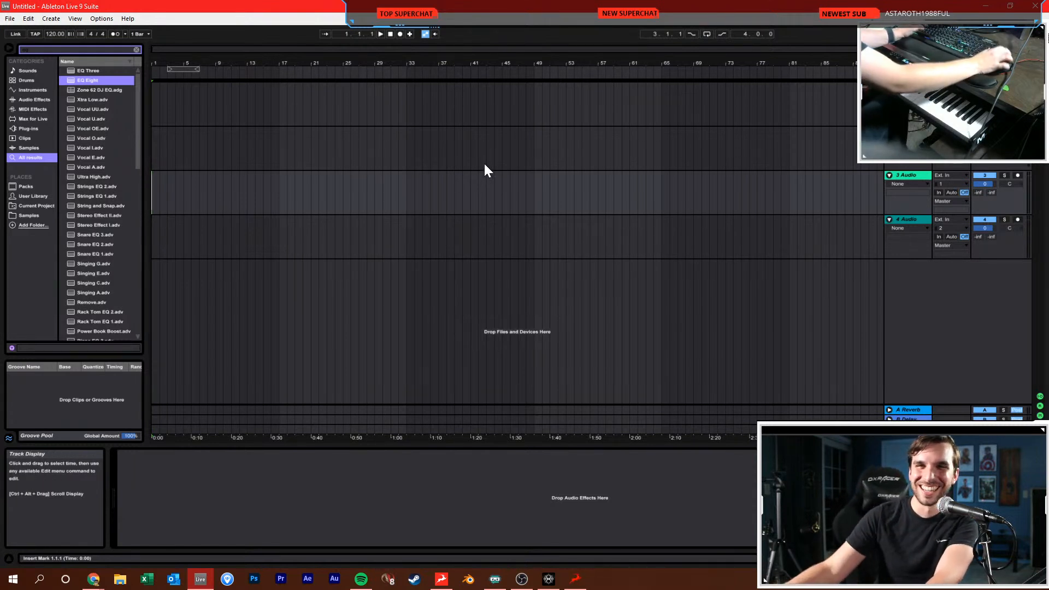
{"action": "left_click", "coordinate": [399, 153]}
{"action": "left_click", "coordinate": [374, 235]}
{"action": "left_click", "coordinate": [351, 117]}
{"action": "left_click", "coordinate": [340, 156]}
{"action": "left_click", "coordinate": [328, 181]}
{"action": "left_click", "coordinate": [316, 223]}
{"action": "left_click", "coordinate": [315, 189]}
{"action": "left_click", "coordinate": [314, 135]}
{"action": "left_click", "coordinate": [314, 116]}
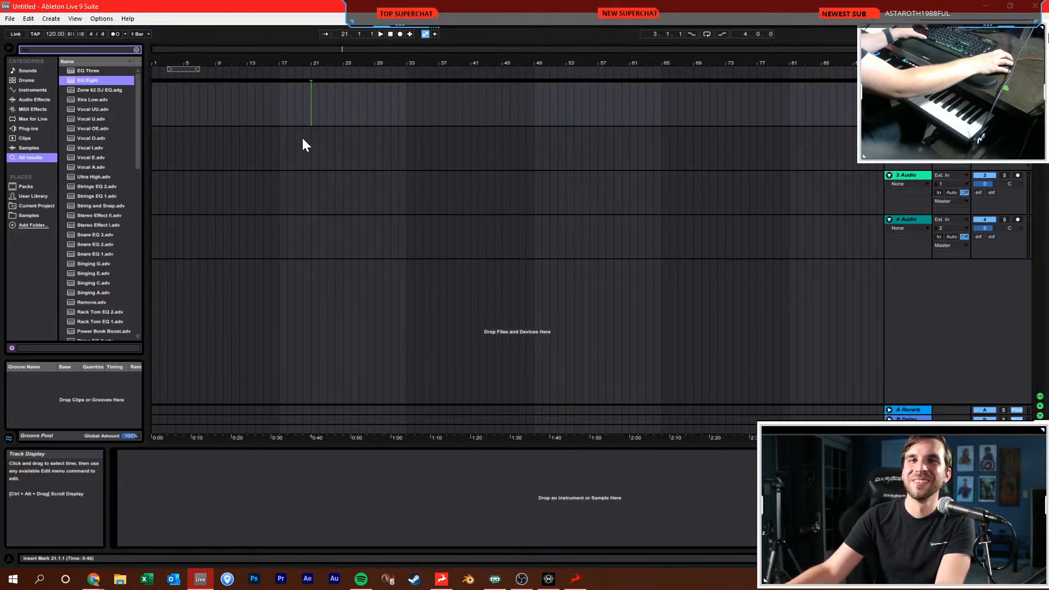
Return the insert marker to the start of the first track in the empty arrangement
{"action": "left_click", "coordinate": [303, 138]}
{"action": "left_click", "coordinate": [292, 190]}
{"action": "left_click", "coordinate": [295, 220]}
{"action": "left_click", "coordinate": [389, 34]}
{"action": "left_click", "coordinate": [154, 98]}
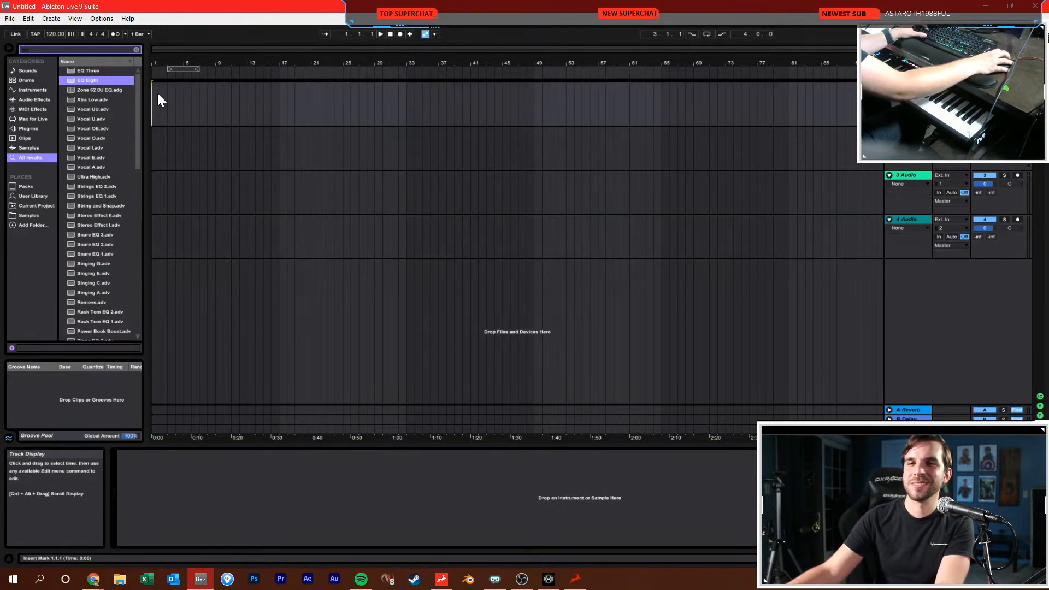
{"action": "left_click_drag", "start_coordinate": [157, 62], "coordinate": [156, 80]}
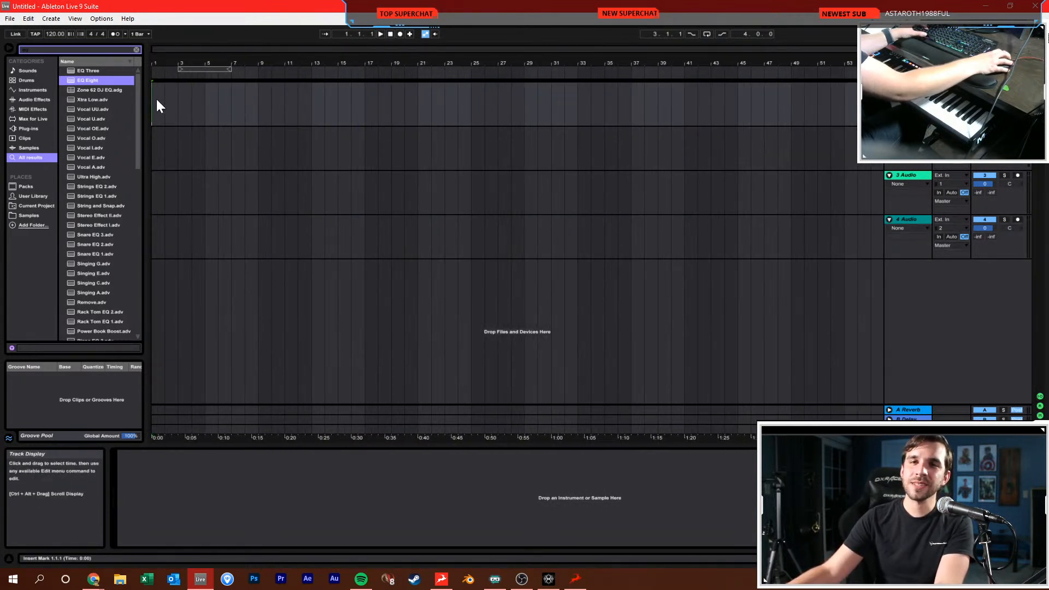
Search the browser for "fm8" and load the FM8 instrument onto the first MIDI track
{"action": "left_click", "coordinate": [135, 50]}
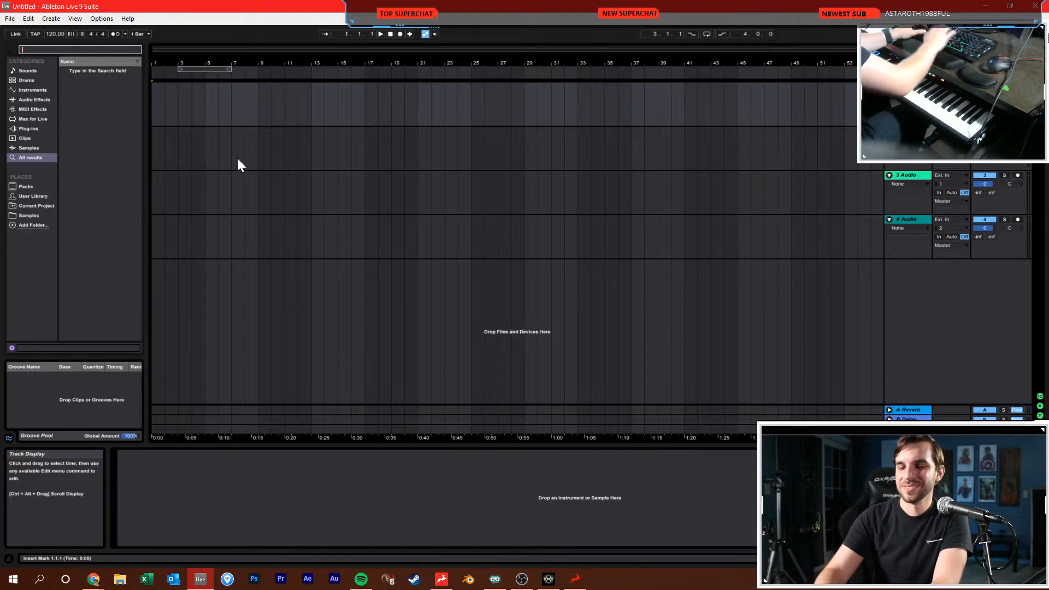
{"action": "type", "text": "fm8"}
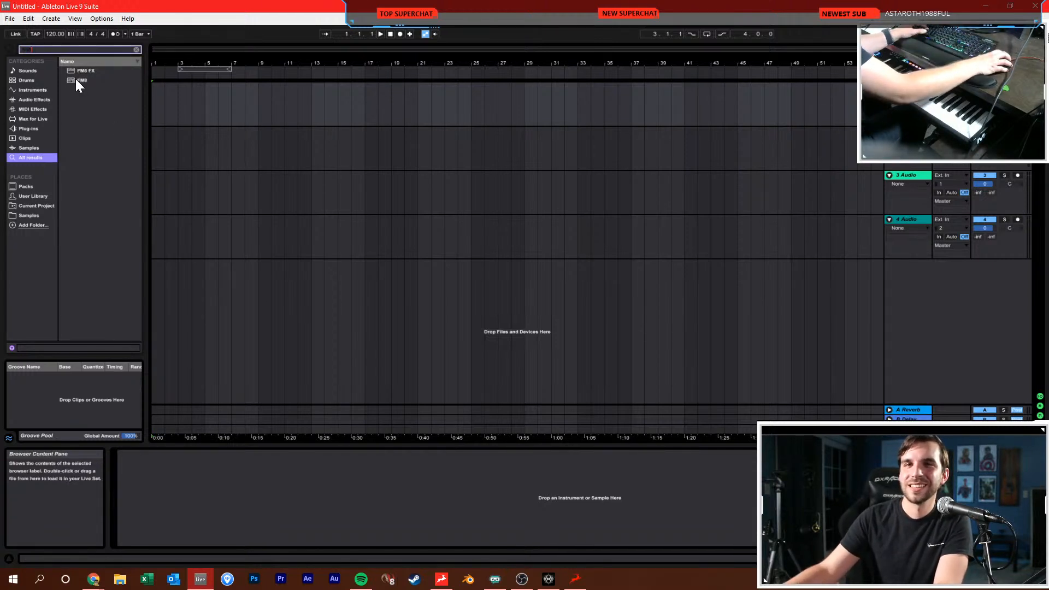
{"action": "left_click_drag", "start_coordinate": [77, 80], "coordinate": [212, 106]}
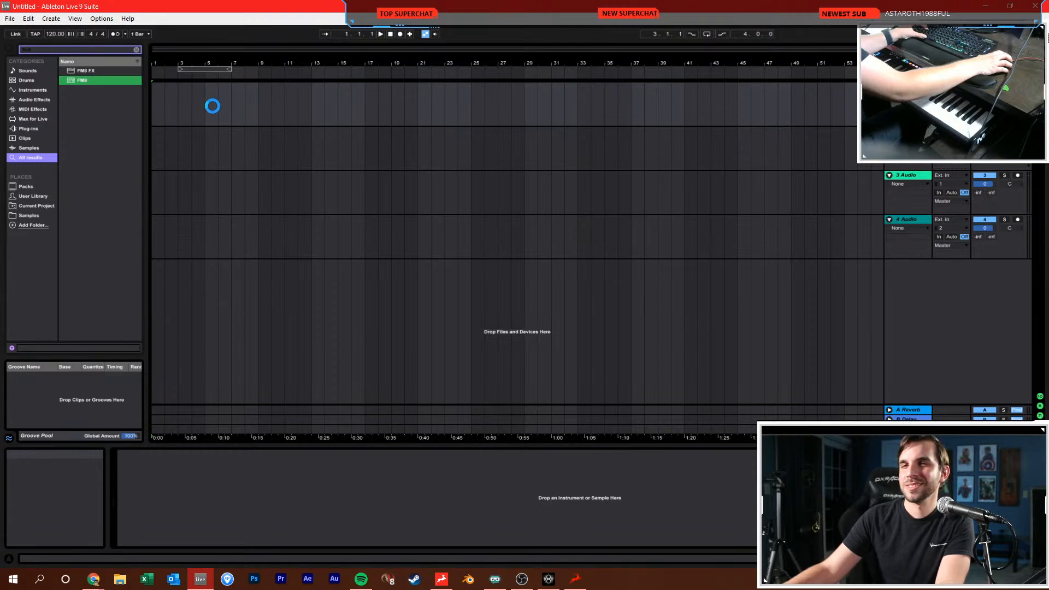
{"action": "left_click_drag", "start_coordinate": [557, 247], "coordinate": [336, 96]}
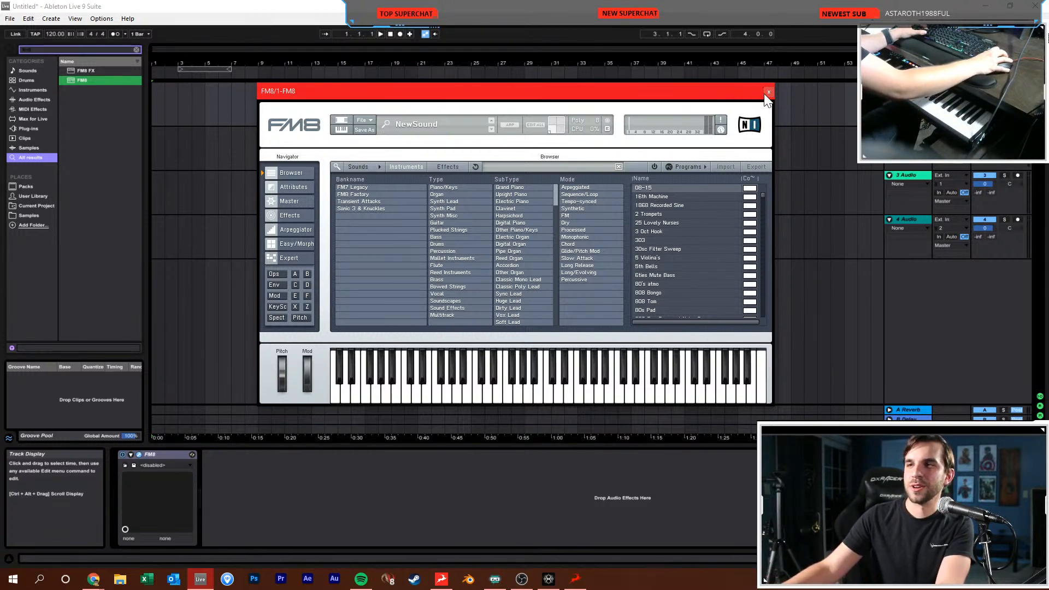
{"action": "left_click_drag", "start_coordinate": [764, 92], "coordinate": [745, 94]}
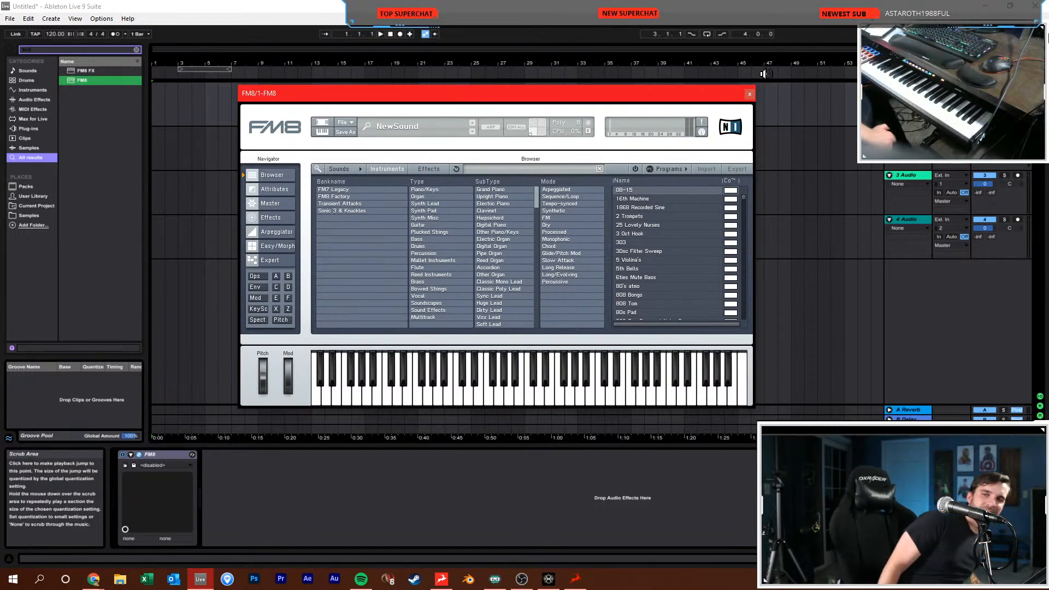
Load Toneforge - Misha Mansoor onto the 3 Audio track, then arm the track with input monitoring set to In
{"action": "left_click", "coordinate": [136, 49]}
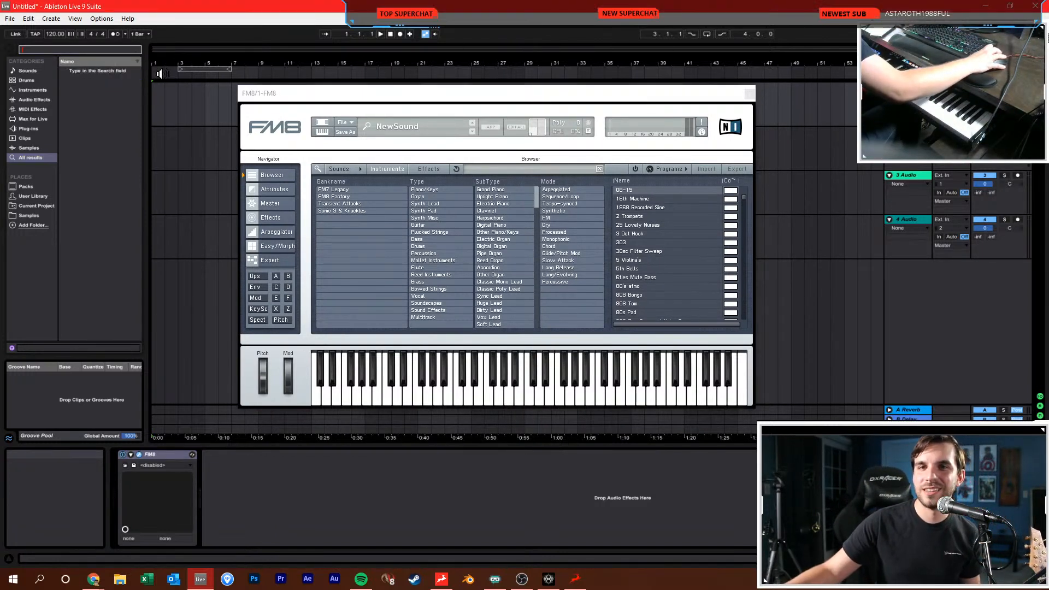
{"action": "type", "text": "tonef"}
{"action": "left_click_drag", "start_coordinate": [102, 69], "coordinate": [186, 211]}
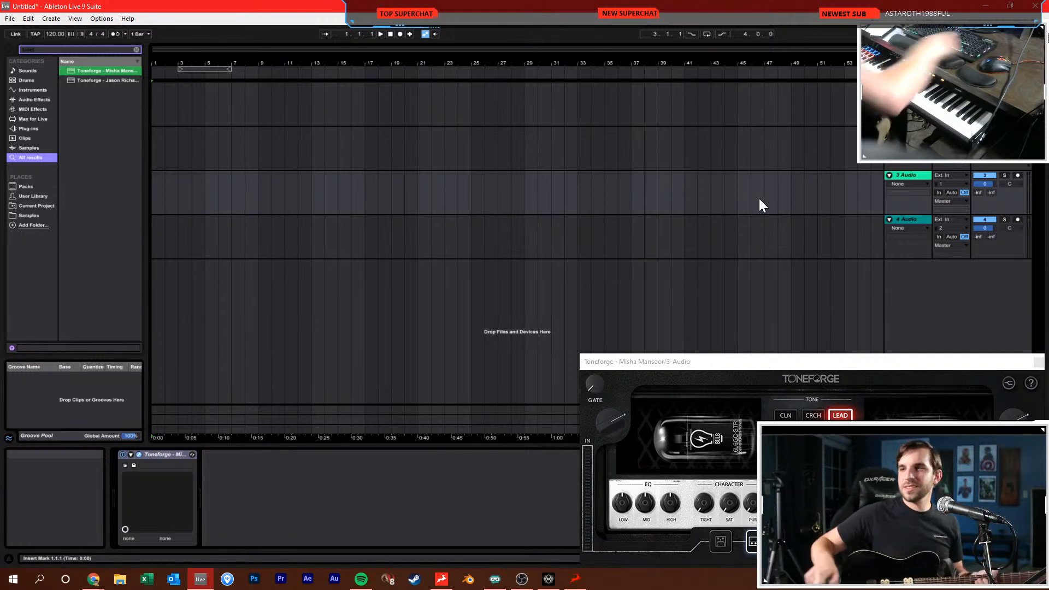
{"action": "left_click", "coordinate": [1017, 174]}
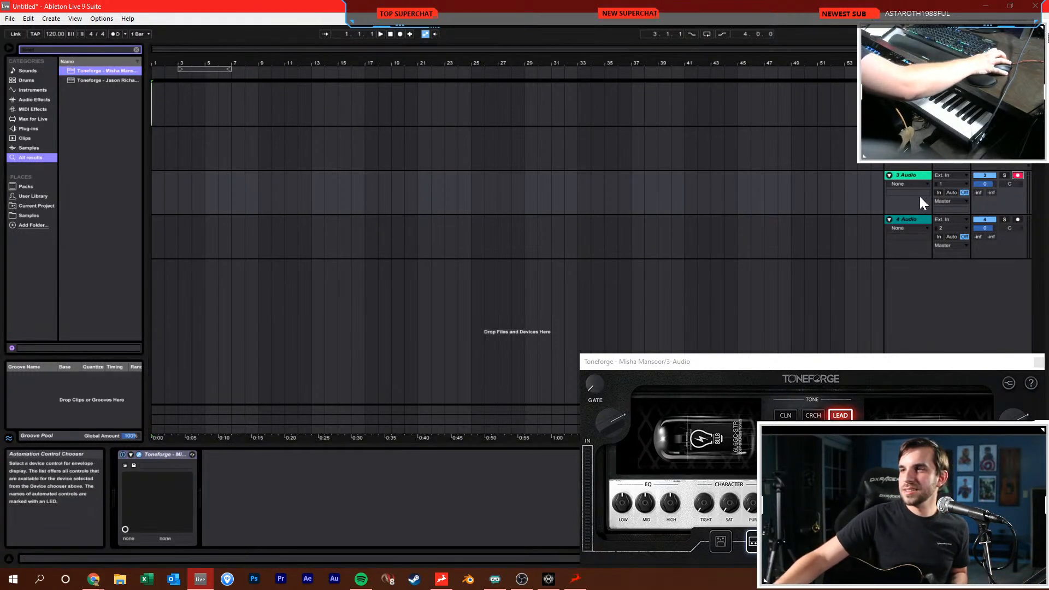
{"action": "left_click", "coordinate": [939, 193]}
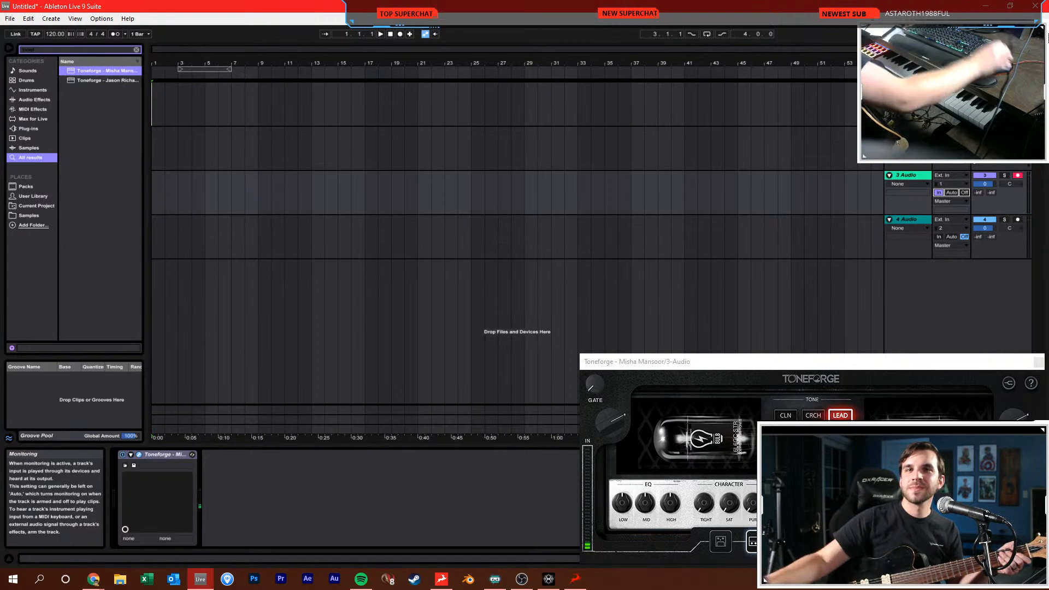
Close the Toneforge and FM8 plug-in windows and return the playback position to the start of the song
{"action": "left_click_drag", "start_coordinate": [780, 360], "coordinate": [535, 240]}
{"action": "left_click", "coordinate": [795, 244]}
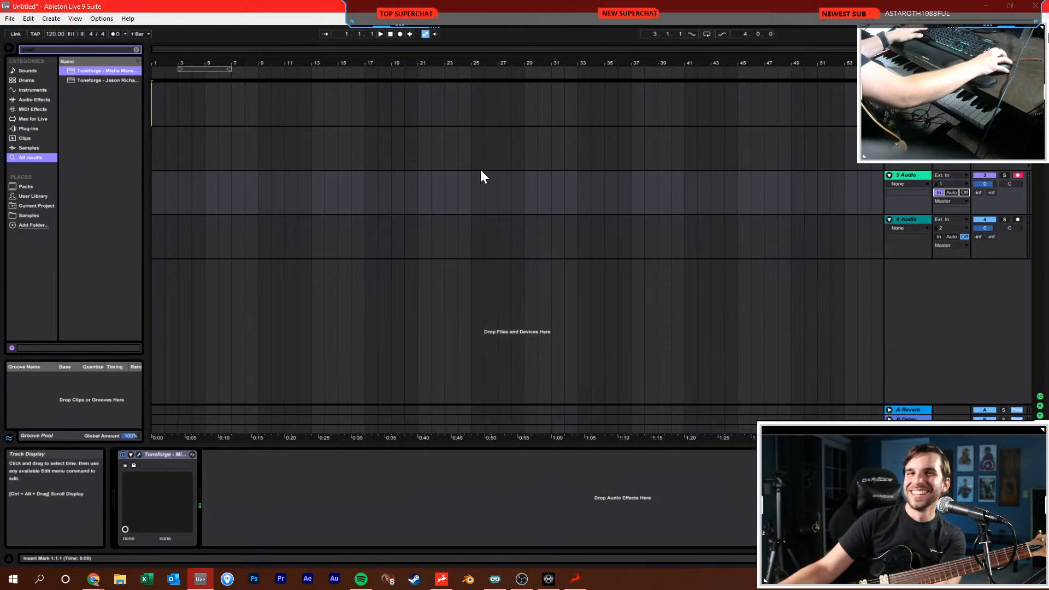
{"action": "left_click", "coordinate": [457, 139]}
{"action": "left_click", "coordinate": [390, 35]}
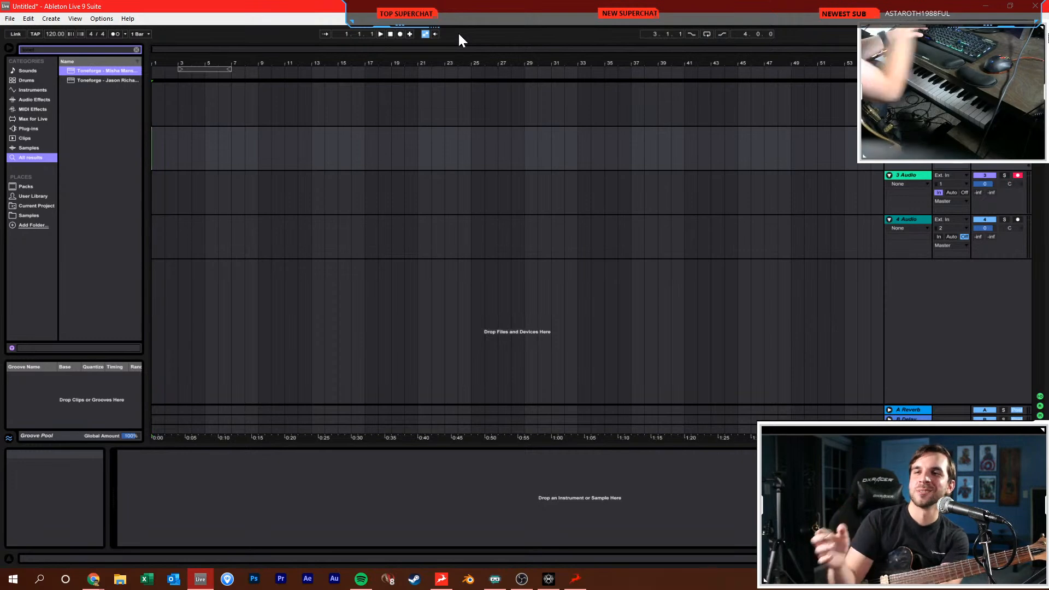
{"action": "left_click", "coordinate": [473, 112]}
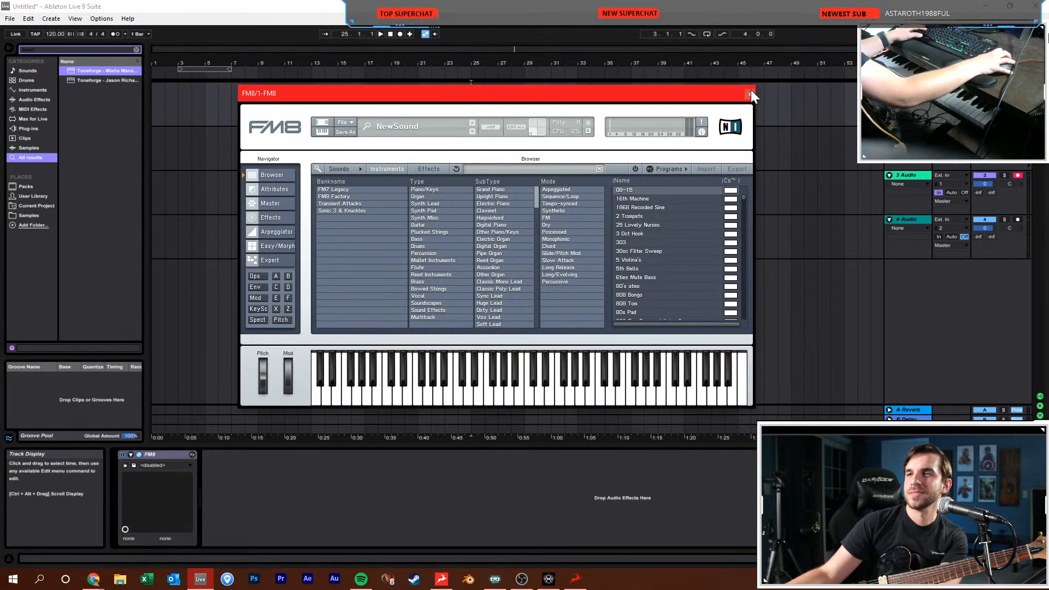
{"action": "left_click", "coordinate": [751, 94]}
{"action": "left_click", "coordinate": [390, 34]}
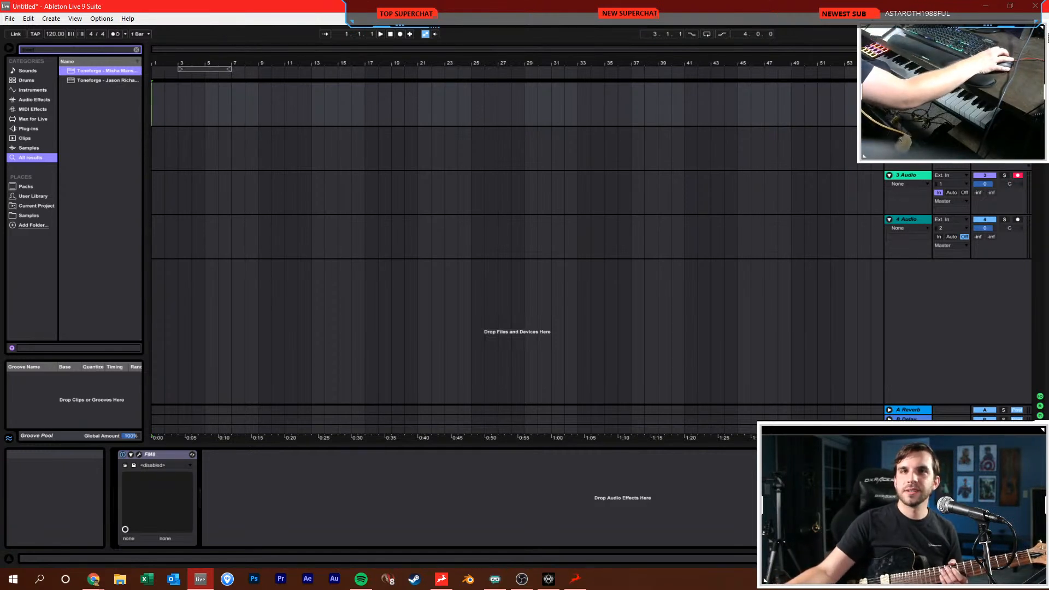
Switch to Chrome, listen to the "X Zone Third Boss Sonic Advance Music Extended HD" video on YouTube, and close its window
{"action": "key", "text": "alt+Tab"}
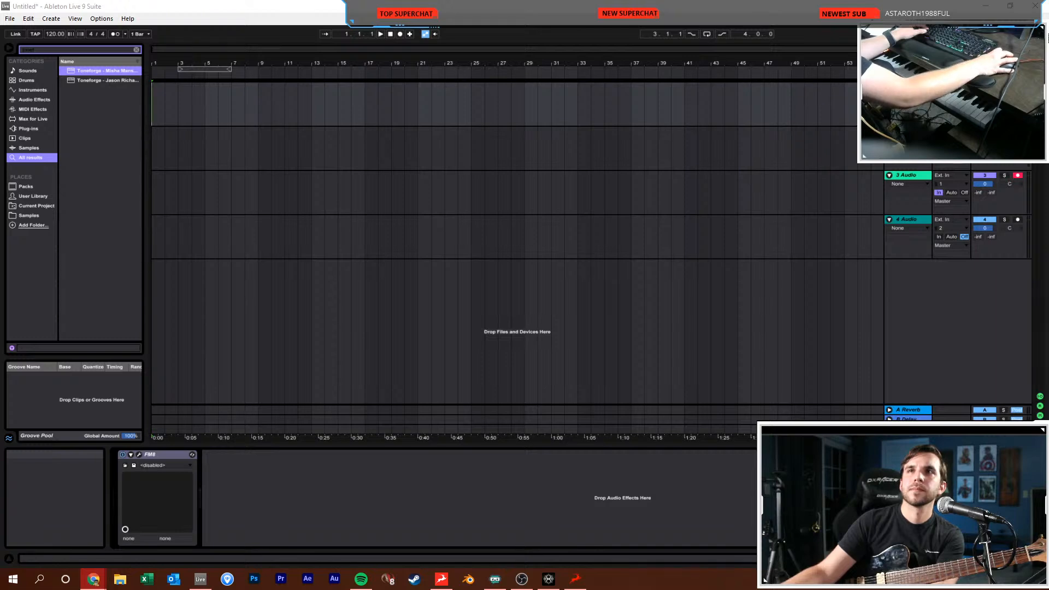
{"action": "left_click_drag", "start_coordinate": [425, 0], "coordinate": [466, 138]}
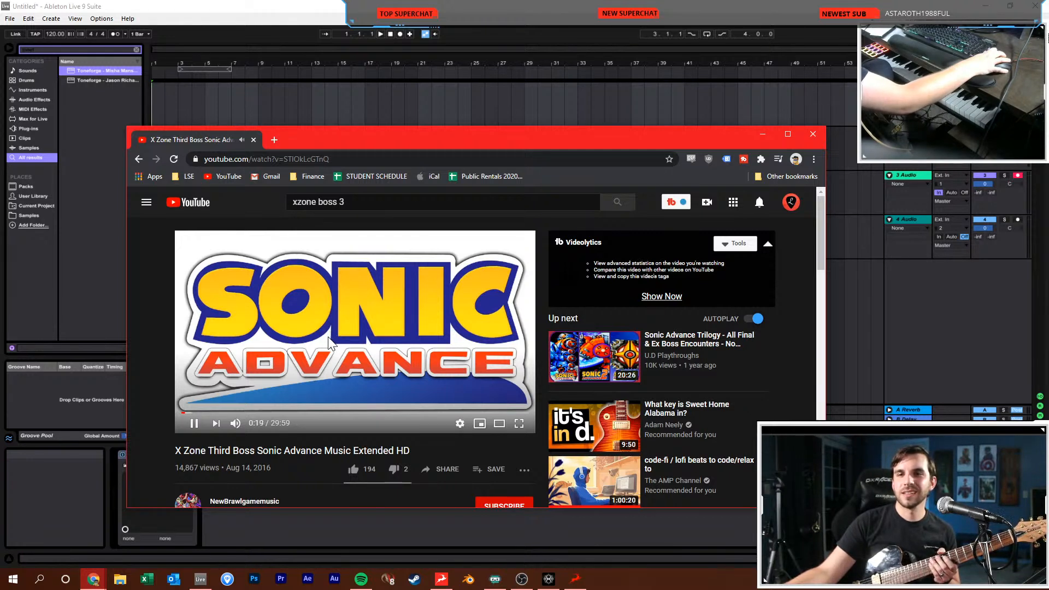
{"action": "left_click", "coordinate": [228, 314]}
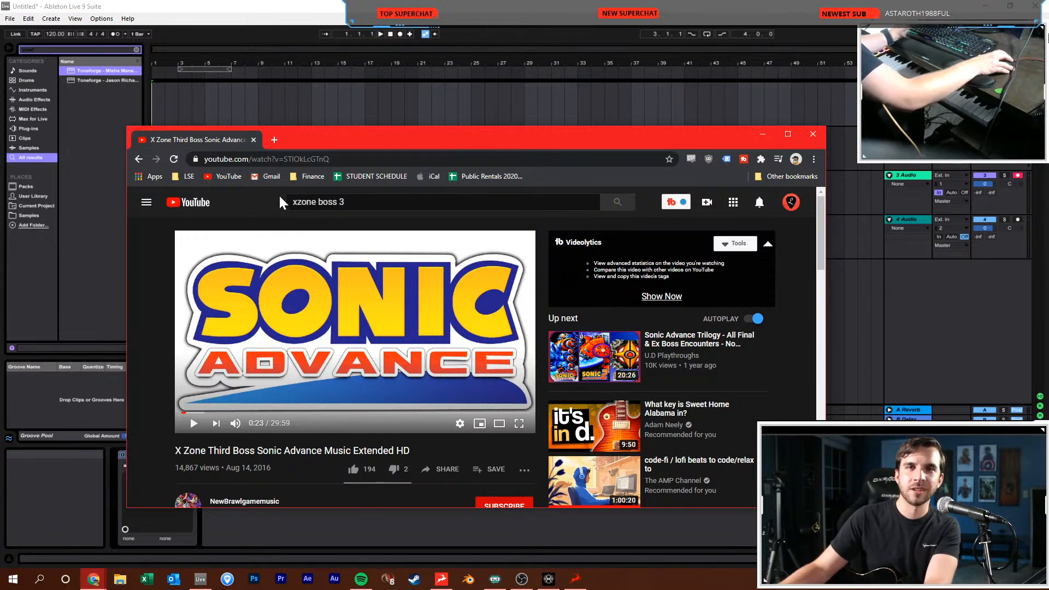
{"action": "left_click_drag", "start_coordinate": [321, 148], "coordinate": [358, 97]}
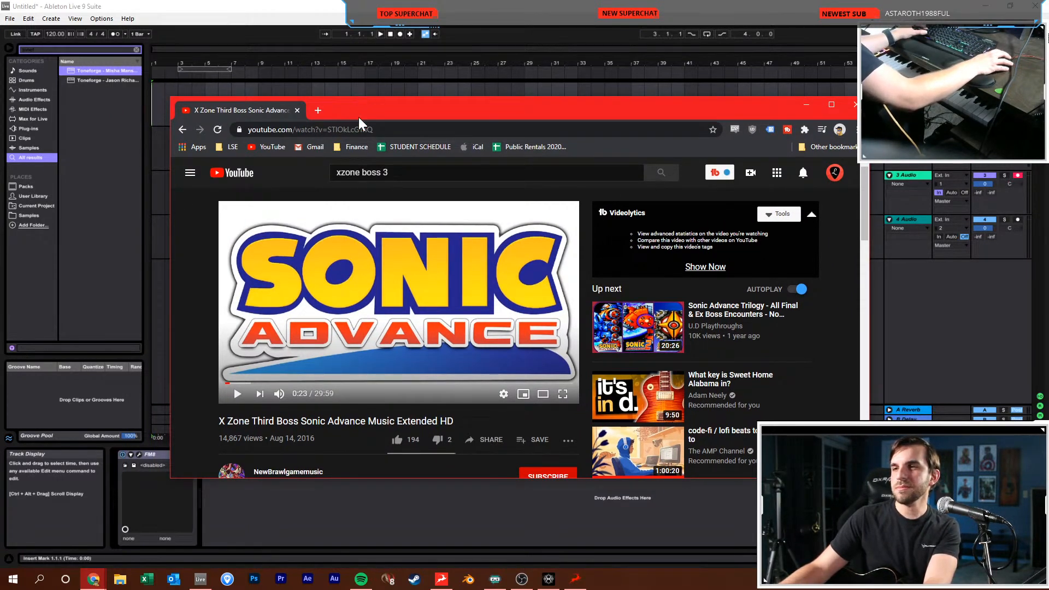
{"action": "left_click_drag", "start_coordinate": [580, 110], "coordinate": [579, 107]}
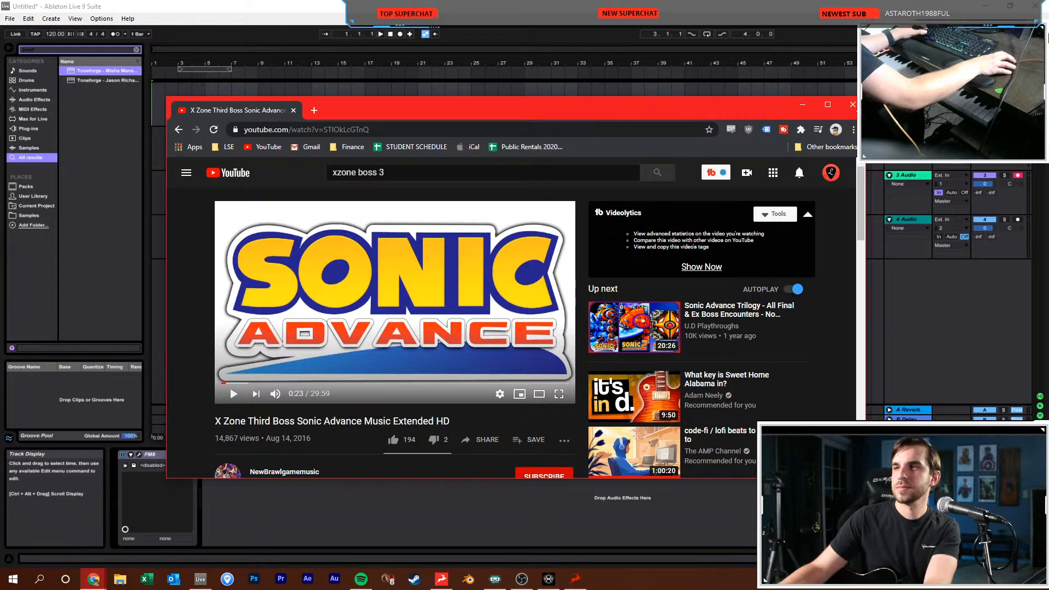
{"action": "left_click", "coordinate": [851, 108]}
{"action": "left_click", "coordinate": [368, 146]}
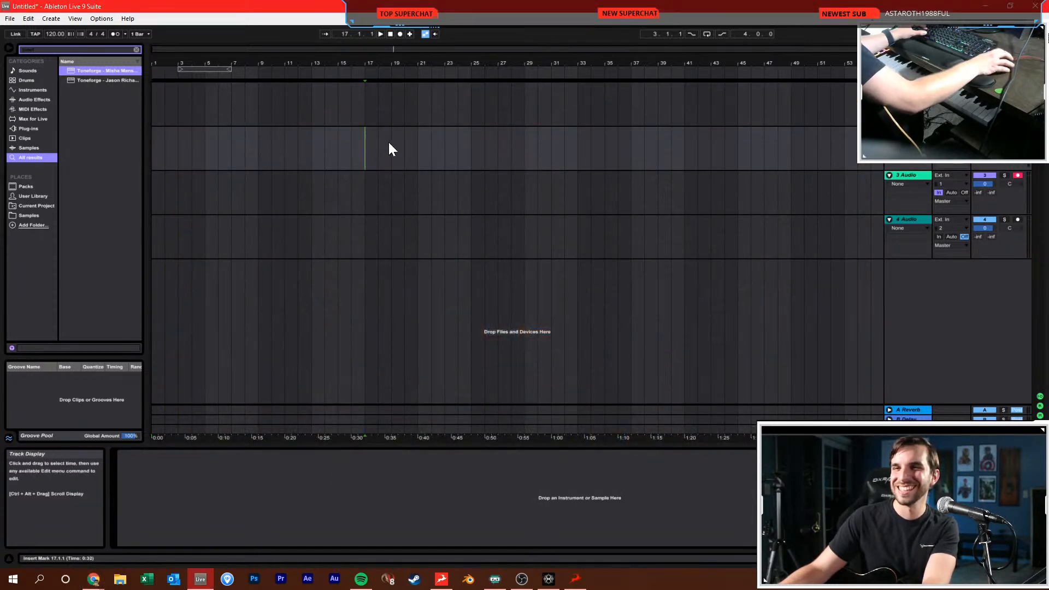
{"action": "left_click", "coordinate": [235, 132]}
{"action": "left_click", "coordinate": [275, 139]}
{"action": "left_click", "coordinate": [366, 159]}
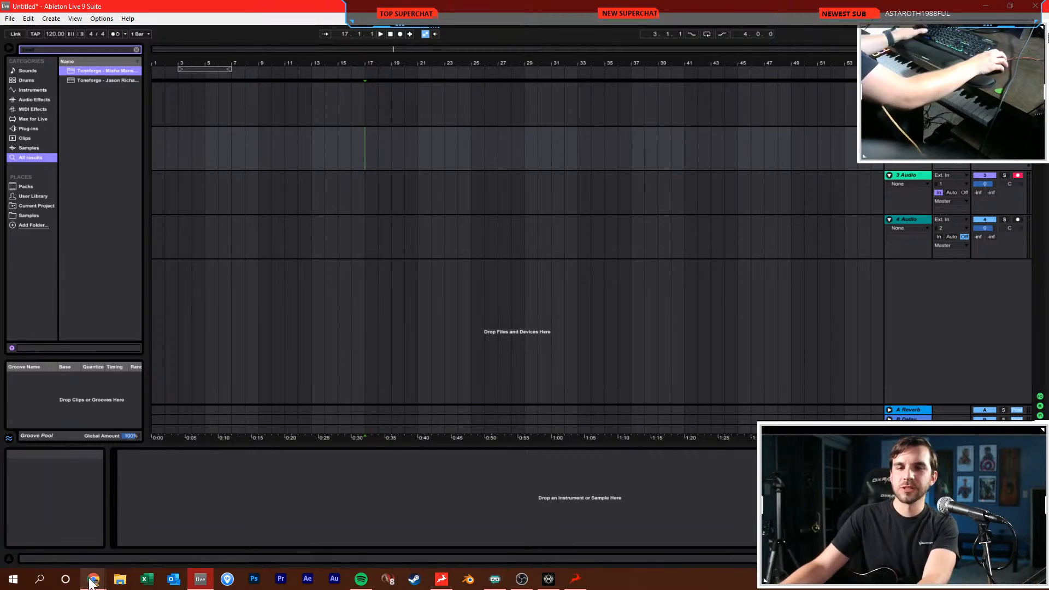
Switch to Chrome, listen to the beginning of the F-Zero "White Land" extended music video on YouTube, and pause it
{"action": "mouse_move", "coordinate": [93, 578]}
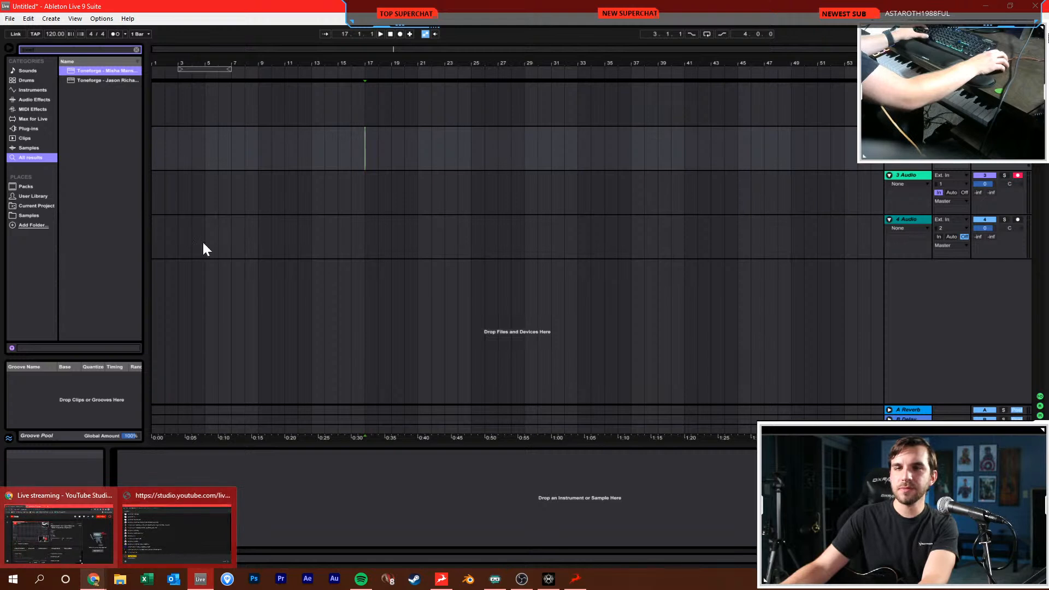
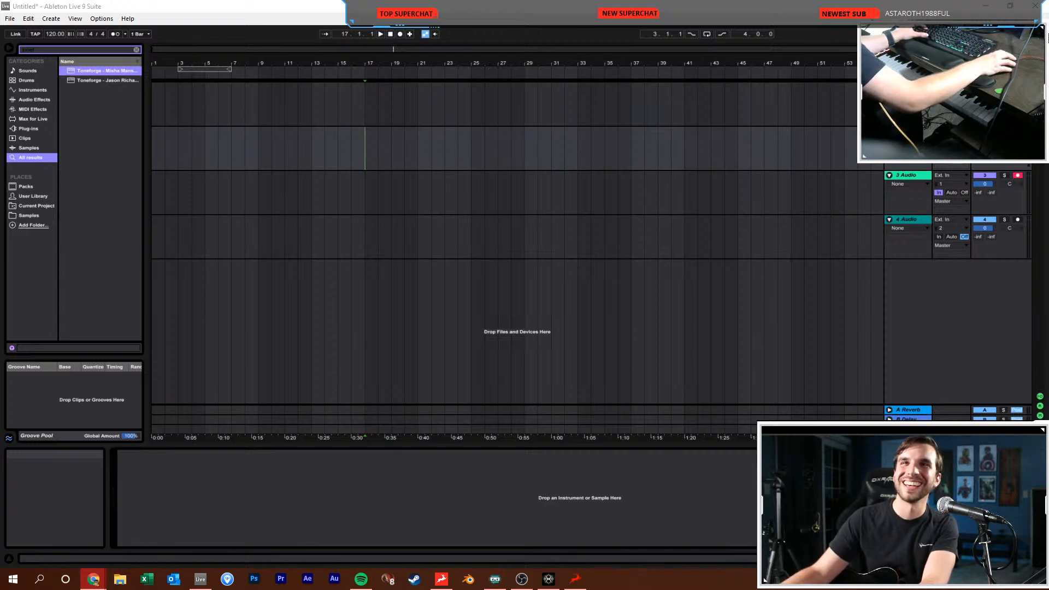
{"action": "left_click_drag", "start_coordinate": [383, 0], "coordinate": [391, 67]}
{"action": "left_click", "coordinate": [283, 231]}
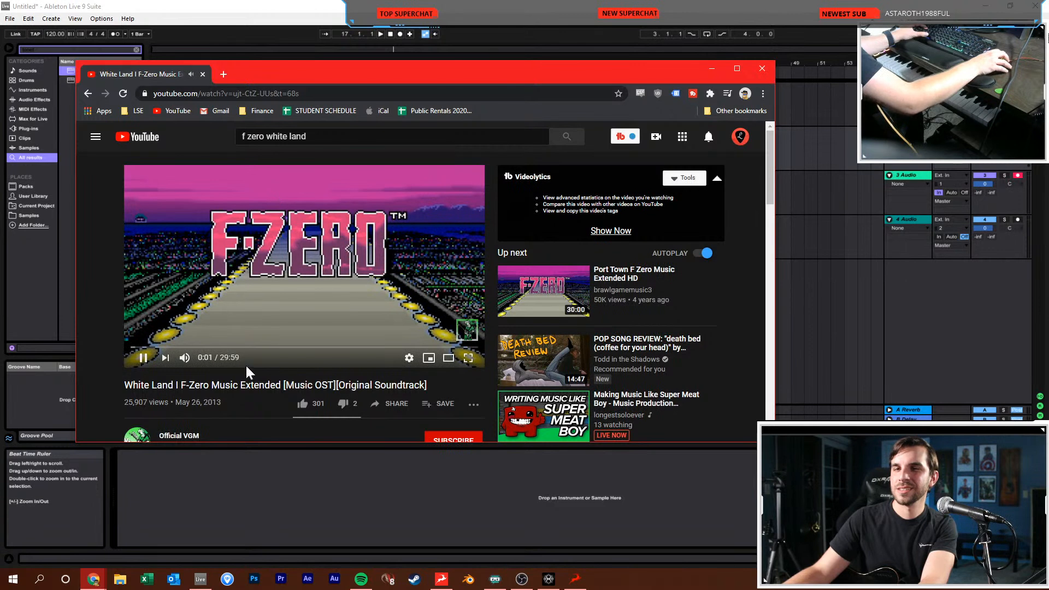
{"action": "left_click", "coordinate": [408, 359]}
{"action": "left_click", "coordinate": [407, 360]}
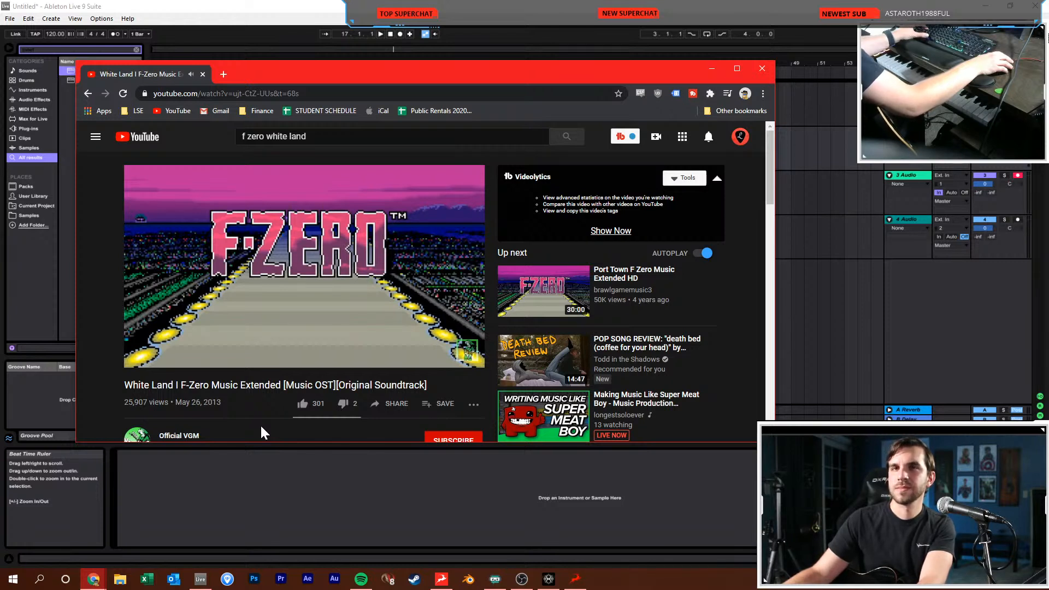
{"action": "mouse_move", "coordinate": [326, 329]}
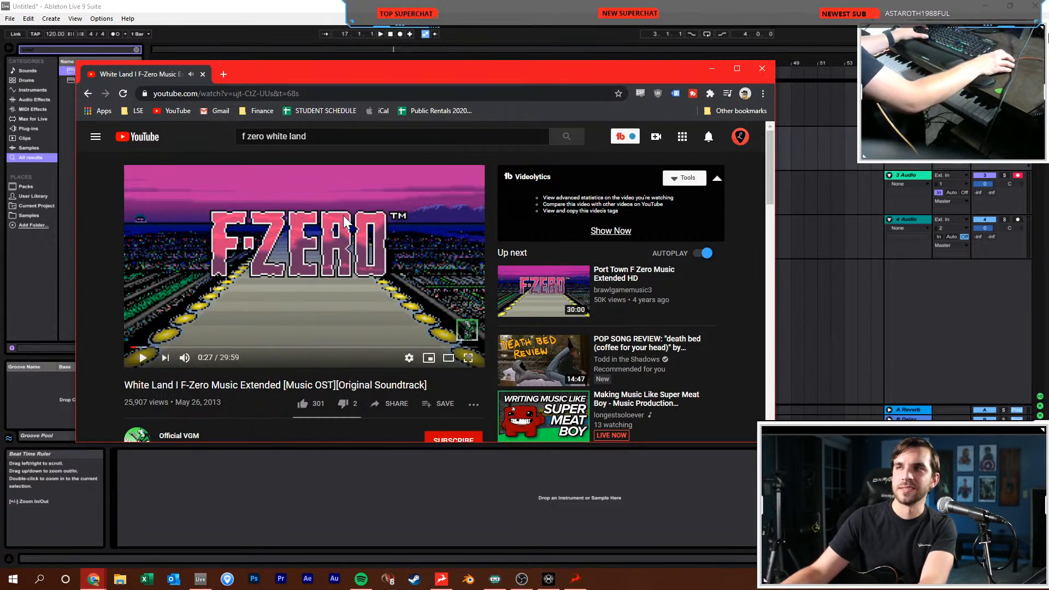
Switch back to Ableton Live and return the playback position to the start of the song
{"action": "key", "text": "alt+Tab"}
{"action": "left_click", "coordinate": [312, 235]}
{"action": "left_click", "coordinate": [278, 67]}
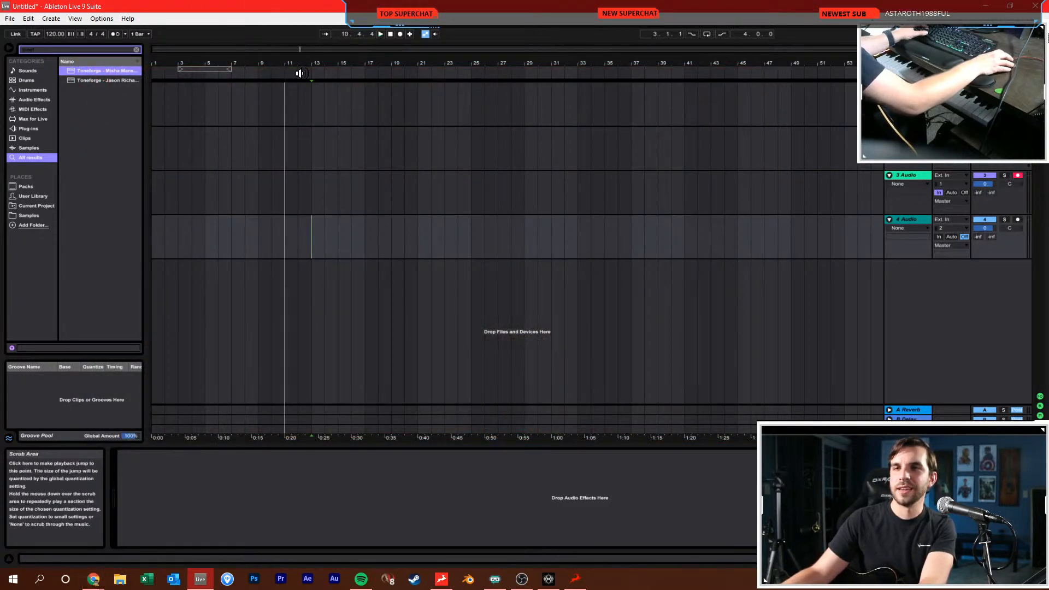
{"action": "double_click", "coordinate": [391, 34]}
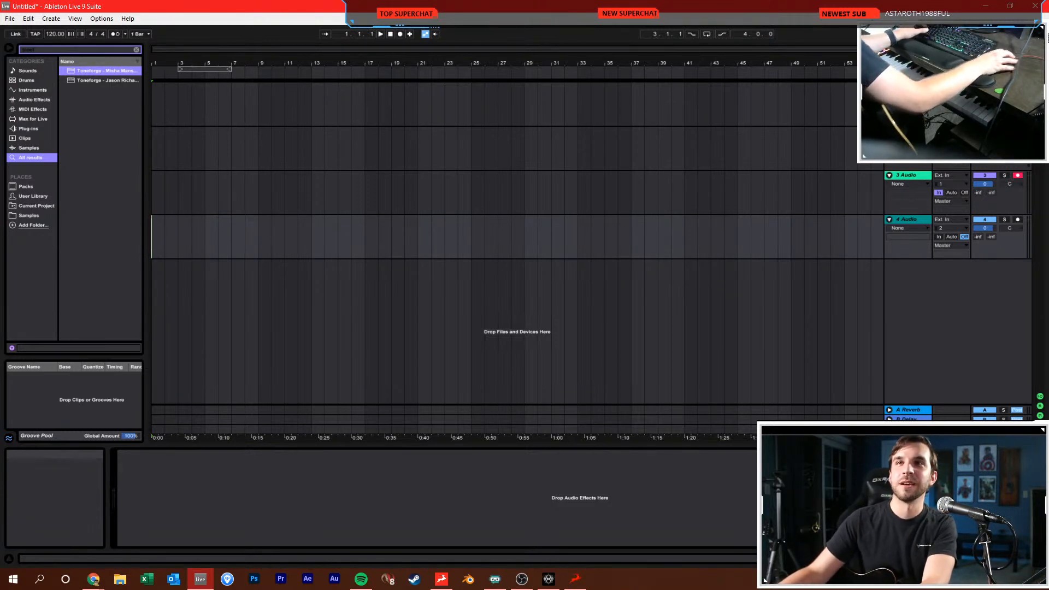
Switch to Chrome, listen to the "Silence F-Zero Music Extended" video on YouTube, and dismiss its overlay advertisement
{"action": "key", "text": "alt+Tab"}
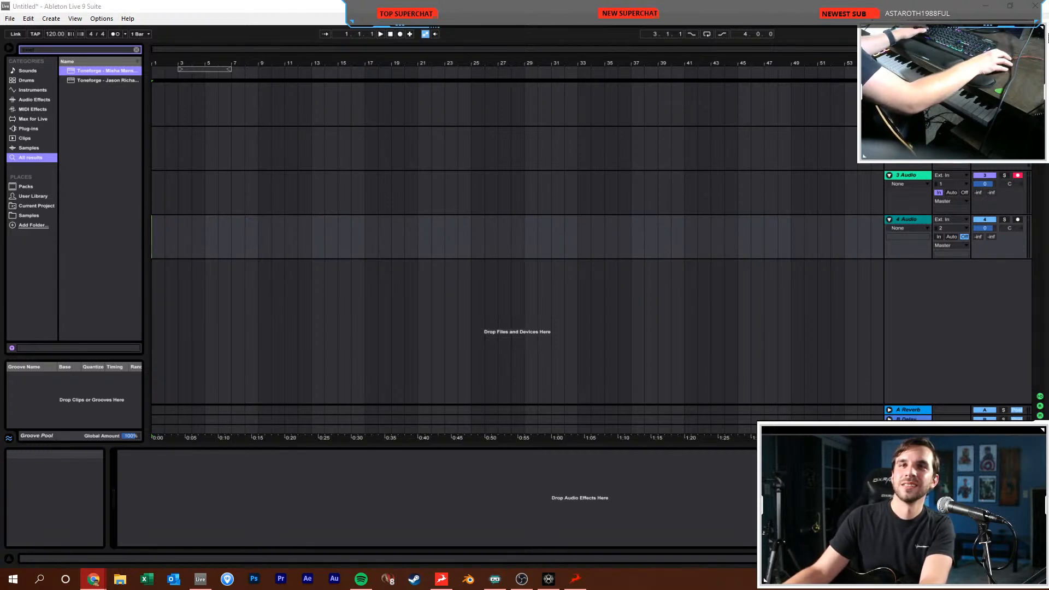
{"action": "left_click_drag", "start_coordinate": [364, 0], "coordinate": [342, 14]}
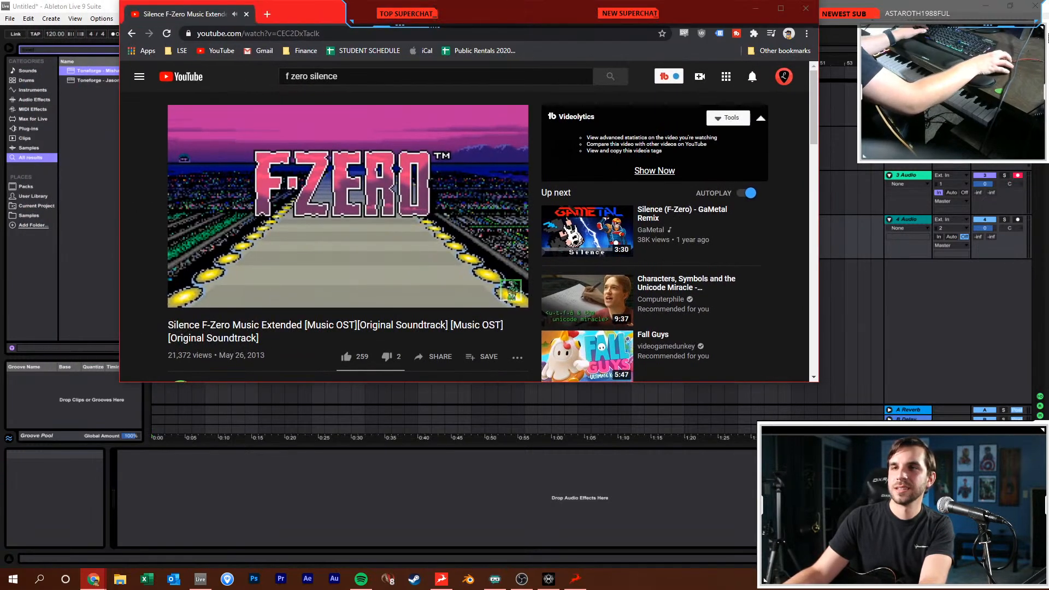
{"action": "left_click_drag", "start_coordinate": [525, 20], "coordinate": [527, 45]}
{"action": "mouse_move", "coordinate": [232, 323]}
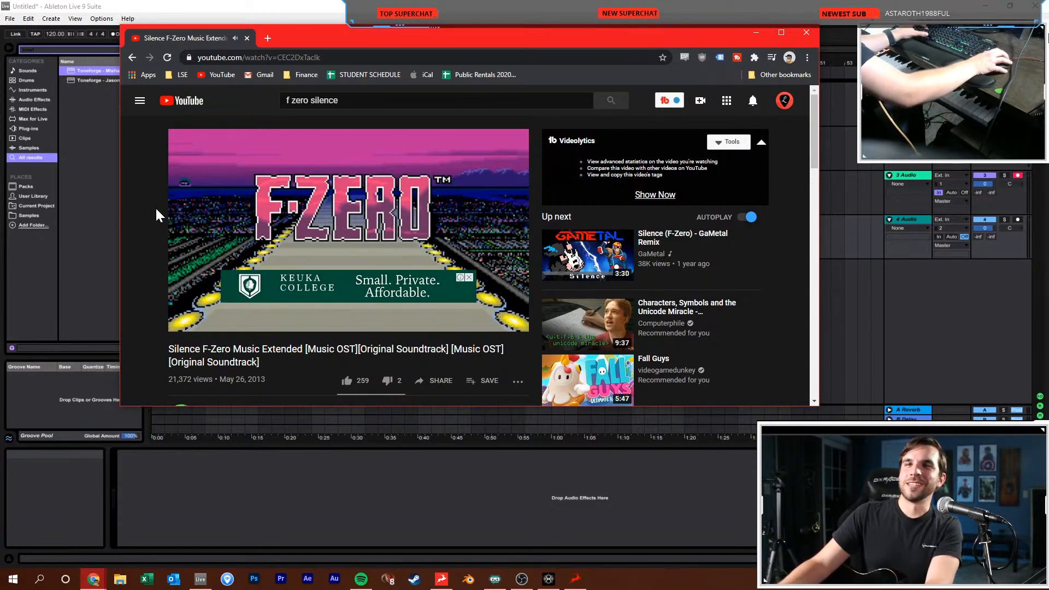
{"action": "left_click", "coordinate": [469, 277]}
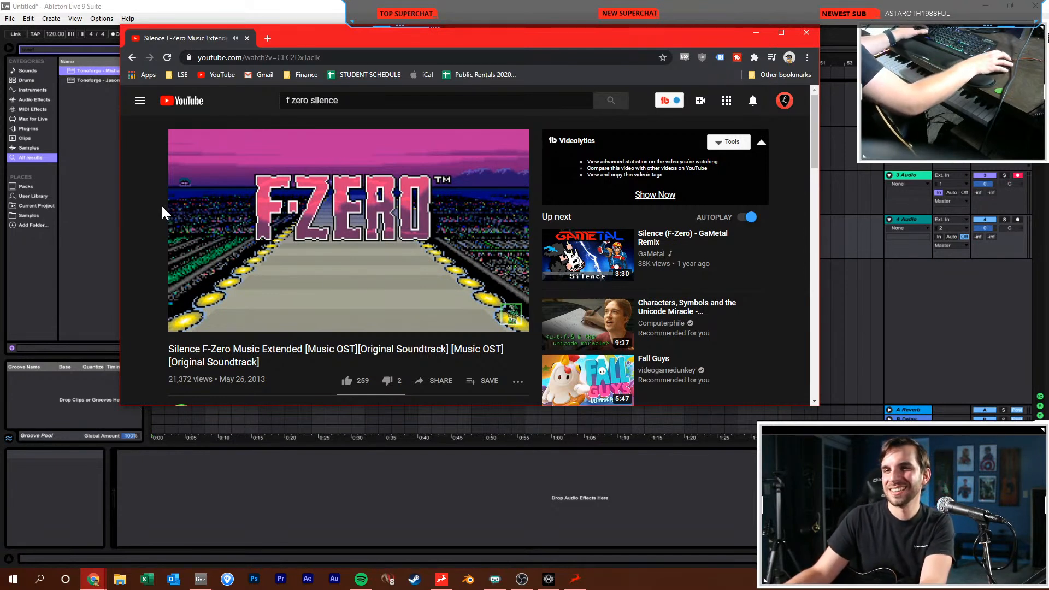
{"action": "scroll", "coordinate": [151, 213], "scroll_direction": "down", "scroll_amount": 2}
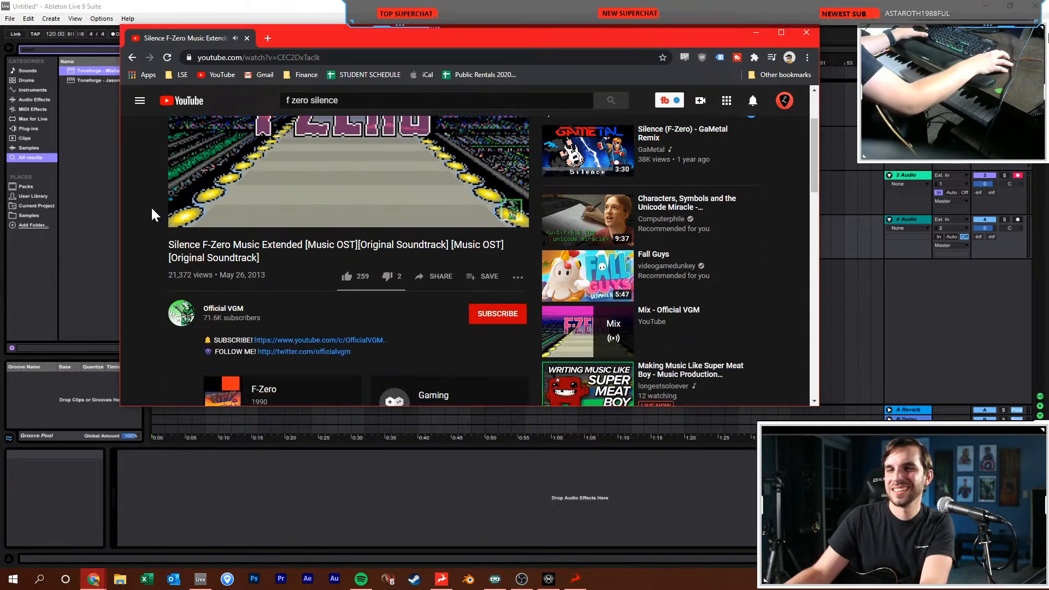
{"action": "scroll", "coordinate": [151, 213], "scroll_direction": "up", "scroll_amount": 2}
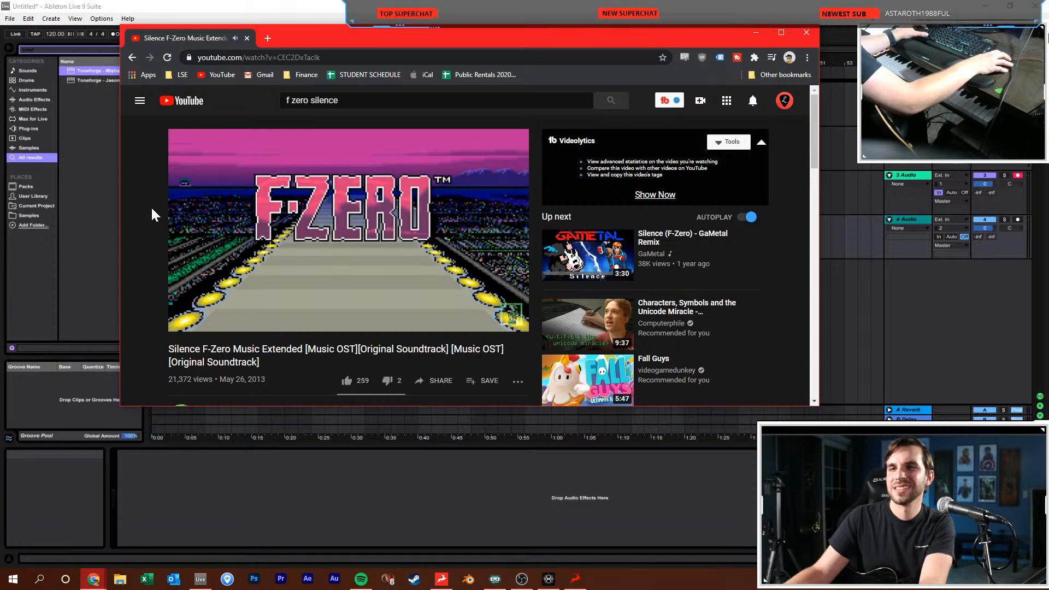
Switch back to Ableton Live, clear the browser search, and return the playback position to the song start on the FM8 track
{"action": "key", "text": "alt+Tab"}
{"action": "left_click", "coordinate": [166, 194]}
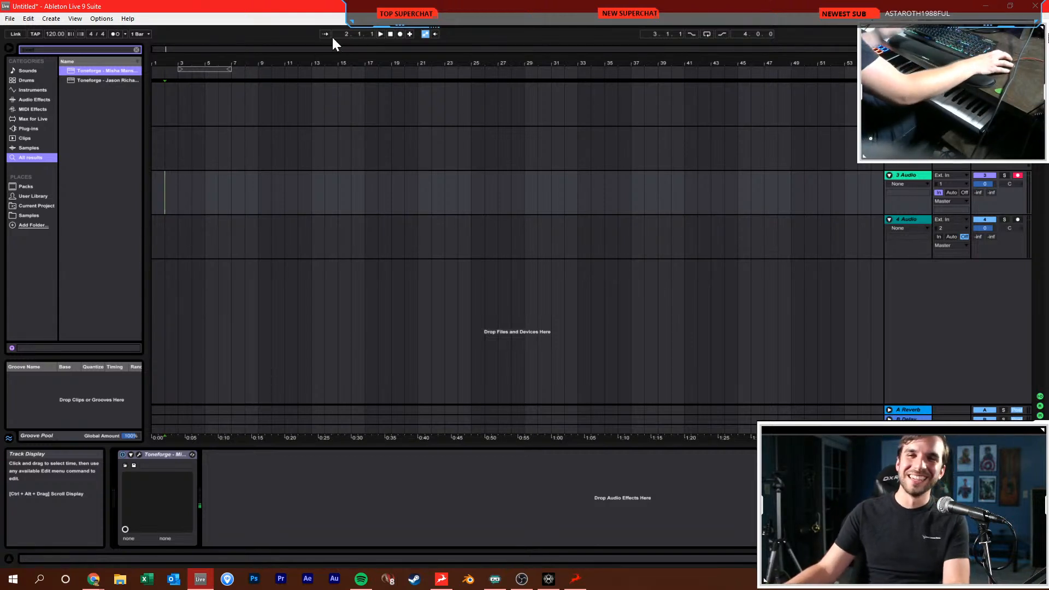
{"action": "left_click", "coordinate": [390, 34]}
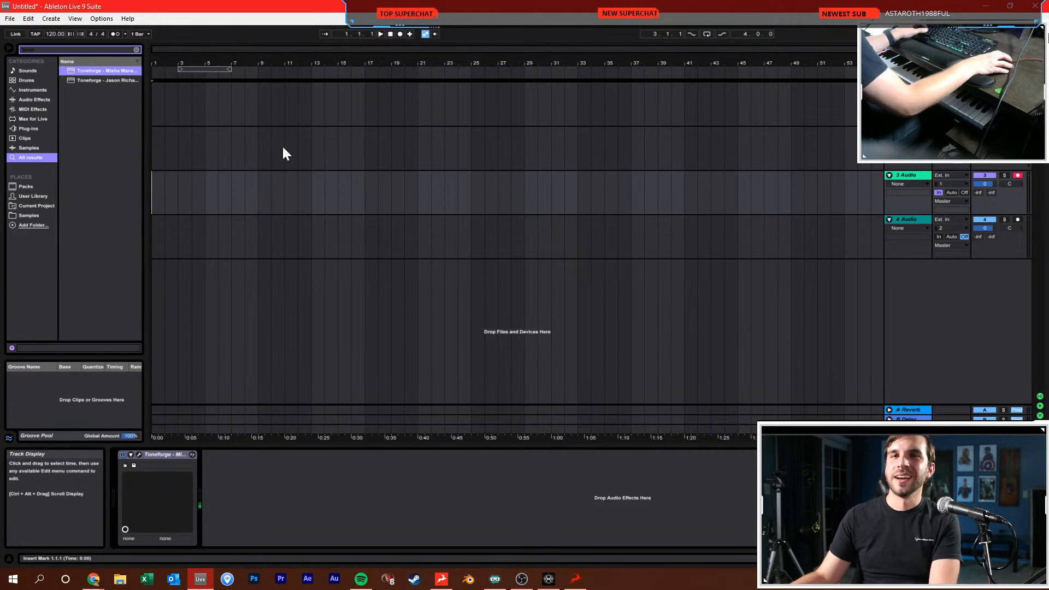
{"action": "left_click", "coordinate": [194, 122]}
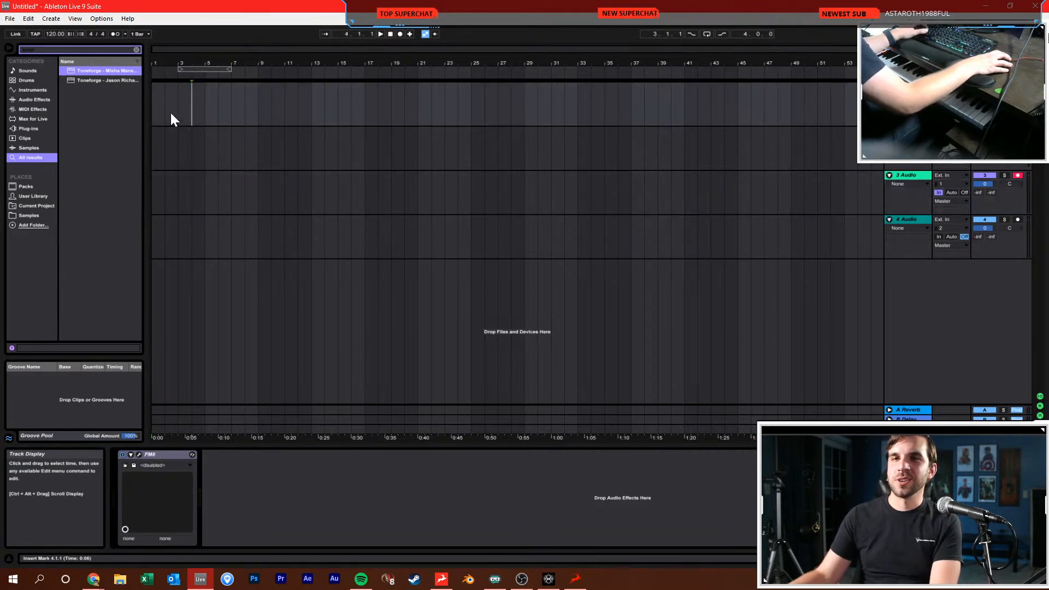
{"action": "left_click", "coordinate": [136, 50]}
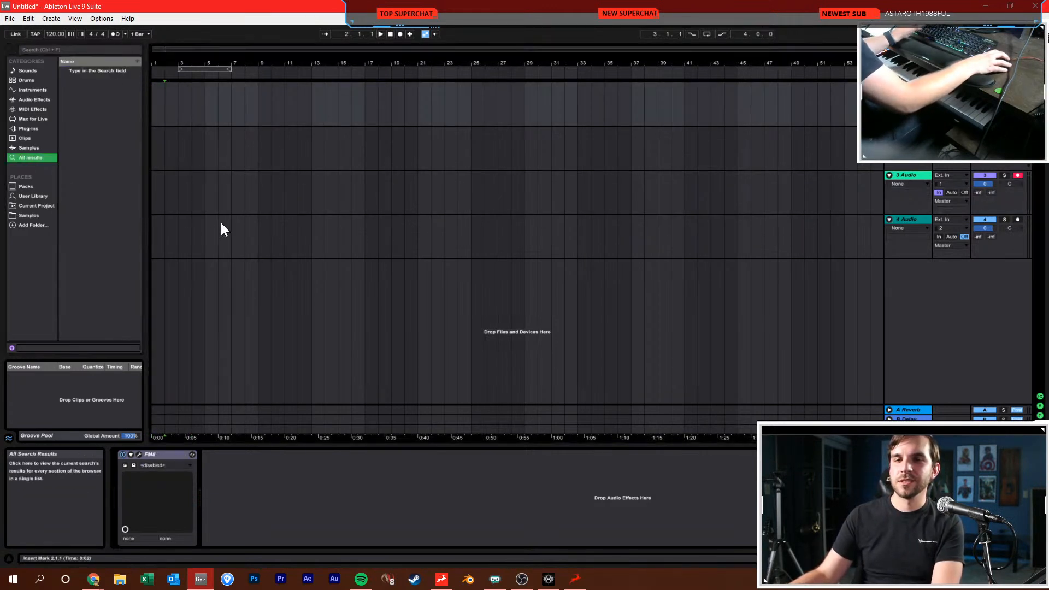
{"action": "left_click", "coordinate": [362, 108]}
{"action": "left_click", "coordinate": [390, 34]}
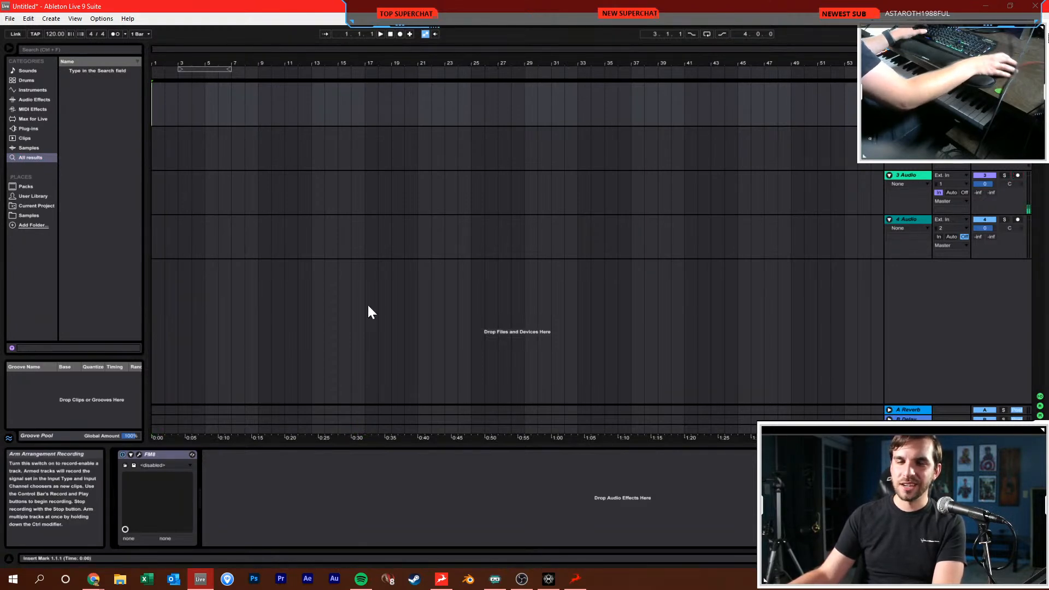
Open the FM8 plug-in window and reposition it over the arrangement
{"action": "left_click", "coordinate": [139, 454]}
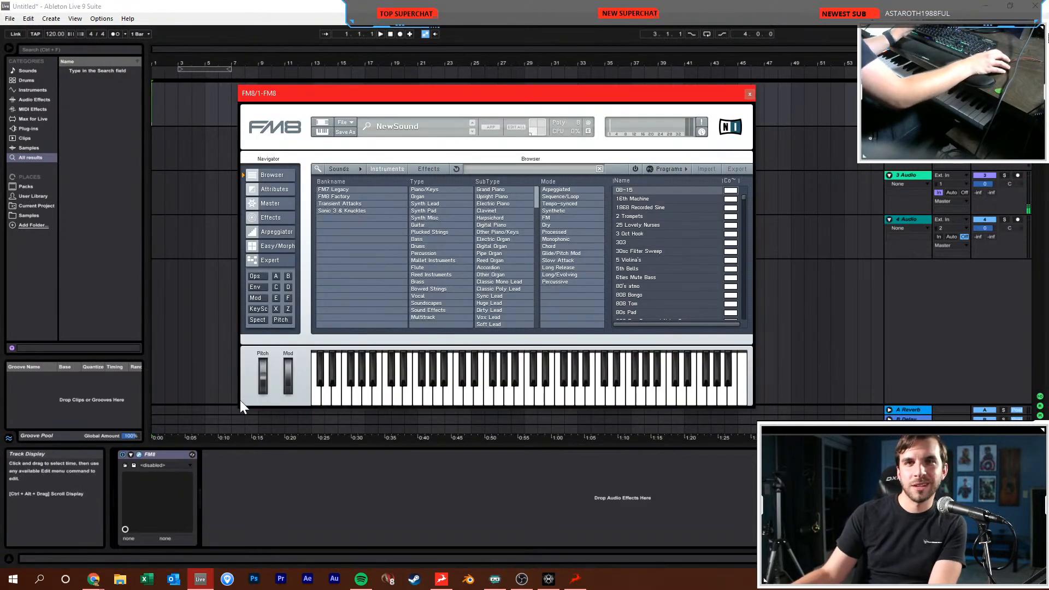
{"action": "left_click_drag", "start_coordinate": [373, 87], "coordinate": [394, 87]}
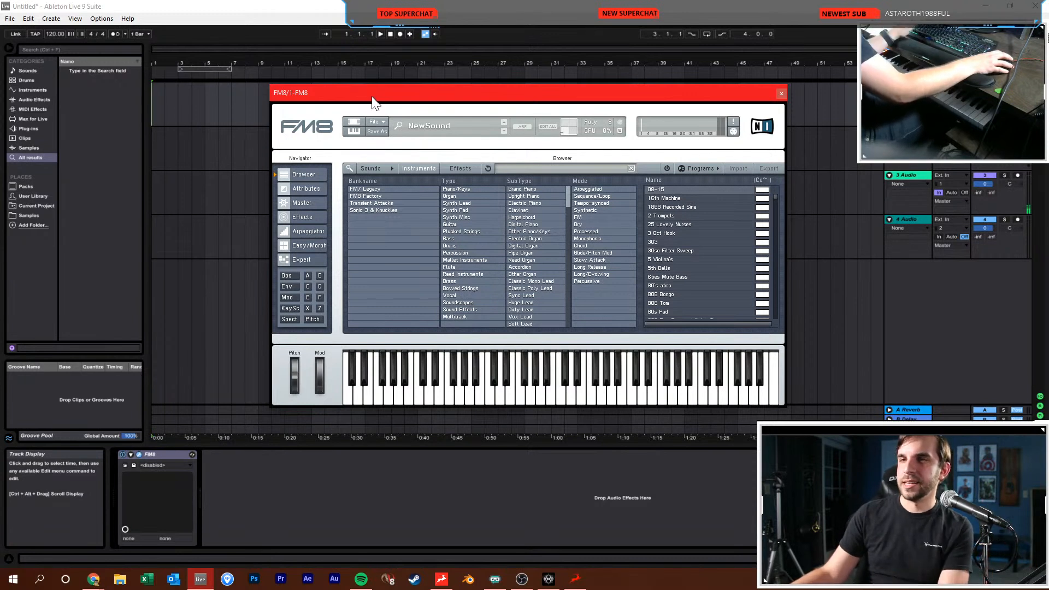
{"action": "left_click_drag", "start_coordinate": [371, 91], "coordinate": [350, 105]}
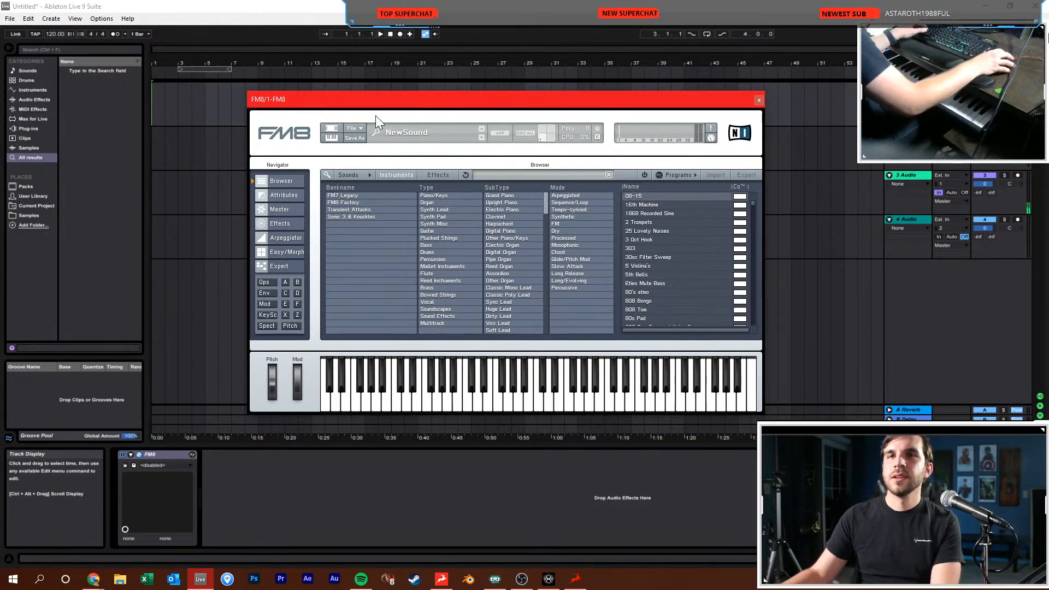
{"action": "left_click_drag", "start_coordinate": [373, 114], "coordinate": [378, 96]}
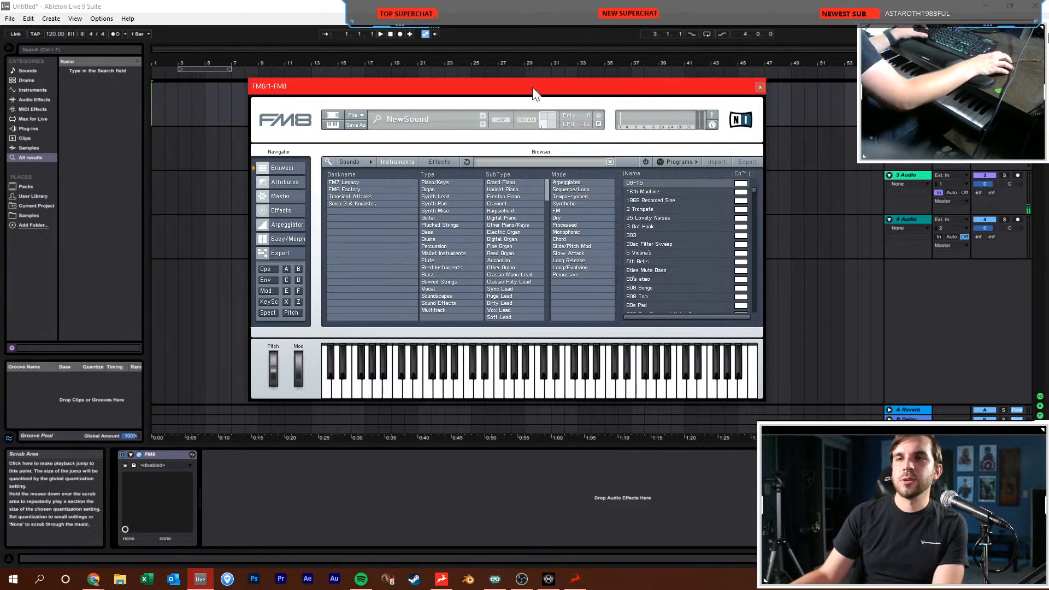
{"action": "left_click_drag", "start_coordinate": [534, 96], "coordinate": [510, 104]}
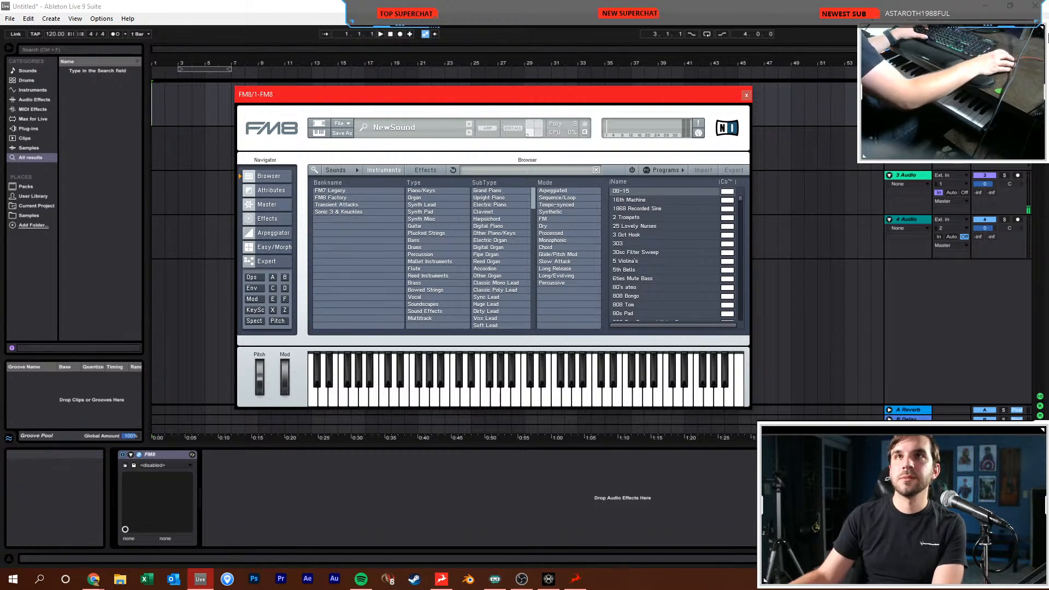
Switch to Chrome, bring the "Big-boned (Boss Battle) - Skeleton Boomerang OST" video window into view, and read its expanded description
{"action": "key", "text": "alt+Tab"}
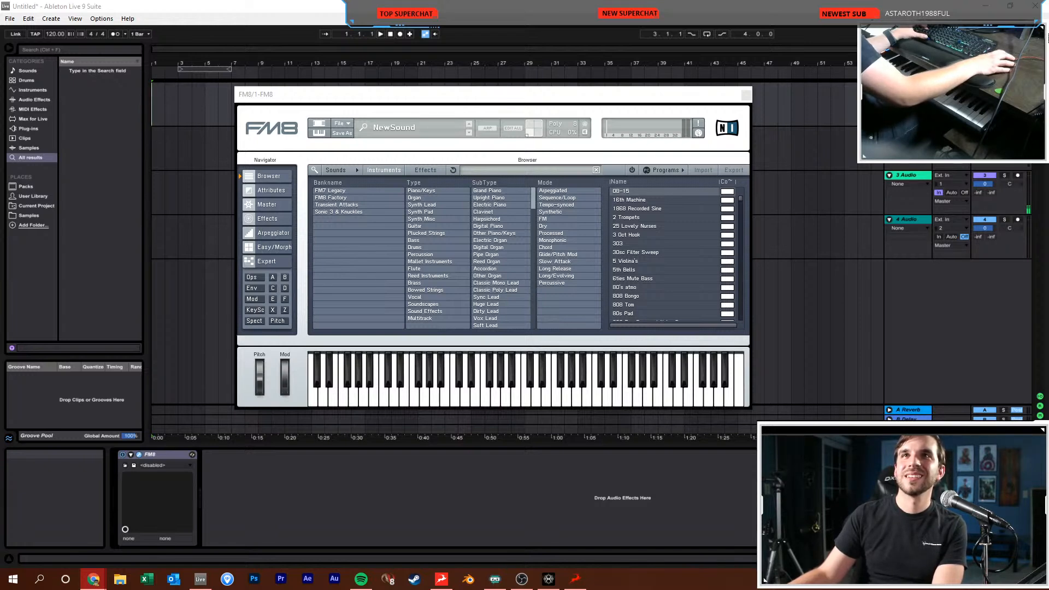
{"action": "left_click_drag", "start_coordinate": [644, 1], "coordinate": [445, 121]}
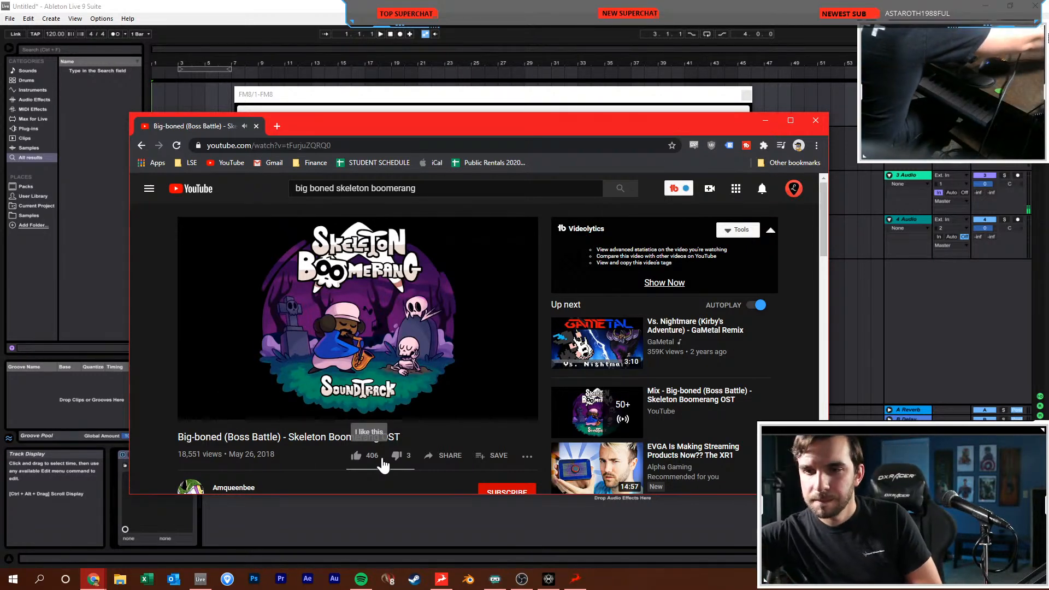
{"action": "scroll", "coordinate": [382, 464], "scroll_direction": "down", "scroll_amount": 2}
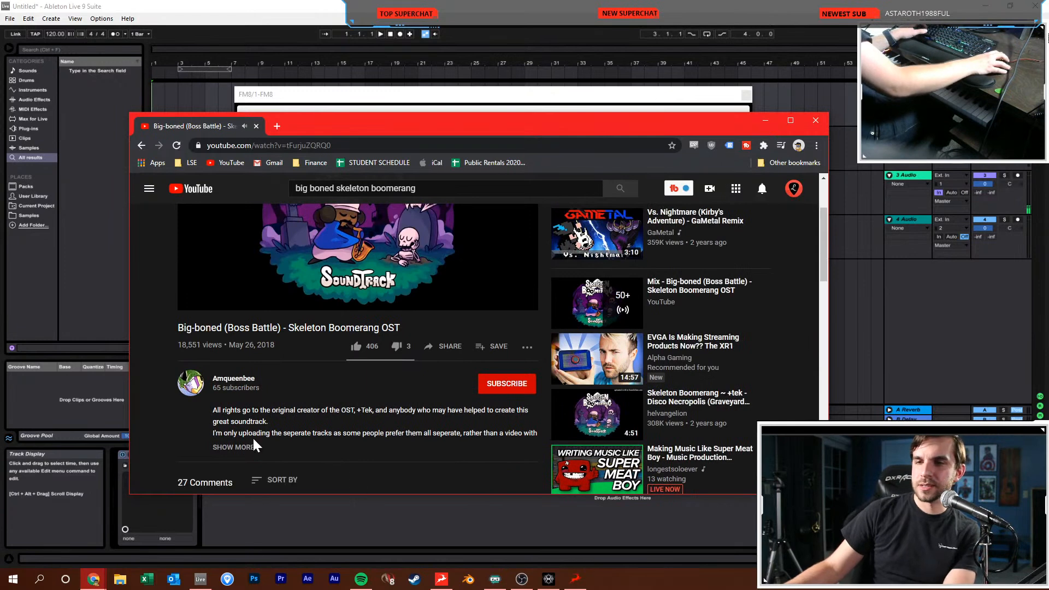
{"action": "left_click_drag", "start_coordinate": [355, 410], "coordinate": [361, 410]}
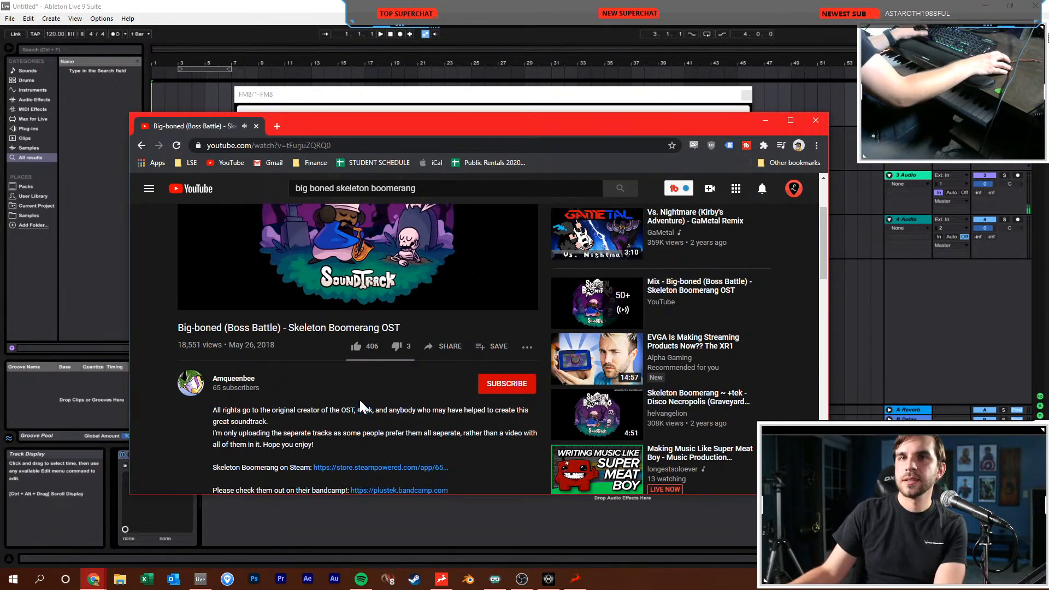
{"action": "scroll", "coordinate": [328, 393], "scroll_direction": "up", "scroll_amount": 2}
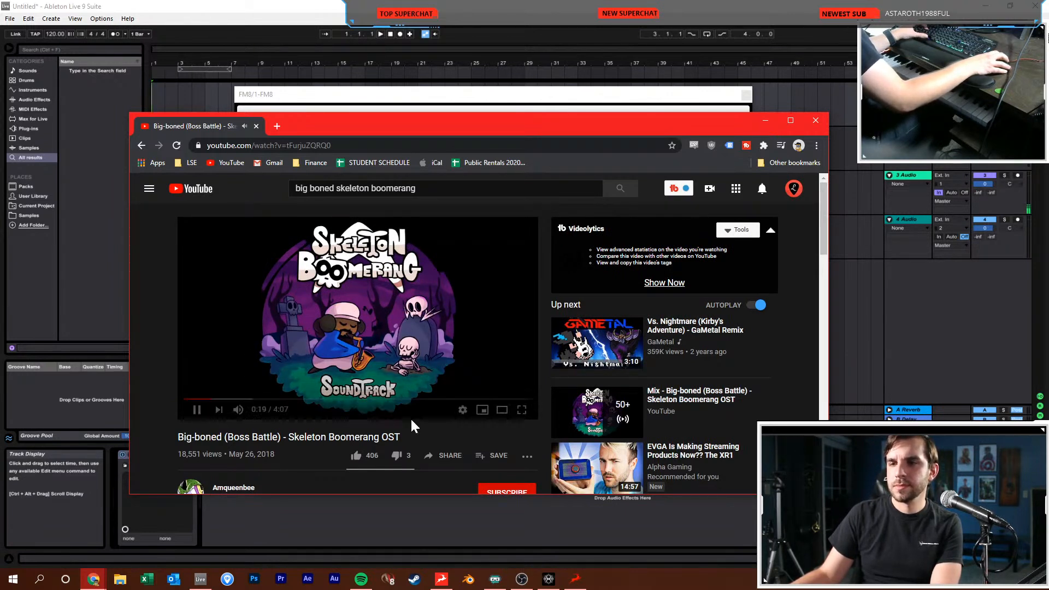
Listen to the Skeleton Boomerang "Big-boned" track up to 0:37, pause it, and close the browser window
{"action": "left_click", "coordinate": [488, 456]}
{"action": "left_click", "coordinate": [456, 267]}
{"action": "left_click", "coordinate": [142, 309]}
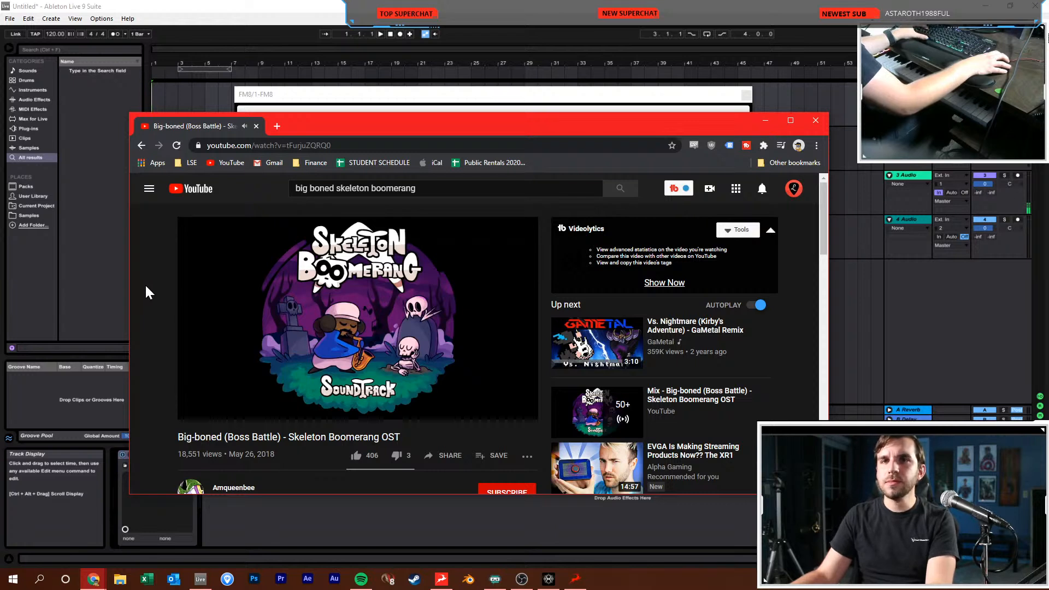
{"action": "mouse_move", "coordinate": [218, 286]}
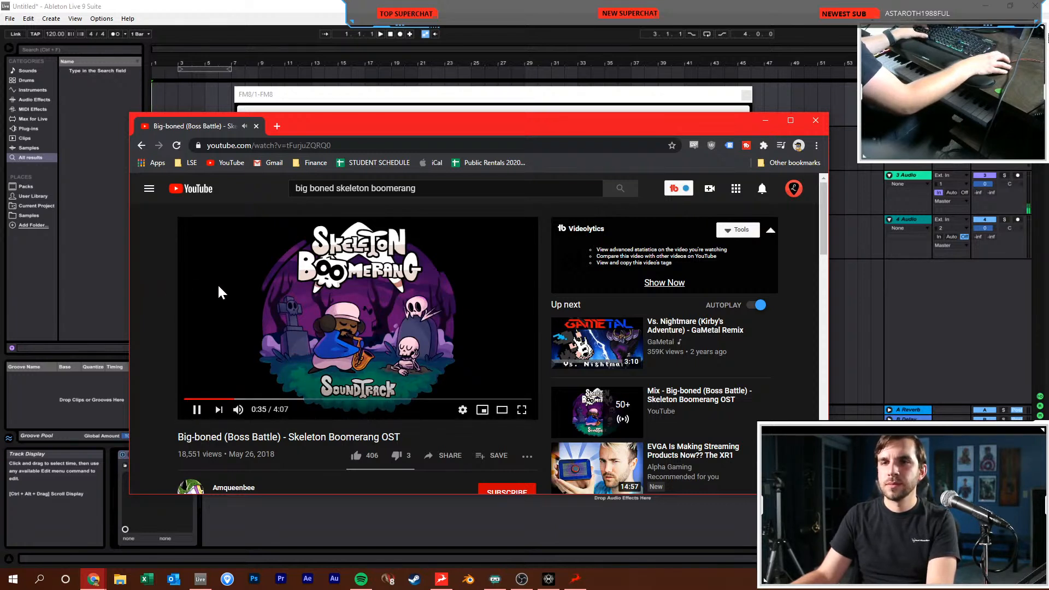
{"action": "left_click", "coordinate": [218, 283]}
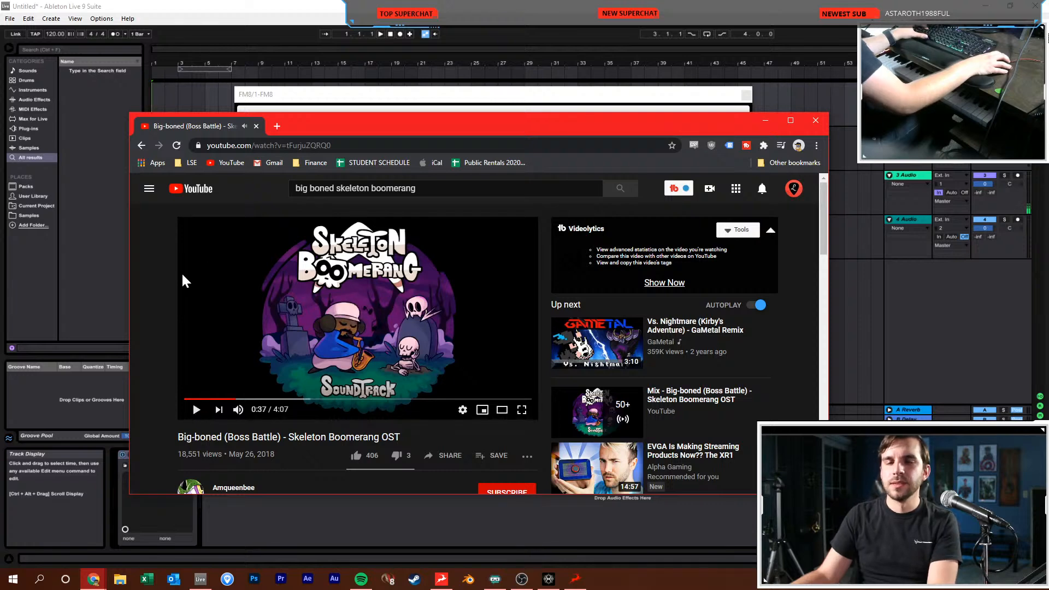
{"action": "left_click", "coordinate": [815, 121]}
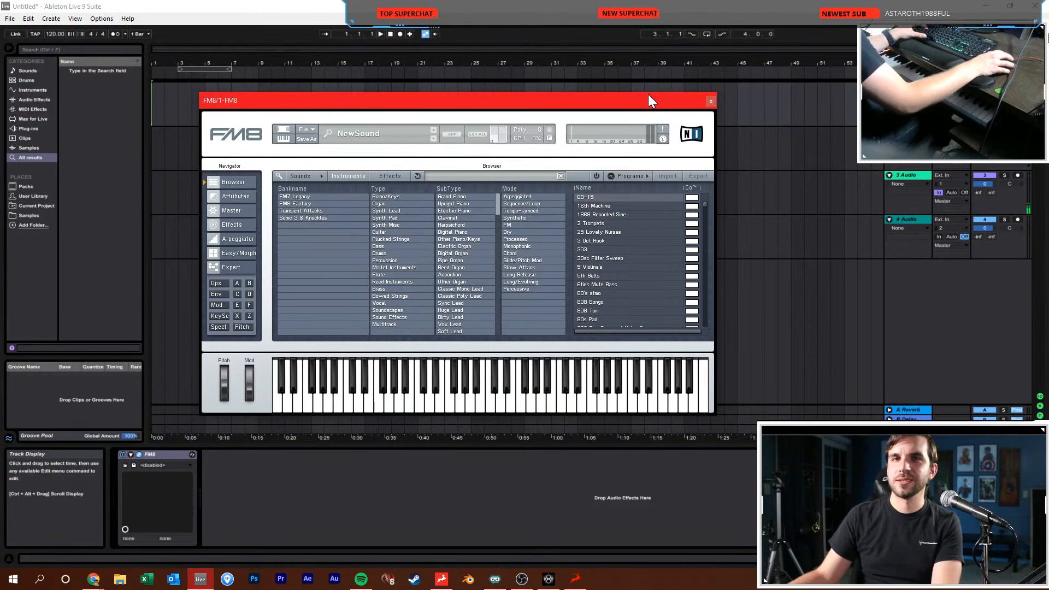
Delete the 3 Audio track holding Toneforge and the 4 Audio track below it
{"action": "left_click_drag", "start_coordinate": [634, 104], "coordinate": [646, 97]}
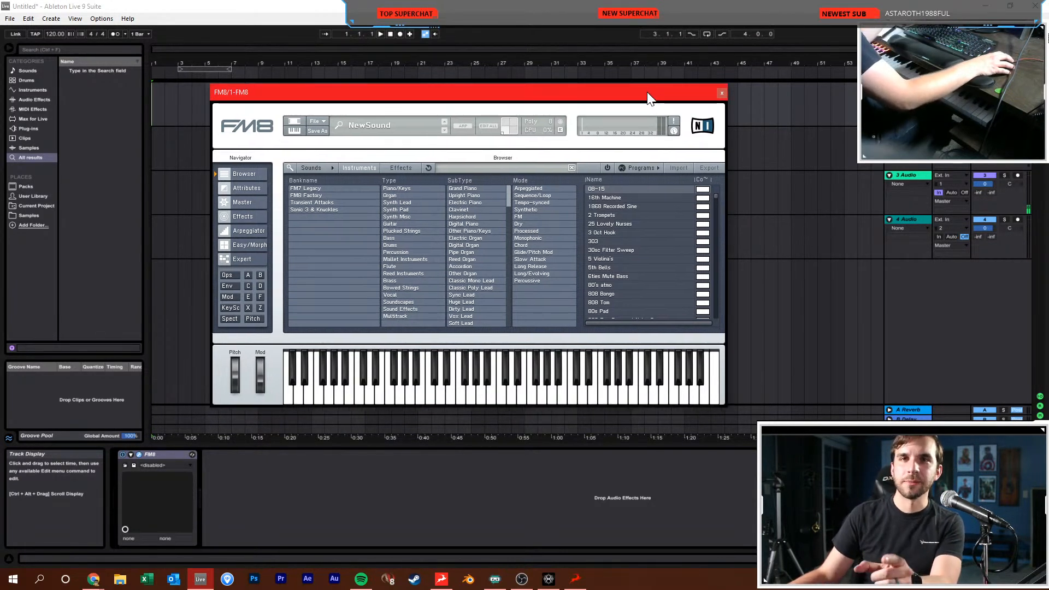
{"action": "left_click", "coordinate": [994, 298]}
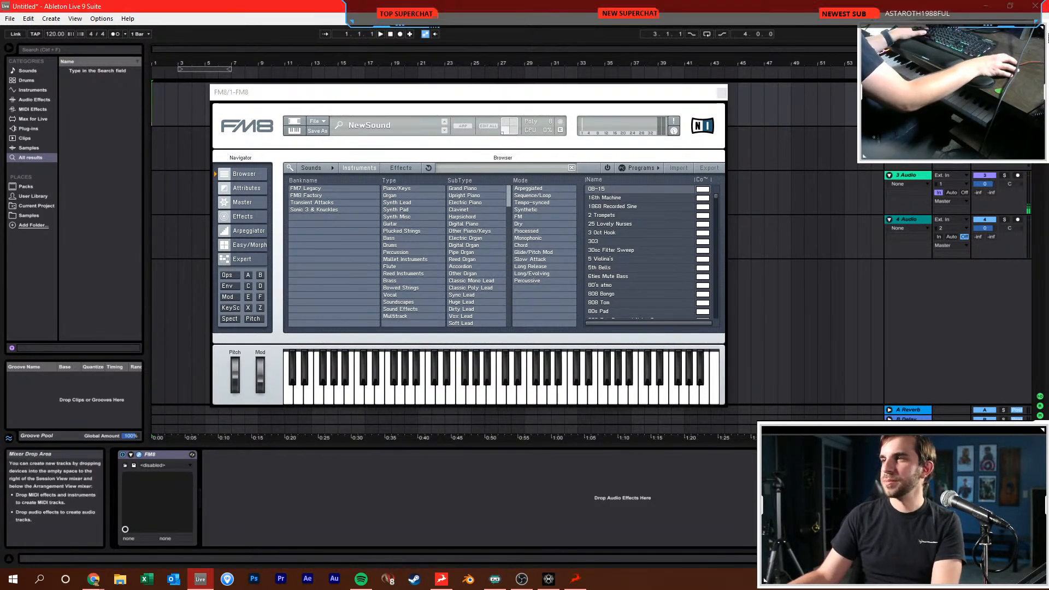
{"action": "left_click", "coordinate": [1016, 175]}
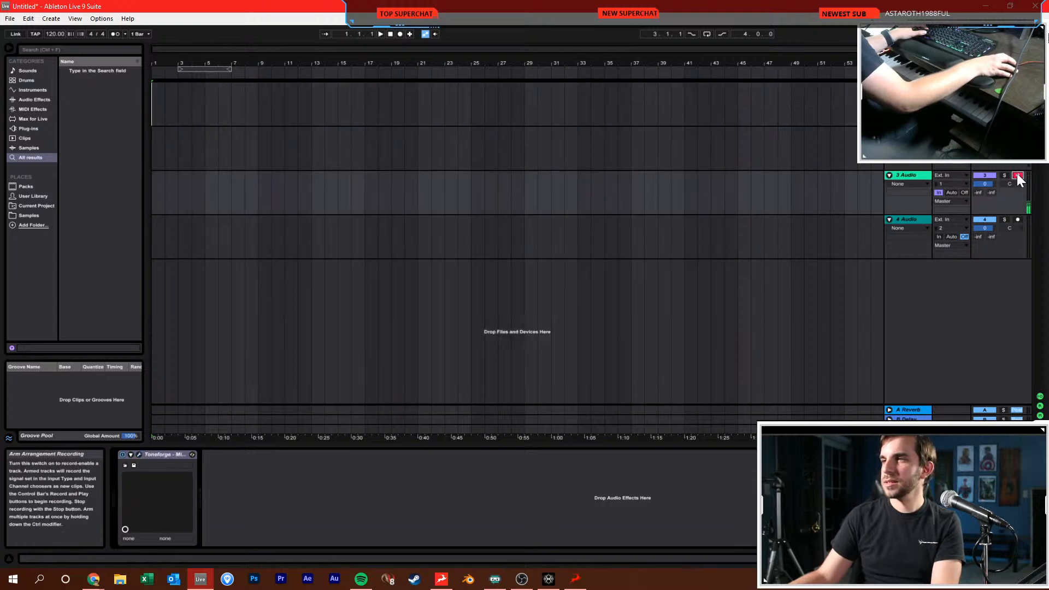
{"action": "key", "text": "Delete"}
{"action": "key", "text": "Delete"}
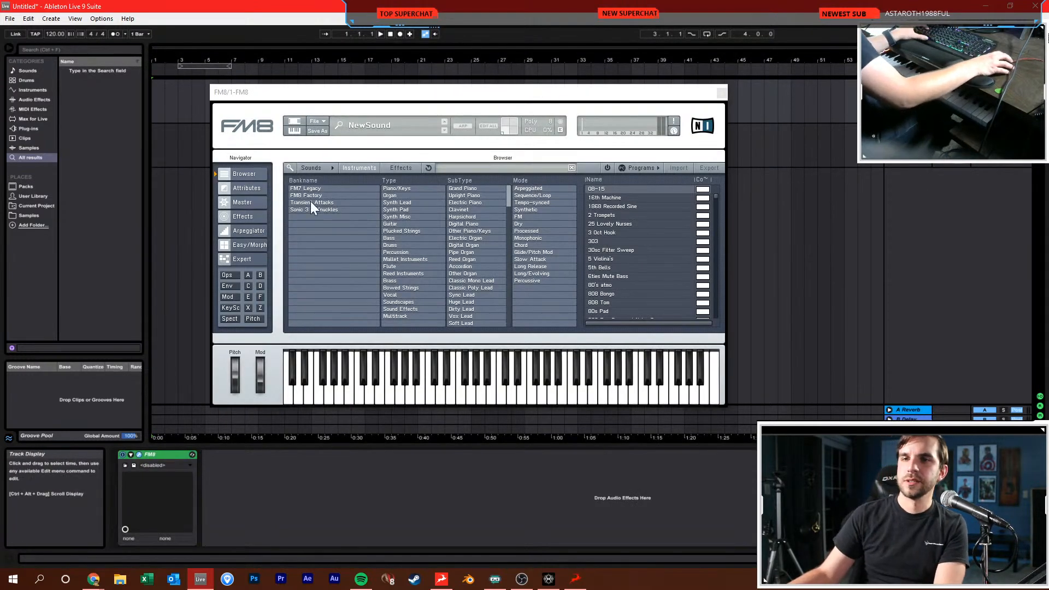
Filter the FM8 instruments to the Sonic 3 & Knuckles bank and load "Carnival Night Zone Act 1 - Brassy Keys"
{"action": "left_click", "coordinate": [310, 209]}
{"action": "scroll", "coordinate": [608, 234], "scroll_direction": "down", "scroll_amount": 7}
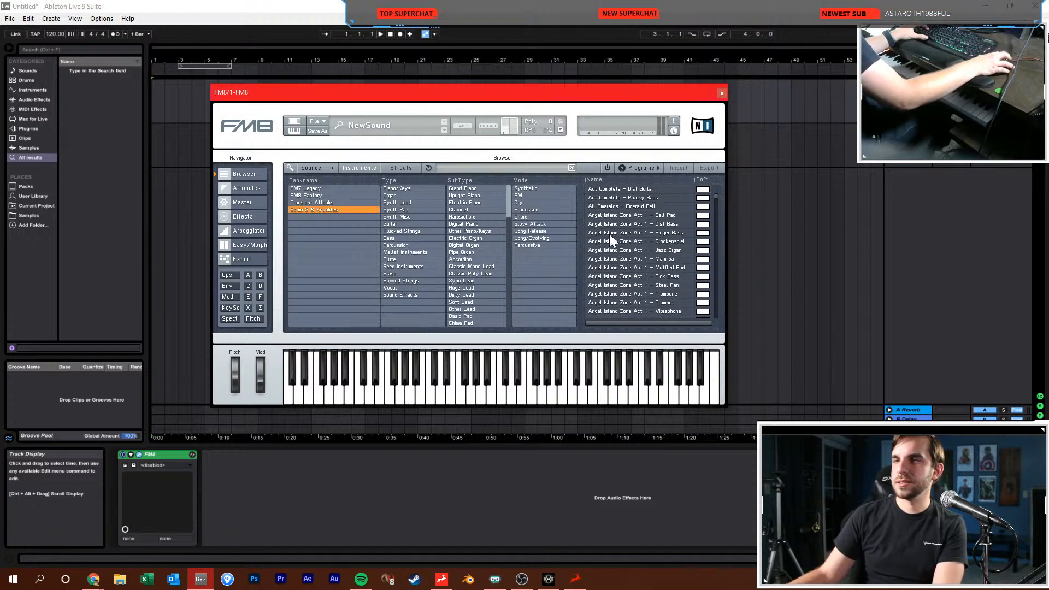
{"action": "scroll", "coordinate": [611, 244], "scroll_direction": "down", "scroll_amount": 5}
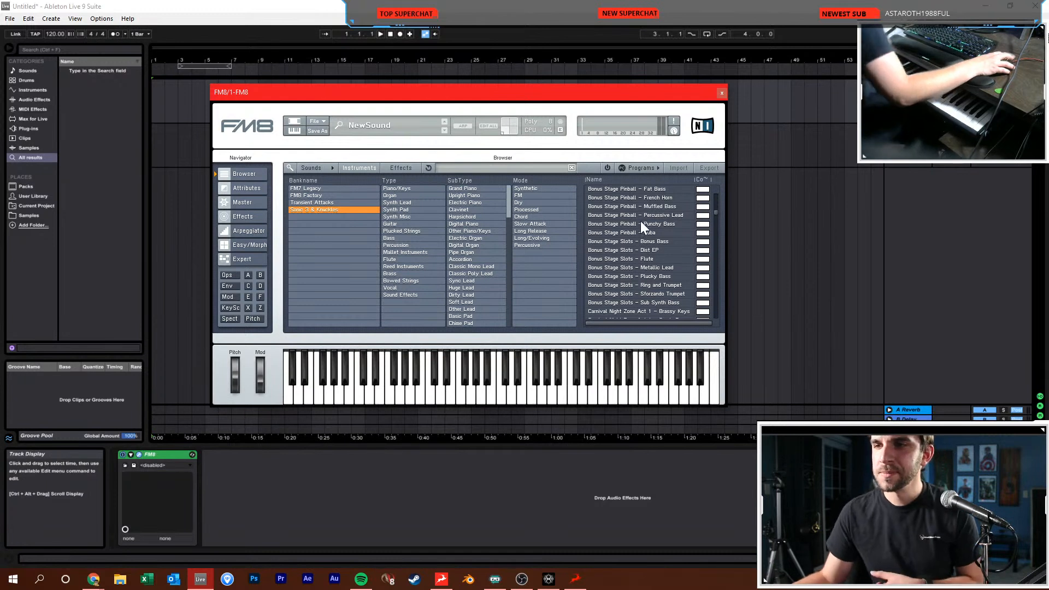
{"action": "scroll", "coordinate": [644, 232], "scroll_direction": "down", "scroll_amount": 6}
{"action": "scroll", "coordinate": [651, 218], "scroll_direction": "up", "scroll_amount": 3}
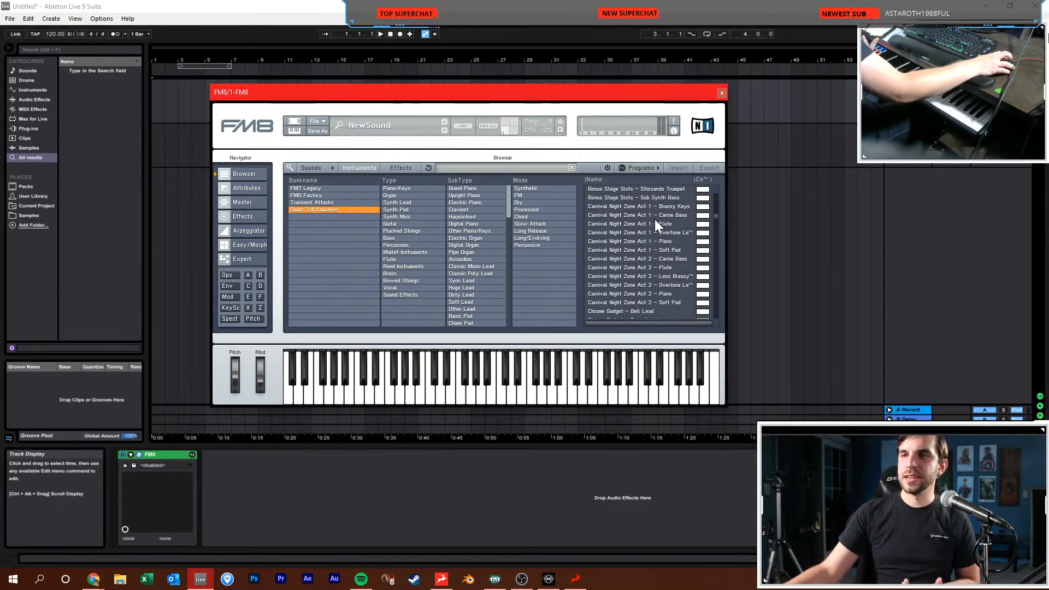
{"action": "left_click", "coordinate": [665, 207]}
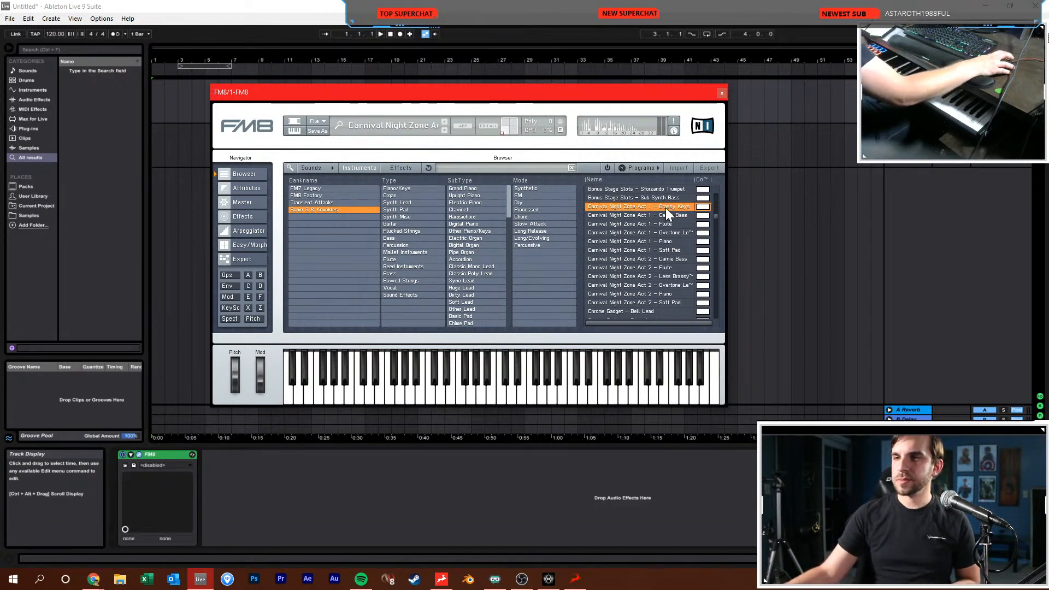
{"action": "left_click", "coordinate": [947, 145]}
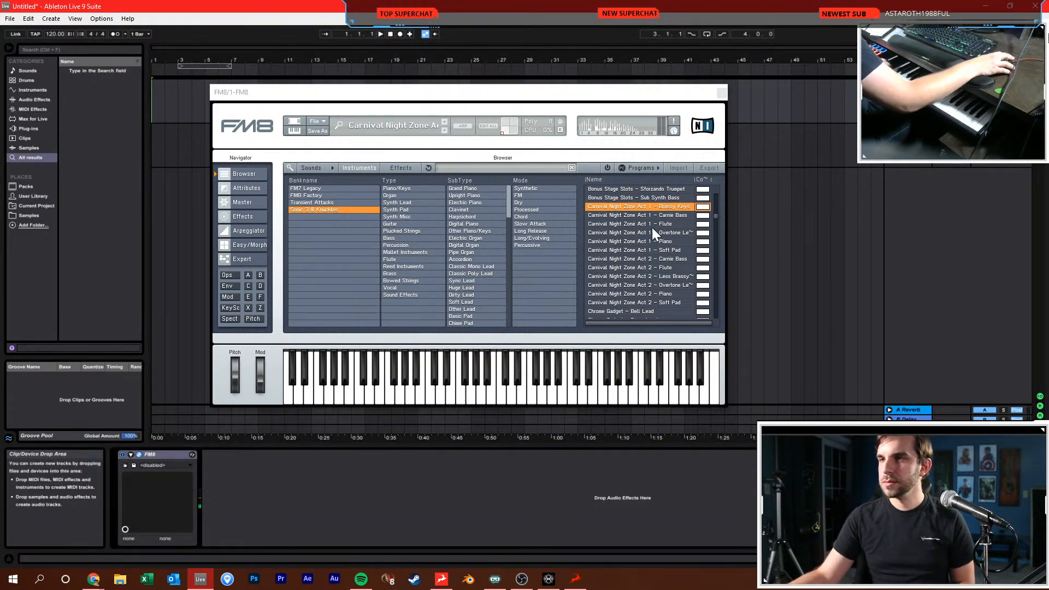
Browse further through the Sonic 3 & Knuckles presets and load "File Select - Good Vibe EP"
{"action": "scroll", "coordinate": [627, 257], "scroll_direction": "down", "scroll_amount": 7}
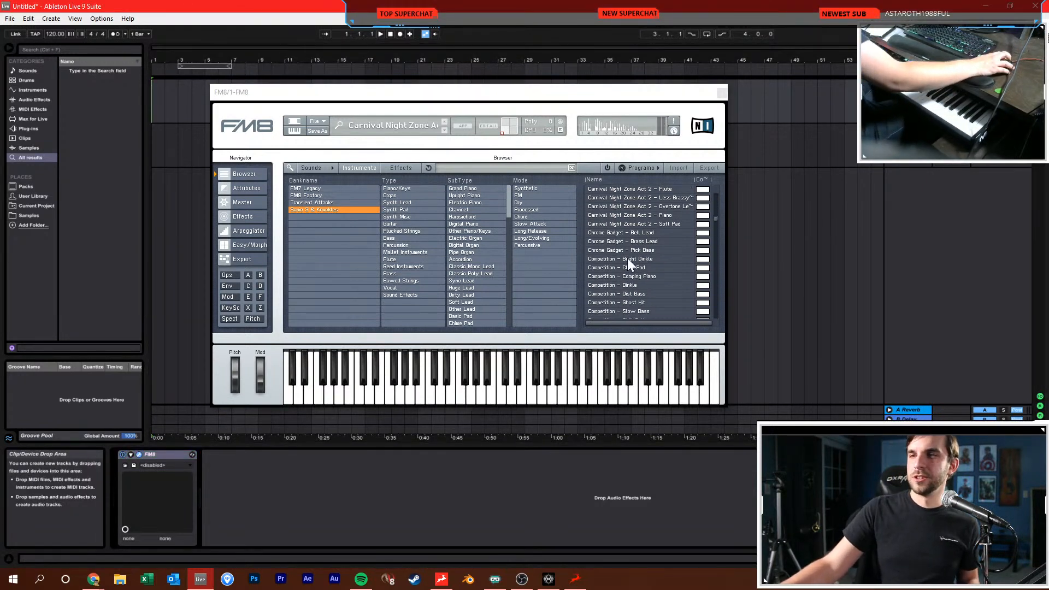
{"action": "scroll", "coordinate": [627, 261], "scroll_direction": "down", "scroll_amount": 10}
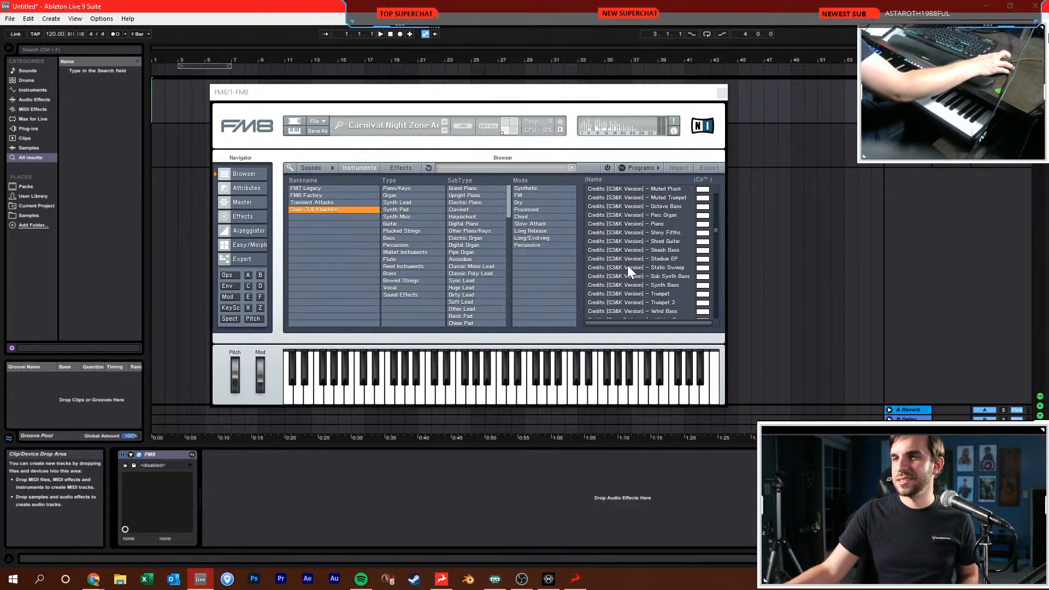
{"action": "scroll", "coordinate": [627, 255], "scroll_direction": "down", "scroll_amount": 8}
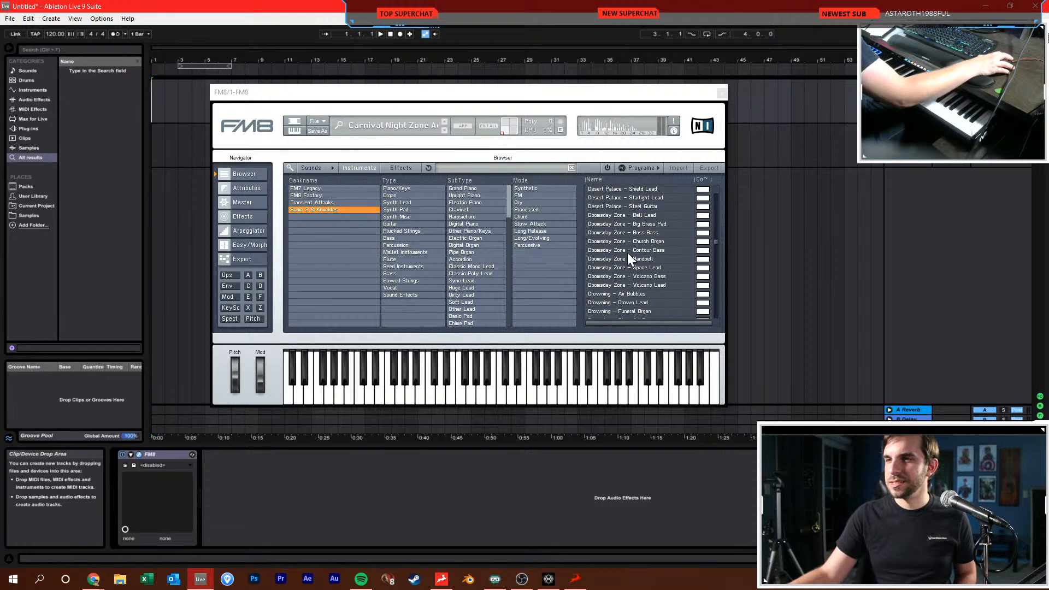
{"action": "scroll", "coordinate": [628, 251], "scroll_direction": "down", "scroll_amount": 8}
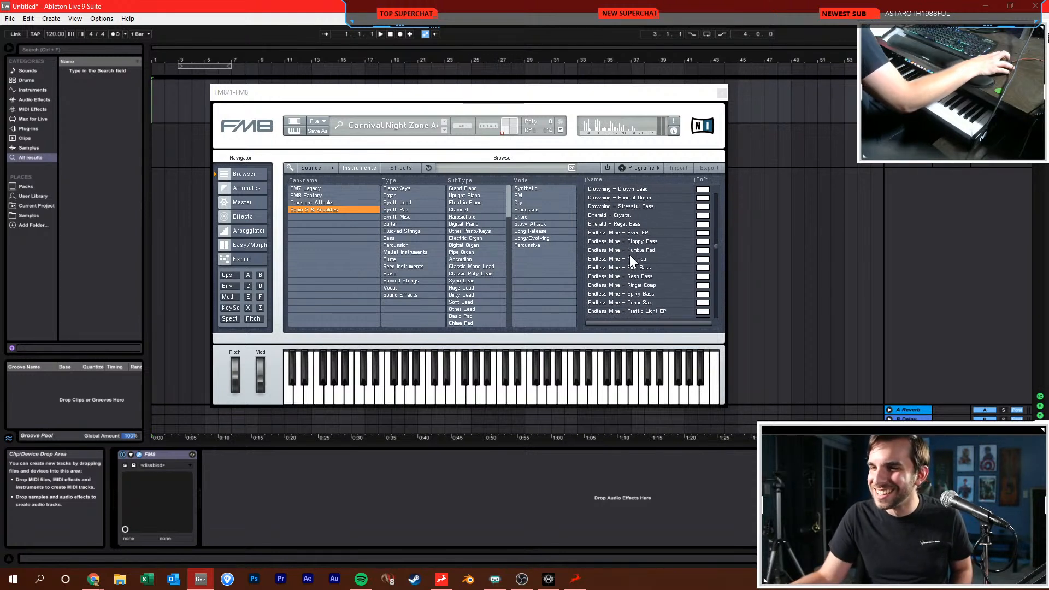
{"action": "scroll", "coordinate": [628, 260], "scroll_direction": "down", "scroll_amount": 6}
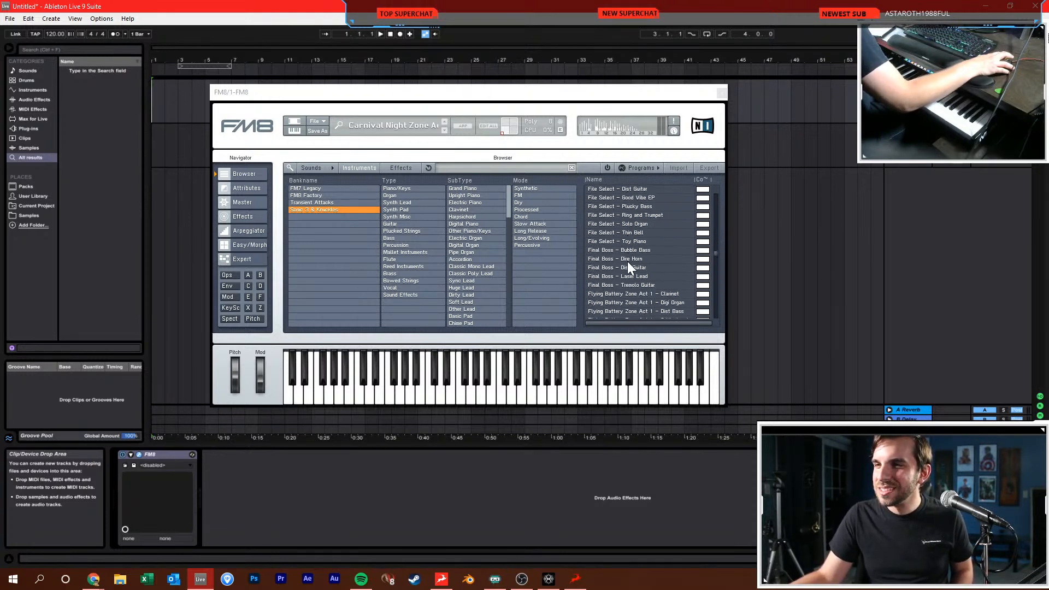
{"action": "left_click", "coordinate": [624, 215]}
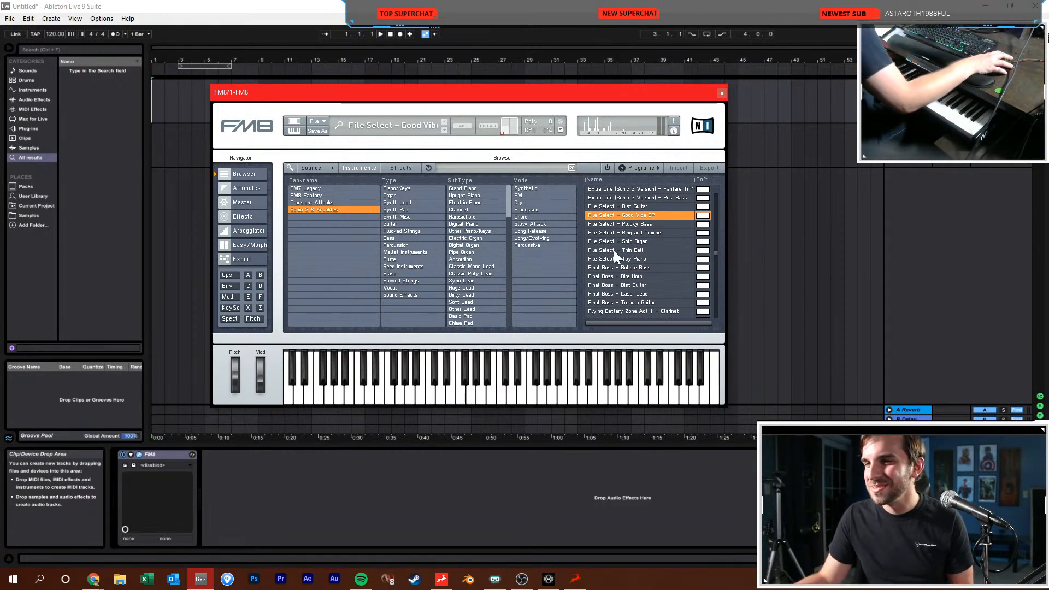
{"action": "scroll", "coordinate": [614, 250], "scroll_direction": "down", "scroll_amount": 1}
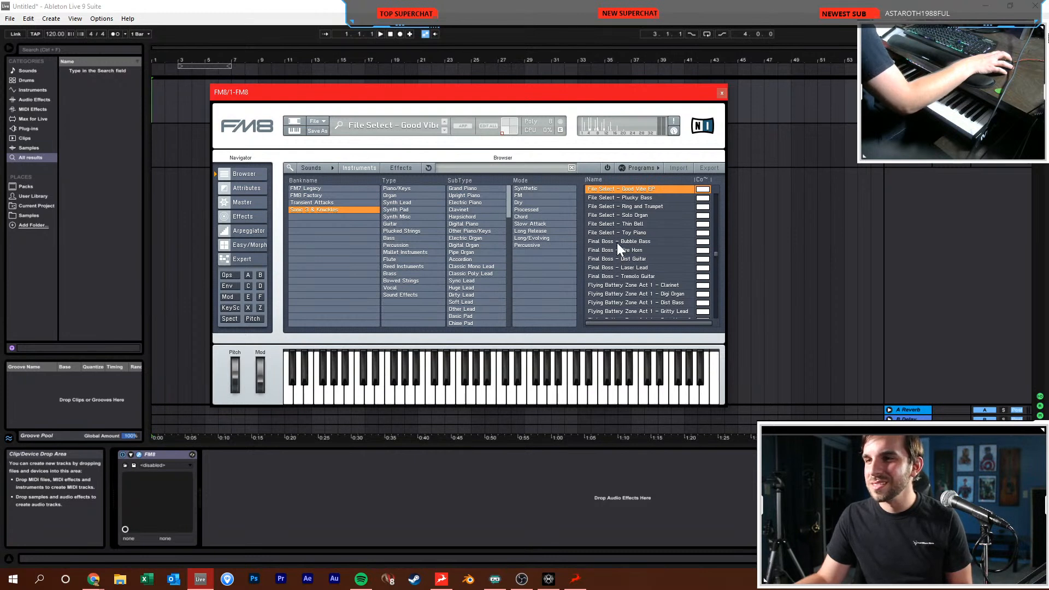
Audition the presets "Final Boss - Dire Horn" and Flying Battery Zone Act 1 "Gritty Lead", "Clarinet" and "Dist Bass"
{"action": "left_click", "coordinate": [618, 249]}
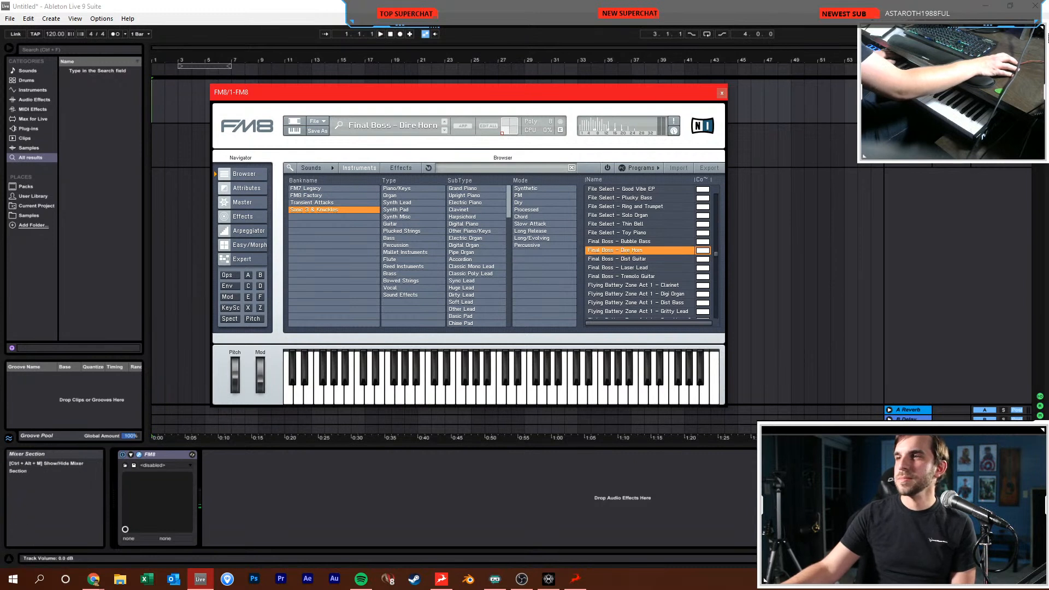
{"action": "left_click", "coordinate": [984, 91]}
{"action": "scroll", "coordinate": [647, 245], "scroll_direction": "down", "scroll_amount": 1}
{"action": "scroll", "coordinate": [648, 247], "scroll_direction": "down", "scroll_amount": 3}
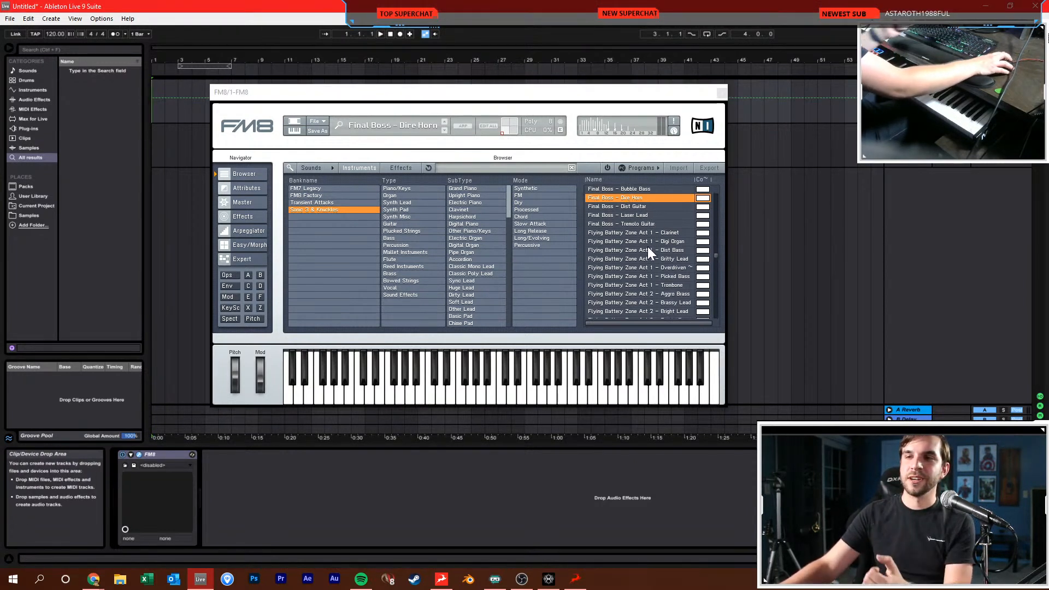
{"action": "left_click", "coordinate": [648, 240]}
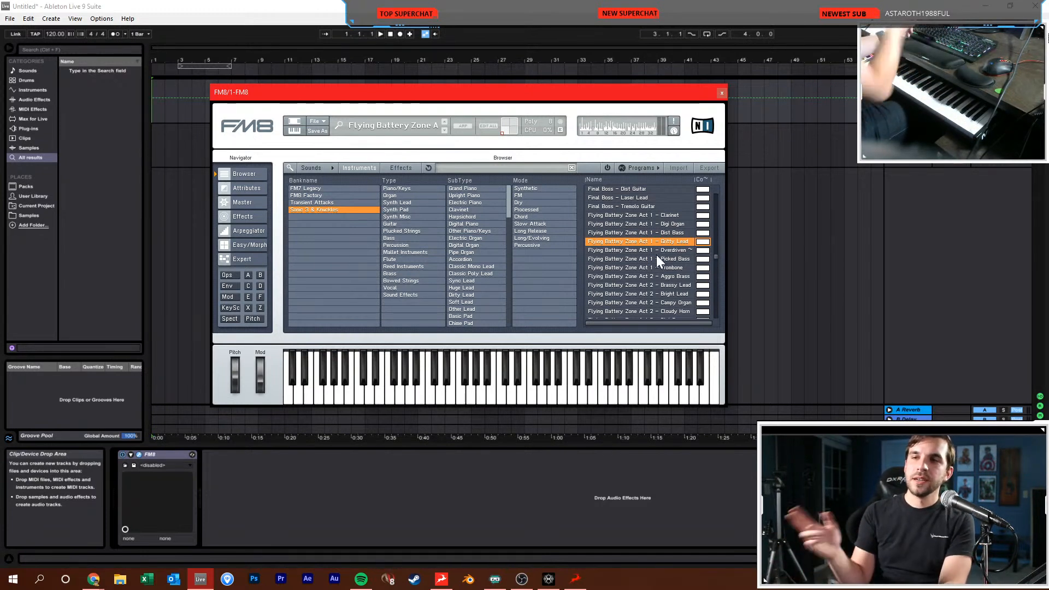
{"action": "left_click", "coordinate": [654, 216]}
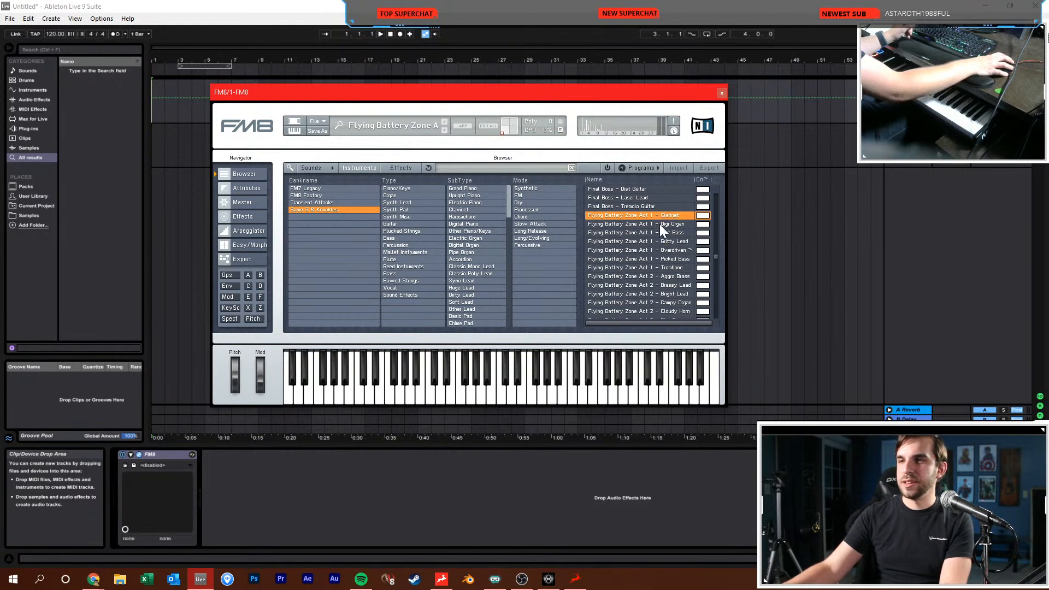
{"action": "left_click", "coordinate": [656, 234]}
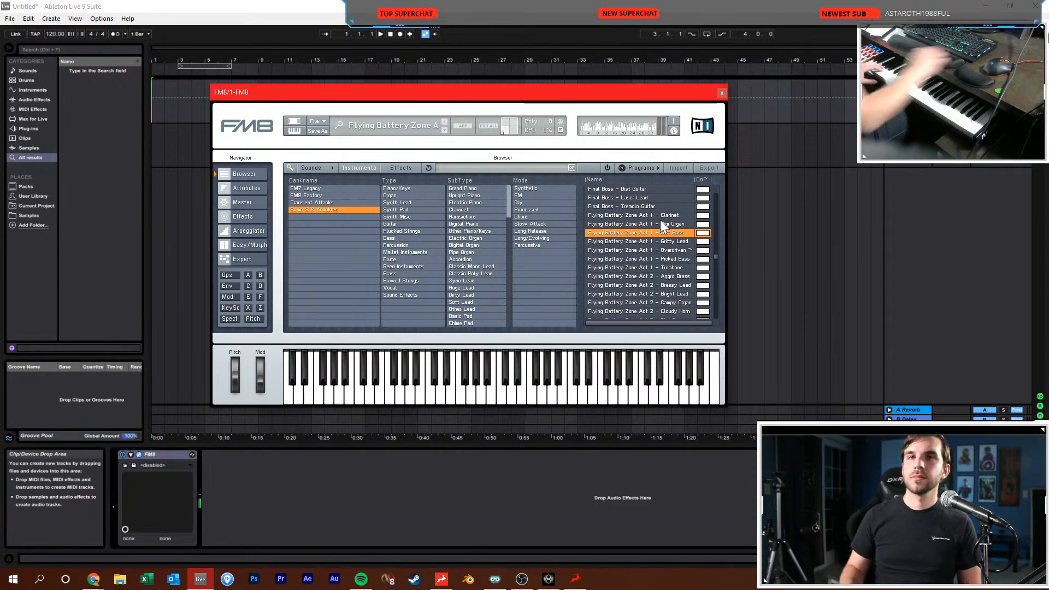
Audition the Flying Battery Zone Act 2 presets "Bright Lead" and "Maverick Bell"
{"action": "scroll", "coordinate": [658, 240], "scroll_direction": "down", "scroll_amount": 3}
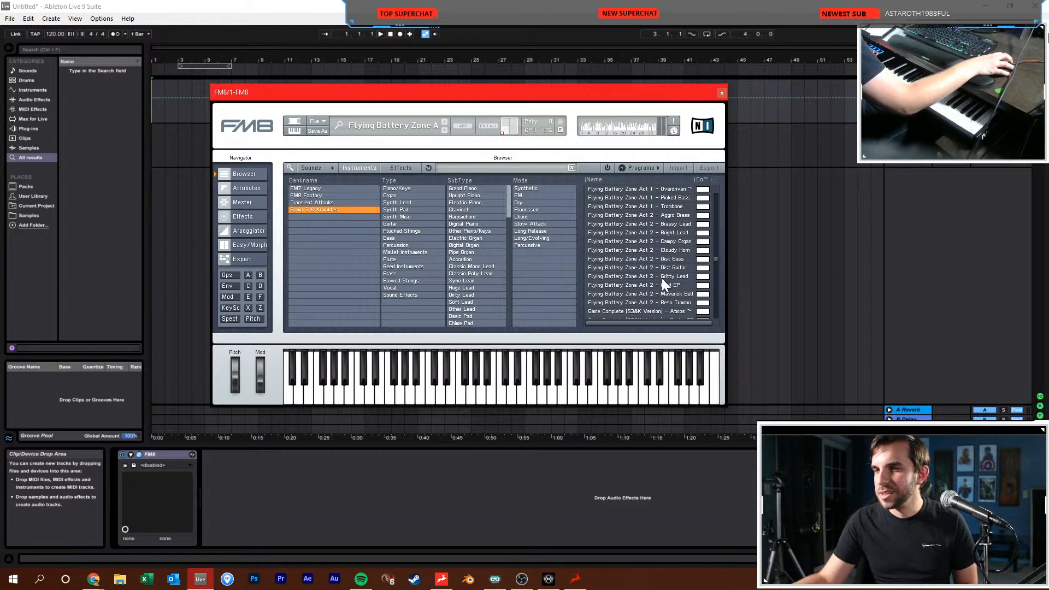
{"action": "left_click", "coordinate": [676, 231]}
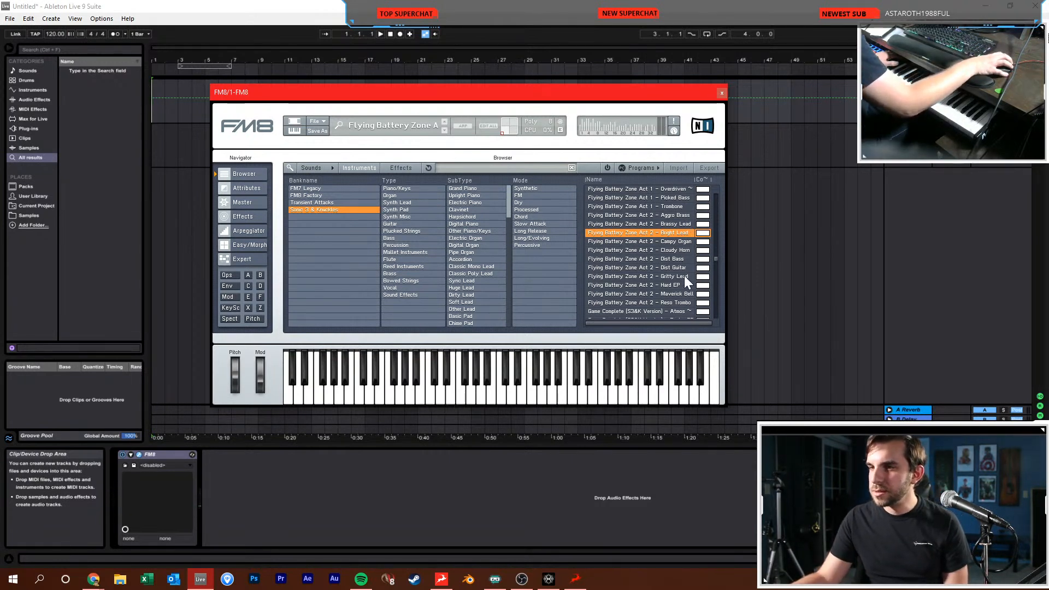
{"action": "left_click", "coordinate": [682, 295]}
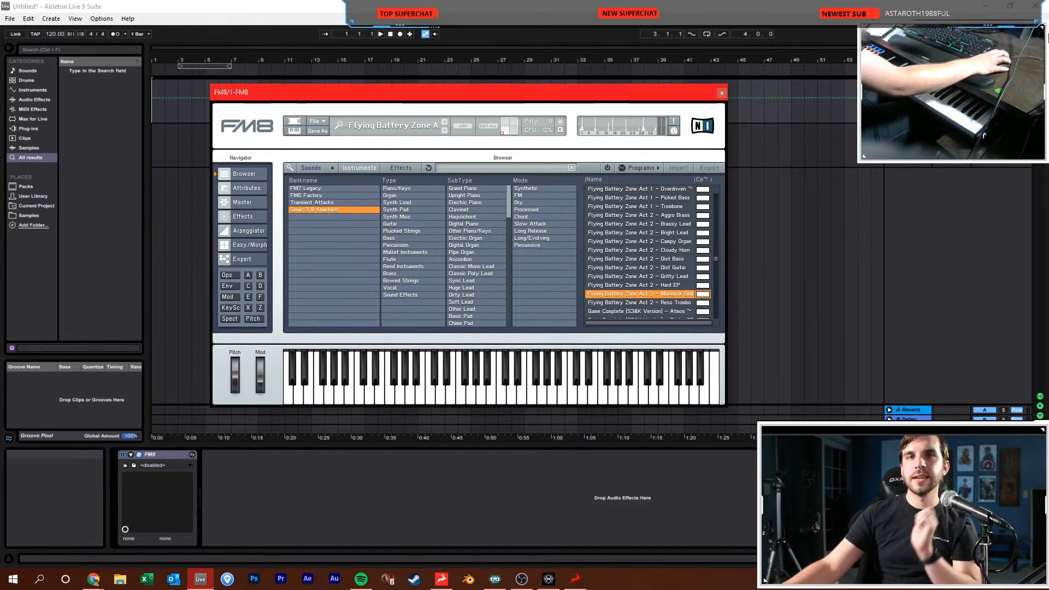
Return to the FM8 plug-in window and reposition it slightly over the arrangement
{"action": "key", "text": "alt+Tab"}
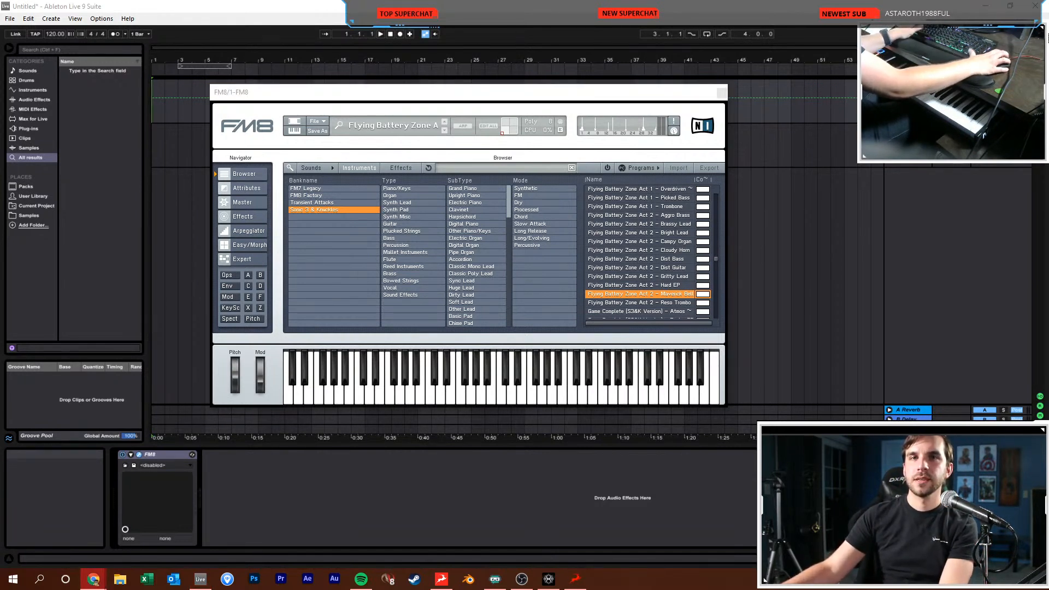
{"action": "left_click", "coordinate": [322, 94]}
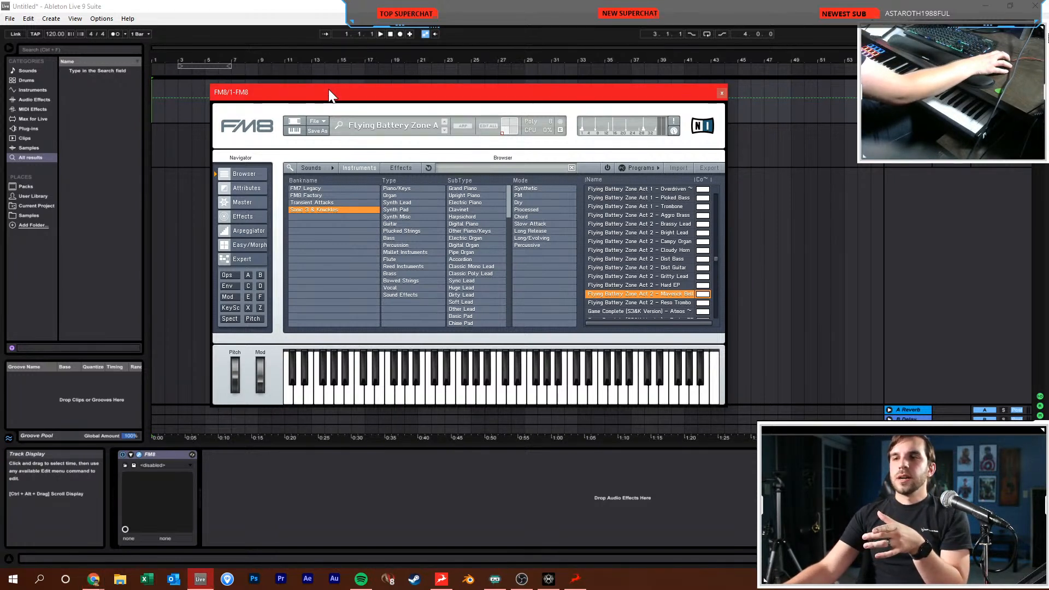
{"action": "left_click_drag", "start_coordinate": [329, 91], "coordinate": [356, 92]}
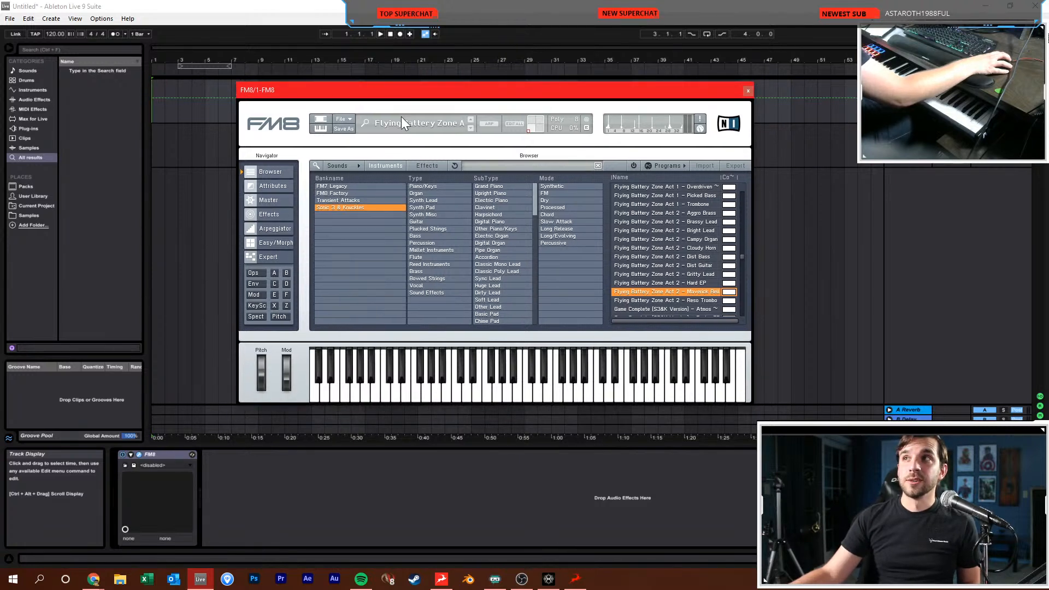
Audition the Hydrocity Zone Act 2 presets "Fusion Comp", "Shred Guitar", "Solo Trumpet" and "Synth Bass"
{"action": "scroll", "coordinate": [675, 251], "scroll_direction": "down", "scroll_amount": 2}
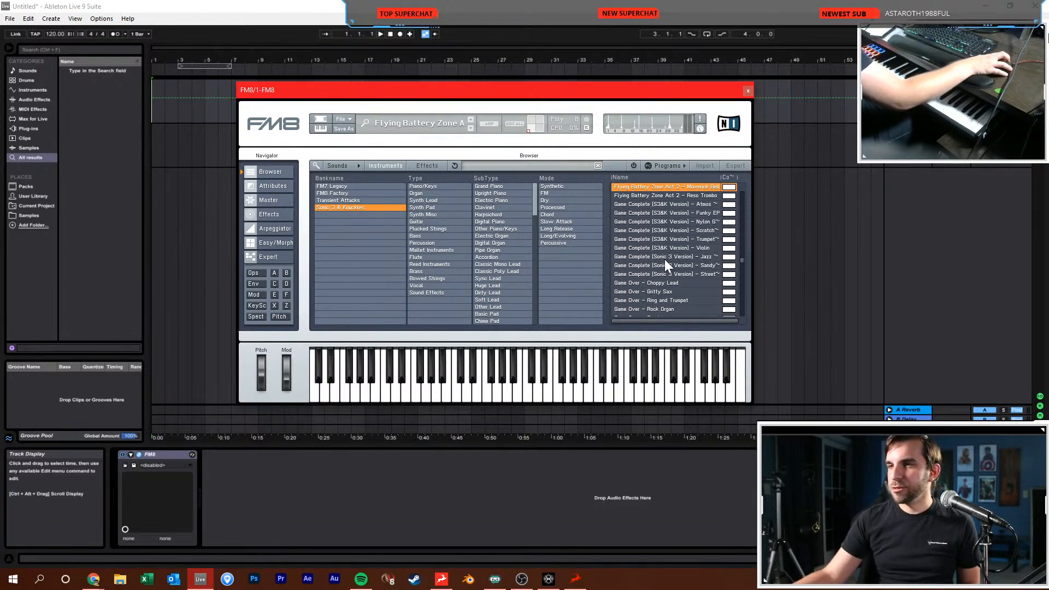
{"action": "scroll", "coordinate": [666, 251], "scroll_direction": "up", "scroll_amount": 3}
{"action": "scroll", "coordinate": [672, 257], "scroll_direction": "down", "scroll_amount": 6}
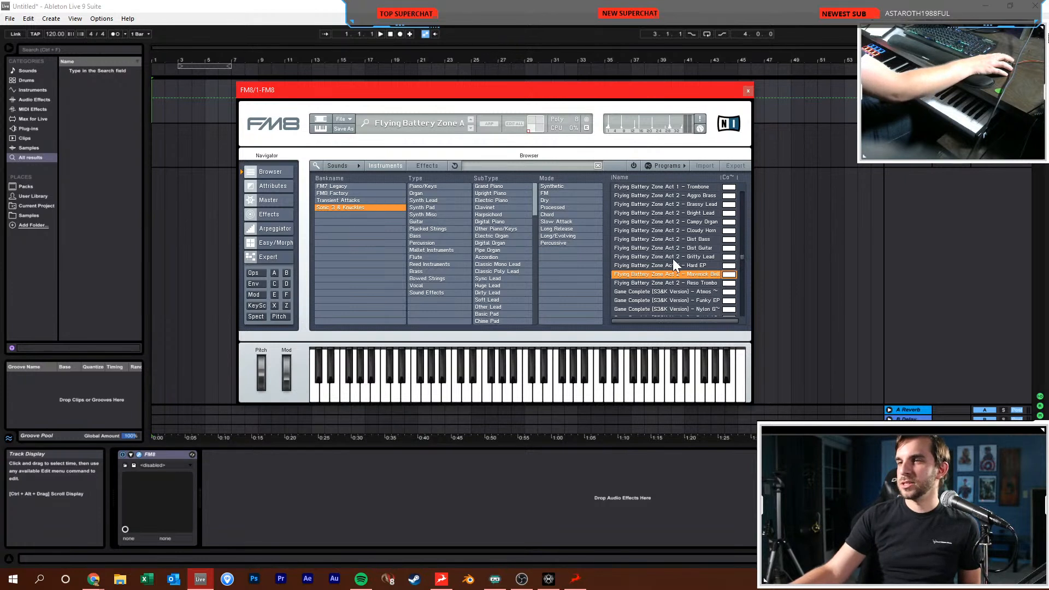
{"action": "scroll", "coordinate": [672, 254], "scroll_direction": "down", "scroll_amount": 8}
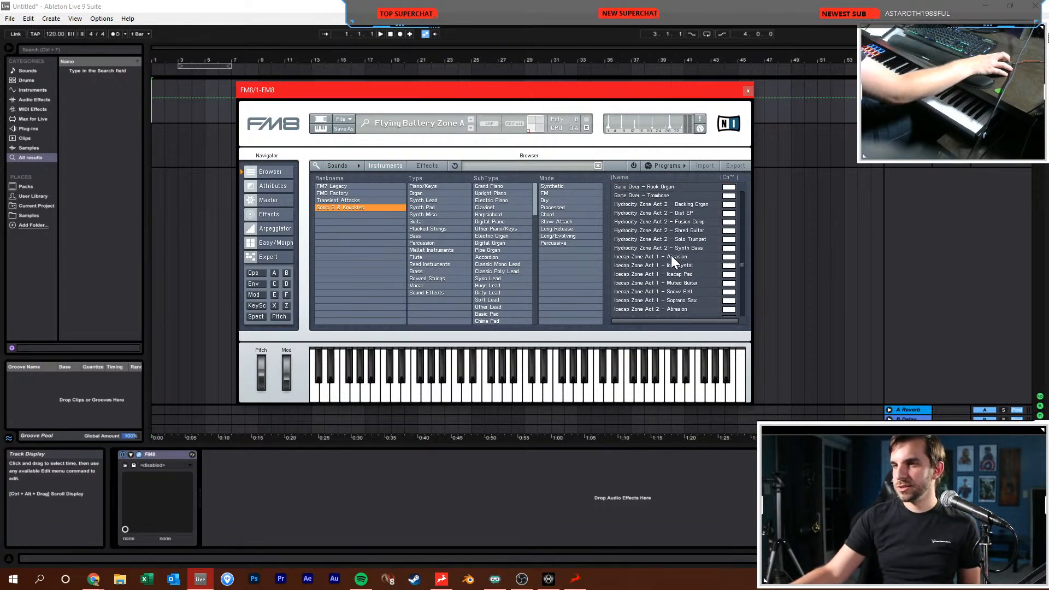
{"action": "left_click", "coordinate": [651, 220]}
{"action": "left_click", "coordinate": [651, 229]}
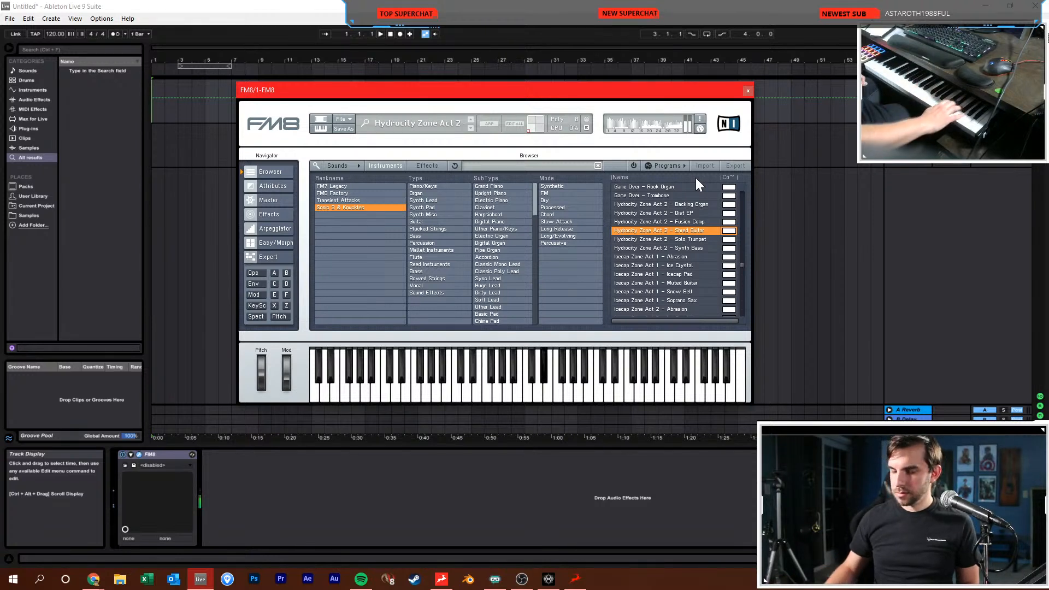
{"action": "left_click", "coordinate": [691, 241]}
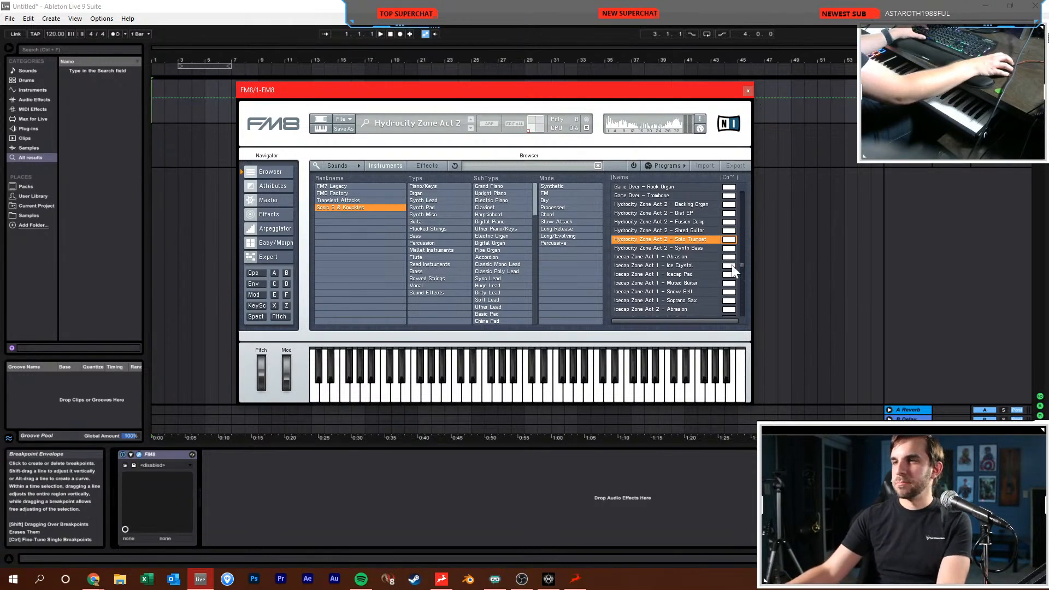
{"action": "left_click", "coordinate": [699, 248]}
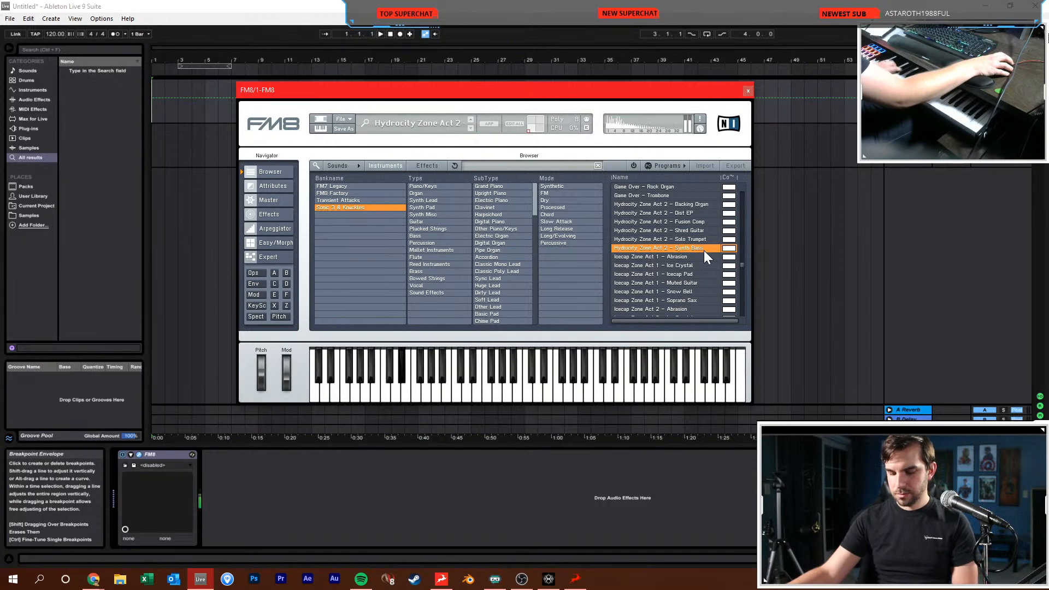
Go back to the start of the preset list and audition Angel Island Zone Act 1 "Dist Bass" and "Pick Bass" and Act 2 "Dist Bass"
{"action": "left_click_drag", "start_coordinate": [741, 262], "coordinate": [749, 184]}
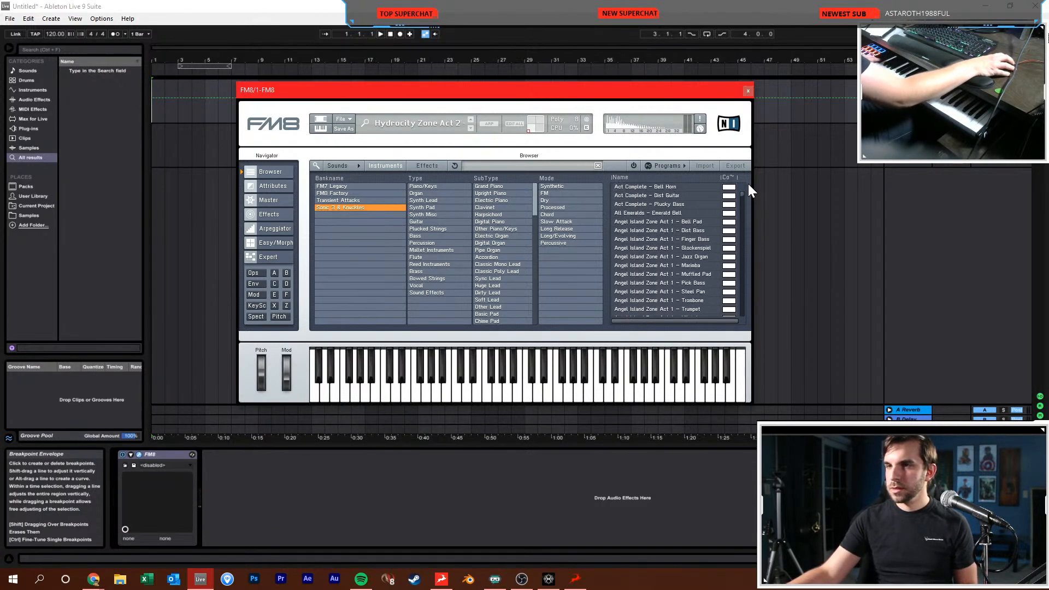
{"action": "left_click", "coordinate": [699, 229]}
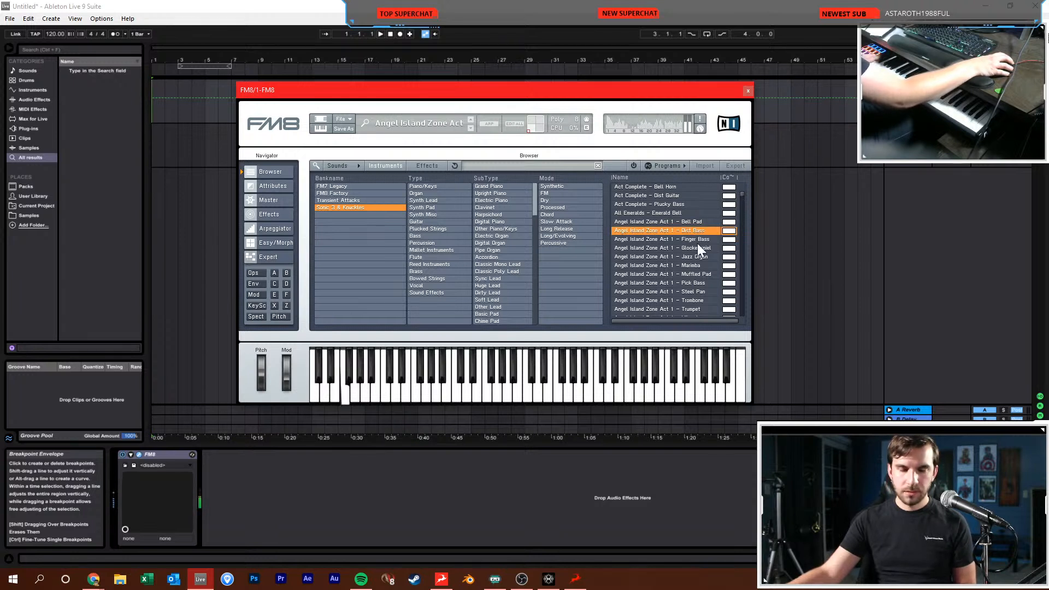
{"action": "scroll", "coordinate": [694, 284], "scroll_direction": "down", "scroll_amount": 1}
{"action": "left_click", "coordinate": [693, 264]}
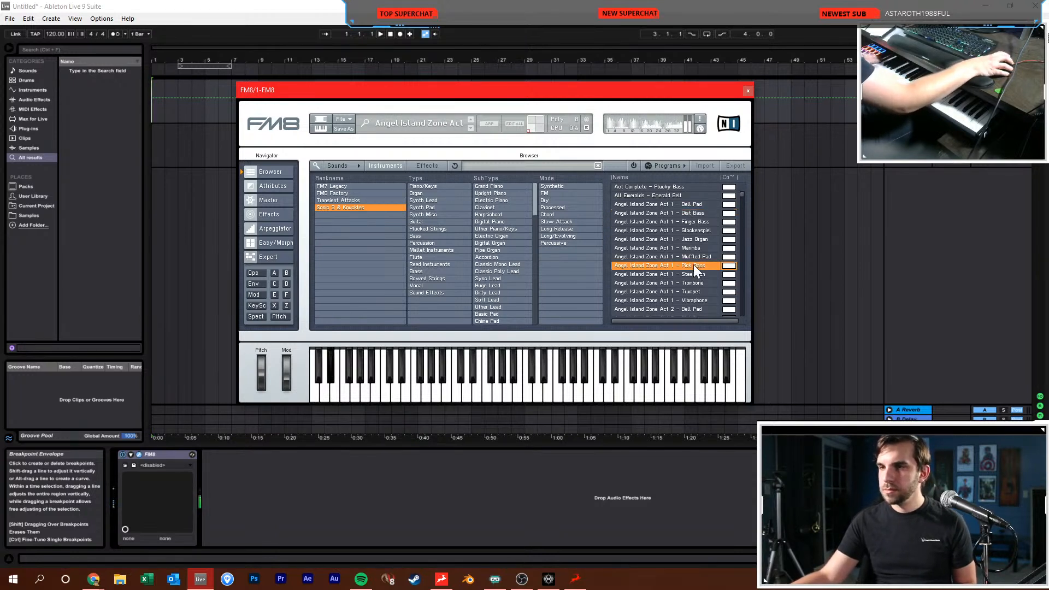
{"action": "scroll", "coordinate": [692, 273], "scroll_direction": "down", "scroll_amount": 4}
{"action": "left_click", "coordinate": [693, 248]}
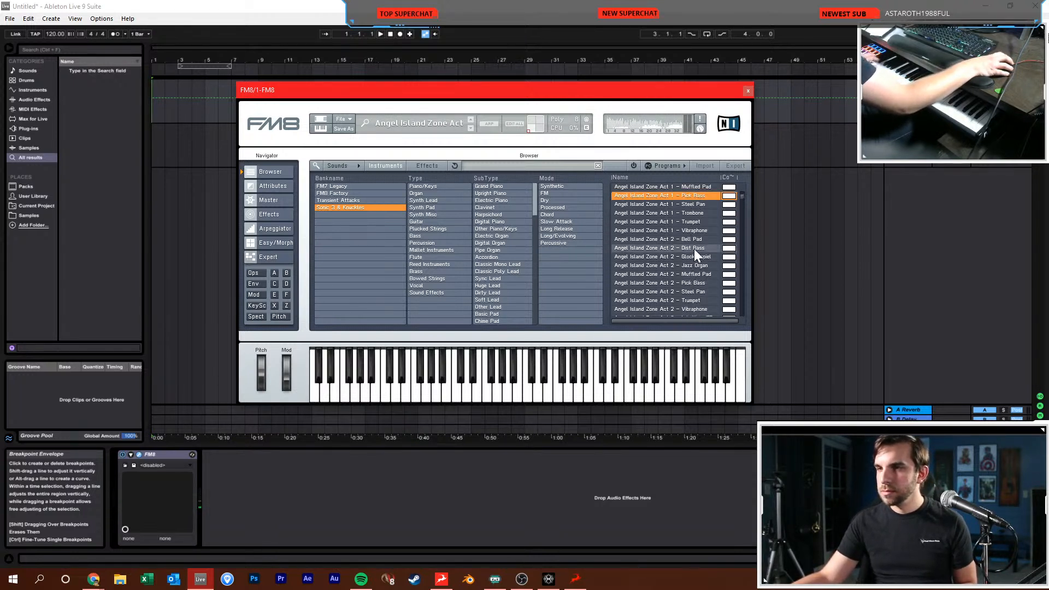
Audition the bass presets "Azure Lake - Hard Synth Bass", "Balloon Park - Buzz Bass" and "Bonus Stage Gumball - Bonus Bass"
{"action": "scroll", "coordinate": [695, 251], "scroll_direction": "down", "scroll_amount": 5}
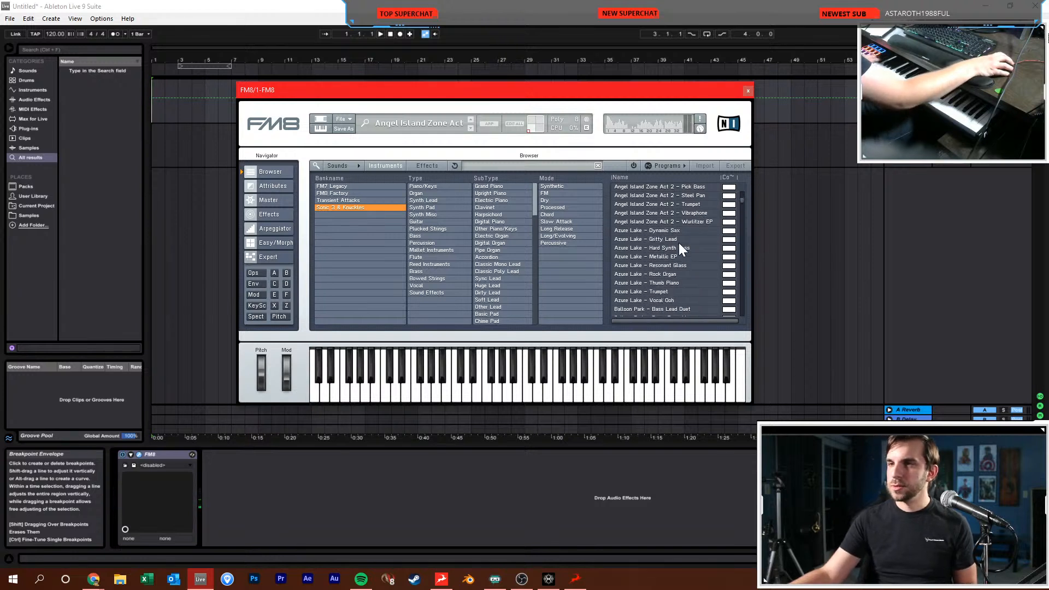
{"action": "left_click", "coordinate": [685, 249]}
{"action": "scroll", "coordinate": [687, 254], "scroll_direction": "down", "scroll_amount": 3}
{"action": "scroll", "coordinate": [688, 256], "scroll_direction": "down", "scroll_amount": 3}
{"action": "left_click", "coordinate": [676, 223]}
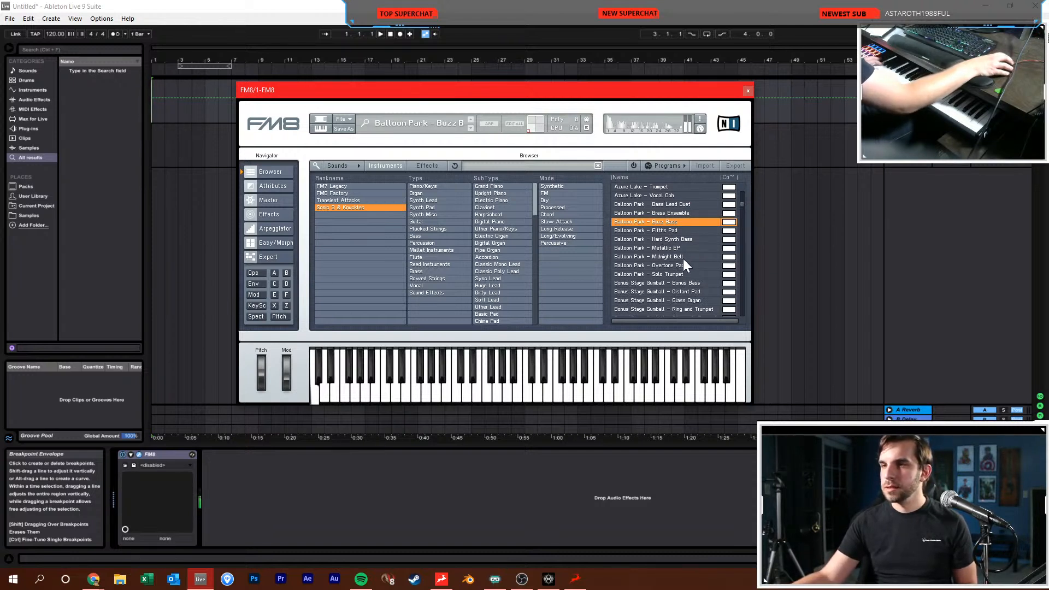
{"action": "scroll", "coordinate": [683, 258], "scroll_direction": "down", "scroll_amount": 4}
{"action": "left_click", "coordinate": [684, 213]}
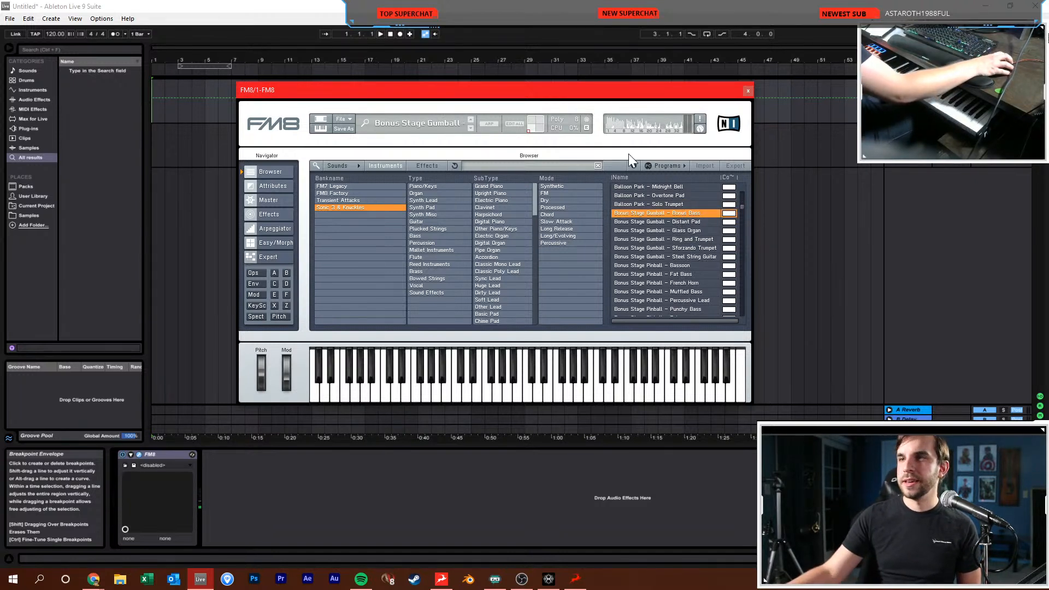
Search the presets for "mushroom", load "Mushroom Hill Zone Act 1 - Shroom Bass" and close the FM8 window
{"action": "left_click", "coordinate": [545, 161]}
{"action": "type", "text": "mushroom"}
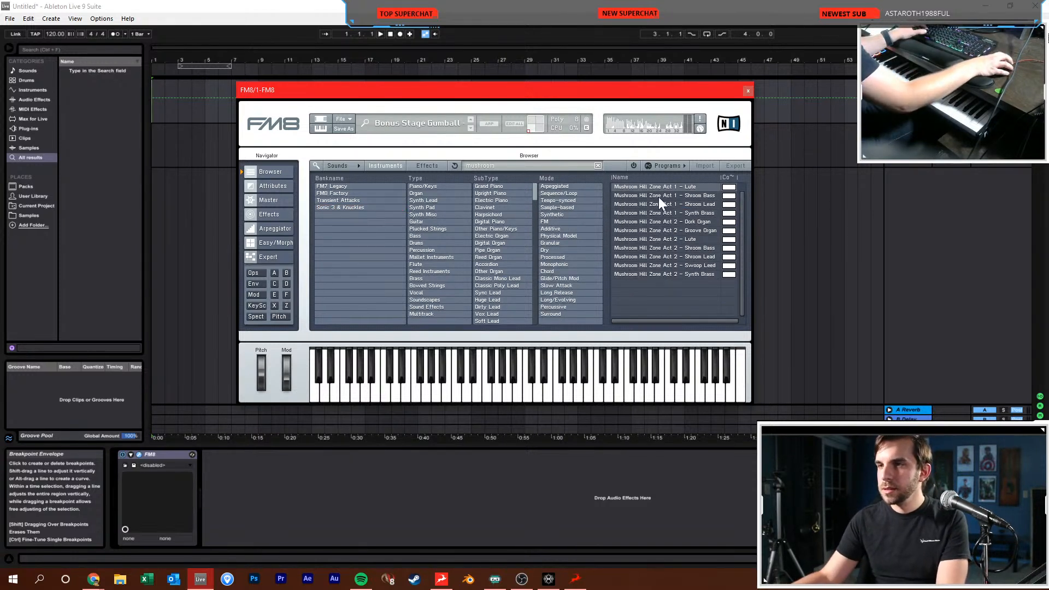
{"action": "left_click", "coordinate": [658, 196]}
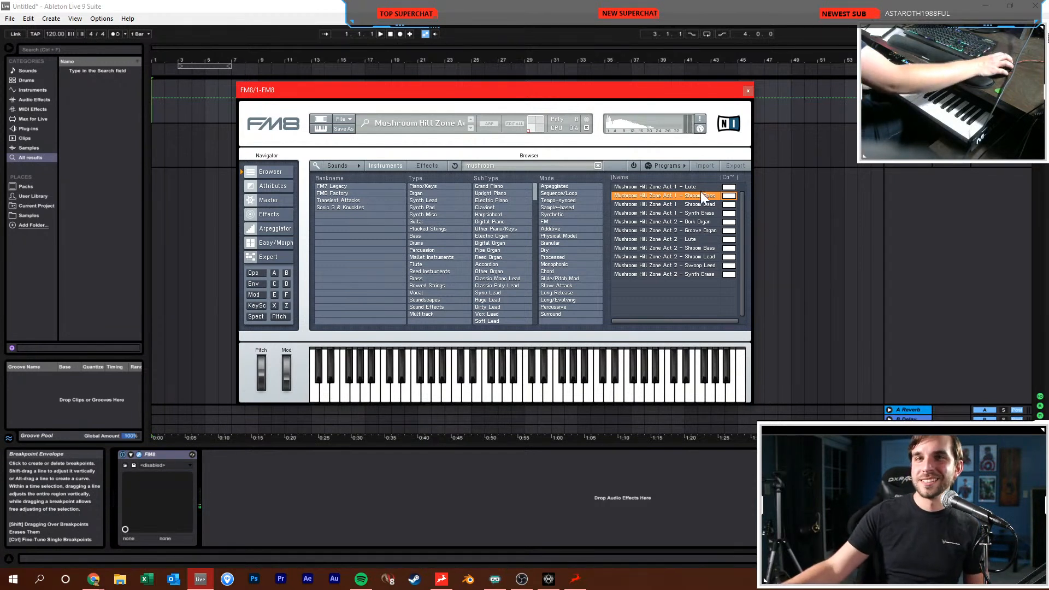
{"action": "left_click", "coordinate": [747, 87]}
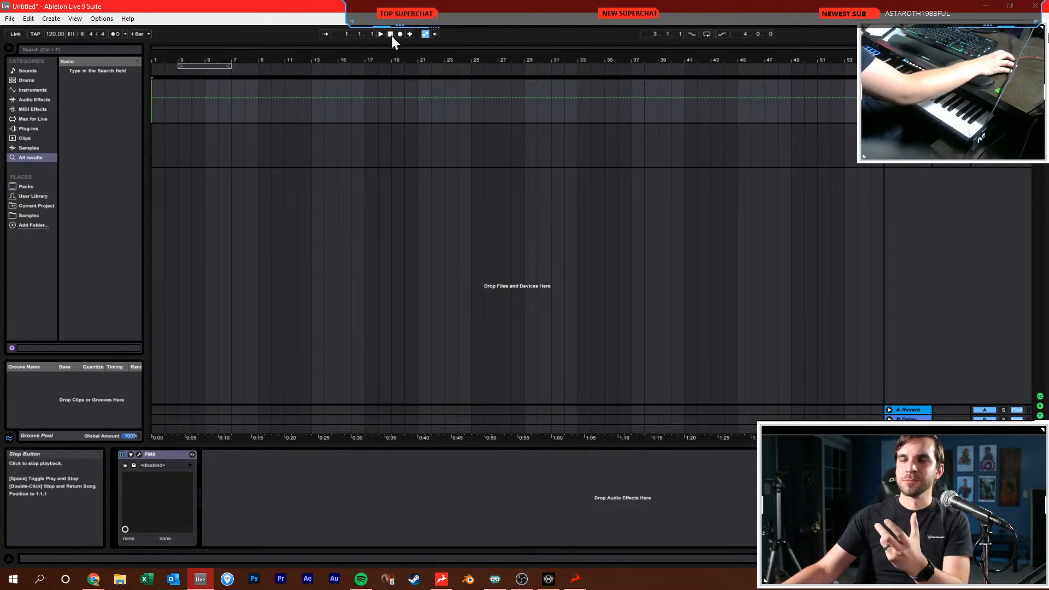
Enable the metronome and record a MIDI take of about five bars on the FM8 track
{"action": "left_click", "coordinate": [115, 34]}
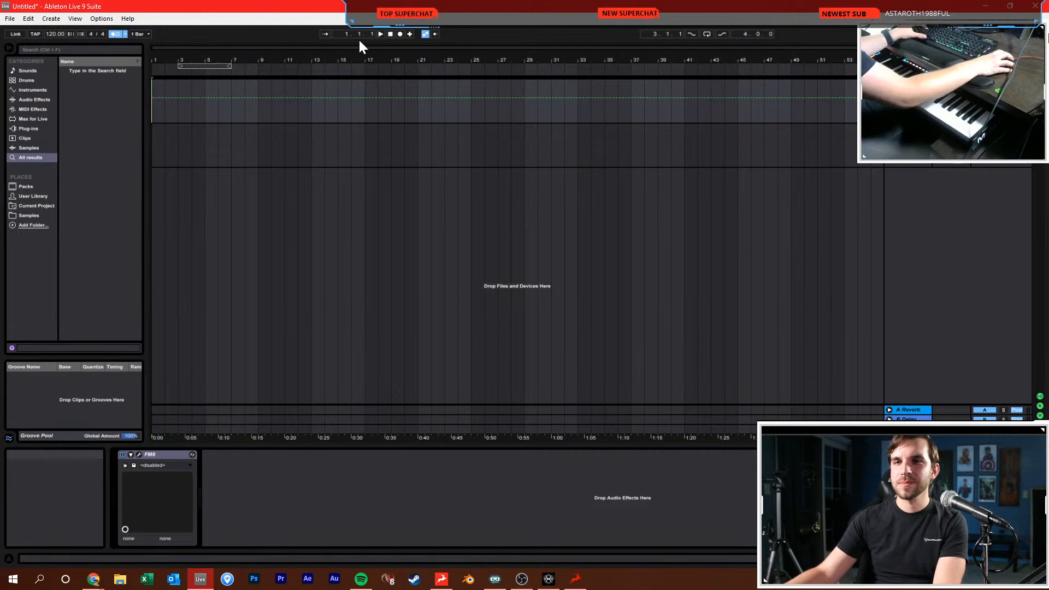
{"action": "left_click", "coordinate": [399, 34]}
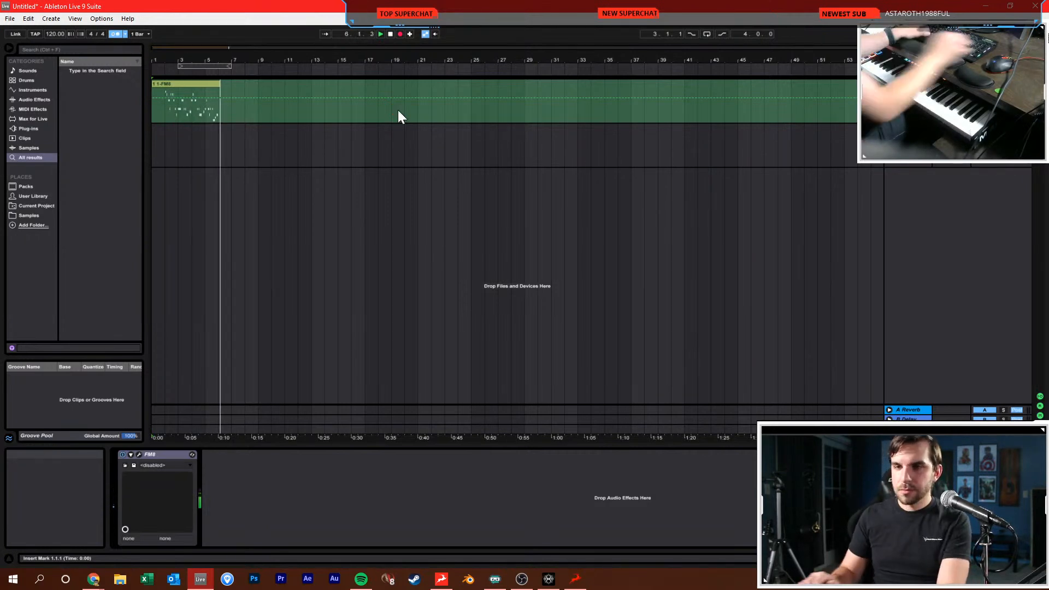
{"action": "key", "text": "space"}
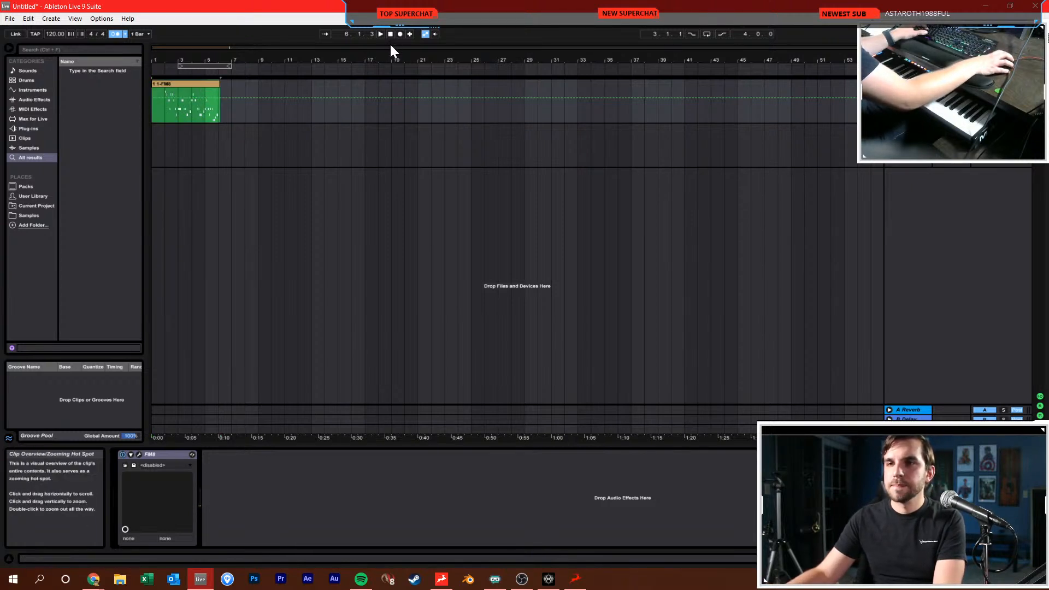
{"action": "left_click", "coordinate": [390, 34]}
Open the recorded FM8 clip's notes and delete the clip from the arrangement
{"action": "double_click", "coordinate": [200, 82]}
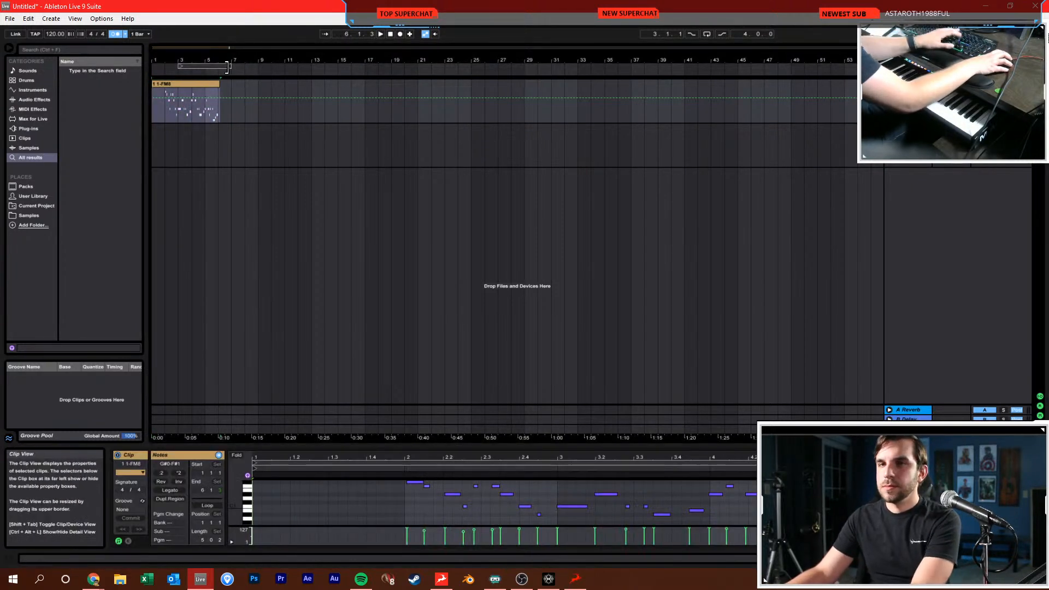
{"action": "left_click", "coordinate": [205, 87]}
{"action": "key", "text": "Delete"}
Record and undo a short second take on the FM8 track, and set the tempo to 96 BPM
{"action": "left_click", "coordinate": [399, 34]}
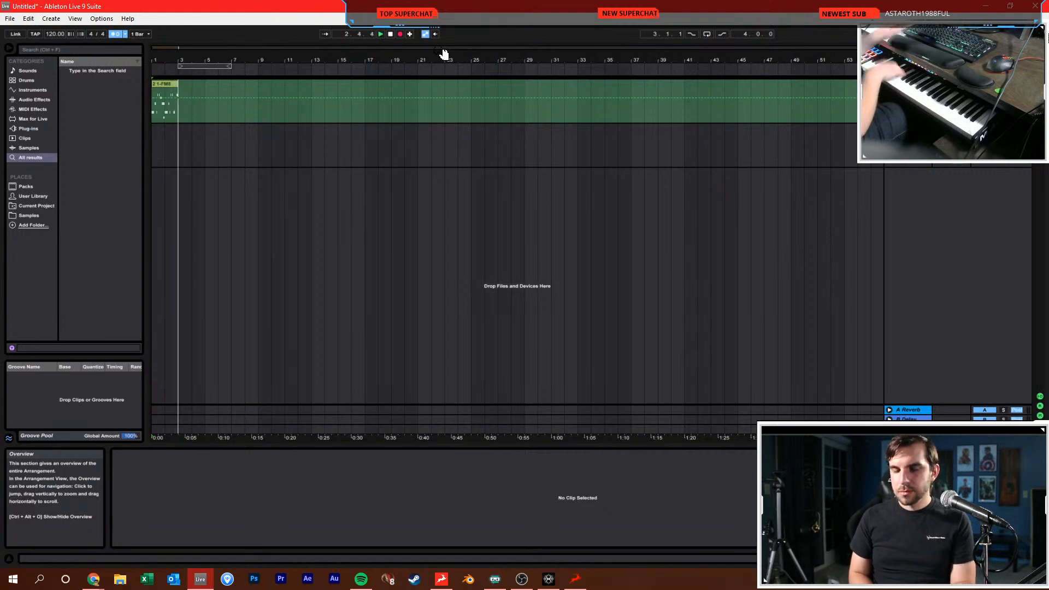
{"action": "key", "text": "F9"}
{"action": "key", "text": "ctrl+z"}
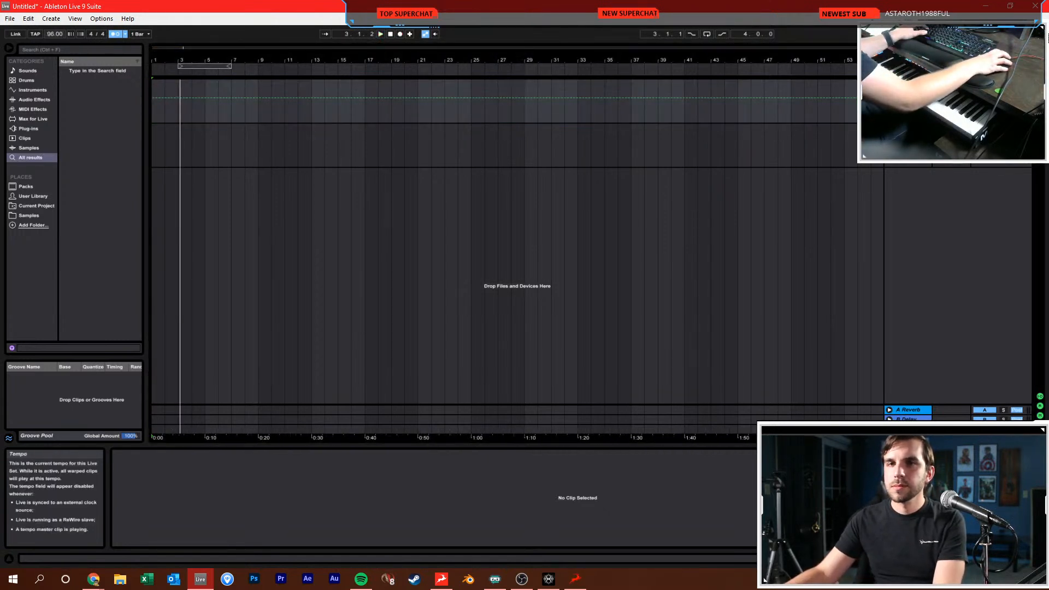
Record a new bass line of about four bars on the FM8 track from the start of the arrangement
{"action": "left_click", "coordinate": [401, 34]}
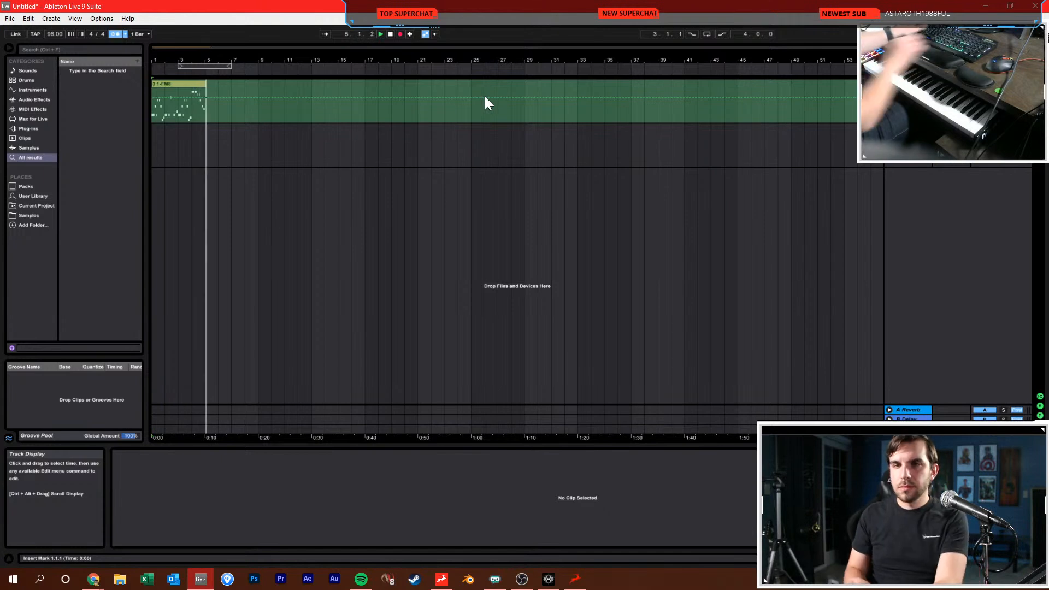
{"action": "key", "text": "F9"}
{"action": "left_click_drag", "start_coordinate": [166, 60], "coordinate": [168, 189]}
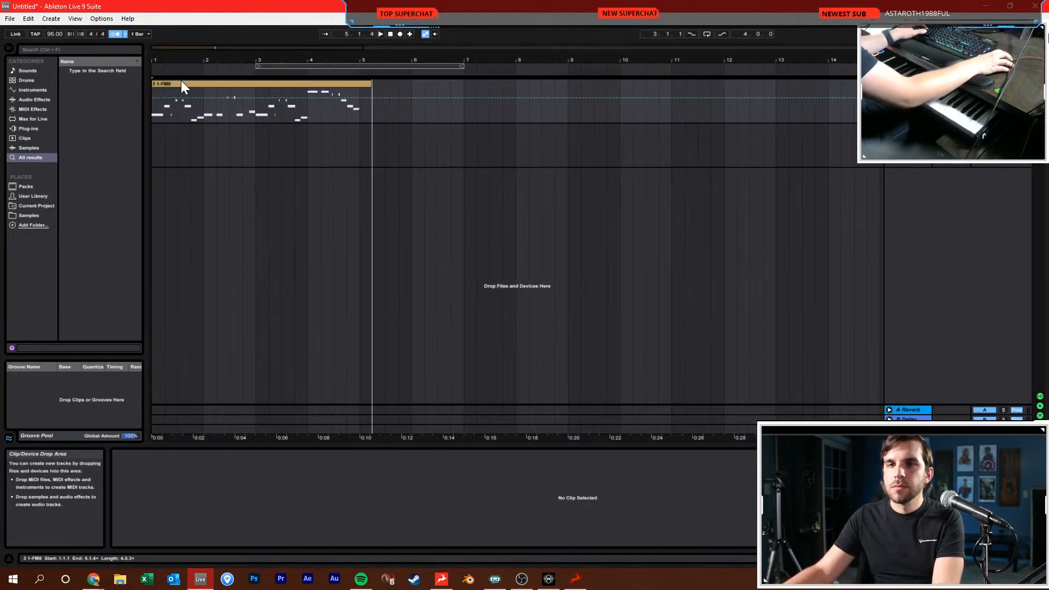
Open the recorded FM8 bass clip's notes and set the tempo to 110 BPM
{"action": "left_click", "coordinate": [182, 83]}
{"action": "left_click", "coordinate": [60, 34]}
{"action": "type", "text": "110"}
{"action": "key", "text": "Return"}
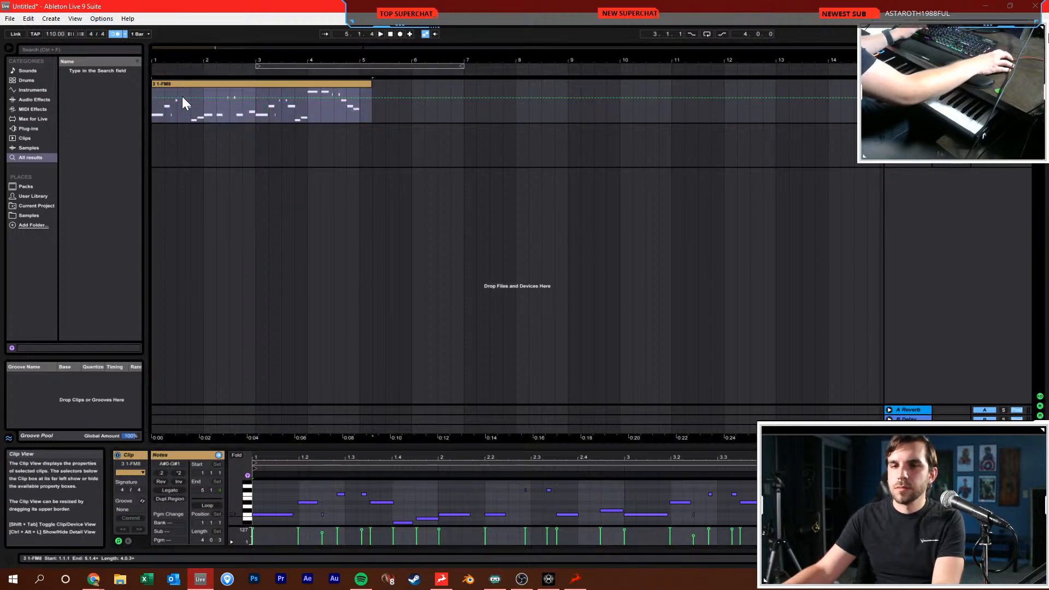
Set the bass clip's note grid to a fixed 1/16 and quantize all its notes
{"action": "left_click", "coordinate": [142, 500]}
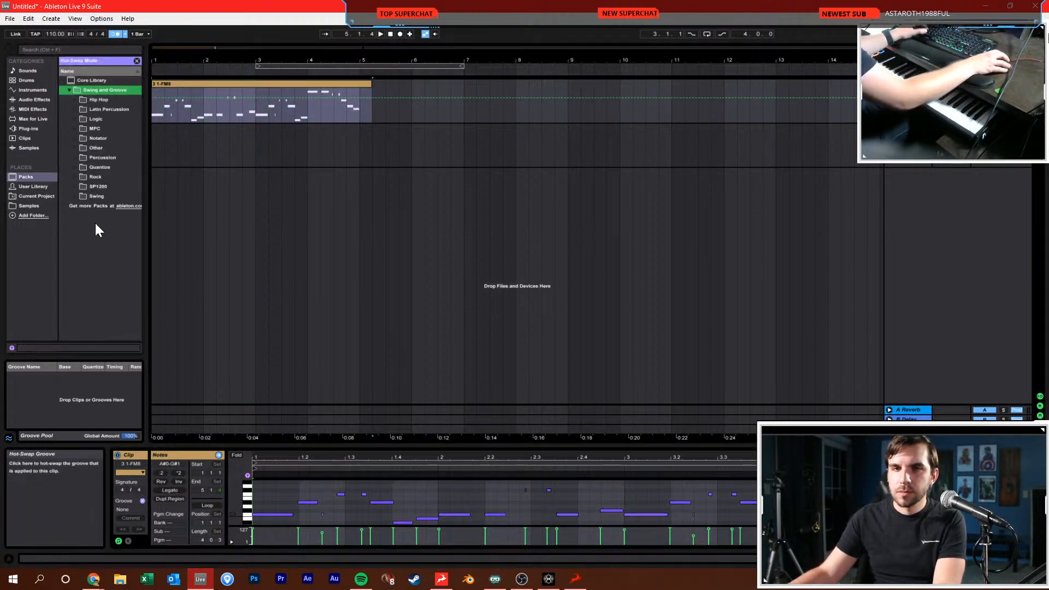
{"action": "right_click", "coordinate": [418, 495]}
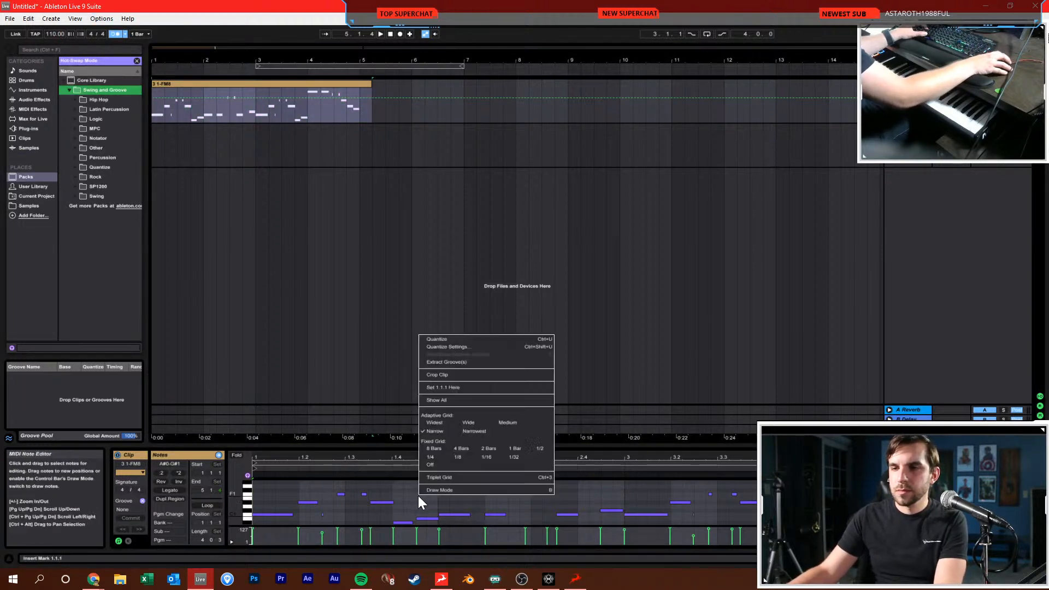
{"action": "left_click", "coordinate": [485, 456]}
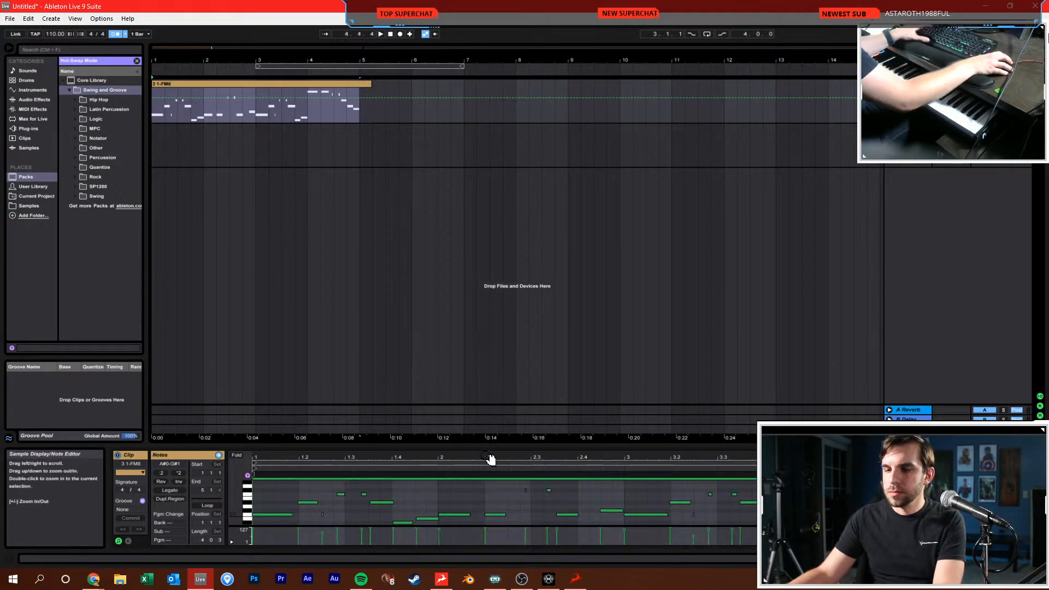
Apply the Swing 16-55 groove from the Swing folder to the bass clip and play it back
{"action": "left_click", "coordinate": [140, 501]}
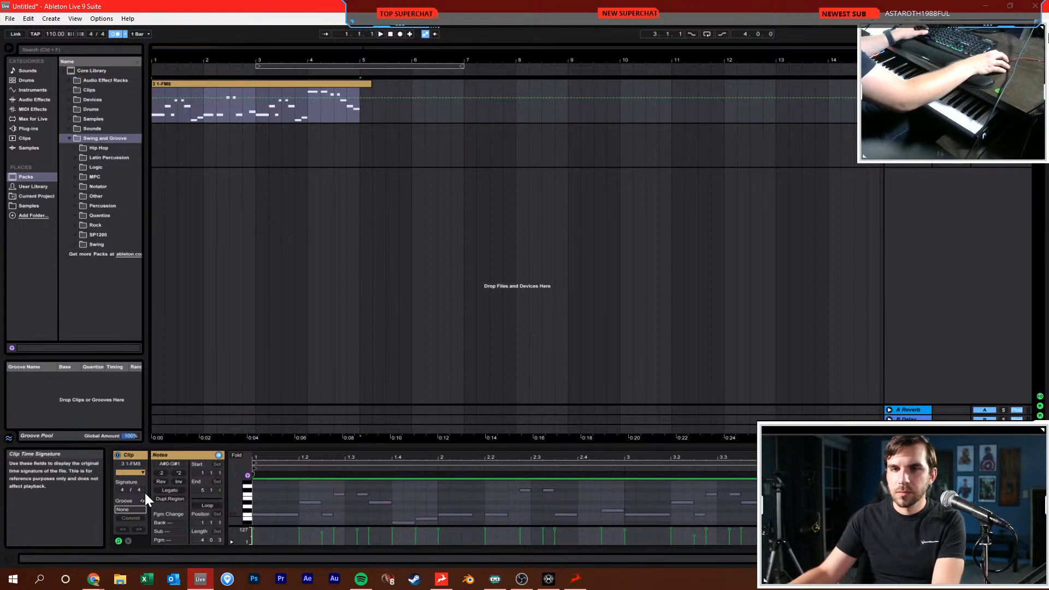
{"action": "left_click", "coordinate": [142, 500]}
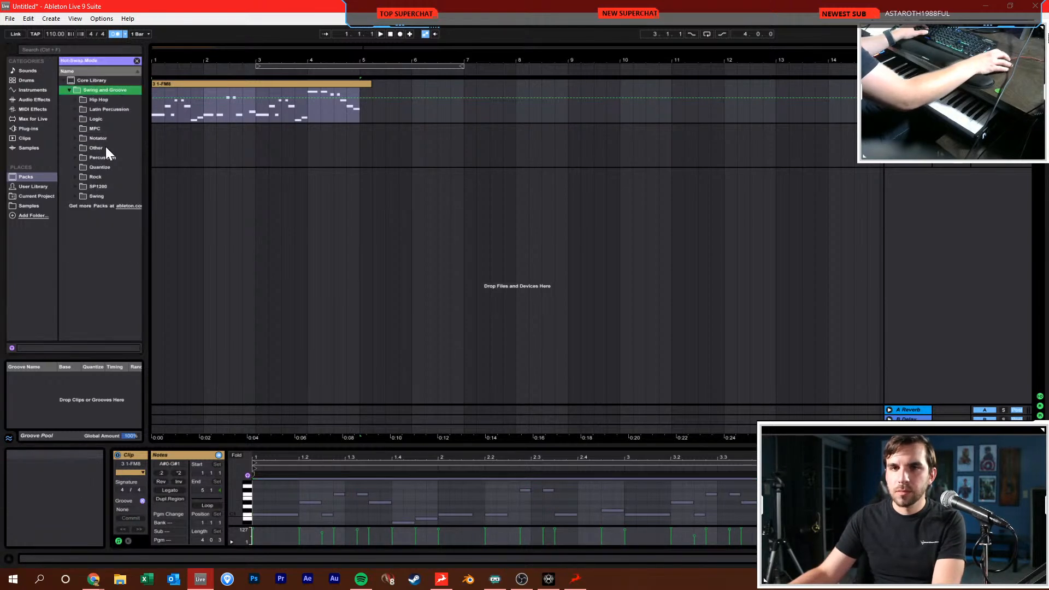
{"action": "left_click", "coordinate": [74, 197]}
{"action": "scroll", "coordinate": [90, 222], "scroll_direction": "down", "scroll_amount": 2}
{"action": "scroll", "coordinate": [109, 295], "scroll_direction": "down", "scroll_amount": 2}
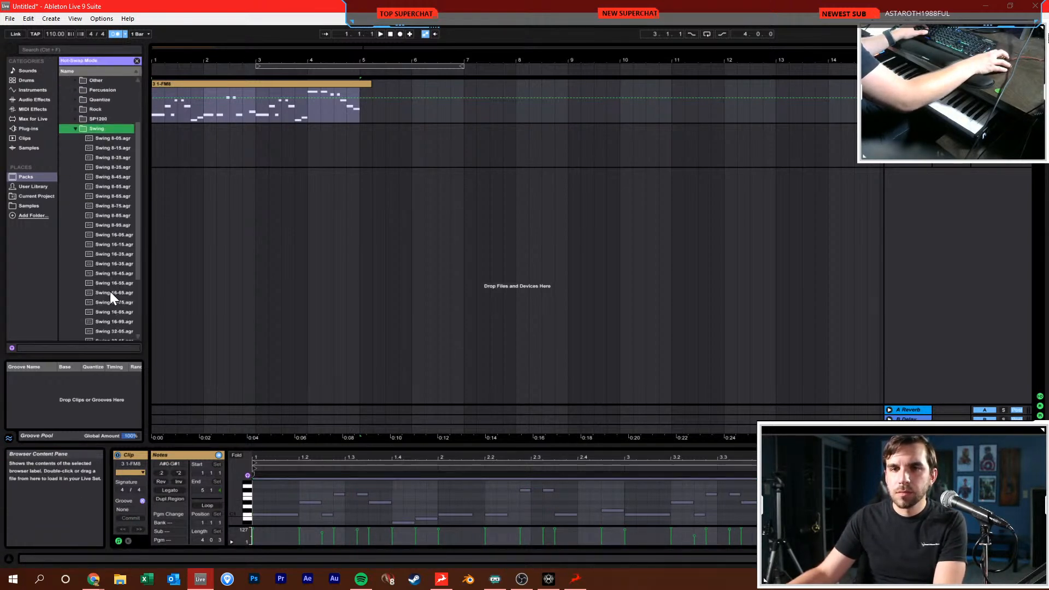
{"action": "double_click", "coordinate": [110, 284]}
{"action": "key", "text": "space"}
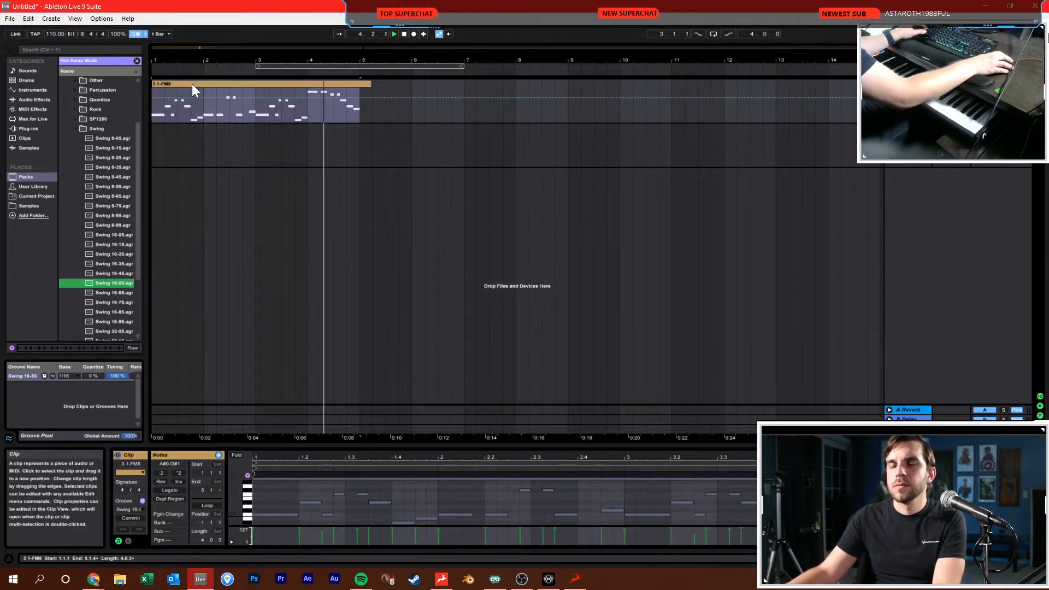
Move the bass clip to start at bar 2 and duplicate it directly after itself at bar 6
{"action": "left_click_drag", "start_coordinate": [199, 86], "coordinate": [248, 82]}
{"action": "key", "text": "ctrl+d"}
{"action": "left_click", "coordinate": [308, 96]}
{"action": "left_click", "coordinate": [207, 108]}
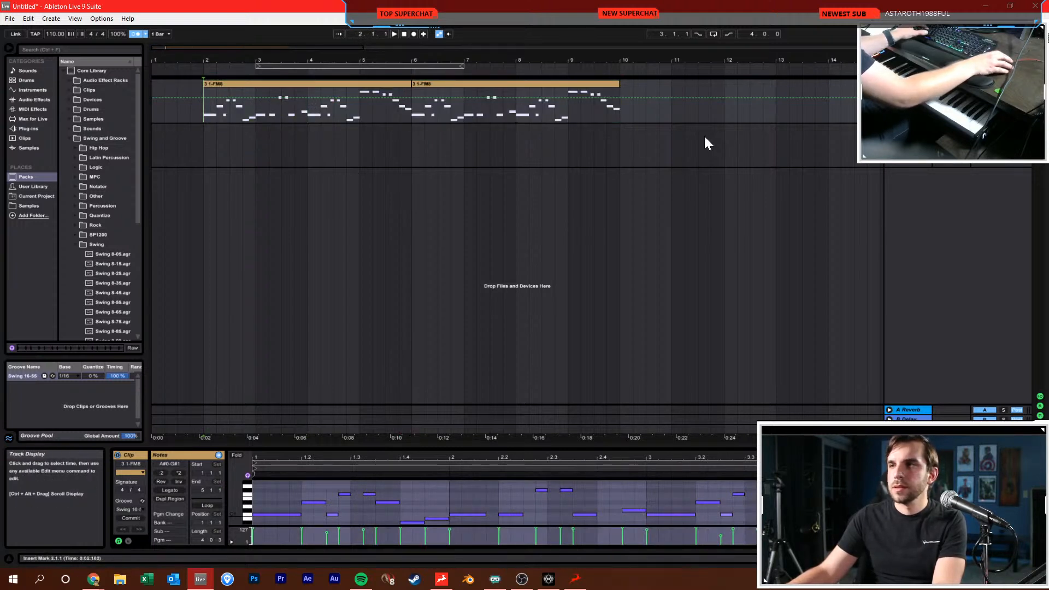
Search the browser for fm8, load FM8 onto the second track, and reposition its window below the bass clips
{"action": "key", "text": "ctrl+f"}
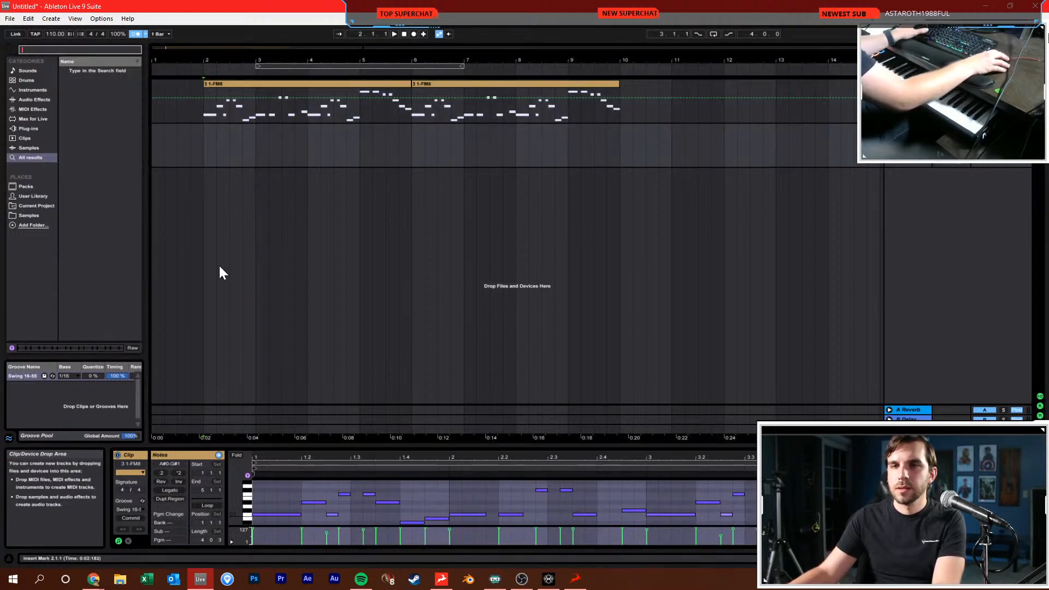
{"action": "type", "text": "fm8"}
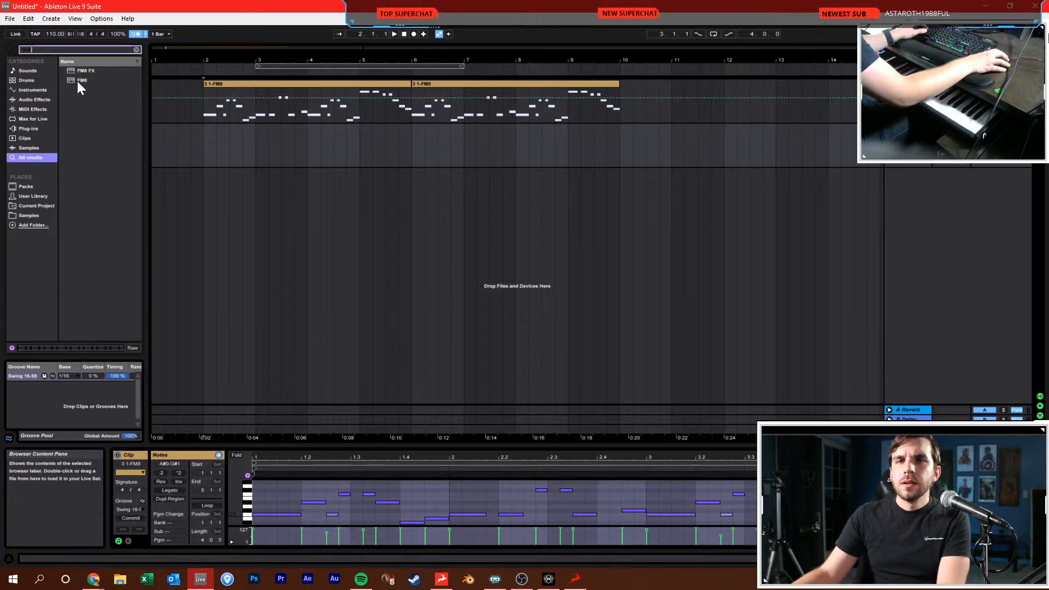
{"action": "left_click_drag", "start_coordinate": [79, 80], "coordinate": [252, 149]}
{"action": "left_click_drag", "start_coordinate": [638, 246], "coordinate": [413, 184]}
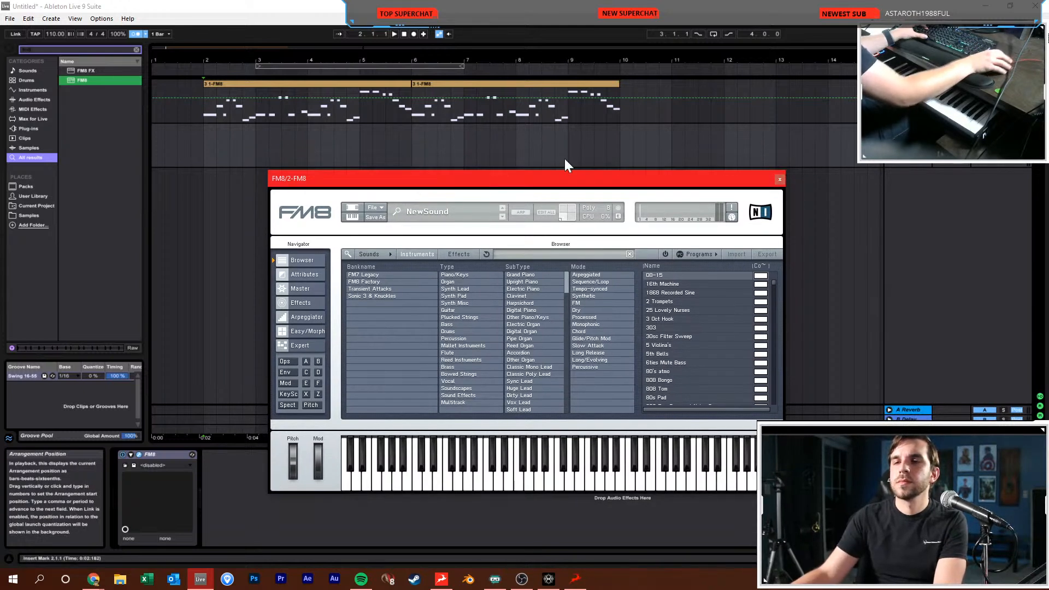
{"action": "left_click_drag", "start_coordinate": [730, 183], "coordinate": [733, 195]}
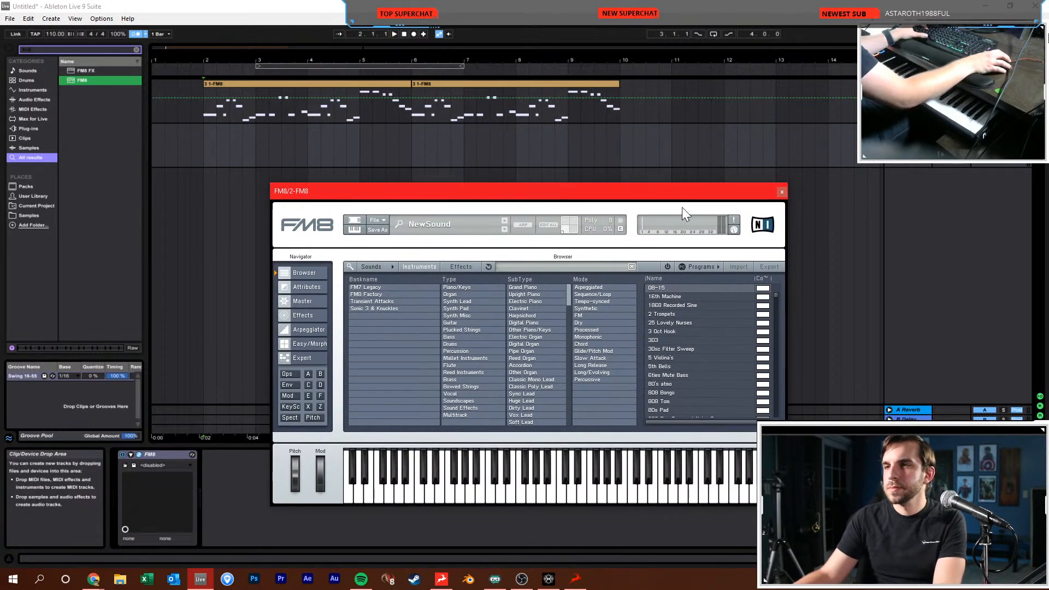
{"action": "left_click_drag", "start_coordinate": [651, 197], "coordinate": [653, 192]}
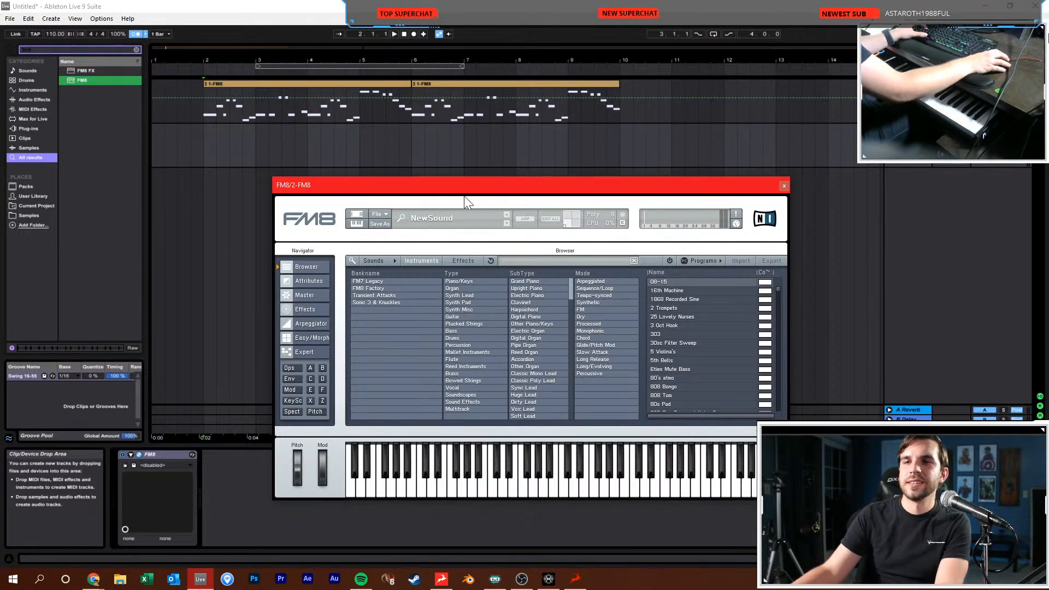
{"action": "left_click_drag", "start_coordinate": [454, 188], "coordinate": [446, 195]}
{"action": "left_click_drag", "start_coordinate": [673, 204], "coordinate": [644, 163]}
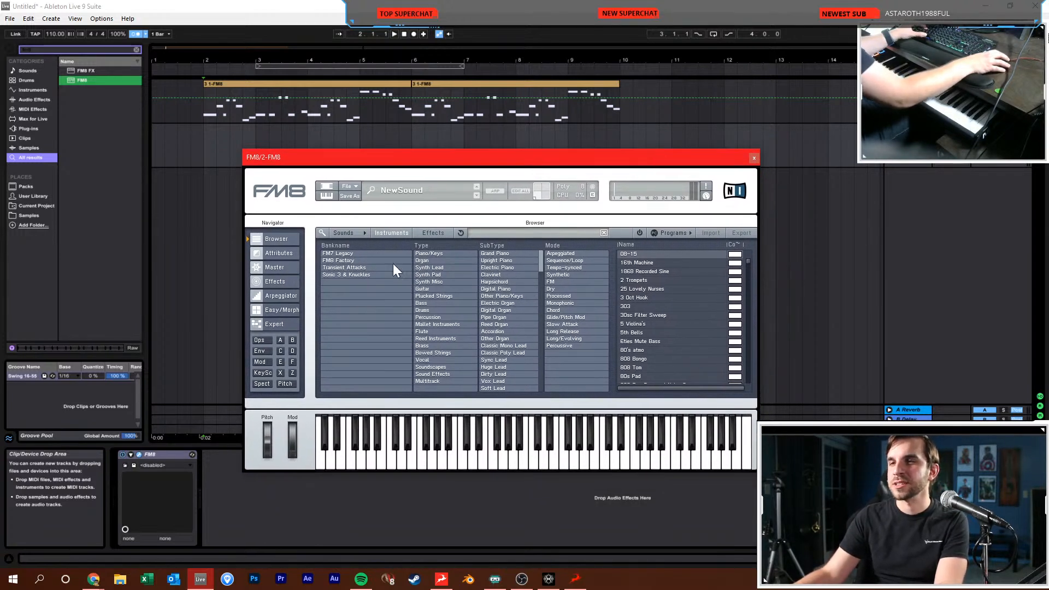
Search FM8's sounds for "clav" and load the Launch Base Zone Act 1 - Funky Clav preset
{"action": "left_click", "coordinate": [354, 275]}
{"action": "scroll", "coordinate": [676, 300], "scroll_direction": "down", "scroll_amount": 5}
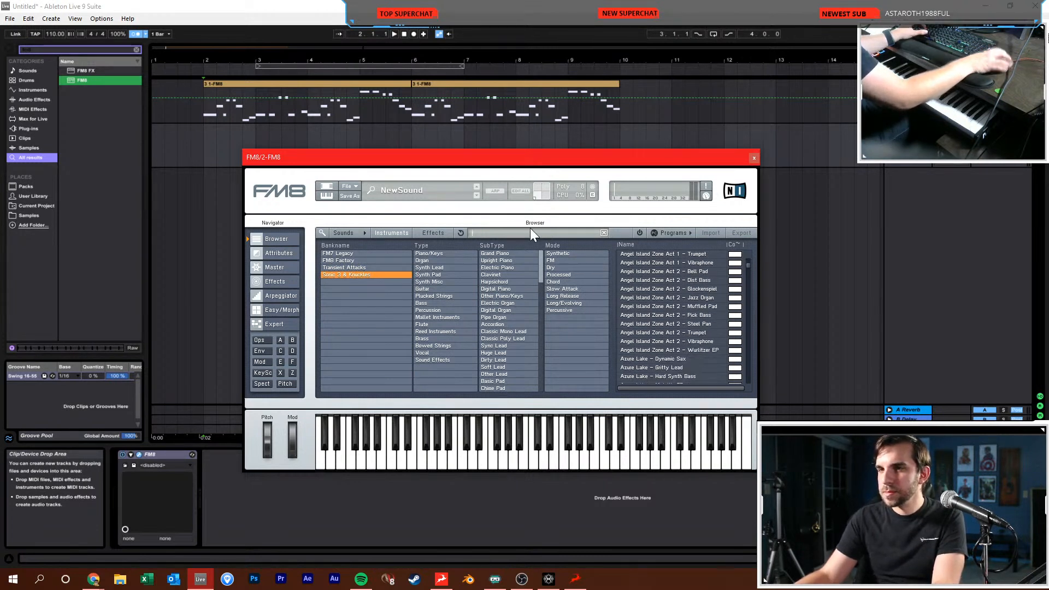
{"action": "type", "text": "clav"}
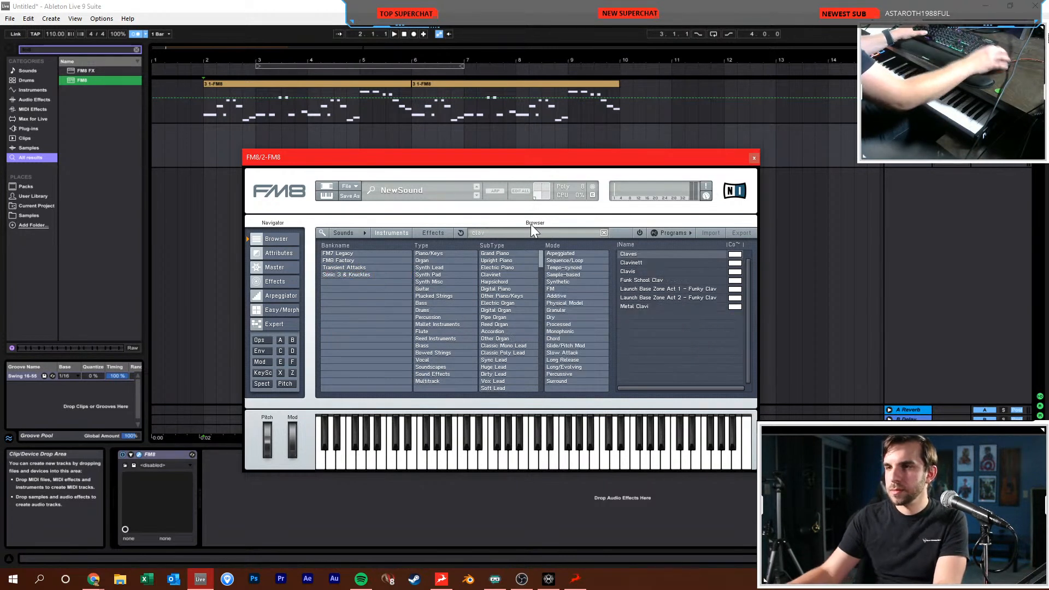
{"action": "left_click", "coordinate": [651, 289]}
{"action": "left_click_drag", "start_coordinate": [606, 155], "coordinate": [610, 185]}
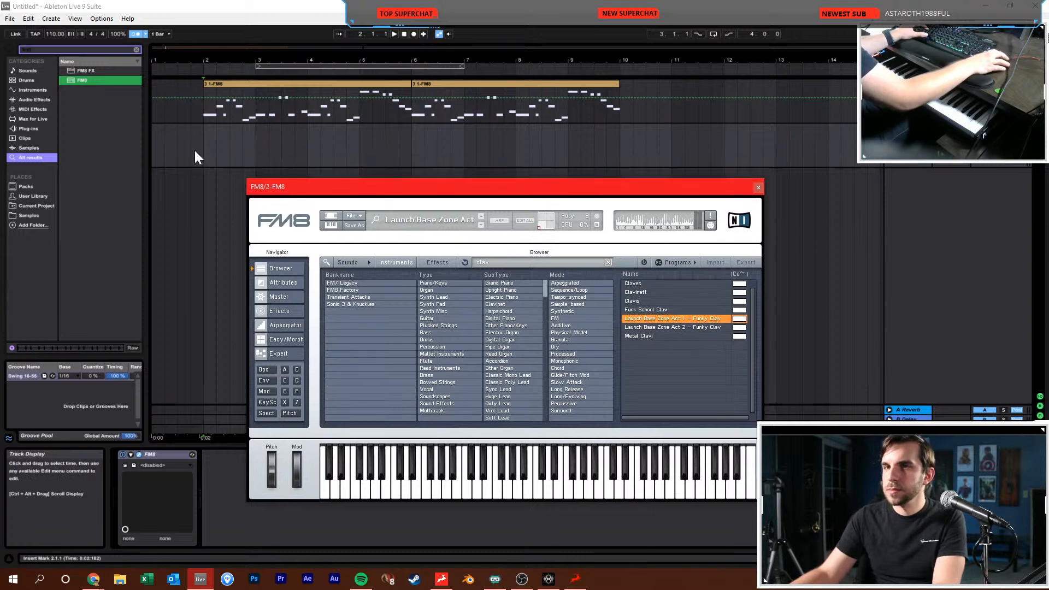
Set the tempo to 90 BPM, then record and undo a first clav take on the second track from the arrangement start
{"action": "left_click", "coordinate": [203, 148]}
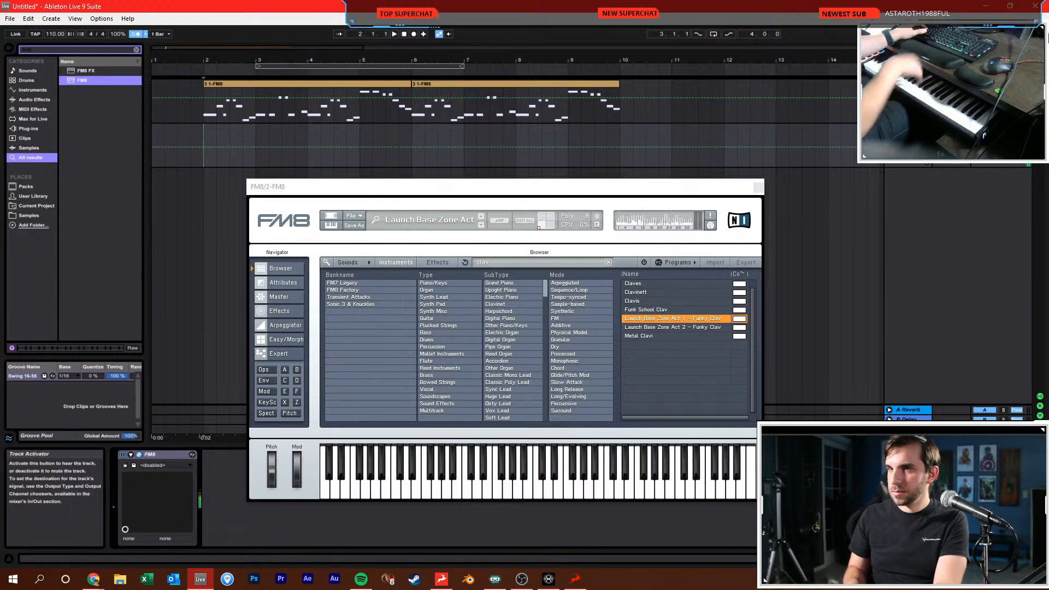
{"action": "left_click", "coordinate": [404, 34]}
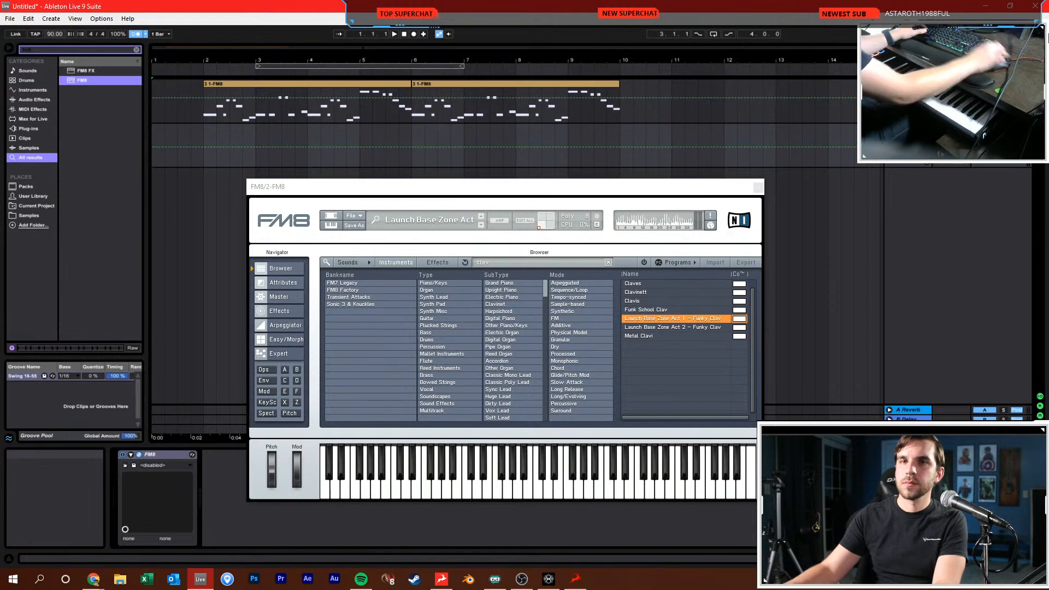
{"action": "left_click", "coordinate": [413, 34]}
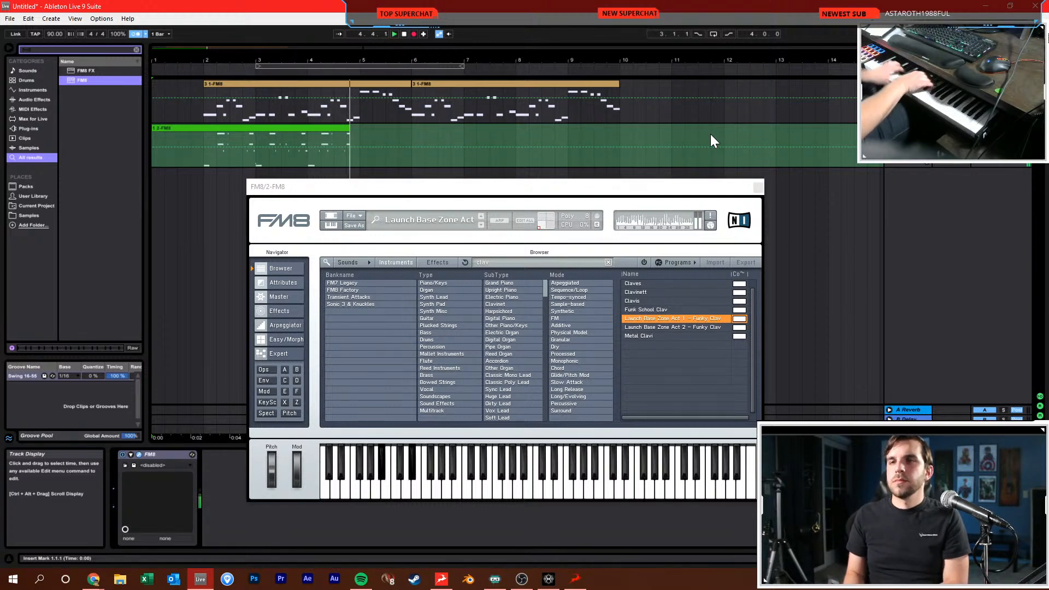
{"action": "key", "text": "space"}
{"action": "key", "text": "ctrl+z"}
Record a new clav take of about five bars on the second FM8 track from the arrangement start
{"action": "left_click", "coordinate": [414, 34]}
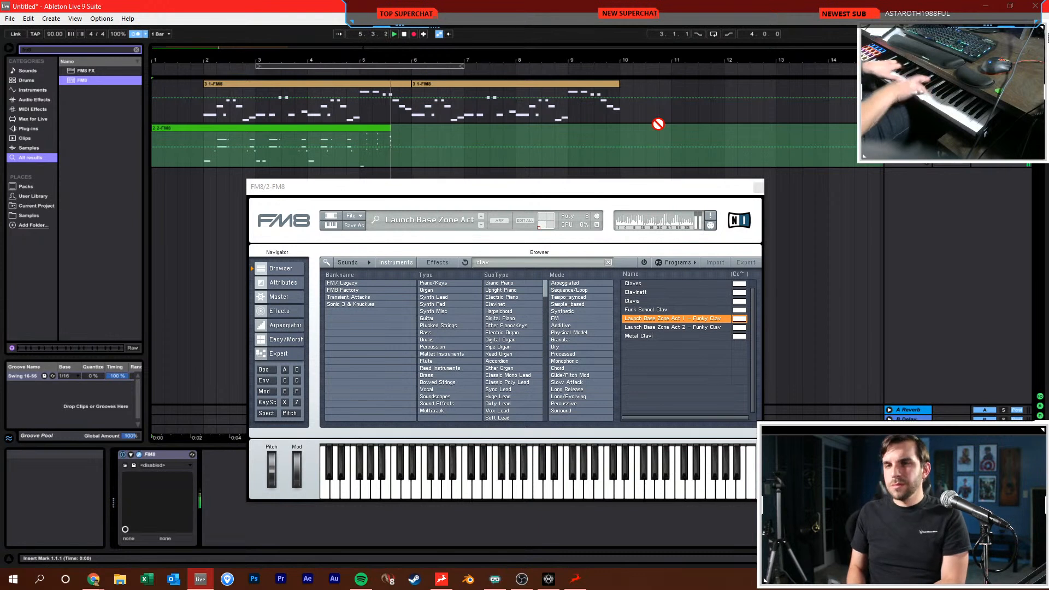
{"action": "key", "text": "space"}
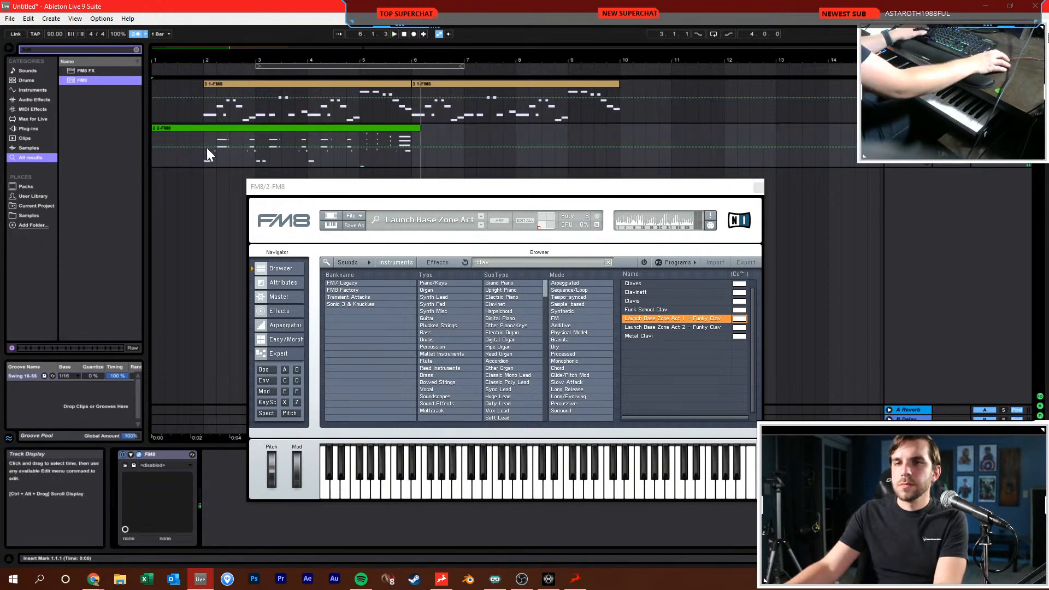
Duplicate bars 2 to 5 of the clav take at bar 6, and set the tempo back to 110 BPM
{"action": "left_click_drag", "start_coordinate": [206, 136], "coordinate": [408, 136]}
{"action": "key", "text": "ctrl+d"}
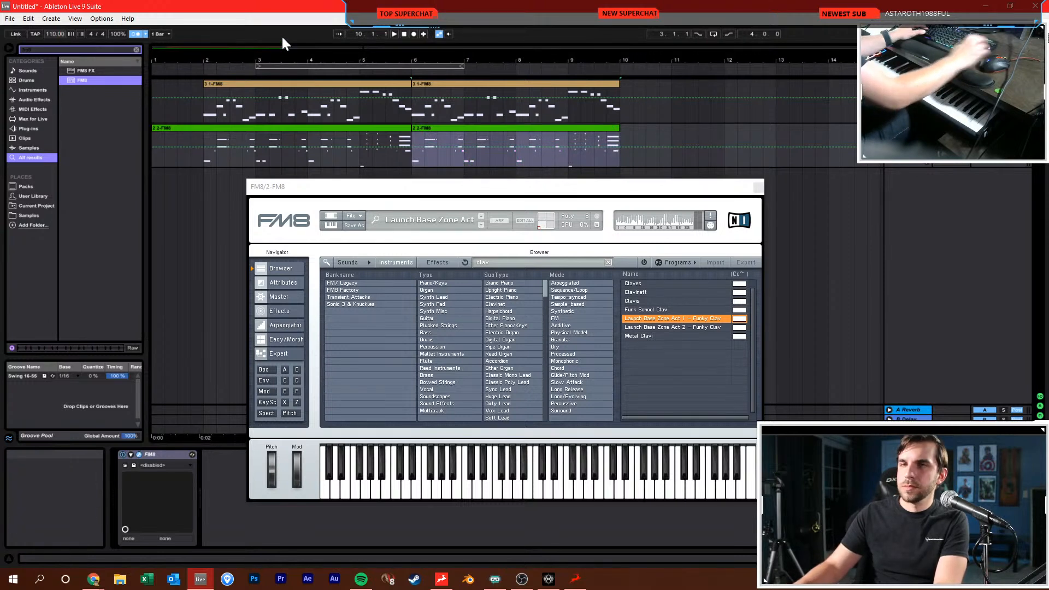
Play the bass and clav parts together with the metronome turned off, and place the insert marker at bar 2
{"action": "left_click", "coordinate": [195, 136]}
{"action": "key", "text": "space"}
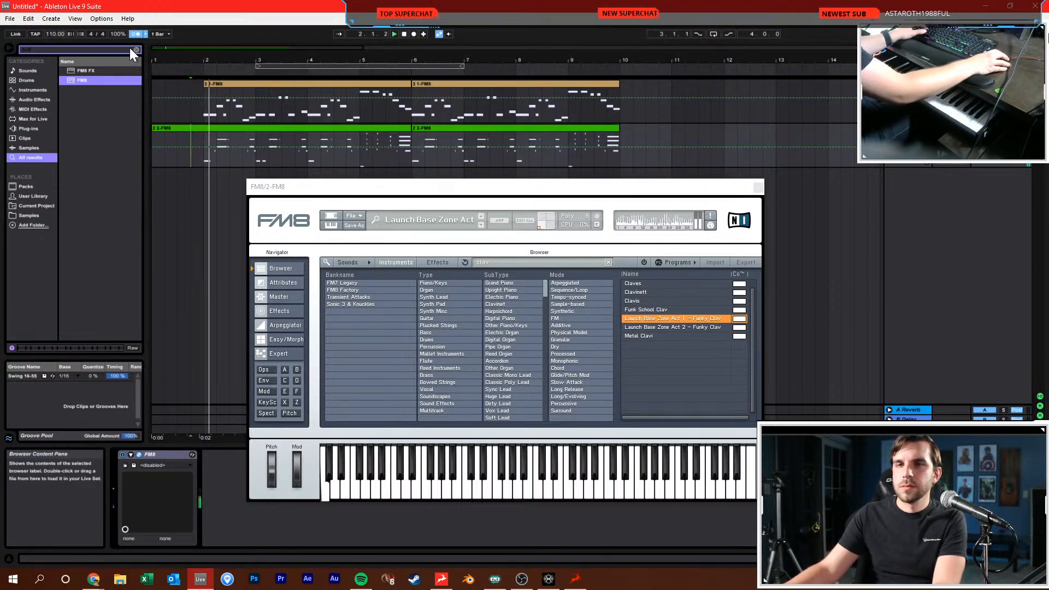
{"action": "left_click", "coordinate": [137, 34]}
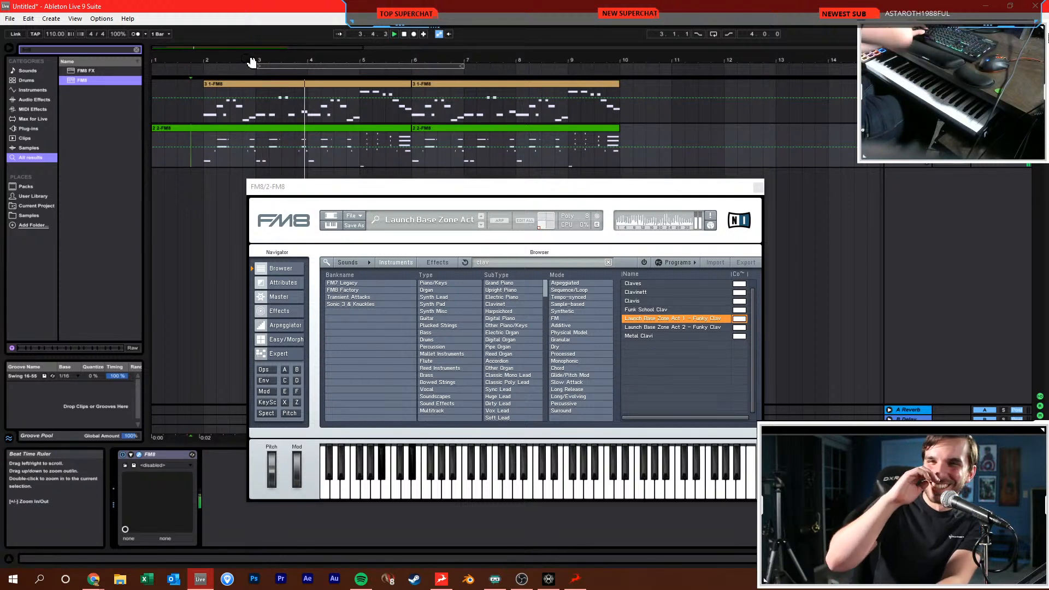
{"action": "left_click", "coordinate": [208, 116]}
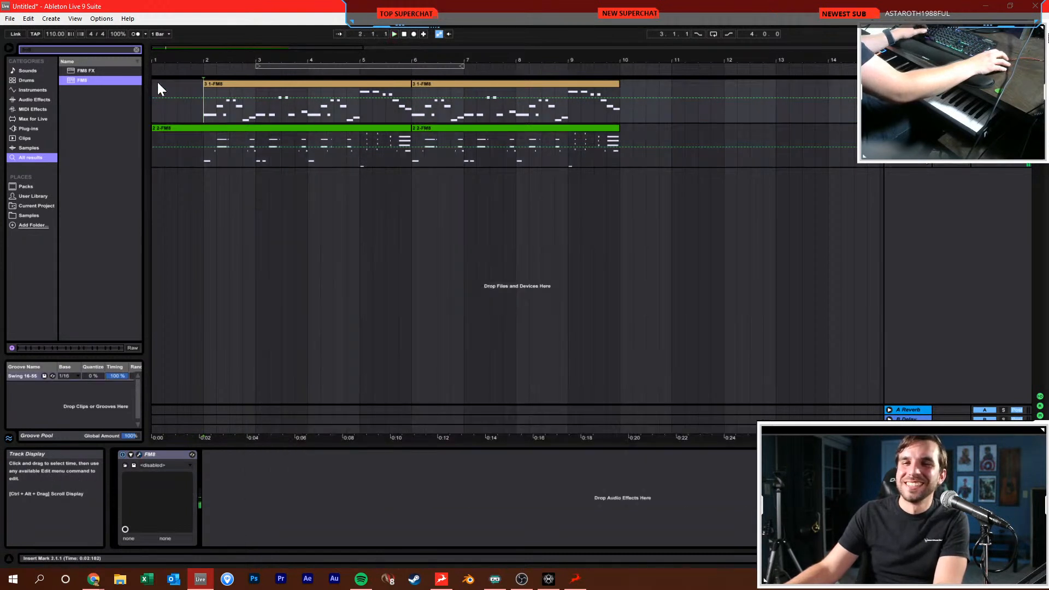
Find the Kit-Core LD drum kit in the browser and add it as a new track below the clav track
{"action": "left_click", "coordinate": [136, 49]}
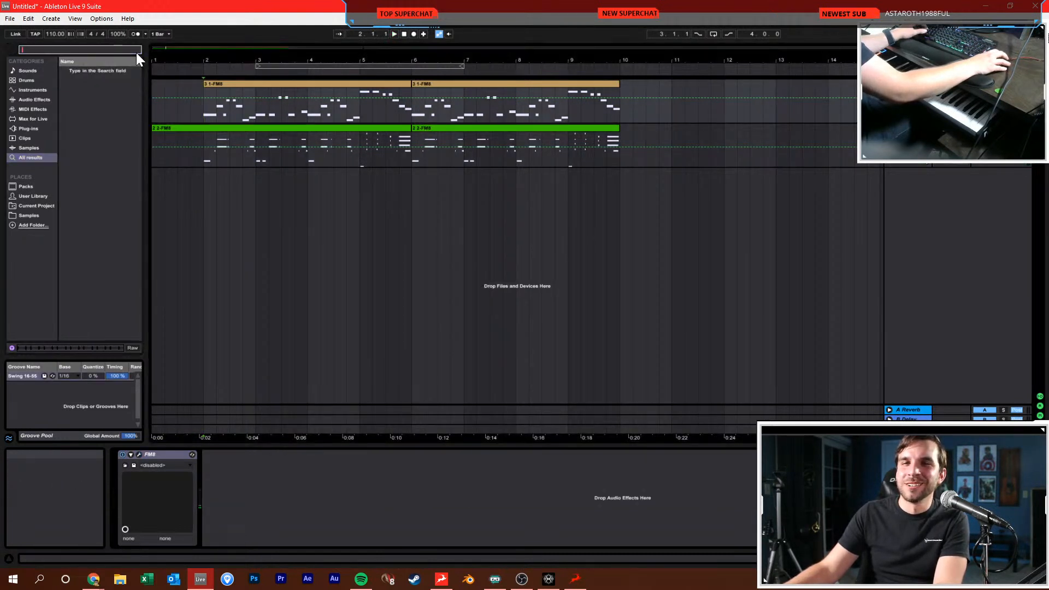
{"action": "left_click", "coordinate": [32, 107]}
{"action": "left_click", "coordinate": [33, 100]}
{"action": "left_click", "coordinate": [38, 89]}
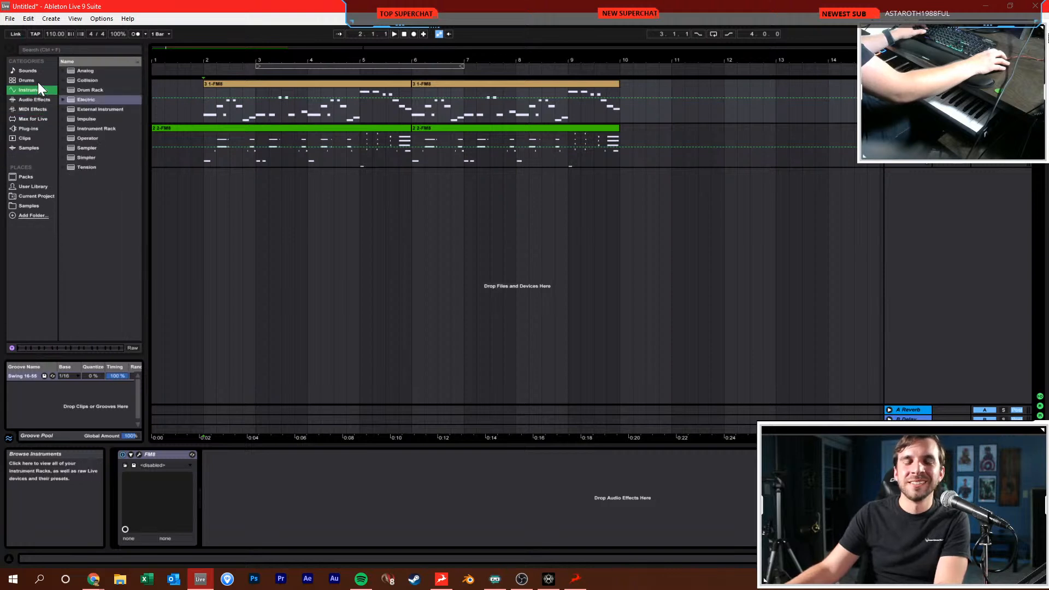
{"action": "left_click", "coordinate": [42, 80]}
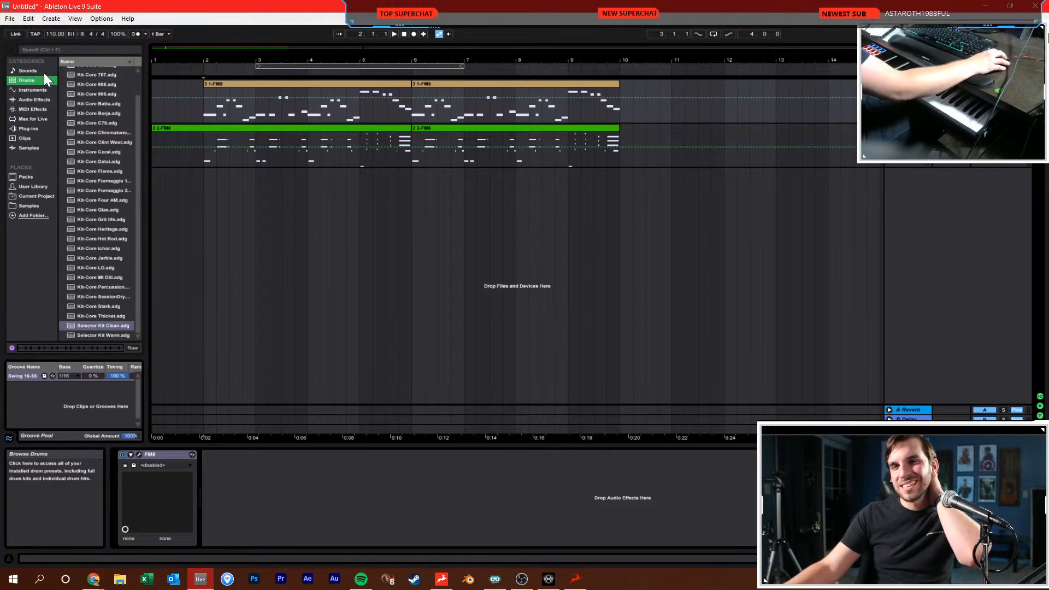
{"action": "left_click", "coordinate": [31, 128]}
{"action": "key", "text": "ctrl+f"}
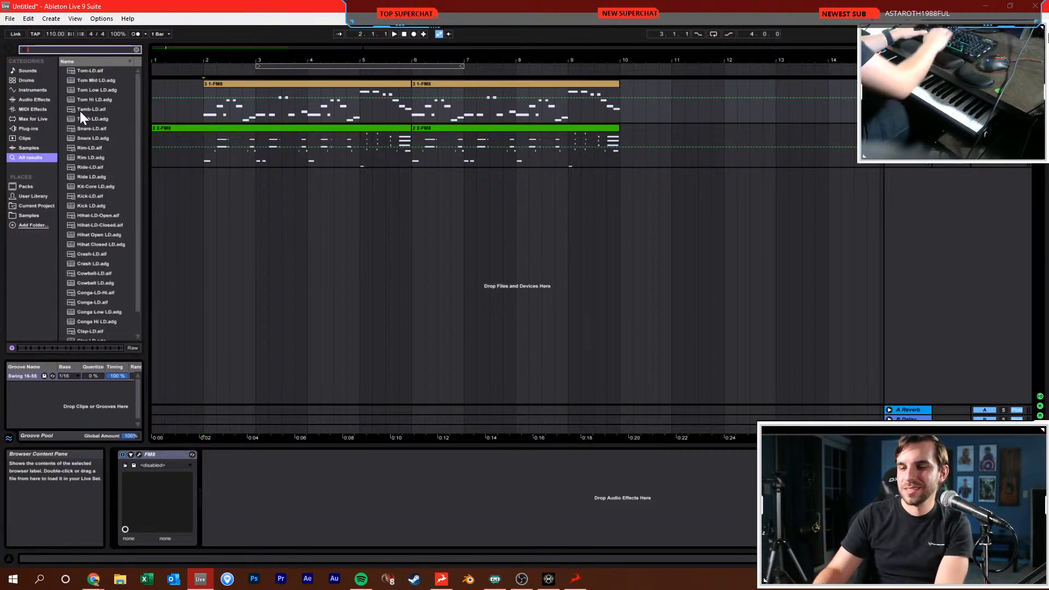
{"action": "type", "text": "kit"}
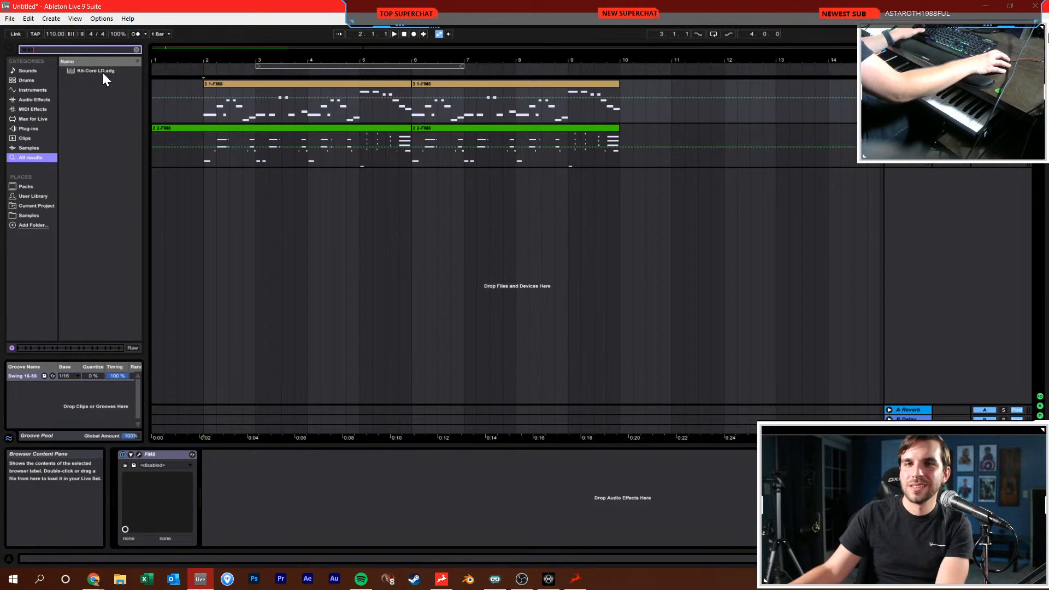
{"action": "left_click_drag", "start_coordinate": [103, 72], "coordinate": [259, 201]}
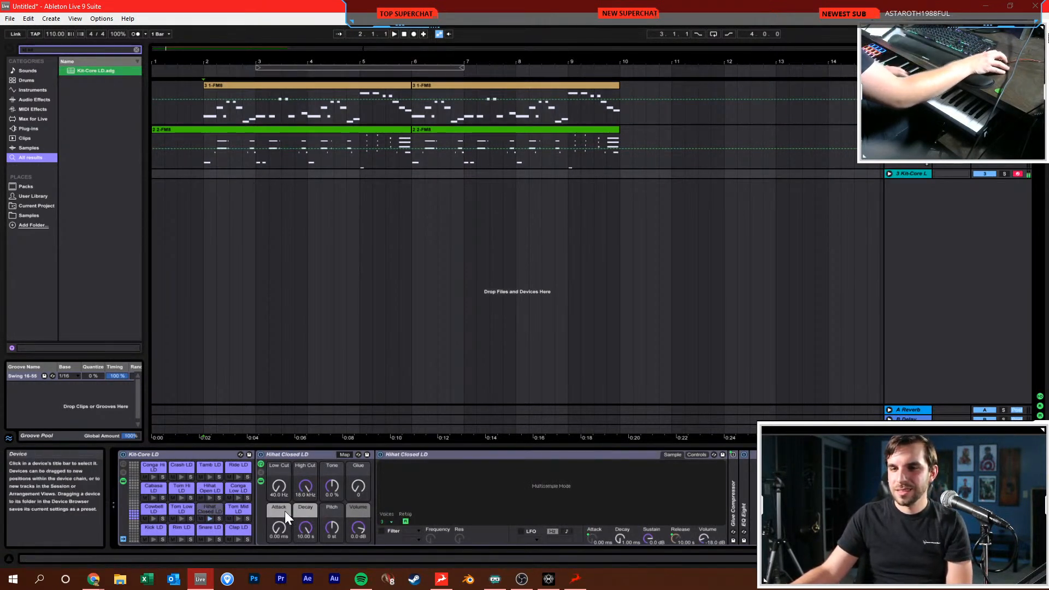
Shorten the decay of the kit's closed hi-hat to 43.4 ms
{"action": "left_click", "coordinate": [208, 509]}
{"action": "left_click_drag", "start_coordinate": [304, 527], "coordinate": [305, 549]}
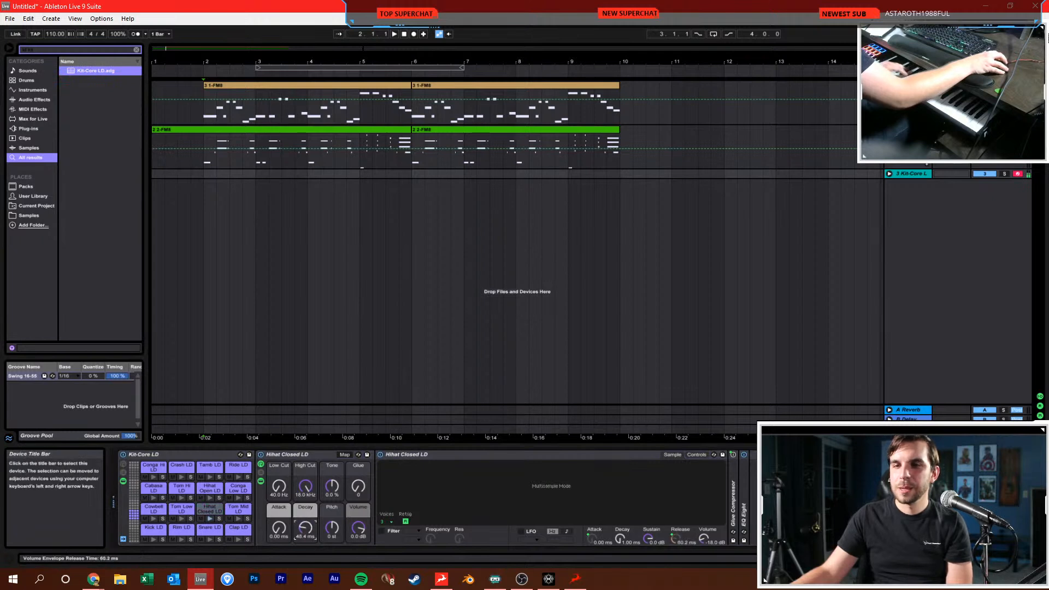
Record a drum take on the Kit-Core LD track from bar 1 into bar 10 with the metronome on
{"action": "left_click", "coordinate": [204, 180]}
{"action": "left_click", "coordinate": [404, 36]}
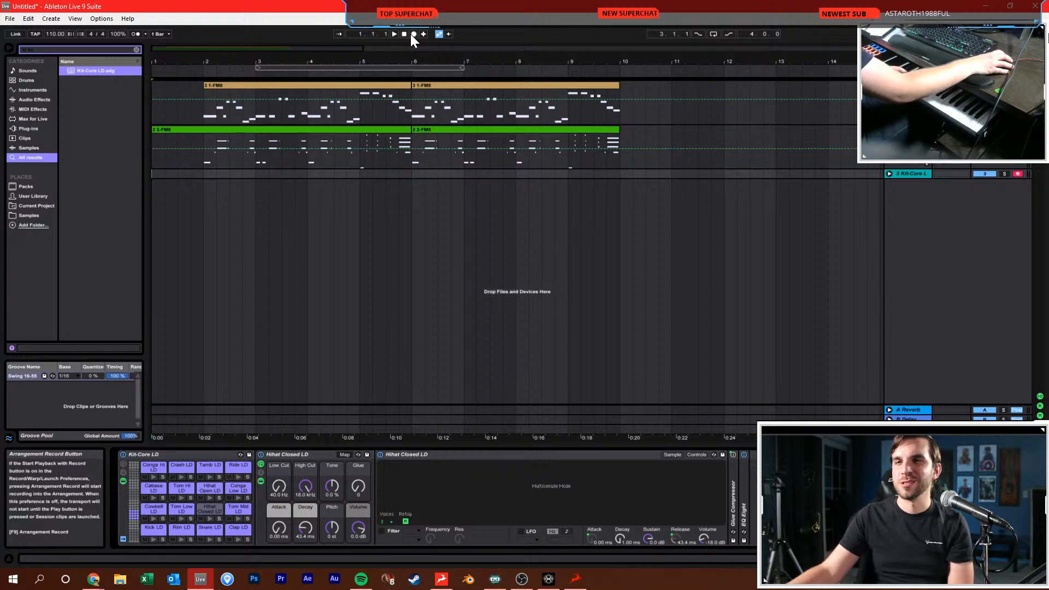
{"action": "left_click", "coordinate": [413, 34]}
{"action": "left_click", "coordinate": [133, 33]}
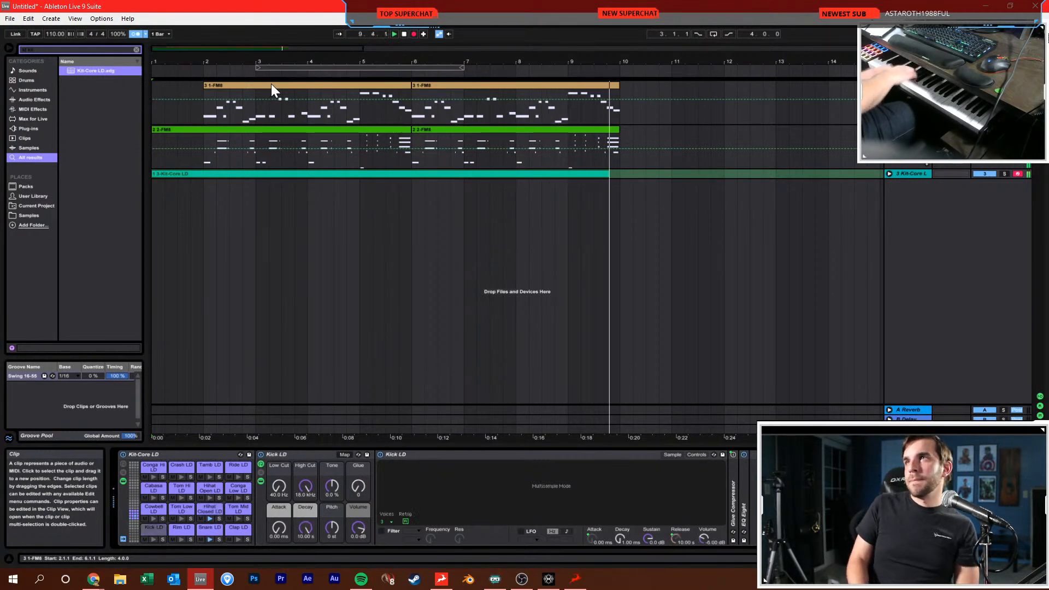
{"action": "key", "text": "space"}
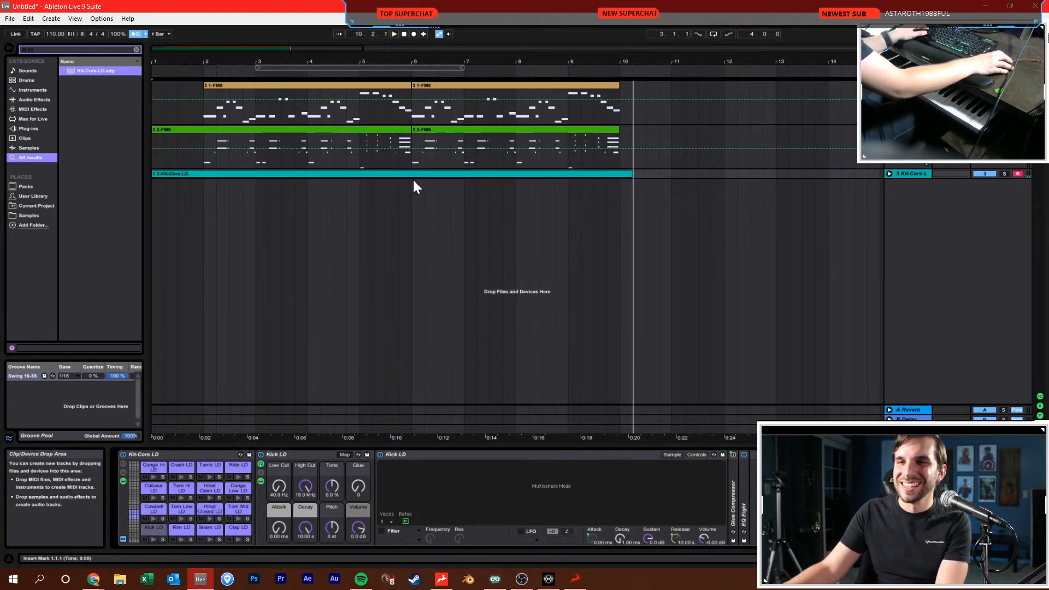
Quantize the recorded drum clip's notes to a 1/16 grid and apply the Swing 16-55 groove to the clip
{"action": "left_click", "coordinate": [888, 174]}
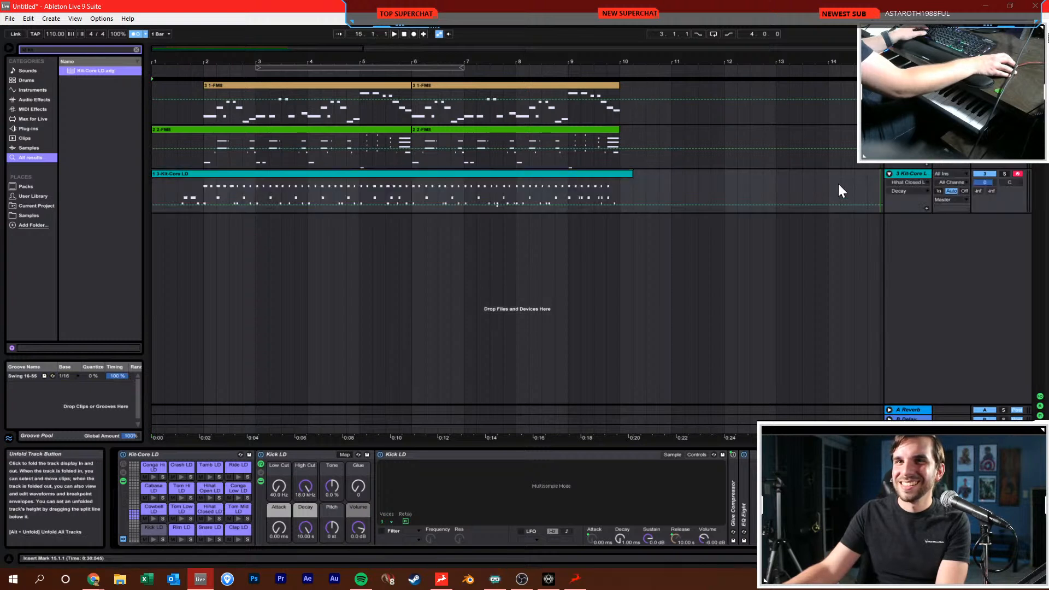
{"action": "left_click", "coordinate": [431, 174]}
{"action": "right_click", "coordinate": [572, 515]}
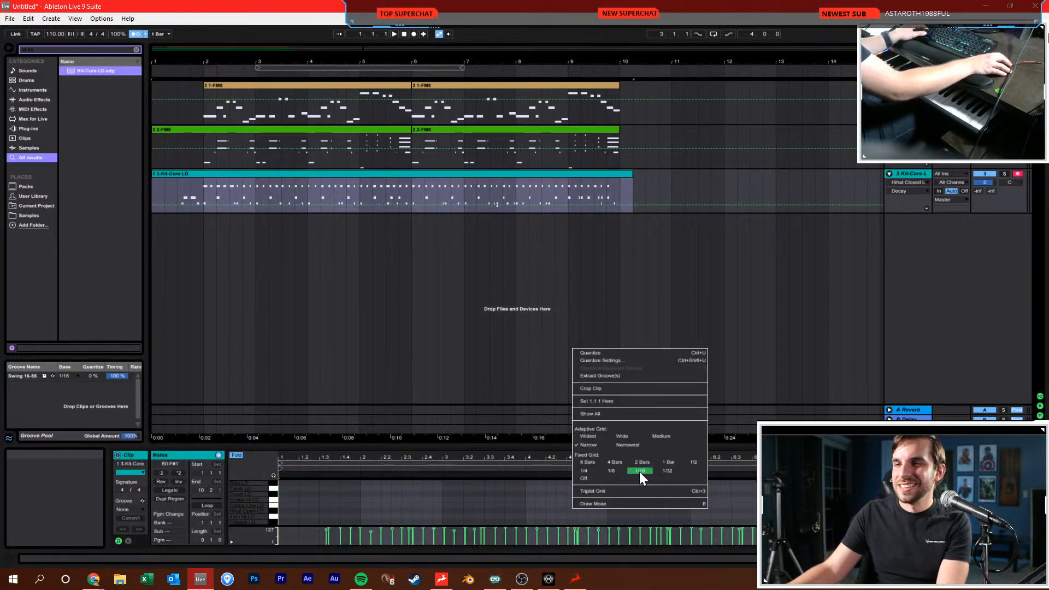
{"action": "left_click", "coordinate": [636, 474]}
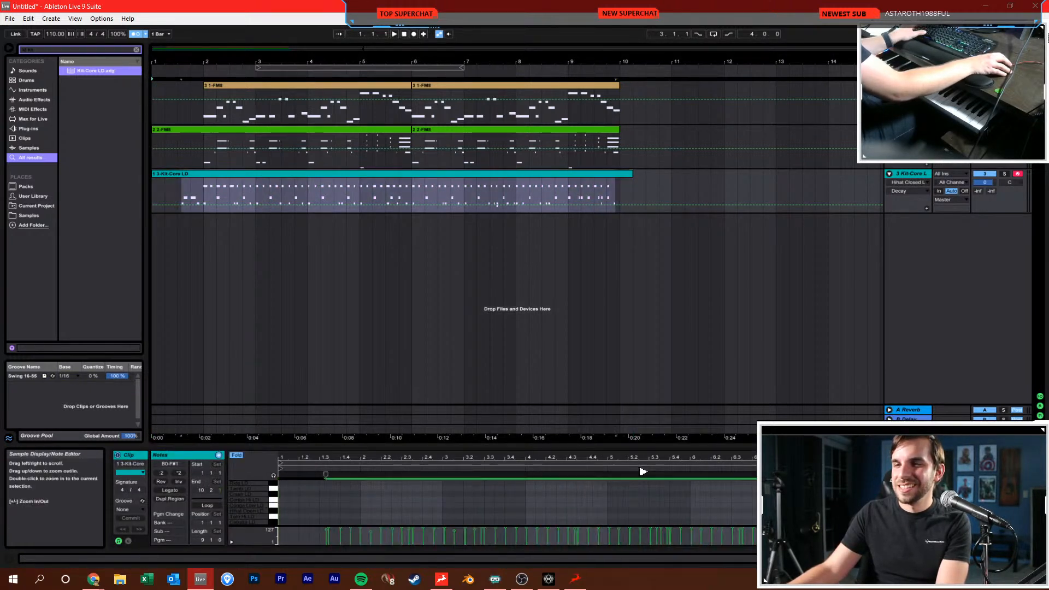
{"action": "left_click", "coordinate": [128, 510]}
{"action": "left_click", "coordinate": [133, 524]}
Try quantizing all notes of the first clav clip to a 1/16 grid and giving it the Swing 16-55 groove
{"action": "left_click", "coordinate": [332, 130]}
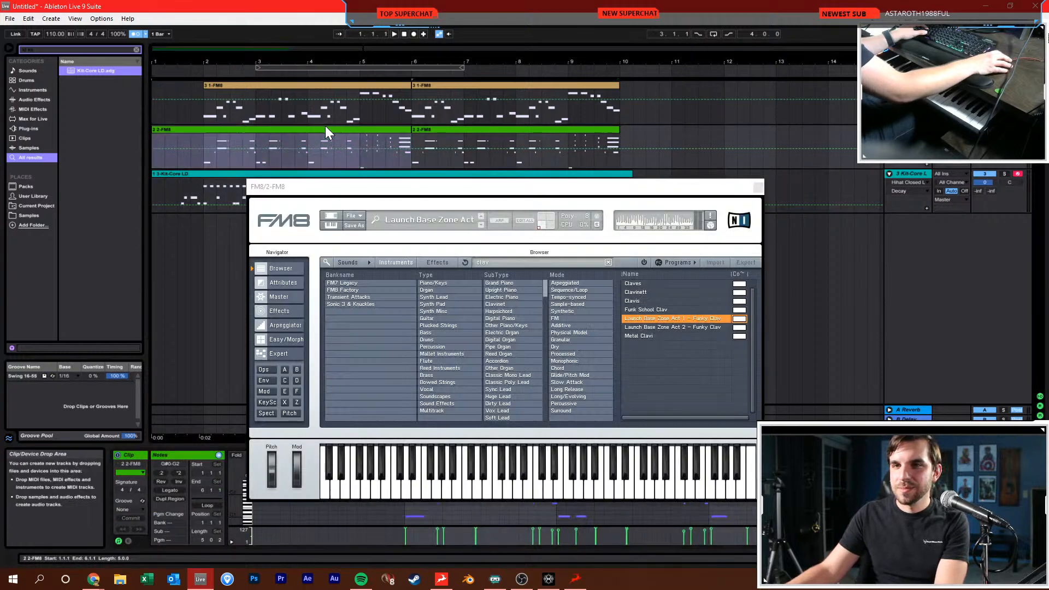
{"action": "key", "text": "ctrl+a"}
{"action": "right_click", "coordinate": [338, 515]}
{"action": "left_click", "coordinate": [411, 478]}
{"action": "key", "text": "ctrl+u"}
{"action": "left_click", "coordinate": [136, 510]}
{"action": "left_click", "coordinate": [136, 520]}
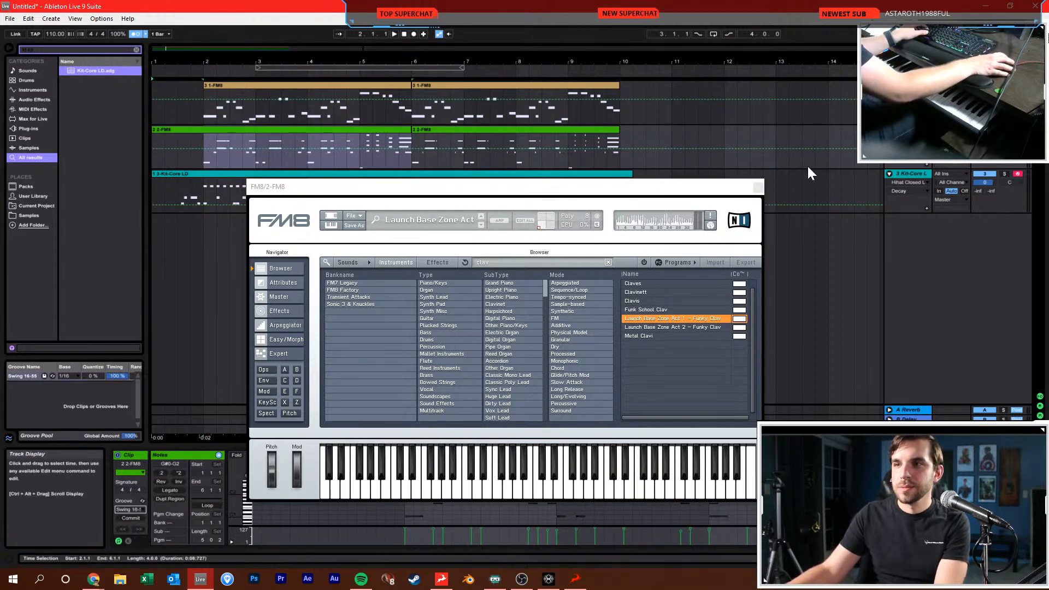
Play the parts together from bar 2, and undo the clav clip's groove and quantization
{"action": "left_click", "coordinate": [757, 187]}
{"action": "left_click", "coordinate": [201, 157]}
{"action": "left_click", "coordinate": [130, 34]}
{"action": "key", "text": "space"}
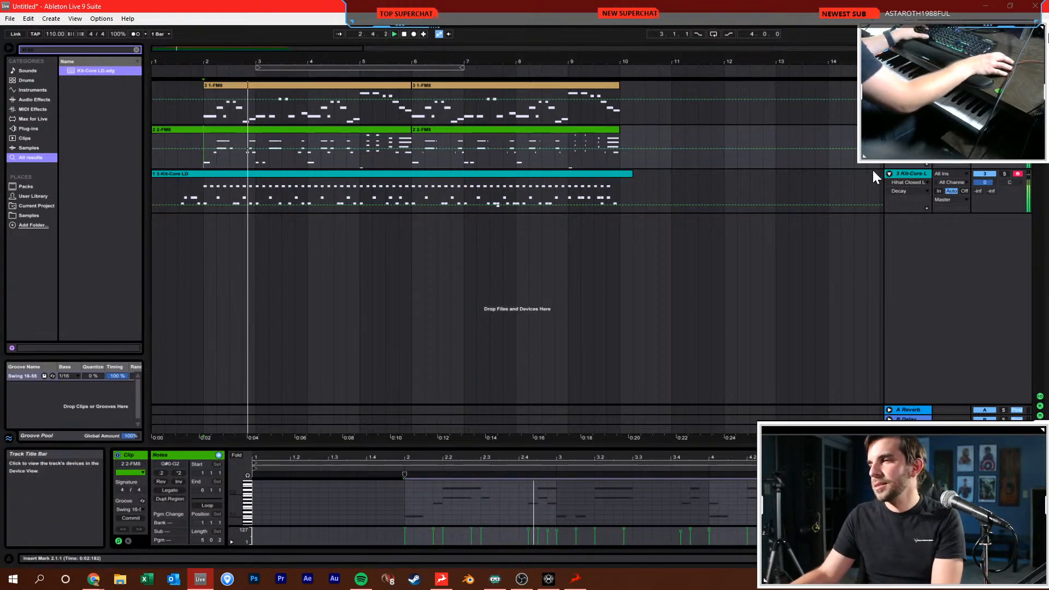
{"action": "key", "text": "space"}
{"action": "key", "text": "ctrl+z"}
{"action": "key", "text": "ctrl+z"}
{"action": "key", "text": "ctrl+z"}
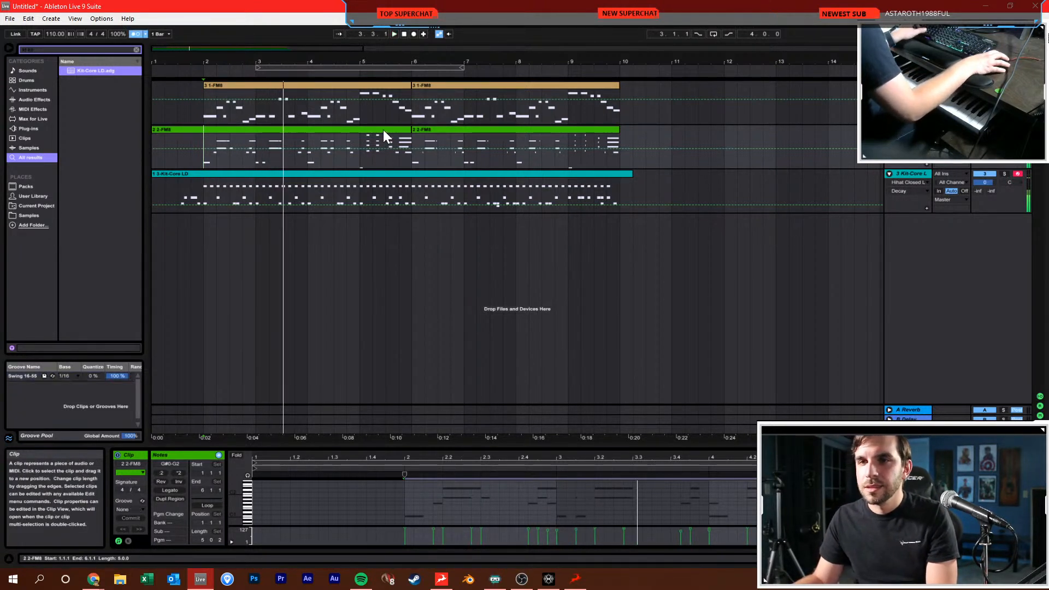
Quantize the starts and ends of all notes in the first clav clip to the current grid at 100%
{"action": "double_click", "coordinate": [382, 129]}
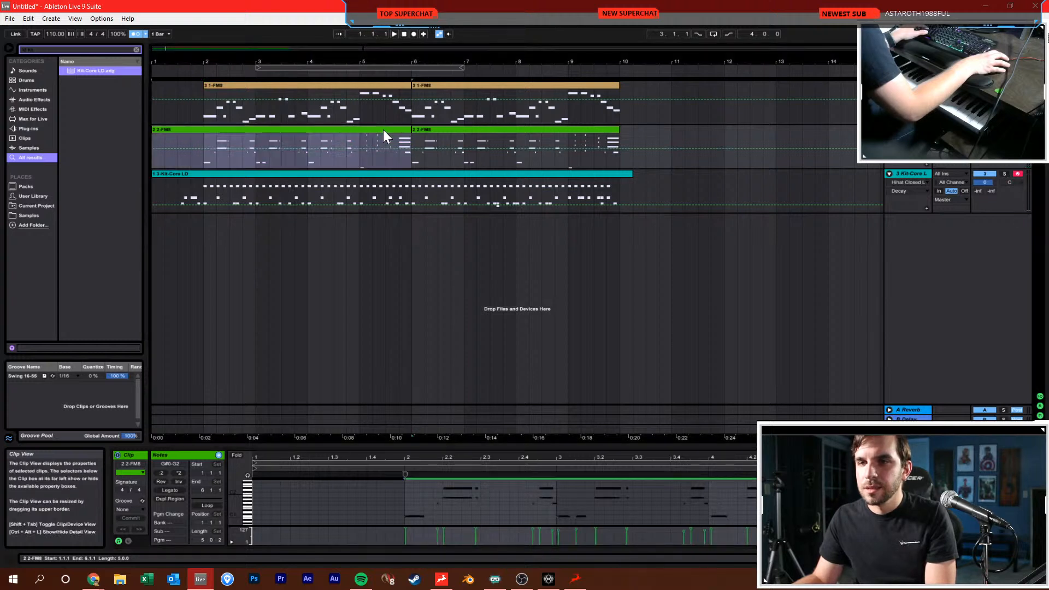
{"action": "right_click", "coordinate": [401, 494]}
{"action": "left_click", "coordinate": [409, 473]}
{"action": "right_click", "coordinate": [377, 464]}
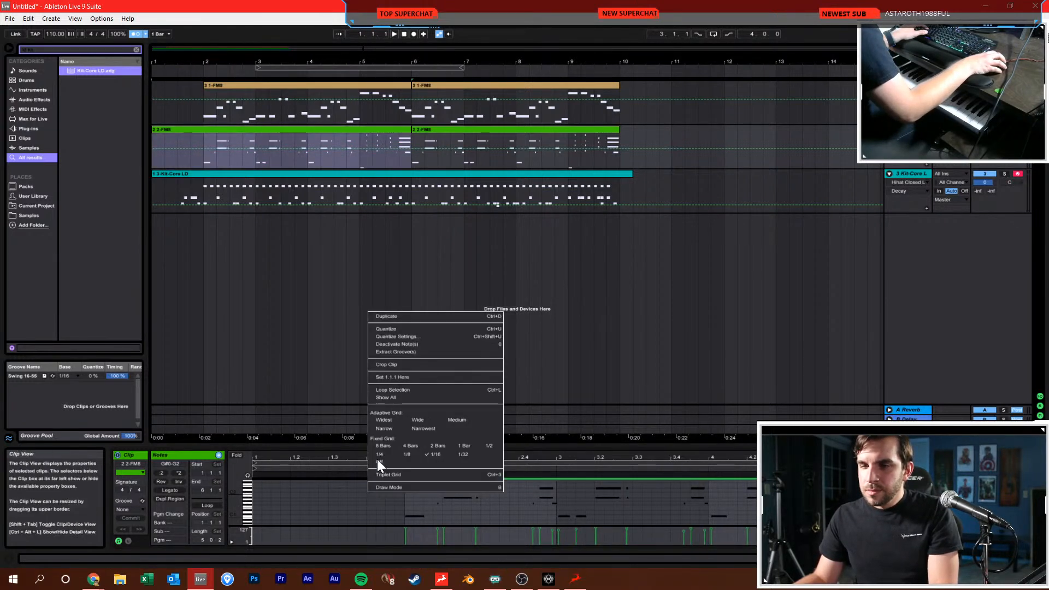
{"action": "left_click", "coordinate": [381, 428]}
{"action": "left_click", "coordinate": [355, 492]}
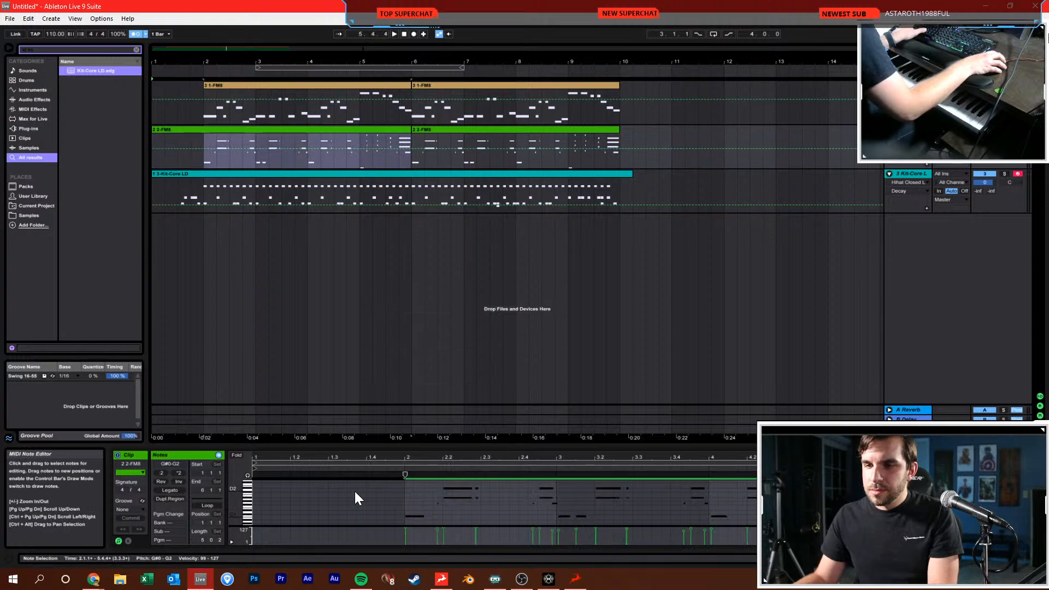
{"action": "right_click", "coordinate": [355, 490]}
{"action": "left_click", "coordinate": [397, 334]}
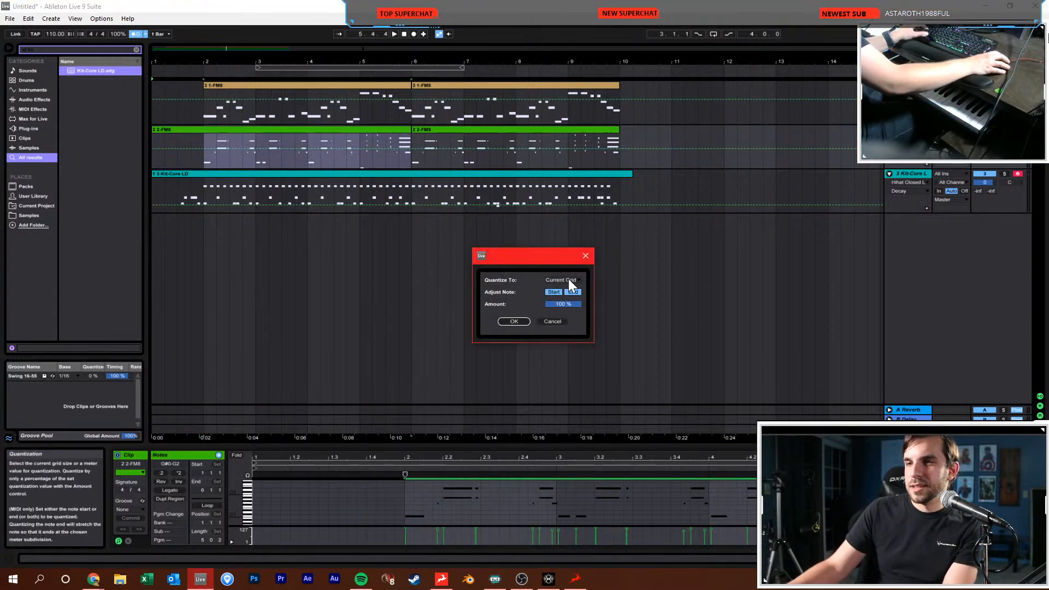
{"action": "left_click", "coordinate": [515, 321]}
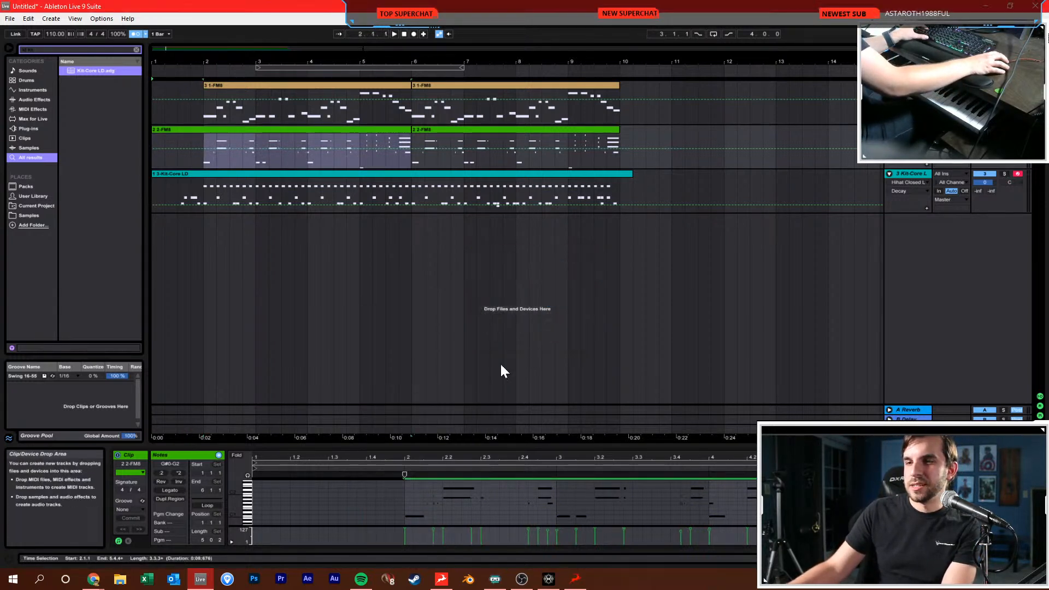
Deselect the clav notes and apply the Swing 16-55 groove to the first clav clip
{"action": "left_click", "coordinate": [386, 499]}
{"action": "left_click", "coordinate": [394, 501]}
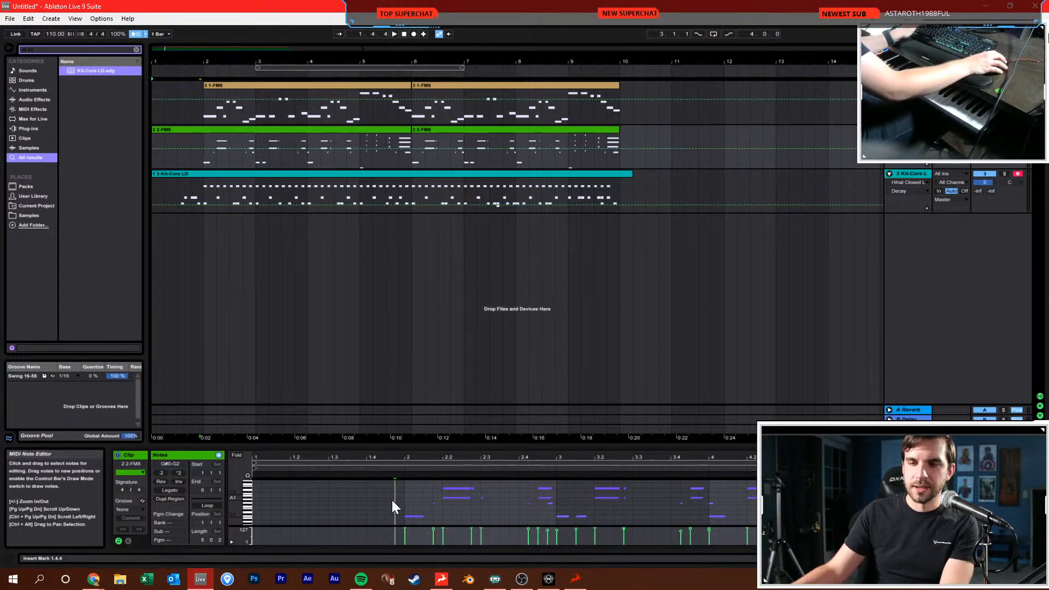
{"action": "left_click", "coordinate": [205, 162]}
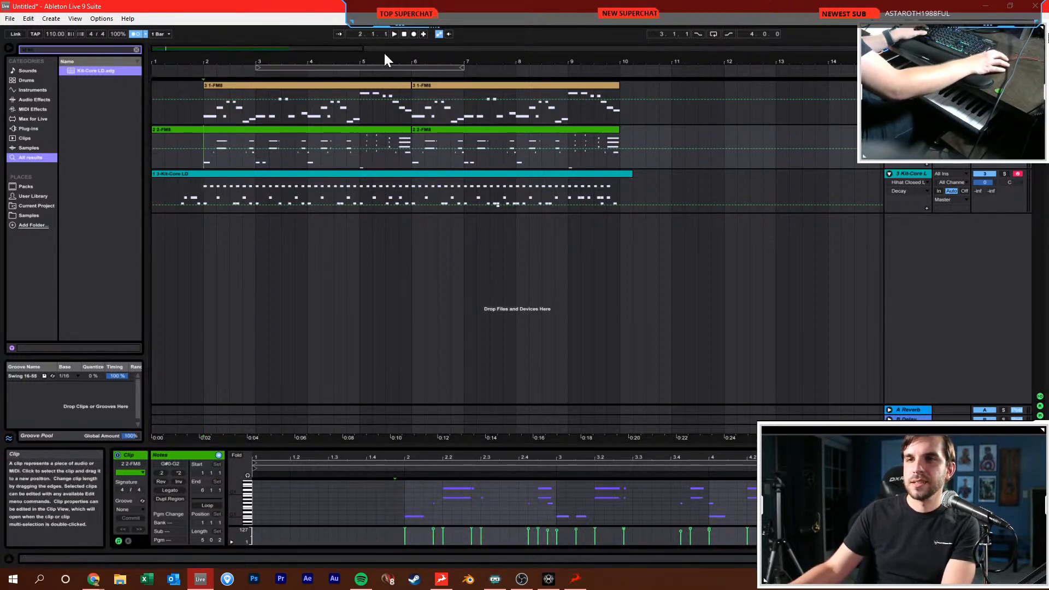
{"action": "left_click", "coordinate": [312, 134]}
{"action": "left_click", "coordinate": [140, 509]}
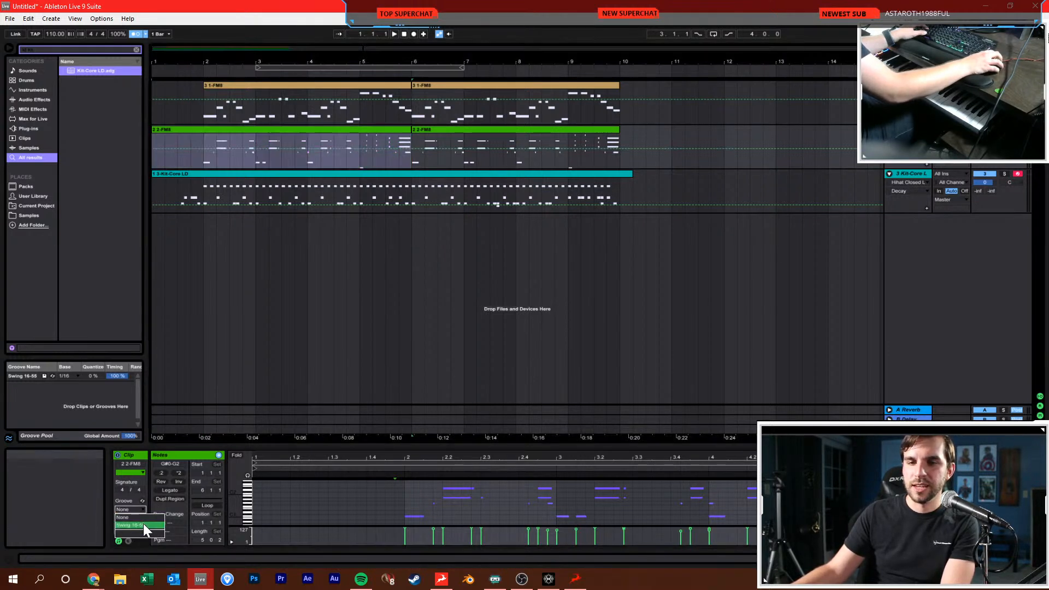
{"action": "left_click", "coordinate": [144, 523]}
Duplicate bars 2 to 5 of the clav clip at bar 6, and play the arrangement from the beginning
{"action": "left_click_drag", "start_coordinate": [206, 147], "coordinate": [389, 144]}
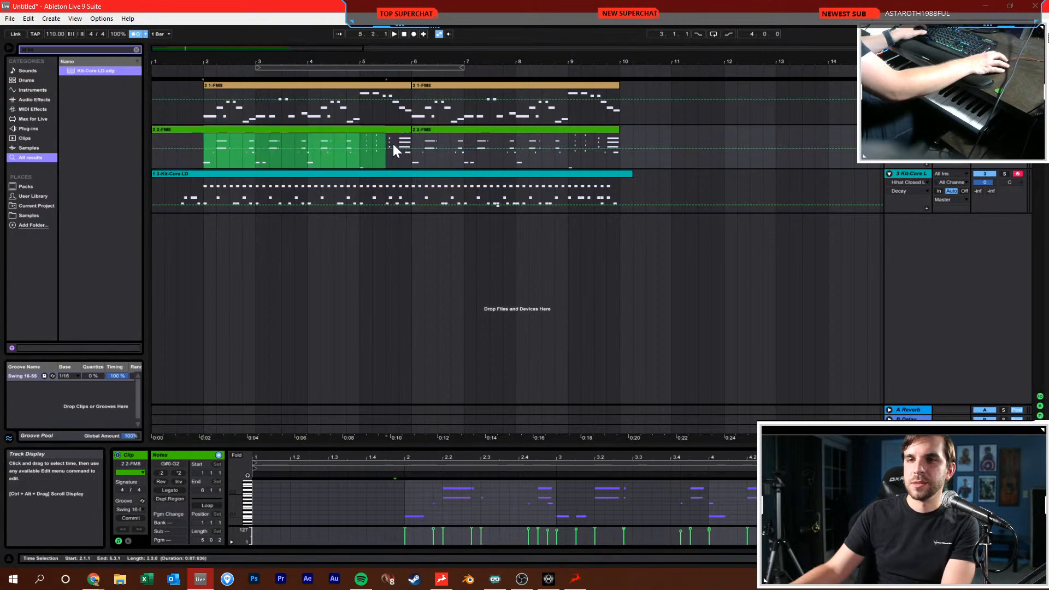
{"action": "key", "text": "ctrl+d"}
{"action": "double_click", "coordinate": [403, 34]}
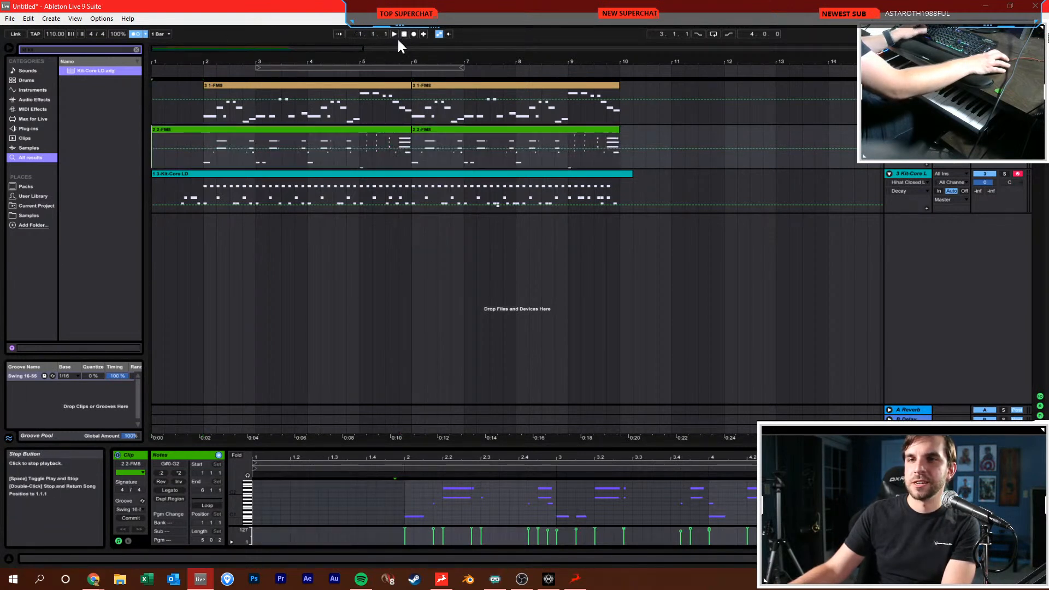
{"action": "key", "text": "space"}
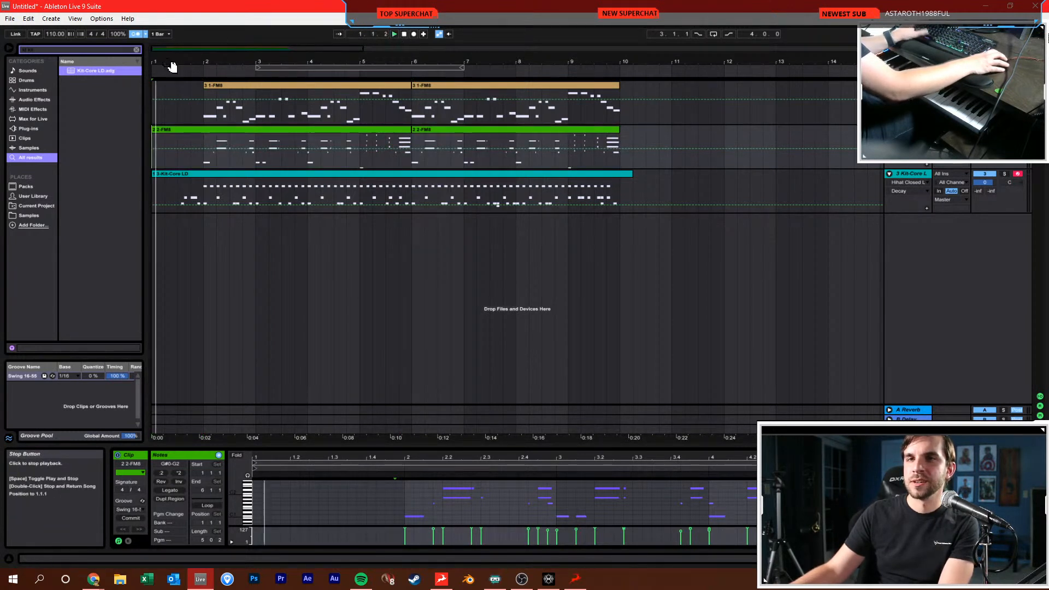
Apply the Swing 16-55 groove to the whole drum clip and listen to the arrangement with the metronome off
{"action": "left_click", "coordinate": [438, 204]}
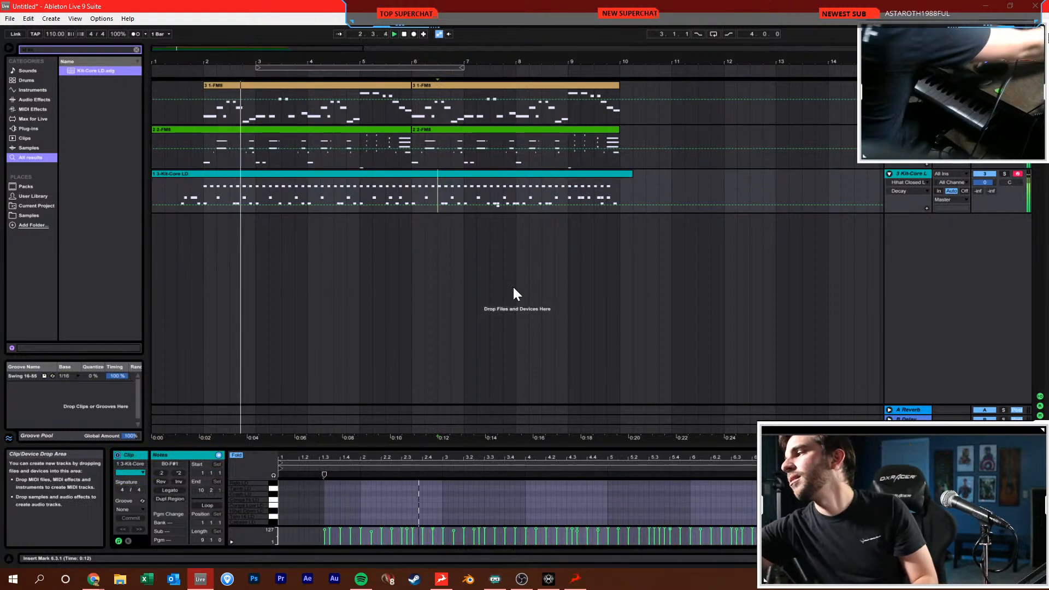
{"action": "left_click", "coordinate": [353, 174]}
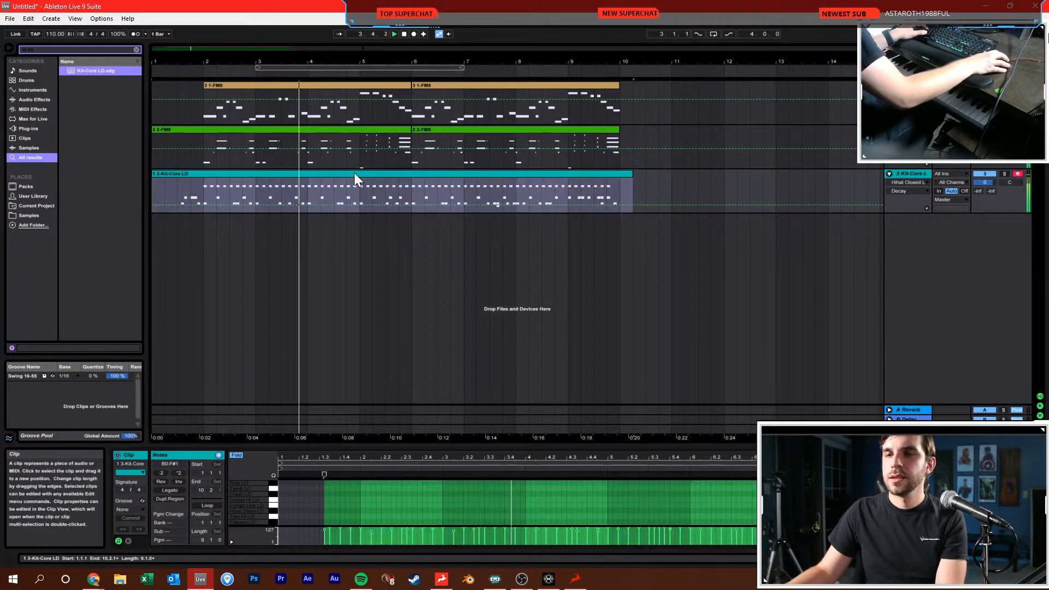
{"action": "left_click", "coordinate": [129, 509]}
{"action": "left_click", "coordinate": [139, 523]}
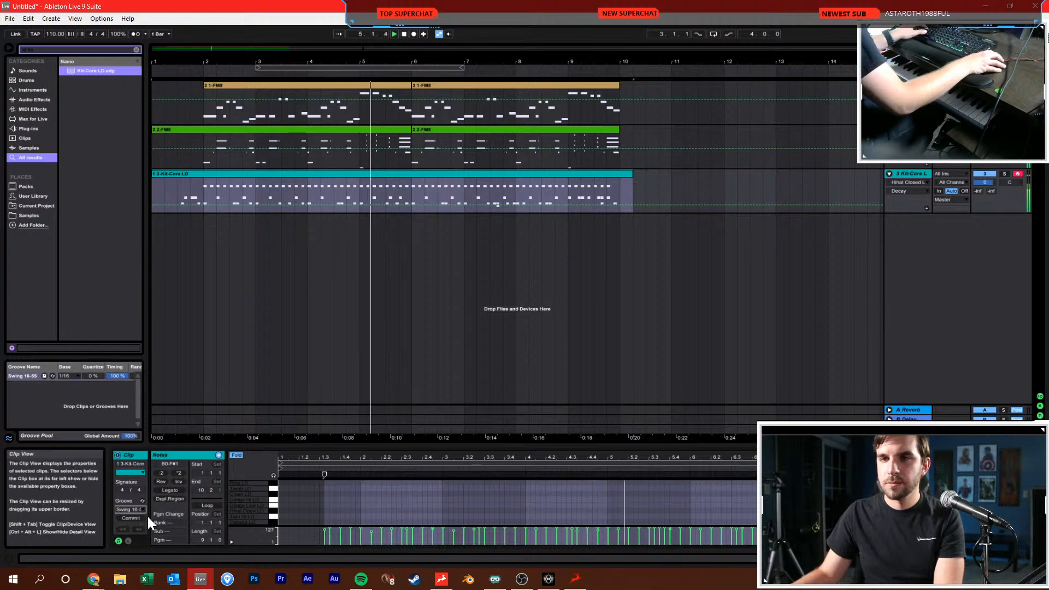
{"action": "left_click", "coordinate": [356, 319]}
{"action": "left_click", "coordinate": [409, 276]}
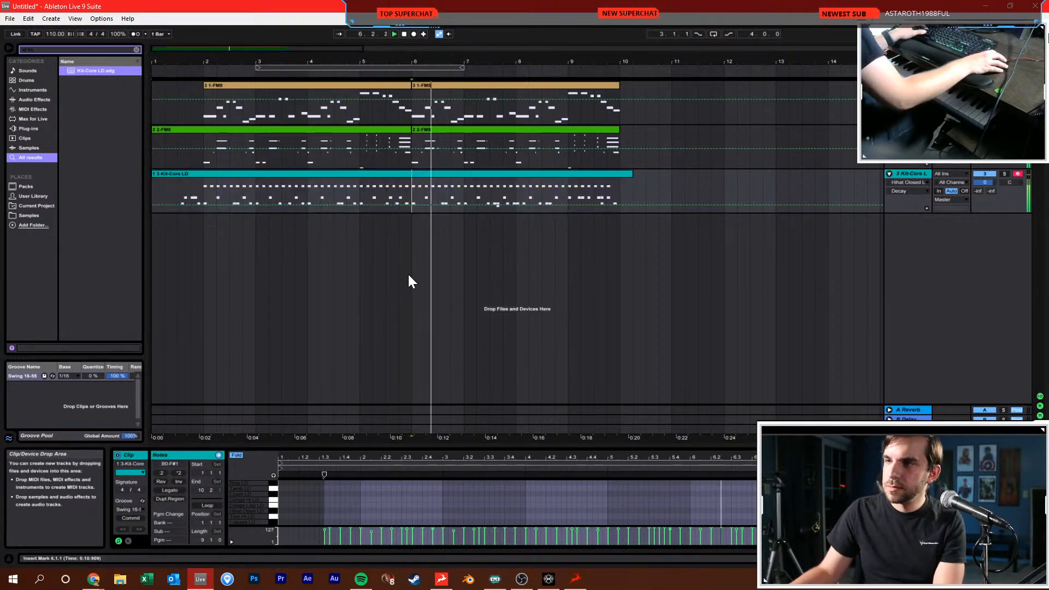
{"action": "left_click", "coordinate": [202, 195]}
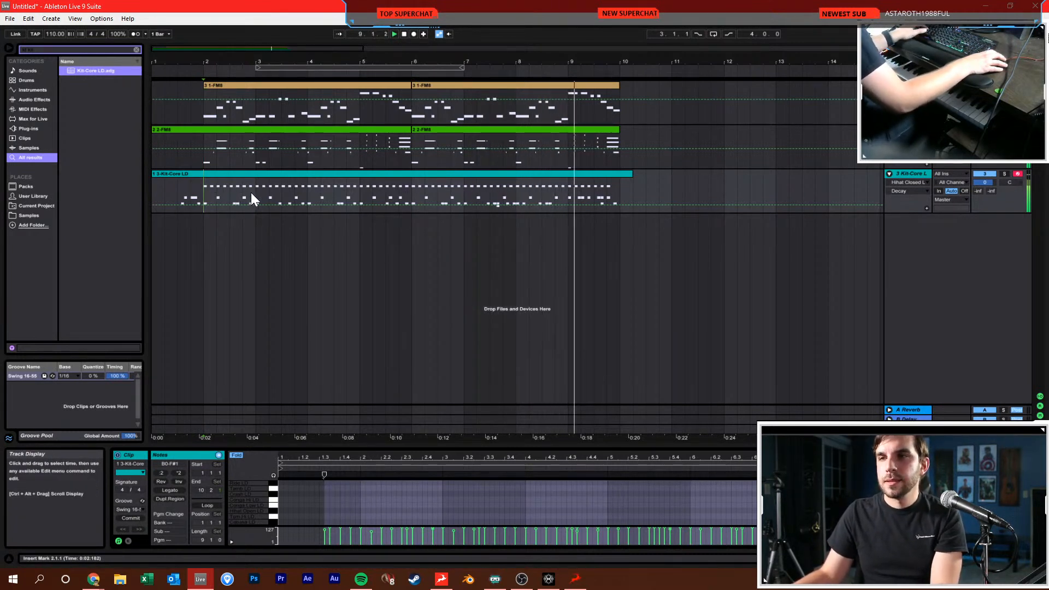
{"action": "left_click", "coordinate": [252, 159]}
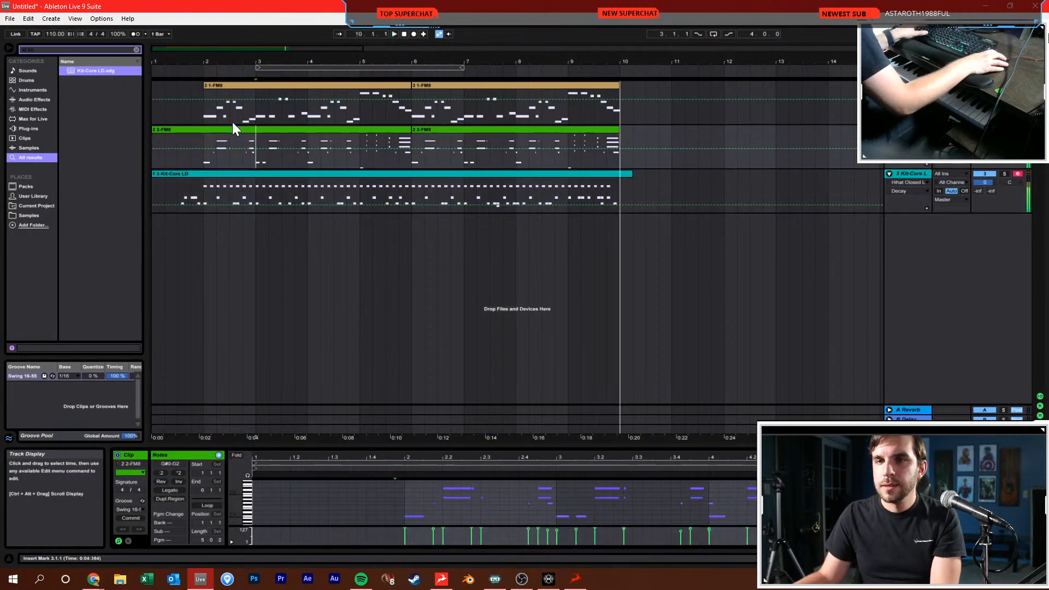
Duplicate the clav track, and clear the copy's clips from late in bar 1 through bar 9
{"action": "left_click_drag", "start_coordinate": [209, 110], "coordinate": [613, 185]}
{"action": "left_click", "coordinate": [579, 189]}
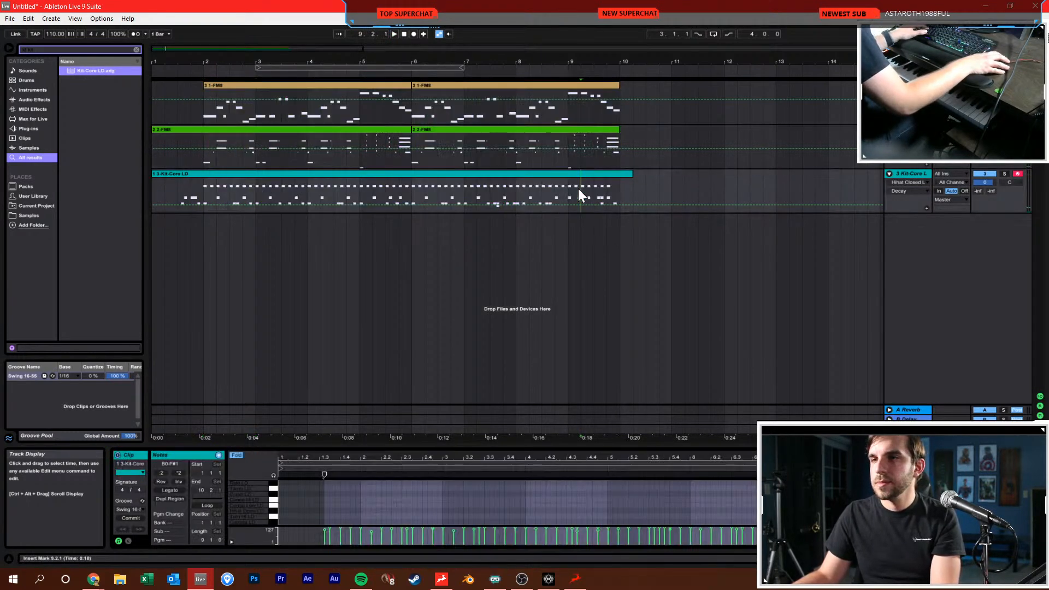
{"action": "key", "text": "ctrl+d"}
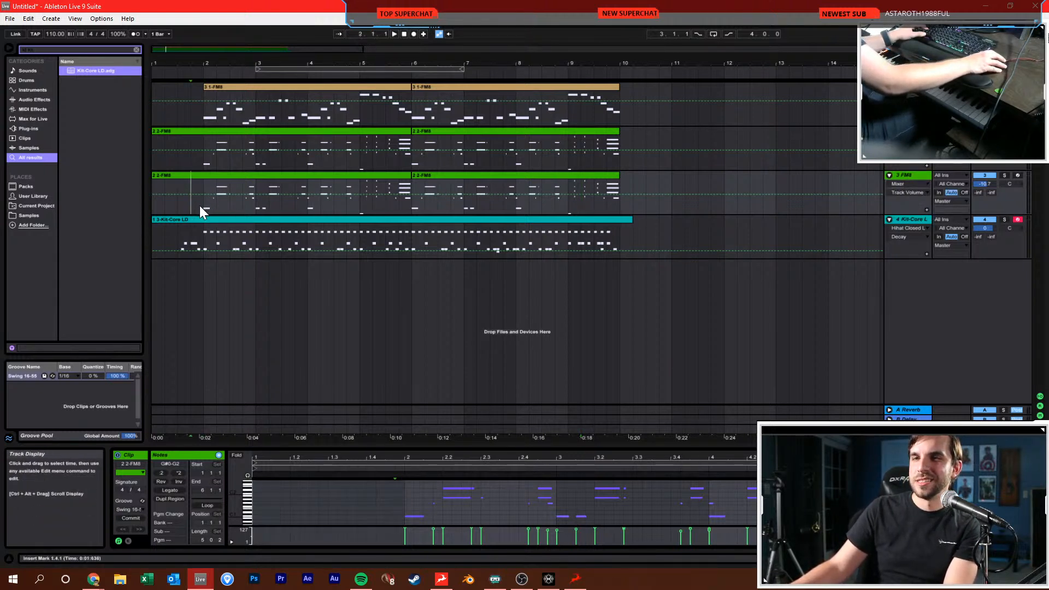
{"action": "left_click_drag", "start_coordinate": [195, 205], "coordinate": [634, 197]}
{"action": "left_click", "coordinate": [209, 176]}
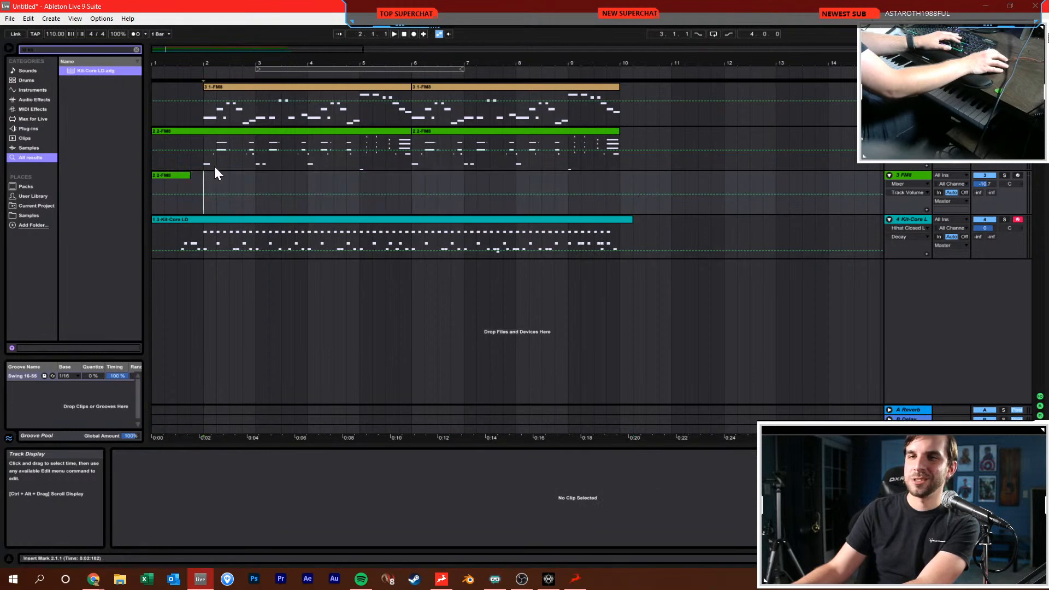
Load the Mushroom Hill Zone Act 1 Shroom Lead preset in the duplicated track's FM8 and arm that track for recording
{"action": "left_click", "coordinate": [916, 174]}
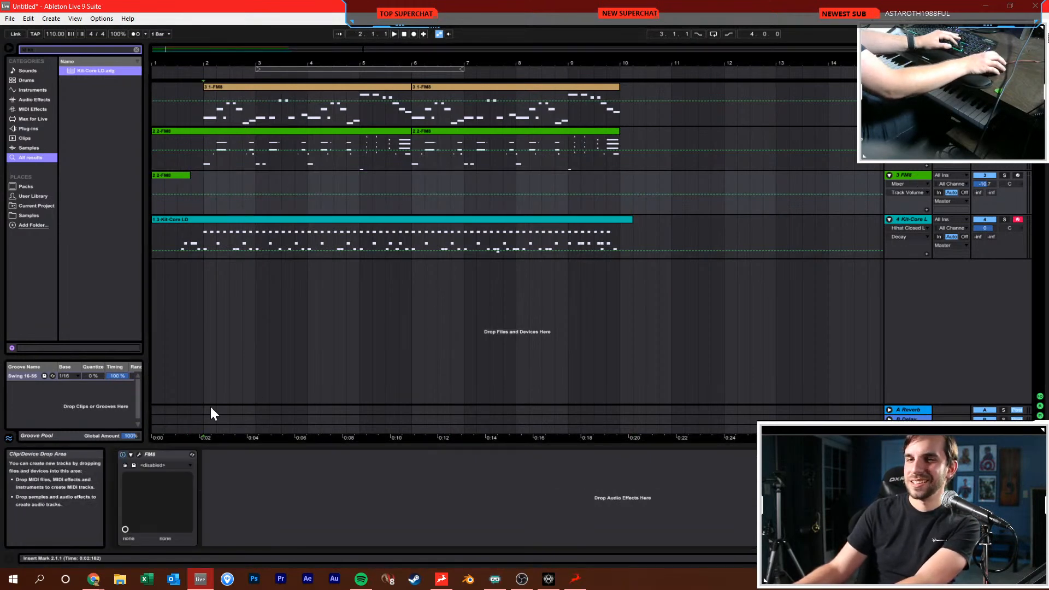
{"action": "left_click", "coordinate": [138, 455]}
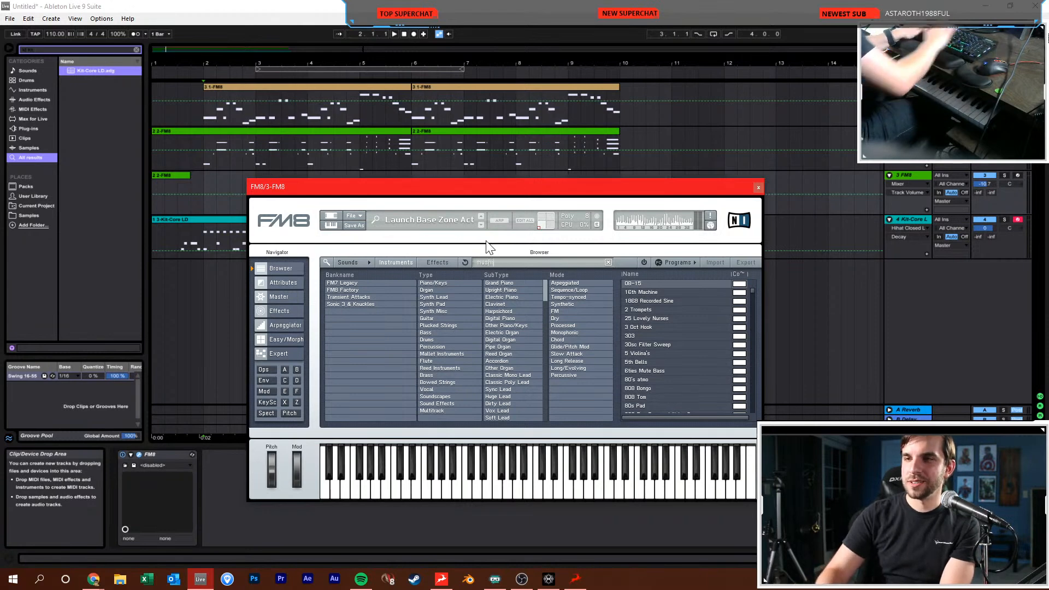
{"action": "left_click", "coordinate": [692, 299]}
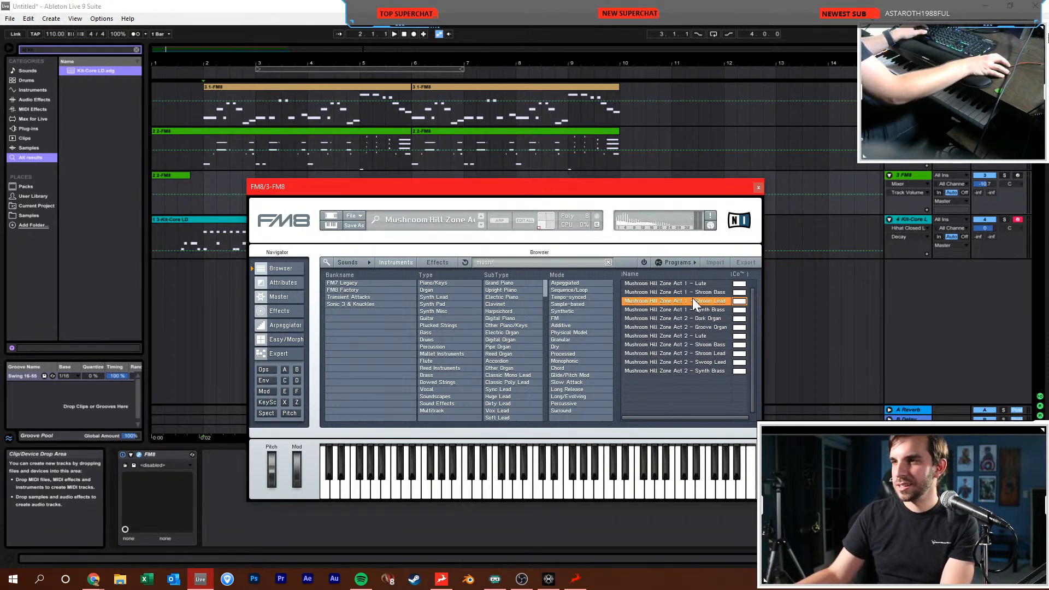
{"action": "left_click", "coordinate": [922, 177]}
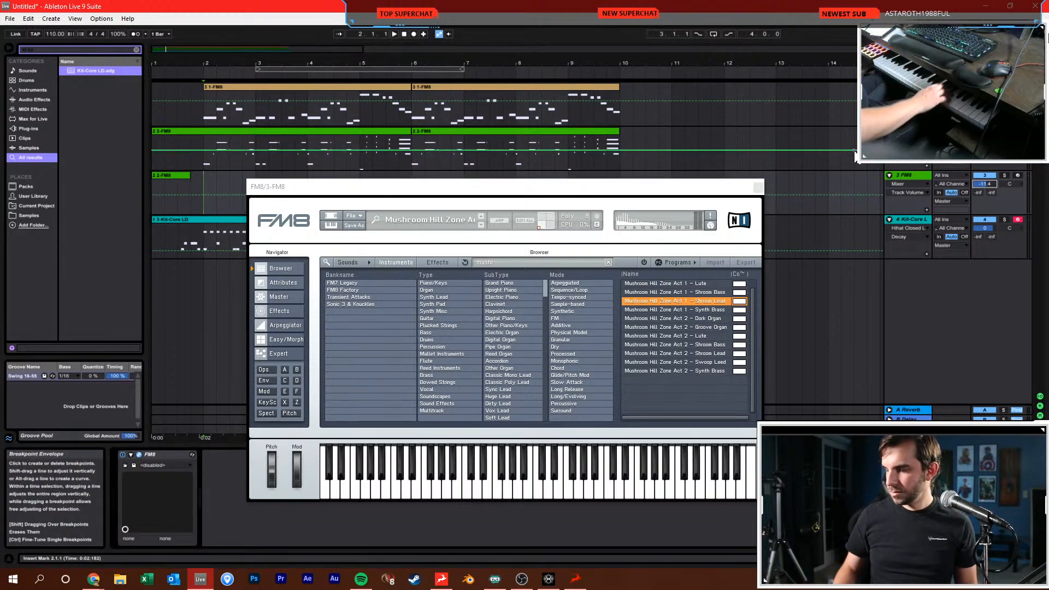
{"action": "left_click", "coordinate": [1017, 176]}
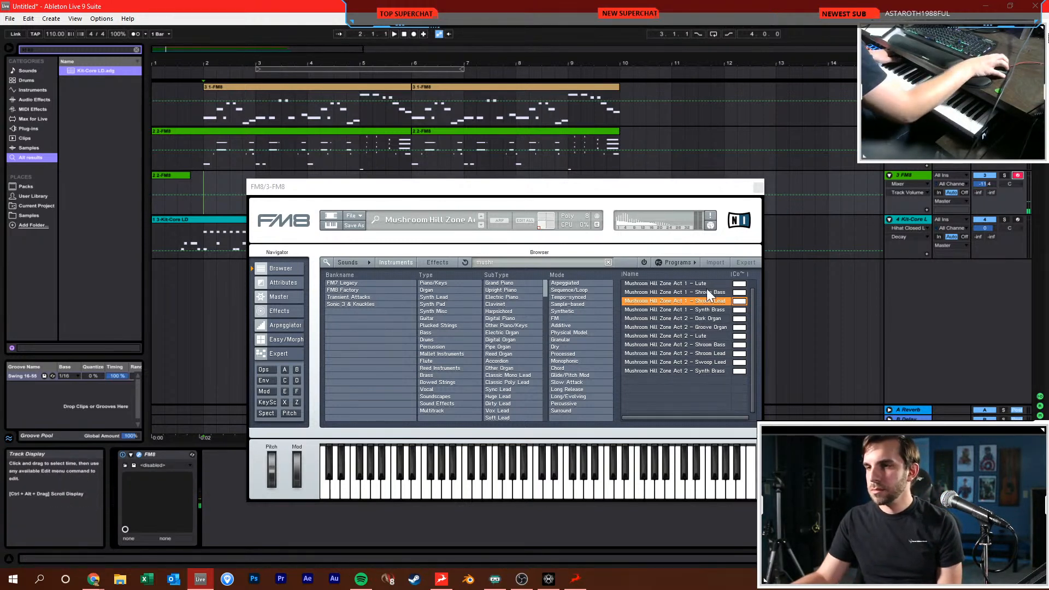
Close the lead track's FM8 window, search the browser for Simple Delay and add it after FM8 on that track
{"action": "left_click", "coordinate": [675, 311]}
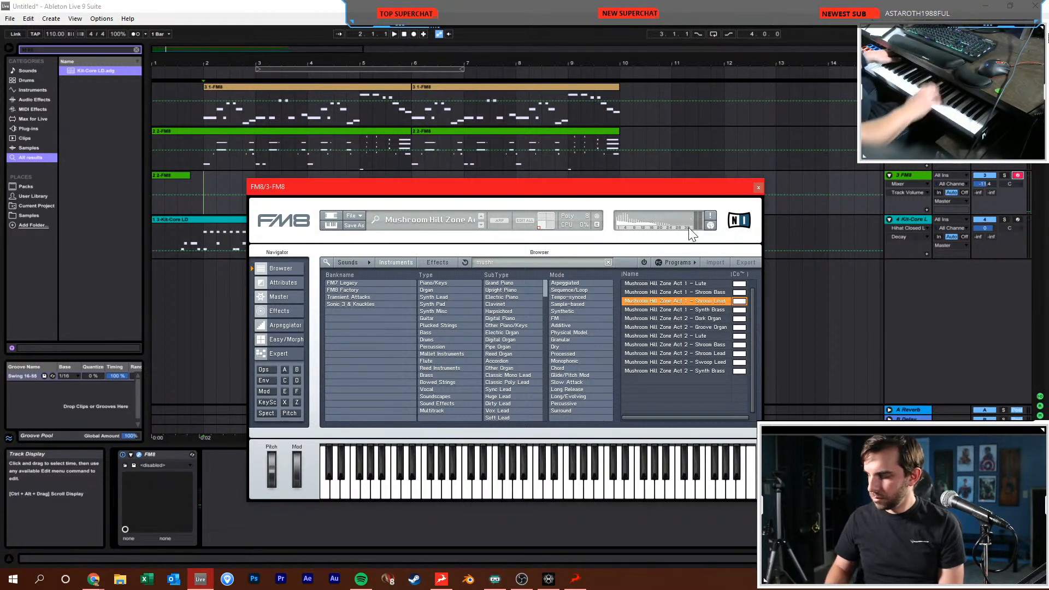
{"action": "left_click", "coordinate": [757, 188]}
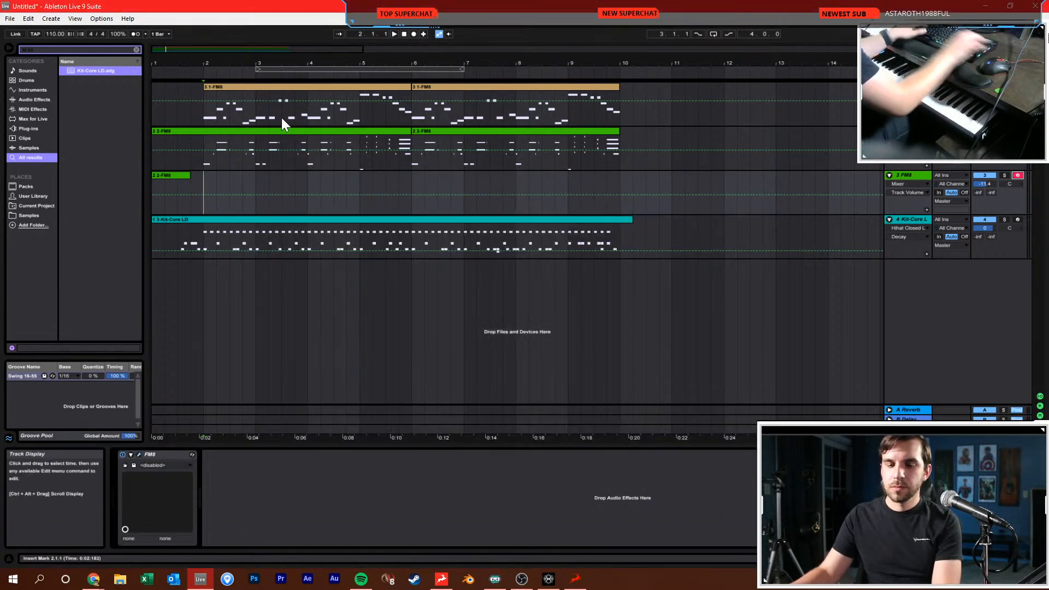
{"action": "key", "text": "ctrl+f"}
{"action": "type", "text": "reverb"}
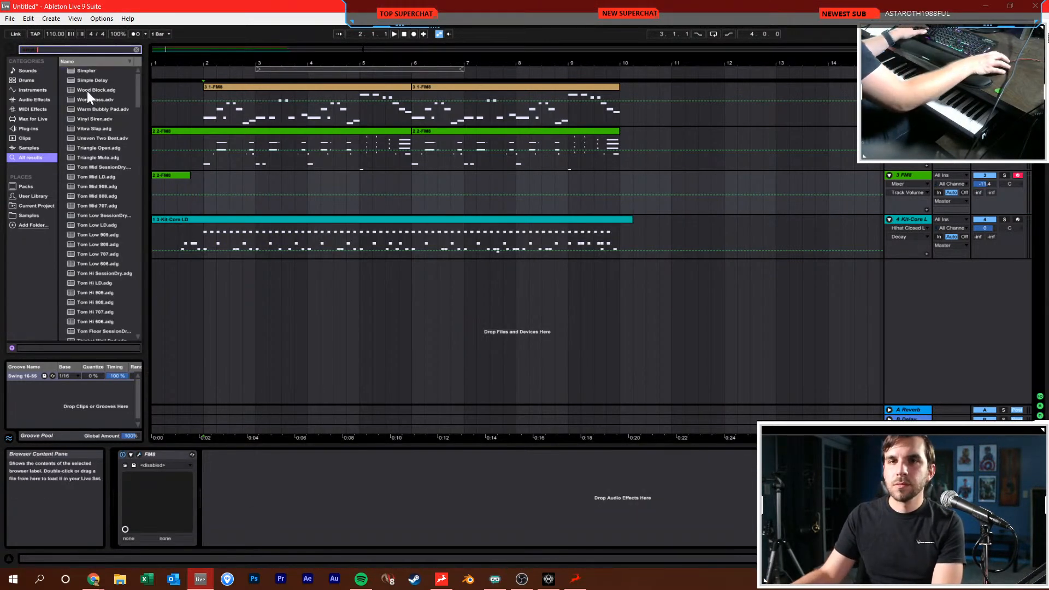
{"action": "left_click_drag", "start_coordinate": [89, 79], "coordinate": [284, 508]}
Link the Simple Delay's channels and set beat division 1, 27.6% beat swing, 11% feedback and 30% dry/wet
{"action": "left_click", "coordinate": [259, 462]}
{"action": "left_click", "coordinate": [230, 472]}
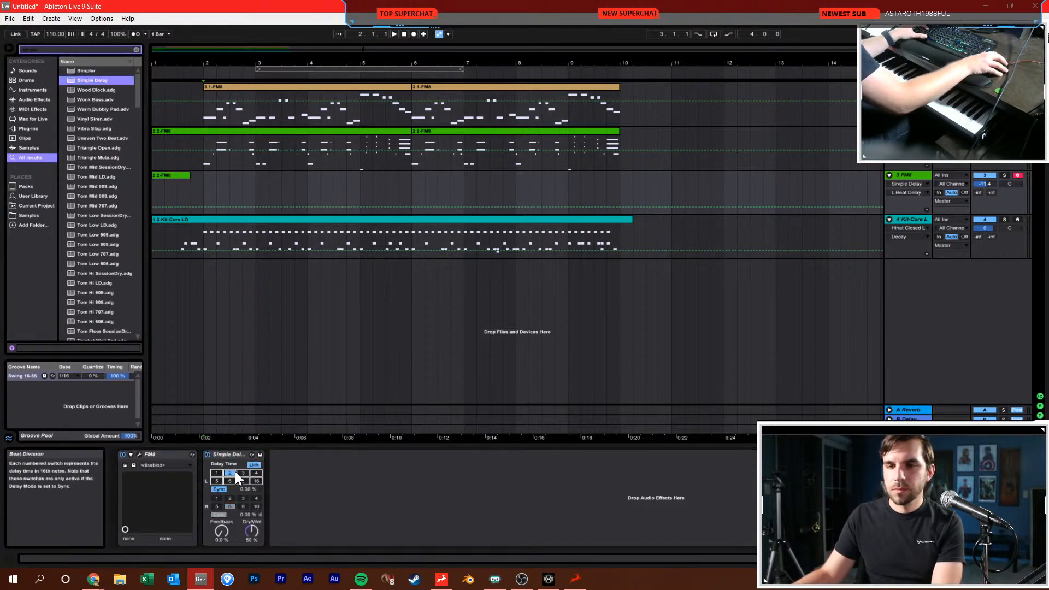
{"action": "left_click_drag", "start_coordinate": [252, 527], "coordinate": [222, 523]}
{"action": "left_click", "coordinate": [219, 474]}
{"action": "left_click_drag", "start_coordinate": [246, 489], "coordinate": [253, 453]}
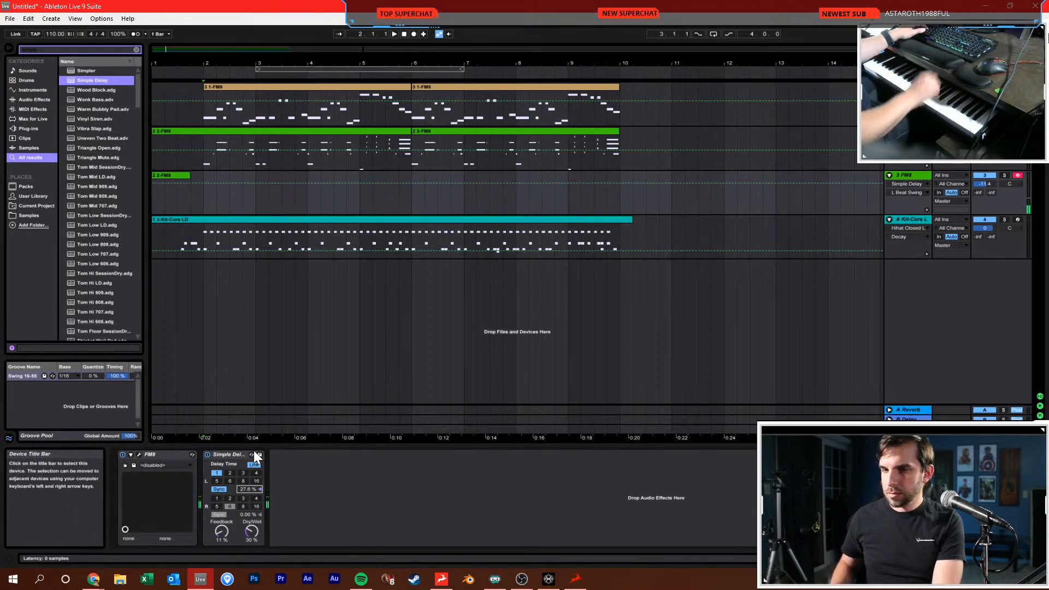
Return to the song start, lower the tempo to 87 BPM and raise the FM8 lead track's volume
{"action": "left_click", "coordinate": [404, 34]}
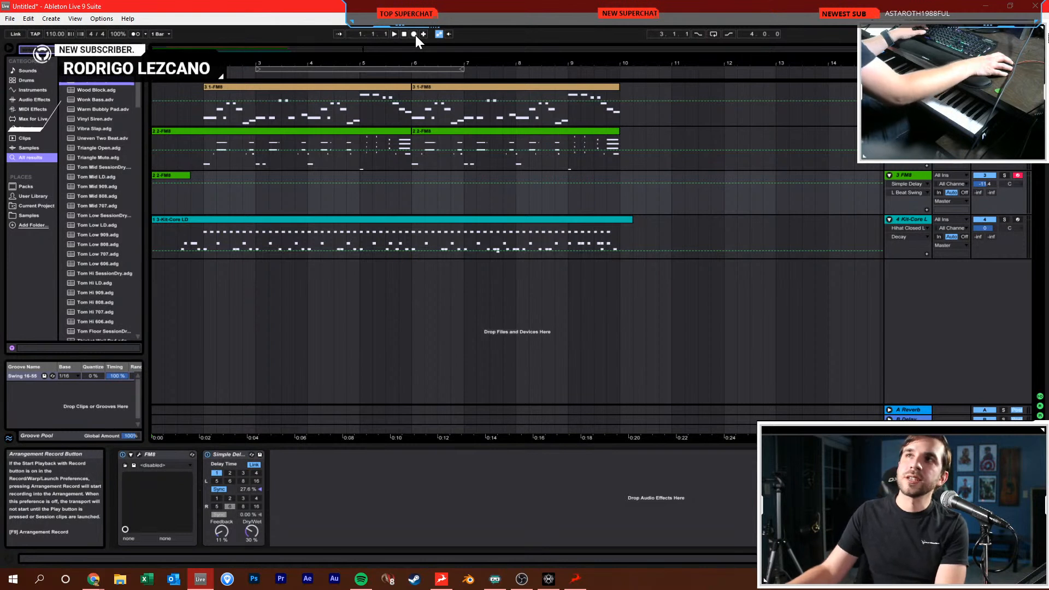
{"action": "left_click", "coordinate": [414, 34]}
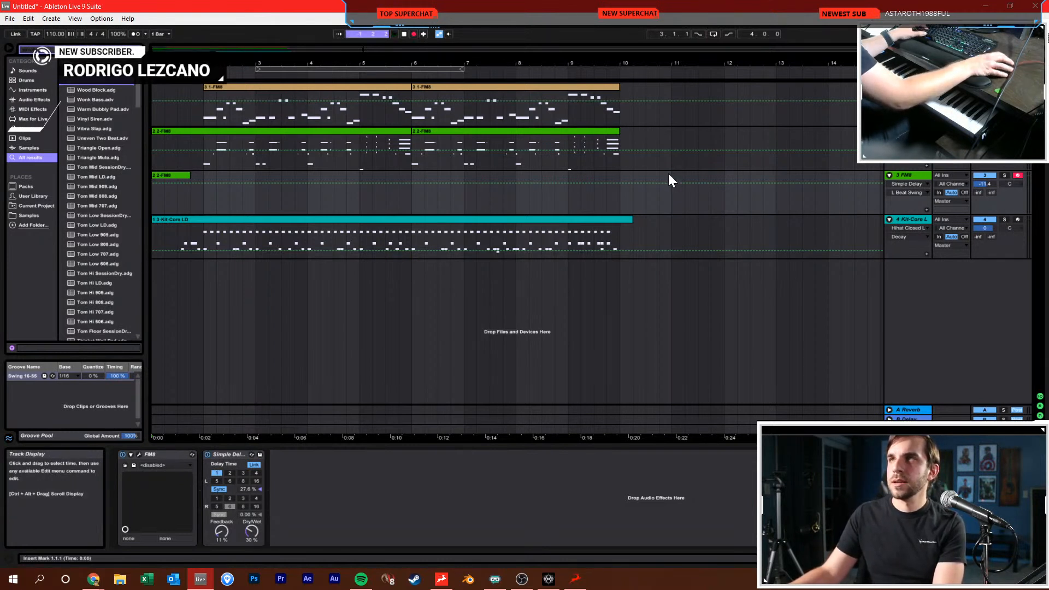
{"action": "left_click_drag", "start_coordinate": [60, 33], "coordinate": [60, 59]}
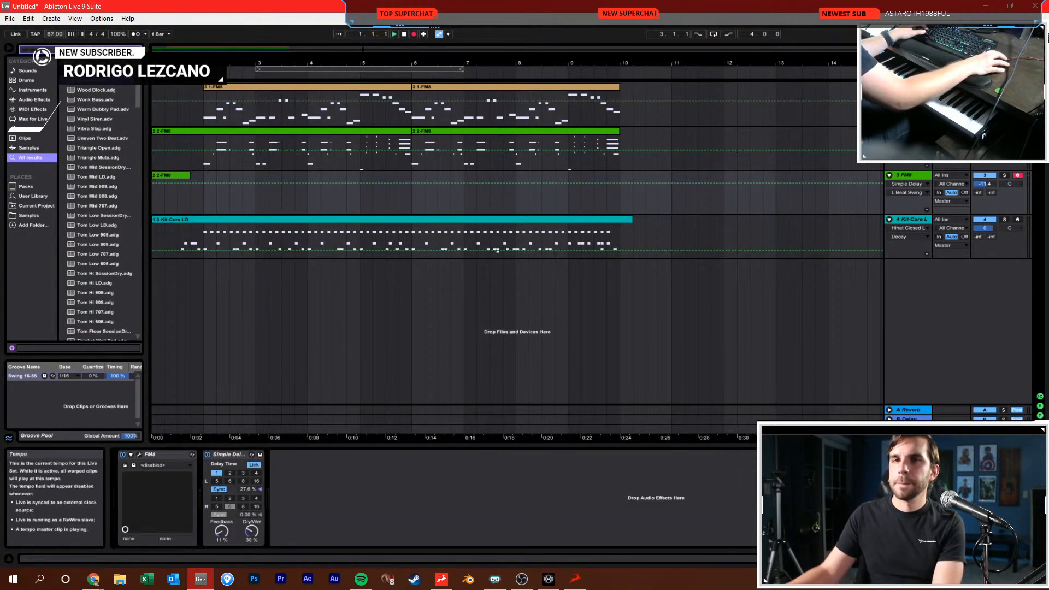
{"action": "left_click", "coordinate": [422, 35]}
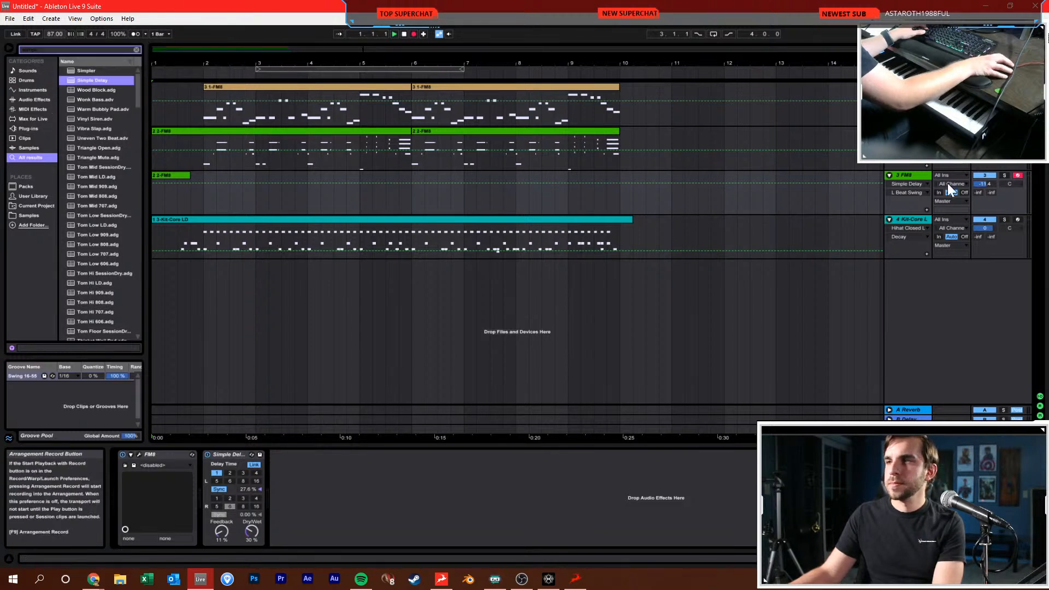
{"action": "left_click_drag", "start_coordinate": [983, 184], "coordinate": [983, 177]}
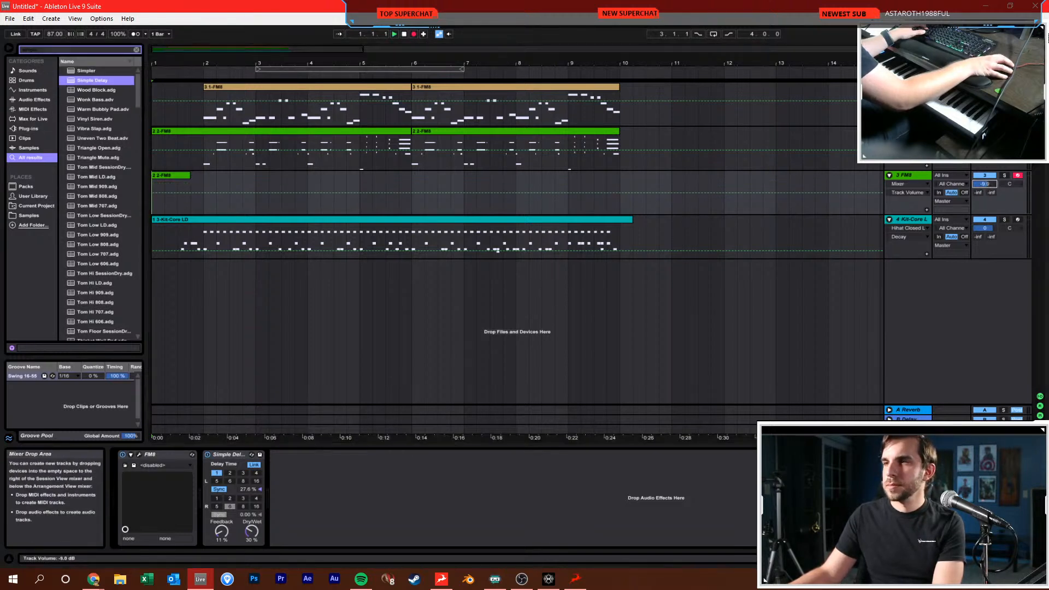
Try recording the FM8 lead melody over the arrangement, restarting from bar 2, and delete the recorded take
{"action": "left_click", "coordinate": [414, 33]}
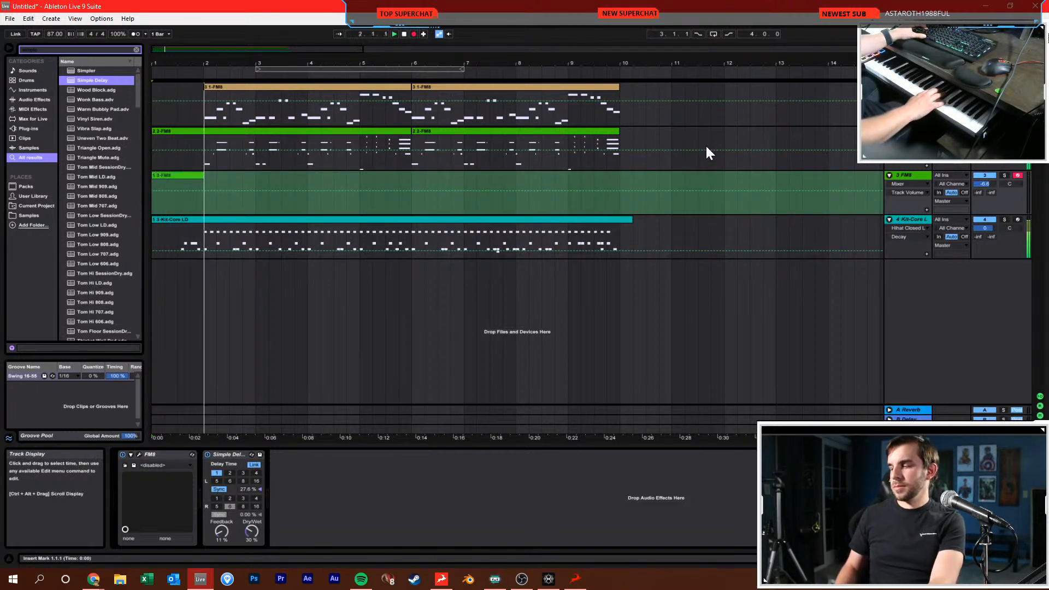
{"action": "key", "text": "space"}
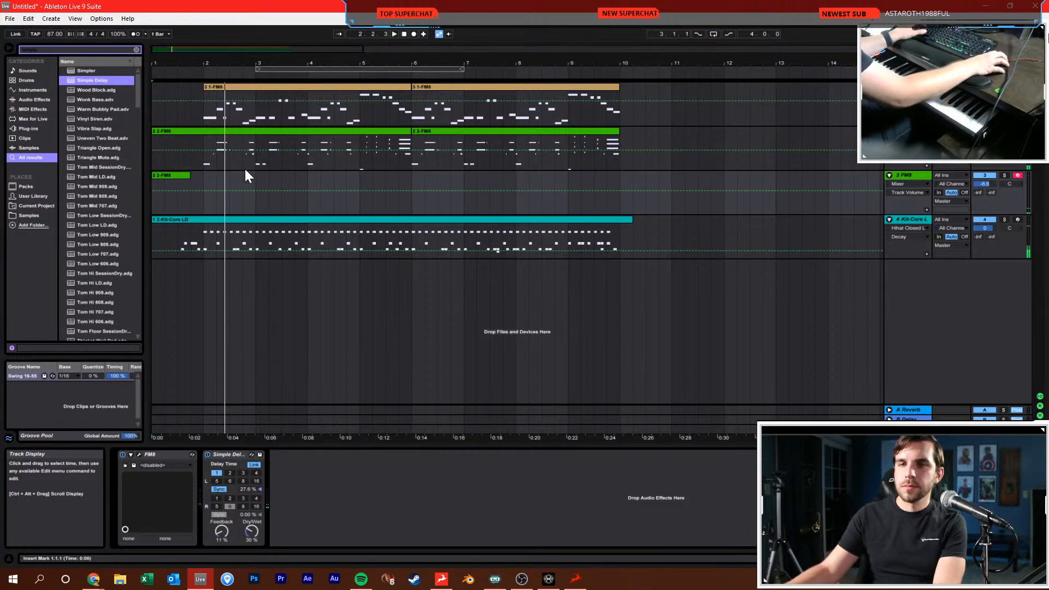
{"action": "left_click", "coordinate": [413, 34]}
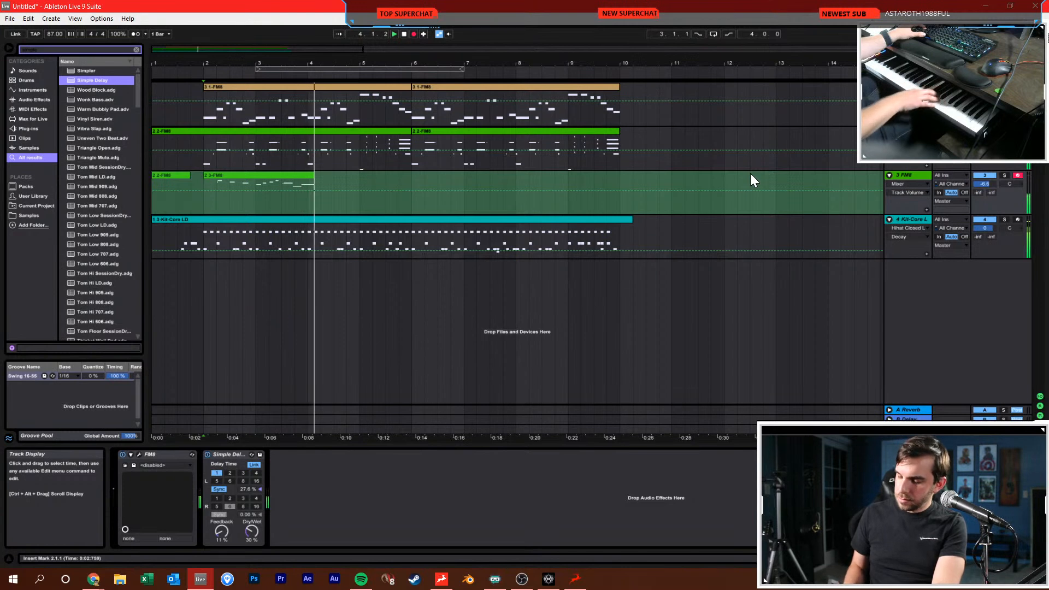
{"action": "key", "text": "F9"}
{"action": "left_click", "coordinate": [290, 176]}
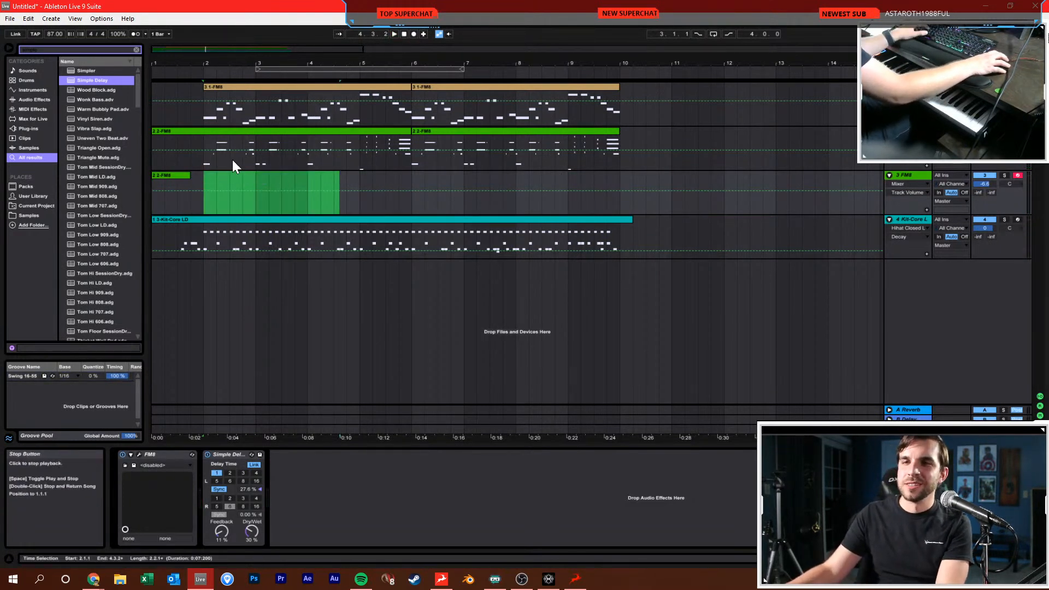
{"action": "key", "text": "Delete"}
Return the song position to the start, try another FM8 lead take over the arrangement, and undo it
{"action": "left_click", "coordinate": [404, 34]}
{"action": "left_click", "coordinate": [404, 34]}
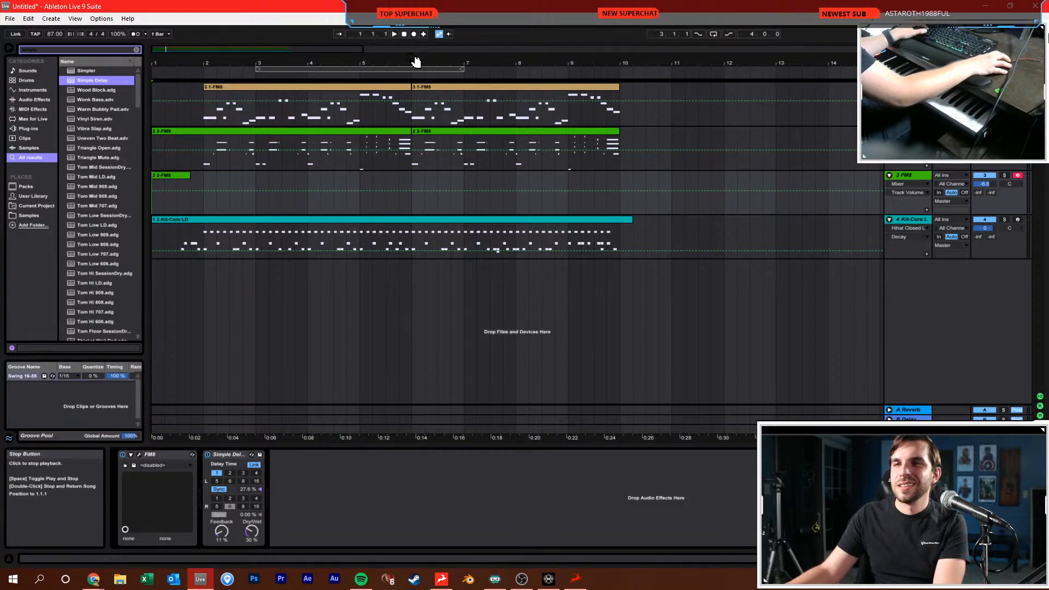
{"action": "left_click", "coordinate": [414, 34]}
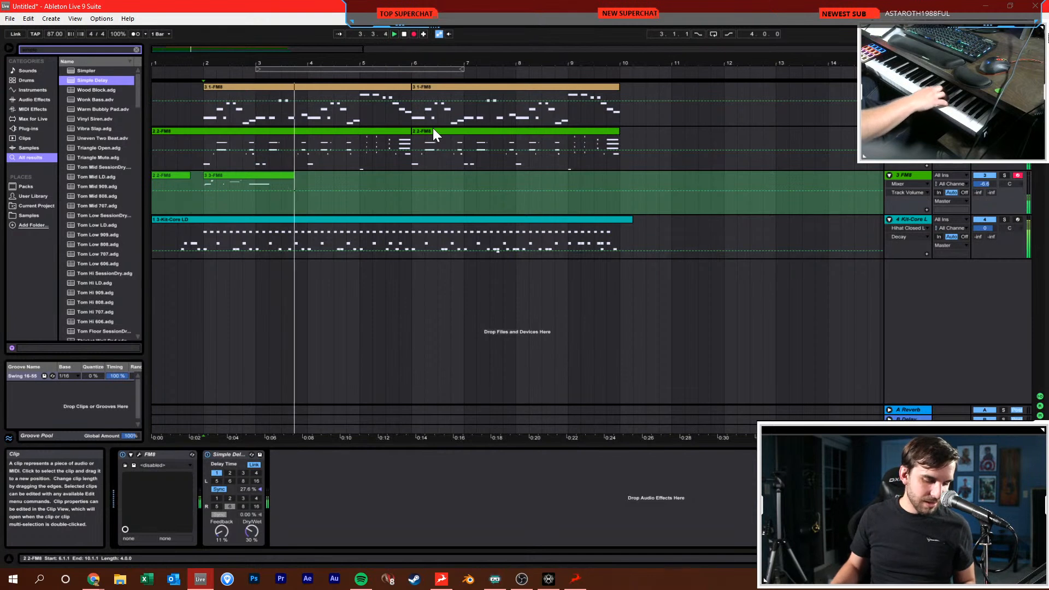
{"action": "key", "text": "F9"}
{"action": "key", "text": "space"}
{"action": "key", "text": "ctrl+z"}
Delete the leftover clip in bar 1 of the FM8 lead track and set the tempo to 115 BPM
{"action": "left_click_drag", "start_coordinate": [209, 179], "coordinate": [148, 177]}
{"action": "key", "text": "Delete"}
{"action": "left_click", "coordinate": [56, 34]}
{"action": "type", "text": "155"}
{"action": "key", "text": "Return"}
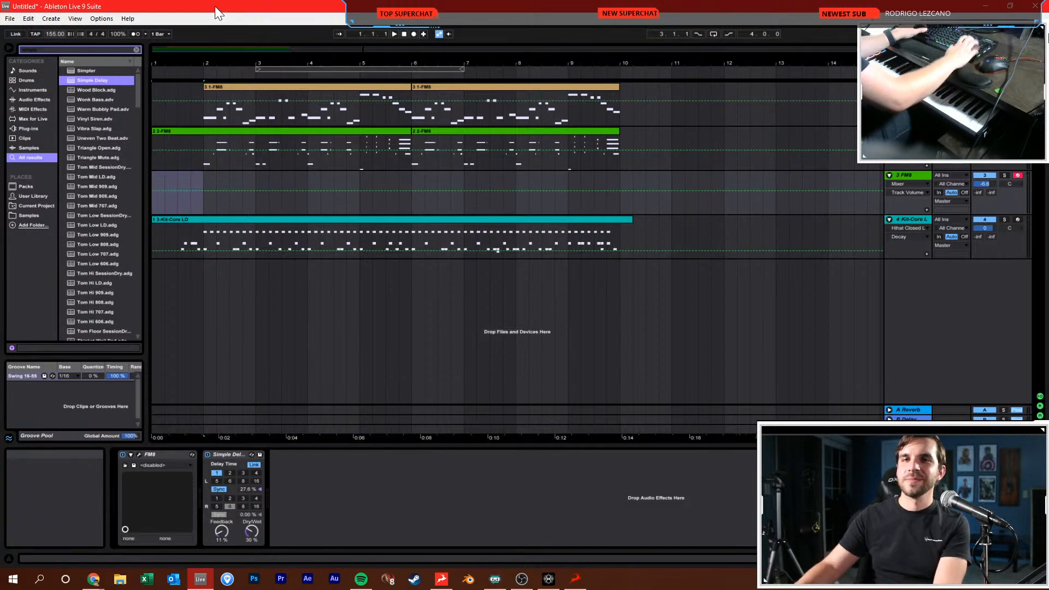
{"action": "type", "text": "115"}
{"action": "key", "text": "Return"}
Save the Live Set as funkyshrooms and listen to the arrangement from bar 2
{"action": "left_click", "coordinate": [206, 178]}
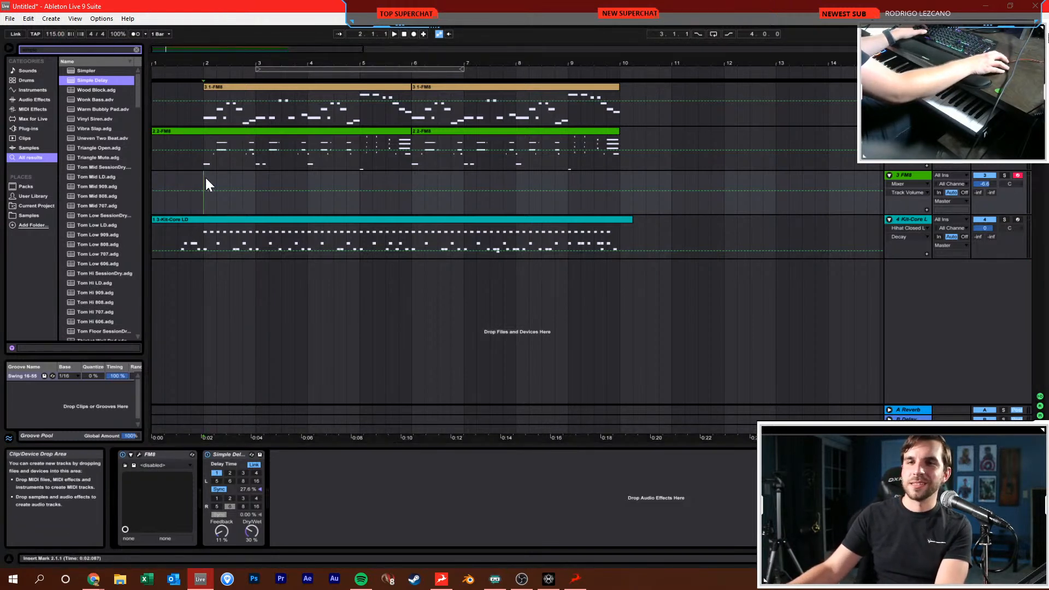
{"action": "key", "text": "ctrl+s"}
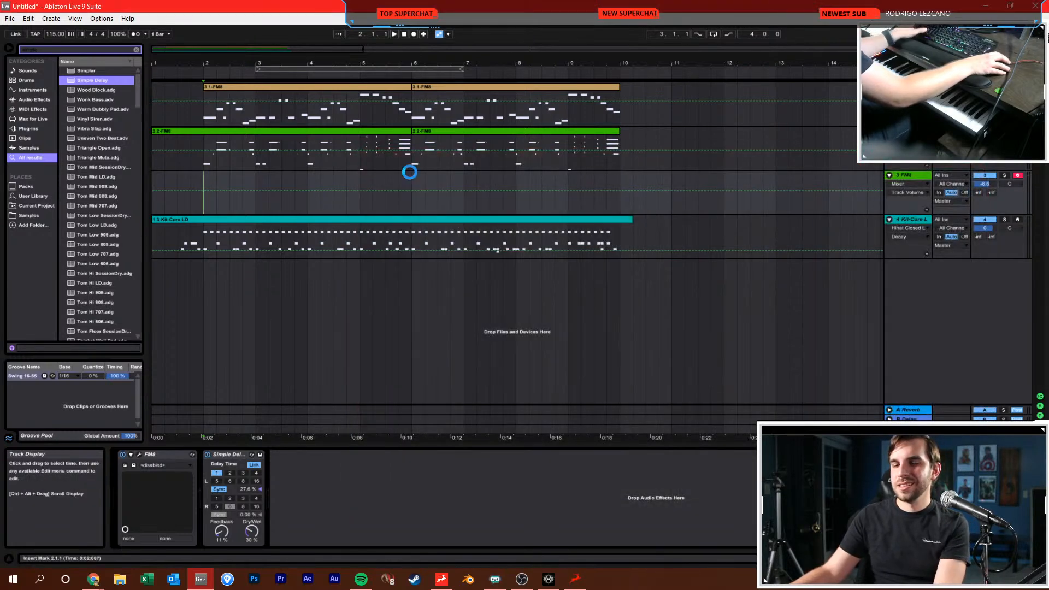
{"action": "type", "text": "funkyshroo"}
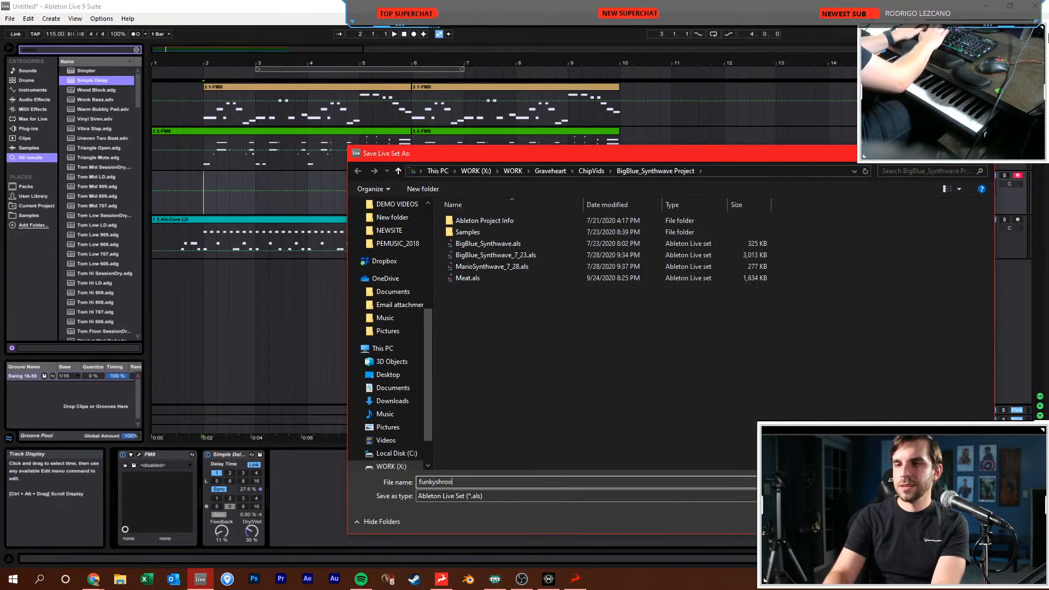
{"action": "type", "text": "m"}
{"action": "key", "text": "Return"}
{"action": "key", "text": "space"}
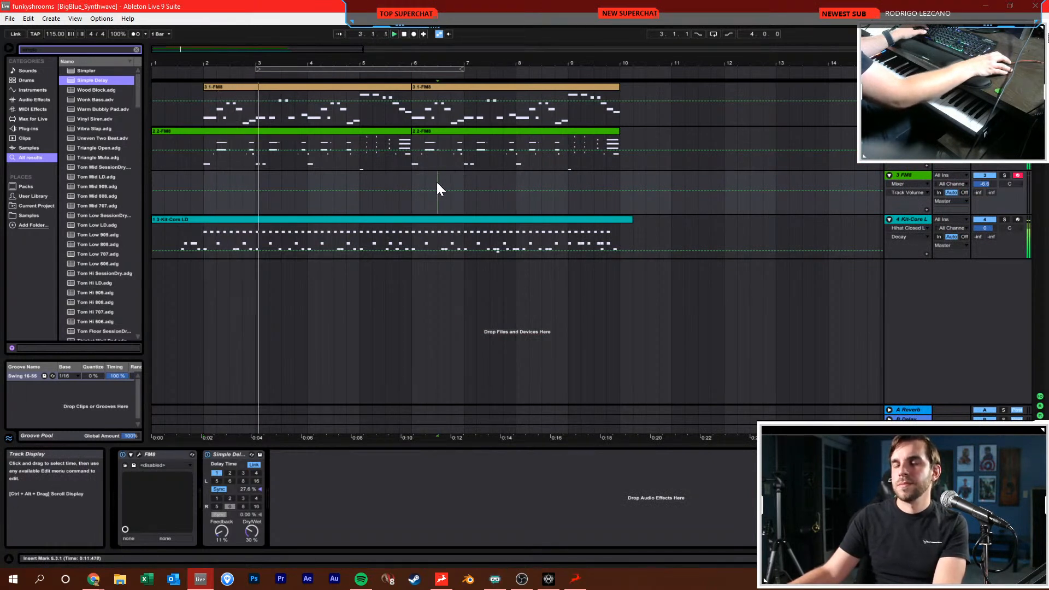
{"action": "left_click", "coordinate": [450, 176]}
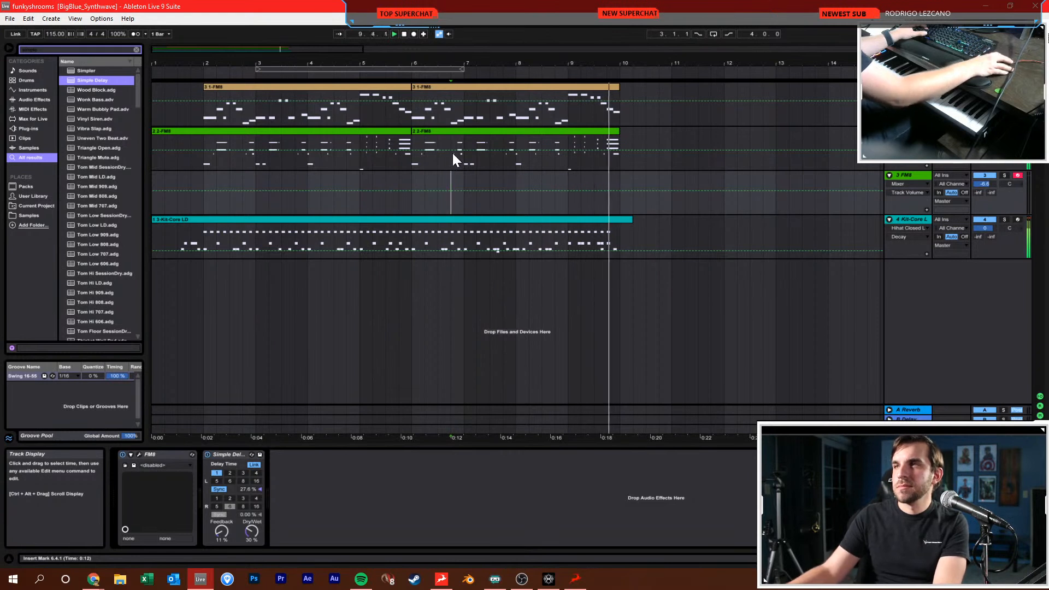
{"action": "left_click", "coordinate": [517, 177]}
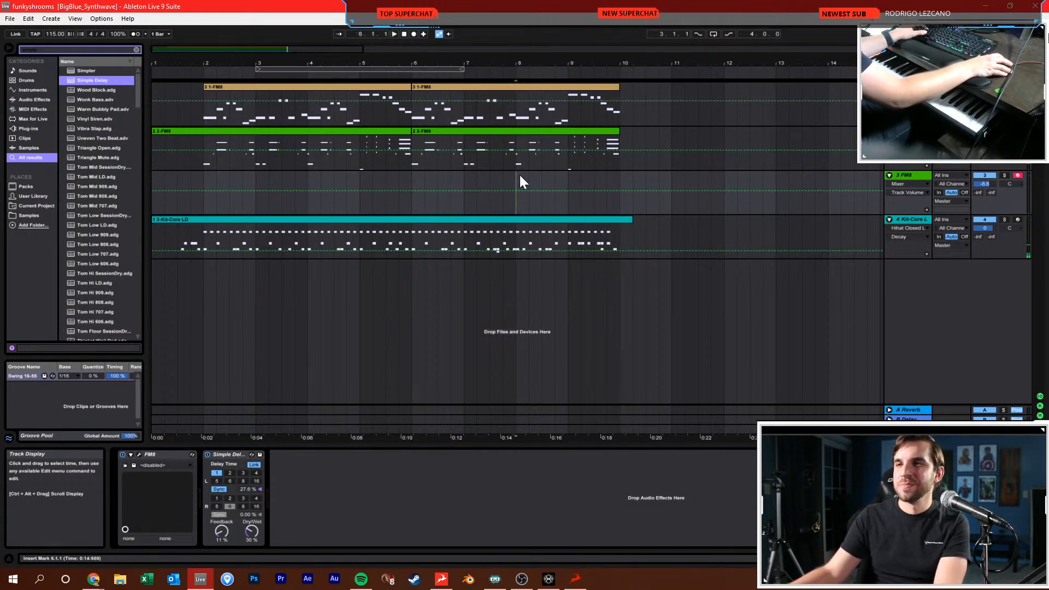
Create a new Live Set, search the browser for fm8 and load FM8 on the first MIDI track
{"action": "key", "text": "ctrl+n"}
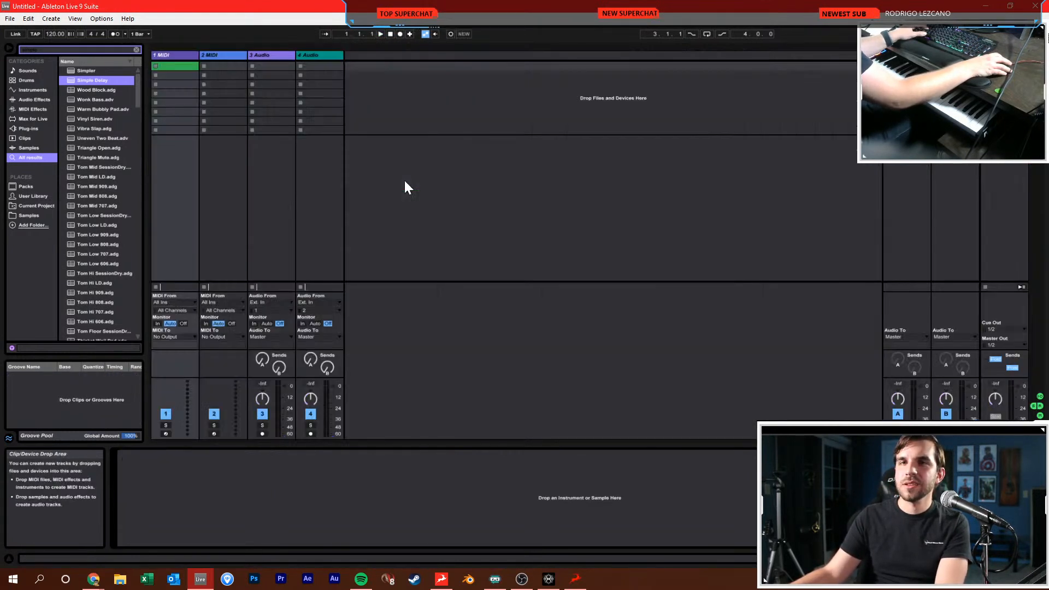
{"action": "key", "text": "ctrl+f"}
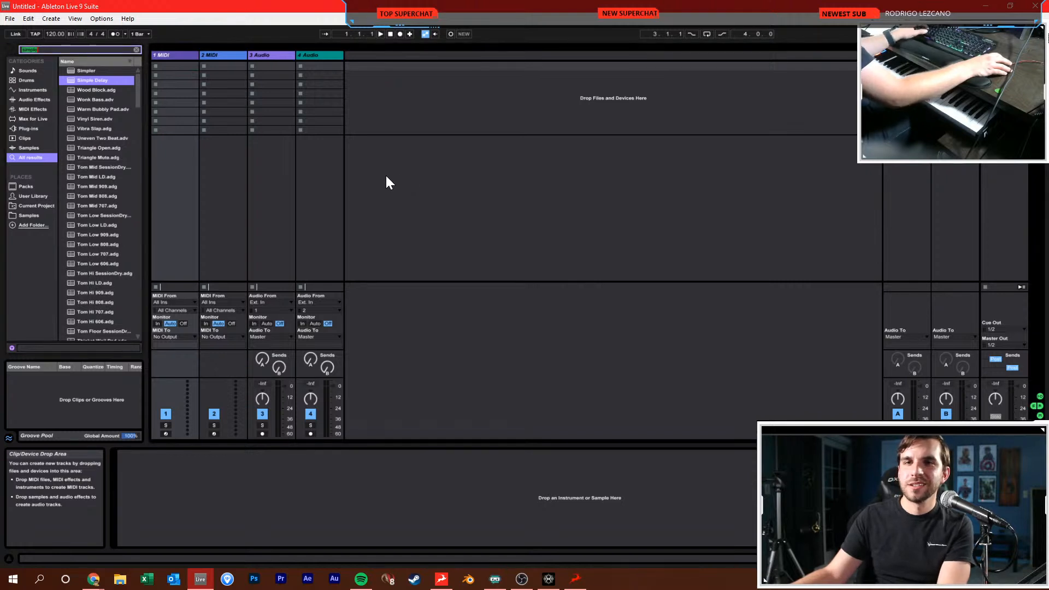
{"action": "key", "text": "BackSpace"}
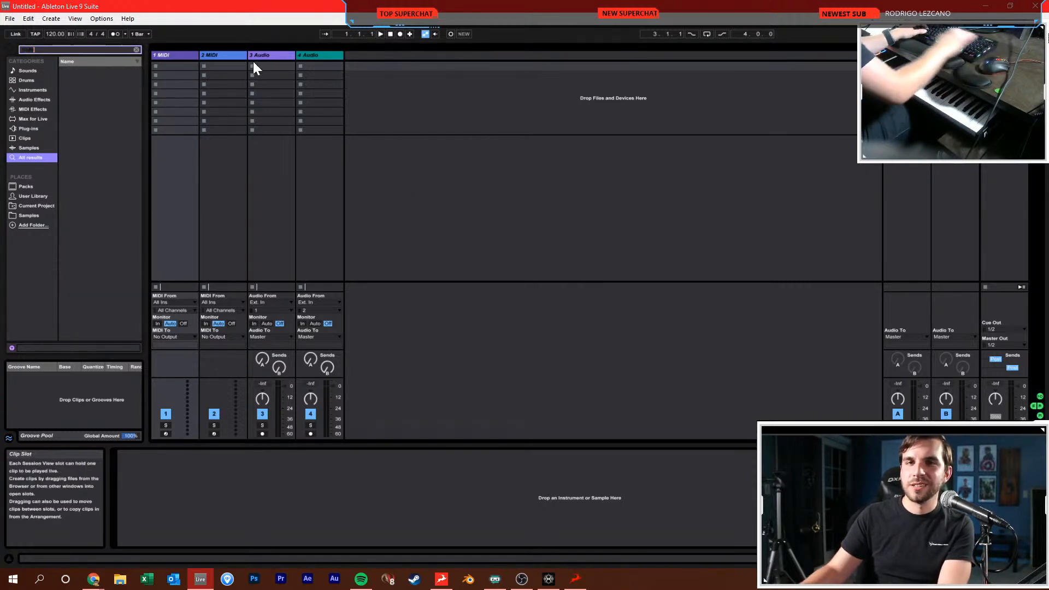
{"action": "type", "text": "fm8"}
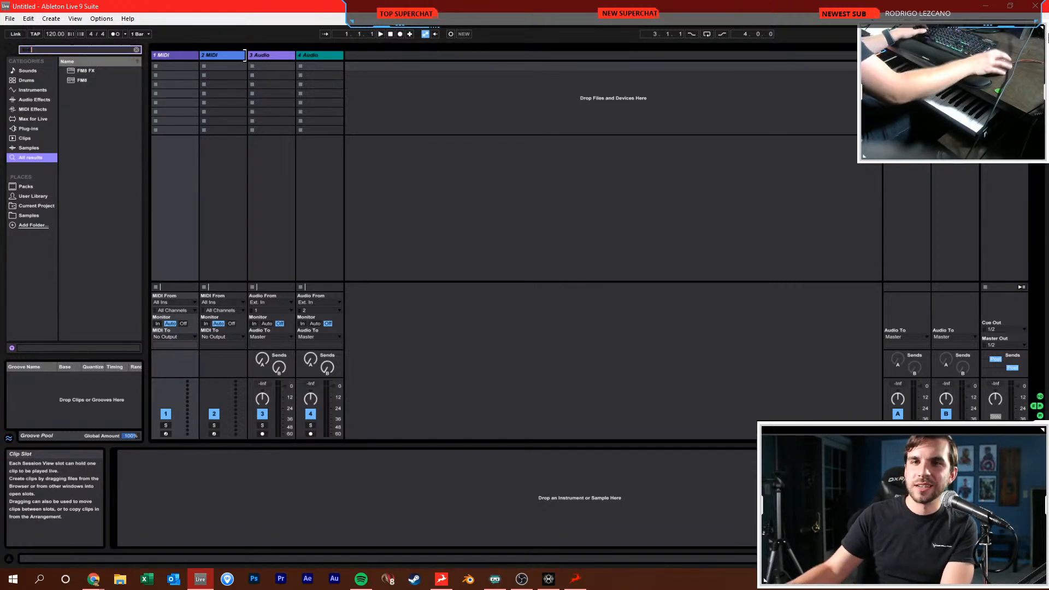
{"action": "left_click_drag", "start_coordinate": [79, 80], "coordinate": [154, 156]}
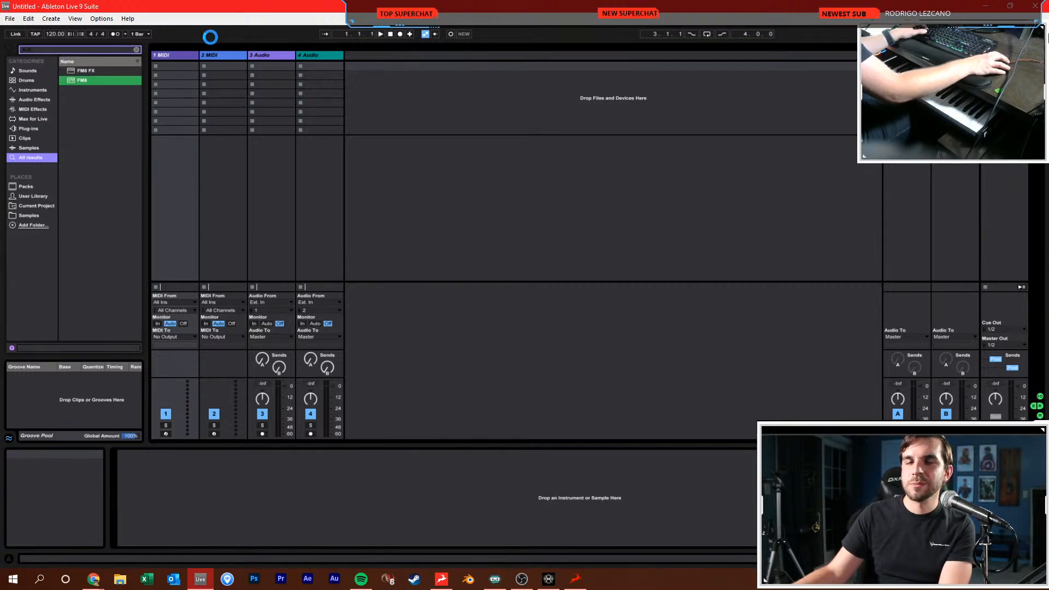
{"action": "left_click_drag", "start_coordinate": [628, 248], "coordinate": [346, 105]}
Audition Act Complete - Plucky Bass from FM8's Sonic 3 & Knuckles bank, and search the presets for bass
{"action": "left_click", "coordinate": [358, 217]}
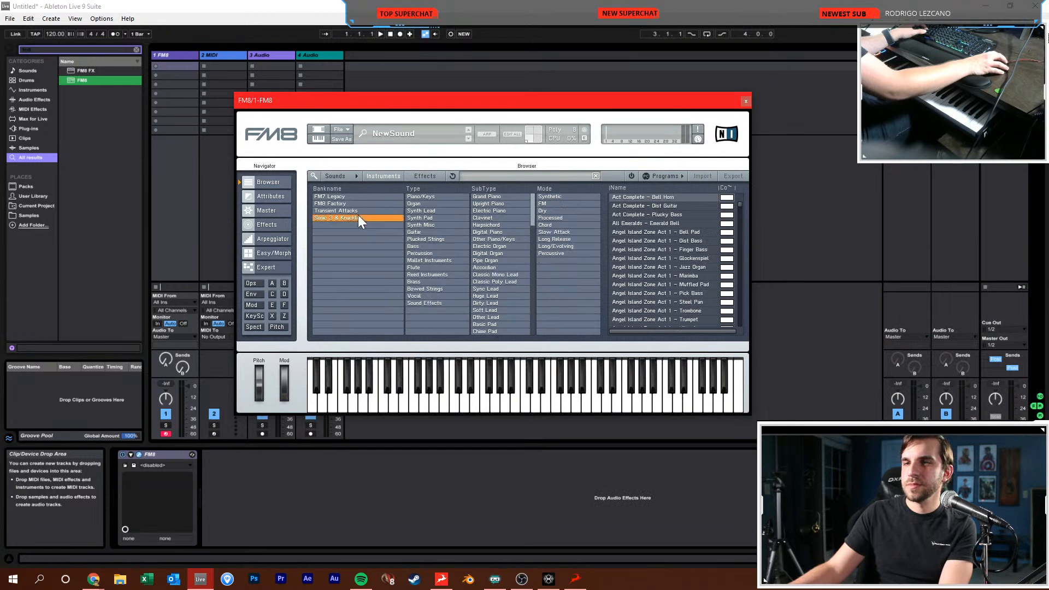
{"action": "left_click", "coordinate": [641, 213]}
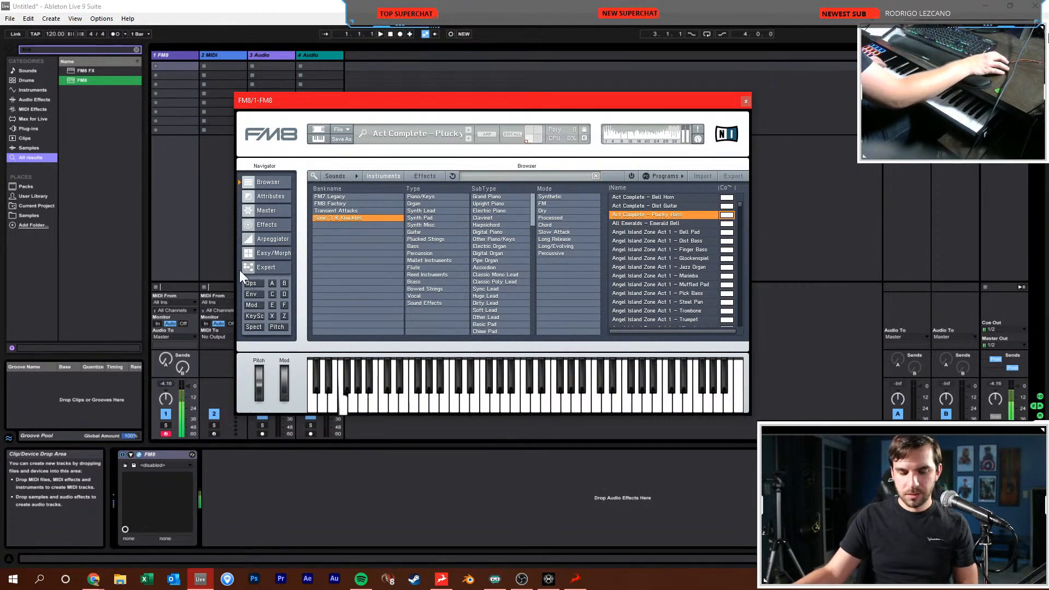
{"action": "left_click", "coordinate": [512, 178]}
{"action": "type", "text": "bas"}
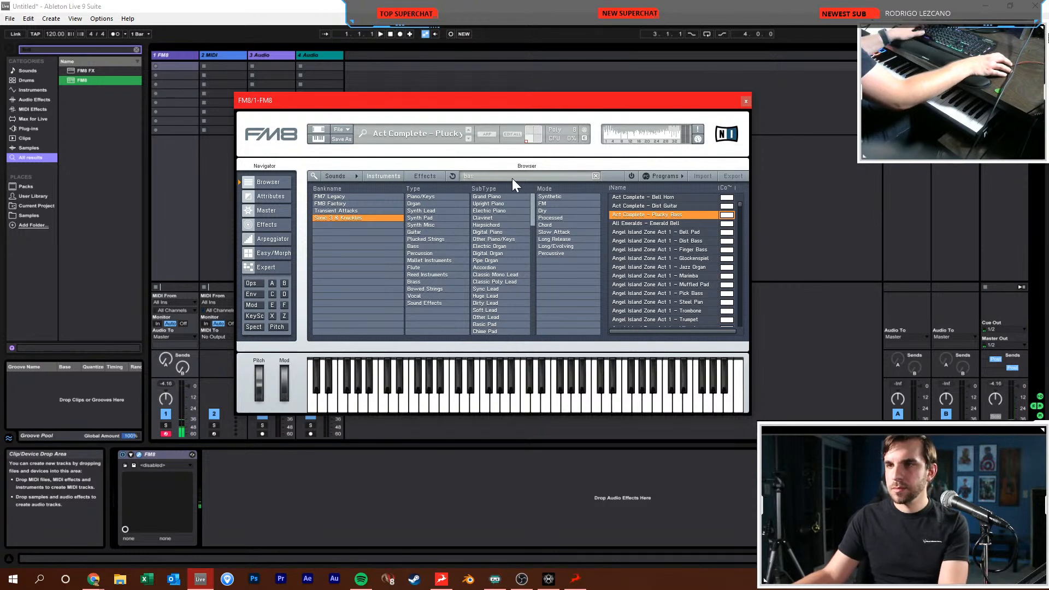
{"action": "type", "text": "s"}
{"action": "key", "text": "Return"}
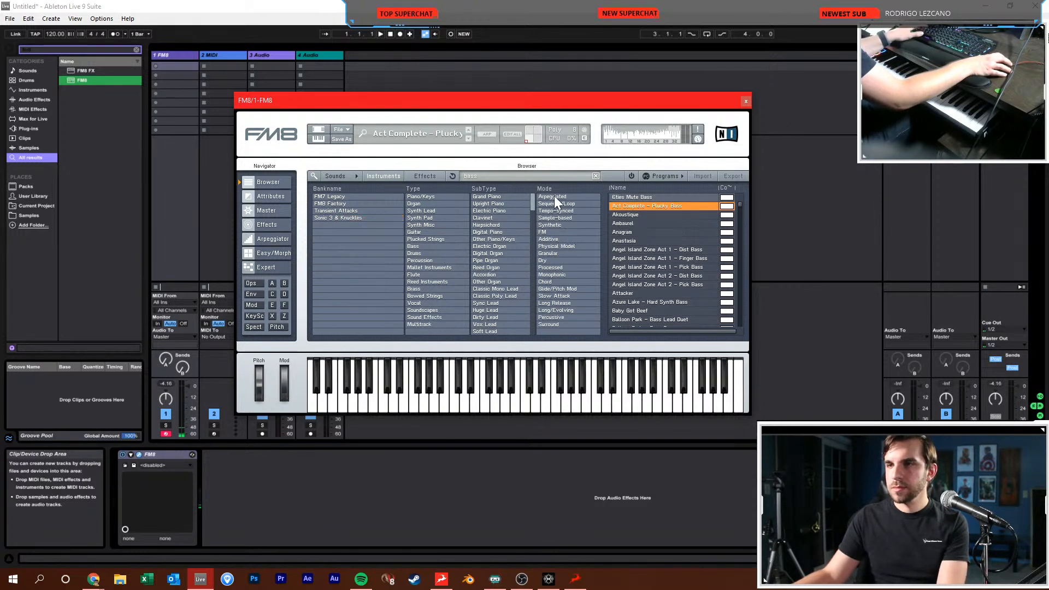
Filter the FM8 presets to the Sonic 3 & Knuckles bank, audition its basses and load Credits (S3&K Version) - Dist Bass
{"action": "left_click", "coordinate": [343, 217]}
{"action": "left_click", "coordinate": [667, 241]}
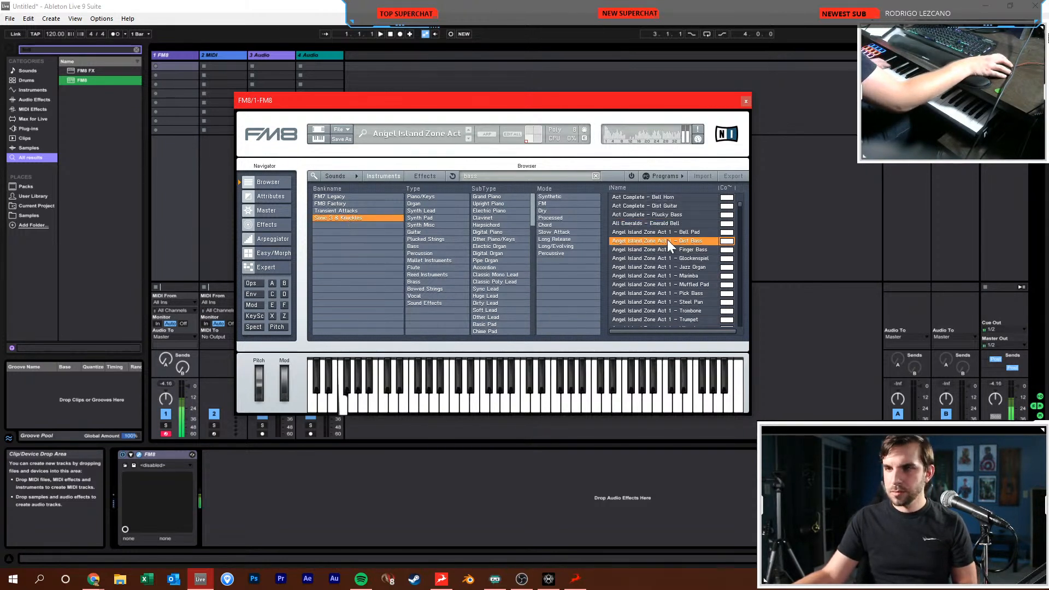
{"action": "scroll", "coordinate": [658, 240], "scroll_direction": "down", "scroll_amount": 8}
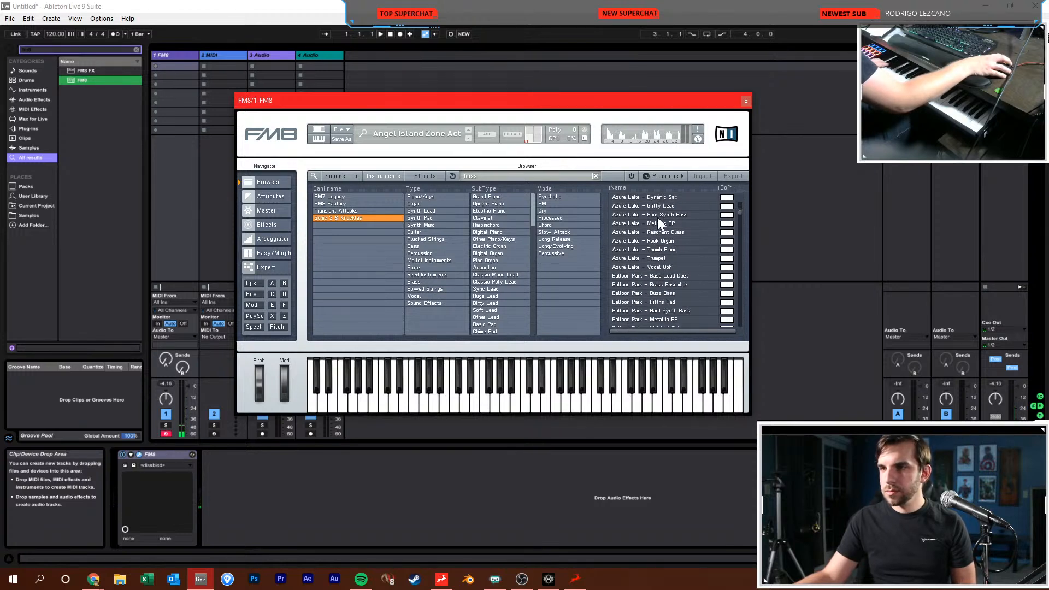
{"action": "left_click", "coordinate": [658, 214]}
{"action": "left_click_drag", "start_coordinate": [739, 211], "coordinate": [739, 231]}
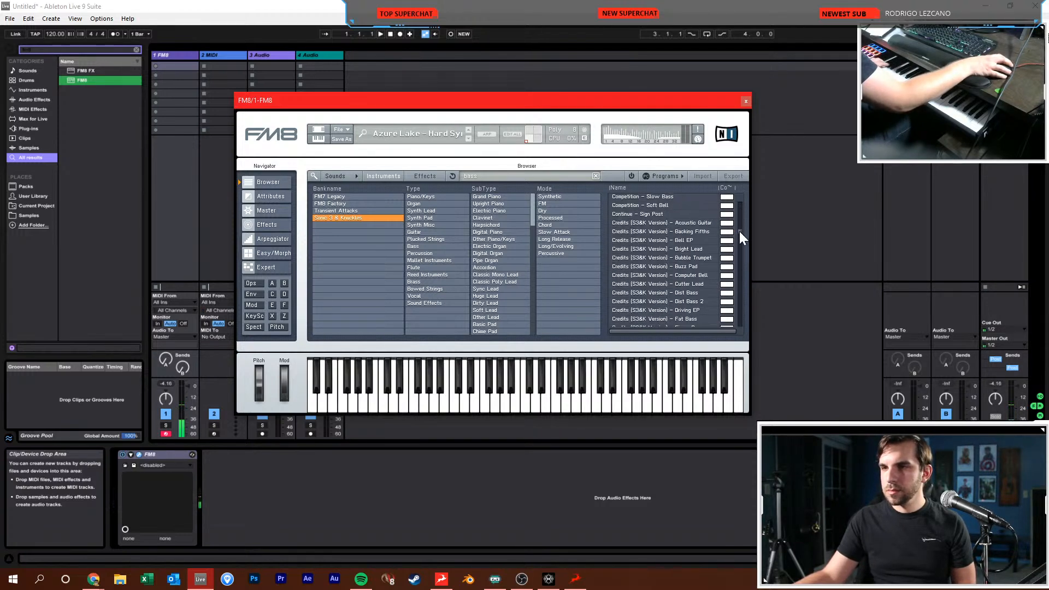
{"action": "left_click", "coordinate": [685, 250]}
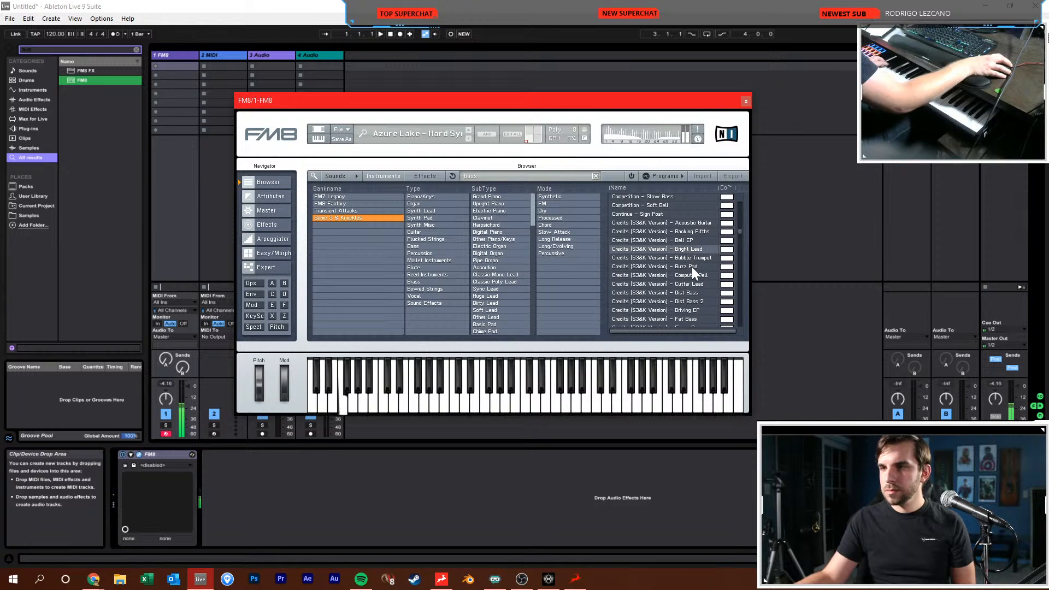
{"action": "left_click", "coordinate": [681, 292]}
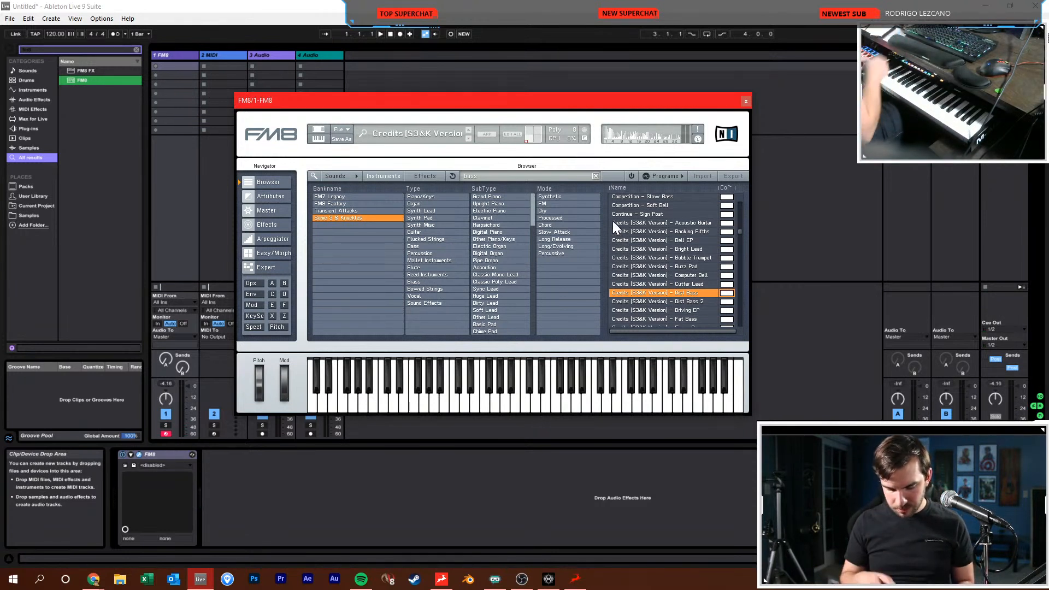
Close the FM8 window and switch the Live Set to Arrangement View, showing about the first 17 bars
{"action": "left_click", "coordinate": [745, 102]}
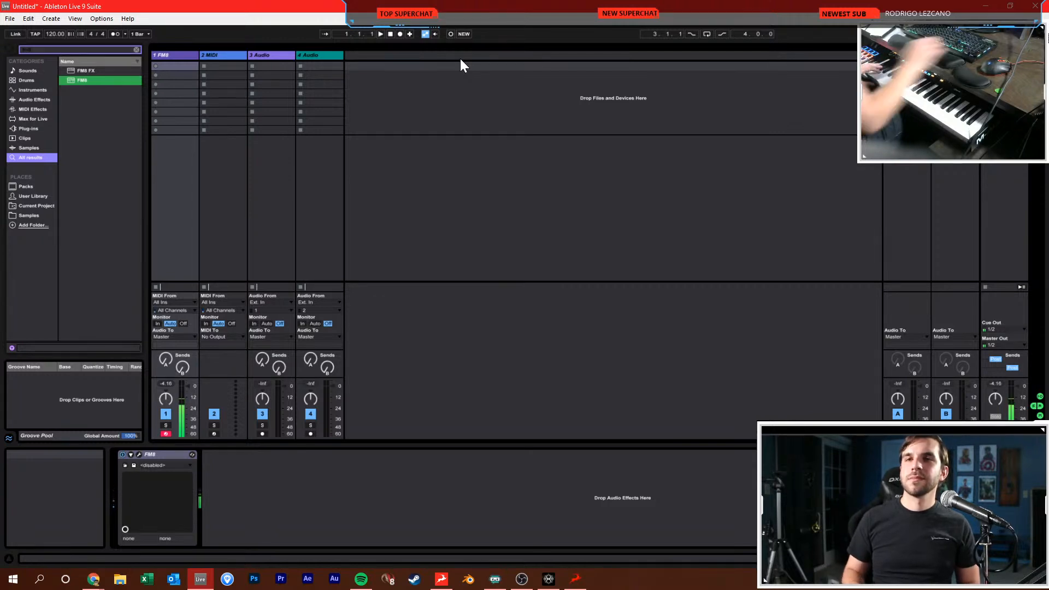
{"action": "left_click", "coordinate": [179, 147]}
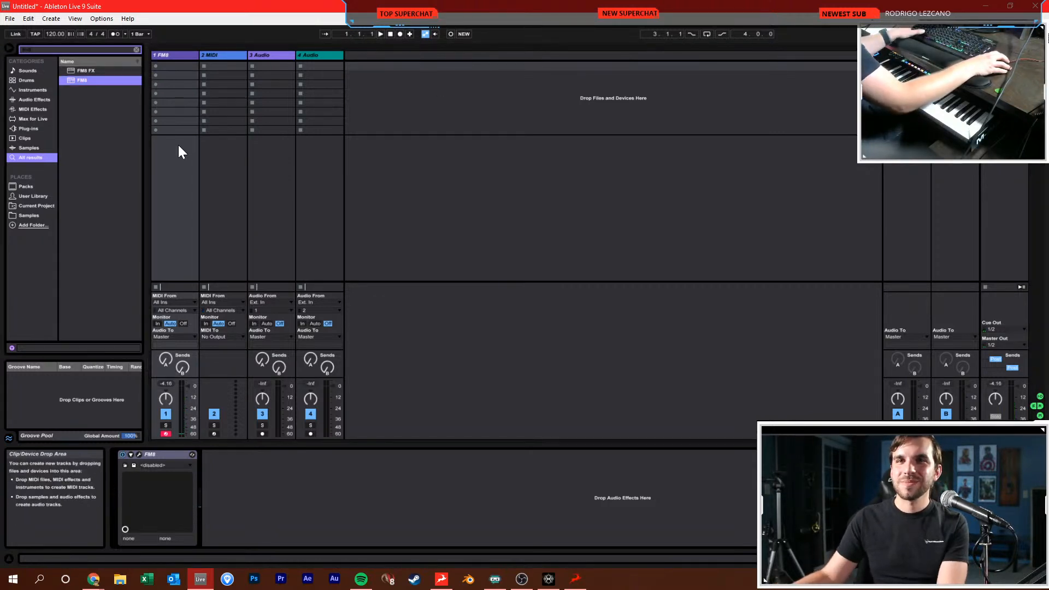
{"action": "key", "text": "Tab"}
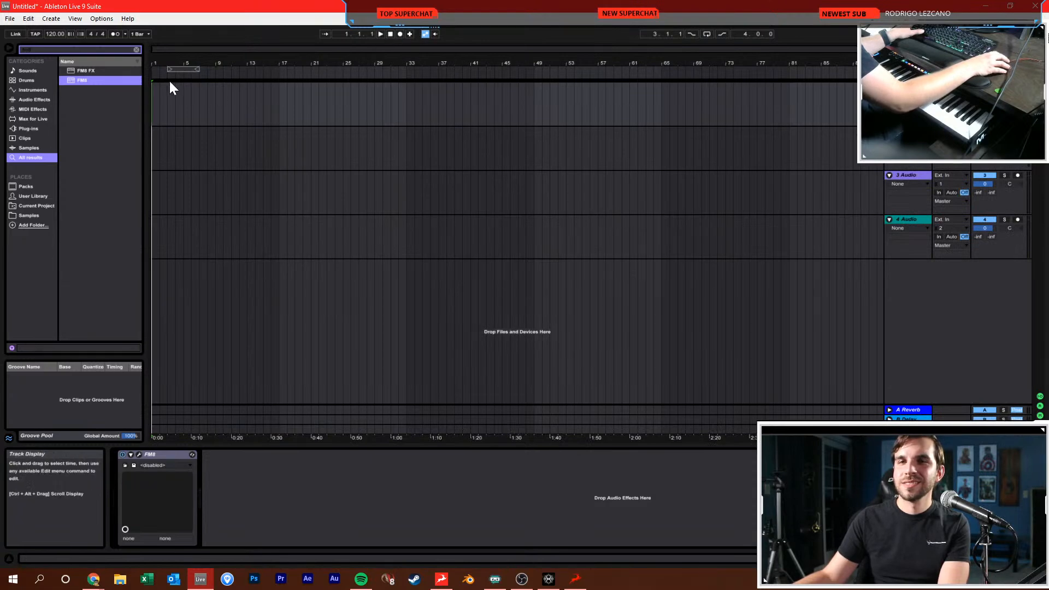
{"action": "left_click_drag", "start_coordinate": [172, 64], "coordinate": [272, 64]}
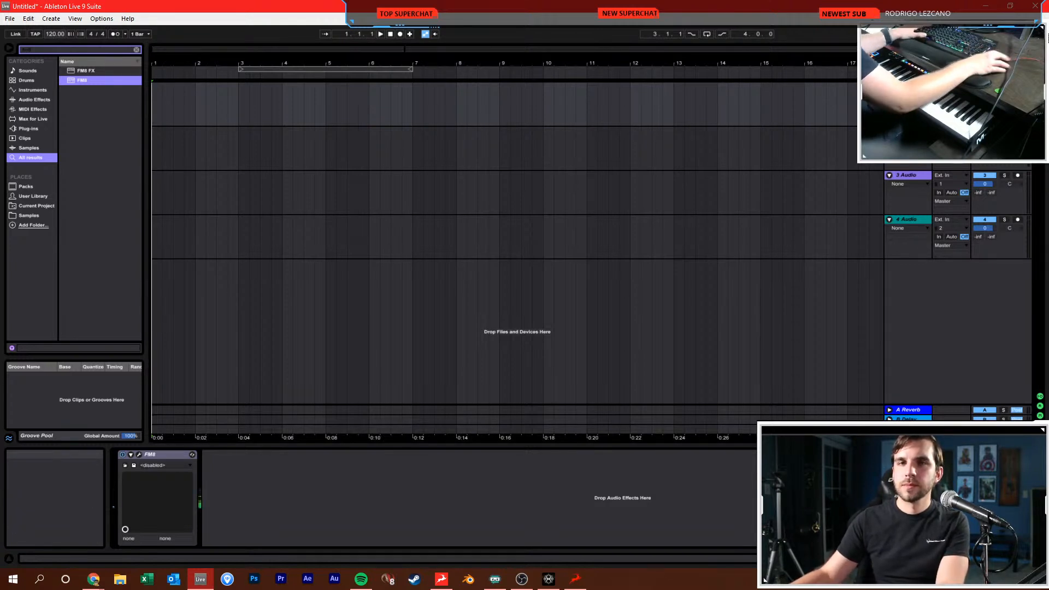
Tap in a tempo of about 126 BPM for the set and stop playback
{"action": "left_click", "coordinate": [36, 34]}
{"action": "left_click", "coordinate": [36, 34]}
{"action": "left_click", "coordinate": [36, 34]}
{"action": "left_click", "coordinate": [35, 33]}
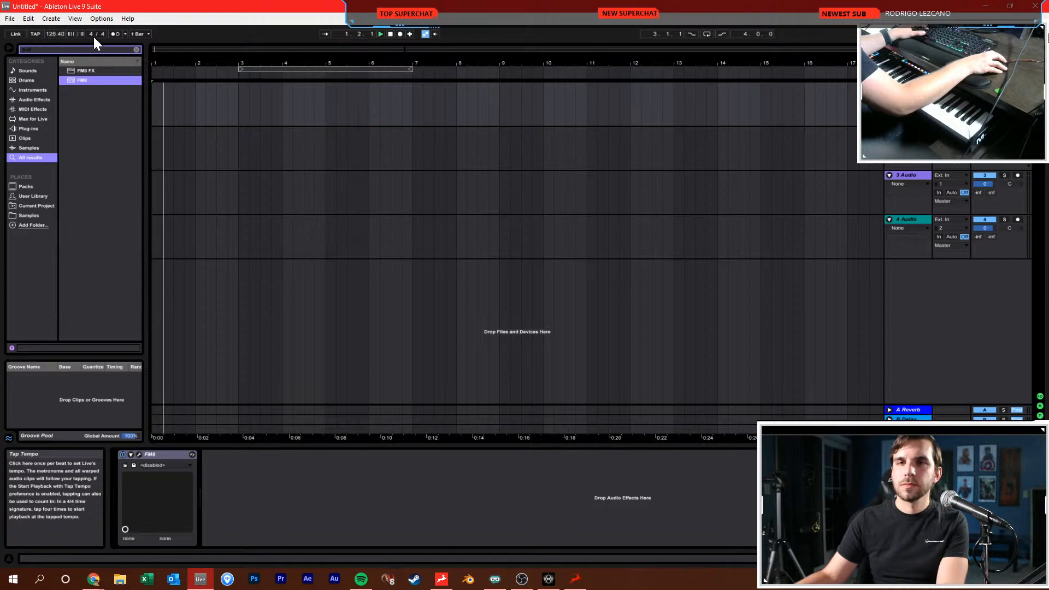
{"action": "left_click", "coordinate": [389, 34]}
{"action": "left_click", "coordinate": [158, 116]}
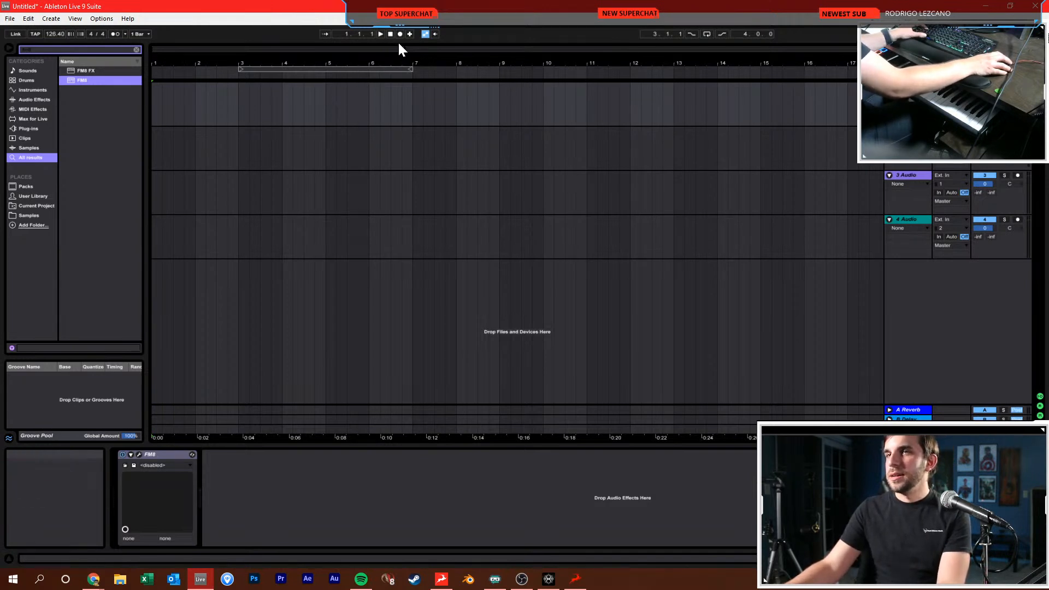
Search the browser for session dry kit, load Kit-Core SessionDry on the second MIDI track and try out its pads
{"action": "left_click", "coordinate": [138, 51]}
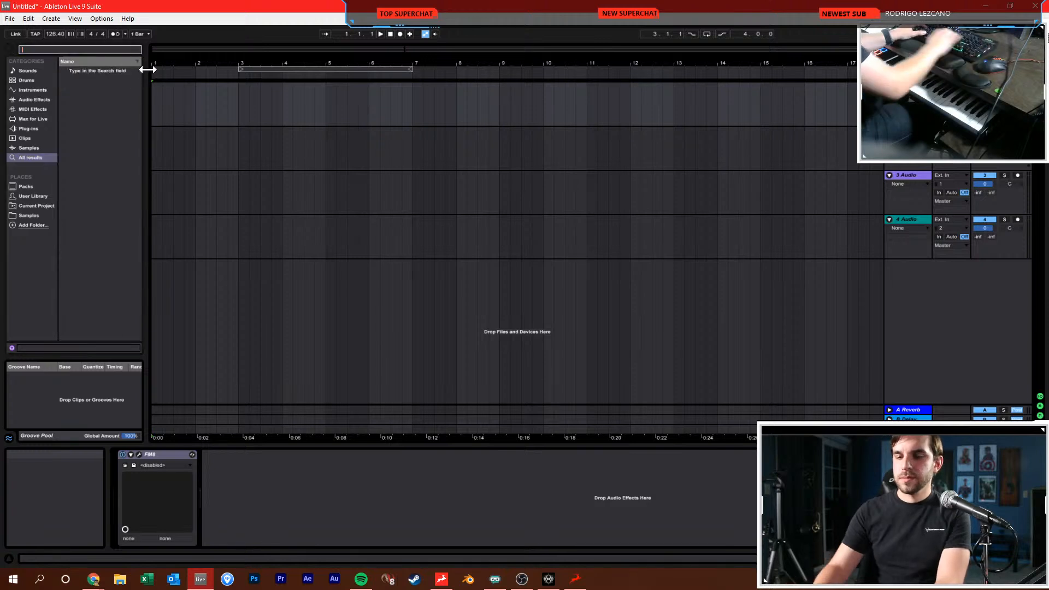
{"action": "type", "text": "sersion d"}
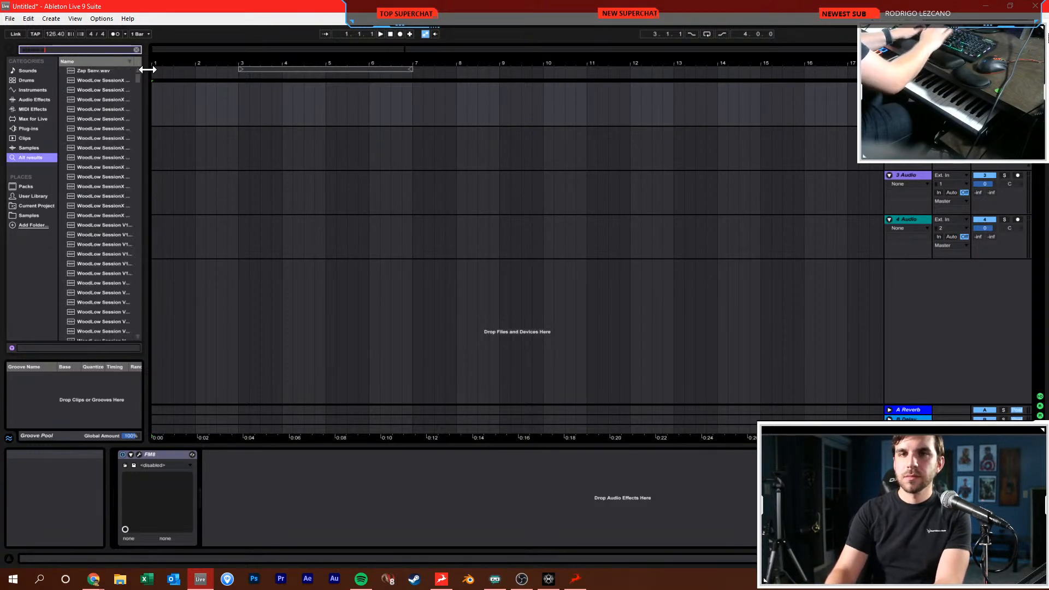
{"action": "type", "text": "ry k"}
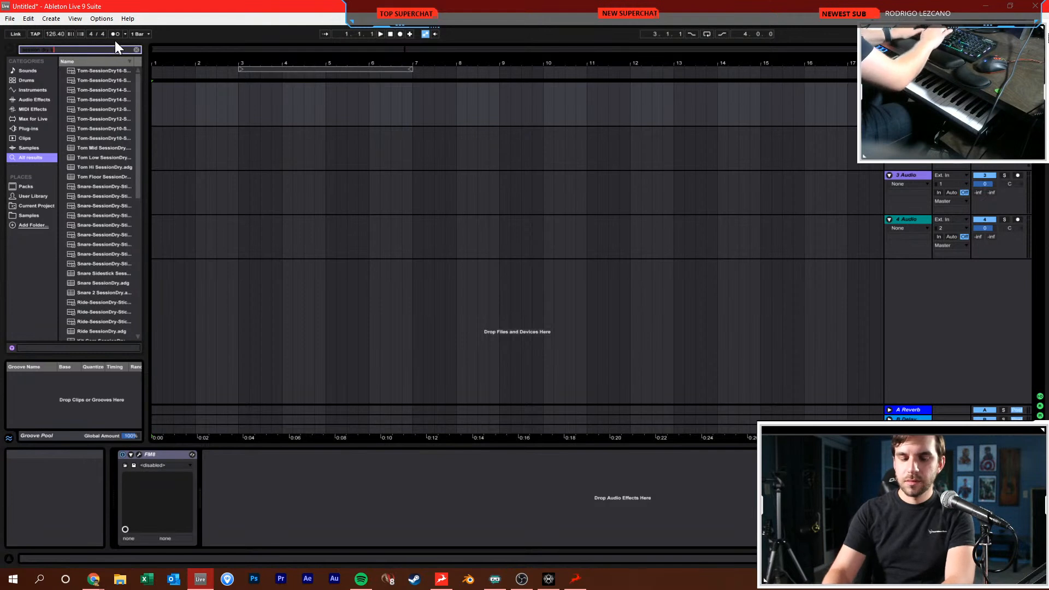
{"action": "type", "text": "i"}
{"action": "left_click_drag", "start_coordinate": [97, 70], "coordinate": [177, 112]}
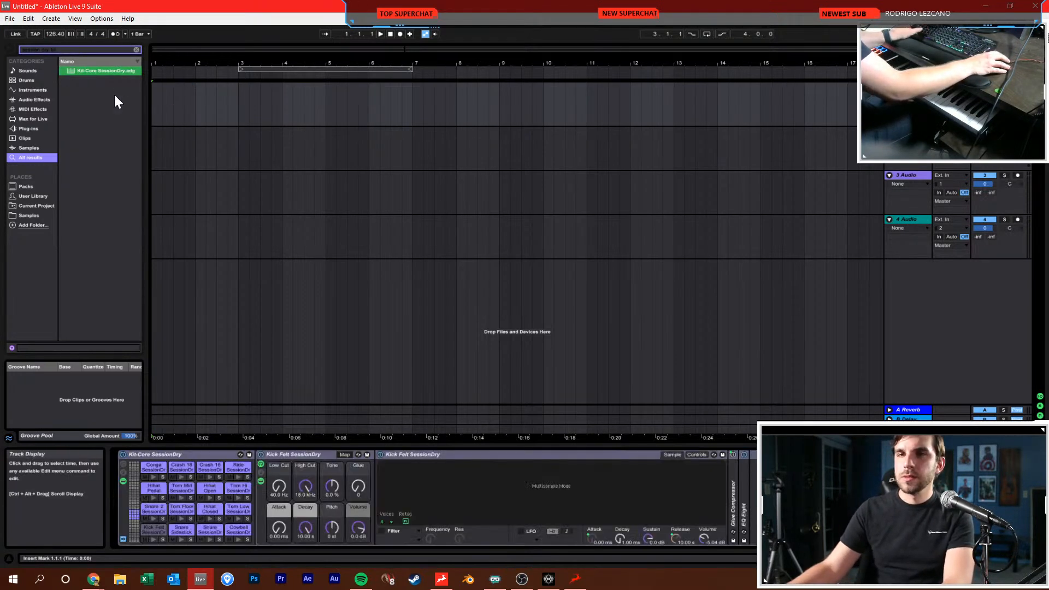
{"action": "key", "text": "ctrl+z"}
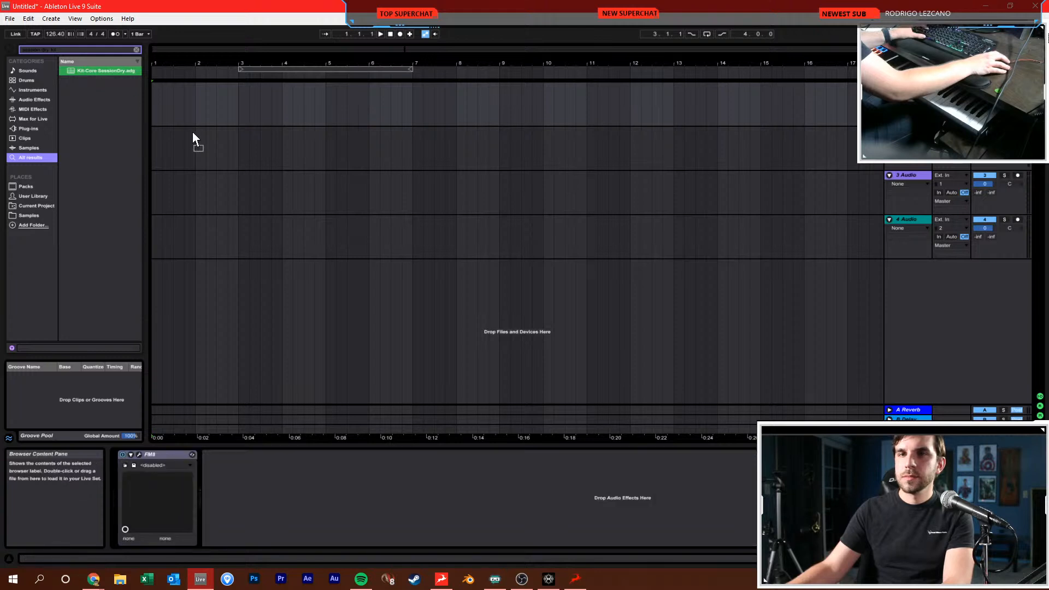
{"action": "key", "text": "ctrl+y"}
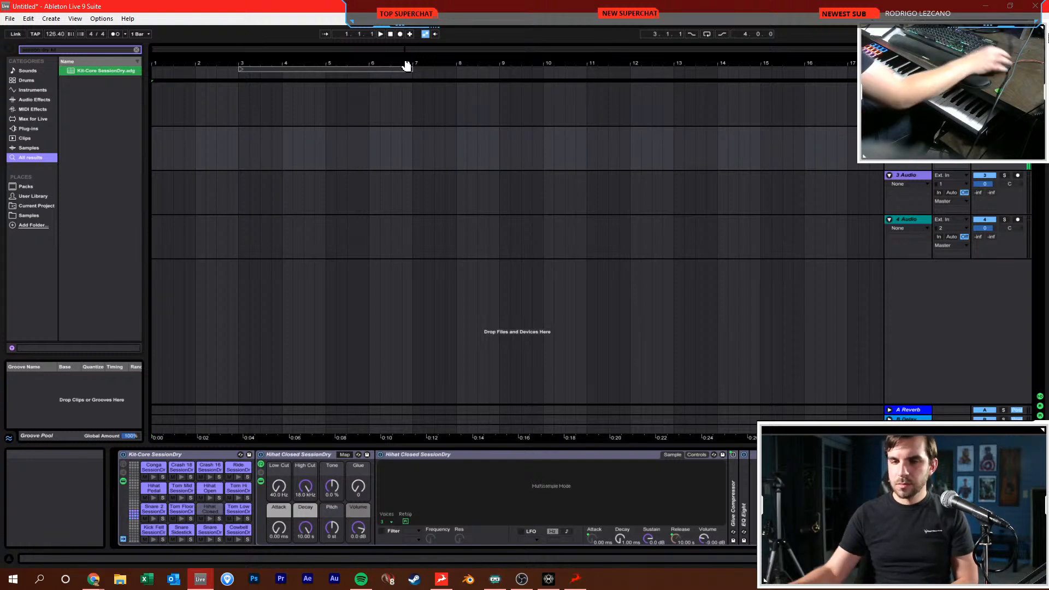
{"action": "double_click", "coordinate": [201, 508]}
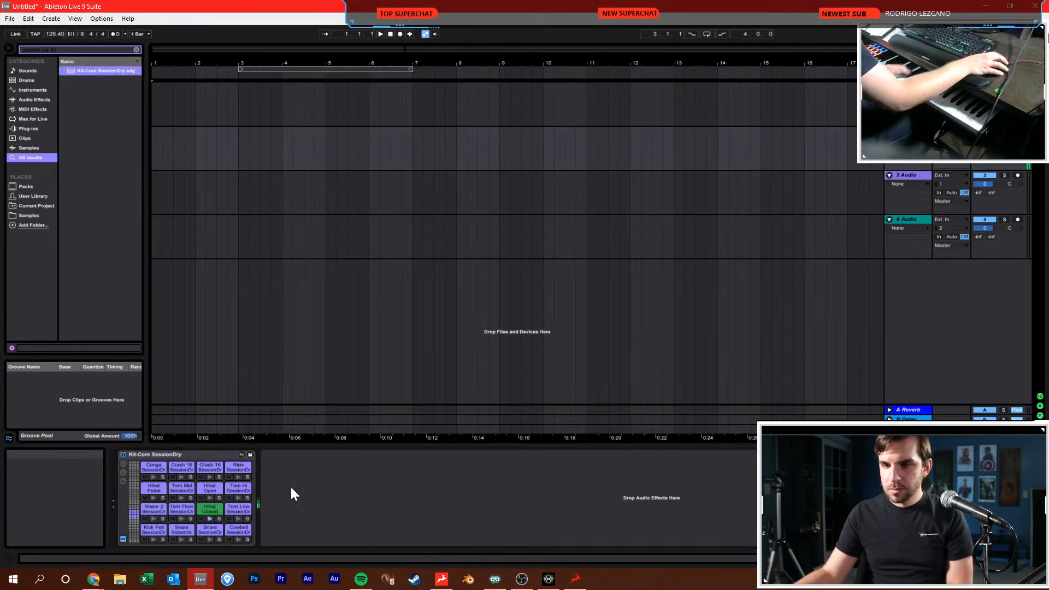
Search the browser for selector kit and load Selector Kit Clean on the second MIDI track
{"action": "left_click", "coordinate": [136, 50]}
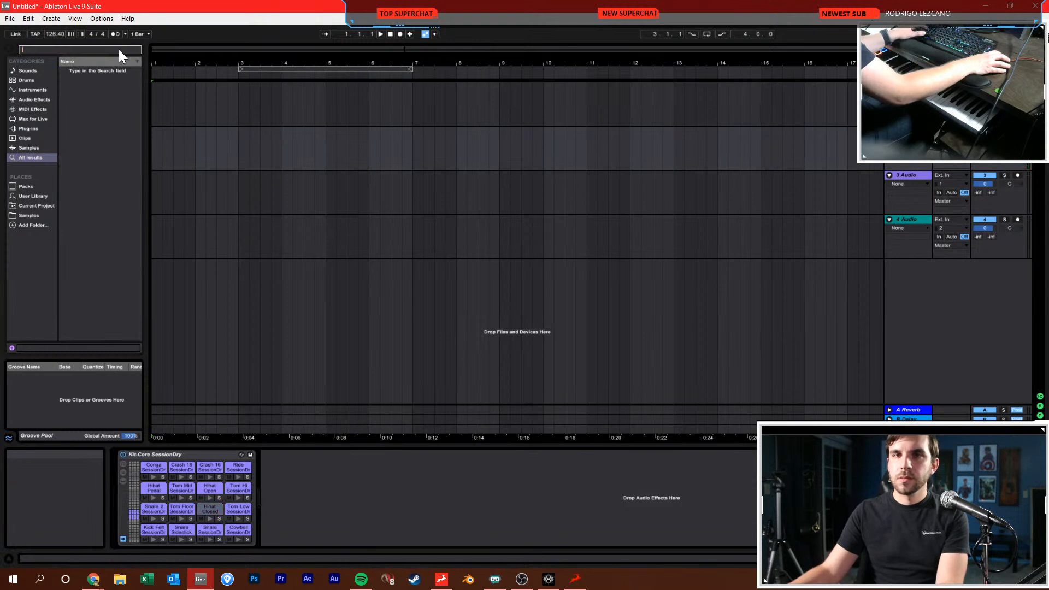
{"action": "type", "text": "audictor kit"}
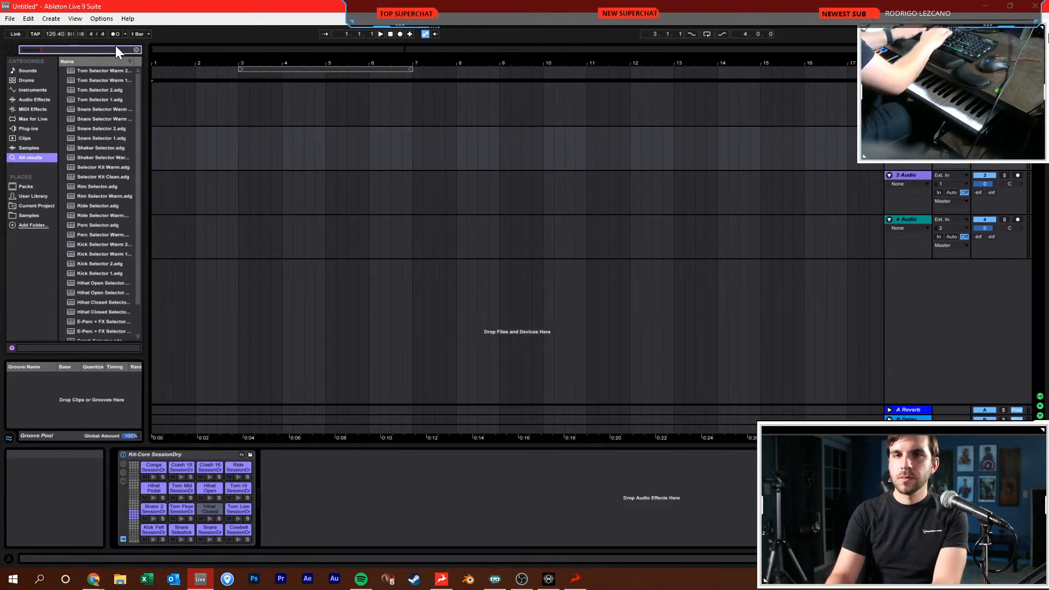
{"action": "left_click", "coordinate": [96, 82]}
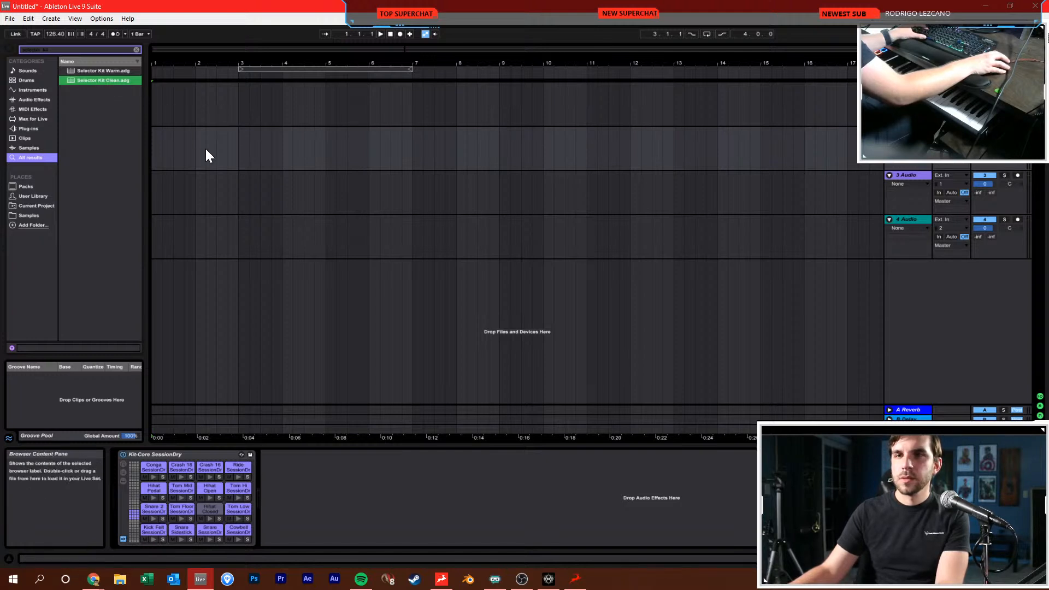
{"action": "left_click", "coordinate": [216, 110]}
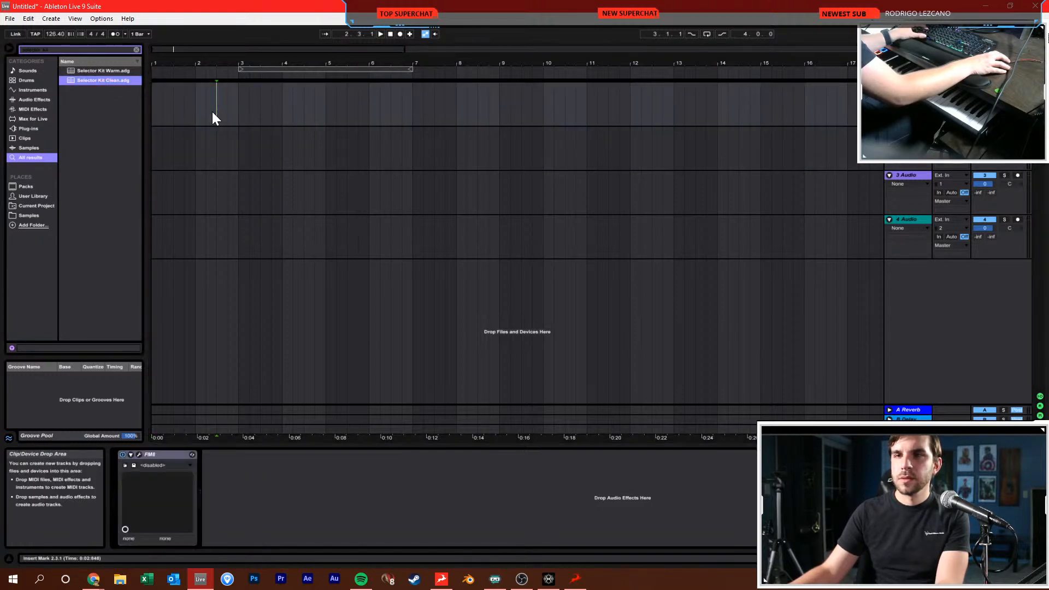
{"action": "left_click", "coordinate": [85, 81]}
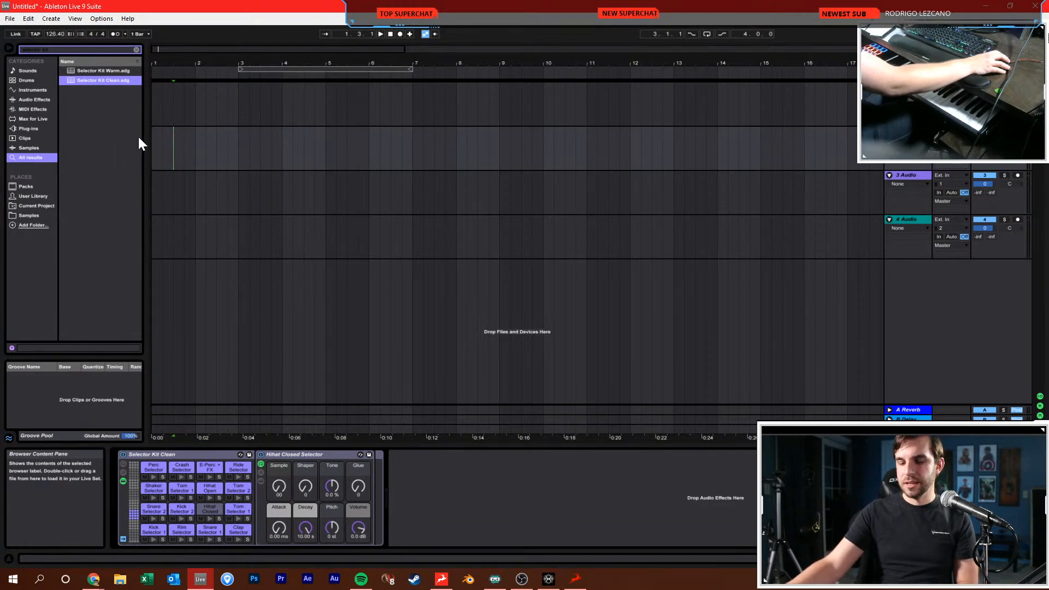
With the metronome on and the tempo at 101 BPM, record about nine bars of drums on the Selector Kit Clean track
{"action": "left_click", "coordinate": [389, 34]}
{"action": "left_click", "coordinate": [115, 33]}
{"action": "left_click_drag", "start_coordinate": [52, 32], "coordinate": [52, 47]}
{"action": "left_click", "coordinate": [400, 33]}
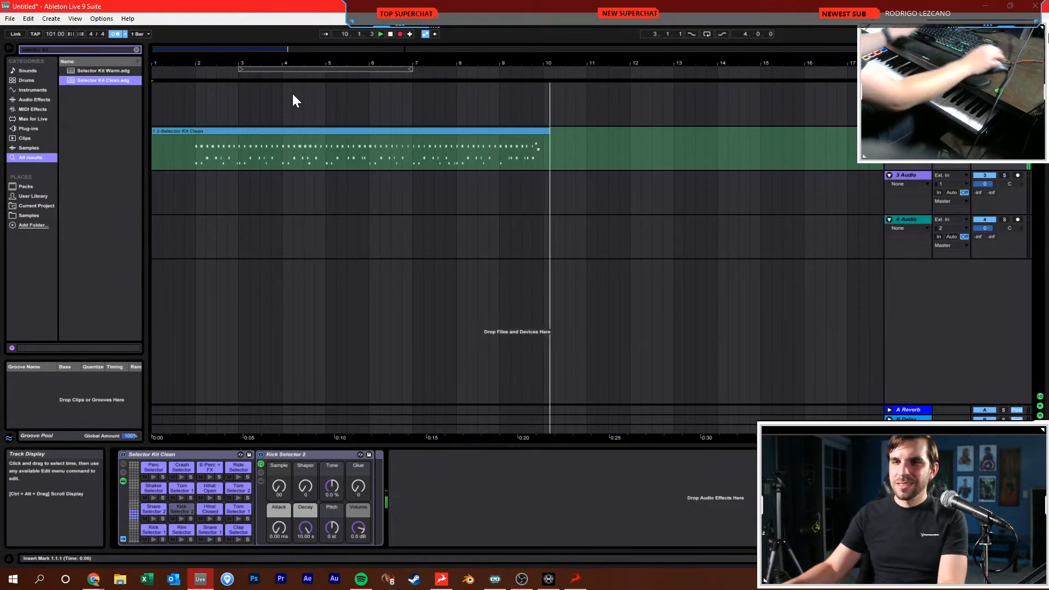
{"action": "key", "text": "space"}
Set the recorded drum clip's grid to 1/16, apply the Swing 16-45 groove to it and listen from bar 2
{"action": "left_click", "coordinate": [304, 136]}
{"action": "right_click", "coordinate": [464, 500]}
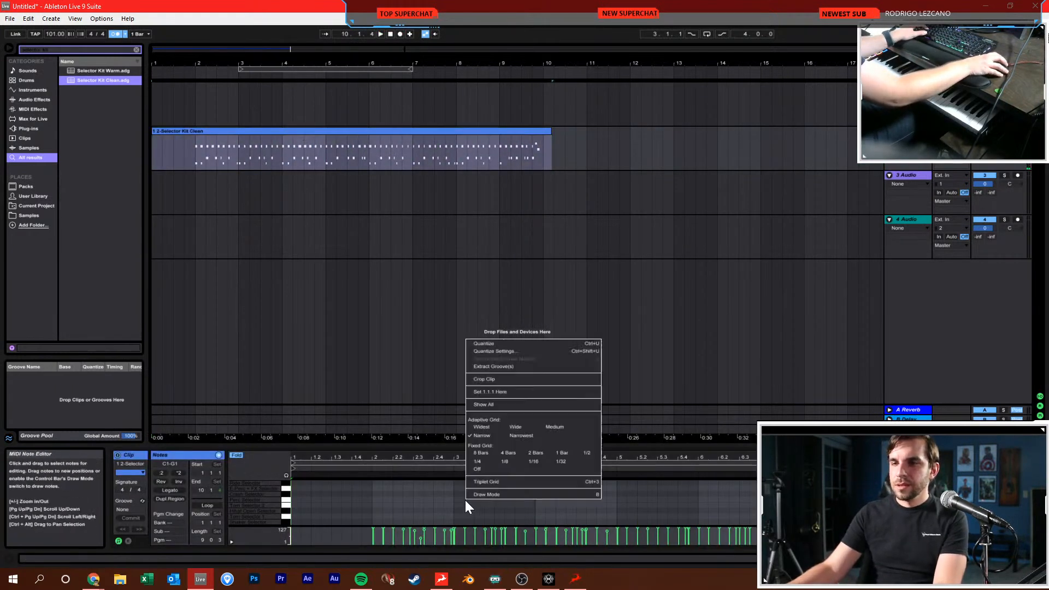
{"action": "left_click", "coordinate": [527, 462]}
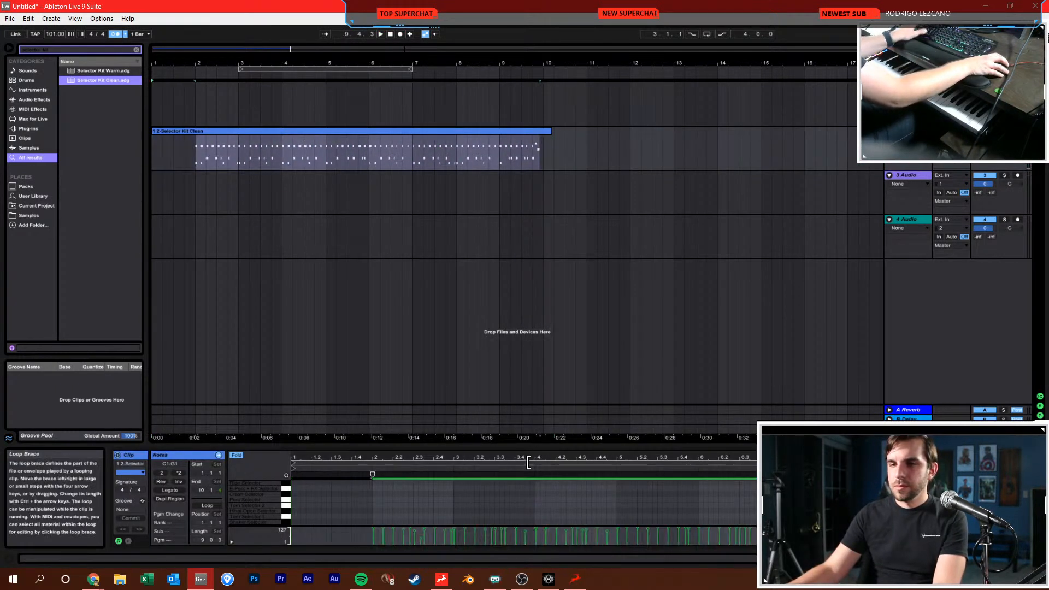
{"action": "left_click", "coordinate": [142, 501]}
{"action": "left_click", "coordinate": [105, 265]}
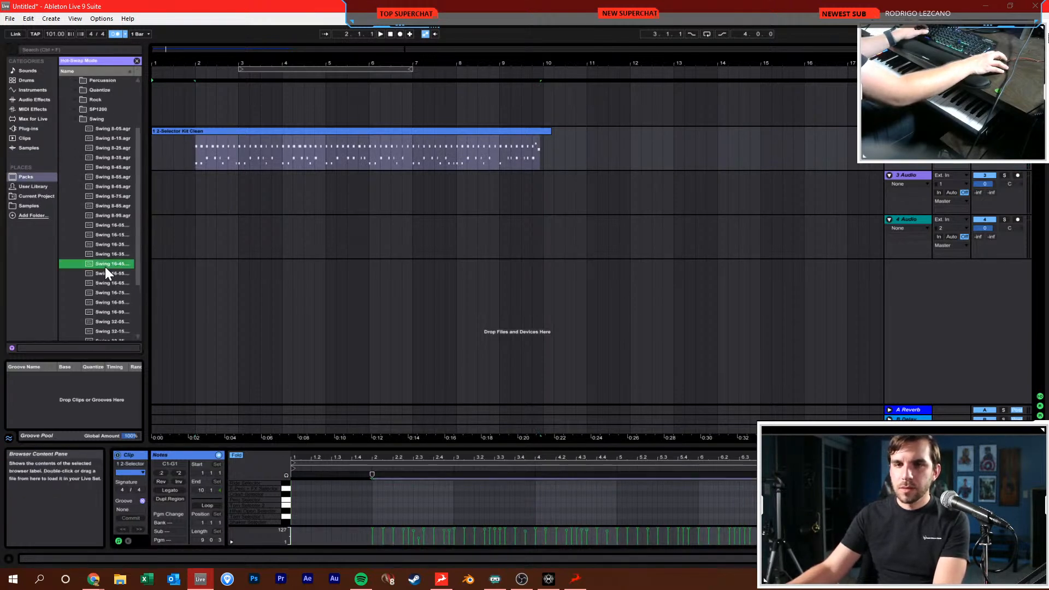
{"action": "left_click", "coordinate": [194, 156]}
{"action": "key", "text": "space"}
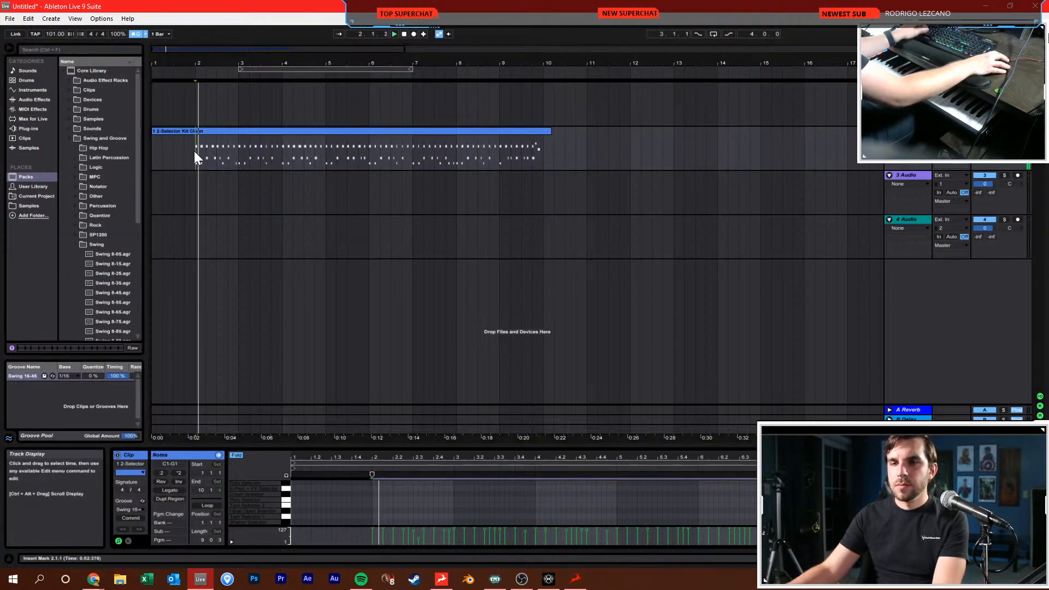
{"action": "key", "text": "space"}
Set the tempo to 123 BPM, turn the metronome off and listen to the drum clip
{"action": "left_click", "coordinate": [59, 34]}
{"action": "type", "text": "123"}
{"action": "key", "text": "Return"}
{"action": "key", "text": "space"}
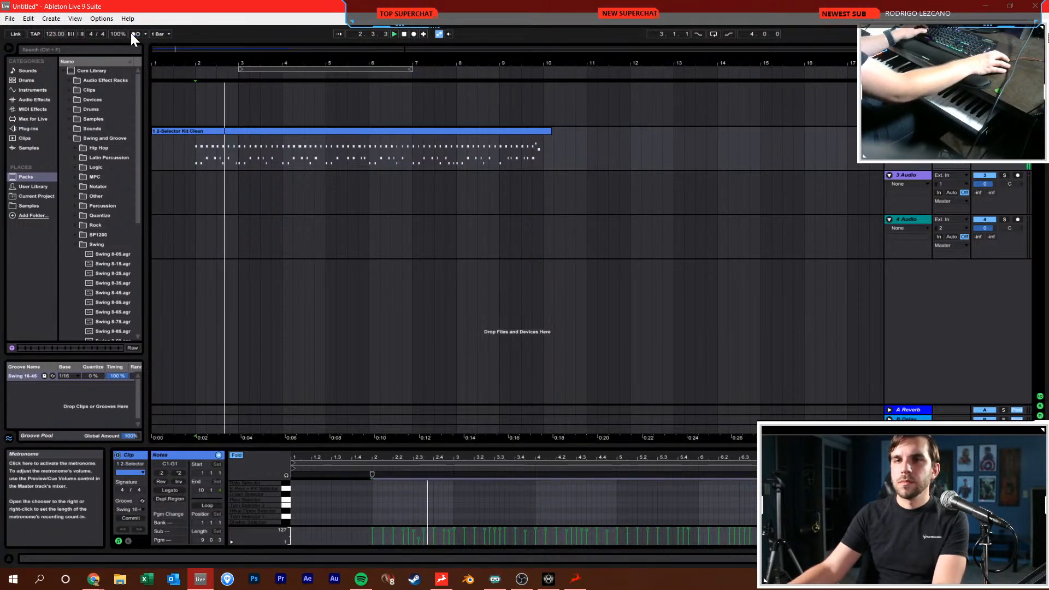
{"action": "left_click", "coordinate": [200, 105]}
{"action": "left_click", "coordinate": [213, 130]}
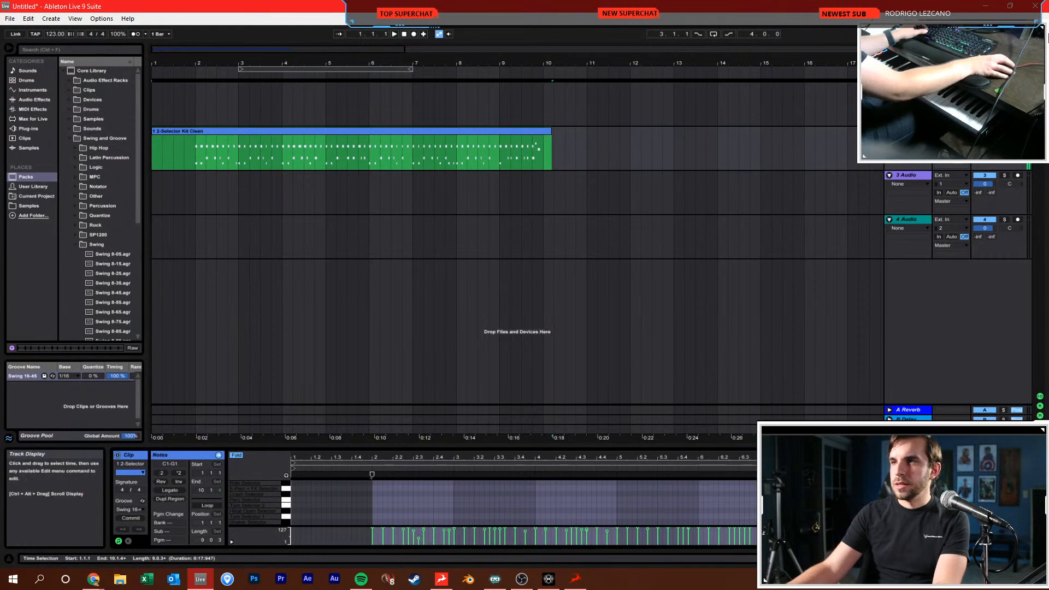
{"action": "key", "text": "space"}
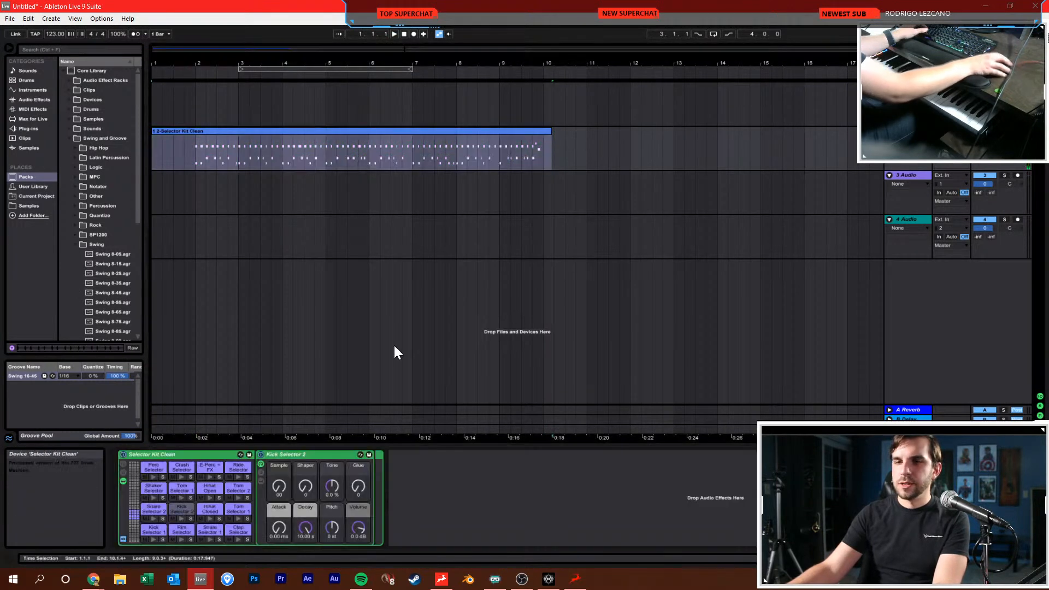
Change the Snare Selector 1 pad's sample to 19 in Selector Kit Clean and listen to the drums from bar 2
{"action": "left_click", "coordinate": [210, 530]}
{"action": "left_click_drag", "start_coordinate": [284, 494], "coordinate": [284, 478]}
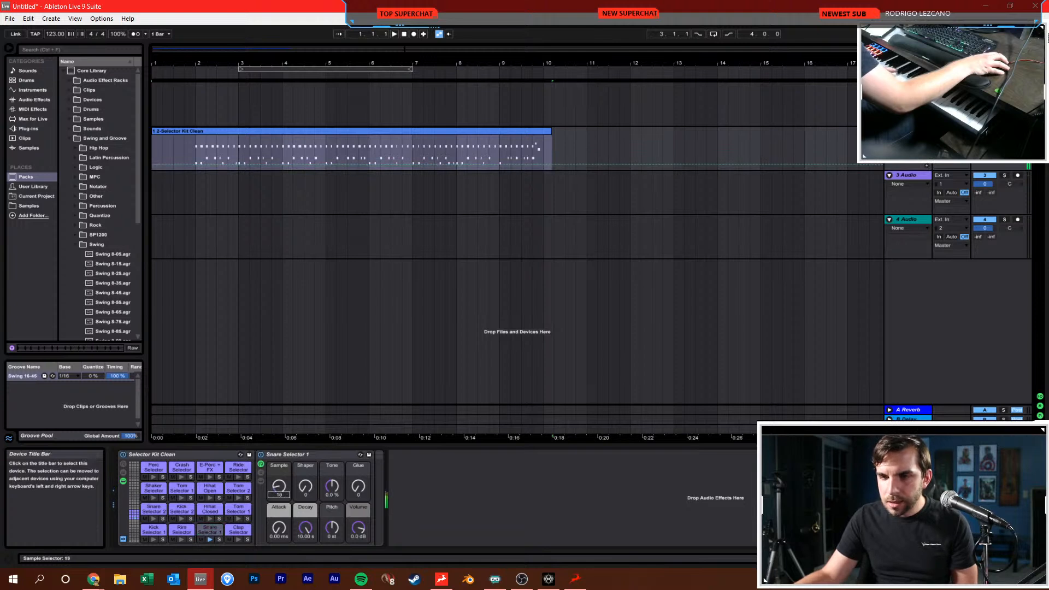
{"action": "left_click", "coordinate": [198, 162]}
{"action": "key", "text": "space"}
{"action": "key", "text": "space"}
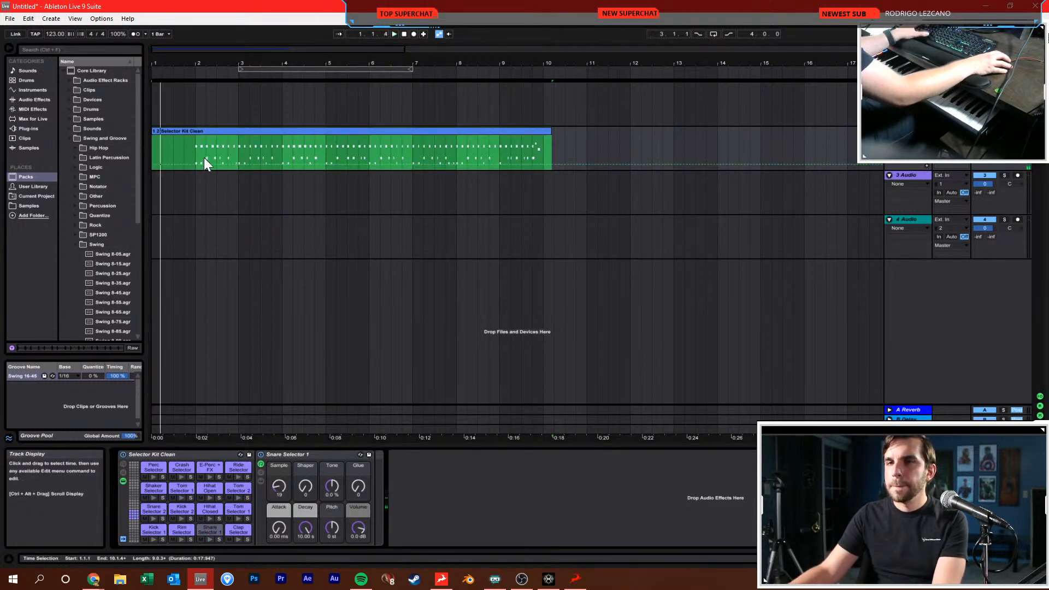
{"action": "left_click_drag", "start_coordinate": [204, 157], "coordinate": [198, 155]}
{"action": "key", "text": "space"}
{"action": "left_click", "coordinate": [196, 156]}
{"action": "key", "text": "space"}
{"action": "key", "text": "space"}
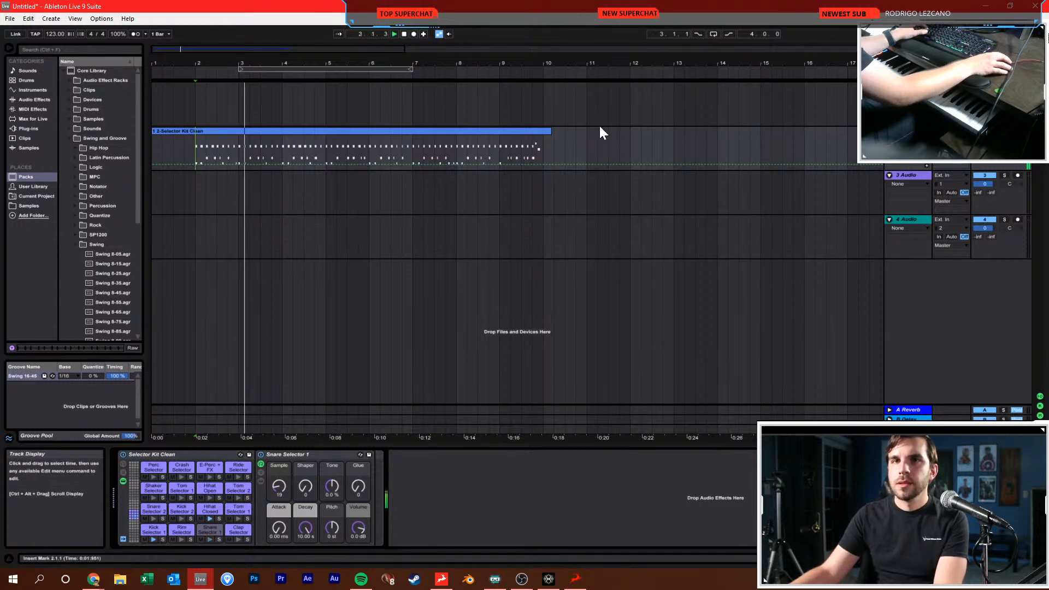
Save the Live set as meat2 in the BigBlue_Synthwave Project folder
{"action": "key", "text": "ctrl+s"}
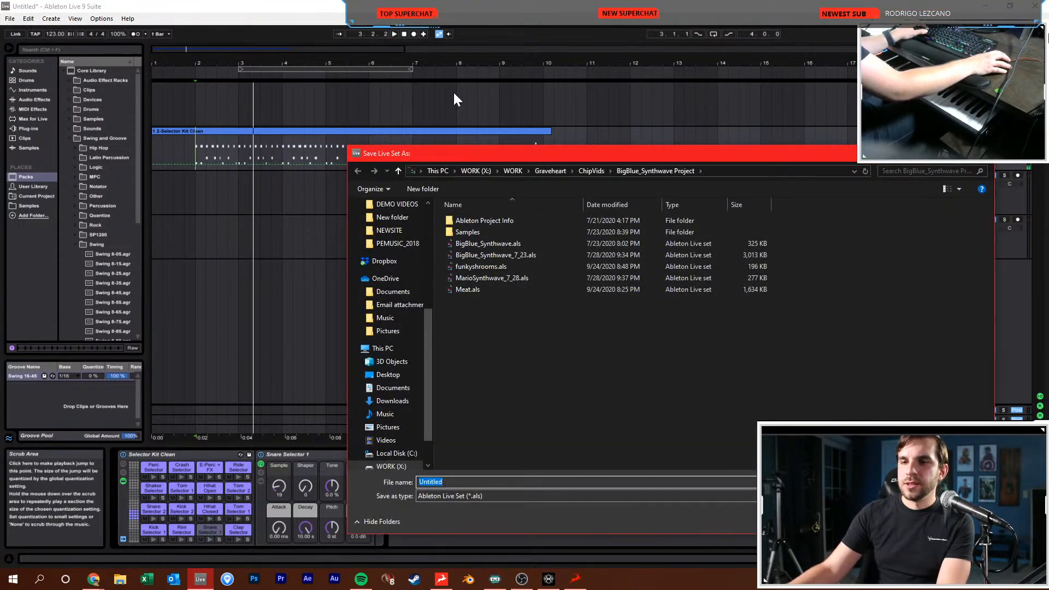
{"action": "left_click", "coordinate": [736, 290]}
{"action": "type", "text": "meat2"}
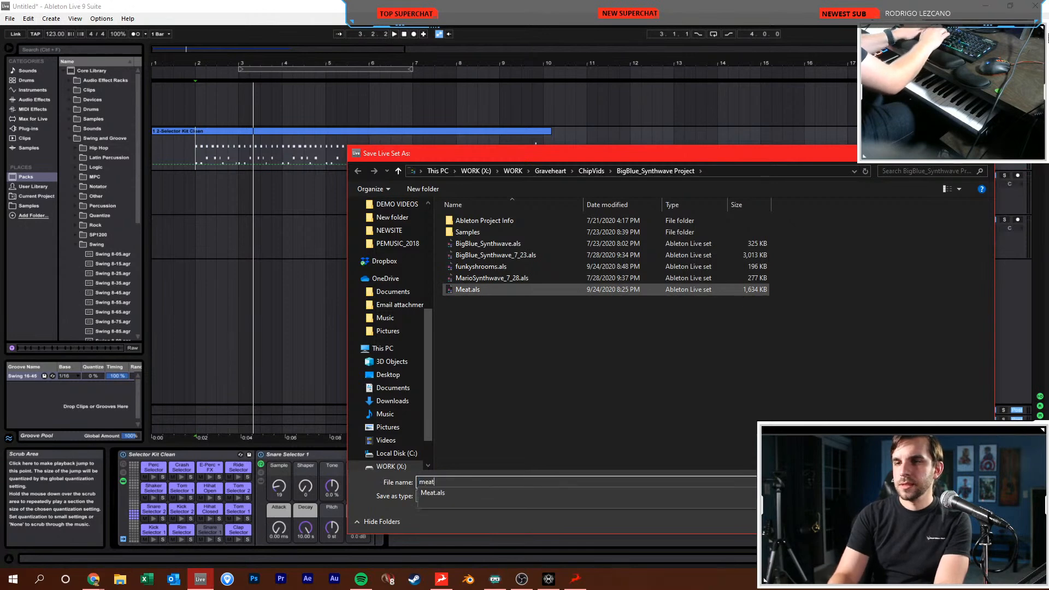
{"action": "key", "text": "Return"}
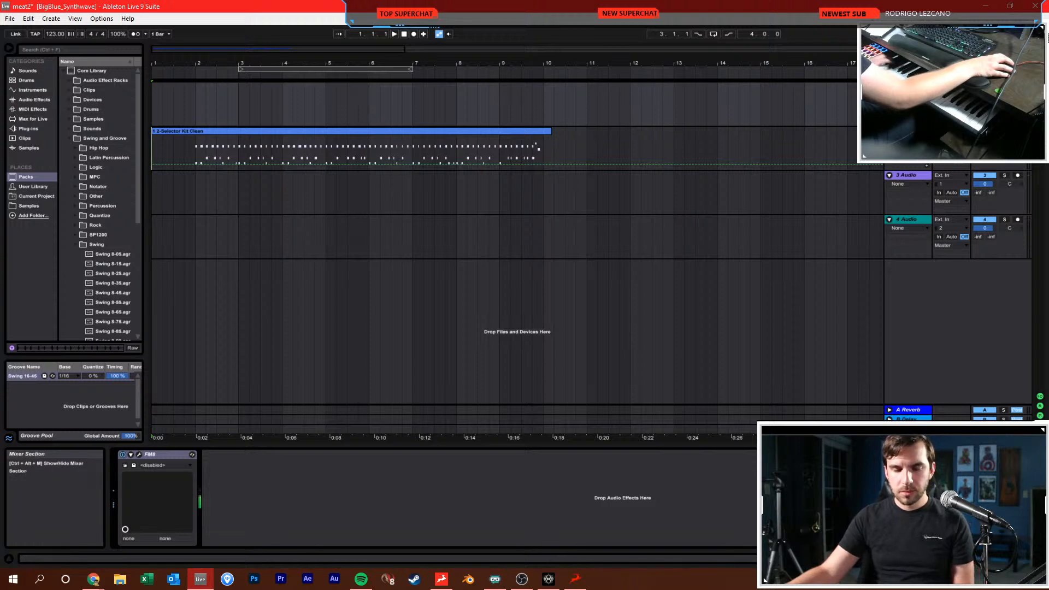
Turn the metronome on, try recording an FM8 bass part at 123 BPM and undo the take
{"action": "left_click", "coordinate": [411, 35]}
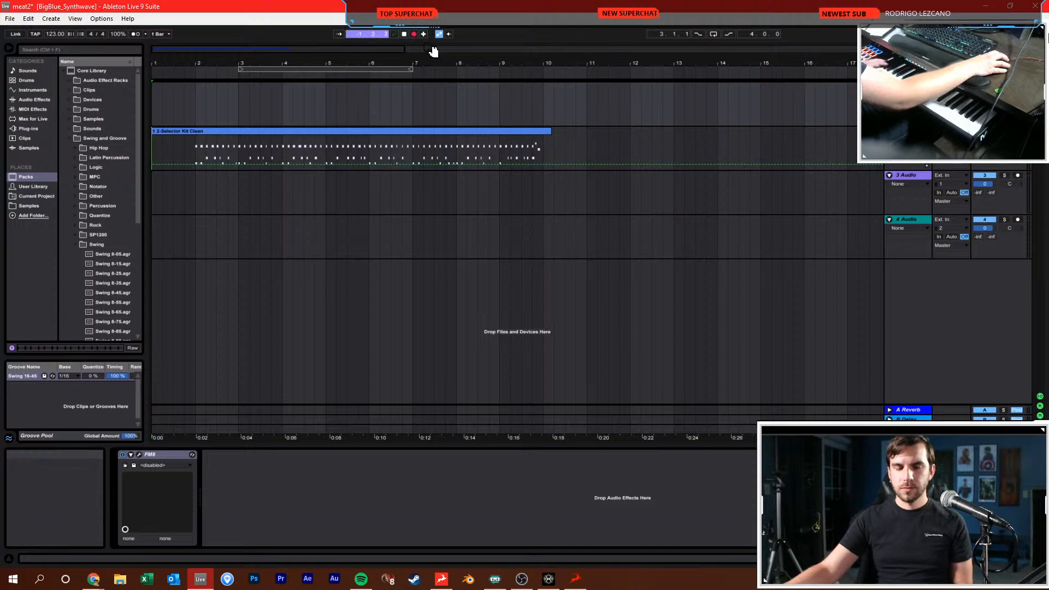
{"action": "left_click", "coordinate": [131, 34]}
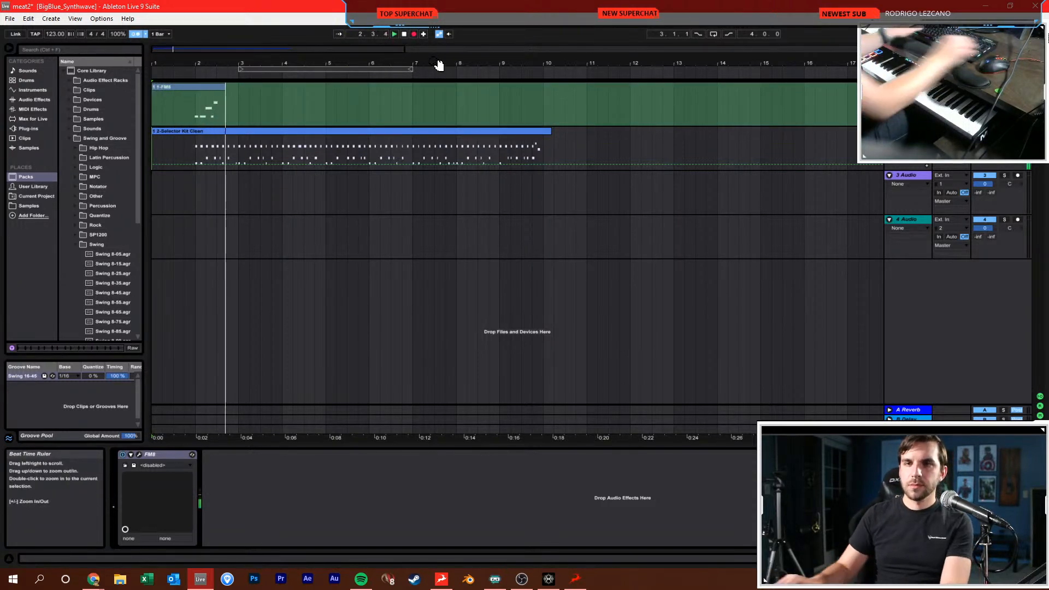
{"action": "key", "text": "space"}
{"action": "key", "text": "ctrl+z"}
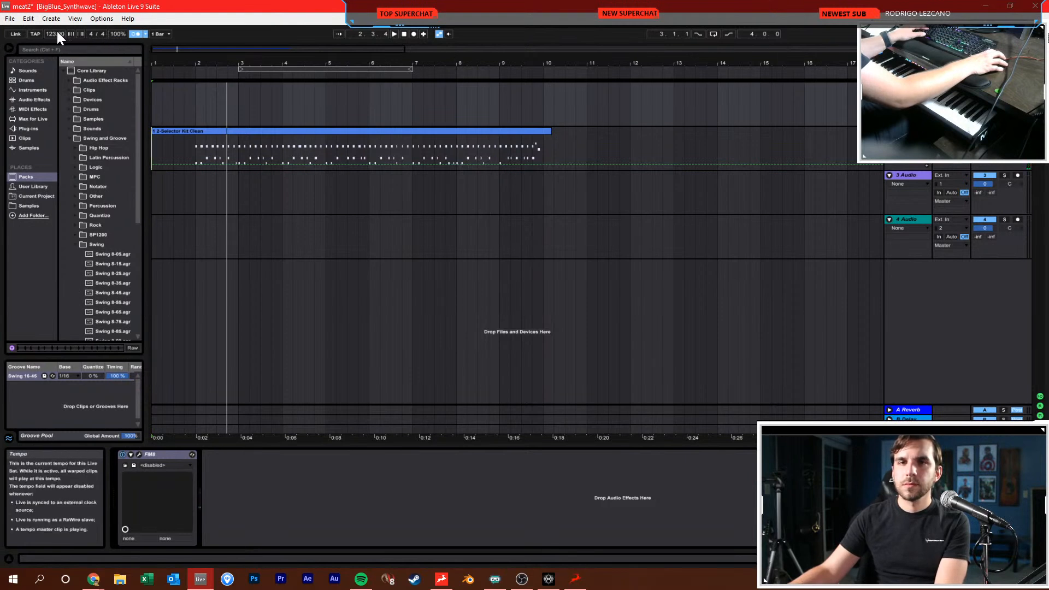
Lower the tempo to 80 BPM and record about nine bars of bass on the FM8 track
{"action": "left_click_drag", "start_coordinate": [56, 34], "coordinate": [57, 45]}
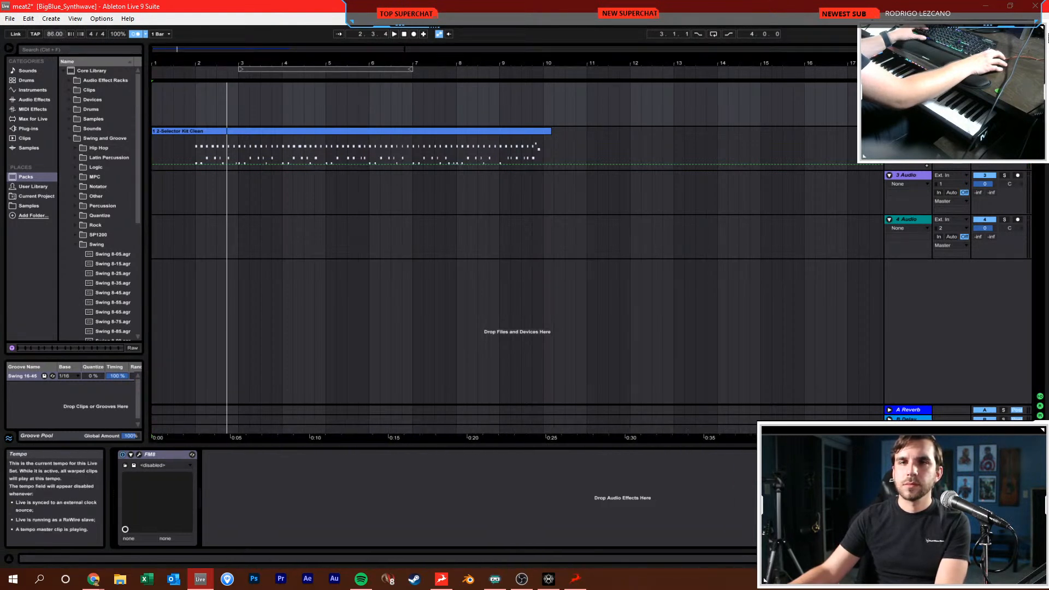
{"action": "left_click", "coordinate": [413, 34]}
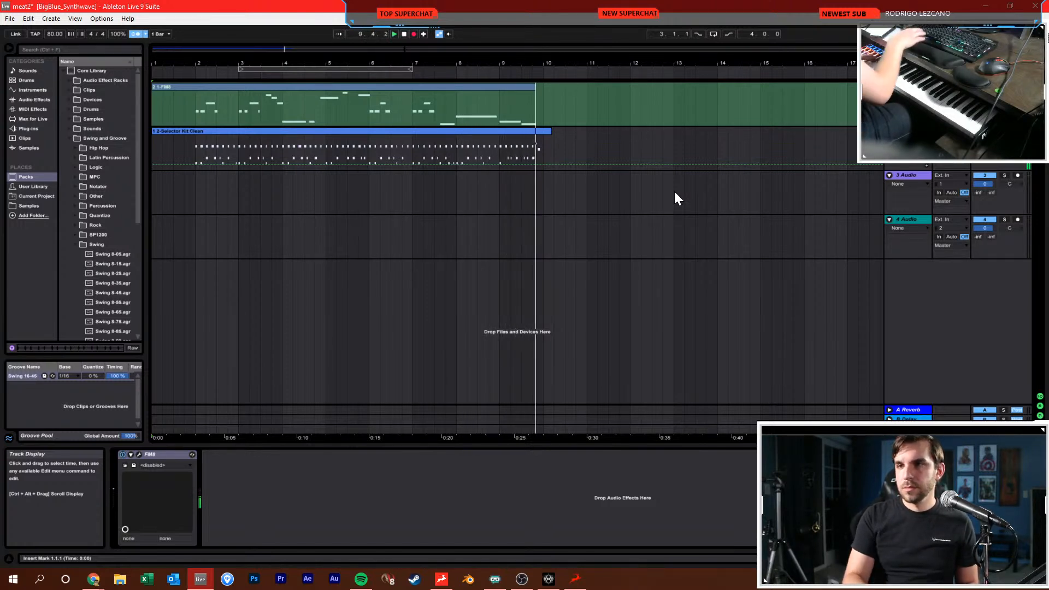
{"action": "key", "text": "F9"}
Quantize all notes in the recorded FM8 bass clip to a 1/16 grid and apply the Swing 16-45 groove to it
{"action": "double_click", "coordinate": [418, 97]}
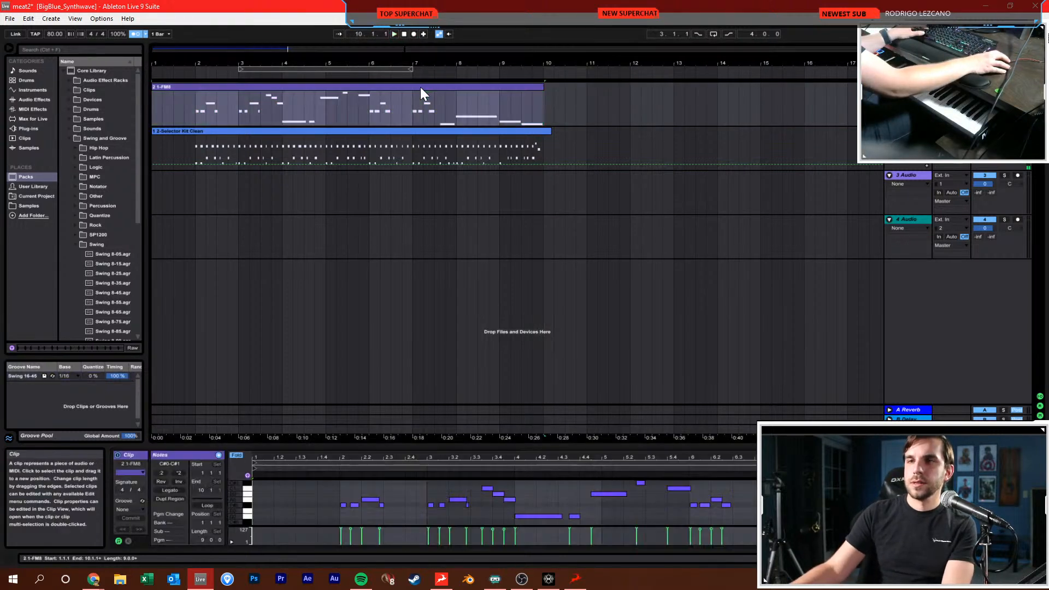
{"action": "right_click", "coordinate": [536, 487]}
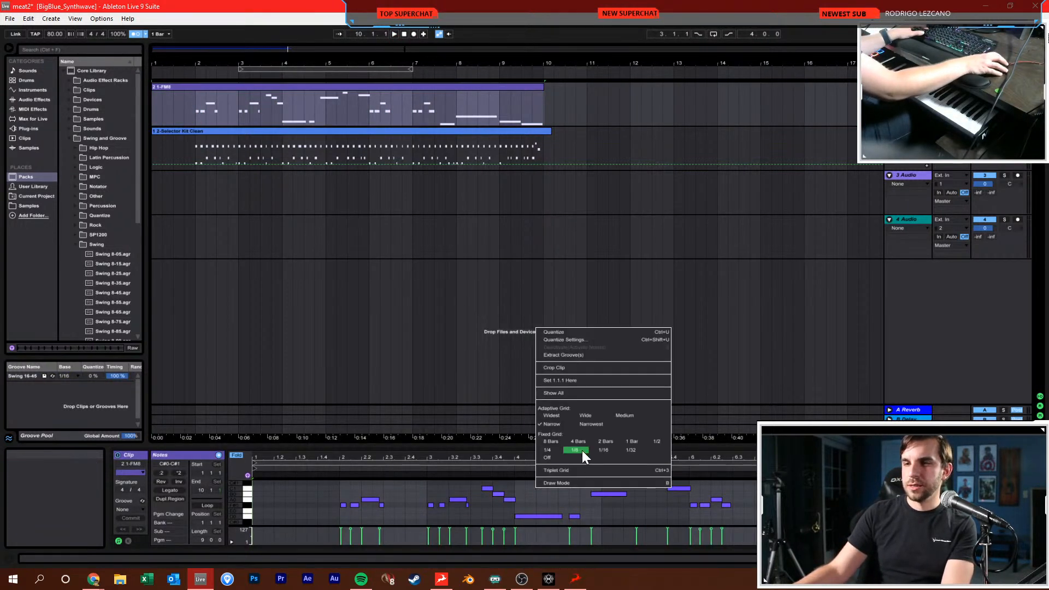
{"action": "left_click", "coordinate": [547, 457]}
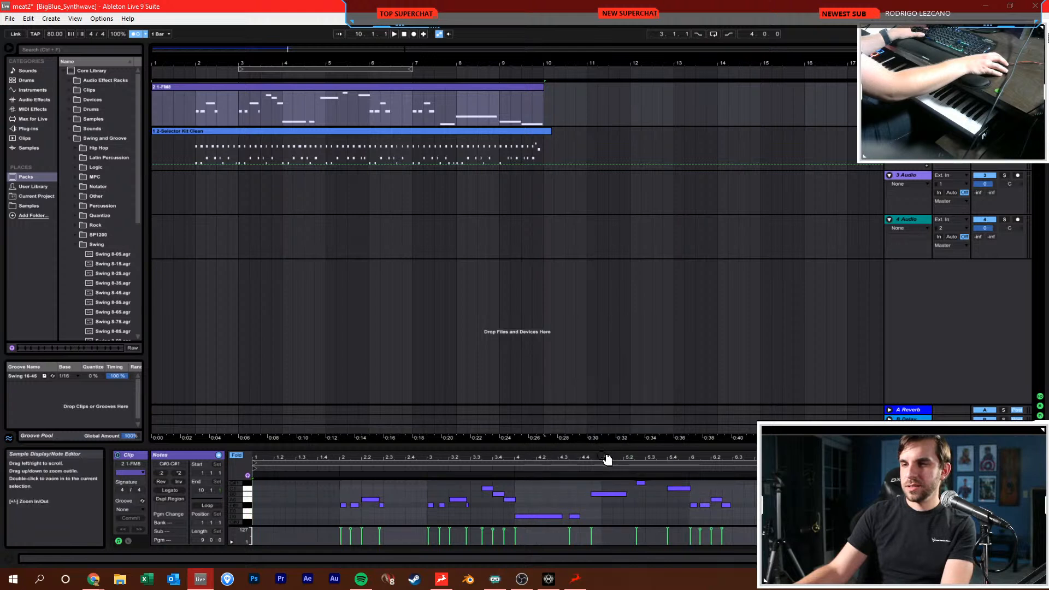
{"action": "right_click", "coordinate": [558, 487]}
{"action": "left_click", "coordinate": [619, 451]}
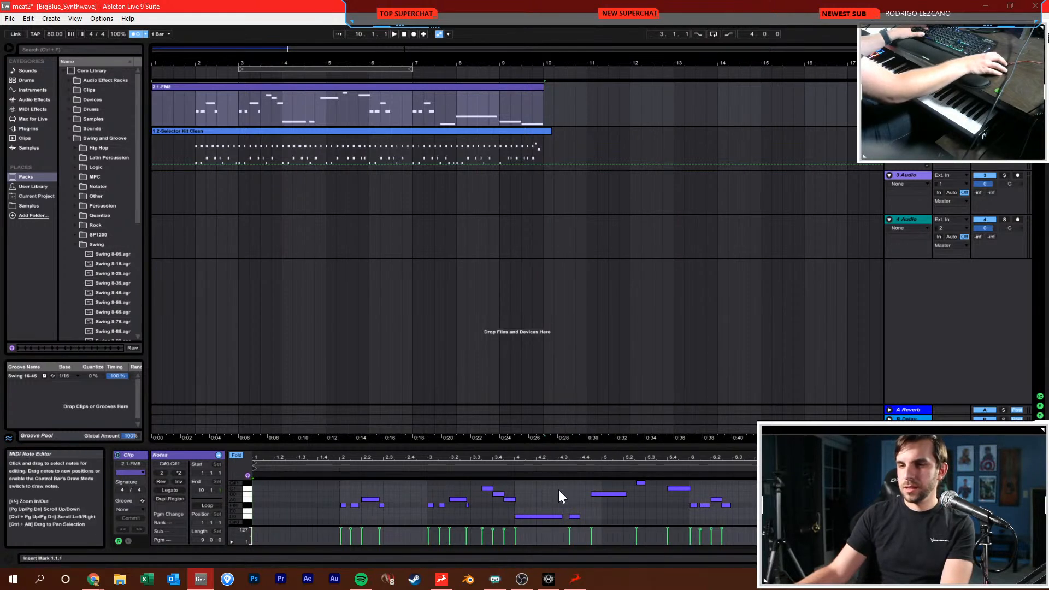
{"action": "key", "text": "ctrl+a"}
{"action": "key", "text": "ctrl+u"}
{"action": "left_click", "coordinate": [143, 510]}
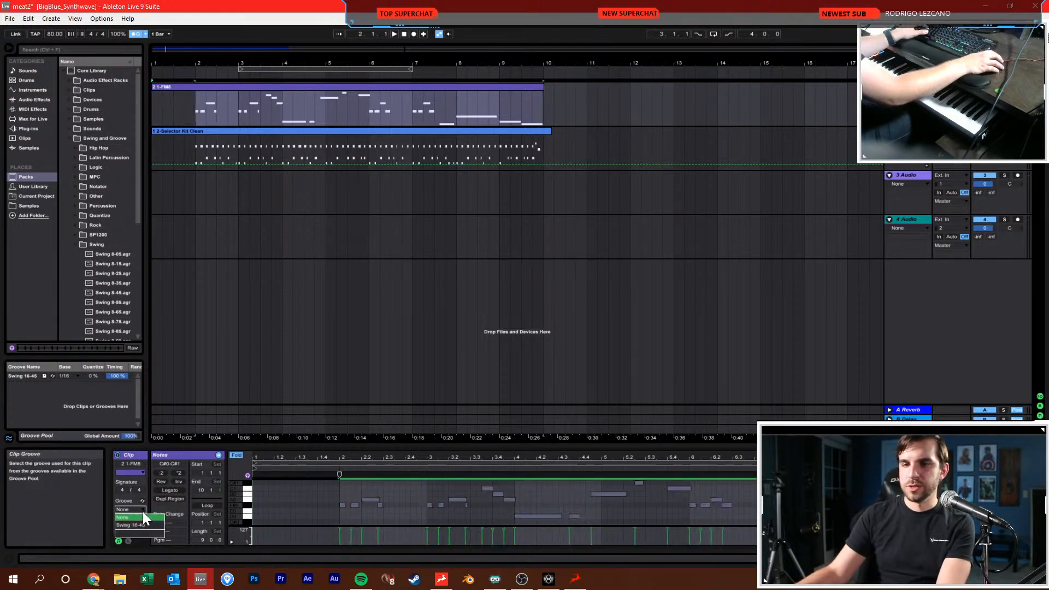
{"action": "left_click", "coordinate": [143, 524]}
Set the tempo to 122 BPM and listen to the bass and drums from bar 2
{"action": "left_click", "coordinate": [55, 34]}
{"action": "type", "text": "122"}
{"action": "key", "text": "Return"}
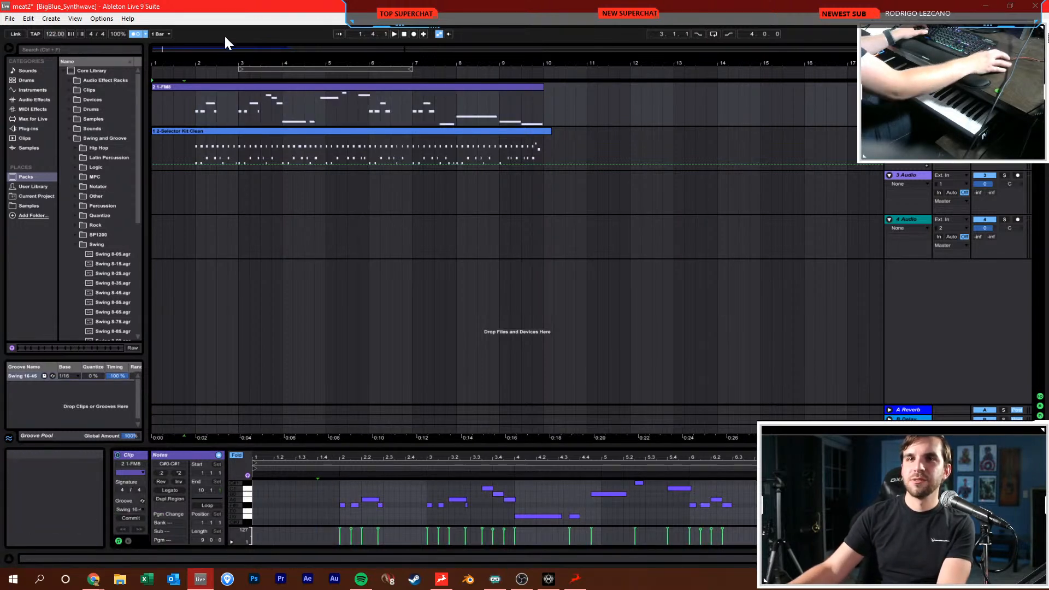
{"action": "left_click", "coordinate": [193, 111]}
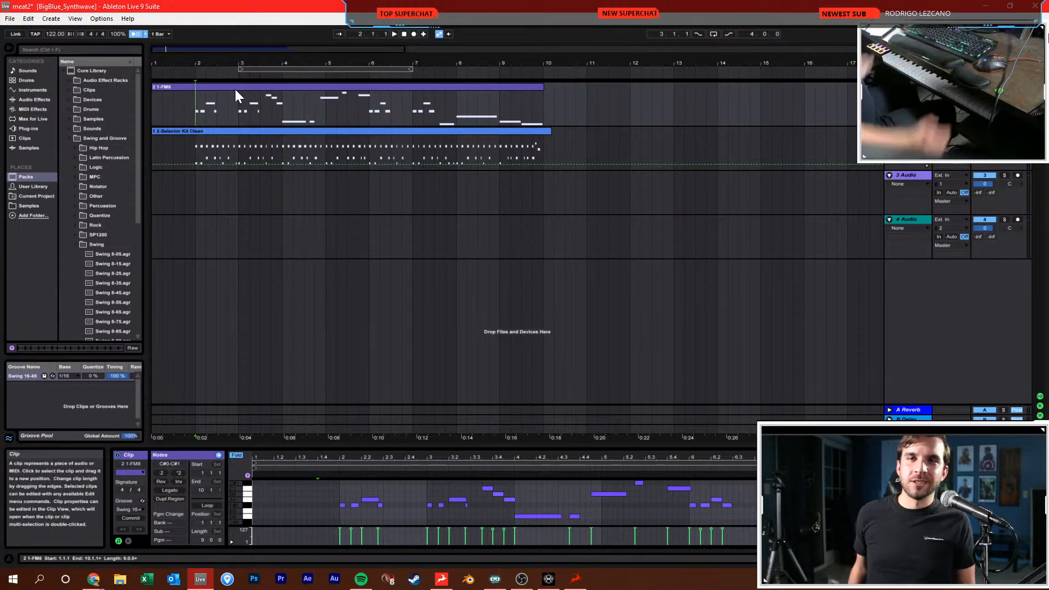
{"action": "key", "text": "space"}
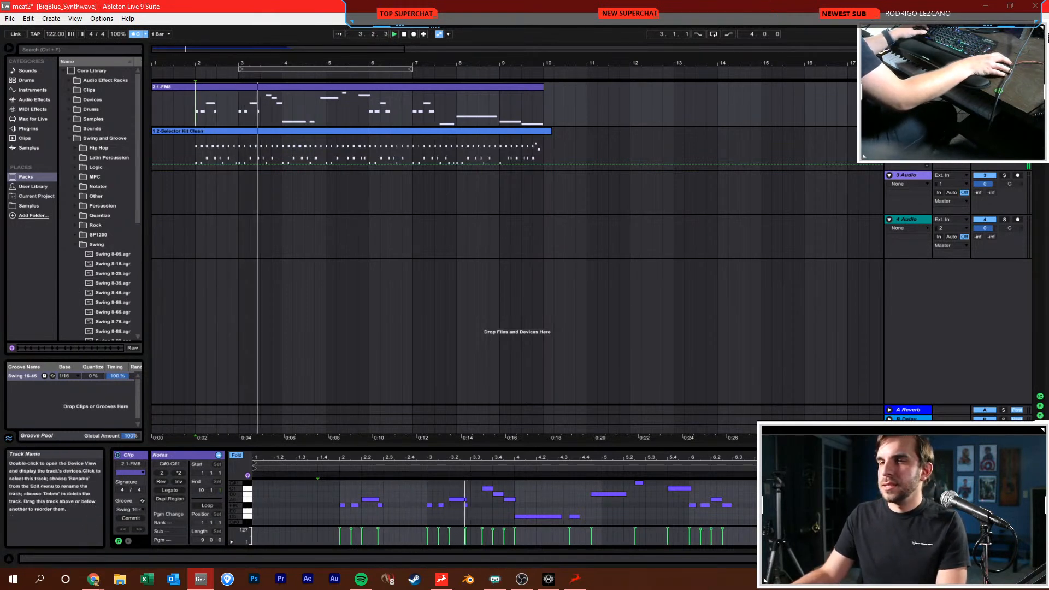
{"action": "key", "text": "space"}
Find Kit-Core LD in the browser and load it on the drum track in place of Selector Kit Clean
{"action": "left_click", "coordinate": [117, 50]}
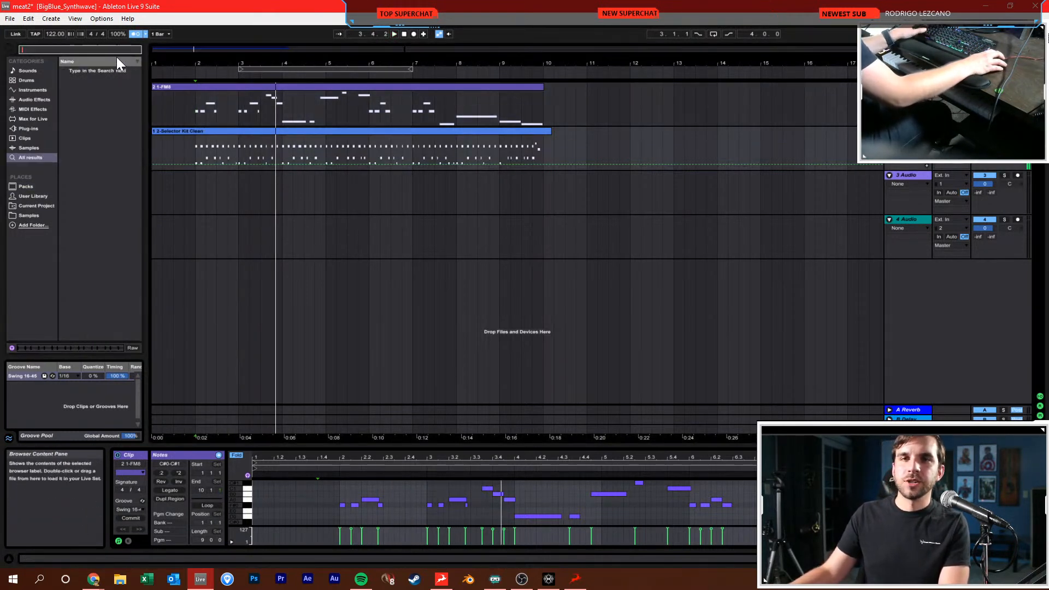
{"action": "type", "text": "ld kit"}
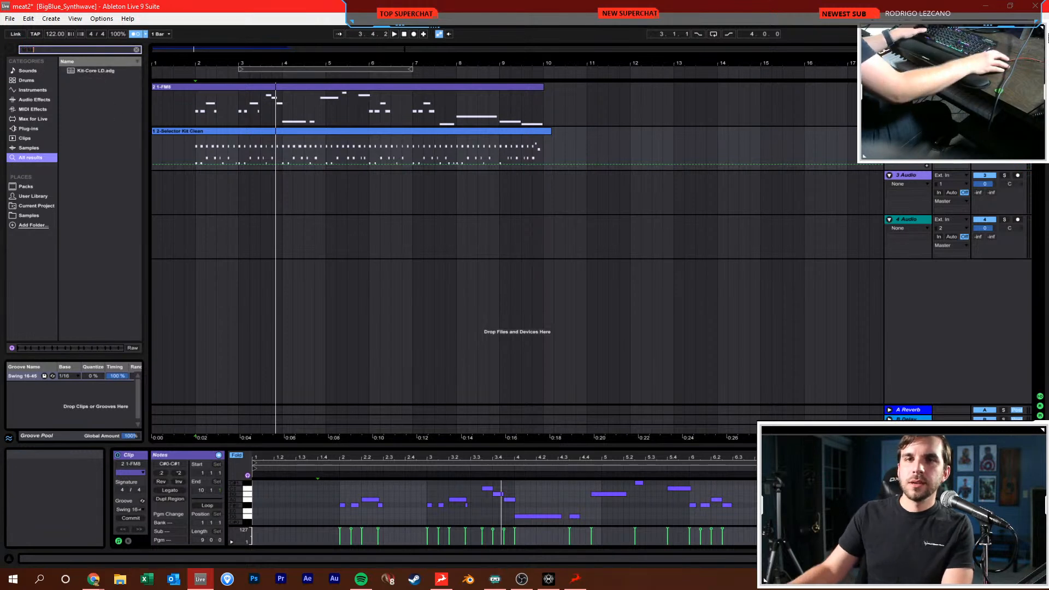
{"action": "left_click_drag", "start_coordinate": [109, 74], "coordinate": [249, 141]}
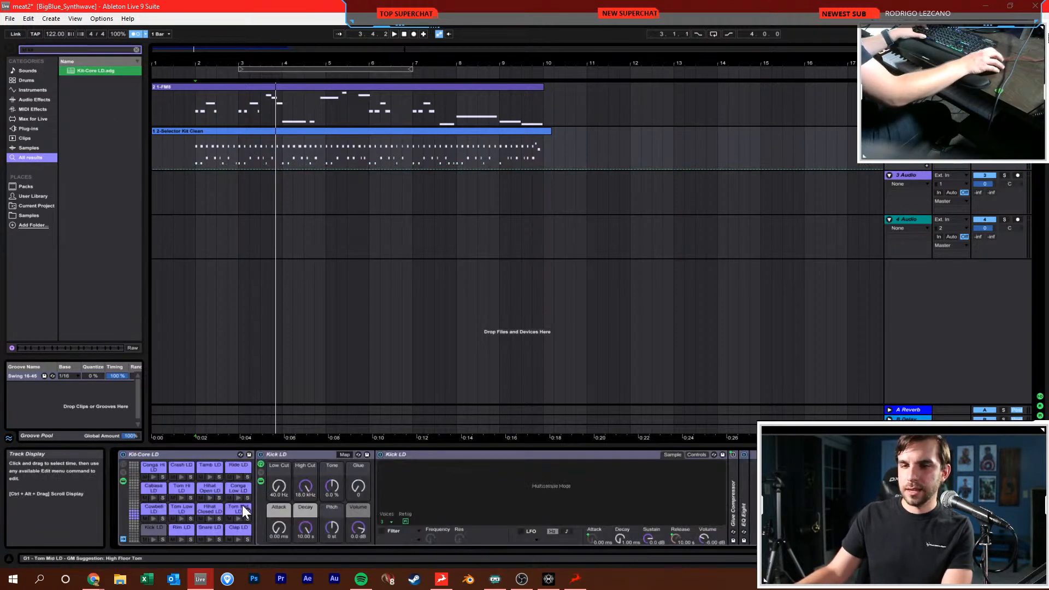
Shorten the Hihat Closed LD pad's decay to 83.4 ms while listening from bar 2
{"action": "left_click", "coordinate": [209, 507]}
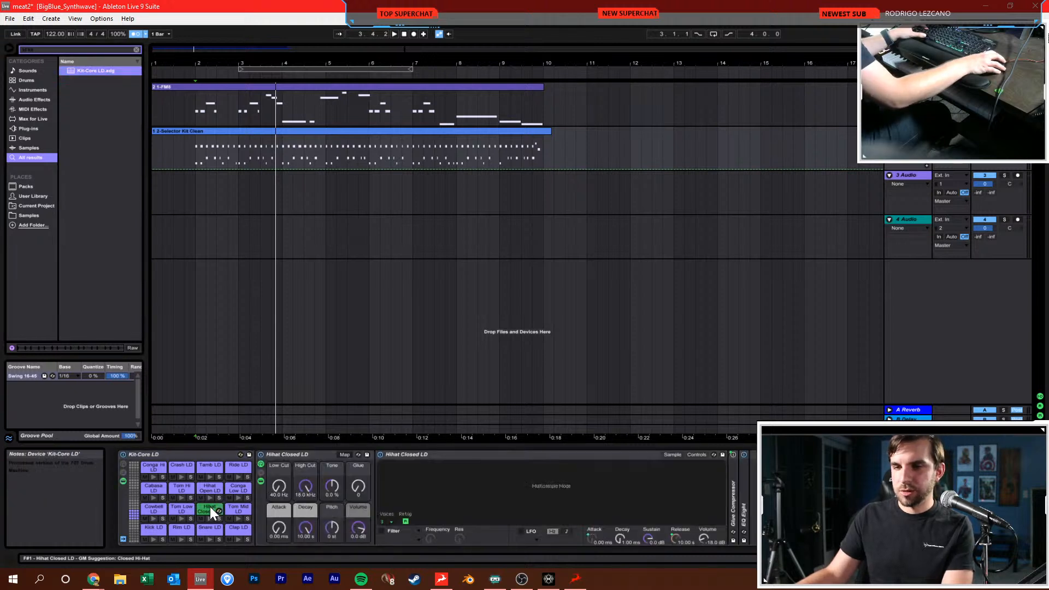
{"action": "left_click_drag", "start_coordinate": [300, 523], "coordinate": [300, 551]}
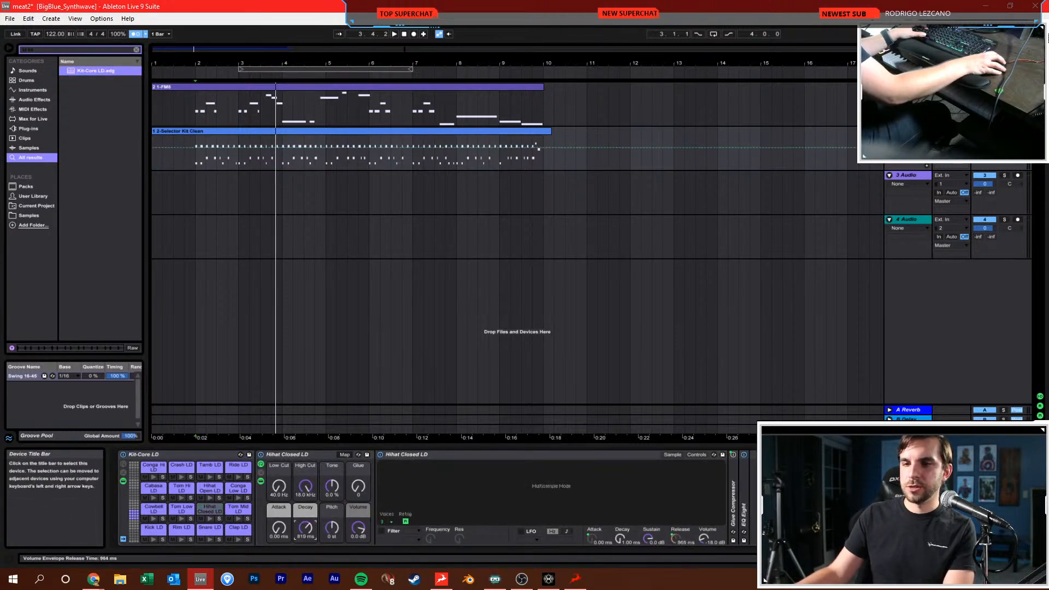
{"action": "key", "text": "space"}
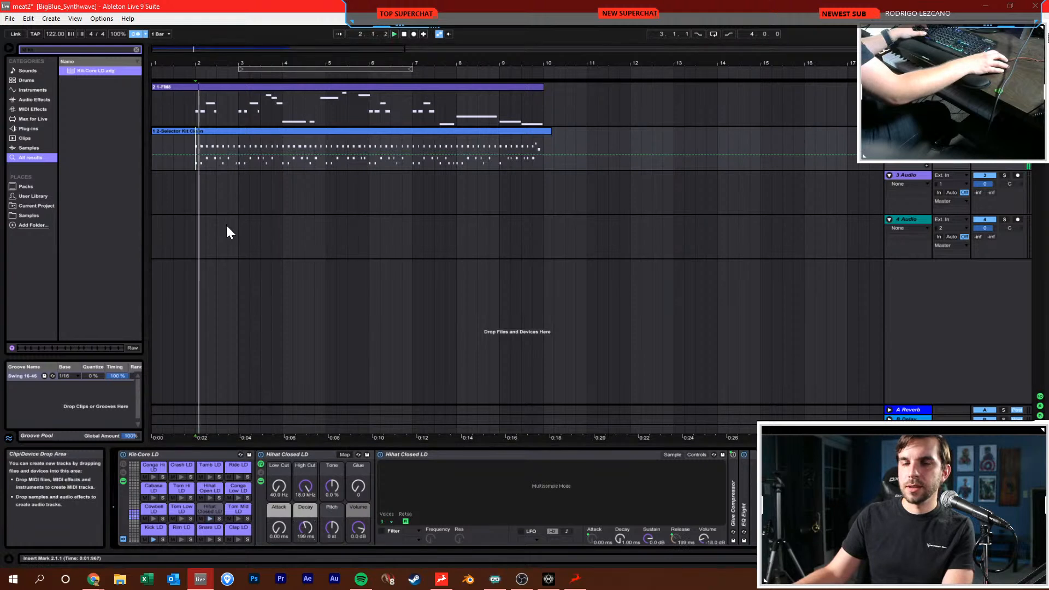
{"action": "left_click_drag", "start_coordinate": [307, 529], "coordinate": [307, 540]}
{"action": "key", "text": "space"}
Search the browser for Redux and add it to the Kit-Core LD drum track
{"action": "key", "text": "ctrl+f"}
{"action": "type", "text": "bit"}
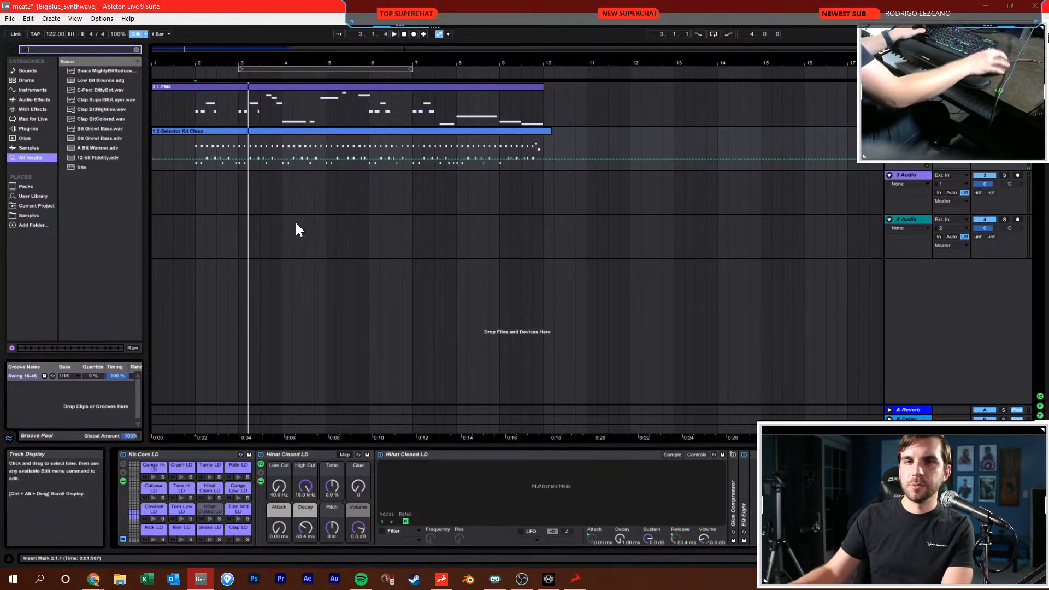
{"action": "type", "text": "redux"}
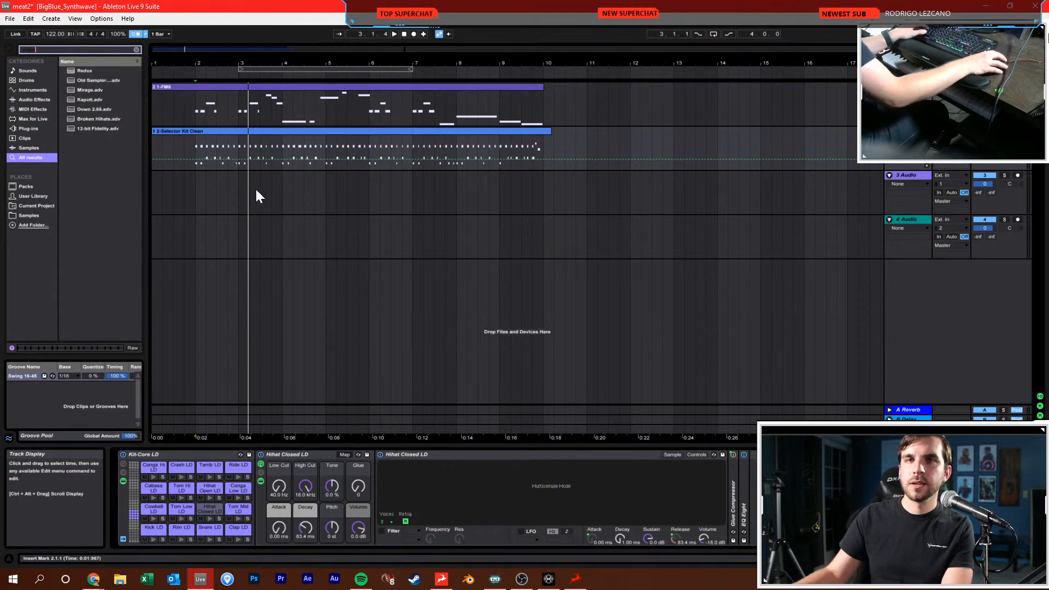
{"action": "left_click_drag", "start_coordinate": [90, 73], "coordinate": [248, 148]}
{"action": "left_click_drag", "start_coordinate": [458, 470], "coordinate": [786, 491]}
Listen to the drums with Redux, restart playback from bar 1 and turn the metronome off
{"action": "key", "text": "space"}
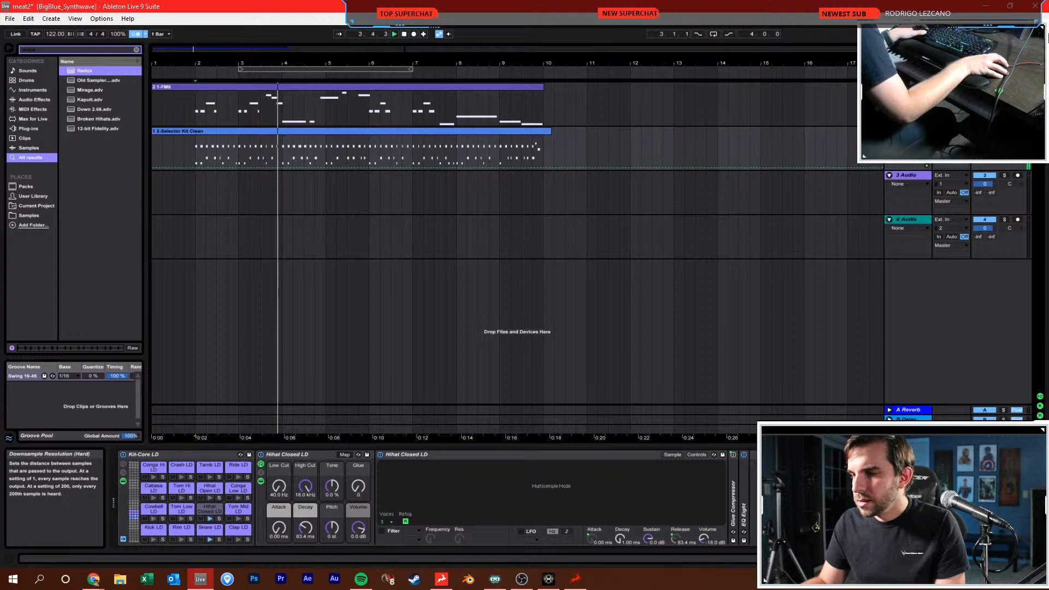
{"action": "key", "text": "space"}
{"action": "key", "text": "space"}
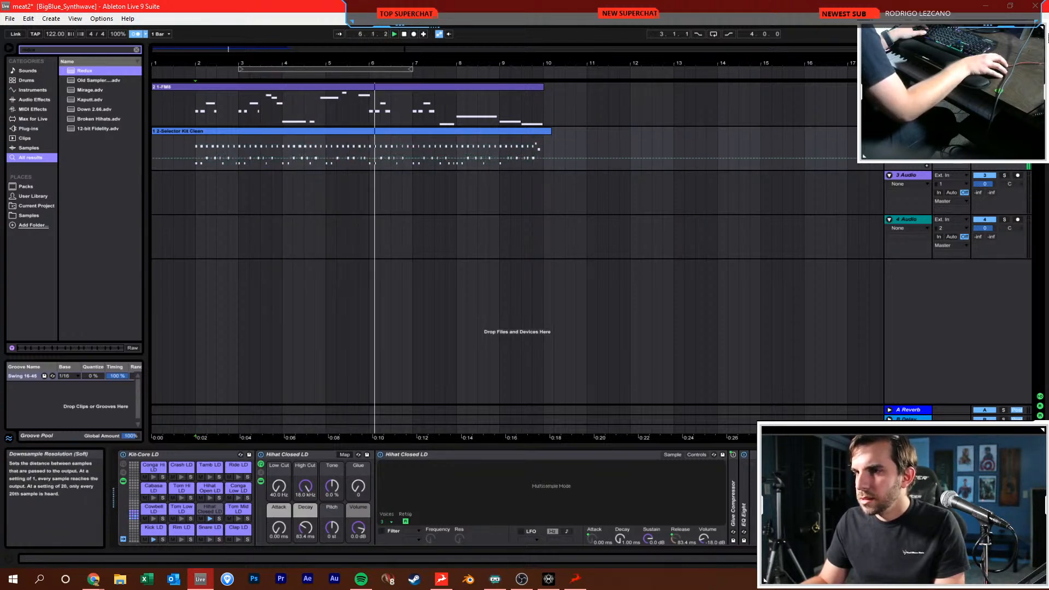
{"action": "double_click", "coordinate": [405, 34]}
{"action": "key", "text": "space"}
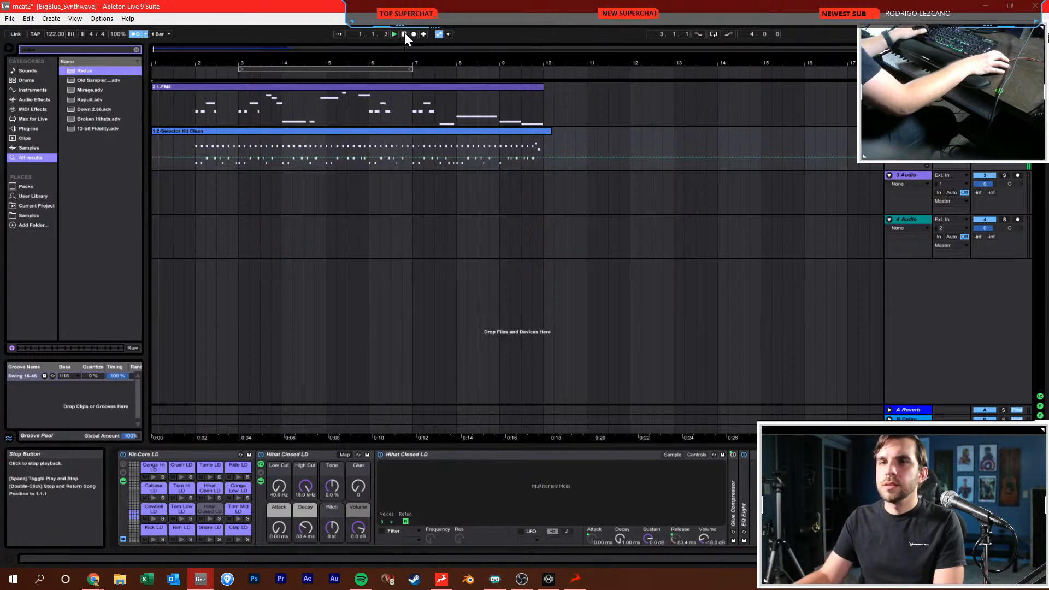
{"action": "left_click", "coordinate": [135, 34]}
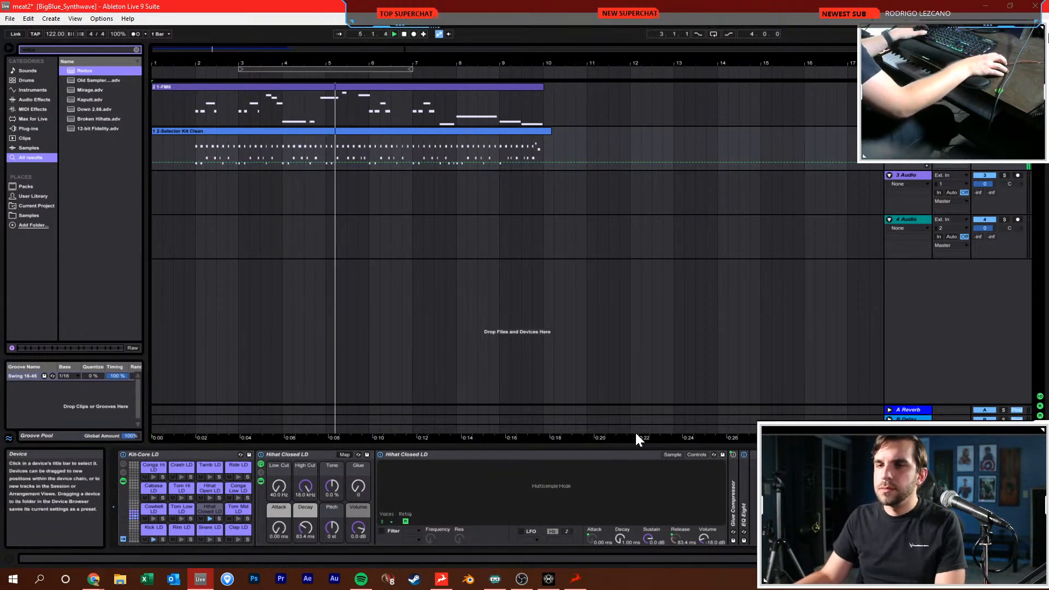
Open the drum clip in an enlarged note editor and replace the snares at 5.3 and 5.3.3 with kicks
{"action": "left_click", "coordinate": [366, 199]}
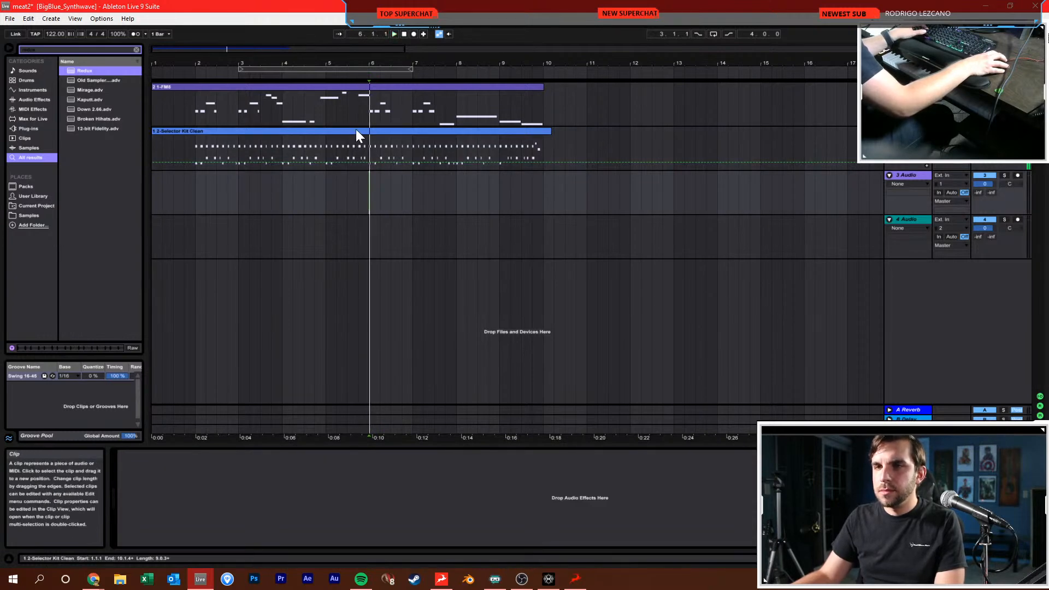
{"action": "double_click", "coordinate": [355, 131]}
{"action": "key", "text": "space"}
{"action": "left_click_drag", "start_coordinate": [509, 437], "coordinate": [316, 197]}
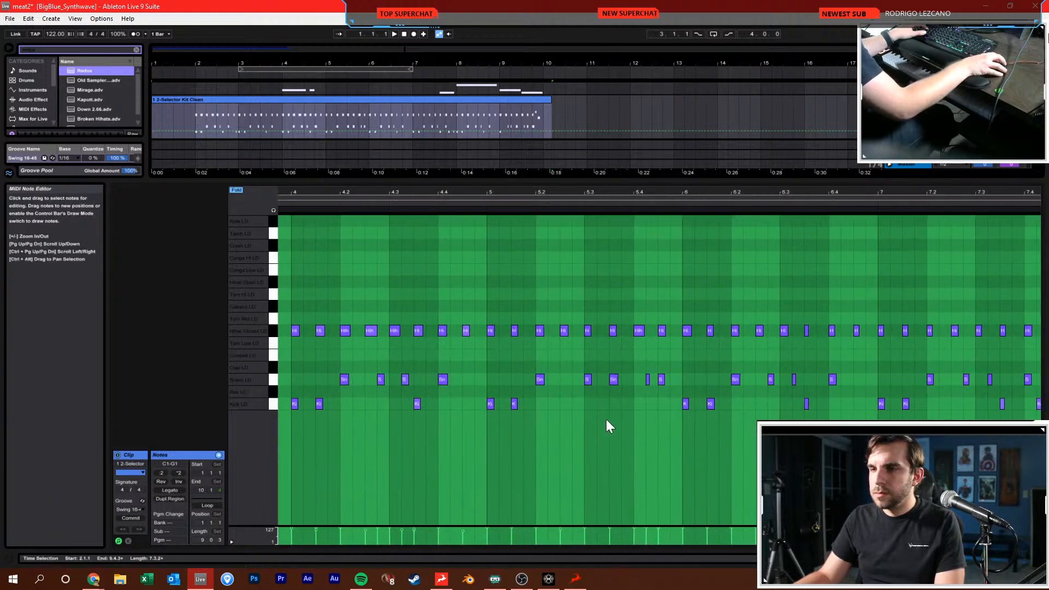
{"action": "double_click", "coordinate": [589, 403]}
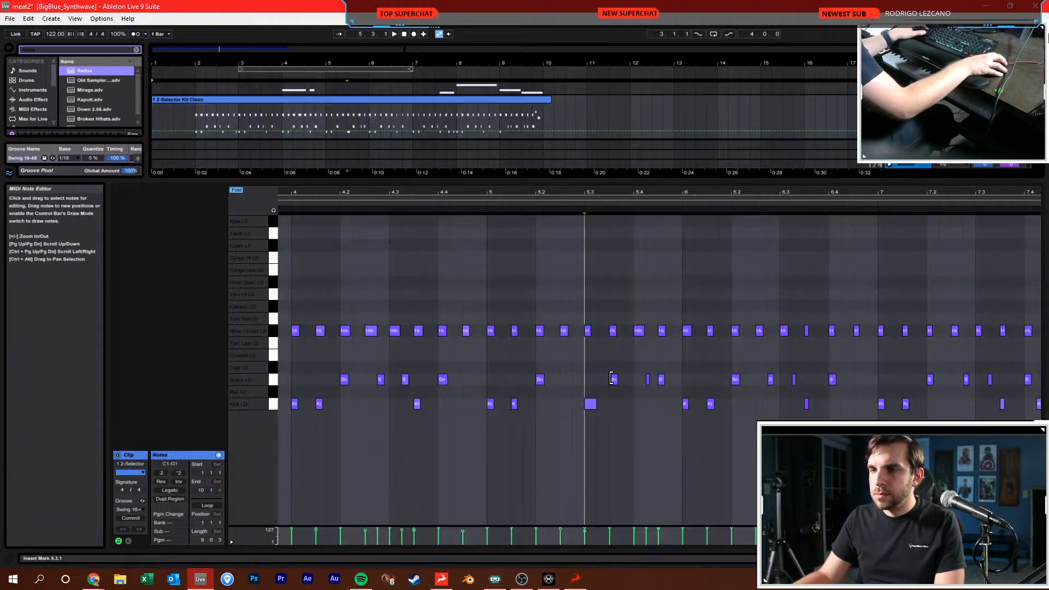
{"action": "left_click_drag", "start_coordinate": [614, 384], "coordinate": [615, 405]}
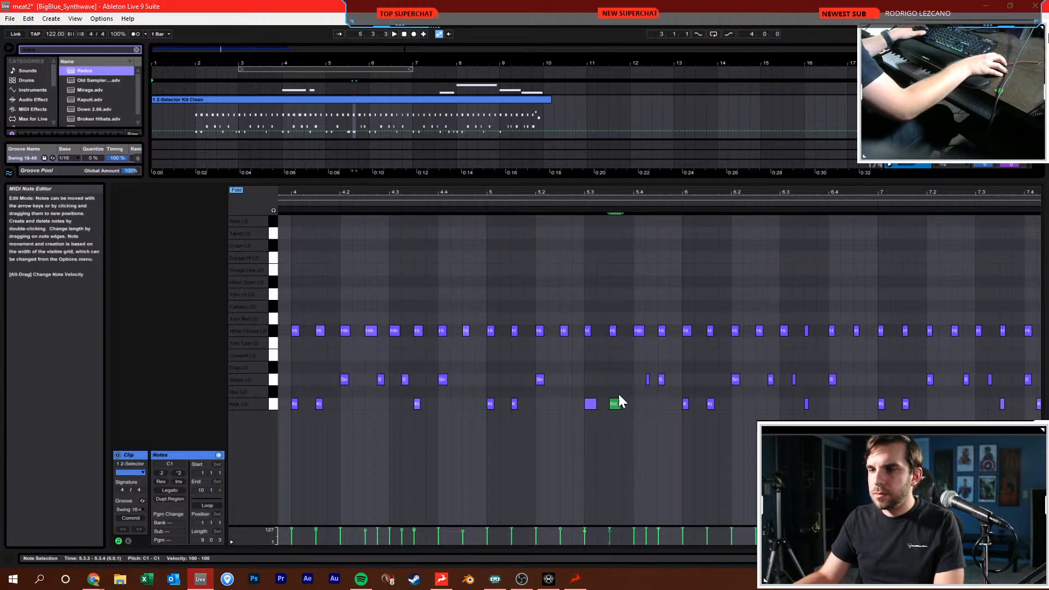
Add a snare at 5.3.4, move the short snare after it to 5.4.1 and listen to the edited fill
{"action": "double_click", "coordinate": [627, 379]}
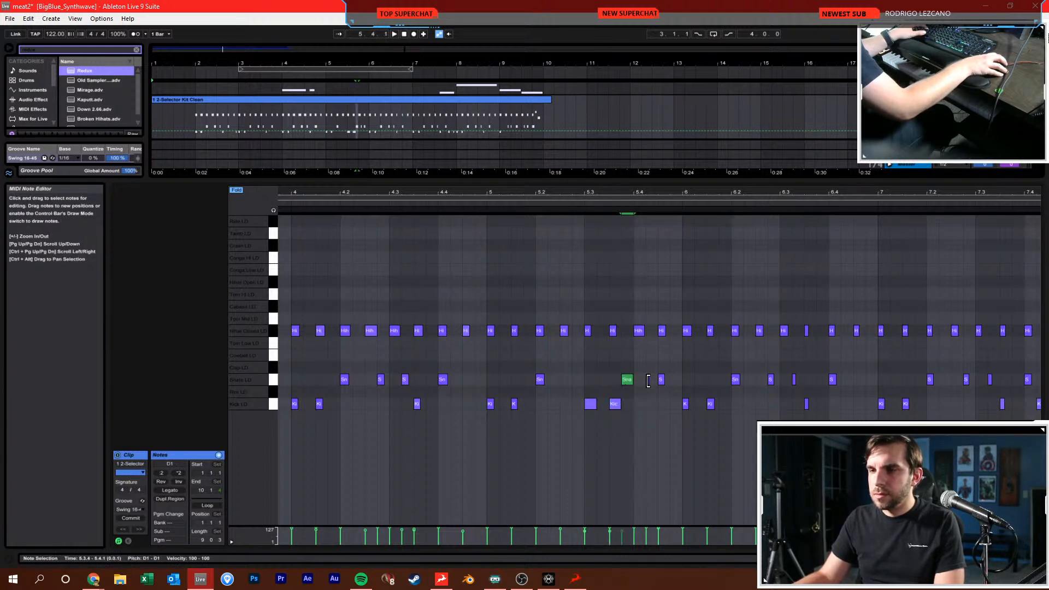
{"action": "double_click", "coordinate": [640, 381]}
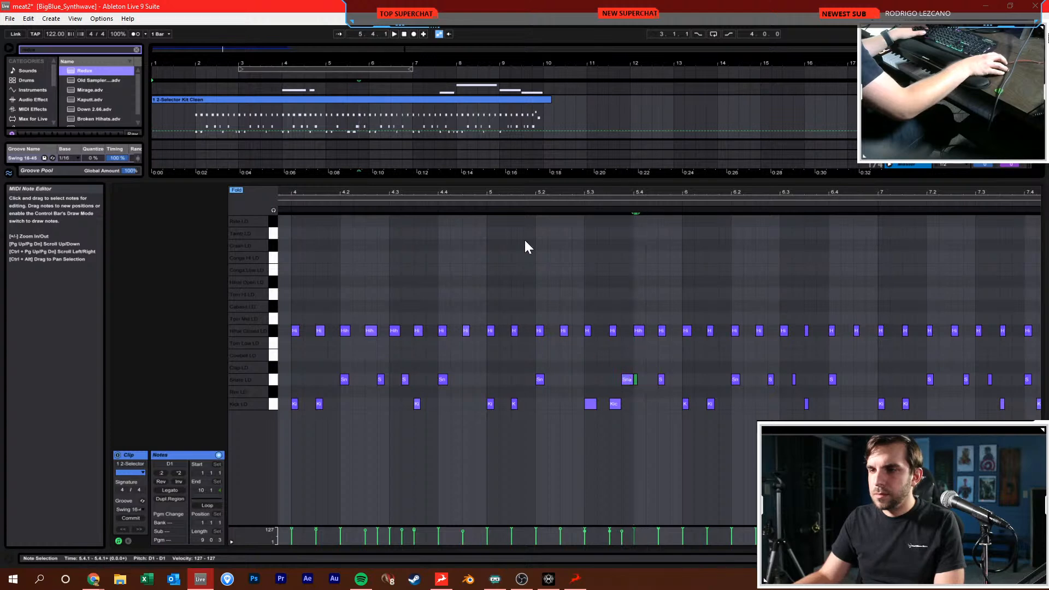
{"action": "left_click", "coordinate": [535, 210]}
{"action": "key", "text": "space"}
{"action": "left_click", "coordinate": [547, 260]}
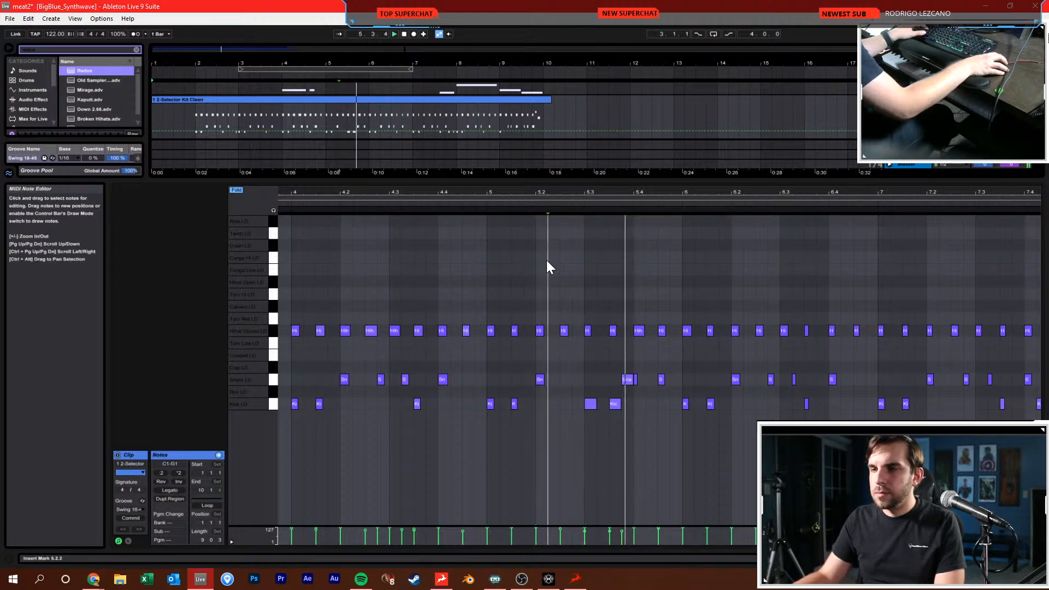
Shrink the enlarged note editor back to reveal the arrangement, stop playback and save the meat2 set
{"action": "mouse_move", "coordinate": [557, 178]}
{"action": "left_mouse_down"}
{"action": "mouse_move", "coordinate": [606, 379]}
{"action": "mouse_move", "coordinate": [594, 403]}
{"action": "left_mouse_up"}
{"action": "left_click", "coordinate": [489, 235]}
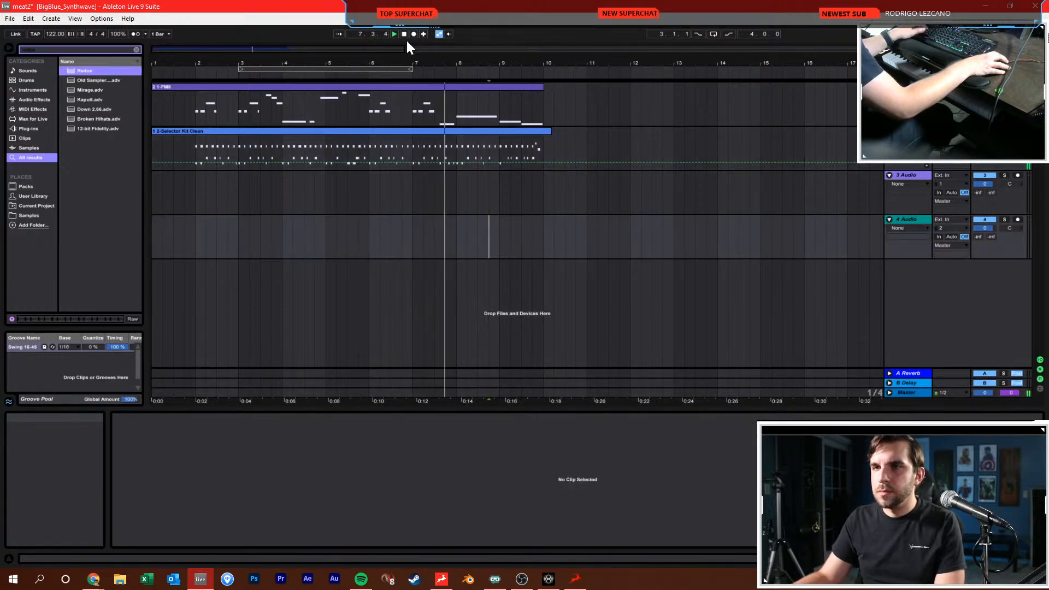
{"action": "left_click", "coordinate": [399, 98]}
{"action": "key", "text": "space"}
{"action": "key", "text": "ctrl+s"}
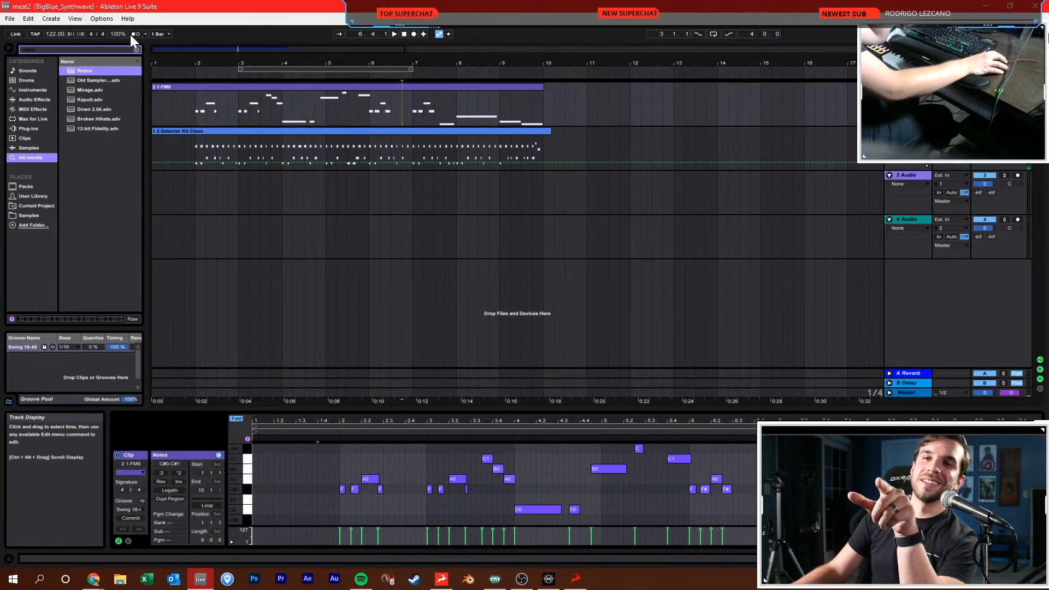
Open the recent set Meat.als and listen to its arrangement from the beginning
{"action": "left_click", "coordinate": [12, 18]}
{"action": "mouse_move", "coordinate": [44, 58]}
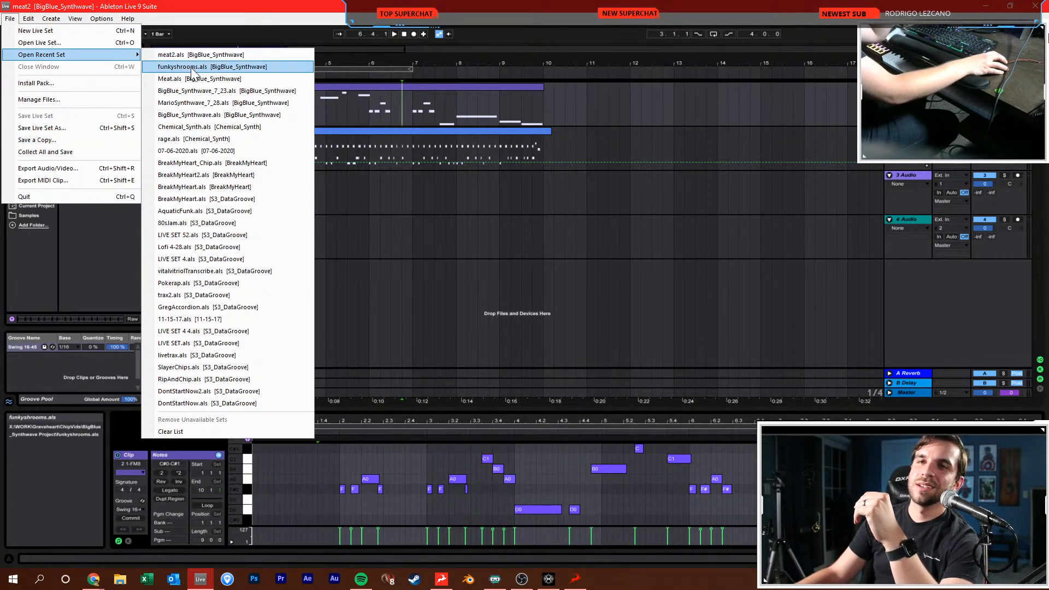
{"action": "left_click", "coordinate": [201, 78]}
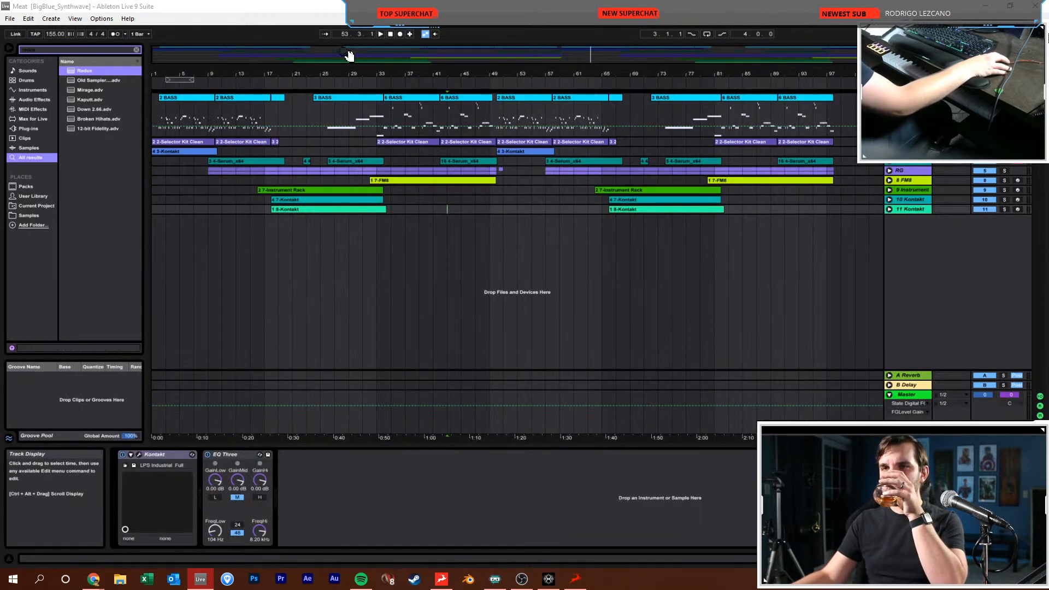
{"action": "left_click", "coordinate": [387, 34]}
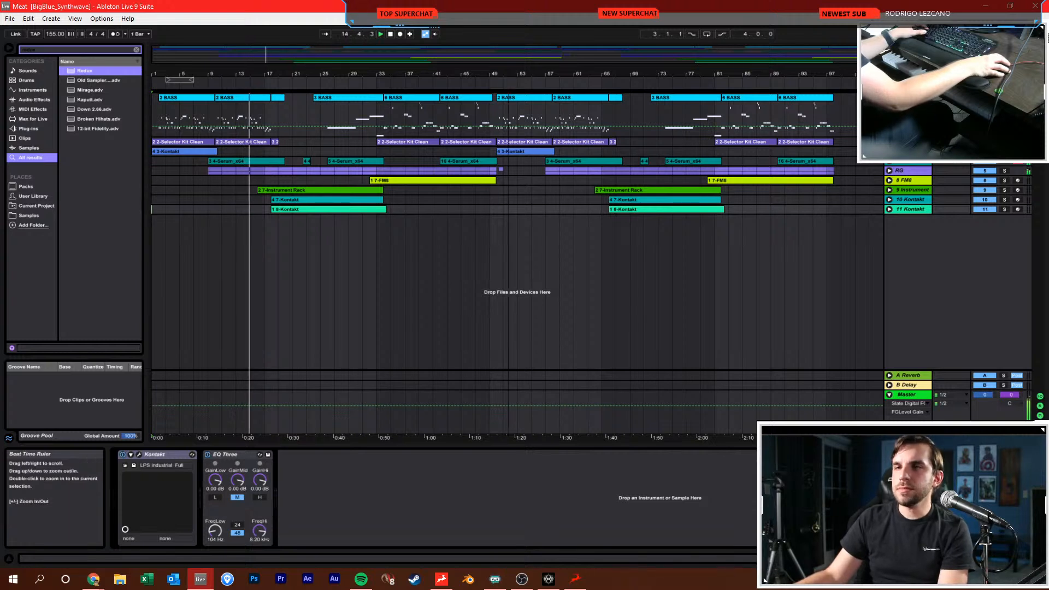
{"action": "left_click_drag", "start_coordinate": [514, 76], "coordinate": [510, 79]}
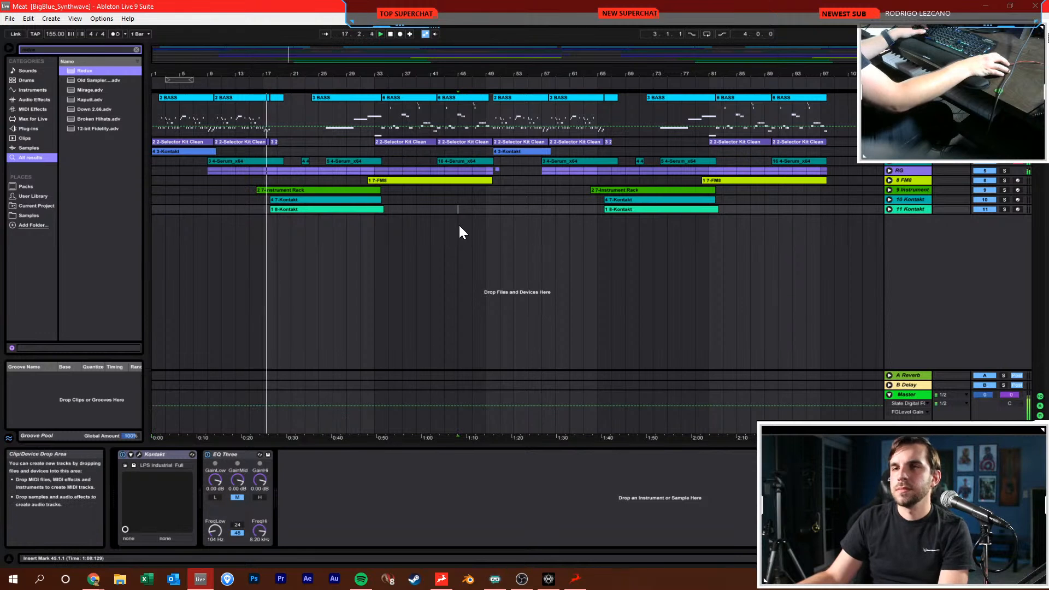
Save the Meat set under the new name MeatChips in the BigBlue_Synthwave Project folder
{"action": "left_click", "coordinate": [10, 19]}
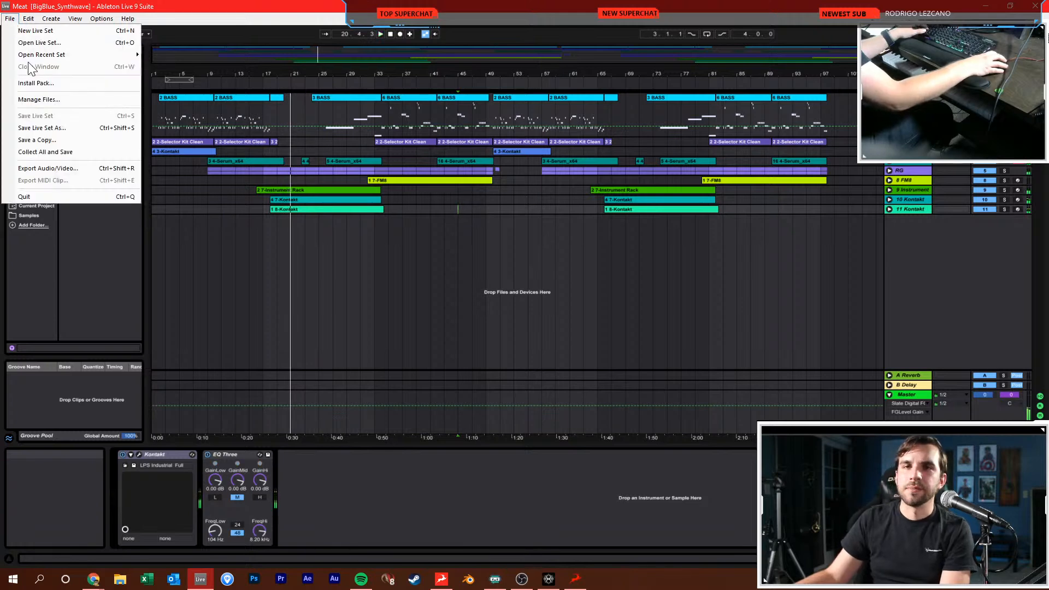
{"action": "left_click", "coordinate": [33, 99]}
{"action": "left_click", "coordinate": [453, 482]}
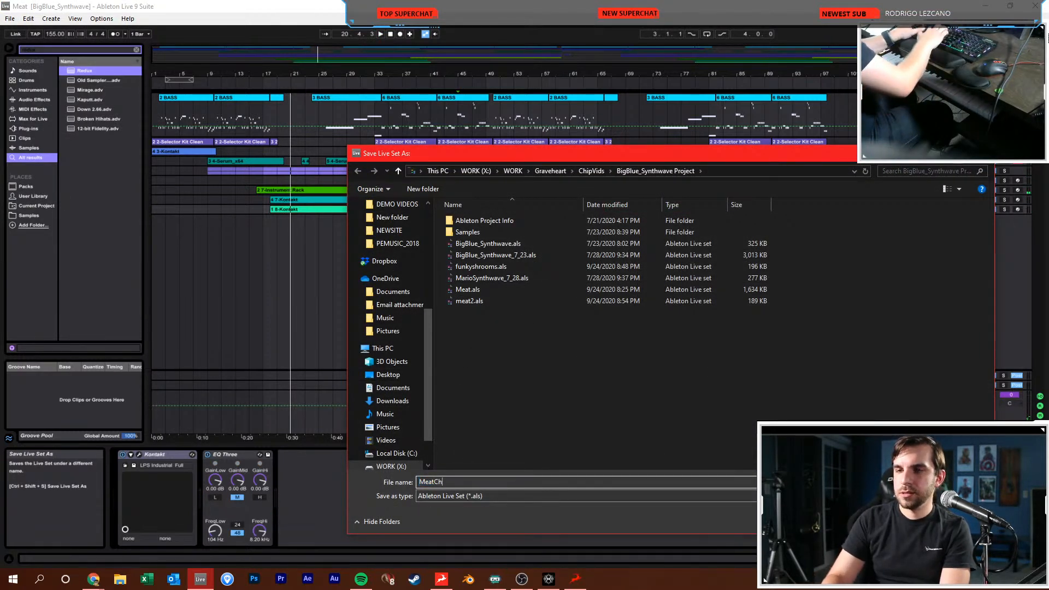
{"action": "key", "text": "Return"}
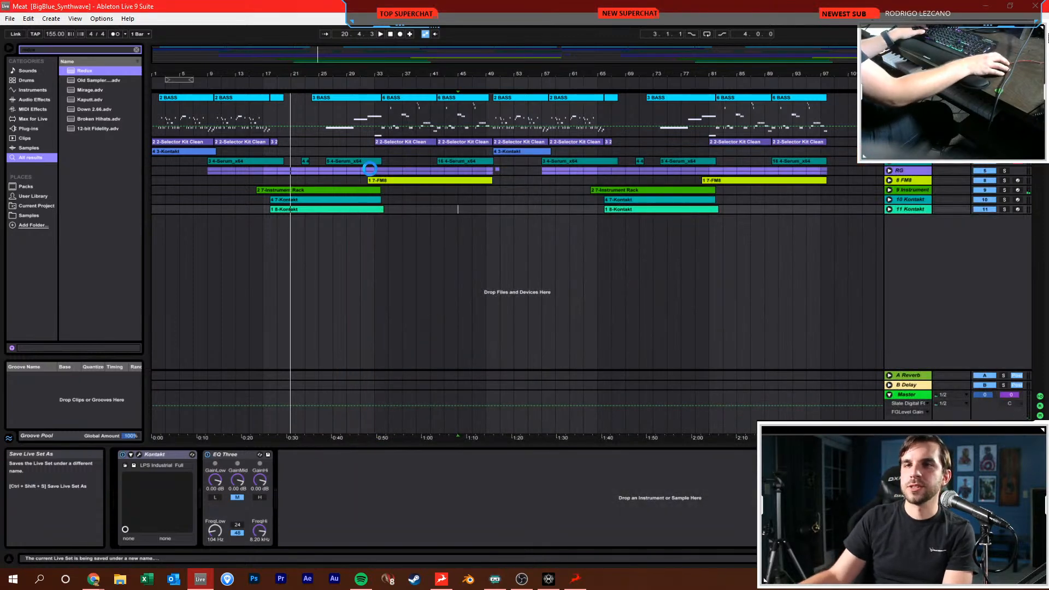
Return the playback position to bar 1, select the bass track and clear the browser's search text
{"action": "left_click", "coordinate": [392, 36]}
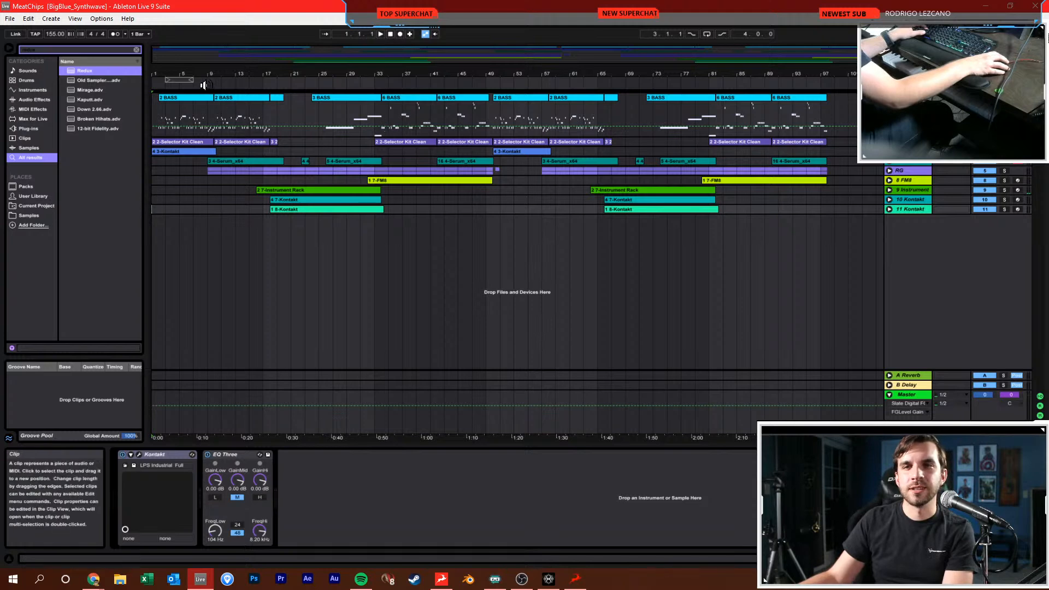
{"action": "left_click_drag", "start_coordinate": [211, 79], "coordinate": [211, 109]}
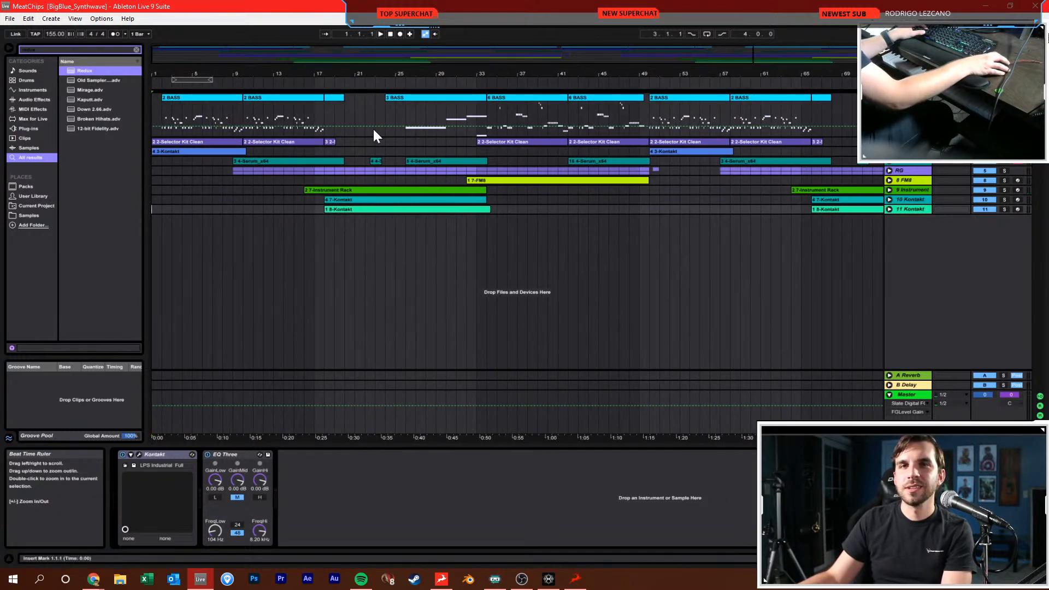
{"action": "left_click", "coordinate": [512, 117]}
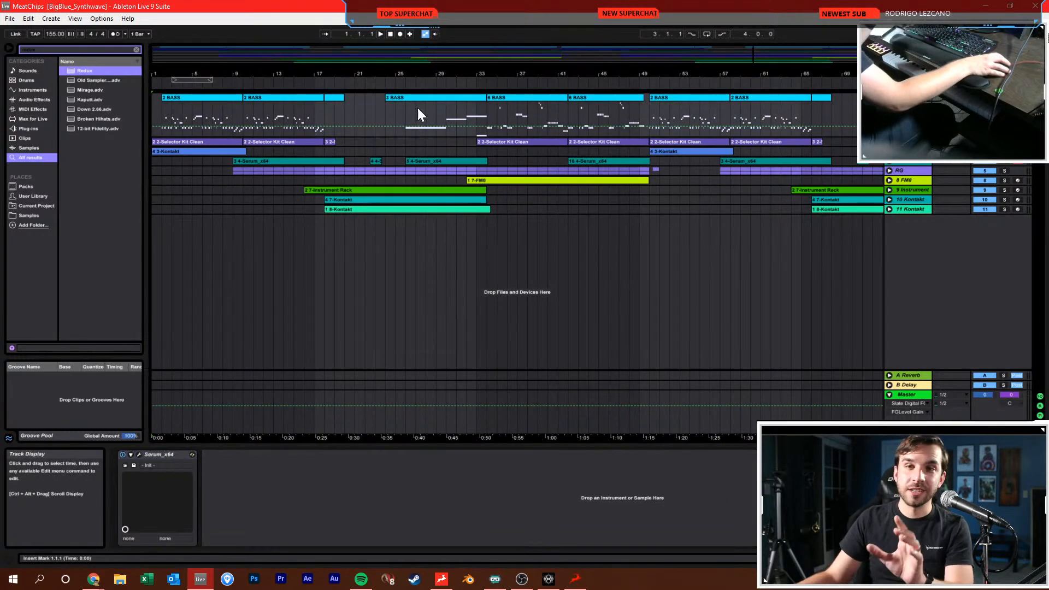
{"action": "left_click", "coordinate": [136, 49]}
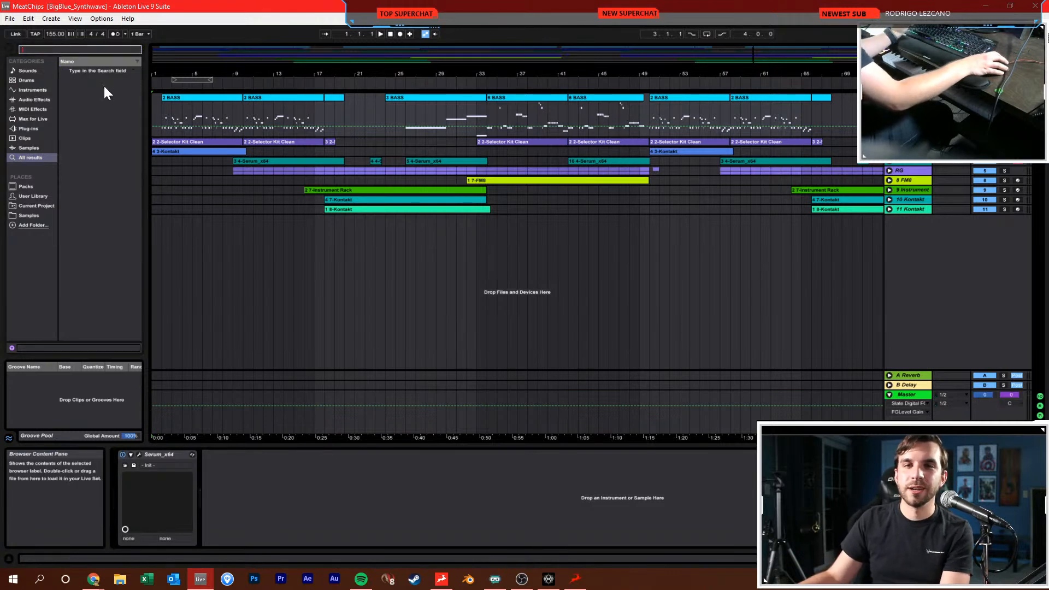
Search the browser for Kontakt and load it onto the BASS track in place of its instrument
{"action": "type", "text": "serum"}
{"action": "key", "text": "ctrl+a"}
{"action": "type", "text": "kontakt"}
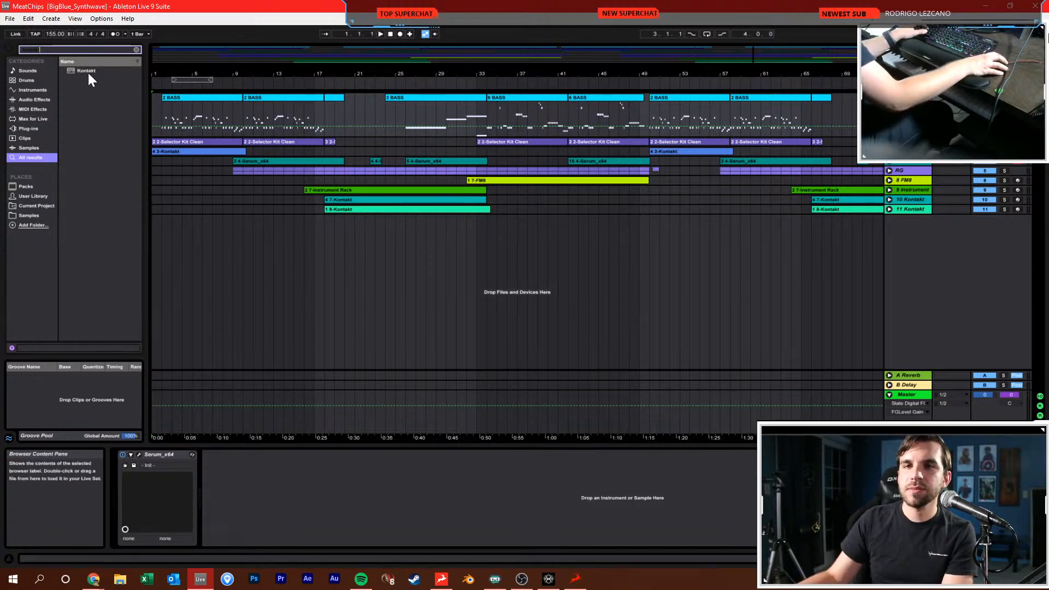
{"action": "left_click_drag", "start_coordinate": [85, 70], "coordinate": [174, 103]}
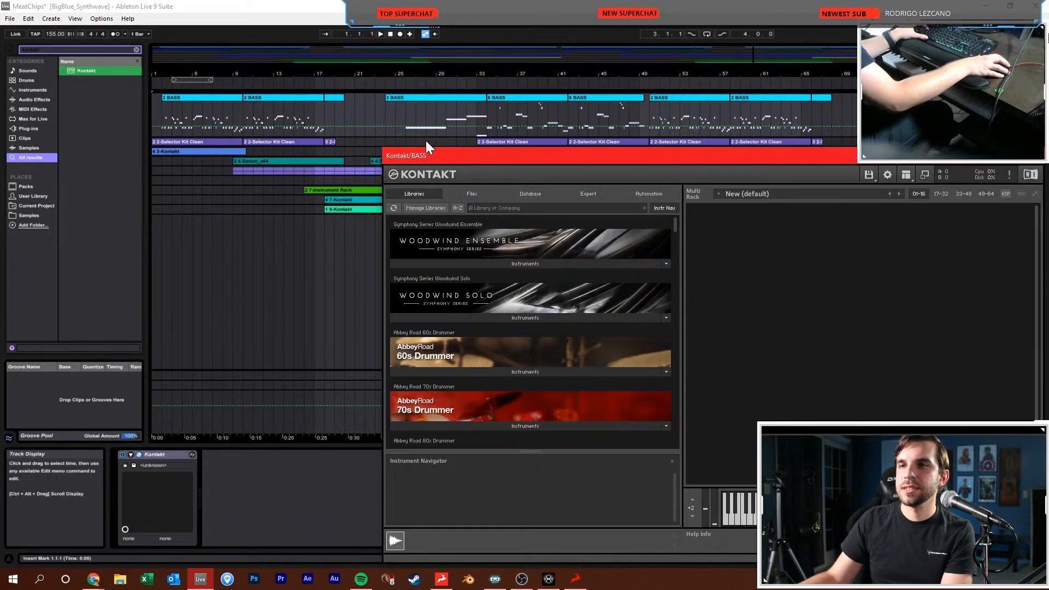
Search Kontakt's libraries for "retr", clear the search, and close the Kontakt window
{"action": "left_click_drag", "start_coordinate": [437, 155], "coordinate": [264, 98]}
{"action": "left_click", "coordinate": [342, 146]}
{"action": "type", "text": "retr"}
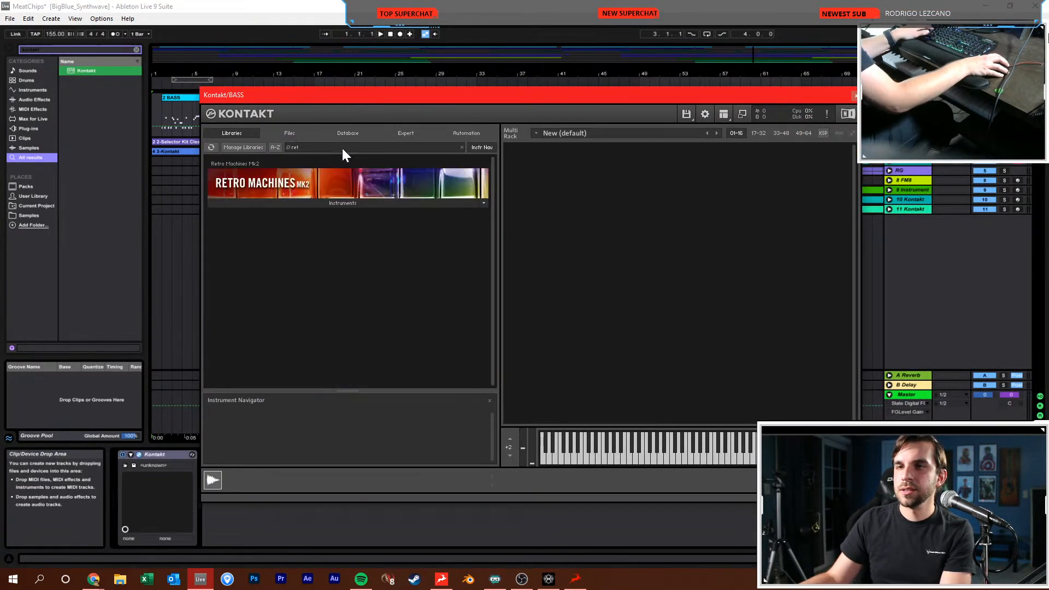
{"action": "key", "text": "BackSpace"}
{"action": "key", "text": "BackSpace"}
{"action": "key", "text": "BackSpace"}
{"action": "key", "text": "BackSpace"}
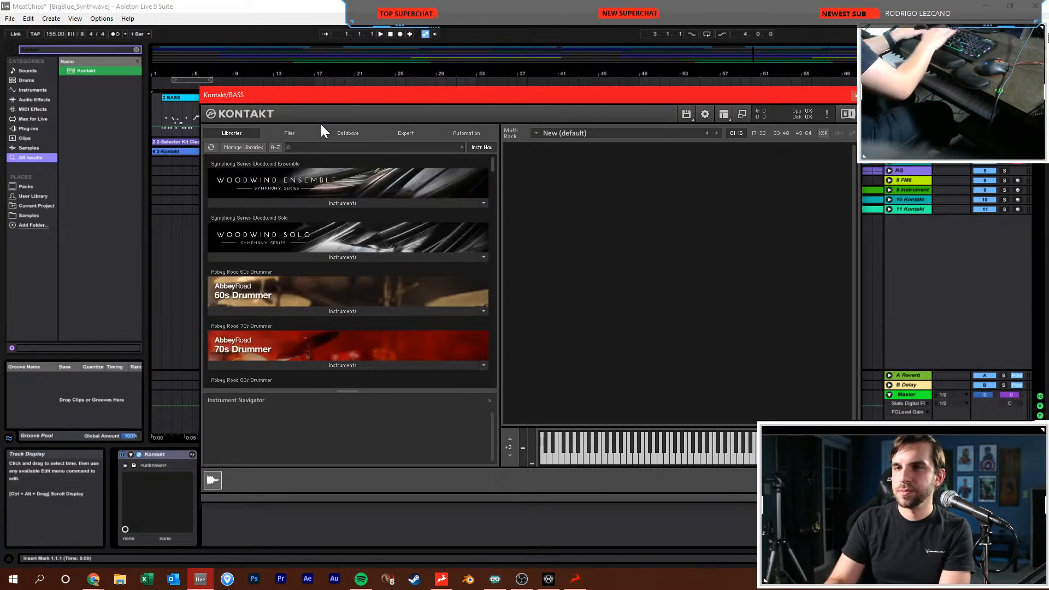
{"action": "left_click_drag", "start_coordinate": [302, 99], "coordinate": [347, 0]}
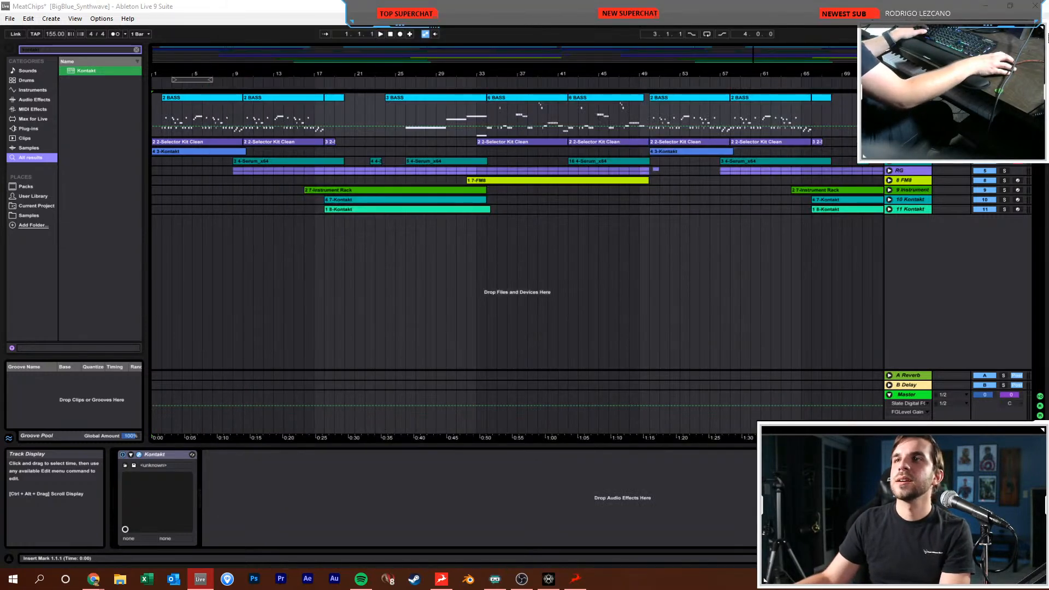
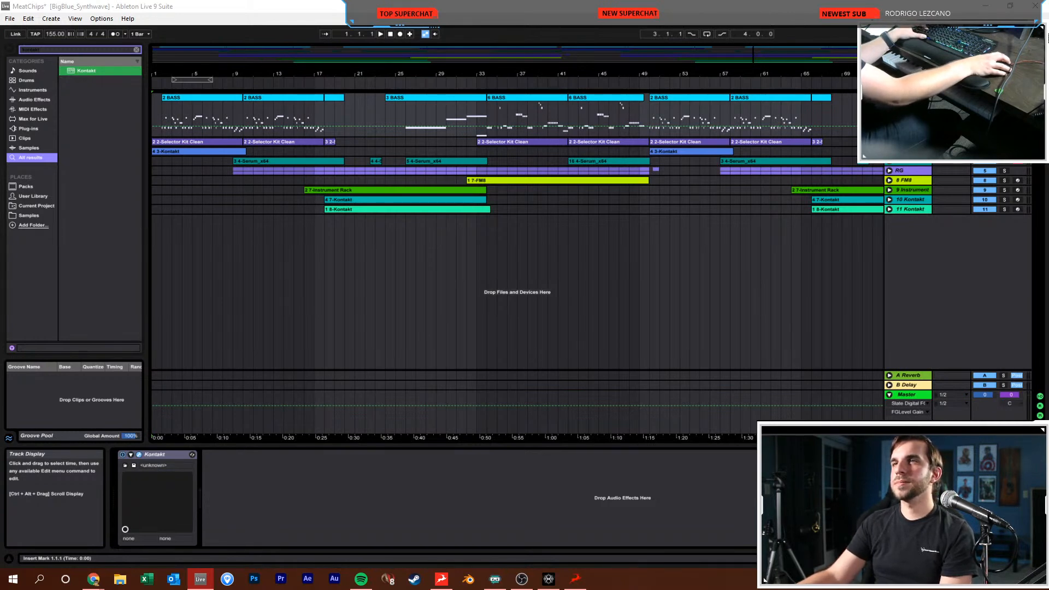
{"action": "left_click_drag", "start_coordinate": [655, 0], "coordinate": [469, 114]}
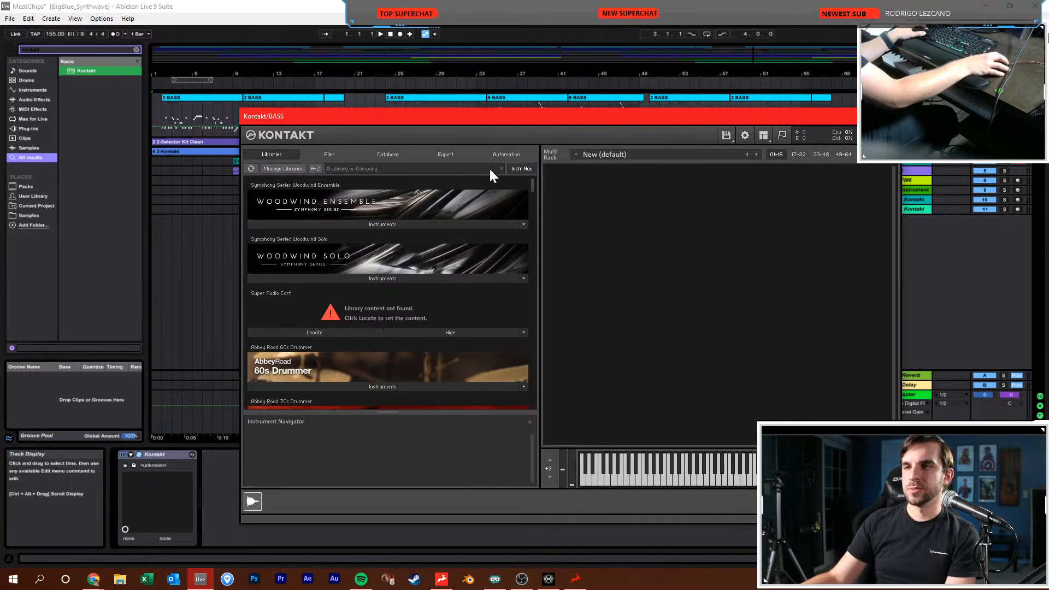
{"action": "left_click", "coordinate": [888, 116]}
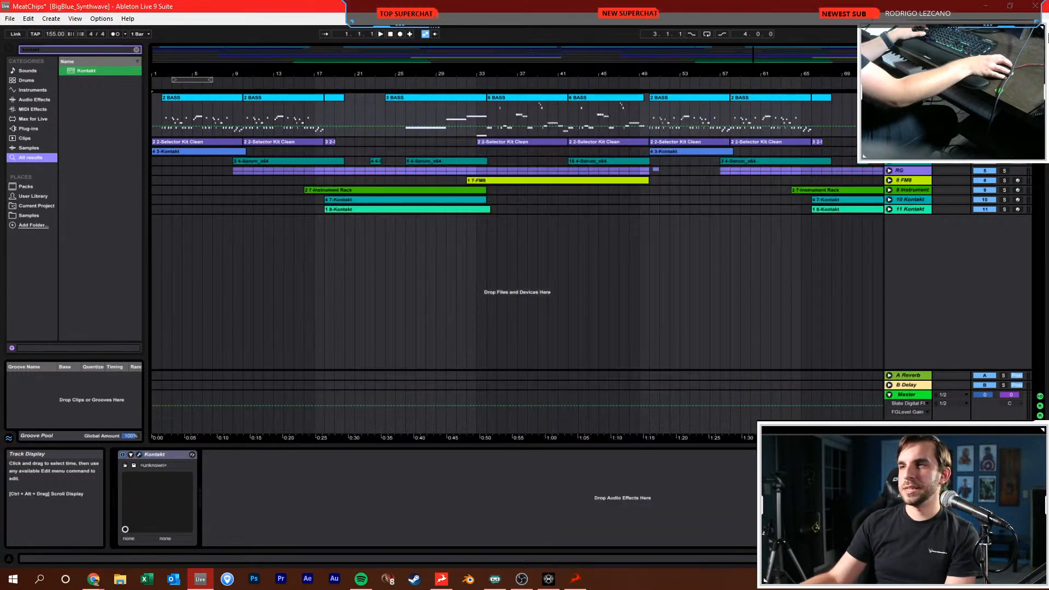
{"action": "left_click", "coordinate": [780, 229]}
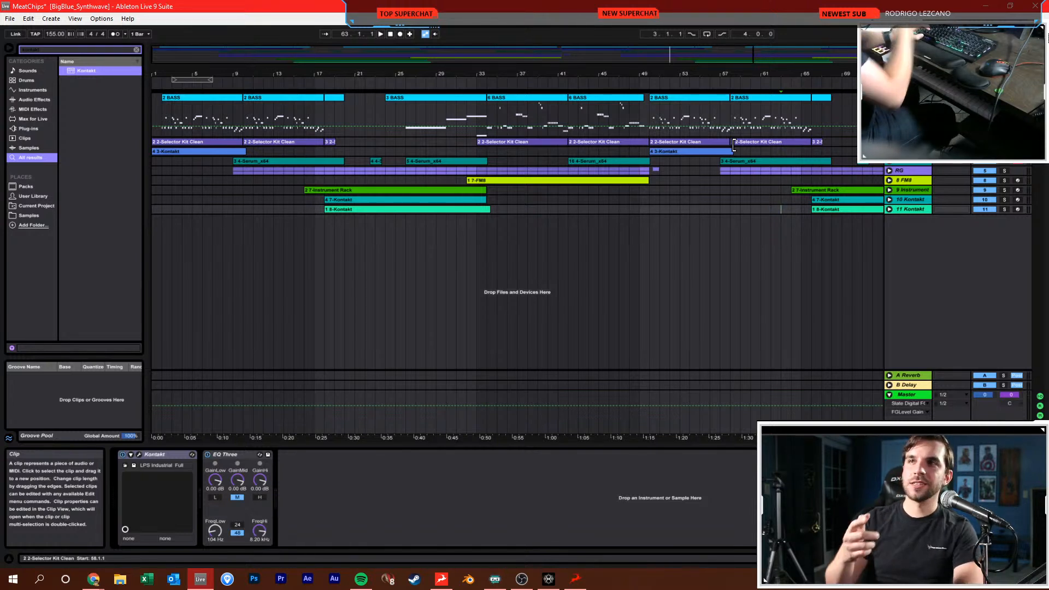
{"action": "left_click", "coordinate": [559, 229]}
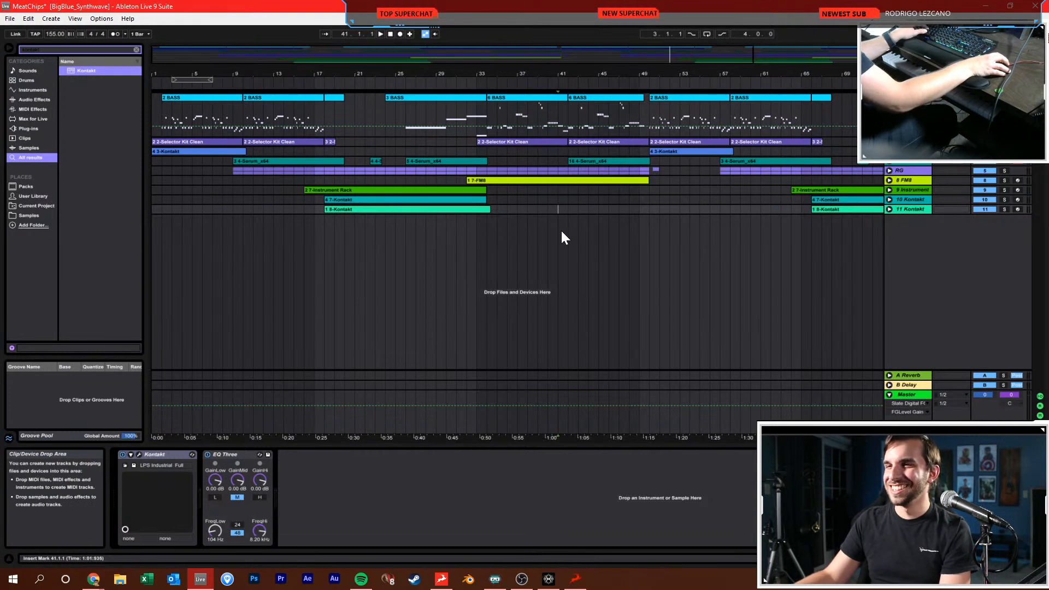
{"action": "left_click", "coordinate": [390, 33]}
Search the browser for Serum and load it onto the BASS track in place of Kontakt
{"action": "left_click", "coordinate": [907, 97]}
{"action": "key", "text": "ctrl+f"}
{"action": "type", "text": "serum"}
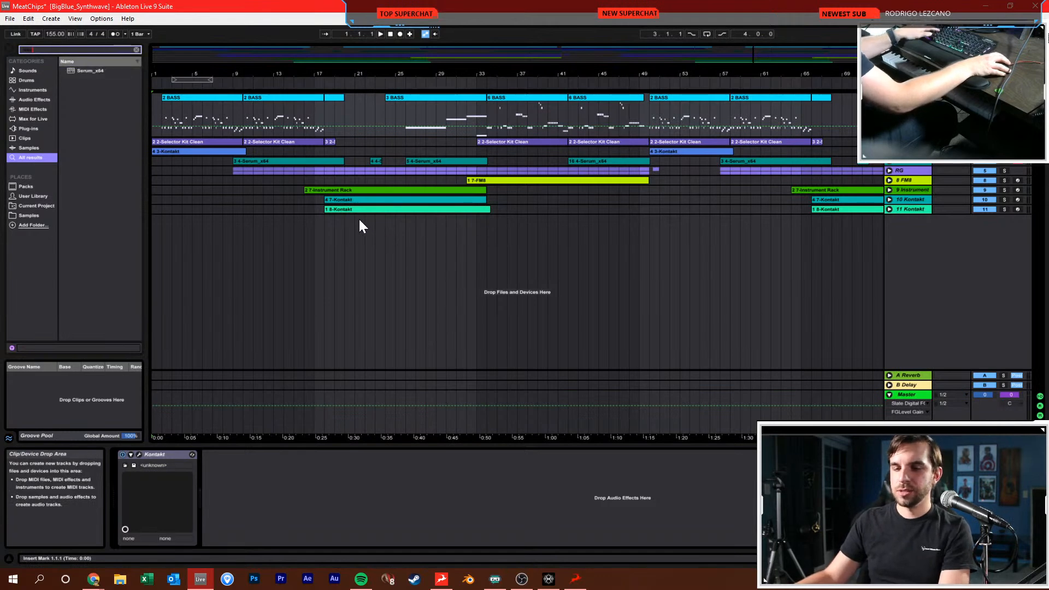
{"action": "left_click_drag", "start_coordinate": [97, 72], "coordinate": [110, 86]}
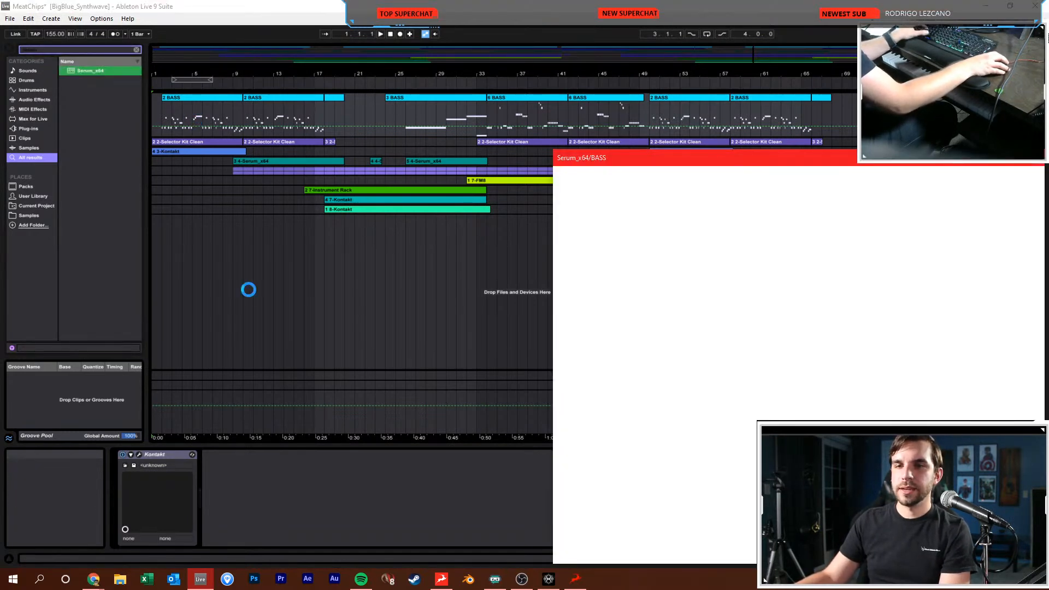
{"action": "left_click_drag", "start_coordinate": [640, 156], "coordinate": [335, 93]}
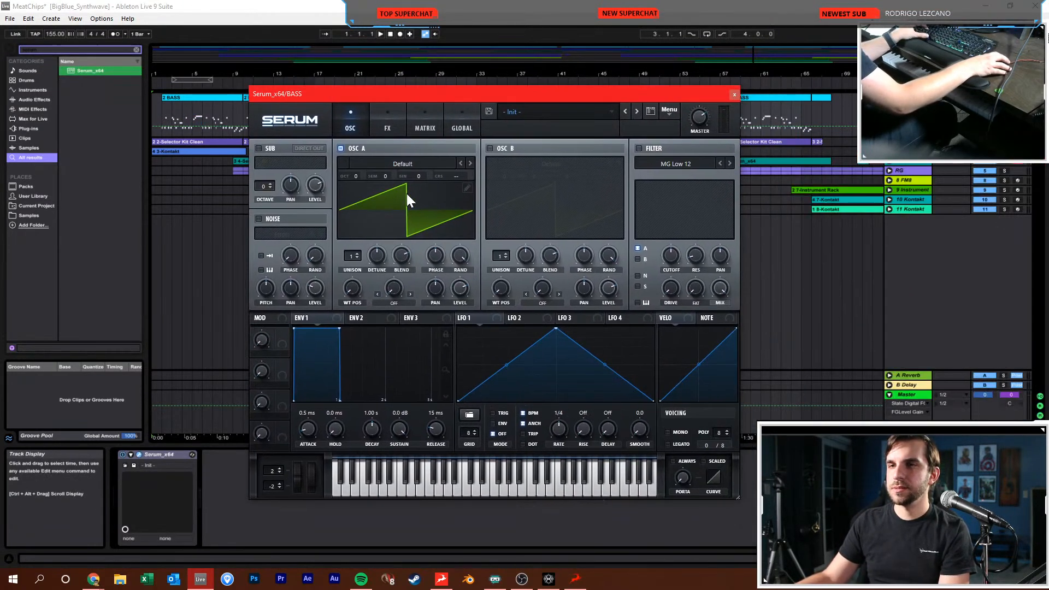
Set Serum's oscillator A to the analog Basic Shapes wavetable, move its wavetable position to a triangle wave, and audition the bass
{"action": "left_click", "coordinate": [216, 139]}
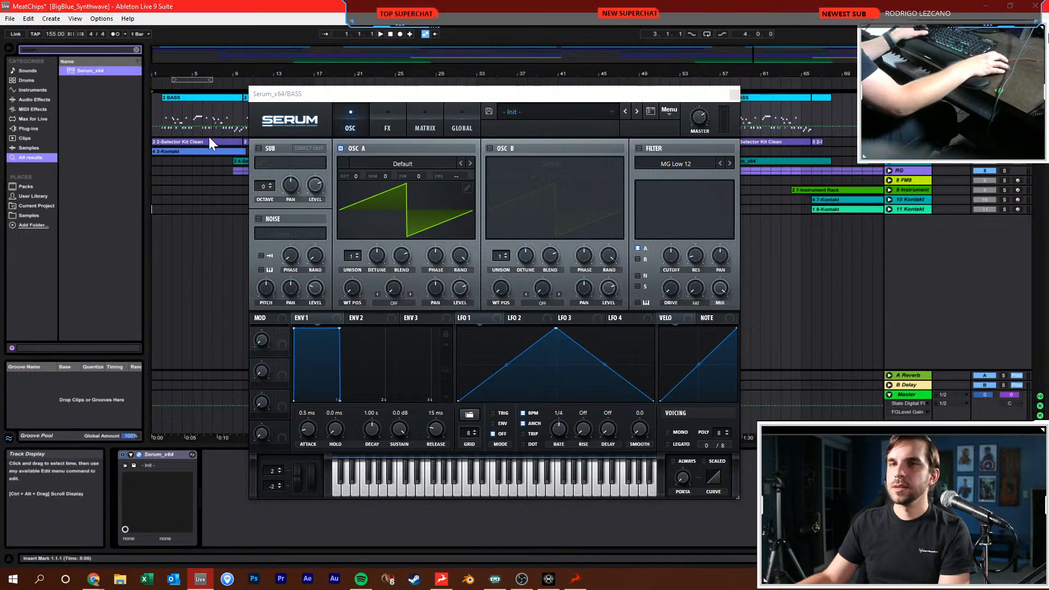
{"action": "key", "text": "space"}
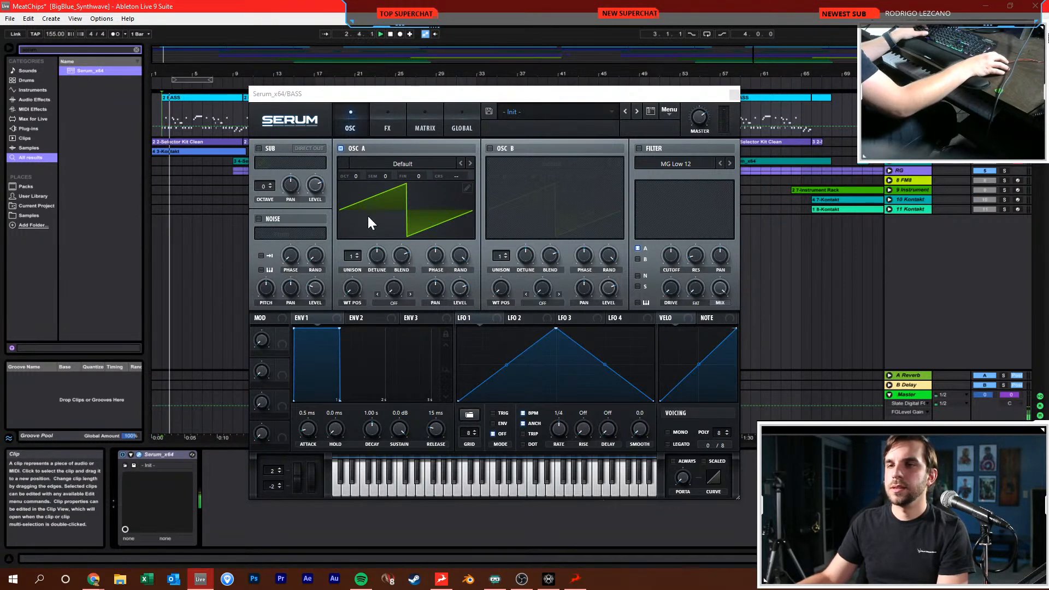
{"action": "left_click", "coordinate": [391, 165]}
{"action": "mouse_move", "coordinate": [393, 175]}
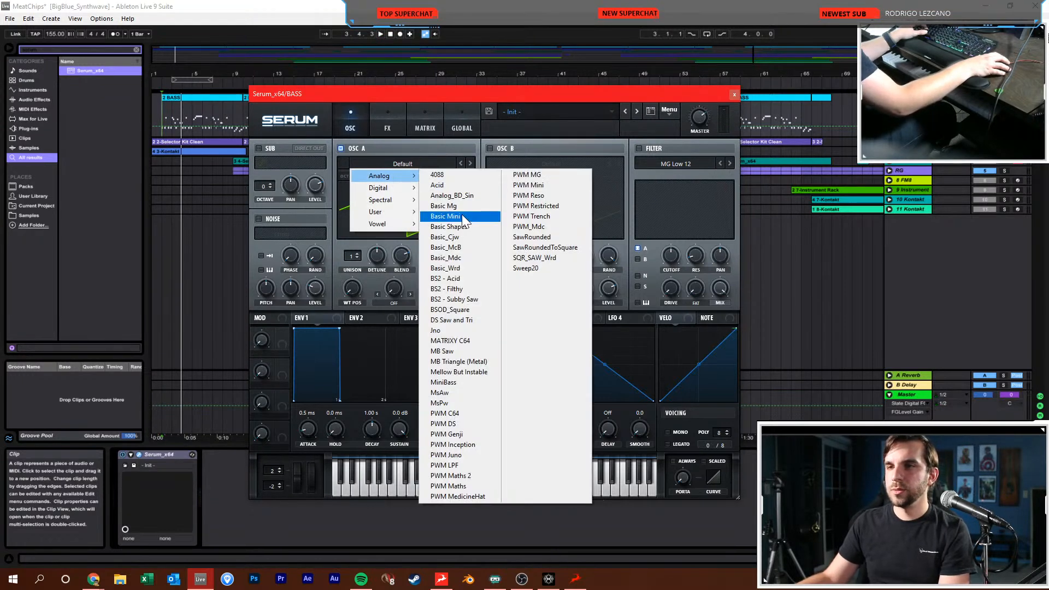
{"action": "left_click", "coordinate": [461, 225]}
{"action": "left_click_drag", "start_coordinate": [355, 286], "coordinate": [356, 251]}
{"action": "key", "text": "space"}
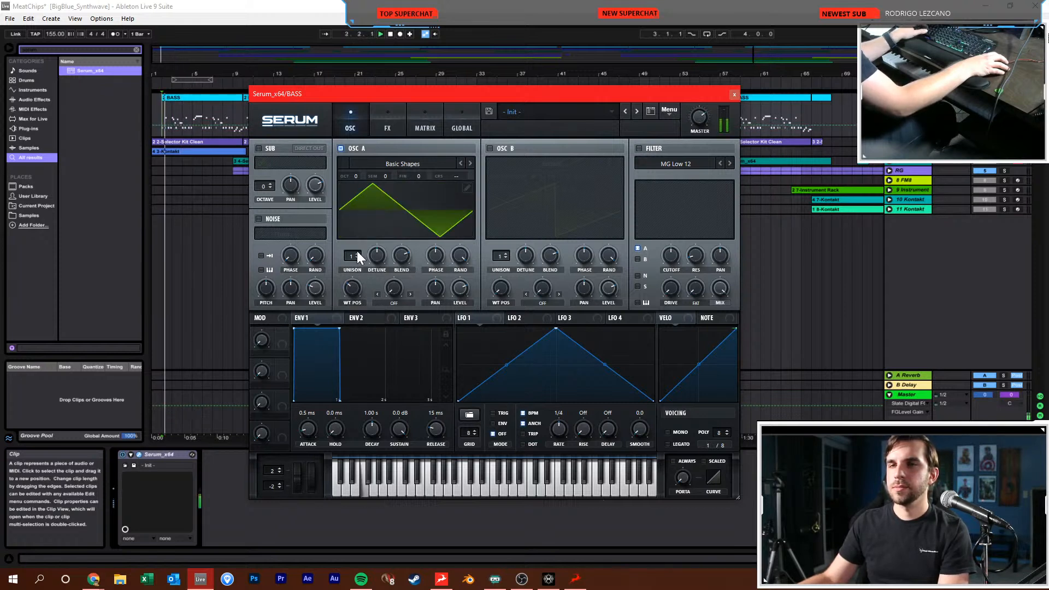
Try Tube distortion on the Serum bass with a changed drive, and switch the distortion back off
{"action": "left_click", "coordinate": [386, 127]}
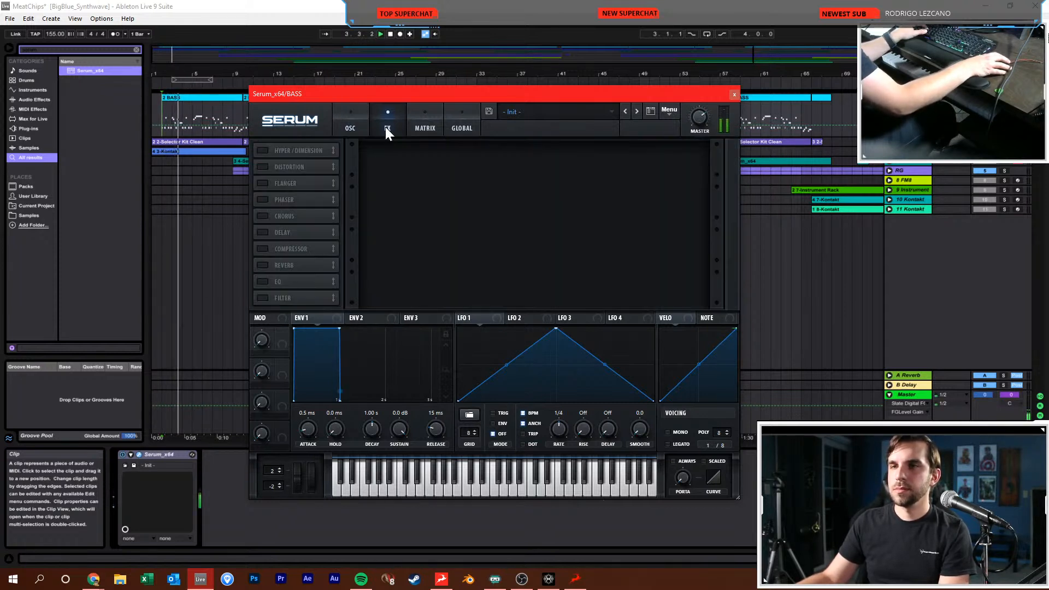
{"action": "left_click", "coordinate": [271, 165]}
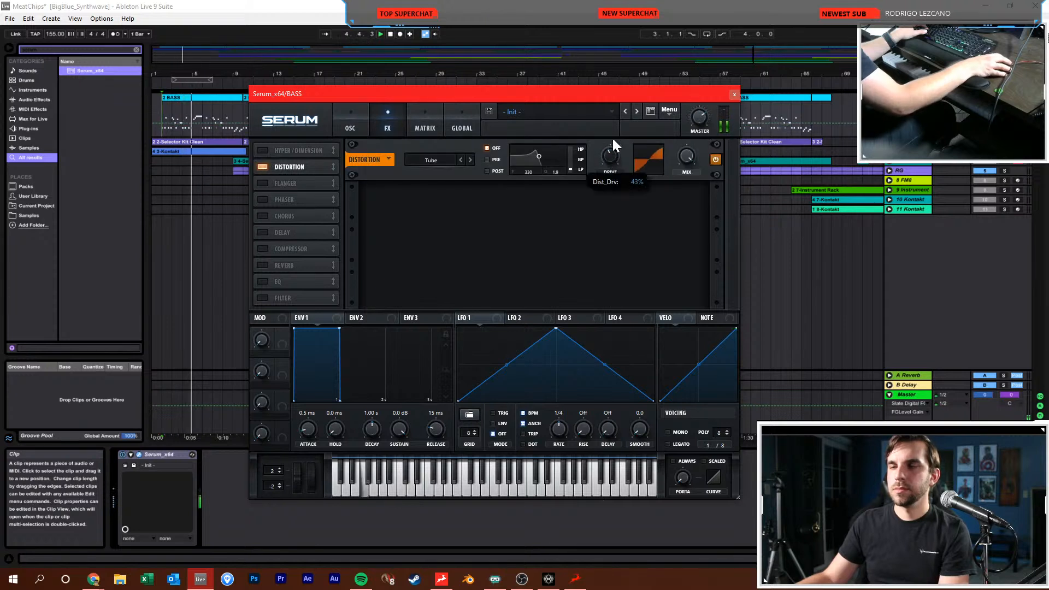
{"action": "mouse_move", "coordinate": [616, 126]}
{"action": "left_mouse_down"}
{"action": "mouse_move", "coordinate": [621, 102]}
{"action": "mouse_move", "coordinate": [607, 139]}
{"action": "left_mouse_up"}
{"action": "left_click", "coordinate": [261, 166]}
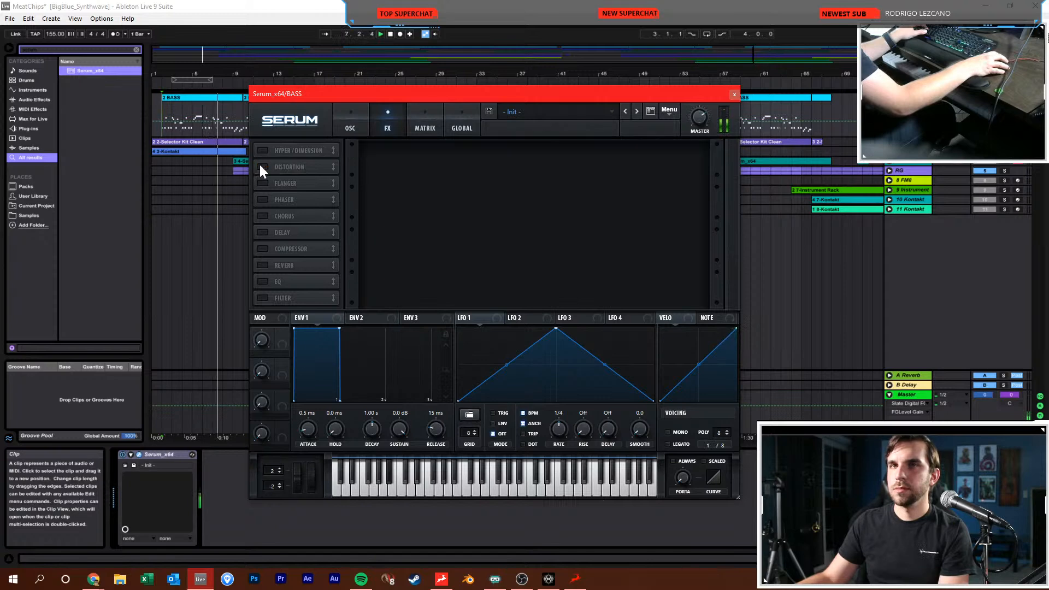
Close the Serum window and raise the BASS track's volume while playing from the start of its first clip
{"action": "left_click", "coordinate": [733, 94]}
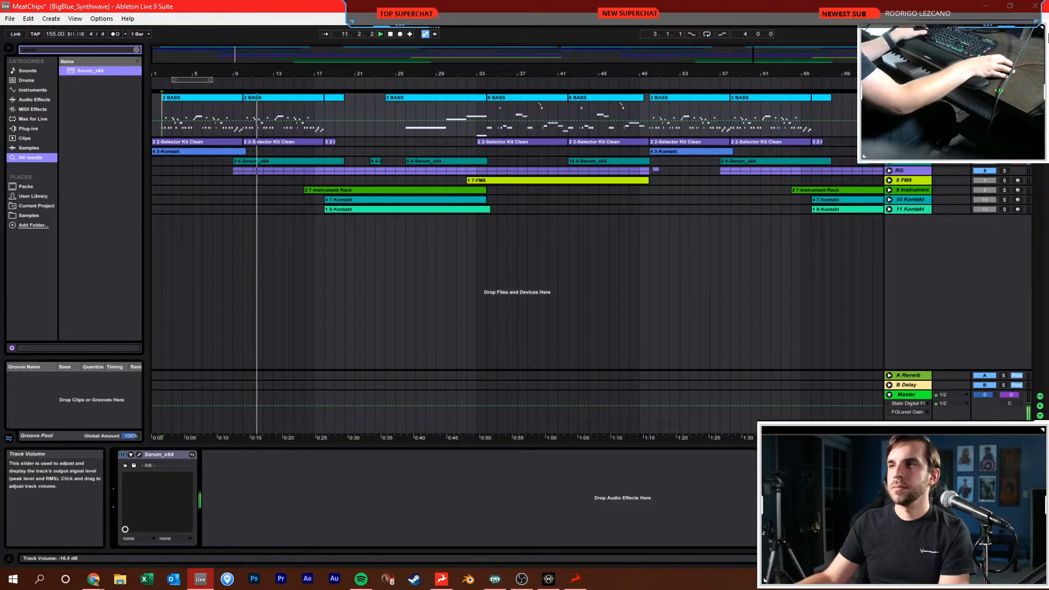
{"action": "left_click", "coordinate": [161, 116]}
{"action": "key", "text": "space"}
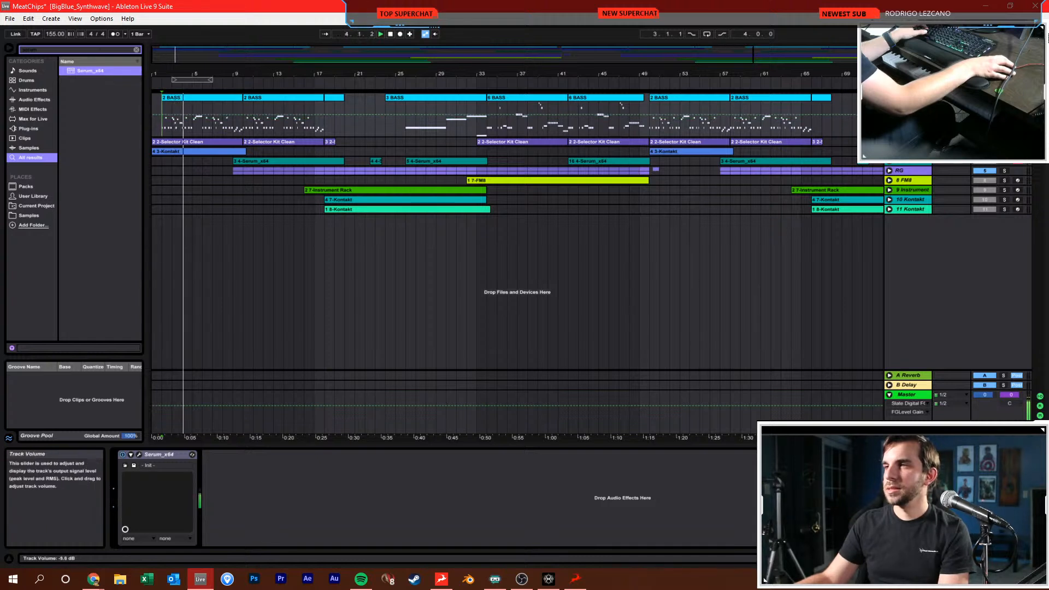
{"action": "key", "text": "space"}
Deactivate the tracks from RG through 11 Kontakt and the IntroBells track
{"action": "left_click", "coordinate": [901, 171]}
{"action": "left_click", "coordinate": [900, 210], "text": "shift"}
{"action": "left_click", "coordinate": [984, 209]}
{"action": "left_click", "coordinate": [984, 151]}
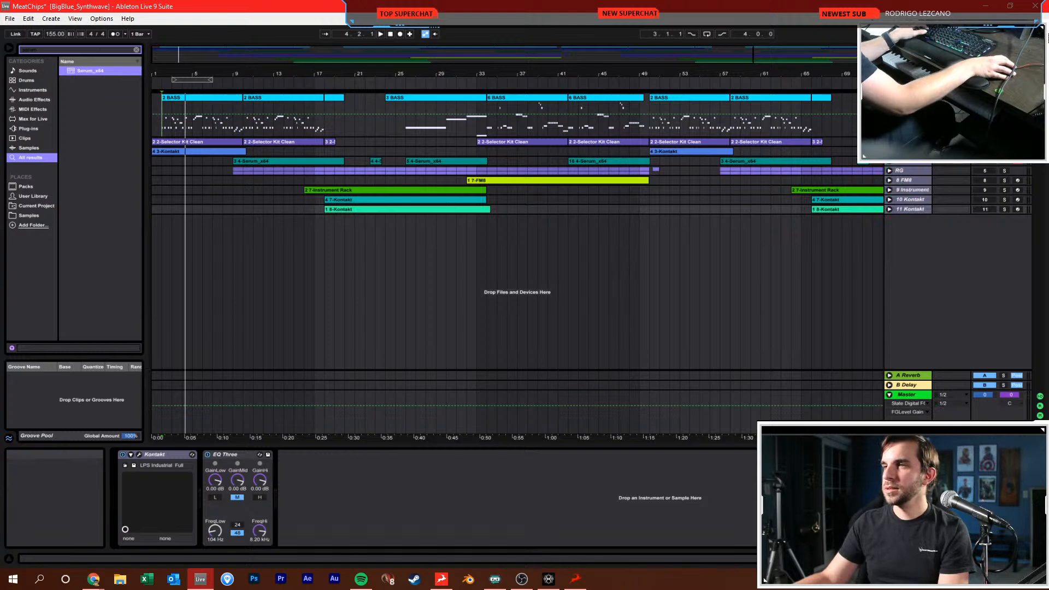
Play the bass with the drums from bar 2, and unfold the drum track to select its first Selector Kit Clean clip
{"action": "left_click", "coordinate": [162, 123]}
{"action": "left_click_drag", "start_coordinate": [178, 75], "coordinate": [178, 111]}
{"action": "key", "text": "space"}
{"action": "left_click", "coordinate": [889, 142]}
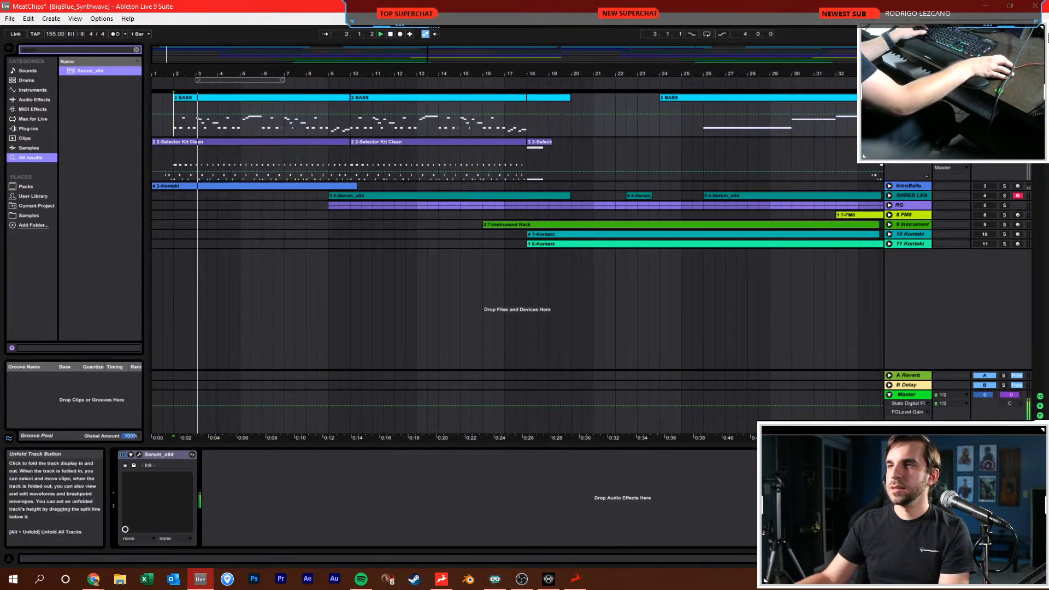
{"action": "left_click", "coordinate": [173, 153]}
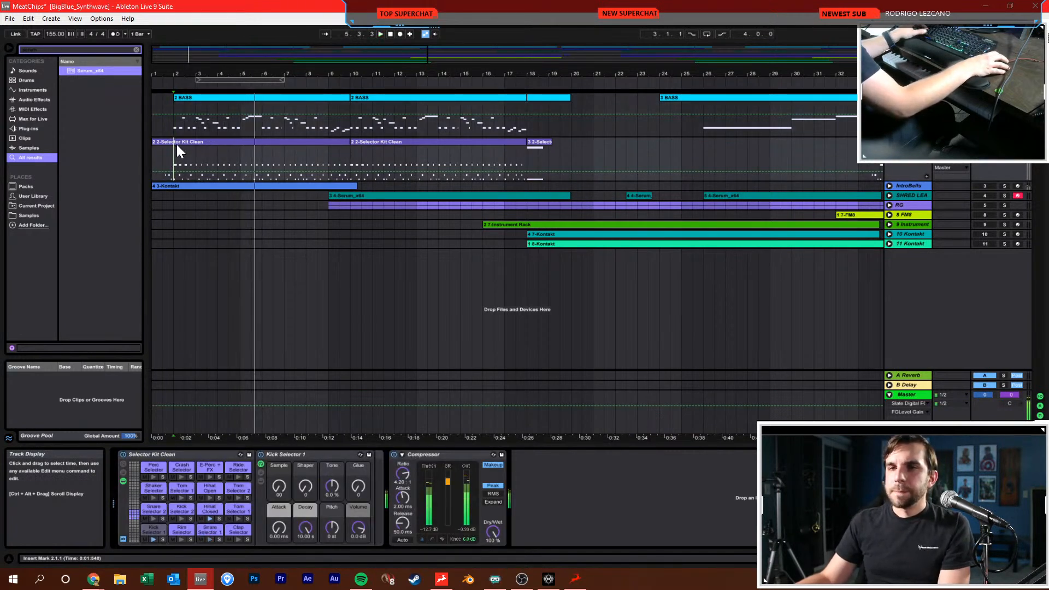
{"action": "left_click", "coordinate": [179, 142]}
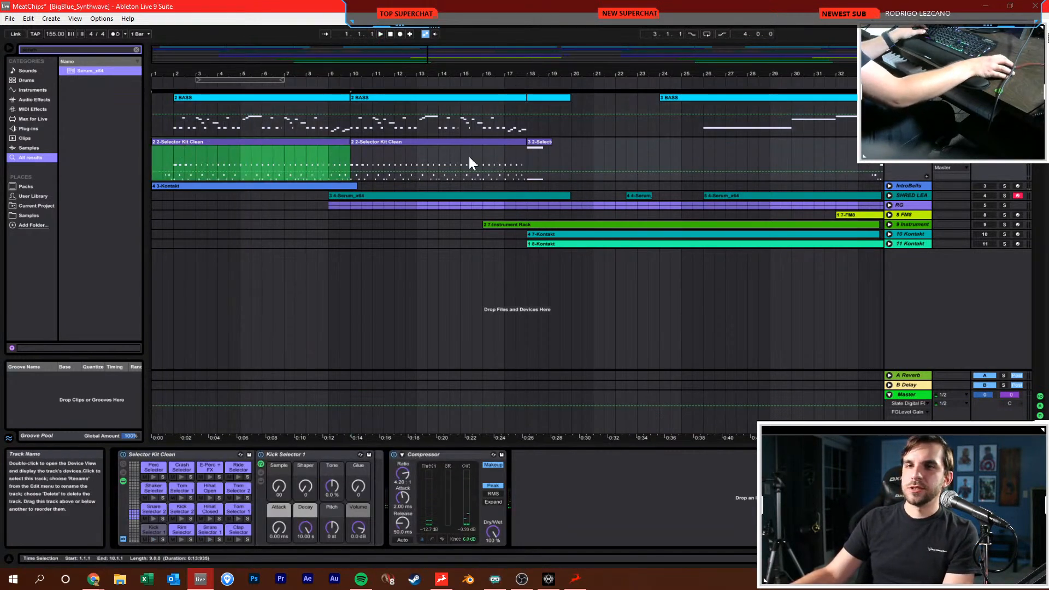
Replace the drum track's Selector Kit Clean with an empty Drum Rack and select its C1 pad
{"action": "left_click", "coordinate": [27, 79]}
{"action": "left_click", "coordinate": [138, 49]}
{"action": "left_click_drag", "start_coordinate": [84, 80], "coordinate": [205, 481]}
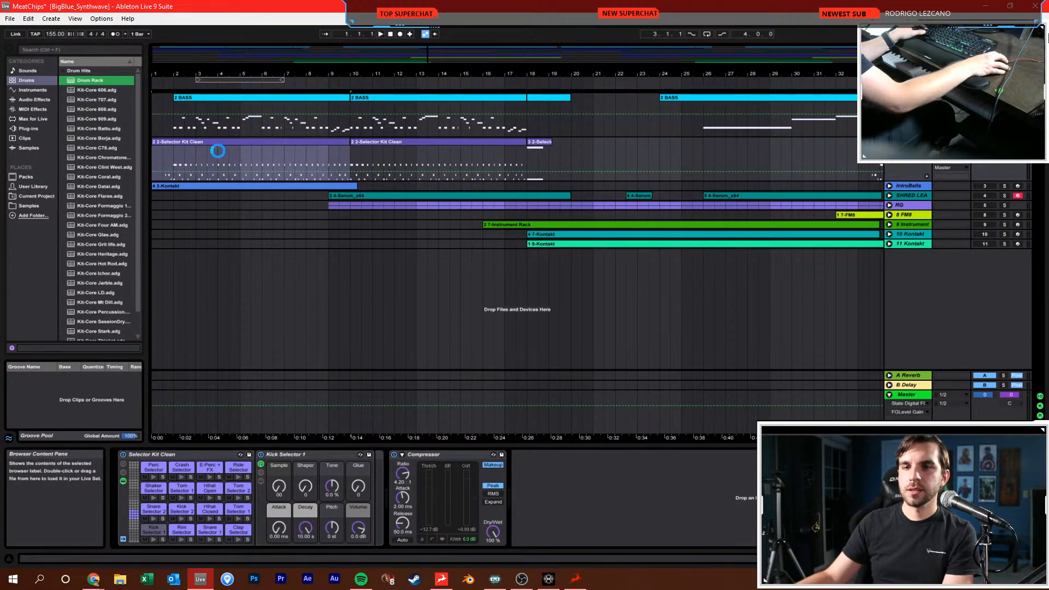
{"action": "left_click", "coordinate": [155, 532]}
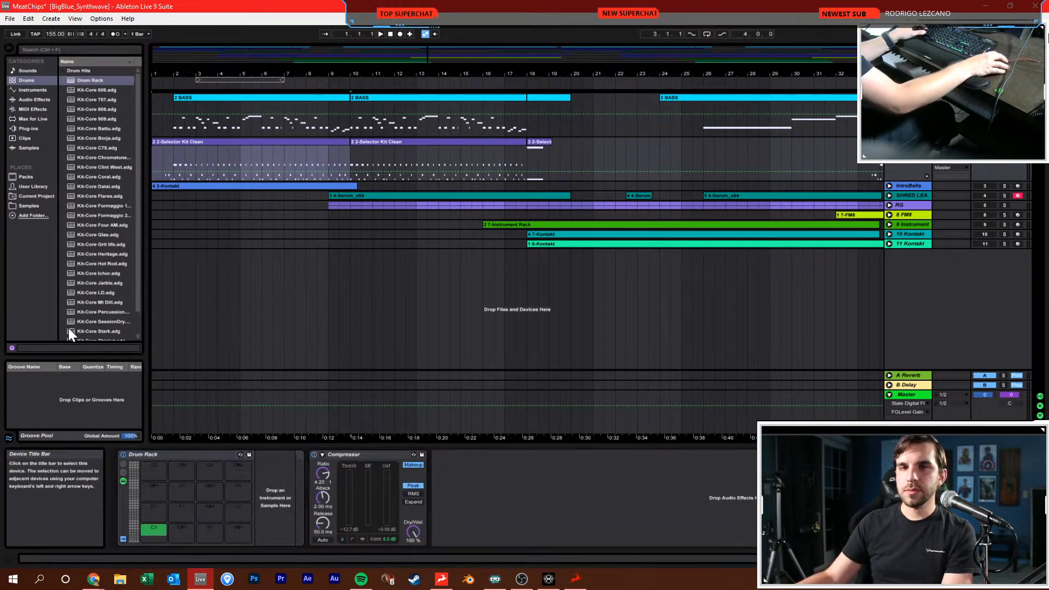
Load Operator onto the Drum Rack's C1 pad and shift the computer keyboard octave to C0–D1 to audition it
{"action": "key", "text": "ctrl+f"}
{"action": "type", "text": "oper"}
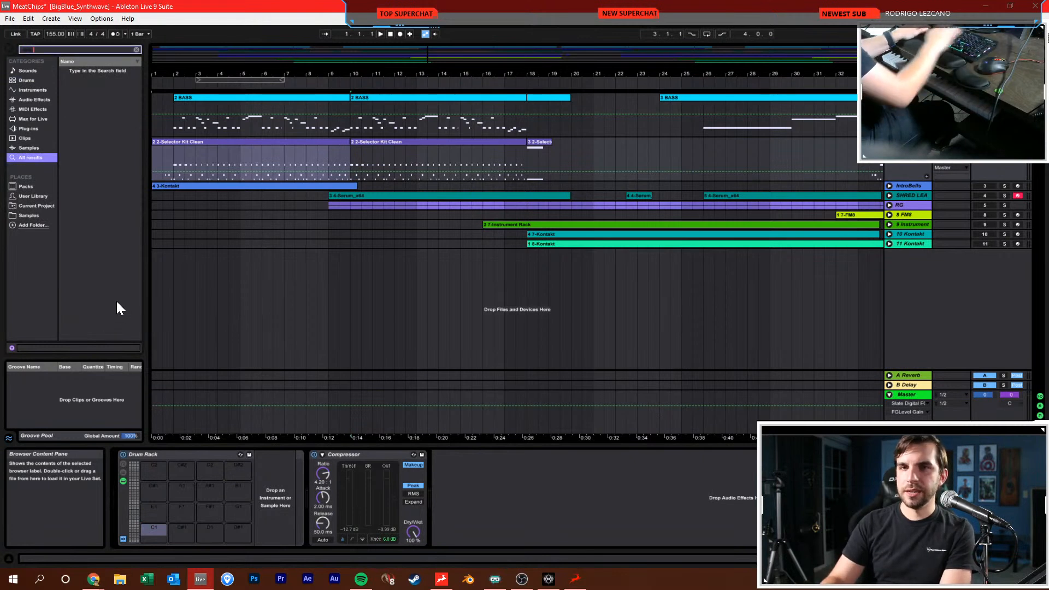
{"action": "left_click_drag", "start_coordinate": [71, 71], "coordinate": [159, 526]}
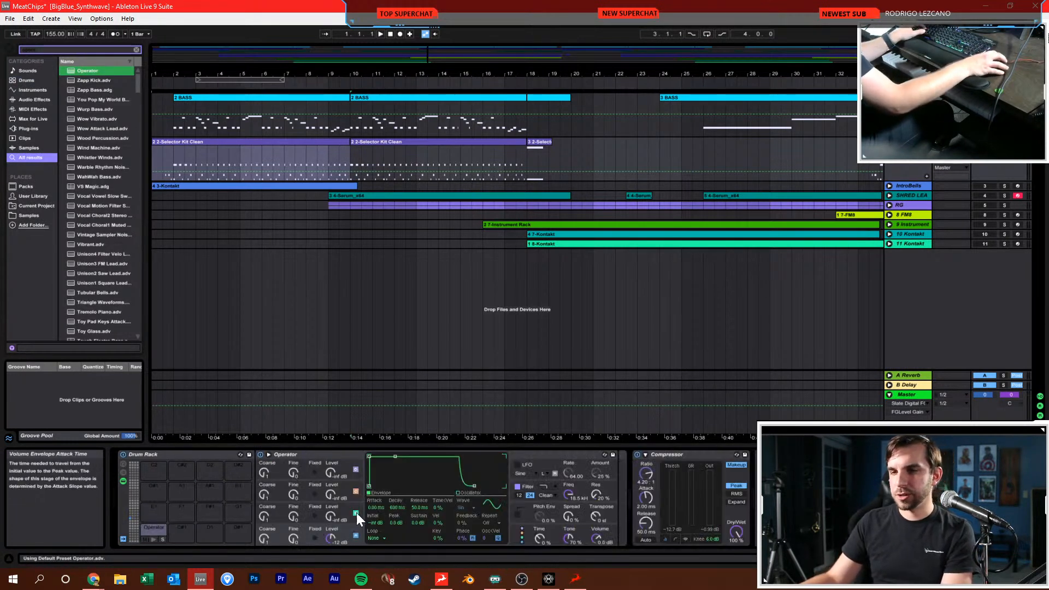
{"action": "left_click", "coordinate": [149, 527]}
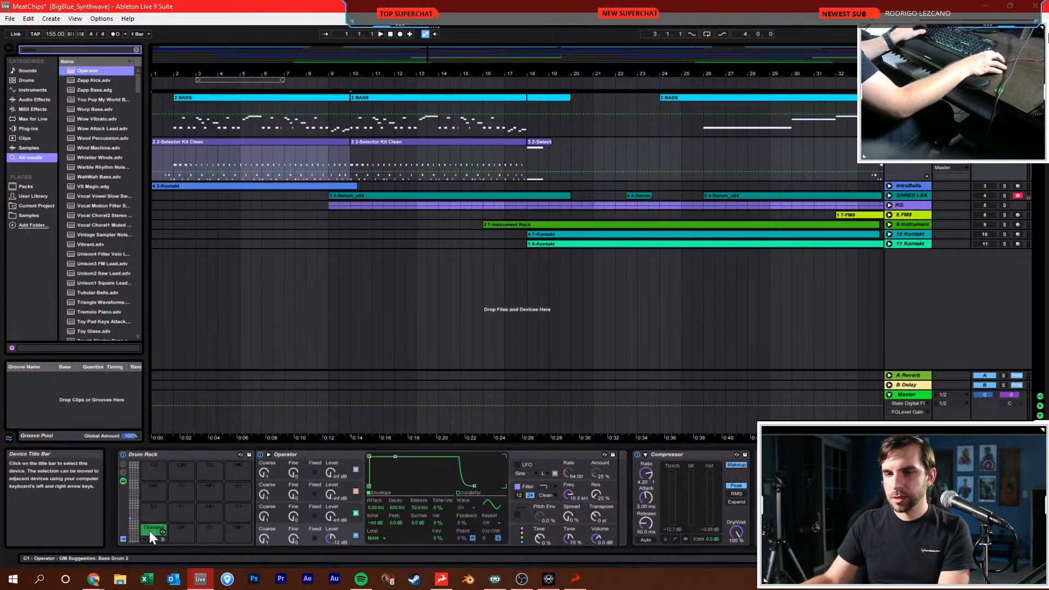
{"action": "key", "text": "z"}
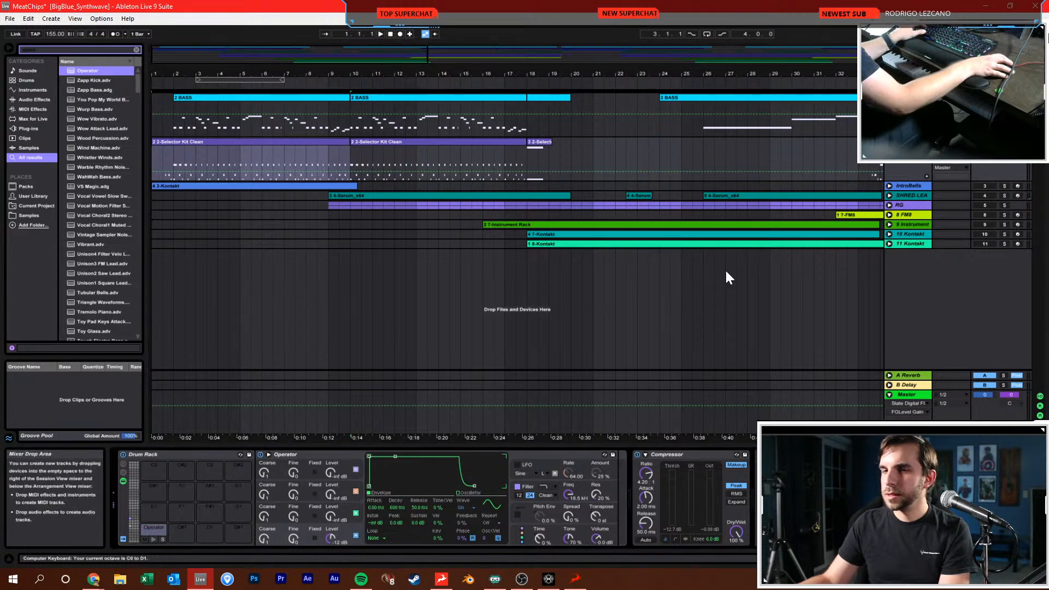
{"action": "key", "text": "x"}
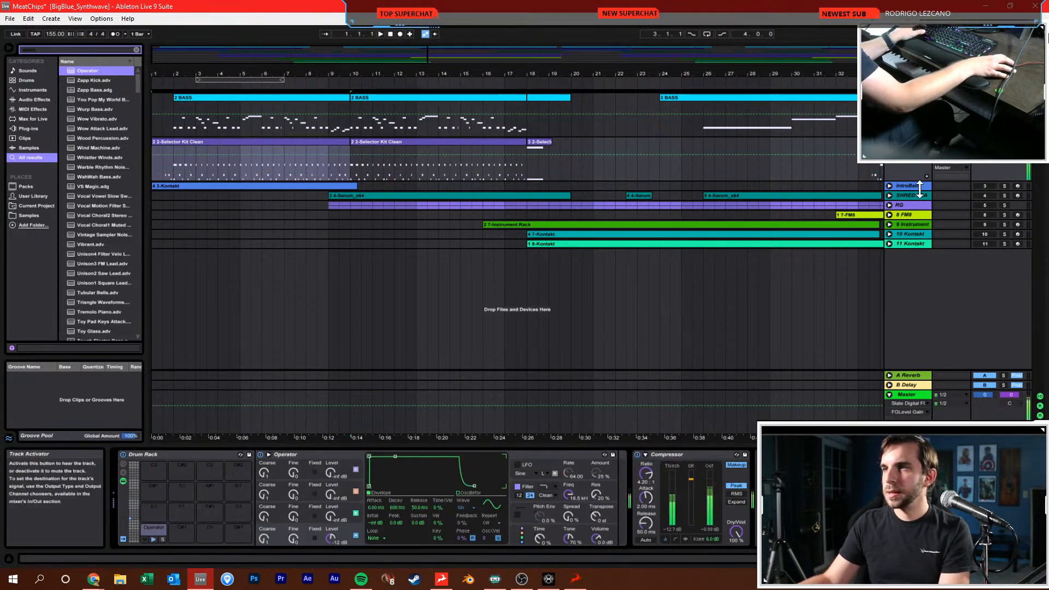
Switch Operator's oscillator A to a lowered fixed frequency and shape its volume envelope into a decay of about 519 ms with no sustain
{"action": "left_click", "coordinate": [313, 539]}
{"action": "left_click_drag", "start_coordinate": [263, 538], "coordinate": [264, 549]}
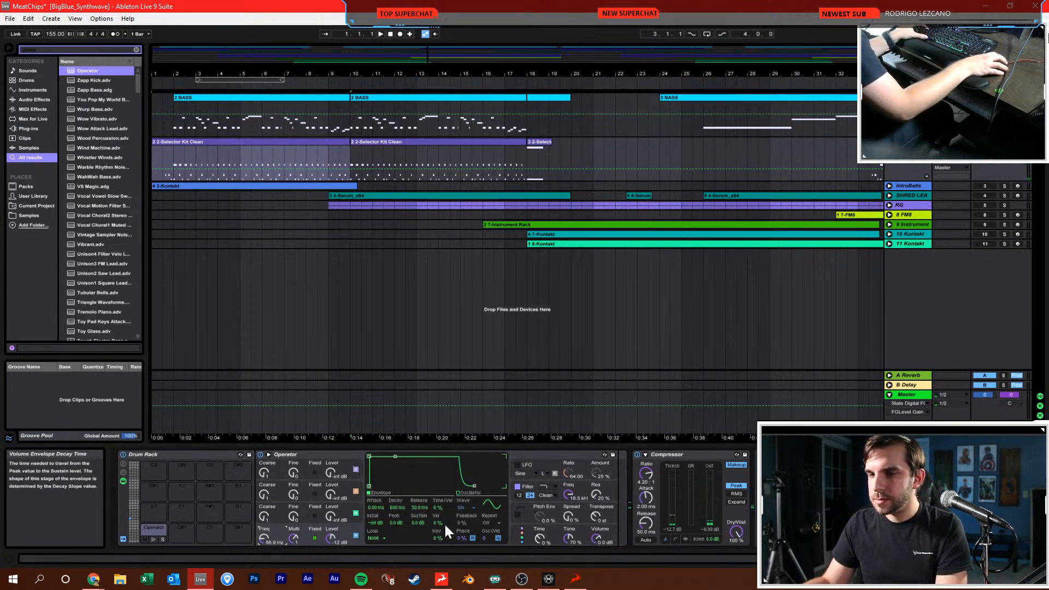
{"action": "left_click_drag", "start_coordinate": [395, 456], "coordinate": [393, 486]}
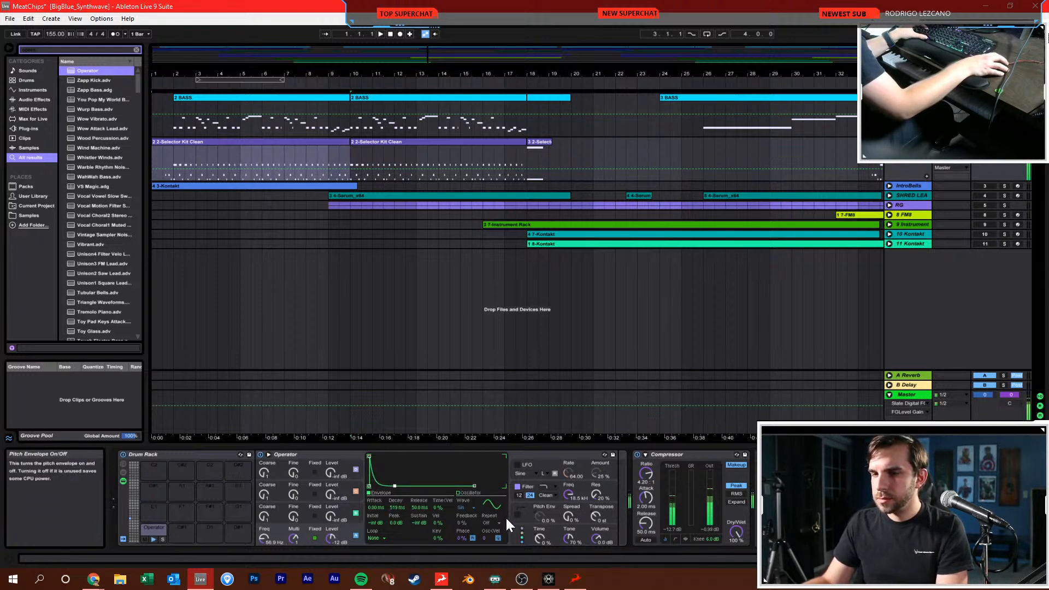
Switch Operator to the parallel algorithm and bring in oscillator B as a noise layer at about -32 dB
{"action": "left_click", "coordinate": [525, 512]}
{"action": "left_click", "coordinate": [341, 508]}
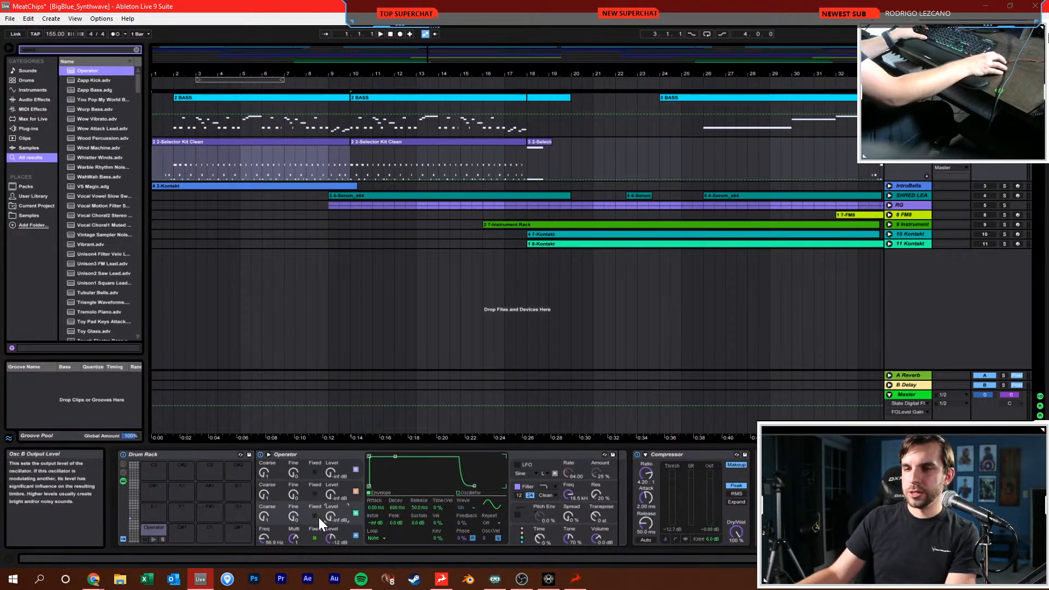
{"action": "left_click", "coordinate": [522, 528]}
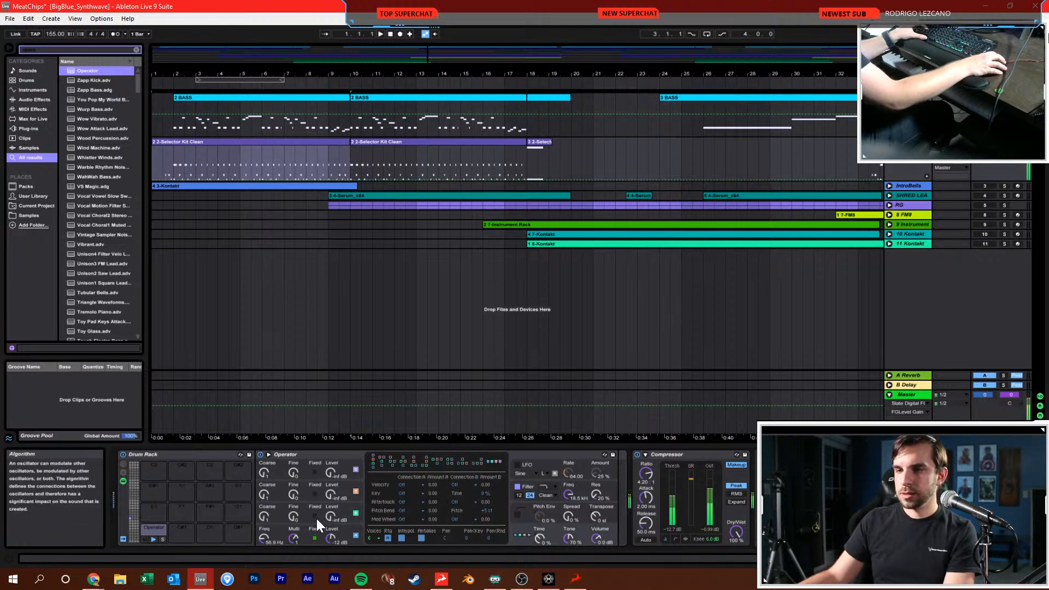
{"action": "left_click_drag", "start_coordinate": [331, 516], "coordinate": [330, 505]}
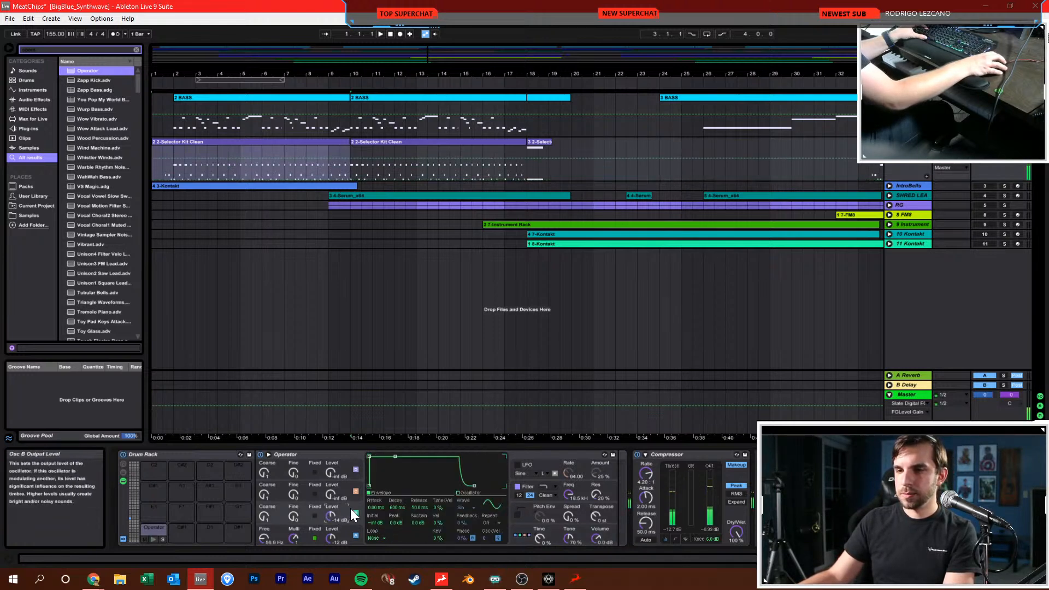
{"action": "left_click", "coordinate": [461, 506]}
{"action": "left_click", "coordinate": [473, 491]}
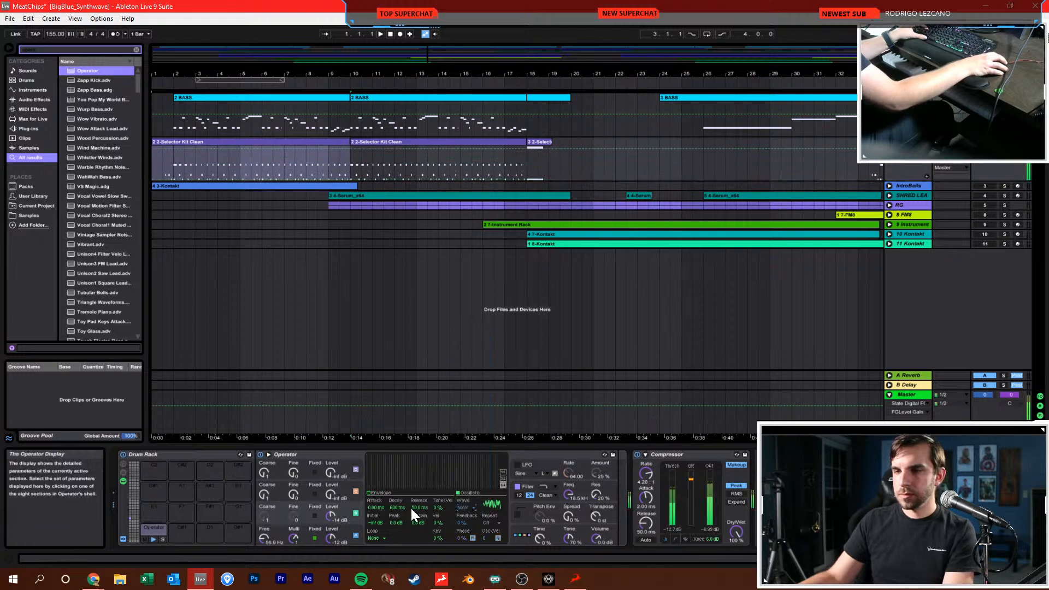
{"action": "left_click_drag", "start_coordinate": [329, 517], "coordinate": [328, 527]}
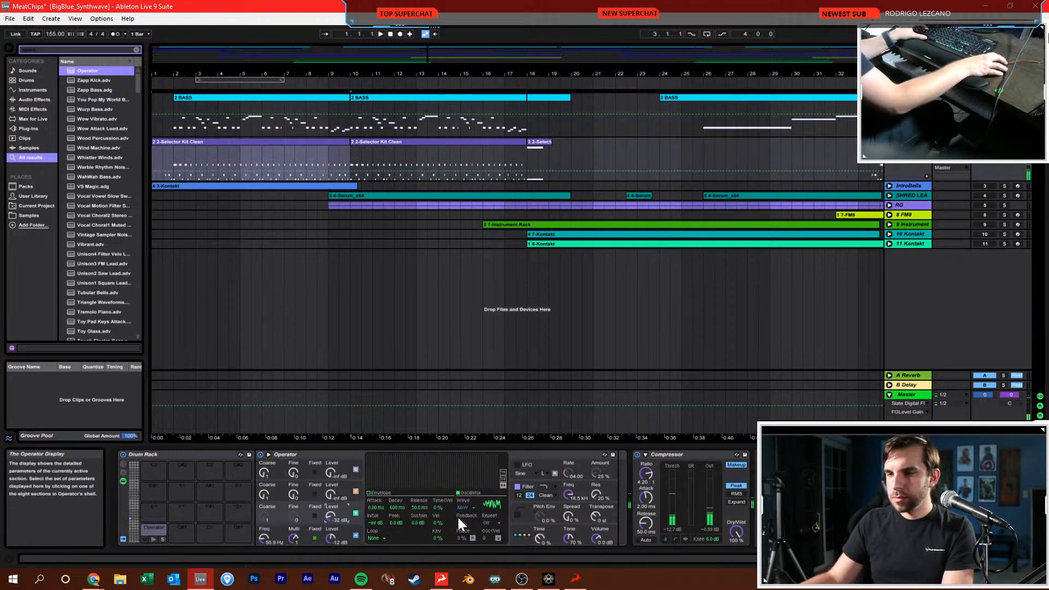
Lower the filter cutoff to about 608 Hz with an envelope decay of about 2.33 s, and raise oscillator B to -24 dB
{"action": "left_click_drag", "start_coordinate": [568, 494], "coordinate": [568, 522]}
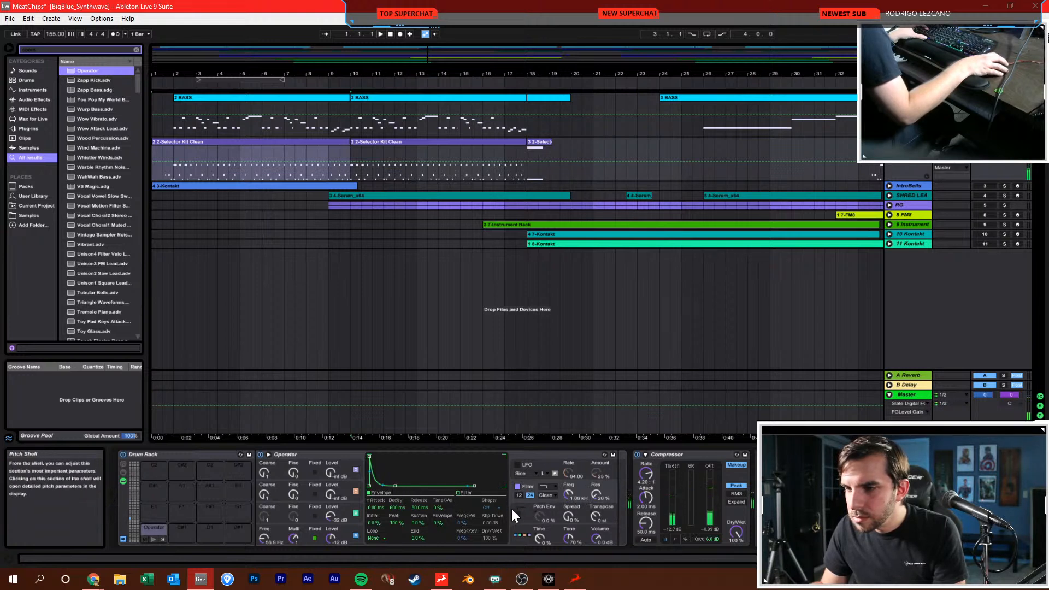
{"action": "left_click", "coordinate": [490, 507]}
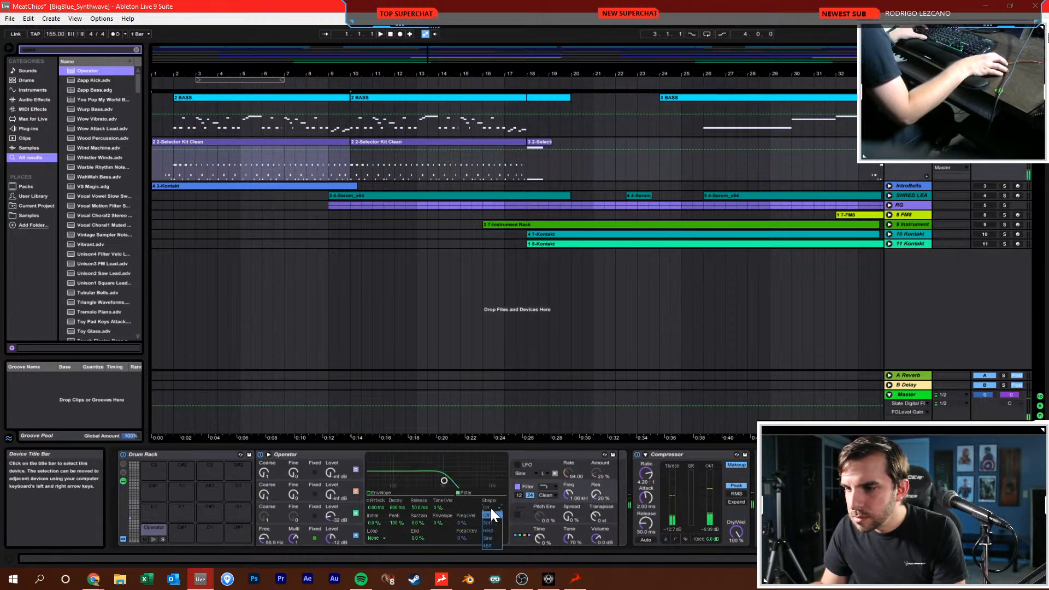
{"action": "mouse_move", "coordinate": [567, 494]}
{"action": "left_mouse_down"}
{"action": "mouse_move", "coordinate": [567, 517]}
{"action": "mouse_move", "coordinate": [568, 479]}
{"action": "left_mouse_up"}
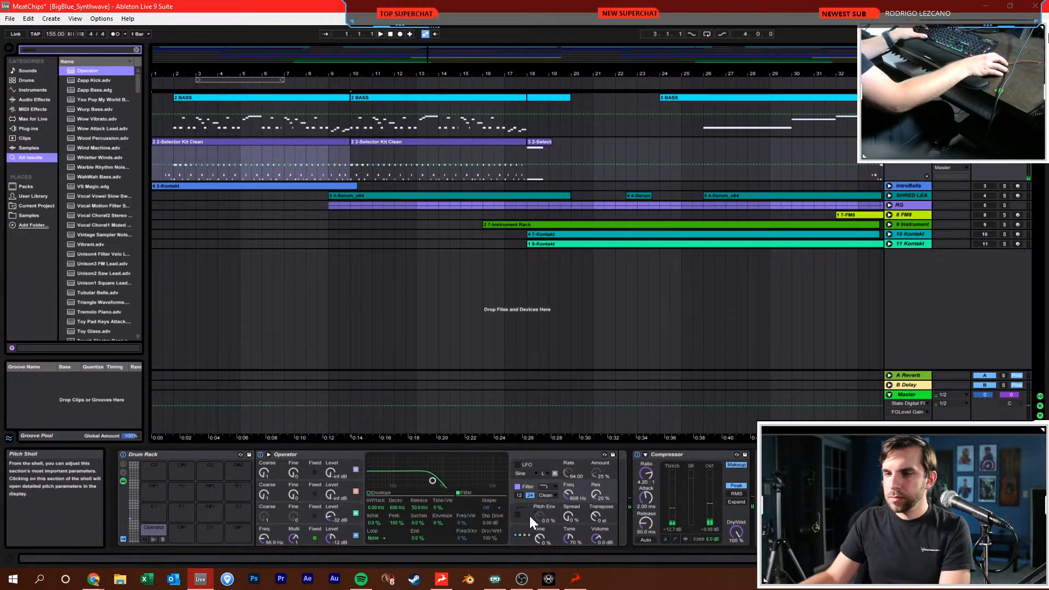
{"action": "left_click", "coordinate": [375, 494]}
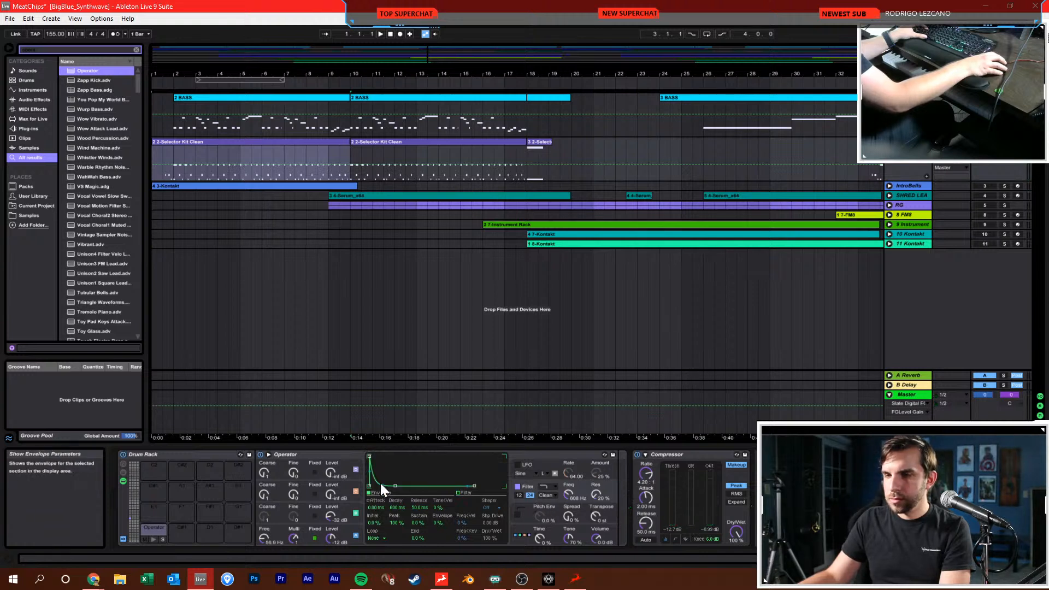
{"action": "mouse_move", "coordinate": [394, 483]}
{"action": "left_mouse_down"}
{"action": "mouse_move", "coordinate": [400, 456]}
{"action": "mouse_move", "coordinate": [400, 486]}
{"action": "left_mouse_up"}
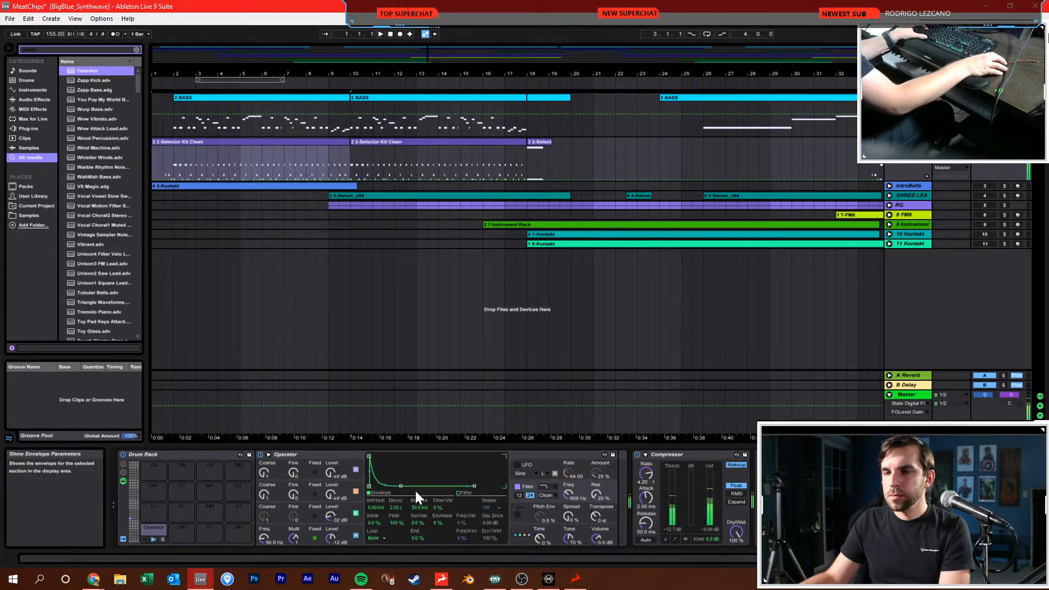
{"action": "left_click_drag", "start_coordinate": [330, 516], "coordinate": [330, 508]}
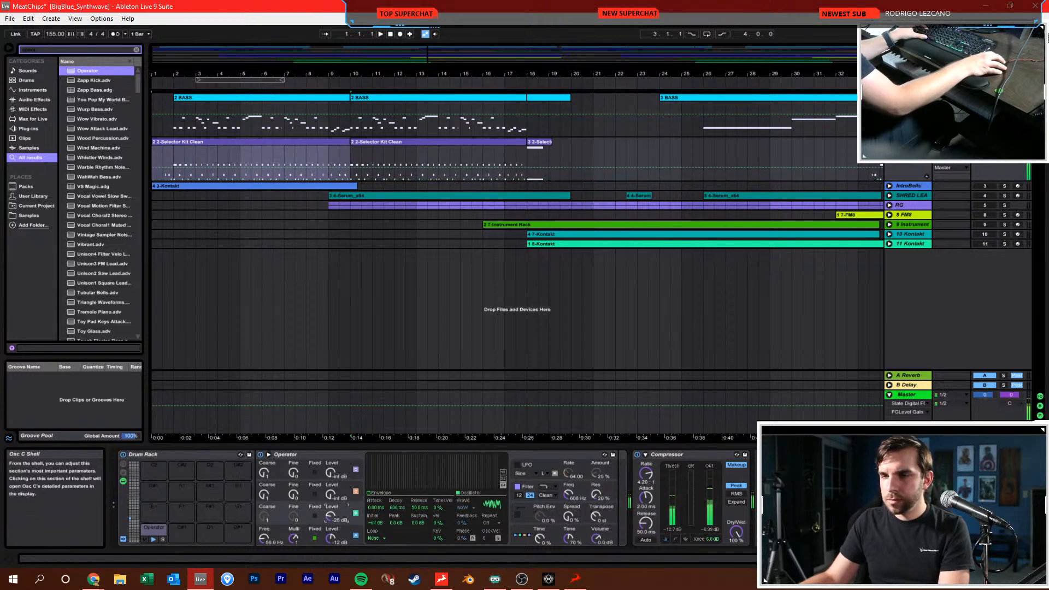
Set the filter envelope to about 687 ms decay and 65% amount, lower the cutoff below 100 Hz, and save the set
{"action": "left_click", "coordinate": [526, 486]}
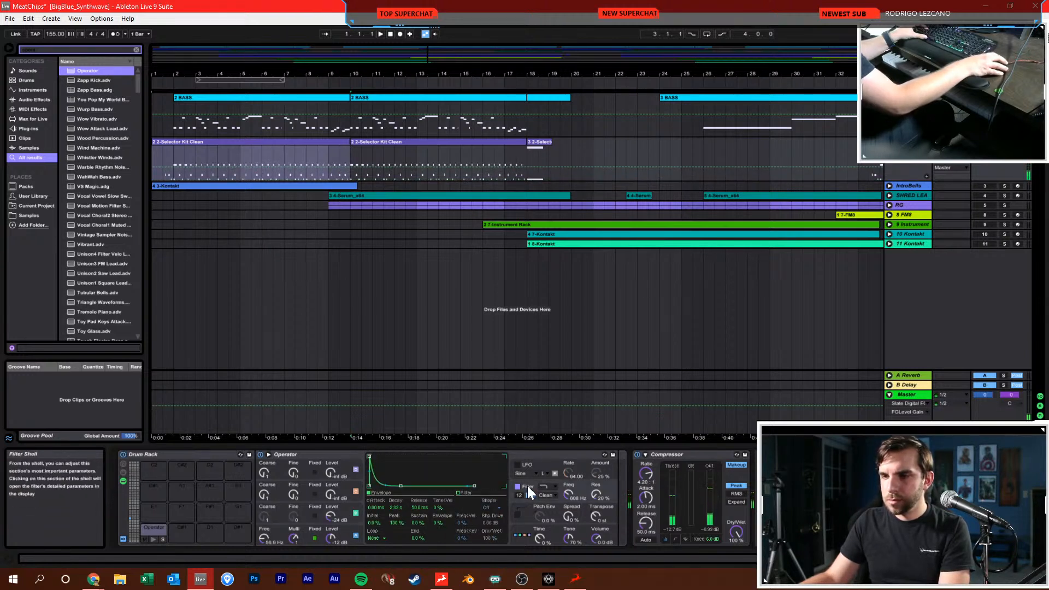
{"action": "left_click_drag", "start_coordinate": [401, 486], "coordinate": [414, 473]}
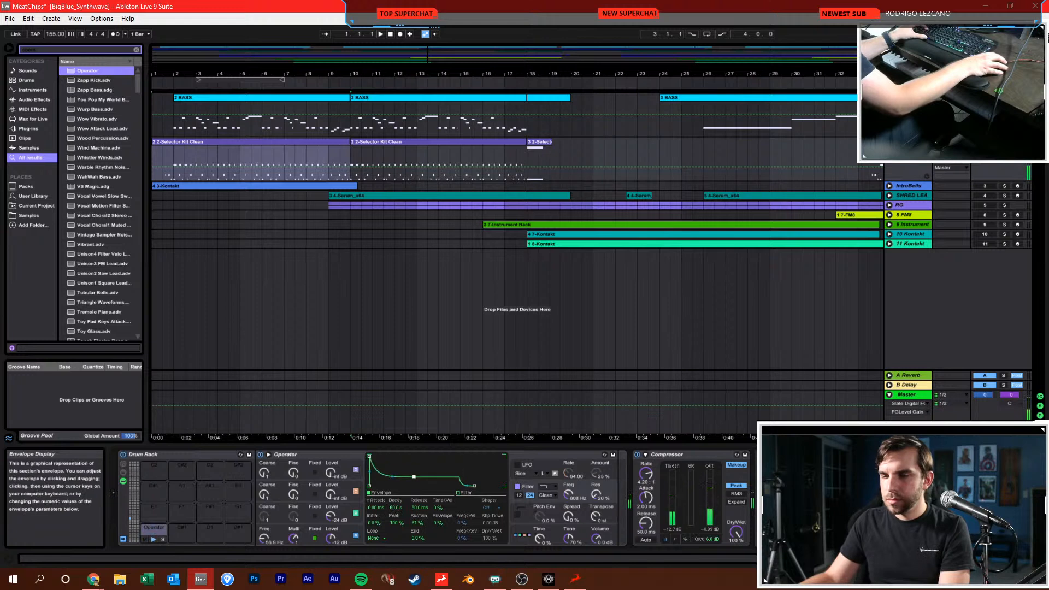
{"action": "left_click_drag", "start_coordinate": [565, 496], "coordinate": [565, 462]}
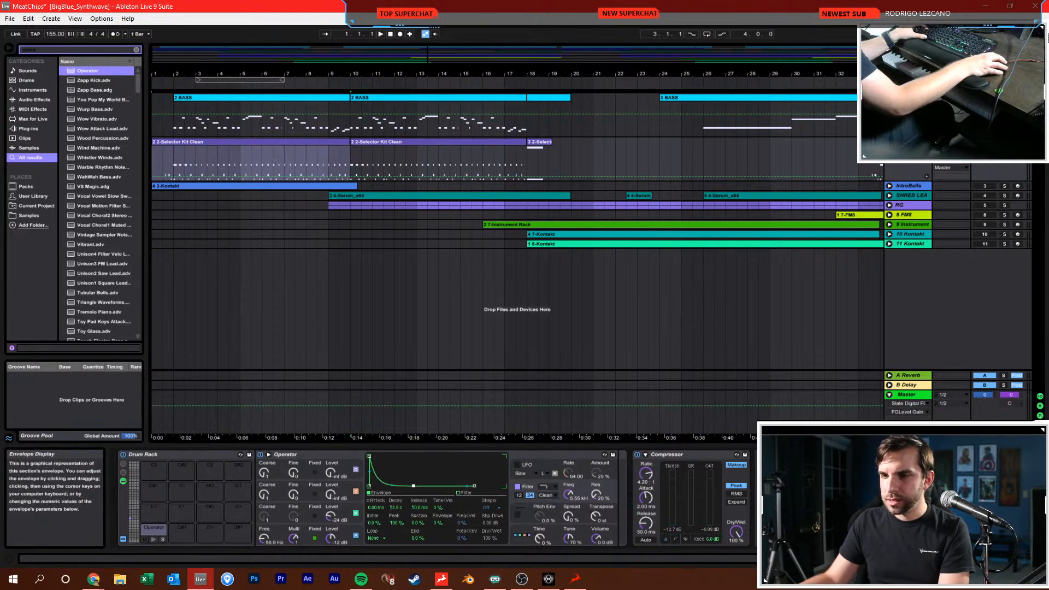
{"action": "left_click_drag", "start_coordinate": [439, 522], "coordinate": [438, 486]}
{"action": "left_click_drag", "start_coordinate": [565, 484], "coordinate": [564, 516]}
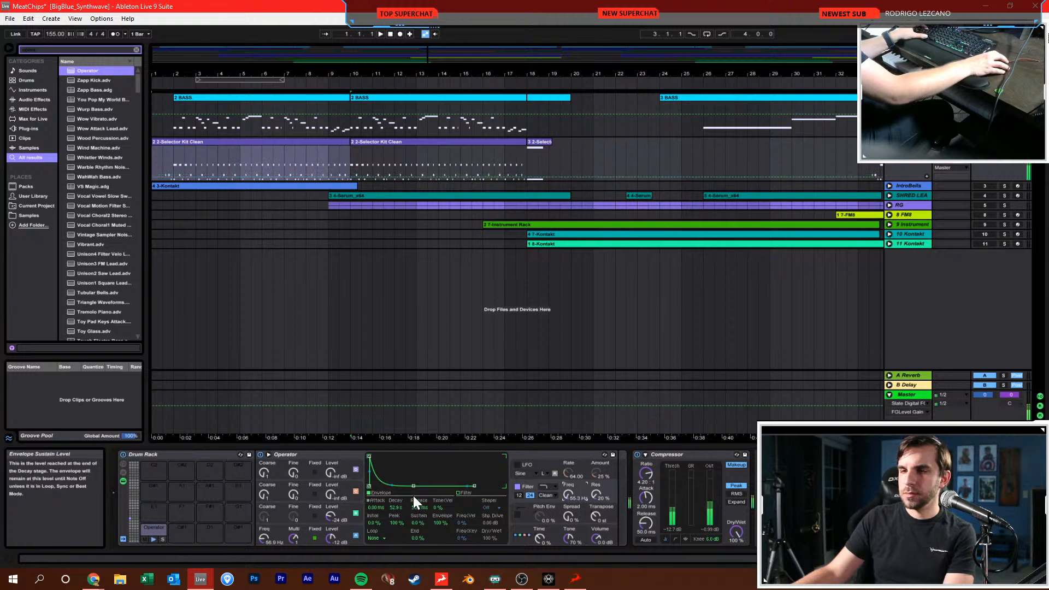
{"action": "left_click_drag", "start_coordinate": [396, 508], "coordinate": [395, 480]}
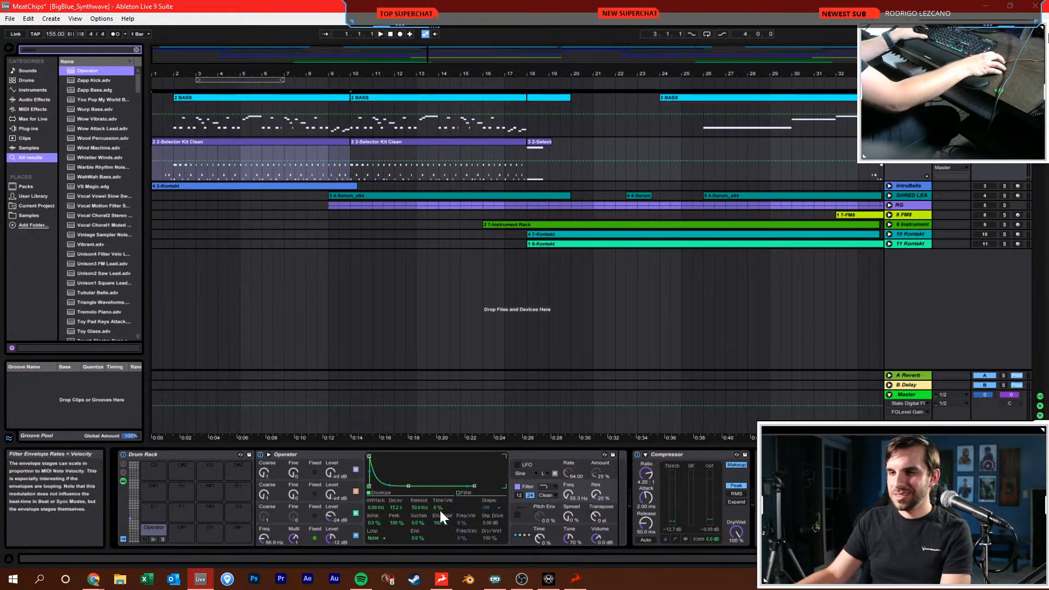
{"action": "left_click_drag", "start_coordinate": [395, 508], "coordinate": [394, 538]}
{"action": "left_click_drag", "start_coordinate": [568, 494], "coordinate": [568, 503]}
{"action": "left_click_drag", "start_coordinate": [440, 523], "coordinate": [439, 534]}
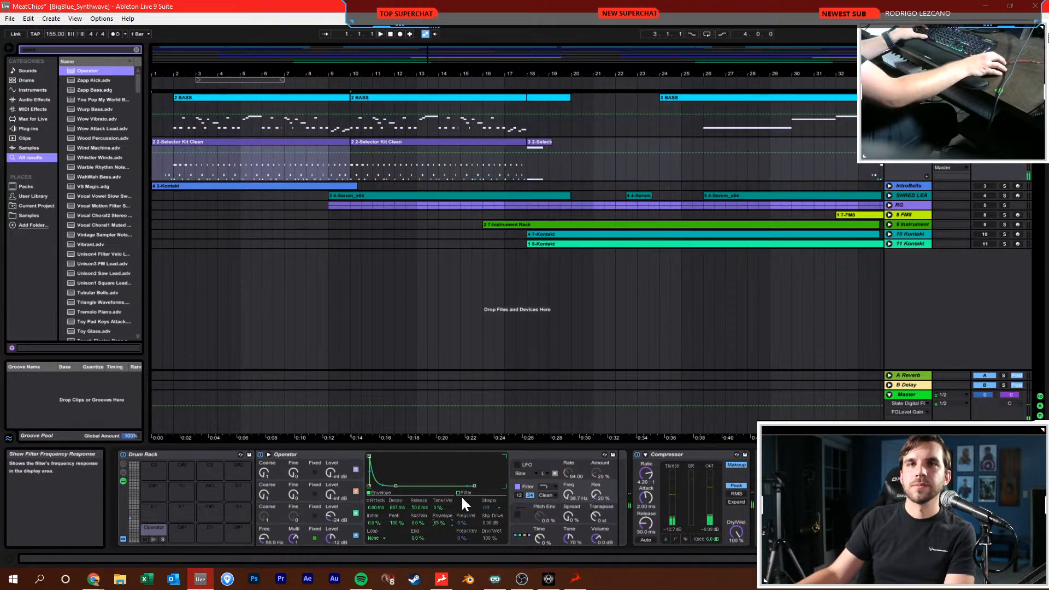
{"action": "key", "text": "ctrl+s"}
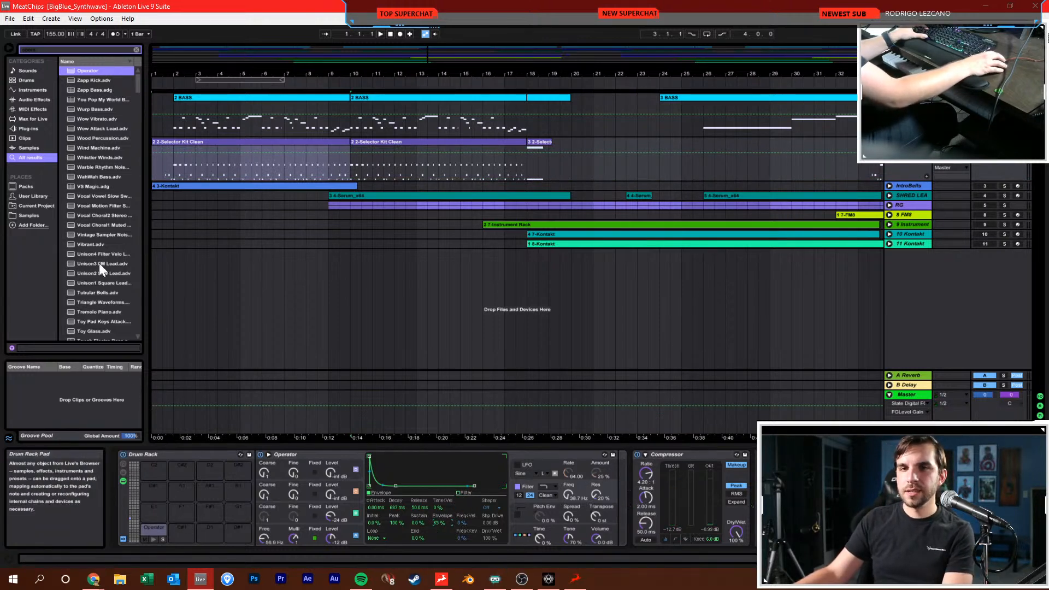
Copy the kick's Operator from the Drum Rack's C1 pad onto the D1 pad
{"action": "left_click", "coordinate": [210, 533]}
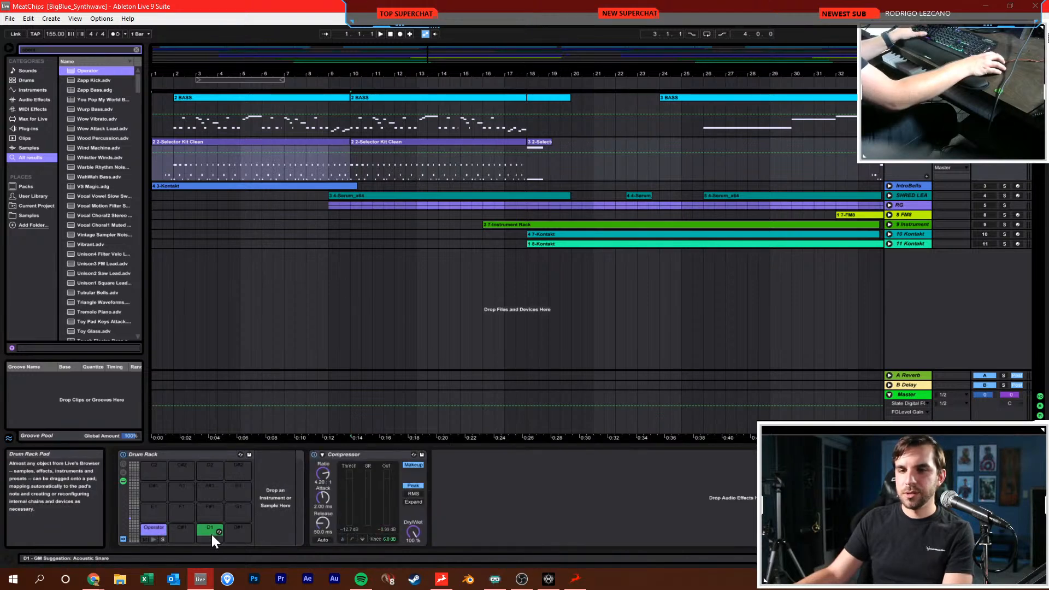
{"action": "left_click", "coordinate": [148, 527]}
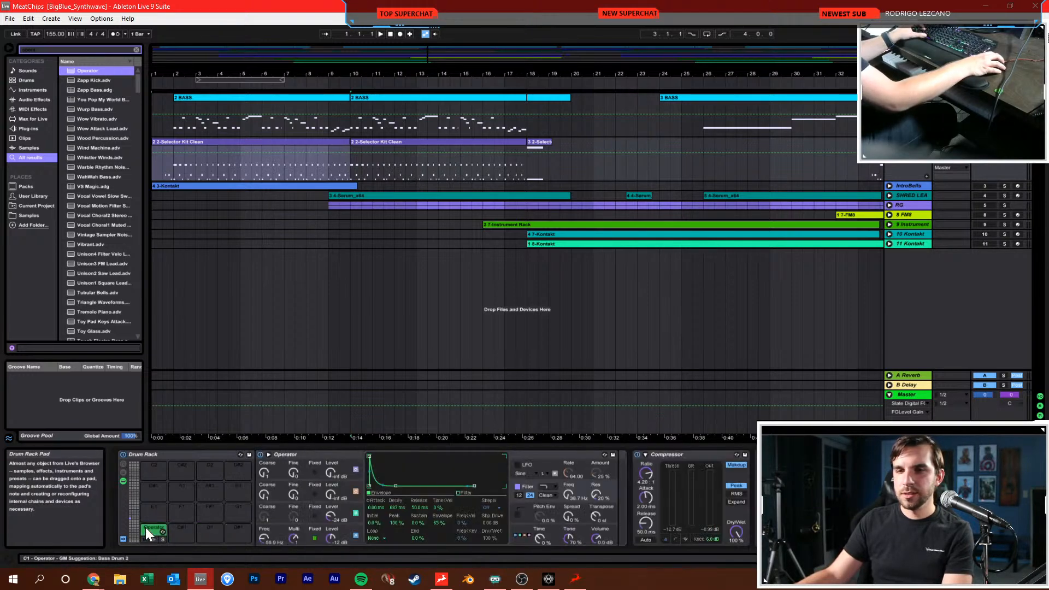
{"action": "left_click", "coordinate": [294, 454]}
{"action": "left_click_drag", "start_coordinate": [293, 454], "coordinate": [209, 529]}
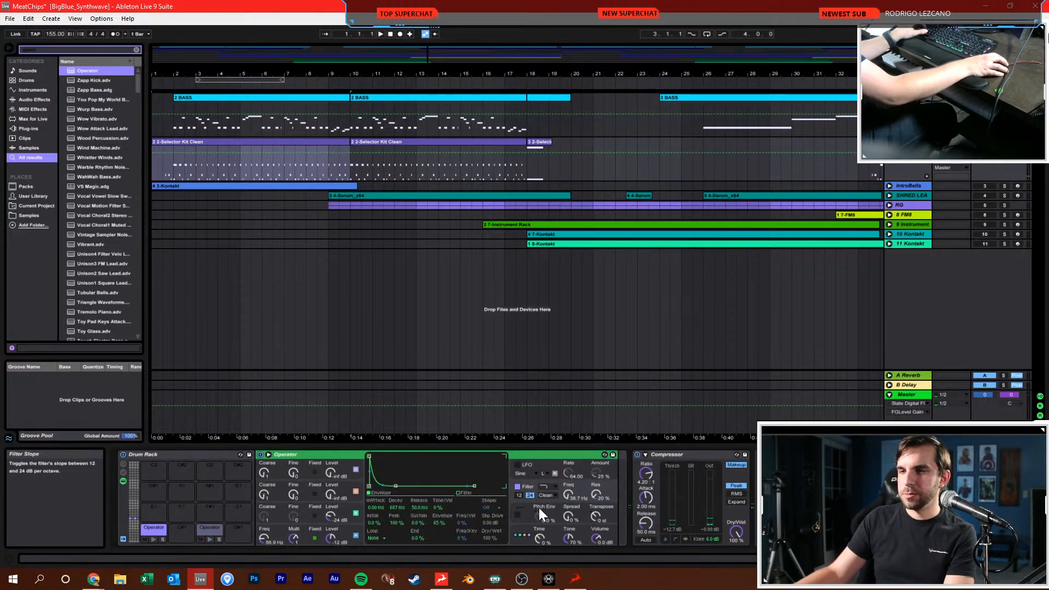
In the D1 Operator, raise the filter cutoff to about 471 Hz and the filter envelope to 1.10 s decay and 72% sustain
{"action": "left_click_drag", "start_coordinate": [571, 494], "coordinate": [571, 463]}
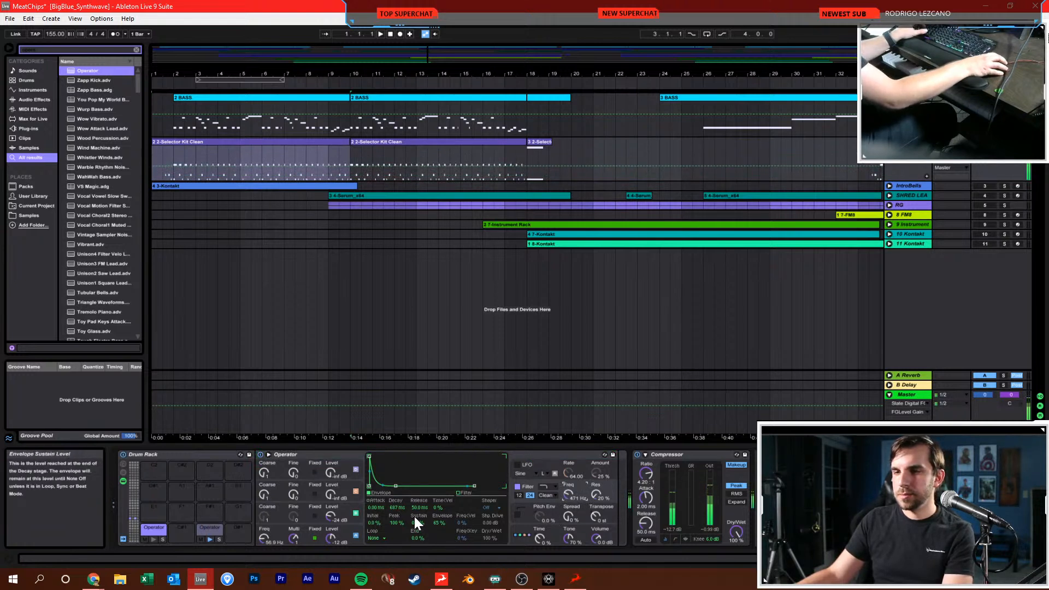
{"action": "left_click_drag", "start_coordinate": [395, 480], "coordinate": [398, 466]}
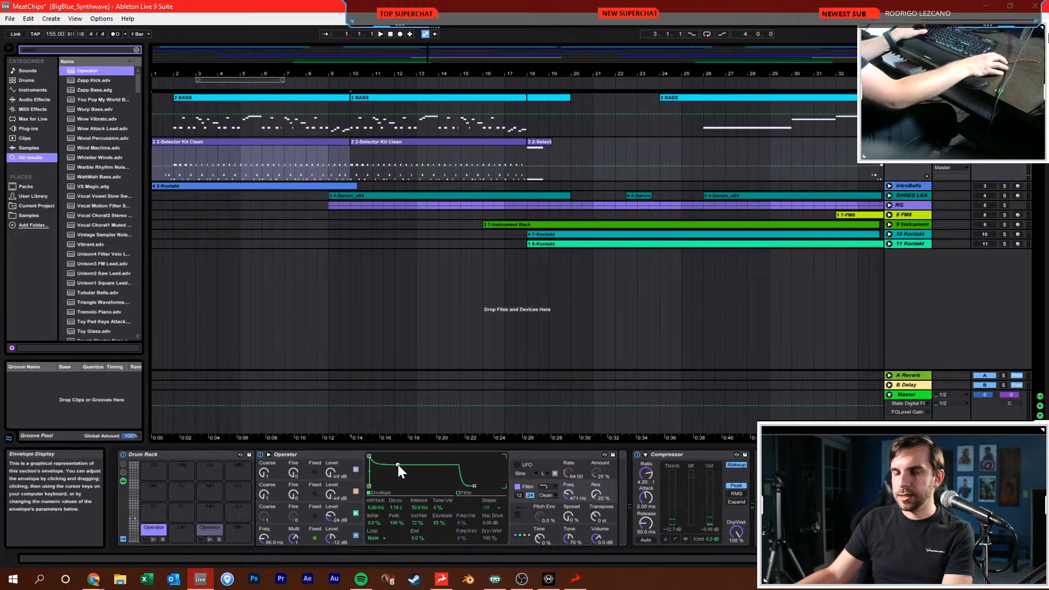
{"action": "left_click", "coordinate": [339, 534]}
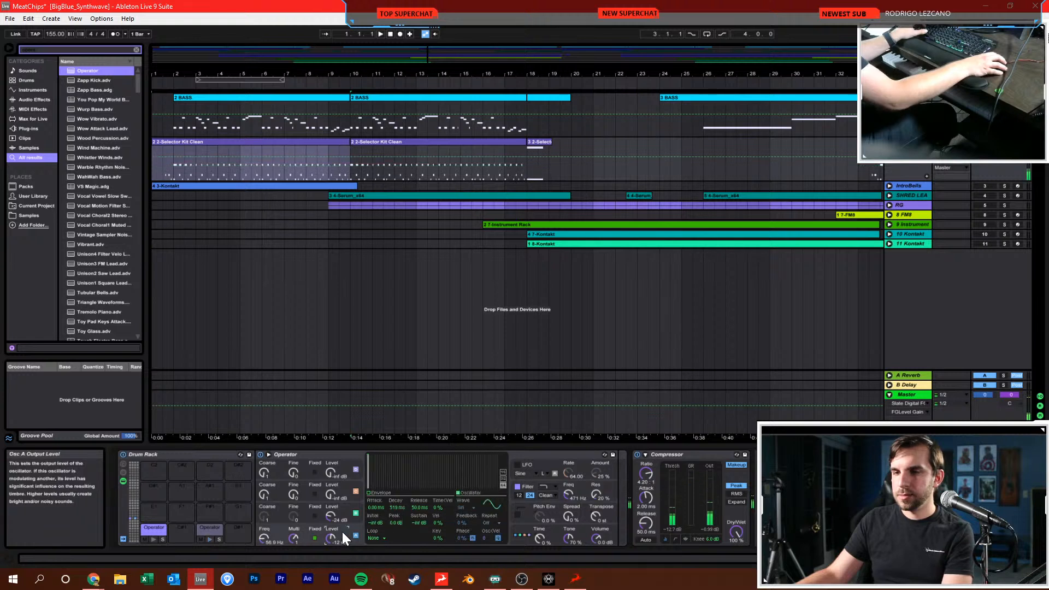
{"action": "left_click", "coordinate": [385, 493]}
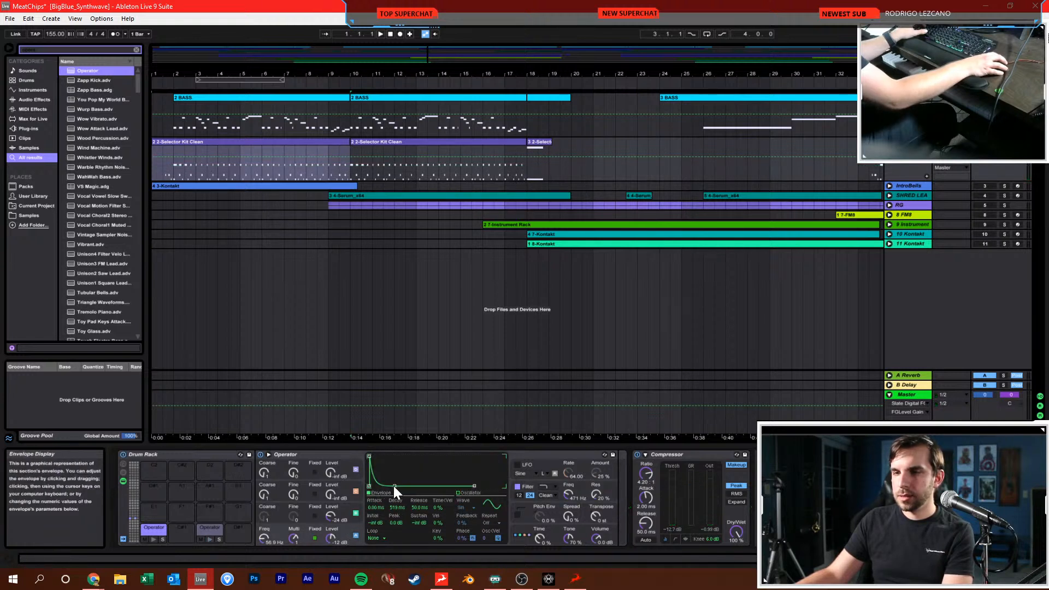
Turn off D1's oscillator A, set oscillator B to about 216 ms decay and -19 dB, and raise the filter cutoff to about 608 Hz
{"action": "left_click", "coordinate": [338, 514]}
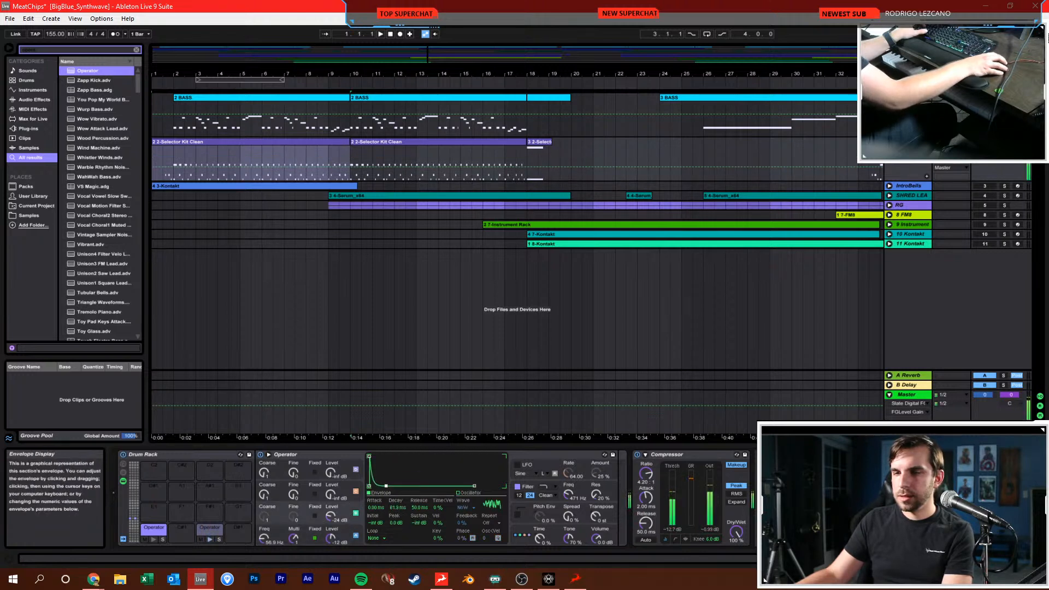
{"action": "left_click", "coordinate": [356, 535]}
{"action": "left_click", "coordinate": [346, 508]}
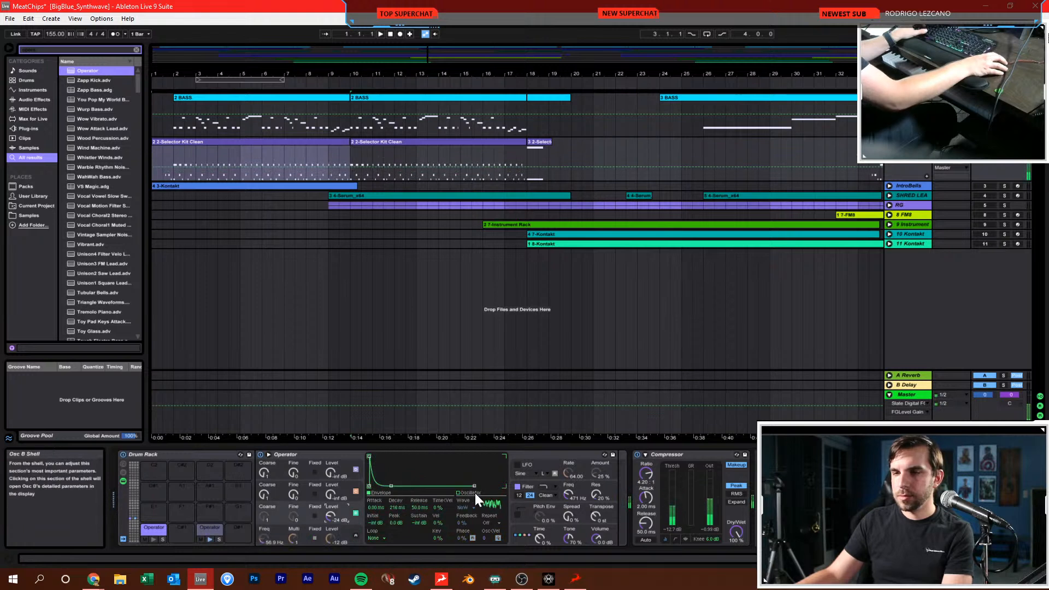
{"action": "left_click_drag", "start_coordinate": [564, 495], "coordinate": [564, 487]}
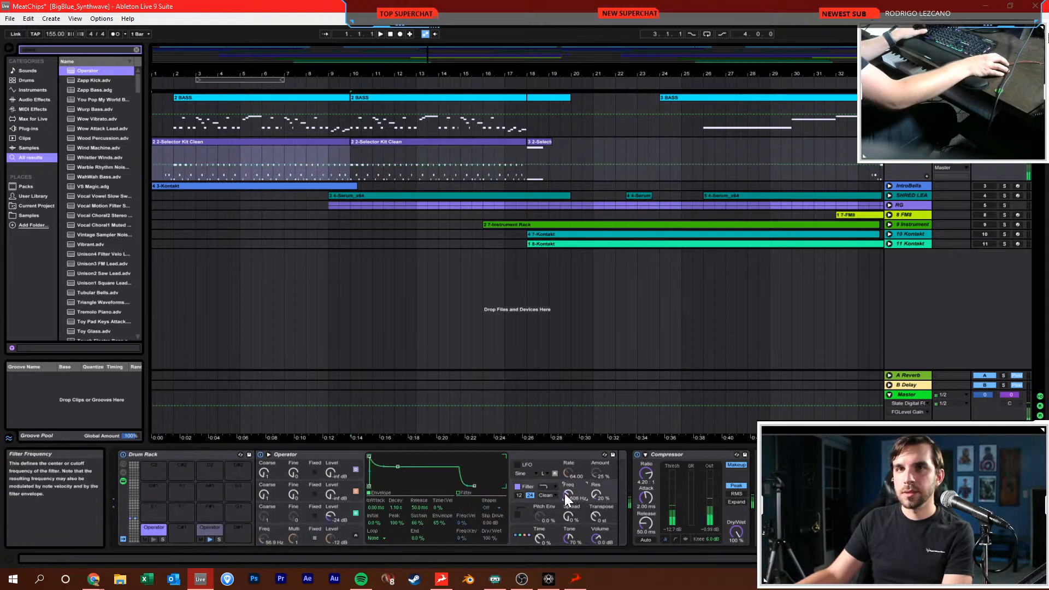
{"action": "left_click", "coordinate": [331, 517]}
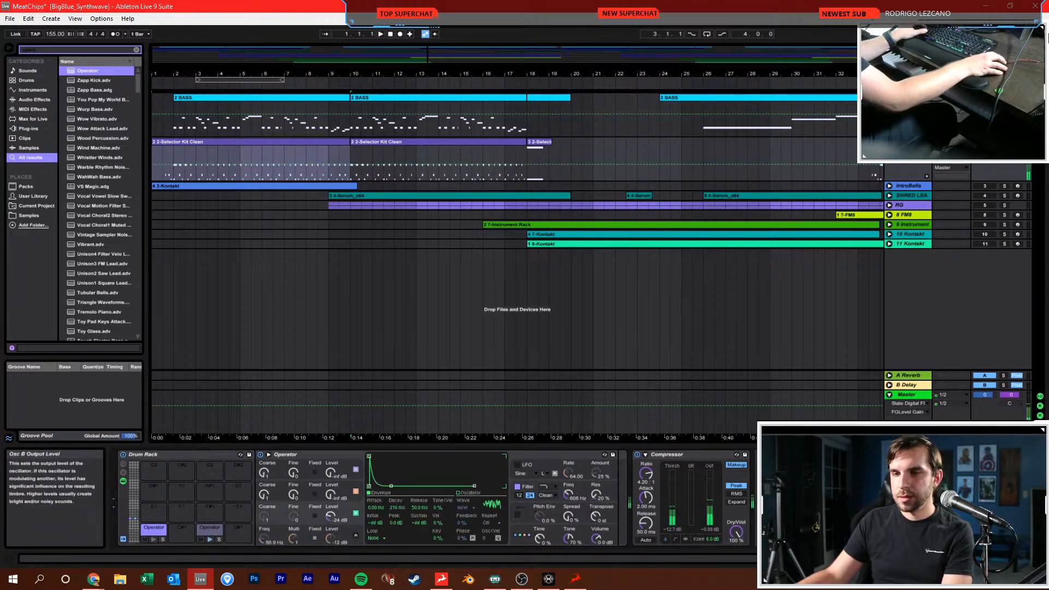
{"action": "left_click_drag", "start_coordinate": [331, 516], "coordinate": [331, 514]}
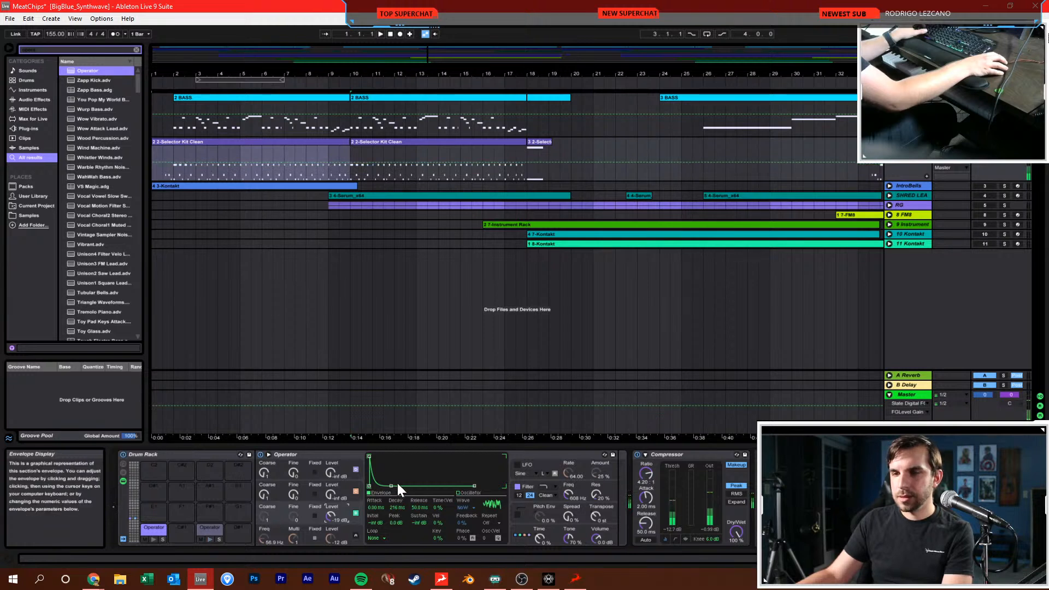
Reactivate D1's oscillator A with the looped noise waveform, readjust its level, and return to the C1 kick pad for comparison
{"action": "left_click", "coordinate": [352, 532]}
{"action": "left_click", "coordinate": [465, 508]}
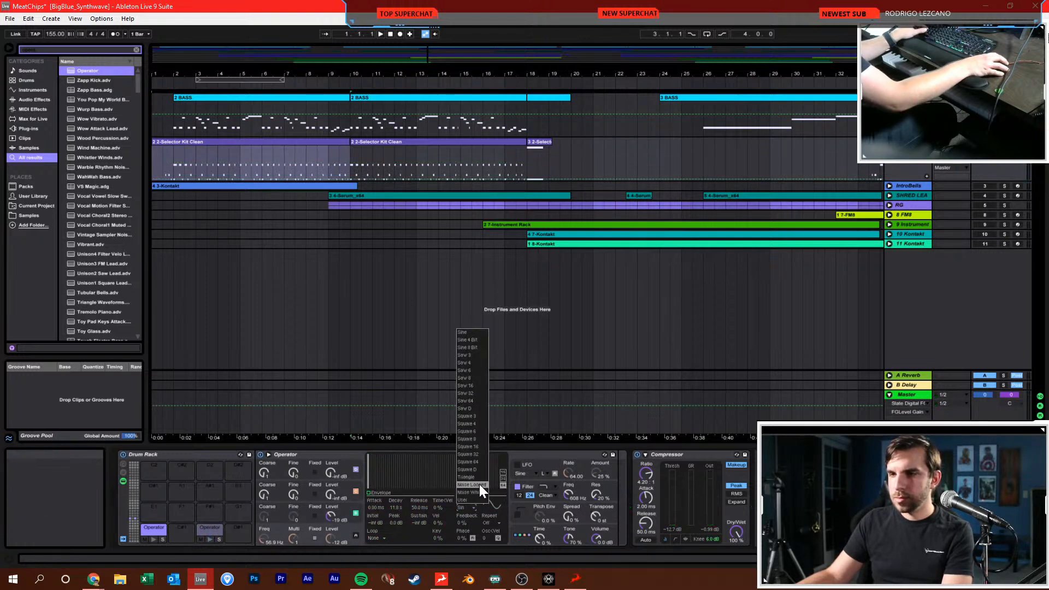
{"action": "left_click", "coordinate": [479, 484]}
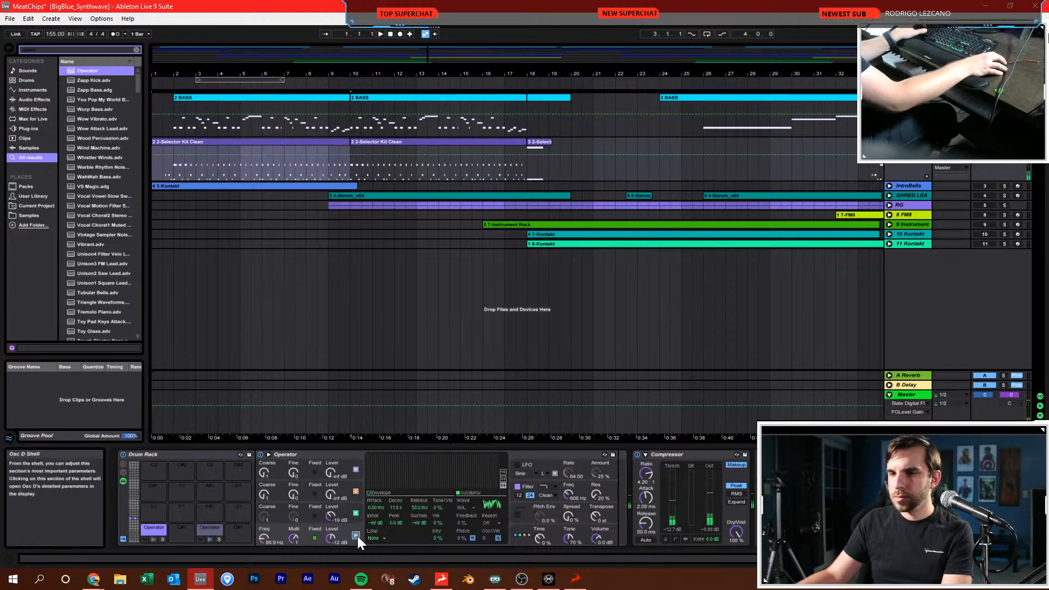
{"action": "left_click_drag", "start_coordinate": [331, 538], "coordinate": [331, 563]}
{"action": "left_click", "coordinate": [369, 490]}
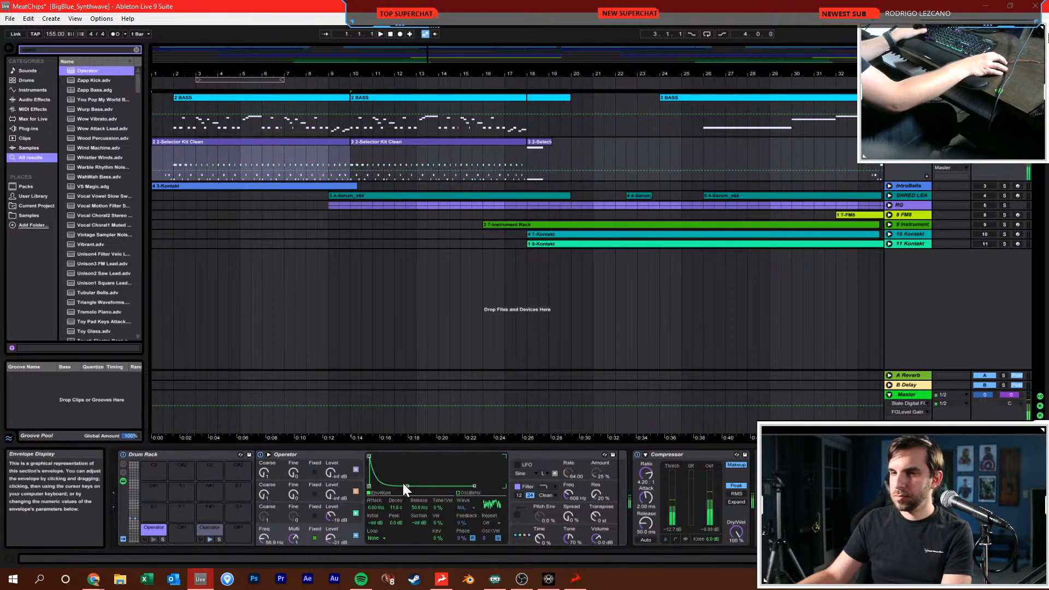
{"action": "left_click_drag", "start_coordinate": [332, 536], "coordinate": [333, 518]}
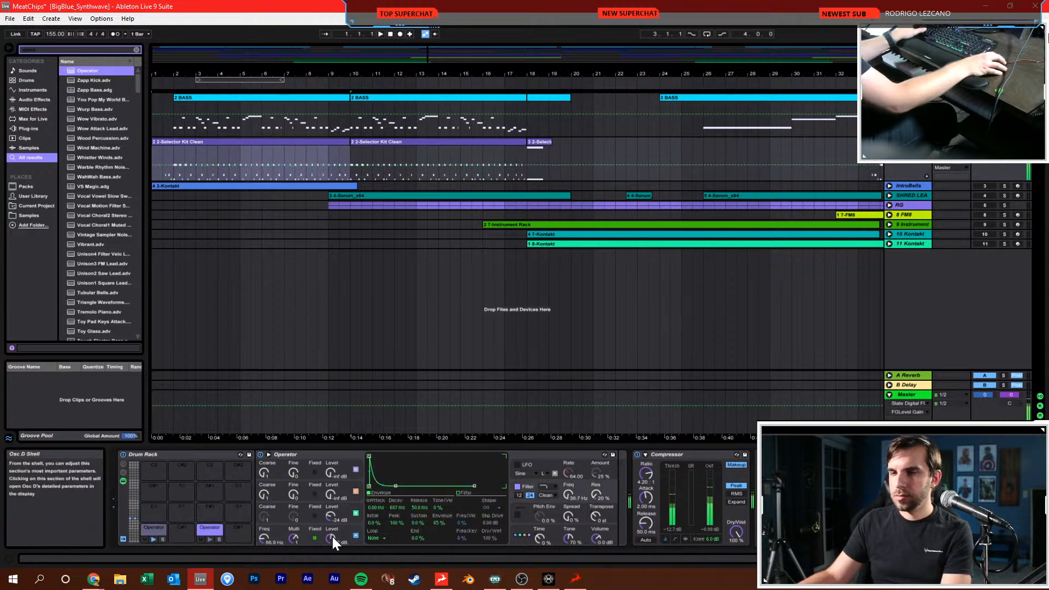
{"action": "left_click", "coordinate": [153, 535]}
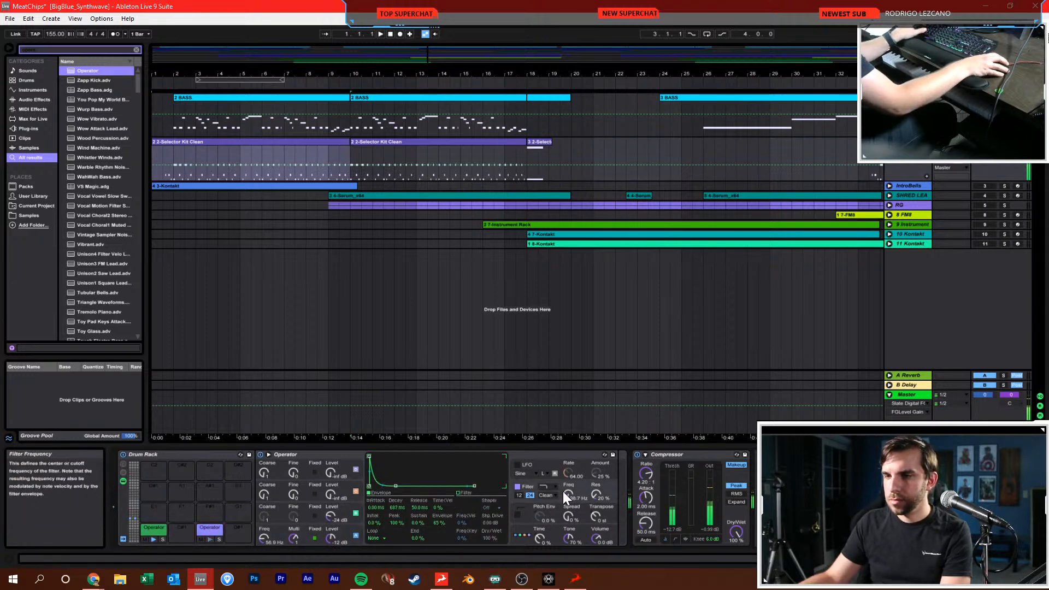
Readjust the D1 Operator's filter cutoff to about 108 Hz and raise its filter envelope sustain to 79%
{"action": "left_click_drag", "start_coordinate": [566, 492], "coordinate": [566, 468]}
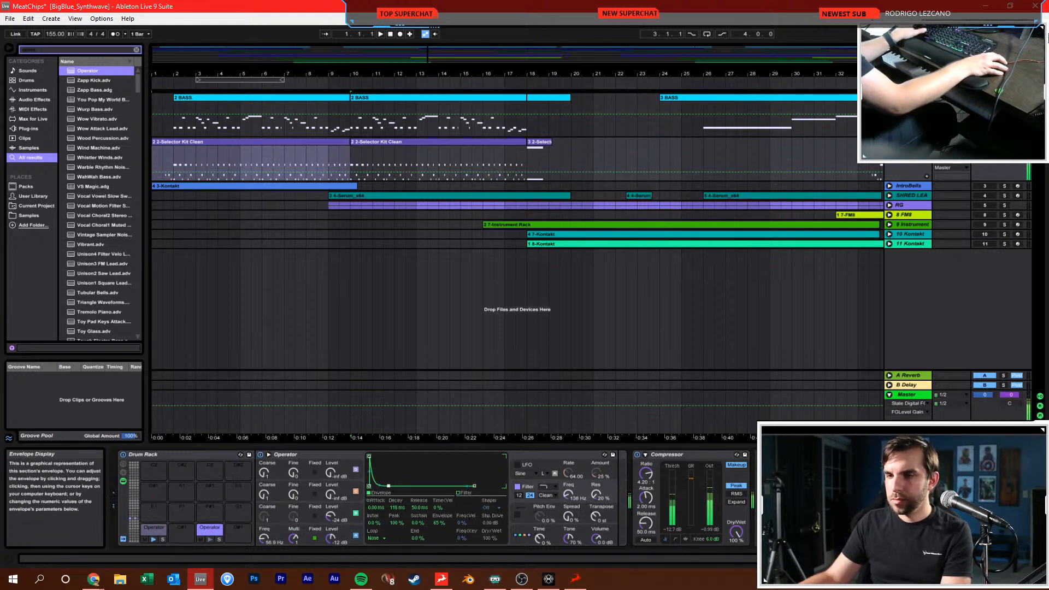
{"action": "left_click_drag", "start_coordinate": [571, 494], "coordinate": [572, 489]}
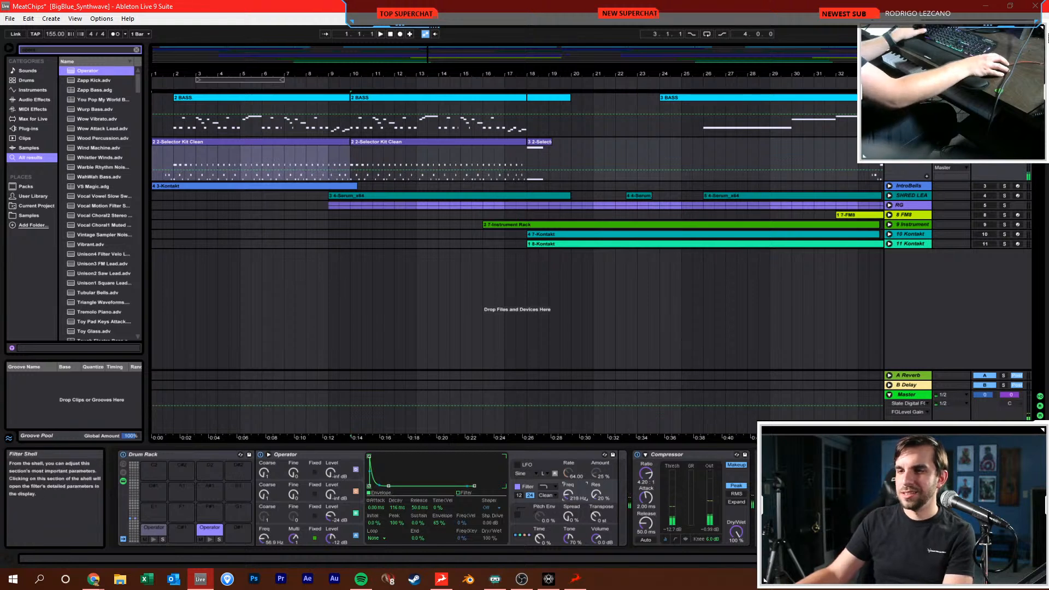
{"action": "left_click_drag", "start_coordinate": [440, 523], "coordinate": [440, 518]}
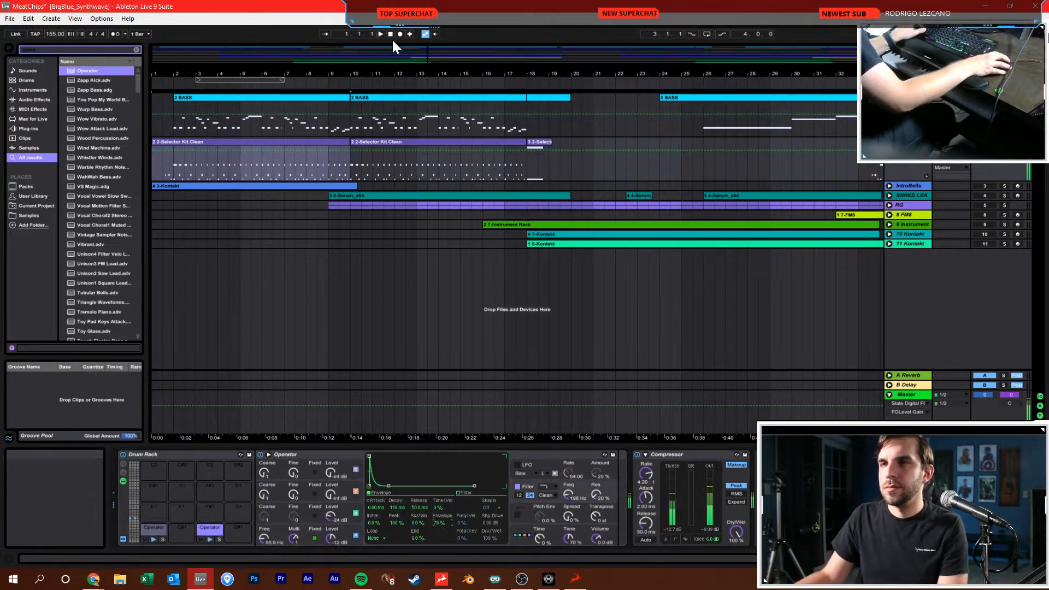
Find the Redux effect in the browser and insert it on the drum track between the Drum Rack and the Compressor
{"action": "key", "text": "ctrl+f"}
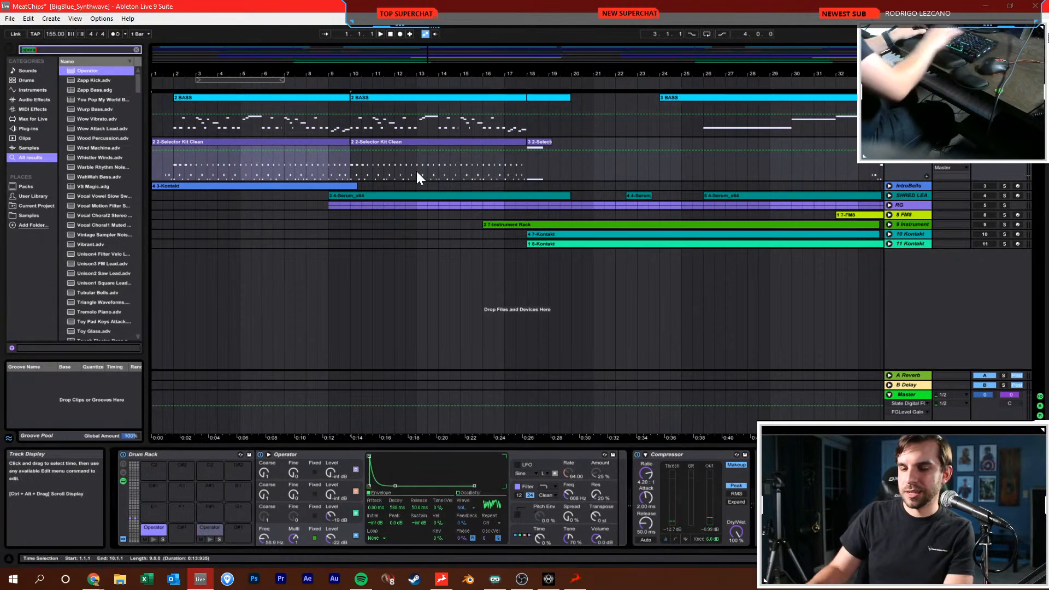
{"action": "type", "text": "redux"}
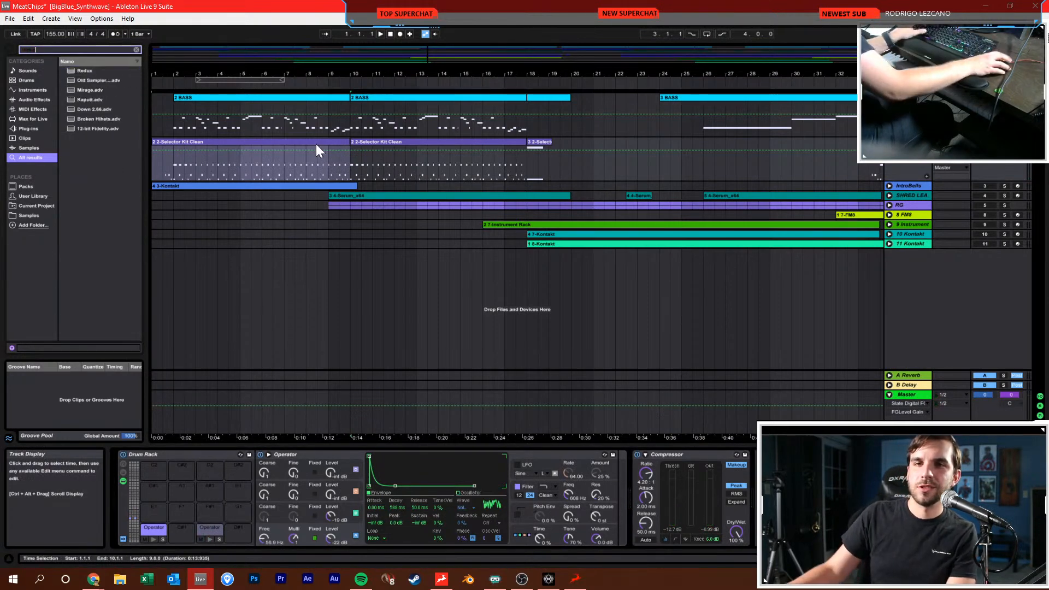
{"action": "left_click", "coordinate": [76, 73]}
{"action": "left_click_drag", "start_coordinate": [606, 421], "coordinate": [639, 486]}
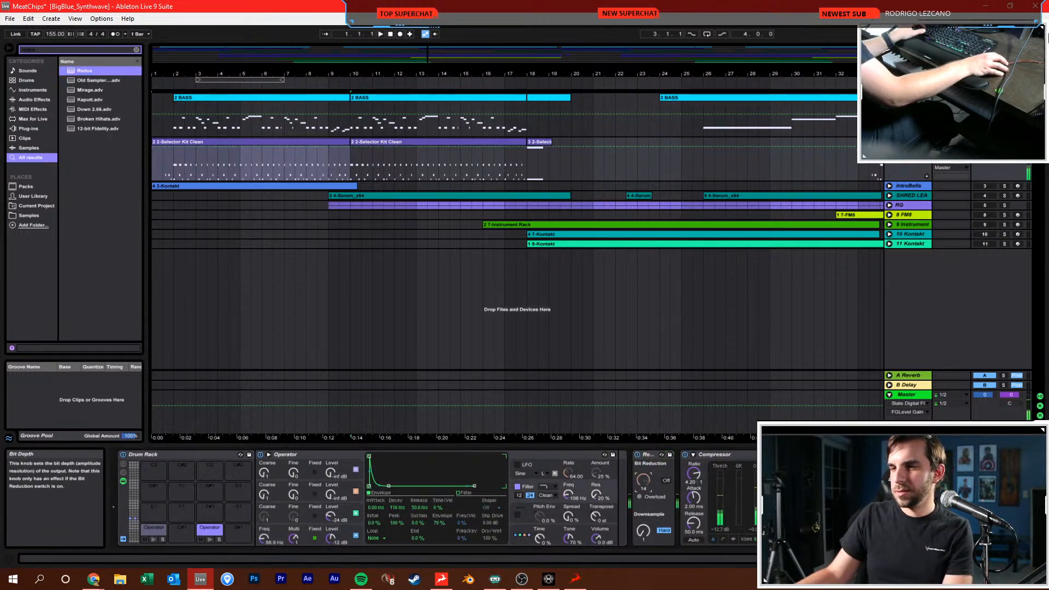
Turn on Redux's bit reduction, set its downsampling to Soft at 3.26, and play the song from the start
{"action": "mouse_move", "coordinate": [646, 480]}
{"action": "left_mouse_down"}
{"action": "mouse_move", "coordinate": [645, 462]}
{"action": "mouse_move", "coordinate": [644, 483]}
{"action": "left_mouse_up"}
{"action": "left_click", "coordinate": [664, 480]}
{"action": "left_click", "coordinate": [658, 530]}
{"action": "left_click_drag", "start_coordinate": [643, 530], "coordinate": [643, 526]}
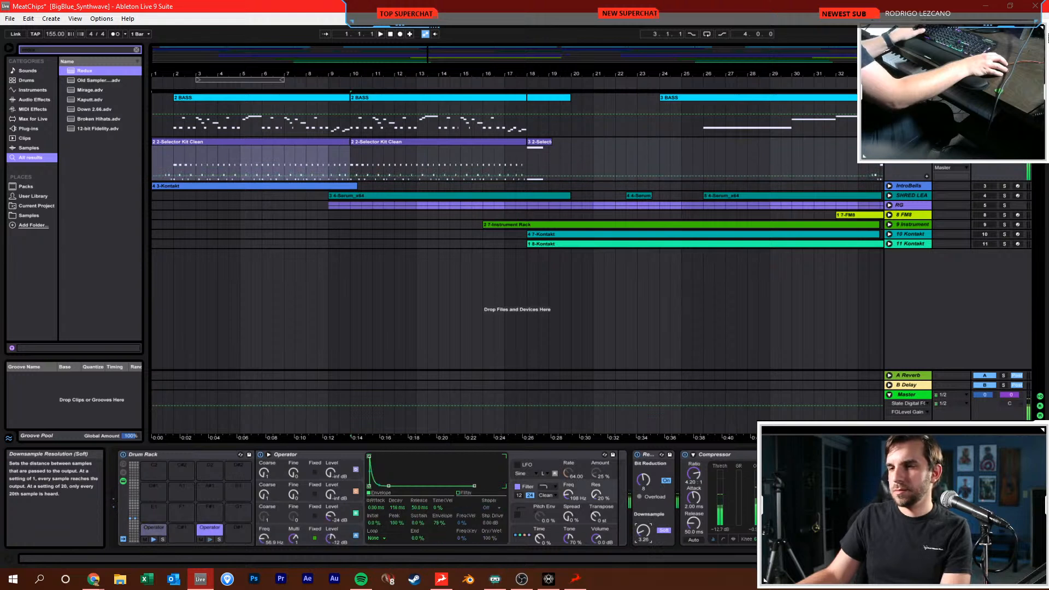
{"action": "left_click", "coordinate": [389, 35]}
{"action": "key", "text": "space"}
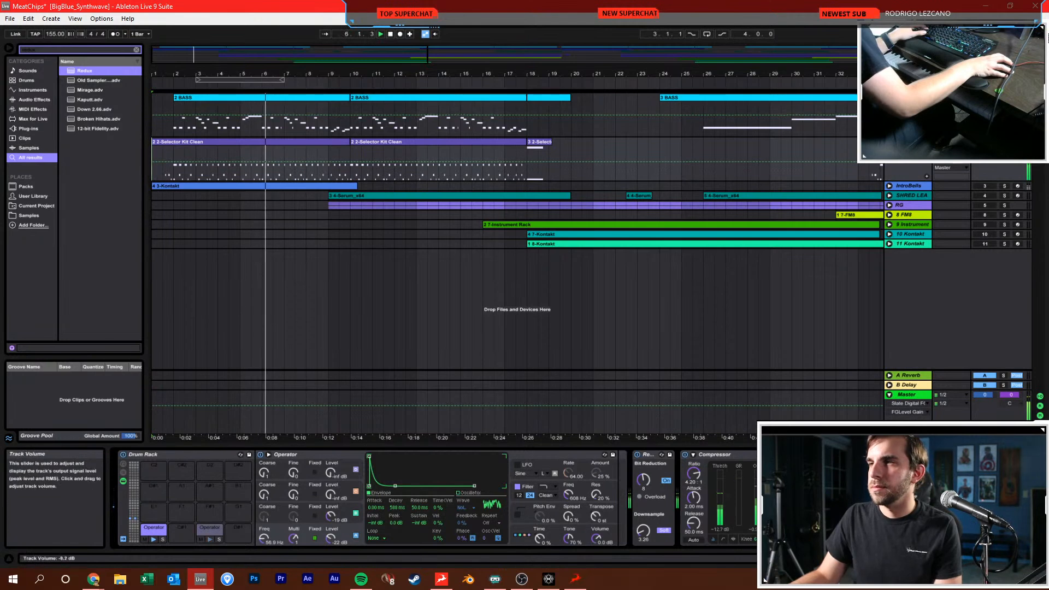
Check the BASS track's Serum patch while the song plays
{"action": "left_click", "coordinate": [907, 98]}
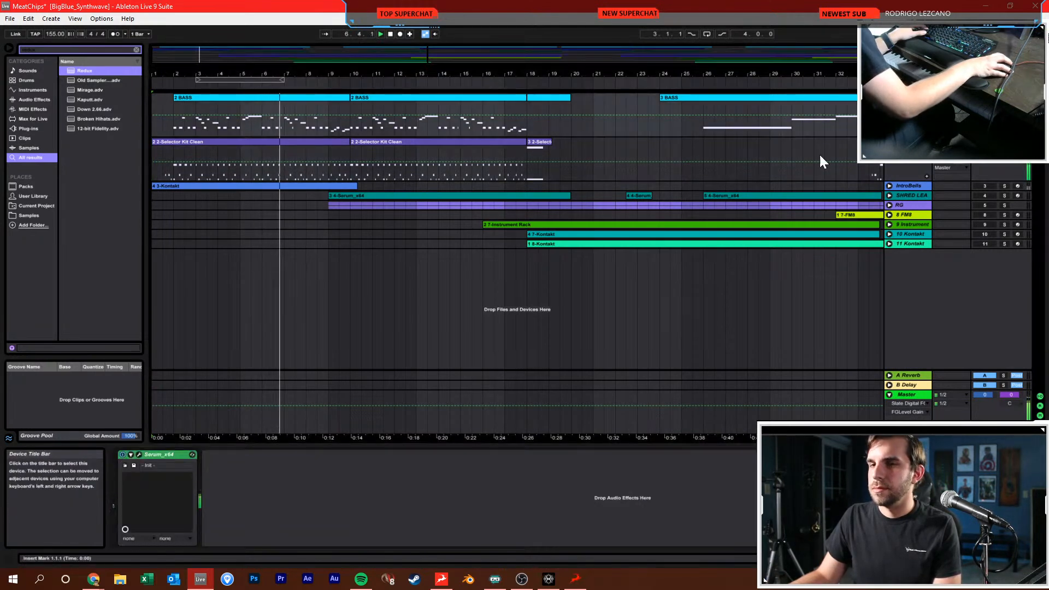
{"action": "left_click", "coordinate": [138, 455]}
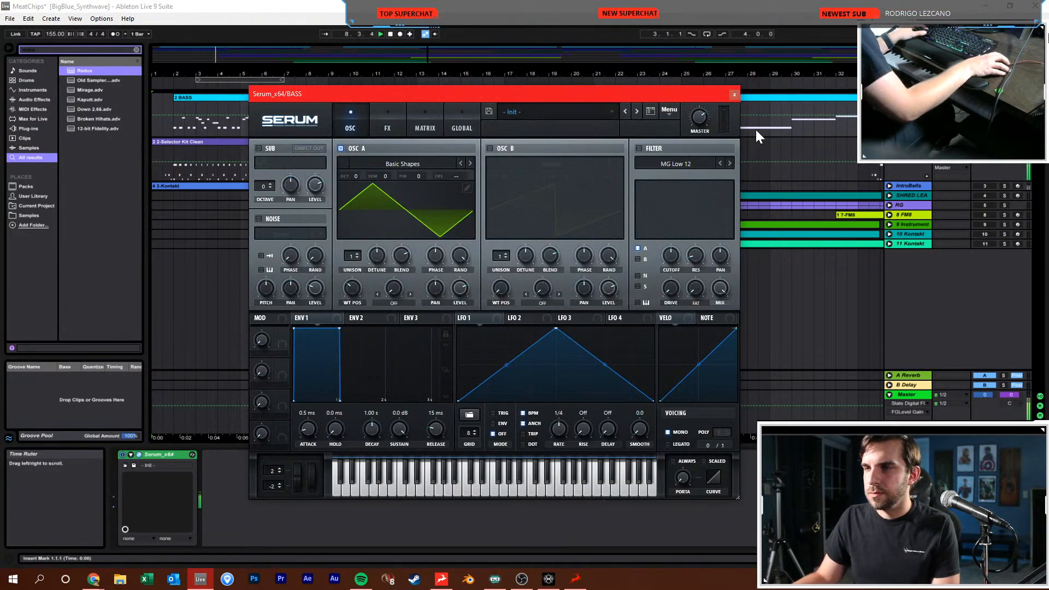
{"action": "left_click", "coordinate": [734, 95]}
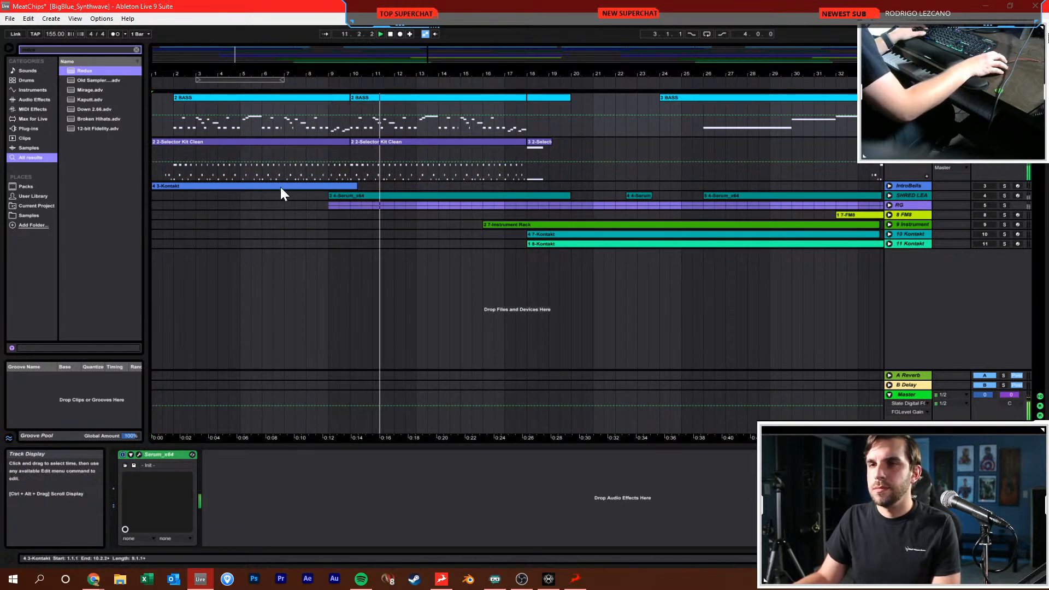
Unfold the IntroBells track, activate it, play it from bar 2, and inspect its Kontakt instrument
{"action": "left_click", "coordinate": [889, 186]}
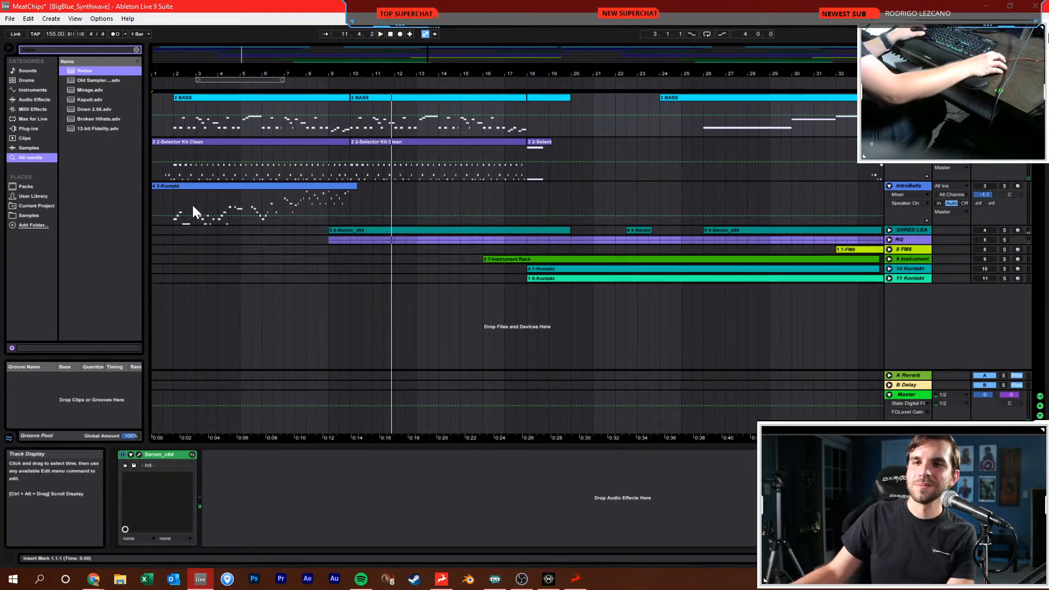
{"action": "key", "text": "space"}
{"action": "left_click", "coordinate": [172, 198]}
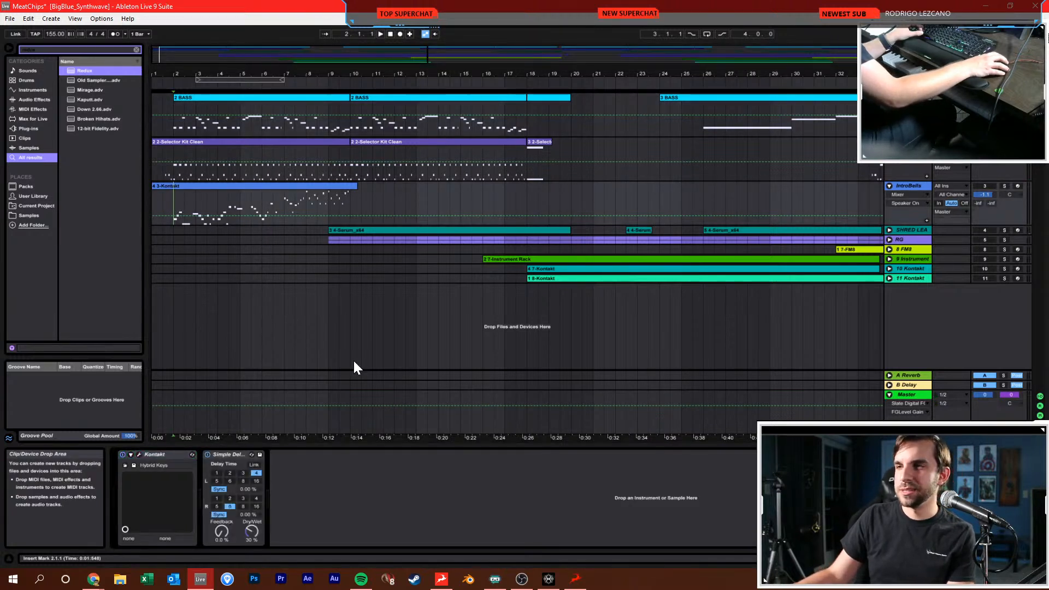
{"action": "key", "text": "space"}
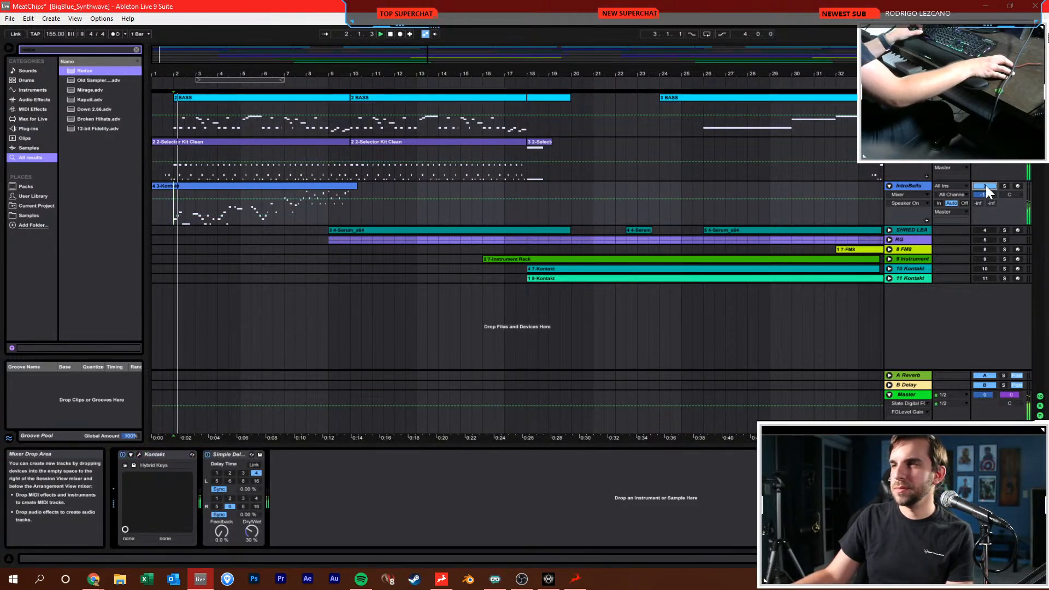
{"action": "left_click", "coordinate": [131, 454]}
{"action": "left_click", "coordinate": [139, 455]}
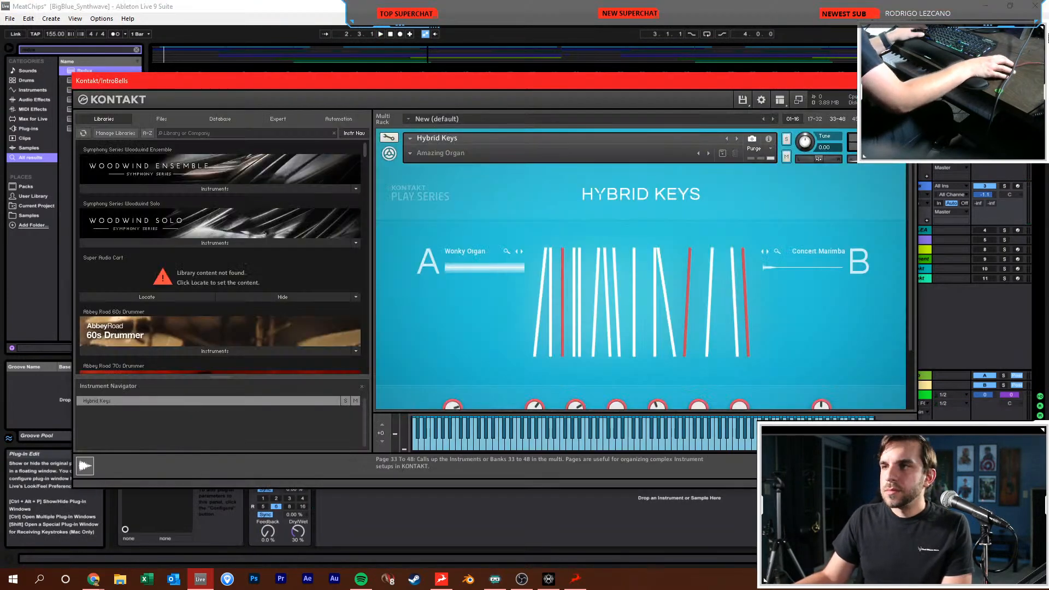
{"action": "left_click", "coordinate": [904, 81]}
Replace the Kontakt instrument on the IntroBells track with a new Serum_x64
{"action": "key", "text": "ctrl+f"}
{"action": "type", "text": "serum"}
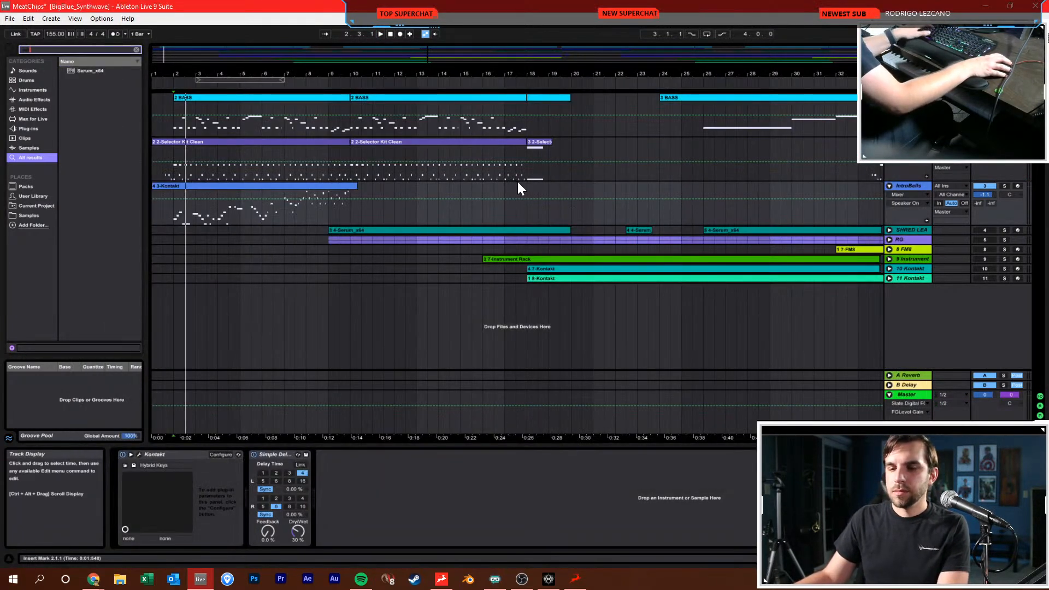
{"action": "left_click_drag", "start_coordinate": [89, 71], "coordinate": [186, 475]}
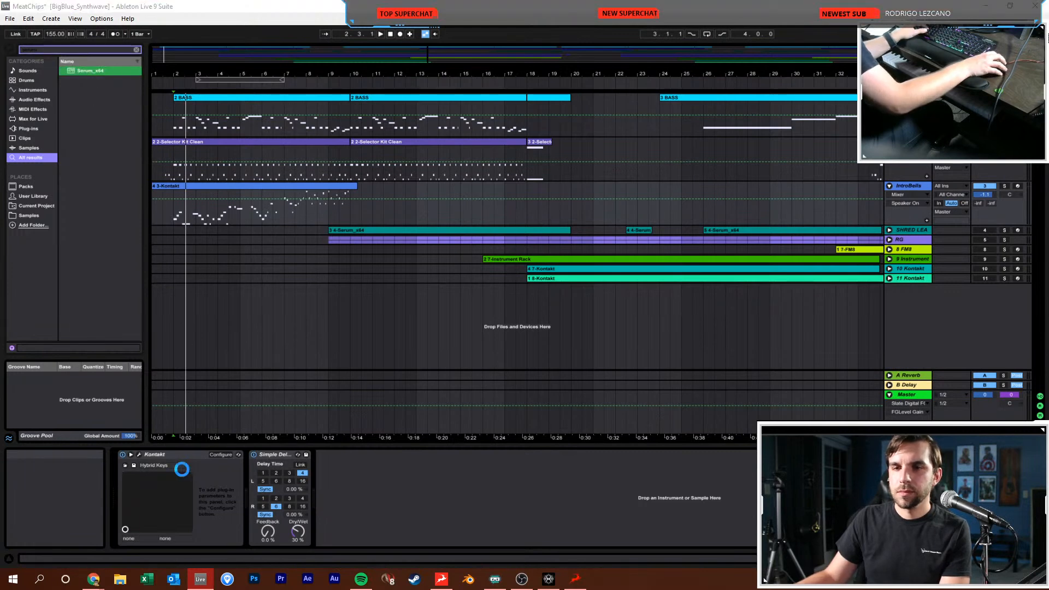
{"action": "left_click_drag", "start_coordinate": [630, 150], "coordinate": [378, 68]}
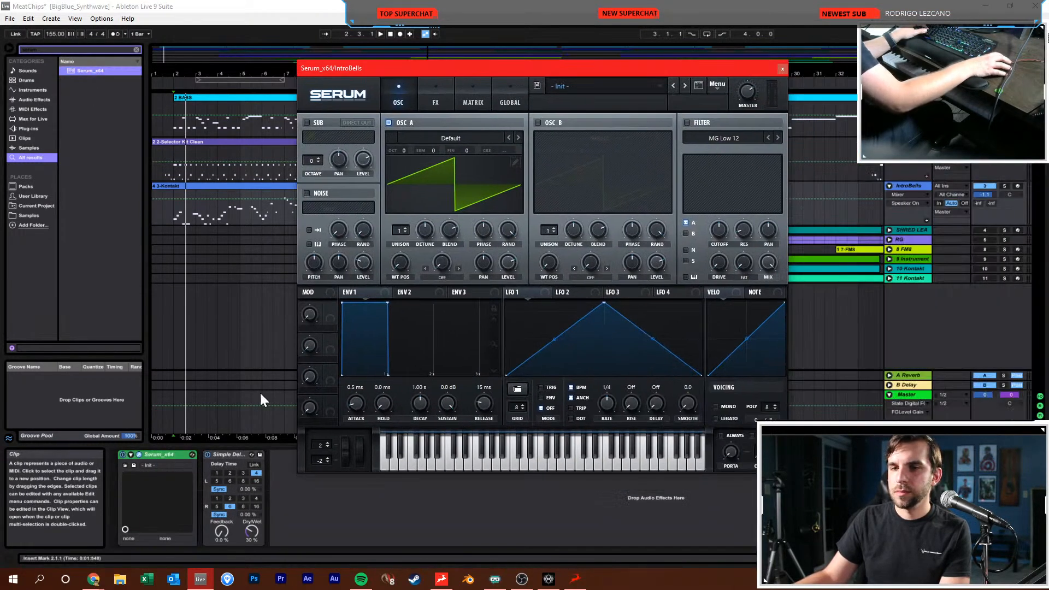
Set the IntroBells Simple Delay to one sixteenth with both channels linked, and lower the track volume to about -24.2 dB
{"action": "left_click", "coordinate": [216, 472]}
{"action": "left_click", "coordinate": [254, 464]}
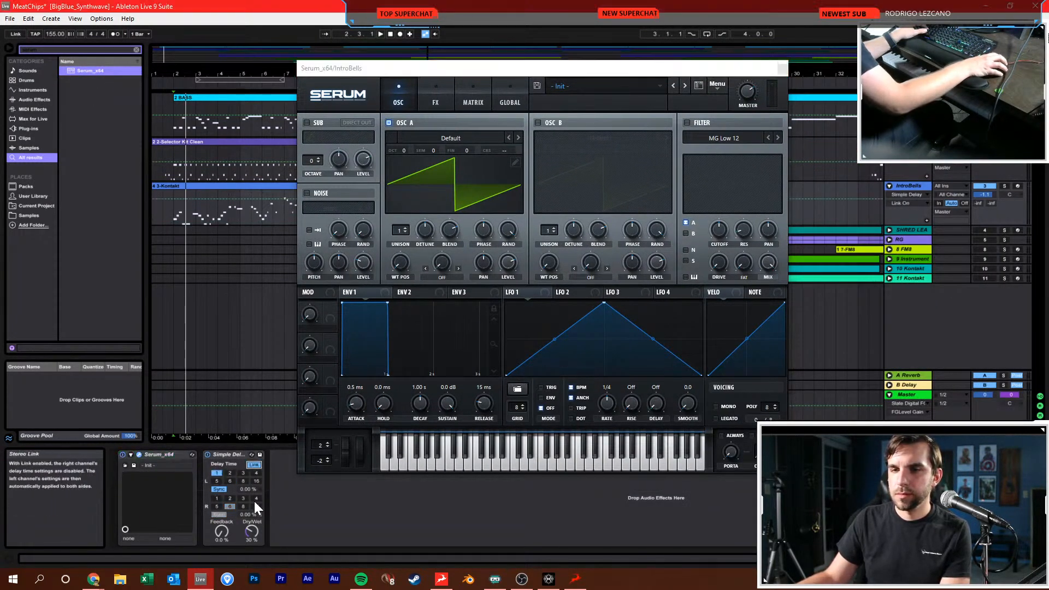
{"action": "left_click_drag", "start_coordinate": [980, 195], "coordinate": [979, 198]}
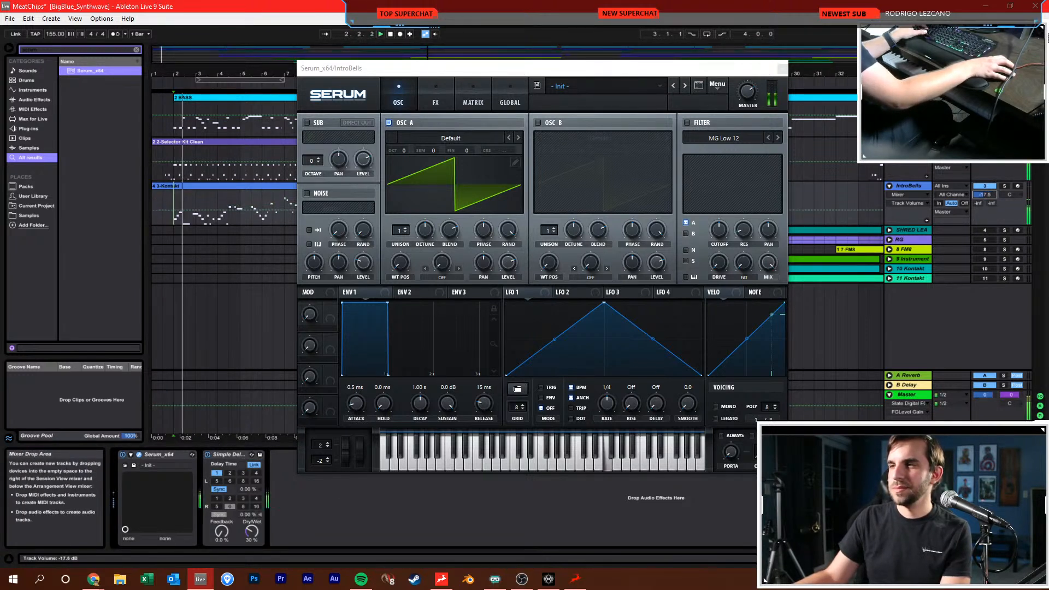
Shape Serum's envelope 1 with sustain at -oo dB, decay about 663 ms and release about 343 ms
{"action": "left_click", "coordinate": [439, 196]}
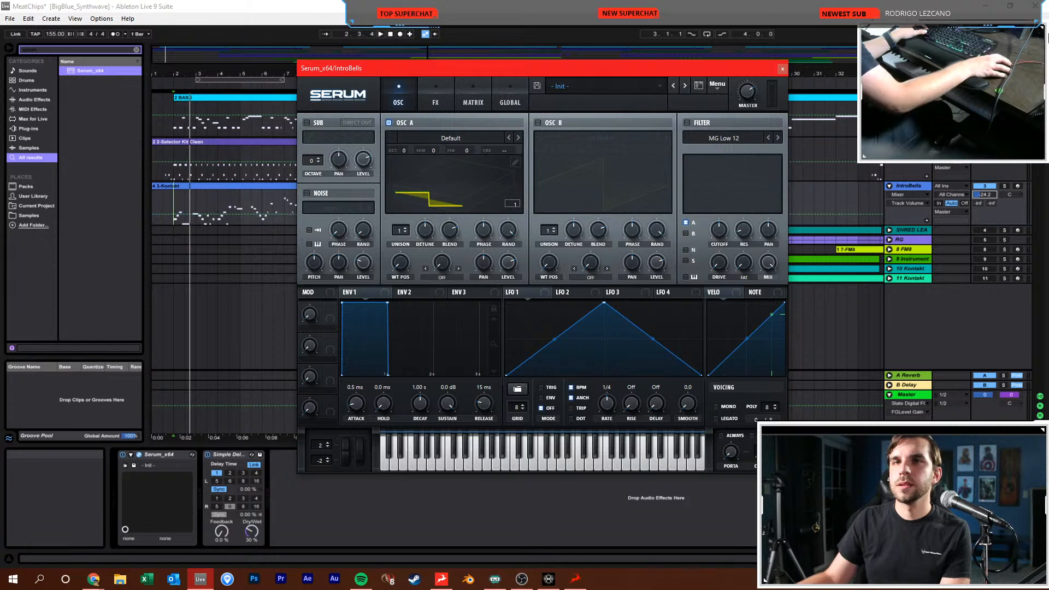
{"action": "left_click_drag", "start_coordinate": [451, 73], "coordinate": [481, 84]}
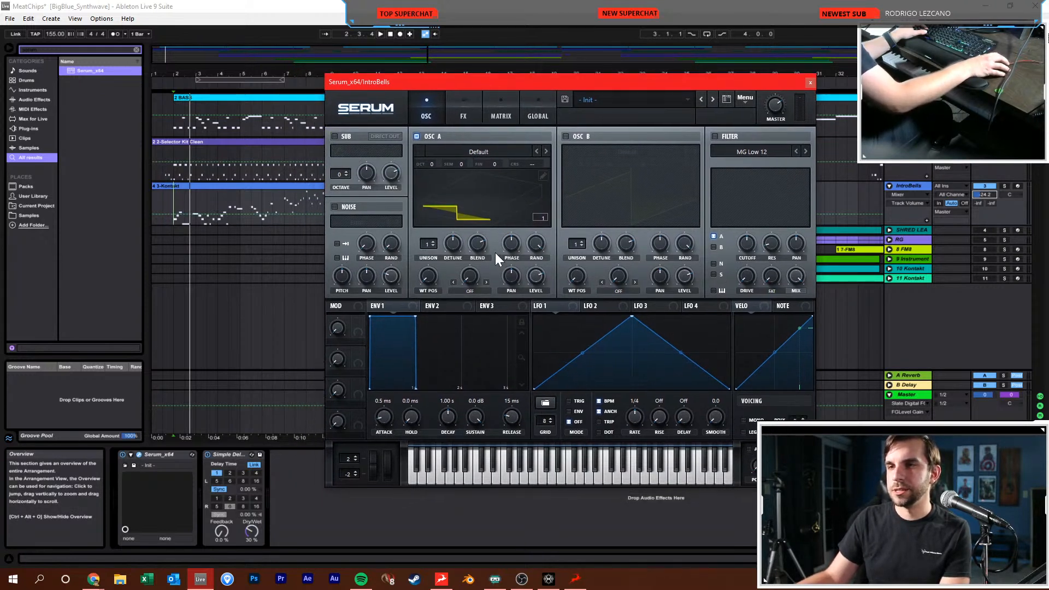
{"action": "left_click_drag", "start_coordinate": [475, 418], "coordinate": [484, 561]}
{"action": "key", "text": "space"}
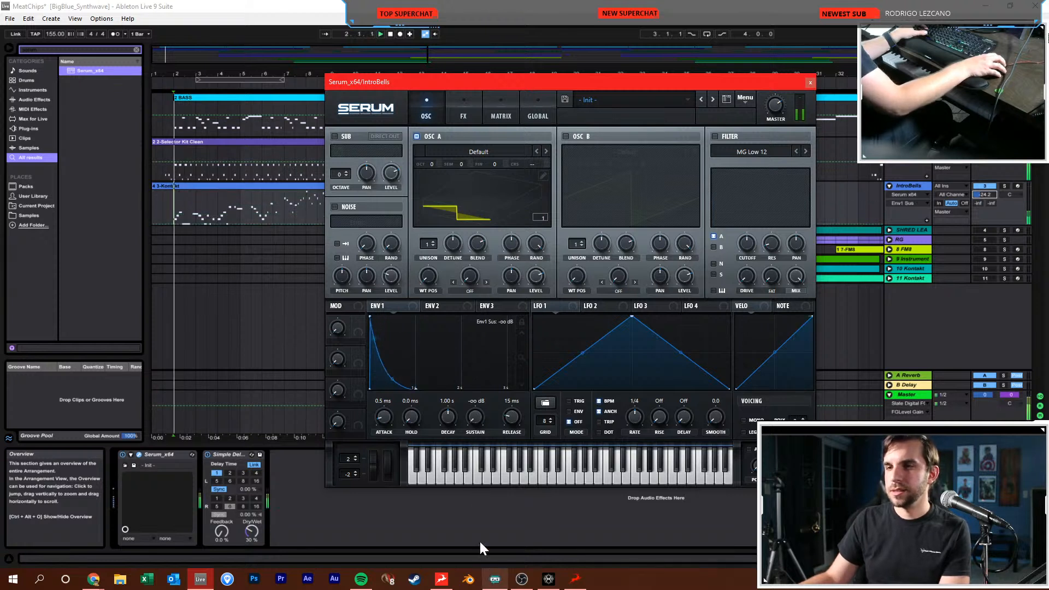
{"action": "left_click_drag", "start_coordinate": [446, 420], "coordinate": [447, 420]}
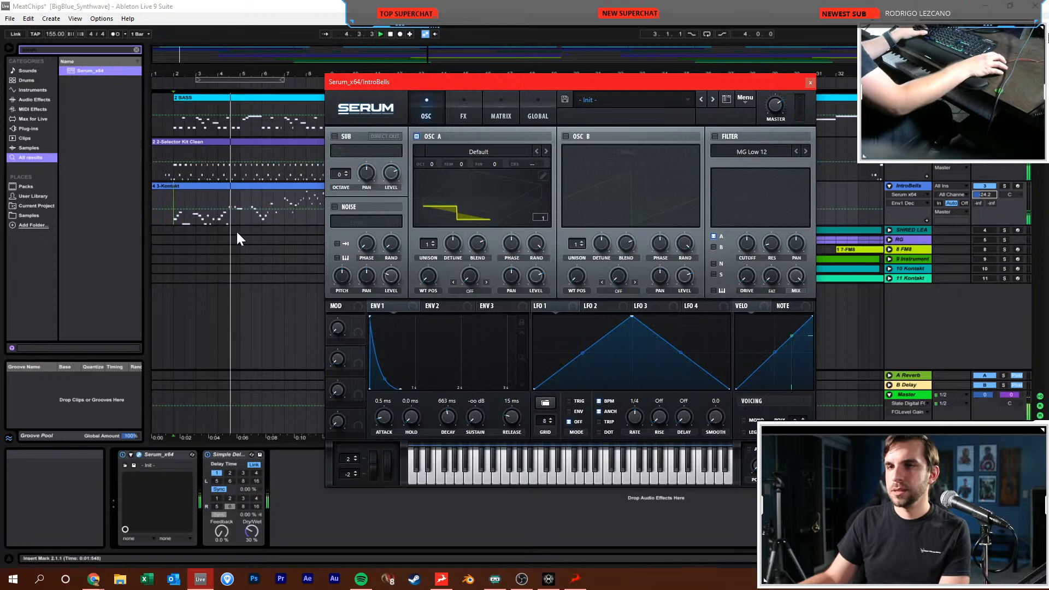
{"action": "left_click_drag", "start_coordinate": [499, 415], "coordinate": [511, 401]}
{"action": "key", "text": "space"}
Load the analog Basic Shapes wavetable into oscillator A, set it to the sine position, adjust its level, and close Serum
{"action": "left_click", "coordinate": [434, 149]}
{"action": "left_click", "coordinate": [421, 171]}
{"action": "left_click", "coordinate": [450, 155]}
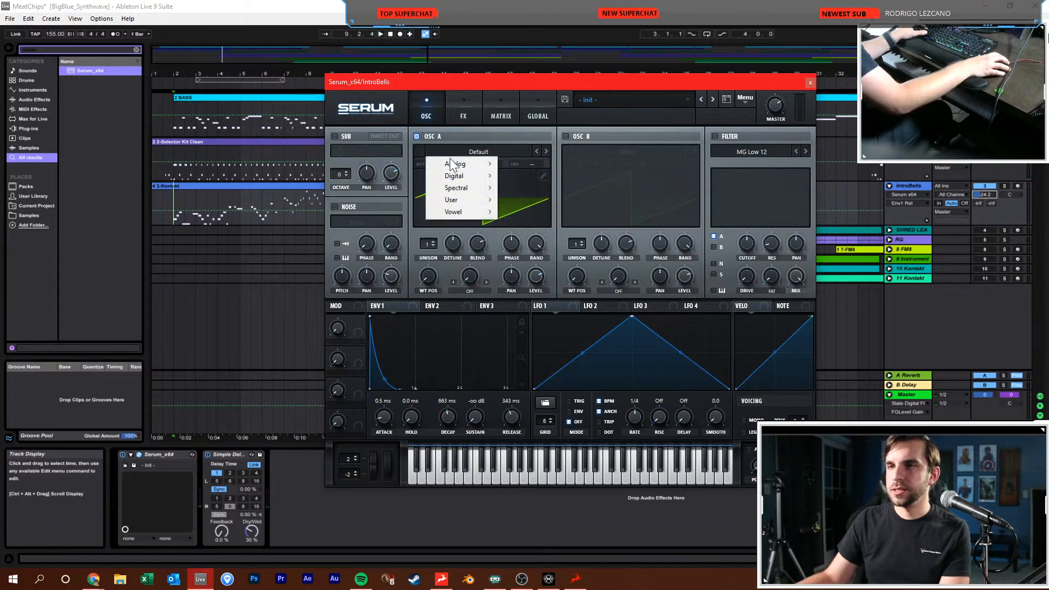
{"action": "mouse_move", "coordinate": [458, 164]}
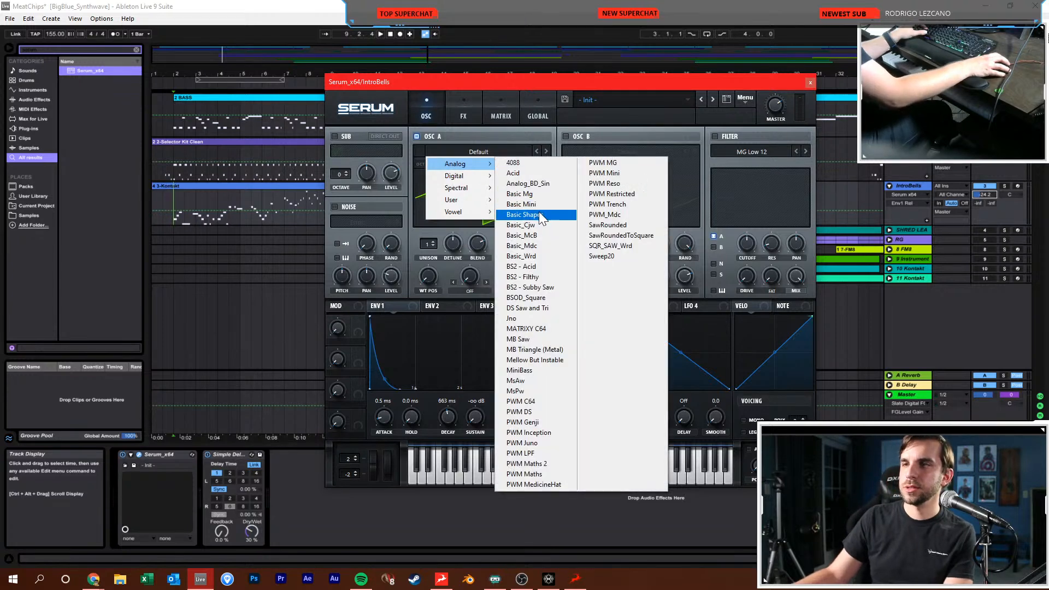
{"action": "left_click", "coordinate": [539, 213]}
{"action": "key", "text": "space"}
{"action": "mouse_move", "coordinate": [430, 263]}
{"action": "left_mouse_down"}
{"action": "mouse_move", "coordinate": [447, 219]}
{"action": "mouse_move", "coordinate": [427, 281]}
{"action": "left_mouse_up"}
{"action": "left_click_drag", "start_coordinate": [530, 271], "coordinate": [533, 267]}
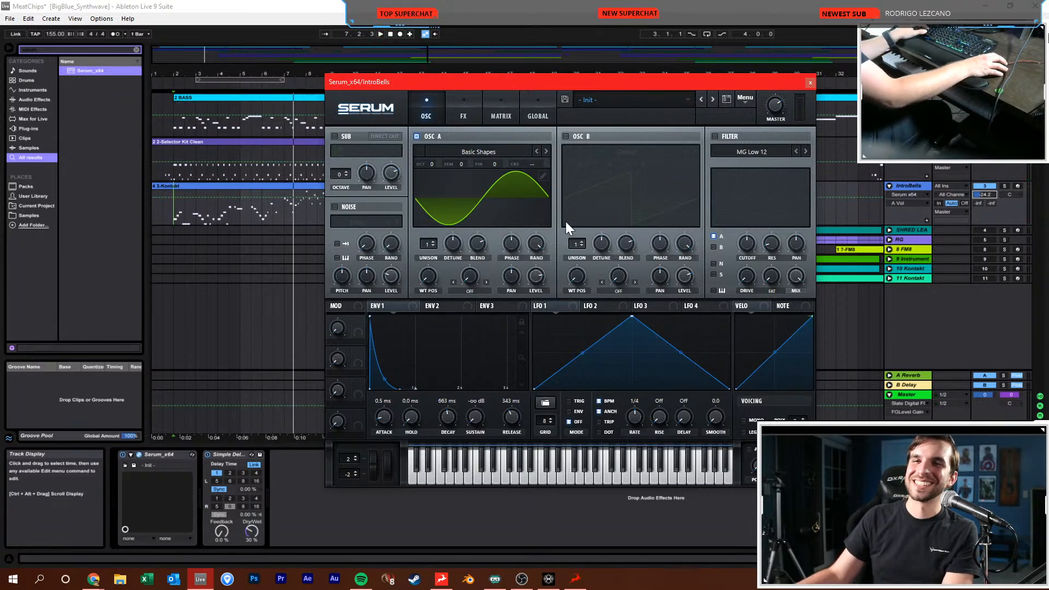
{"action": "left_click", "coordinate": [810, 83]}
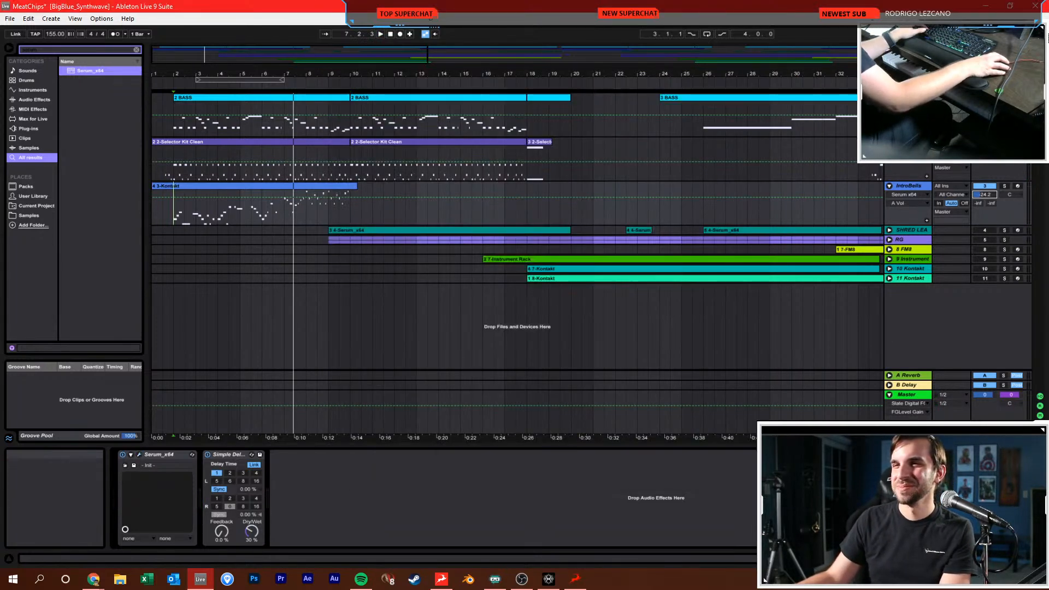
Replay the intro and raise the IntroBells track volume to -22.0 dB
{"action": "left_click", "coordinate": [391, 34]}
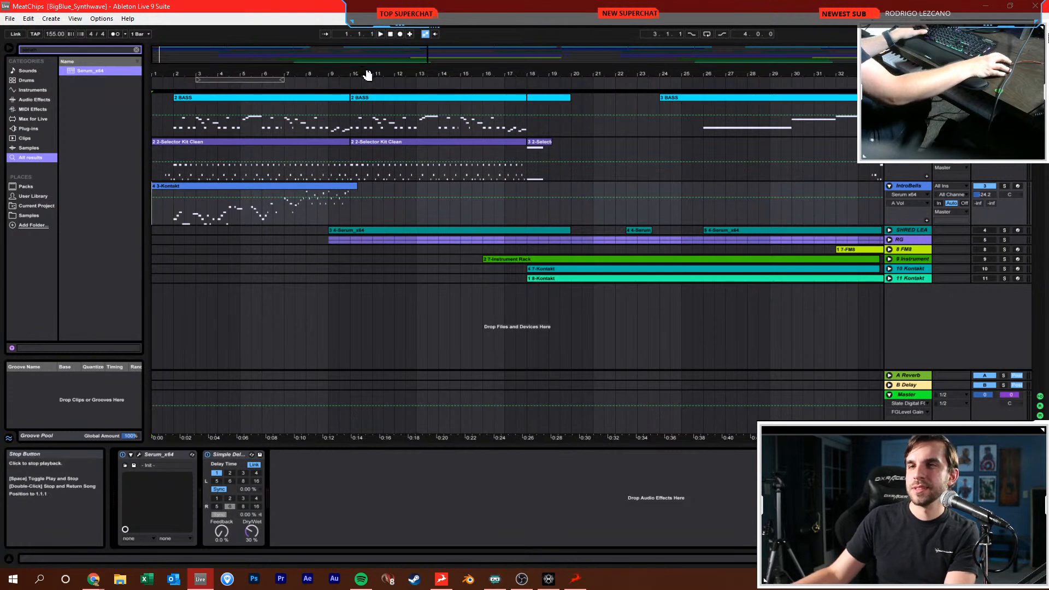
{"action": "key", "text": "space"}
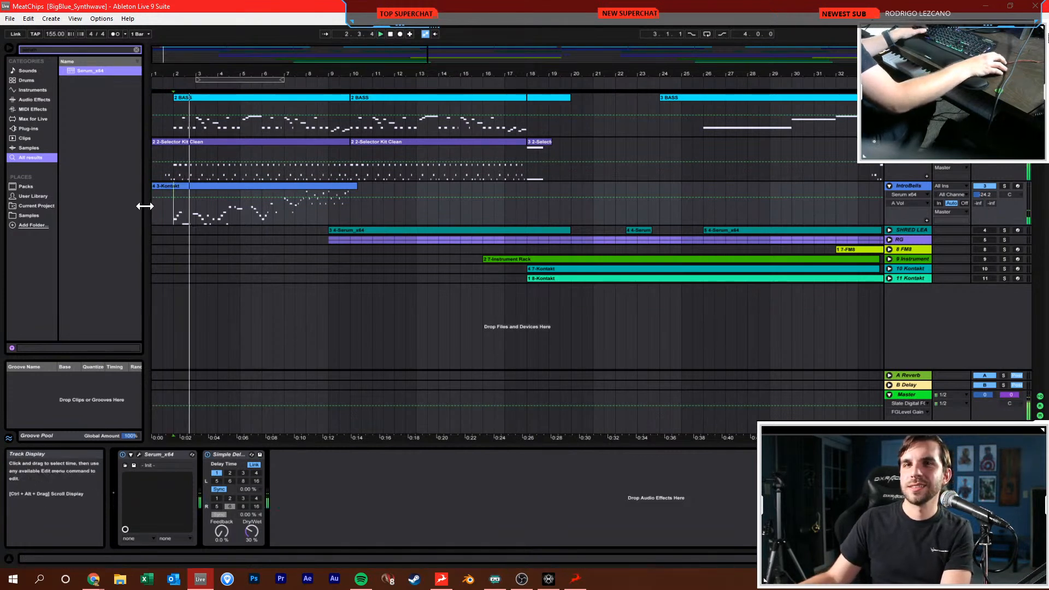
{"action": "left_click_drag", "start_coordinate": [984, 195], "coordinate": [984, 184]}
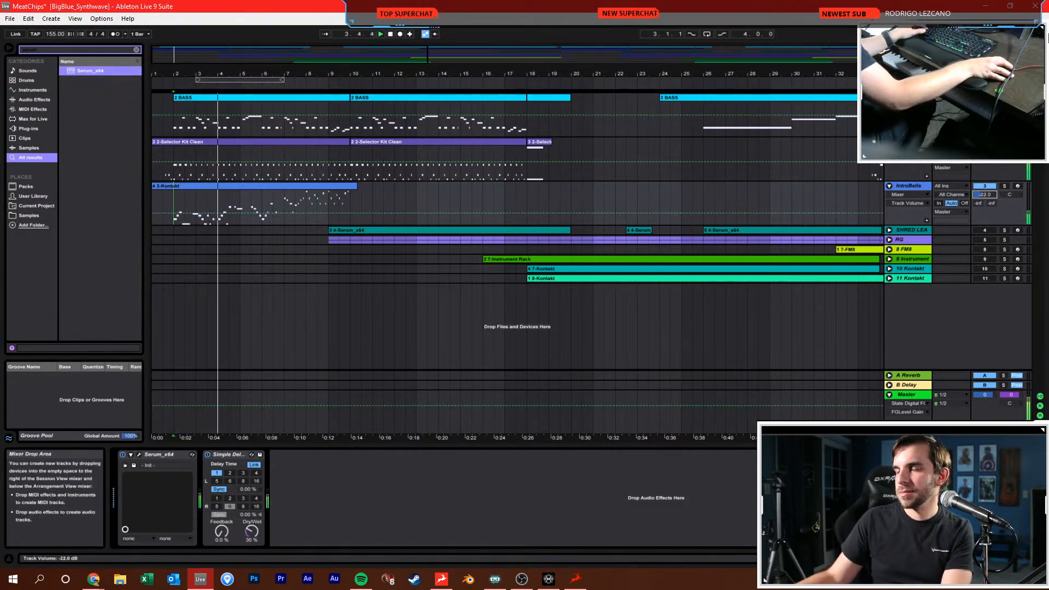
{"action": "double_click", "coordinate": [919, 184]}
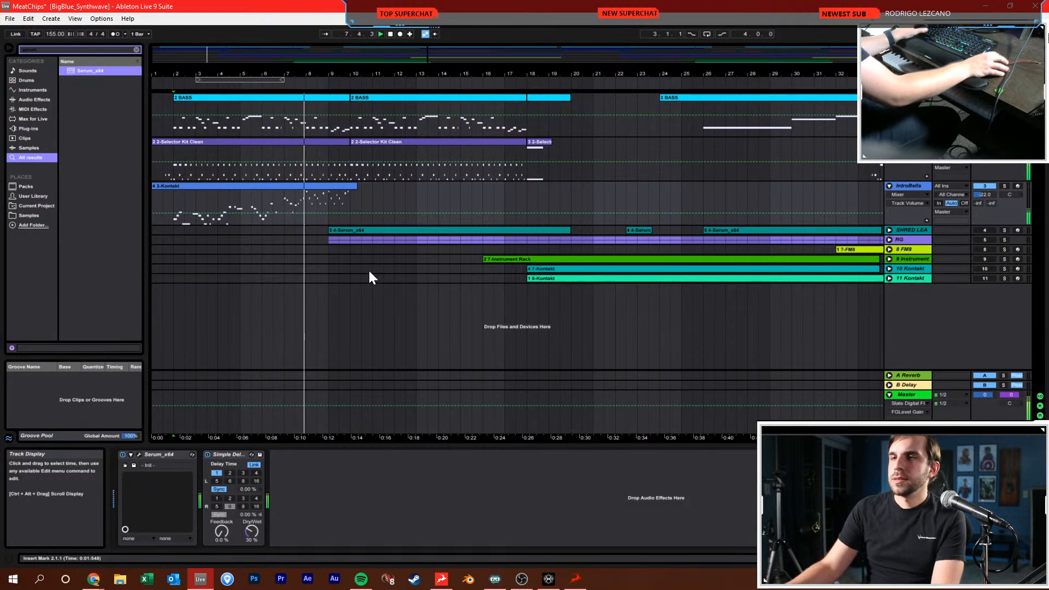
{"action": "left_click", "coordinate": [343, 206]}
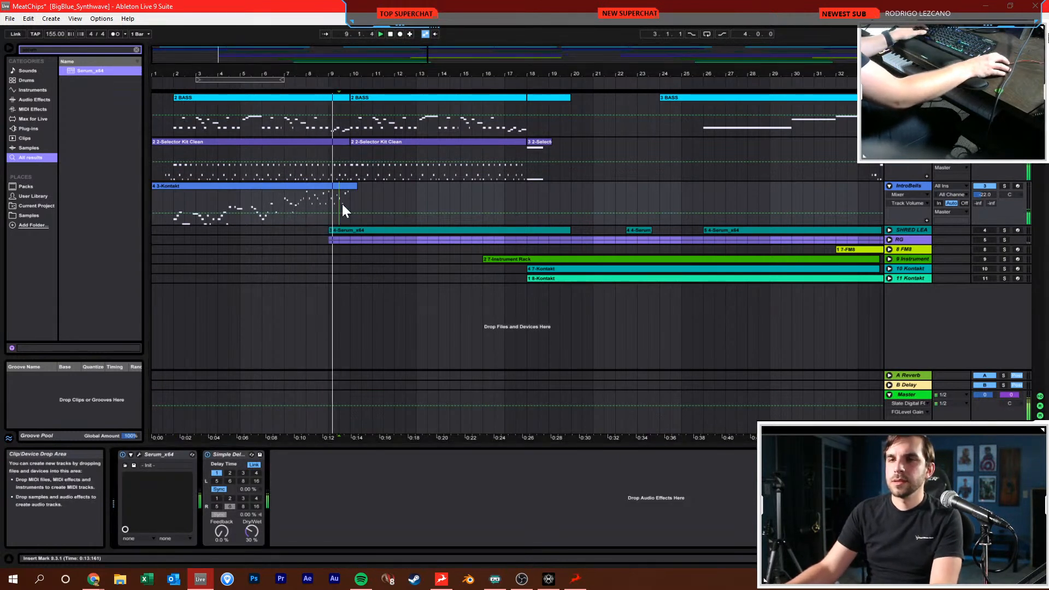
Unfold and activate the SHRED LEAD track and listen to it from bar 10
{"action": "left_click", "coordinate": [889, 229]}
{"action": "left_click", "coordinate": [913, 232]}
{"action": "left_click", "coordinate": [984, 230]}
{"action": "left_click", "coordinate": [350, 298]}
{"action": "key", "text": "space"}
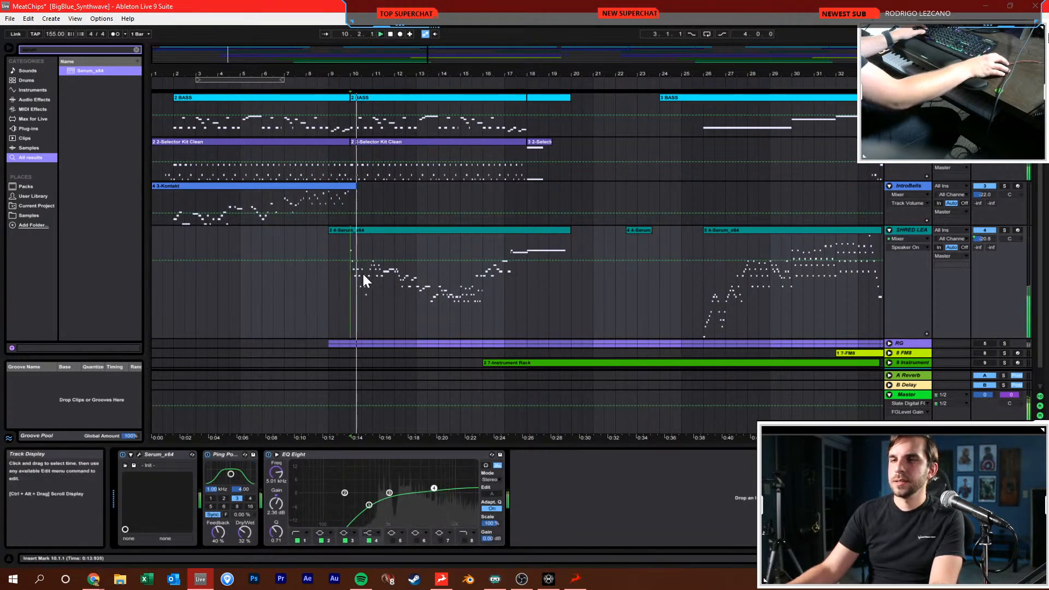
{"action": "key", "text": "space"}
On the SHRED LEAD track, set the Ping Pong Delay's feedback to 0% and beat division to 1, and play from bar 9
{"action": "left_click", "coordinate": [364, 229]}
{"action": "left_click", "coordinate": [88, 70]}
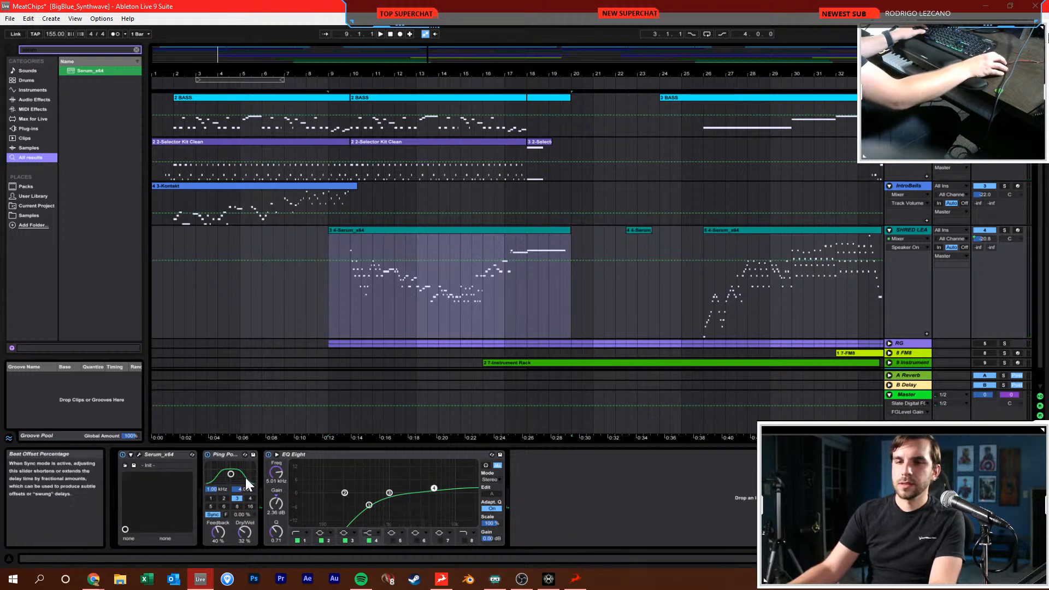
{"action": "left_click", "coordinate": [228, 453]}
{"action": "left_click_drag", "start_coordinate": [223, 529], "coordinate": [223, 552]}
{"action": "left_click", "coordinate": [211, 499]}
{"action": "key", "text": "space"}
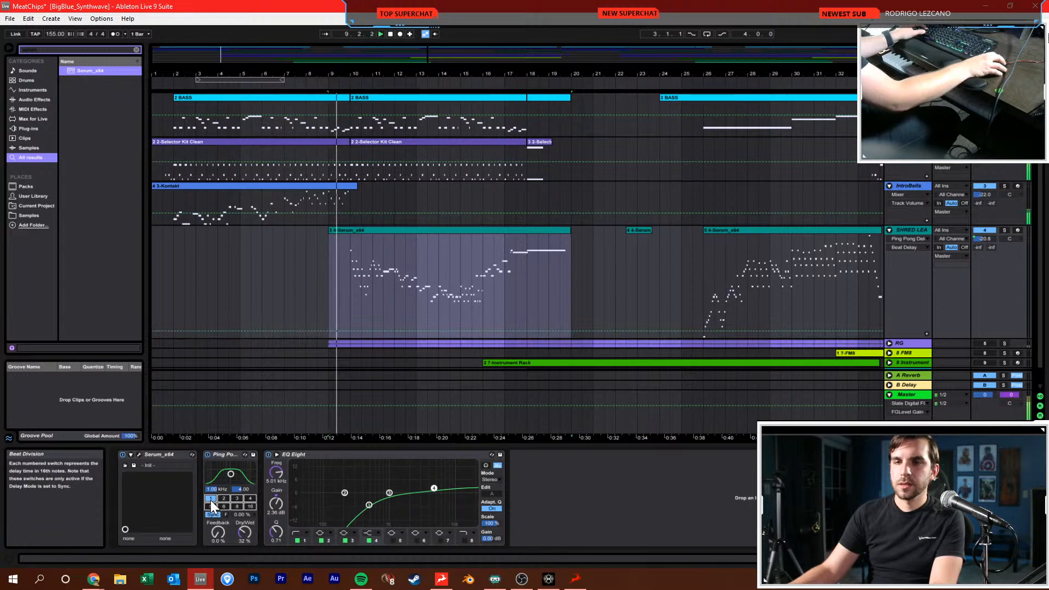
Lower the SHRED LEAD track volume to -27.0 dB and delete its volume automation
{"action": "left_click", "coordinate": [359, 299]}
{"action": "left_click_drag", "start_coordinate": [981, 238], "coordinate": [981, 244]}
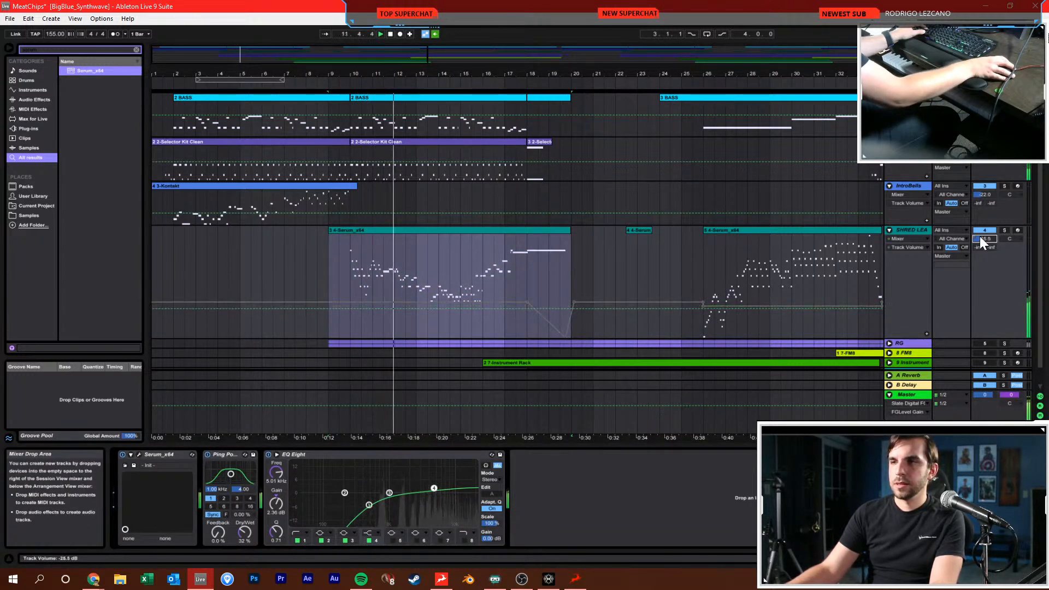
{"action": "right_click", "coordinate": [981, 240]}
{"action": "left_click", "coordinate": [957, 279]}
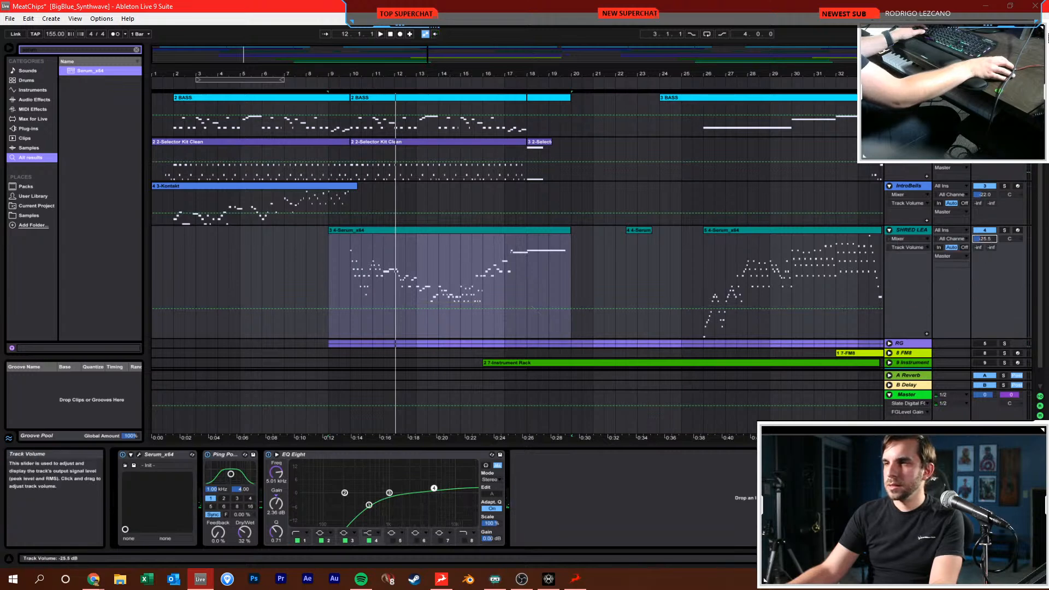
Open the SHRED LEAD's Serum, initialize its preset and switch the voicing to mono
{"action": "left_click", "coordinate": [141, 453]}
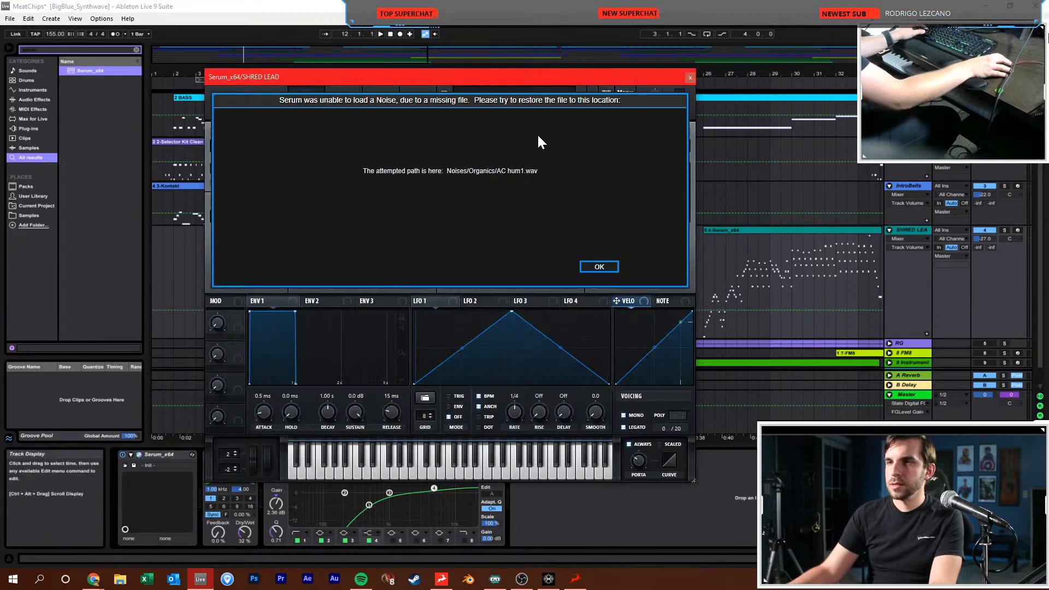
{"action": "left_click", "coordinate": [624, 92]}
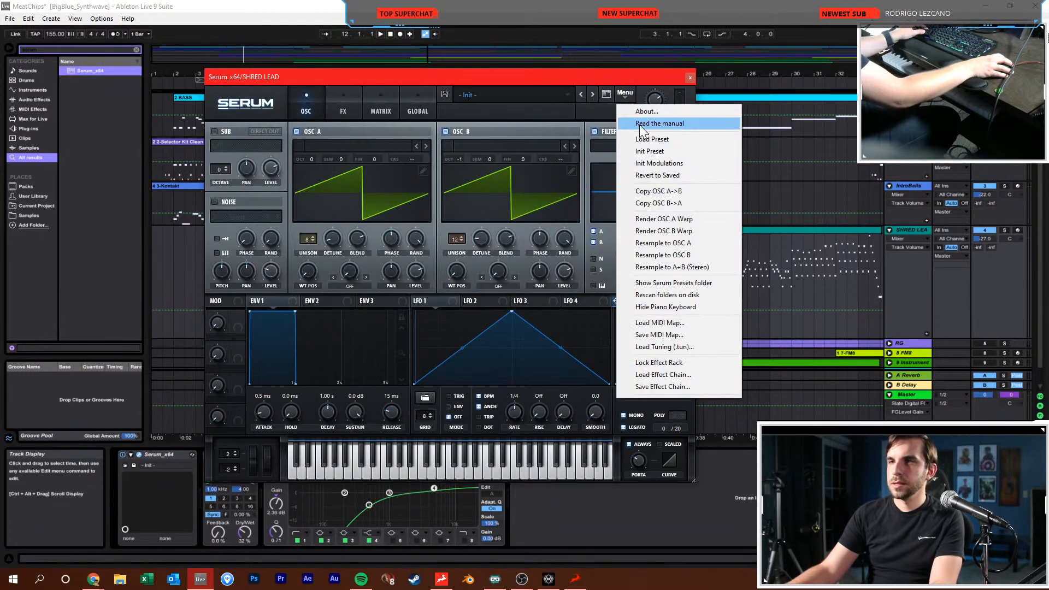
{"action": "left_click", "coordinate": [645, 149]}
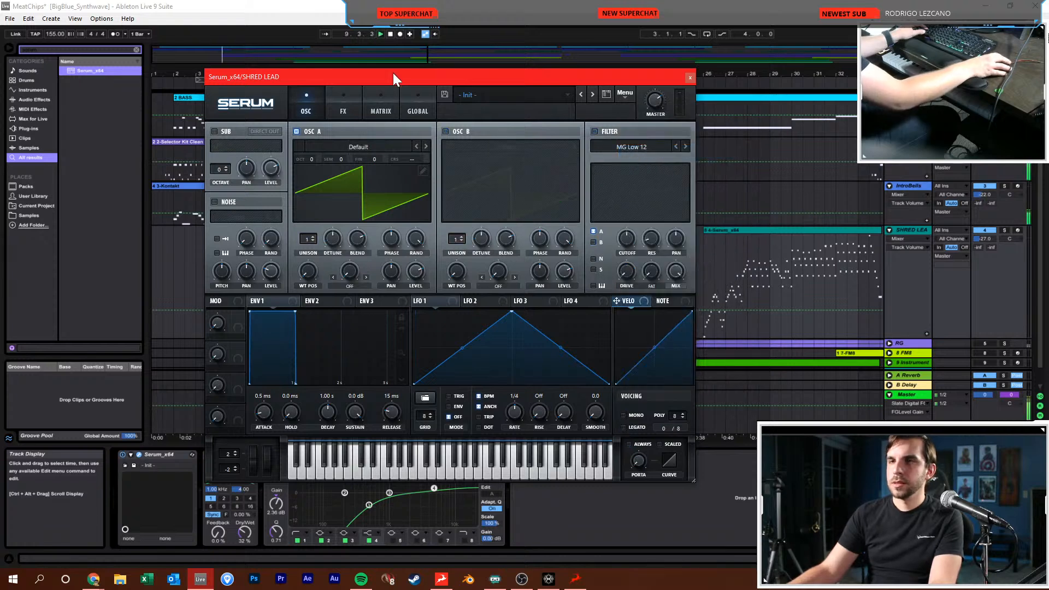
{"action": "left_click_drag", "start_coordinate": [408, 77], "coordinate": [611, 96]}
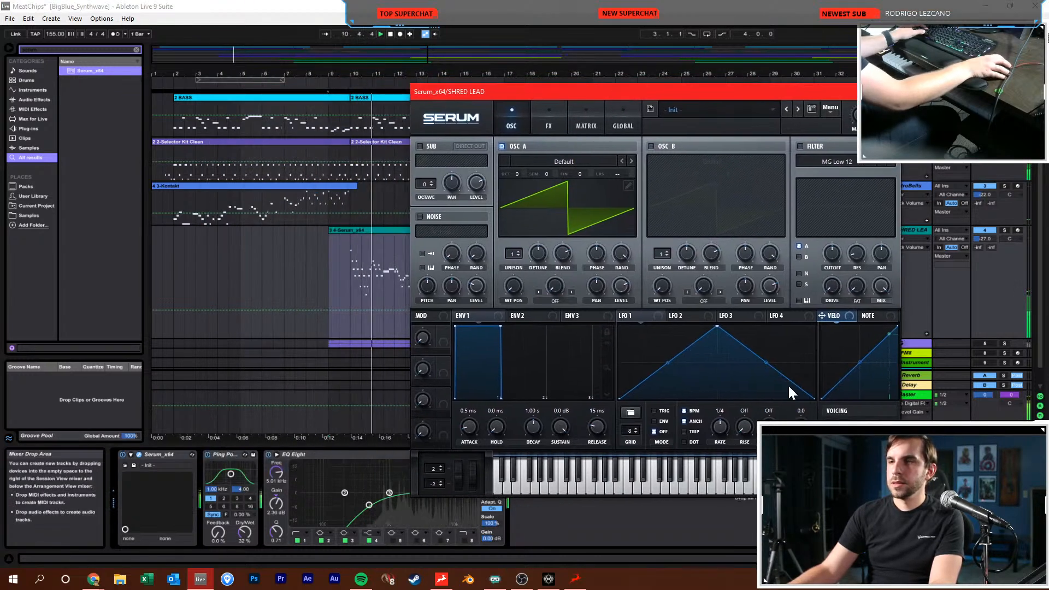
{"action": "left_click_drag", "start_coordinate": [600, 93], "coordinate": [446, 93]}
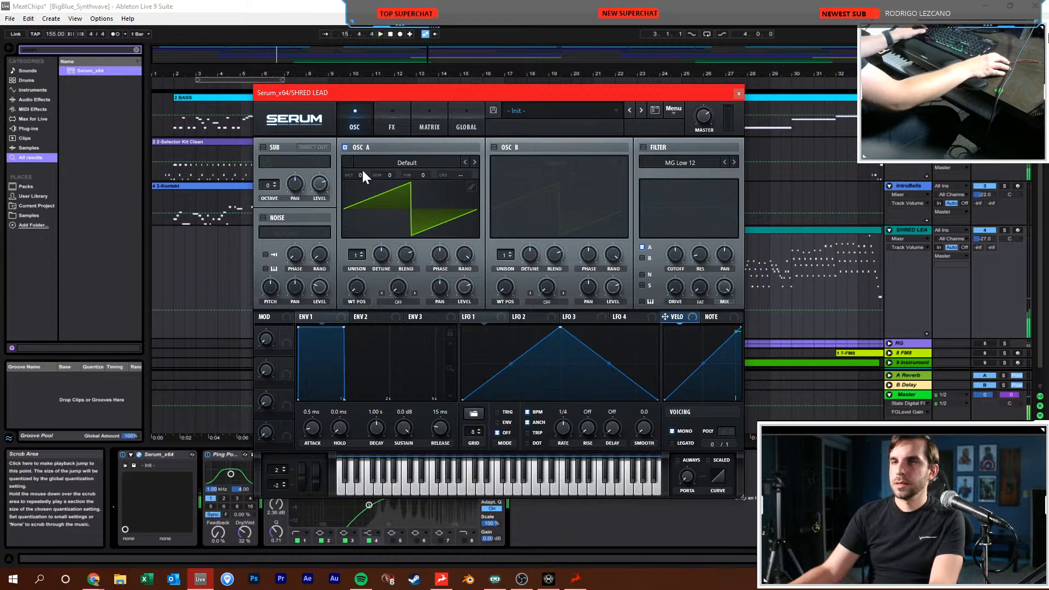
Load the analog Basic Shapes wavetable into oscillator A, set its position to the square wave, and close Serum
{"action": "left_click", "coordinate": [382, 162]}
{"action": "mouse_move", "coordinate": [385, 174]}
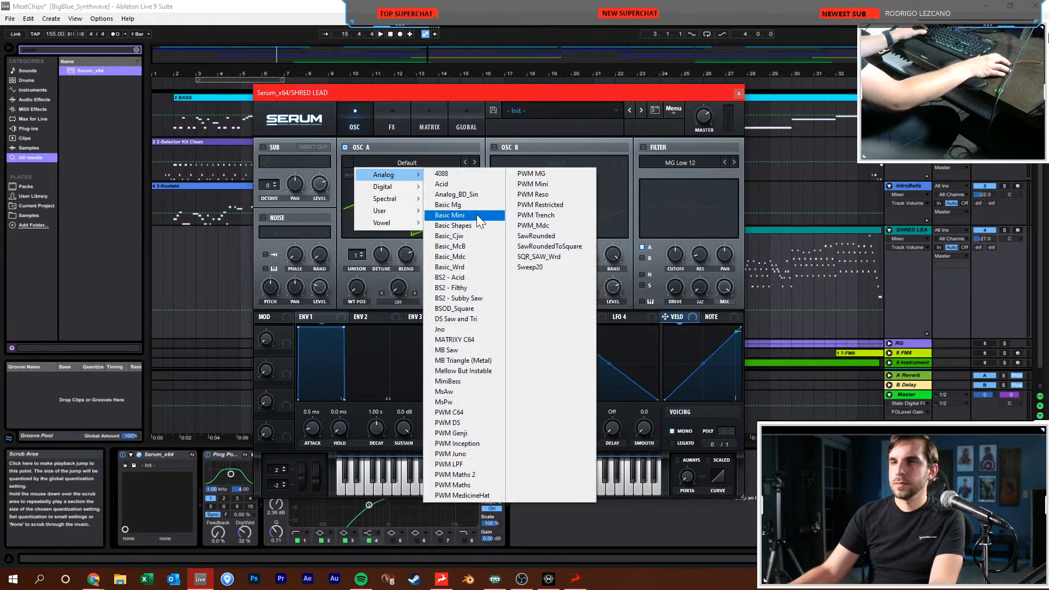
{"action": "left_click", "coordinate": [473, 225]}
{"action": "left_click_drag", "start_coordinate": [359, 285], "coordinate": [370, 248]}
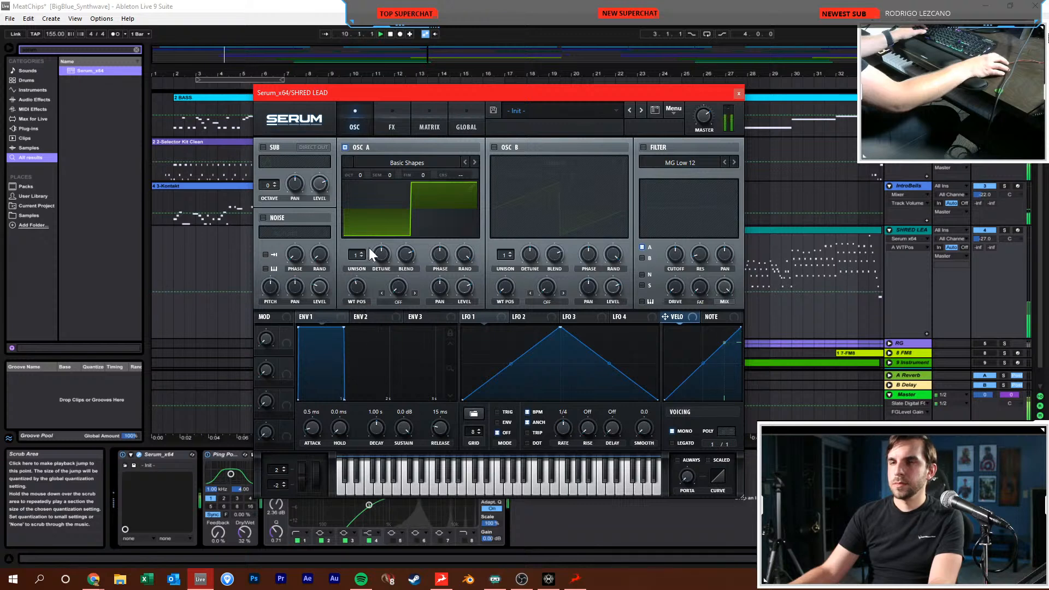
{"action": "left_click", "coordinate": [737, 94]}
Set the SHRED LEAD track volume to -32.0 dB and its Ping Pong Delay dry/wet to 0% while listening
{"action": "left_click_drag", "start_coordinate": [984, 239], "coordinate": [985, 250]}
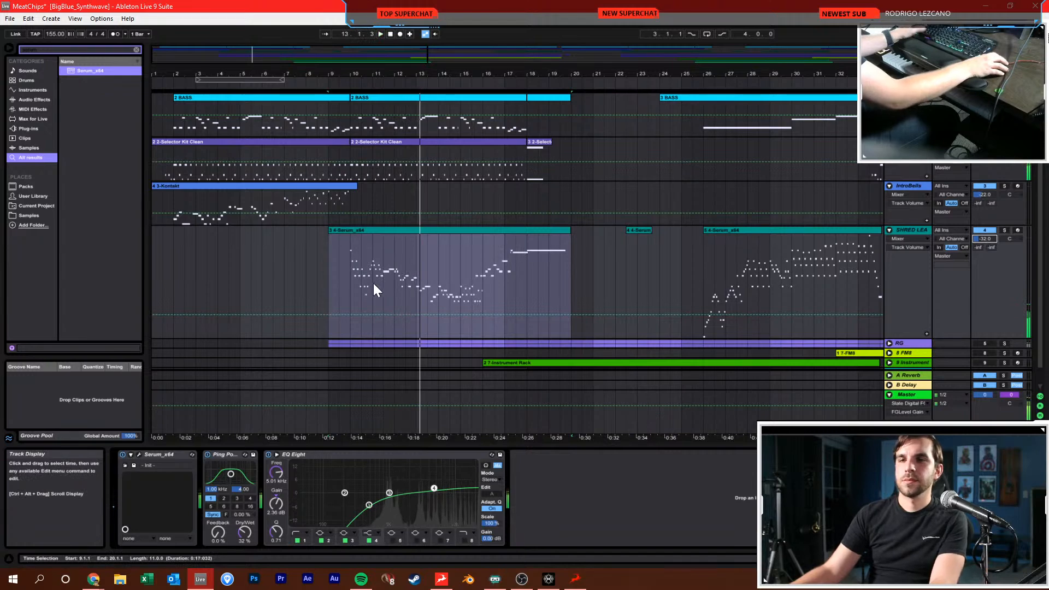
{"action": "left_click", "coordinate": [139, 455]}
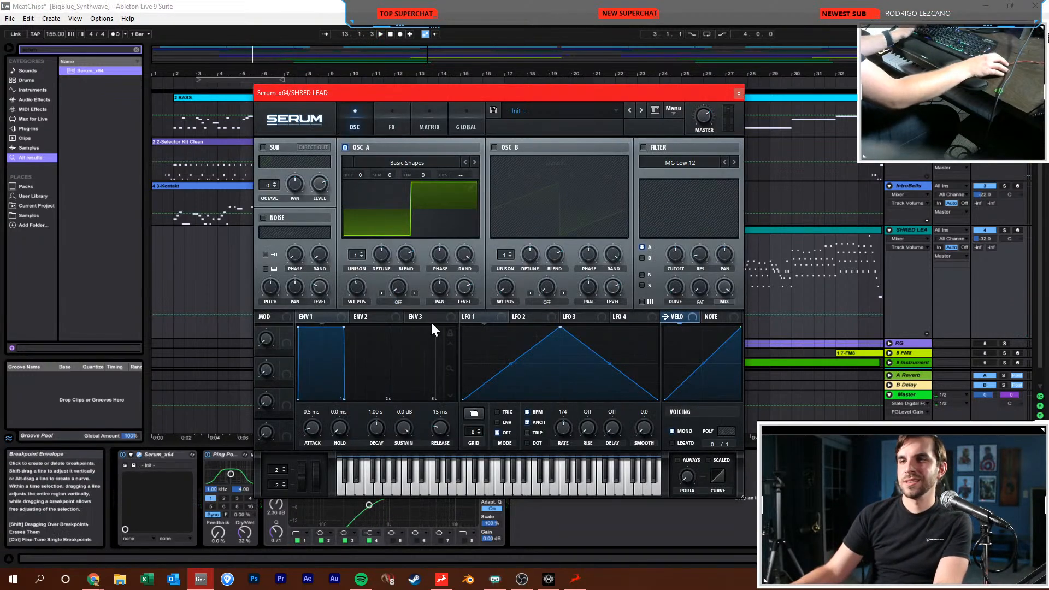
{"action": "left_click", "coordinate": [739, 93]}
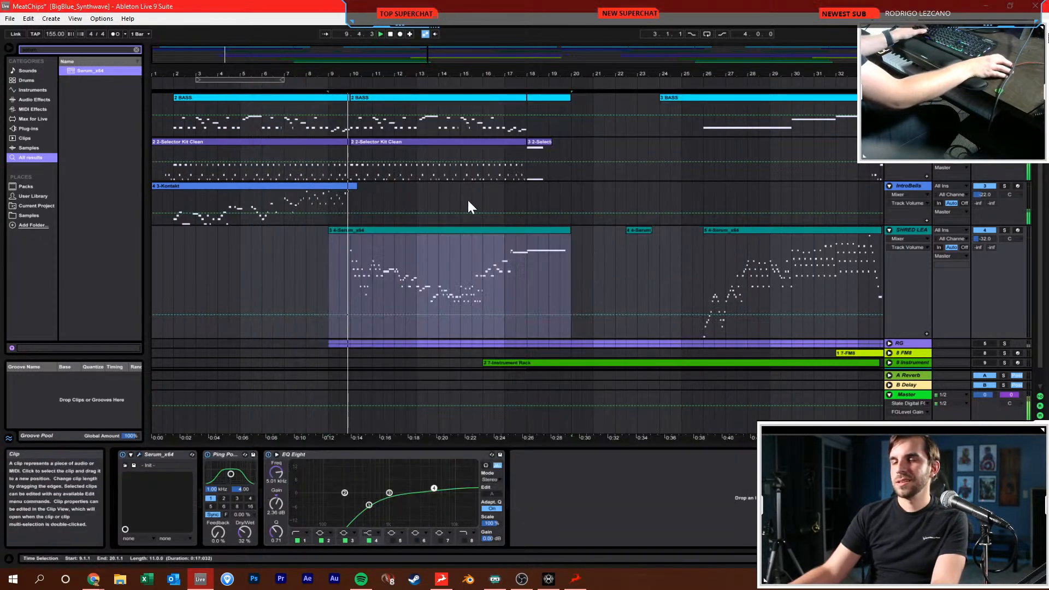
{"action": "left_click", "coordinate": [316, 264]}
{"action": "left_click", "coordinate": [427, 258]}
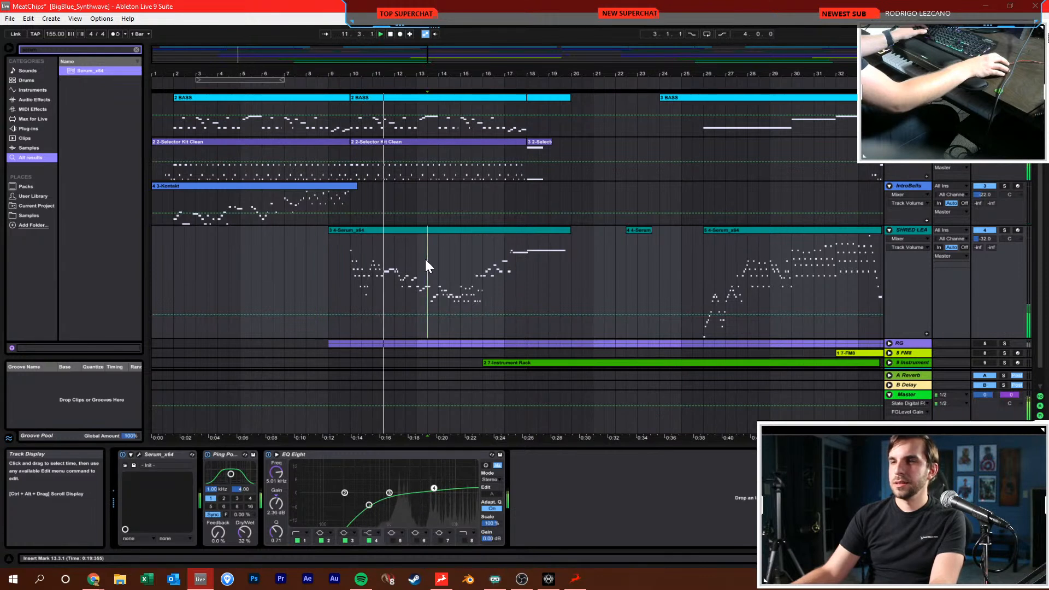
{"action": "left_click_drag", "start_coordinate": [244, 529], "coordinate": [244, 568]}
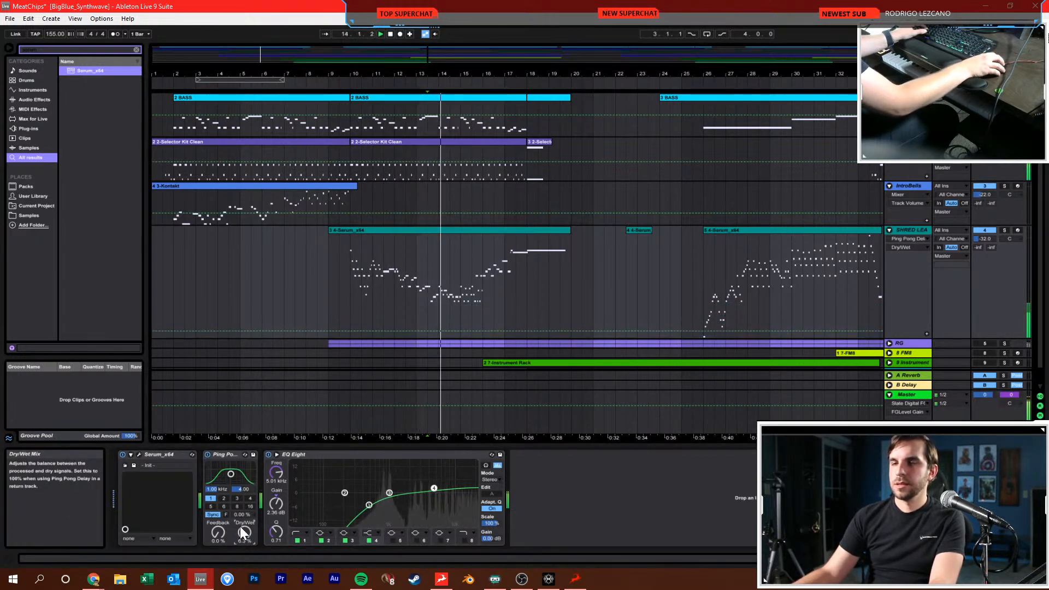
{"action": "key", "text": "space"}
Add a new Serum track below the bass track and play the arrangement from bar 10
{"action": "left_click", "coordinate": [361, 165]}
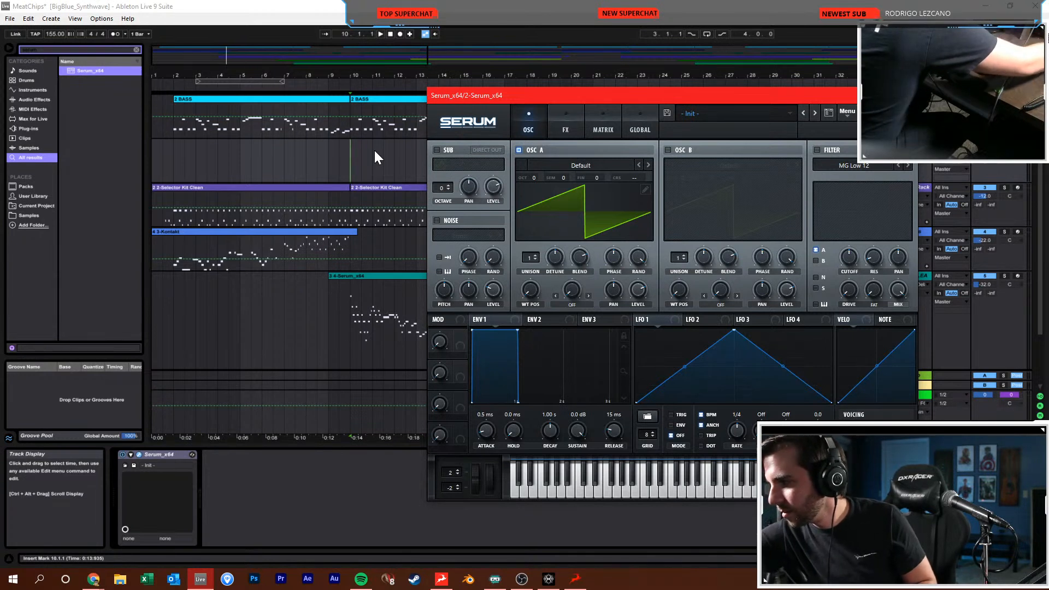
{"action": "key", "text": "space"}
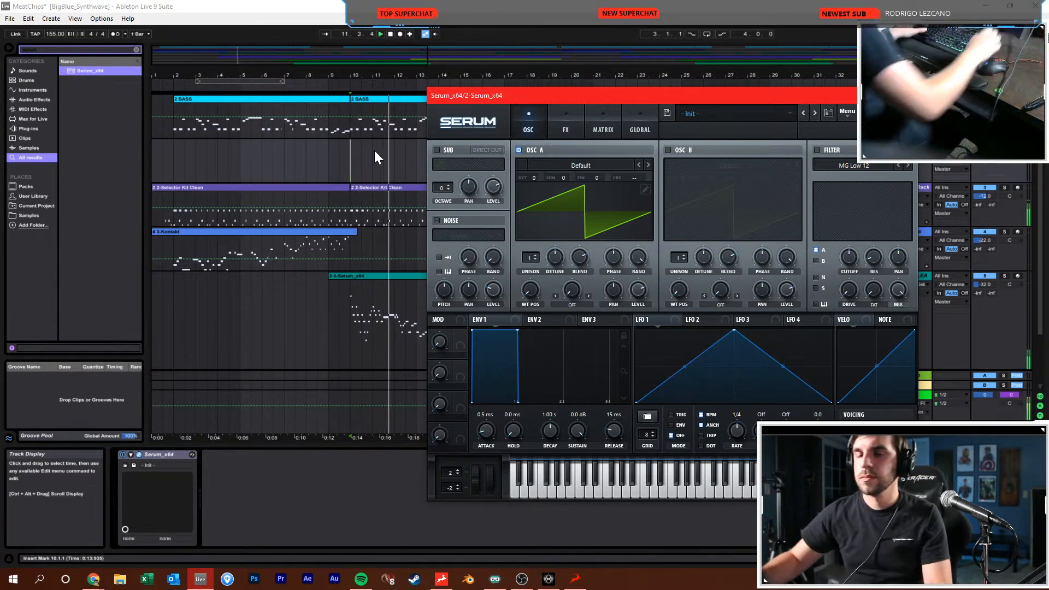
{"action": "left_click_drag", "start_coordinate": [562, 90], "coordinate": [517, 91]}
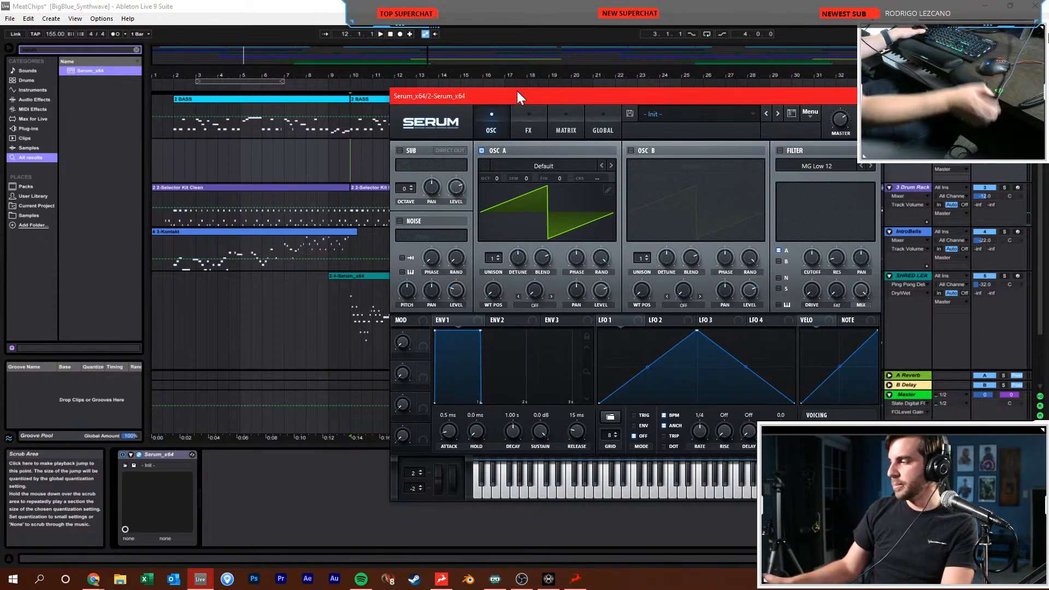
{"action": "key", "text": "space"}
{"action": "left_click_drag", "start_coordinate": [517, 91], "coordinate": [390, 98]}
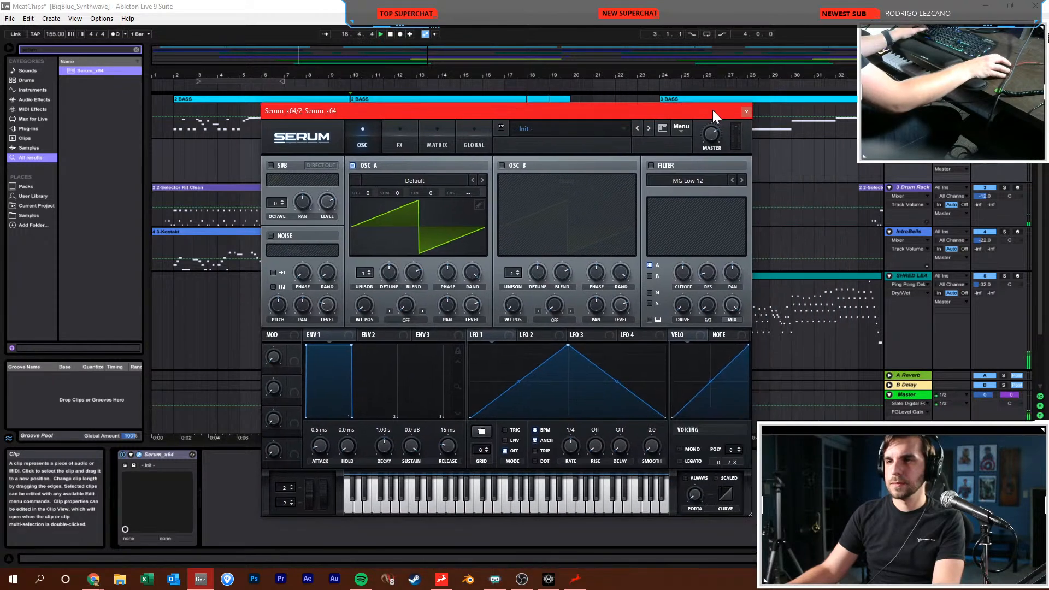
{"action": "left_click", "coordinate": [750, 111]}
Save the project and play the arrangement briefly from bar 2
{"action": "left_click", "coordinate": [554, 166]}
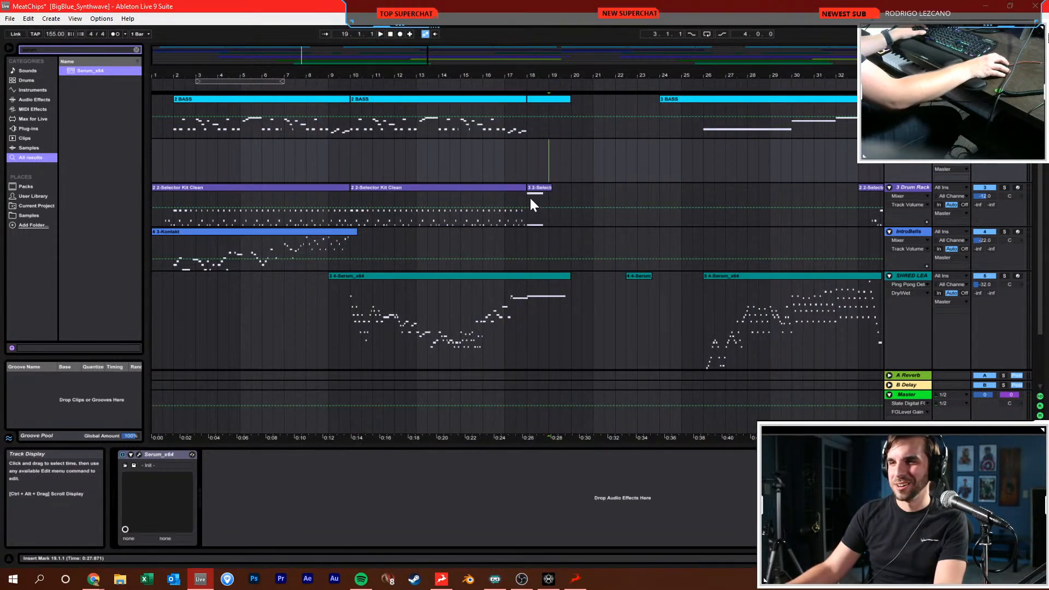
{"action": "left_click", "coordinate": [527, 198]}
{"action": "left_click", "coordinate": [377, 159]}
{"action": "key", "text": "ctrl+s"}
{"action": "left_click", "coordinate": [173, 161]}
{"action": "key", "text": "space"}
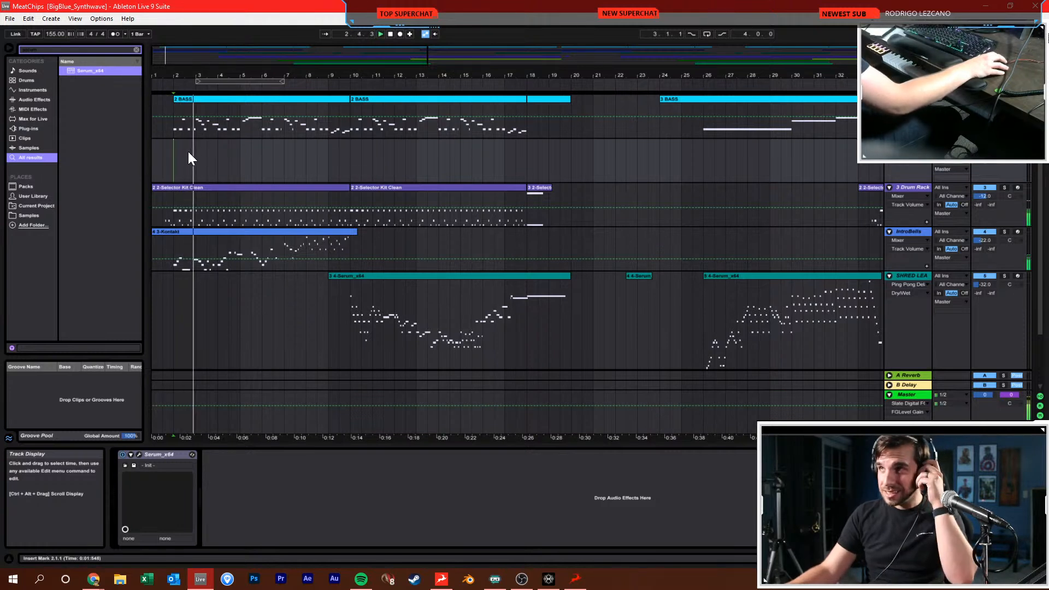
{"action": "key", "text": "space"}
Copy the BASS clip at bar 10 onto the new Serum track at the same position
{"action": "left_click", "coordinate": [350, 166]}
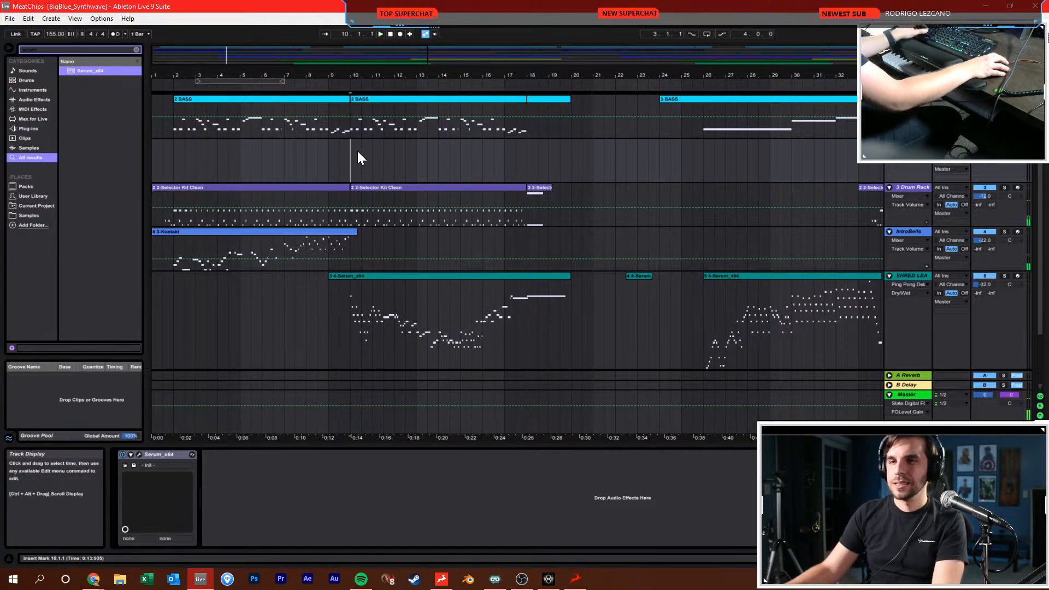
{"action": "left_click", "coordinate": [390, 100]}
{"action": "key", "text": "ctrl+c"}
{"action": "left_click", "coordinate": [346, 157]}
{"action": "key", "text": "ctrl+v"}
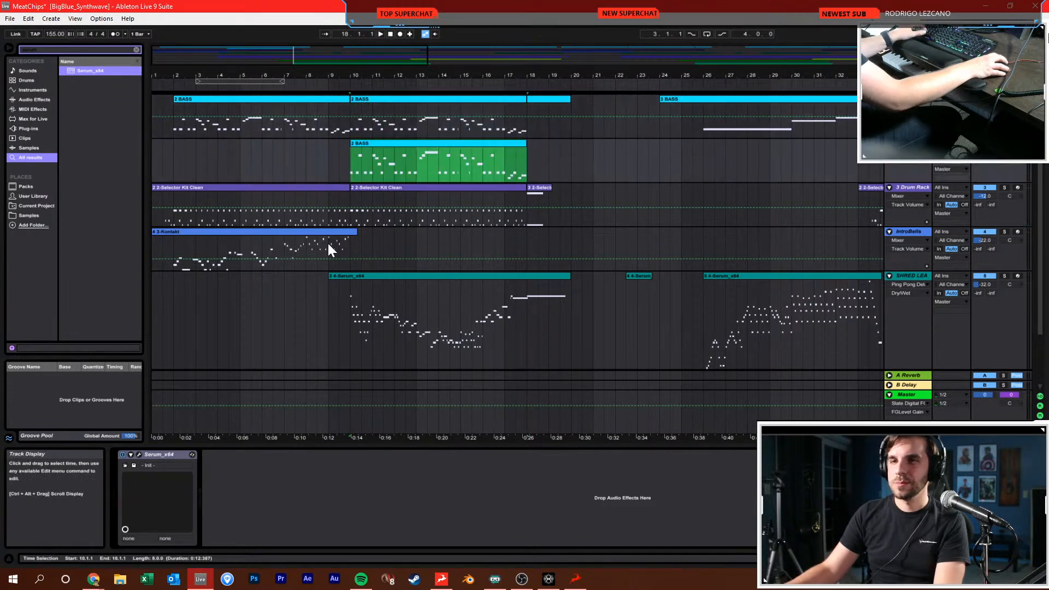
Enable oscillator B in the new track's Serum, tune it to +7 semitones, and lower the track volume
{"action": "left_click", "coordinate": [349, 165]}
{"action": "left_click", "coordinate": [140, 453]}
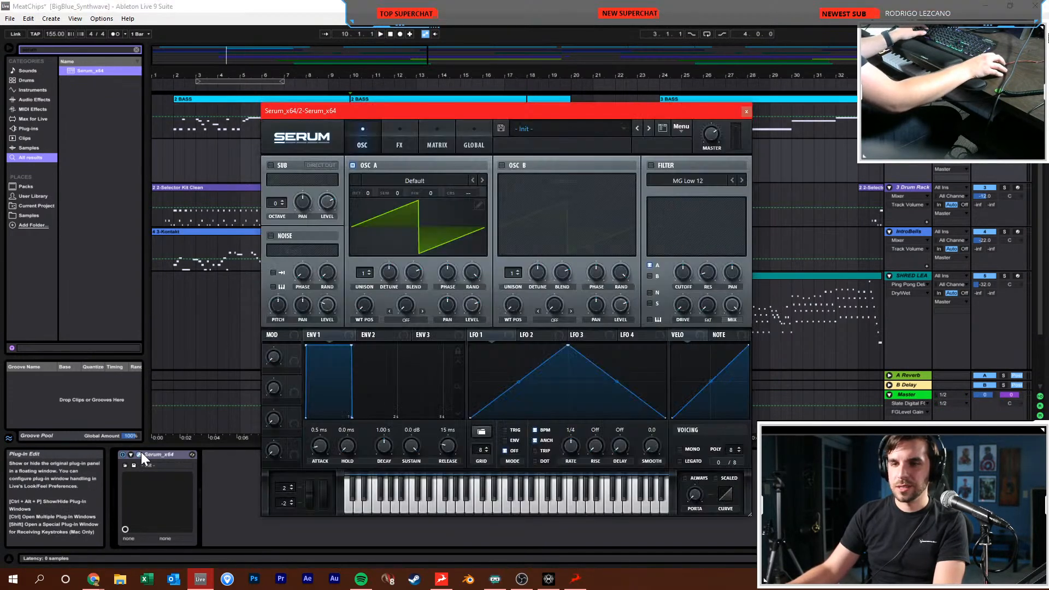
{"action": "left_click", "coordinate": [501, 164]}
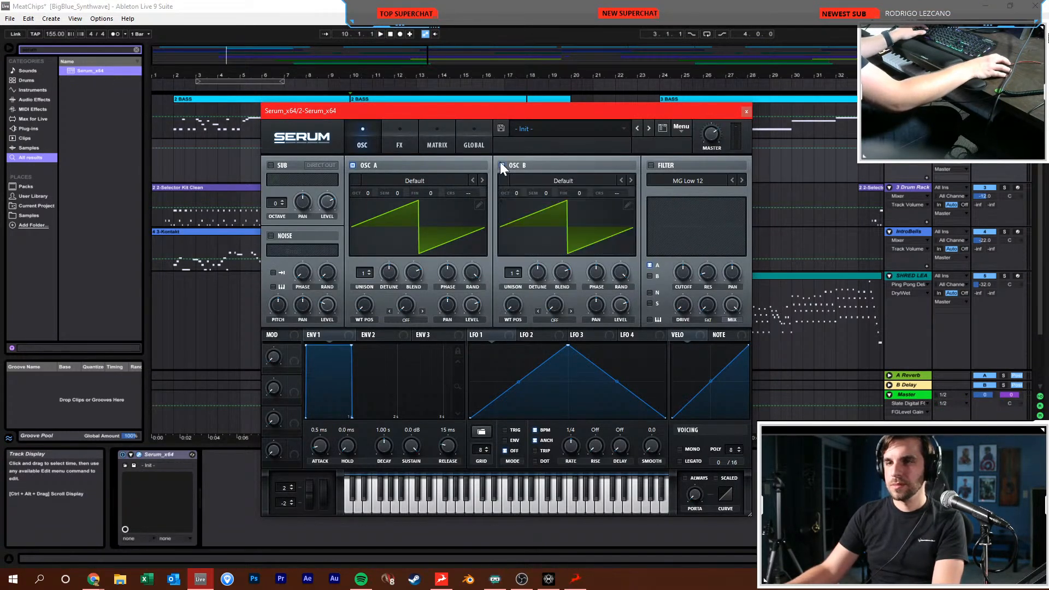
{"action": "left_click_drag", "start_coordinate": [984, 152], "coordinate": [984, 166]}
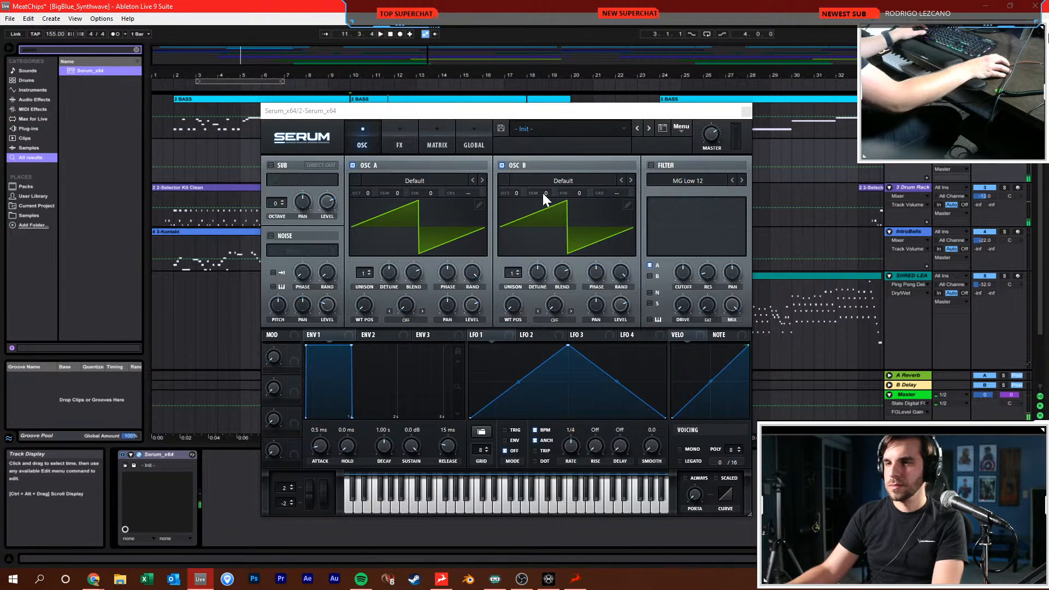
{"action": "left_click_drag", "start_coordinate": [543, 193], "coordinate": [555, 175]}
{"action": "key", "text": "space"}
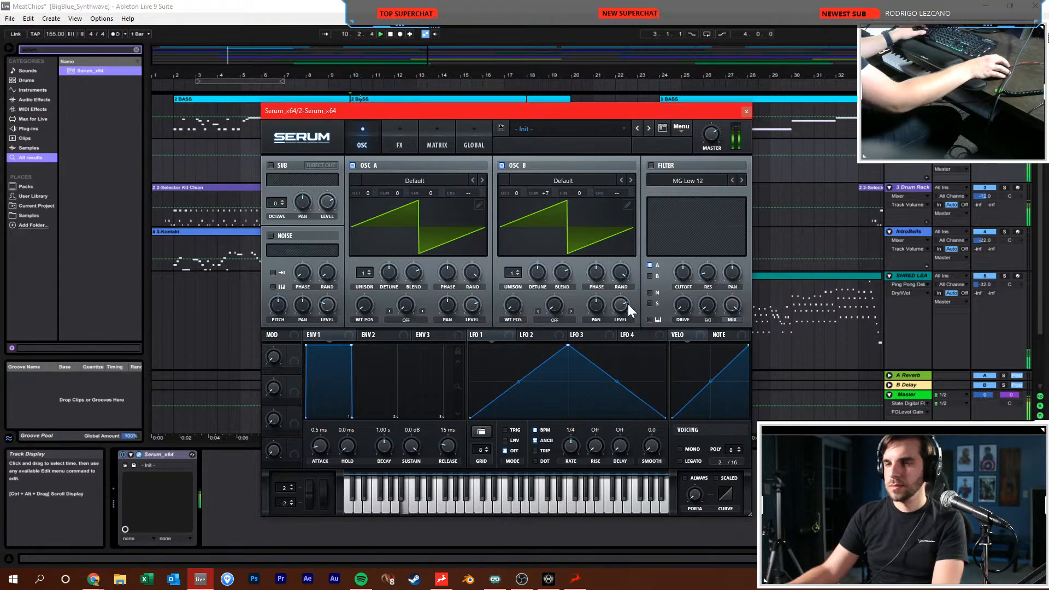
Bring Serum oscillator A's level down to 0%, lower the new track's volume further, and close Serum
{"action": "left_click", "coordinate": [405, 188]}
{"action": "mouse_move", "coordinate": [422, 195]}
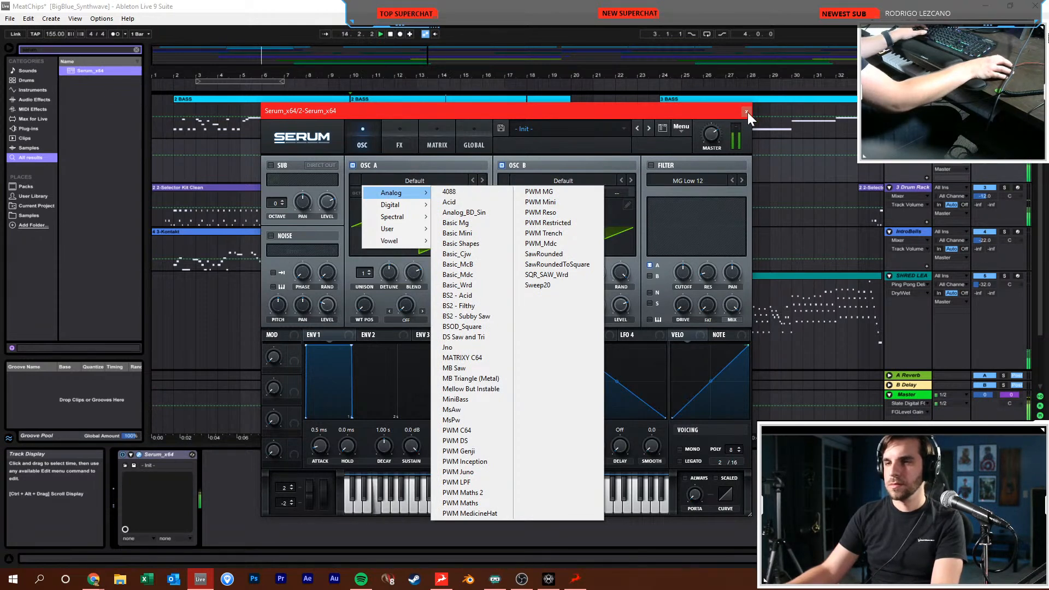
{"action": "left_click", "coordinate": [692, 111]}
{"action": "left_click_drag", "start_coordinate": [469, 304], "coordinate": [470, 444]}
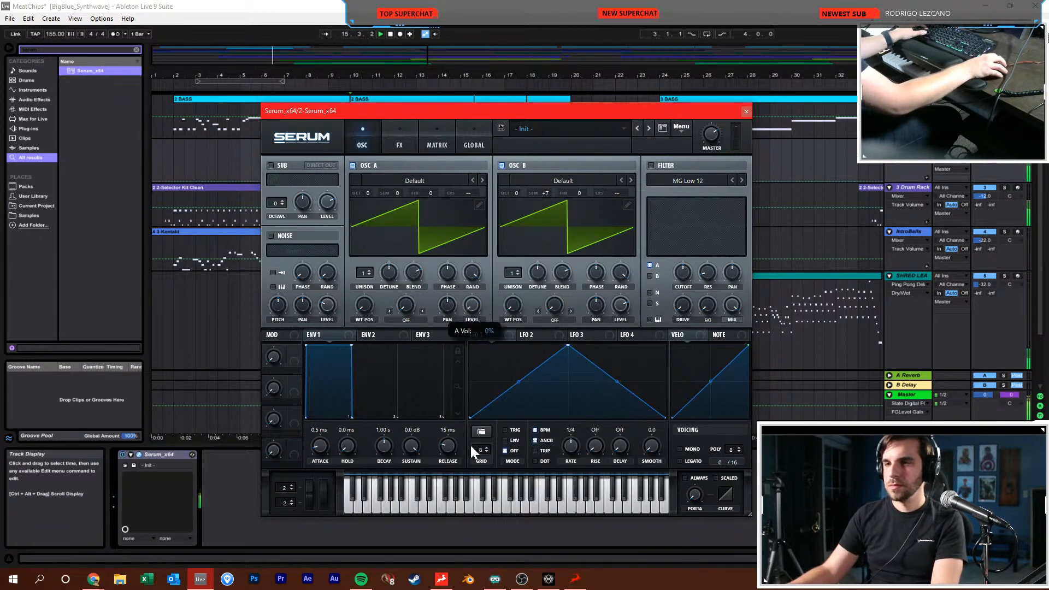
{"action": "left_click_drag", "start_coordinate": [984, 152], "coordinate": [984, 429]}
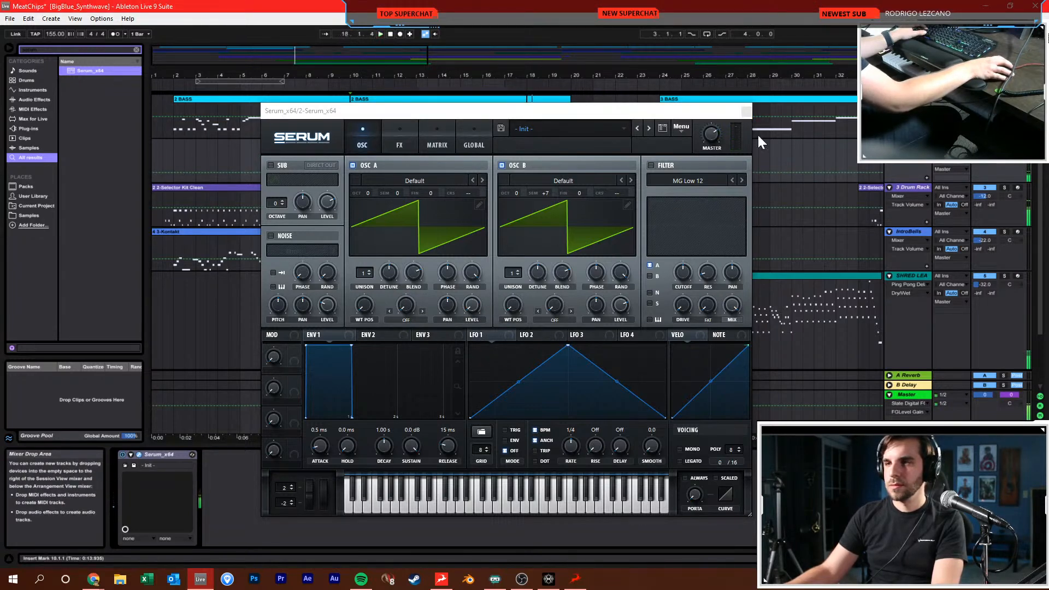
{"action": "left_click", "coordinate": [745, 111]}
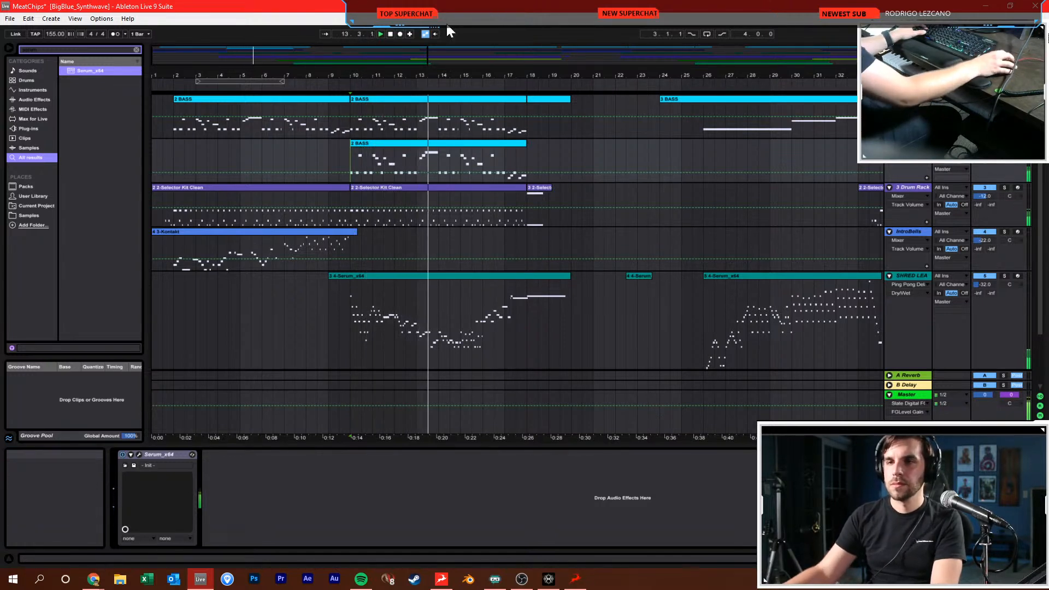
Save the project, stop playback and place the insert marker at bar 2
{"action": "left_click", "coordinate": [338, 156]}
{"action": "left_click", "coordinate": [361, 157]}
{"action": "key", "text": "ctrl+s"}
{"action": "key", "text": "space"}
{"action": "left_click", "coordinate": [174, 160]}
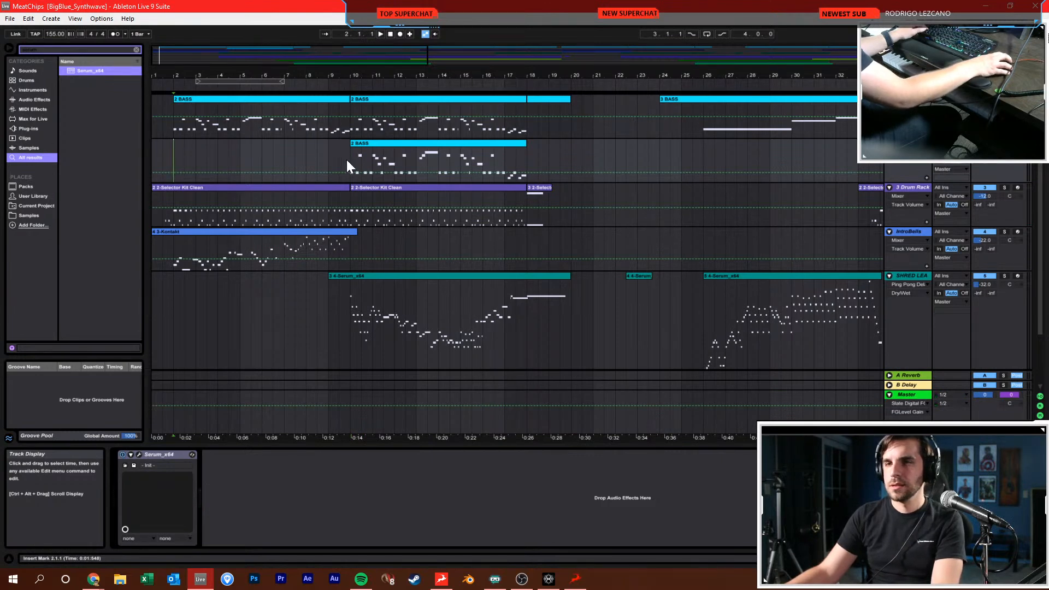
Select the original BASS clip at bar 10 and listen to the arrangement from there
{"action": "left_click", "coordinate": [366, 99]}
{"action": "key", "text": "space"}
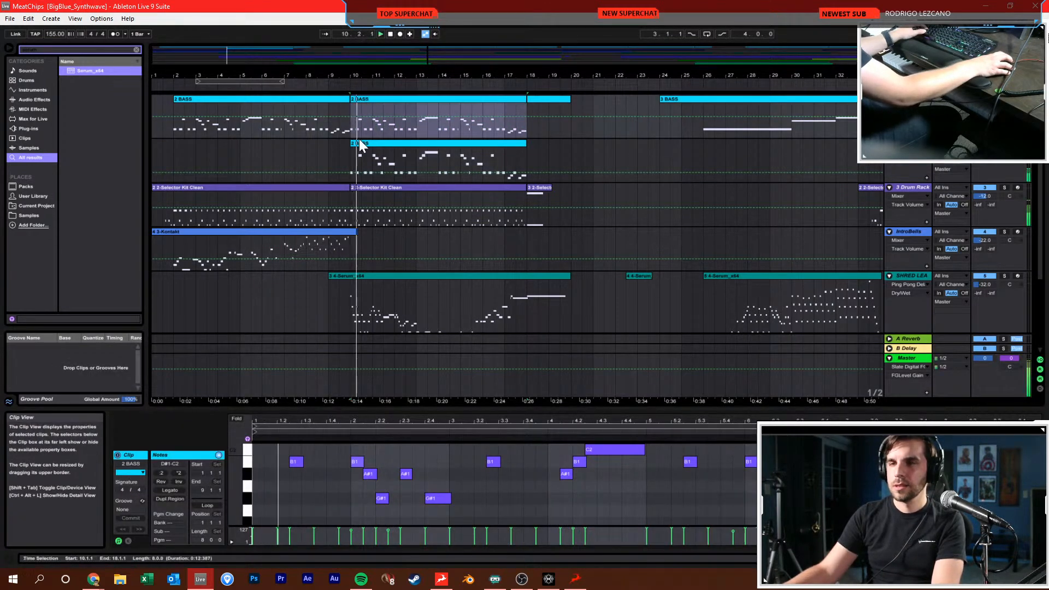
{"action": "left_click", "coordinate": [355, 164]}
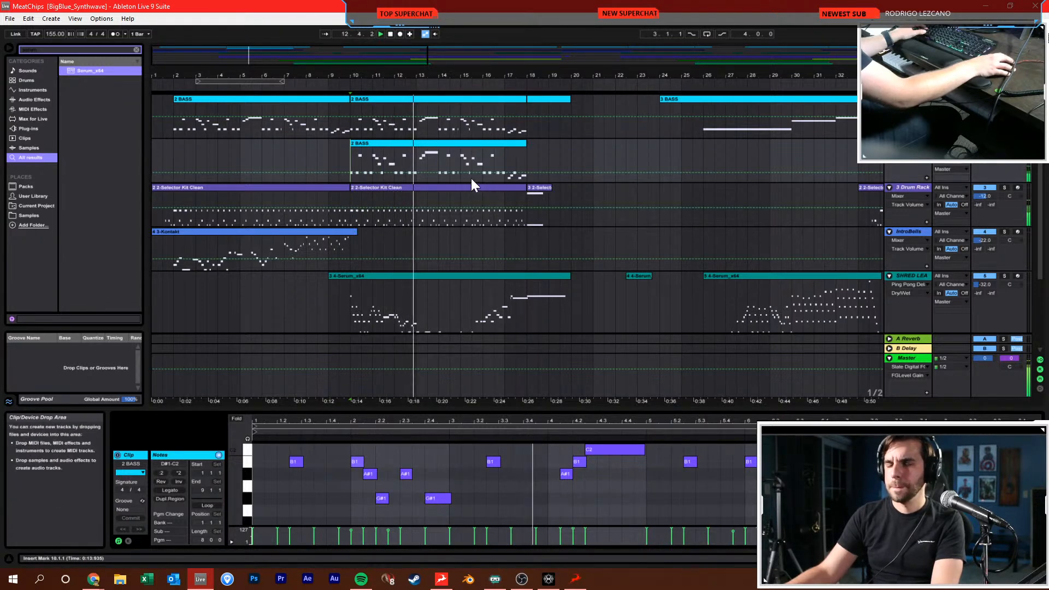
Stop playback and listen to the arrangement again from bar 1 through the start of the shred lead section
{"action": "scroll", "coordinate": [473, 179], "scroll_direction": "down", "scroll_amount": 3}
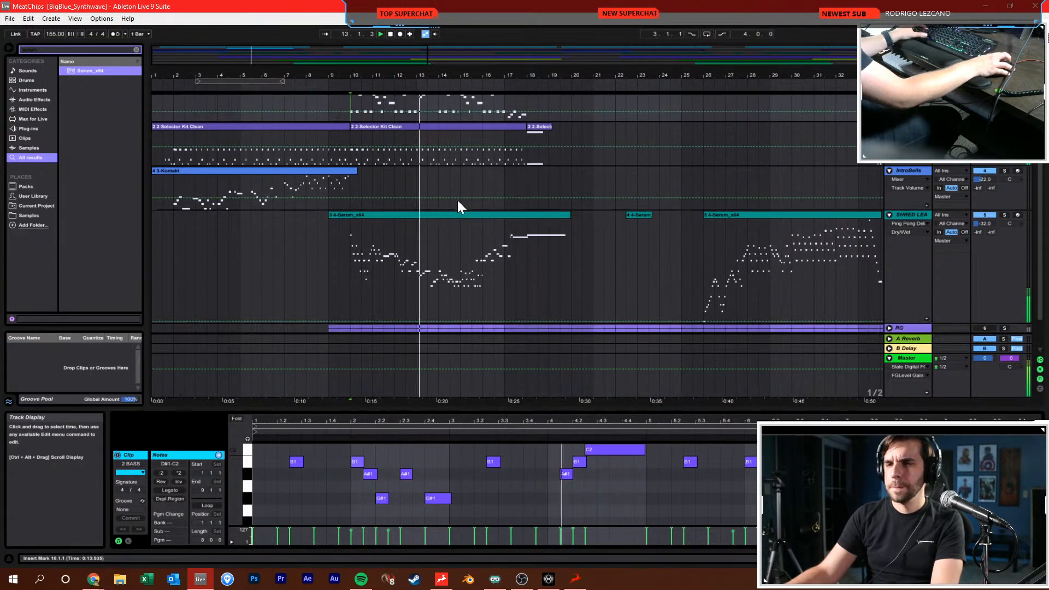
{"action": "left_click", "coordinate": [434, 276]}
{"action": "scroll", "coordinate": [434, 256], "scroll_direction": "down", "scroll_amount": 2}
{"action": "left_click", "coordinate": [435, 255]}
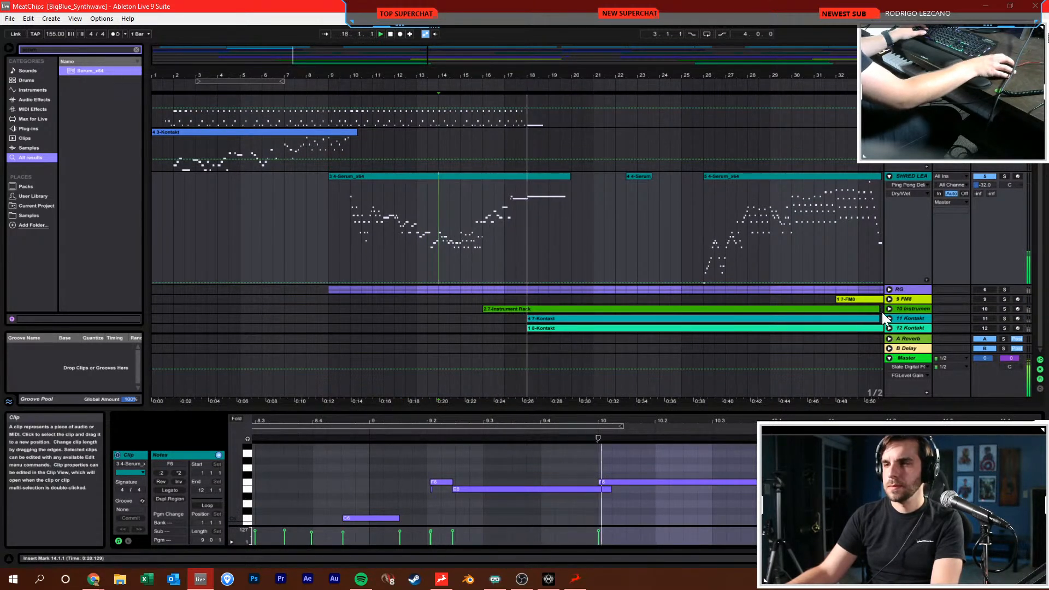
{"action": "left_click", "coordinate": [389, 34]}
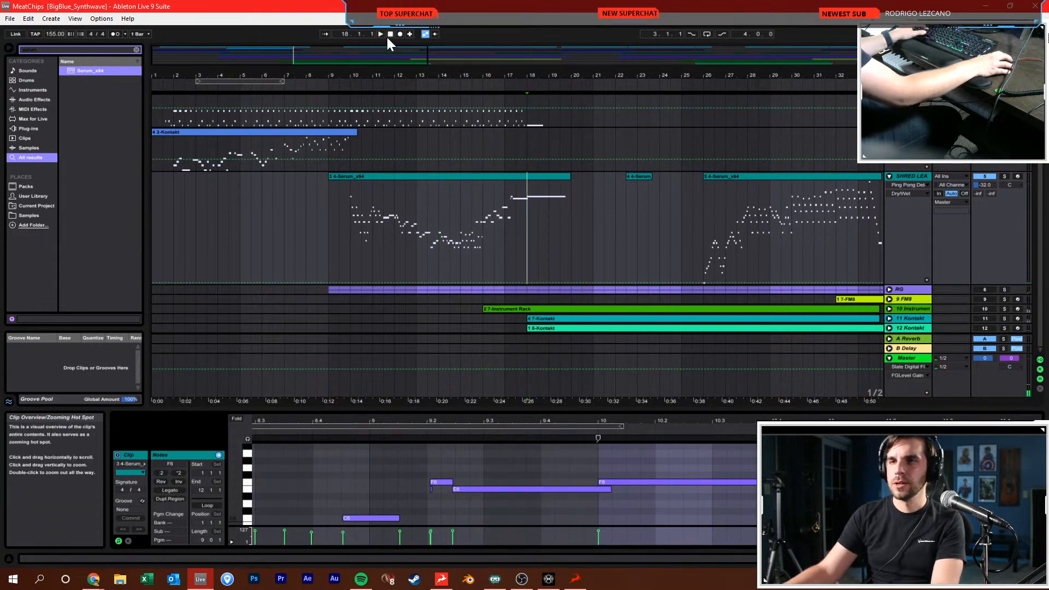
{"action": "left_click", "coordinate": [387, 34]}
{"action": "key", "text": "space"}
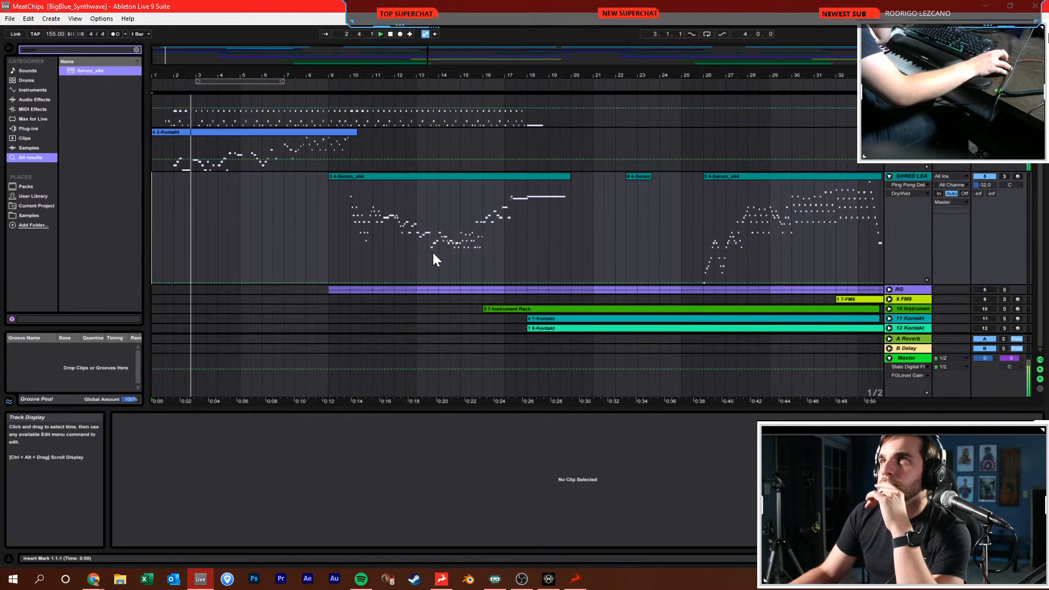
{"action": "scroll", "coordinate": [433, 251], "scroll_direction": "up", "scroll_amount": 5}
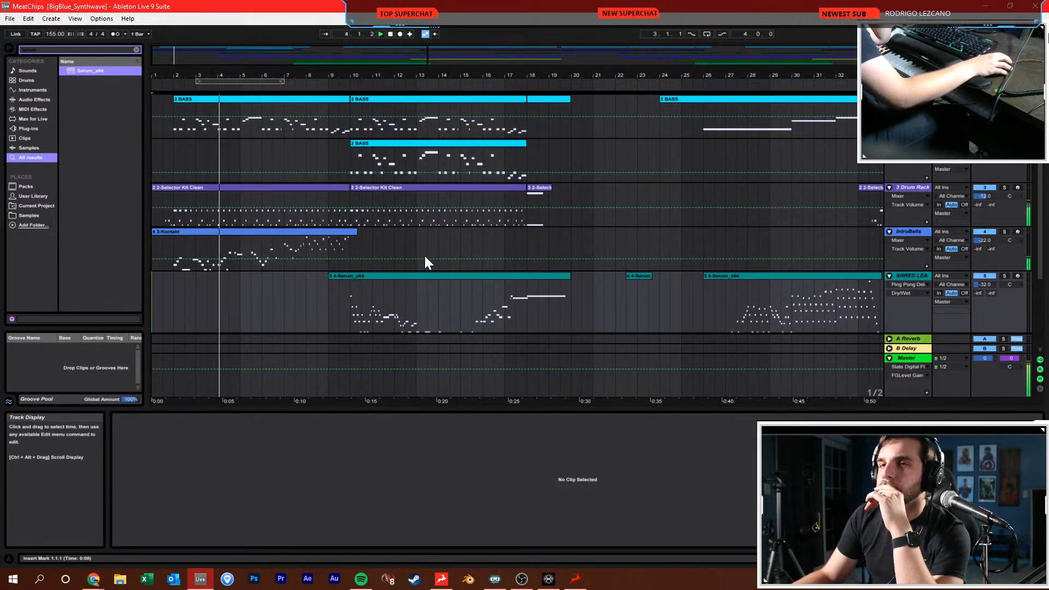
{"action": "left_click", "coordinate": [428, 249]}
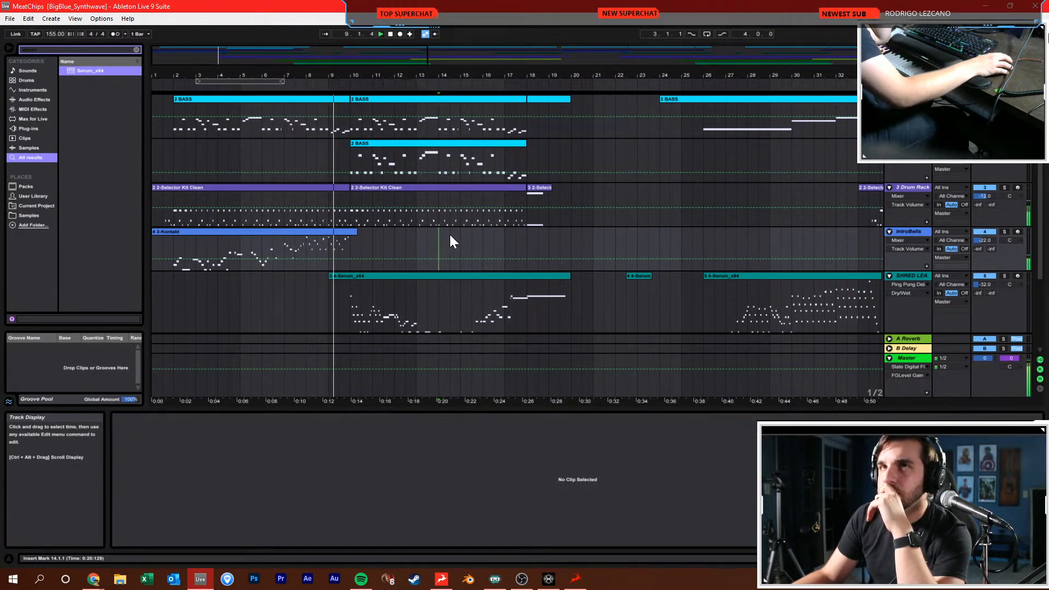
{"action": "scroll", "coordinate": [450, 235], "scroll_direction": "down", "scroll_amount": 3}
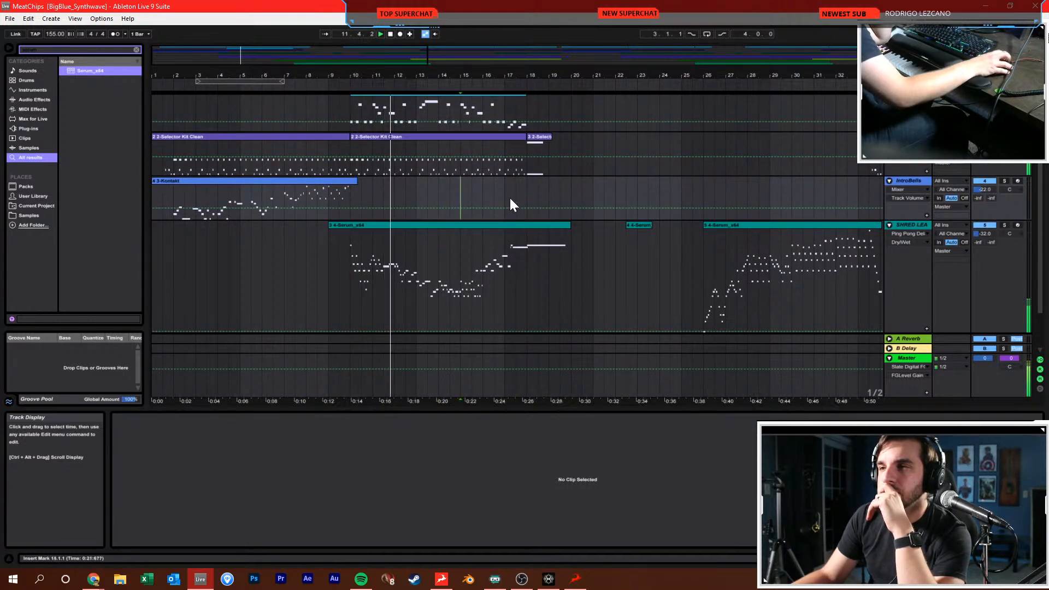
{"action": "scroll", "coordinate": [509, 198], "scroll_direction": "up", "scroll_amount": 3}
Give oscillator A in the harmony track's Serum 2 unison voices with a detune of 0.69, and close Serum
{"action": "double_click", "coordinate": [909, 143]}
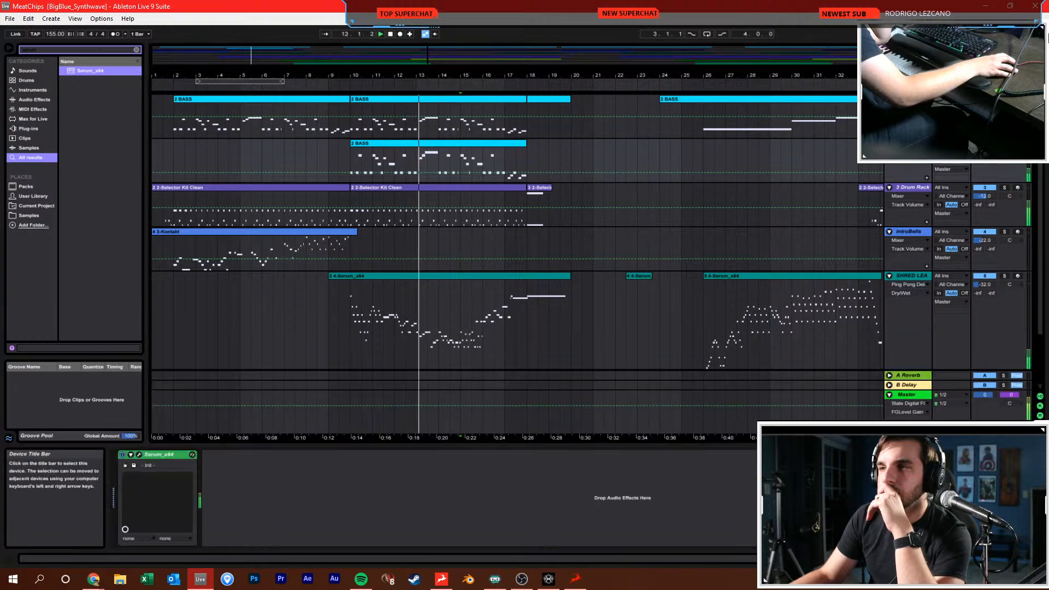
{"action": "left_click", "coordinate": [138, 455]}
{"action": "scroll", "coordinate": [369, 270], "scroll_direction": "up", "scroll_amount": 1}
{"action": "left_click_drag", "start_coordinate": [384, 277], "coordinate": [392, 244]}
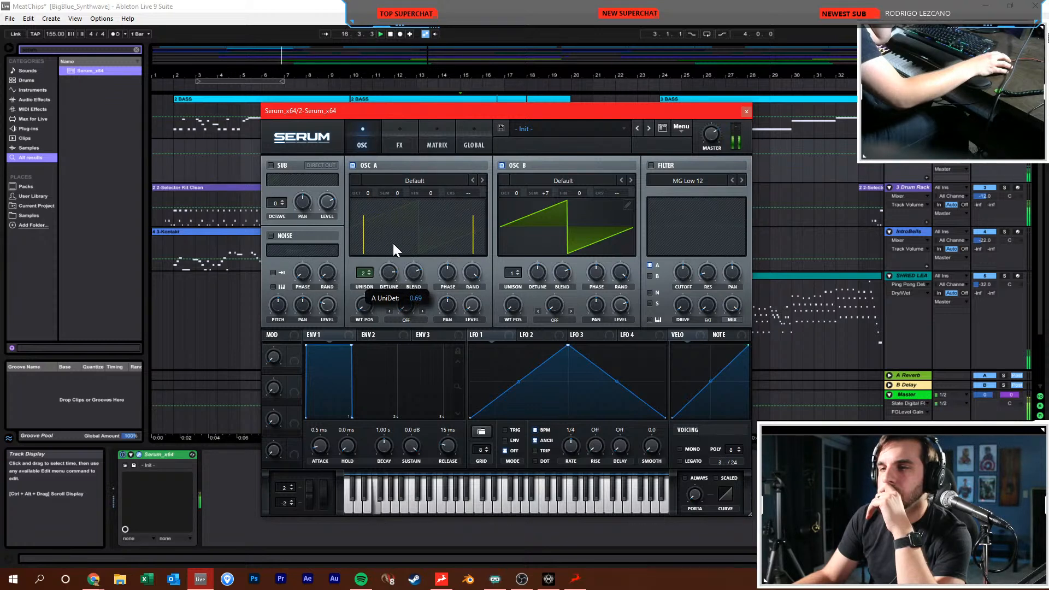
{"action": "left_click", "coordinate": [746, 111]}
Automate the SHRED LEAD track volume to fade down to silence between bars 18 and 20, and play the fade
{"action": "scroll", "coordinate": [505, 259], "scroll_direction": "down", "scroll_amount": 2}
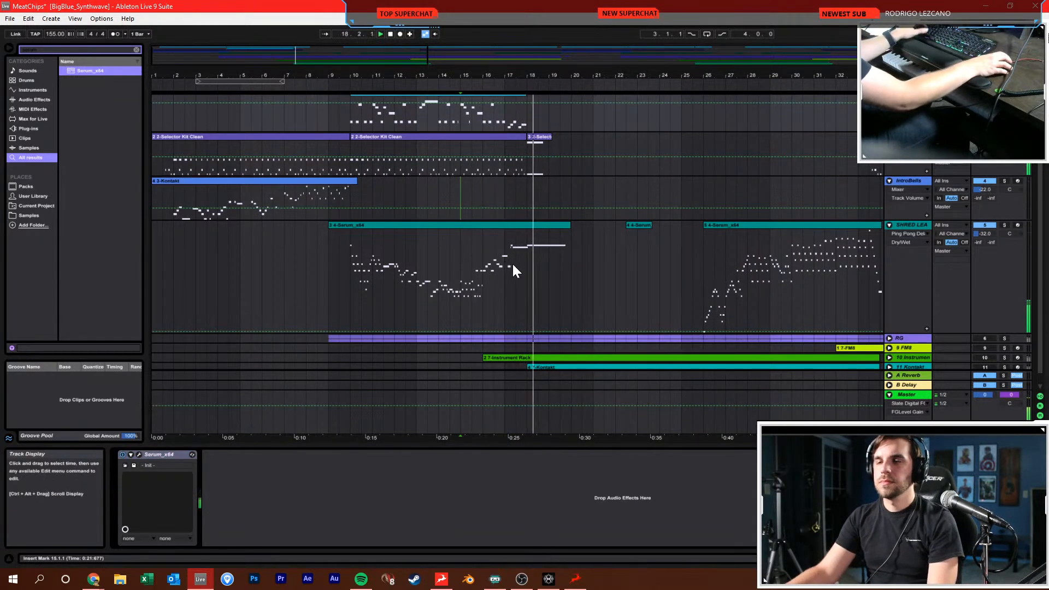
{"action": "scroll", "coordinate": [519, 262], "scroll_direction": "down", "scroll_amount": 1}
{"action": "key", "text": "space"}
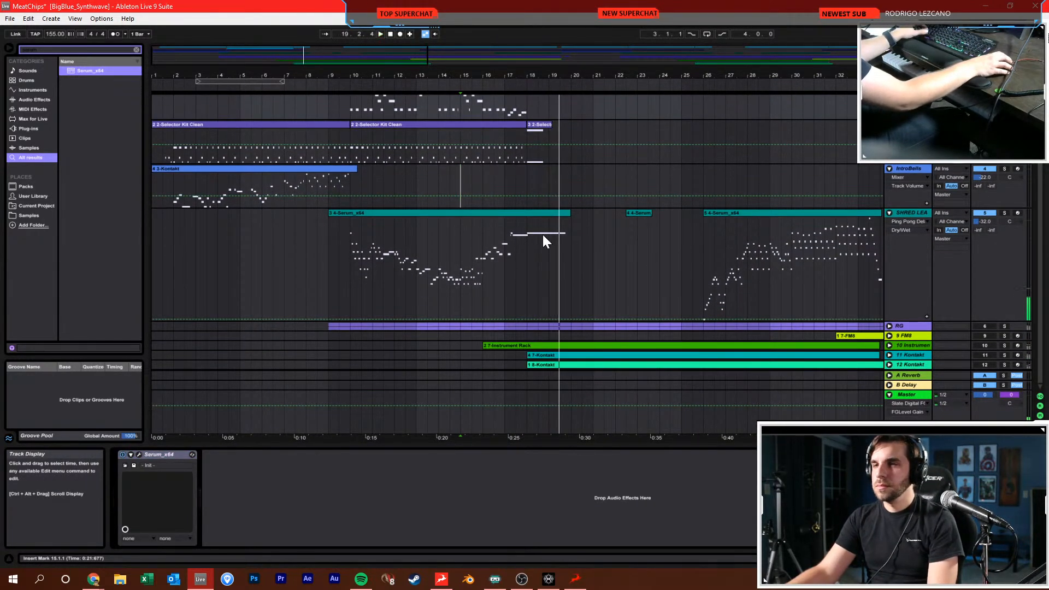
{"action": "left_click", "coordinate": [529, 242]}
{"action": "left_click", "coordinate": [985, 222]}
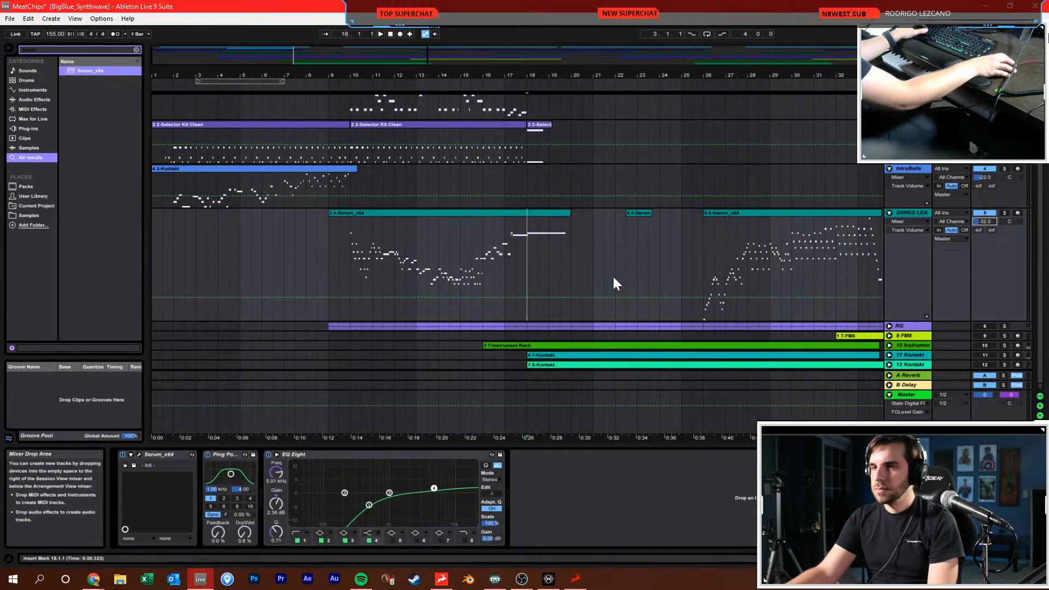
{"action": "left_click", "coordinate": [526, 297]}
{"action": "left_click_drag", "start_coordinate": [558, 297], "coordinate": [571, 319]}
{"action": "key", "text": "space"}
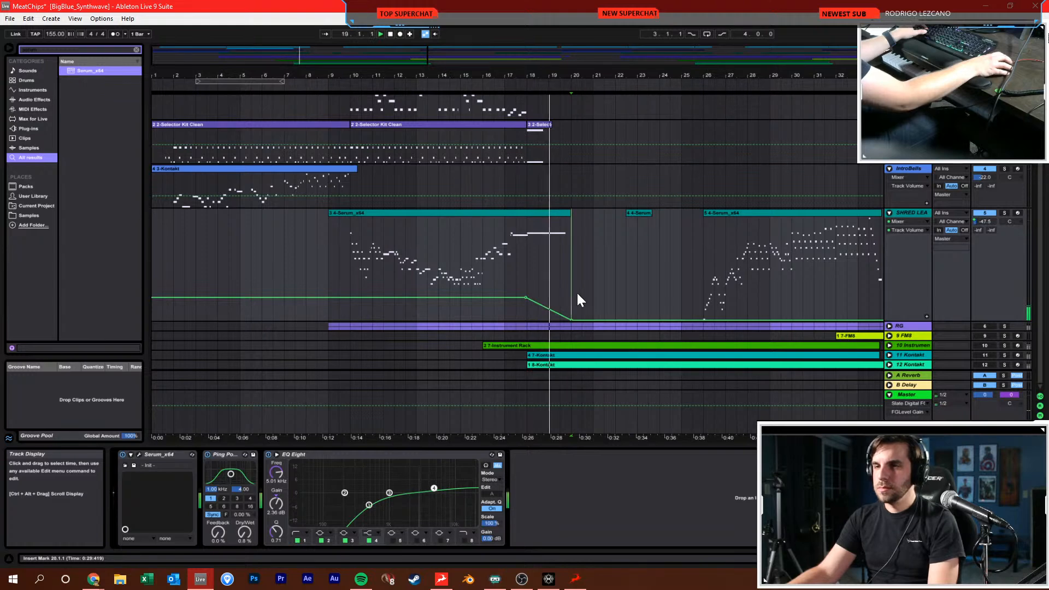
{"action": "key", "text": "space"}
Place the insert marker at bar 19 on the harmony track, play from there, and activate the RG group track
{"action": "scroll", "coordinate": [606, 164], "scroll_direction": "up", "scroll_amount": 3}
{"action": "left_click", "coordinate": [547, 140]}
{"action": "scroll", "coordinate": [747, 261], "scroll_direction": "down", "scroll_amount": 3}
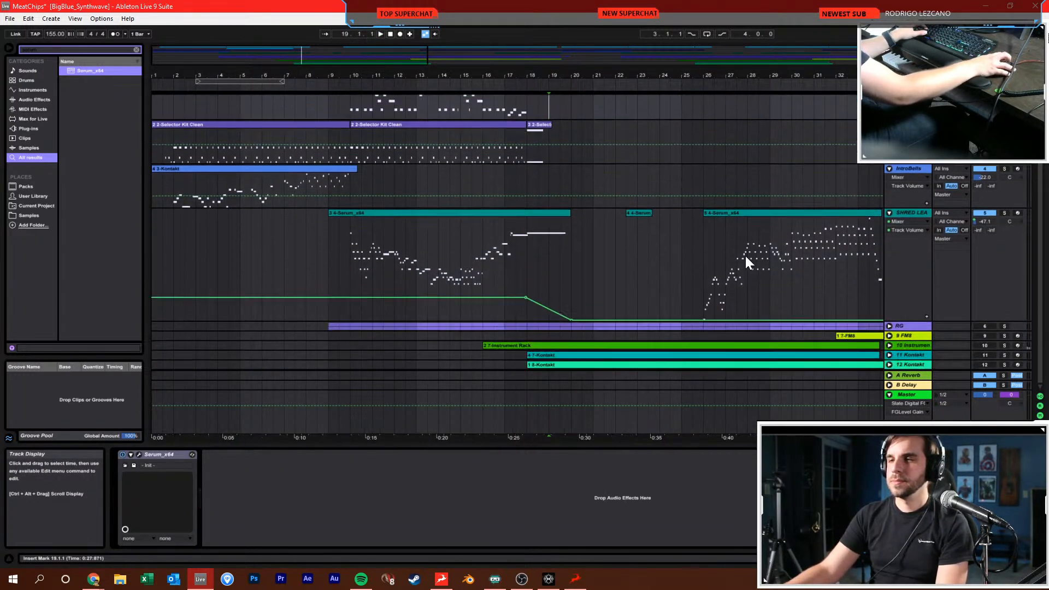
{"action": "scroll", "coordinate": [643, 226], "scroll_direction": "up", "scroll_amount": 3}
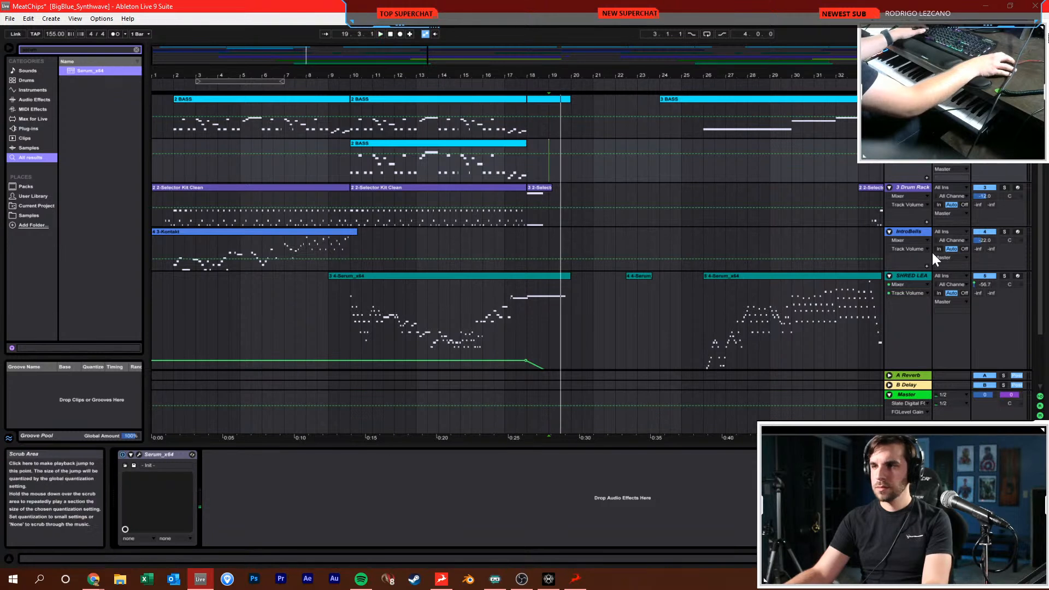
{"action": "scroll", "coordinate": [932, 254], "scroll_direction": "down", "scroll_amount": 3}
{"action": "left_click", "coordinate": [983, 325]}
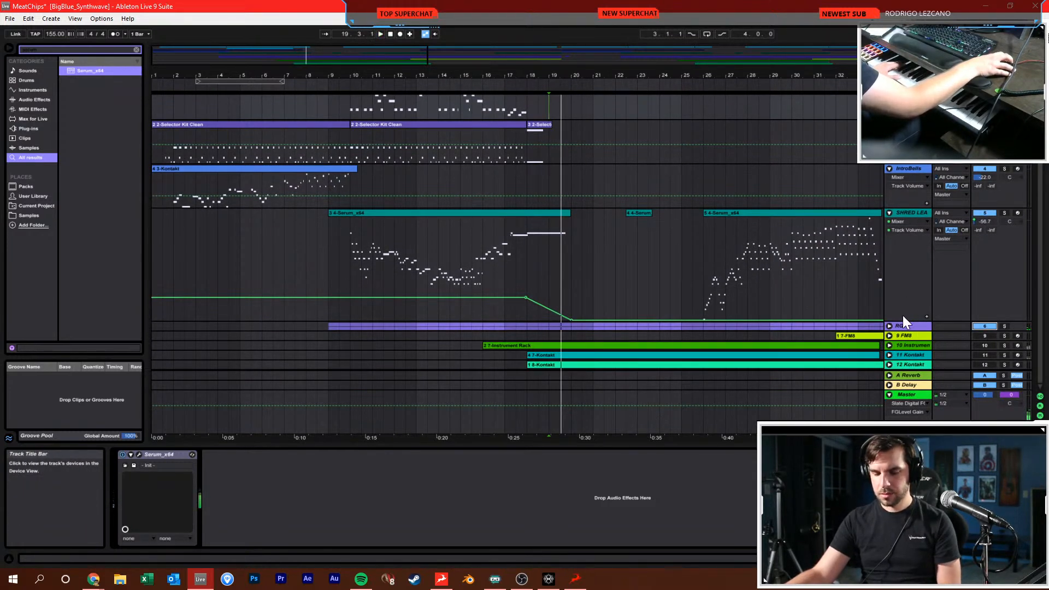
{"action": "scroll", "coordinate": [646, 207], "scroll_direction": "up", "scroll_amount": 3}
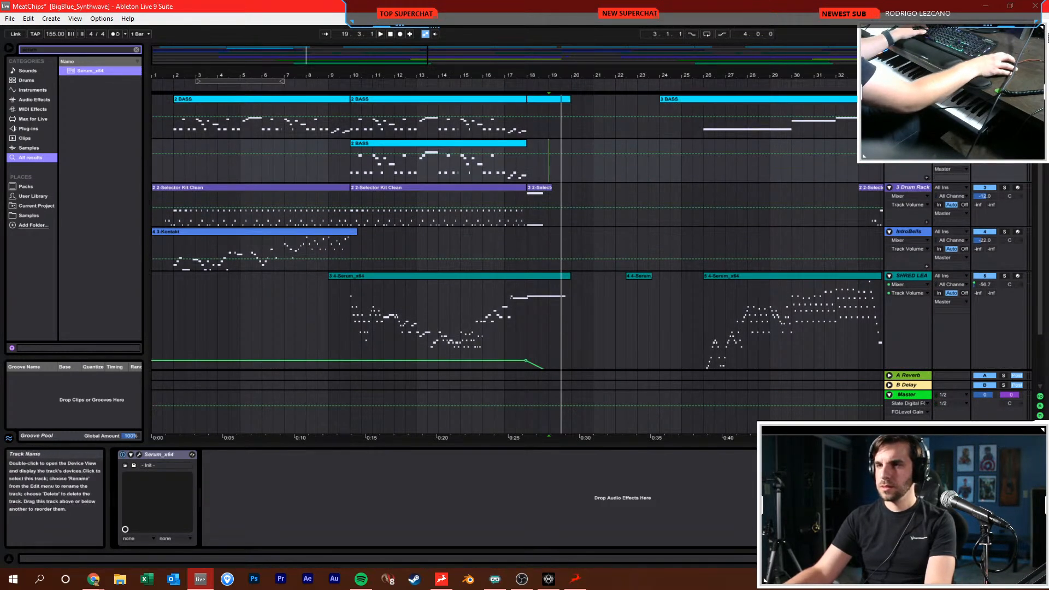
Duplicate the Serum harmony track, delete the copied BASS clip from the duplicate, and place the insert marker at bar 18
{"action": "left_click", "coordinate": [451, 143]}
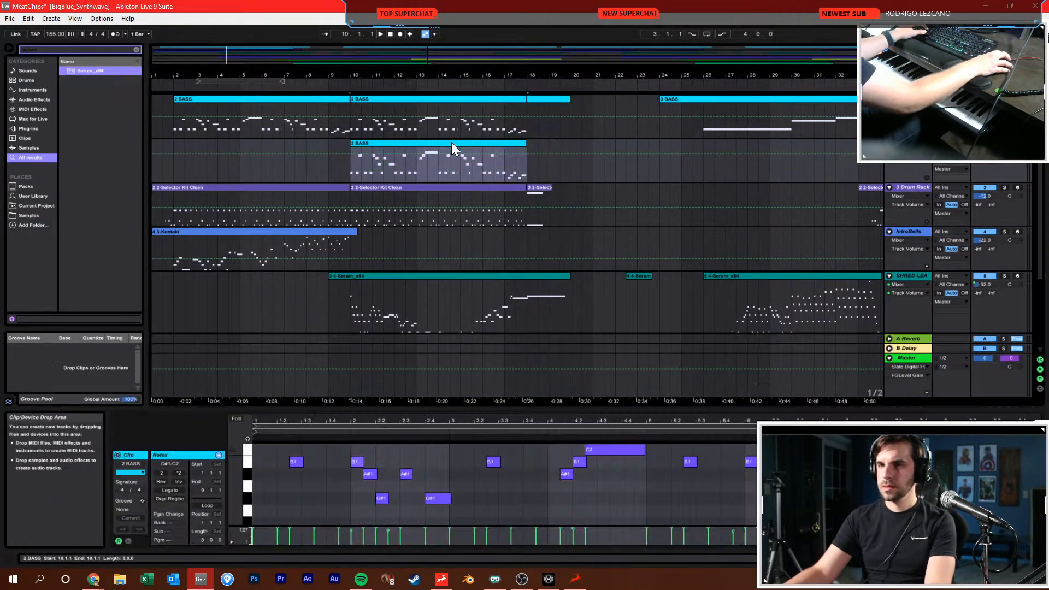
{"action": "left_click", "coordinate": [522, 126]}
{"action": "double_click", "coordinate": [520, 143]}
{"action": "left_click", "coordinate": [909, 143]}
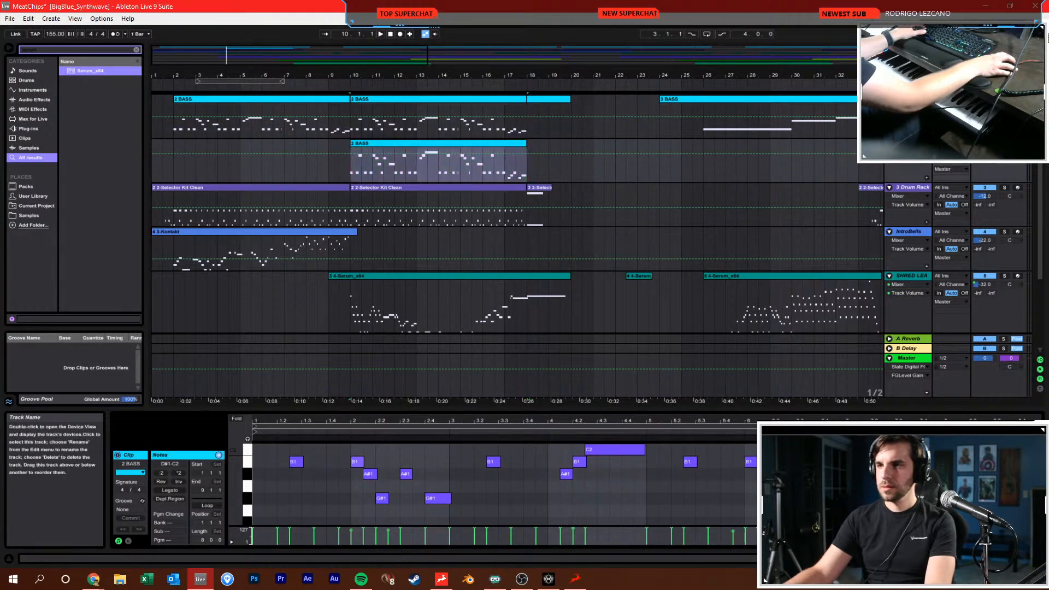
{"action": "key", "text": "ctrl+d"}
{"action": "left_click", "coordinate": [495, 180]}
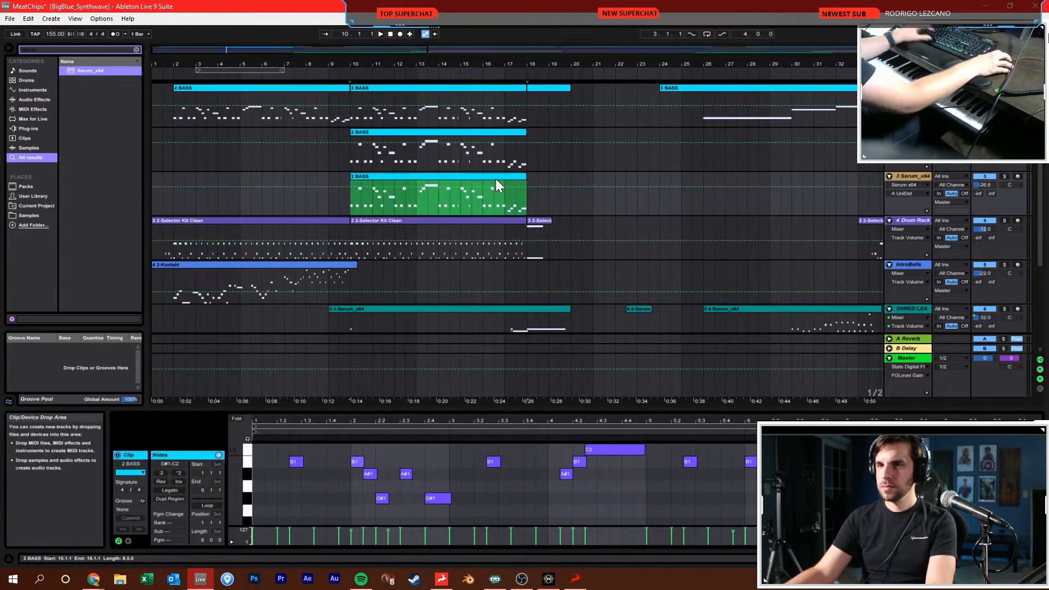
{"action": "key", "text": "Delete"}
{"action": "left_click", "coordinate": [529, 183]}
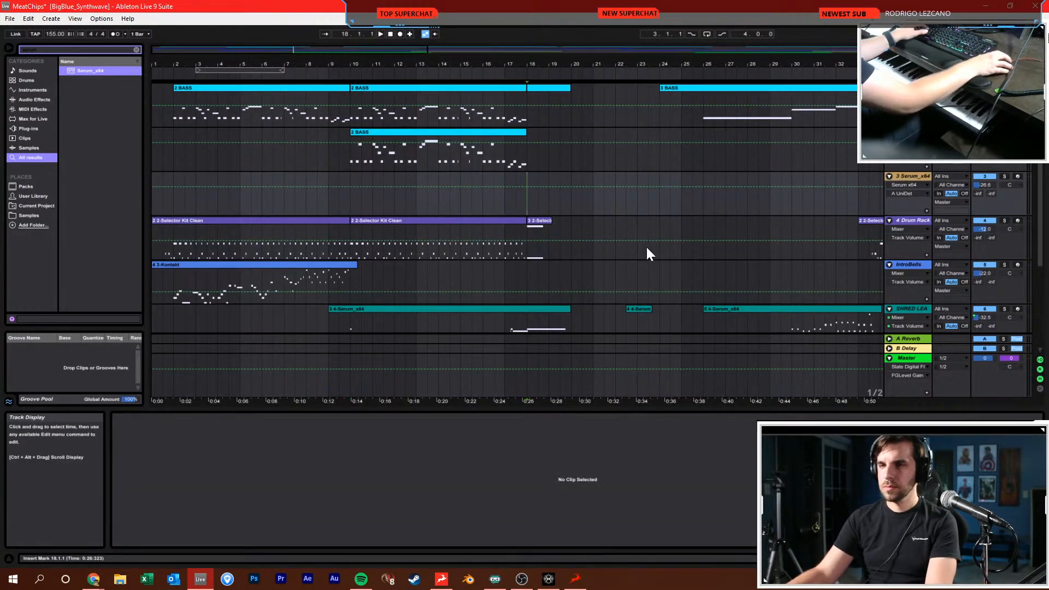
Reset oscillator B's semitone tuning in the duplicated track's Serum, dismissing the missing-noise notice, and close the plug-in
{"action": "left_click", "coordinate": [903, 177]}
{"action": "left_click", "coordinate": [139, 454]}
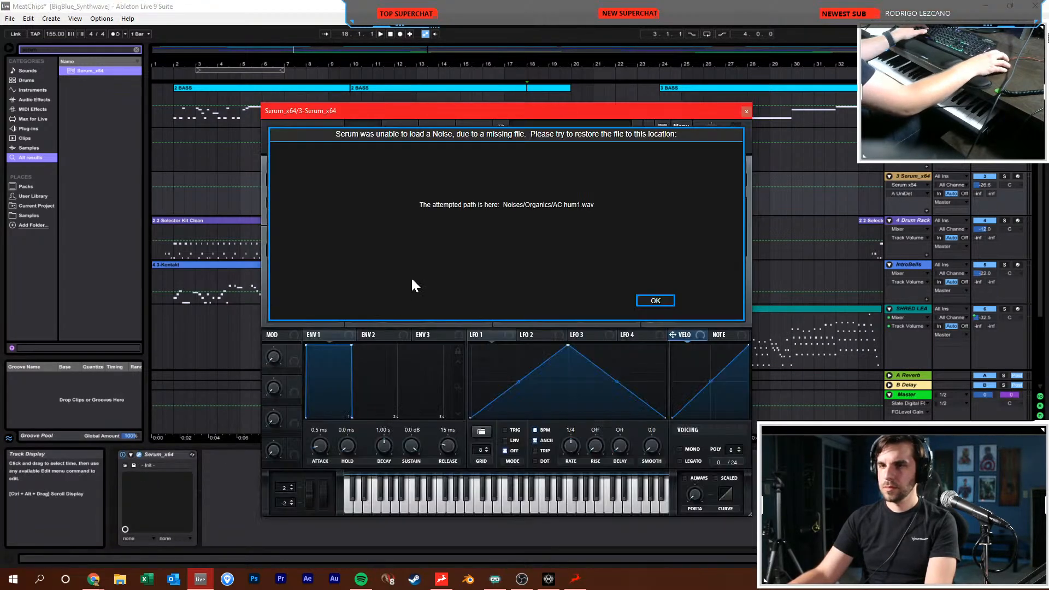
{"action": "left_click", "coordinate": [654, 300]}
{"action": "right_click", "coordinate": [545, 194]}
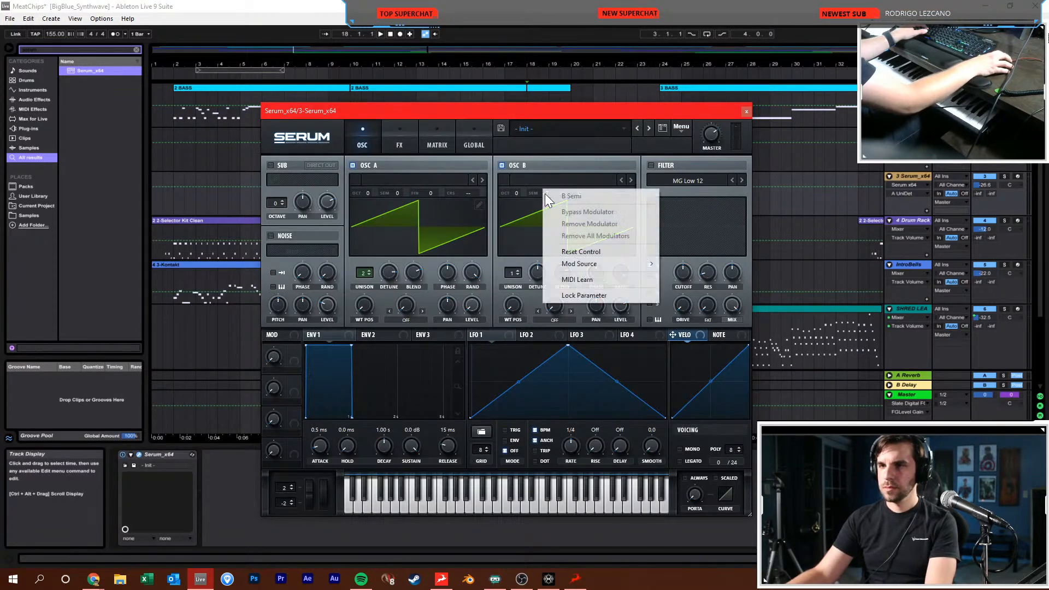
{"action": "left_click", "coordinate": [588, 248]}
{"action": "left_click", "coordinate": [745, 111]}
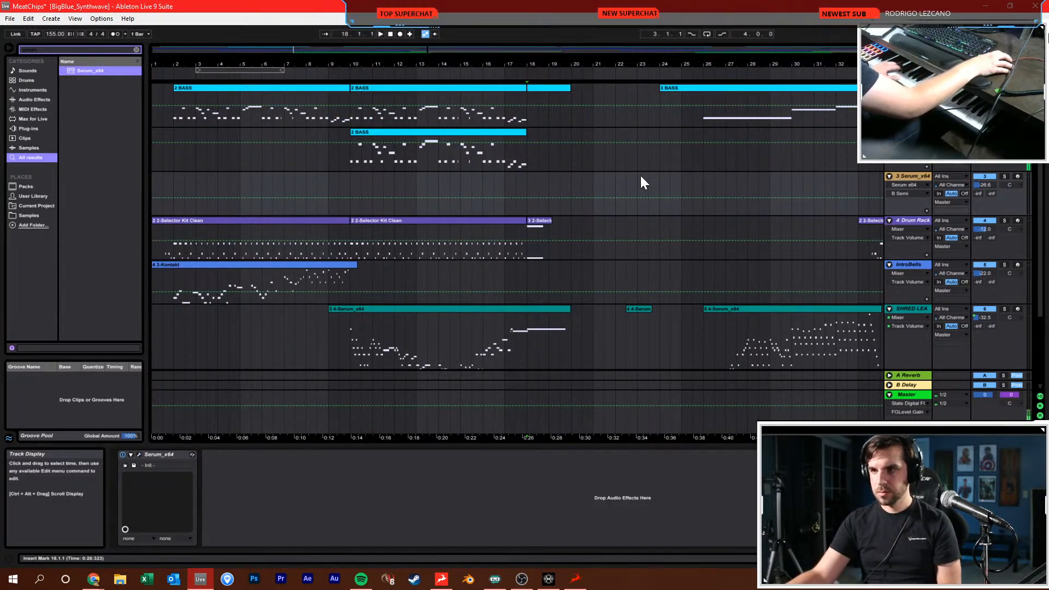
Arm the duplicated Serum track, enable the metronome, and record a repeated-note MIDI part from bar 18 to about bar 34
{"action": "left_click", "coordinate": [1016, 176]}
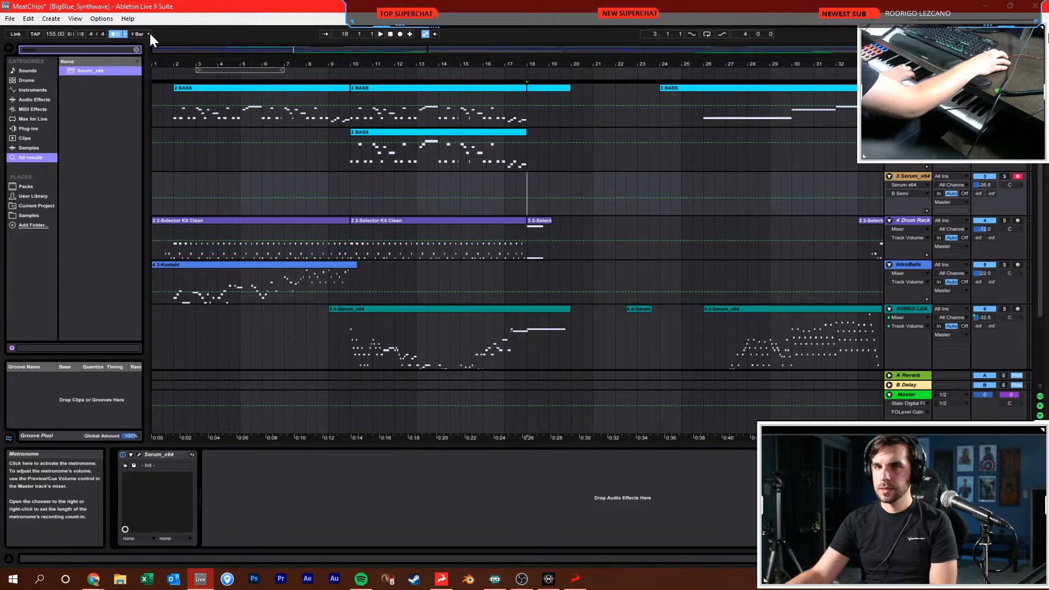
{"action": "left_click", "coordinate": [400, 33]}
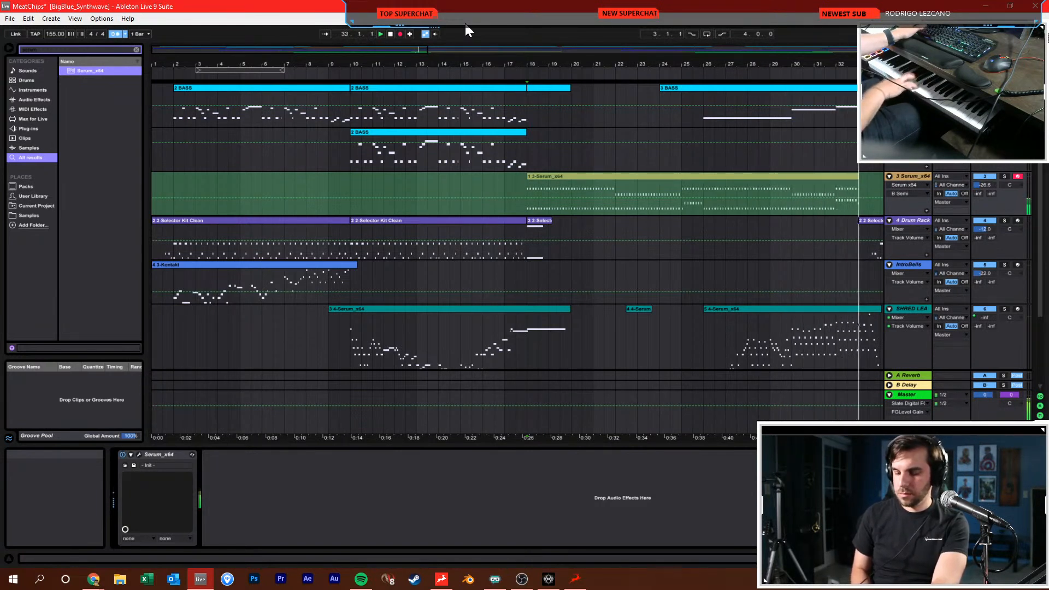
{"action": "key", "text": "space"}
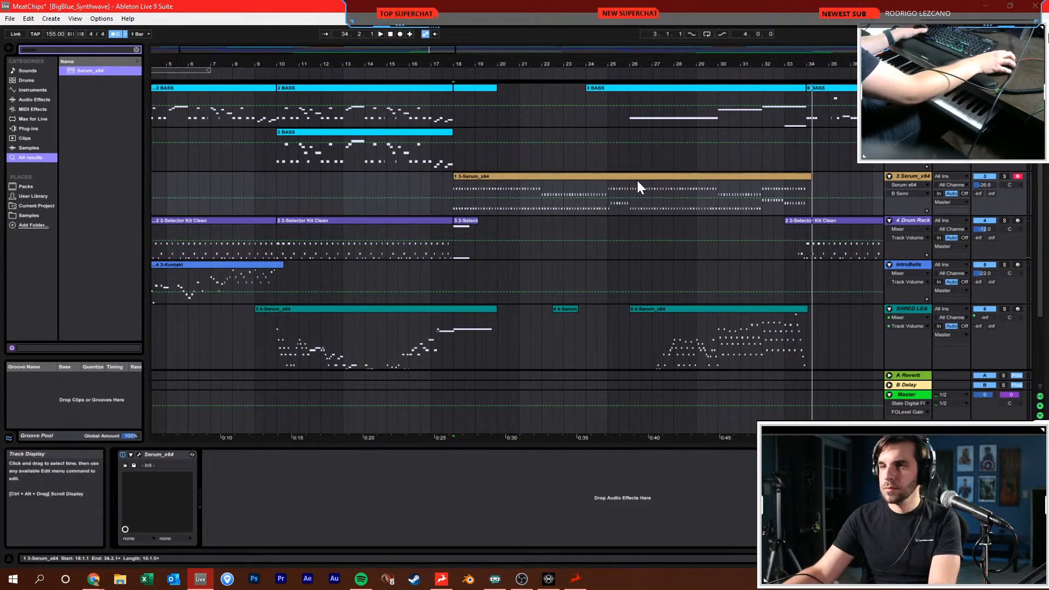
Select all notes in the newly recorded Serum clip and set the note editor to a fixed 1/8 grid
{"action": "left_click", "coordinate": [639, 176]}
{"action": "left_click", "coordinate": [670, 467]}
{"action": "key", "text": "ctrl+a"}
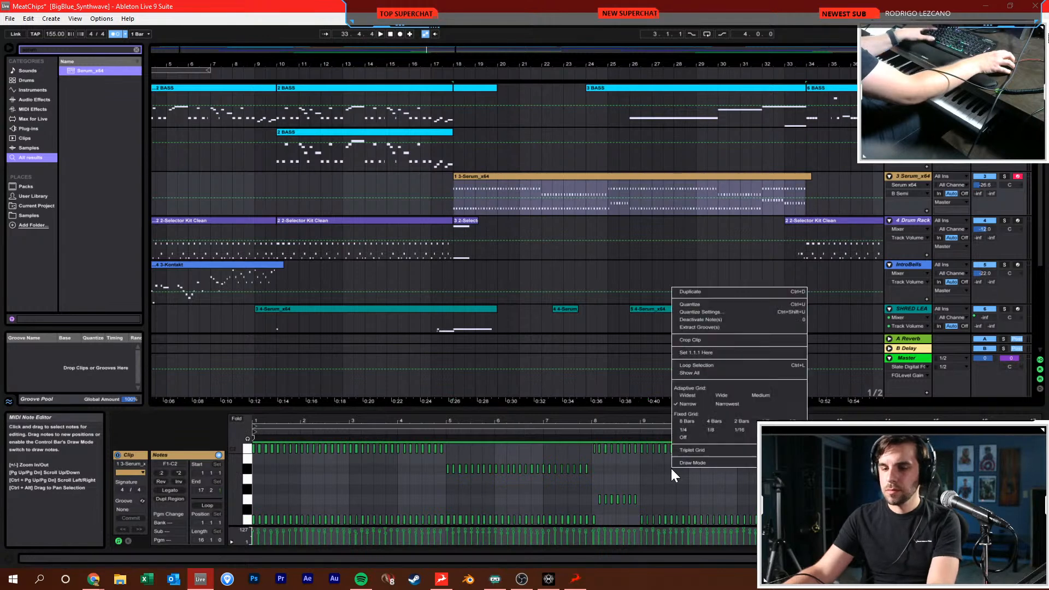
{"action": "right_click", "coordinate": [671, 467]}
{"action": "left_click", "coordinate": [712, 430]}
{"action": "right_click", "coordinate": [696, 474]}
{"action": "left_click", "coordinate": [727, 437]}
Quantize the starts and ends of the selected notes to the current grid at 100%
{"action": "key", "text": "ctrl+u"}
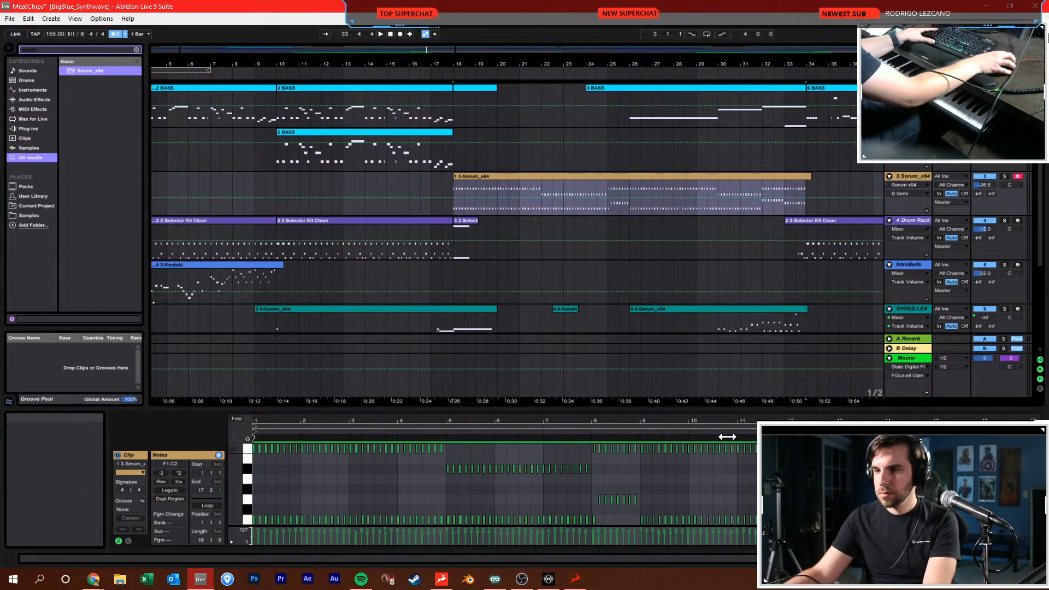
{"action": "right_click", "coordinate": [713, 467]}
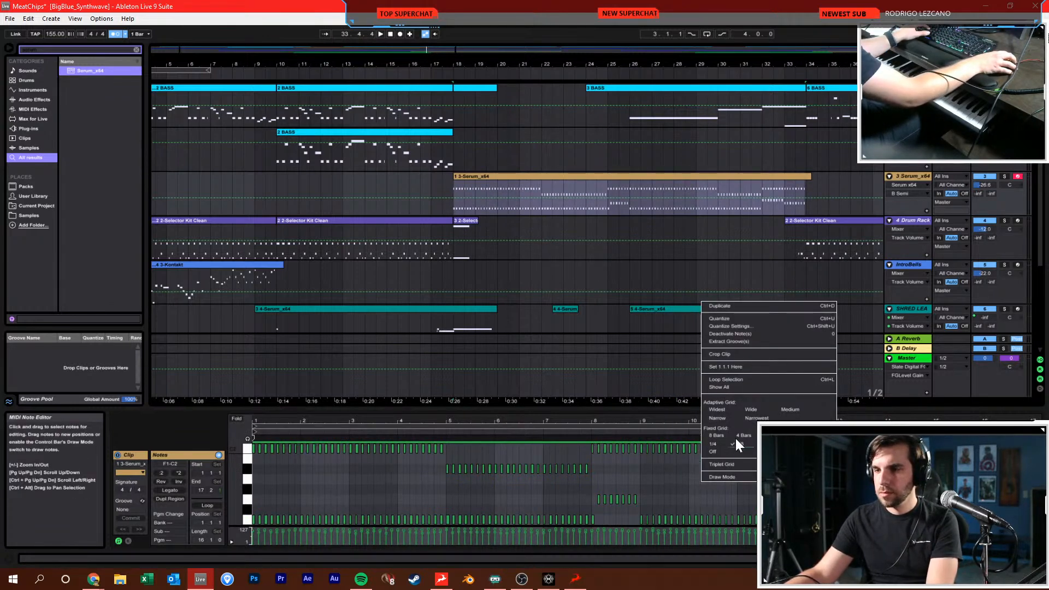
{"action": "left_click", "coordinate": [749, 326]}
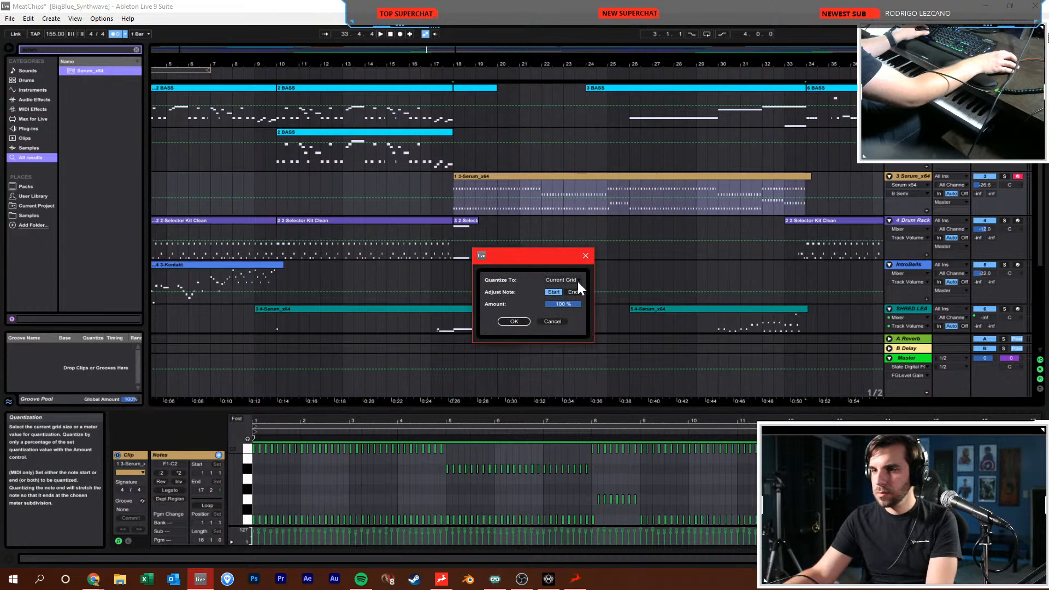
{"action": "left_click", "coordinate": [525, 321]}
Solo the new Serum track and set its Serum envelope 1 sustain to -oo dB and decay to 469 ms during playback
{"action": "key", "text": "space"}
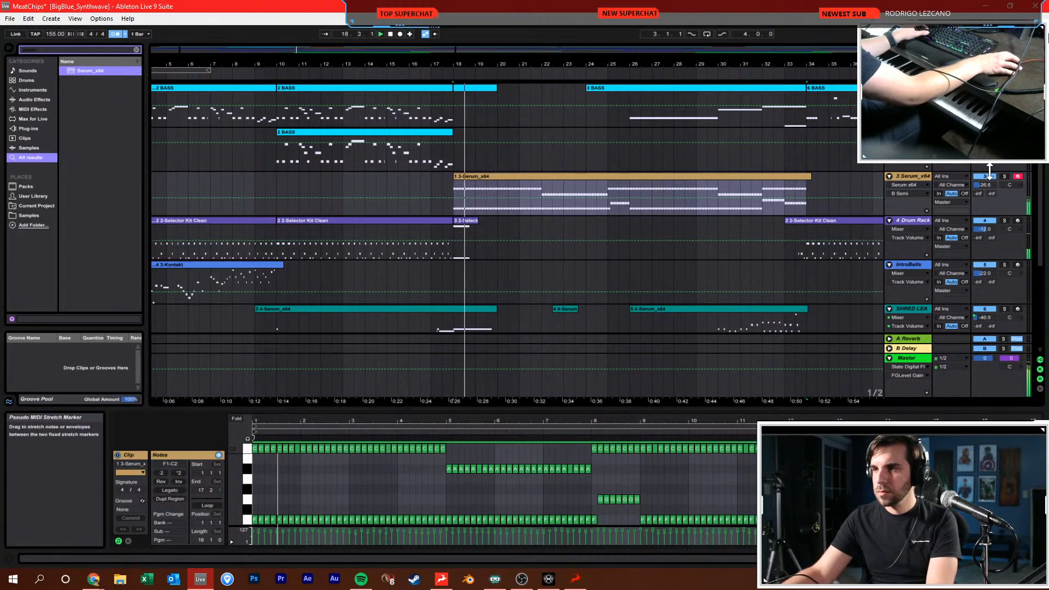
{"action": "left_click", "coordinate": [1004, 177]}
{"action": "double_click", "coordinate": [910, 176]}
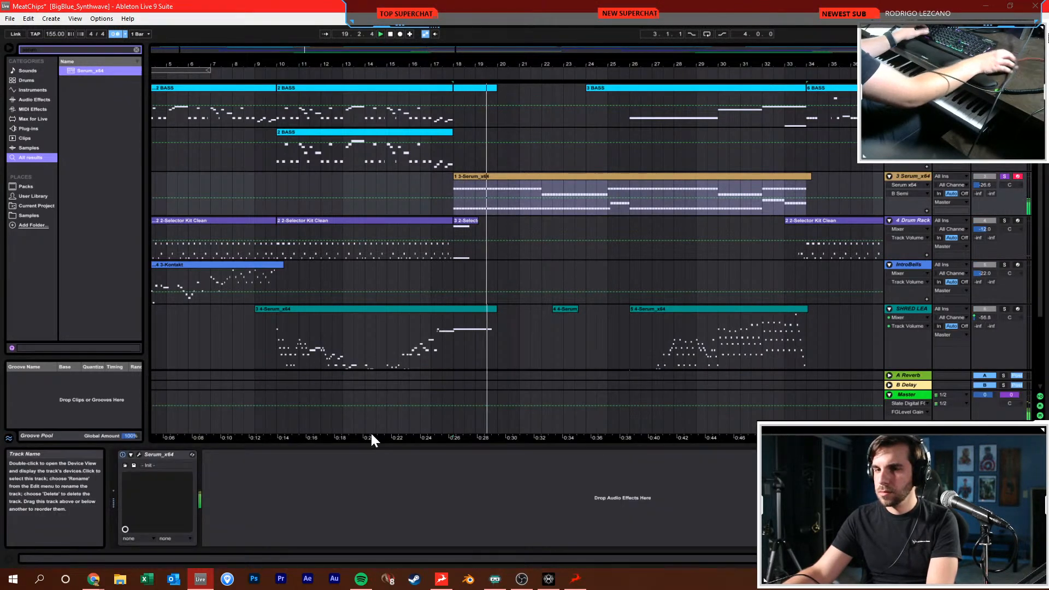
{"action": "left_click", "coordinate": [139, 454]}
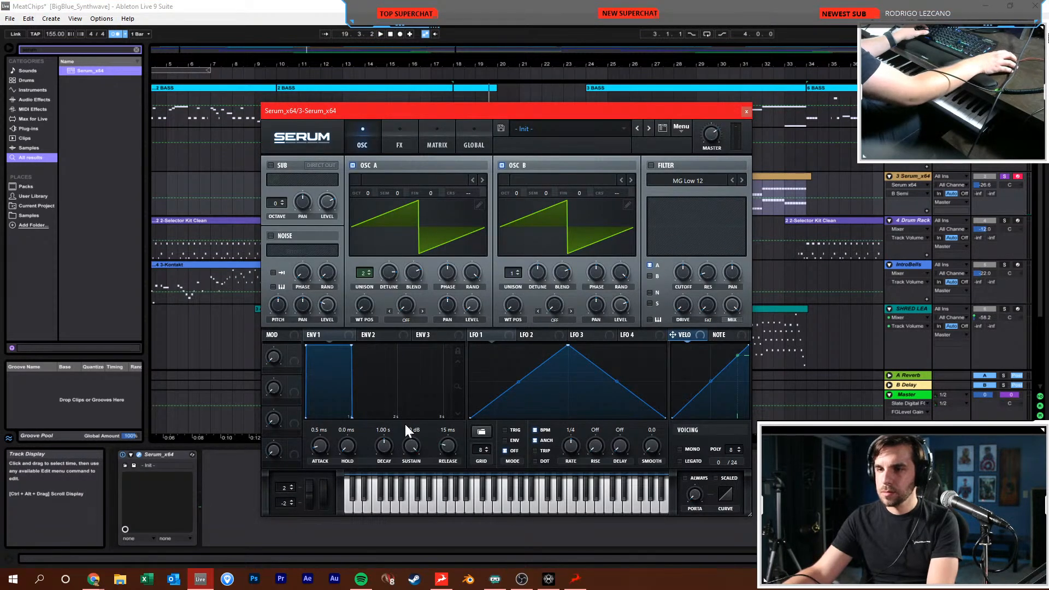
{"action": "left_click_drag", "start_coordinate": [415, 449], "coordinate": [392, 539]}
{"action": "left_click_drag", "start_coordinate": [383, 447], "coordinate": [381, 454]}
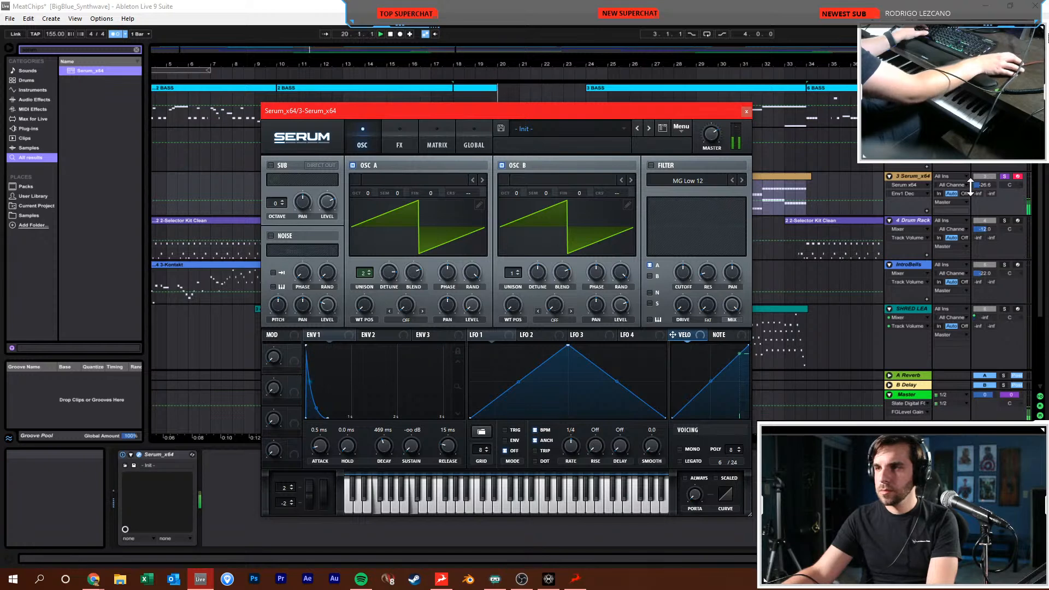
Unsolo the new Serum track, lower its volume to about -22.6 dB, and close its plug-in window
{"action": "left_click", "coordinate": [1003, 176]}
{"action": "left_click", "coordinate": [990, 177]}
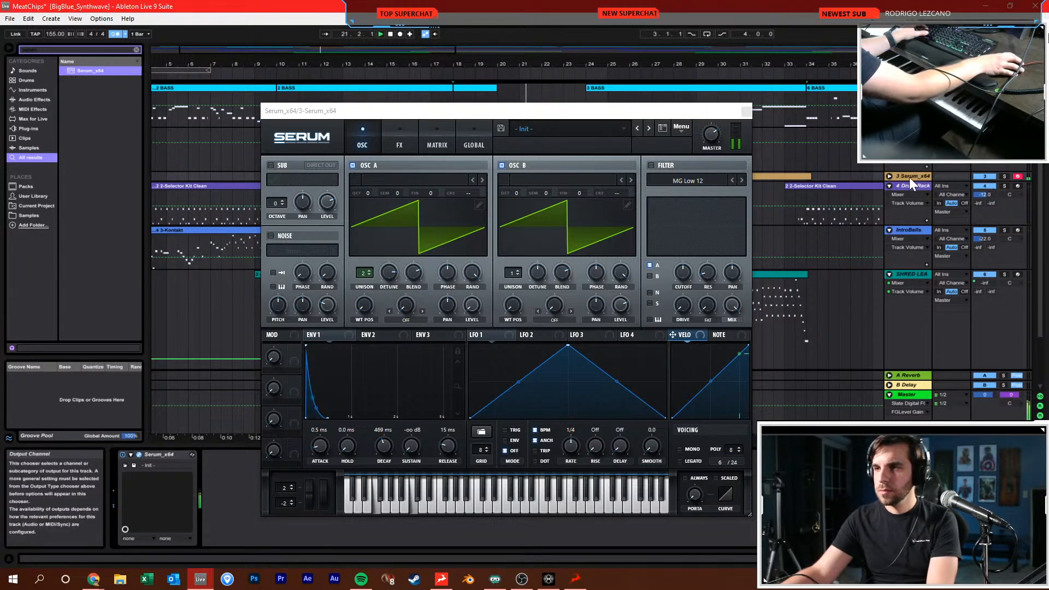
{"action": "scroll", "coordinate": [908, 386], "scroll_direction": "down", "scroll_amount": 2}
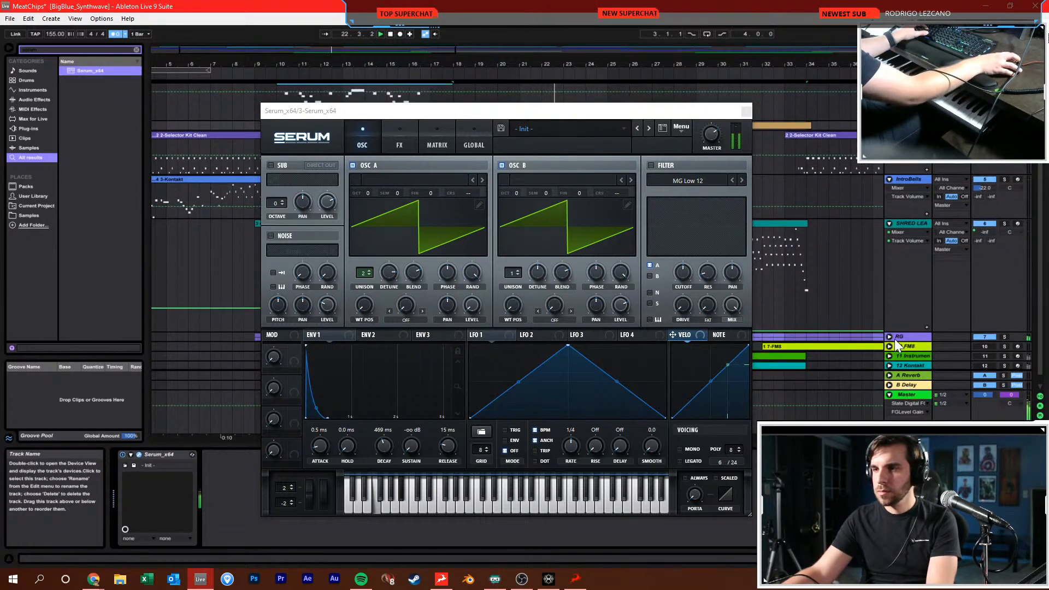
{"action": "scroll", "coordinate": [891, 256], "scroll_direction": "up", "scroll_amount": 2}
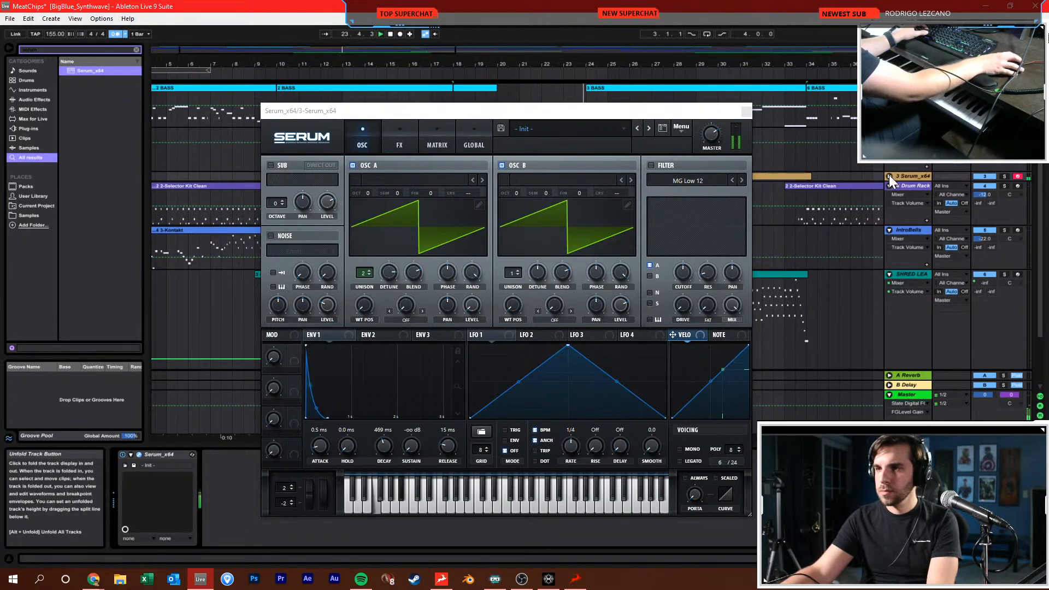
{"action": "left_click", "coordinate": [890, 176]}
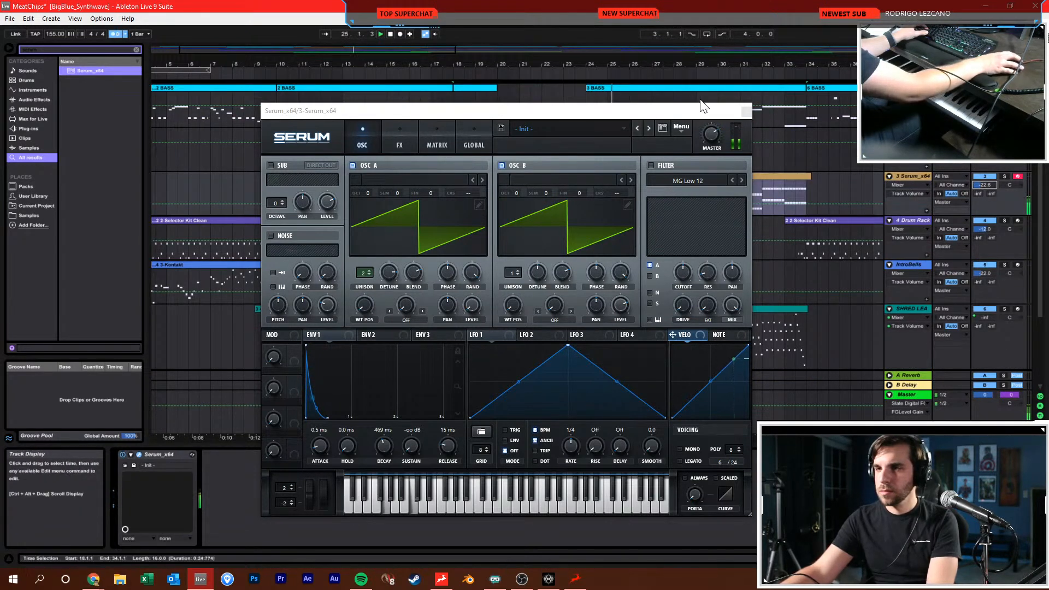
{"action": "left_click", "coordinate": [745, 111]}
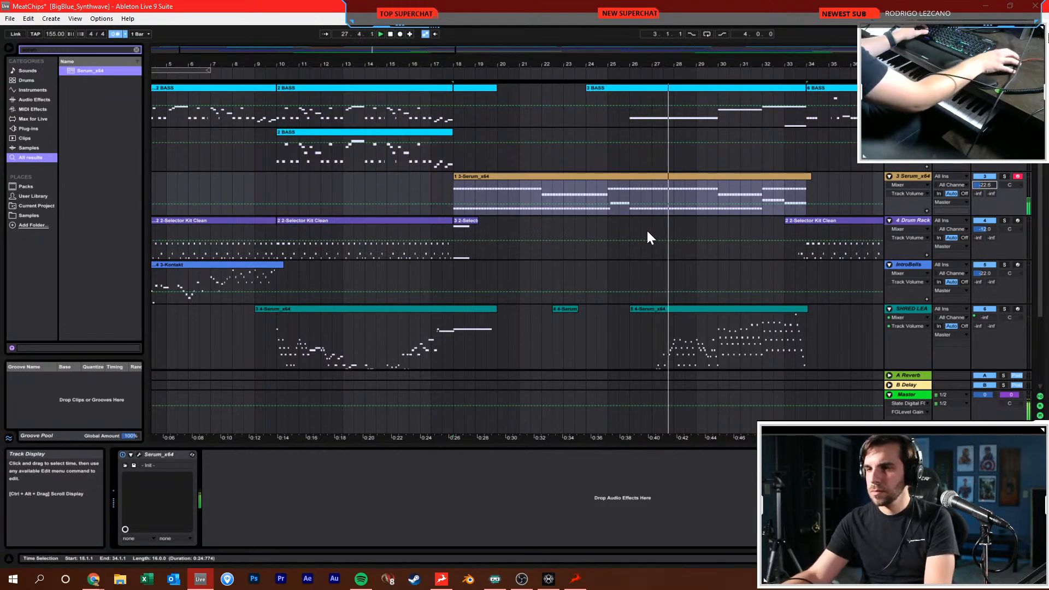
Play the arrangement from bar 18 to hear the new Serum part with the other tracks
{"action": "scroll", "coordinate": [457, 273], "scroll_direction": "down", "scroll_amount": 3}
{"action": "left_click", "coordinate": [454, 271]}
{"action": "key", "text": "space"}
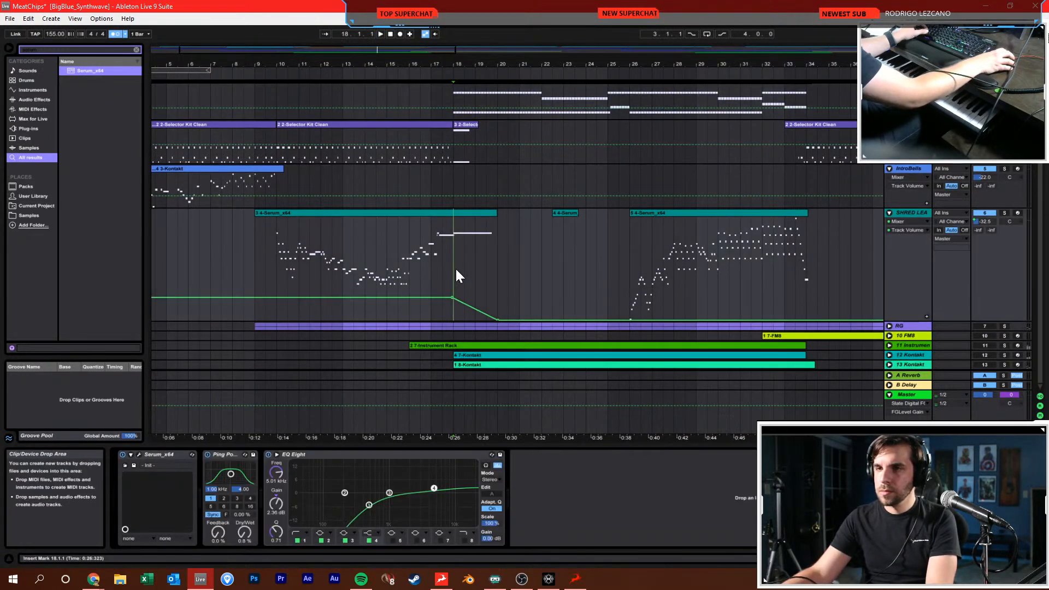
{"action": "left_click", "coordinate": [453, 161]}
{"action": "key", "text": "space"}
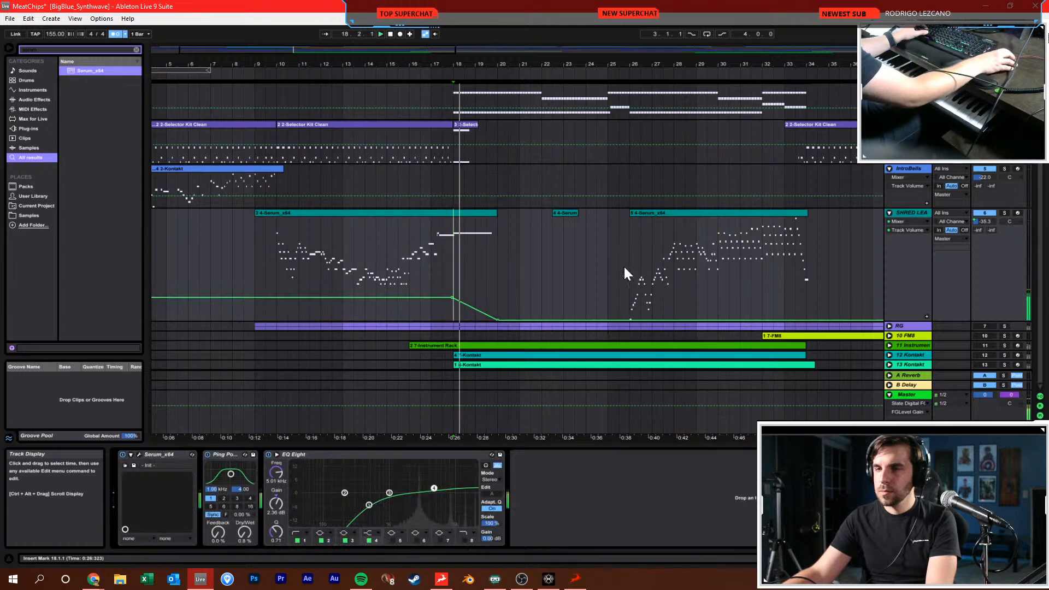
Unfold the Kontakt tracks at the end of the track list and move the last one directly below the SHRED LEAD track
{"action": "left_click", "coordinate": [888, 356]}
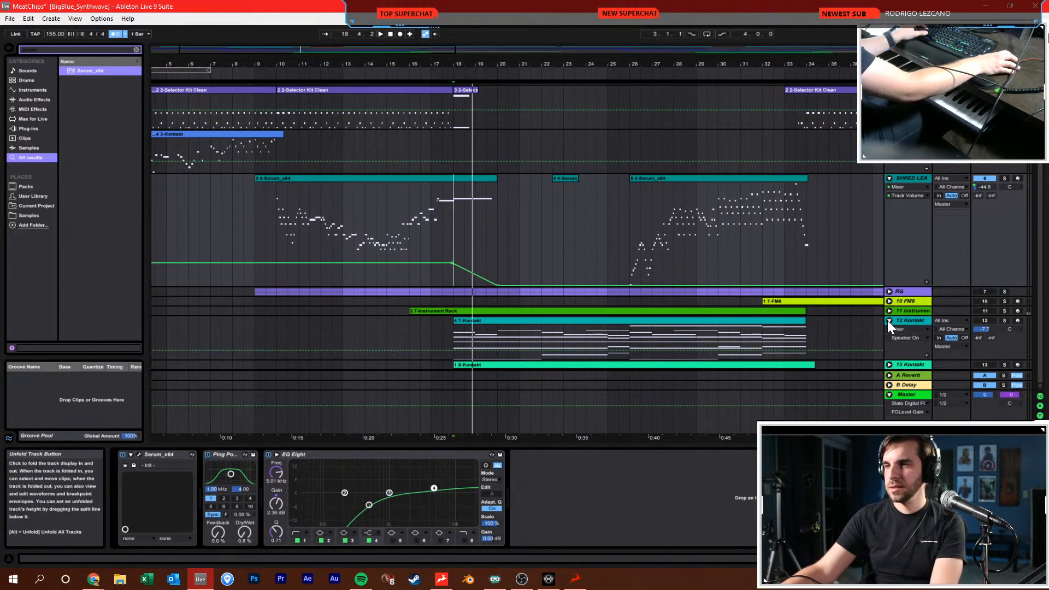
{"action": "left_click", "coordinate": [888, 320]}
{"action": "left_click", "coordinate": [890, 331]}
{"action": "left_click", "coordinate": [900, 329]}
{"action": "left_click_drag", "start_coordinate": [900, 330], "coordinate": [903, 216]}
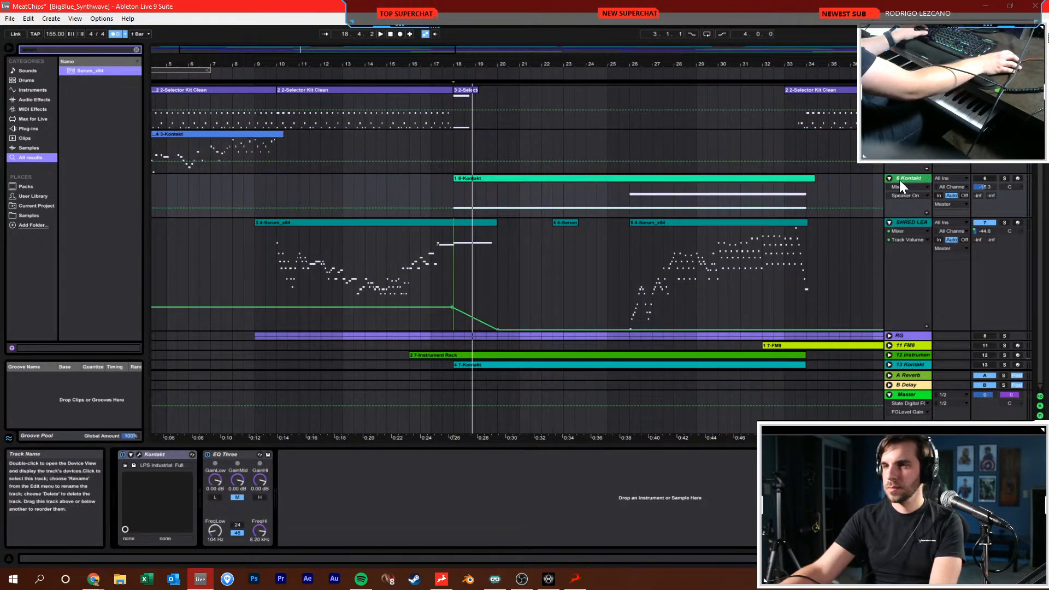
{"action": "left_click_drag", "start_coordinate": [906, 178], "coordinate": [914, 331]}
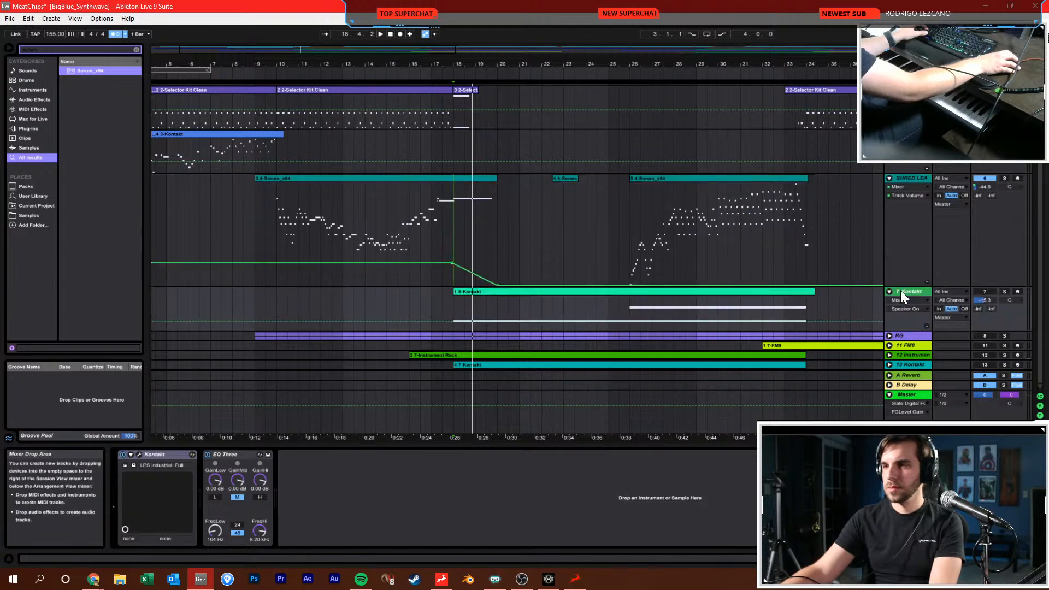
Delete the Kontakt track below SHRED LEAD and the remaining Kontakt choir track below the Instrument Rack track
{"action": "left_click", "coordinate": [452, 311]}
{"action": "left_click", "coordinate": [910, 292]}
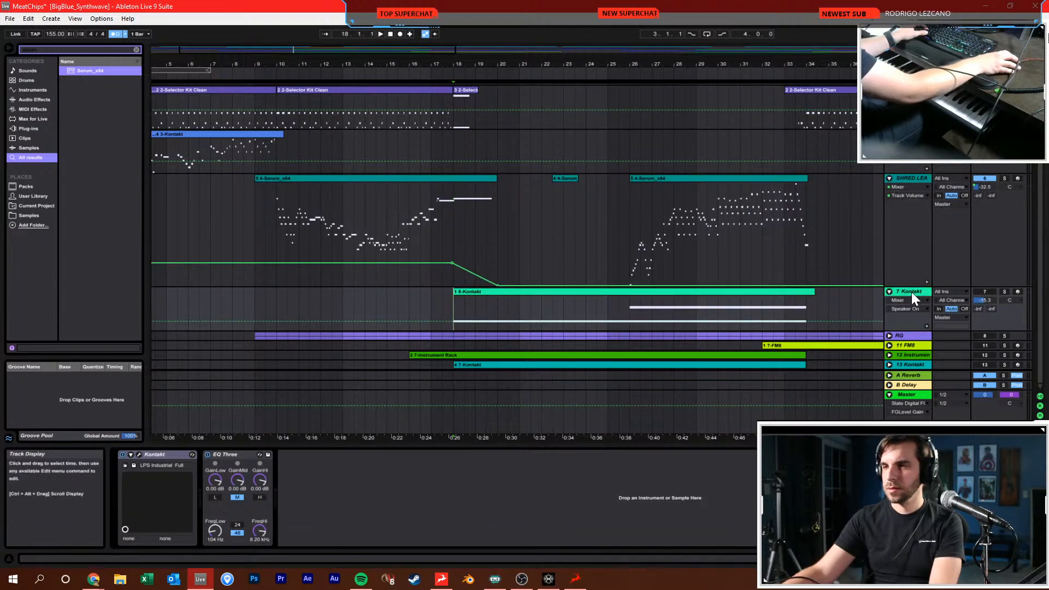
{"action": "key", "text": "Delete"}
{"action": "left_click", "coordinate": [901, 347]}
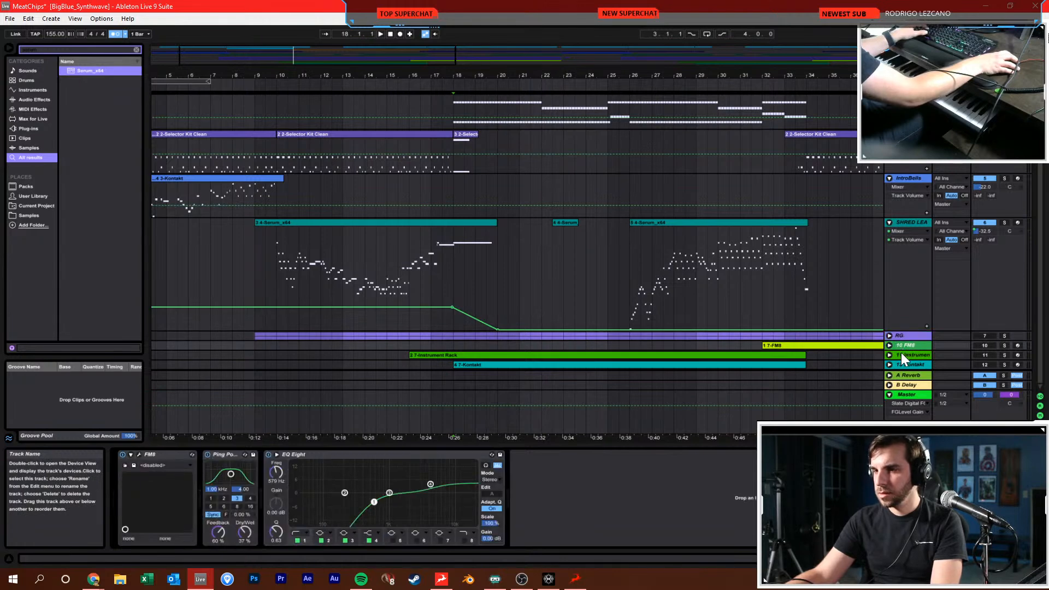
{"action": "left_click", "coordinate": [900, 364]}
Unfold the Instrument Rack track and rename it Bells
{"action": "left_click", "coordinate": [888, 355]}
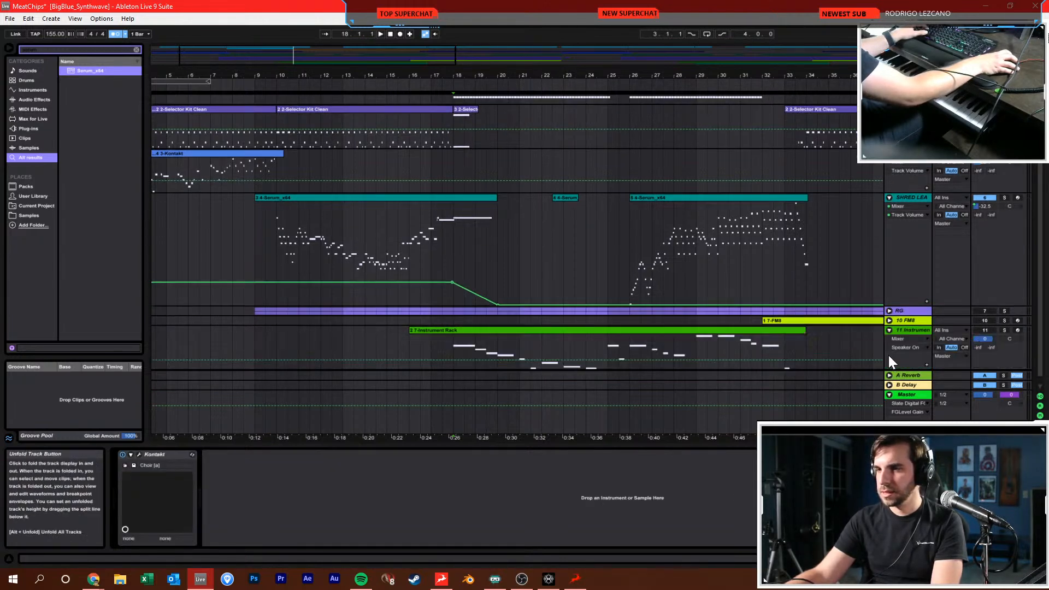
{"action": "left_click", "coordinate": [905, 332]}
{"action": "key", "text": "ctrl+r"}
{"action": "type", "text": "Bells"}
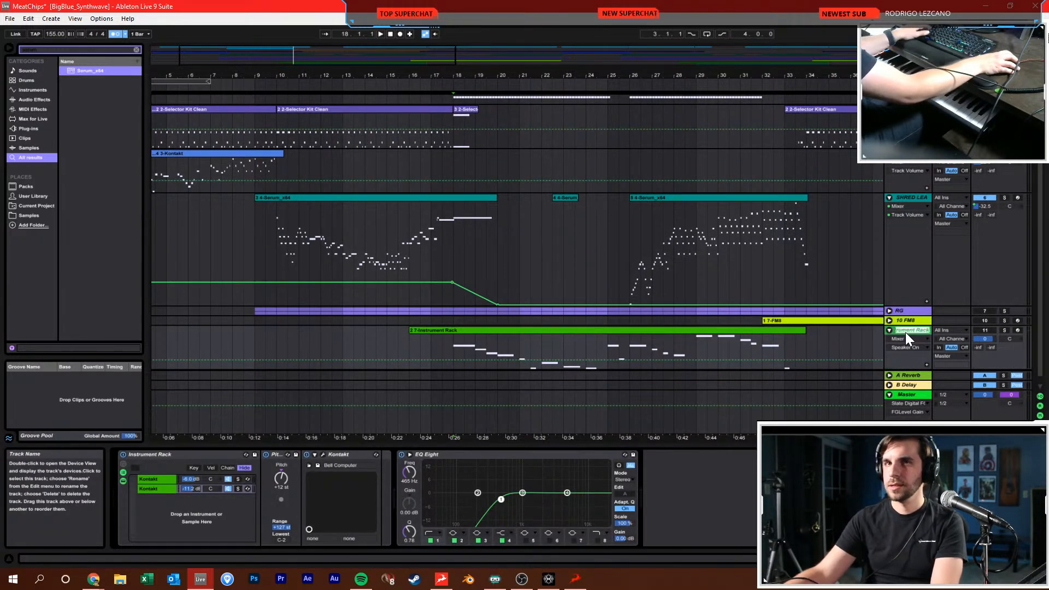
{"action": "key", "text": "Return"}
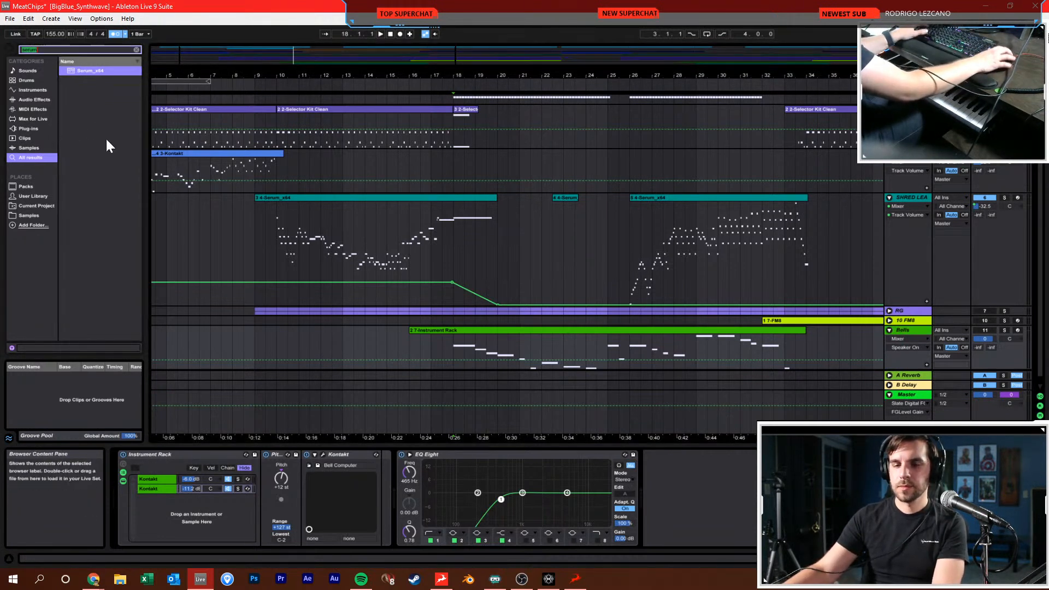
Replace the Bells track's Instrument Rack with Serum_x64 and lower the track volume to -17.9 dB
{"action": "left_click_drag", "start_coordinate": [88, 70], "coordinate": [136, 458]}
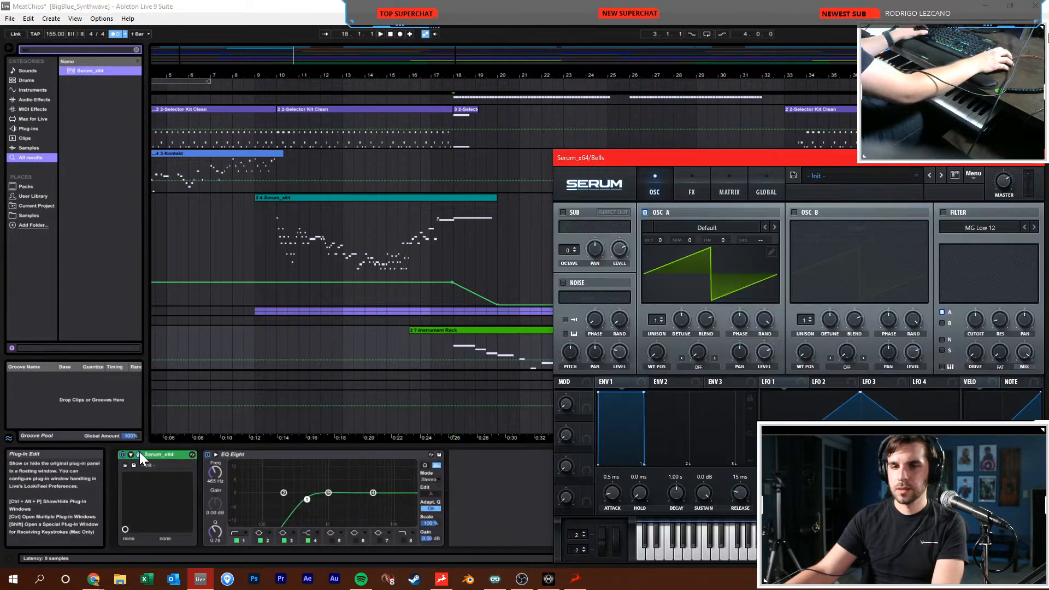
{"action": "left_click_drag", "start_coordinate": [614, 158], "coordinate": [224, 66]}
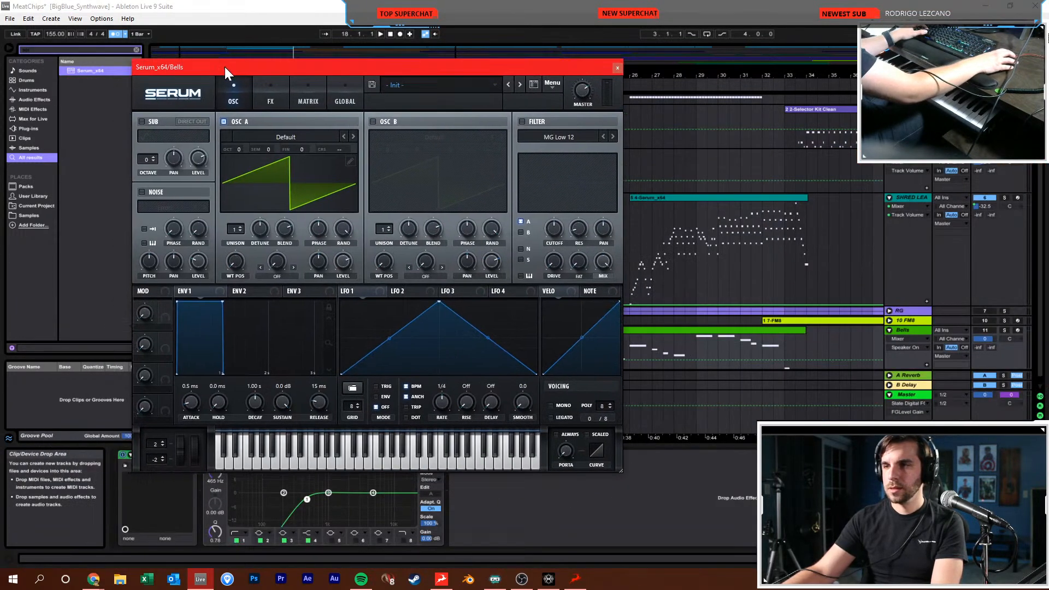
{"action": "left_click", "coordinate": [980, 329]}
{"action": "left_click_drag", "start_coordinate": [982, 338], "coordinate": [982, 362]}
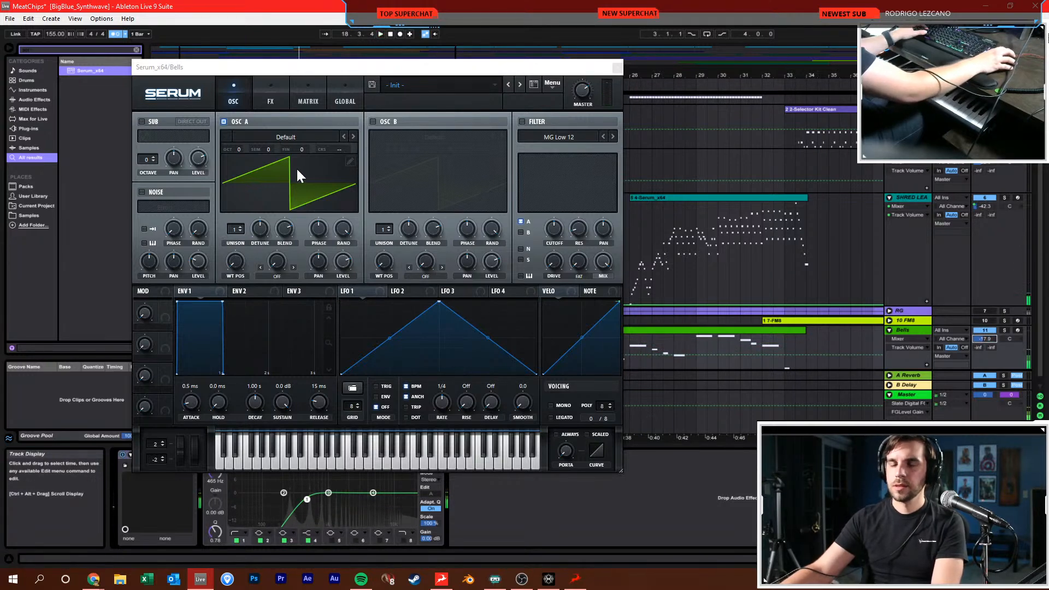
{"action": "left_click", "coordinate": [270, 102]}
{"action": "left_click", "coordinate": [308, 100]}
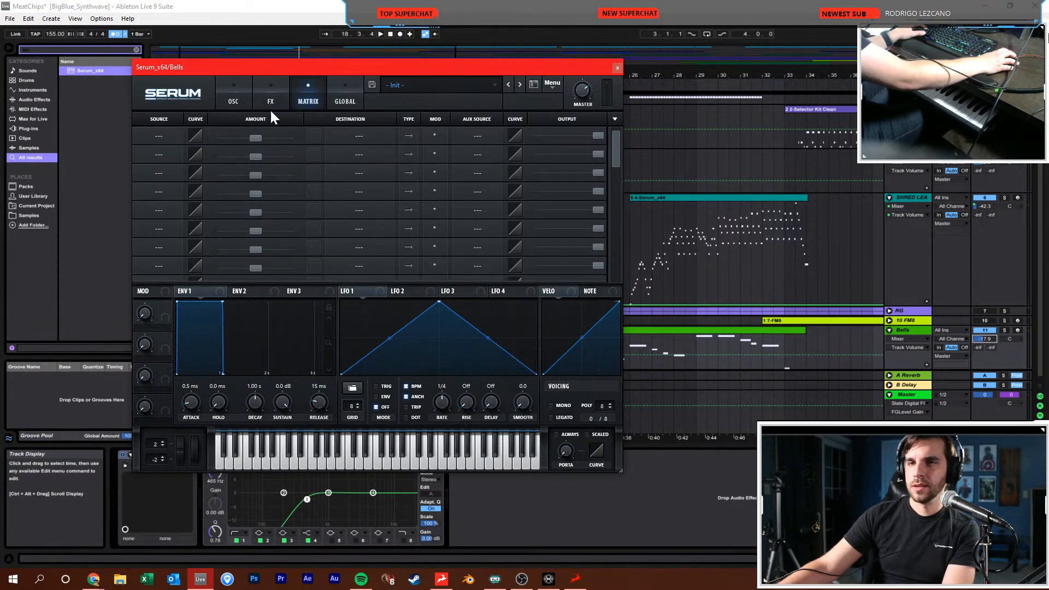
{"action": "left_click", "coordinate": [242, 101]}
Find the Arpeggiator in the browser and add it before Serum on the Bells track
{"action": "left_click_drag", "start_coordinate": [277, 68], "coordinate": [457, 78]}
{"action": "key", "text": "ctrl+f"}
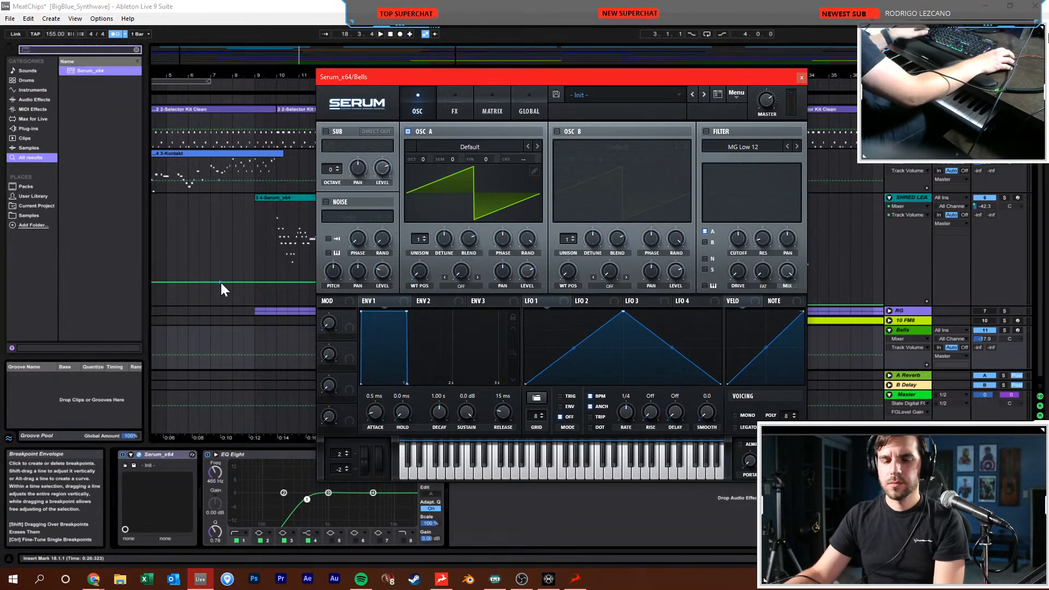
{"action": "type", "text": "ar"}
{"action": "left_click_drag", "start_coordinate": [91, 73], "coordinate": [122, 466]}
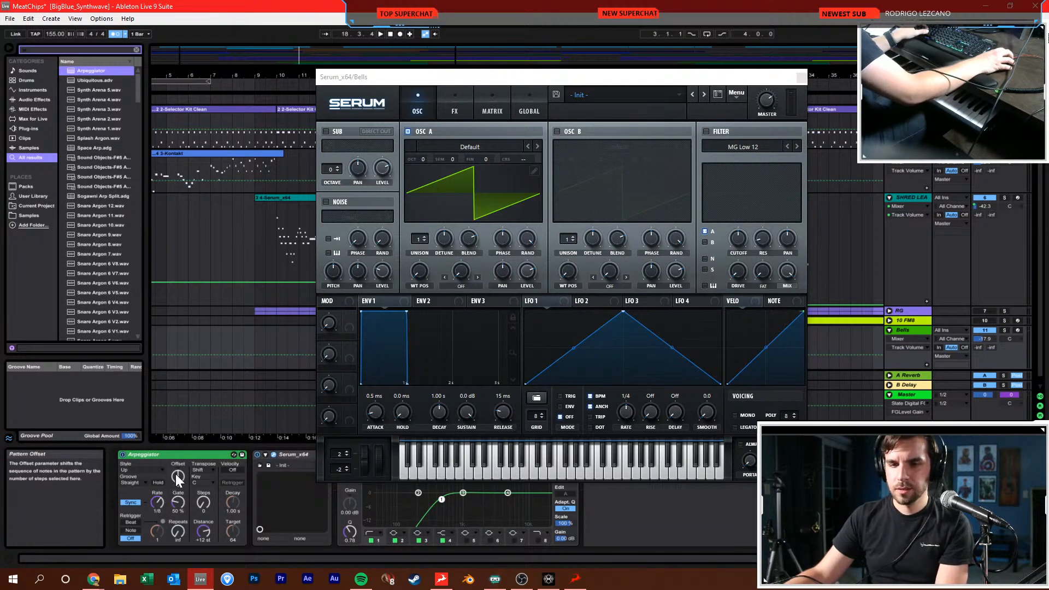
Try the Arpeggiator at rate 1/48, gate 74% and 3 transpose steps during playback, and remove it from the Bells track
{"action": "left_click_drag", "start_coordinate": [198, 497], "coordinate": [175, 514]}
{"action": "key", "text": "space"}
{"action": "key", "text": "space"}
{"action": "key", "text": "space"}
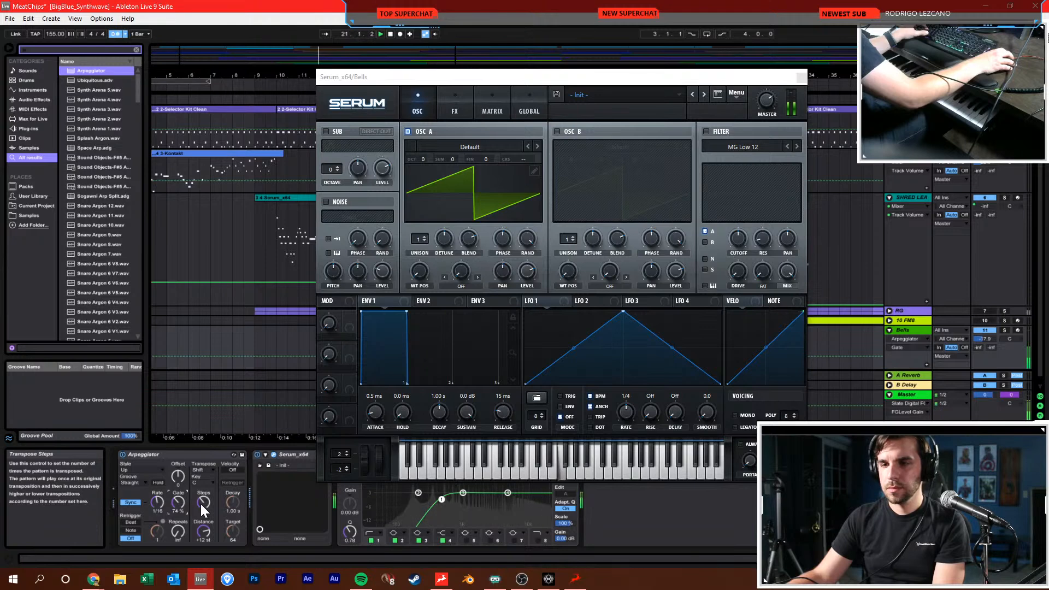
{"action": "left_click_drag", "start_coordinate": [159, 503], "coordinate": [158, 516]}
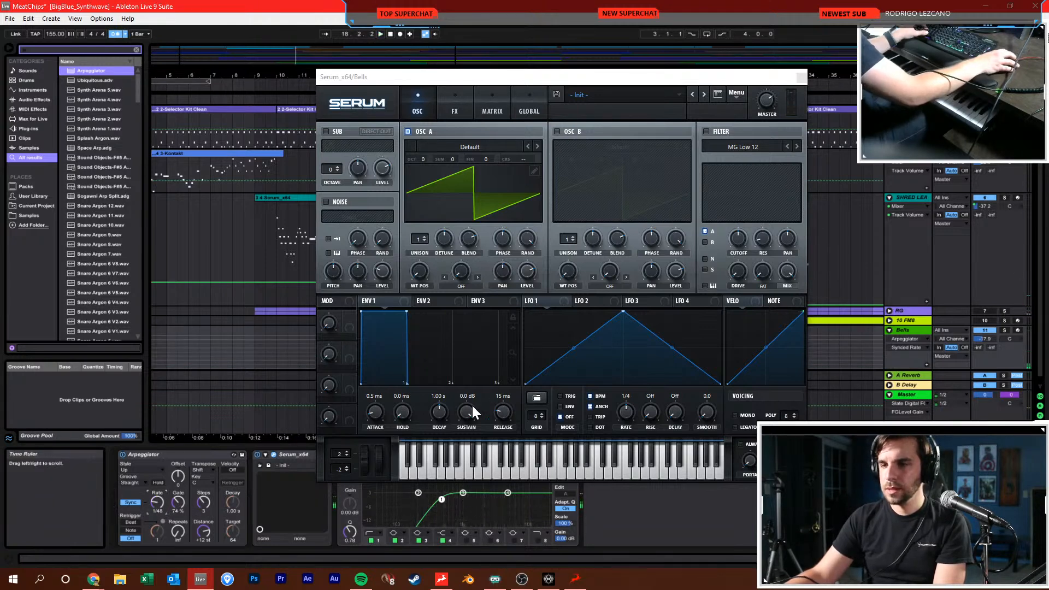
{"action": "left_click", "coordinate": [197, 457]}
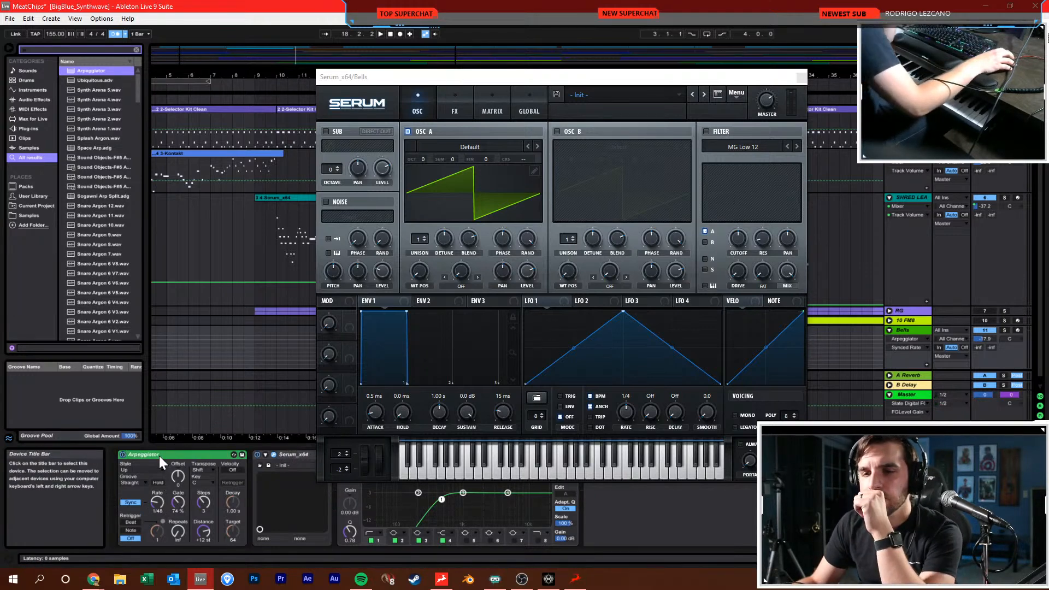
{"action": "key", "text": "Delete"}
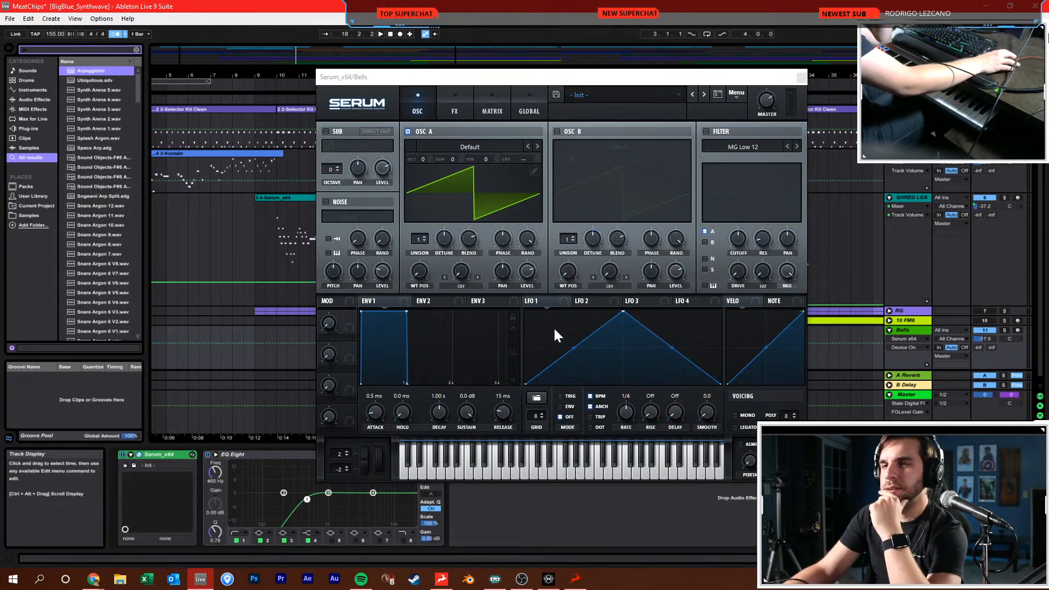
Examine Serum's effects page, modulation matrix and available modulation sources for the Bells patch
{"action": "left_click", "coordinate": [465, 112]}
{"action": "left_click", "coordinate": [492, 105]}
{"action": "left_click", "coordinate": [450, 98]}
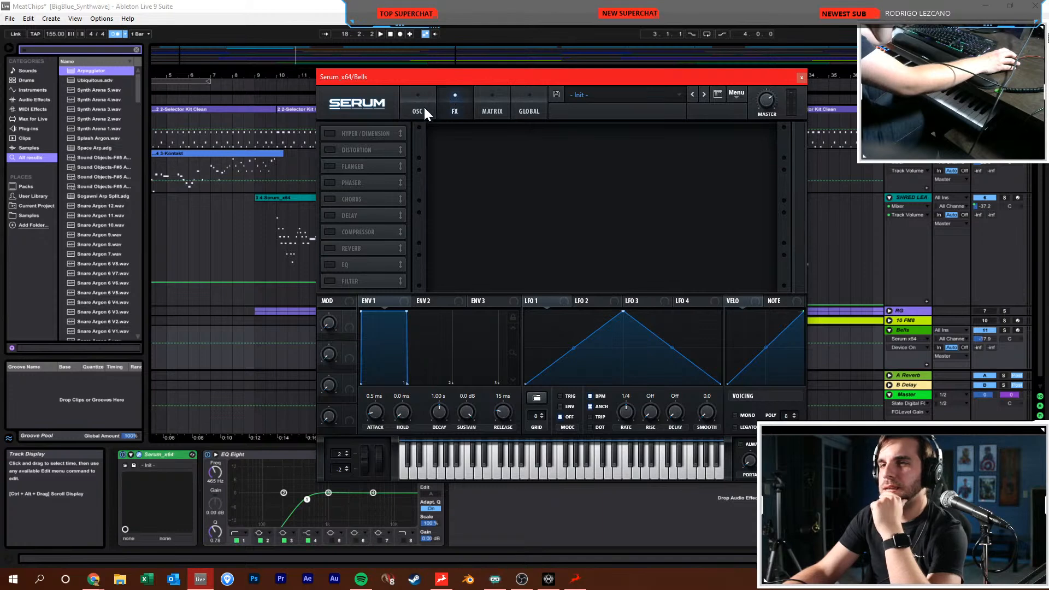
{"action": "left_click", "coordinate": [421, 108]}
{"action": "left_click", "coordinate": [455, 97]}
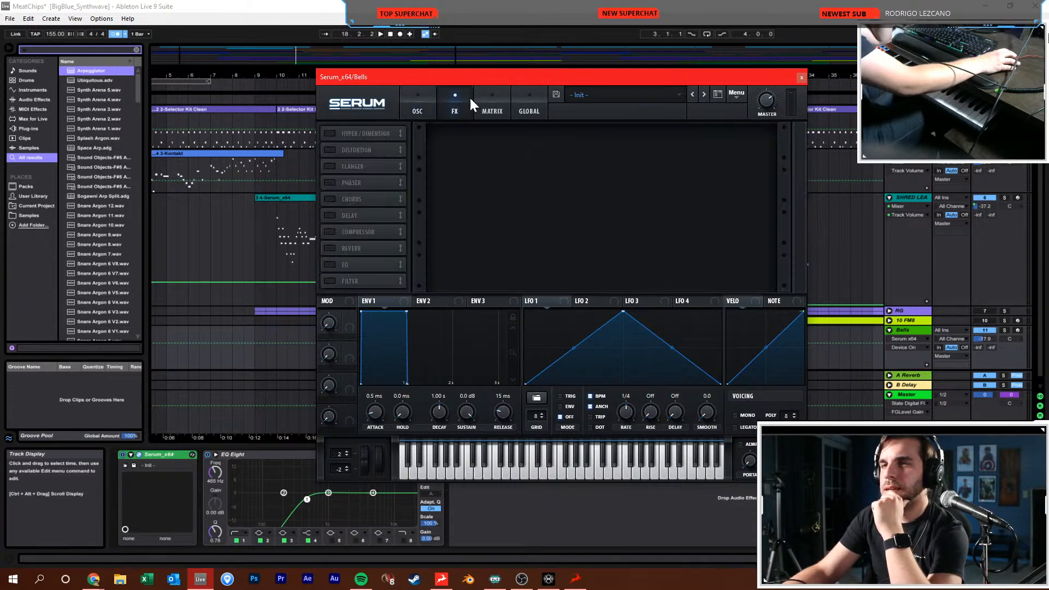
{"action": "left_click", "coordinate": [492, 105]}
{"action": "left_click", "coordinate": [349, 147]}
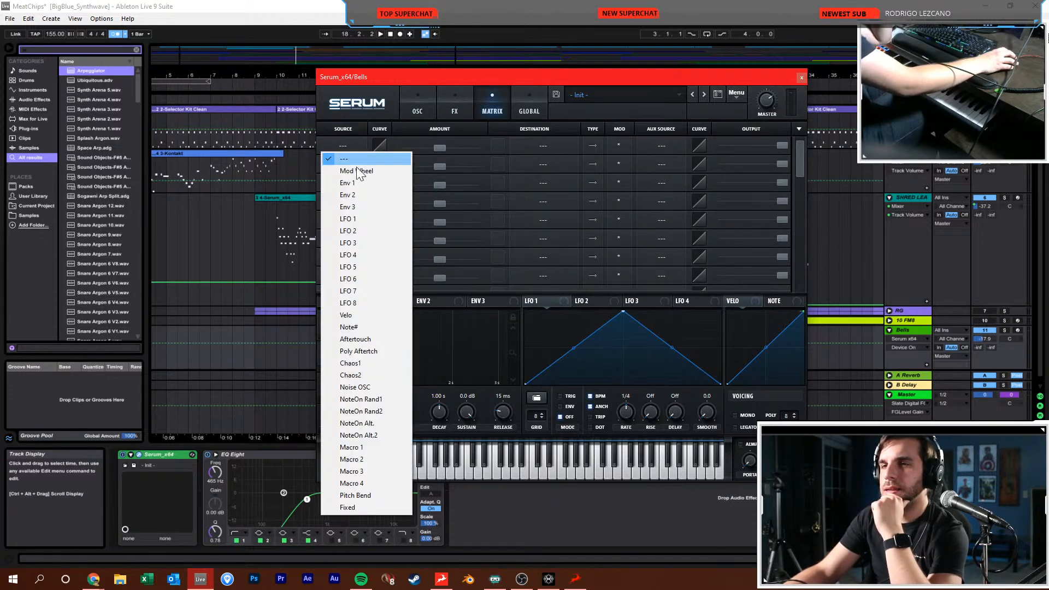
{"action": "left_click", "coordinate": [516, 375]}
Add a point on the LFO 1 baseline about a quarter into the cycle to delay the start of its rise
{"action": "left_click_drag", "start_coordinate": [573, 348], "coordinate": [579, 405]}
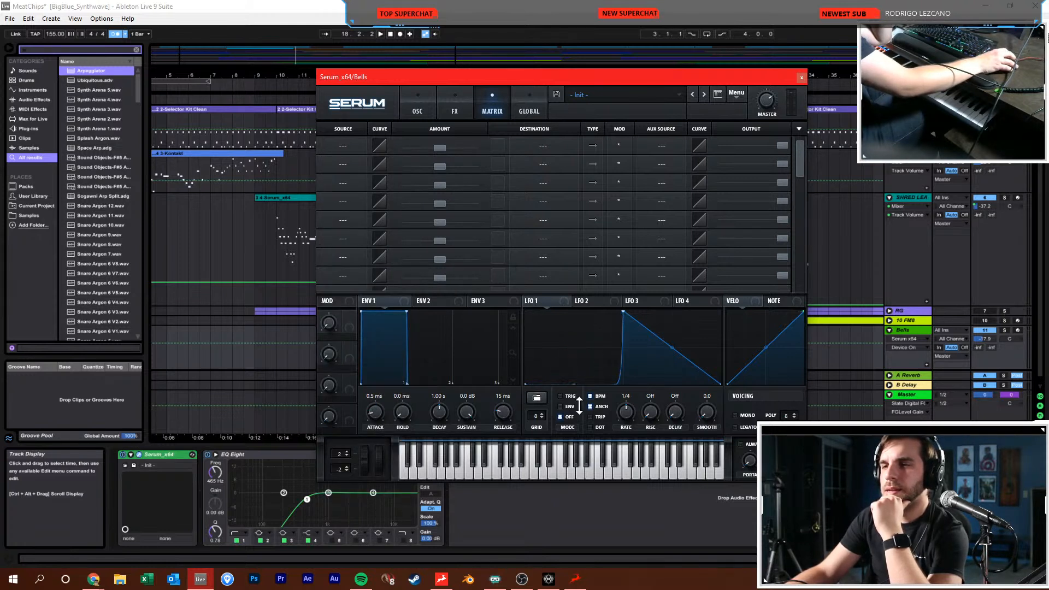
{"action": "double_click", "coordinate": [573, 381]}
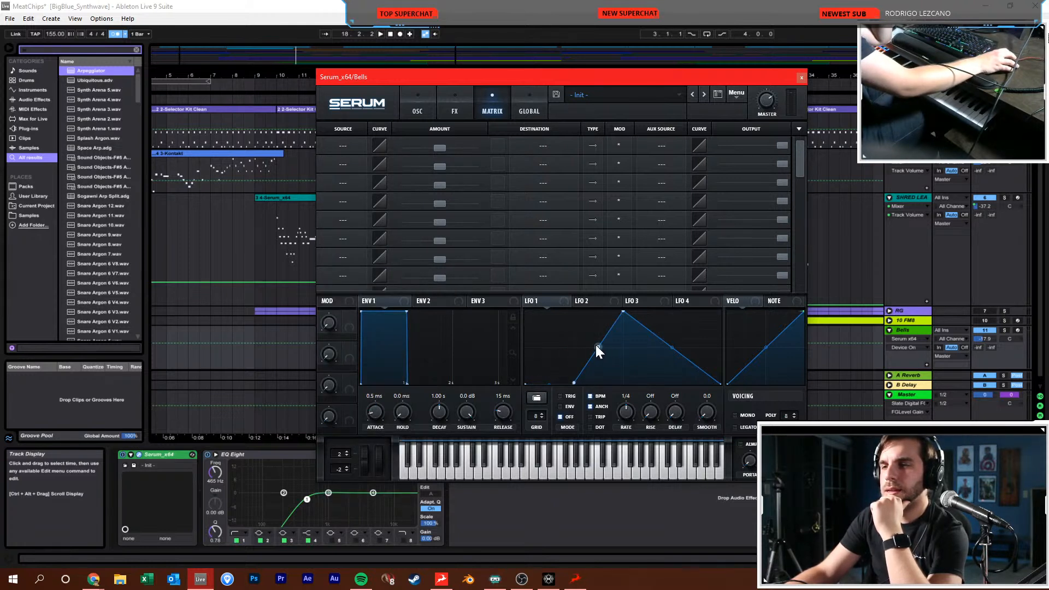
{"action": "mouse_move", "coordinate": [572, 383]}
{"action": "left_mouse_down"}
{"action": "mouse_move", "coordinate": [562, 361]}
{"action": "mouse_move", "coordinate": [575, 363]}
{"action": "mouse_move", "coordinate": [577, 392]}
{"action": "left_mouse_up"}
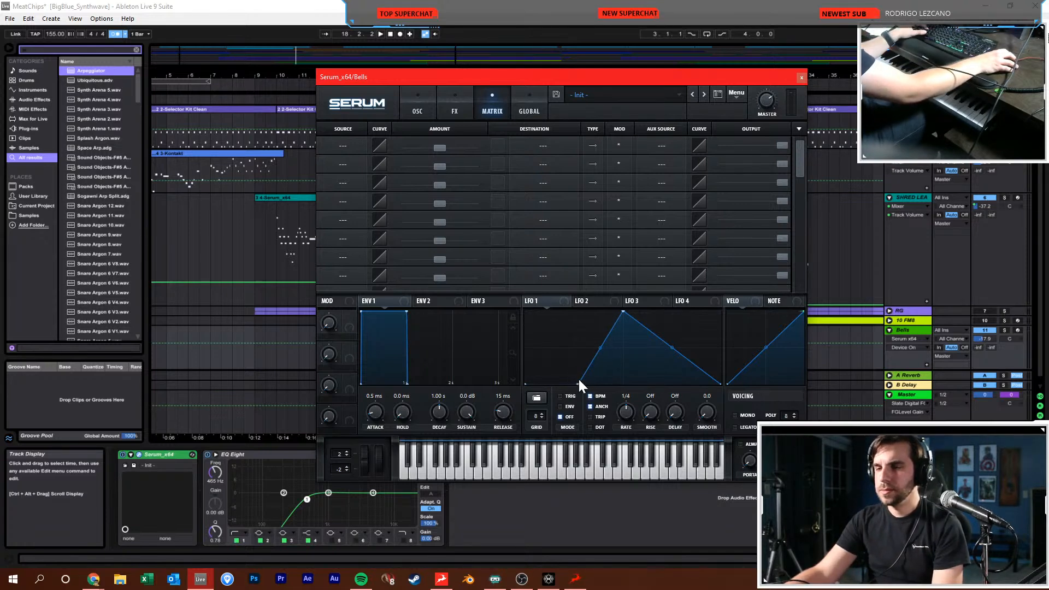
Route LFO 1 to oscillator A's coarse pitch in the first row of Serum's modulation matrix
{"action": "left_click", "coordinate": [457, 97]}
{"action": "left_click", "coordinate": [508, 101]}
{"action": "left_click", "coordinate": [507, 101]}
{"action": "left_click", "coordinate": [344, 145]}
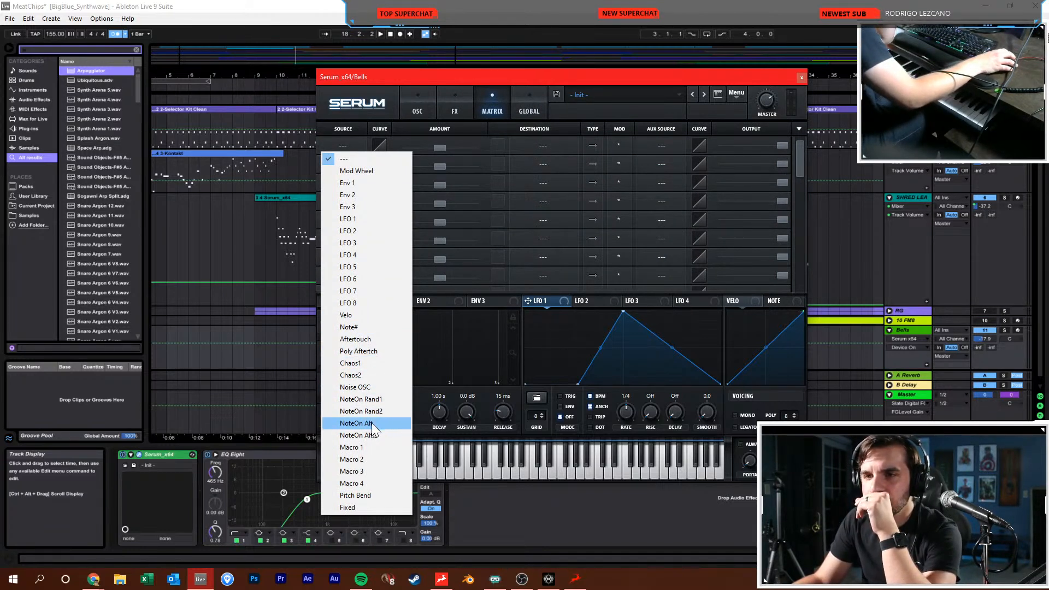
{"action": "left_click", "coordinate": [350, 221]}
{"action": "left_click", "coordinate": [526, 146]}
{"action": "mouse_move", "coordinate": [556, 162]}
{"action": "left_click", "coordinate": [621, 183]}
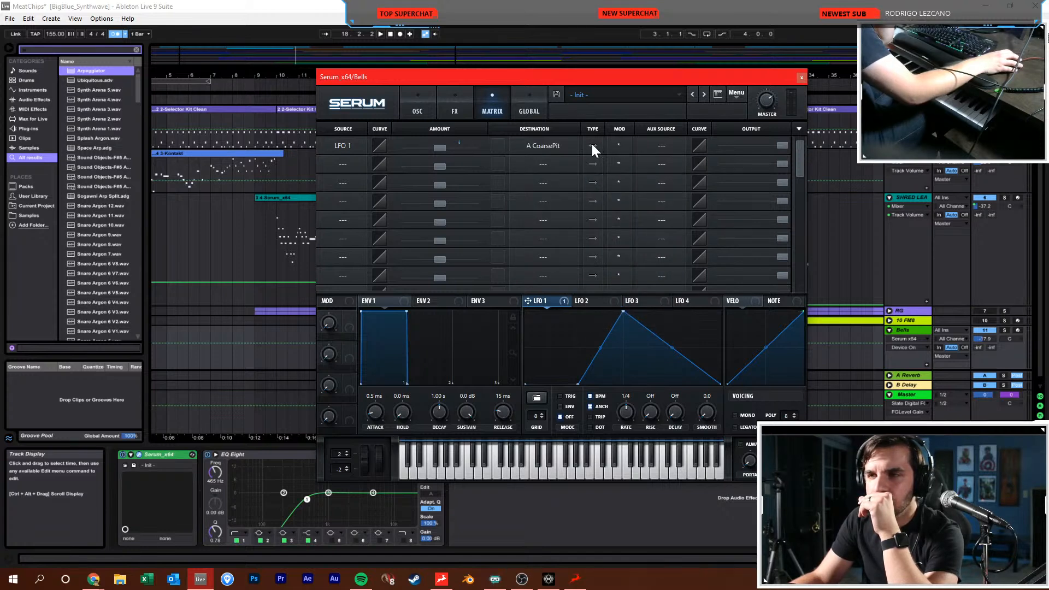
{"action": "left_click", "coordinate": [658, 145]}
{"action": "left_click", "coordinate": [648, 116]}
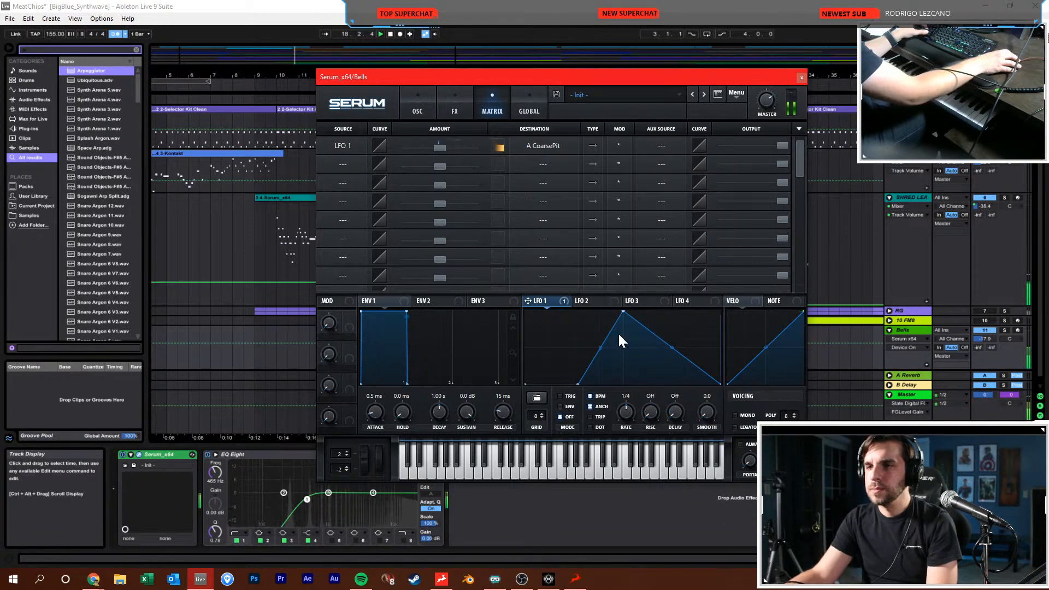
Raise LFO 1's early point and change its matrix destination from coarse pitch to oscillator A's octave
{"action": "left_click_drag", "start_coordinate": [578, 381], "coordinate": [582, 353]}
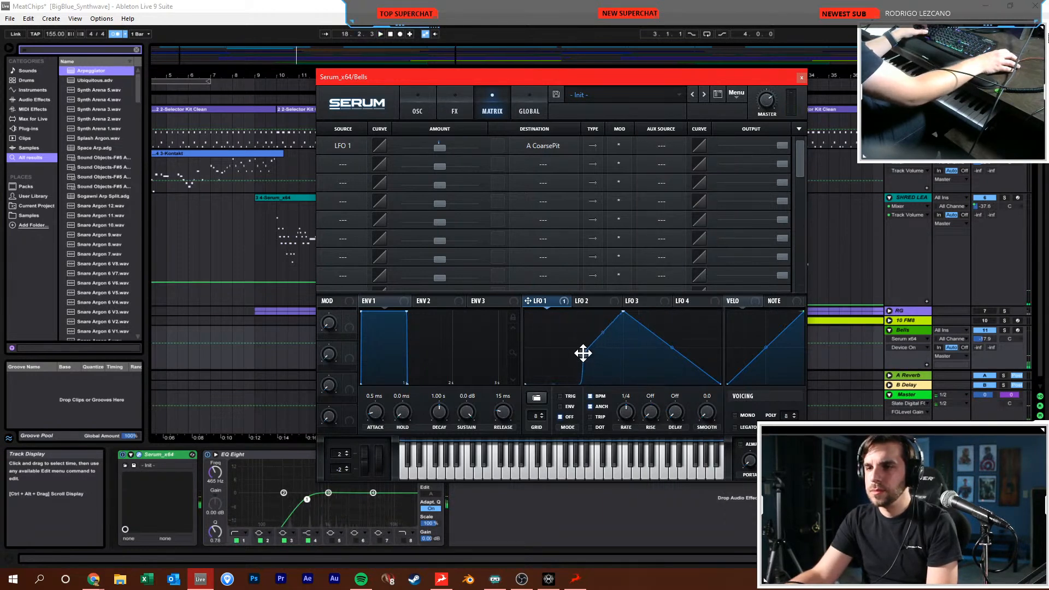
{"action": "left_click", "coordinate": [539, 144]}
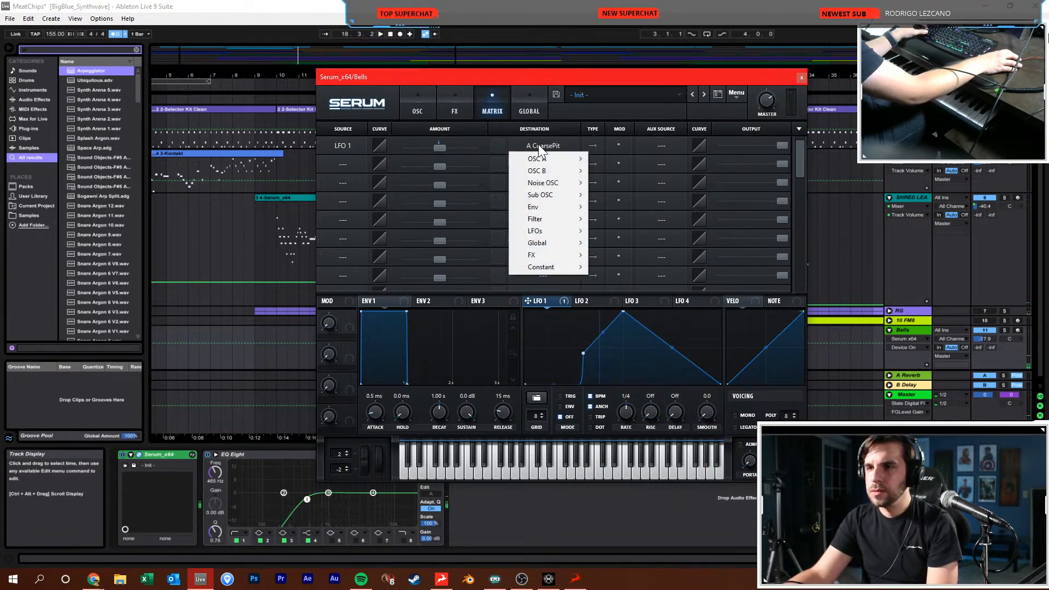
{"action": "mouse_move", "coordinate": [557, 158]}
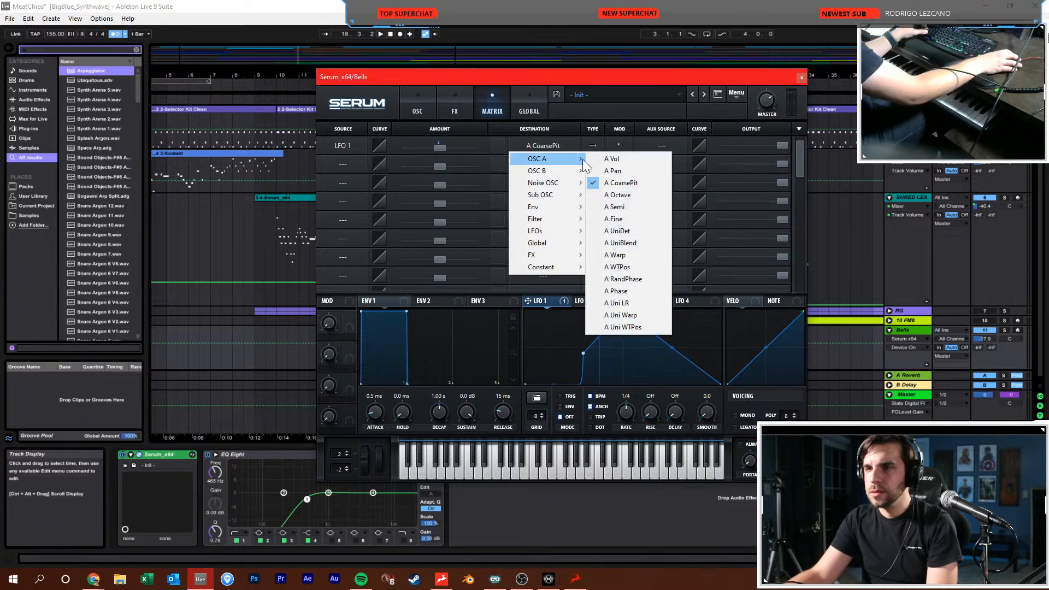
{"action": "left_click", "coordinate": [627, 194]}
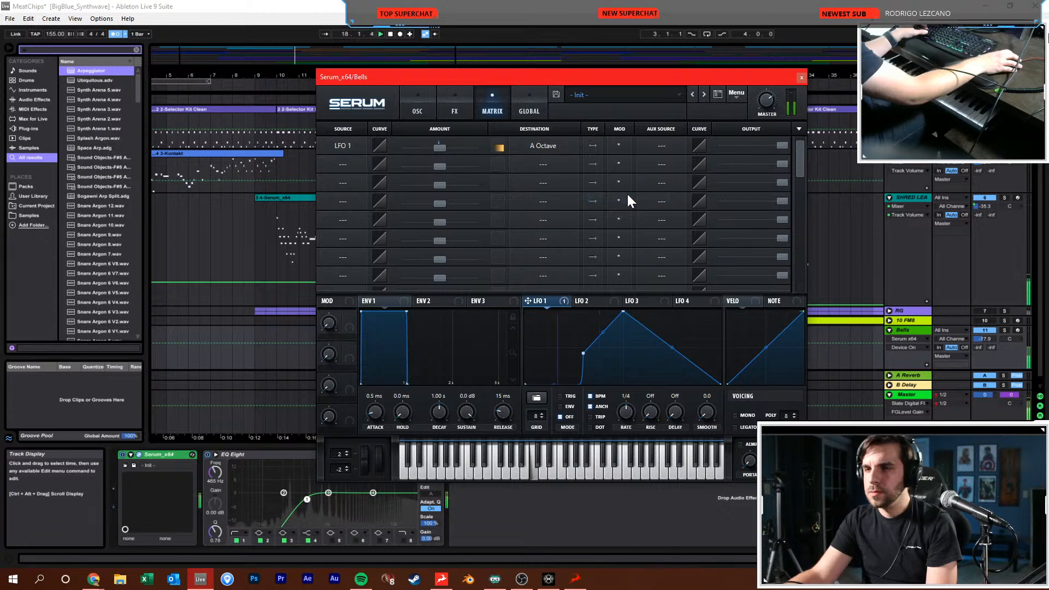
Raise the positive amount of LFO 1's modulation of oscillator A's octave in the matrix
{"action": "left_click", "coordinate": [541, 149]}
{"action": "left_click", "coordinate": [444, 141]}
{"action": "left_click_drag", "start_coordinate": [443, 140], "coordinate": [446, 144]}
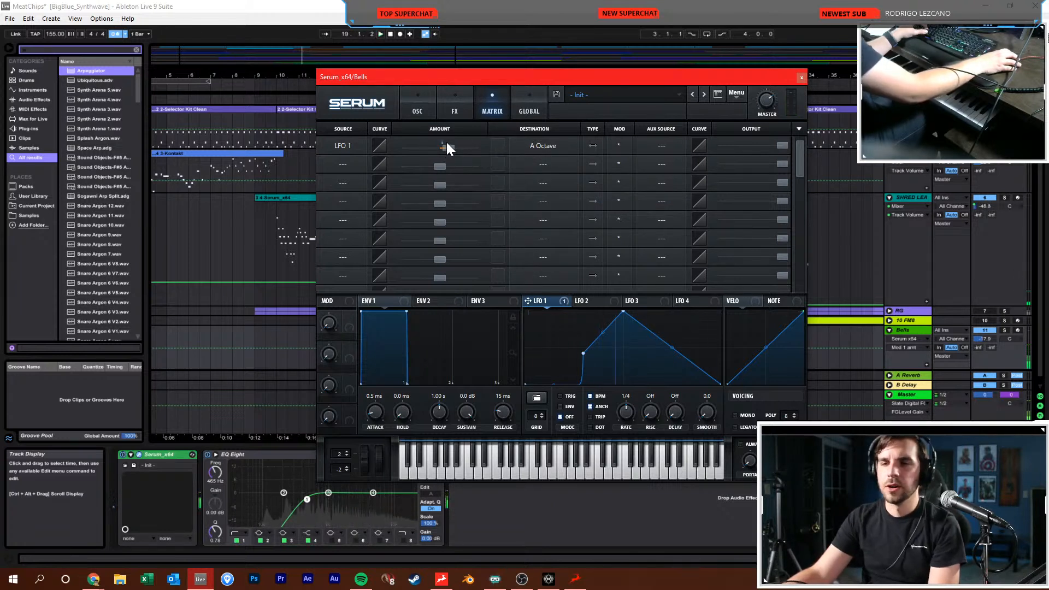
{"action": "left_click_drag", "start_coordinate": [446, 148], "coordinate": [457, 146]}
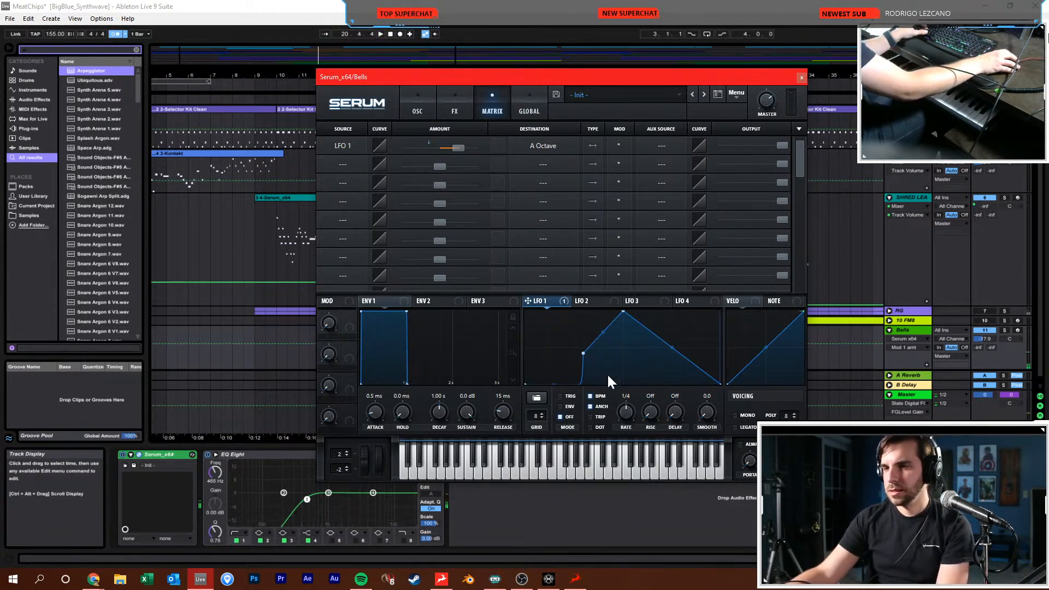
Remove LFO 1's early point, move its peak to the cycle's end for a rising ramp, and set its rate to 1/16
{"action": "double_click", "coordinate": [582, 352]}
{"action": "key", "text": "space"}
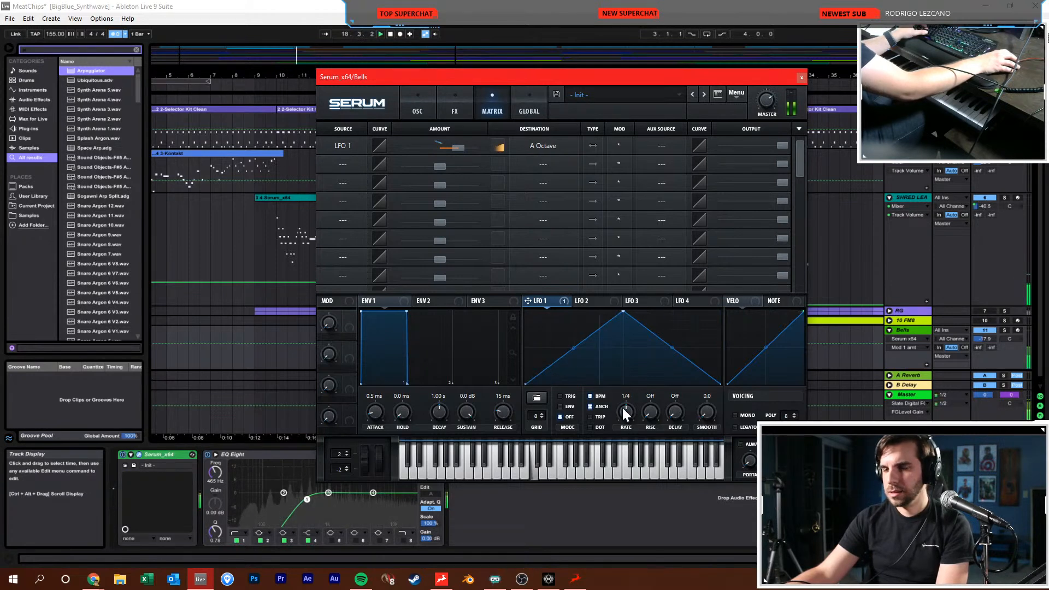
{"action": "left_click_drag", "start_coordinate": [622, 312], "coordinate": [720, 311]}
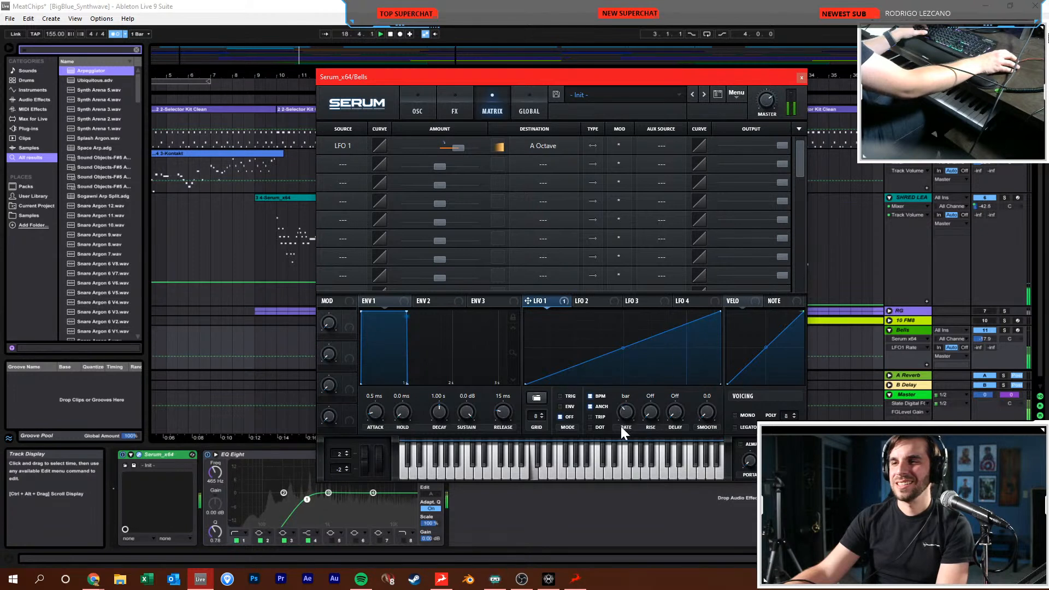
{"action": "left_click_drag", "start_coordinate": [624, 424], "coordinate": [628, 406]}
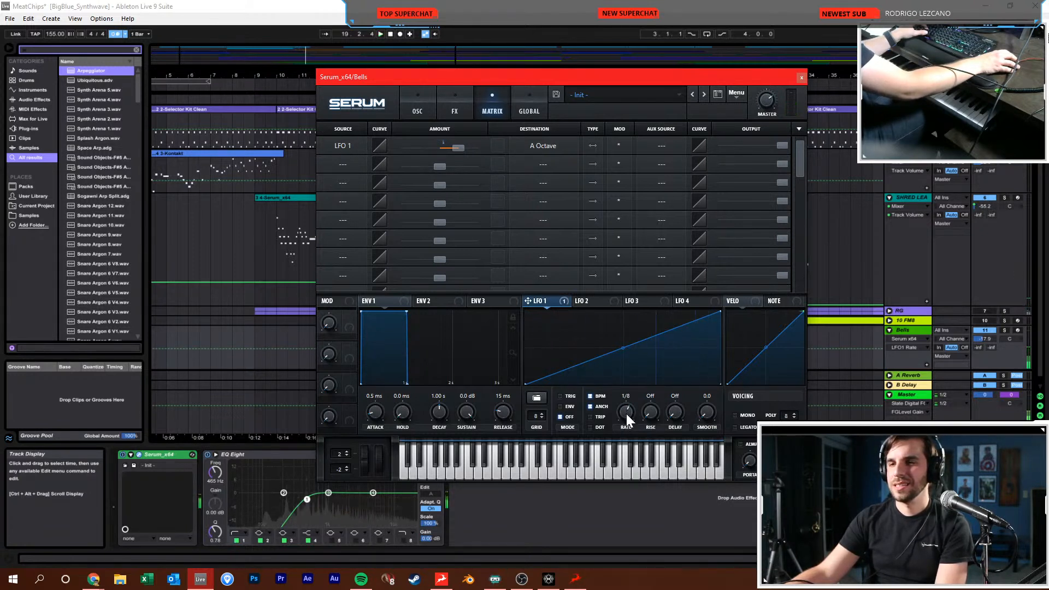
{"action": "scroll", "coordinate": [627, 413], "scroll_direction": "up", "scroll_amount": 1}
Set Envelope 1's sustain to minus infinity, its decay to 1.24 s and its release to 382 ms
{"action": "left_click_drag", "start_coordinate": [466, 412], "coordinate": [443, 565]}
{"action": "scroll", "coordinate": [440, 413], "scroll_direction": "up", "scroll_amount": 3}
{"action": "scroll", "coordinate": [440, 412], "scroll_direction": "down", "scroll_amount": 2}
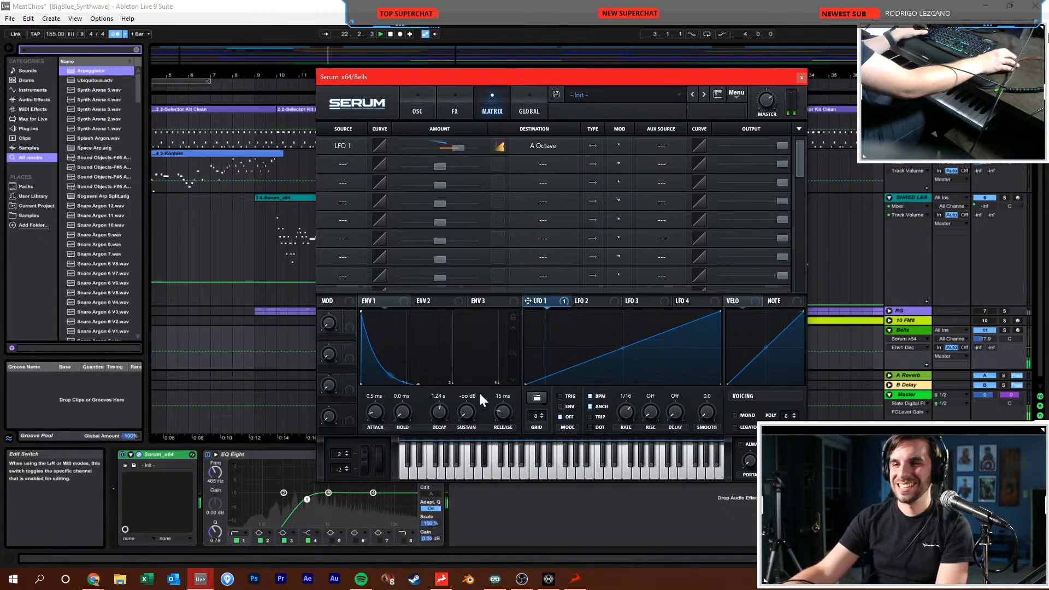
{"action": "scroll", "coordinate": [504, 404], "scroll_direction": "up", "scroll_amount": 3}
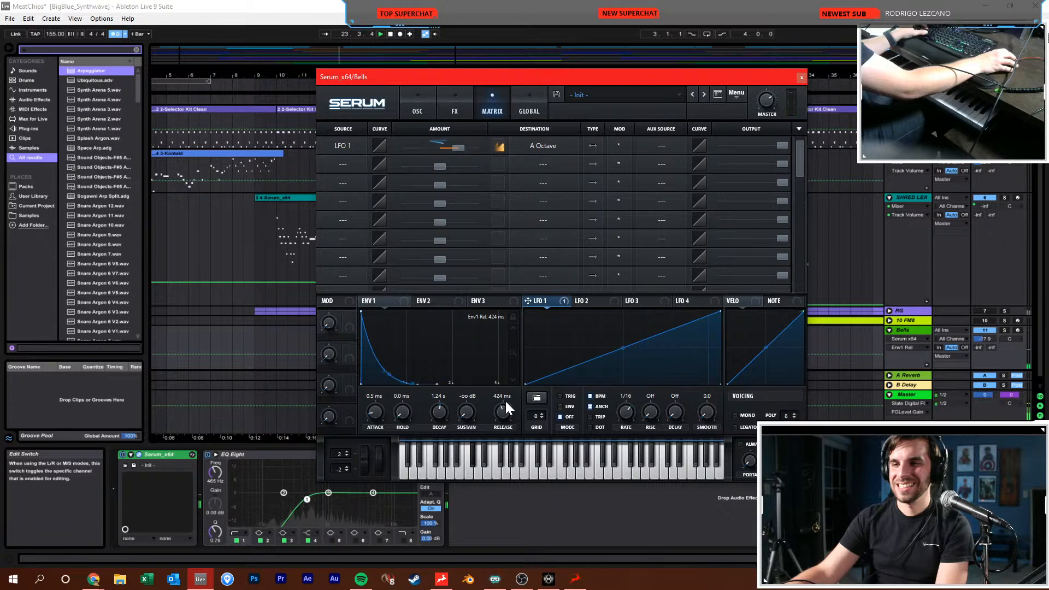
{"action": "scroll", "coordinate": [503, 407], "scroll_direction": "down", "scroll_amount": 2}
Enable mono voicing in Serum and return to the Bells track in the arrangement
{"action": "left_click", "coordinate": [736, 416]}
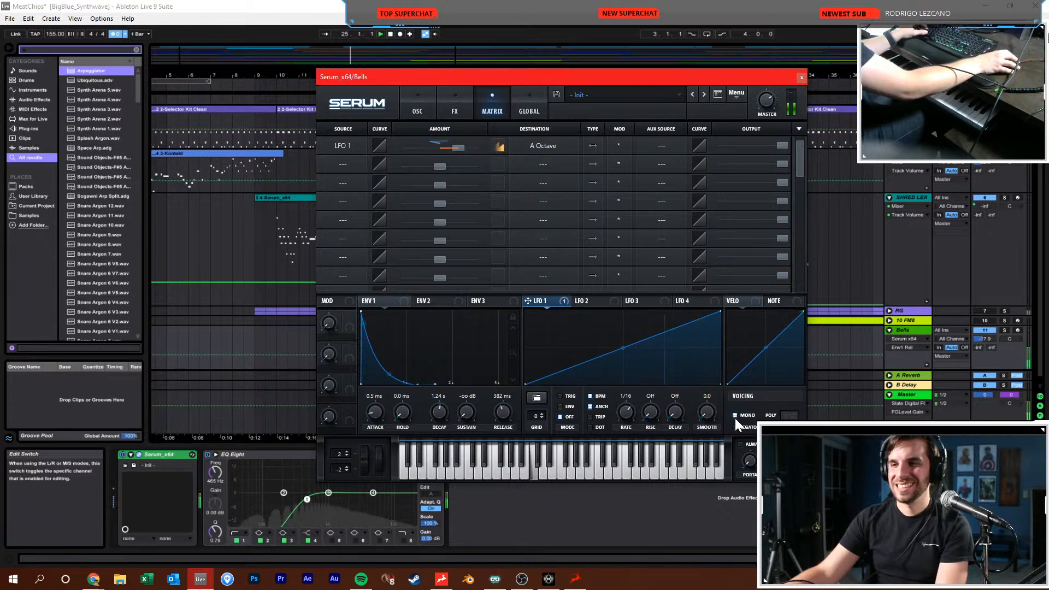
{"action": "left_click", "coordinate": [801, 77]}
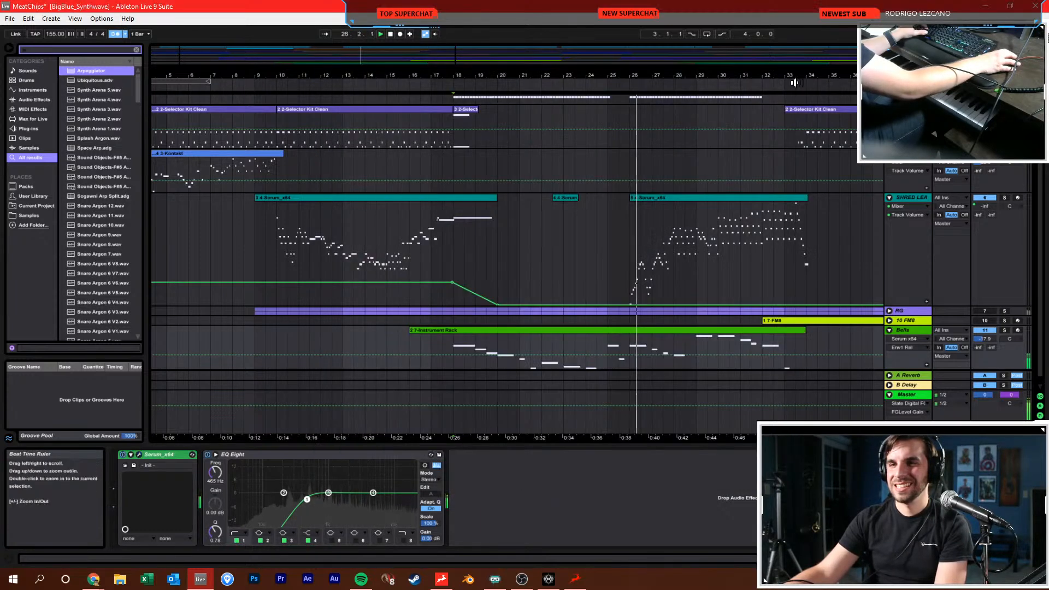
{"action": "left_click", "coordinate": [900, 330]}
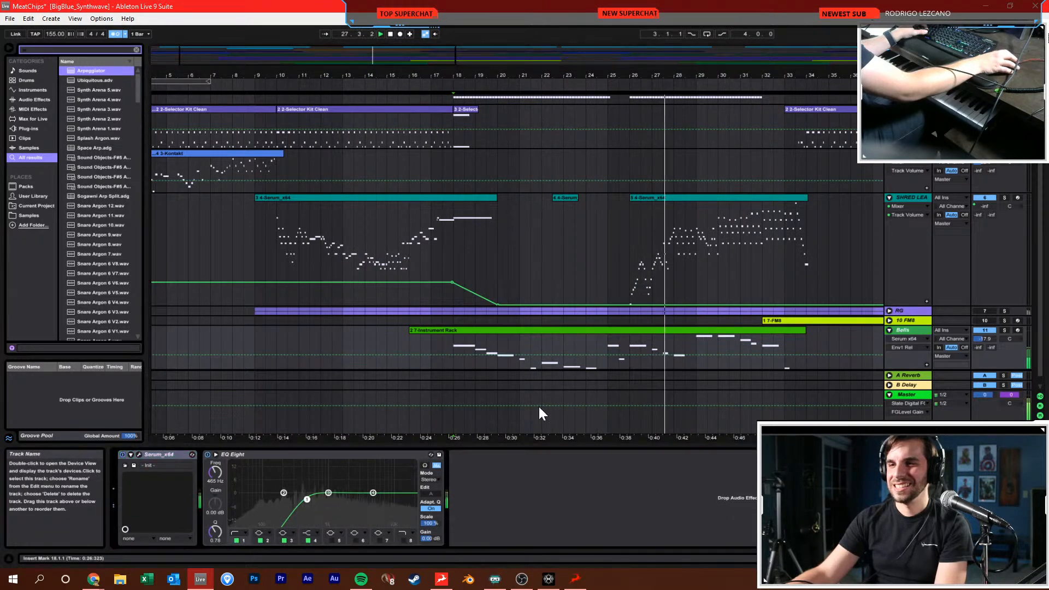
Reopen the Bells patch and give oscillator A three unison voices with adjusted detune during playback
{"action": "left_click", "coordinate": [139, 455]}
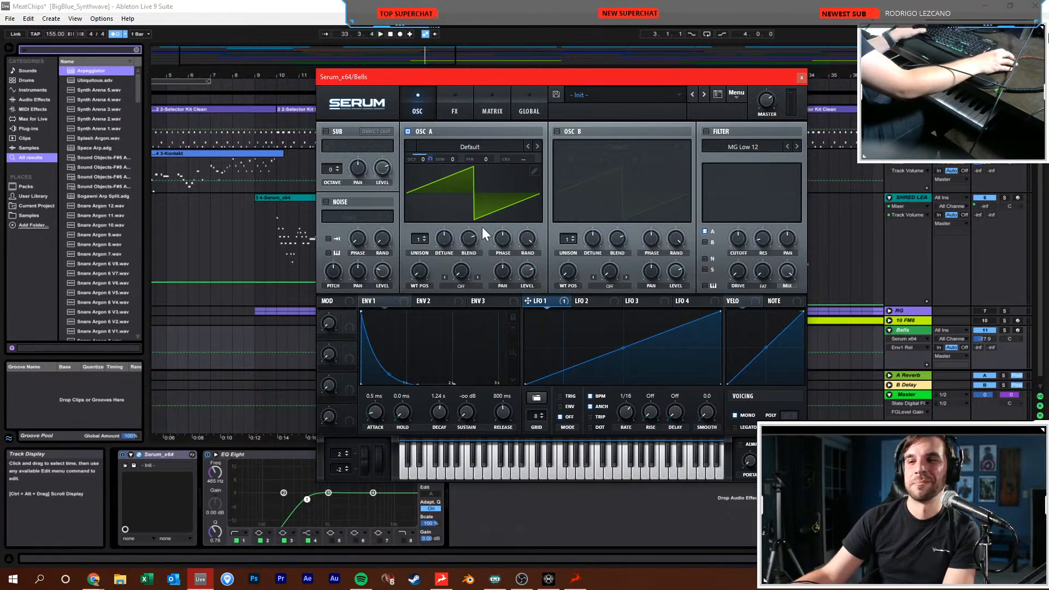
{"action": "left_click", "coordinate": [424, 237]}
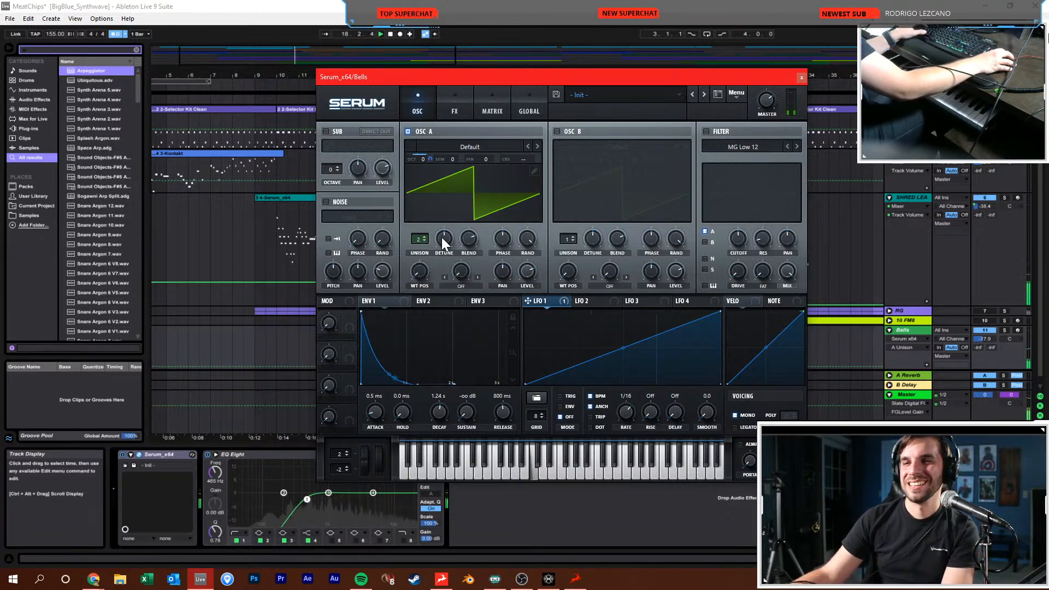
{"action": "left_click", "coordinate": [426, 236]}
{"action": "mouse_move", "coordinate": [439, 239]}
{"action": "left_mouse_down"}
{"action": "mouse_move", "coordinate": [431, 257]}
{"action": "mouse_move", "coordinate": [436, 215]}
{"action": "mouse_move", "coordinate": [435, 238]}
{"action": "left_mouse_up"}
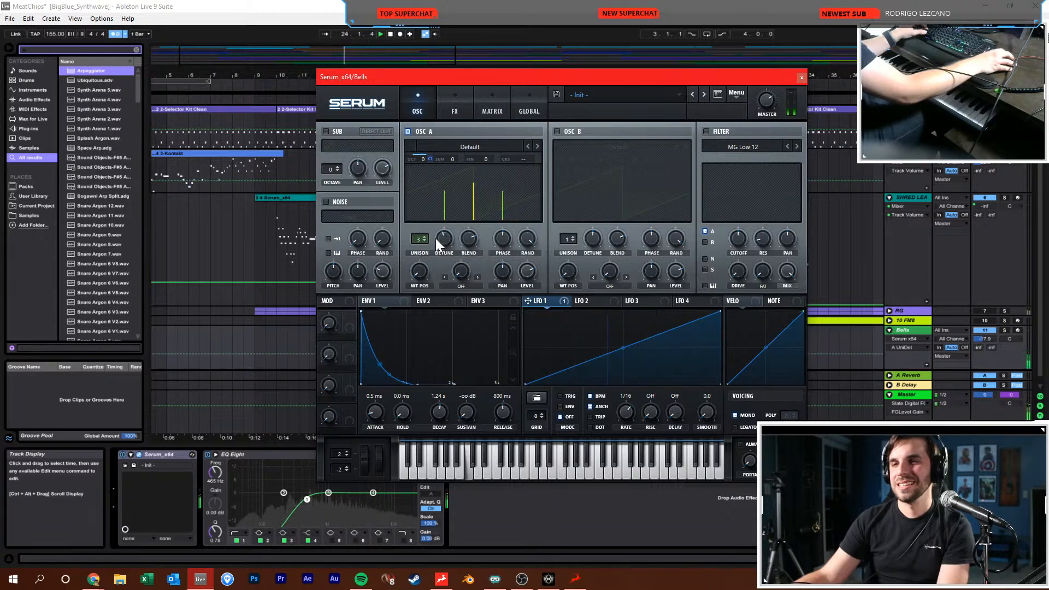
Close Serum and raise the Bells track's volume to about -13 dB
{"action": "left_click", "coordinate": [801, 77]}
{"action": "left_click_drag", "start_coordinate": [983, 338], "coordinate": [983, 327]}
{"action": "scroll", "coordinate": [804, 311], "scroll_direction": "down", "scroll_amount": 1}
{"action": "left_click_drag", "start_coordinate": [979, 332], "coordinate": [978, 335]}
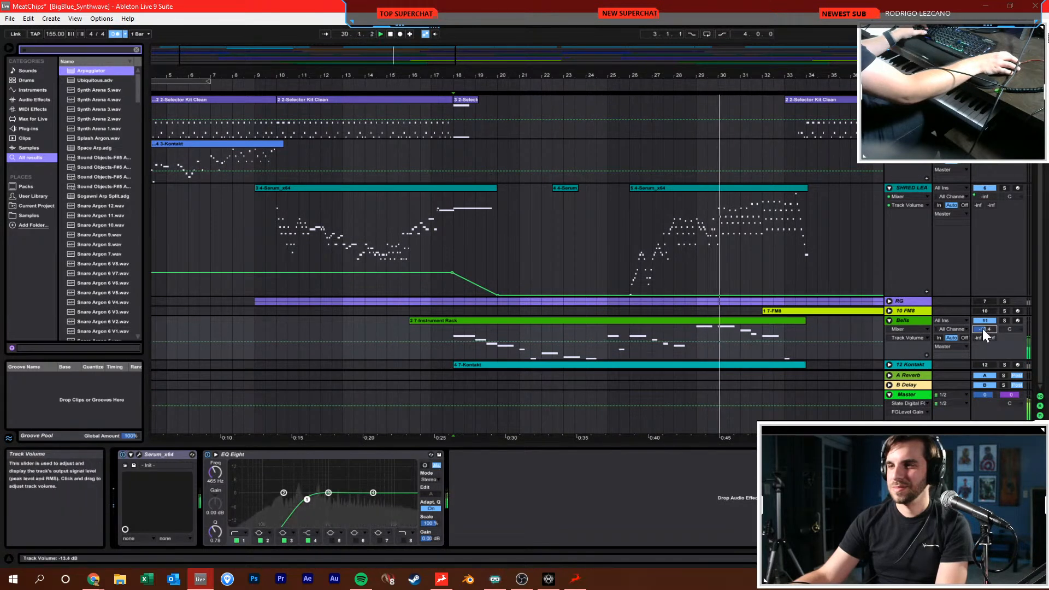
Try LFO 1 at a rate of 1/2 while playing the Bells part from about bar 29
{"action": "left_click", "coordinate": [657, 325]}
{"action": "left_click", "coordinate": [706, 334]}
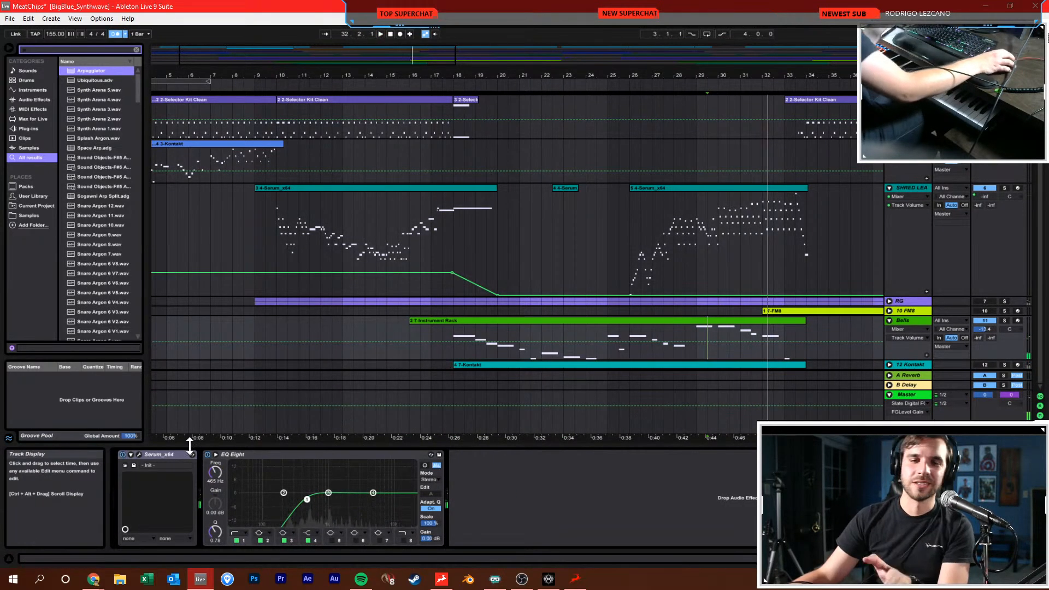
{"action": "left_click", "coordinate": [138, 454]}
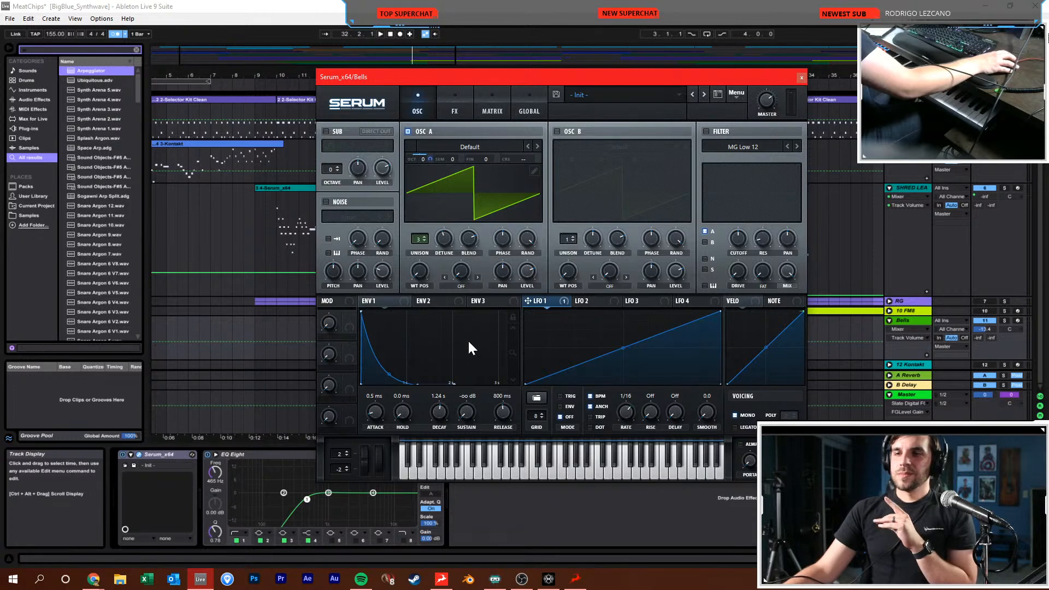
{"action": "left_click_drag", "start_coordinate": [625, 412], "coordinate": [626, 414]}
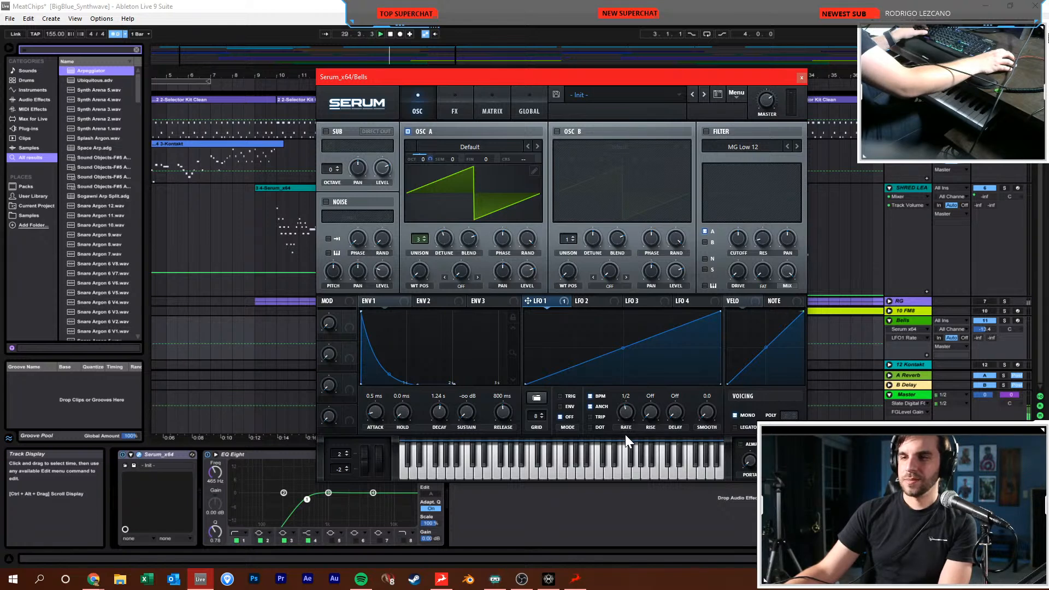
Move the playback start to bar 18, and arm the Bells track with Envelope 1's sustain at 0.0 dB for live playing
{"action": "left_click", "coordinate": [255, 306]}
{"action": "left_click", "coordinate": [452, 335]}
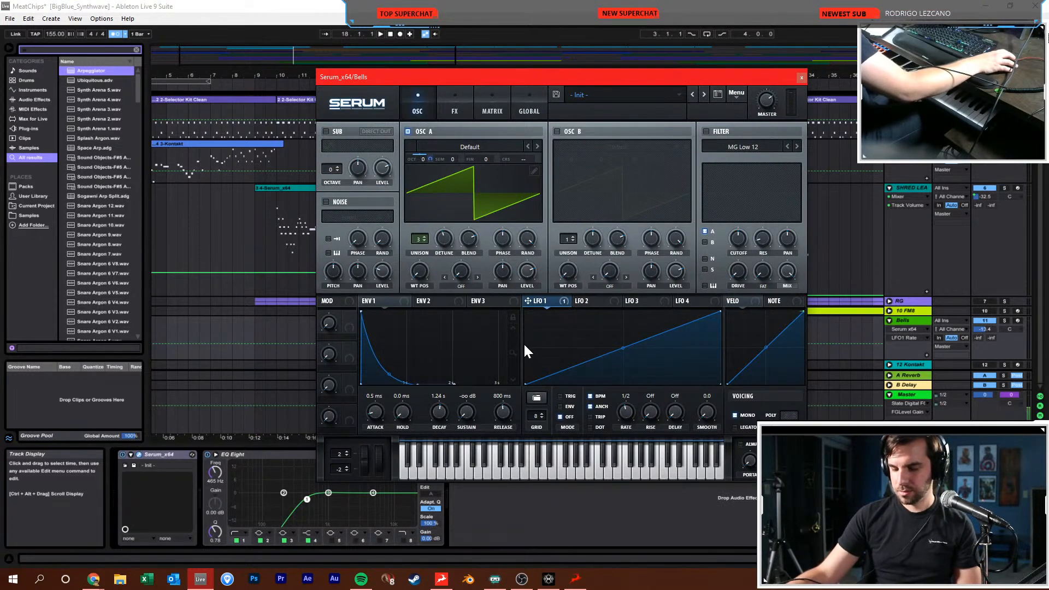
{"action": "left_click", "coordinate": [1017, 321]}
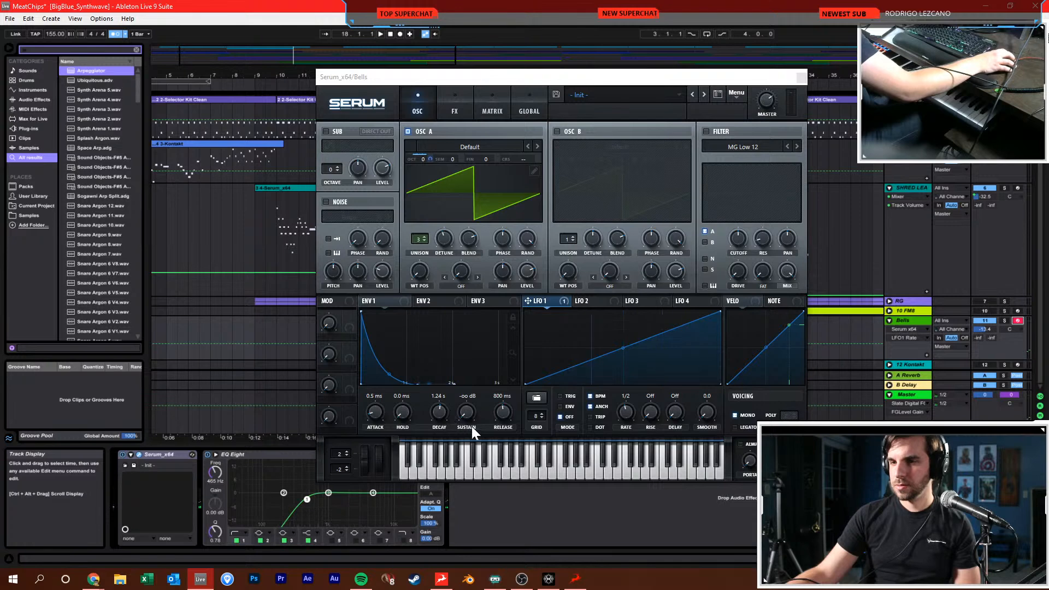
{"action": "left_click_drag", "start_coordinate": [419, 383], "coordinate": [472, 279]}
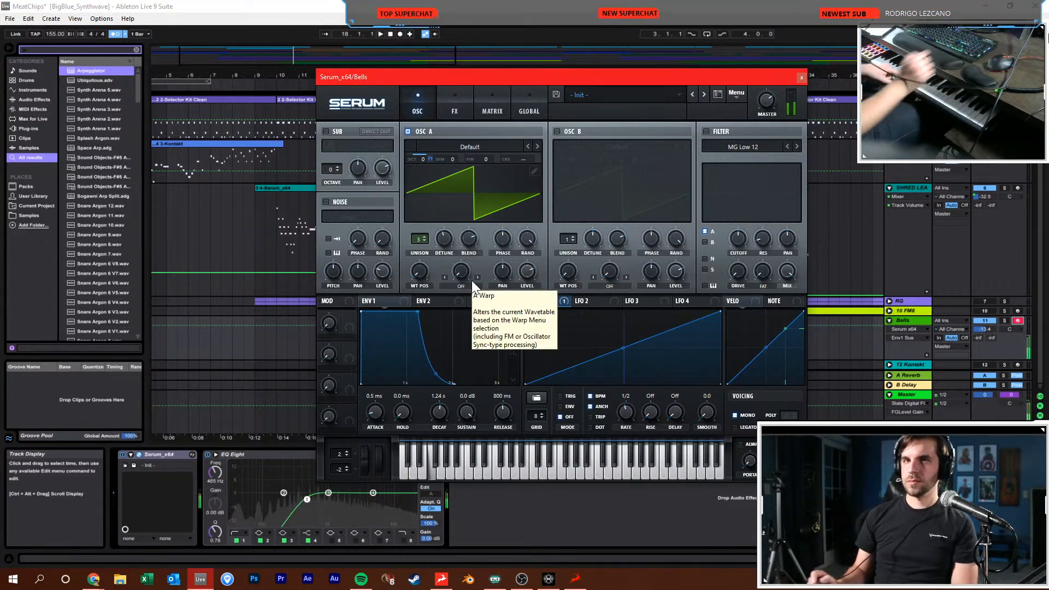
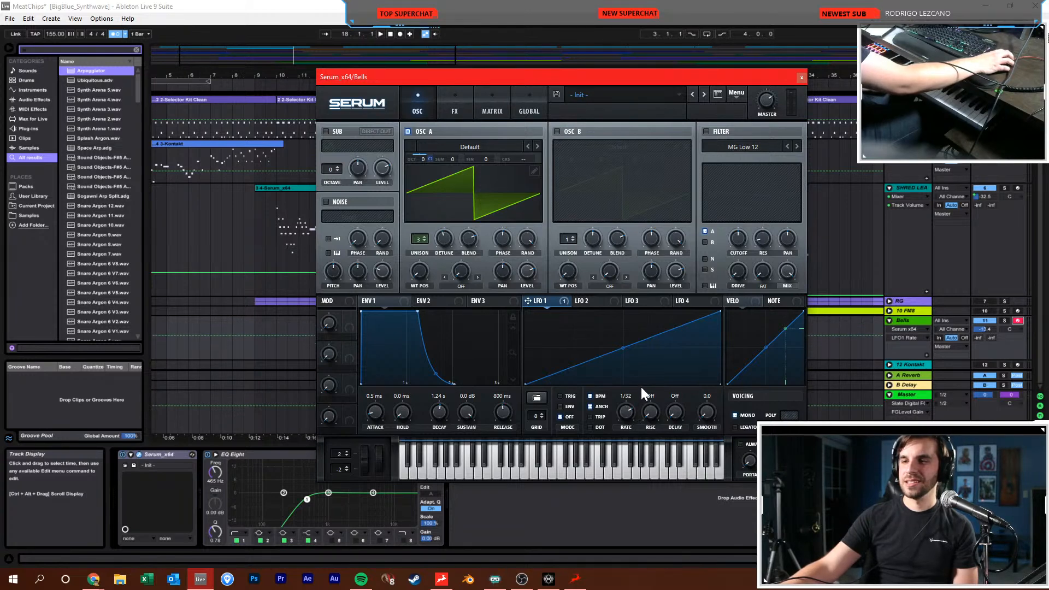
Set LFO 1's rate to 1/16 and Envelope 1's sustain to minus infinity, and audition the Bells part from bar 18
{"action": "left_click_drag", "start_coordinate": [628, 408], "coordinate": [629, 416]}
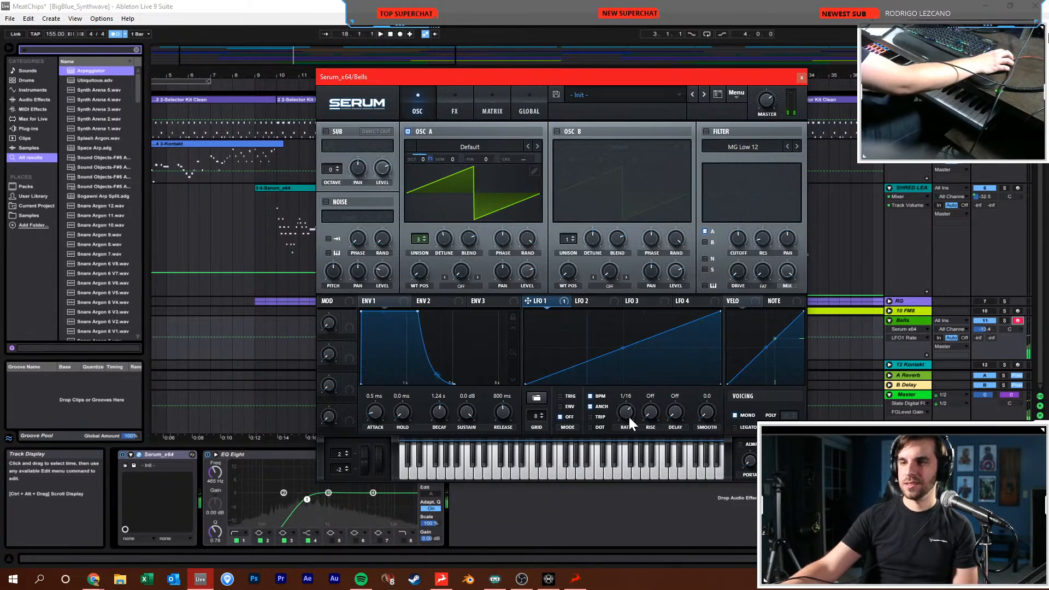
{"action": "left_click_drag", "start_coordinate": [469, 412], "coordinate": [468, 585]}
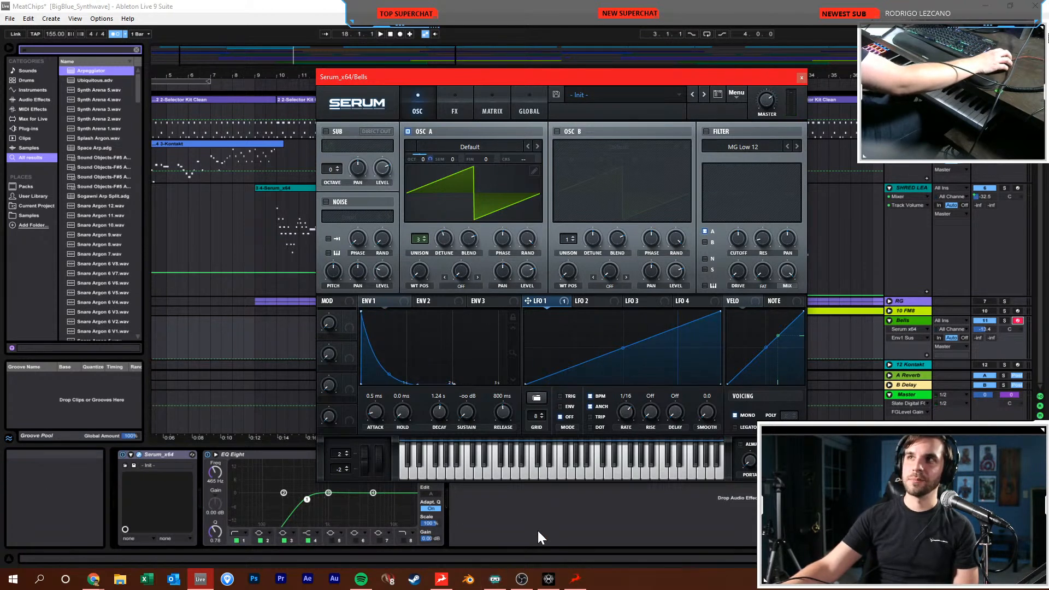
{"action": "key", "text": "space"}
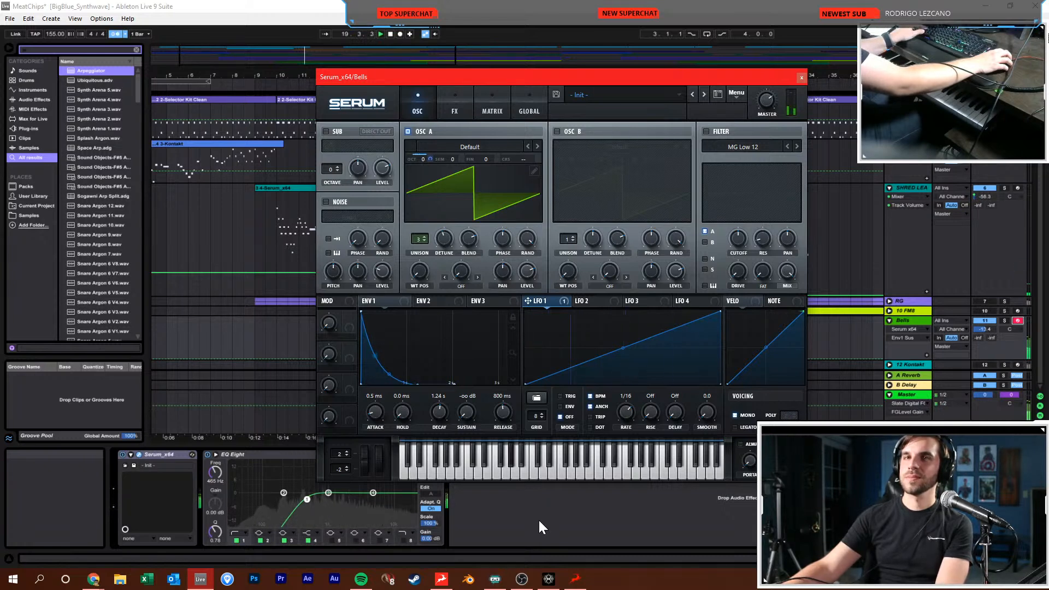
{"action": "left_click", "coordinate": [800, 77]}
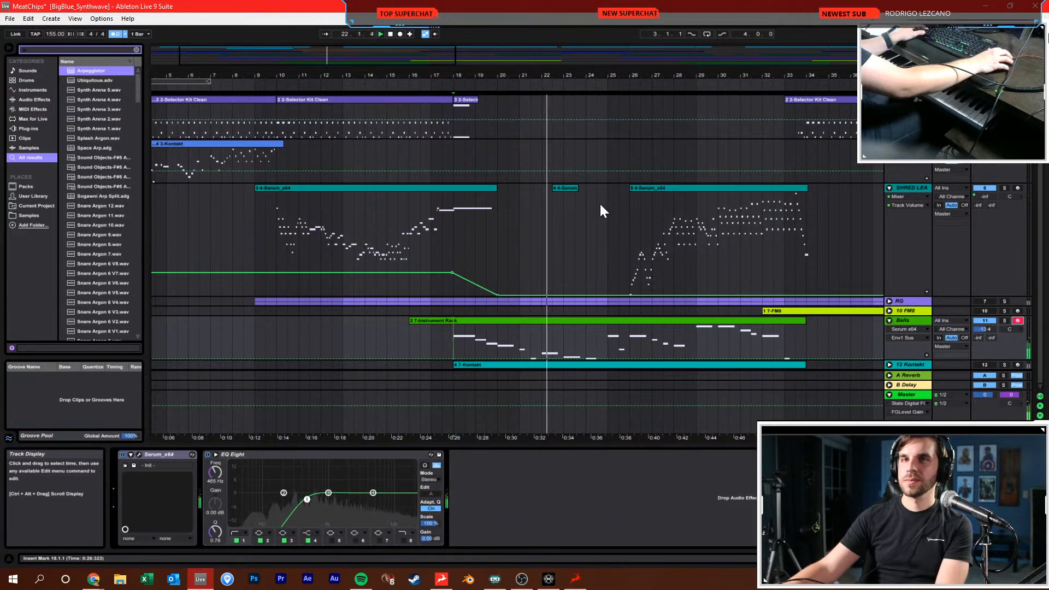
Raise the shred lead track's volume automation to -30.6 dB just before bar 26 and play from there
{"action": "left_click_drag", "start_coordinate": [623, 77], "coordinate": [580, 77]}
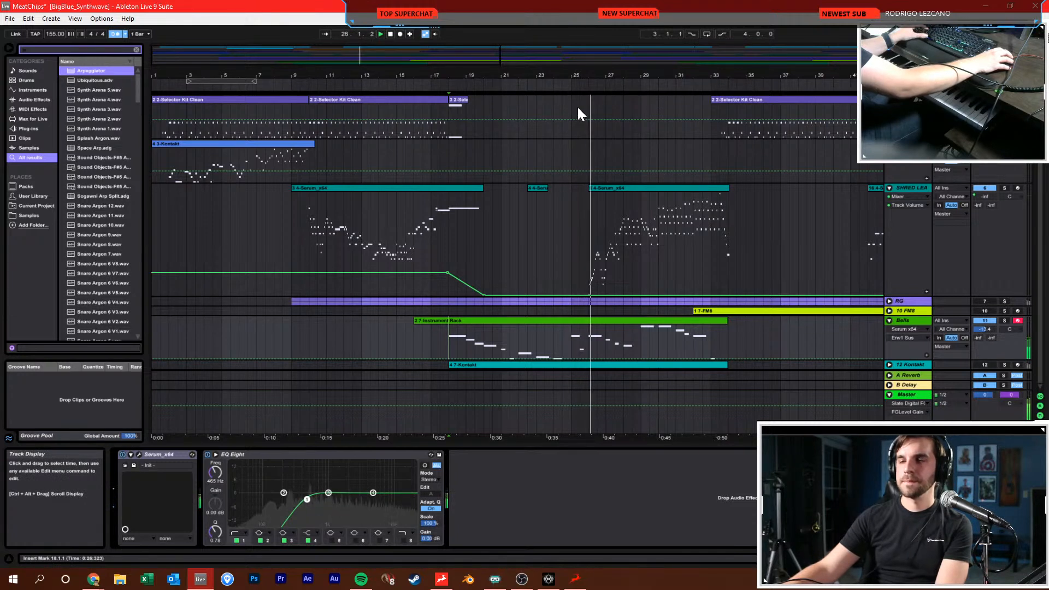
{"action": "left_click", "coordinate": [917, 192]}
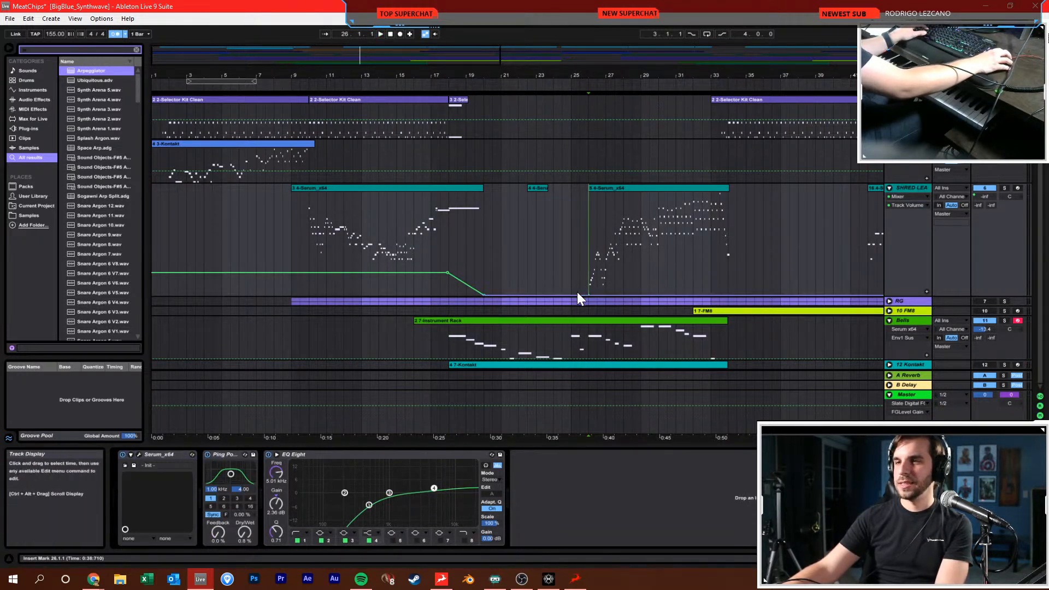
{"action": "left_click_drag", "start_coordinate": [583, 295], "coordinate": [584, 272]}
{"action": "key", "text": "space"}
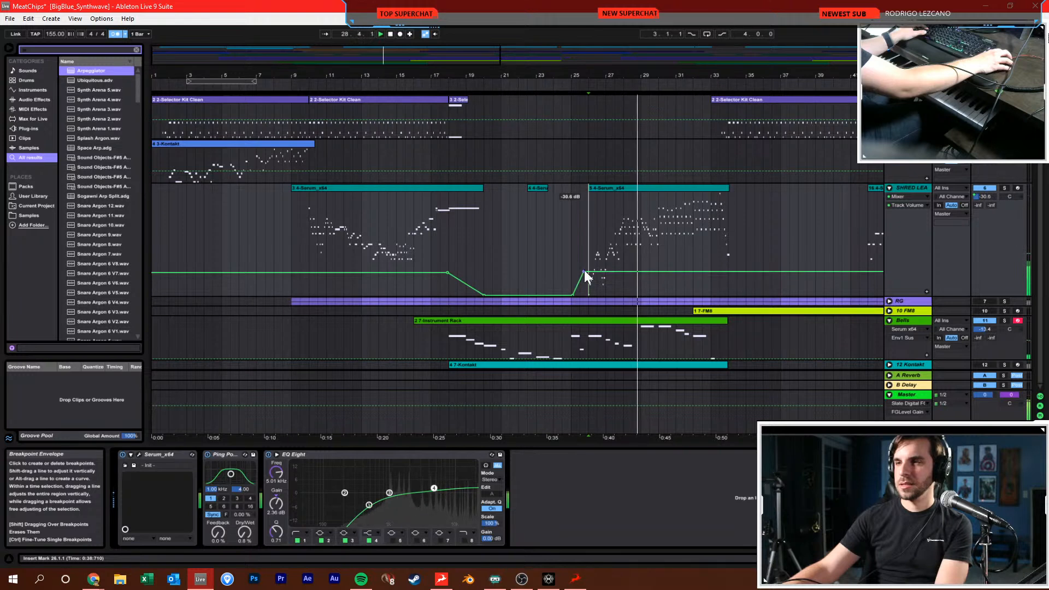
Automate the shred lead track's panning to about 12R across its clip from bar 26 to 34
{"action": "left_click", "coordinate": [1005, 195]}
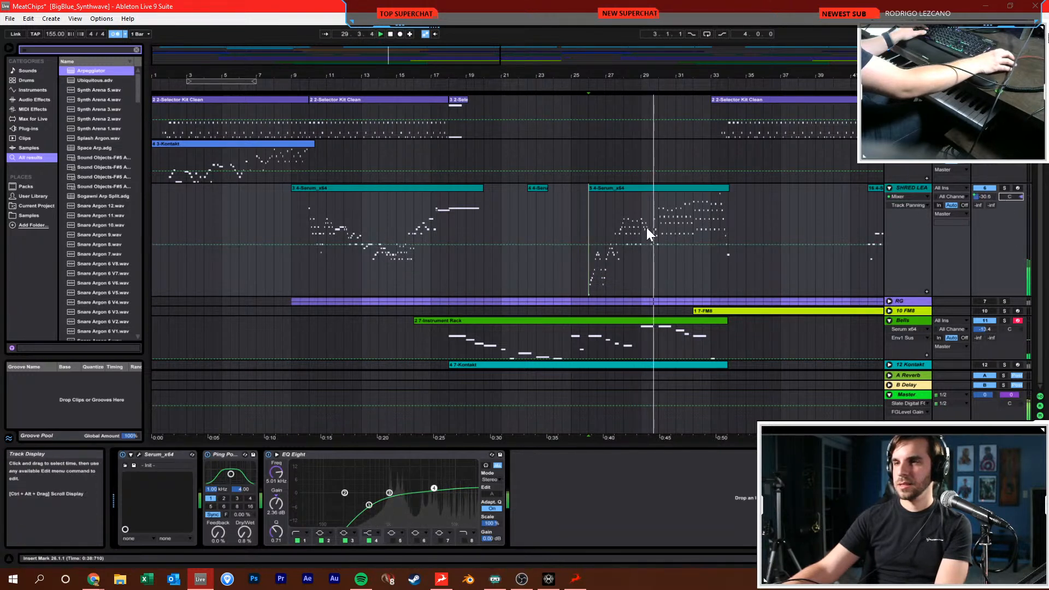
{"action": "left_click", "coordinate": [617, 189]}
{"action": "left_click_drag", "start_coordinate": [646, 240], "coordinate": [647, 232]}
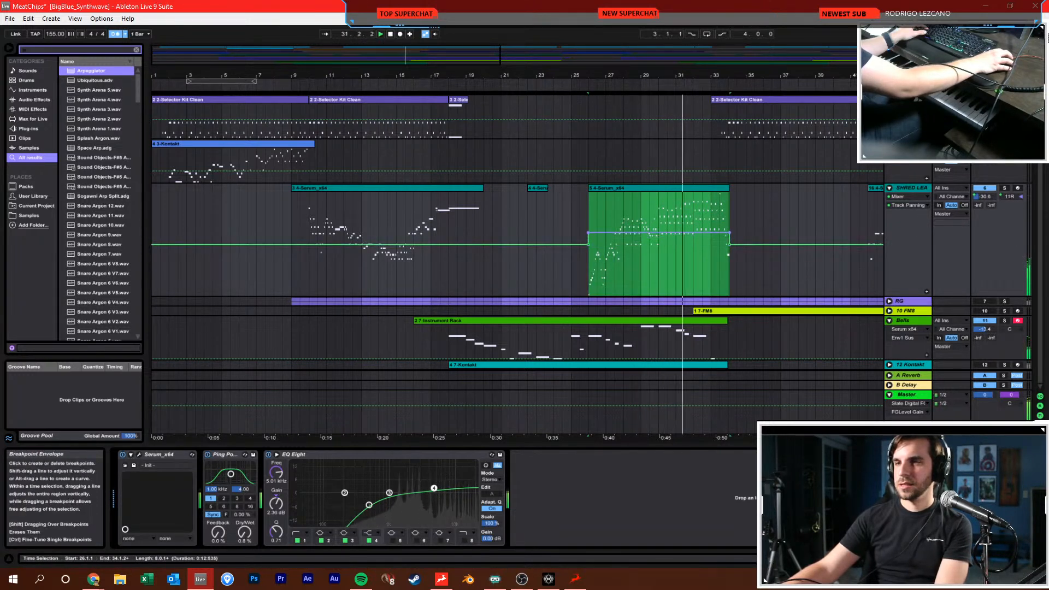
Pan the Bells track to 11L
{"action": "left_click", "coordinate": [896, 320]}
{"action": "left_click_drag", "start_coordinate": [1006, 330], "coordinate": [1006, 330]}
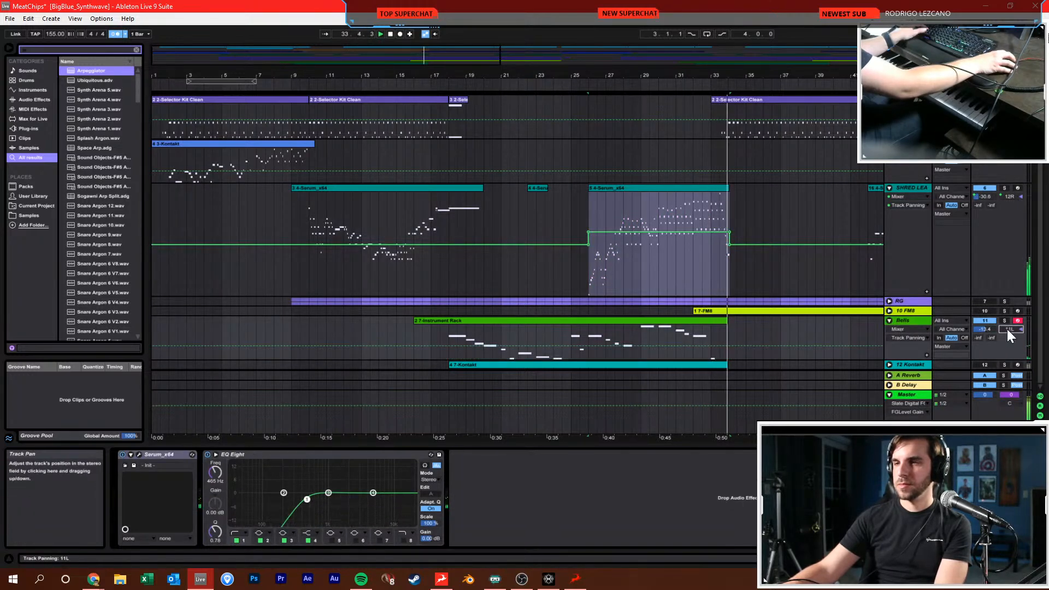
In the BASS track's Serum, set Envelope 1's sustain to -14.1 dB and decay to 695 ms while playing from bar 34
{"action": "scroll", "coordinate": [754, 187], "scroll_direction": "up", "scroll_amount": 5}
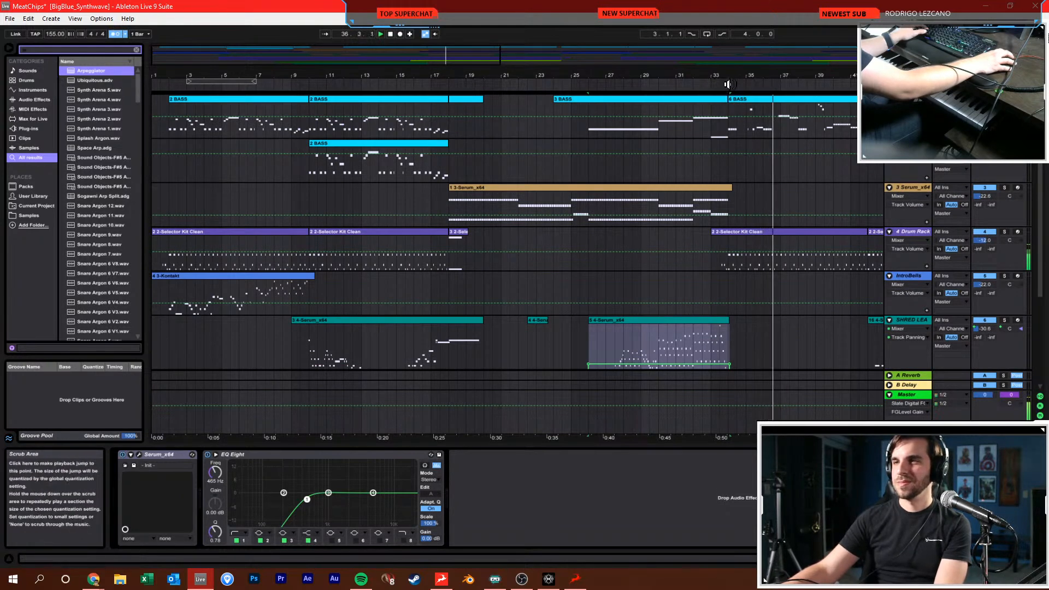
{"action": "left_click", "coordinate": [779, 100]}
{"action": "key", "text": "space"}
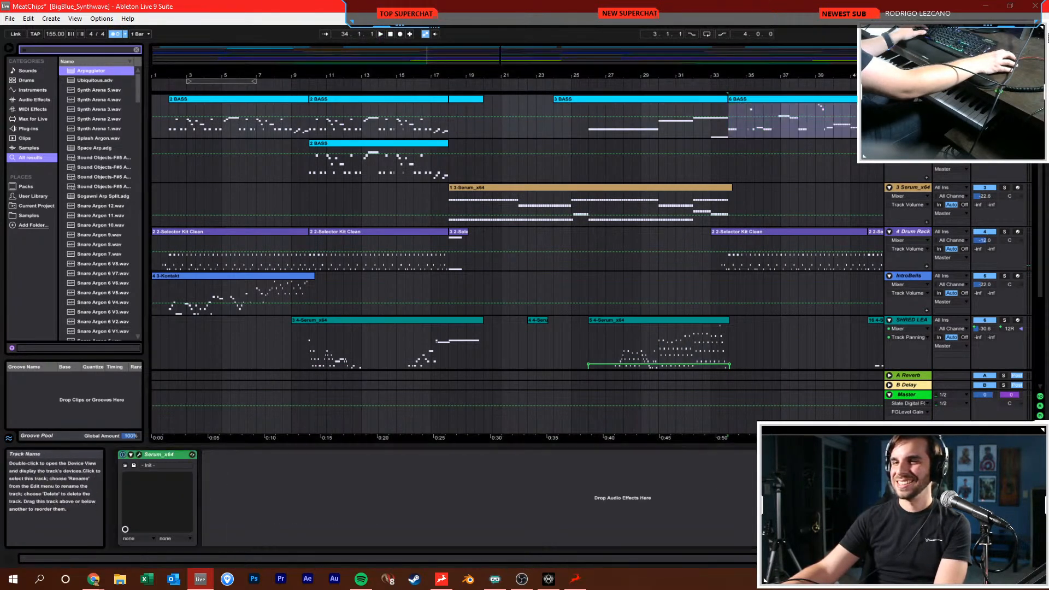
{"action": "left_click", "coordinate": [138, 454]}
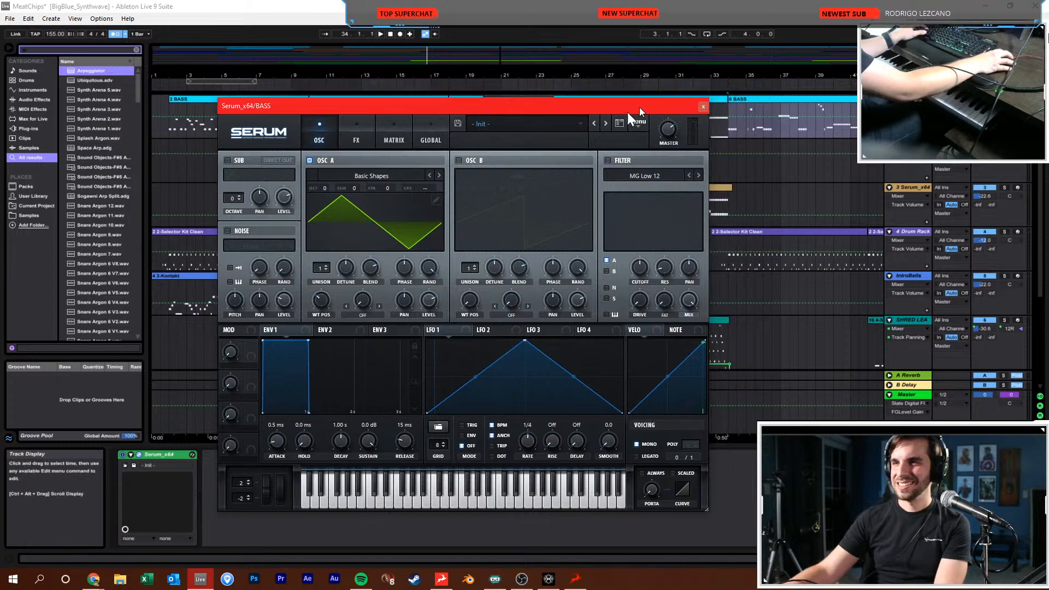
{"action": "left_click_drag", "start_coordinate": [346, 450], "coordinate": [348, 490]}
{"action": "key", "text": "space"}
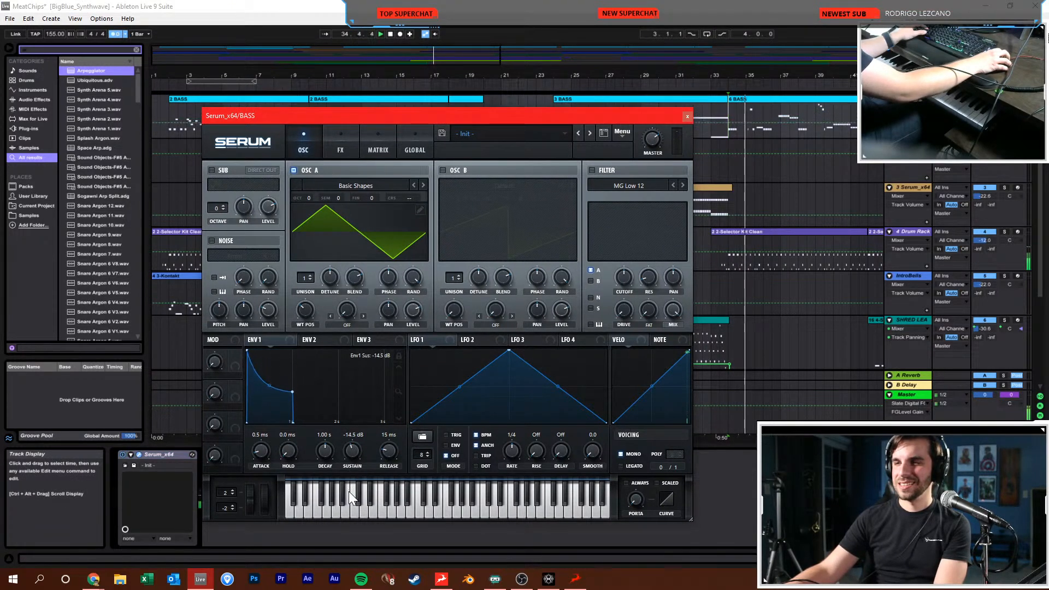
{"action": "left_click_drag", "start_coordinate": [322, 454], "coordinate": [356, 442]}
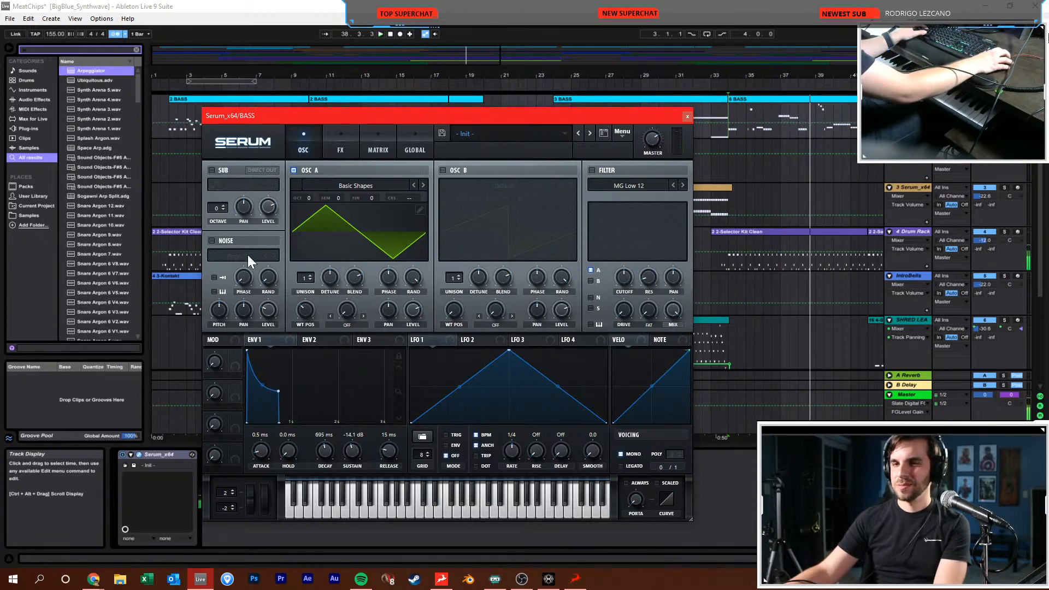
Enable the BASS patch's sub oscillator at octave -1 and close Serum
{"action": "left_click", "coordinate": [211, 170]}
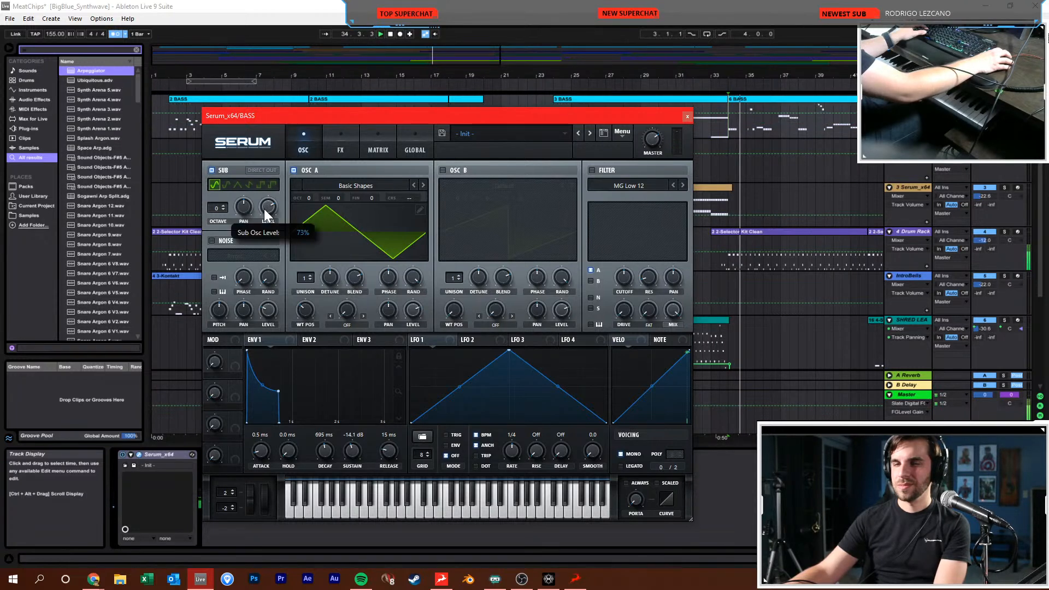
{"action": "left_click", "coordinate": [222, 209]}
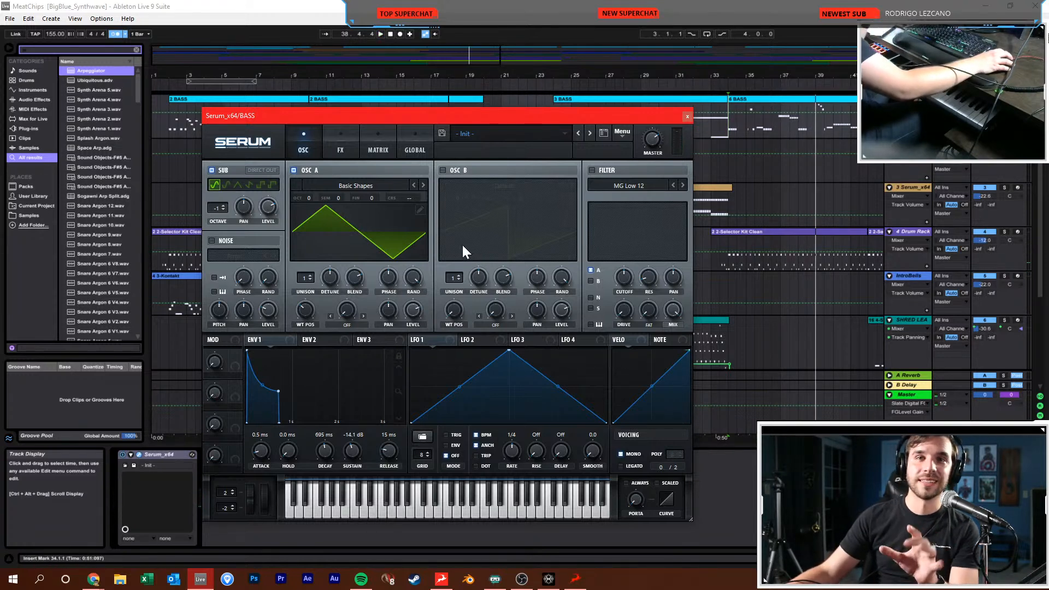
{"action": "left_click", "coordinate": [685, 117]}
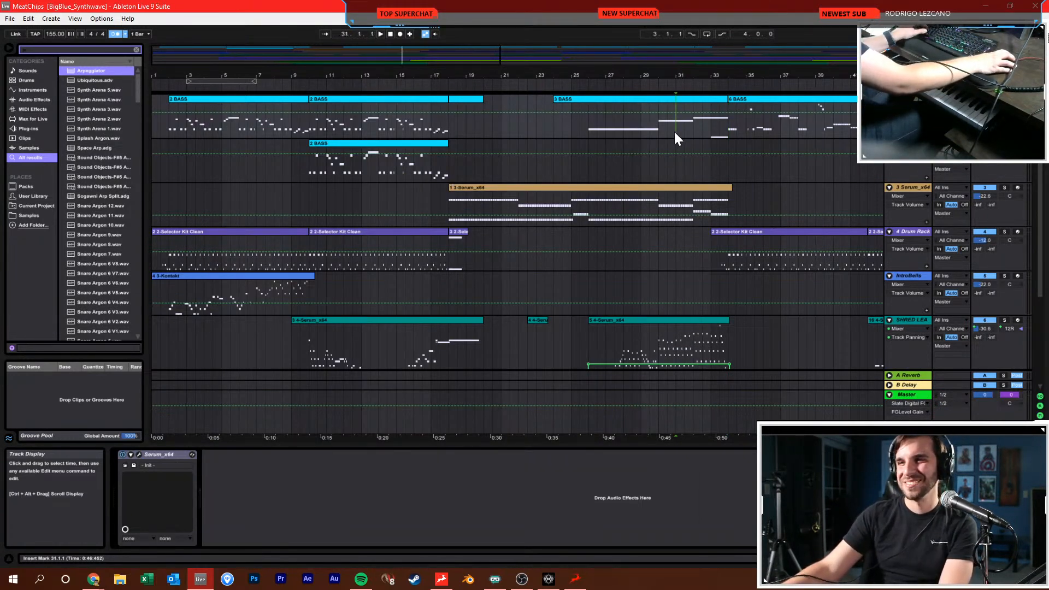
Audition the revised bass by playing the arrangement from bar 33
{"action": "left_click", "coordinate": [645, 164]}
{"action": "left_click", "coordinate": [712, 128]}
{"action": "key", "text": "space"}
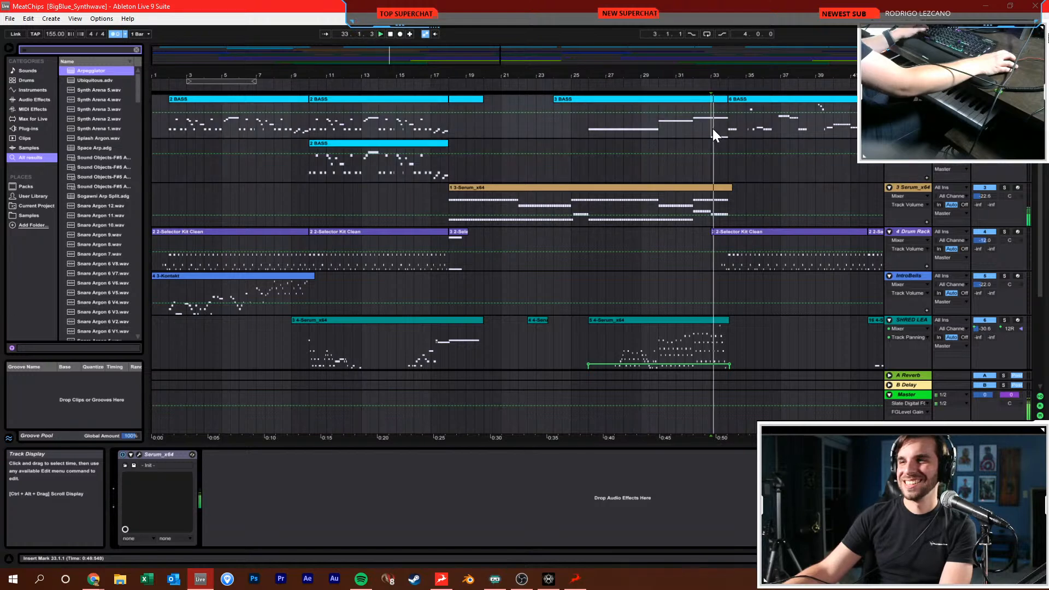
Copy the BASS clip spanning bars 34 to 42 onto the second bass track at the same position
{"action": "left_click_drag", "start_coordinate": [768, 82], "coordinate": [711, 90]}
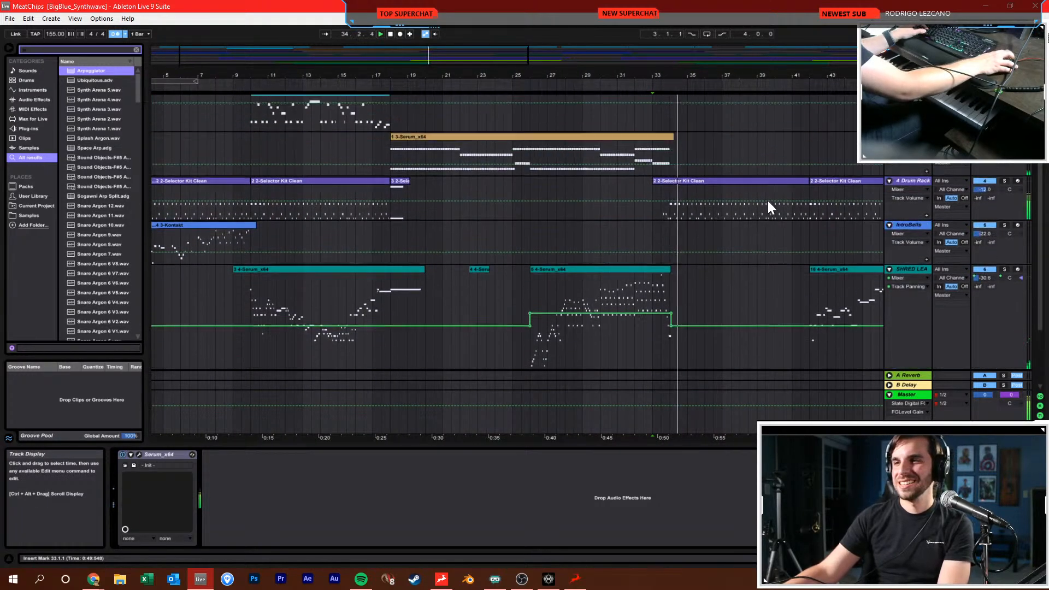
{"action": "left_click", "coordinate": [718, 100]}
{"action": "key", "text": "ctrl+c"}
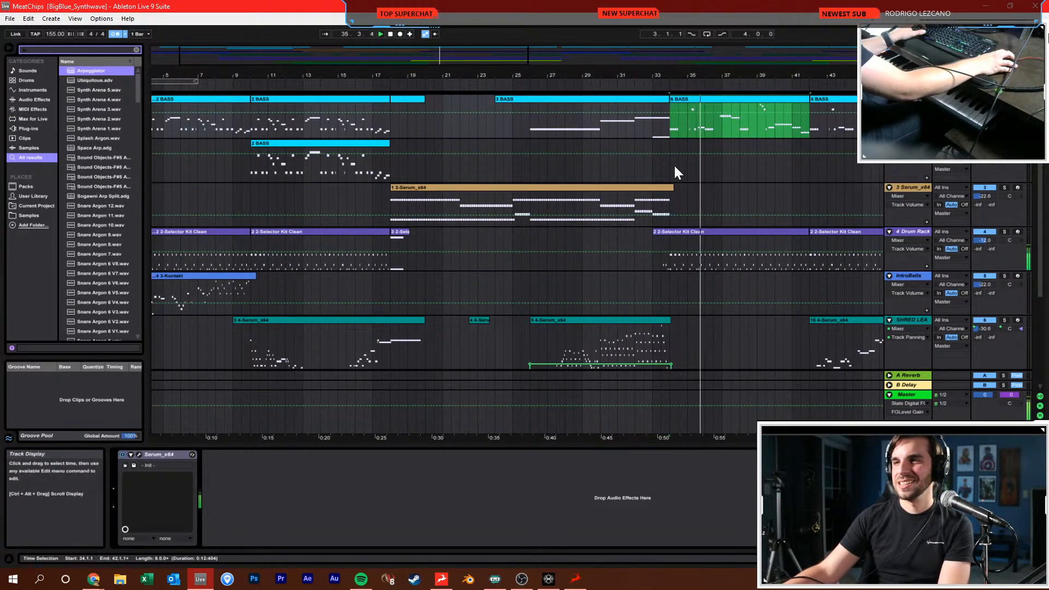
{"action": "left_click", "coordinate": [673, 167]}
{"action": "key", "text": "ctrl+v"}
{"action": "left_click", "coordinate": [679, 167]}
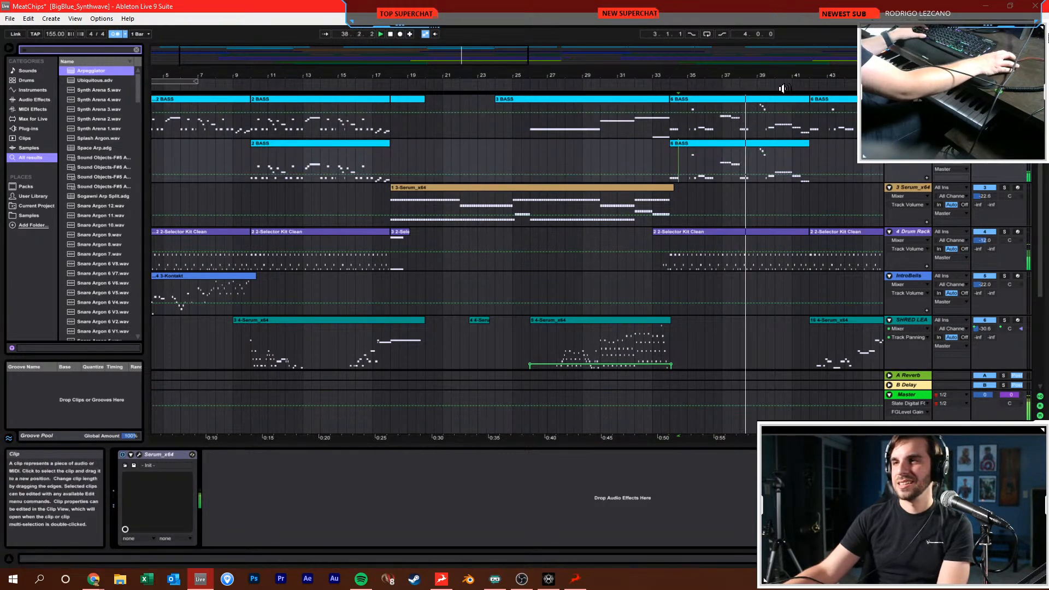
Duplicate the copied clip on the second bass track so it repeats from bar 42
{"action": "left_click_drag", "start_coordinate": [795, 78], "coordinate": [659, 77]}
{"action": "left_click", "coordinate": [629, 143]}
{"action": "key", "text": "ctrl+d"}
{"action": "left_click", "coordinate": [726, 167]}
Examine the shred lead, IntroBells and lower tracks around bars 42 to 55 during playback
{"action": "scroll", "coordinate": [730, 186], "scroll_direction": "down", "scroll_amount": 2}
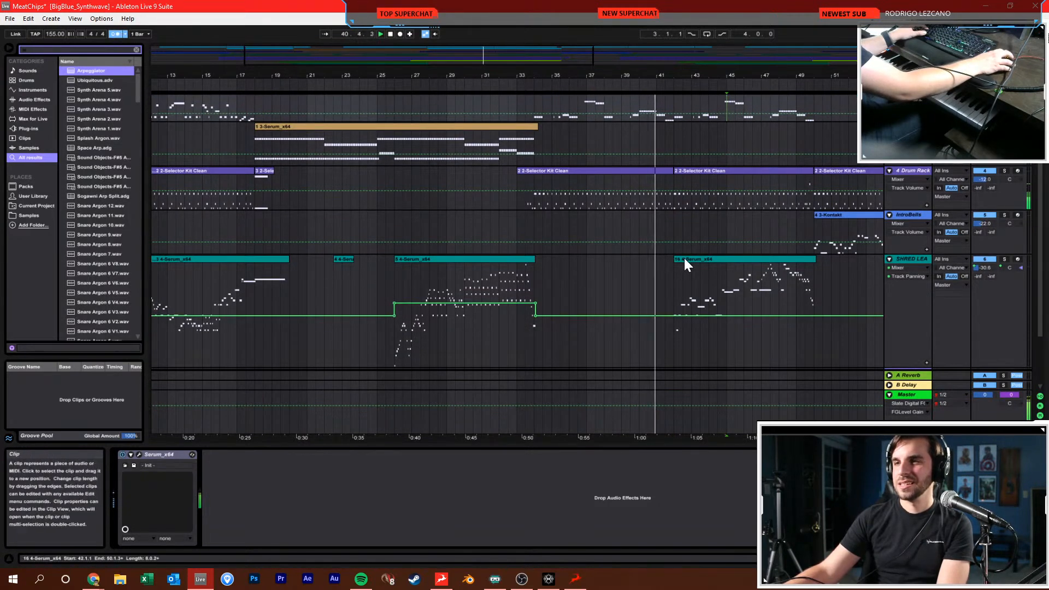
{"action": "left_click", "coordinate": [708, 259]}
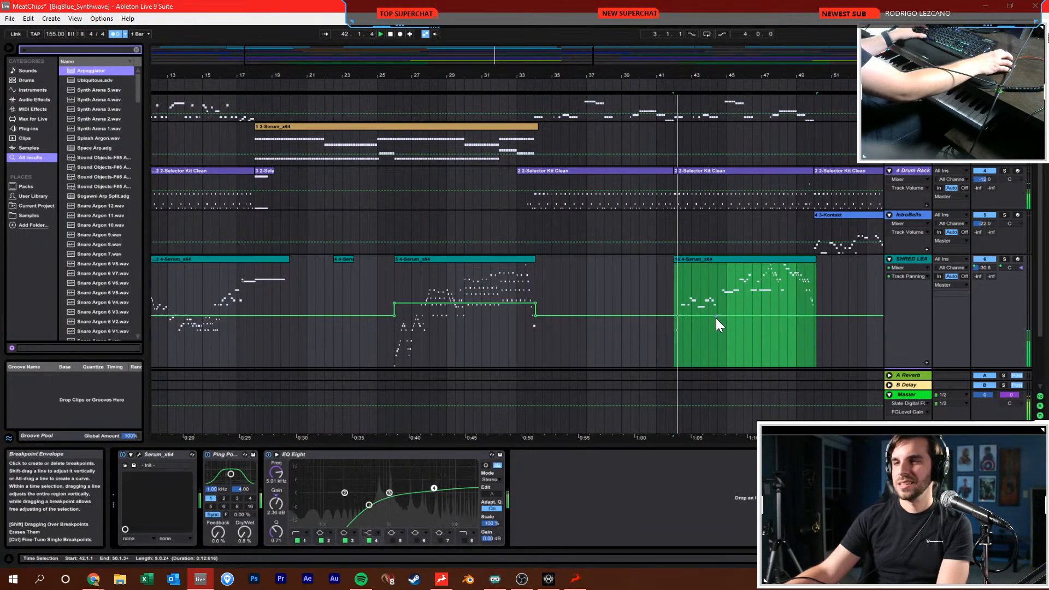
{"action": "left_click", "coordinate": [753, 289]}
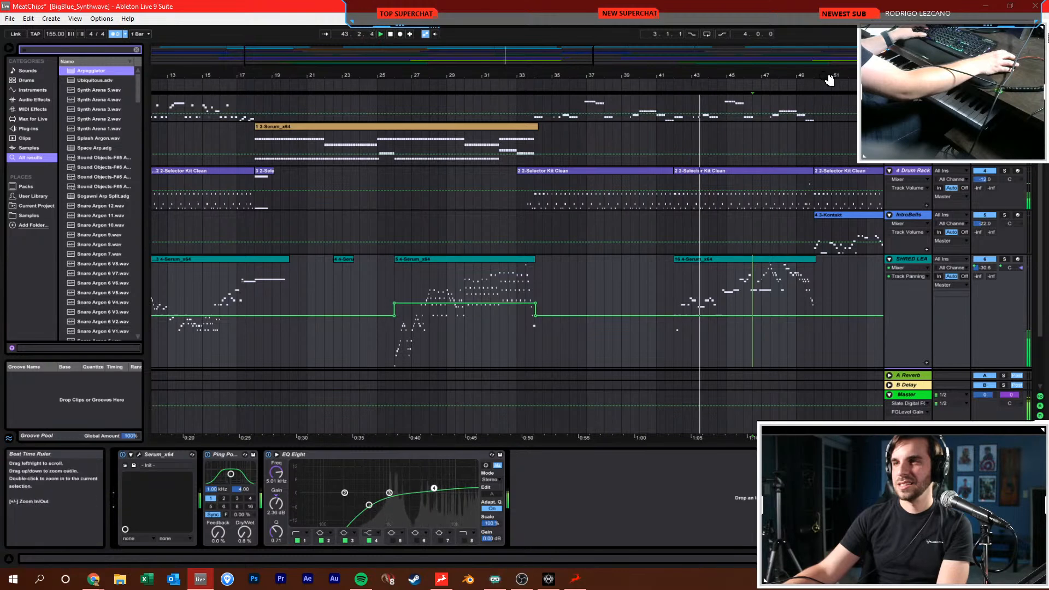
{"action": "left_click_drag", "start_coordinate": [823, 77], "coordinate": [823, 60]}
{"action": "left_click_drag", "start_coordinate": [678, 80], "coordinate": [623, 80]}
{"action": "left_click", "coordinate": [631, 299]}
{"action": "scroll", "coordinate": [644, 295], "scroll_direction": "down", "scroll_amount": 3}
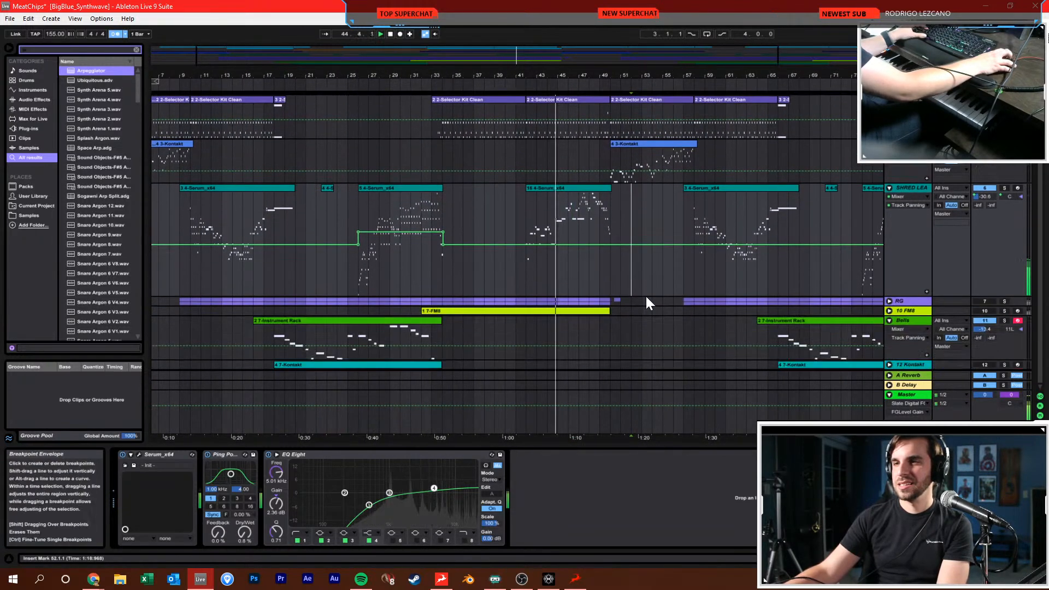
{"action": "left_click", "coordinate": [648, 294]}
{"action": "scroll", "coordinate": [647, 300], "scroll_direction": "up", "scroll_amount": 3}
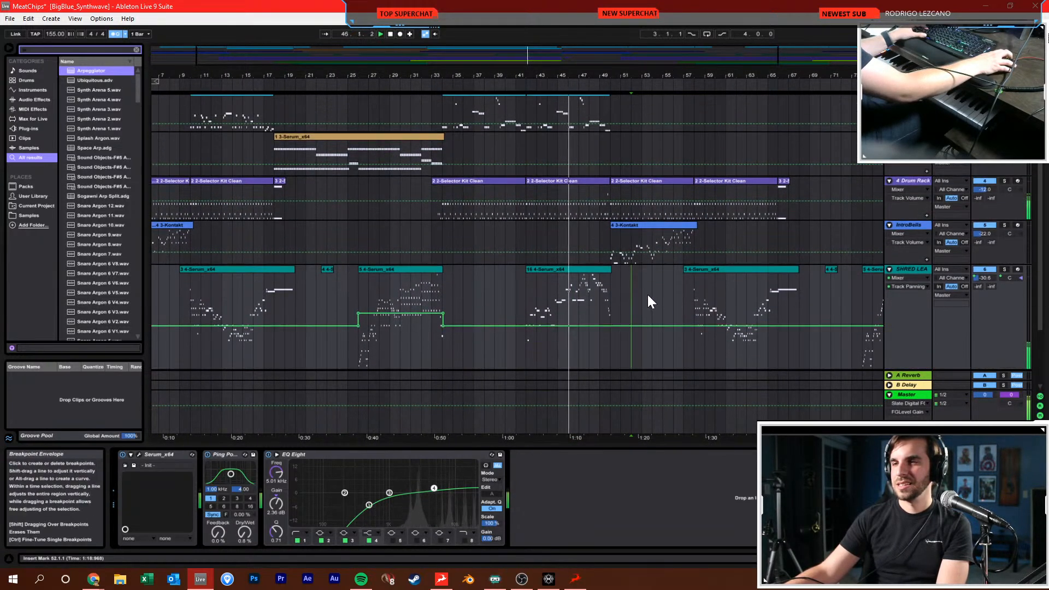
{"action": "left_click", "coordinate": [647, 240]}
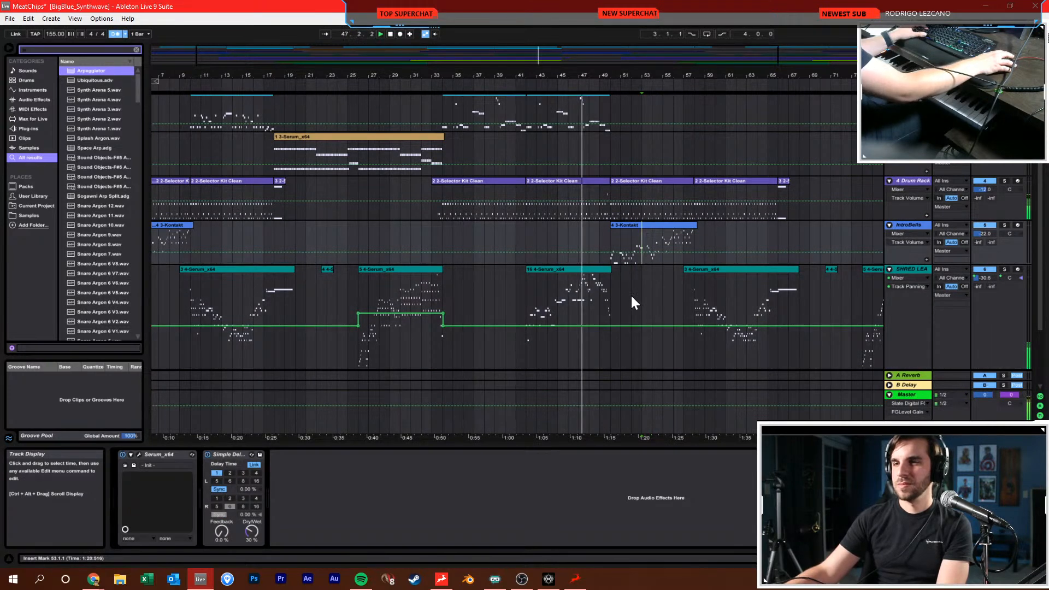
{"action": "scroll", "coordinate": [631, 293], "scroll_direction": "down", "scroll_amount": 3}
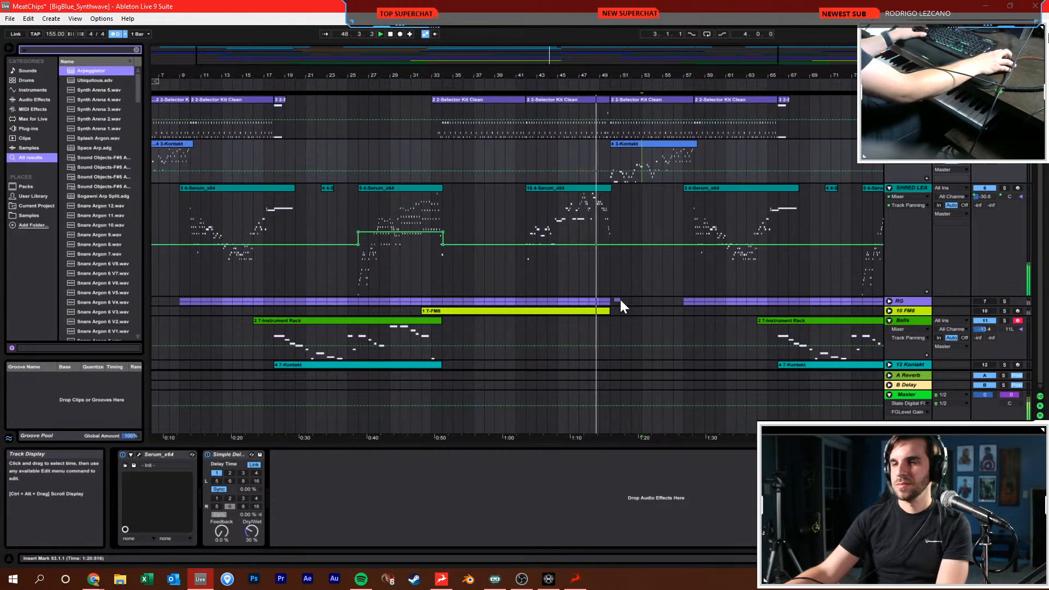
{"action": "left_click", "coordinate": [631, 233]}
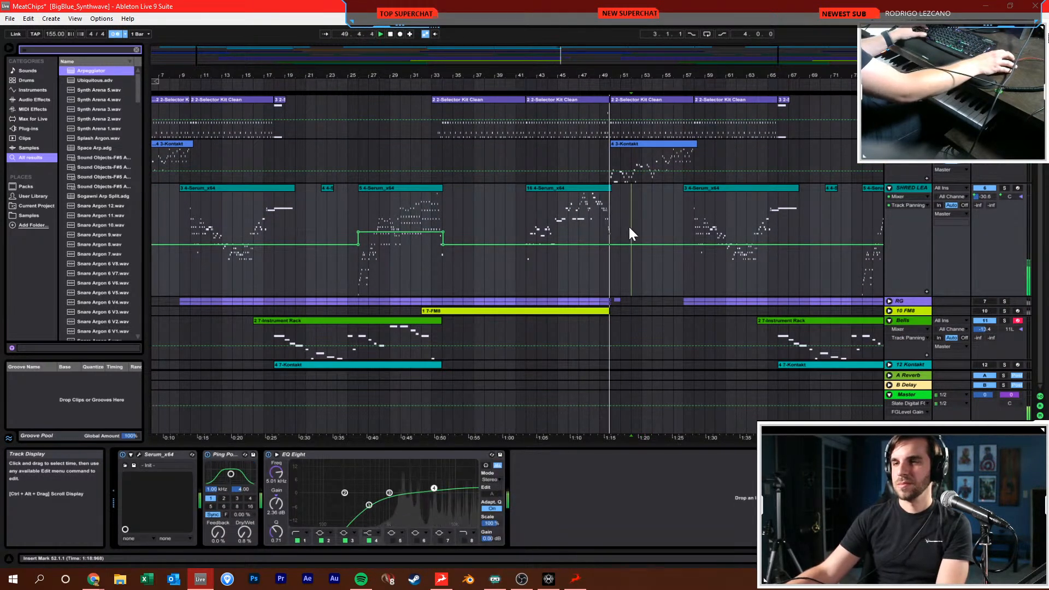
Unfold the 10 FM8 track, activate it and audition its part from bar 34
{"action": "left_click", "coordinate": [889, 311]}
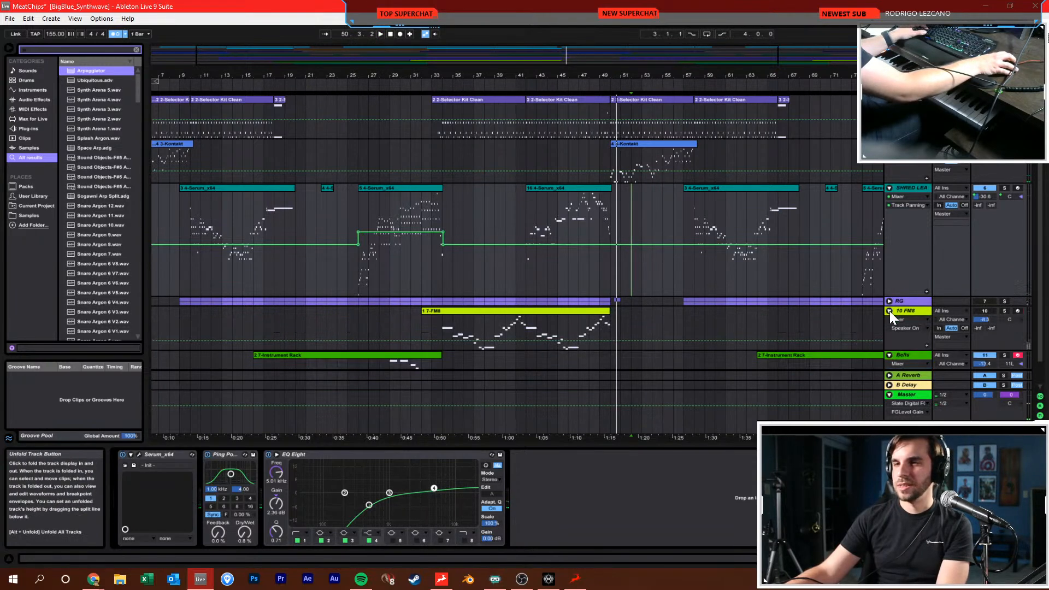
{"action": "scroll", "coordinate": [522, 317], "scroll_direction": "down", "scroll_amount": 1}
{"action": "left_click", "coordinate": [440, 294]}
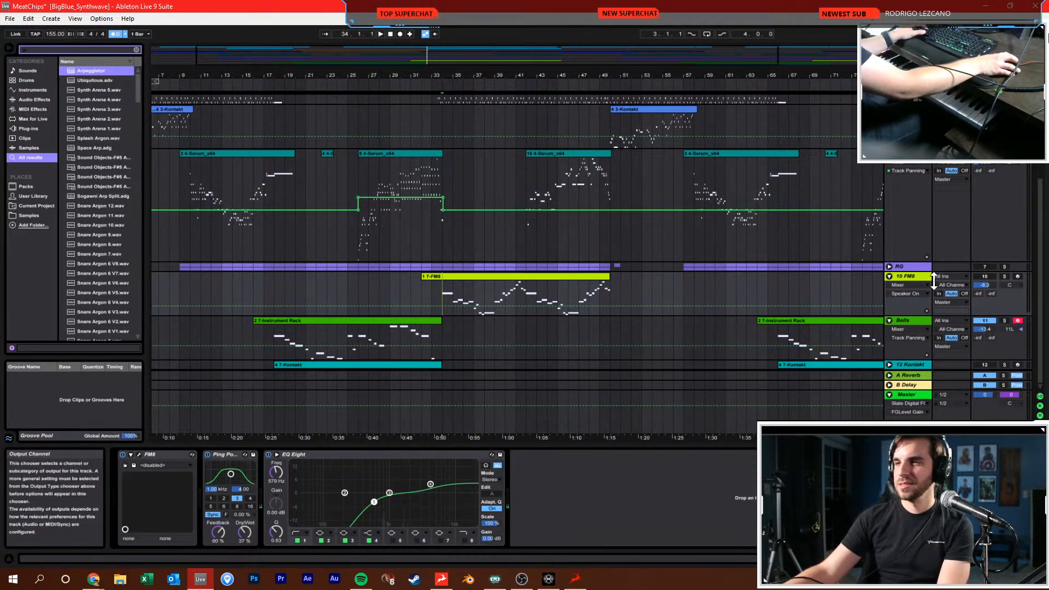
{"action": "key", "text": "space"}
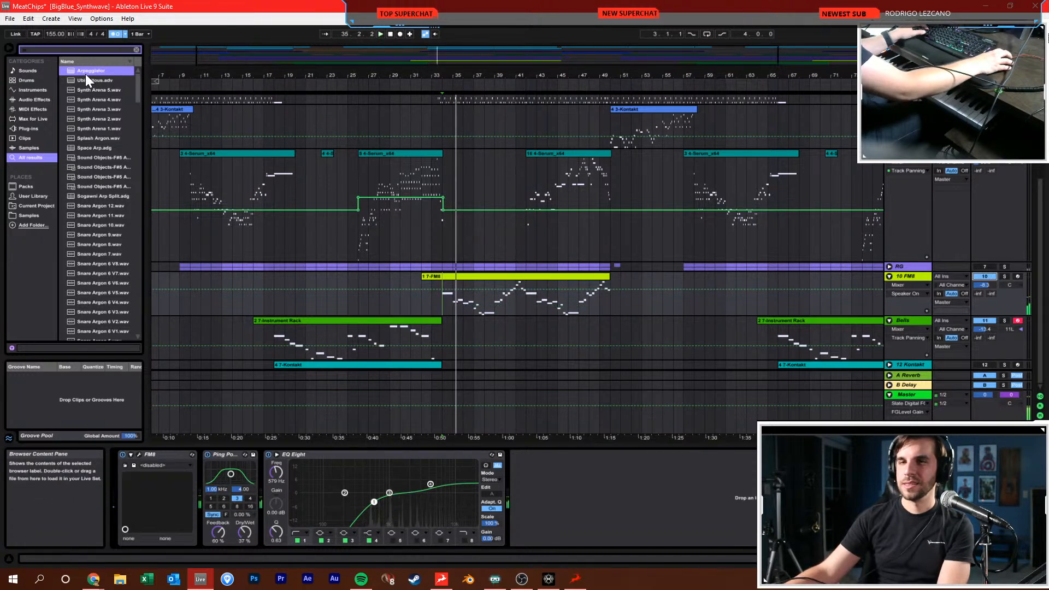
Replace FM8 on track 10 with a copy of the Bells track's Serum patch
{"action": "type", "text": "ser"}
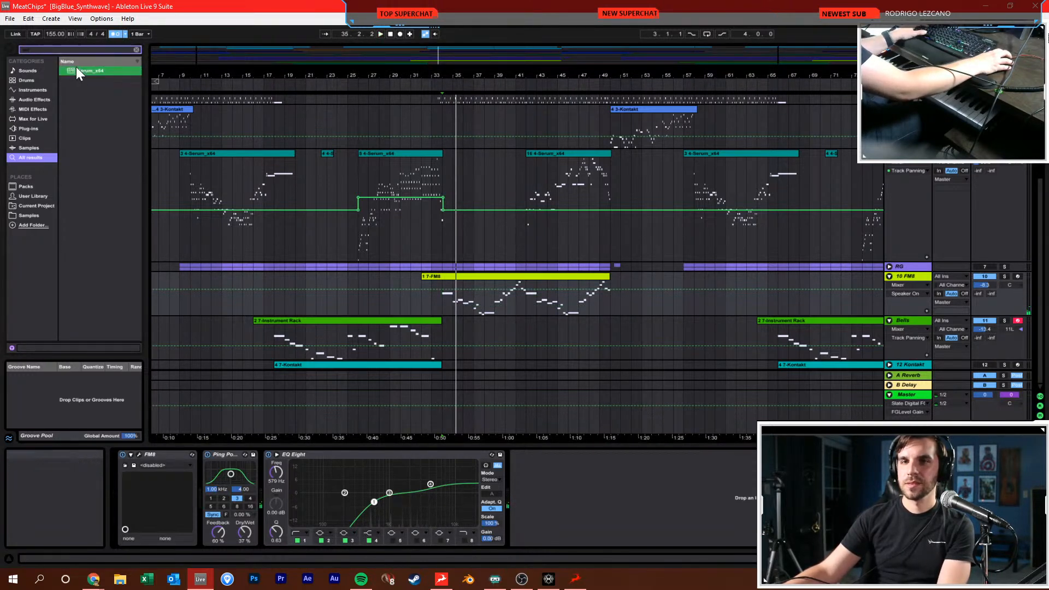
{"action": "left_click", "coordinate": [393, 330]}
{"action": "left_click", "coordinate": [153, 455]}
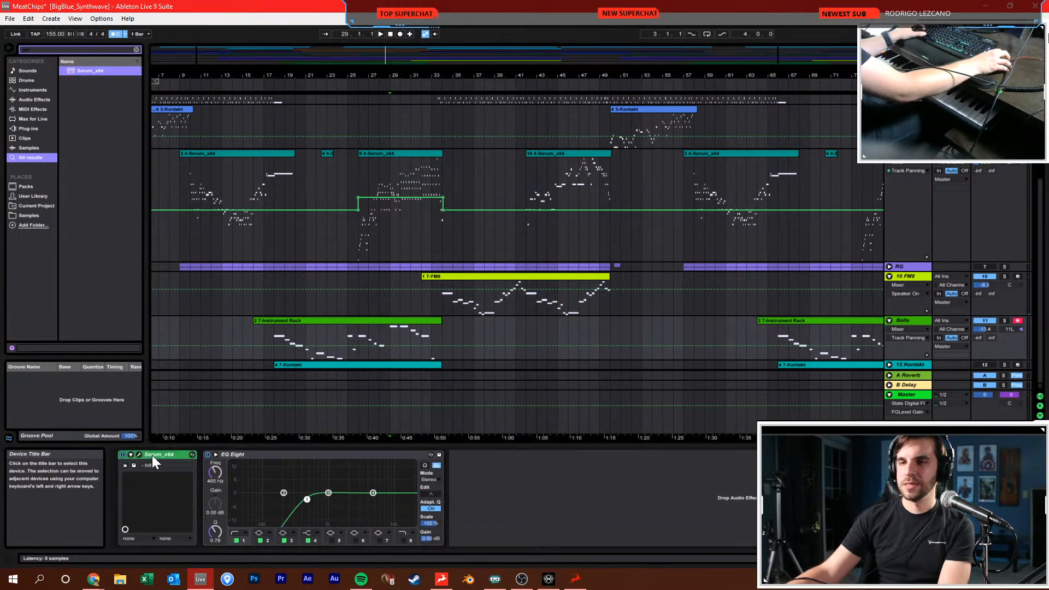
{"action": "left_click", "coordinate": [454, 304]}
{"action": "left_click", "coordinate": [160, 456]}
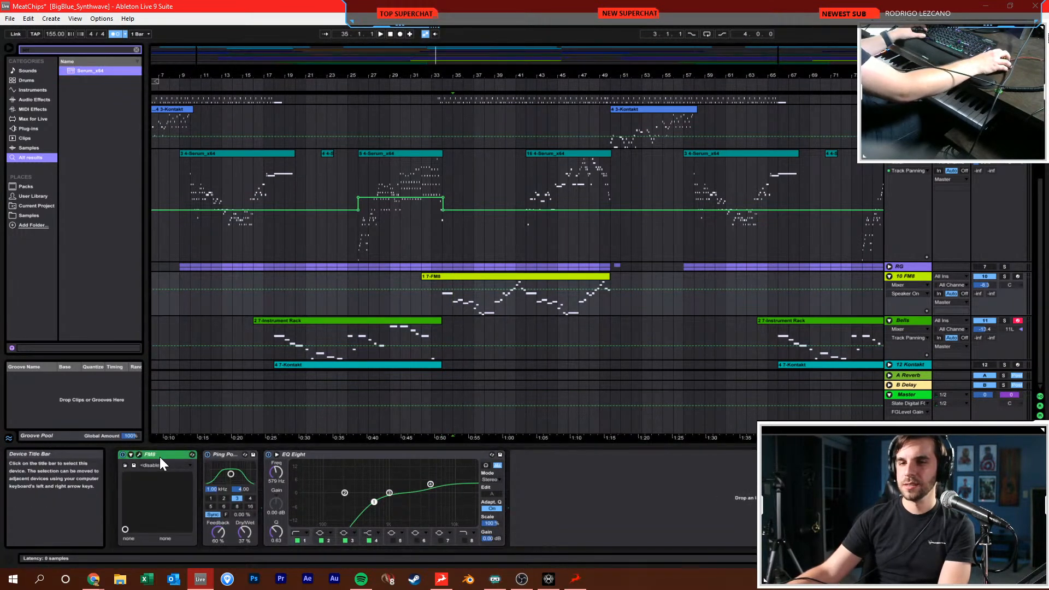
{"action": "key", "text": "ctrl+v"}
Remove the Ping Pong Delay and EQ Eight from track 10 and audition it from bar 34
{"action": "left_click", "coordinate": [228, 457]}
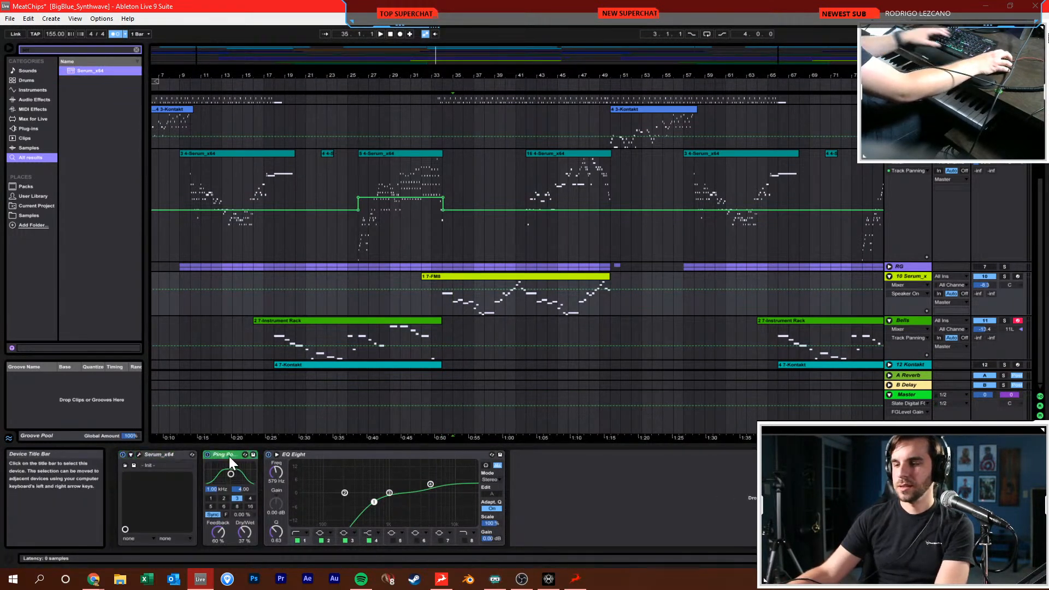
{"action": "key", "text": "Delete"}
{"action": "key", "text": "Delete"}
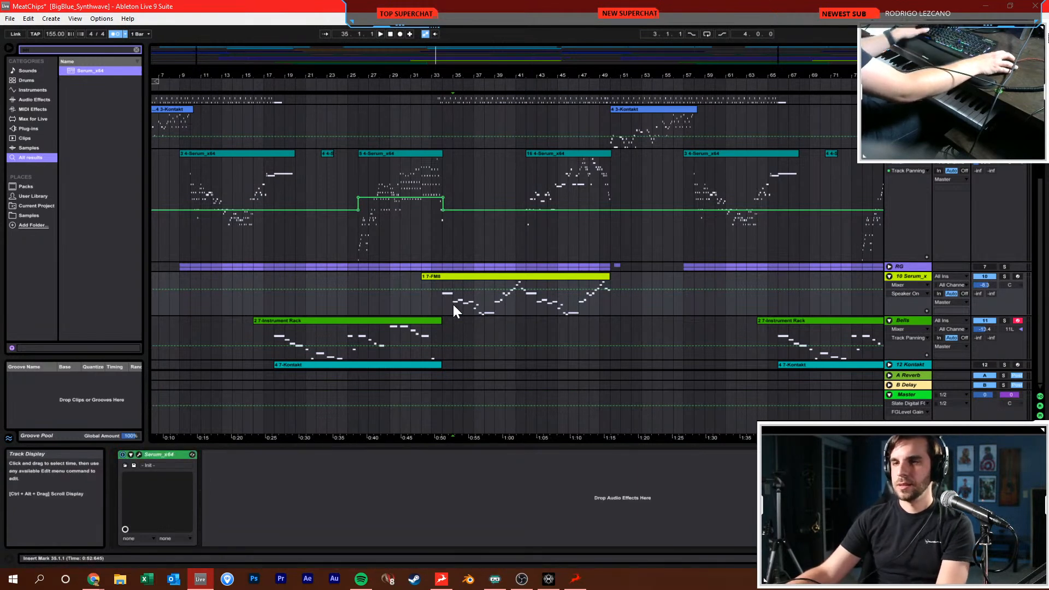
{"action": "left_click", "coordinate": [444, 300]}
{"action": "key", "text": "space"}
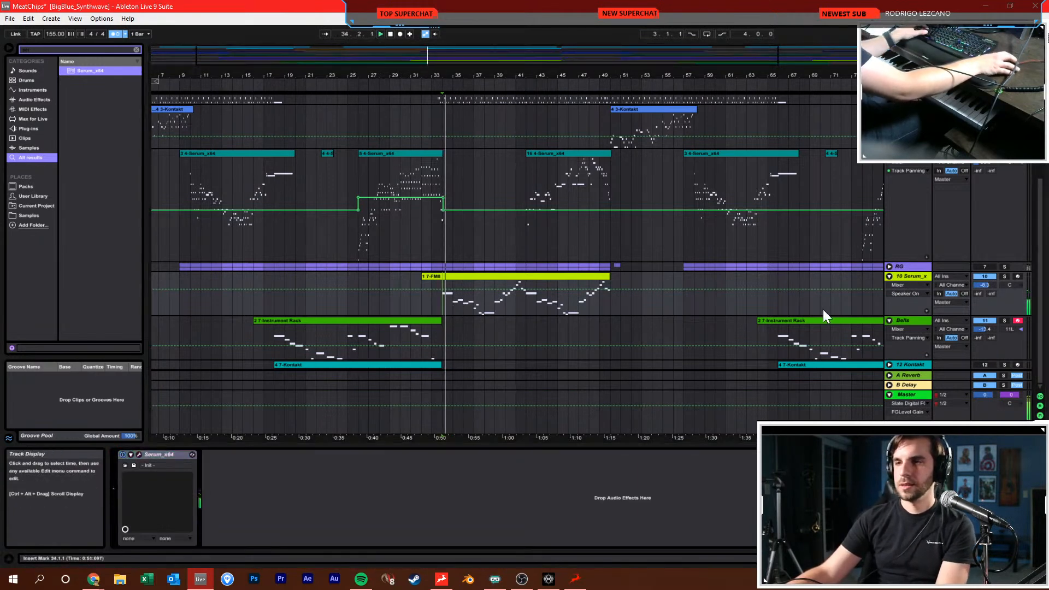
Load the Analog wavetable Basic Shapes into oscillator A of track 10's Serum and set its wavetable position to the triangle wave
{"action": "left_click", "coordinate": [139, 454]}
{"action": "left_click", "coordinate": [706, 267]}
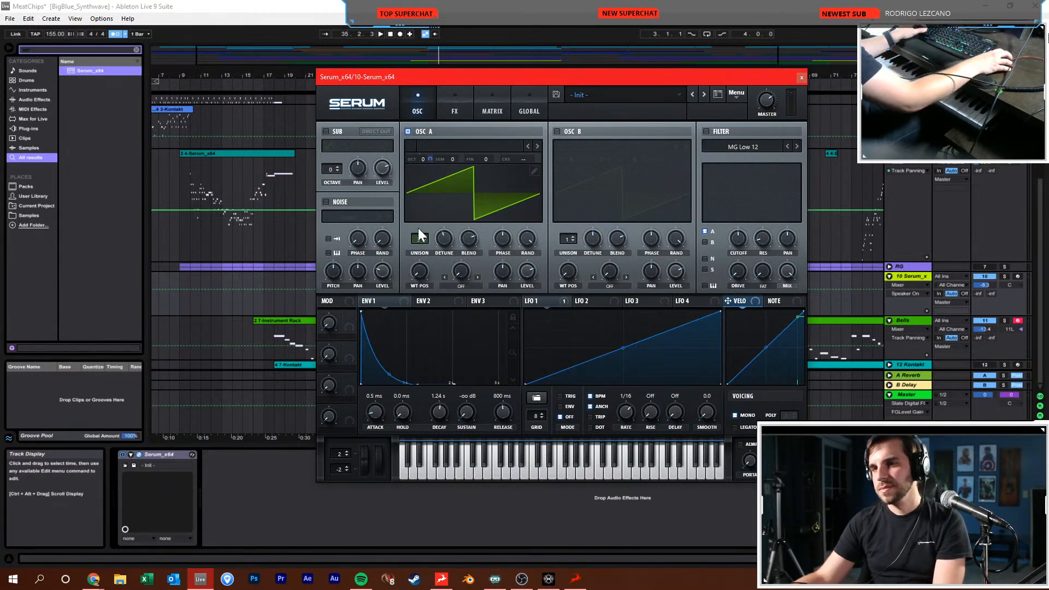
{"action": "left_click", "coordinate": [424, 267]}
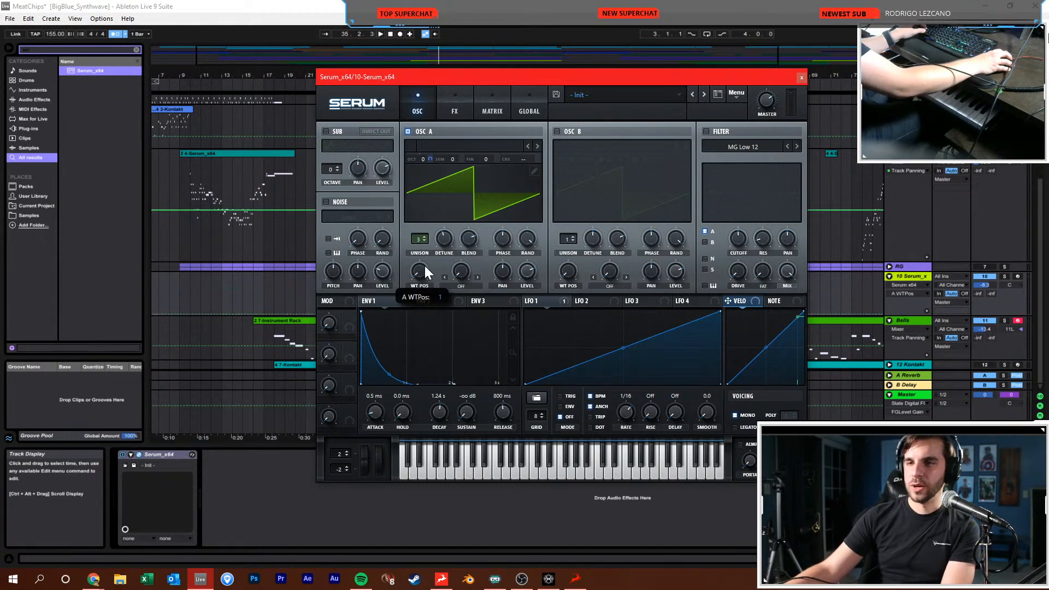
{"action": "left_click", "coordinate": [467, 147]}
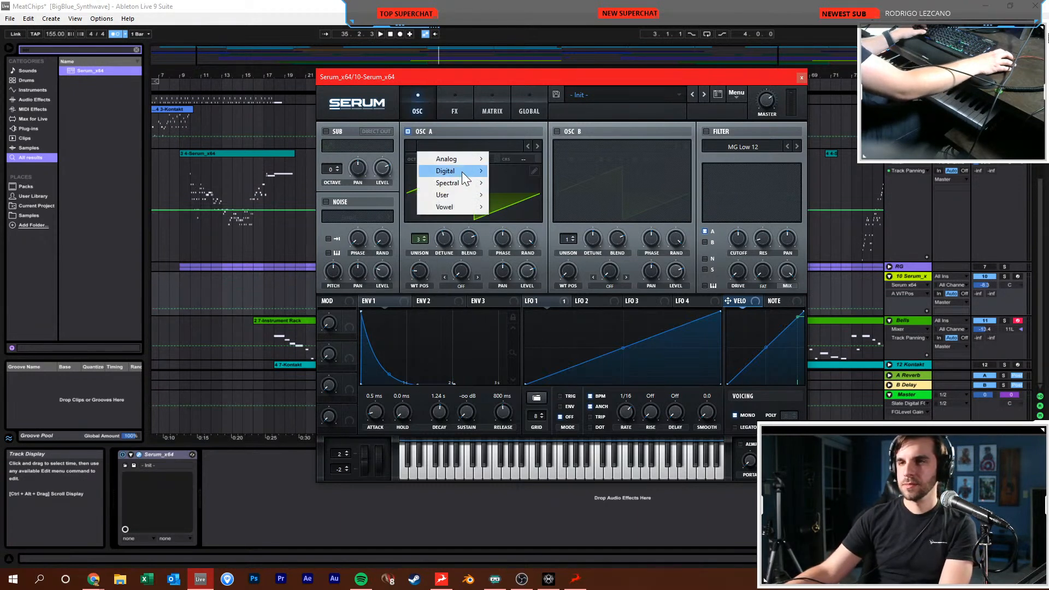
{"action": "mouse_move", "coordinate": [471, 163]}
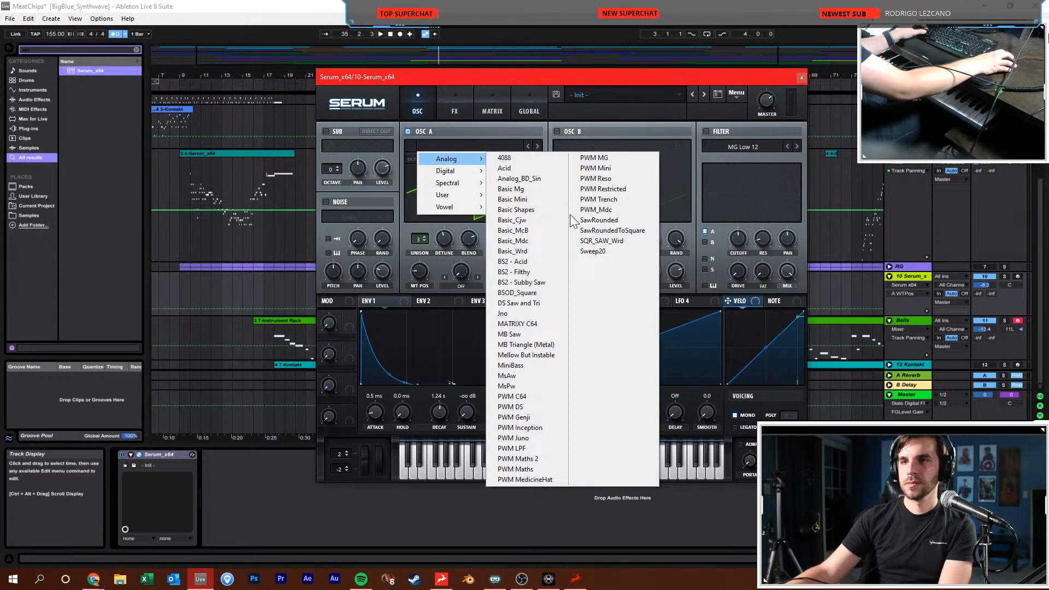
{"action": "left_click", "coordinate": [546, 210]}
{"action": "key", "text": "space"}
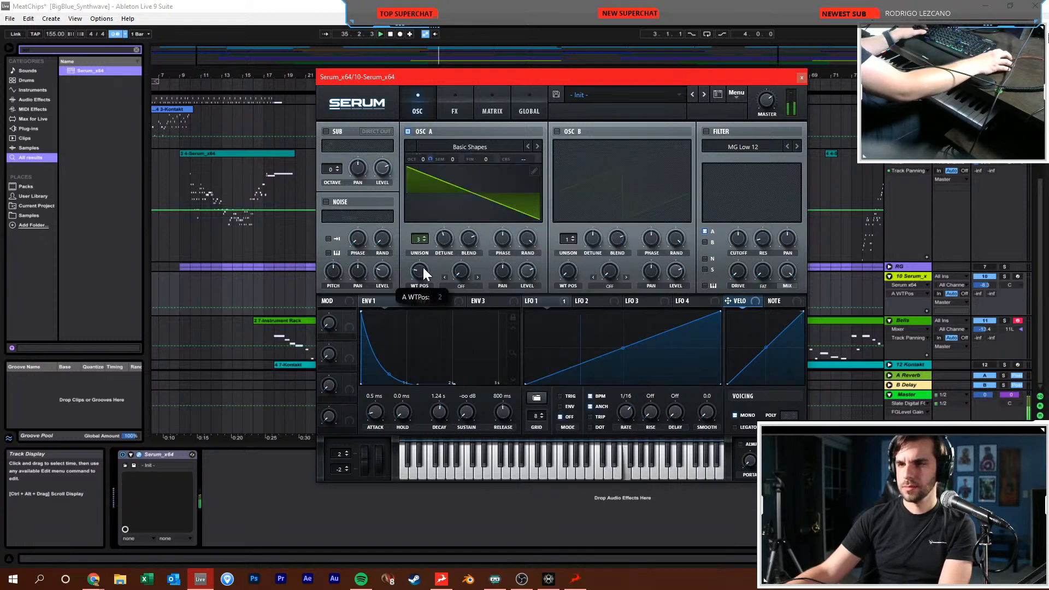
{"action": "left_click_drag", "start_coordinate": [420, 277], "coordinate": [427, 259]}
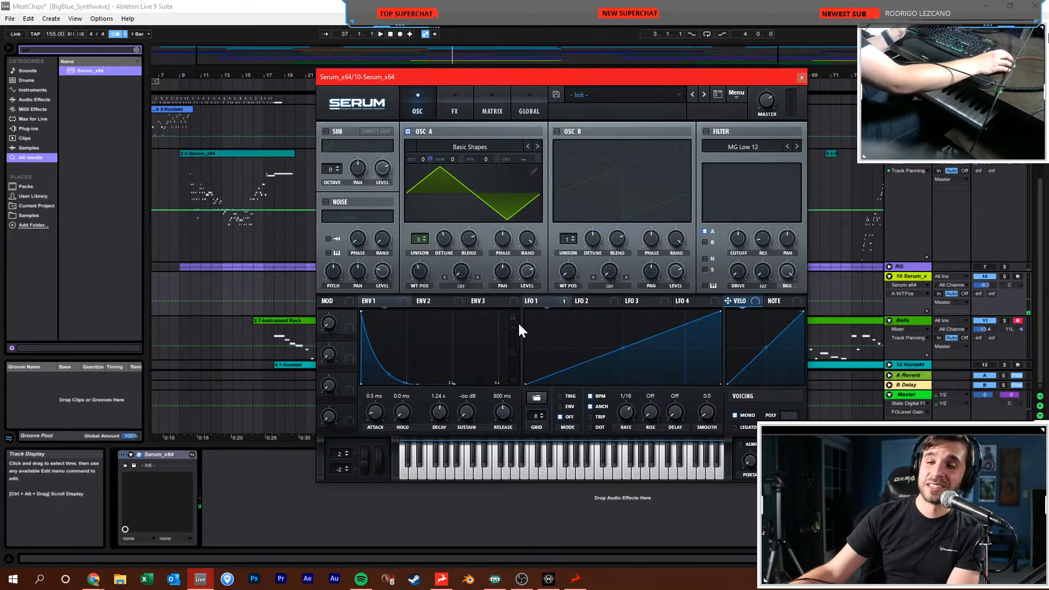
Lower track 10's volume to about -14 dB while the part plays, and save the set
{"action": "left_click", "coordinate": [801, 77]}
{"action": "key", "text": "space"}
{"action": "left_click_drag", "start_coordinate": [984, 284], "coordinate": [986, 291]}
{"action": "left_click", "coordinate": [419, 288]}
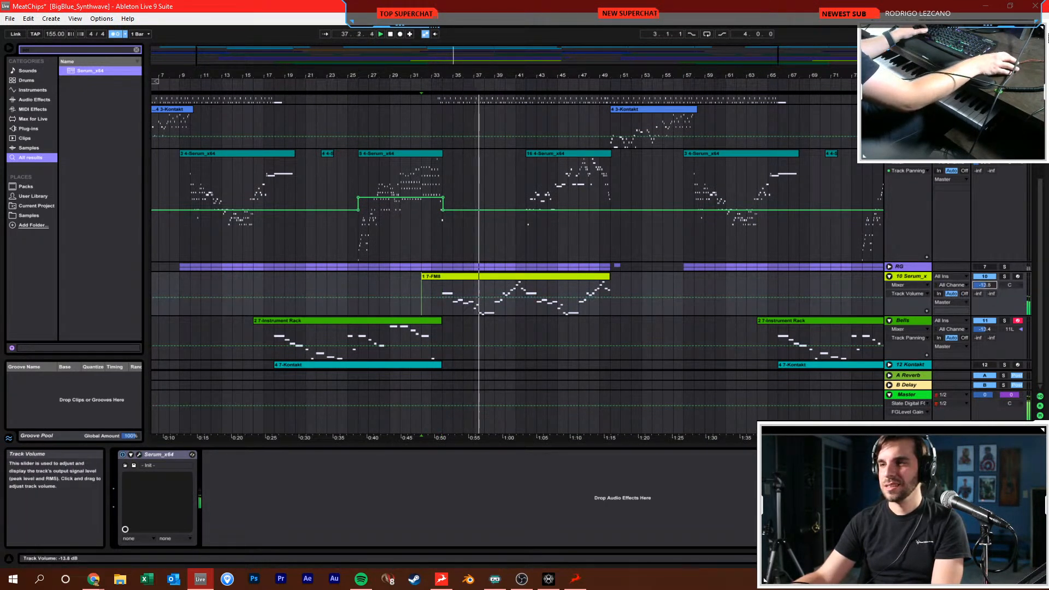
{"action": "left_click_drag", "start_coordinate": [978, 287], "coordinate": [965, 291]}
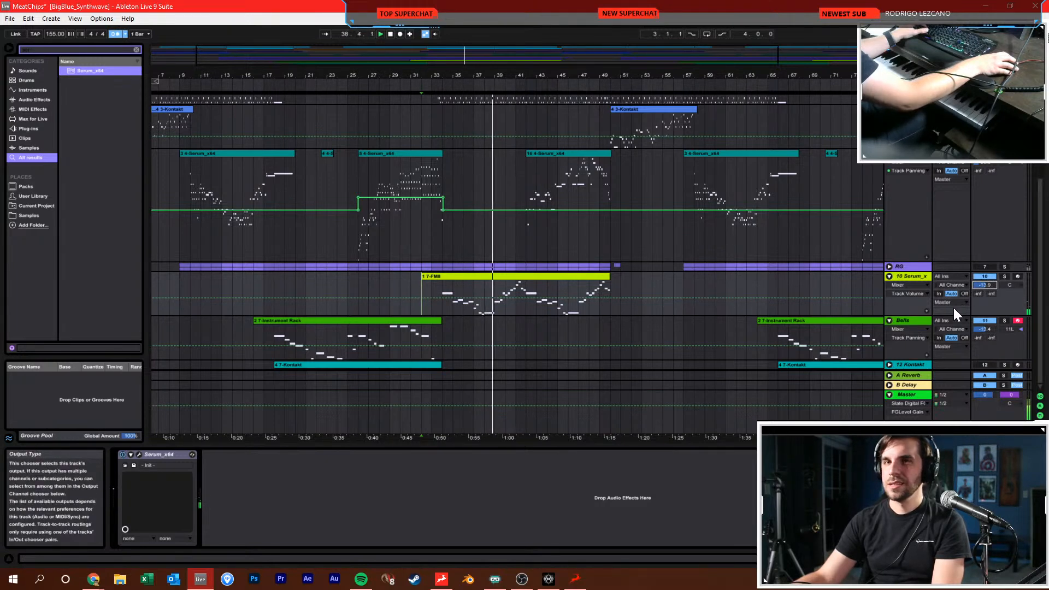
{"action": "key", "text": "ctrl+s"}
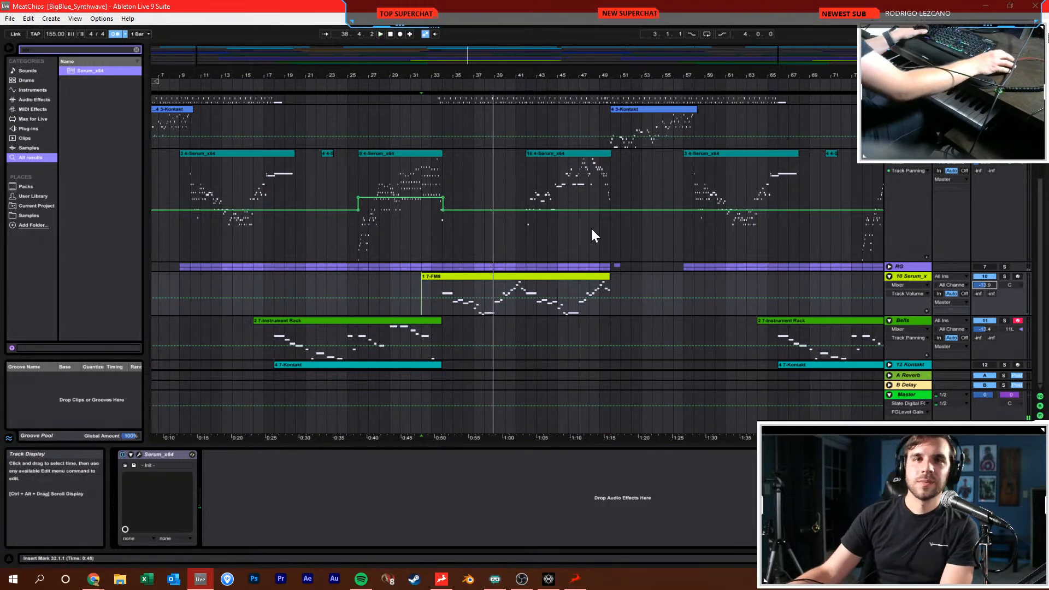
Add the Ghz Vulf Compressor 3 to the Master track ahead of the Slate Digital FG-X
{"action": "left_click", "coordinate": [395, 32]}
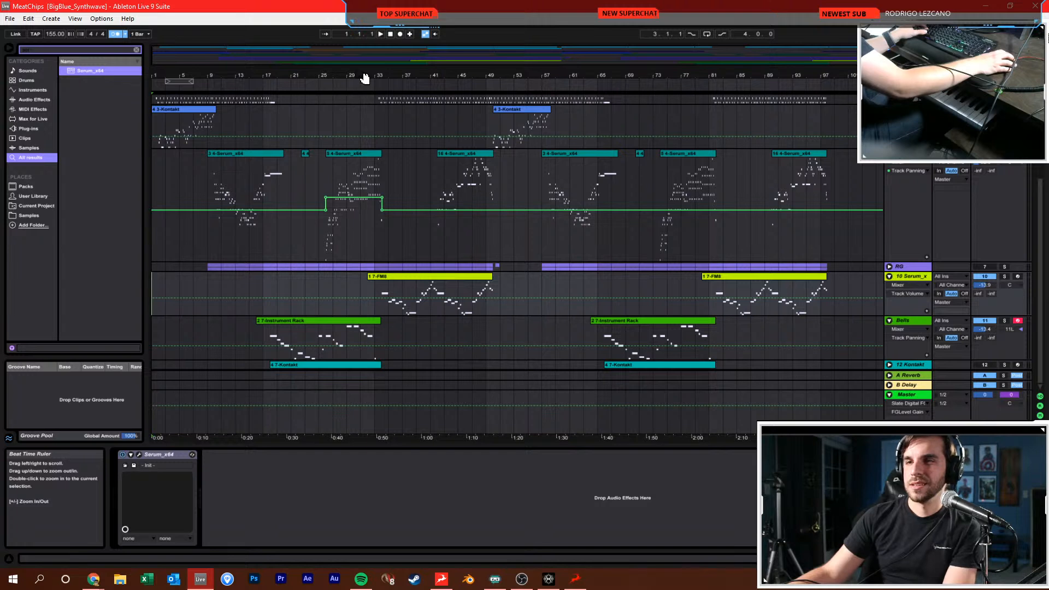
{"action": "left_click", "coordinate": [906, 394]}
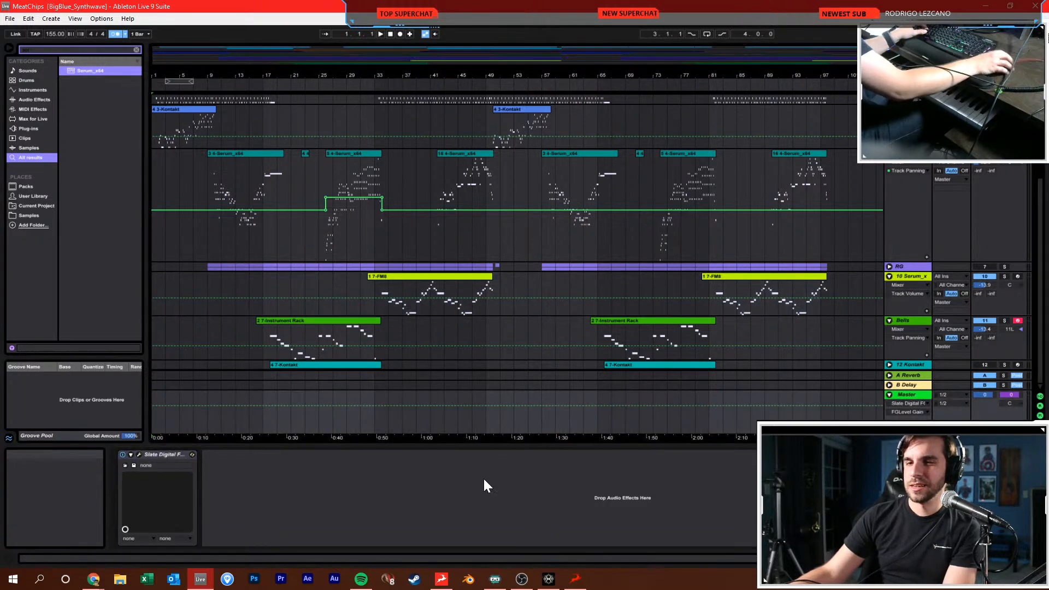
{"action": "key", "text": "ctrl+f"}
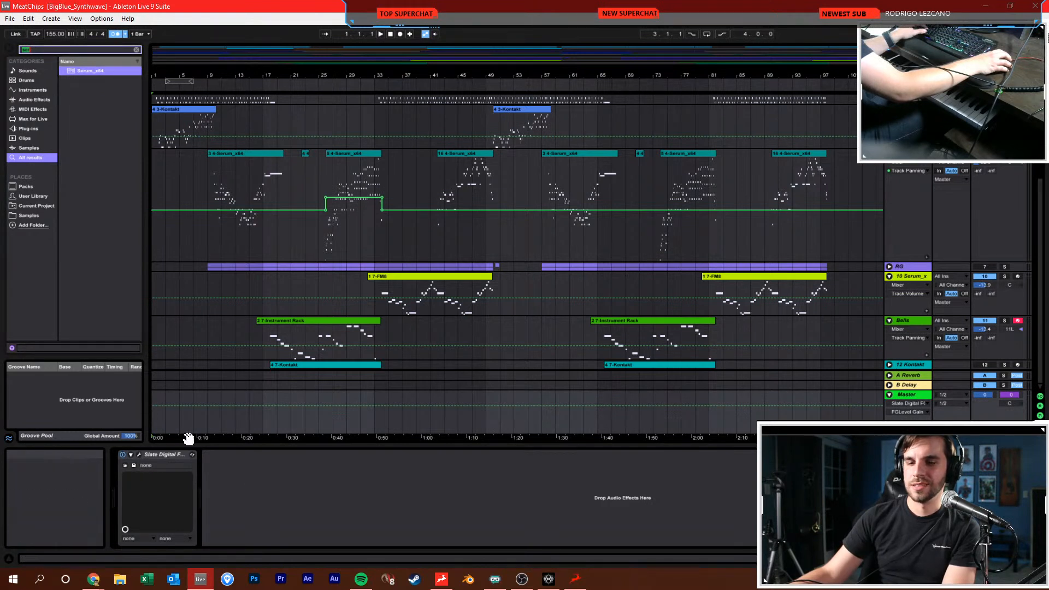
{"action": "type", "text": "vulf"}
{"action": "left_click_drag", "start_coordinate": [98, 71], "coordinate": [134, 467]}
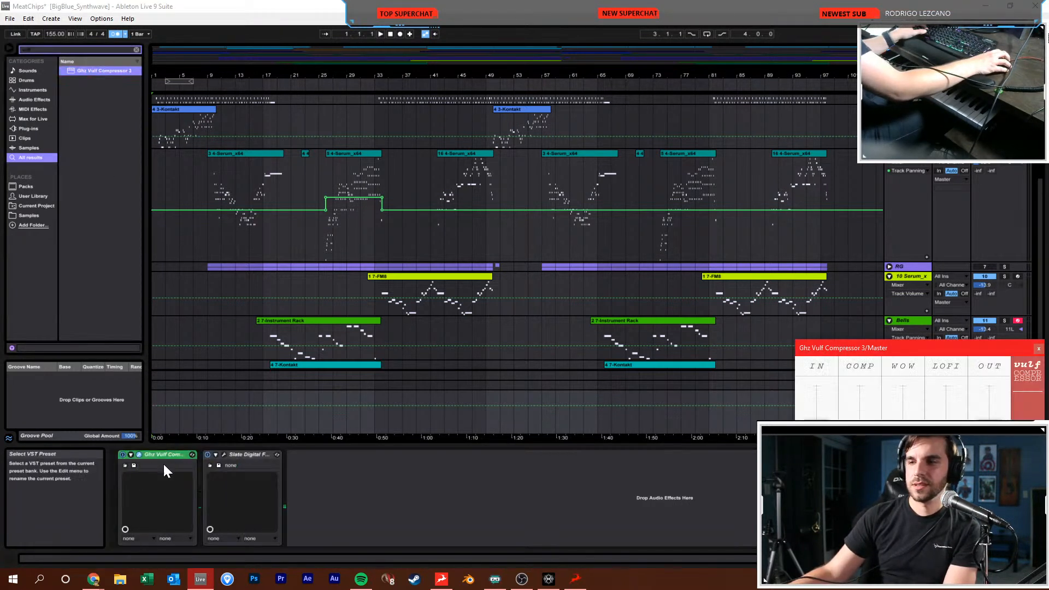
{"action": "left_click_drag", "start_coordinate": [849, 353], "coordinate": [366, 171]}
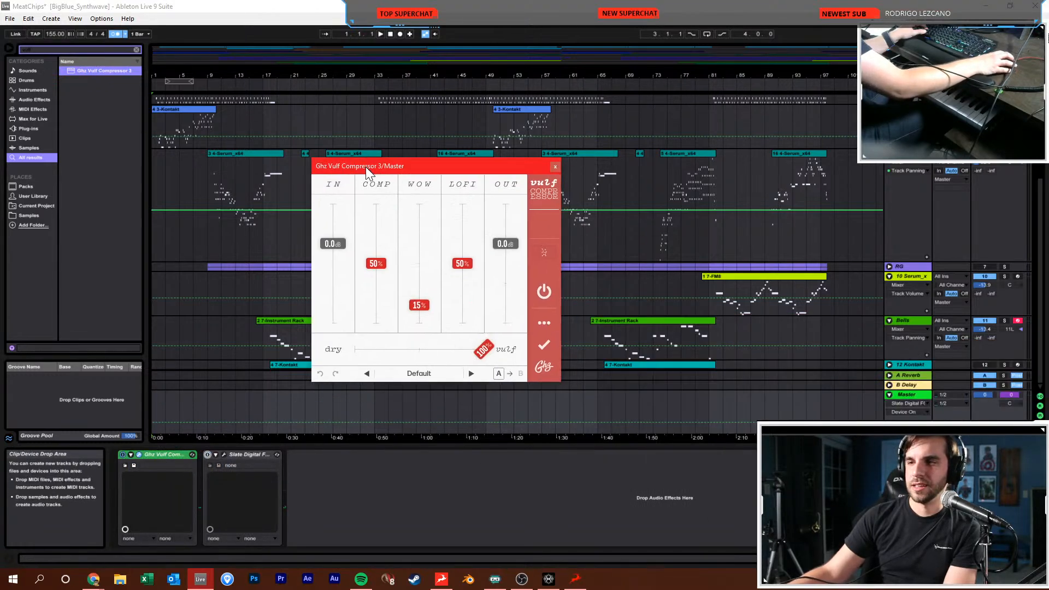
Set the Vulf Compressor to 1980's Digital type, 0.1x attack and release, 0% wow and 34% lofi
{"action": "left_click", "coordinate": [539, 330]}
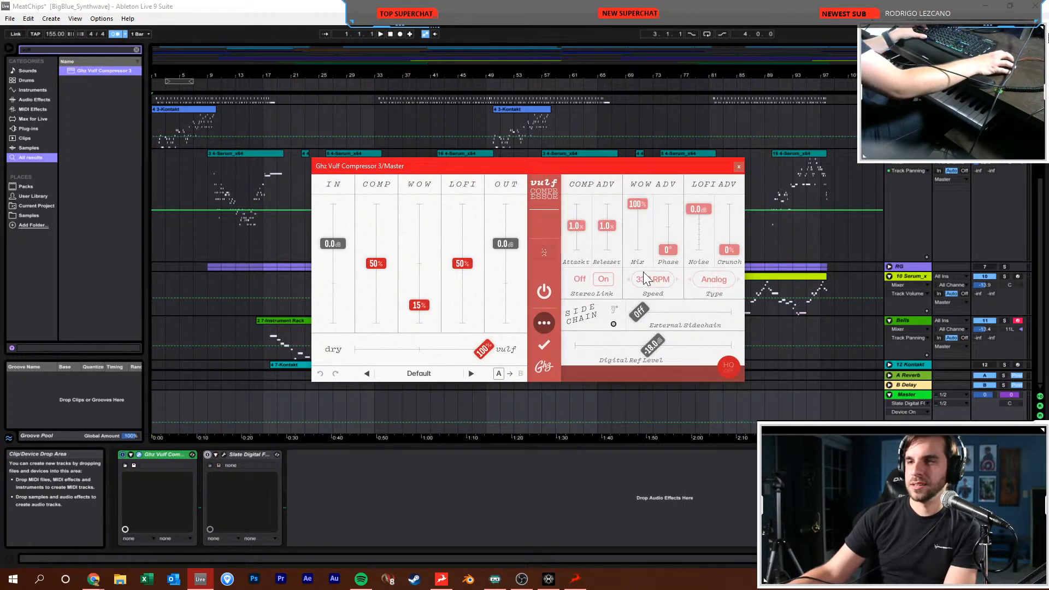
{"action": "left_click", "coordinate": [716, 280]}
{"action": "left_click", "coordinate": [719, 187]}
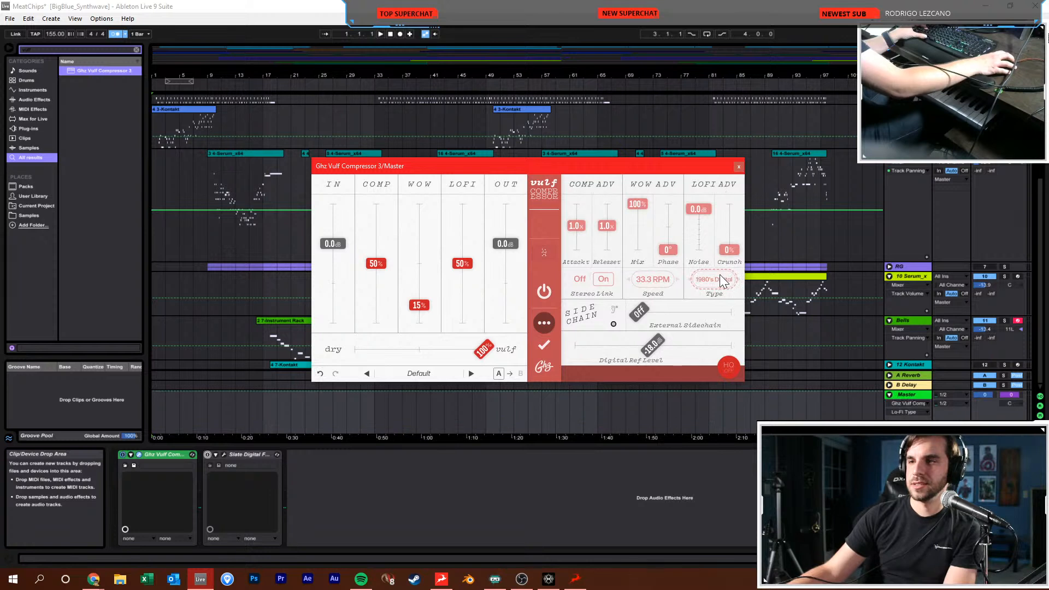
{"action": "left_click_drag", "start_coordinate": [603, 236], "coordinate": [584, 261]}
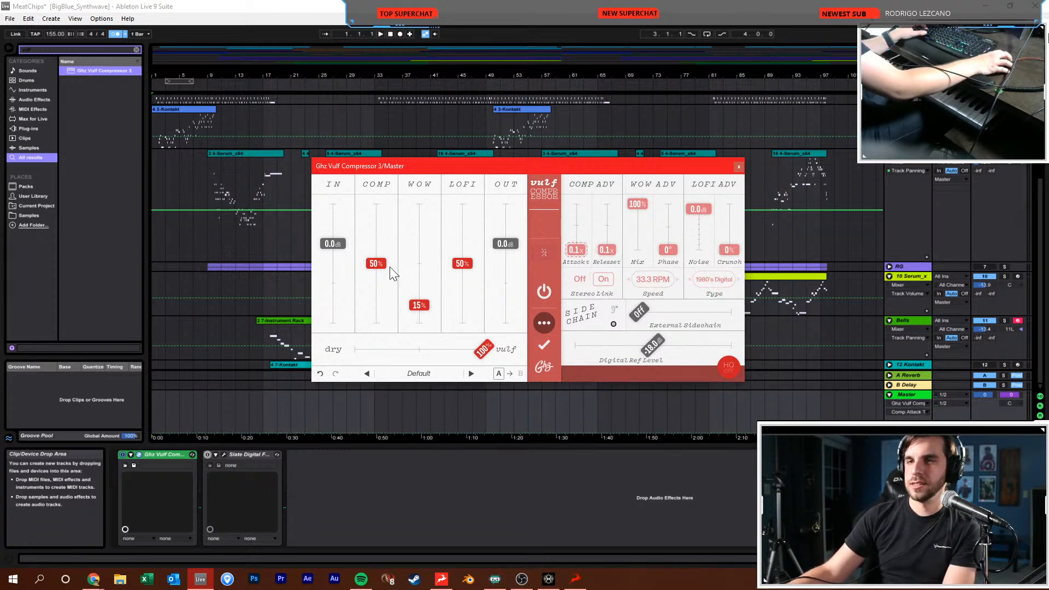
{"action": "left_click_drag", "start_coordinate": [461, 265], "coordinate": [462, 289]}
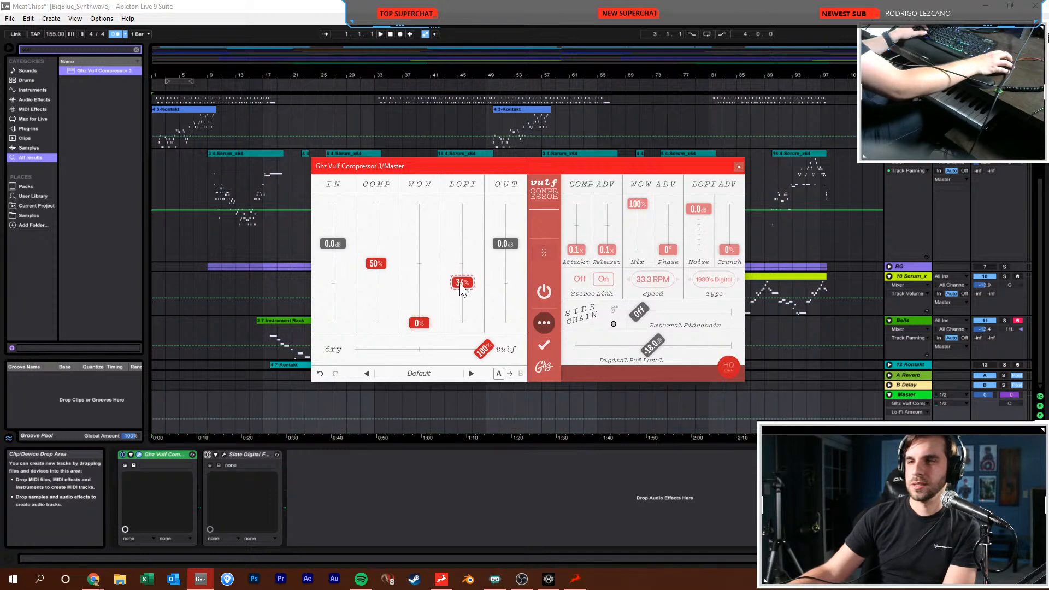
Audition the song from the start, set the Vulf compression to 45% and briefly check the Master's FG-X
{"action": "key", "text": "space"}
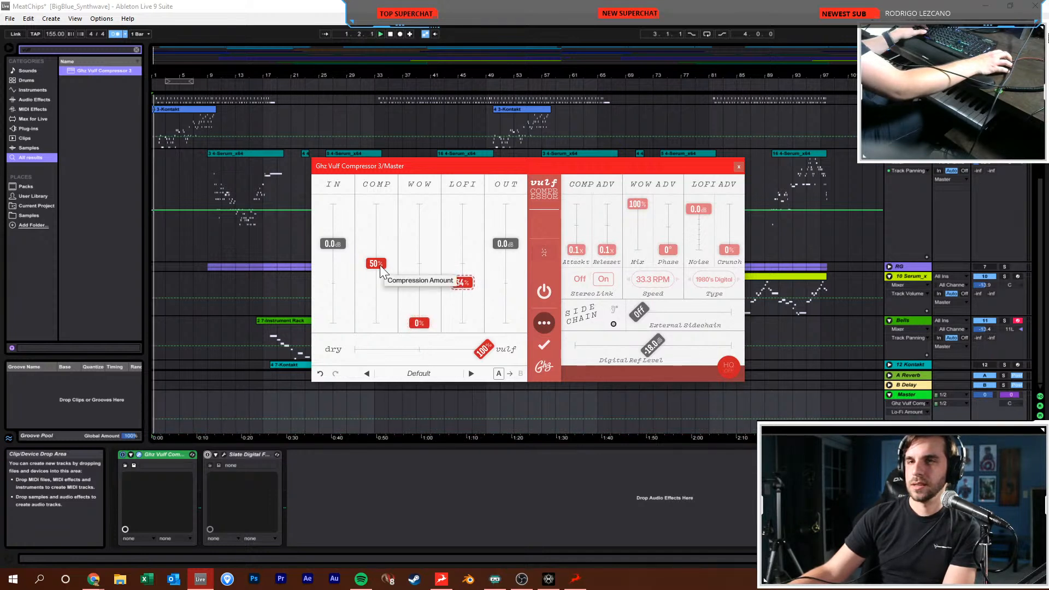
{"action": "left_click", "coordinate": [114, 34]}
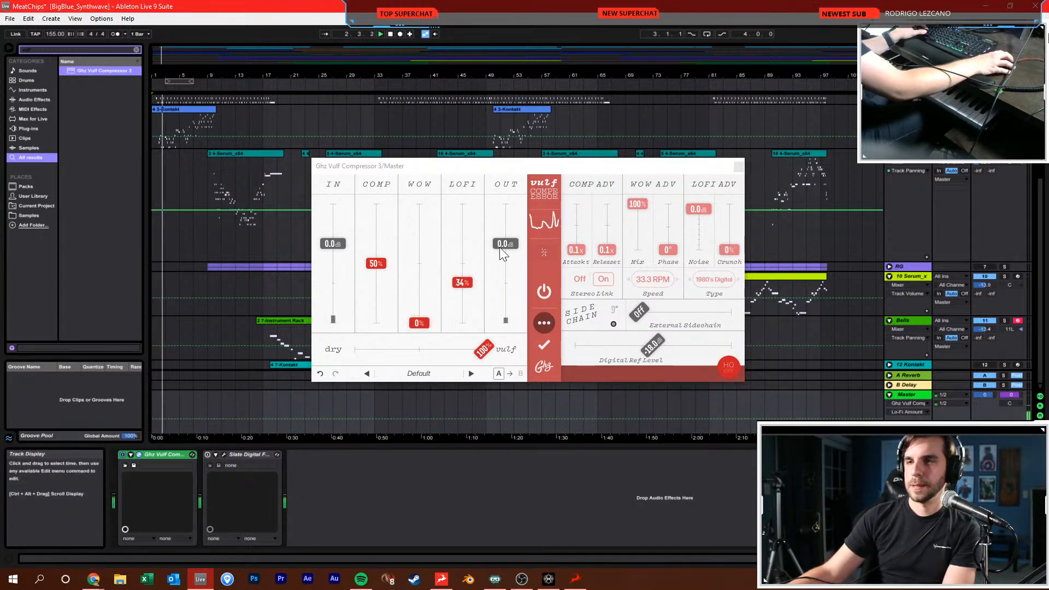
{"action": "left_click_drag", "start_coordinate": [376, 263], "coordinate": [376, 270]}
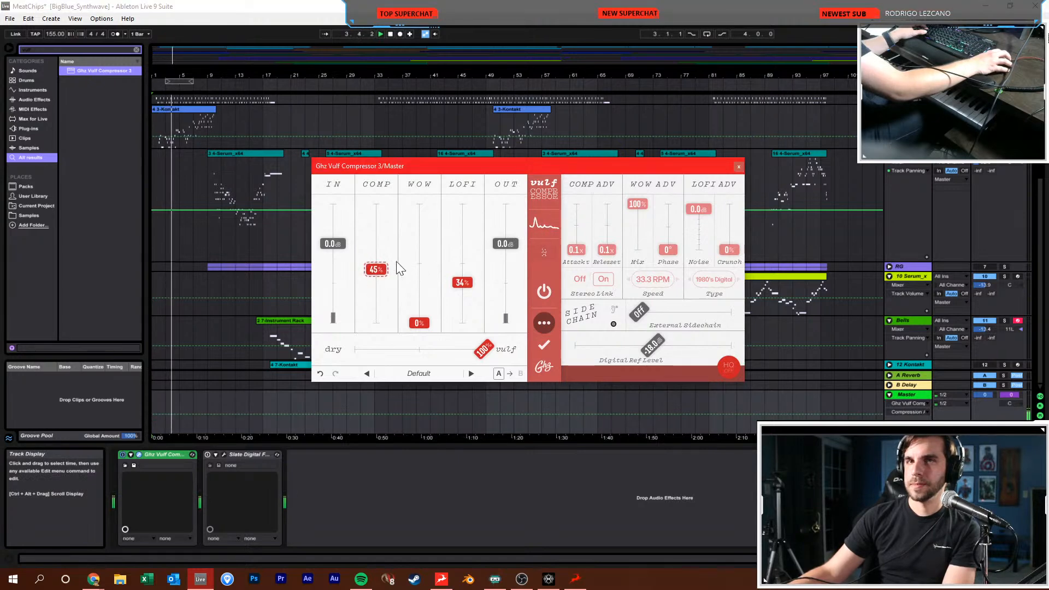
{"action": "left_click", "coordinate": [223, 454]}
{"action": "left_click_drag", "start_coordinate": [513, 333], "coordinate": [503, 329]}
{"action": "left_click_drag", "start_coordinate": [598, 136], "coordinate": [840, 263]}
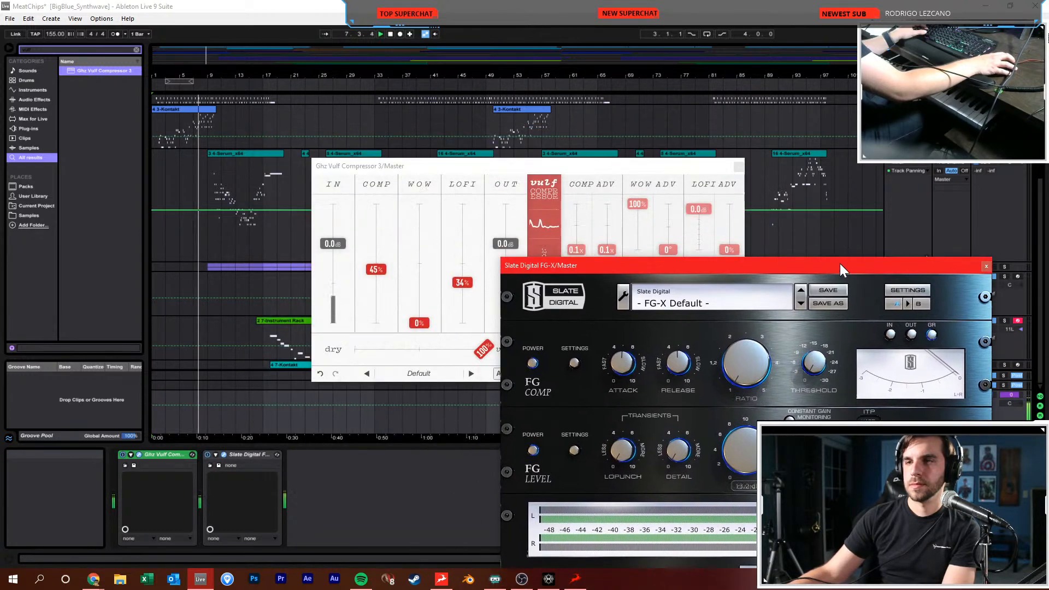
{"action": "left_click", "coordinate": [987, 264]}
Set the Vulf Compressor to 68% lofi, 42% compression and 41% mix, comparing it against bypass
{"action": "left_click_drag", "start_coordinate": [462, 282], "coordinate": [462, 242]}
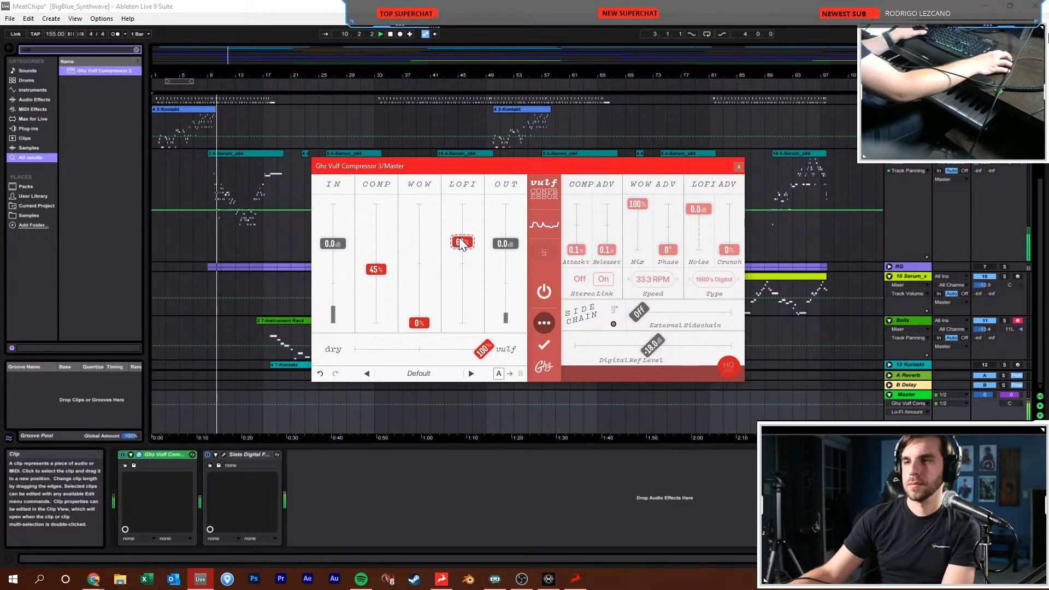
{"action": "left_click_drag", "start_coordinate": [373, 268], "coordinate": [373, 272]}
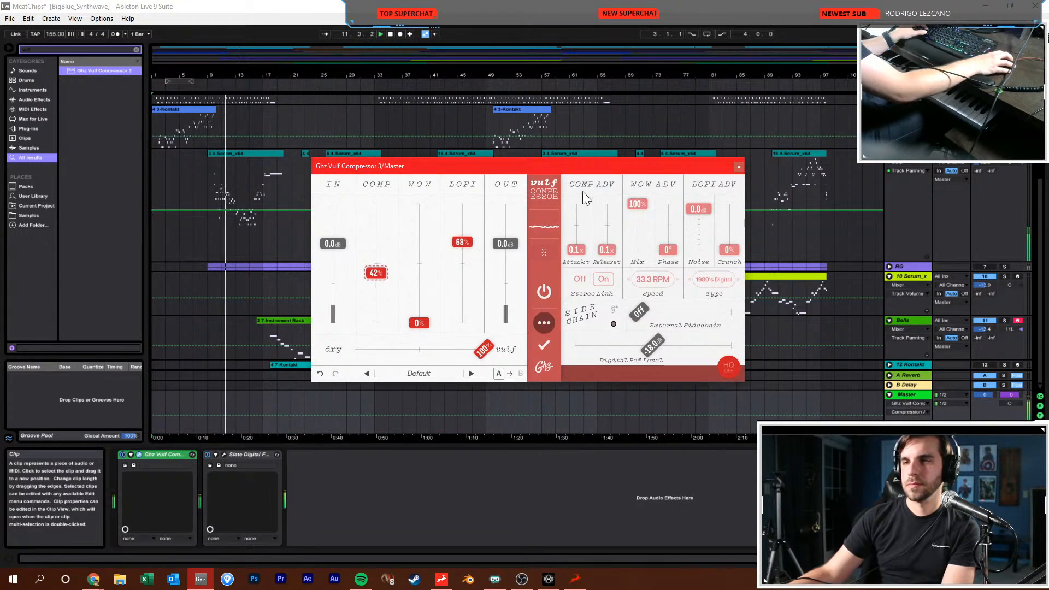
{"action": "left_click", "coordinate": [547, 294]}
{"action": "left_click", "coordinate": [547, 294]}
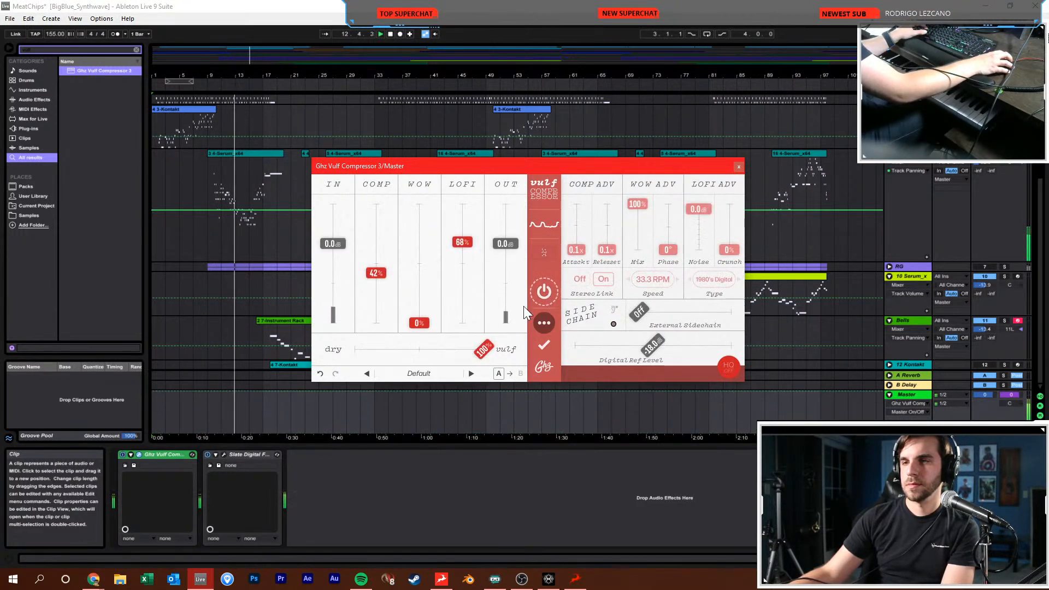
{"action": "left_click_drag", "start_coordinate": [482, 349], "coordinate": [408, 358]}
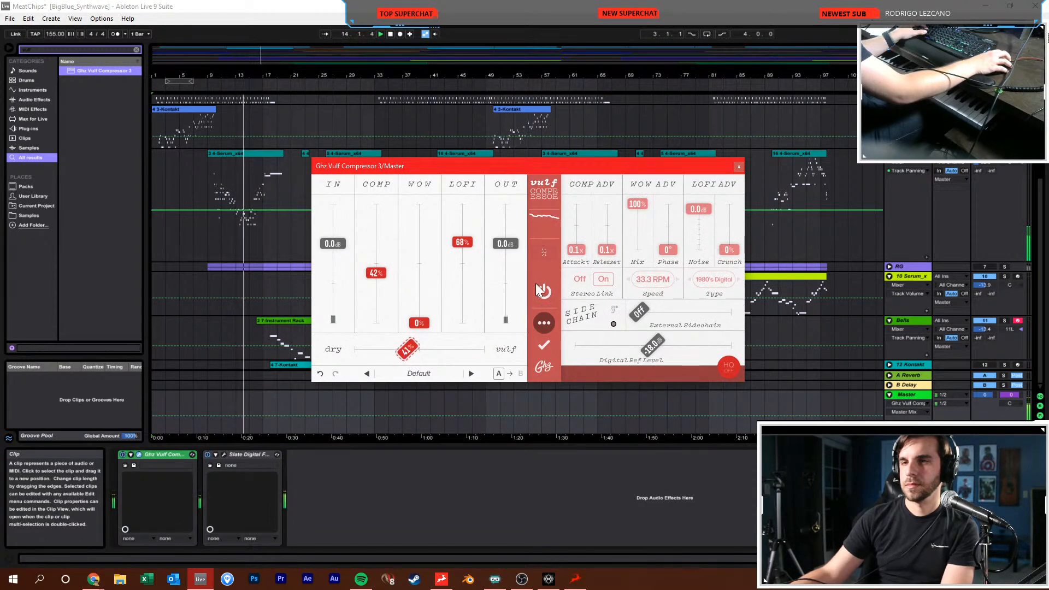
Raise the 4 Drum Rack track's volume slightly during playback, and check the devices on IntroBells and the second bass track
{"action": "scroll", "coordinate": [981, 181], "scroll_direction": "up", "scroll_amount": 5}
{"action": "mouse_move", "coordinate": [984, 206]}
{"action": "left_mouse_down"}
{"action": "mouse_move", "coordinate": [984, 190]}
{"action": "mouse_move", "coordinate": [984, 202]}
{"action": "left_mouse_up"}
{"action": "left_click", "coordinate": [738, 166]}
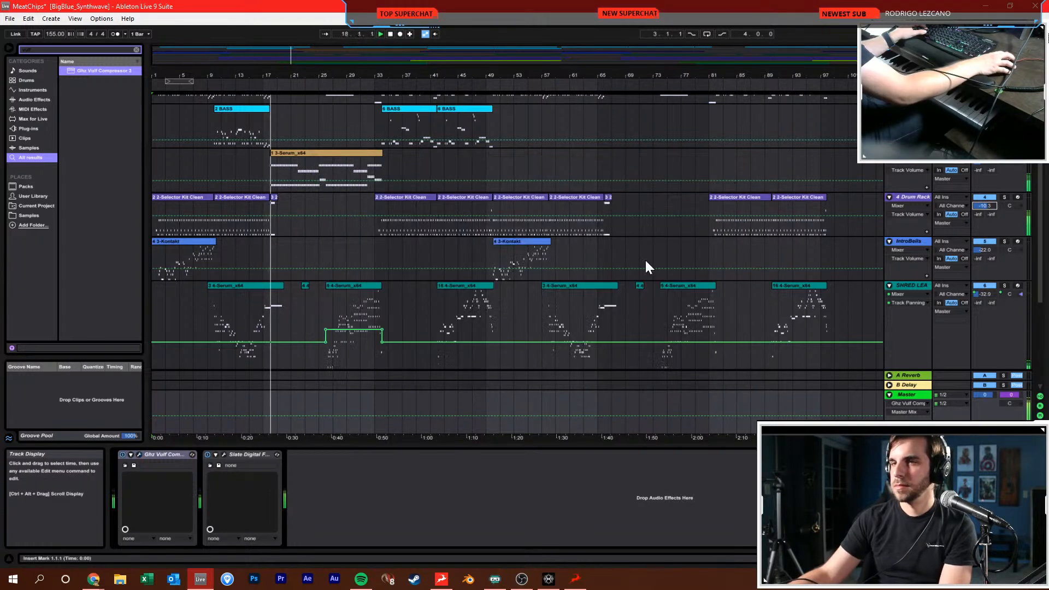
{"action": "left_click", "coordinate": [356, 251]}
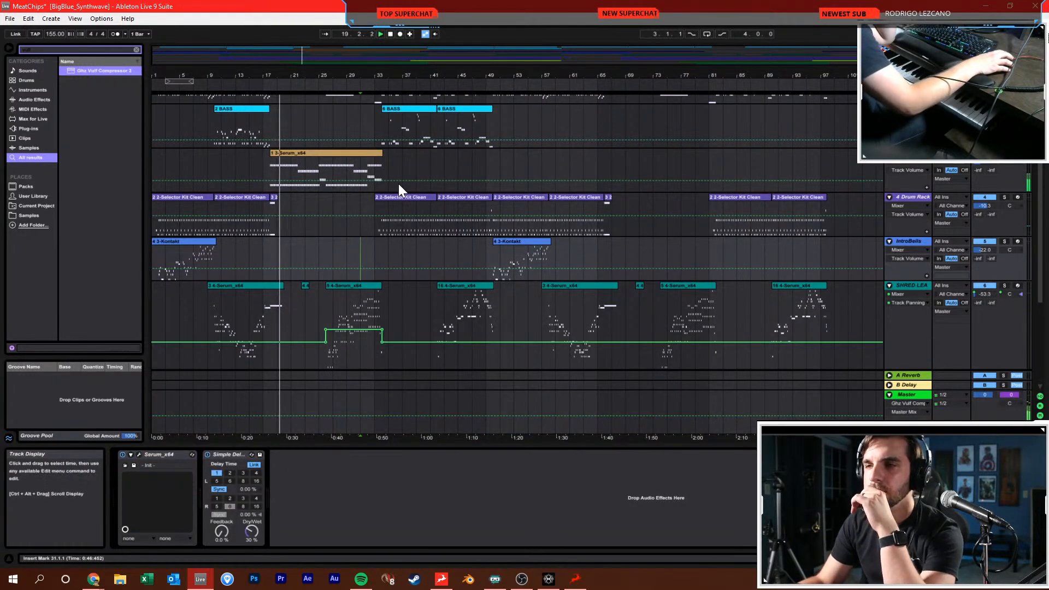
{"action": "scroll", "coordinate": [410, 183], "scroll_direction": "up", "scroll_amount": 1}
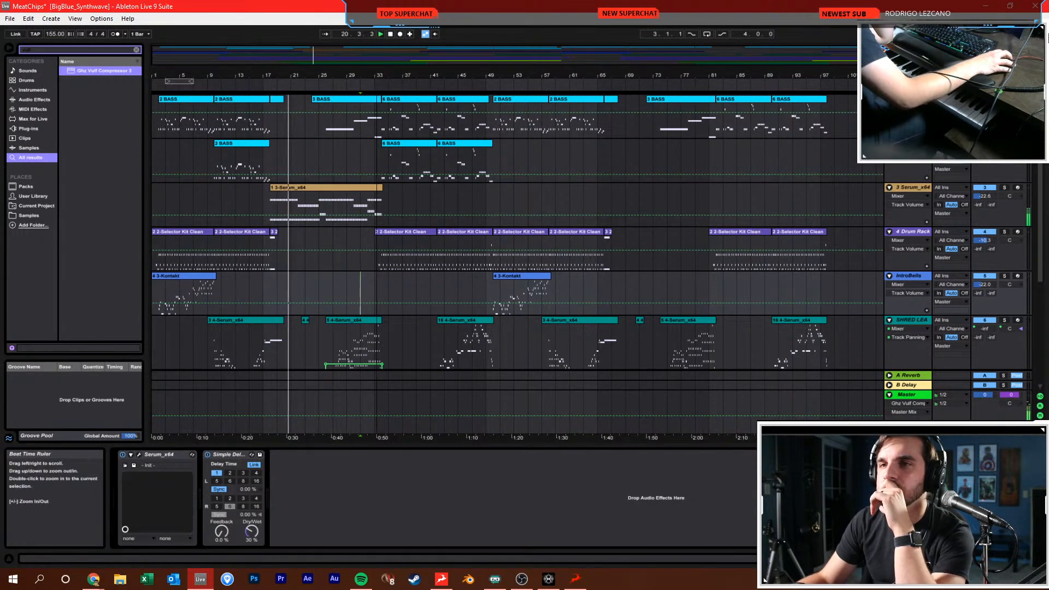
{"action": "left_click", "coordinate": [347, 146]}
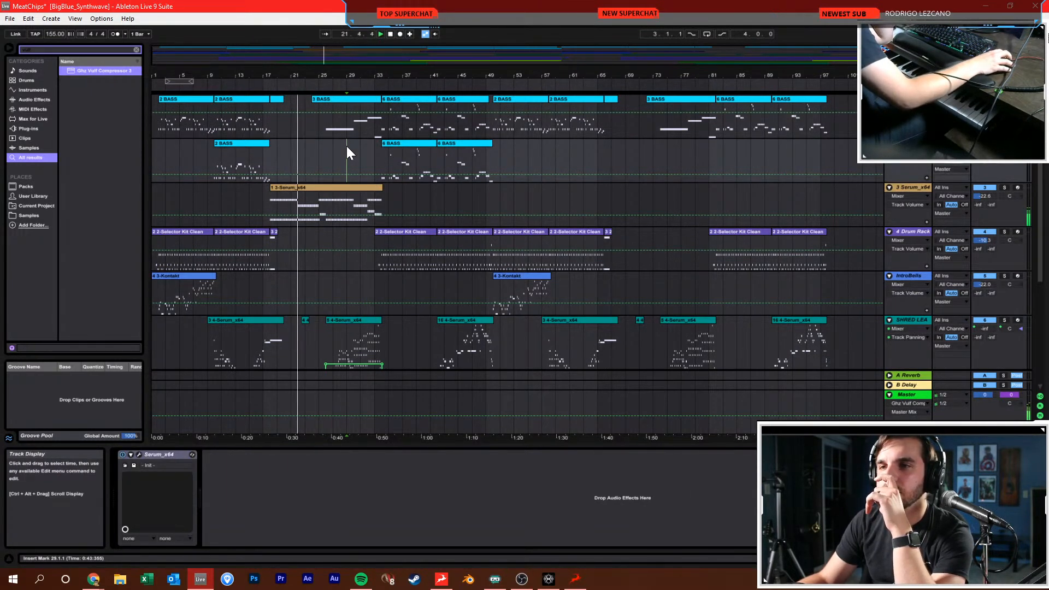
Reopen the Master's FG-X and Vulf Compressor, setting the Vulf compression to 25% and lowering its dry/wet mix
{"action": "left_click", "coordinate": [909, 396]}
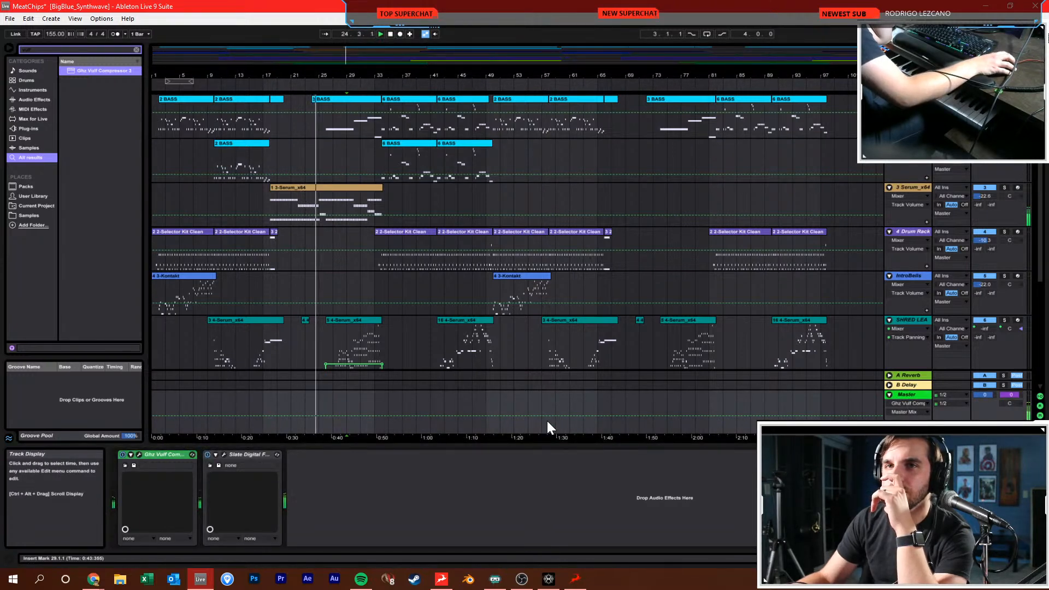
{"action": "left_click", "coordinate": [224, 453]}
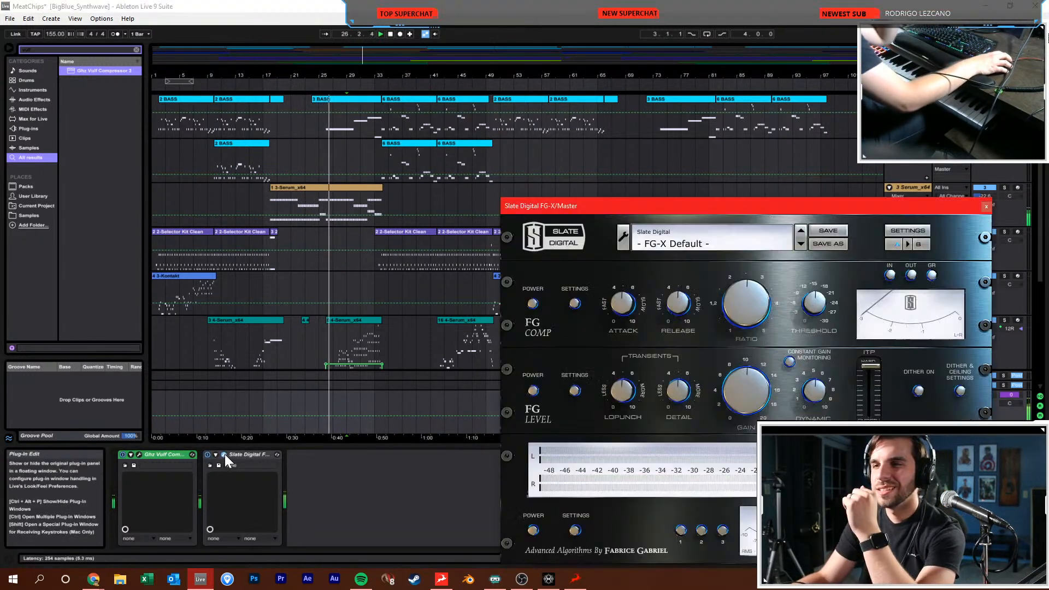
{"action": "left_click", "coordinate": [138, 454]}
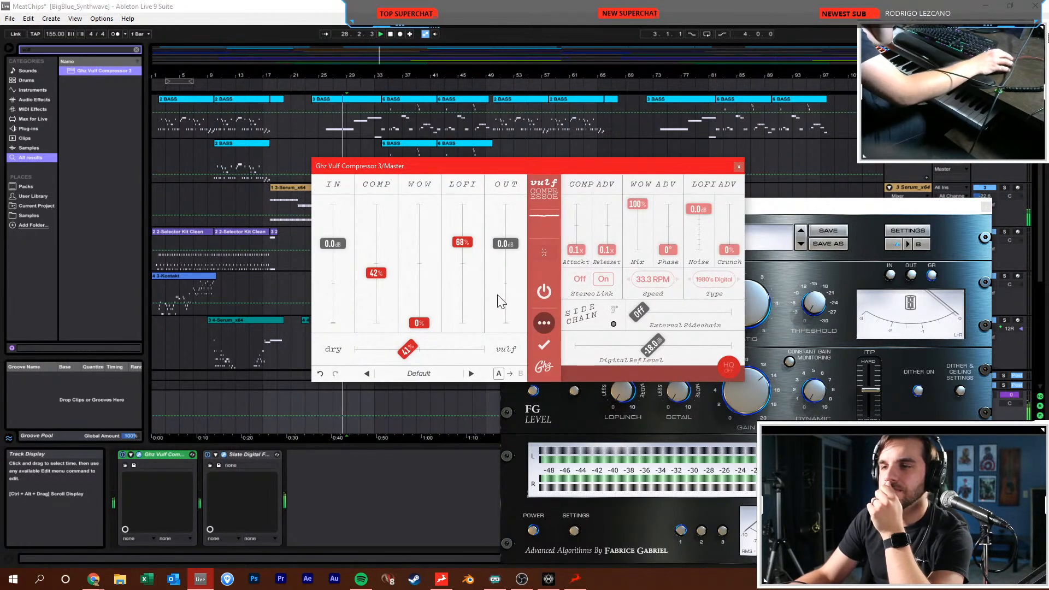
{"action": "left_click_drag", "start_coordinate": [381, 278], "coordinate": [377, 297]}
{"action": "left_click_drag", "start_coordinate": [407, 348], "coordinate": [393, 354]}
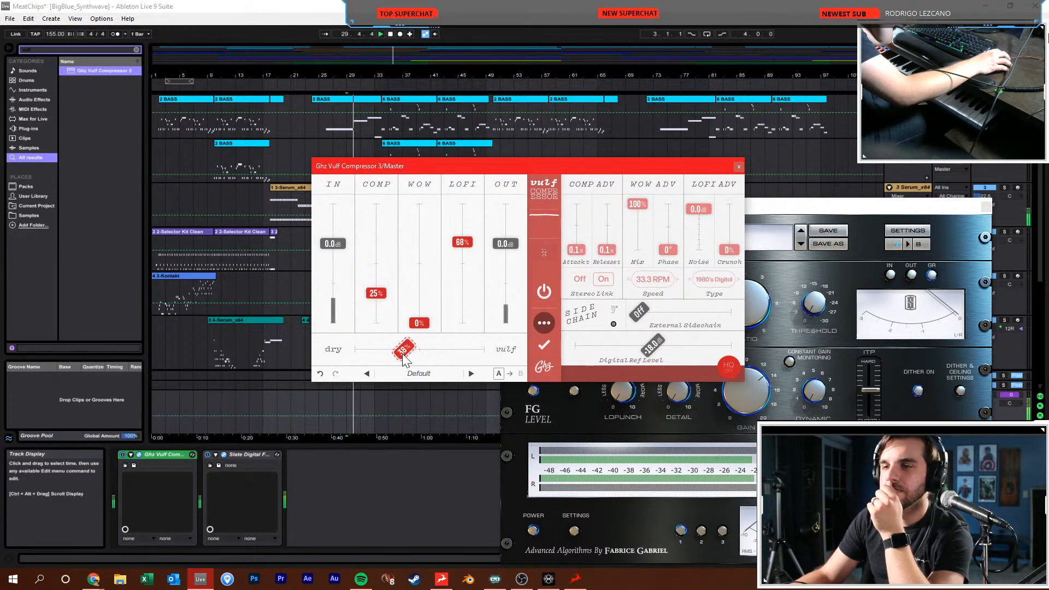
Delete the Vulf Compressor from the Master, close the FG-X window and save the set
{"action": "left_click", "coordinate": [160, 455]}
{"action": "key", "text": "Delete"}
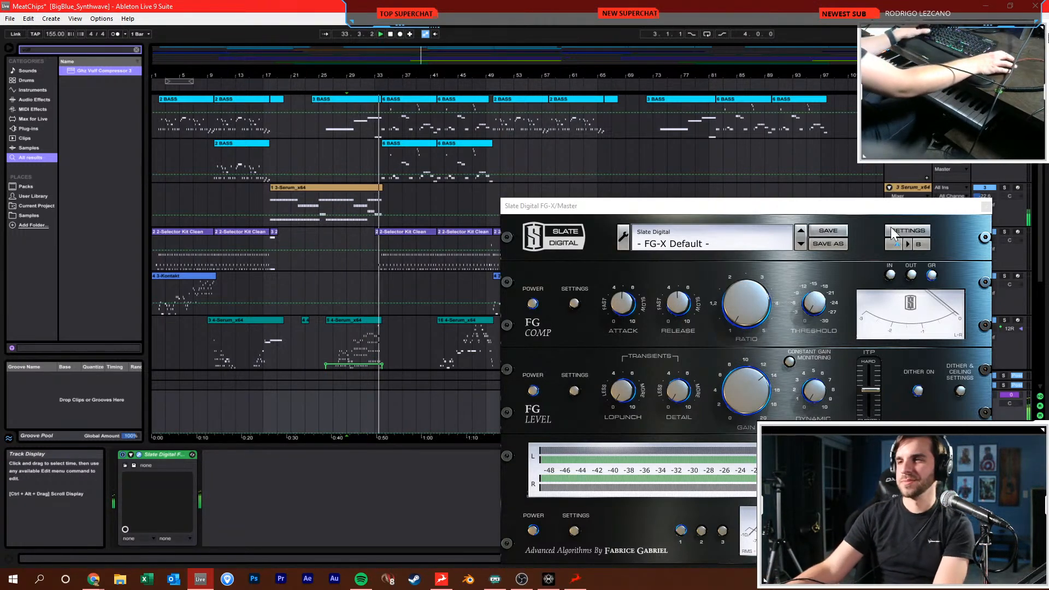
{"action": "left_click", "coordinate": [966, 218]}
{"action": "left_click", "coordinate": [986, 206]}
{"action": "key", "text": "ctrl+s"}
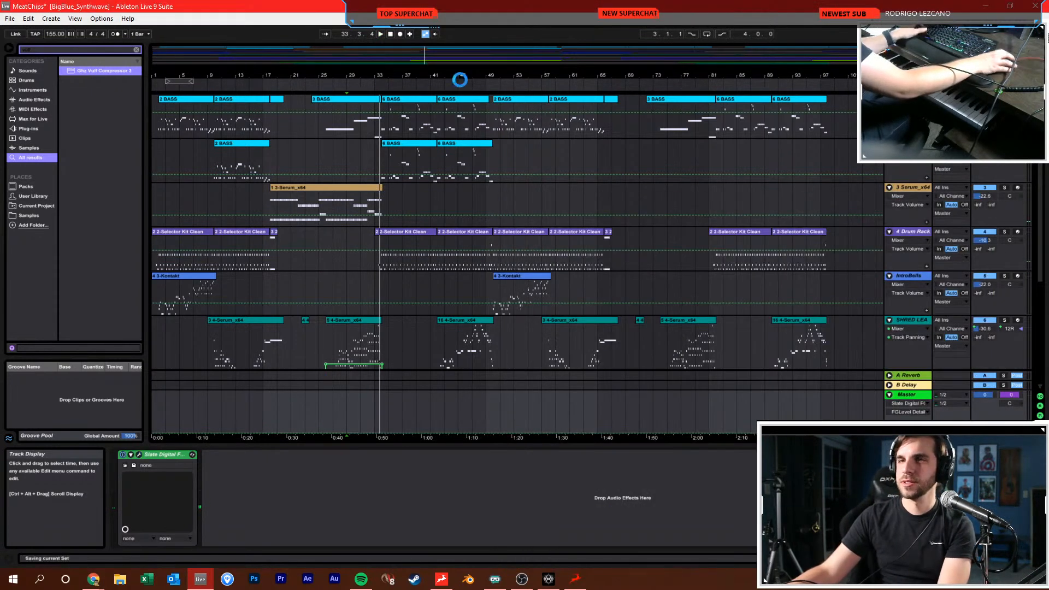
Unfold the 12 Kontakt track and audition its choir part soloed from bar 18
{"action": "double_click", "coordinate": [390, 34]}
{"action": "scroll", "coordinate": [583, 180], "scroll_direction": "down", "scroll_amount": 5}
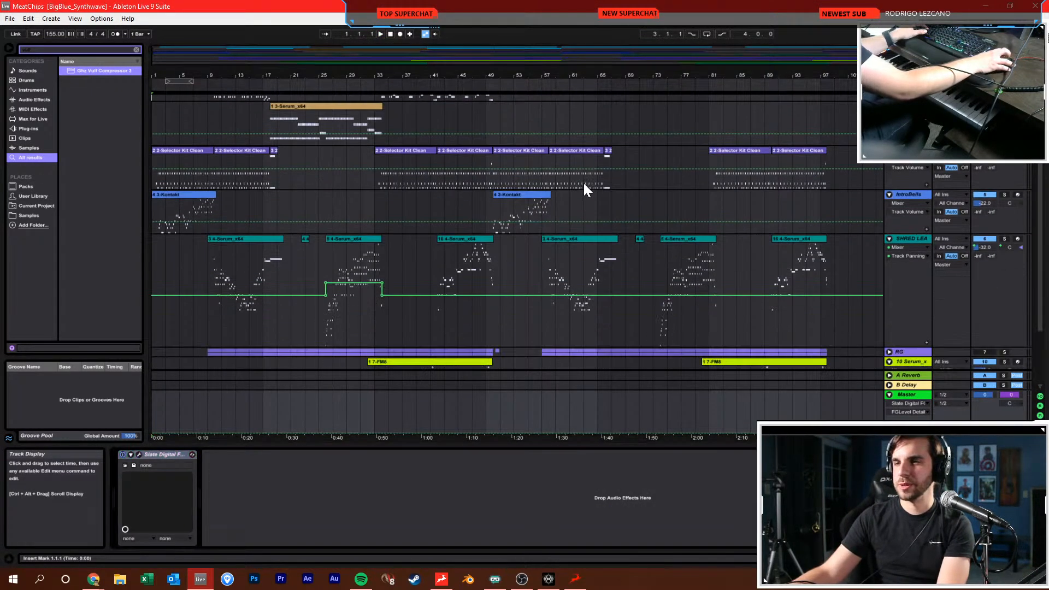
{"action": "scroll", "coordinate": [550, 250], "scroll_direction": "down", "scroll_amount": 1}
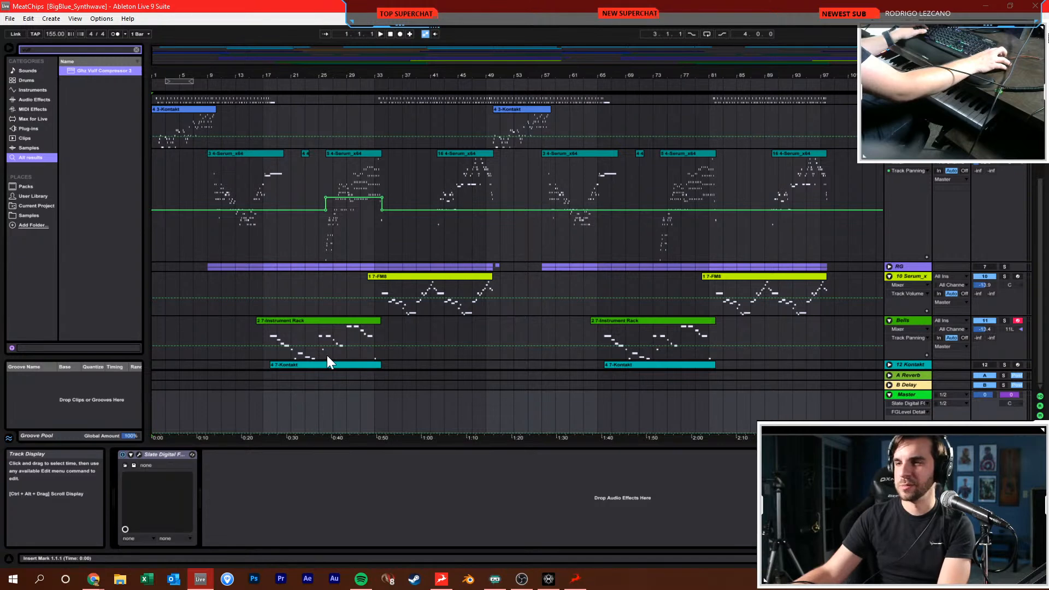
{"action": "left_click", "coordinate": [889, 364]}
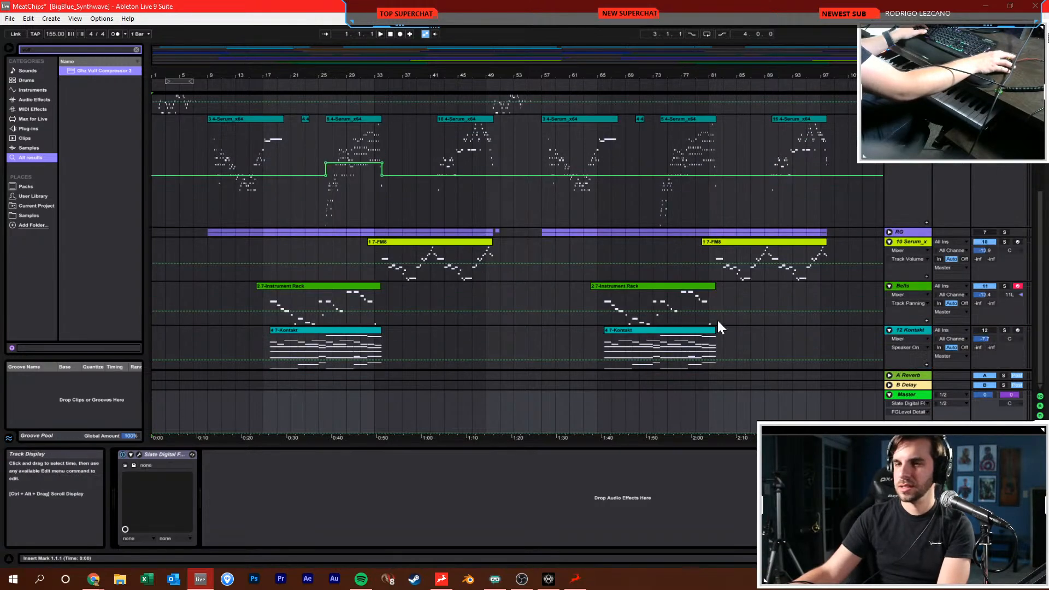
{"action": "left_click", "coordinate": [269, 347]}
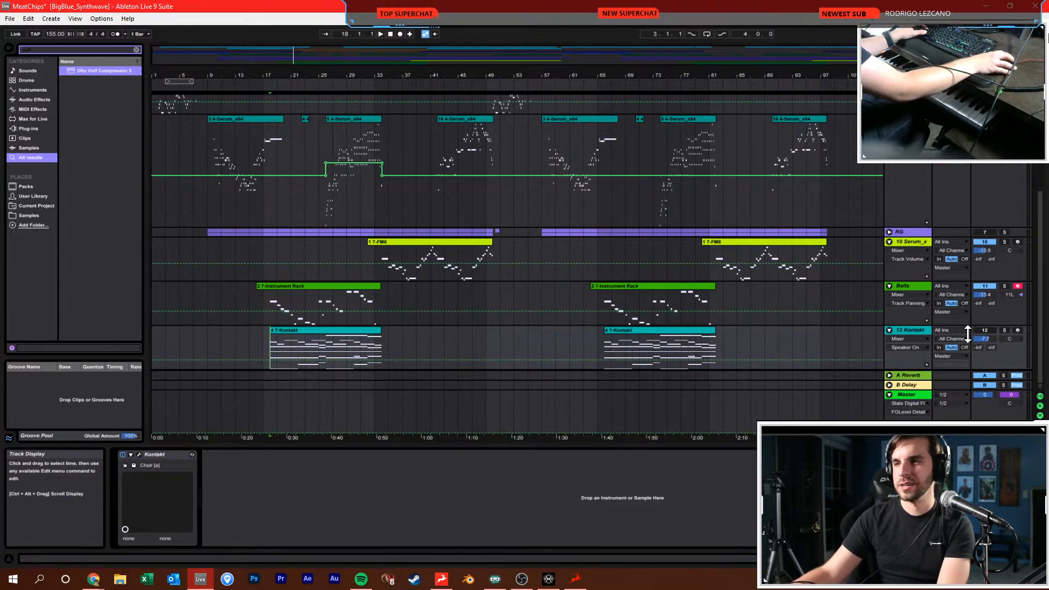
{"action": "key", "text": "space"}
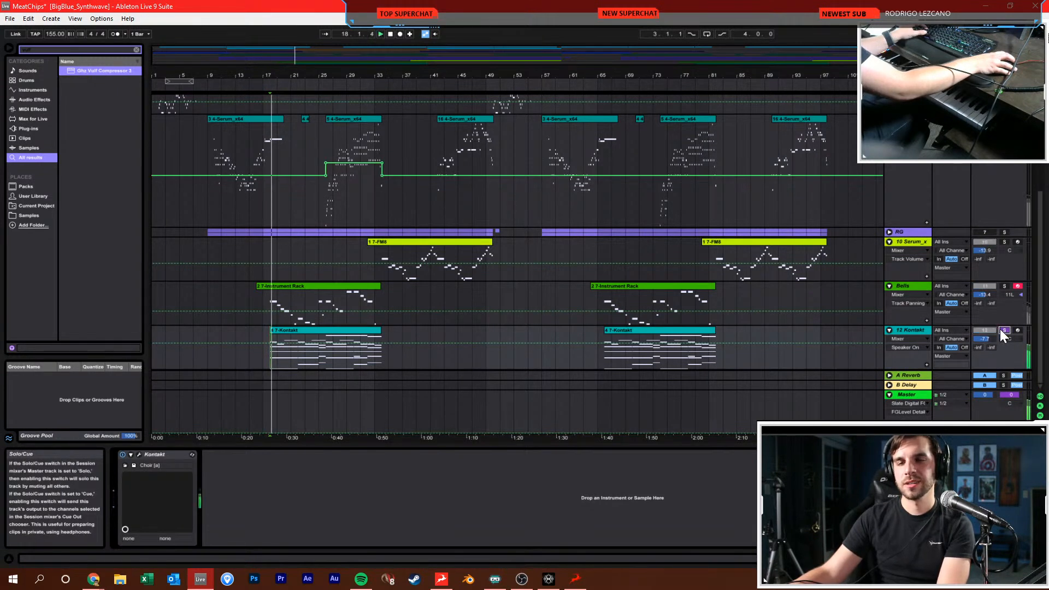
Take the 12 Kontakt track out of solo and return playback to the start of the arrangement
{"action": "left_click", "coordinate": [1005, 330]}
{"action": "left_click", "coordinate": [1006, 330]}
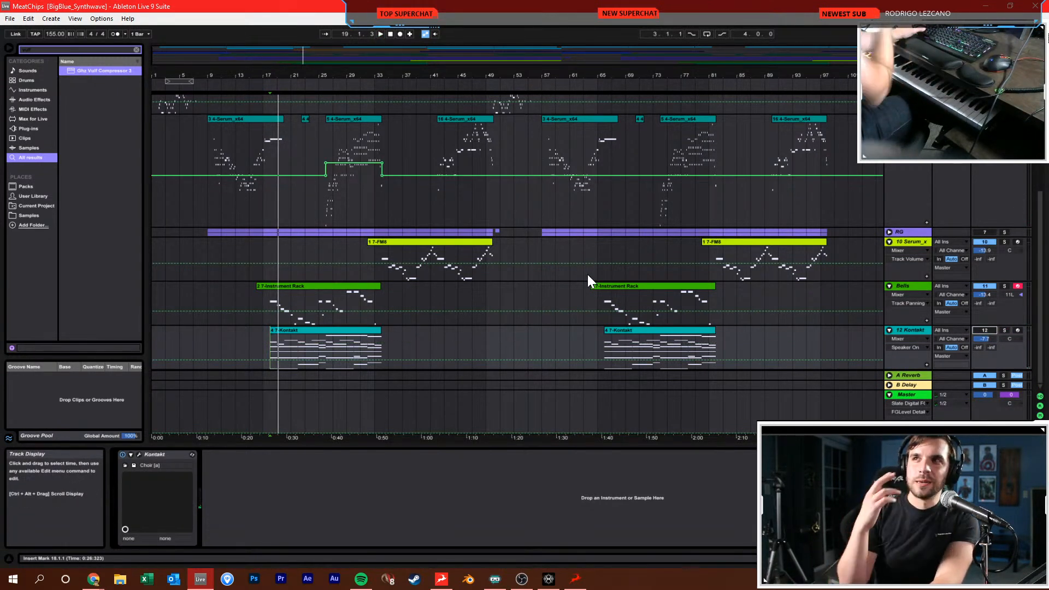
{"action": "left_click", "coordinate": [389, 33]}
{"action": "left_click", "coordinate": [389, 34]}
{"action": "scroll", "coordinate": [289, 224], "scroll_direction": "up", "scroll_amount": 5}
{"action": "scroll", "coordinate": [277, 223], "scroll_direction": "up", "scroll_amount": 2}
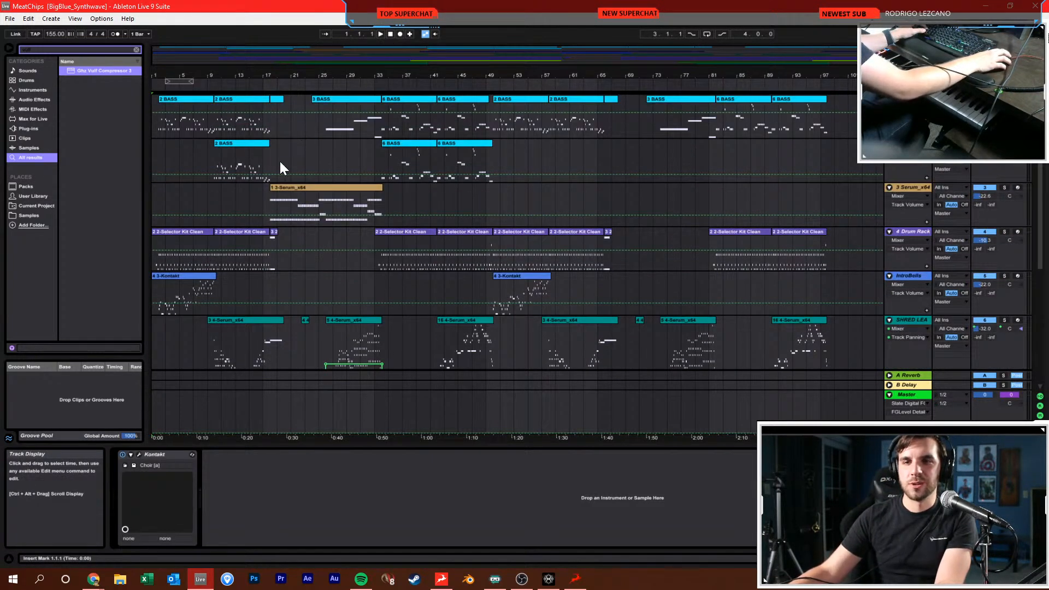
{"action": "scroll", "coordinate": [265, 206], "scroll_direction": "down", "scroll_amount": 3}
{"action": "scroll", "coordinate": [285, 214], "scroll_direction": "down", "scroll_amount": 5}
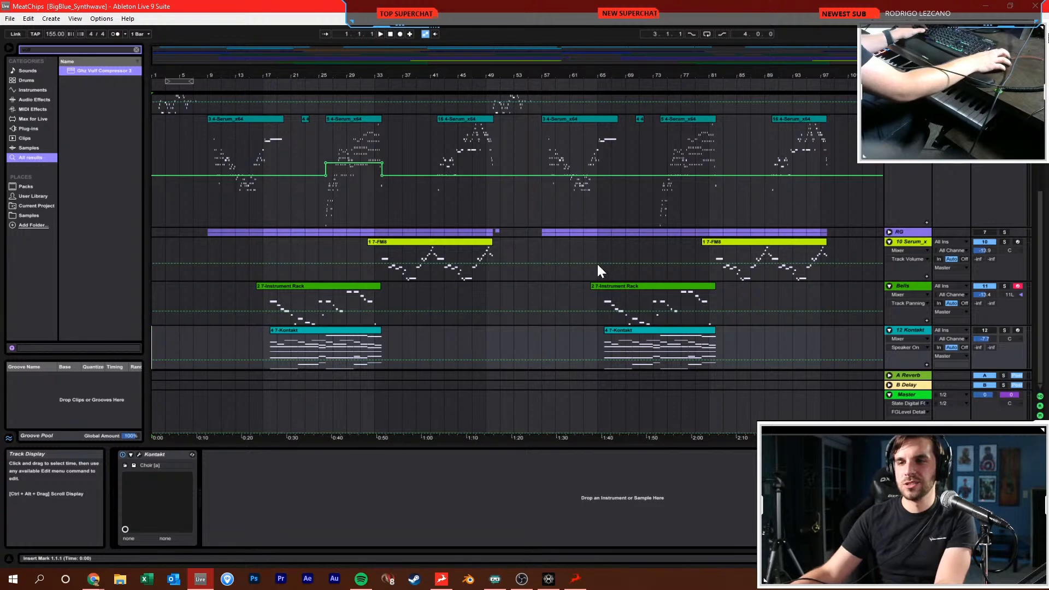
{"action": "scroll", "coordinate": [434, 254], "scroll_direction": "up", "scroll_amount": 8}
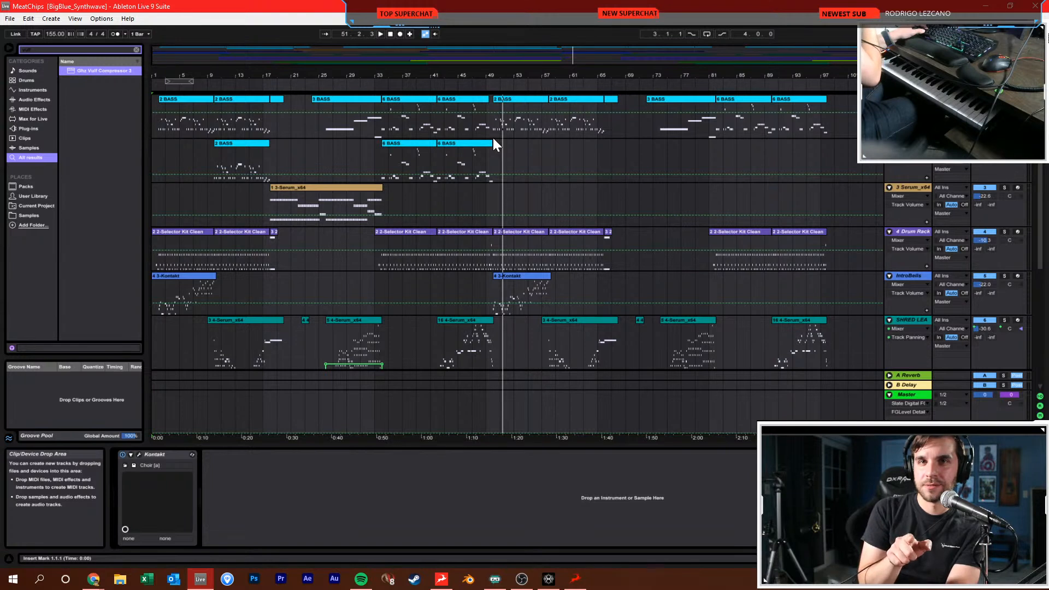
{"action": "left_click", "coordinate": [346, 154]}
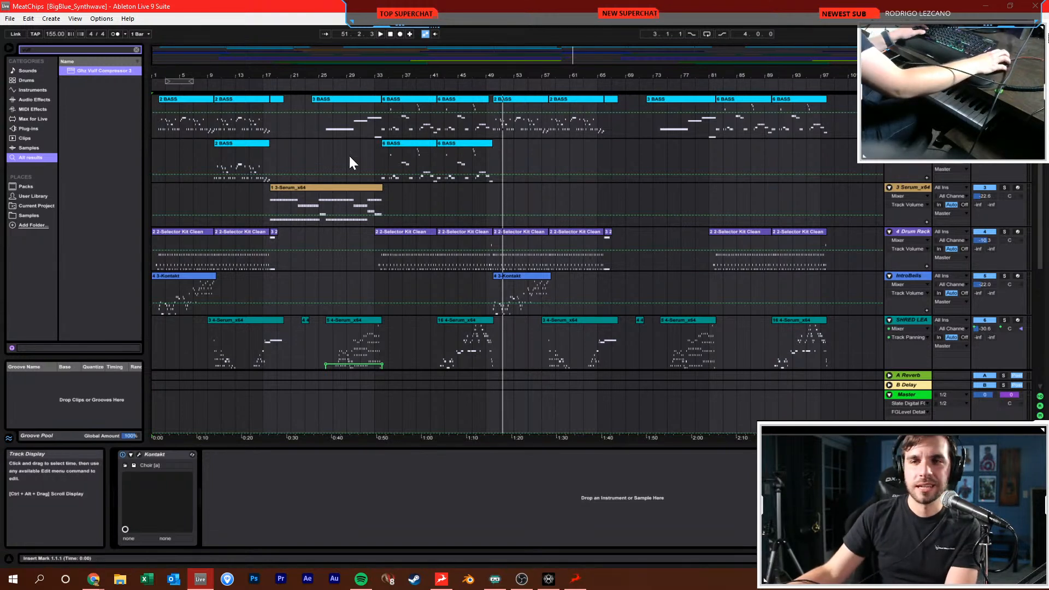
{"action": "left_click", "coordinate": [11, 19]}
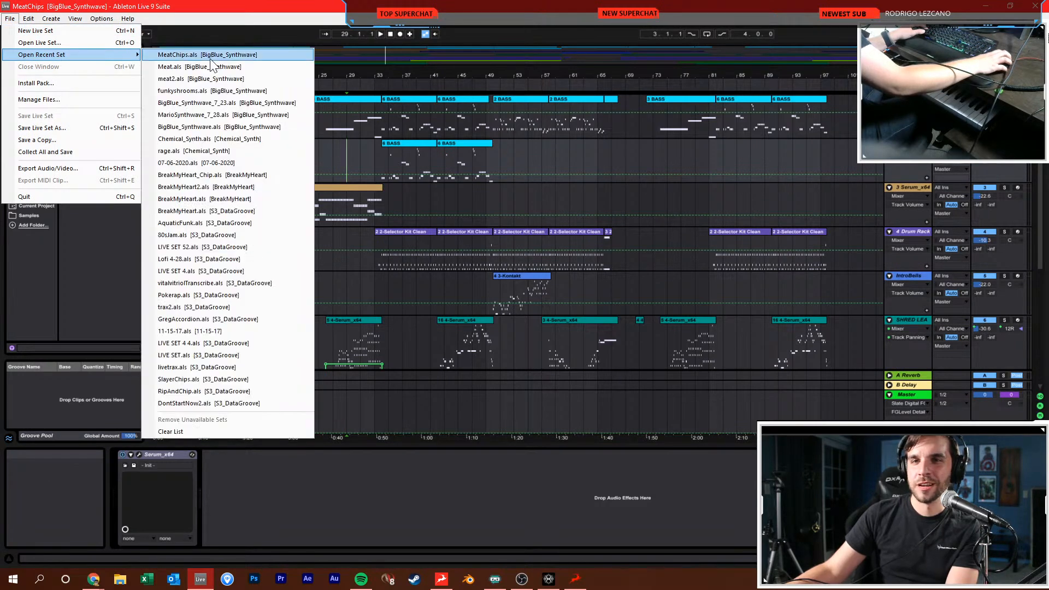
{"action": "left_click", "coordinate": [187, 37]}
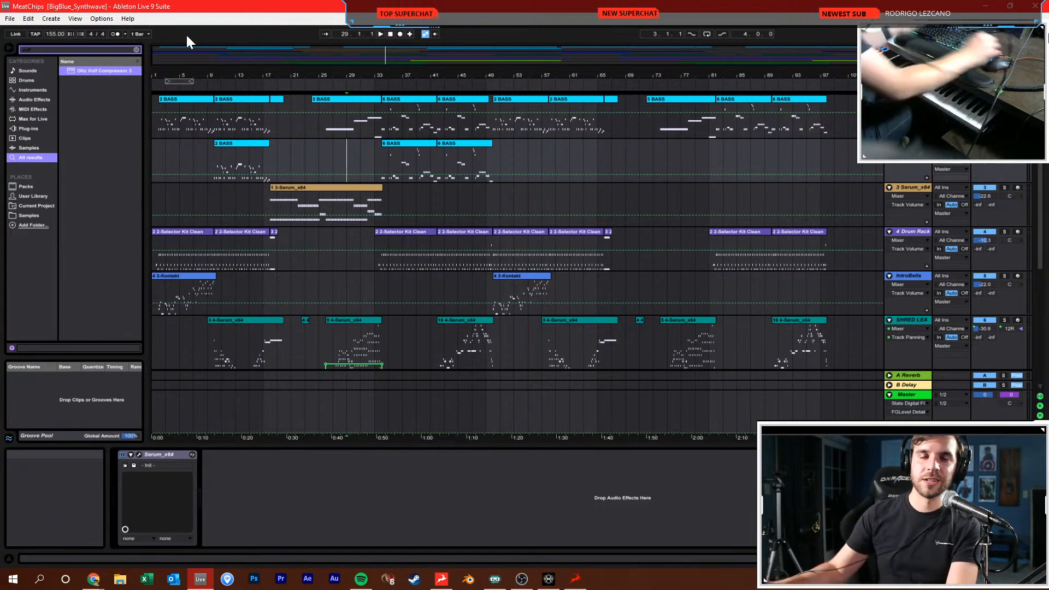
Reset the song position to 1.1.1 and open the recent set Meat.als from the BigBlue_Synthwave project
{"action": "left_click", "coordinate": [390, 33]}
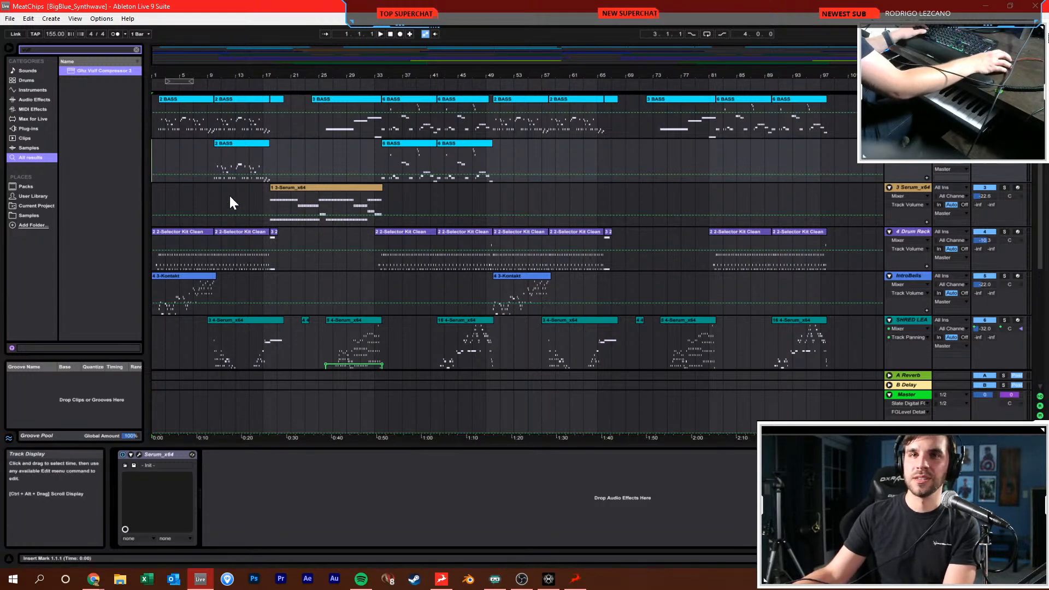
{"action": "left_click", "coordinate": [9, 19]}
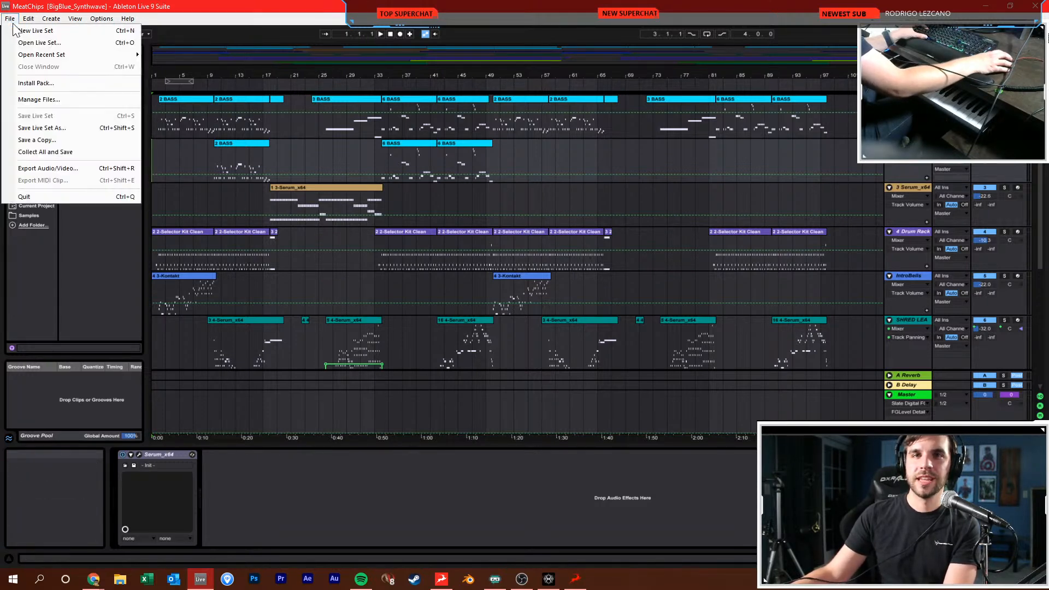
{"action": "mouse_move", "coordinate": [50, 55]}
{"action": "left_click", "coordinate": [197, 71]}
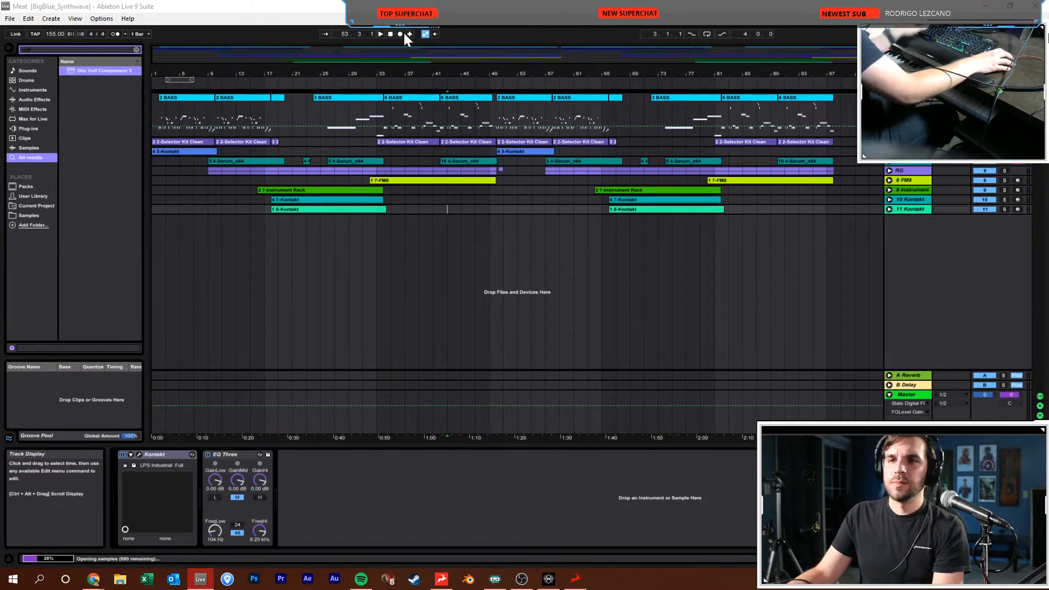
Show the Master track's devices and play the Meat set from the beginning
{"action": "left_click", "coordinate": [390, 34]}
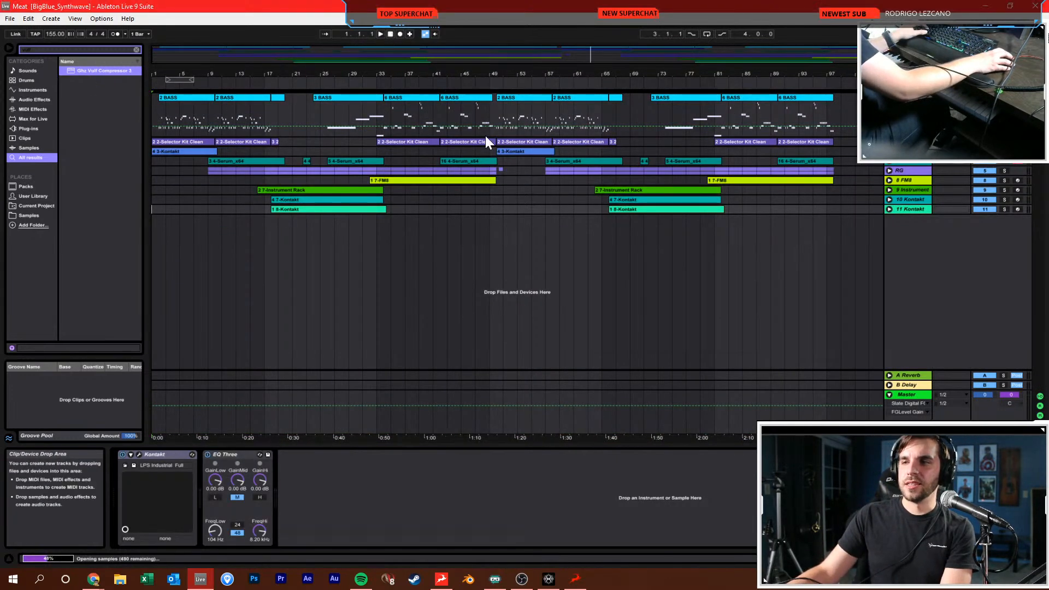
{"action": "left_click", "coordinate": [907, 394]}
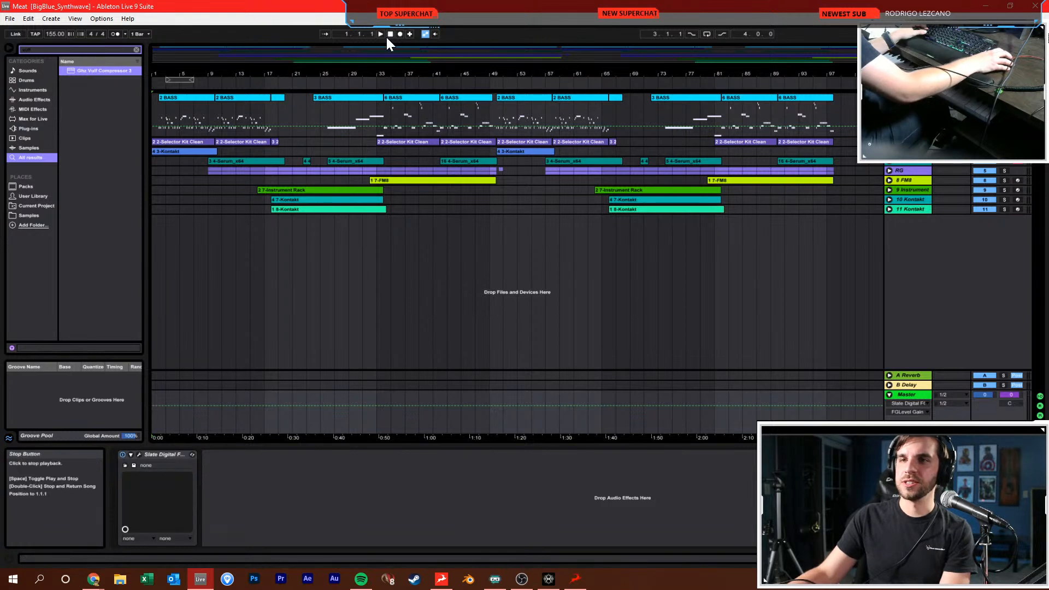
{"action": "key", "text": "space"}
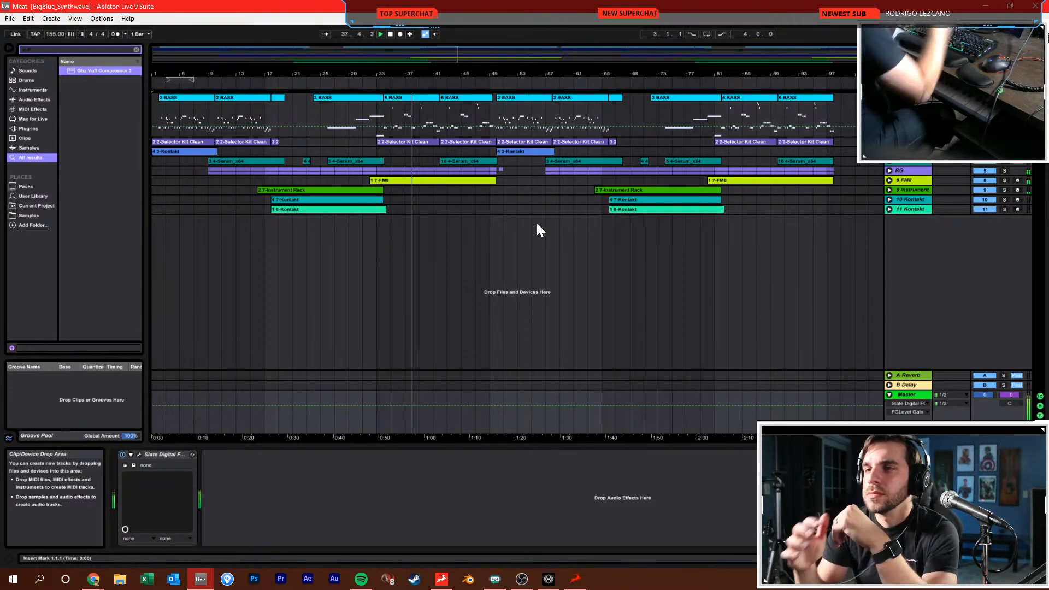
Unfold the 8 FM8 track, show its devices, and save the set
{"action": "left_click", "coordinate": [889, 180]}
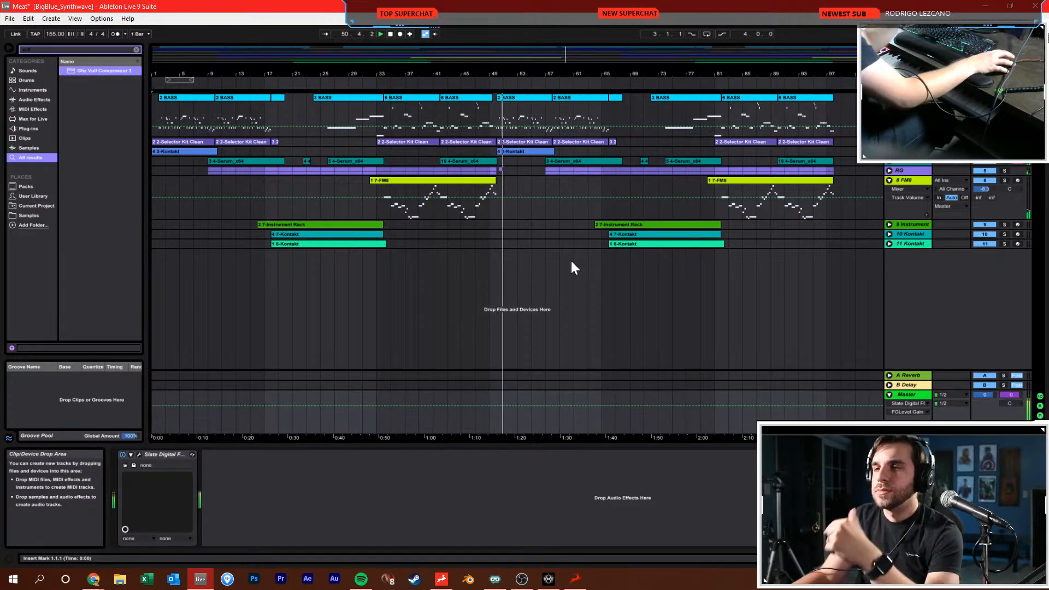
{"action": "left_click", "coordinate": [514, 213]}
{"action": "key", "text": "ctrl+s"}
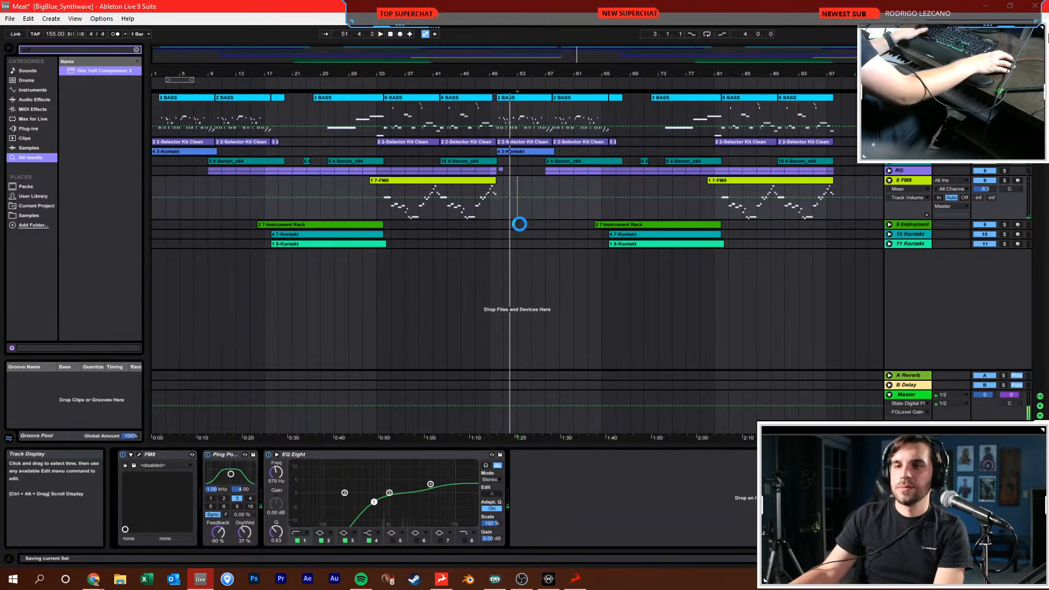
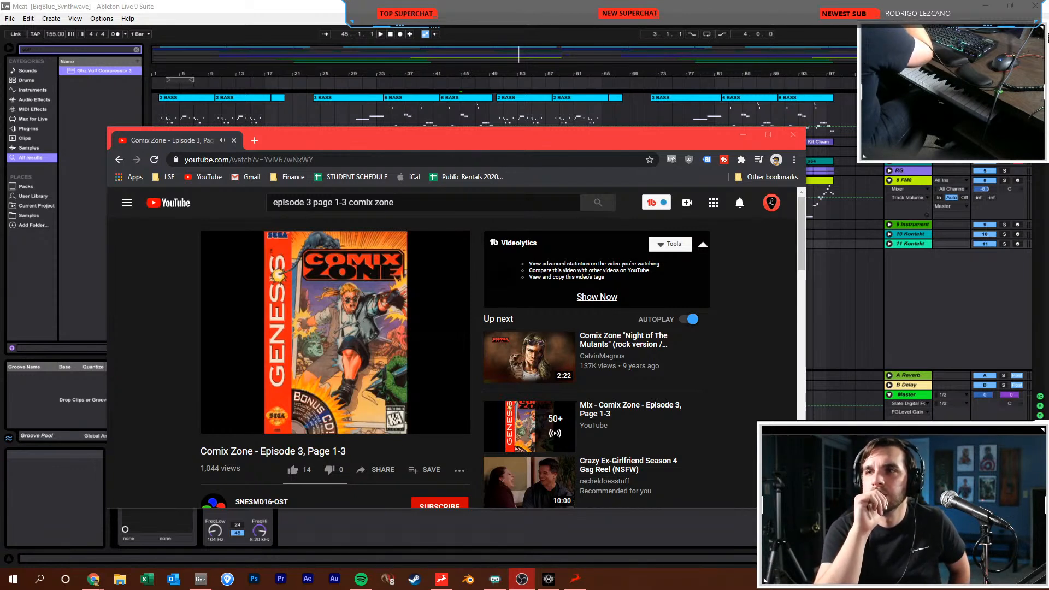
Switch to Chrome, pause the Comix Zone video and search YouTube for "maze ruin freedom planet soundtrack"
{"action": "left_click", "coordinate": [94, 579]}
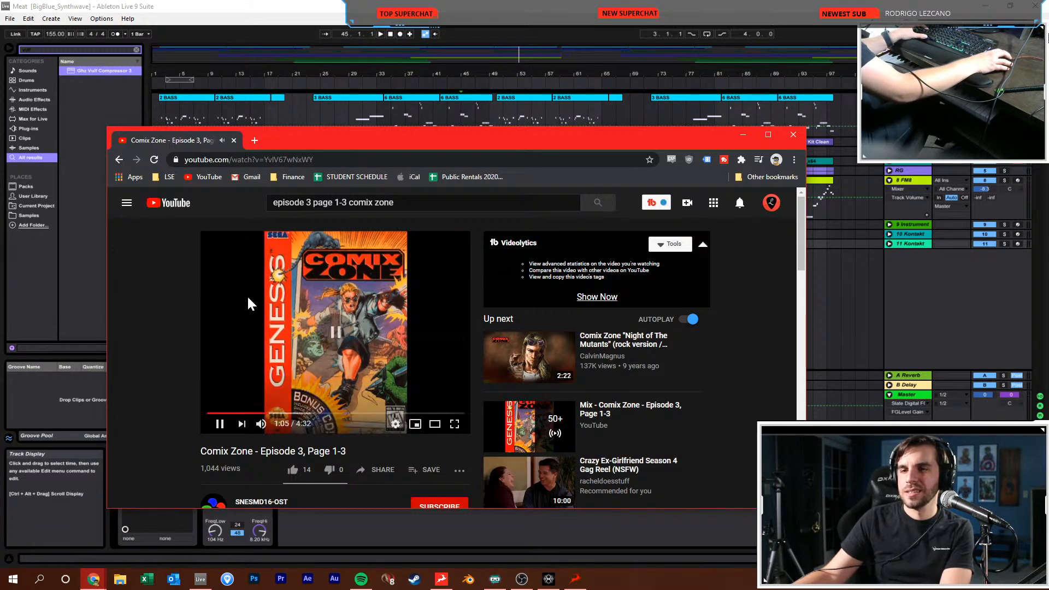
{"action": "left_click", "coordinate": [417, 203]}
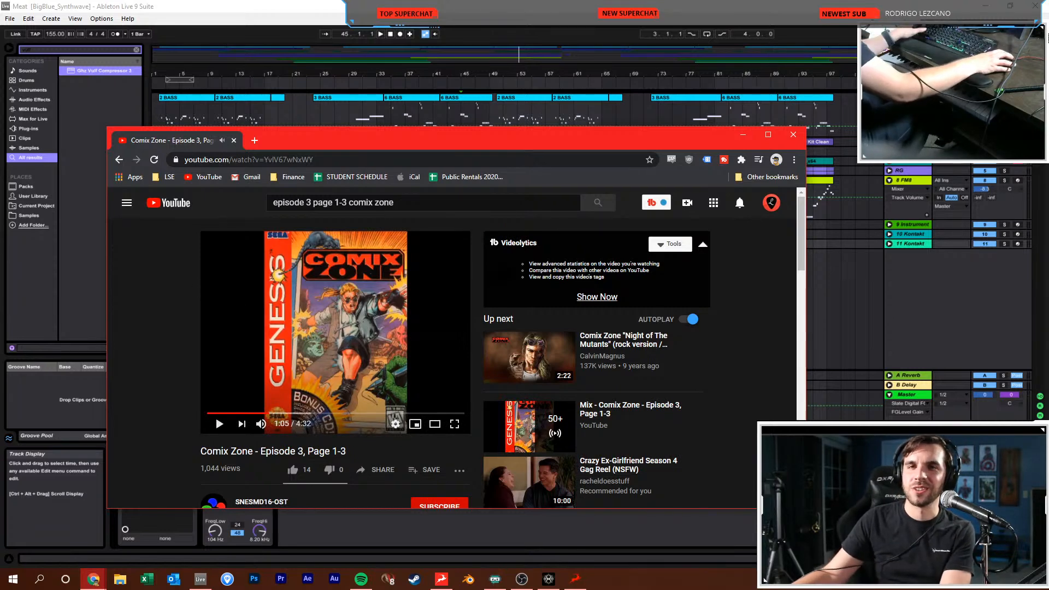
{"action": "key", "text": "ctrl+a"}
{"action": "type", "text": "maze"}
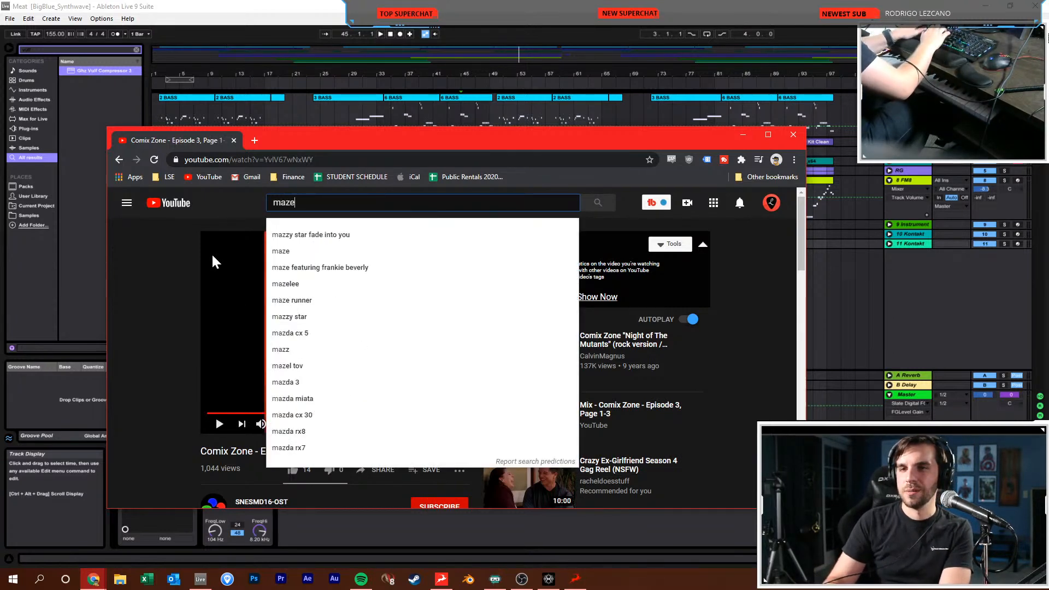
{"action": "type", "text": " ruin free"}
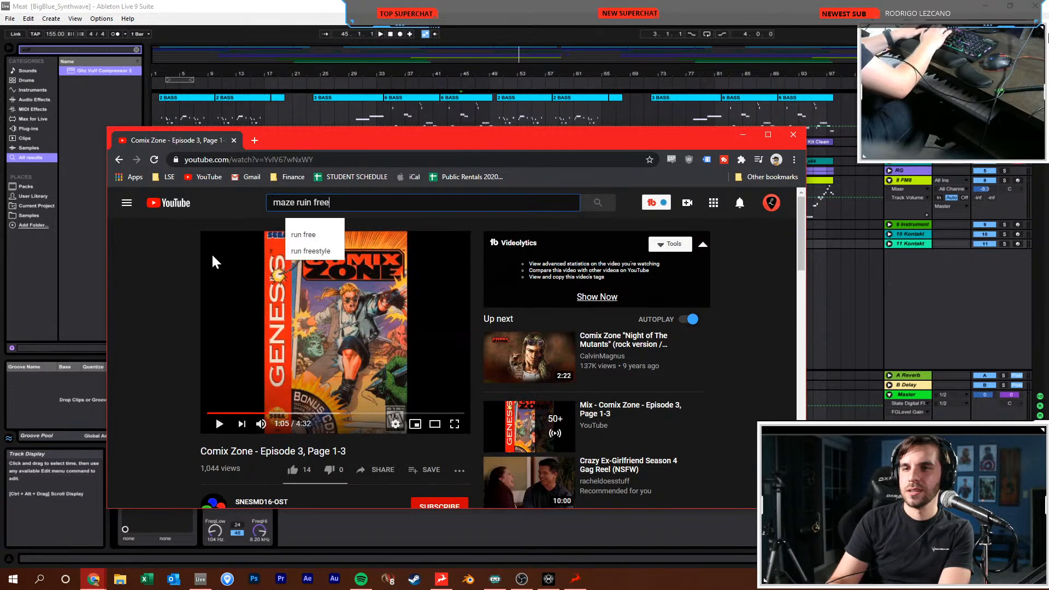
{"action": "type", "text": "dom planet soundtrac"}
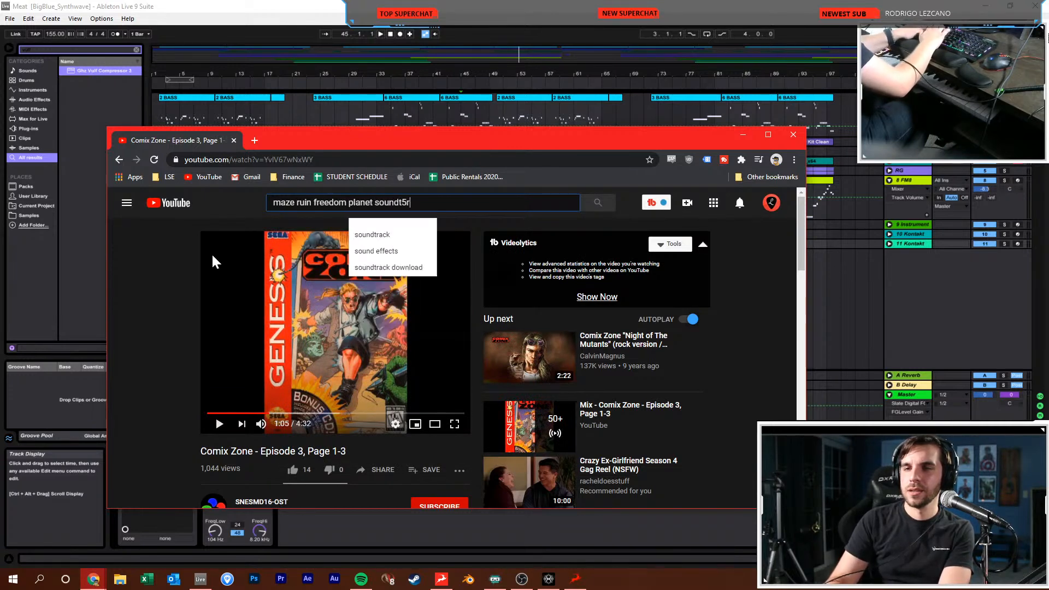
{"action": "type", "text": "k"}
{"action": "key", "text": "Return"}
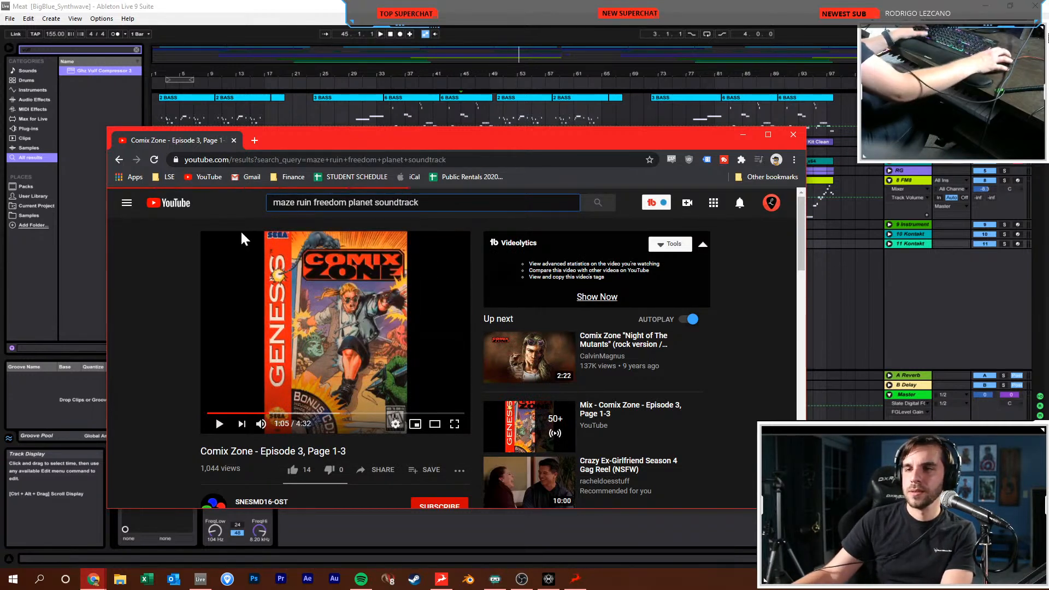
Play the "Freedom Planet Official Soundtrack 10 Relic Maze 1" video as a reference and pause it after listening
{"action": "left_click", "coordinate": [232, 285]}
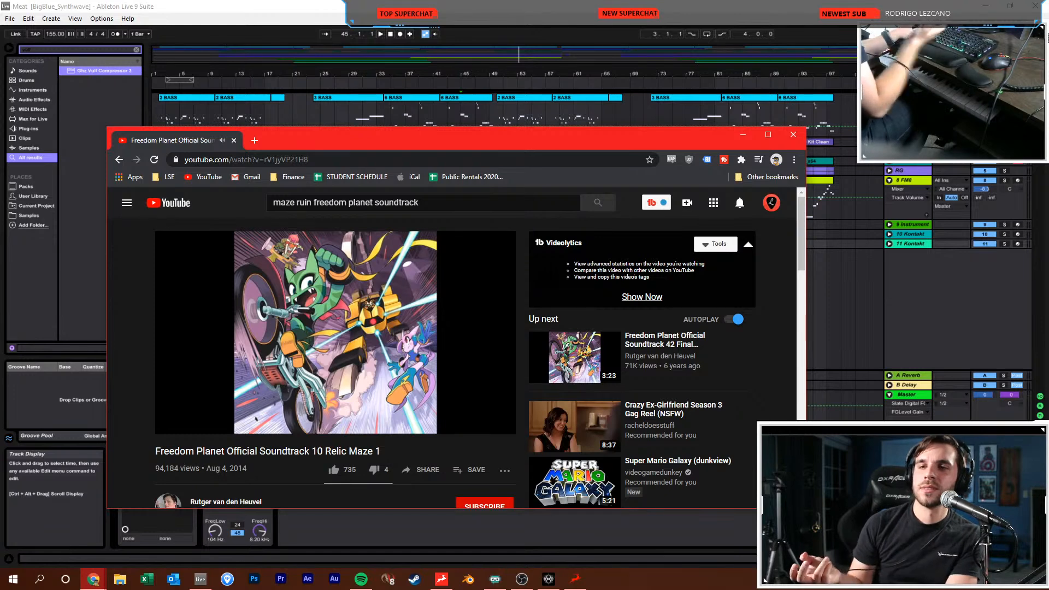
{"action": "left_click_drag", "start_coordinate": [243, 424], "coordinate": [239, 425]}
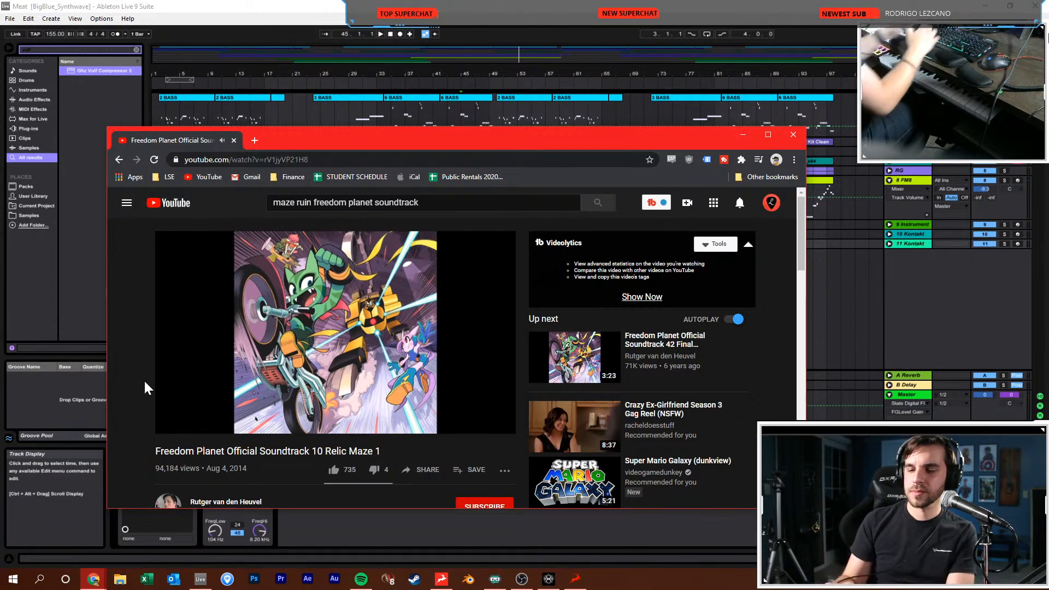
{"action": "key", "text": "space"}
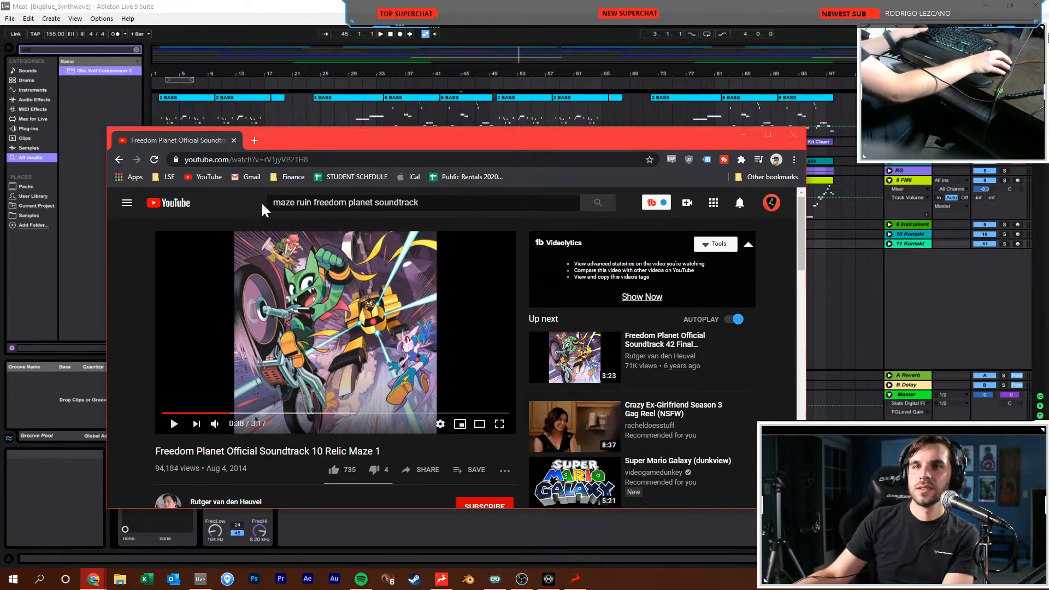
Search YouTube for "nocturne sonic chronicles"
{"action": "left_click", "coordinate": [397, 202]}
{"action": "key", "text": "ctrl+a"}
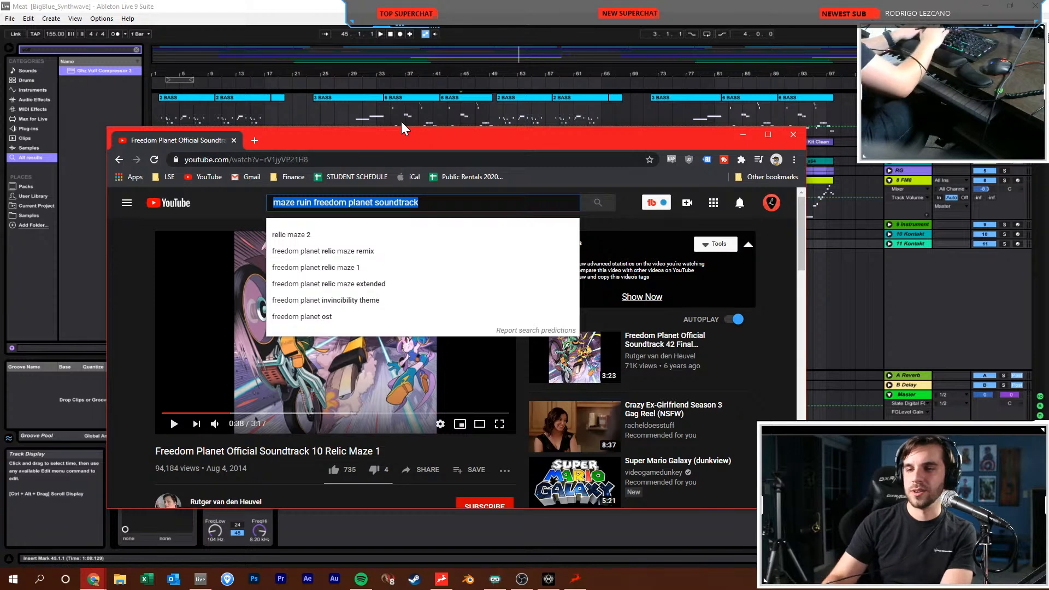
{"action": "type", "text": "nocturne sonic chronicles"}
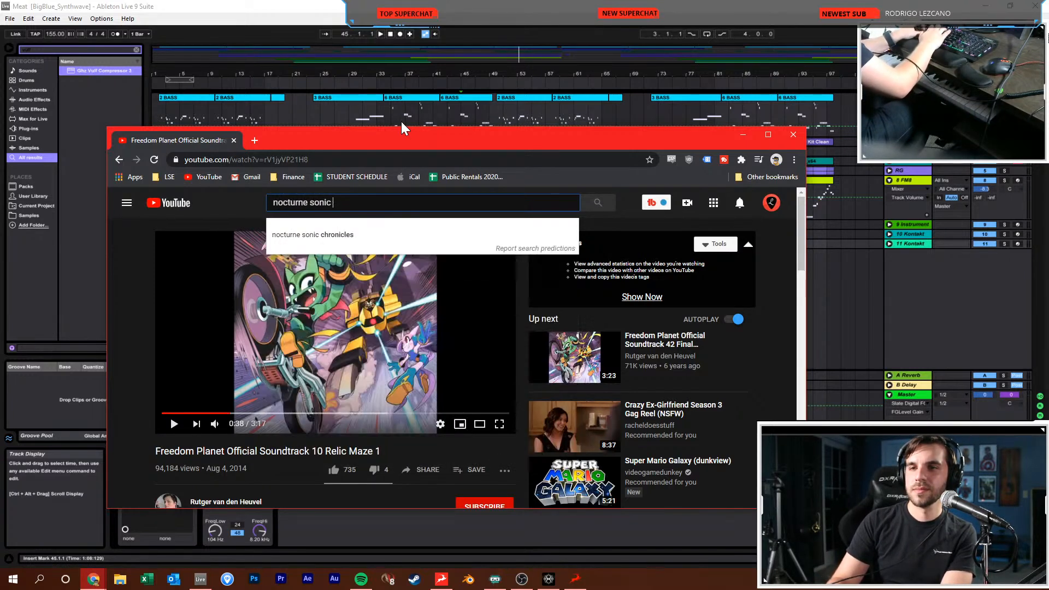
{"action": "key", "text": "Return"}
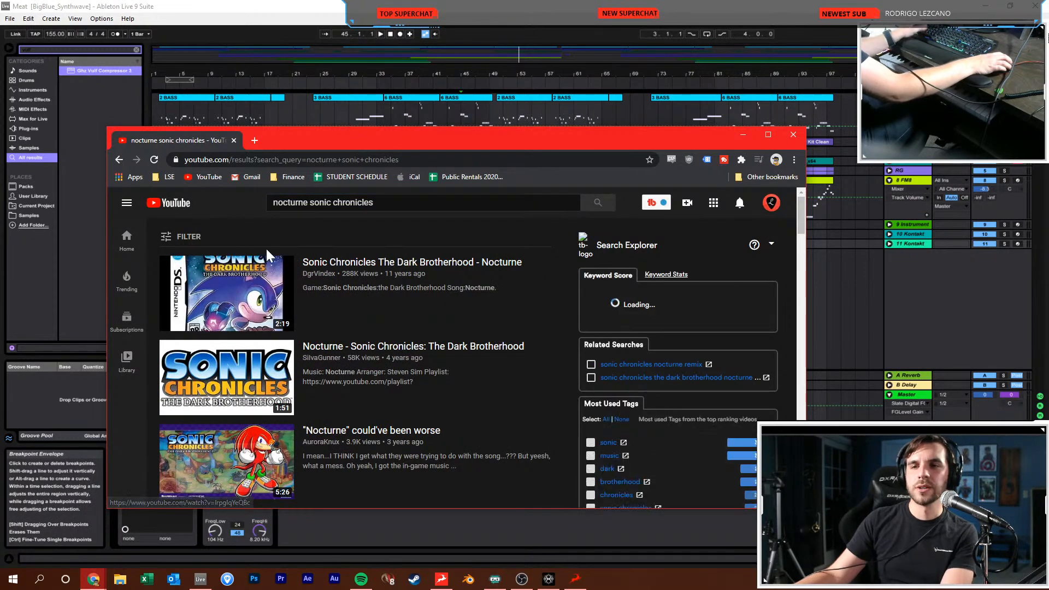
Listen to the first Nocturne result and the suggested "Sonic 3 Music: Final Boss" video, pausing each one
{"action": "left_click", "coordinate": [236, 297]}
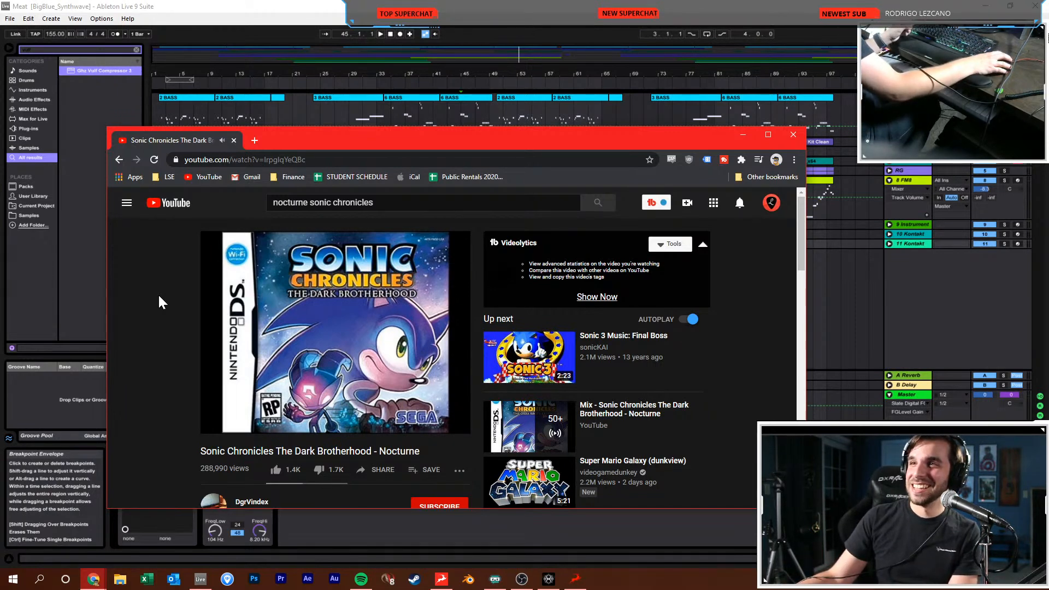
{"action": "left_click", "coordinate": [290, 323]}
{"action": "left_click", "coordinate": [512, 371]}
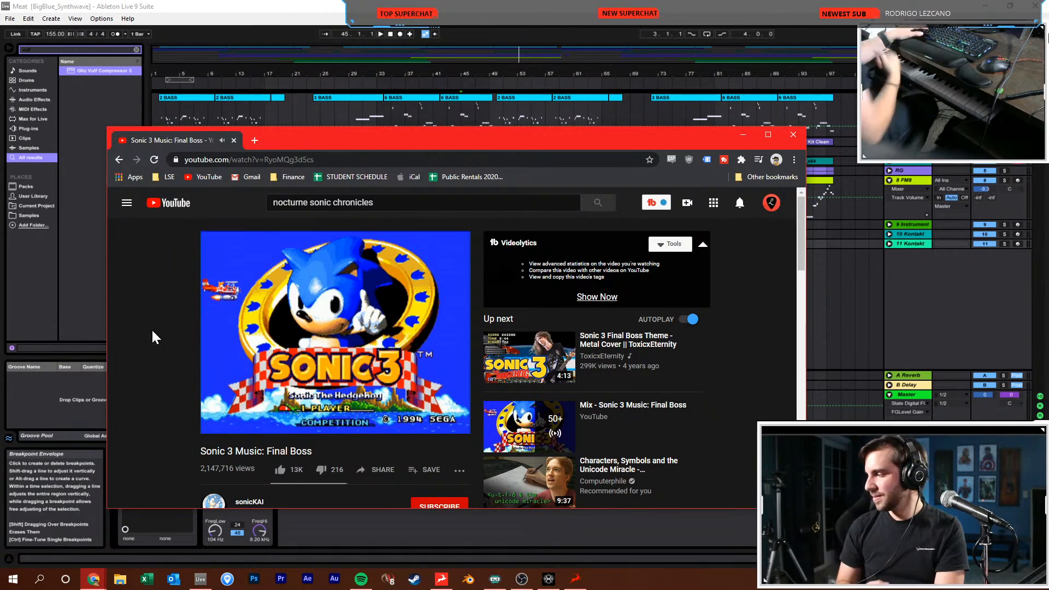
{"action": "left_click", "coordinate": [237, 297]}
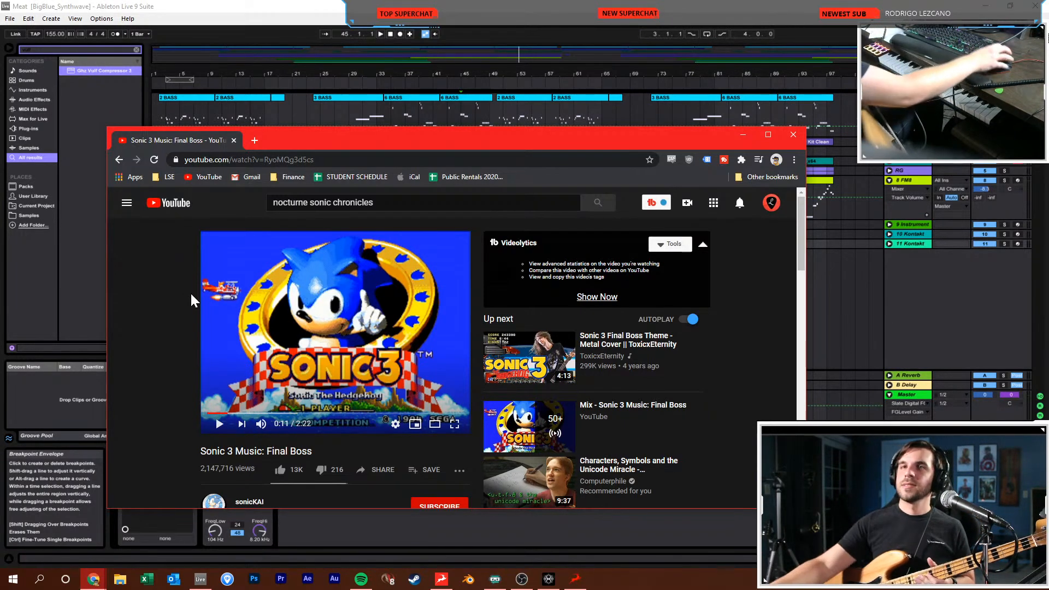
Switch to Ableton Live, add an audio track below 11 Kontakt, arm it with Auto monitoring and set its volume to -4.2 dB
{"action": "left_click", "coordinate": [909, 281]}
{"action": "key", "text": "ctrl+t"}
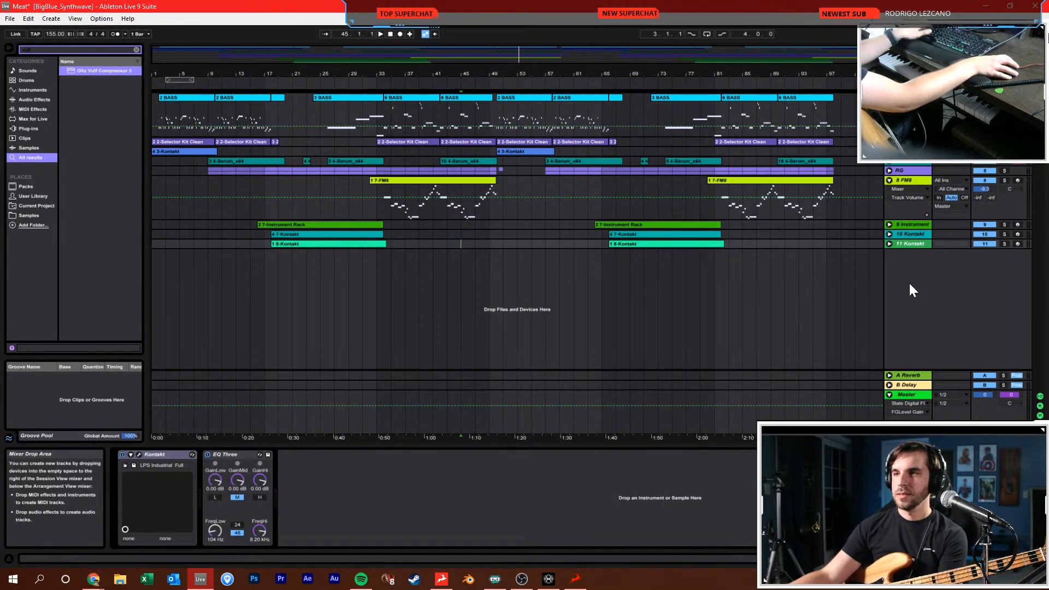
{"action": "left_click", "coordinate": [1016, 255]}
{"action": "left_click", "coordinate": [950, 272]}
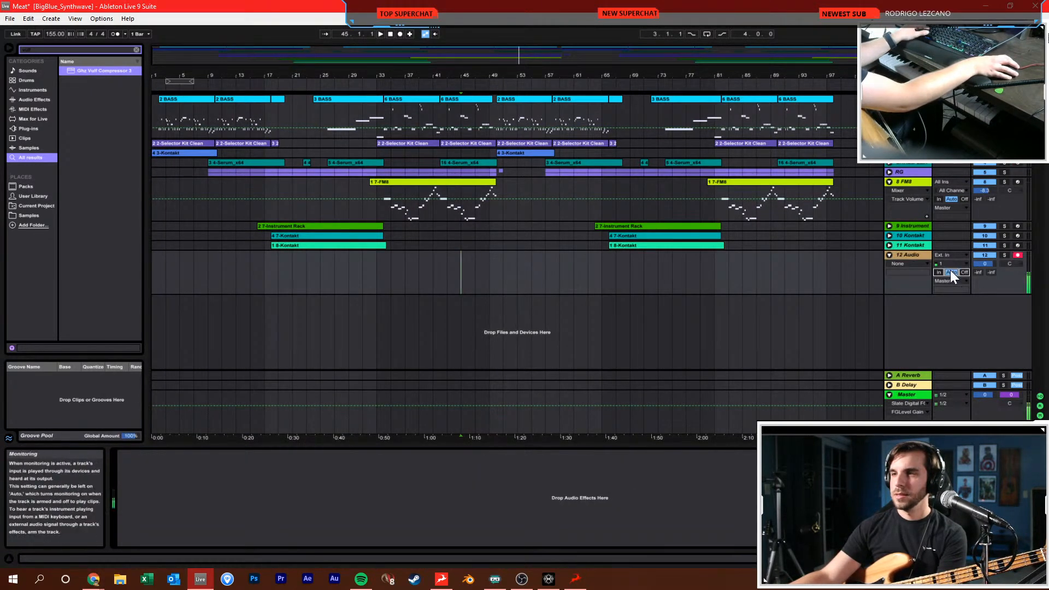
{"action": "left_click_drag", "start_coordinate": [984, 264], "coordinate": [984, 279]}
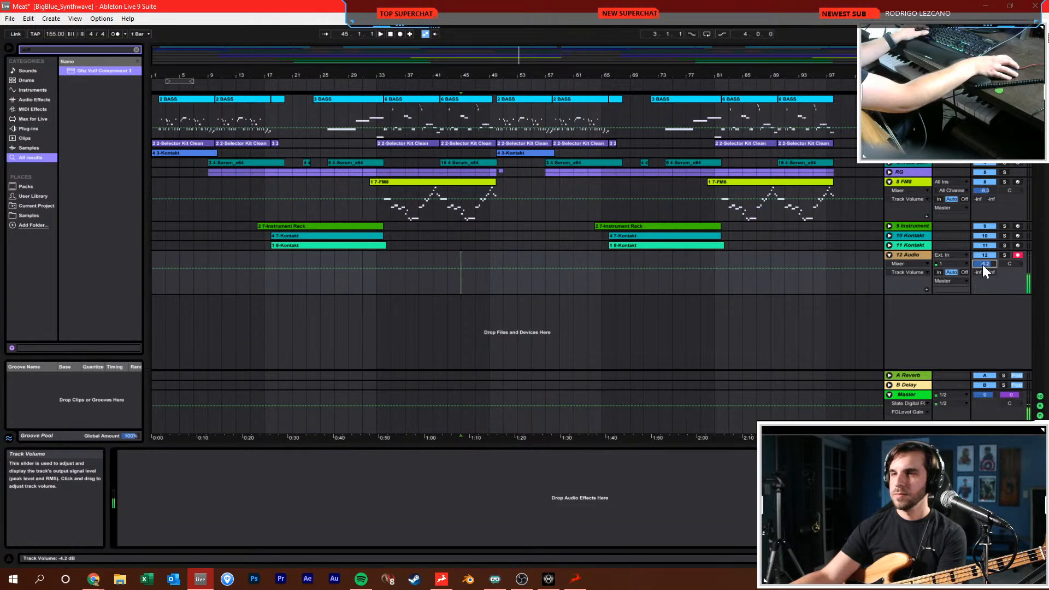
Search the device browser for "compressor"
{"action": "key", "text": "ctrl+f"}
{"action": "key", "text": "BackSpace"}
{"action": "type", "text": "compressor"}
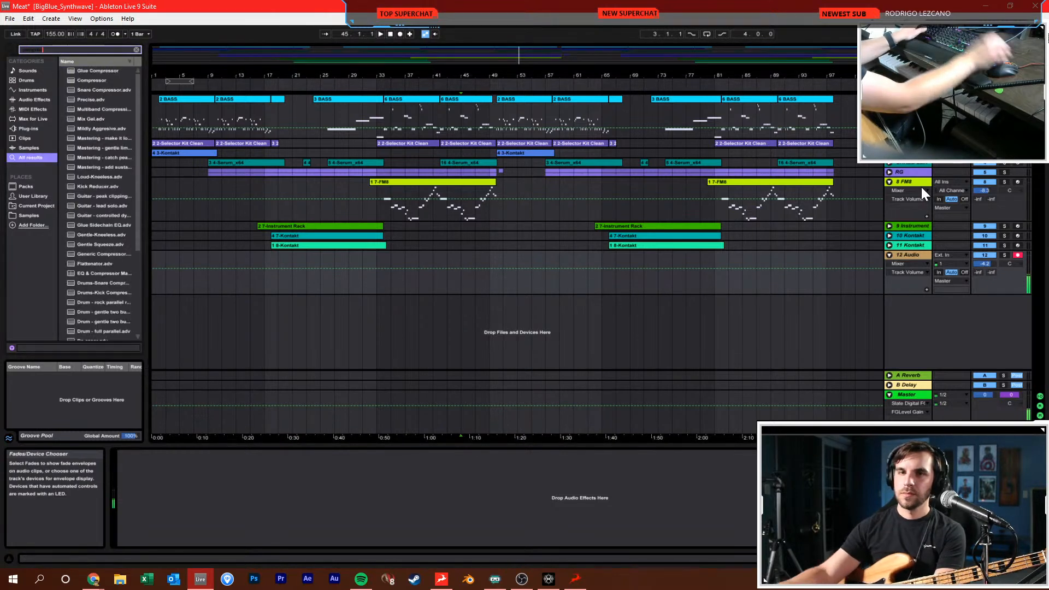
Load the Compressor onto the 12 Audio track and lower that track's volume to -6.1 dB
{"action": "left_click", "coordinate": [110, 80]}
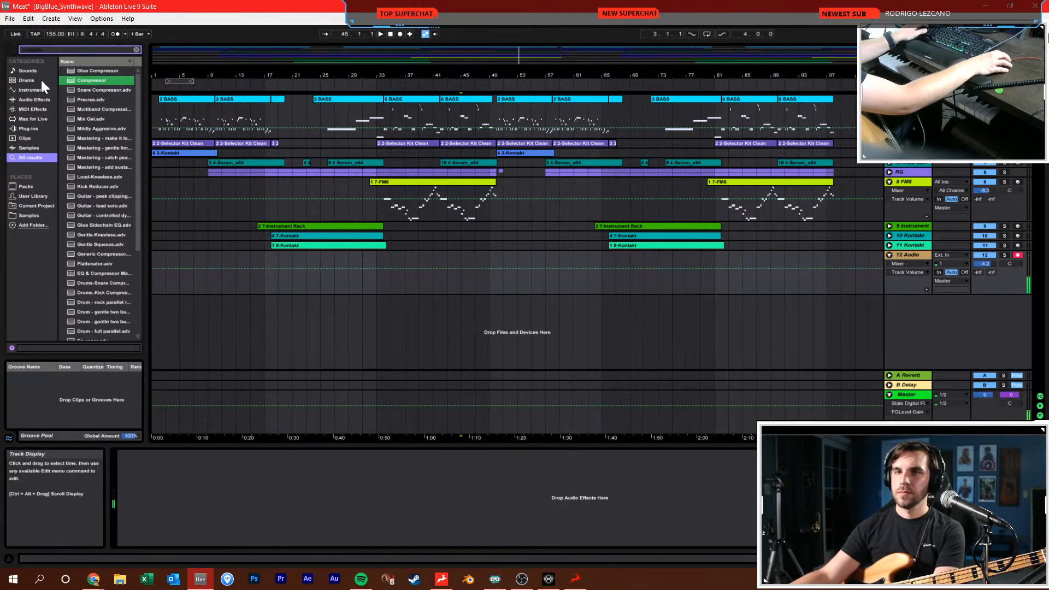
{"action": "left_click_drag", "start_coordinate": [77, 80], "coordinate": [423, 291]}
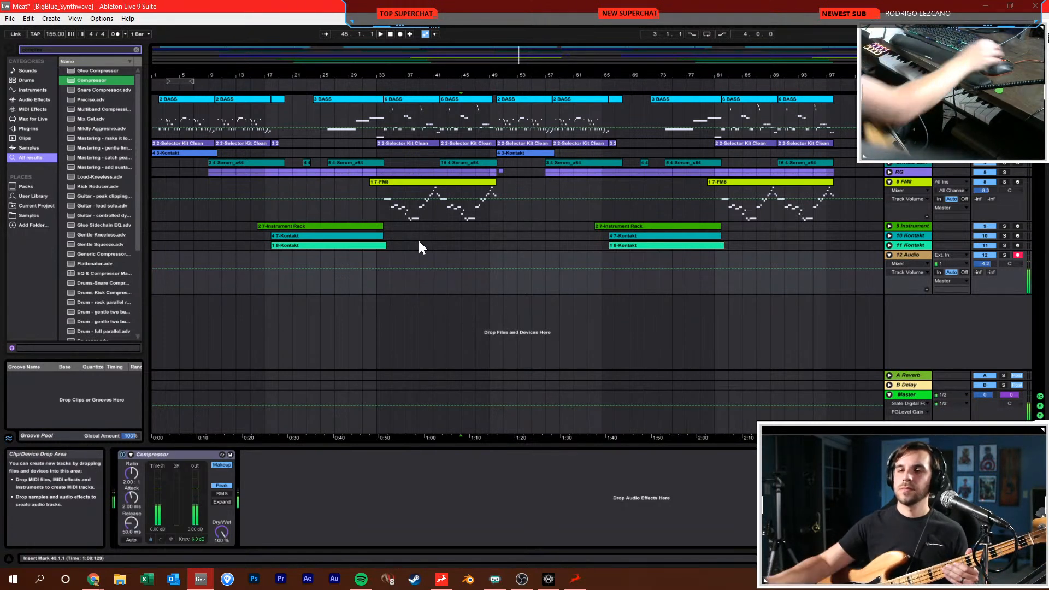
{"action": "left_click_drag", "start_coordinate": [984, 263], "coordinate": [984, 273]}
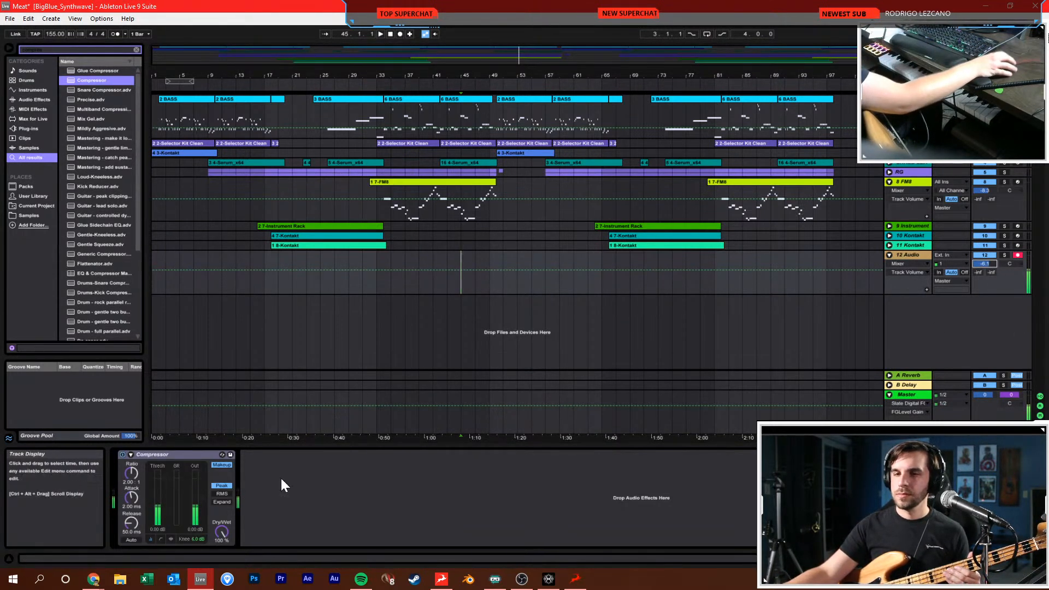
Resume the "Sonic 3 Music: Final Boss" video in the browser and lower the 12 Audio track's volume in Ableton Live to about -10.8 dB
{"action": "left_click", "coordinate": [93, 578]}
{"action": "left_click", "coordinate": [435, 531]}
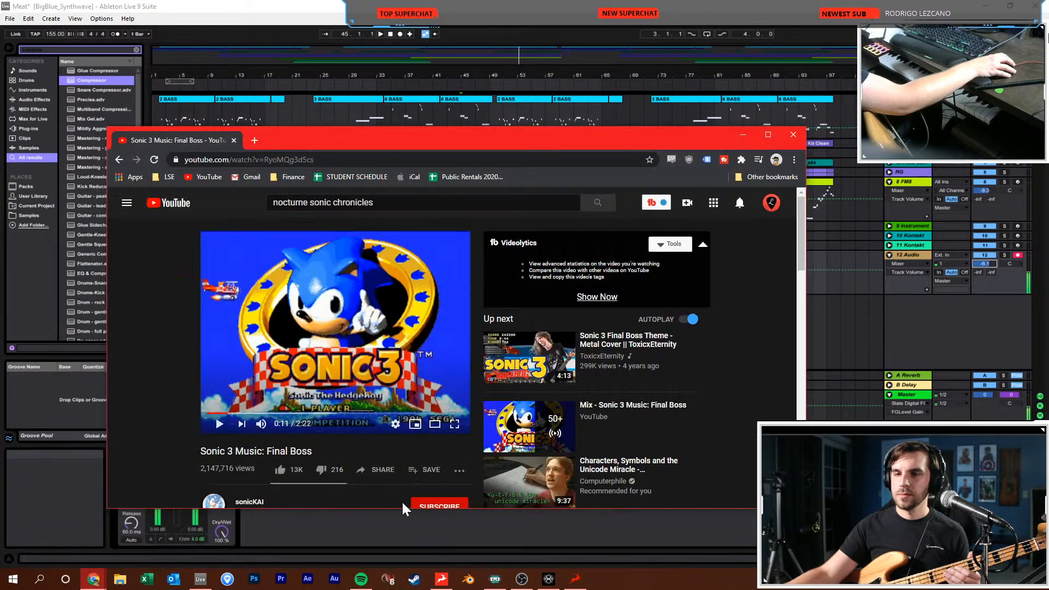
{"action": "left_click", "coordinate": [217, 425]}
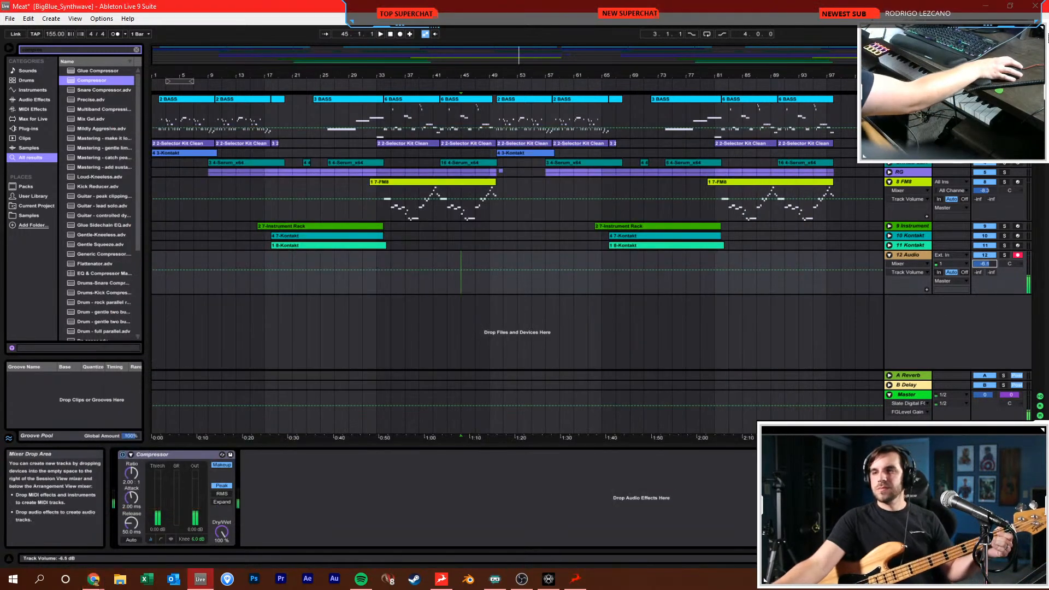
{"action": "left_click", "coordinate": [977, 264]}
{"action": "left_click_drag", "start_coordinate": [977, 264], "coordinate": [978, 270]}
{"action": "key", "text": "alt+Tab"}
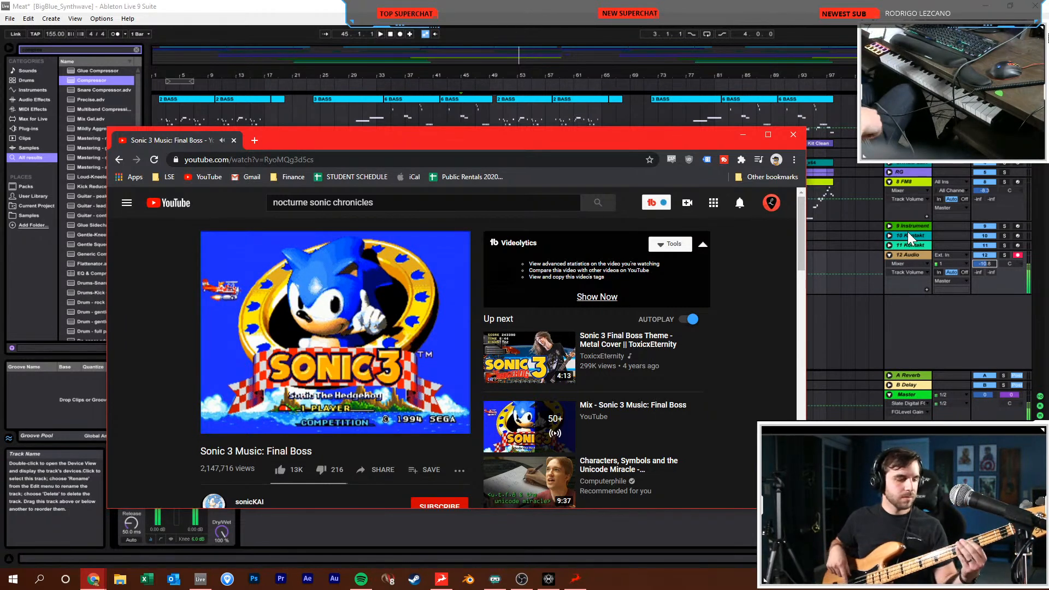
Pause the Final Boss video, replay it from 0:00 for a bass play-along, and pause it again
{"action": "key", "text": "space"}
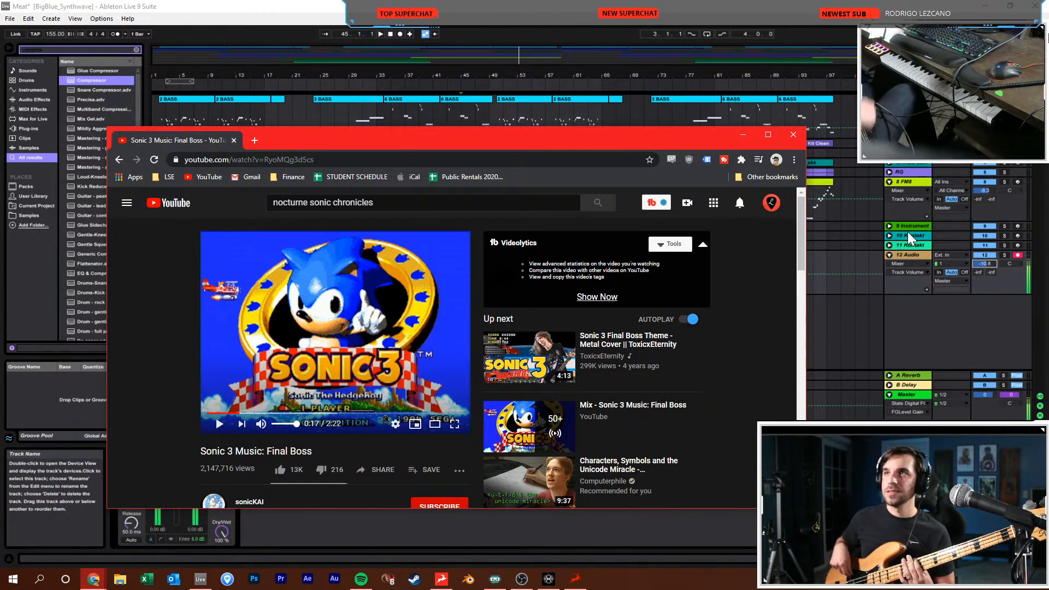
{"action": "left_click", "coordinate": [206, 413]}
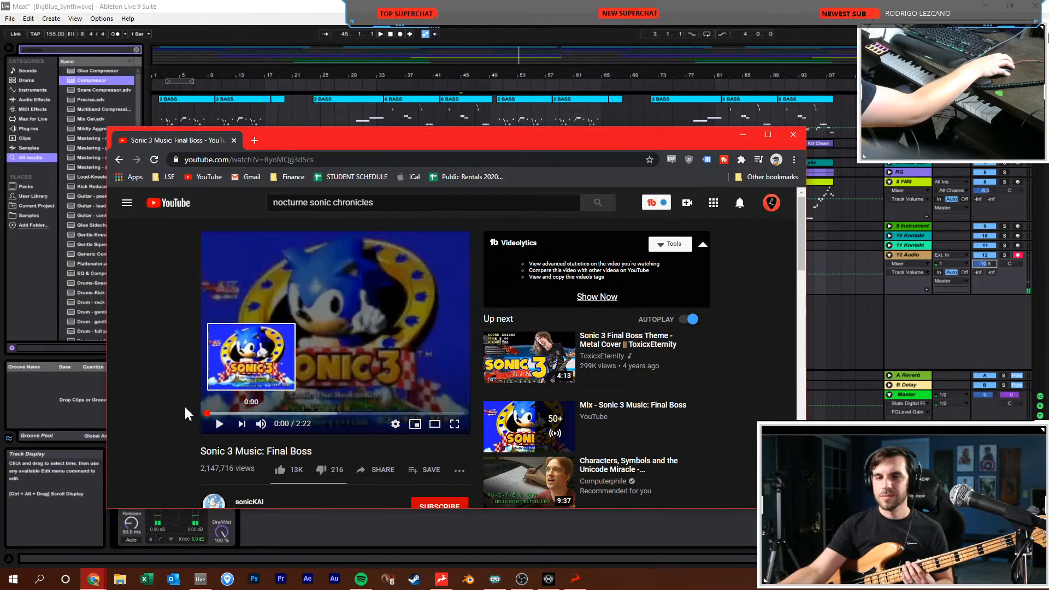
{"action": "left_click", "coordinate": [229, 352]}
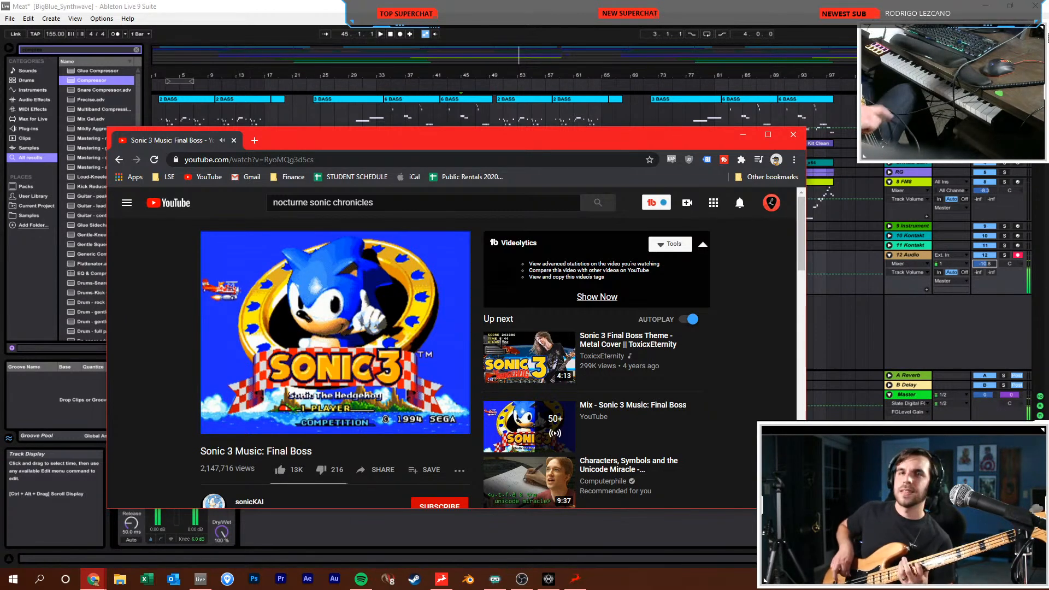
{"action": "key", "text": "space"}
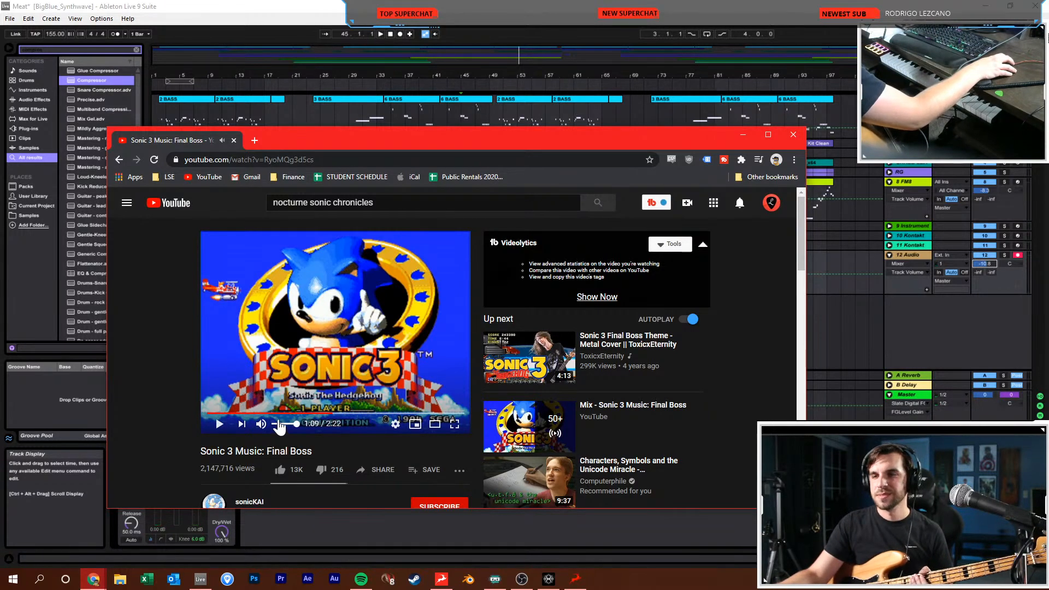
Search YouTube for "sonic 3 doomsday zone"
{"action": "left_click", "coordinate": [378, 203]}
{"action": "key", "text": "ctrl+a"}
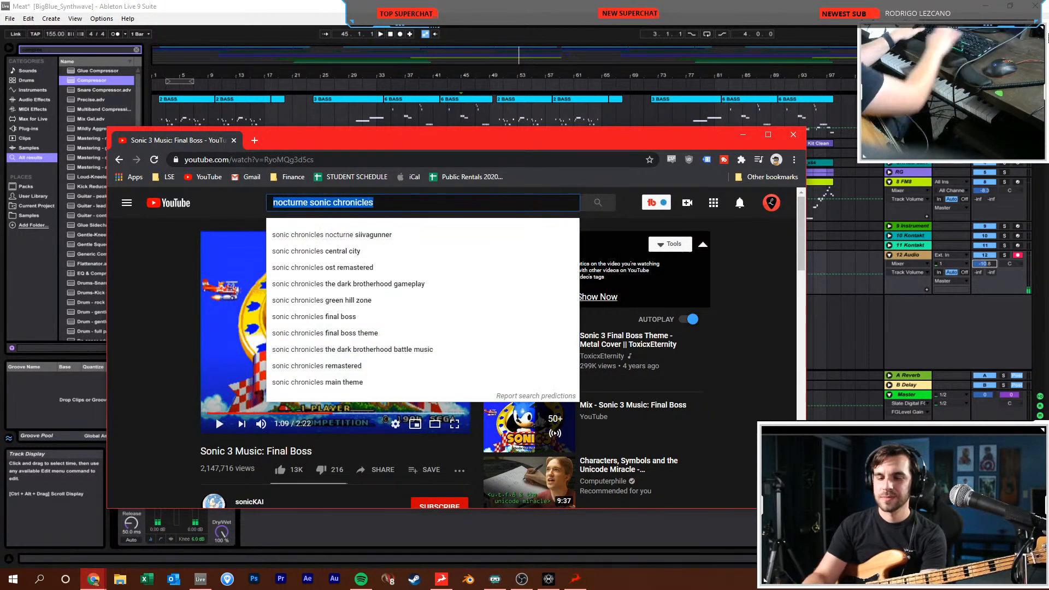
{"action": "type", "text": "sonic 3 doom"}
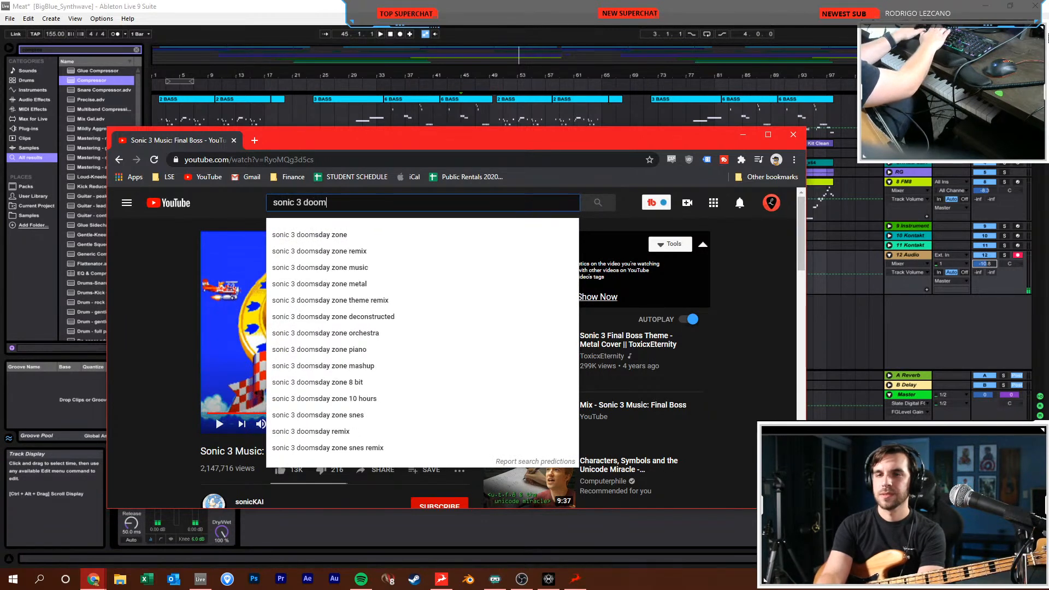
{"action": "key", "text": "Down"}
{"action": "key", "text": "Return"}
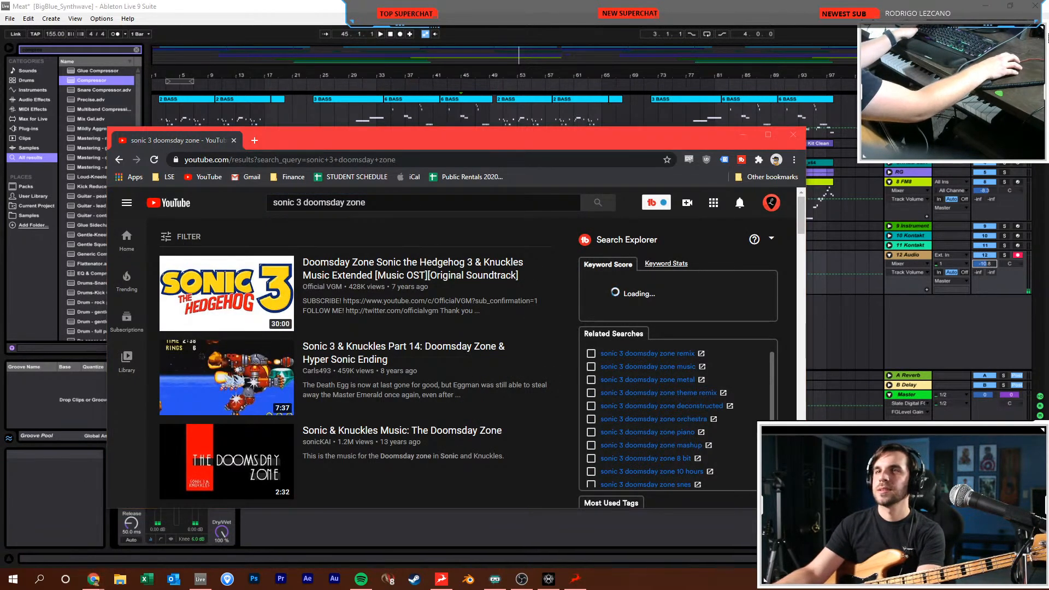
Switch to Ableton Live and lower the 12 Audio track's volume to about -16.6 dB
{"action": "key", "text": "alt+Tab"}
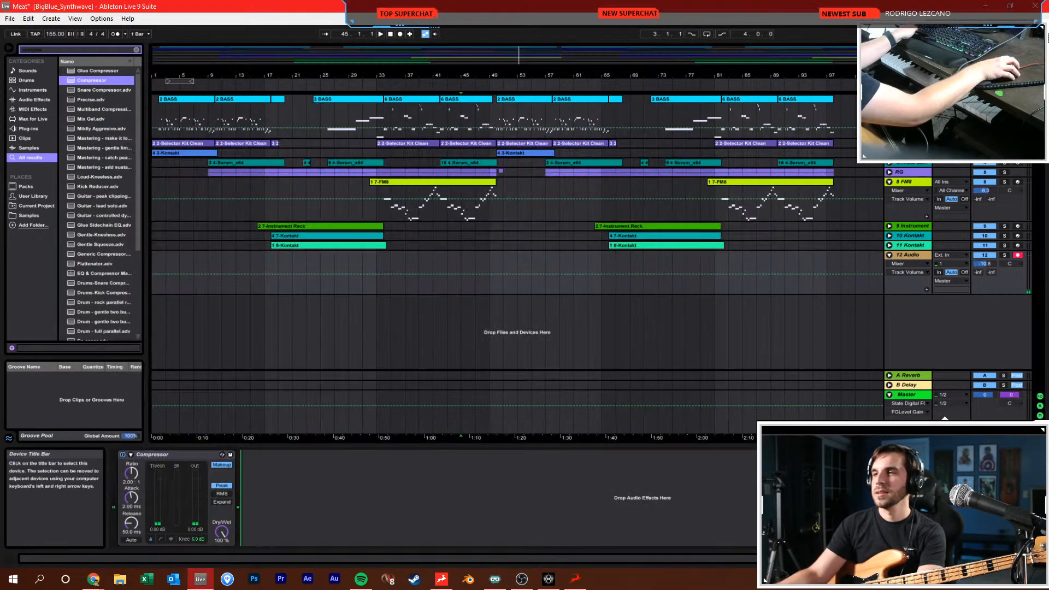
{"action": "left_click_drag", "start_coordinate": [985, 264], "coordinate": [985, 306]}
{"action": "key", "text": "alt+Tab"}
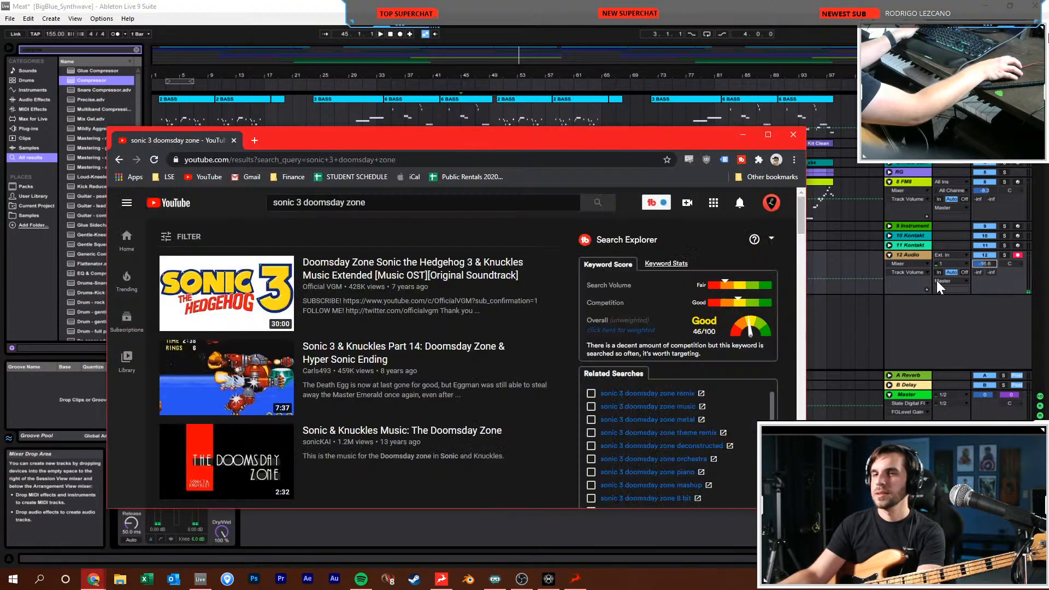
{"action": "left_click", "coordinate": [882, 314]}
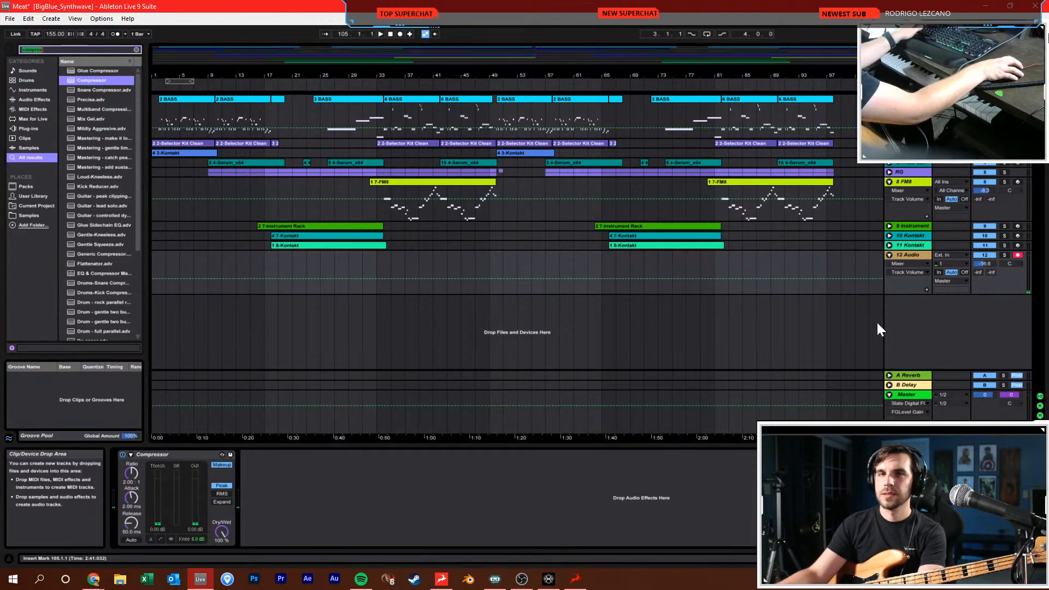
{"action": "left_click", "coordinate": [826, 315]}
Switch back to the browser and play the first Doomsday Zone result for a bass play-along, pausing it at the end
{"action": "key", "text": "alt+Tab"}
{"action": "left_click", "coordinate": [240, 316]}
{"action": "left_click", "coordinate": [234, 368]}
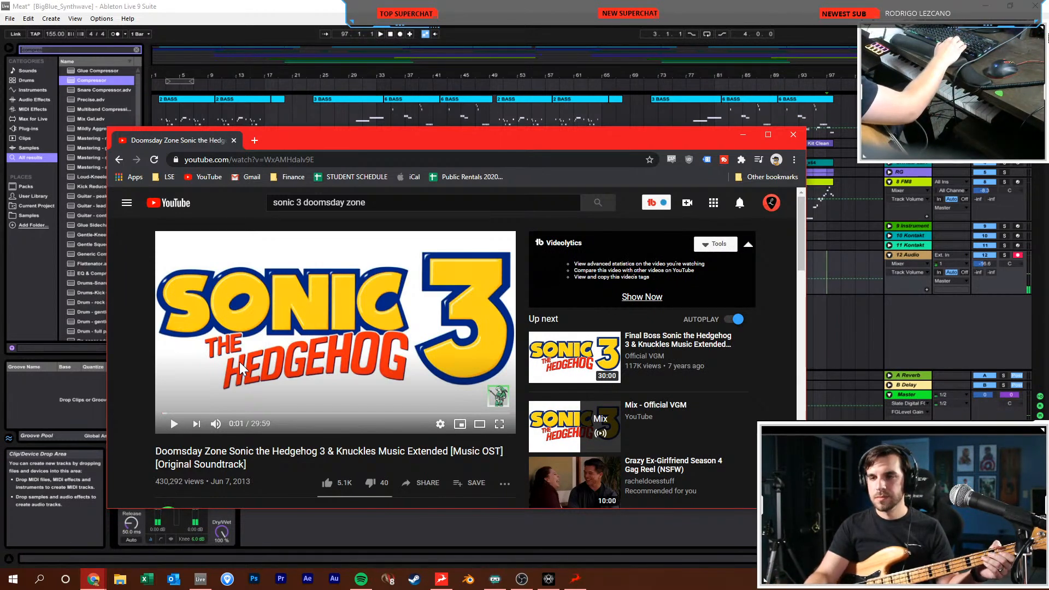
{"action": "left_click", "coordinate": [239, 362]}
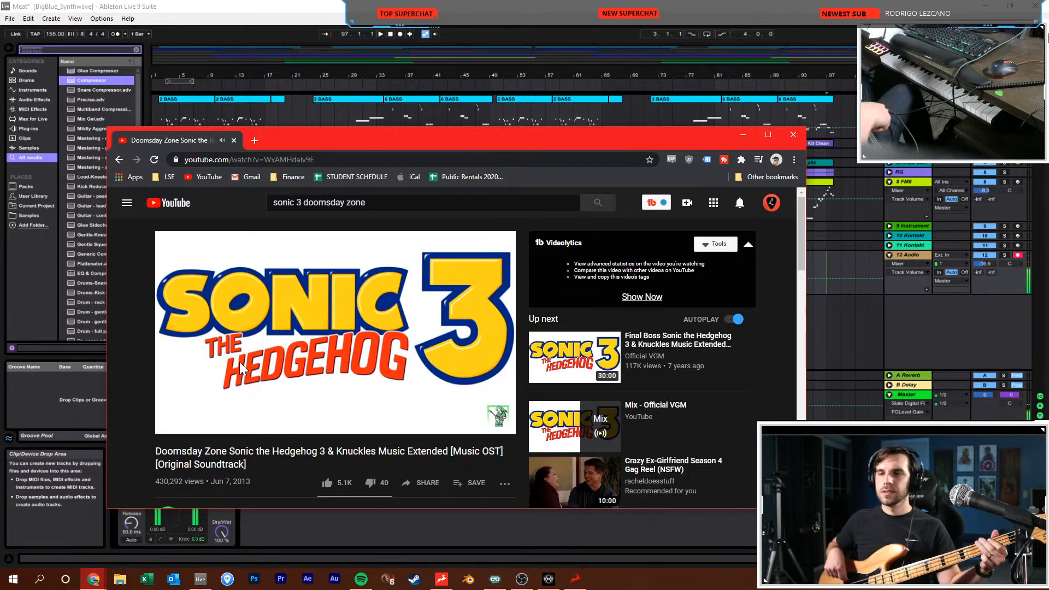
{"action": "left_click", "coordinate": [239, 362]}
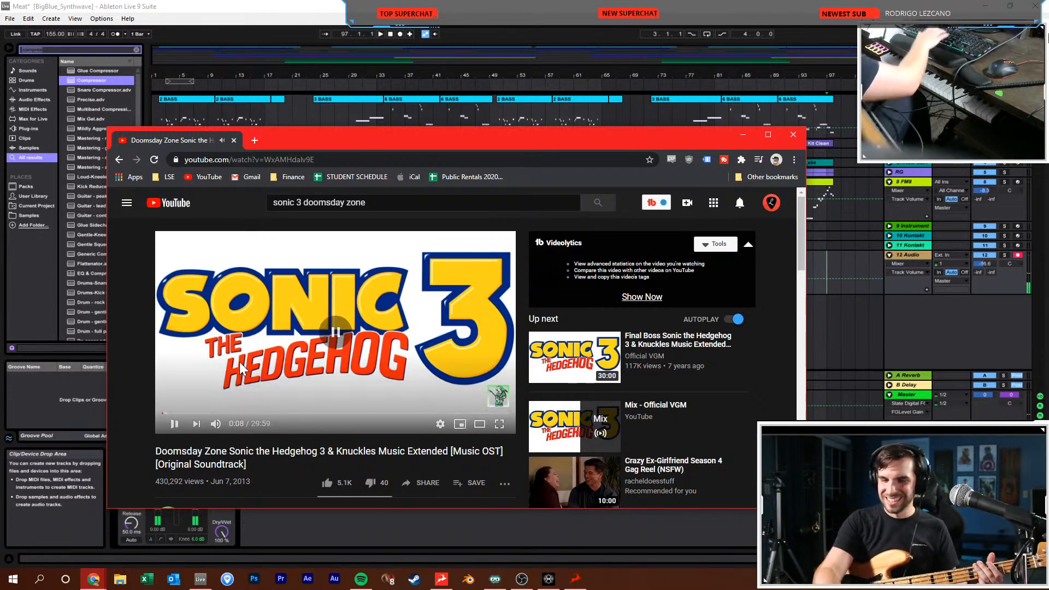
Search YouTube for "resident evil director's cut basement theme" and listen to the DualShock OST Mansion Basement result
{"action": "key", "text": "slash"}
{"action": "key", "text": "ctrl+a"}
{"action": "type", "text": "red"}
{"action": "key", "text": "BackSpace"}
{"action": "type", "text": "si"}
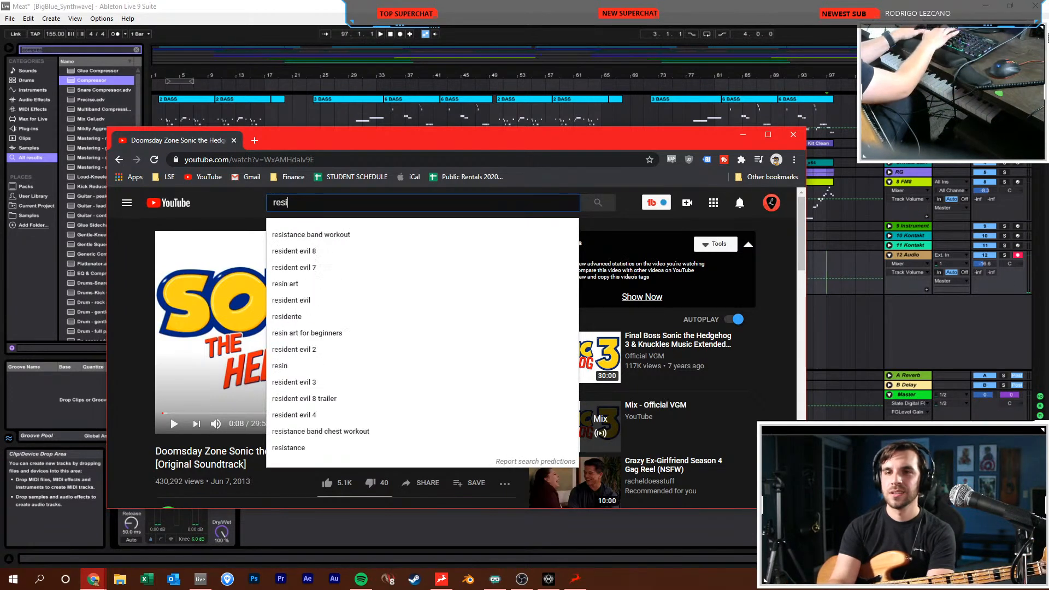
{"action": "type", "text": "dent evil director's cut base"}
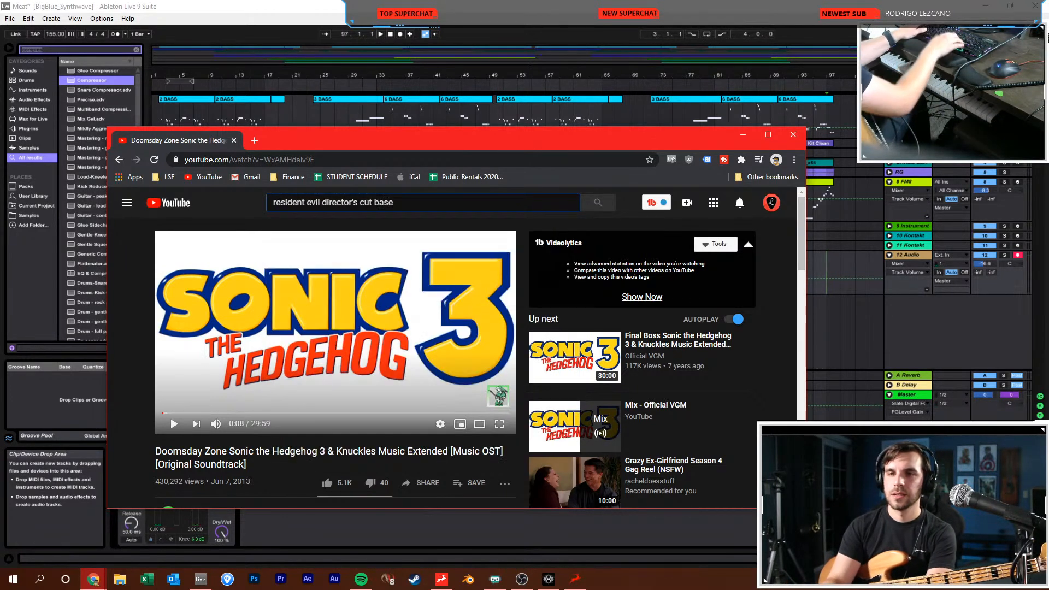
{"action": "type", "text": "ment theme"}
{"action": "key", "text": "Return"}
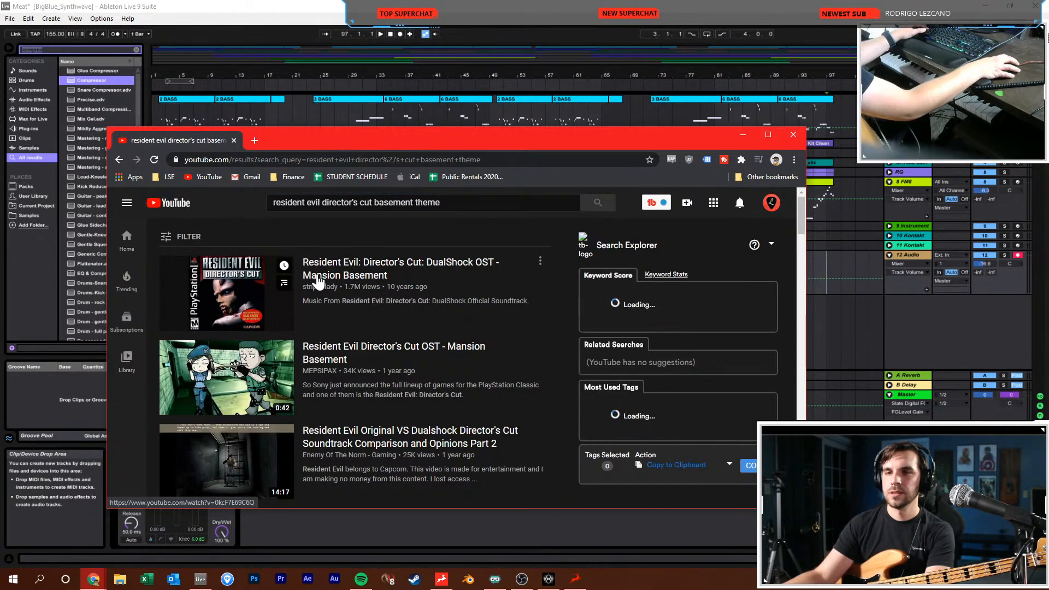
{"action": "left_click", "coordinate": [227, 295]}
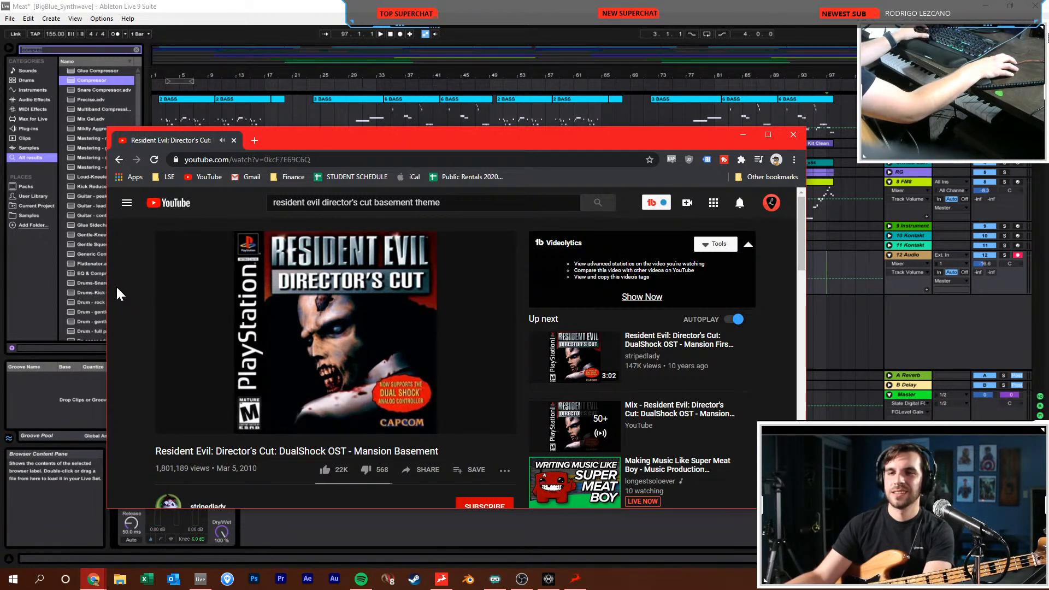
Add "tee lopes" to the Resident Evil basement theme search and run it
{"action": "mouse_move", "coordinate": [440, 202]}
{"action": "left_mouse_down"}
{"action": "mouse_move", "coordinate": [280, 202]}
{"action": "mouse_move", "coordinate": [441, 202]}
{"action": "left_mouse_up"}
{"action": "type", "text": "tee lopes"}
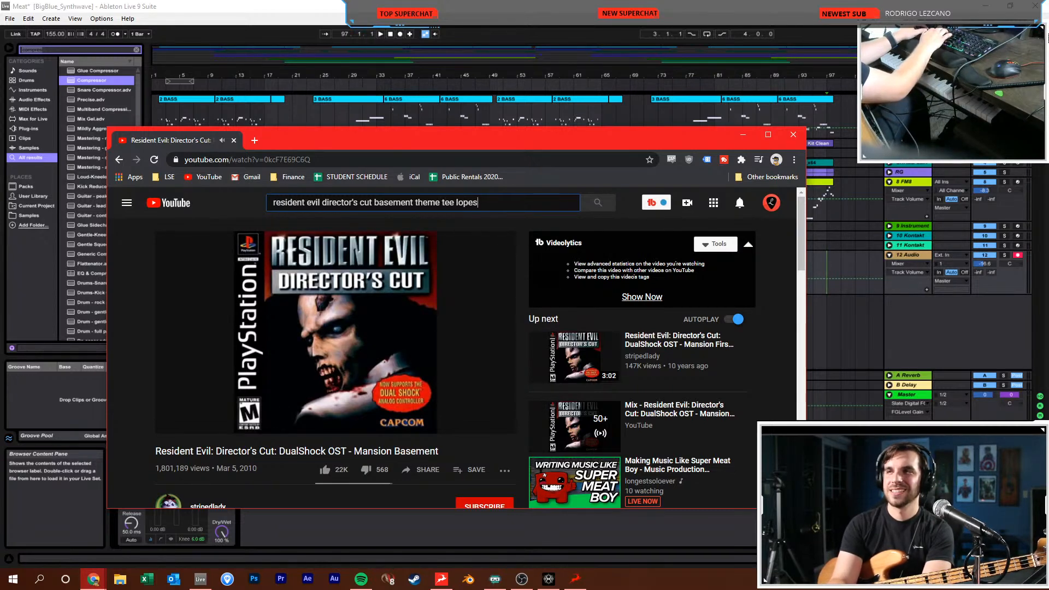
{"action": "key", "text": "Return"}
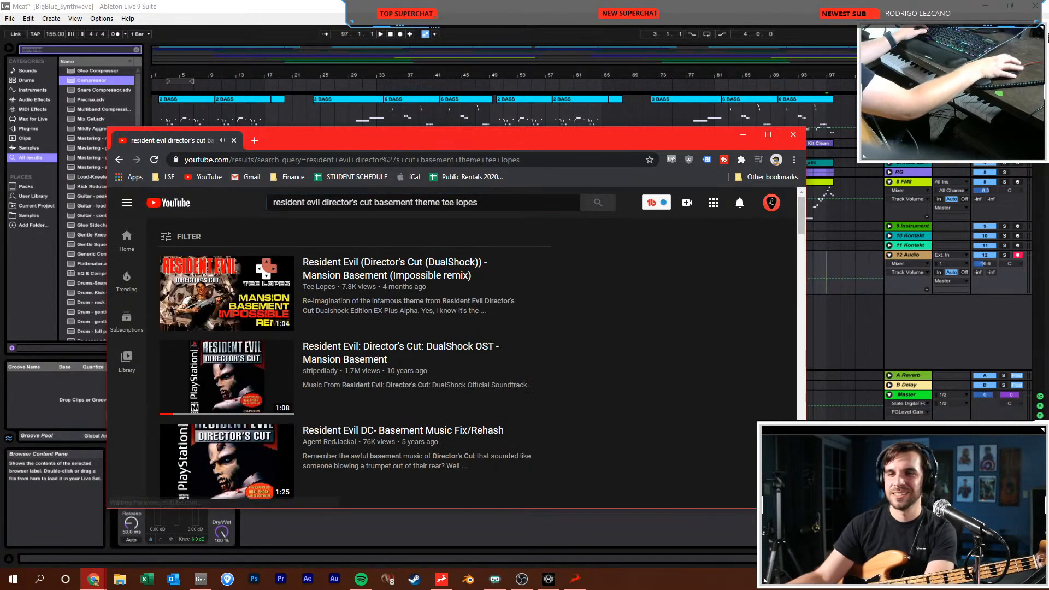
Listen to the "Mansion Basement (Impossible remix)" video, close its banner ad and pause playback
{"action": "left_click", "coordinate": [208, 295]}
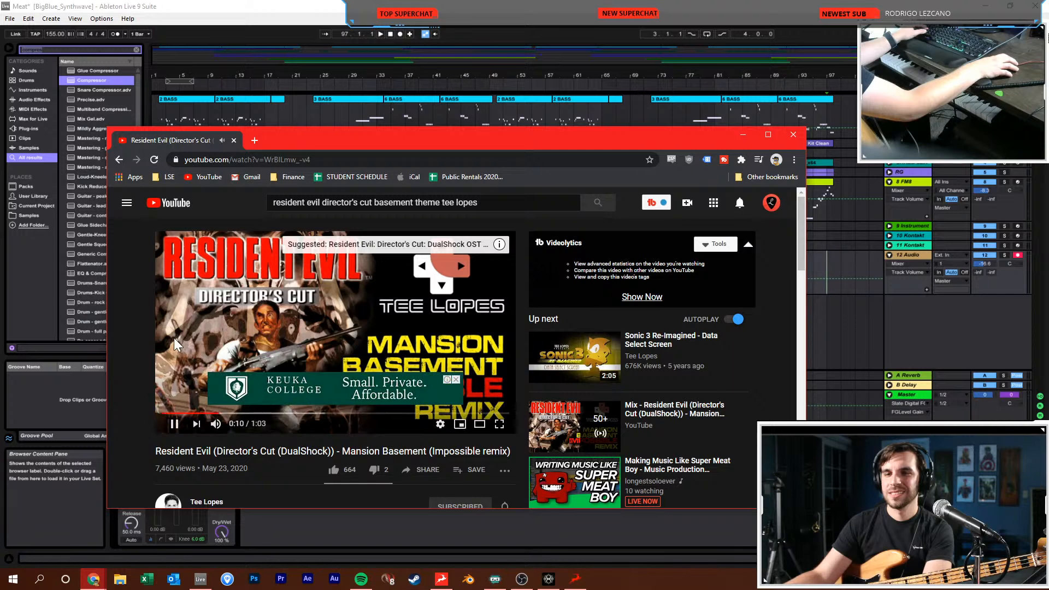
{"action": "left_click", "coordinate": [454, 379]}
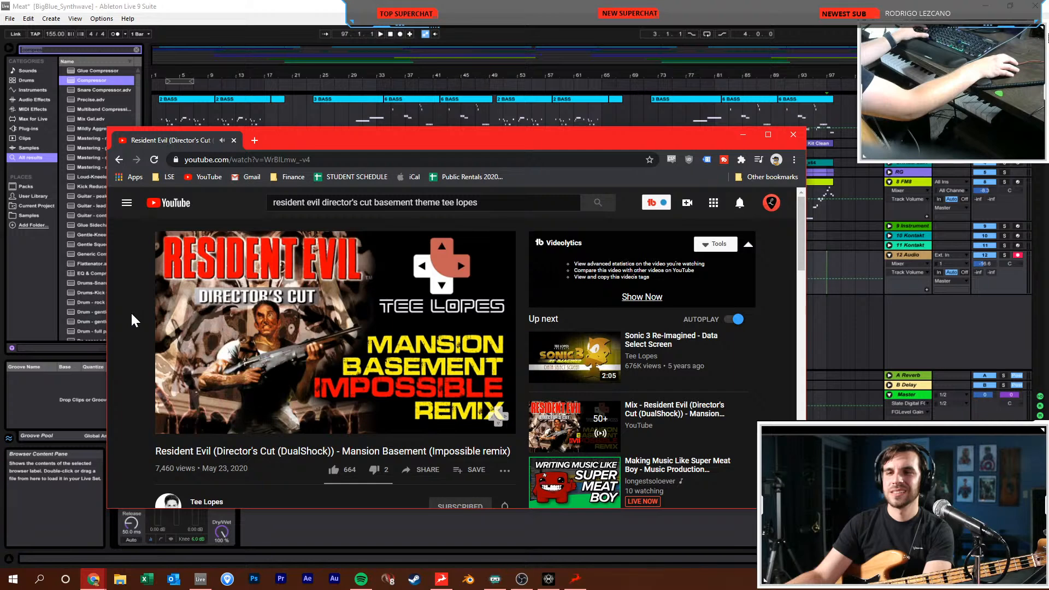
{"action": "left_click", "coordinate": [188, 320]}
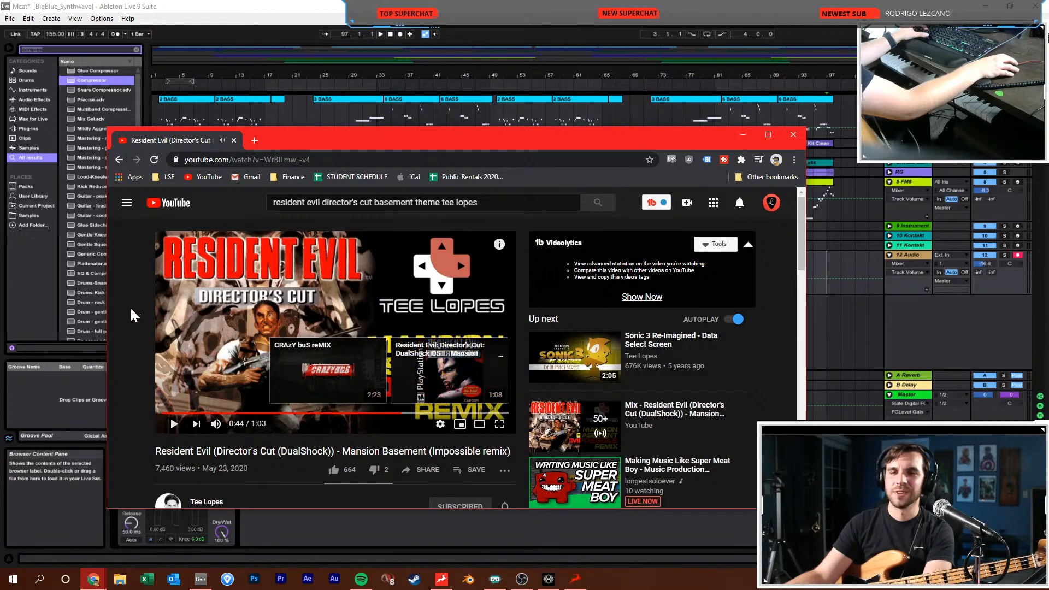
Switch to Ableton Live and return the song position to 1.1.1
{"action": "key", "text": "alt+Tab"}
{"action": "left_click", "coordinate": [319, 267]}
{"action": "left_click", "coordinate": [391, 35]}
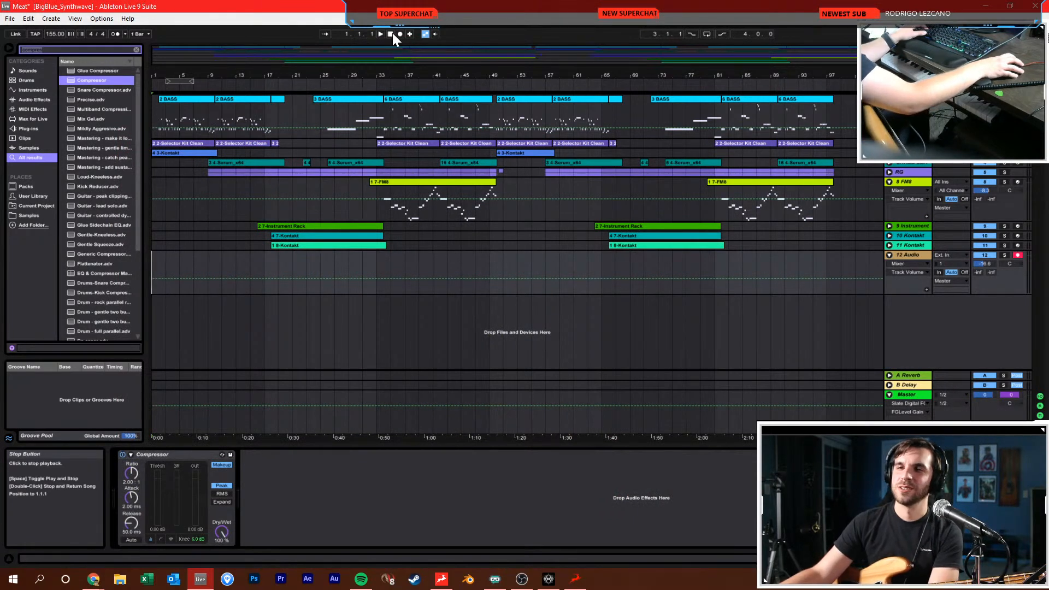
{"action": "left_click_drag", "start_coordinate": [348, 74], "coordinate": [347, 70]}
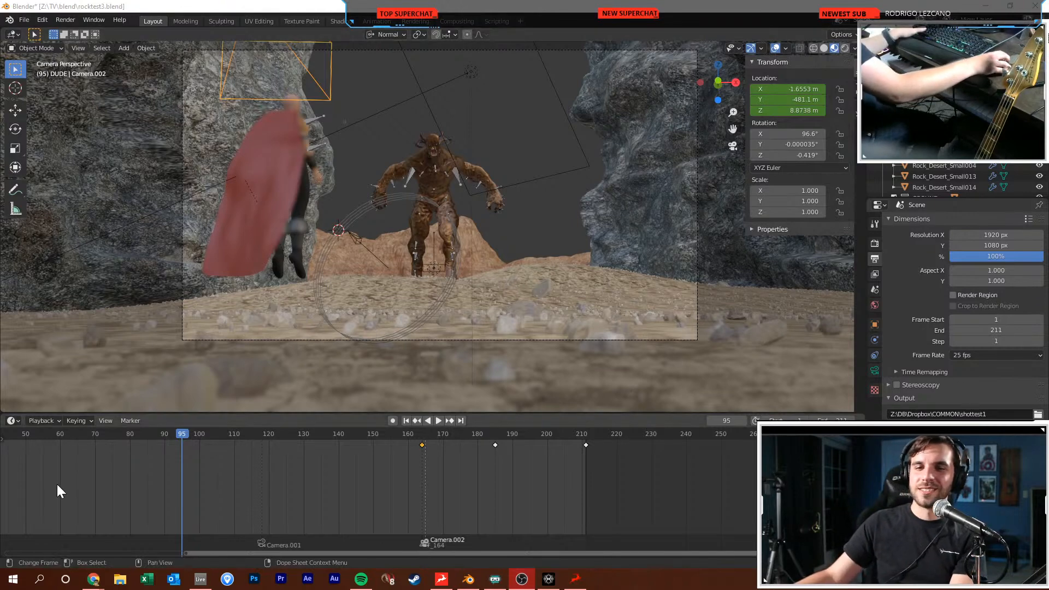
Switch to Blender and preview the camera shot at frames 17 and 49 with Rendered viewport shading
{"action": "left_click_drag", "start_coordinate": [244, 555], "coordinate": [86, 543]}
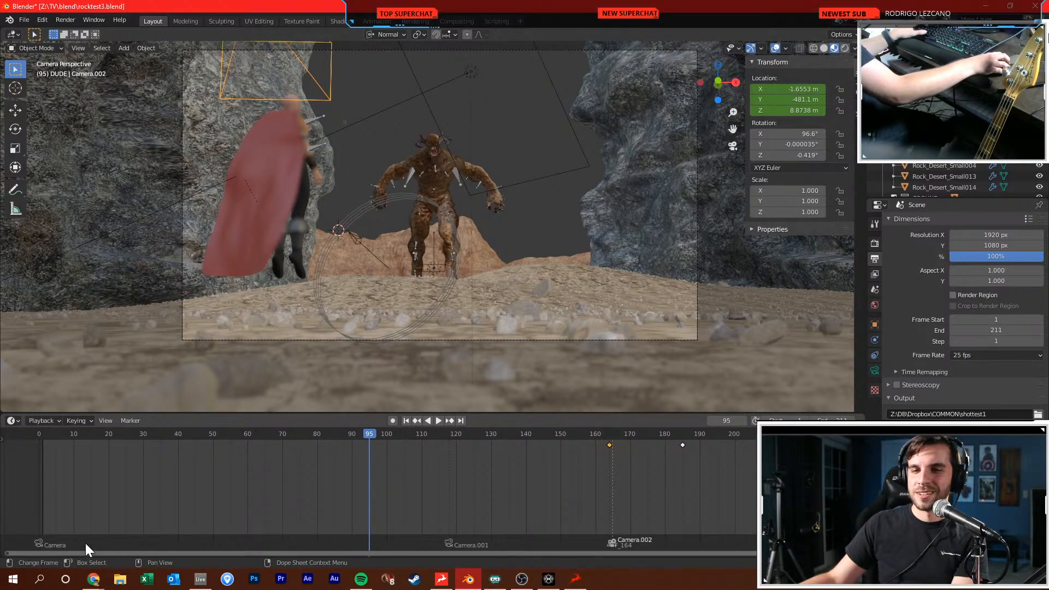
{"action": "left_click", "coordinate": [98, 435]}
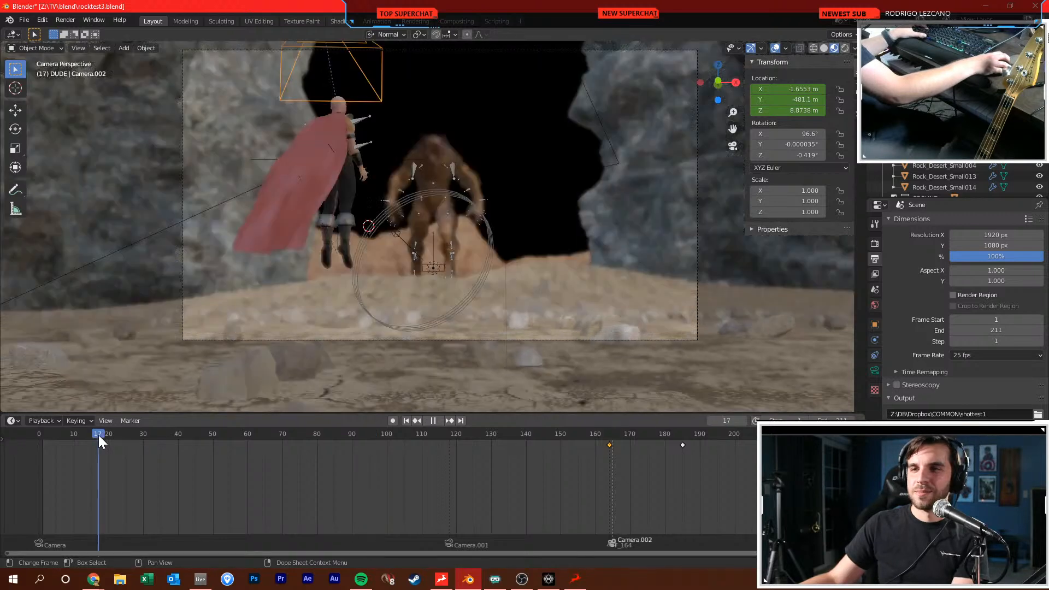
{"action": "key", "text": "z"}
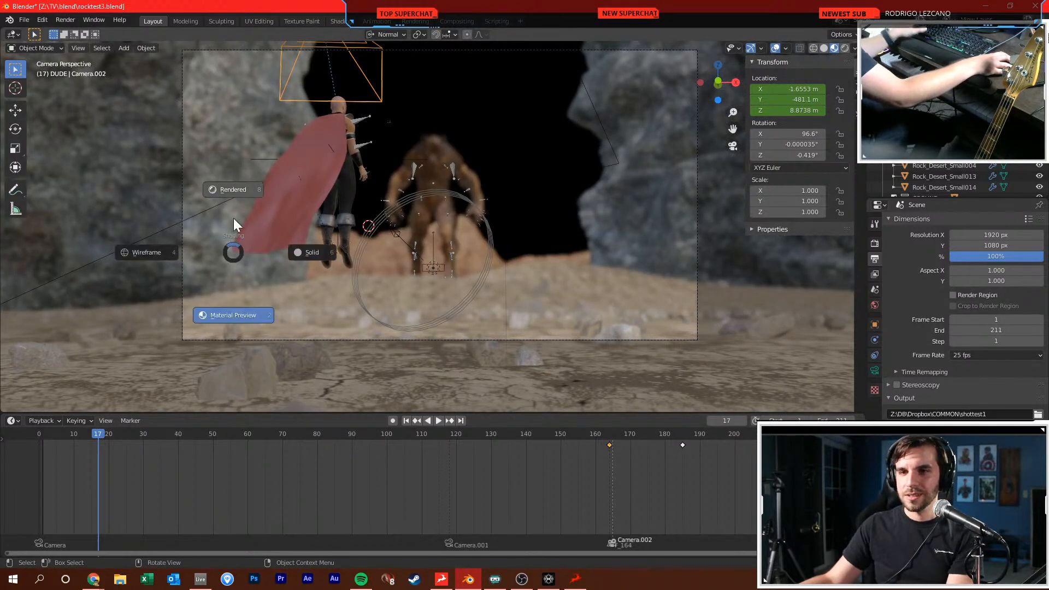
{"action": "left_click", "coordinate": [226, 189]}
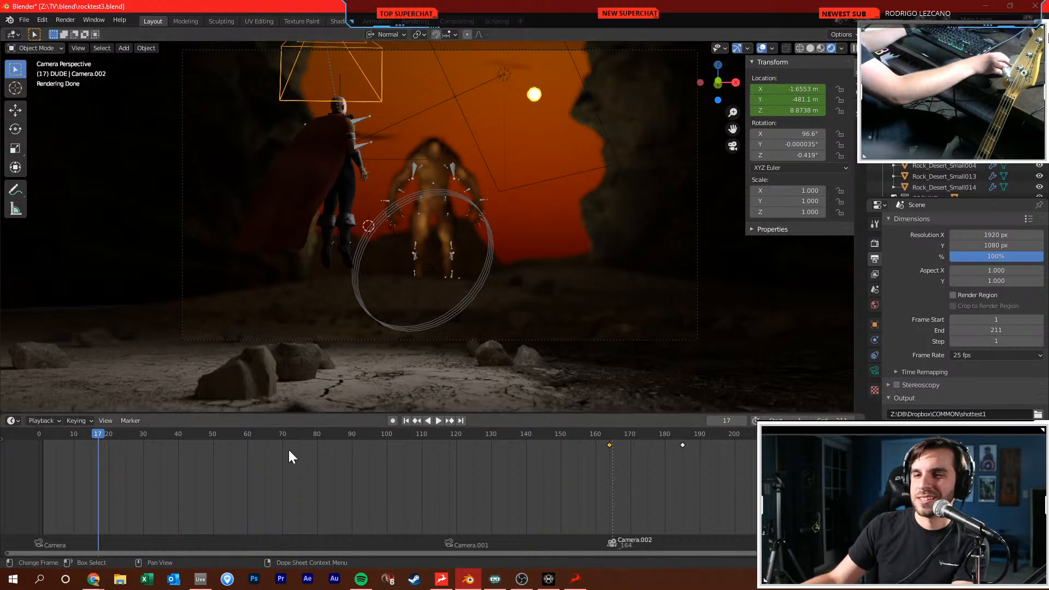
{"action": "left_click", "coordinate": [210, 435]}
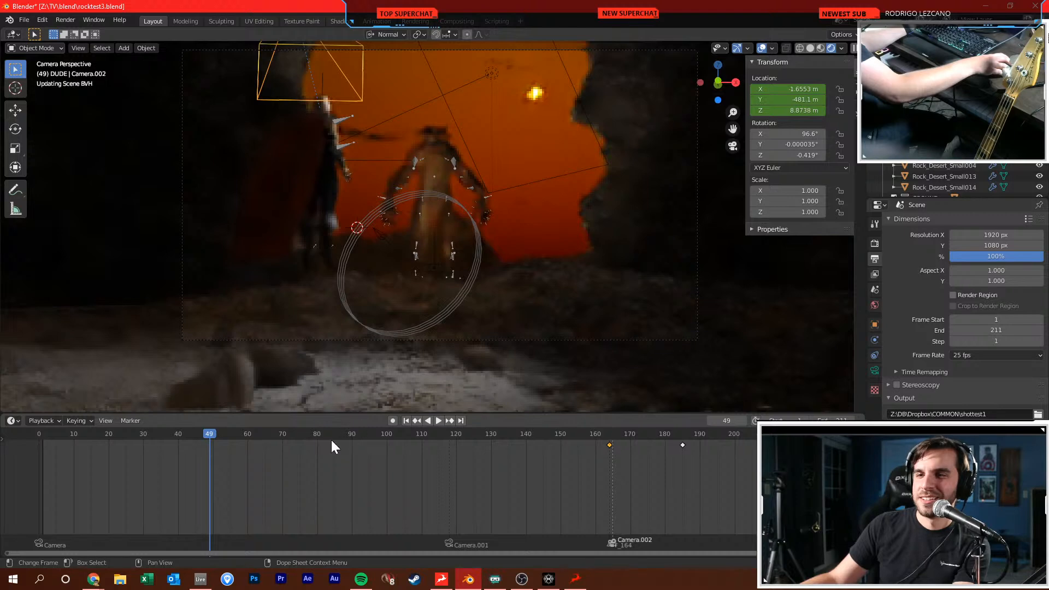
Preview the camera shot at frame 190, and examine the canyon set from outside the camera in Solid viewport shading
{"action": "left_click_drag", "start_coordinate": [334, 437], "coordinate": [699, 435]}
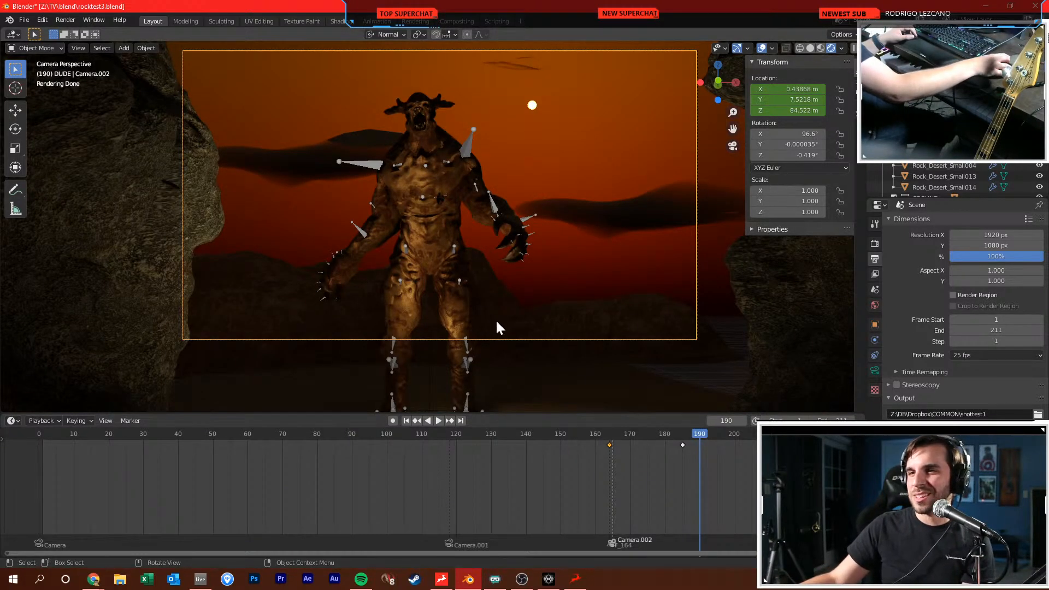
{"action": "key", "text": "z"}
{"action": "left_click", "coordinate": [532, 314]}
{"action": "left_click_drag", "start_coordinate": [409, 294], "coordinate": [611, 233]}
{"action": "scroll", "coordinate": [322, 317], "scroll_direction": "down", "scroll_amount": 5}
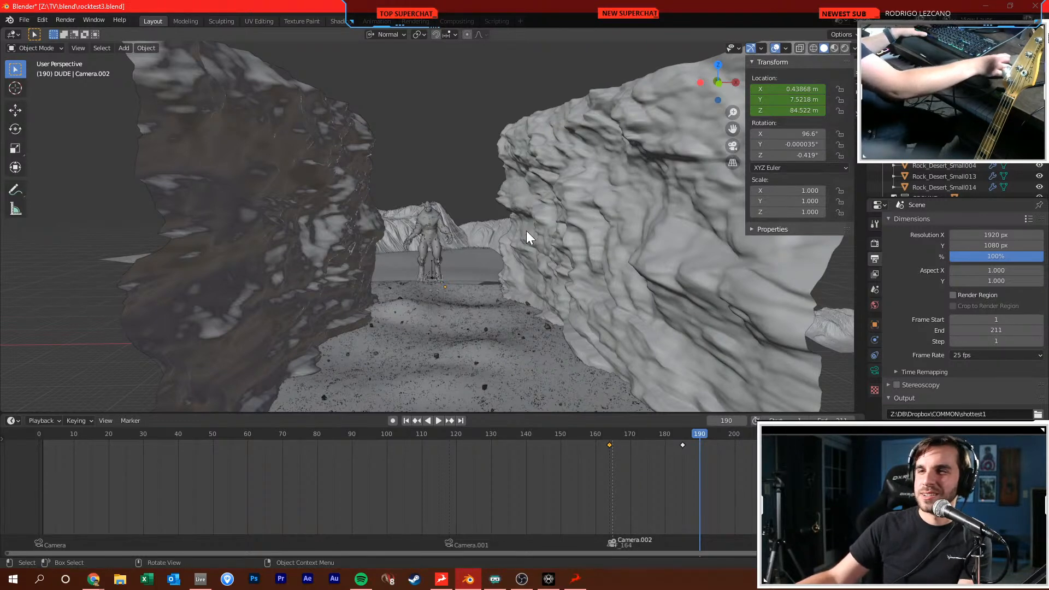
{"action": "left_click_drag", "start_coordinate": [497, 307], "coordinate": [484, 310]}
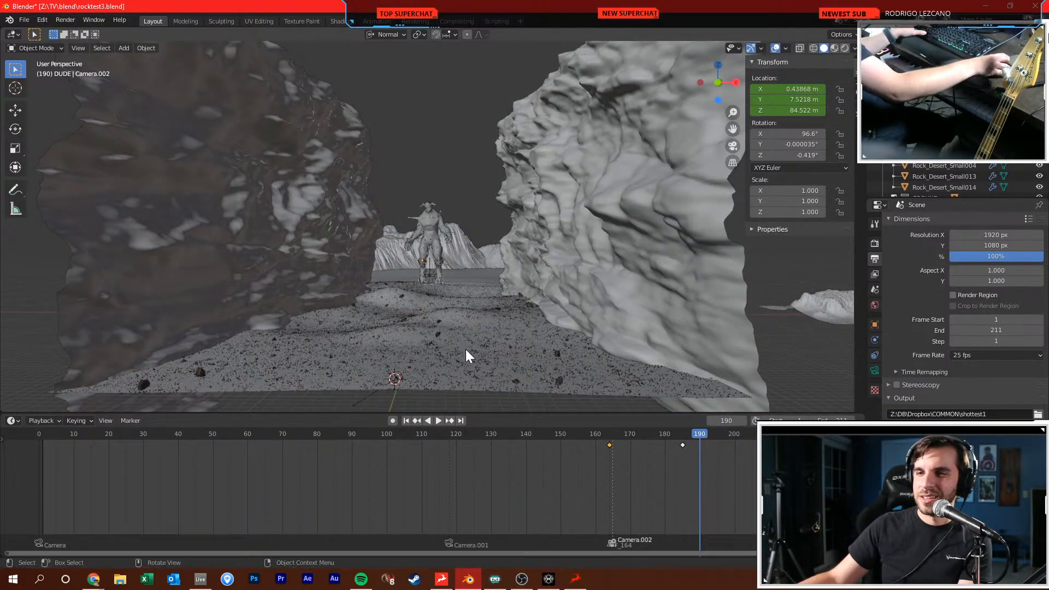
Select the ground plane beneath the horned creature and the desert mountain behind it to examine how the set is built
{"action": "left_click", "coordinate": [465, 350]}
{"action": "left_click", "coordinate": [459, 272]}
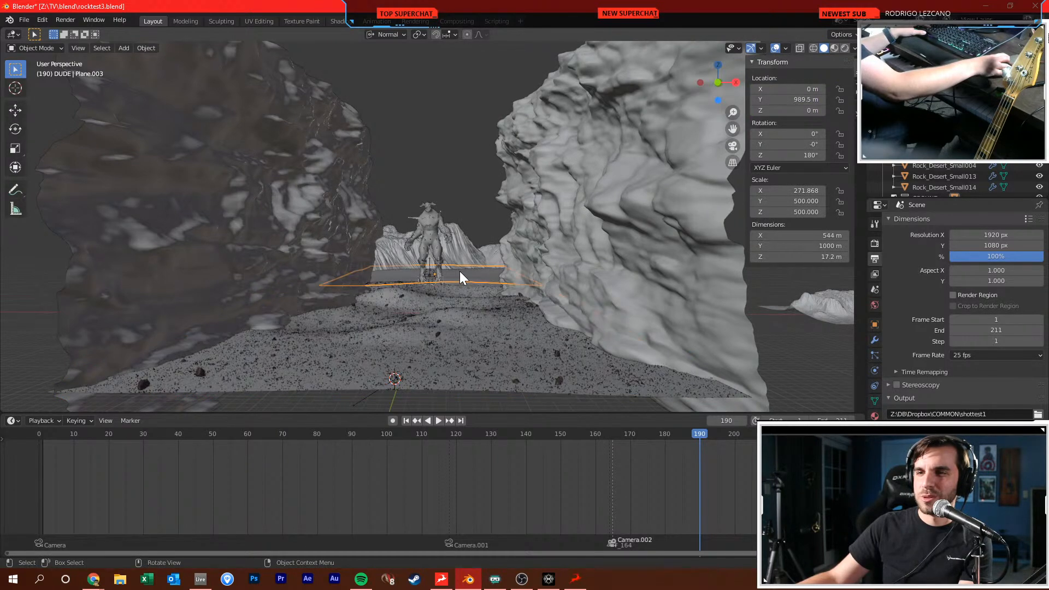
{"action": "left_click", "coordinate": [417, 398]}
{"action": "left_click", "coordinate": [405, 257]}
{"action": "left_click_drag", "start_coordinate": [490, 284], "coordinate": [370, 228]}
{"action": "scroll", "coordinate": [454, 262], "scroll_direction": "up", "scroll_amount": 3}
{"action": "scroll", "coordinate": [435, 253], "scroll_direction": "up", "scroll_amount": 3}
Return to the camera view and review the animation's shots in Solid shading at frames 172, 121, 65 and 41
{"action": "key", "text": "KP_0"}
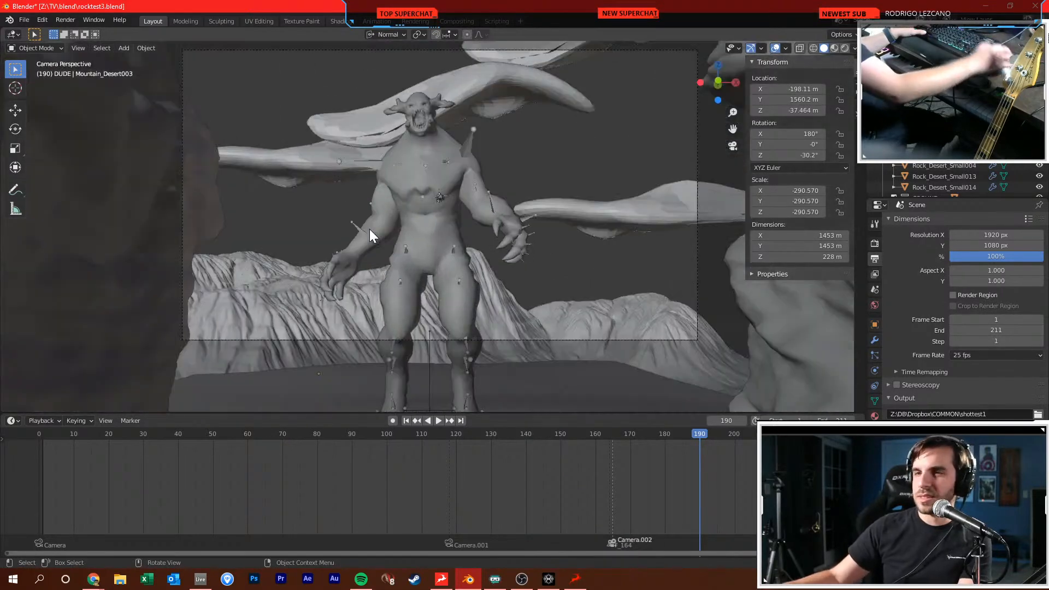
{"action": "left_click", "coordinate": [637, 433]}
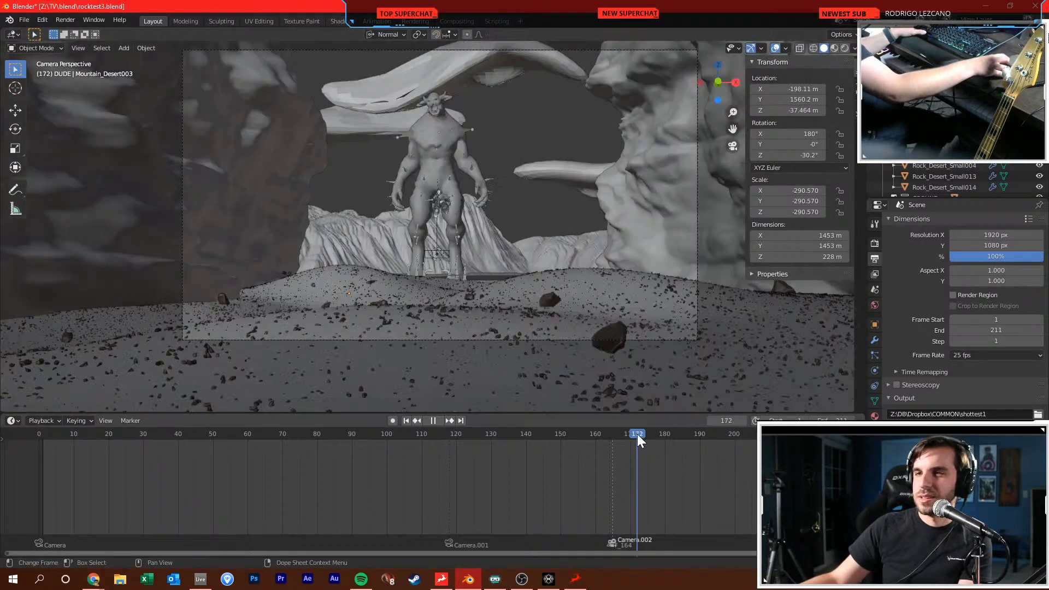
{"action": "left_click", "coordinate": [559, 429]}
{"action": "left_click", "coordinate": [460, 432]}
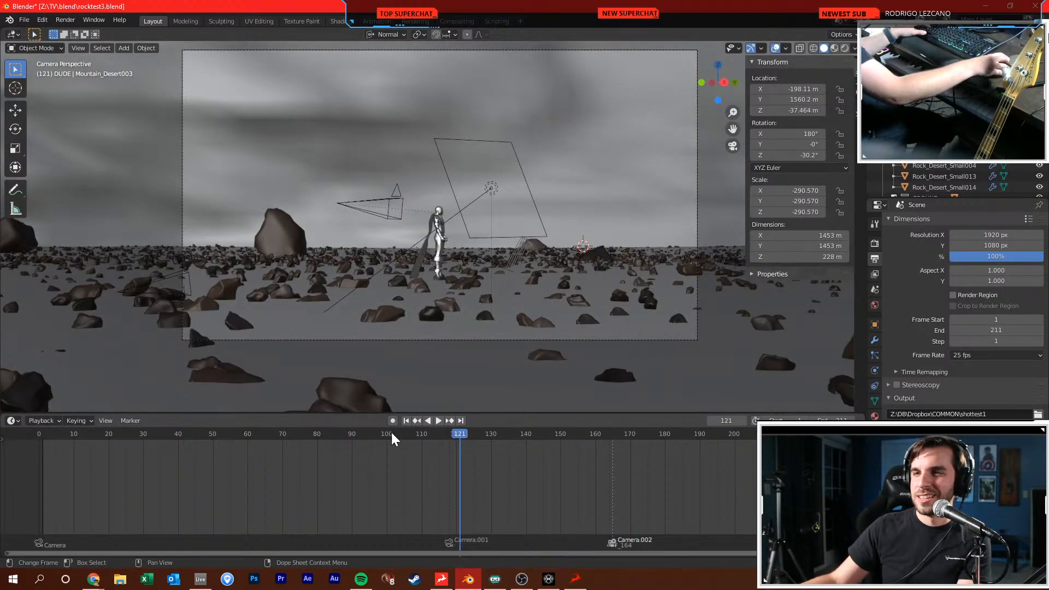
{"action": "left_click", "coordinate": [389, 431]}
{"action": "left_click", "coordinate": [266, 435]}
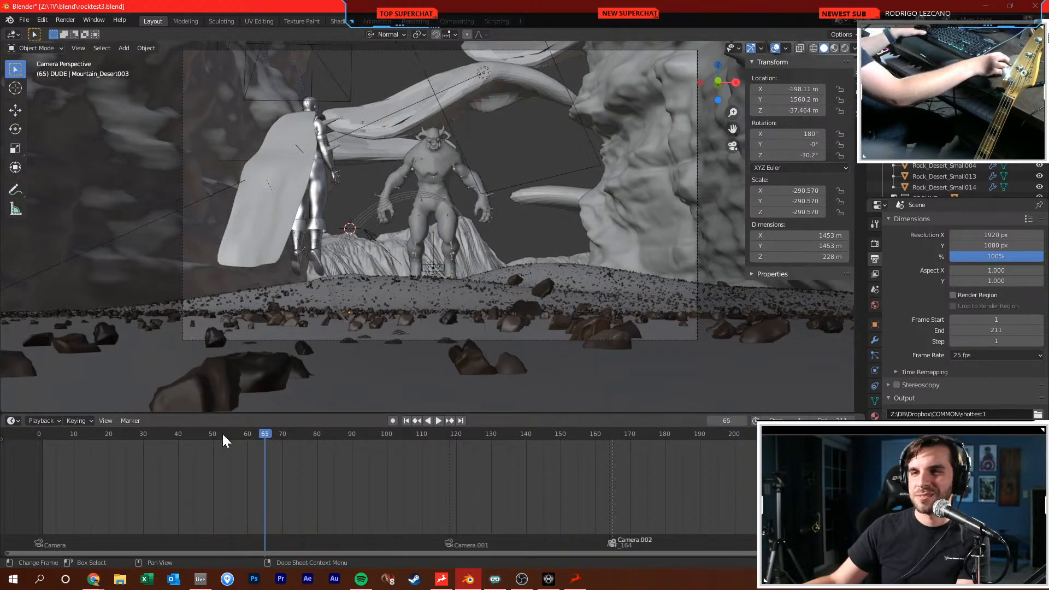
{"action": "left_click", "coordinate": [183, 437]}
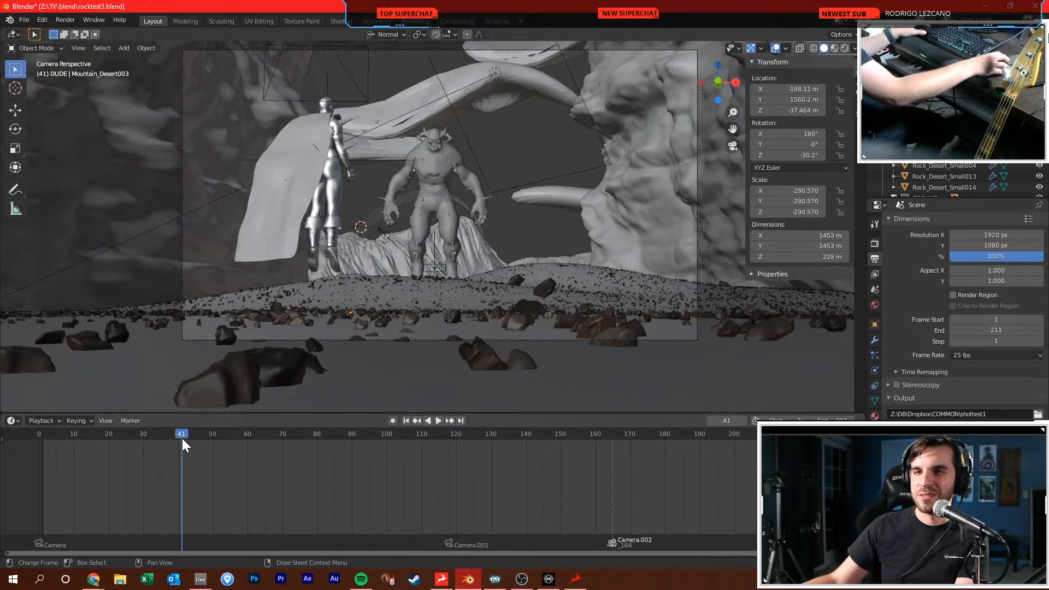
Preview the camera shot at frame 31 with Rendered viewport shading
{"action": "left_click", "coordinate": [146, 439]}
{"action": "key", "text": "z"}
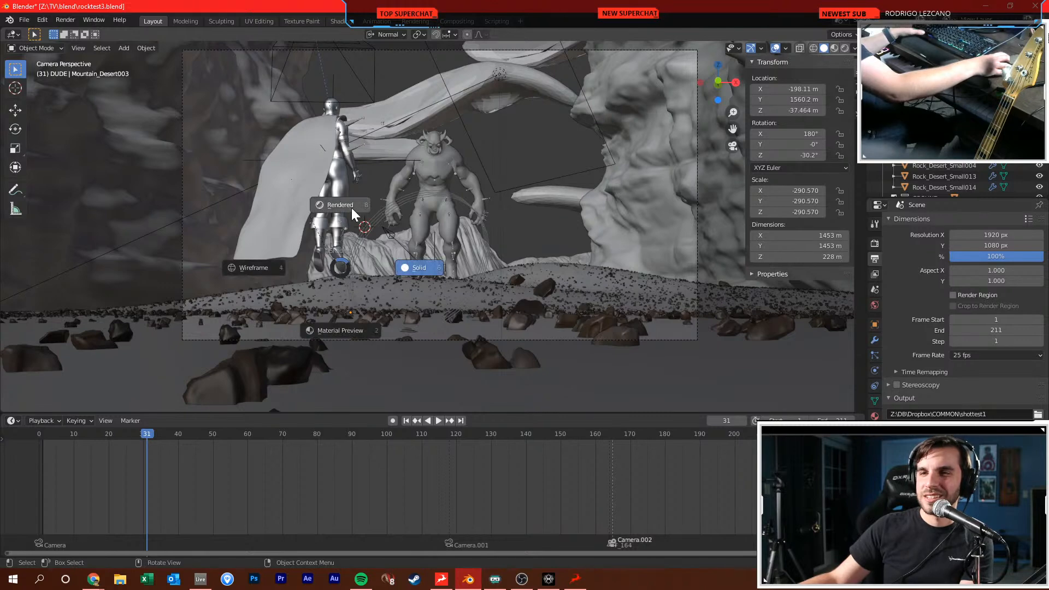
{"action": "left_click", "coordinate": [351, 208]}
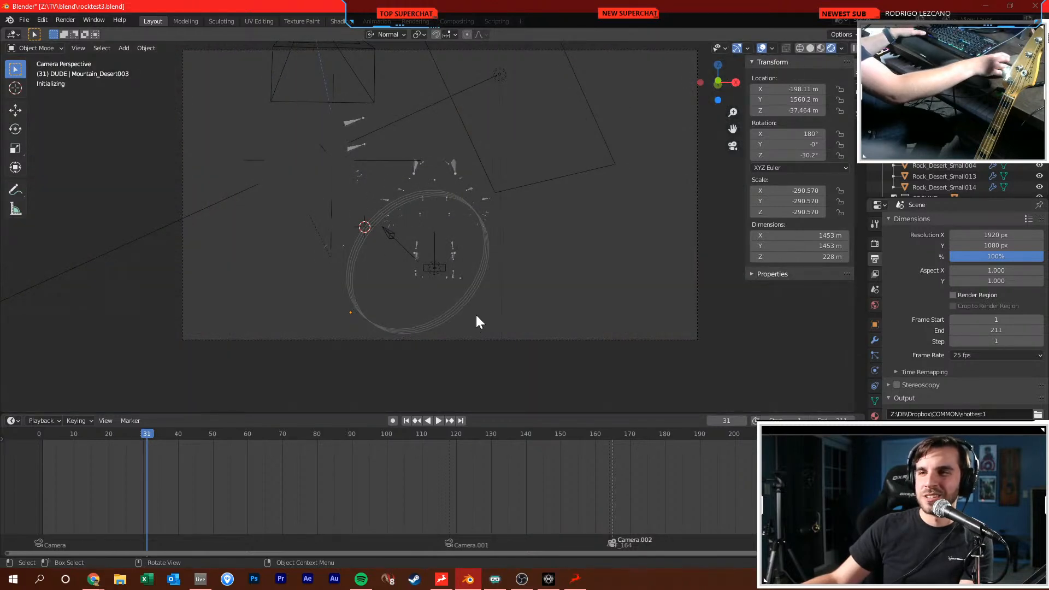